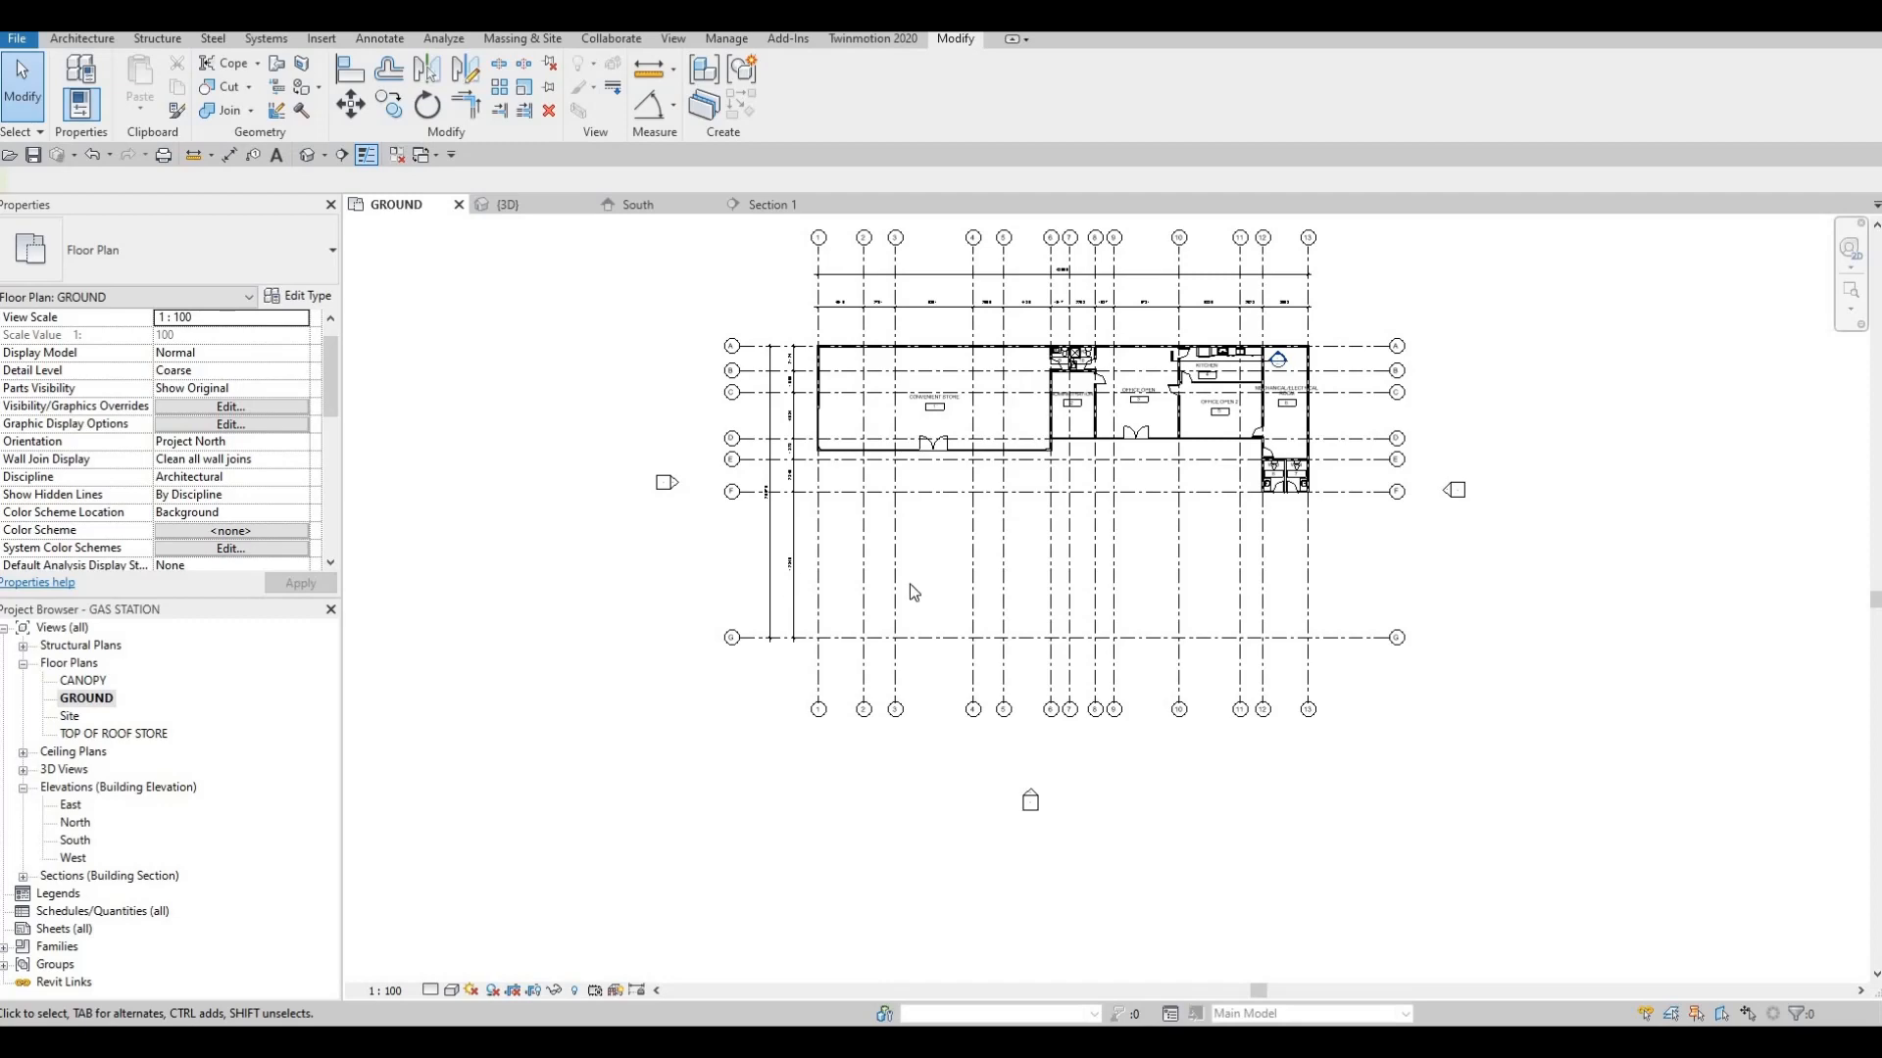
scroll(866, 640, "up", 5)
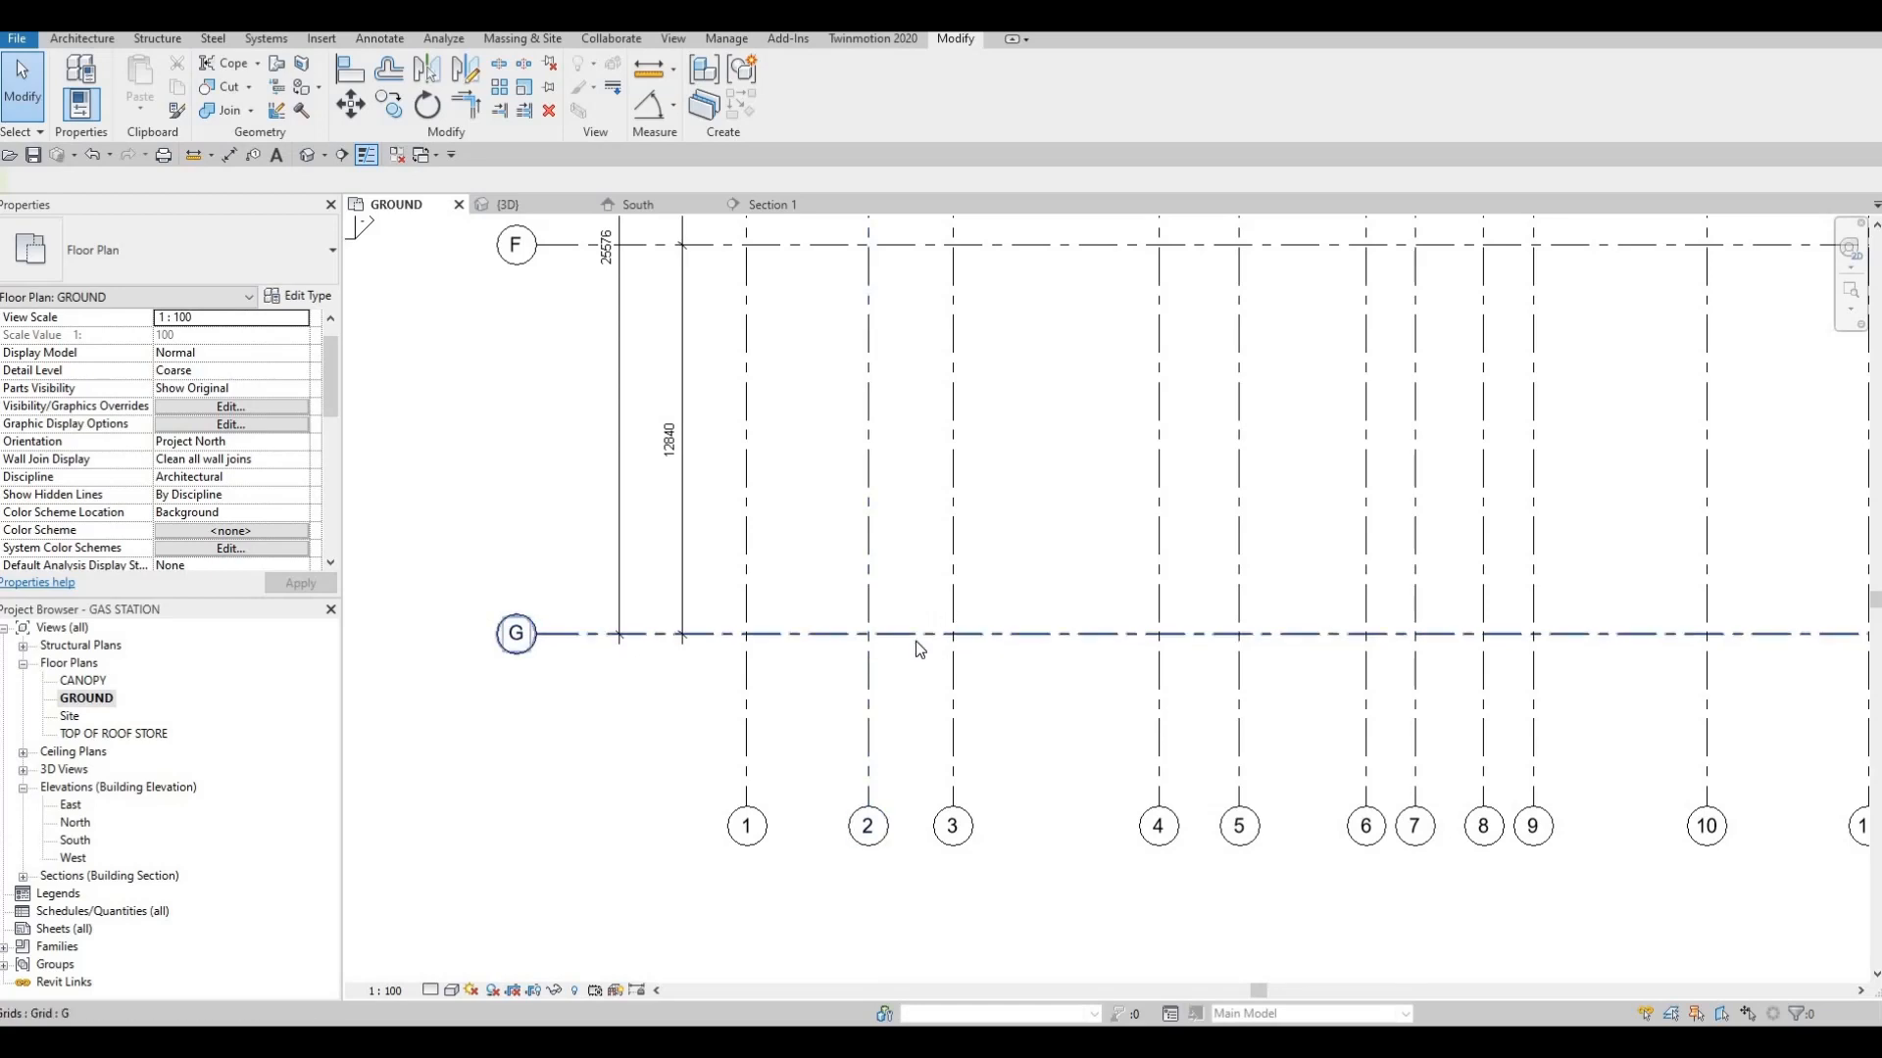
key("F1")
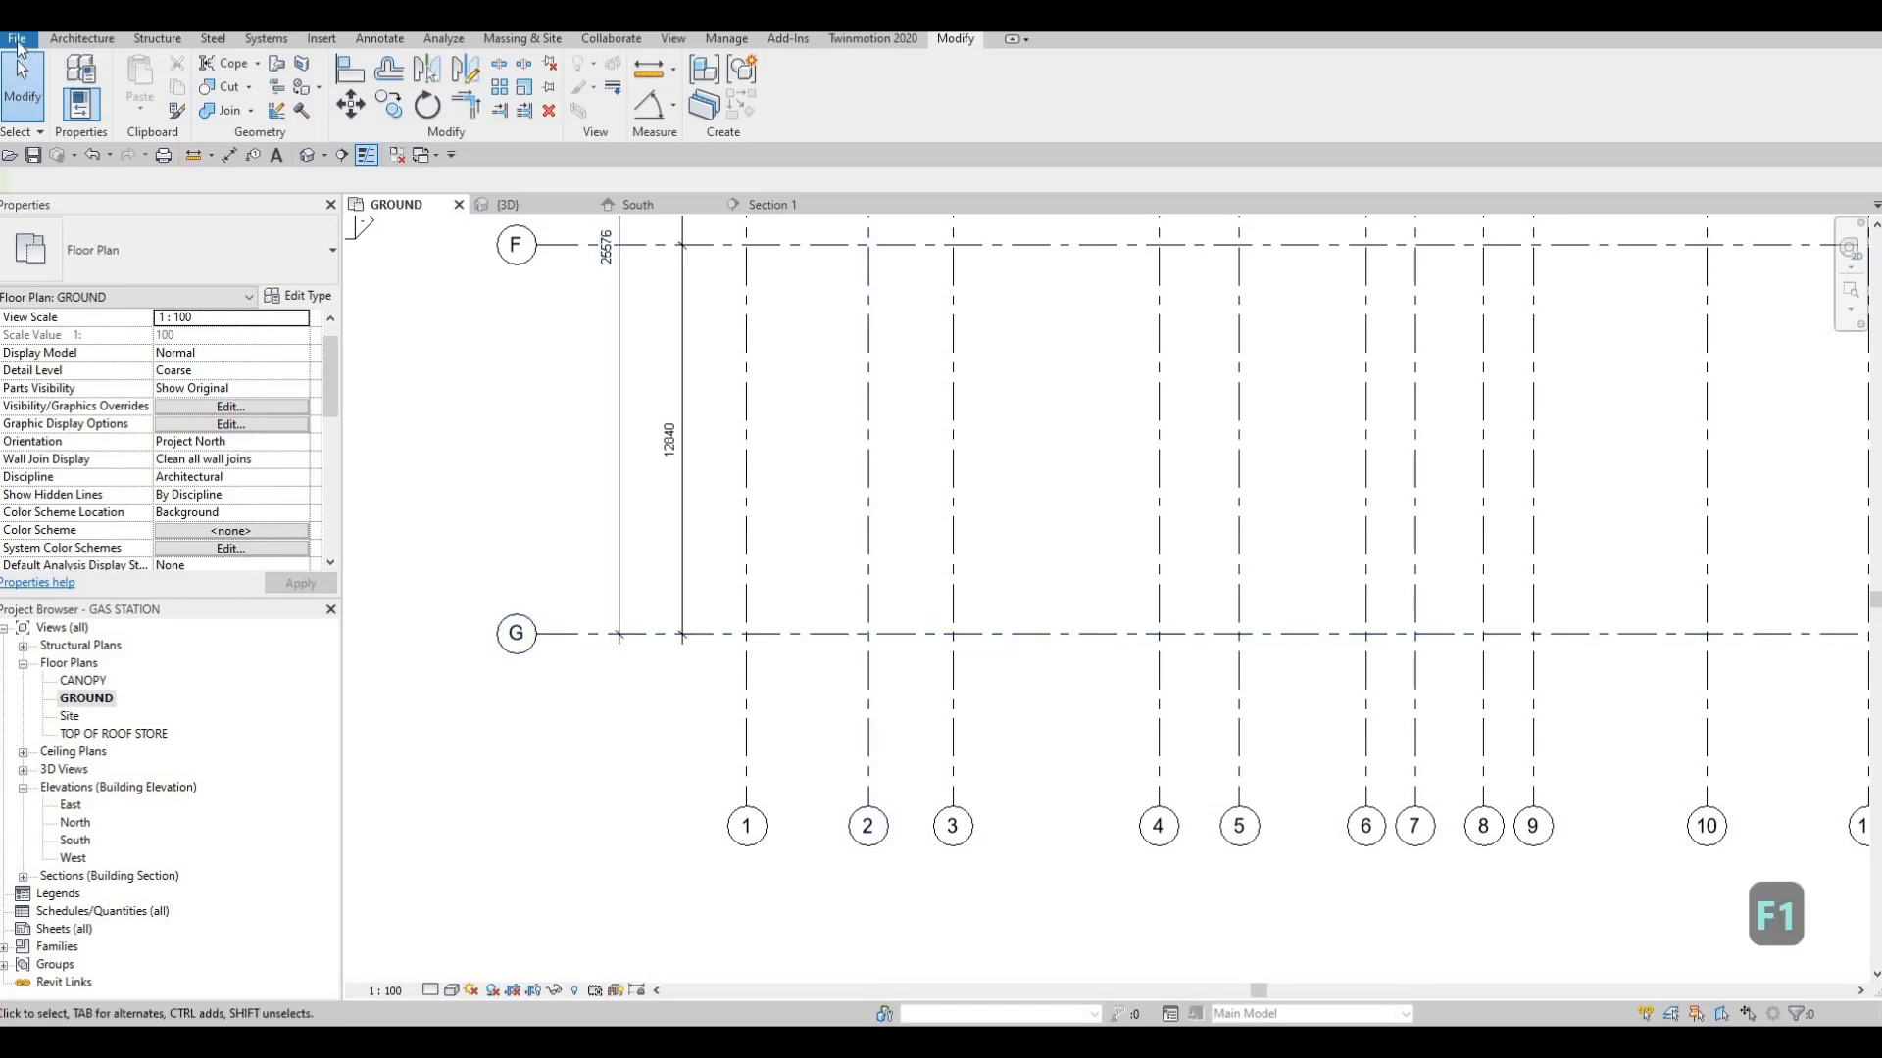
left_click(97, 44)
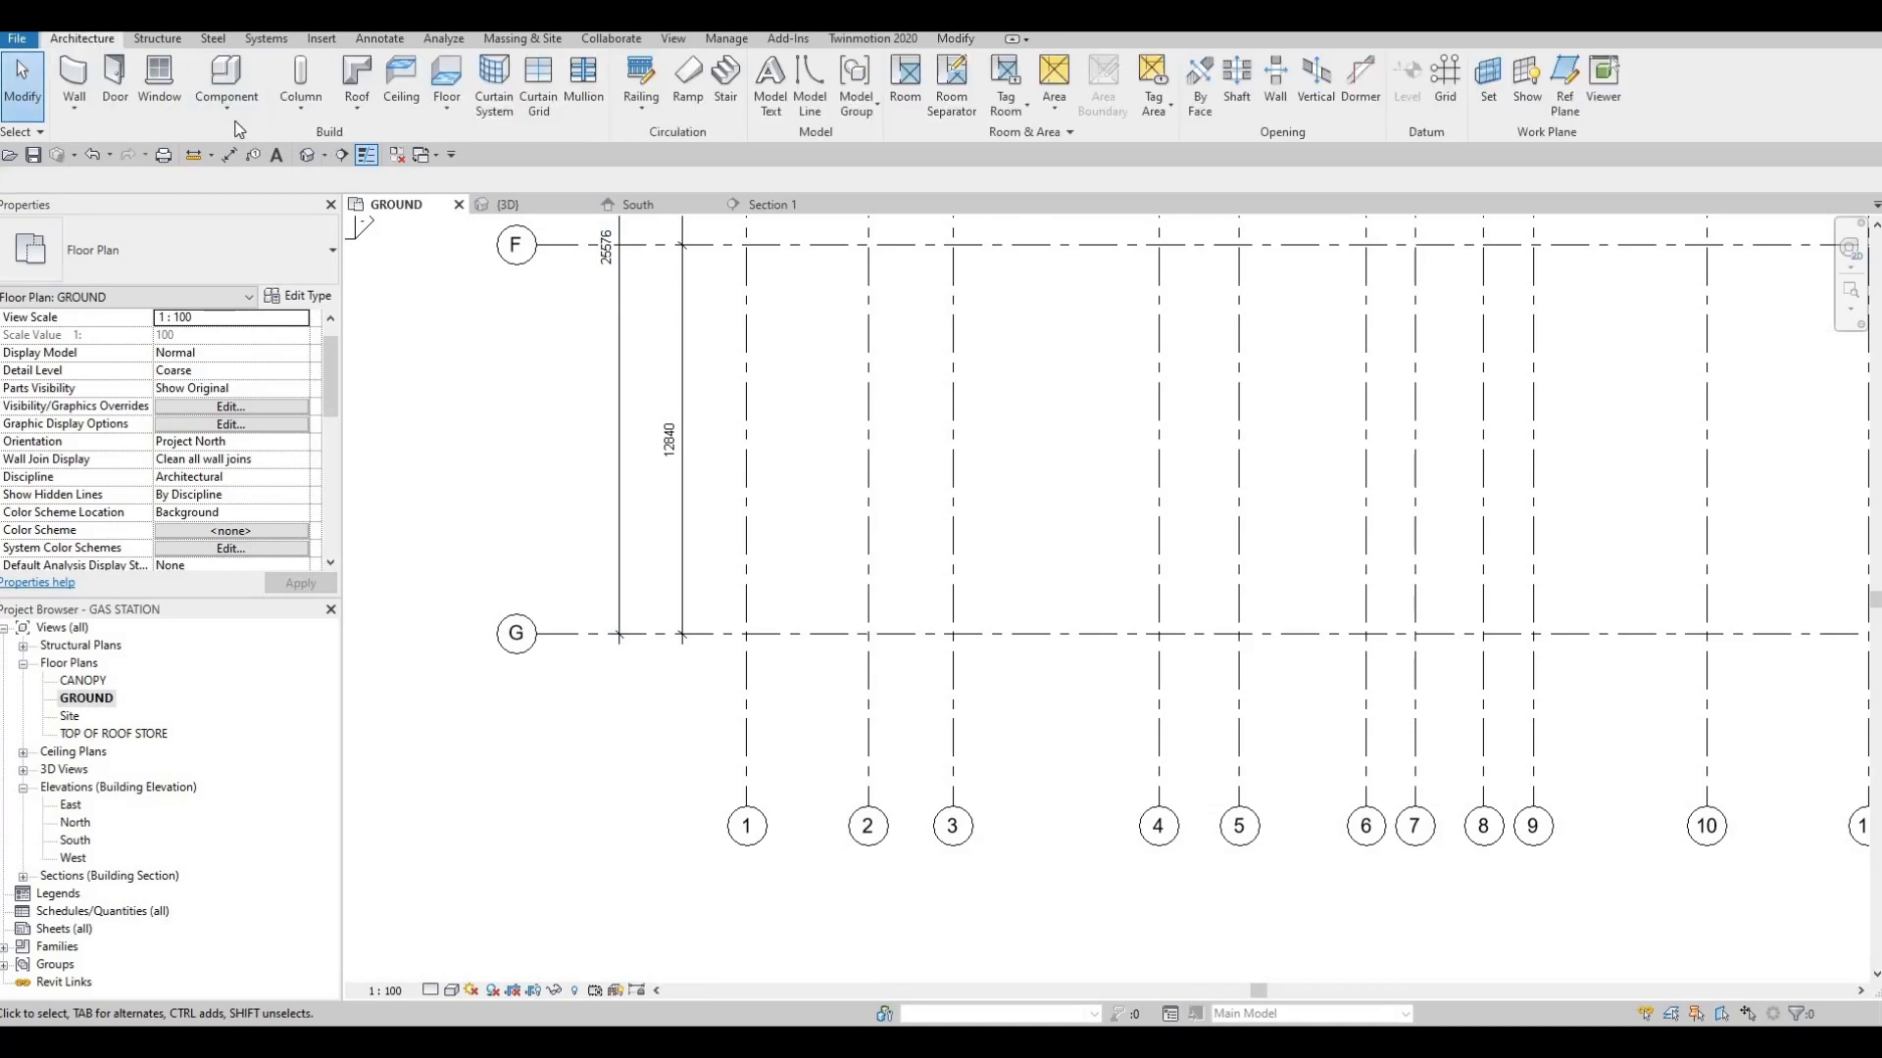
left_click(228, 108)
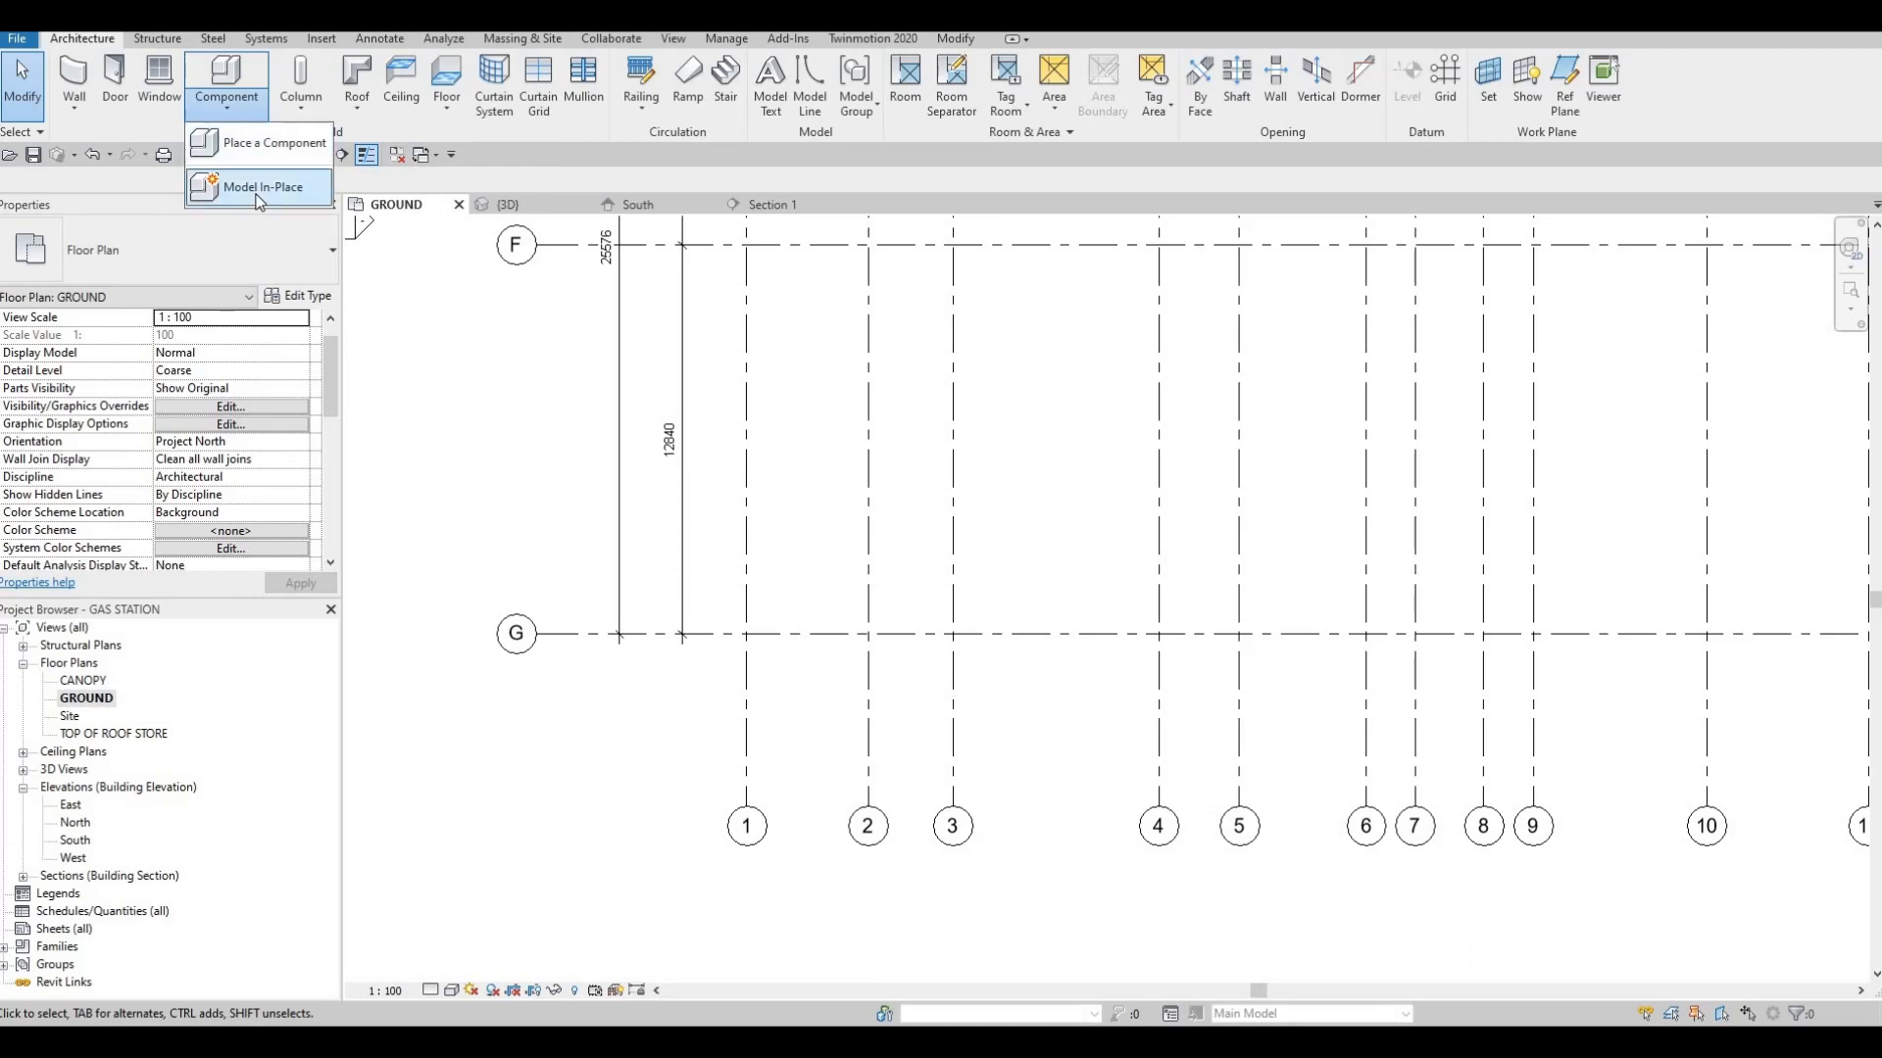
left_click(262, 187)
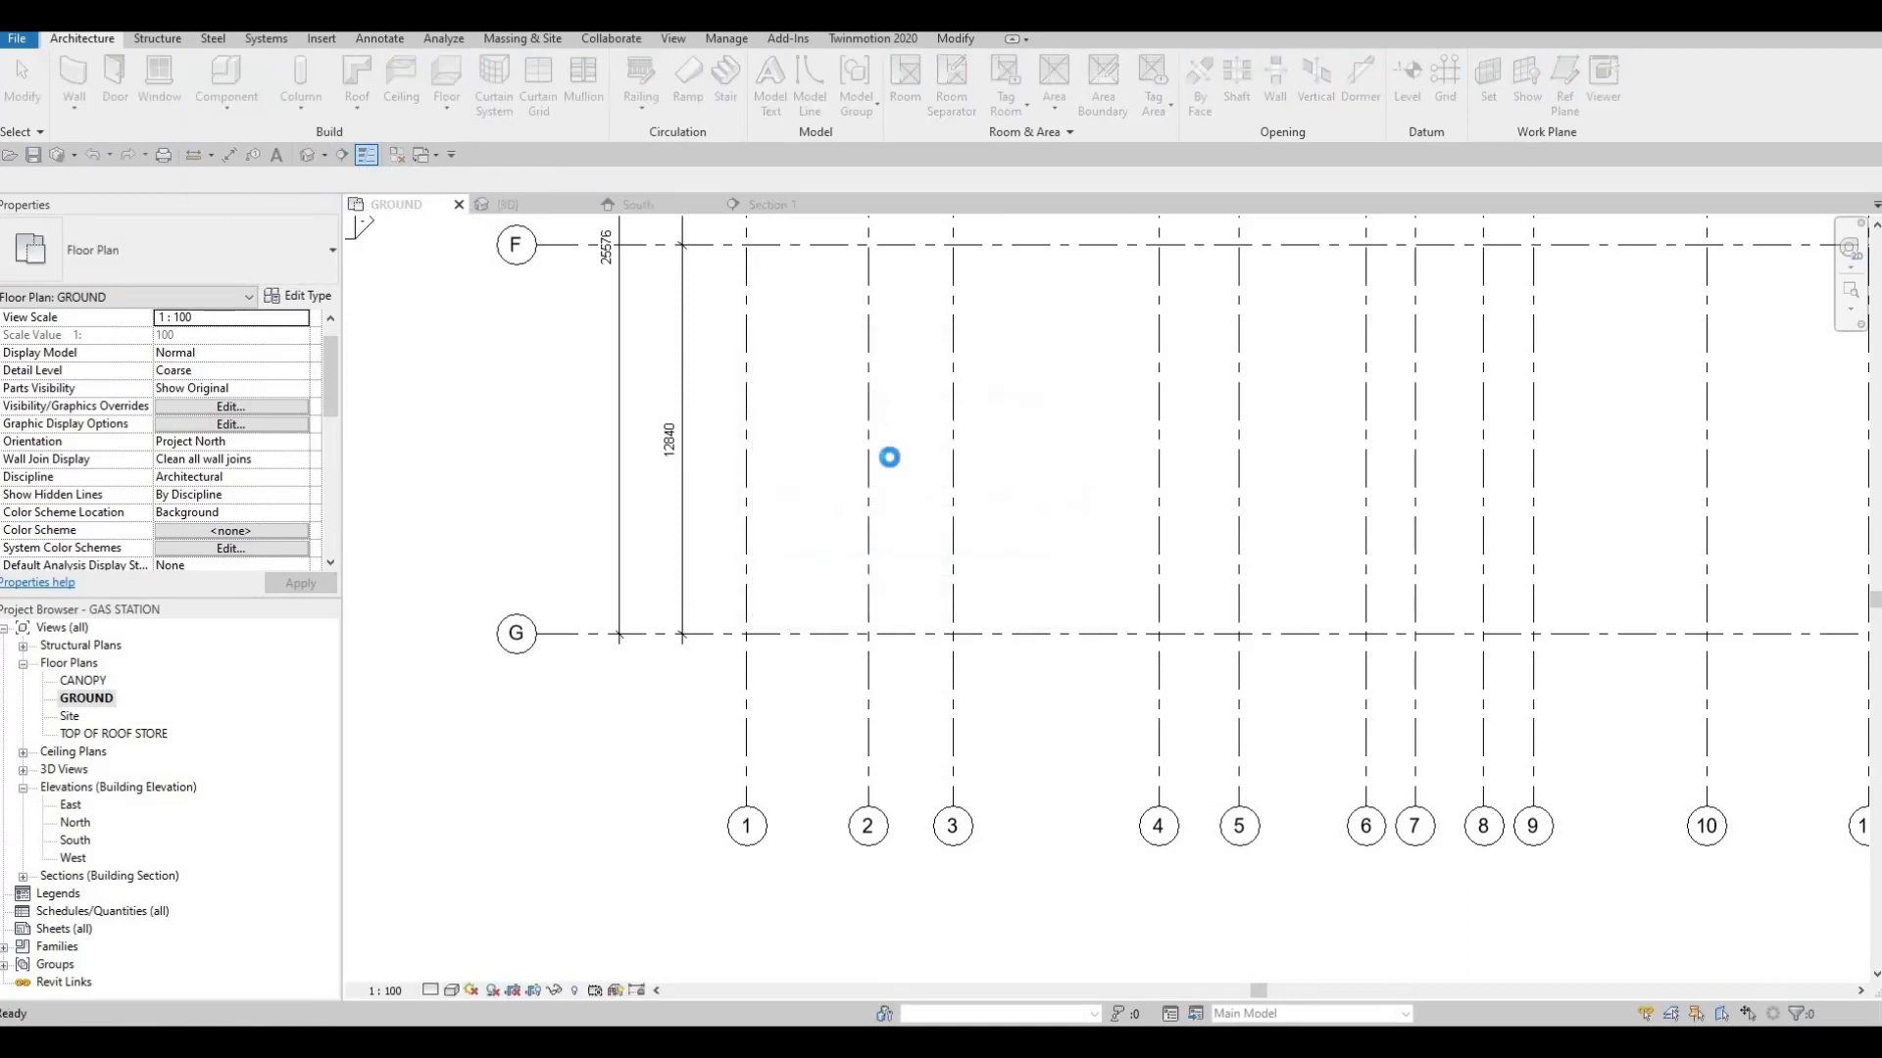
scroll(1152, 428, "down", 3)
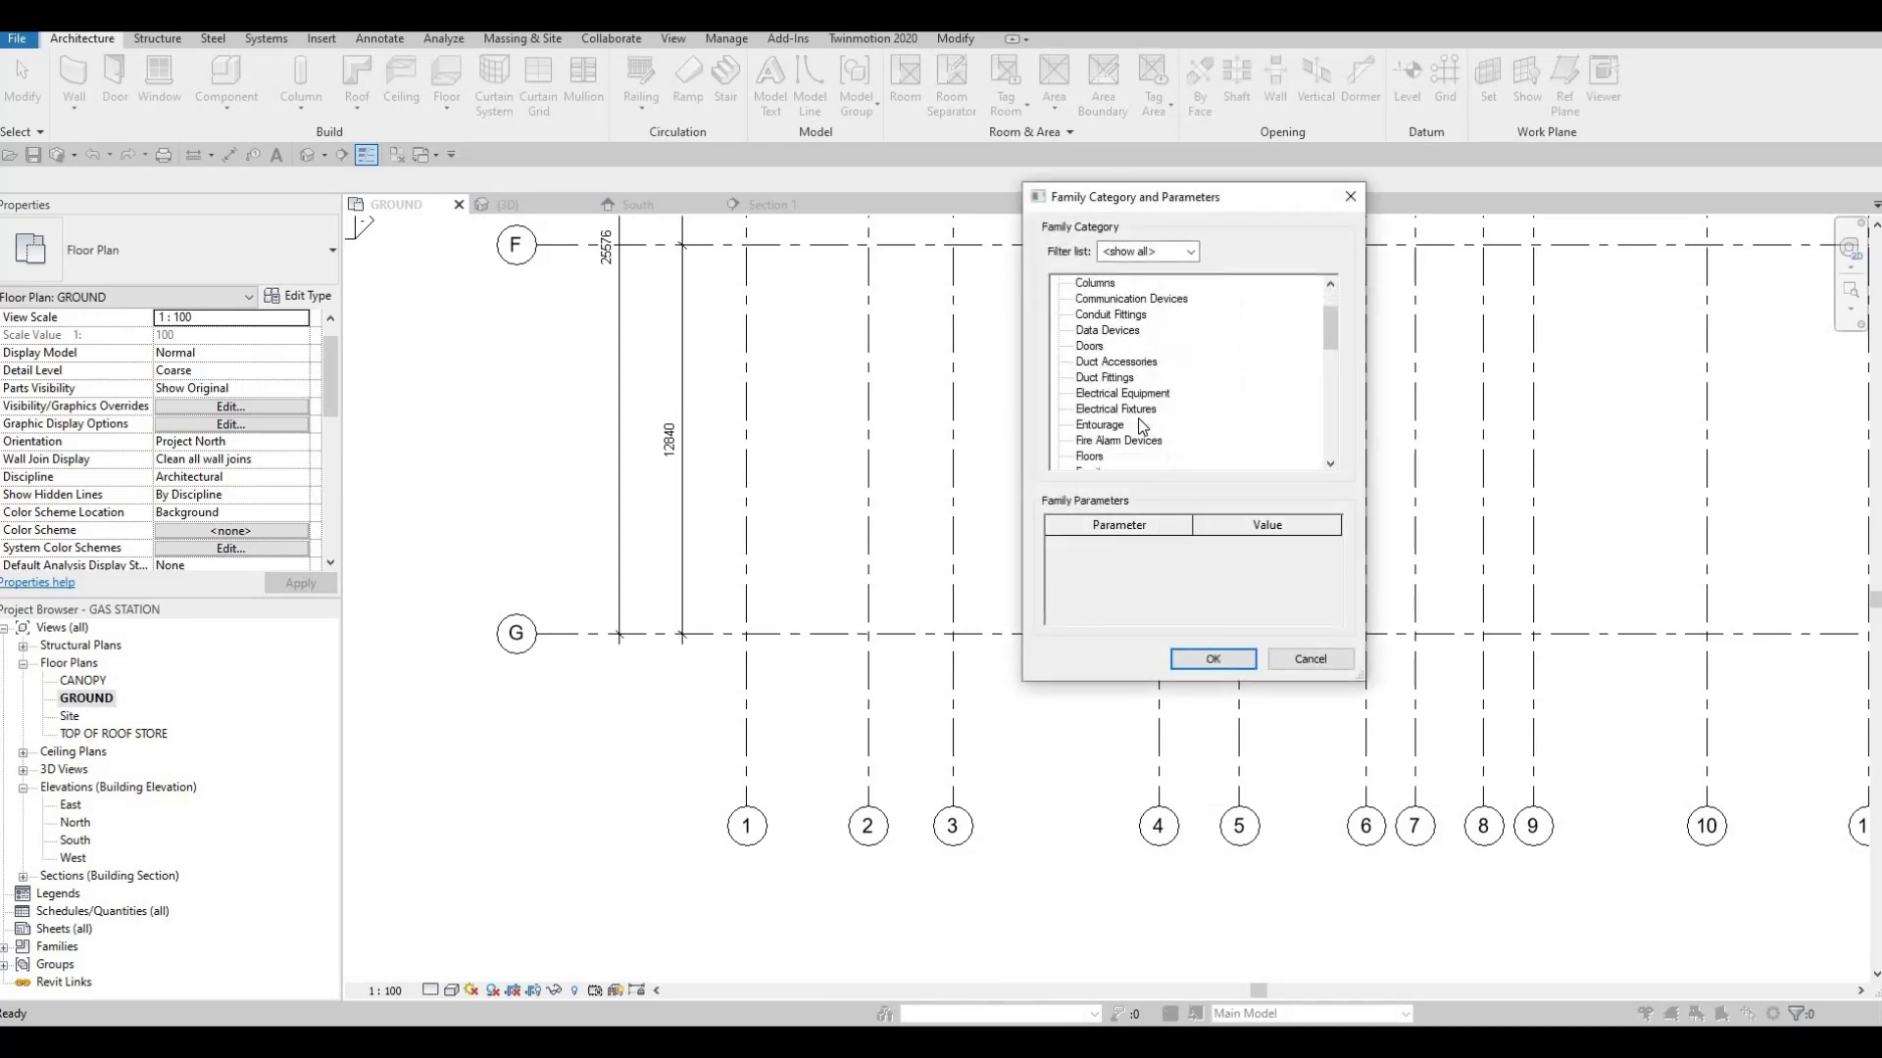
key("g")
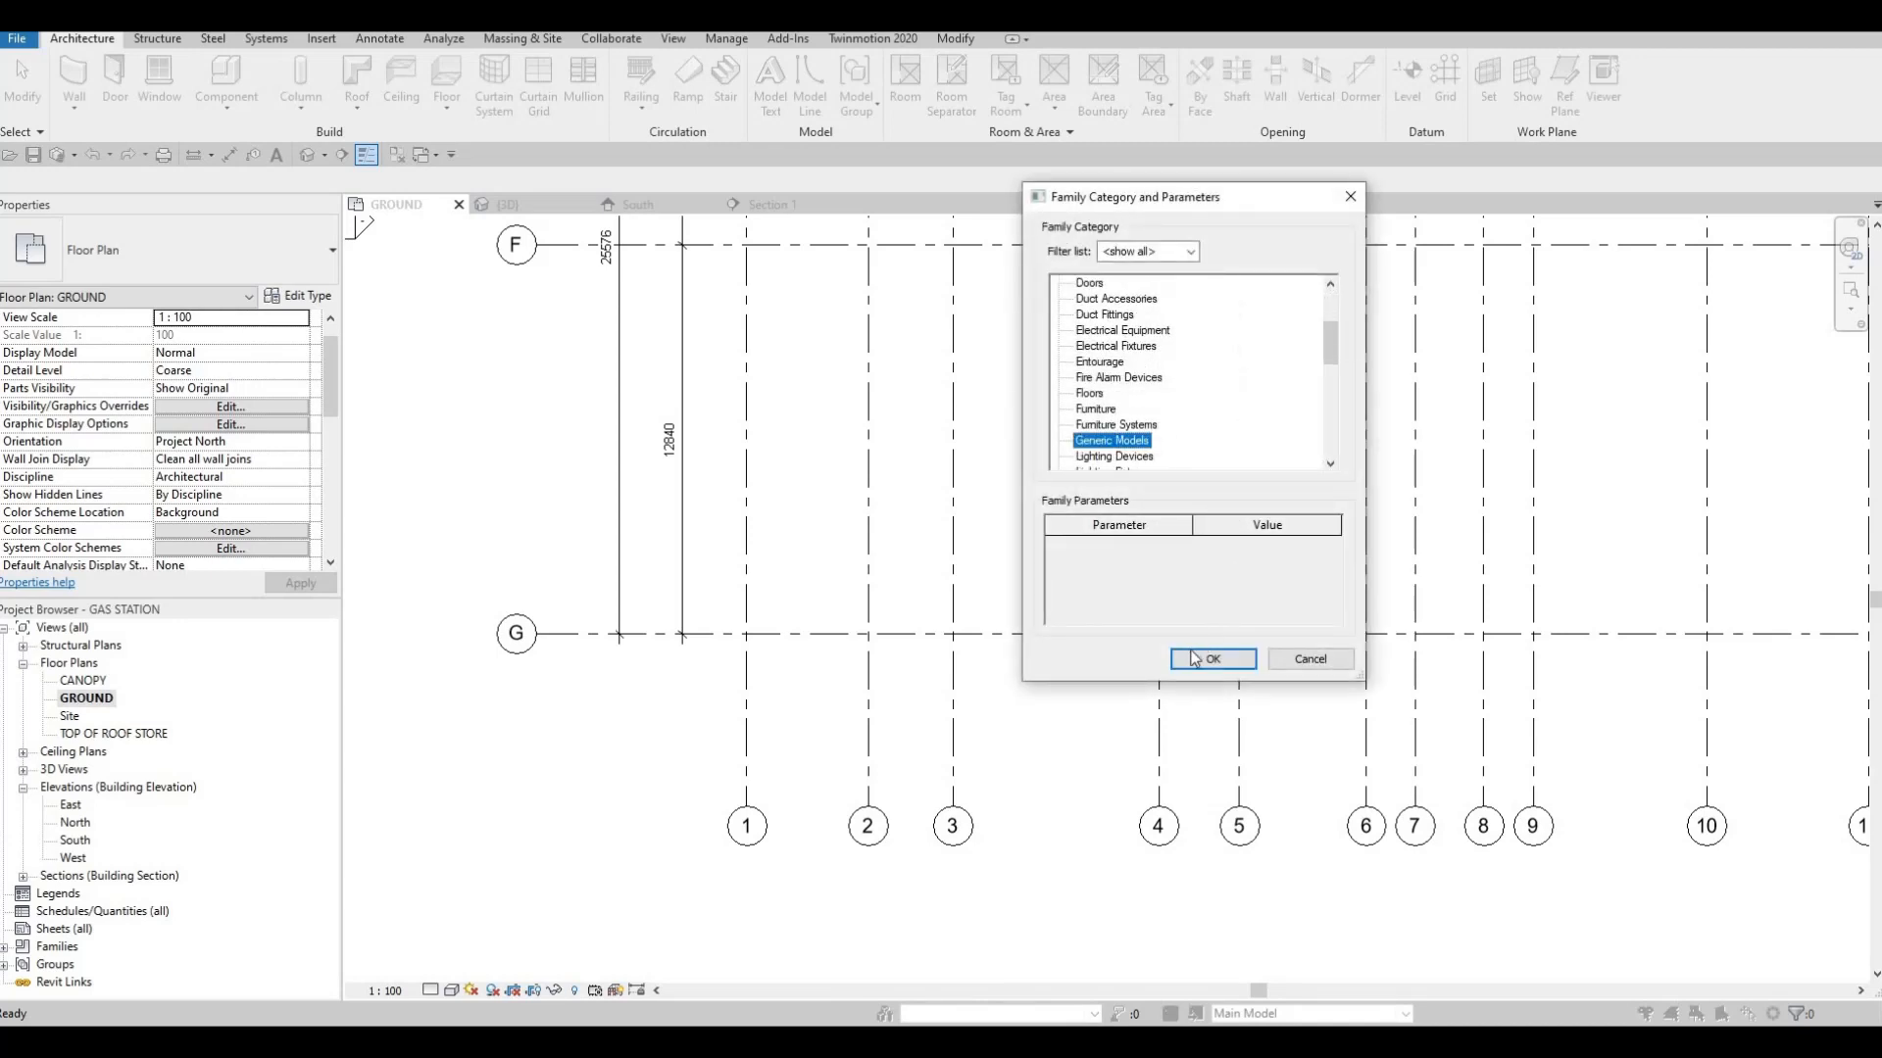
left_click(1185, 660)
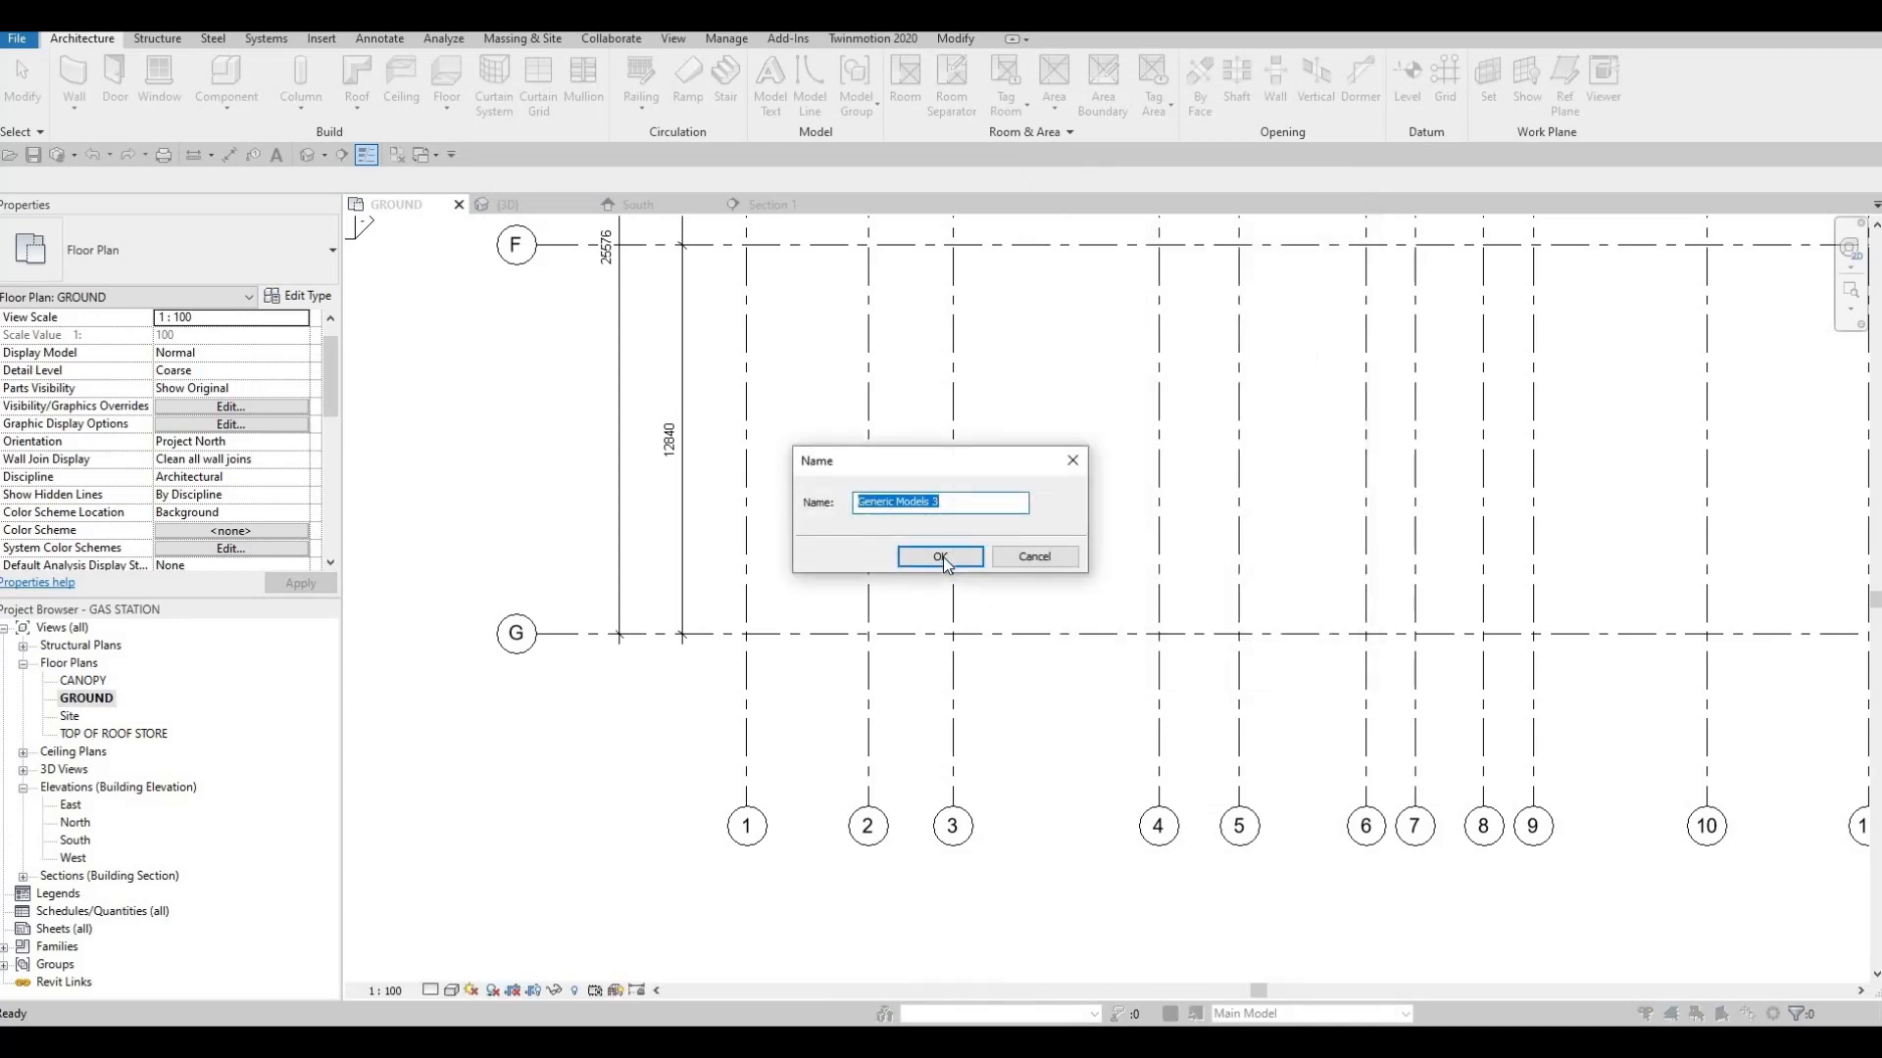
left_click(941, 558)
scroll(1004, 599, "down", 3)
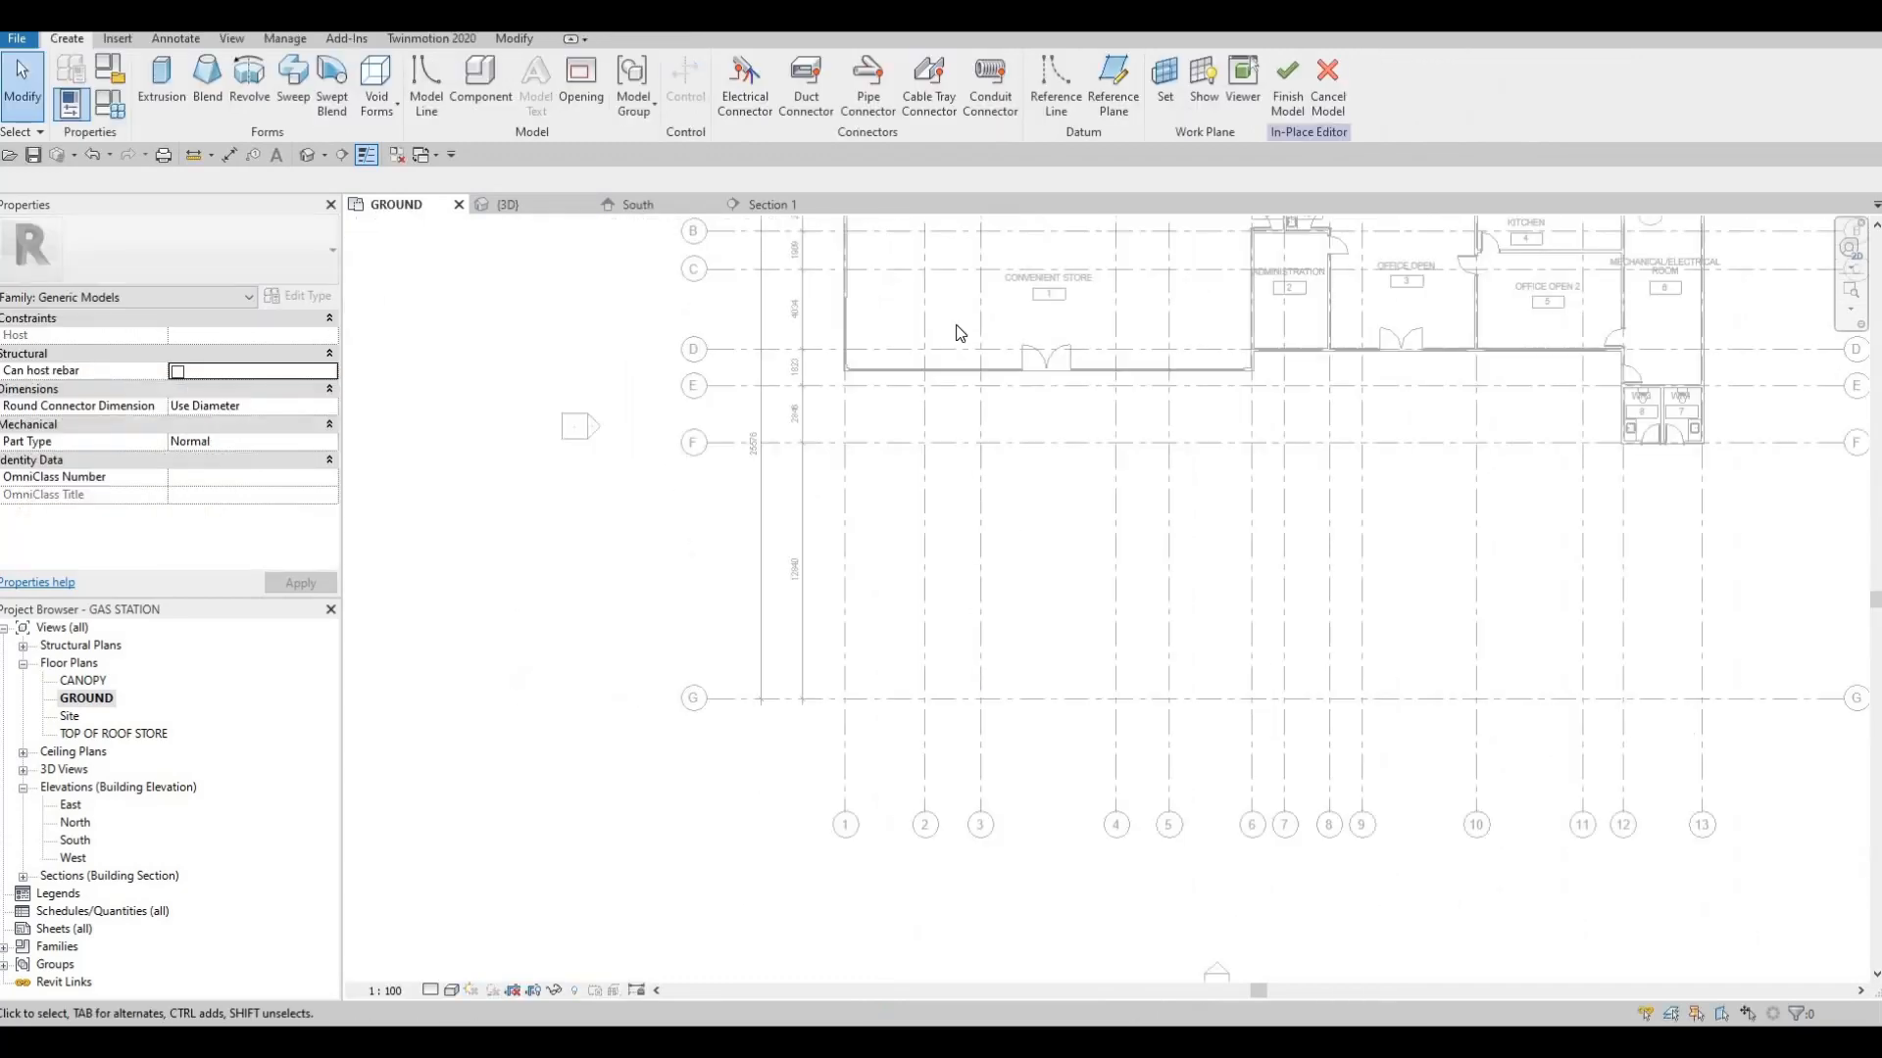
scroll(958, 333, "down", 2)
scroll(960, 686, "down", 1)
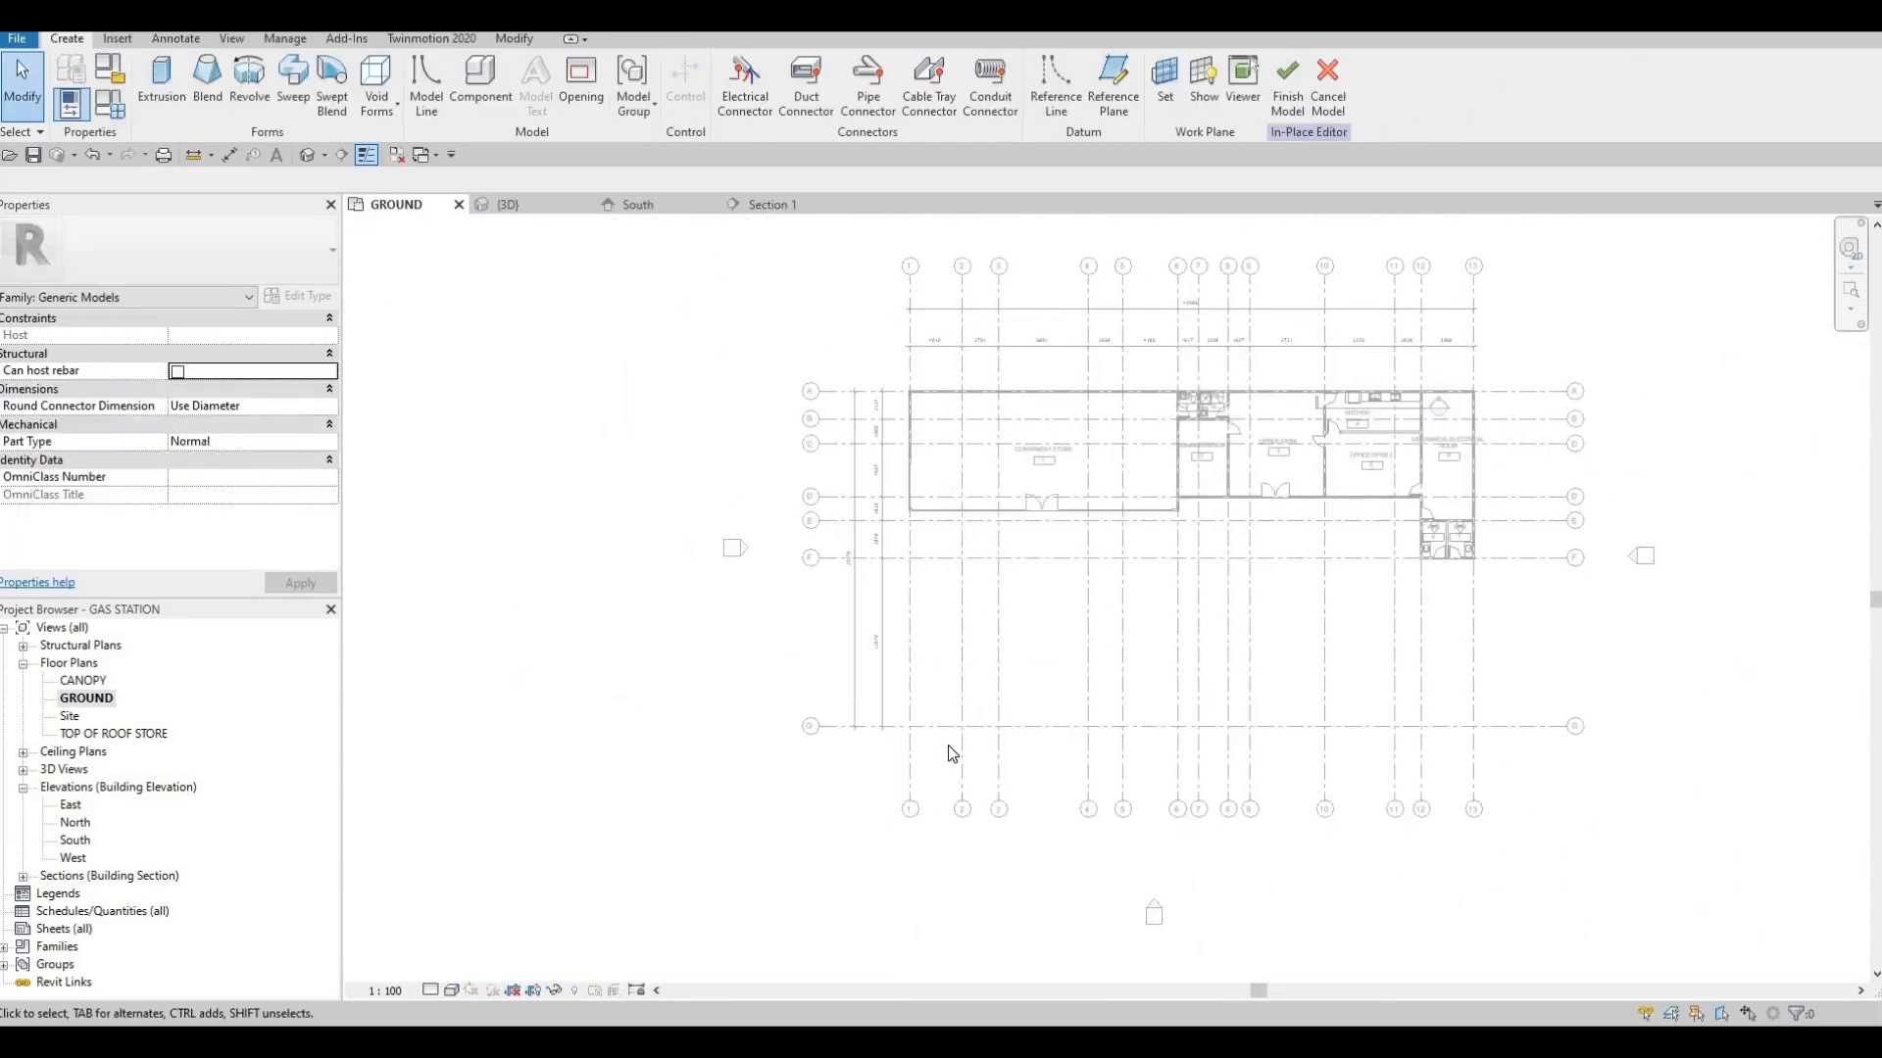
scroll(1001, 694, "up", 3)
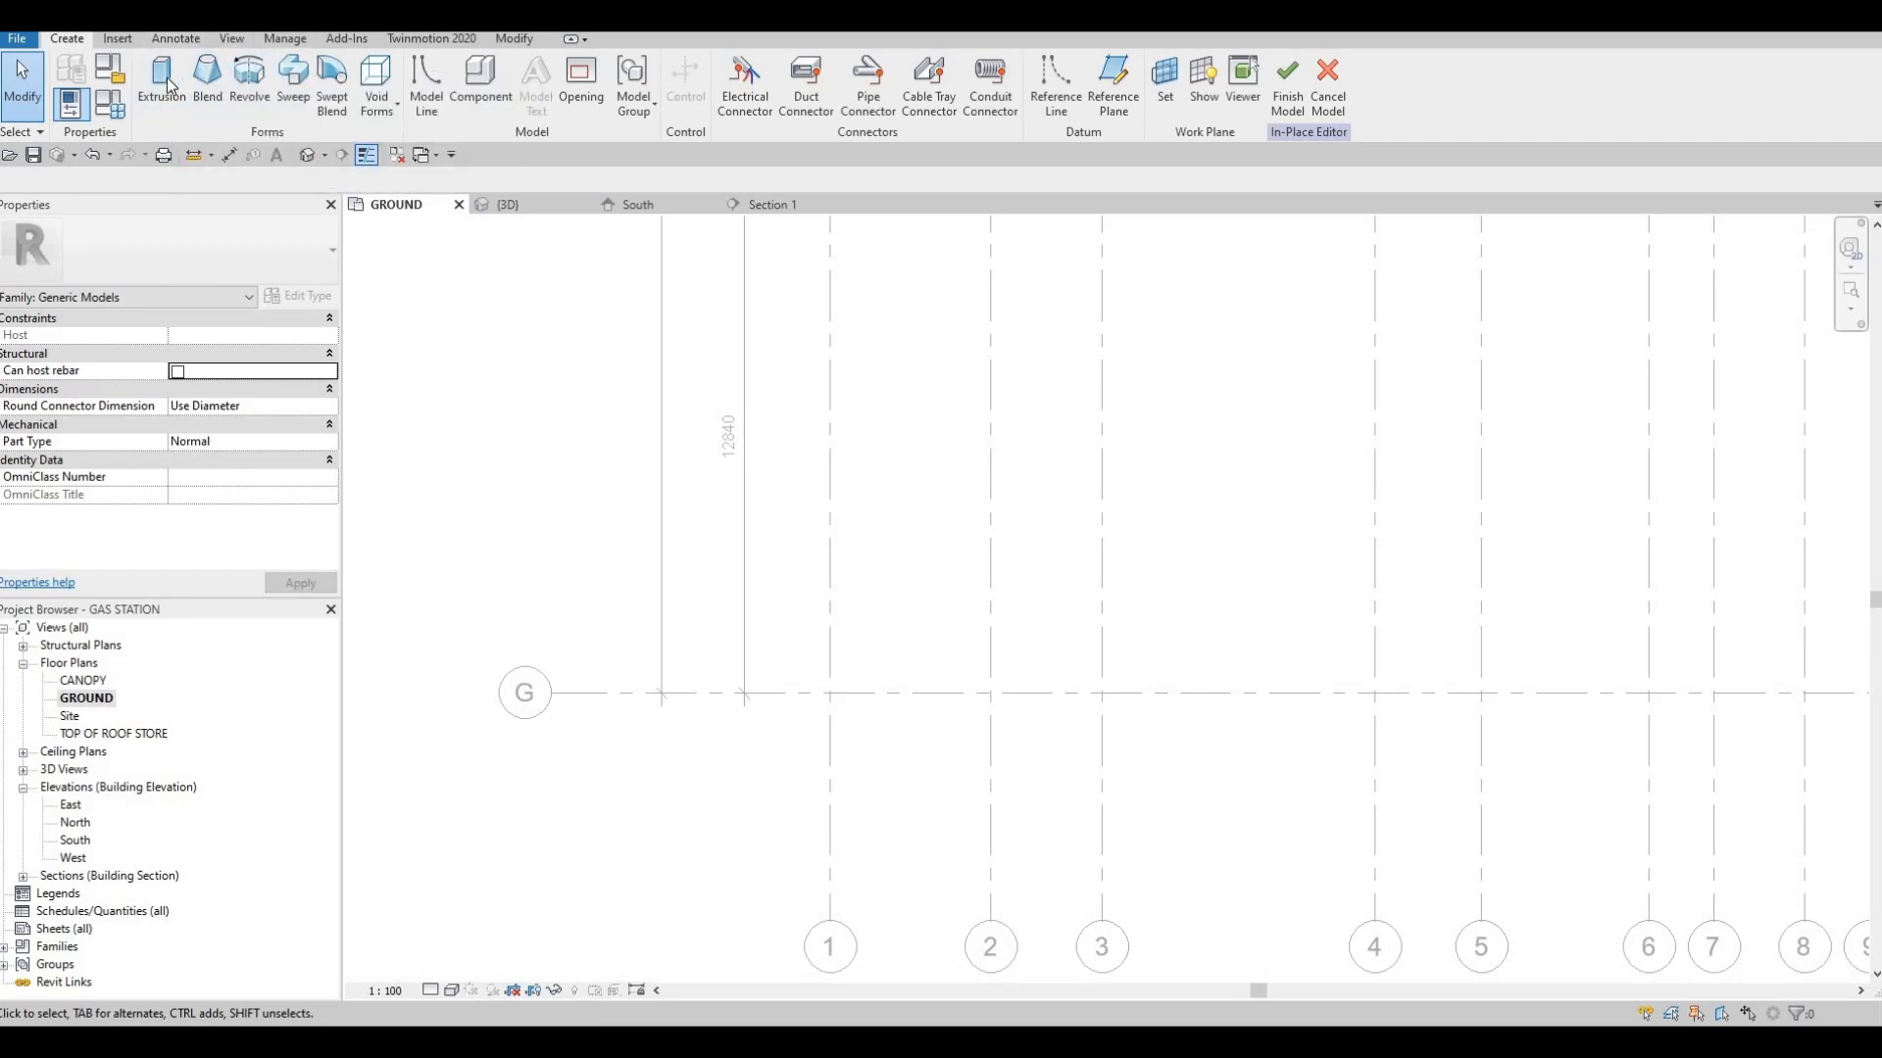
left_click(1326, 92)
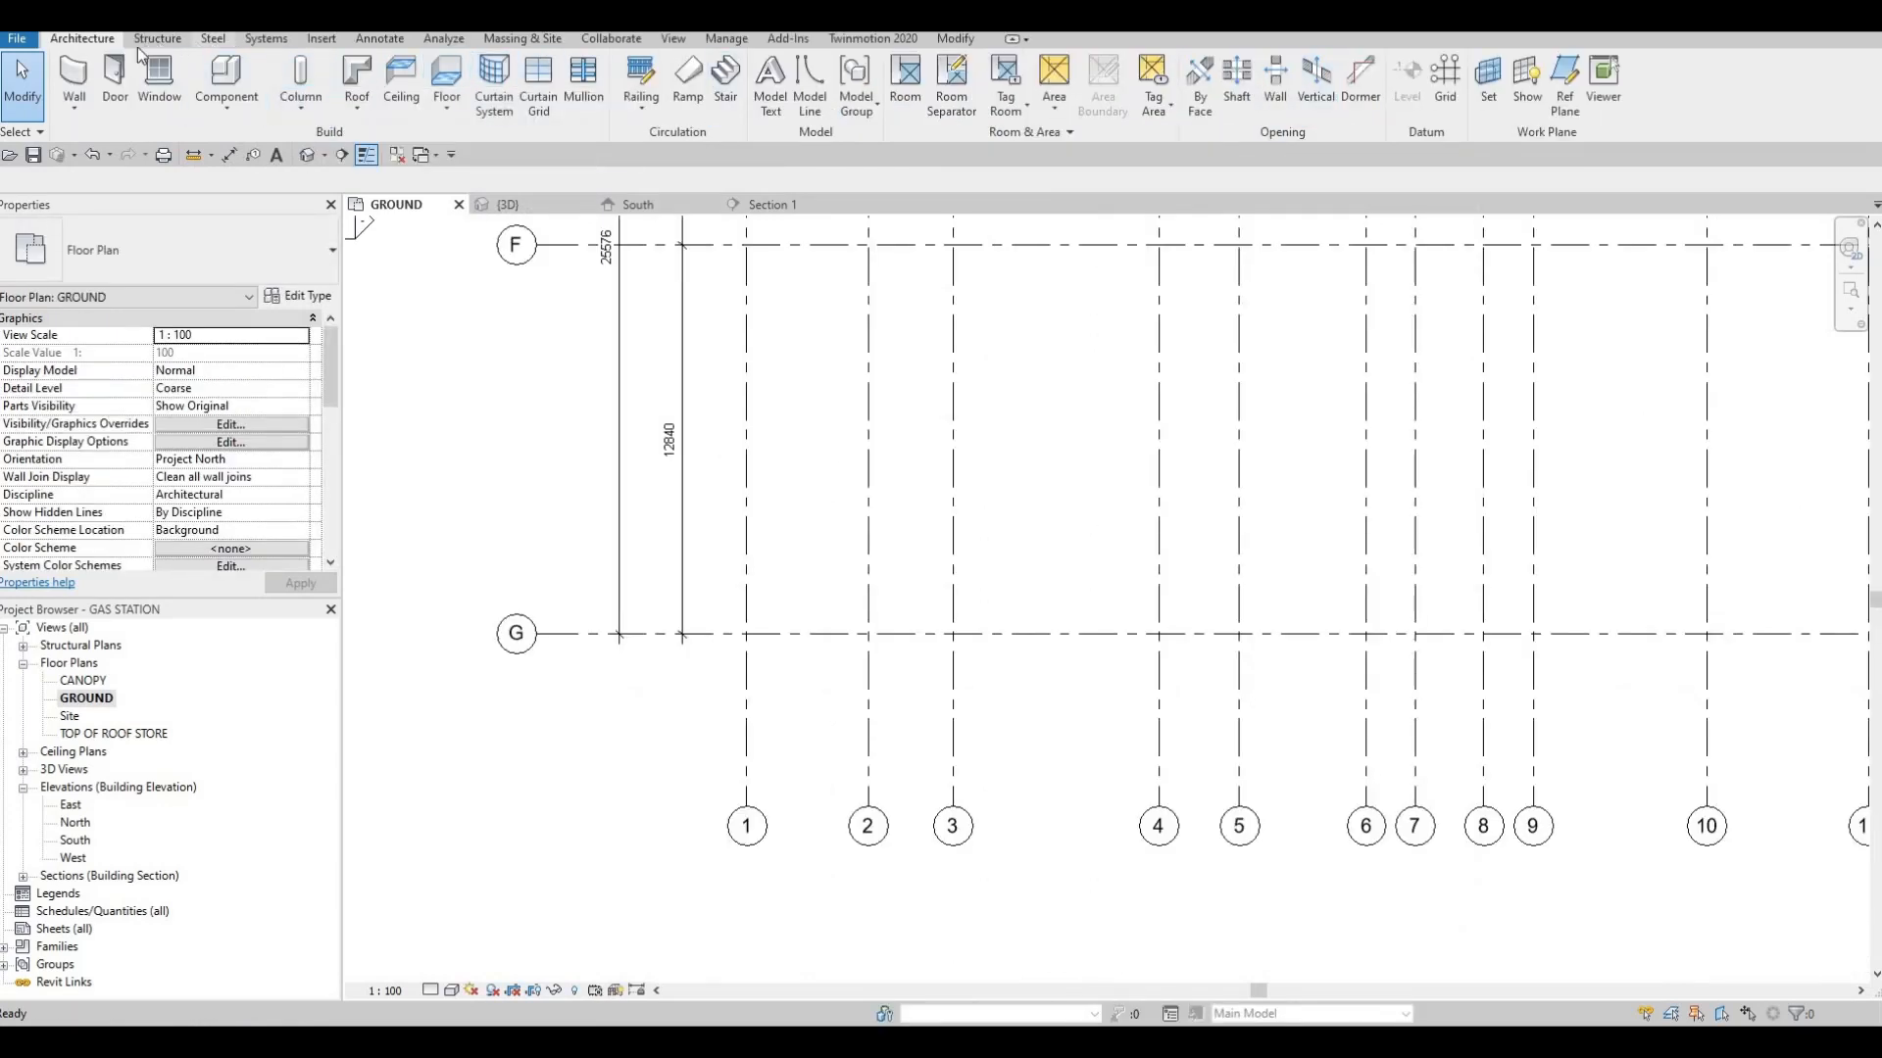
left_click(166, 42)
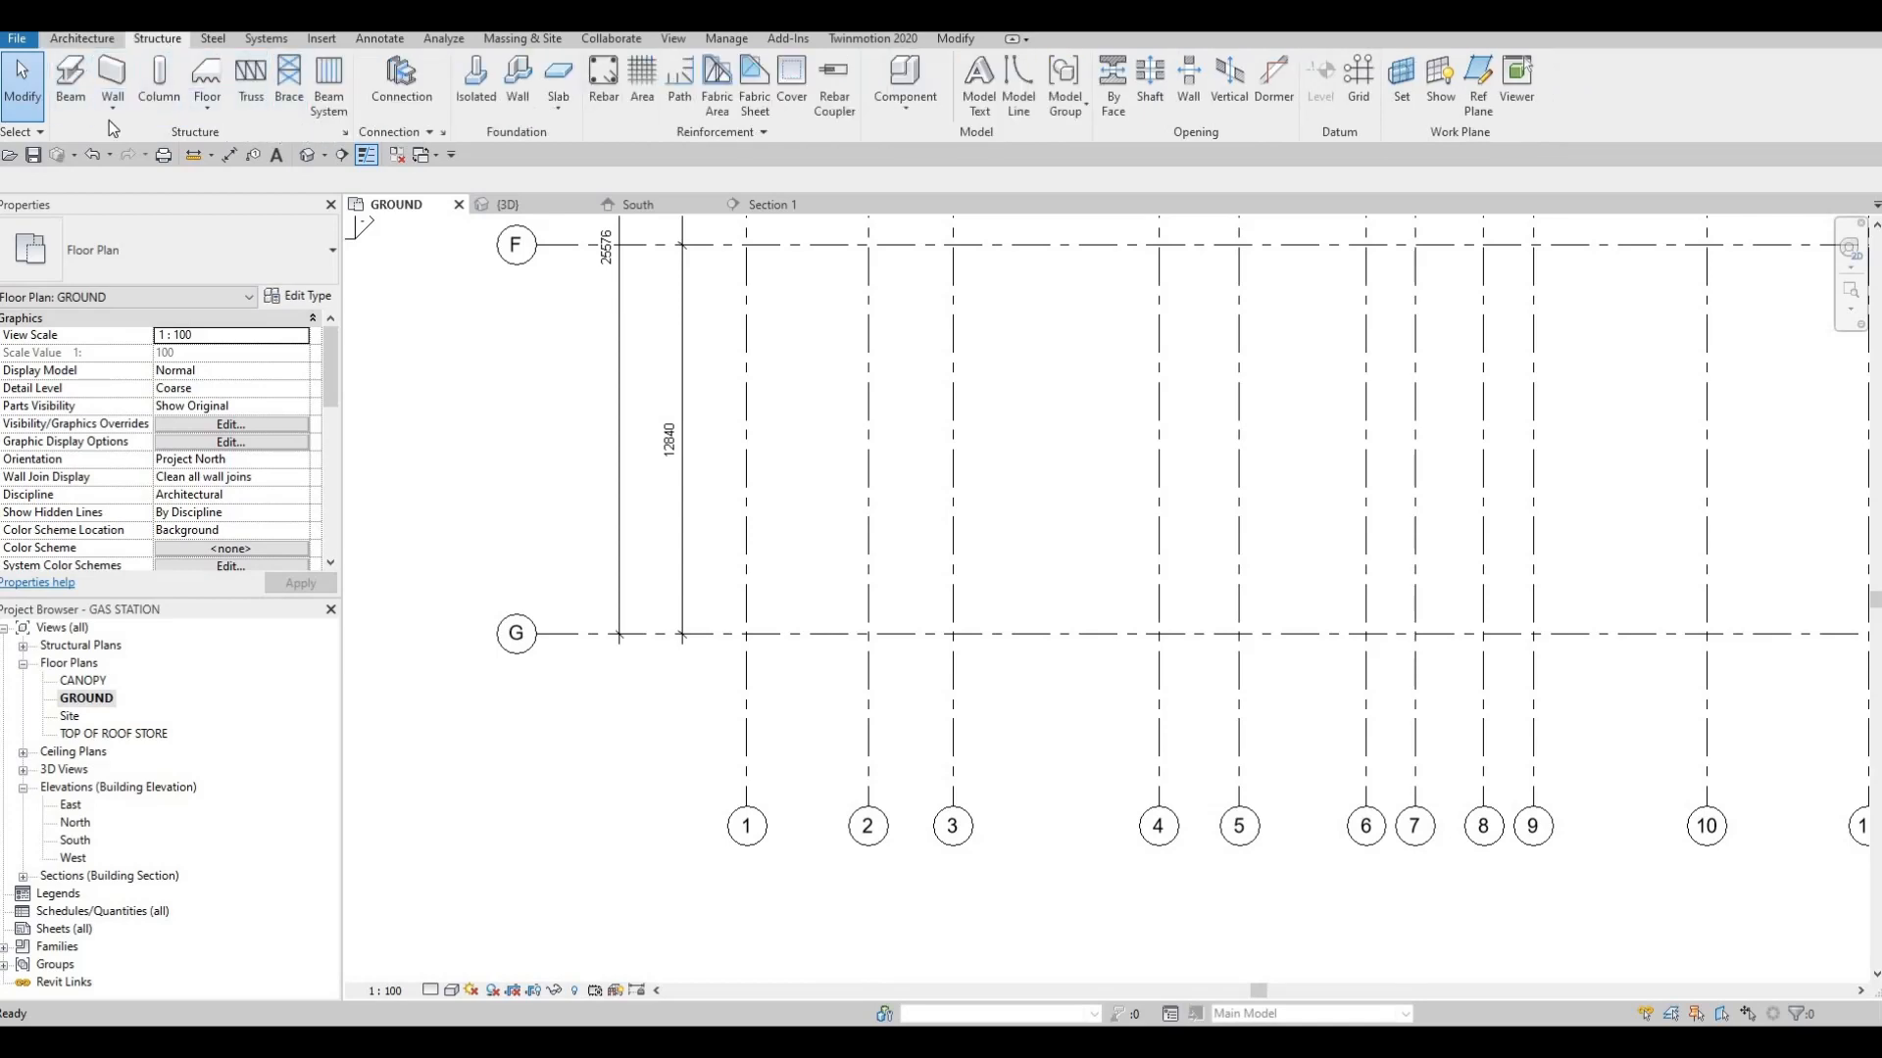
left_click(81, 38)
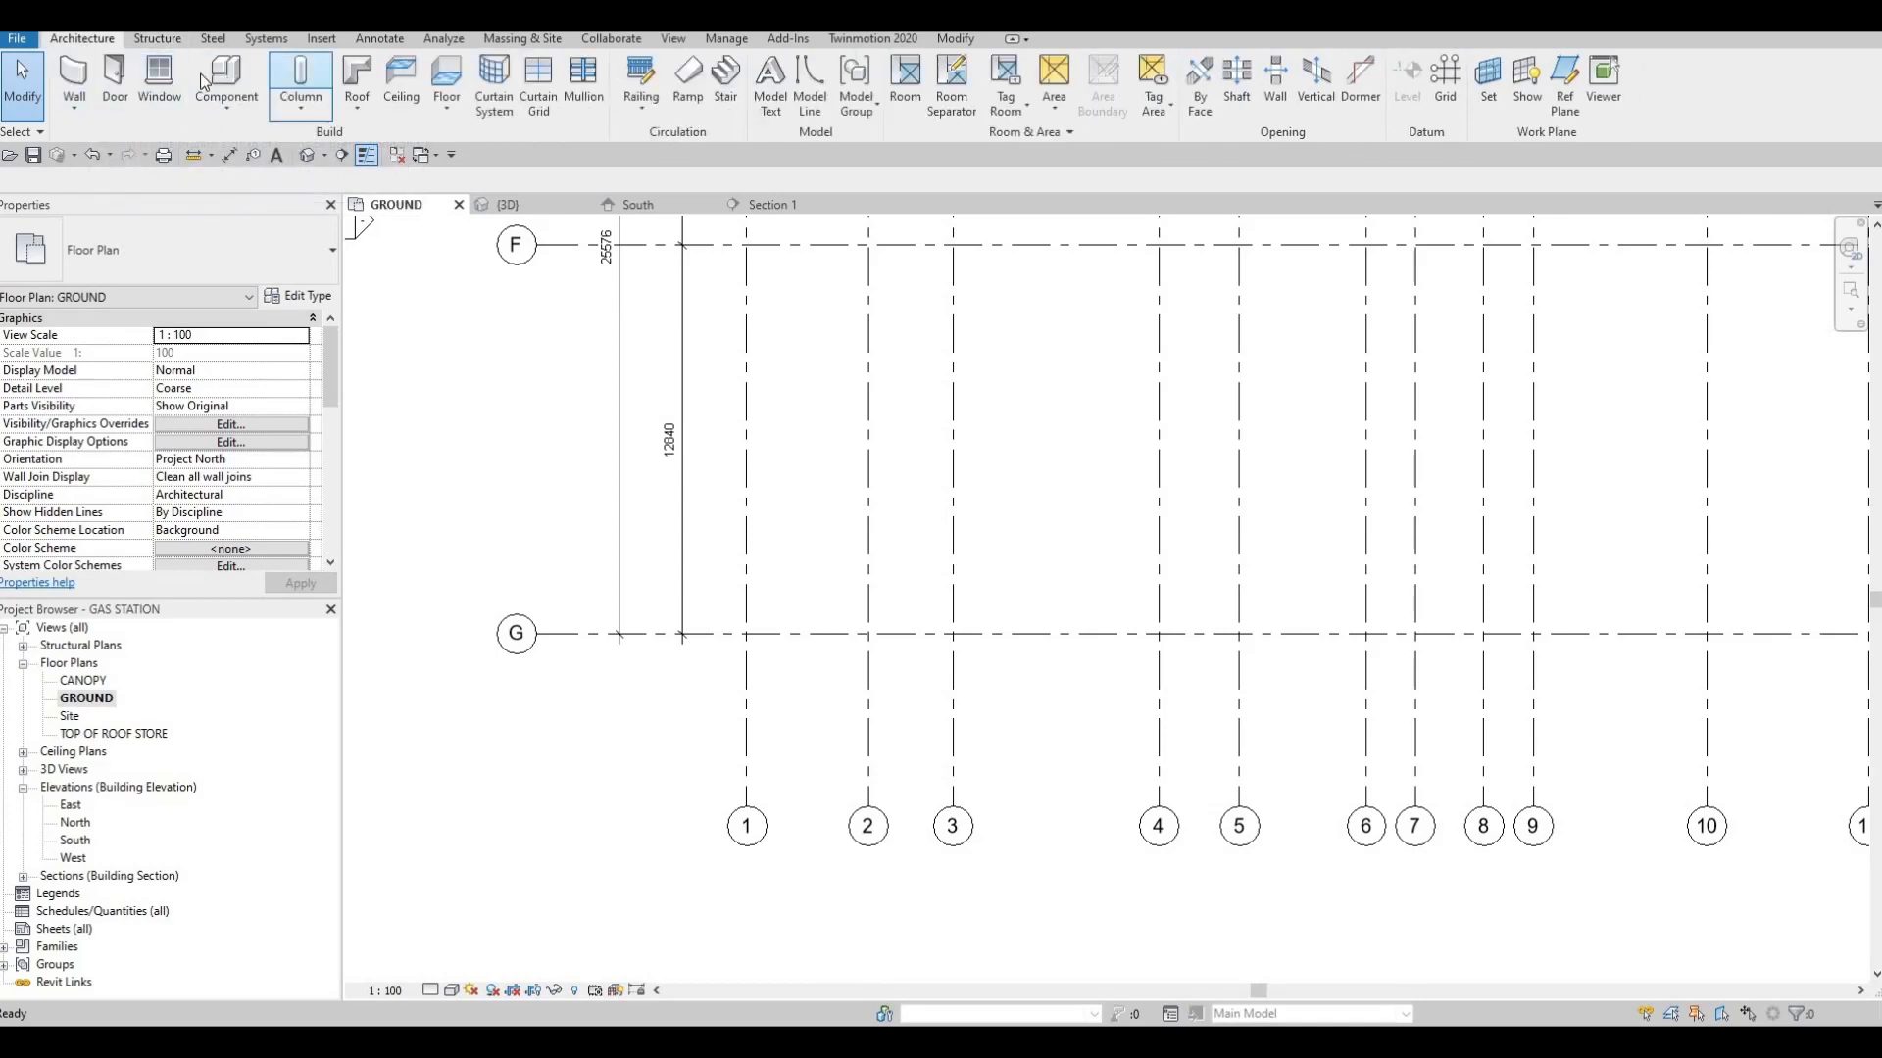
left_click(160, 41)
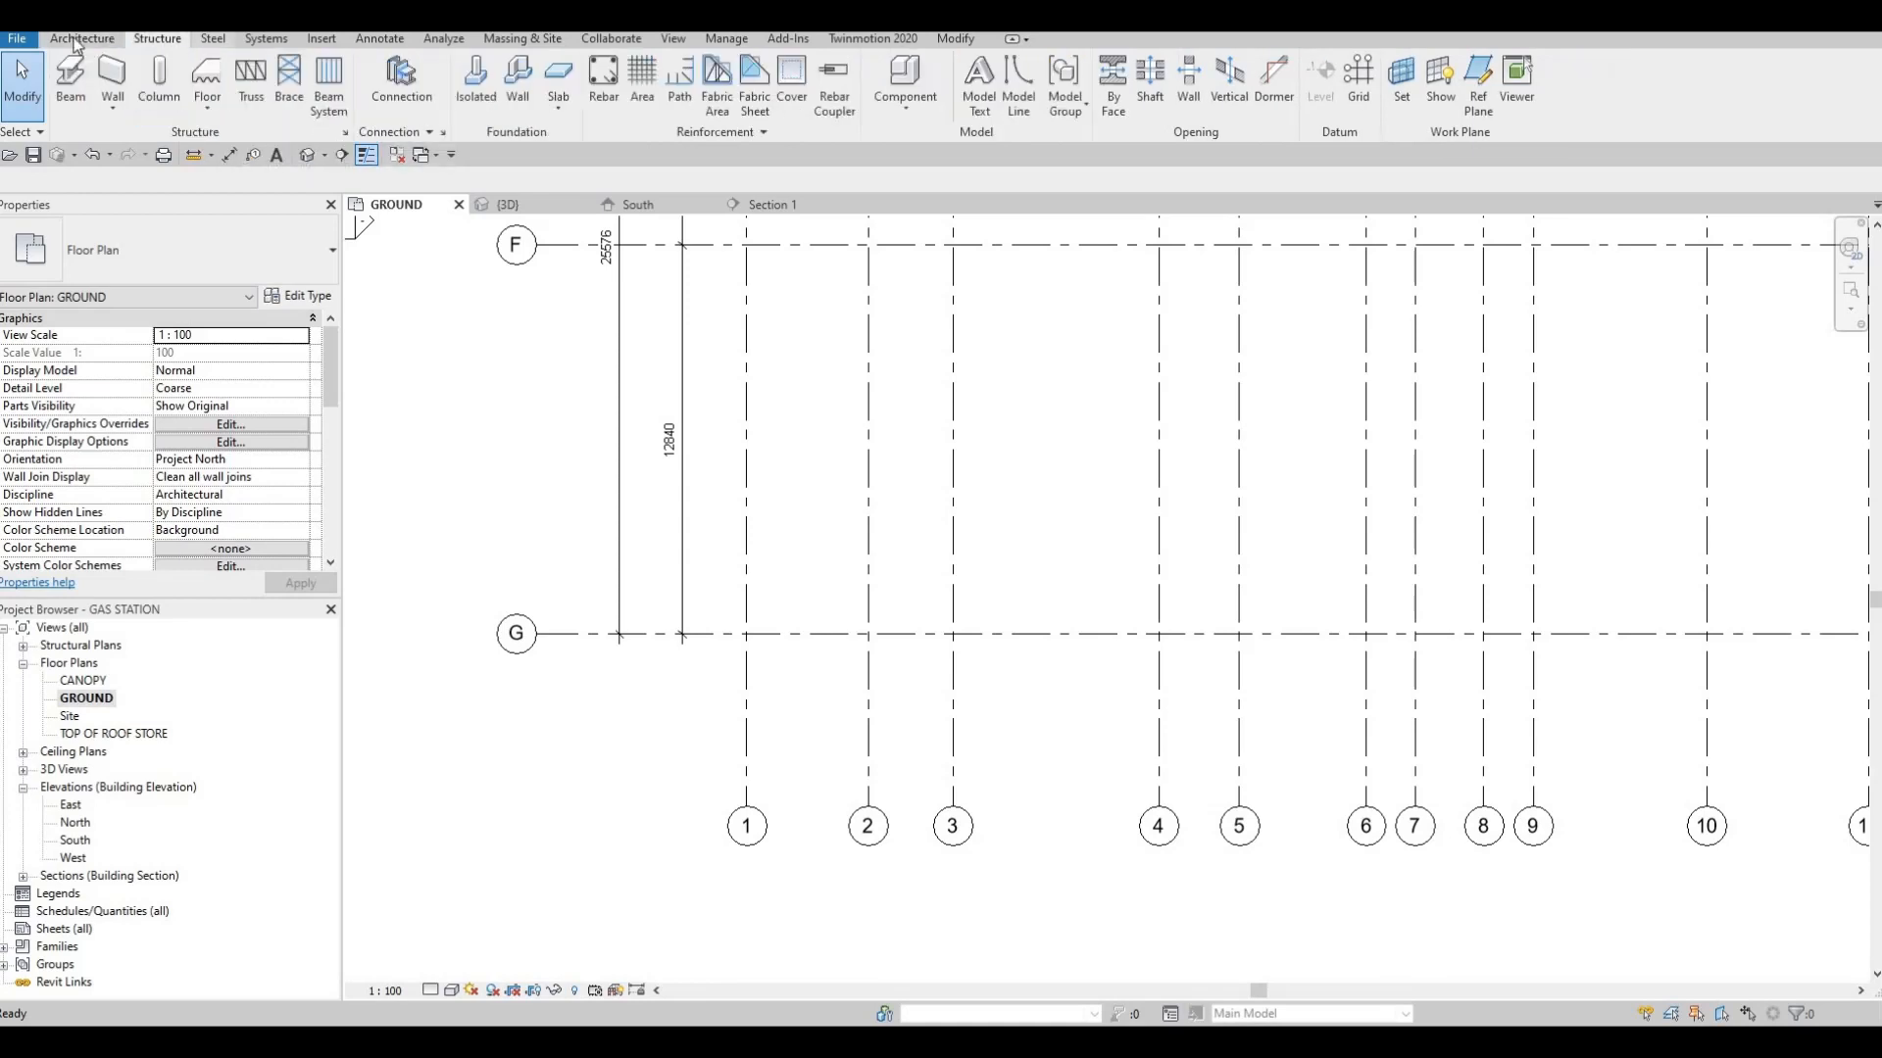
left_click(78, 41)
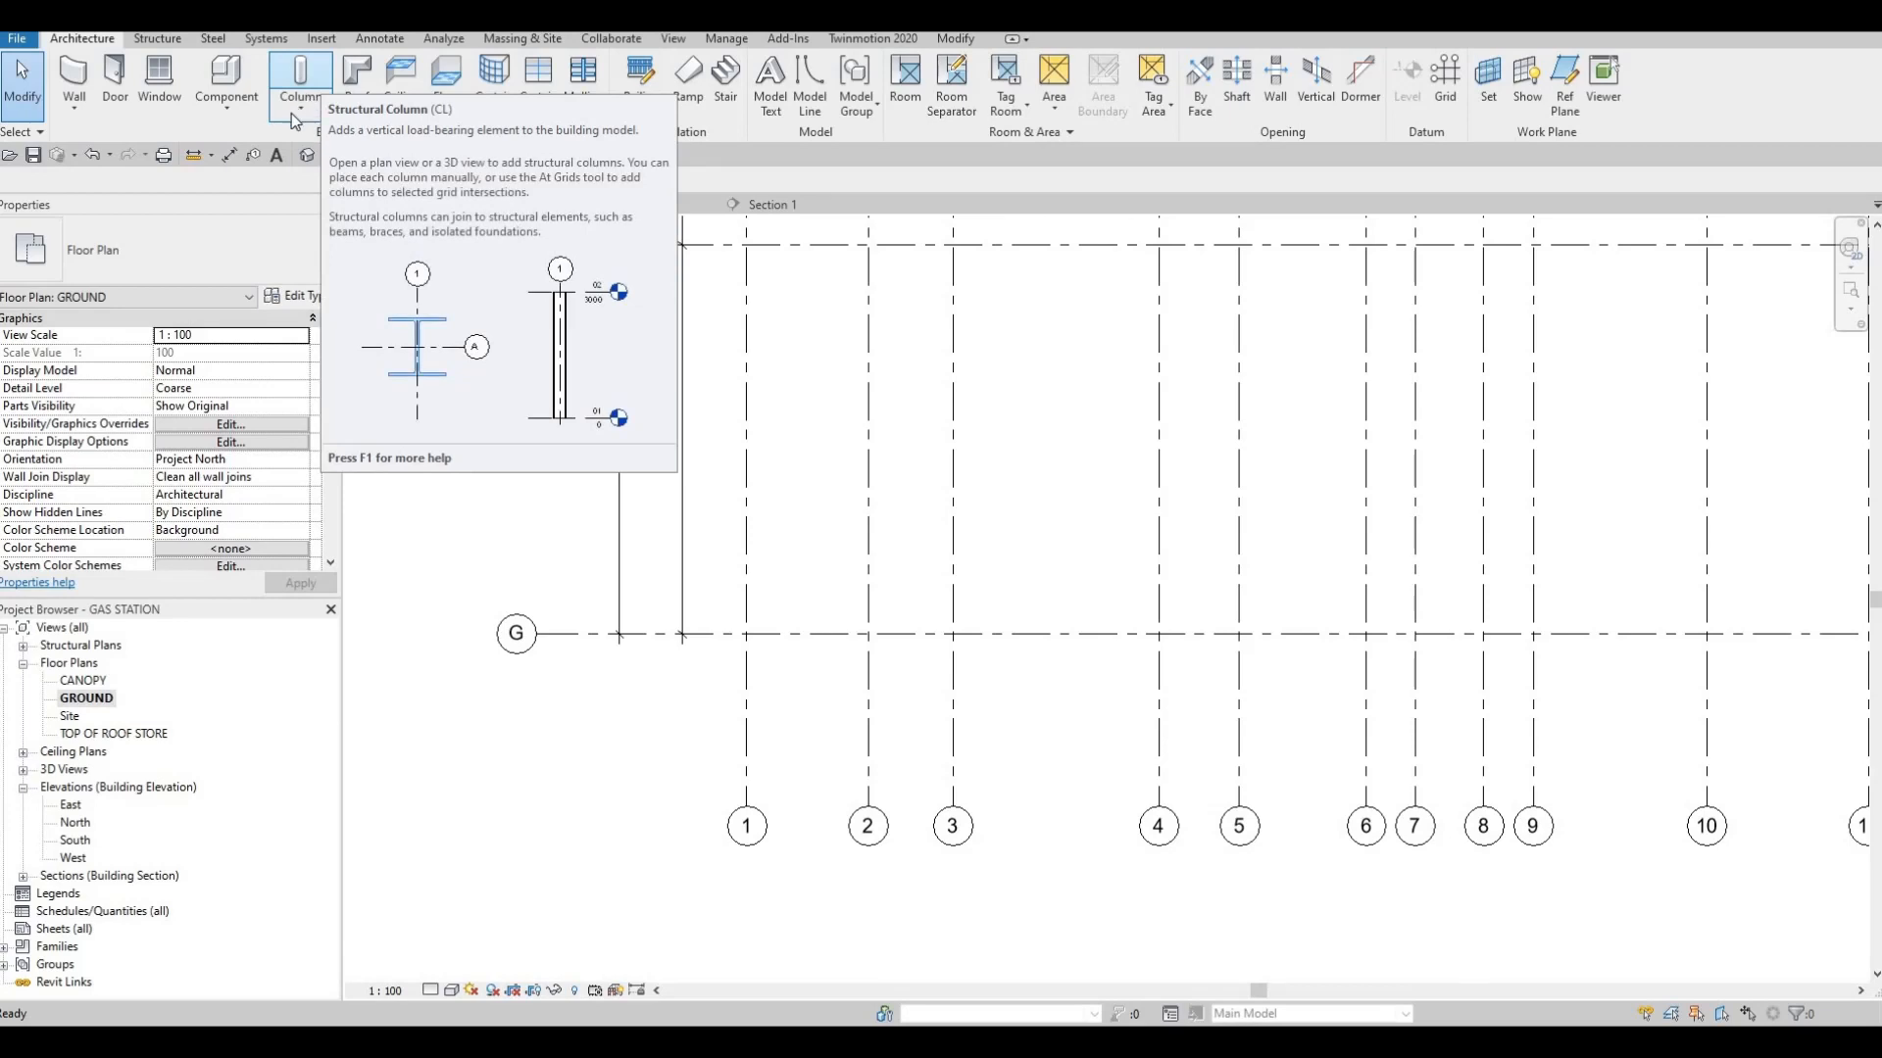
left_click(301, 108)
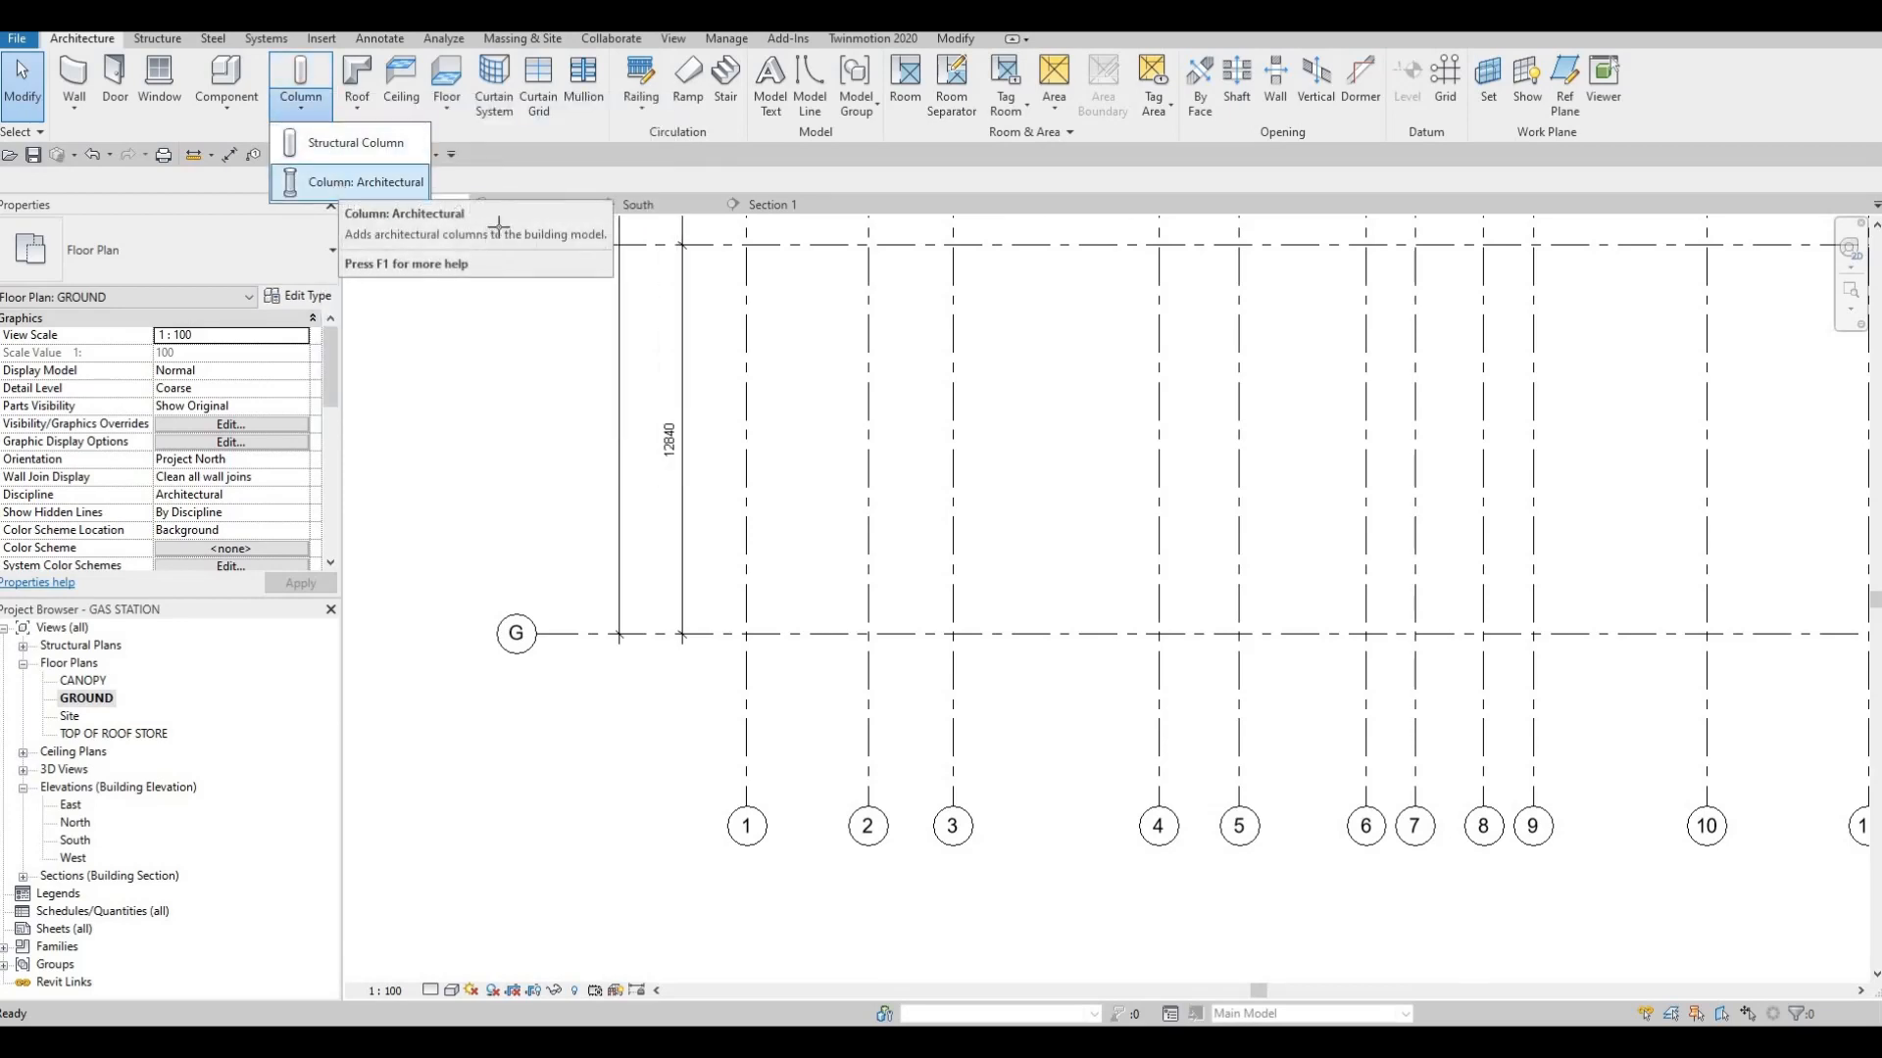
left_click(366, 181)
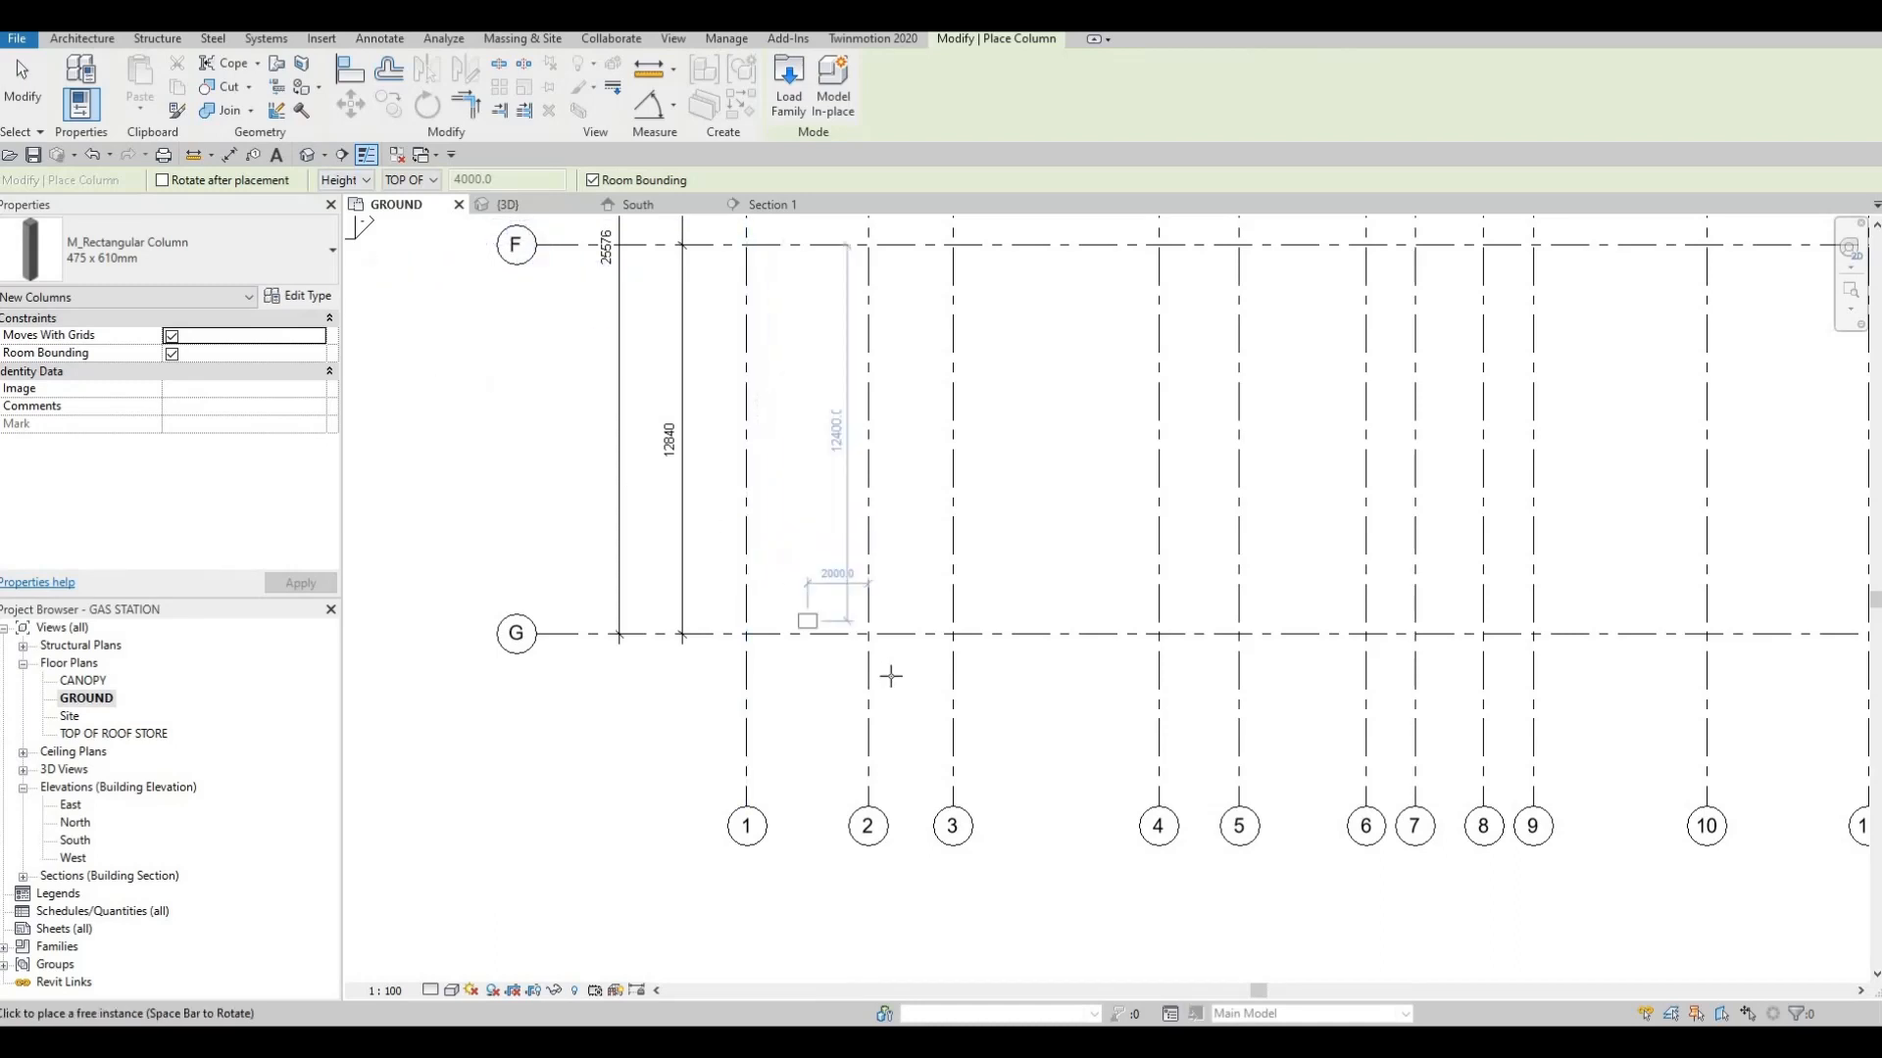
scroll(890, 676, "up", 3)
scroll(843, 588, "down", 1)
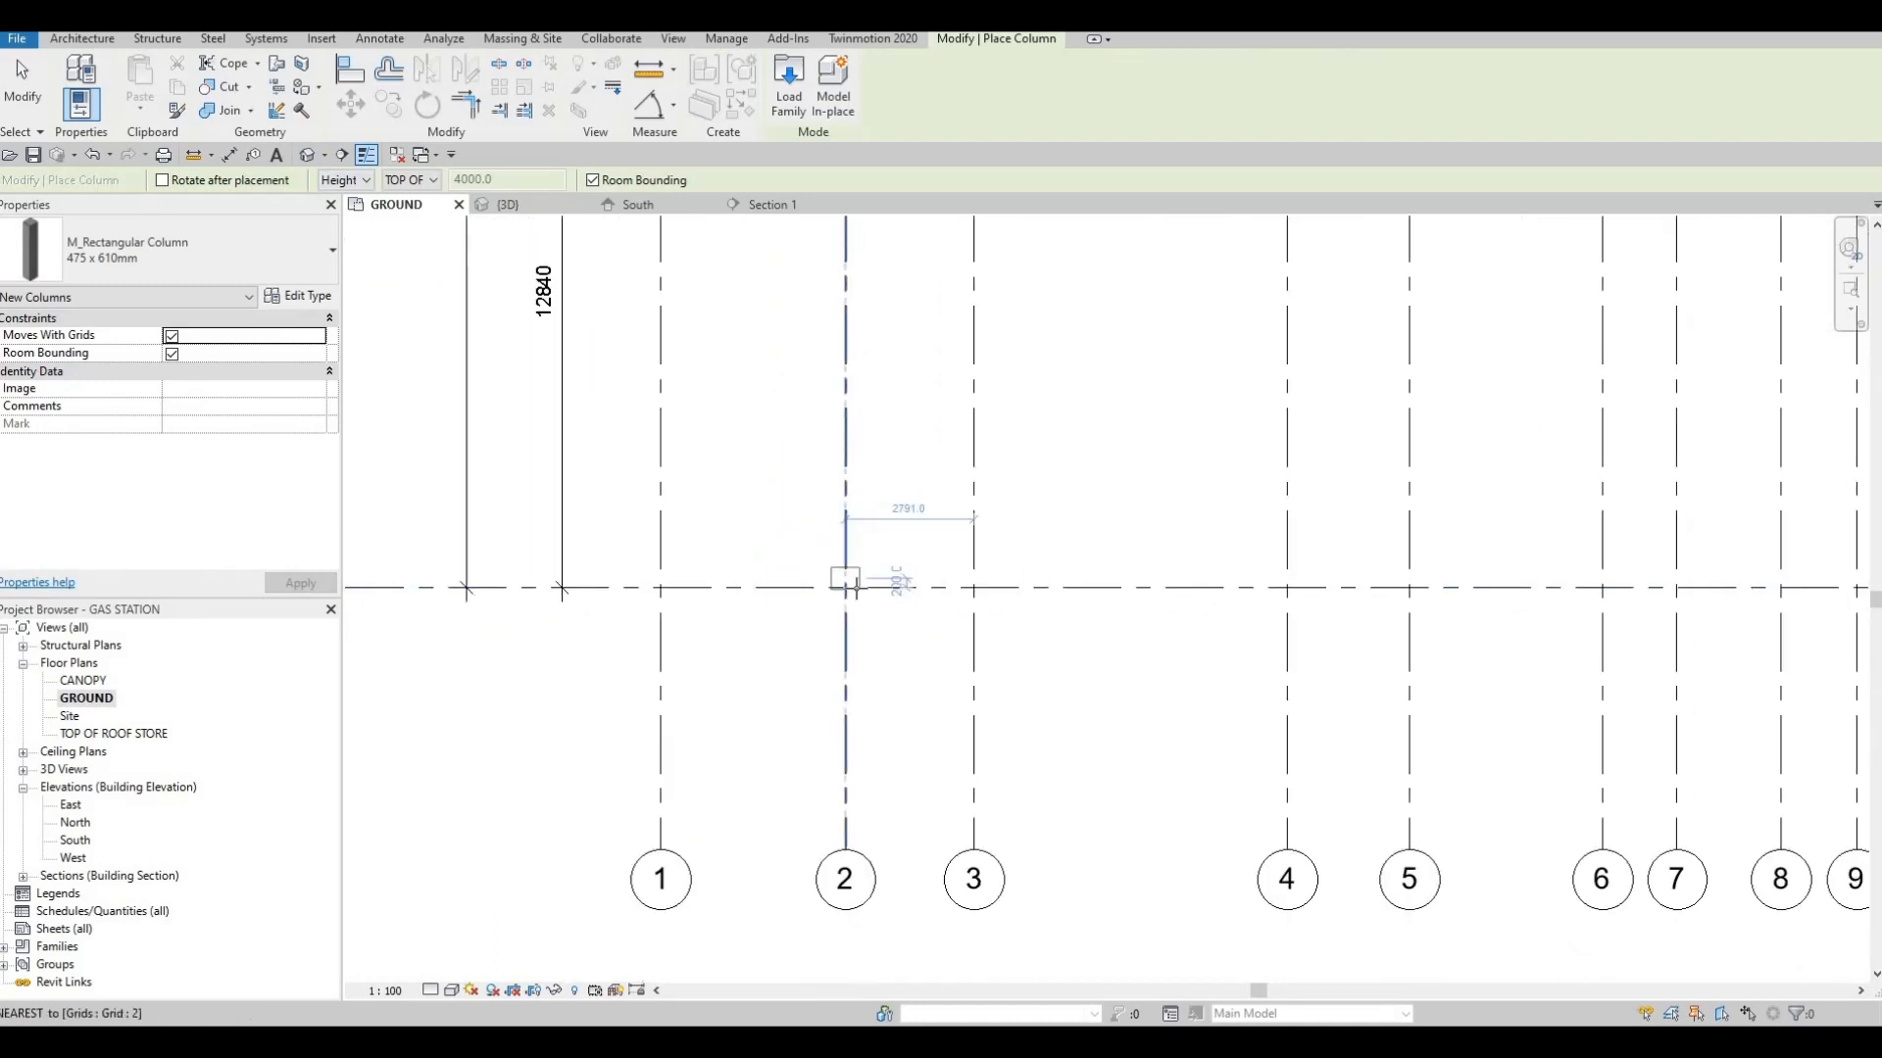
scroll(845, 588, "down", 2)
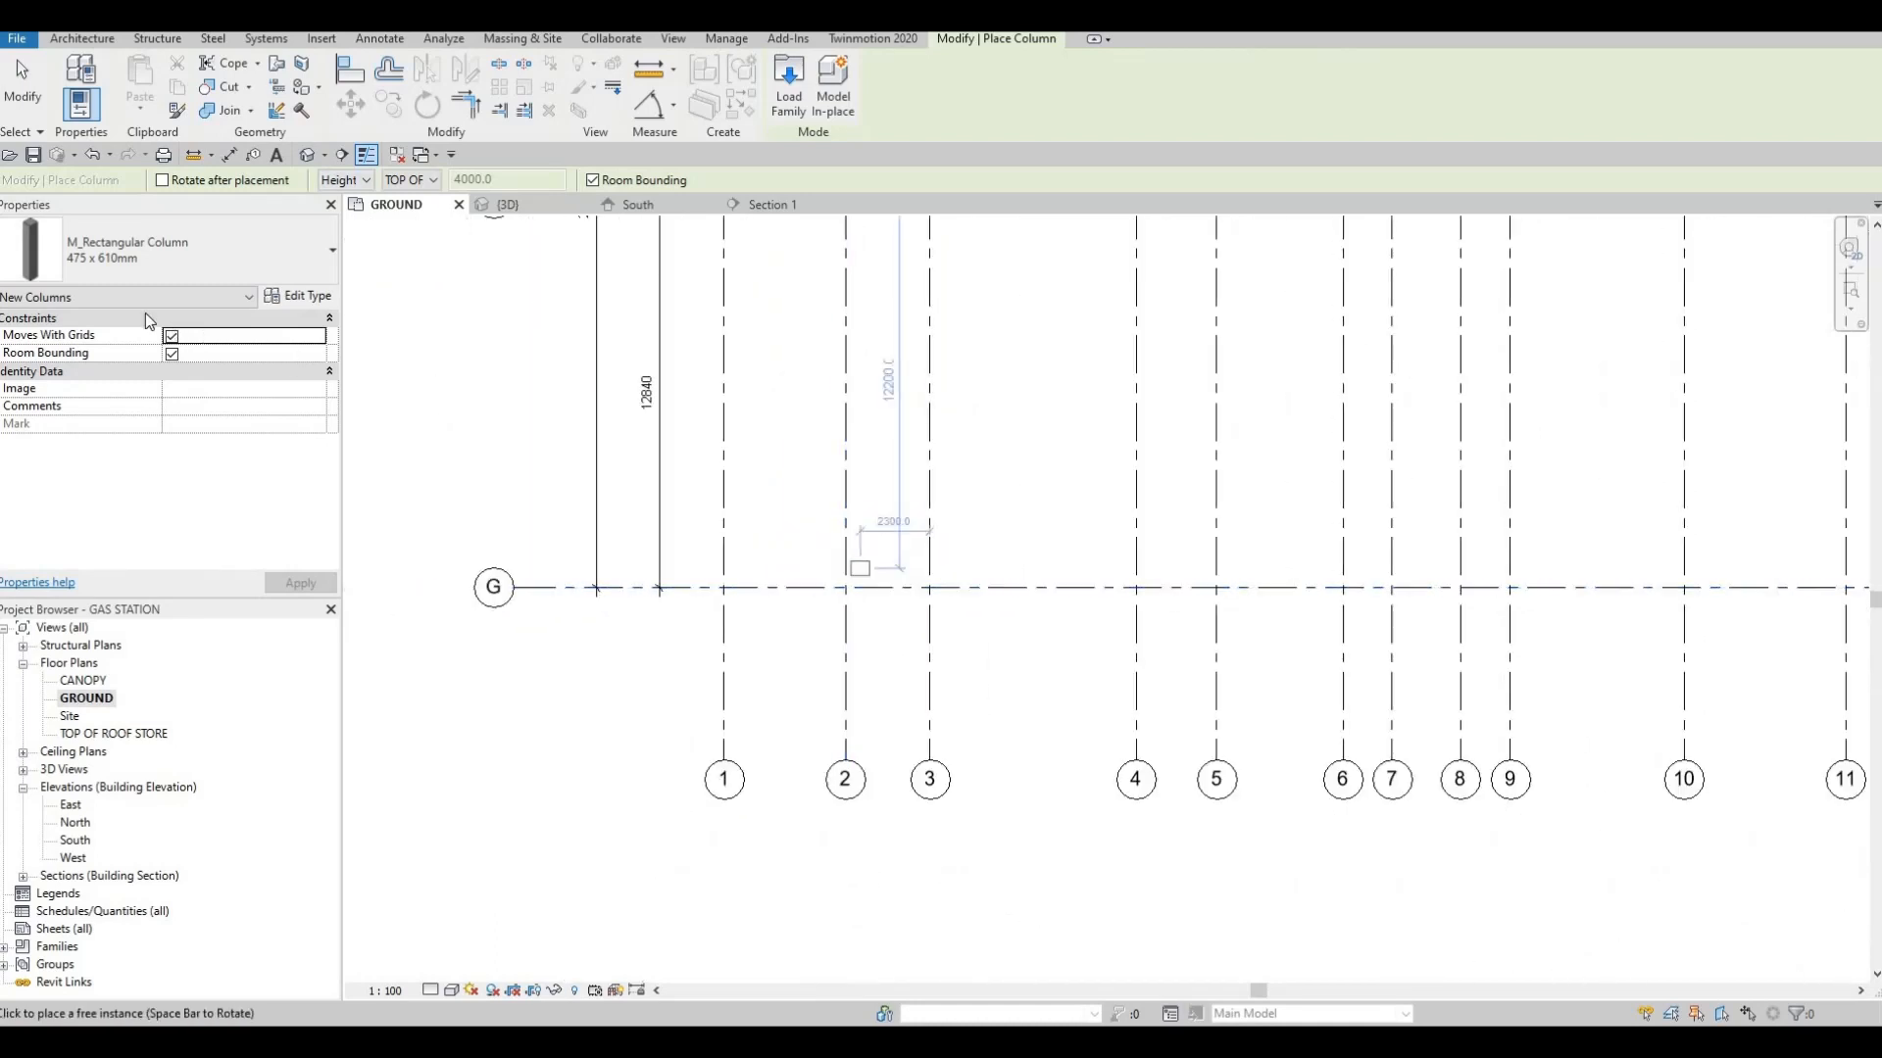
left_click(209, 263)
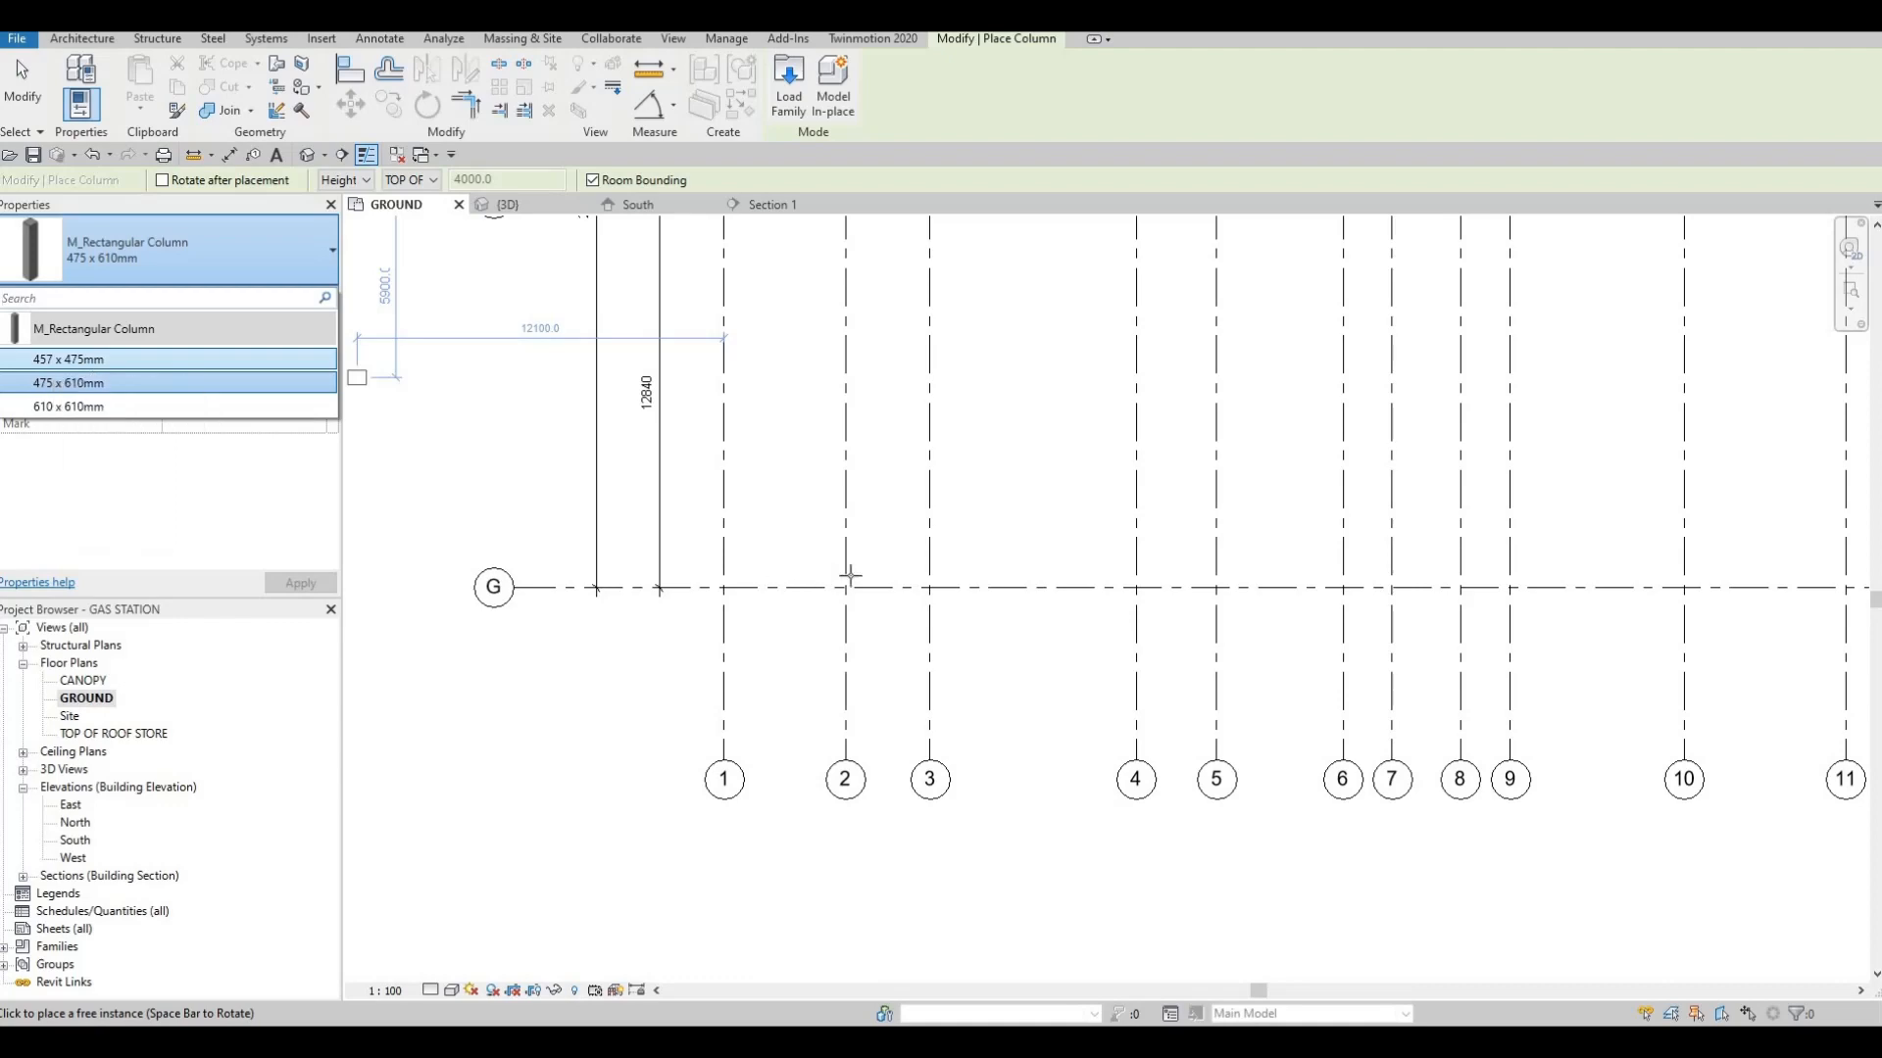
scroll(859, 572, "up", 3)
scroll(865, 568, "down", 4)
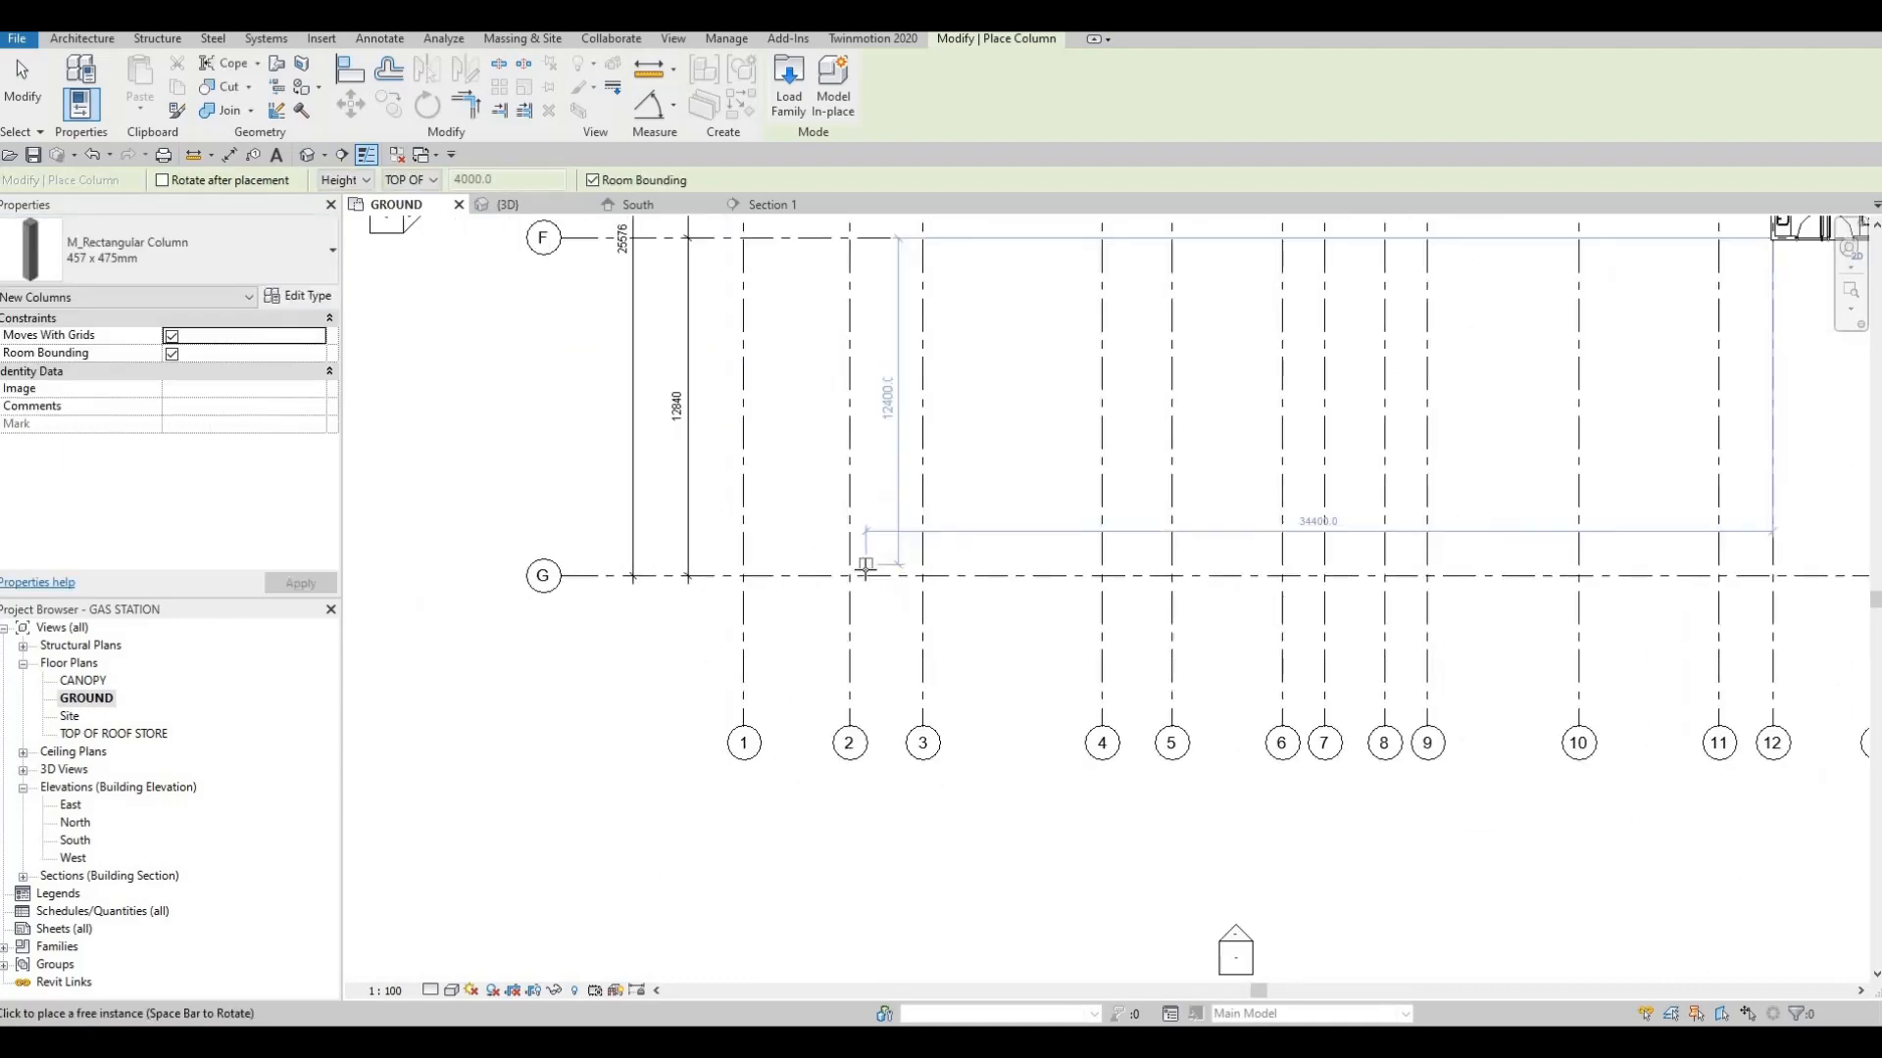
scroll(866, 568, "down", 3)
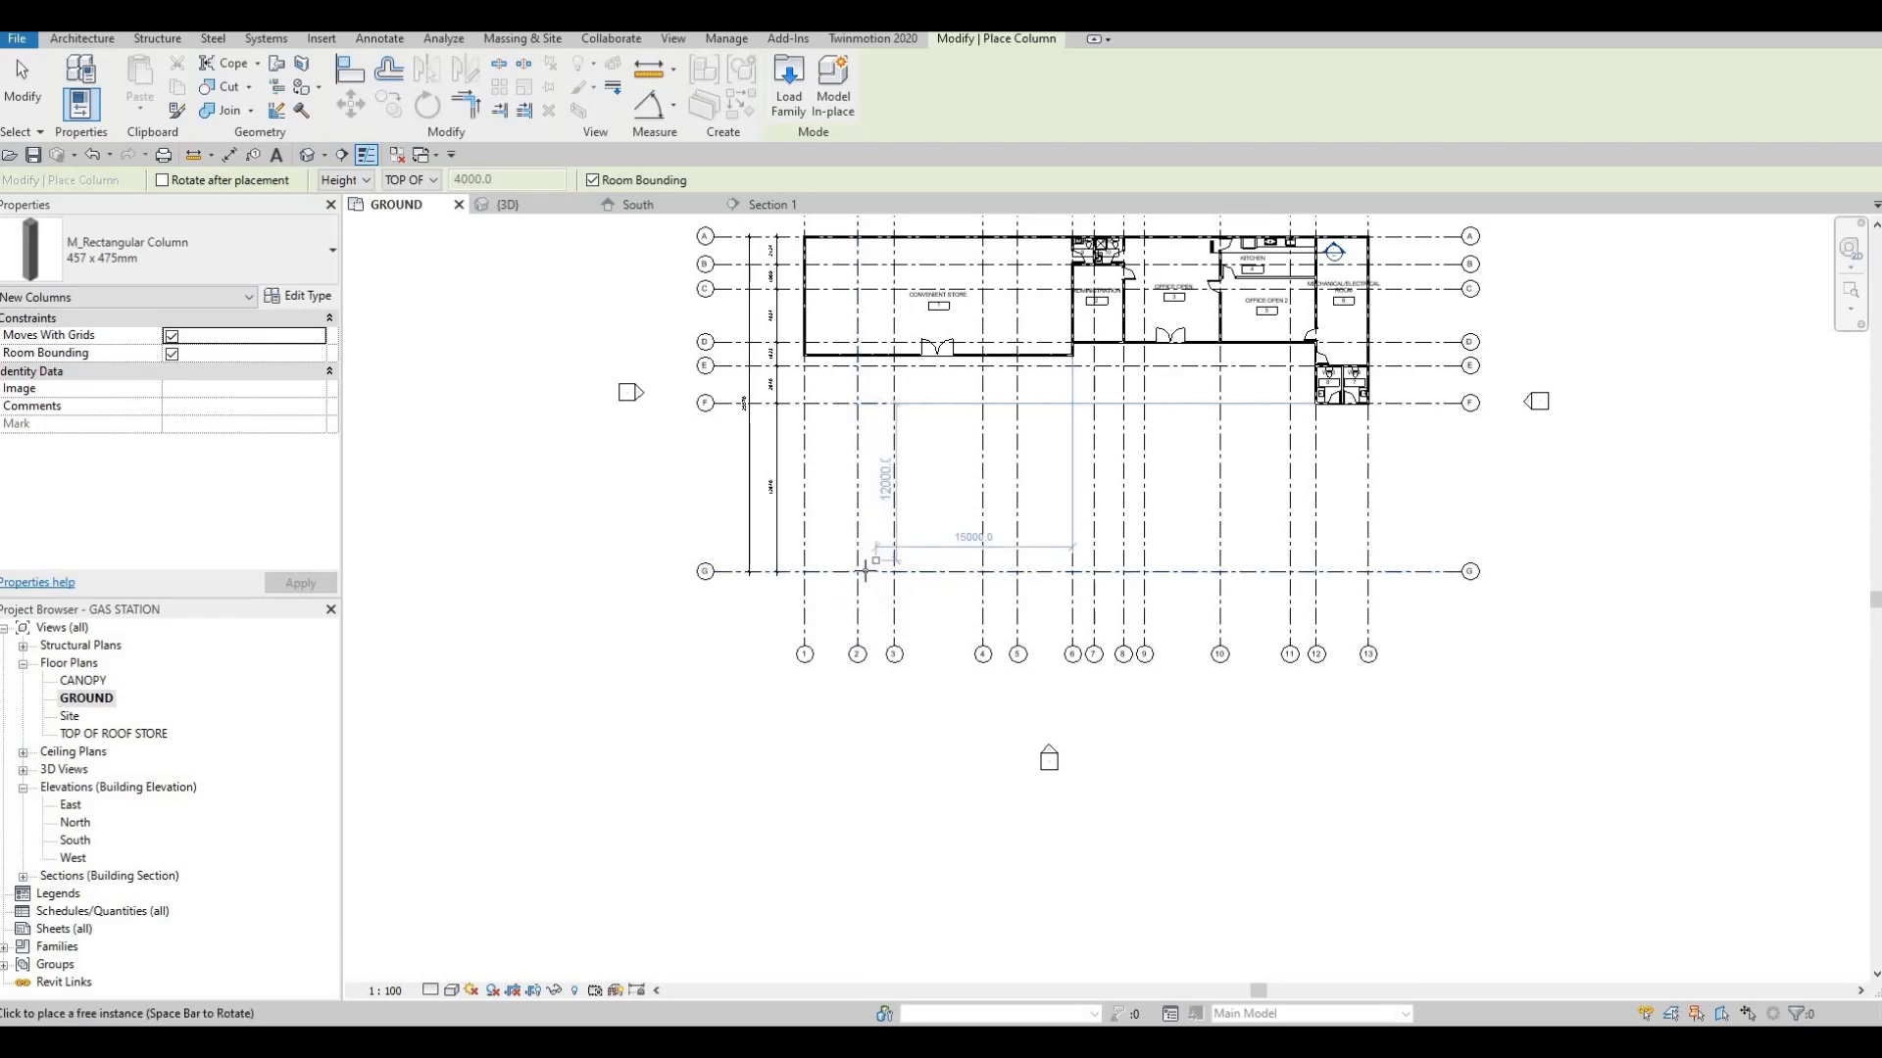
scroll(866, 571, "up", 5)
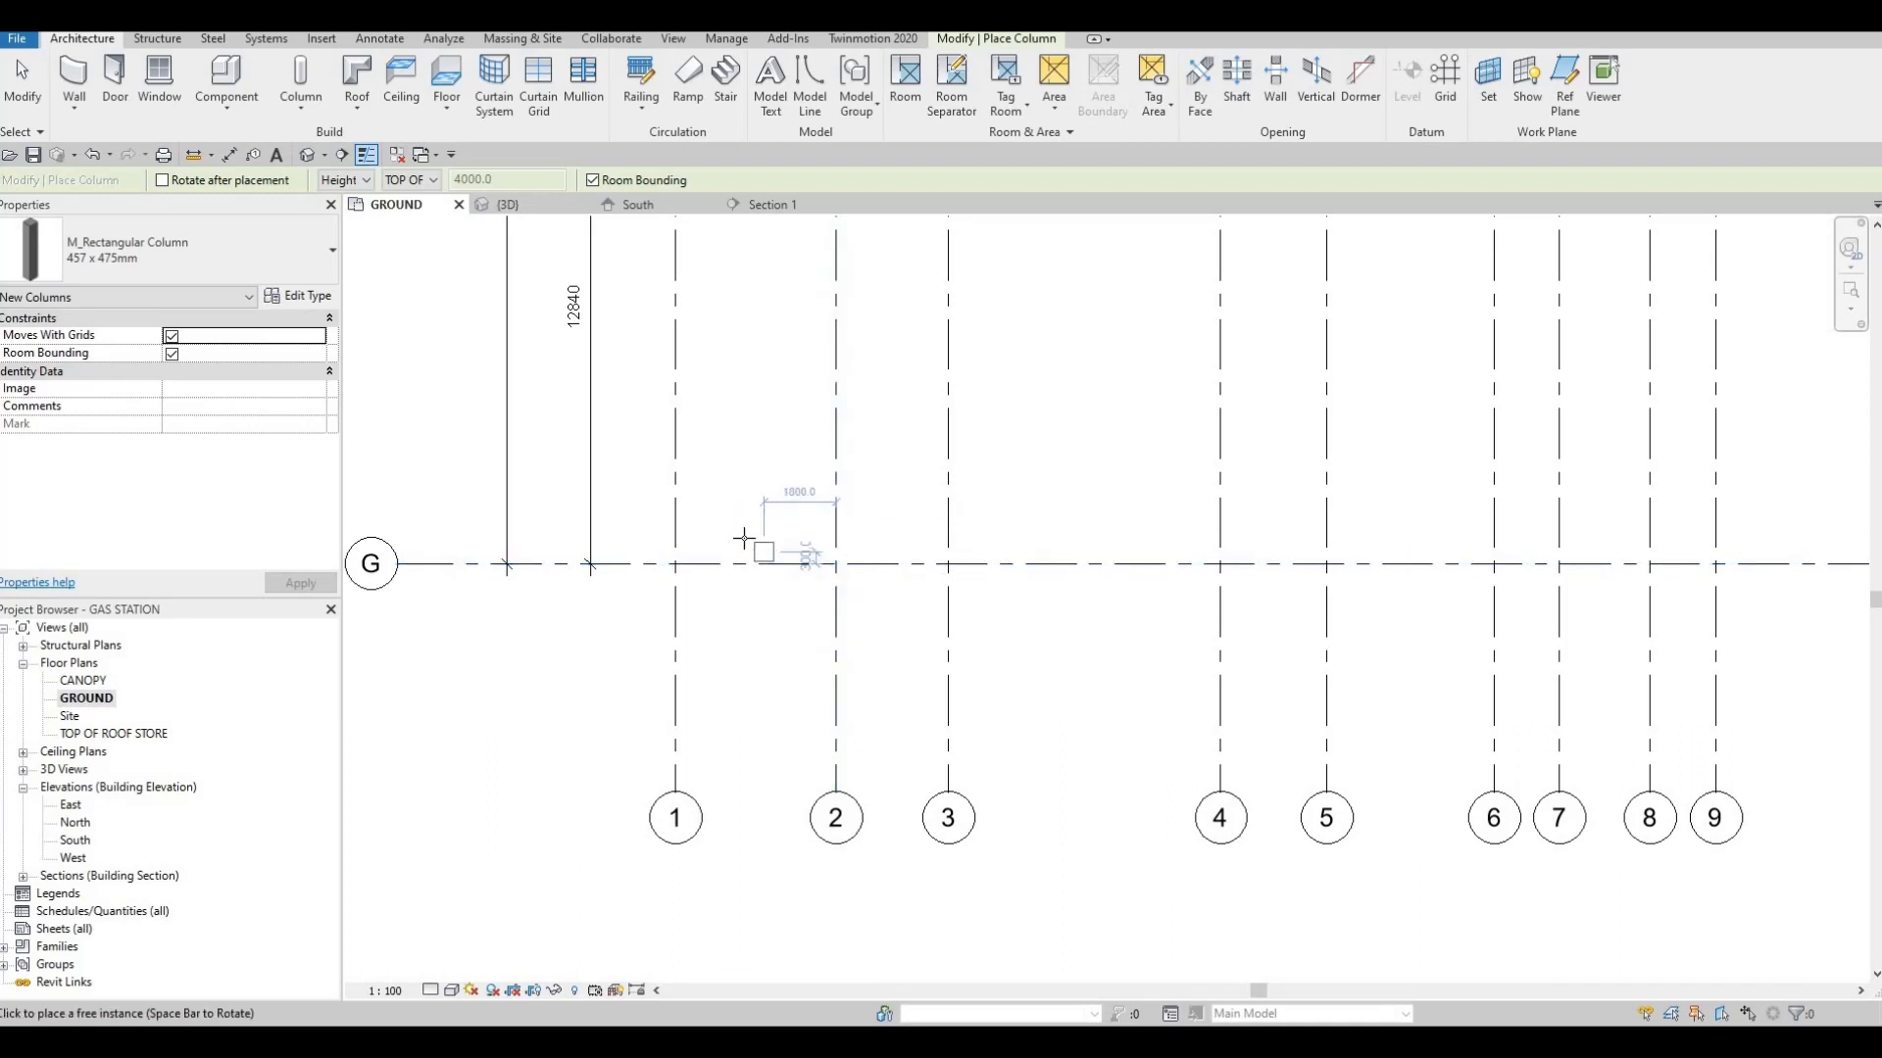
key("Escape")
key("Escape")
scroll(726, 524, "down", 2)
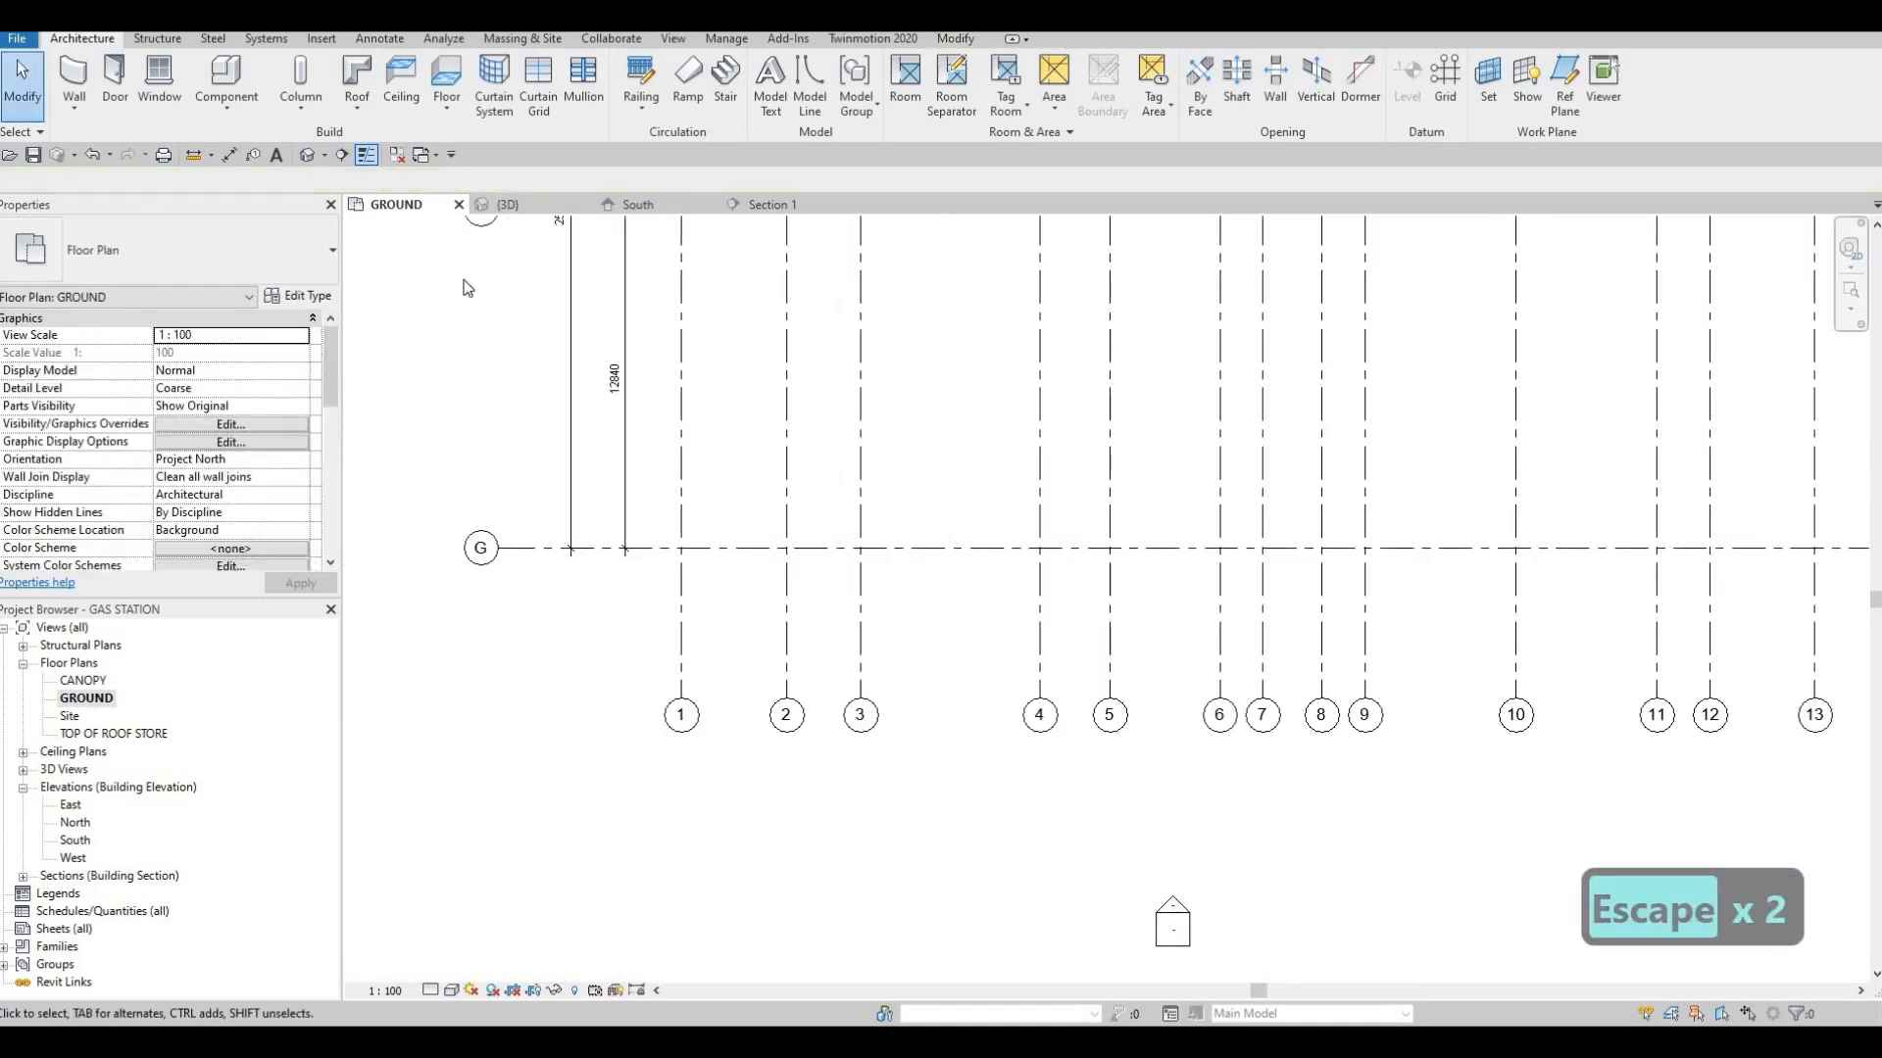
Start a new in-place component in the Generic Models category on the GROUND plan, keeping the suggested name
middle_click_drag(463, 281, 450, 311)
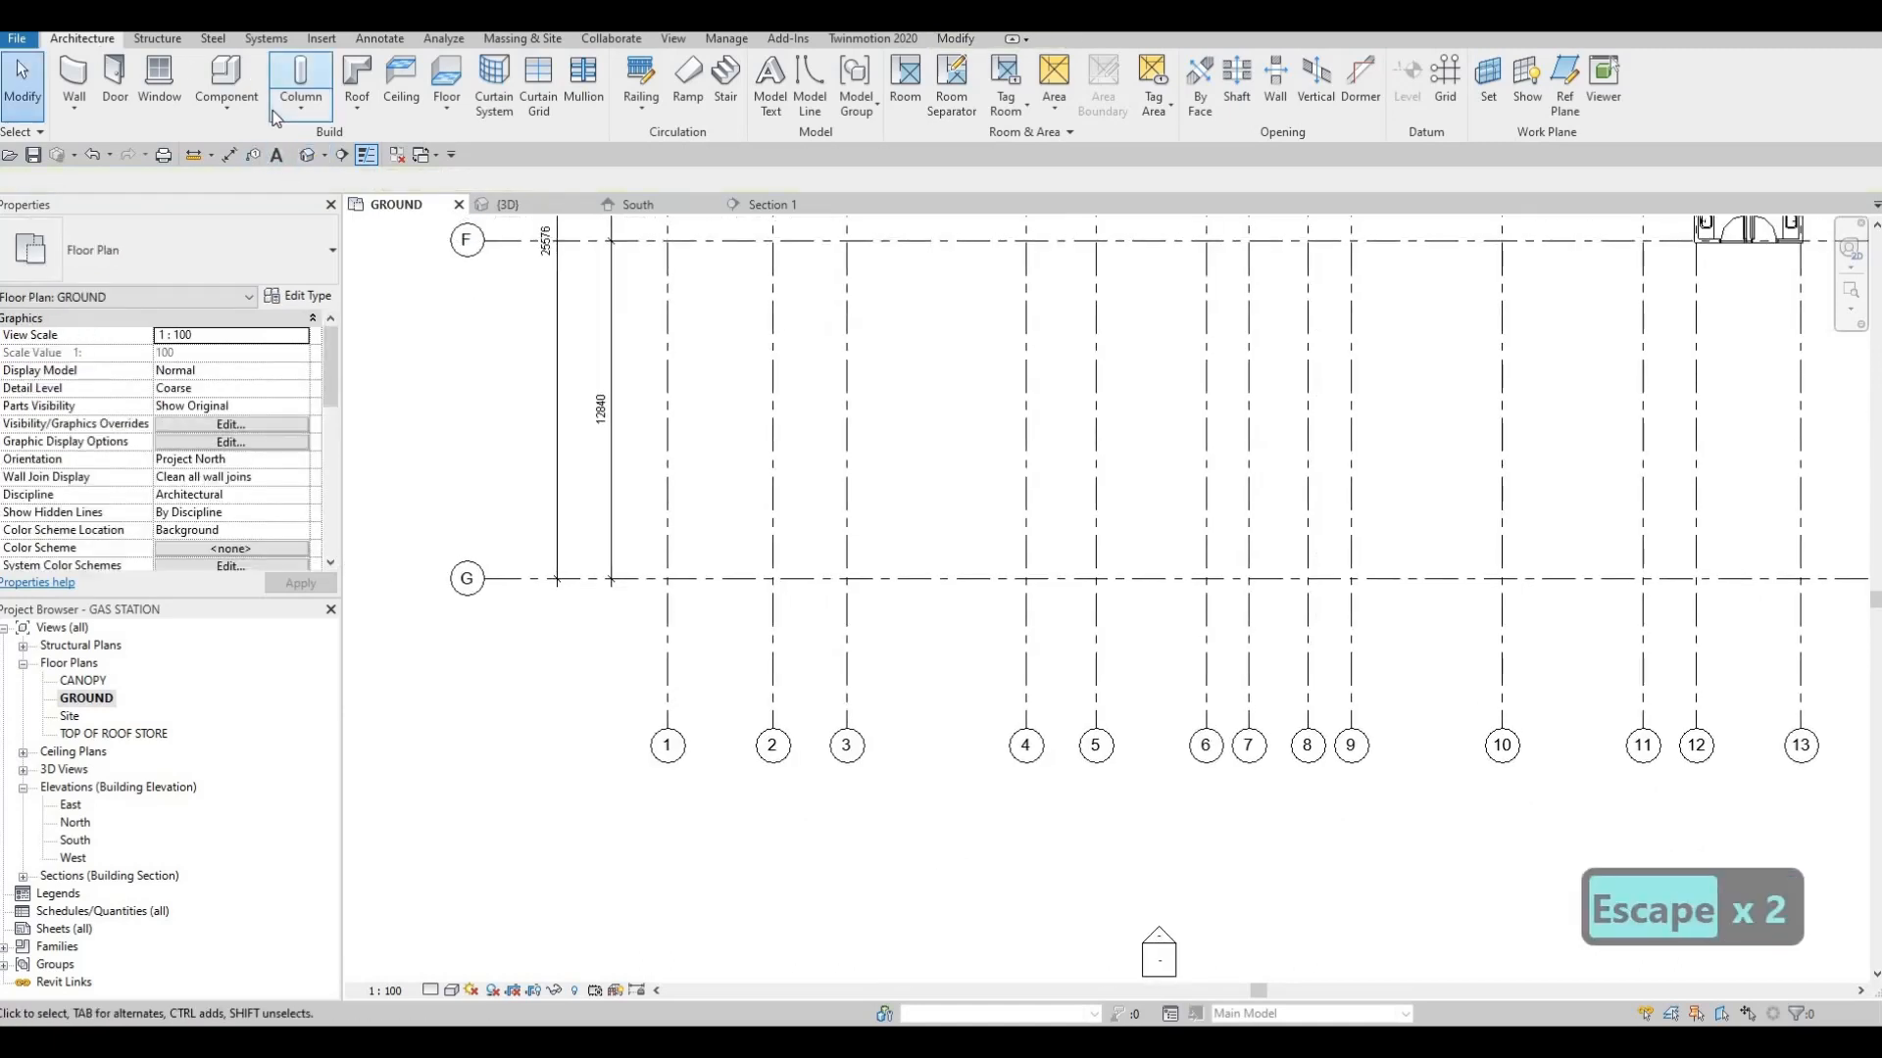
left_click(226, 103)
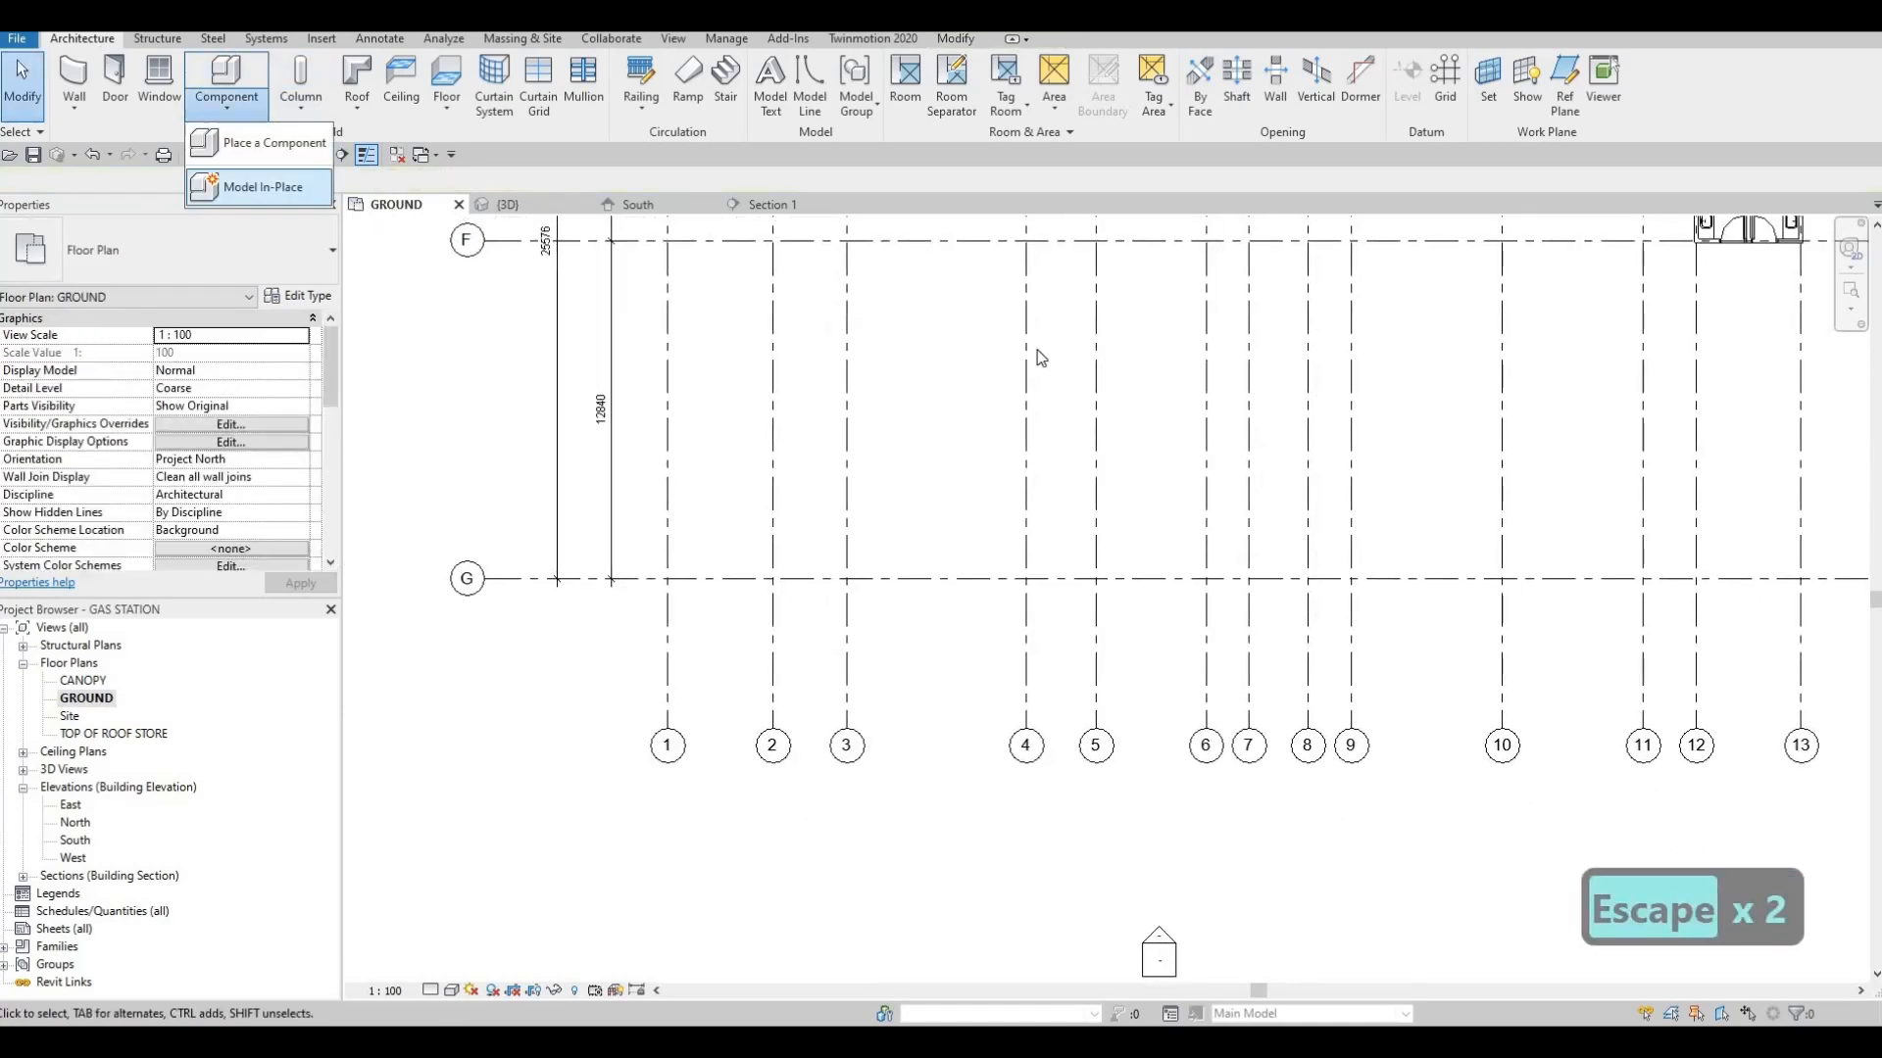
left_click(257, 183)
scroll(1154, 424, "down", 3)
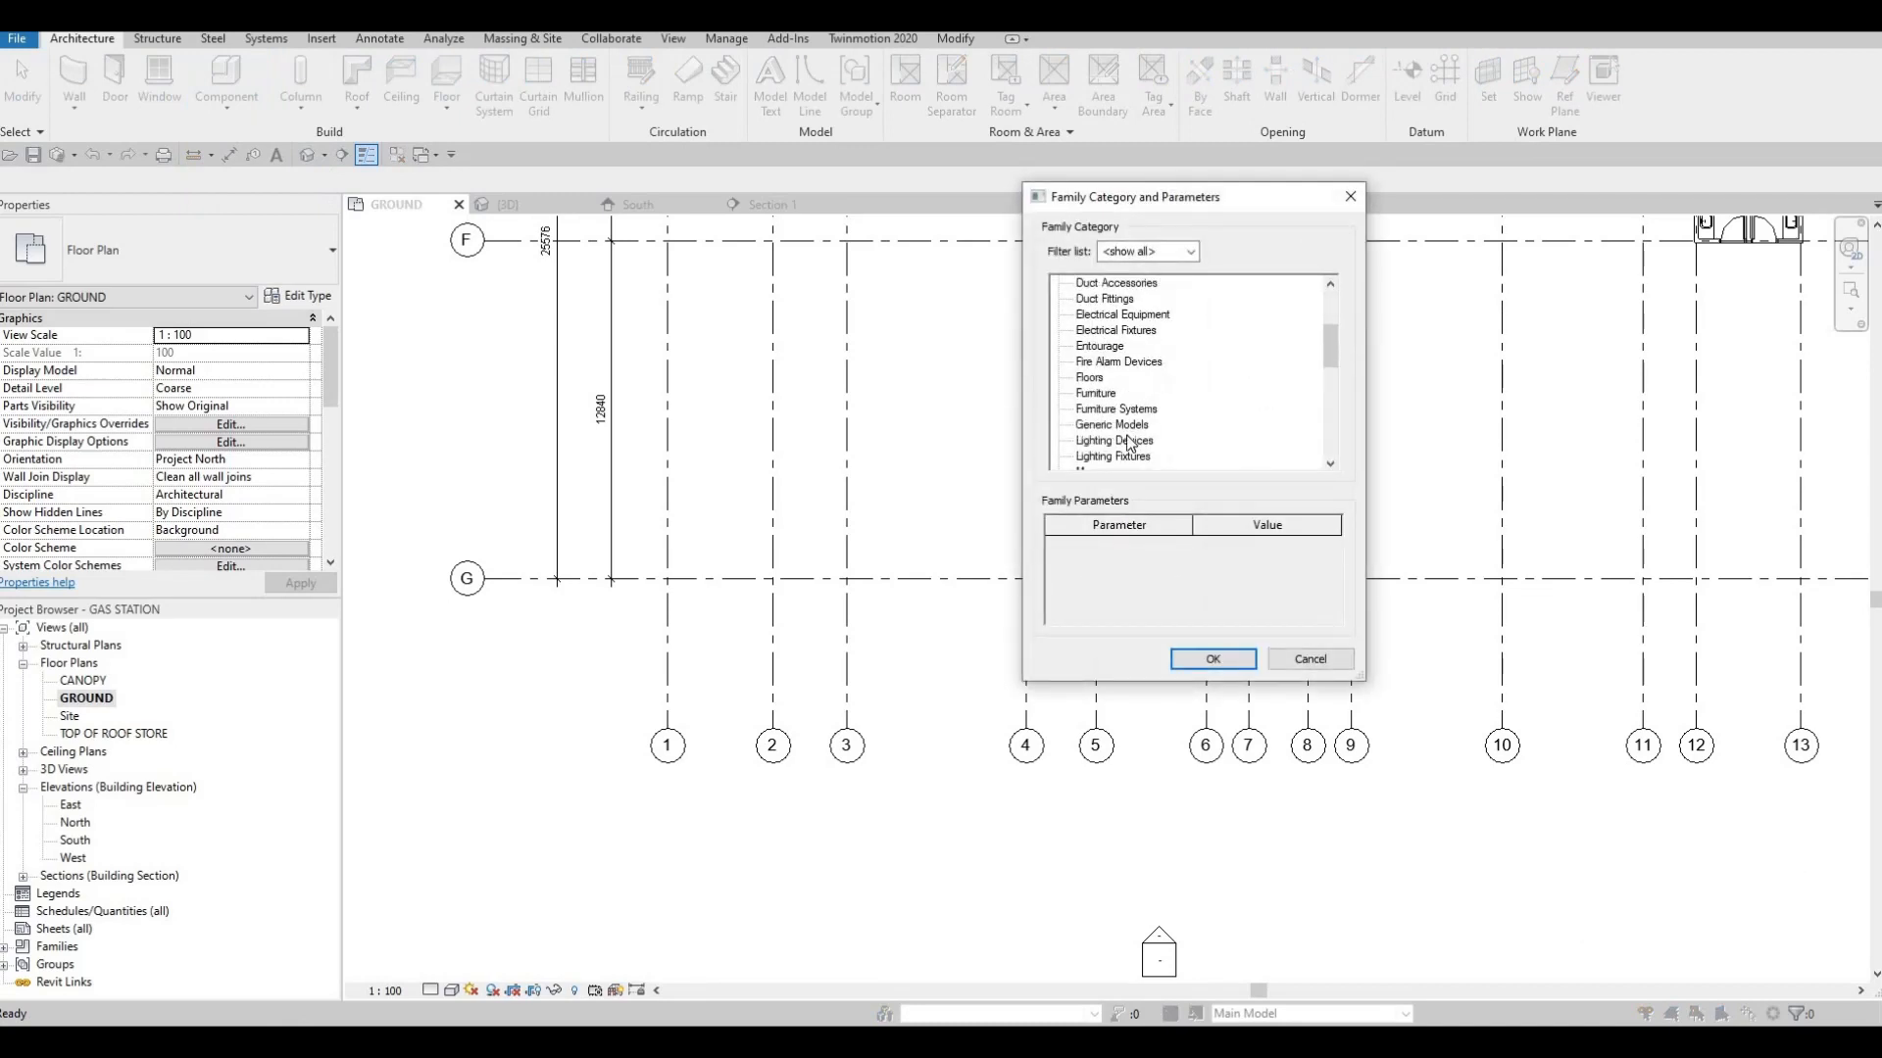
left_click(1112, 424)
left_click(1208, 659)
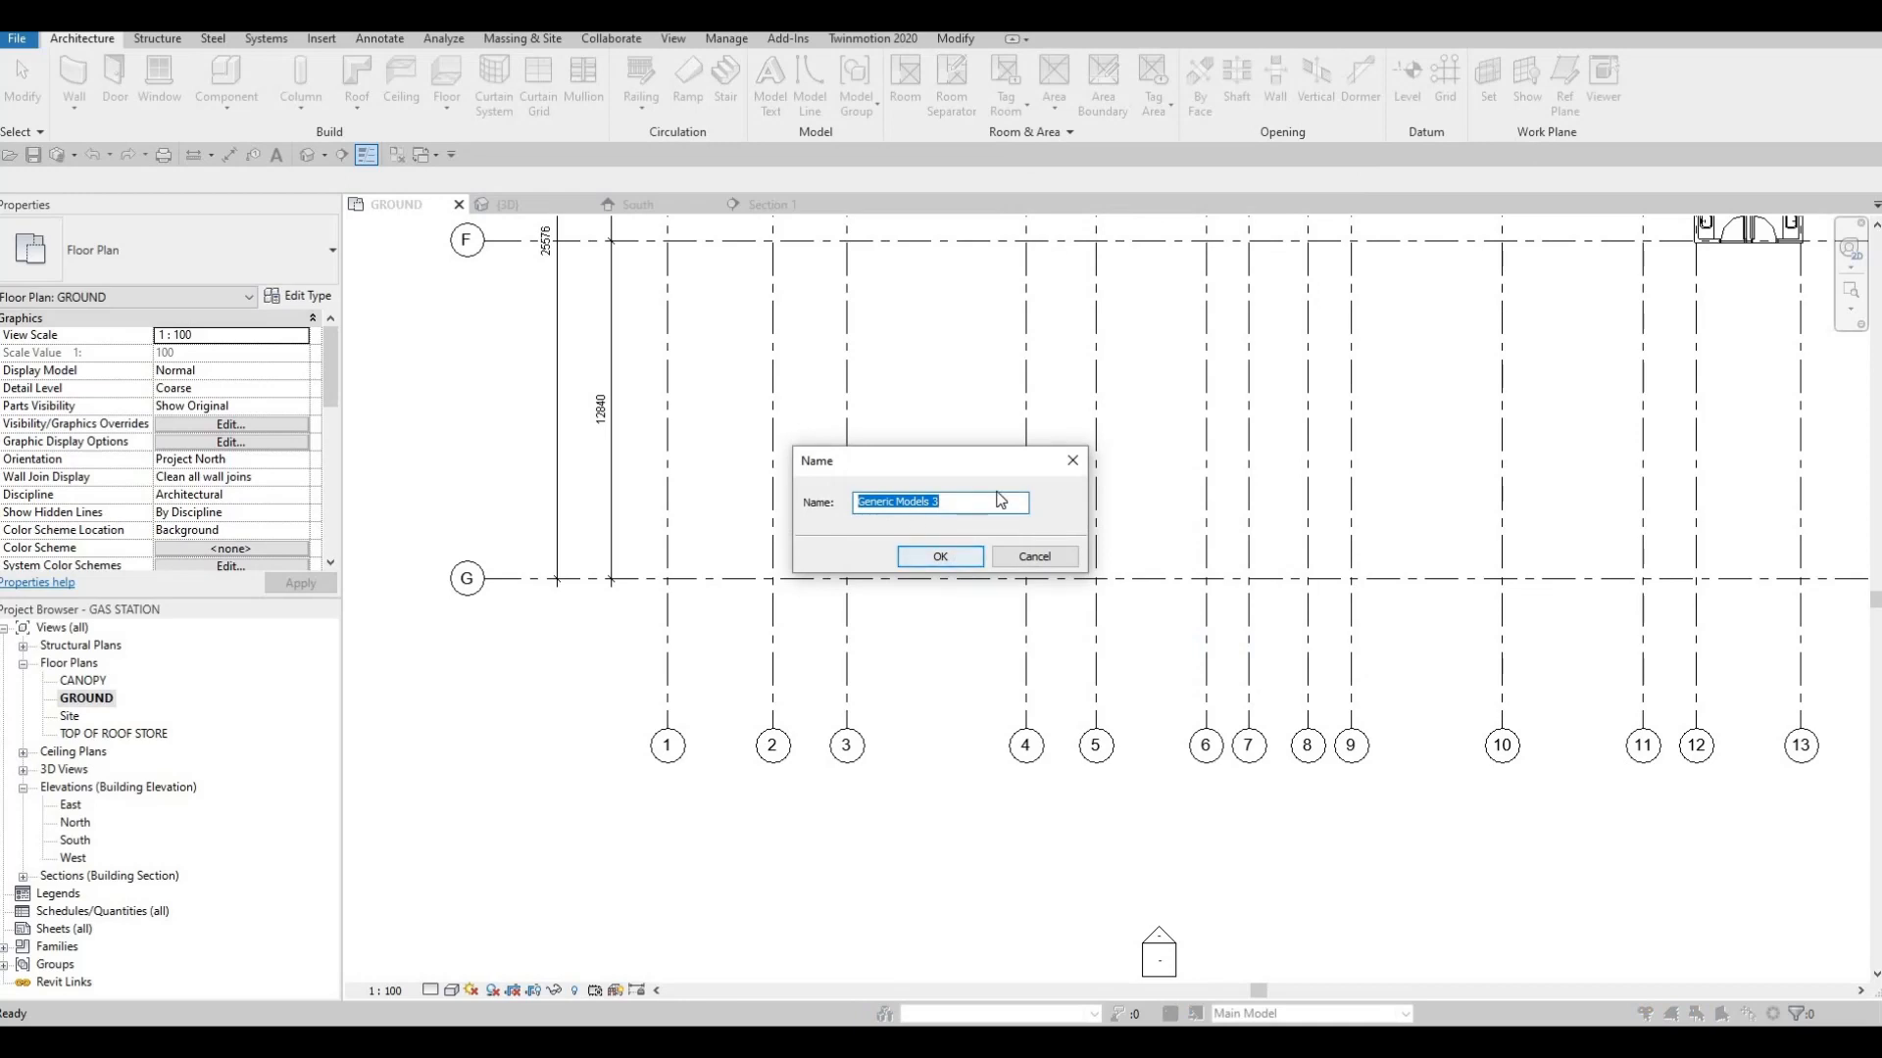
left_click(943, 562)
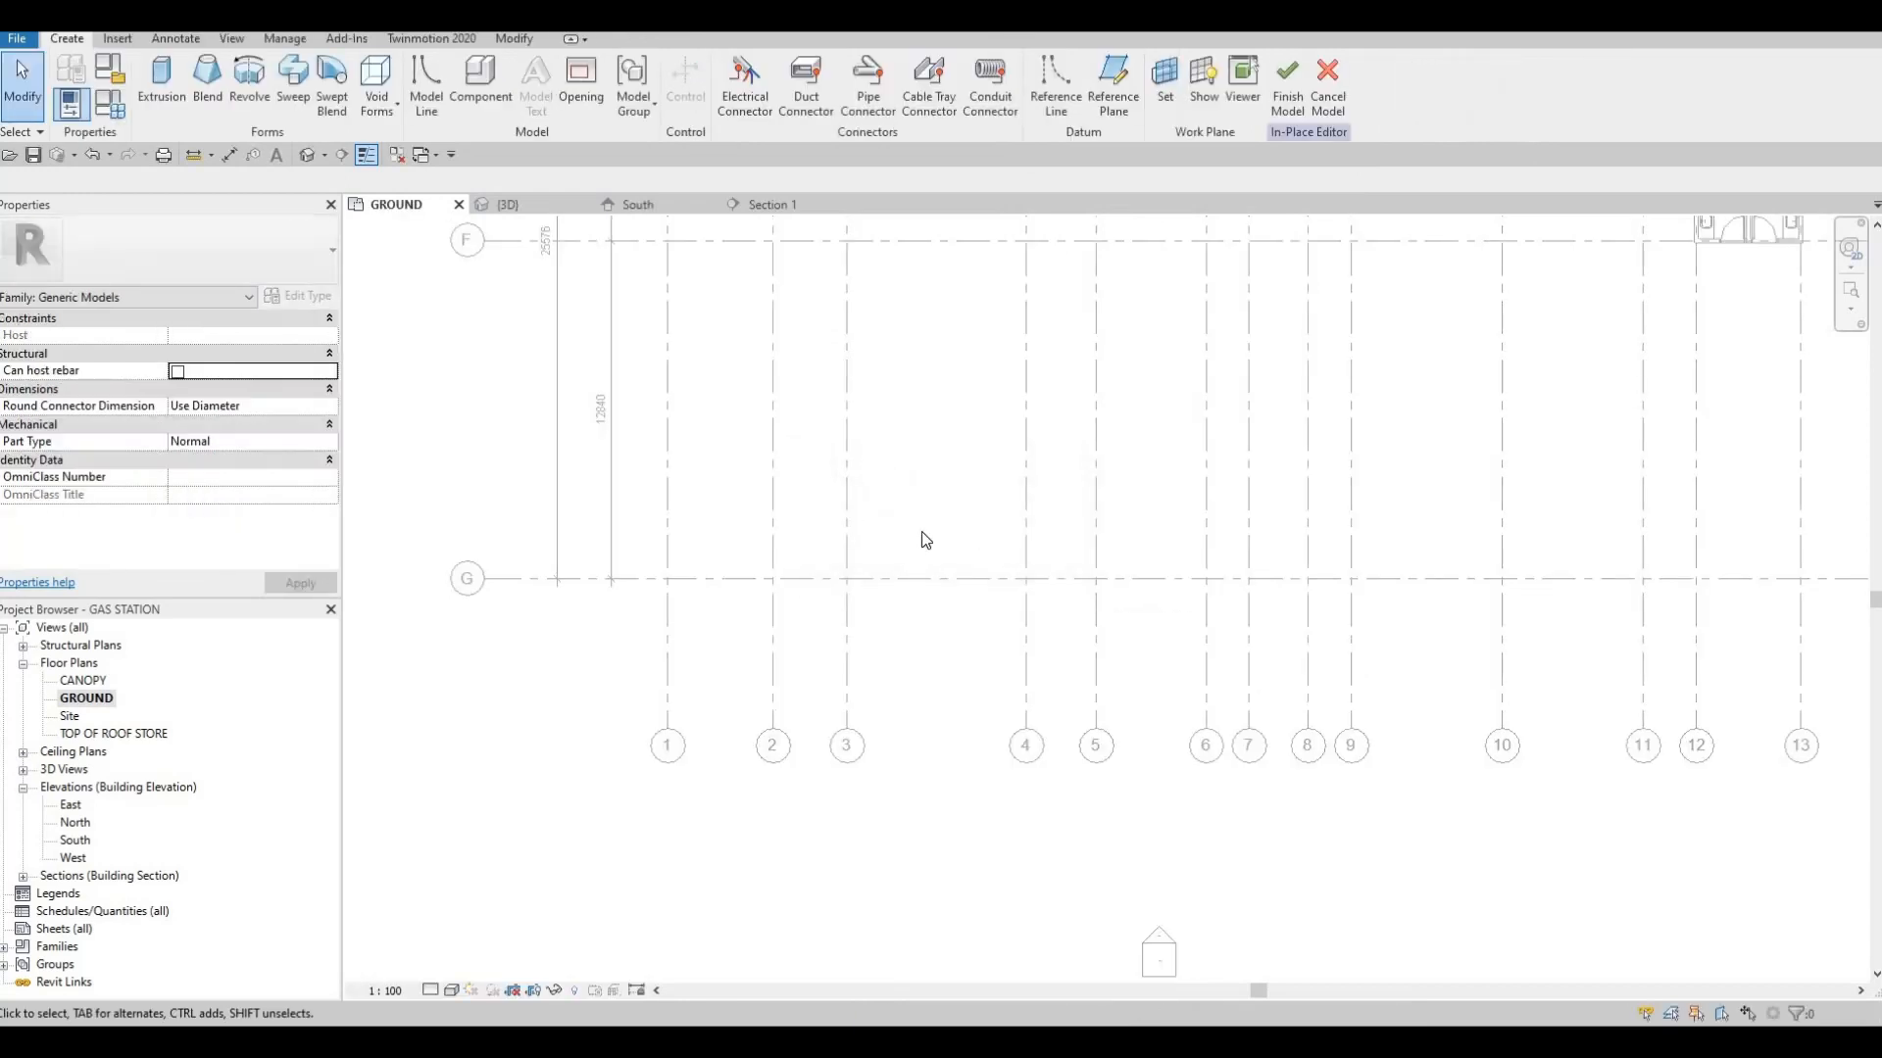
Start an extrusion and assign it the Glulam 36c material from the Wood category of the AEC Materials library
scroll(925, 540, "down", 2)
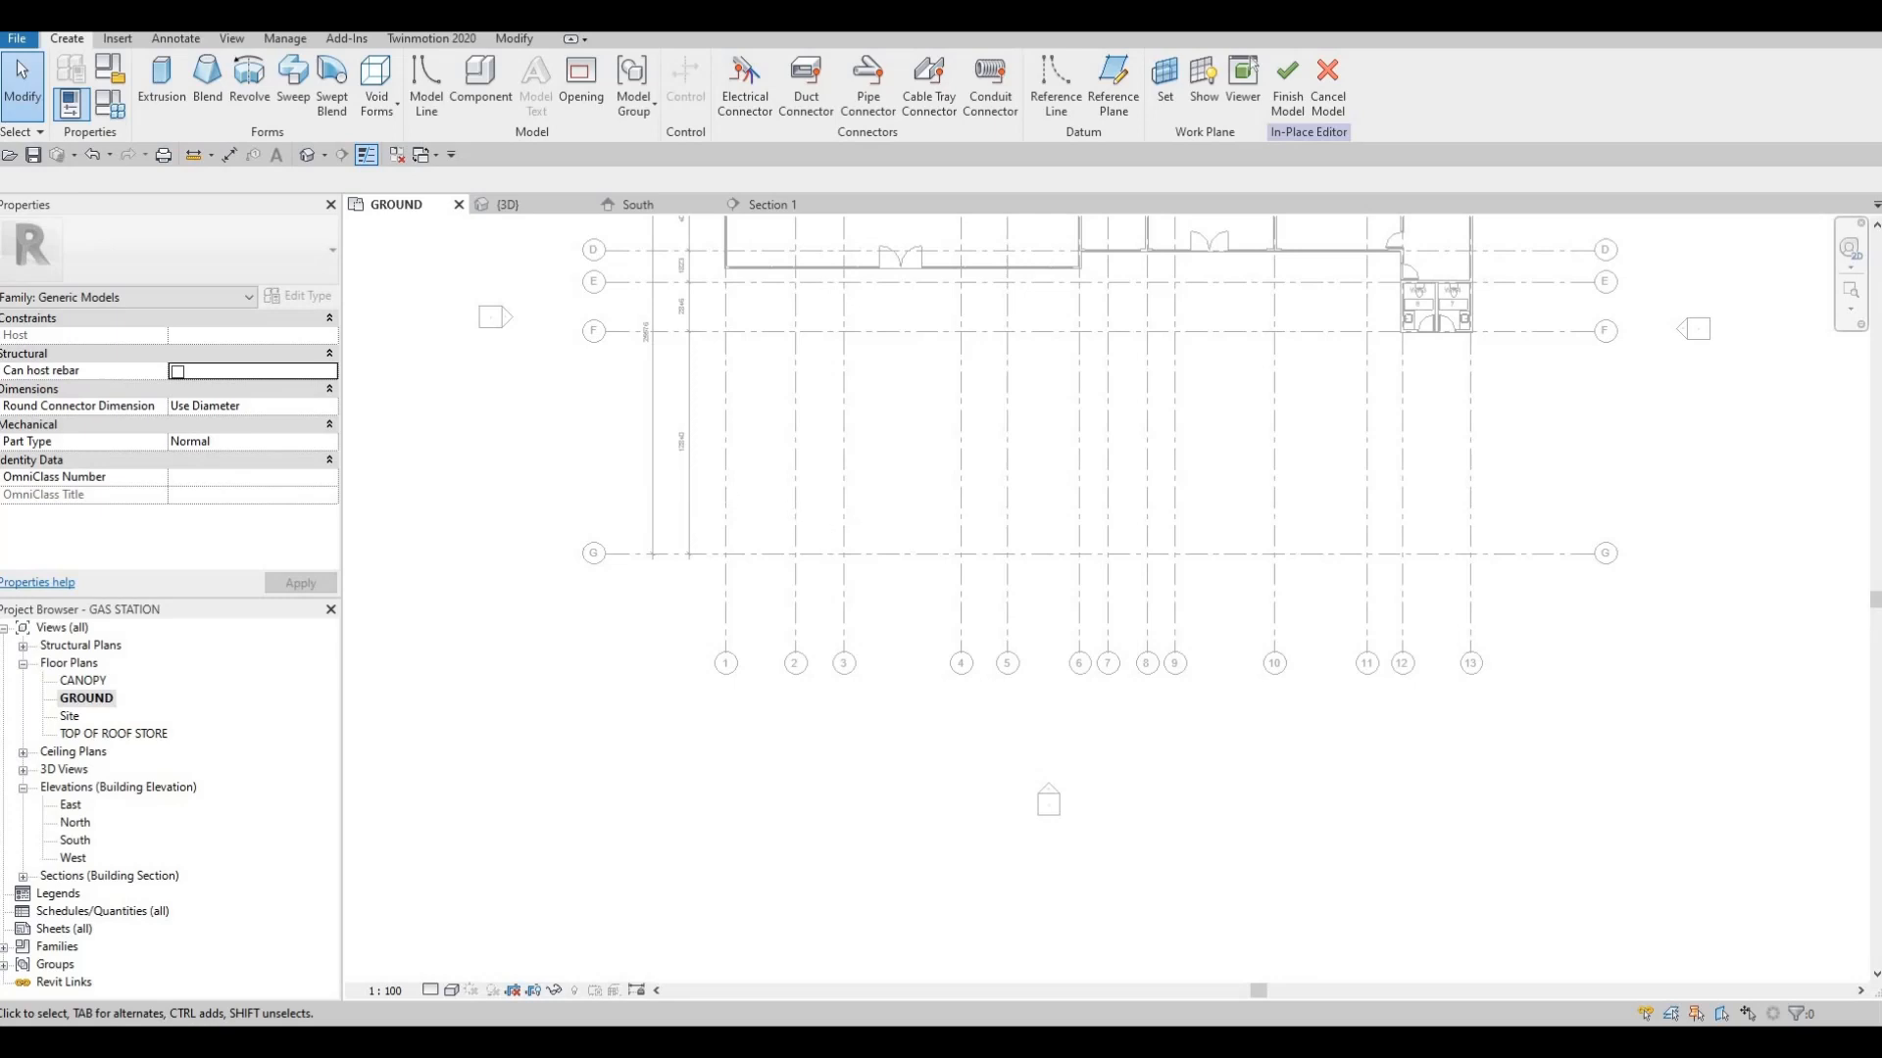
left_click(160, 98)
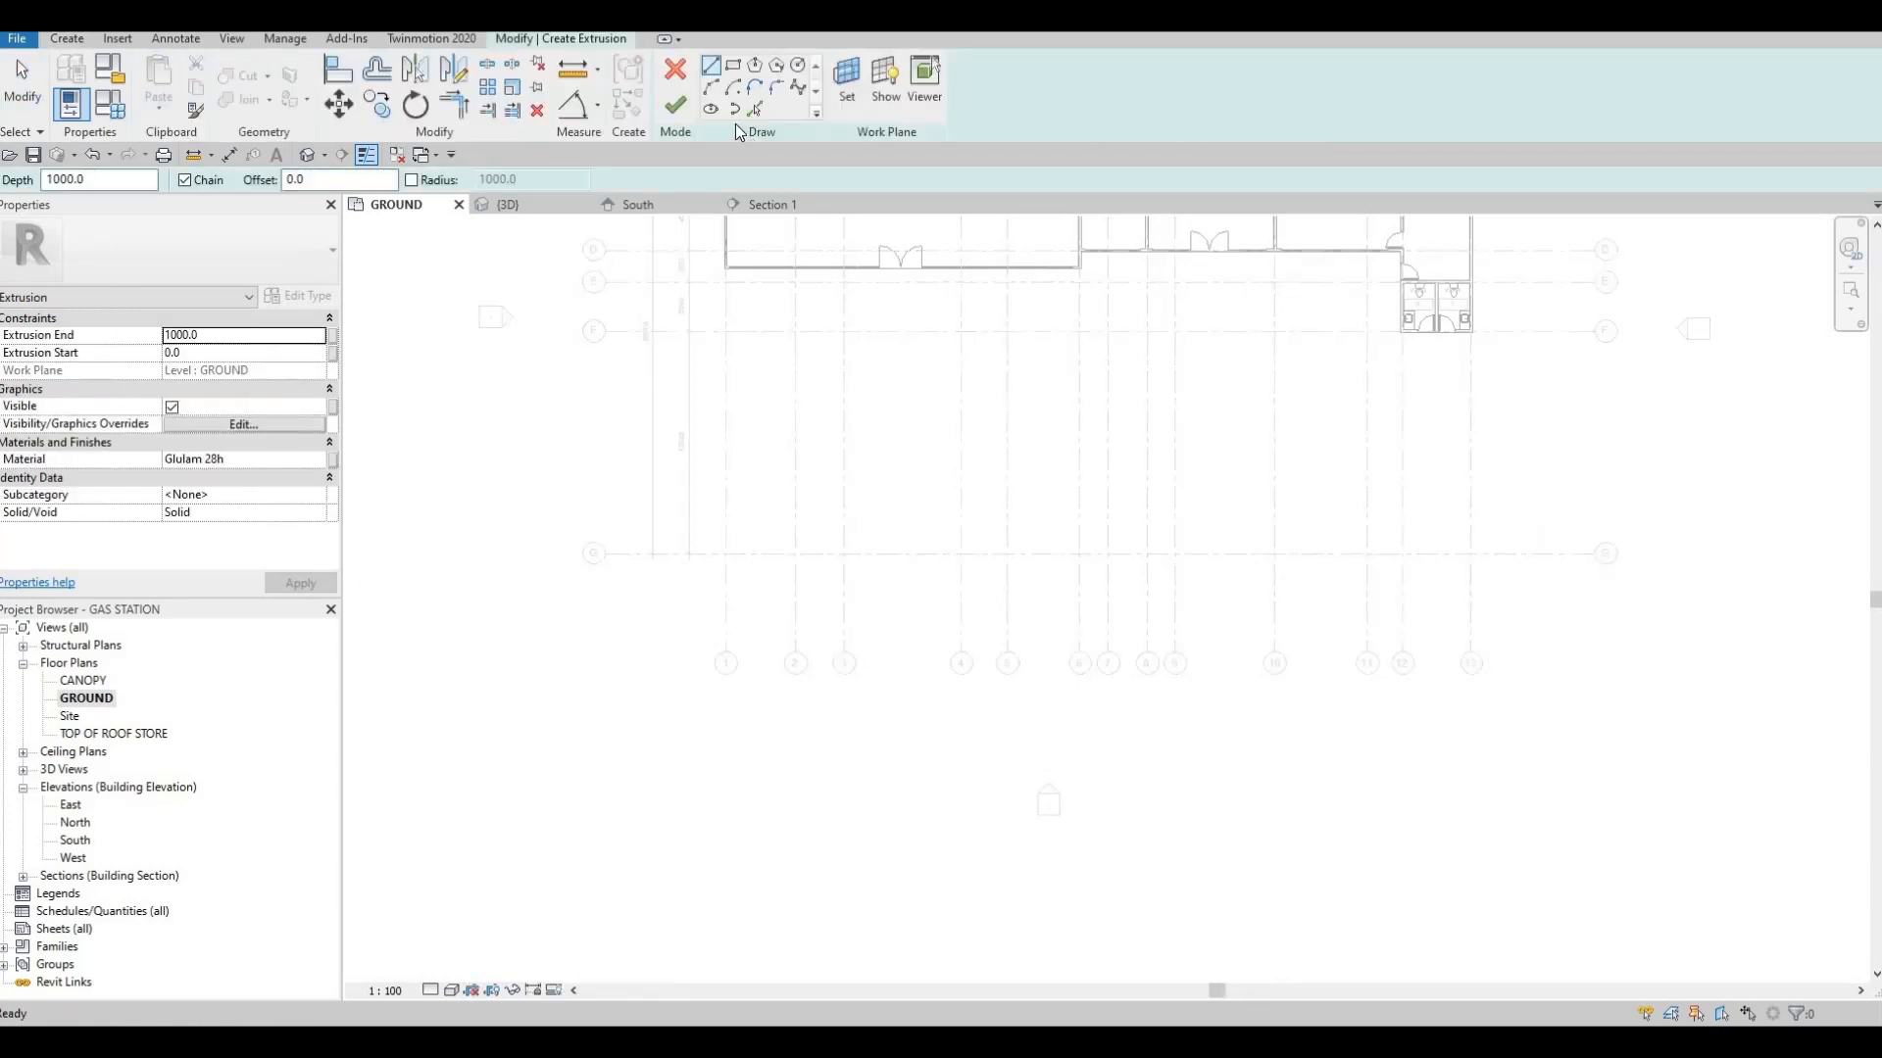
left_click(294, 459)
left_click(330, 460)
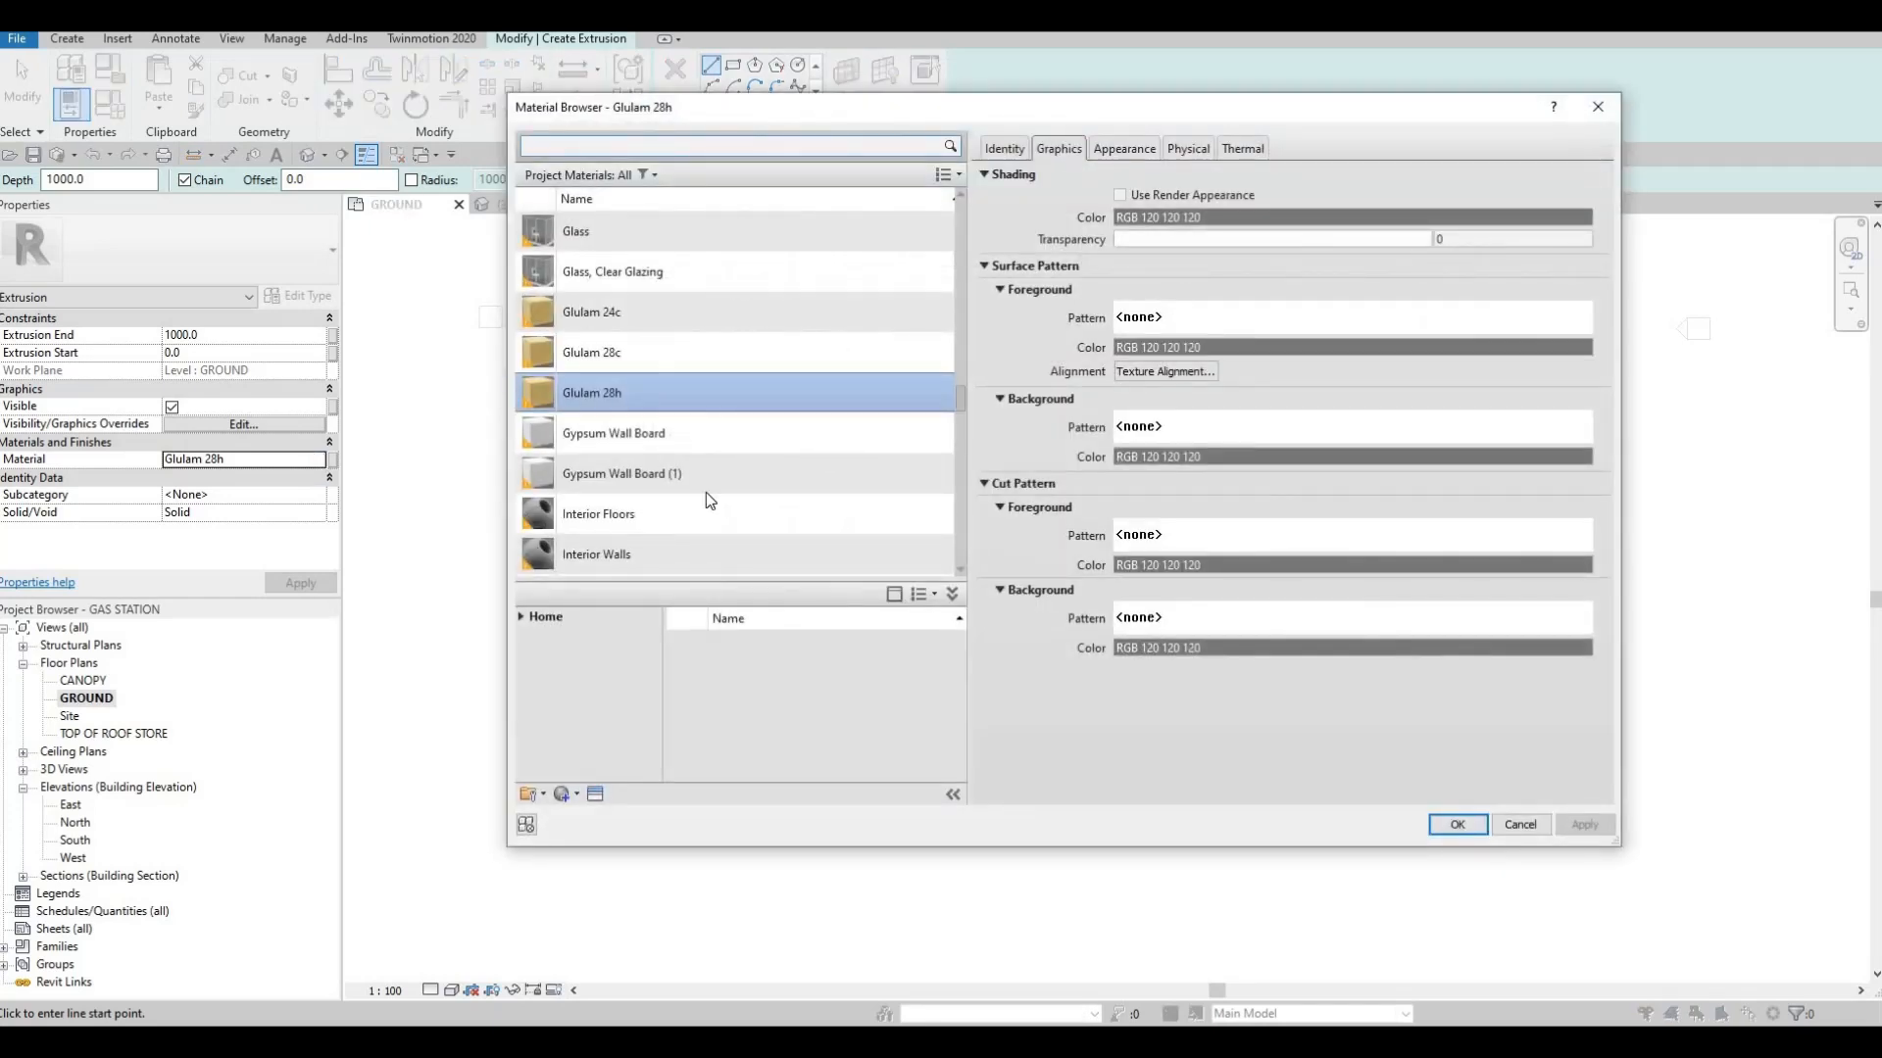
left_click(520, 616)
left_click(529, 654)
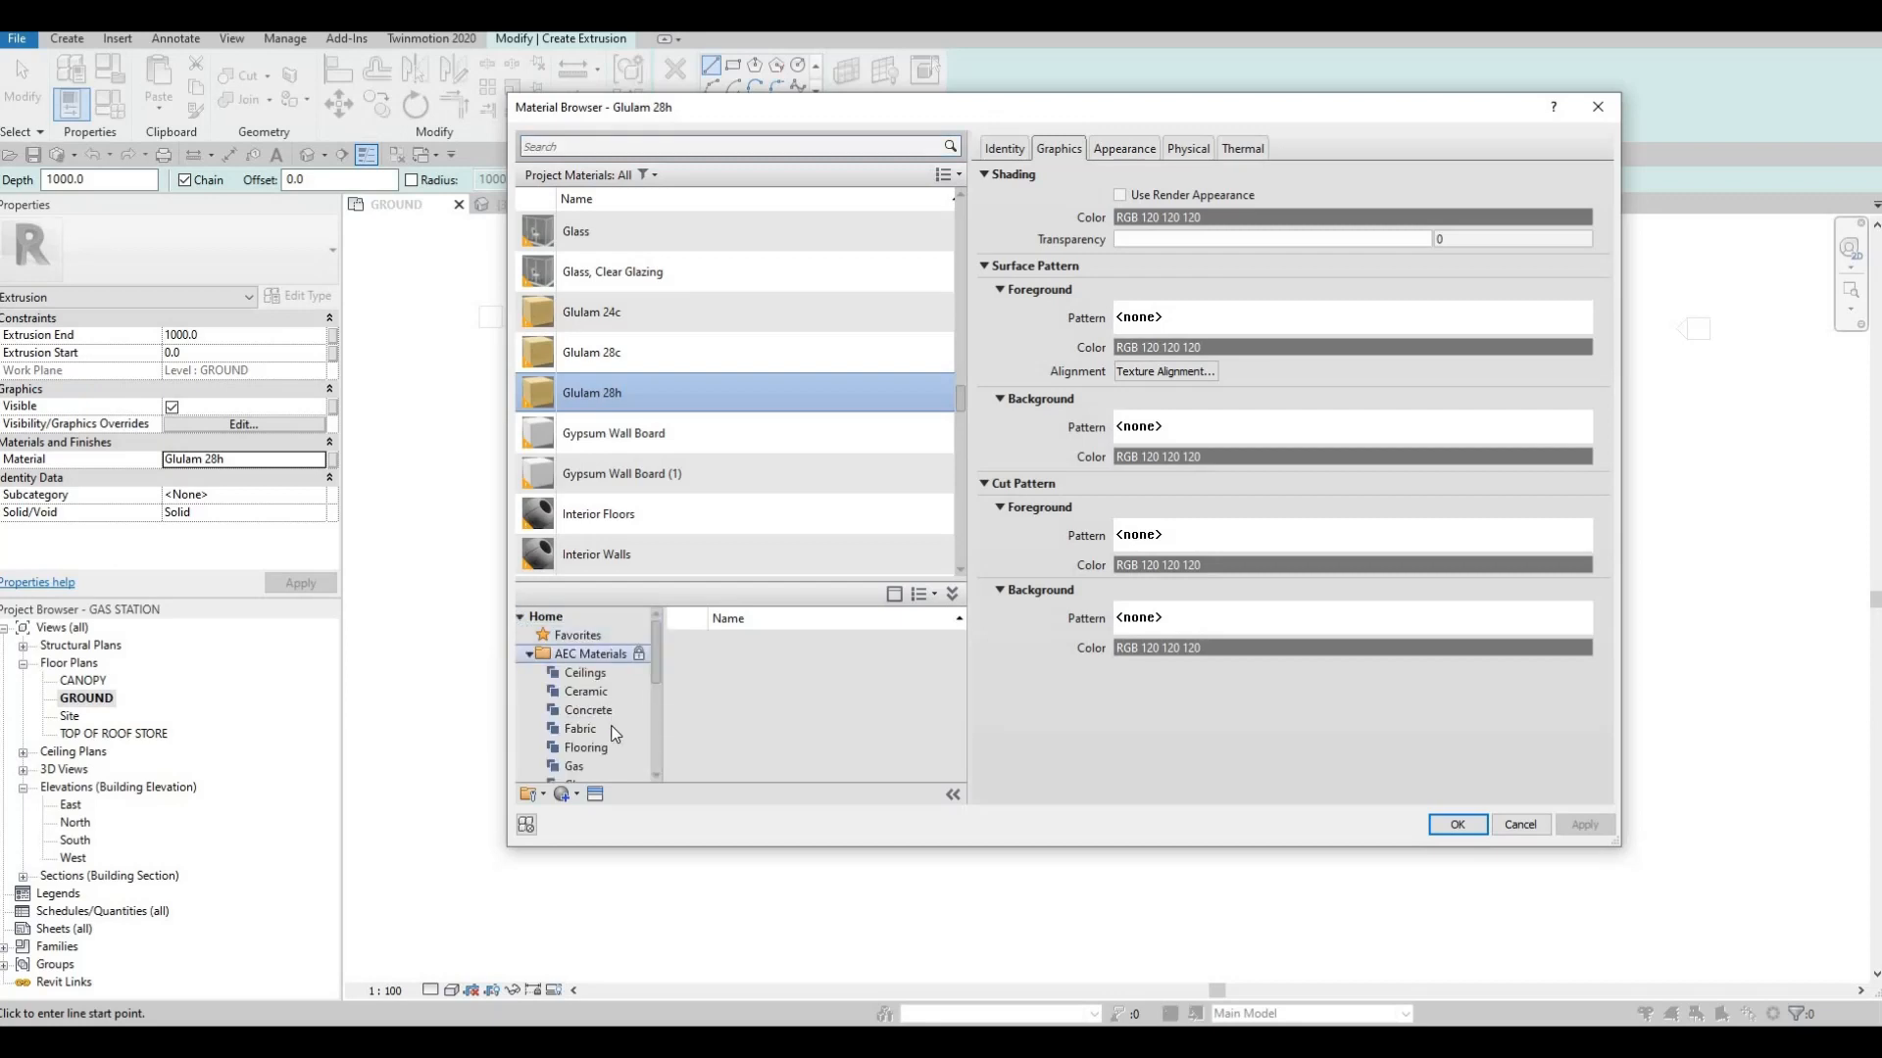
scroll(615, 734, "down", 3)
left_click(586, 768)
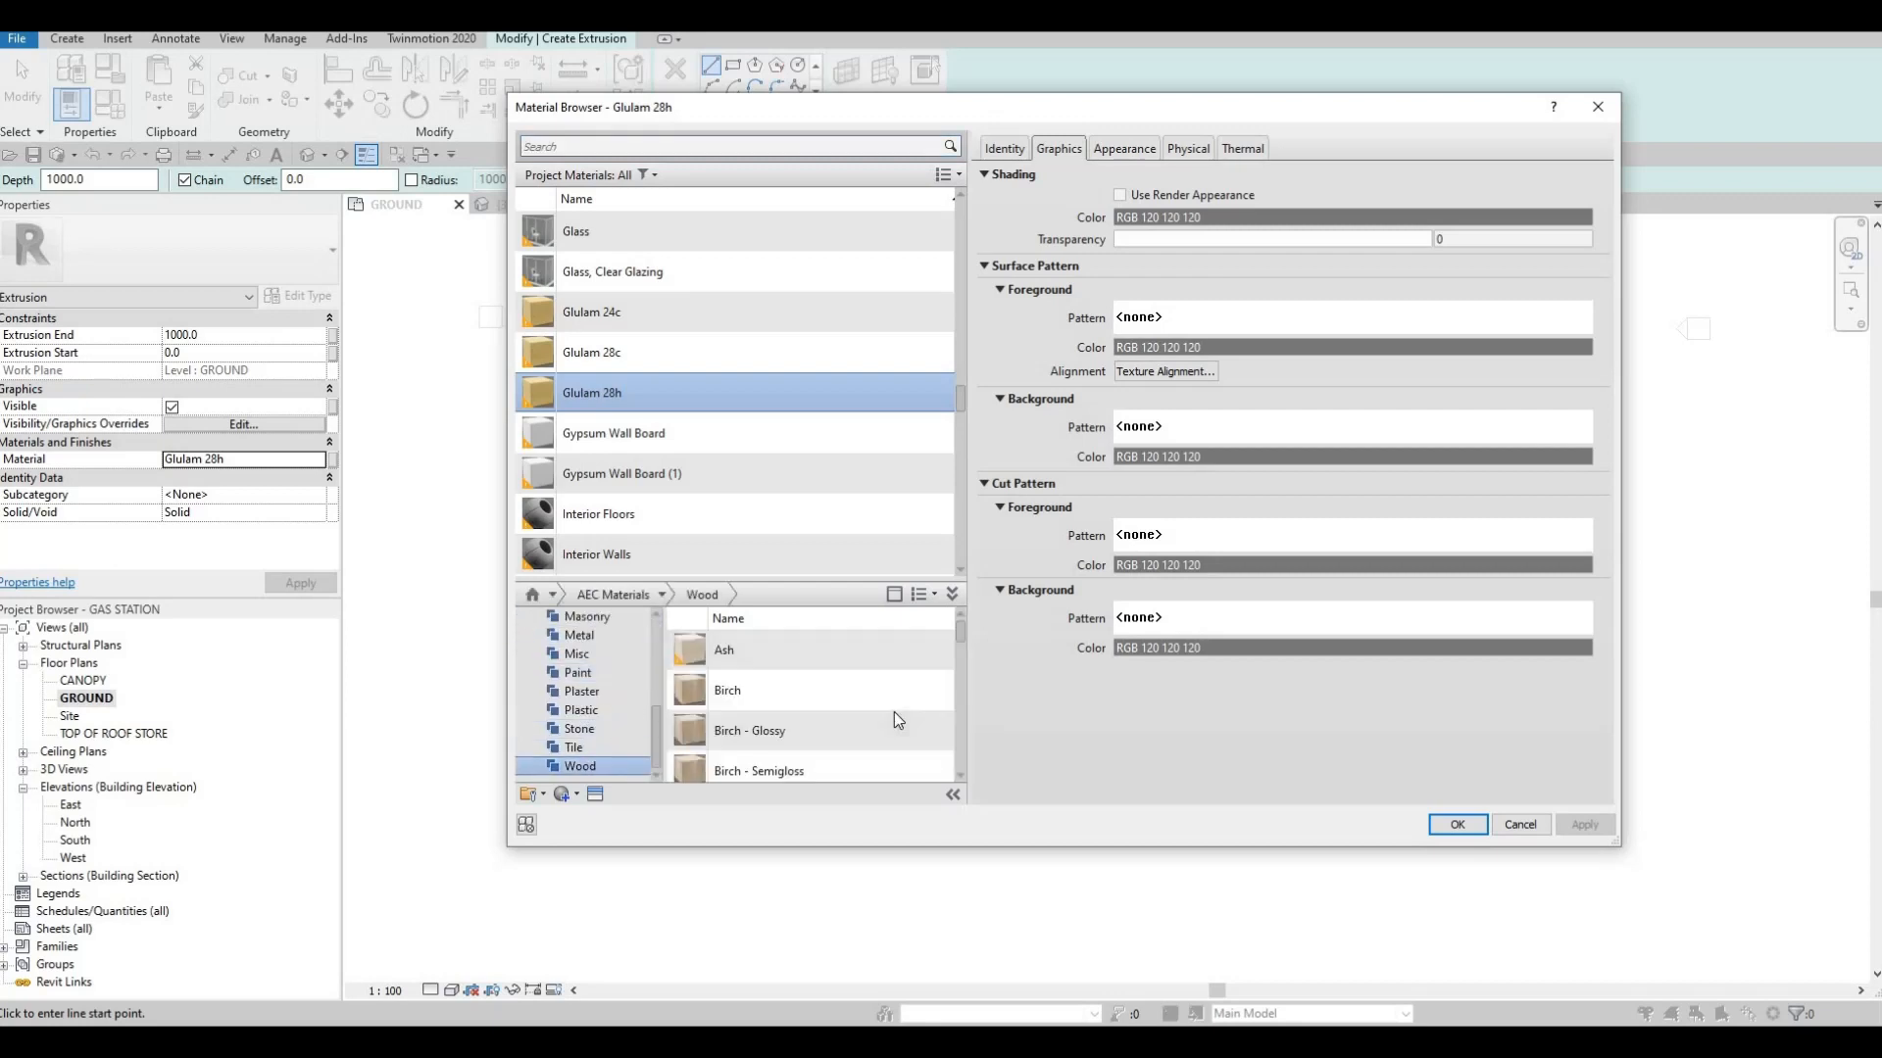
left_click(922, 715)
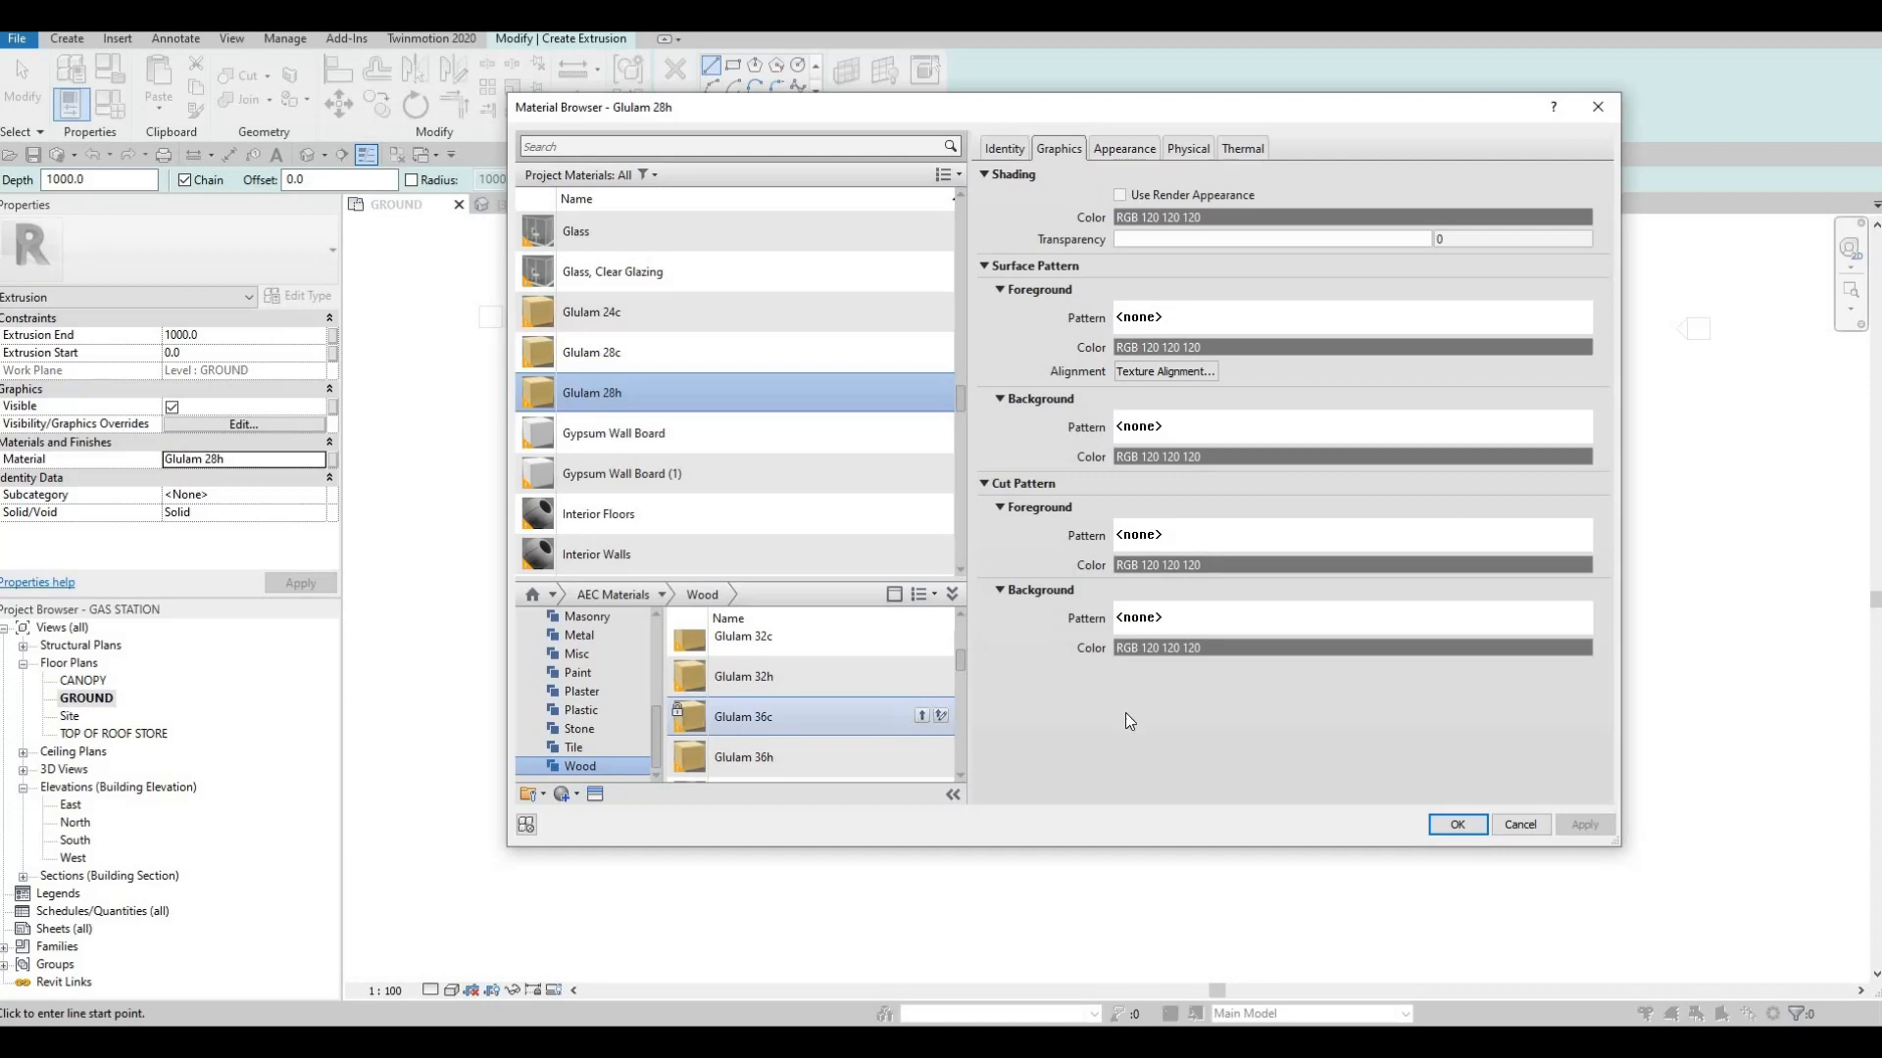
left_click(1457, 824)
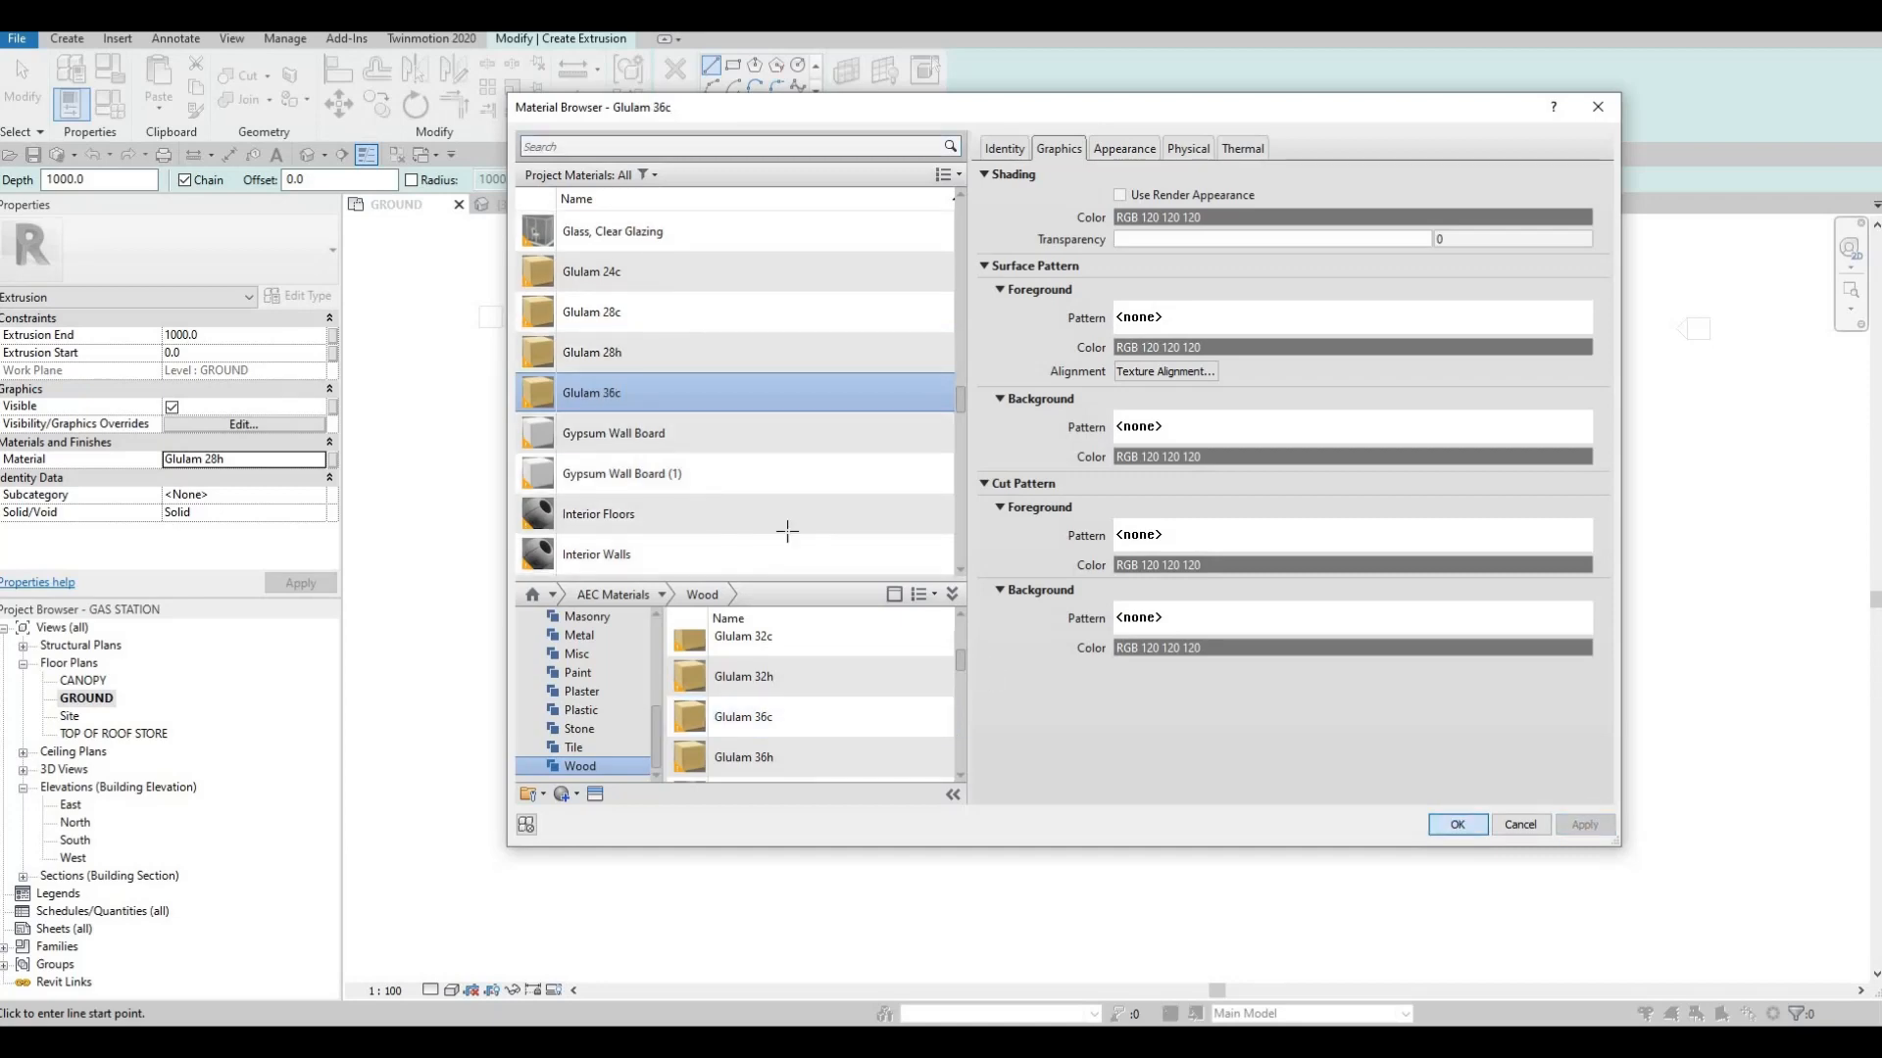
Sketch a rectangular profile of about 600 by 600 around the intersection of grids 2 and G
left_click(733, 67)
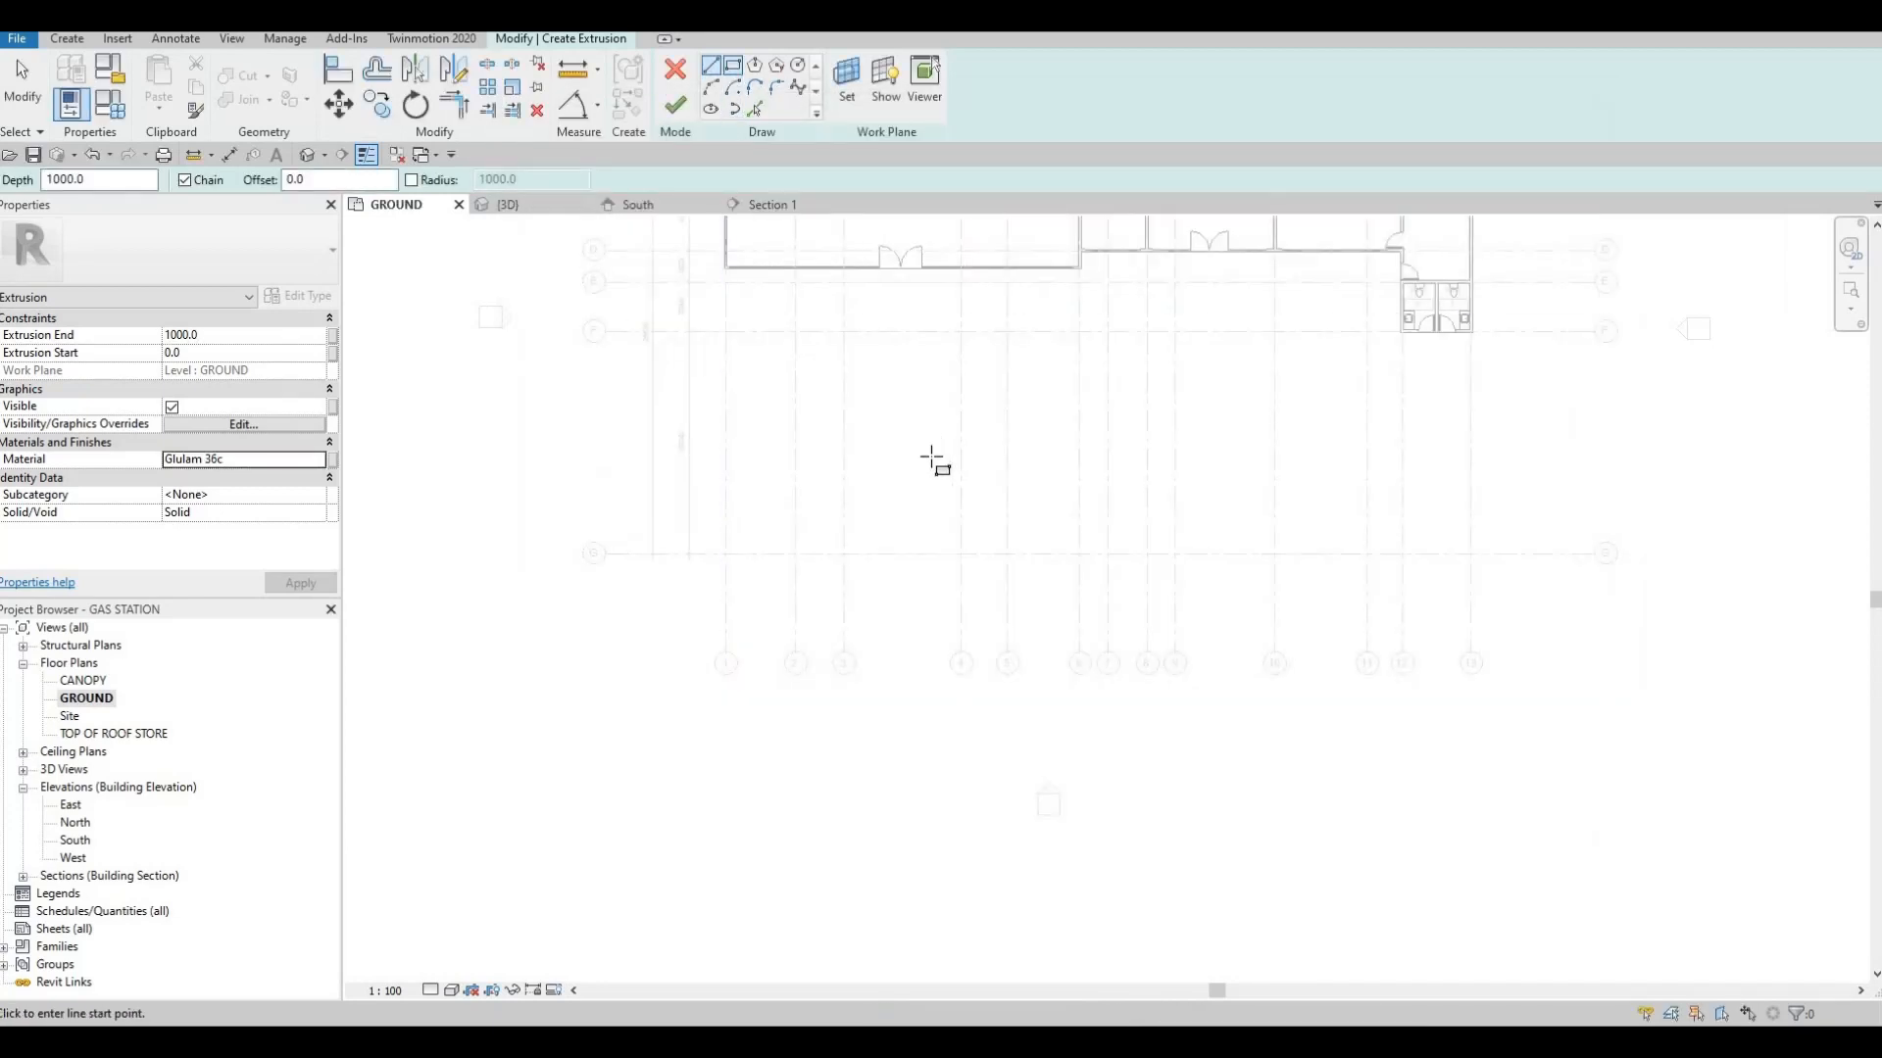
scroll(785, 546, "up", 5)
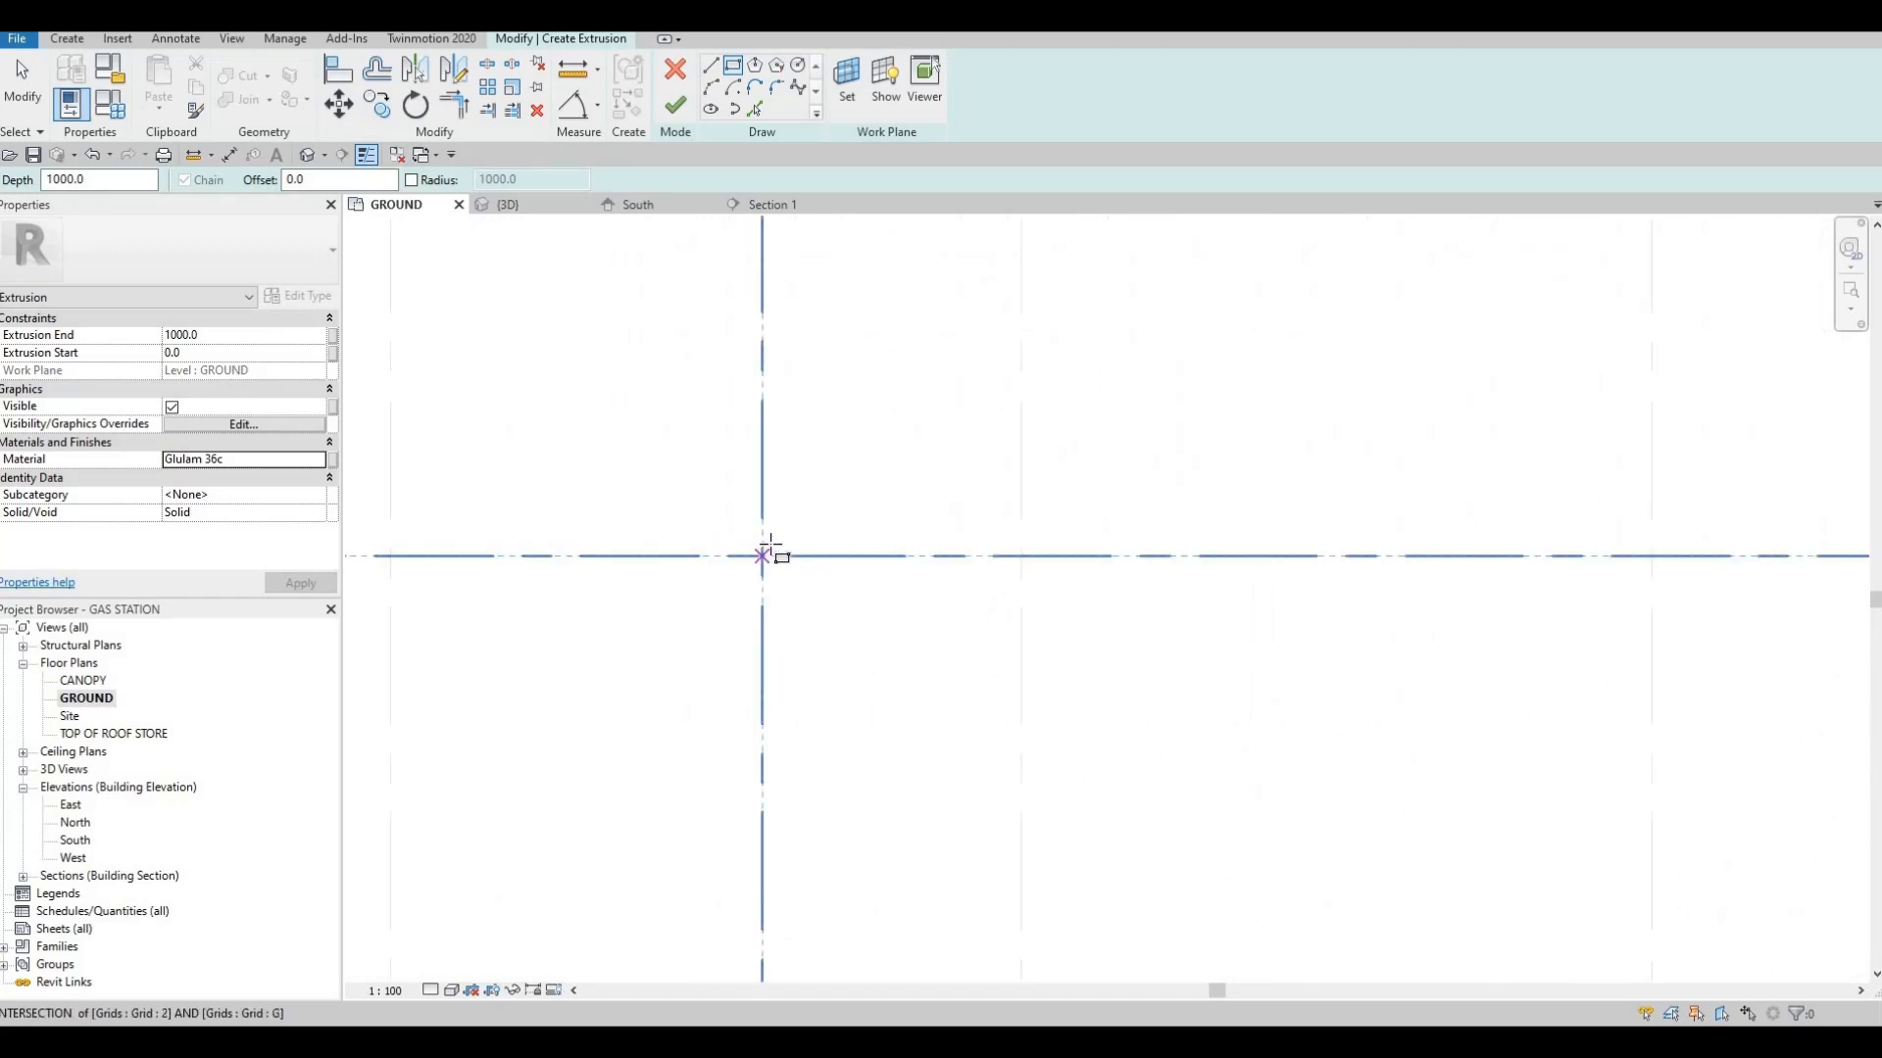
scroll(764, 549, "down", 5)
scroll(772, 547, "down", 2)
scroll(775, 545, "up", 2)
middle_click_drag(809, 545, 869, 542)
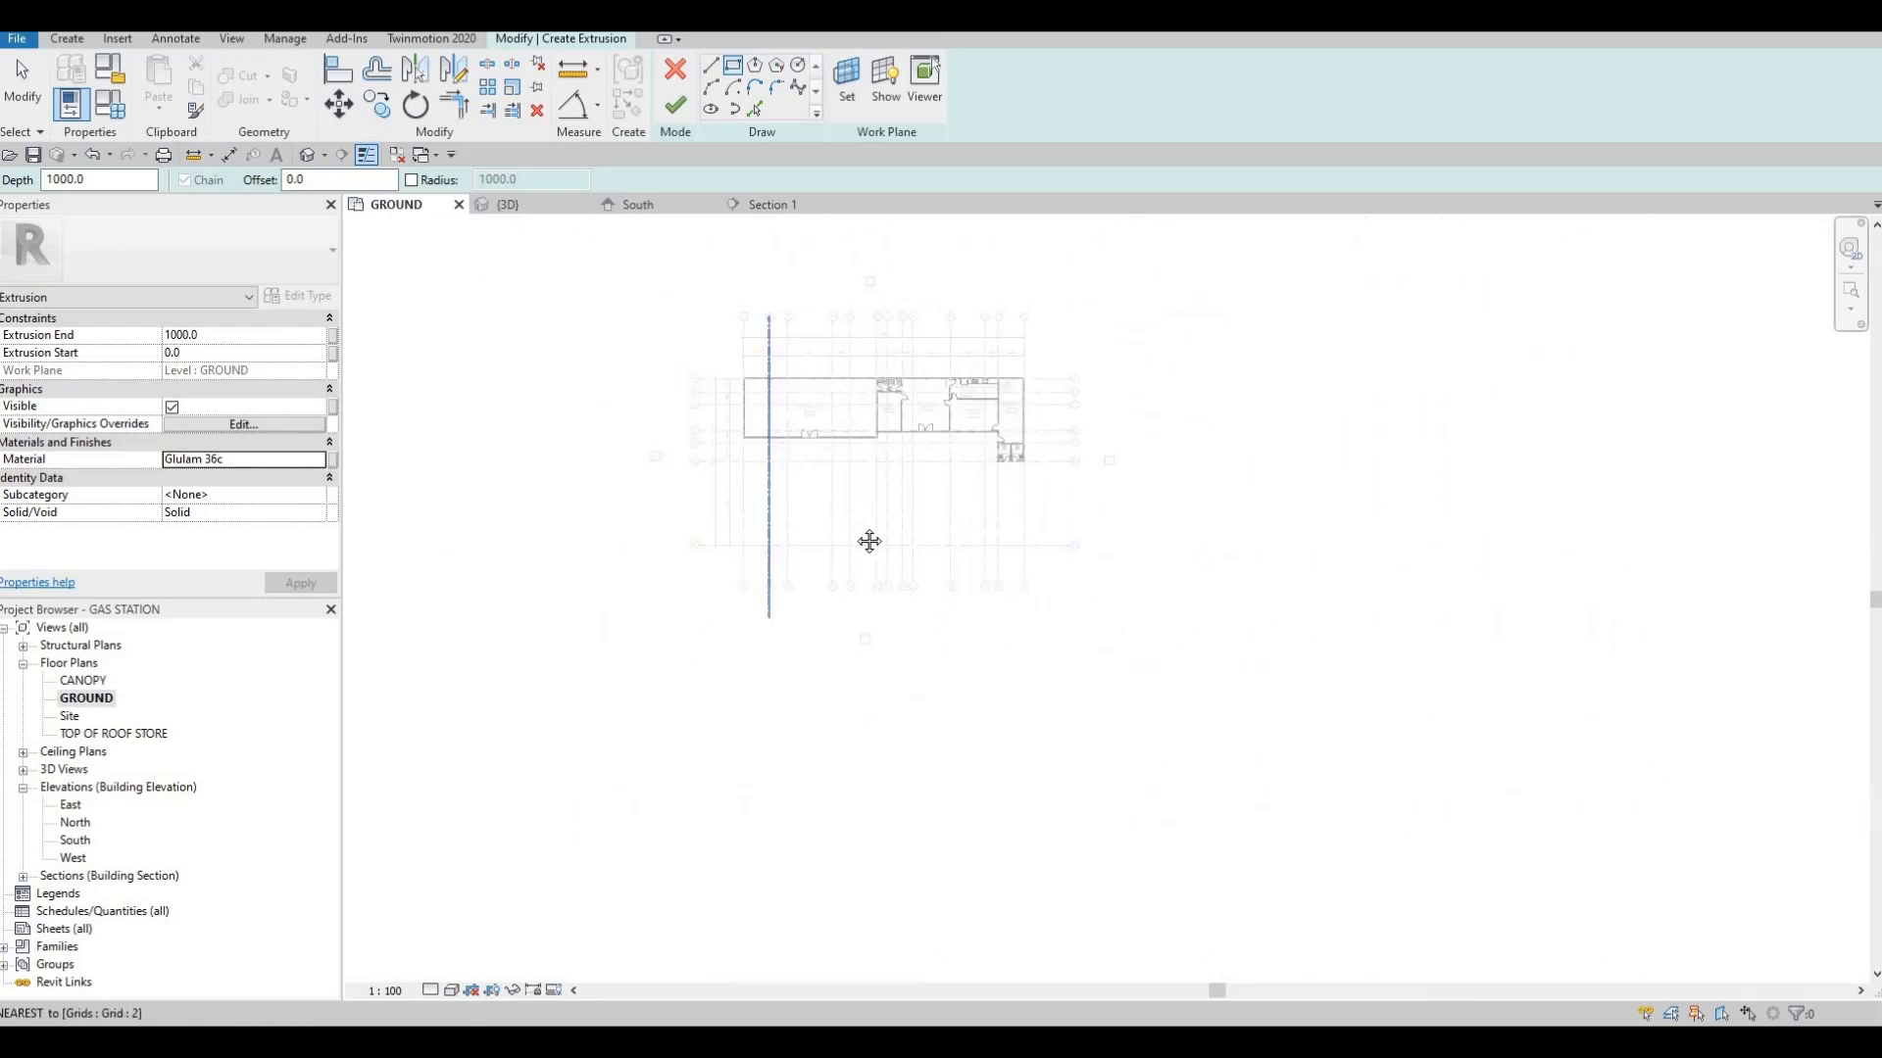
scroll(804, 551, "up", 4)
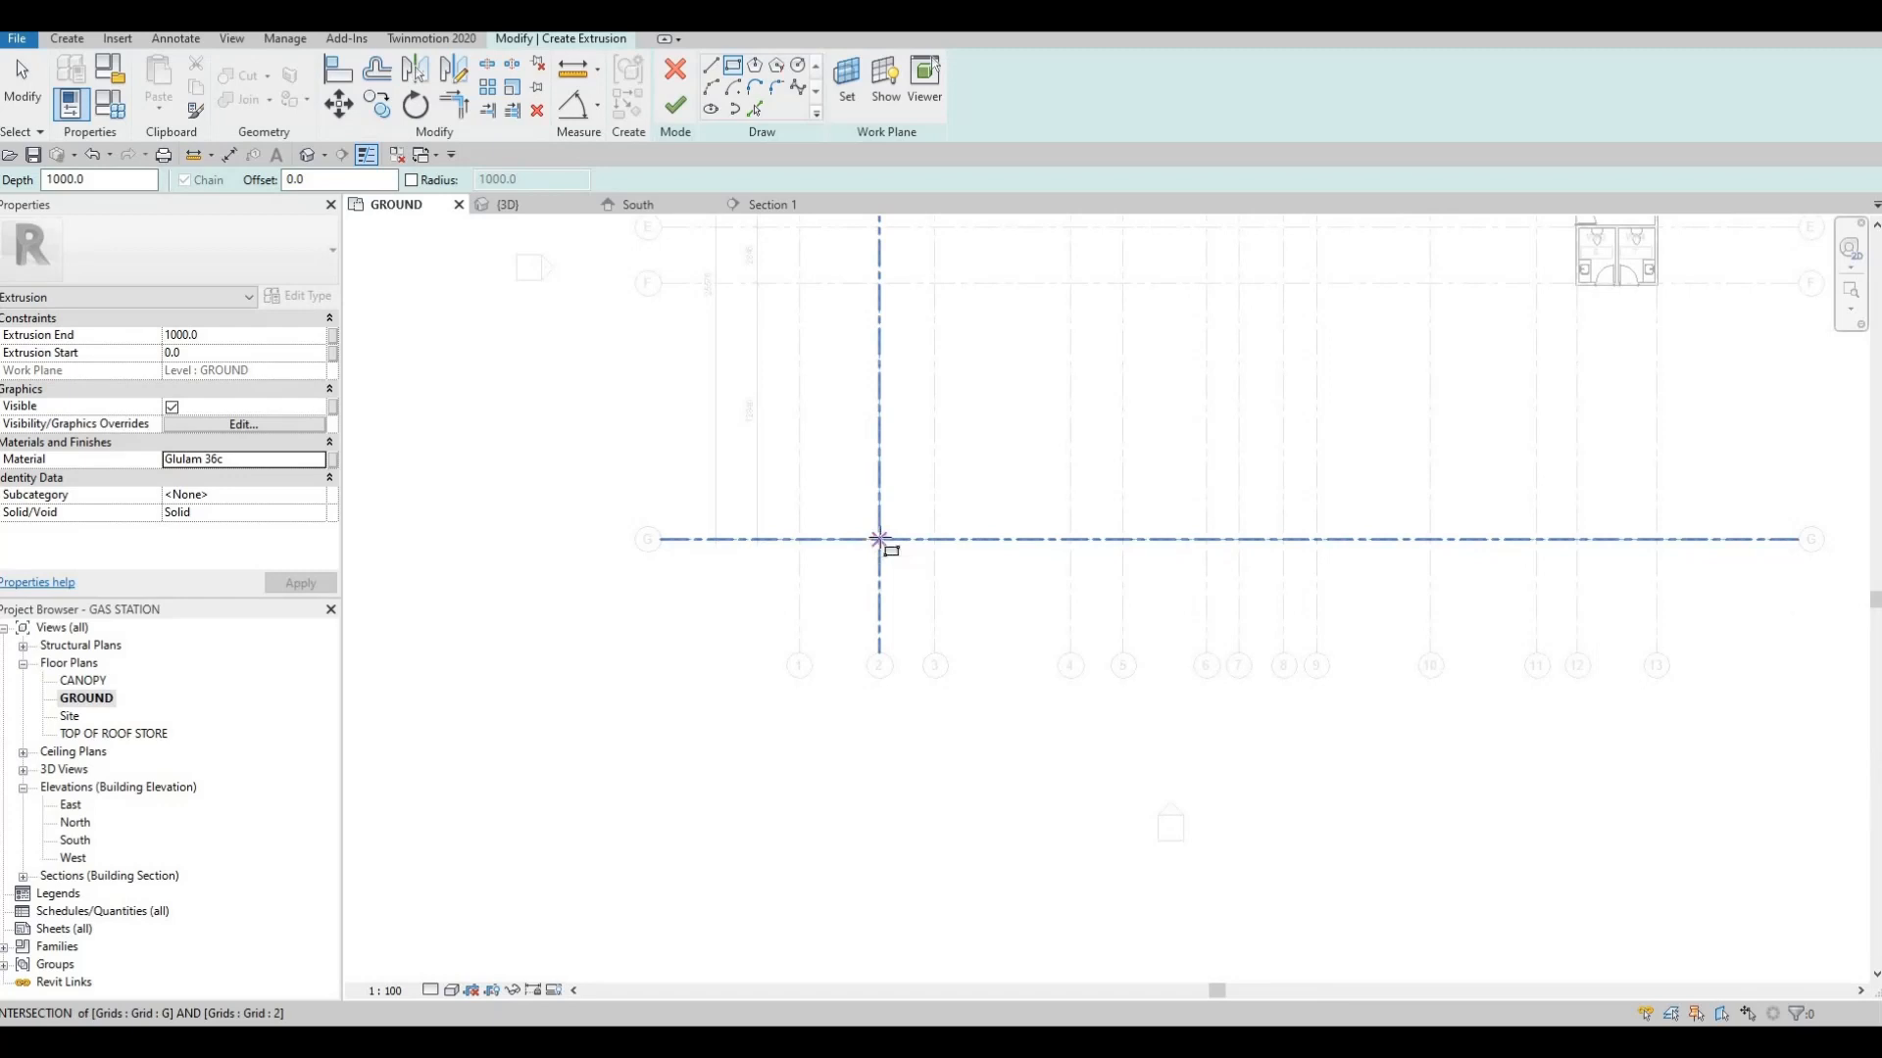
scroll(880, 543, "up", 2)
scroll(941, 553, "down", 2)
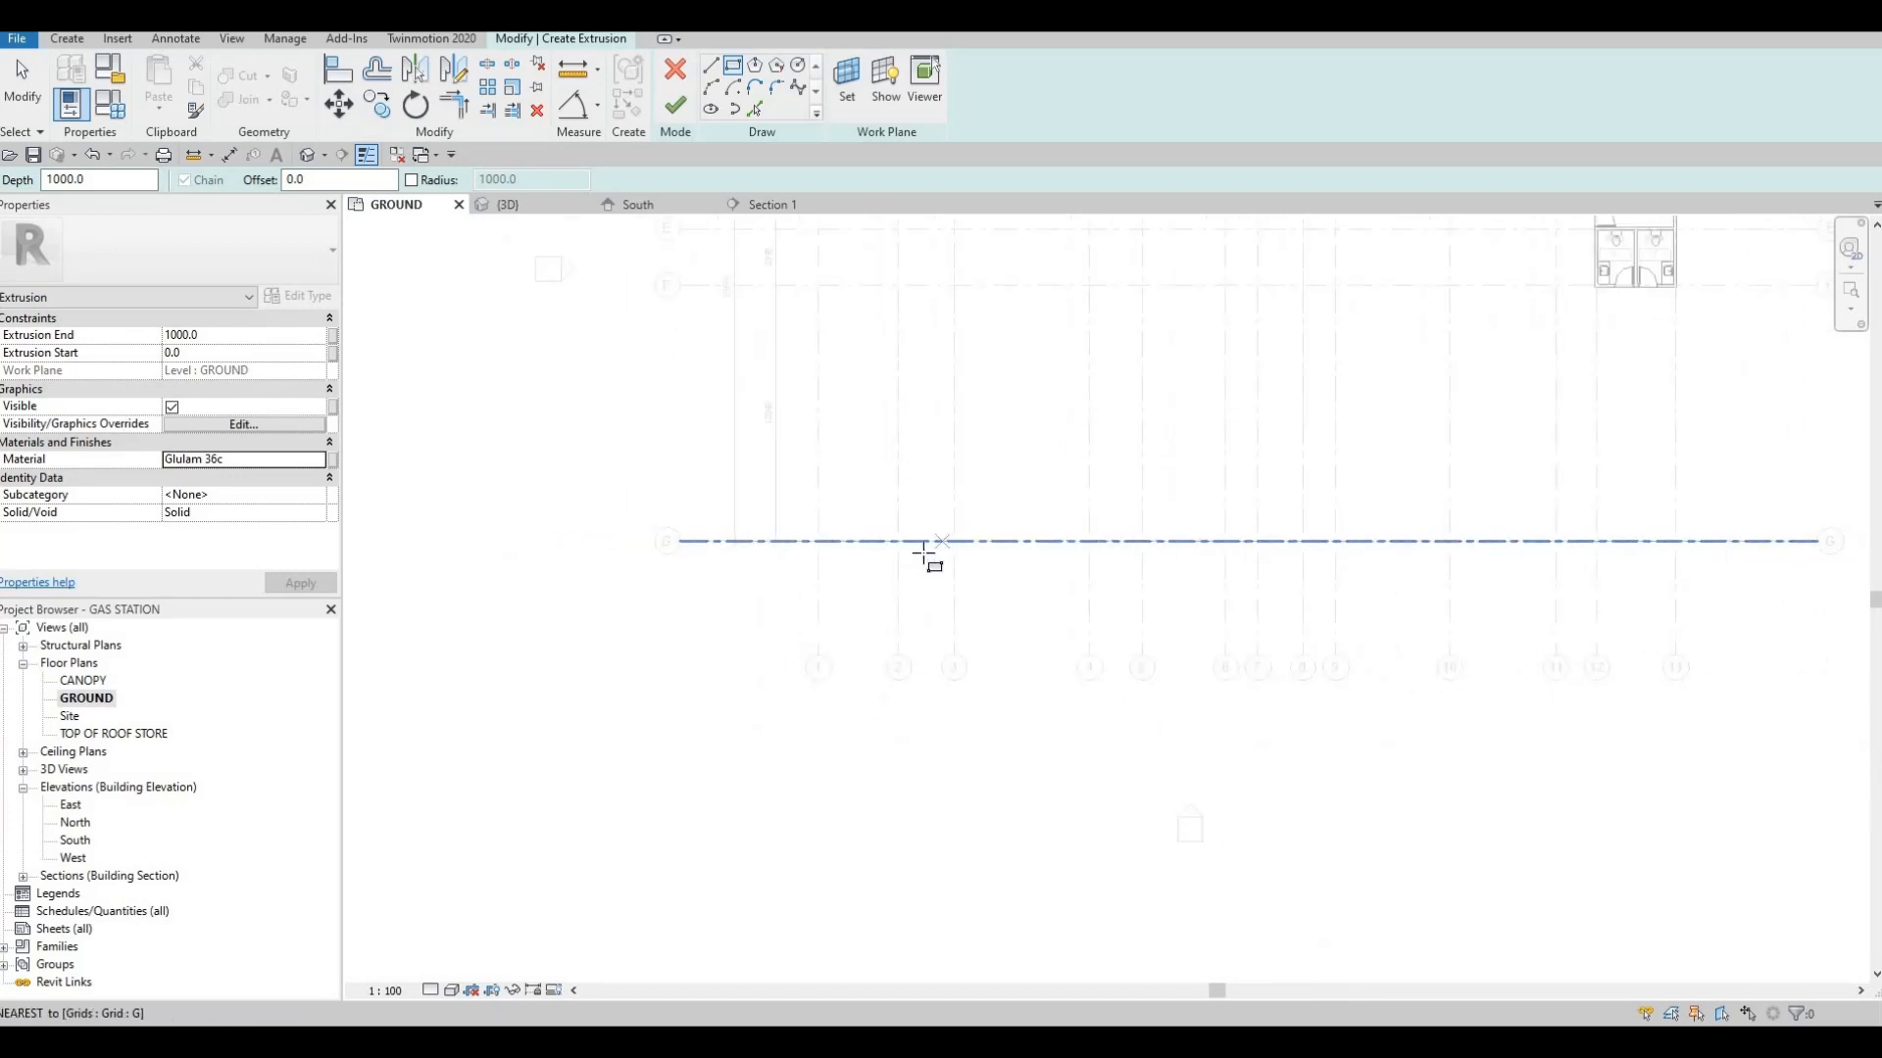
scroll(912, 545, "up", 2)
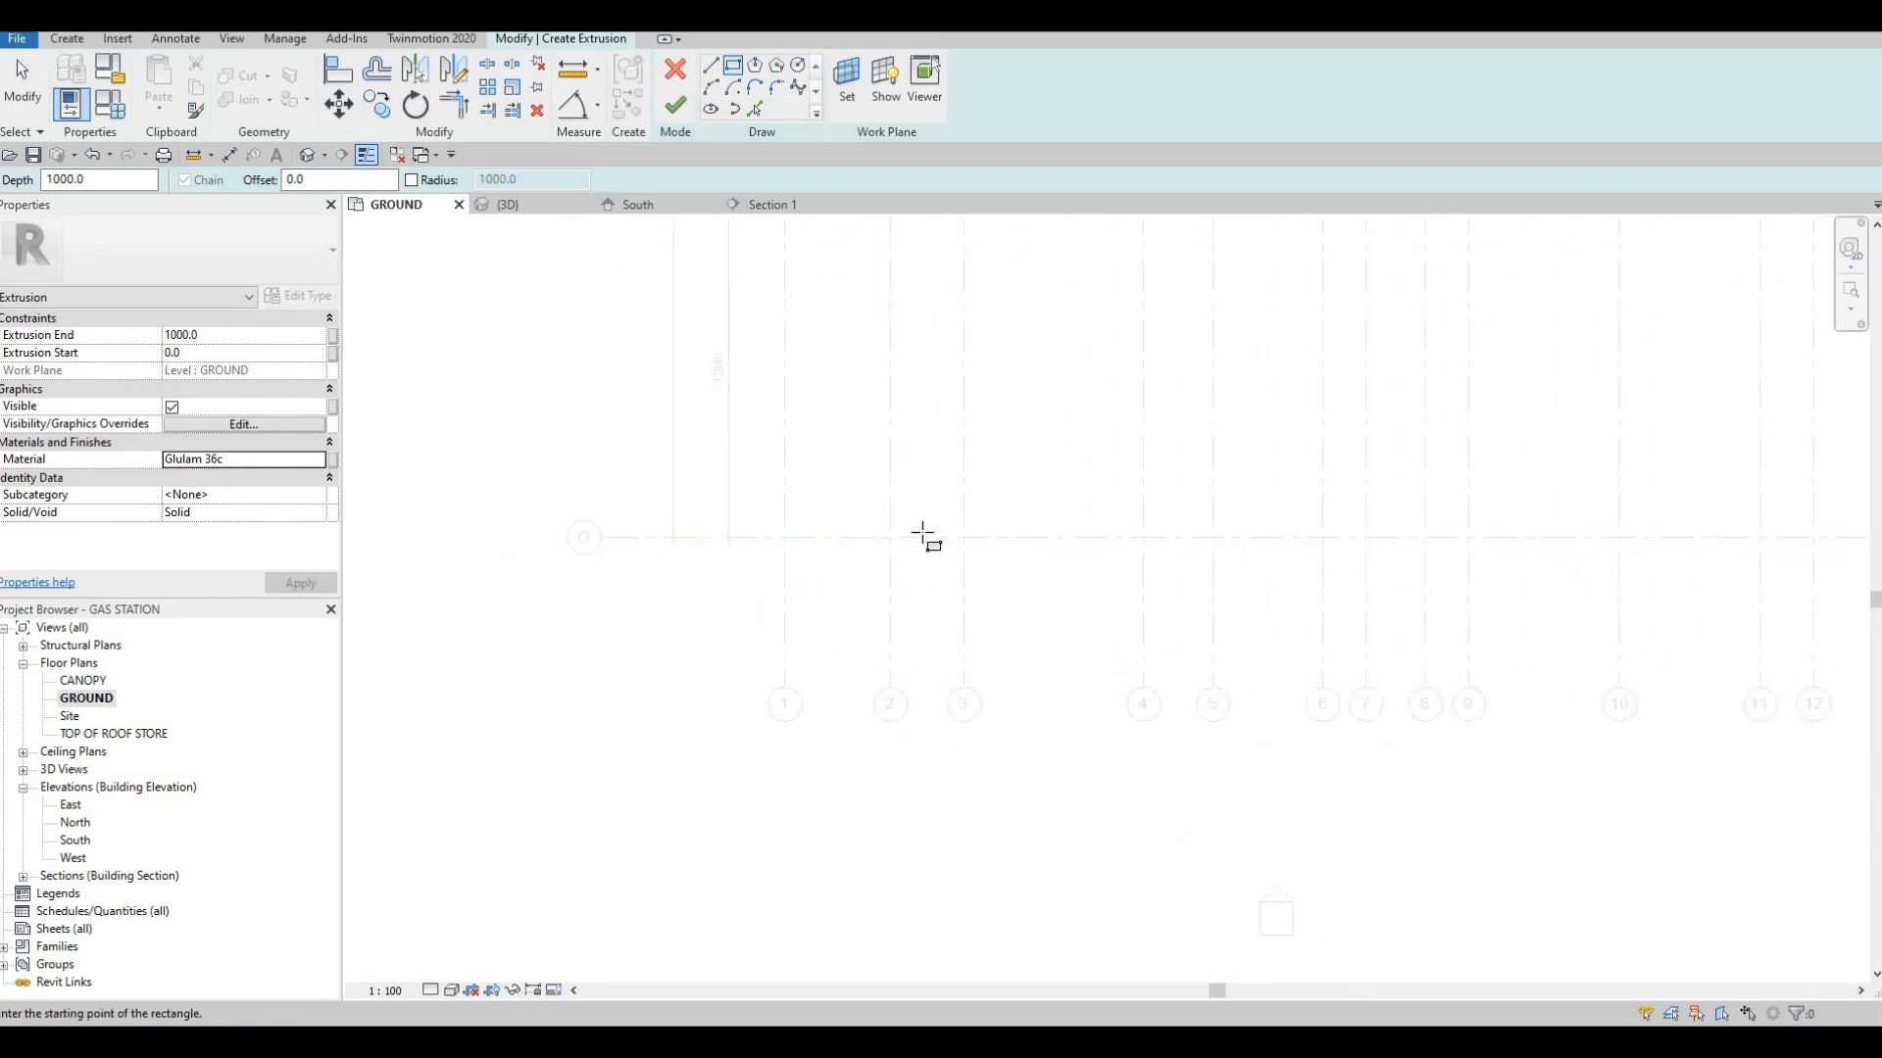
scroll(875, 540, "up", 2)
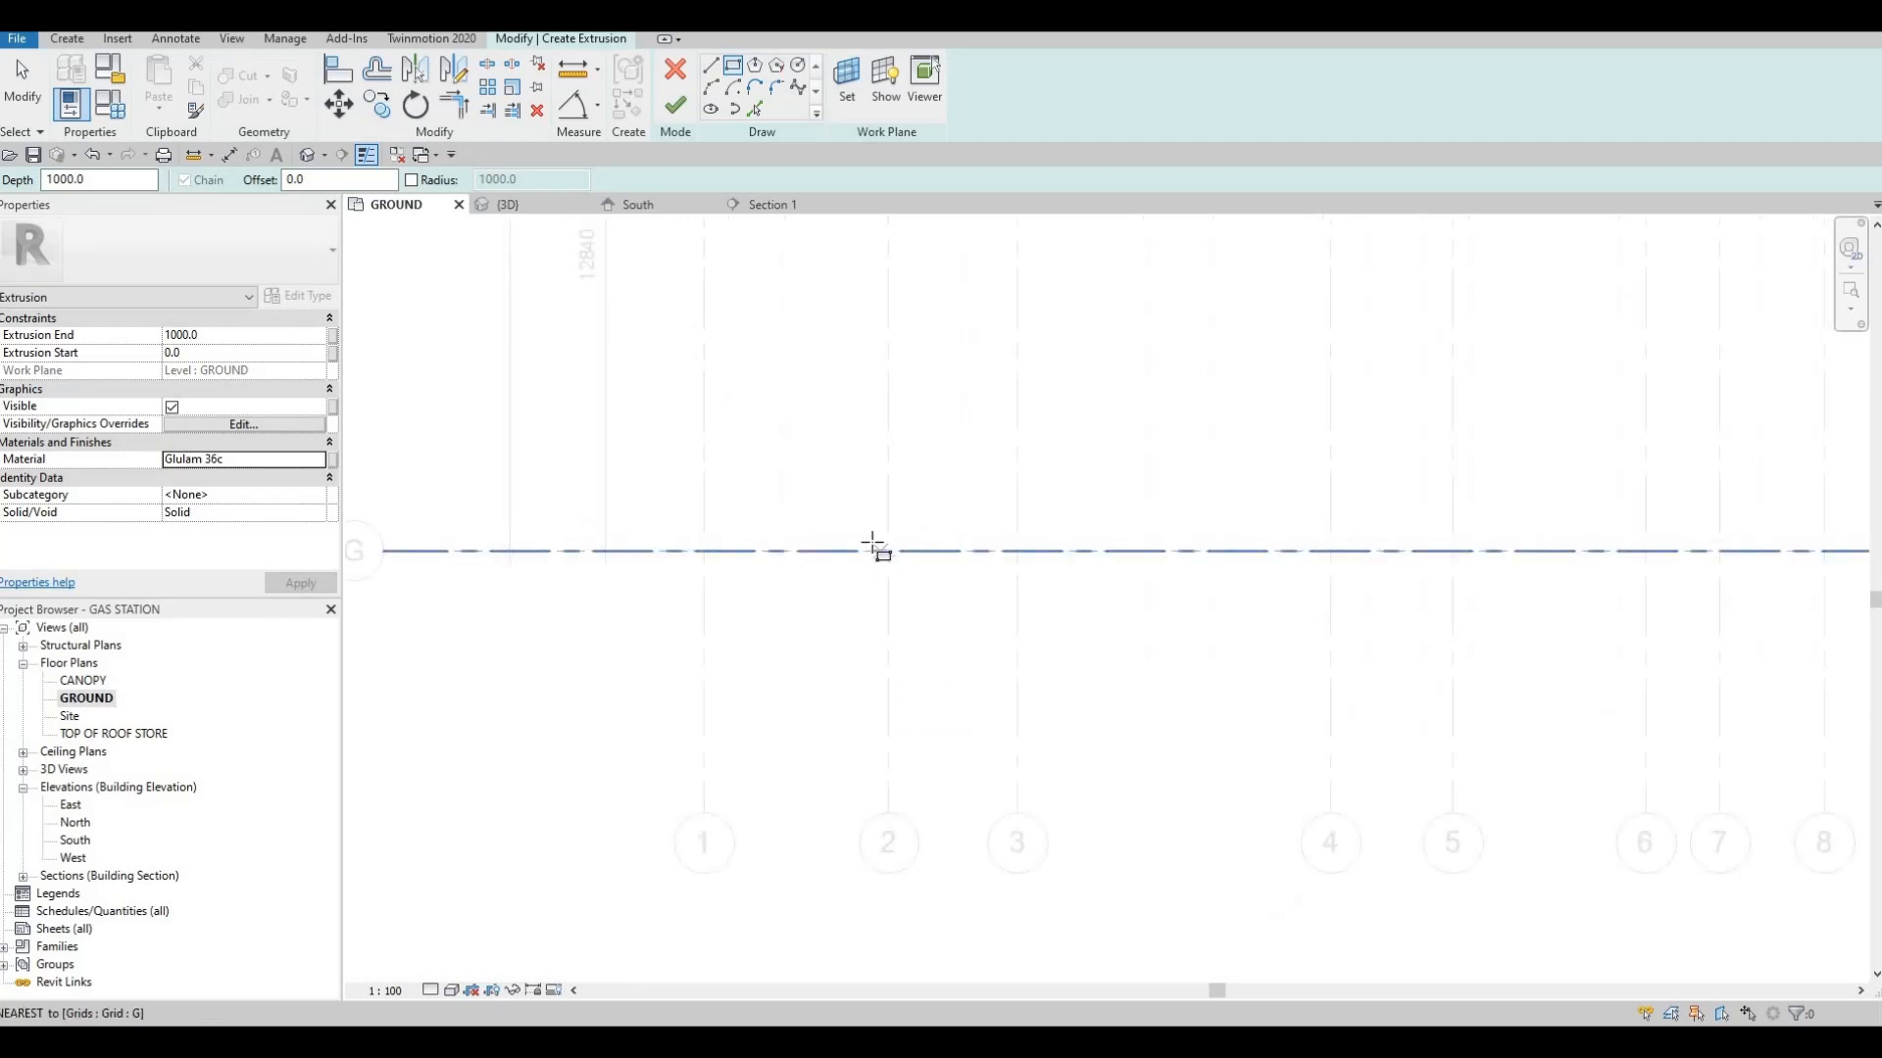
scroll(874, 544, "up", 2)
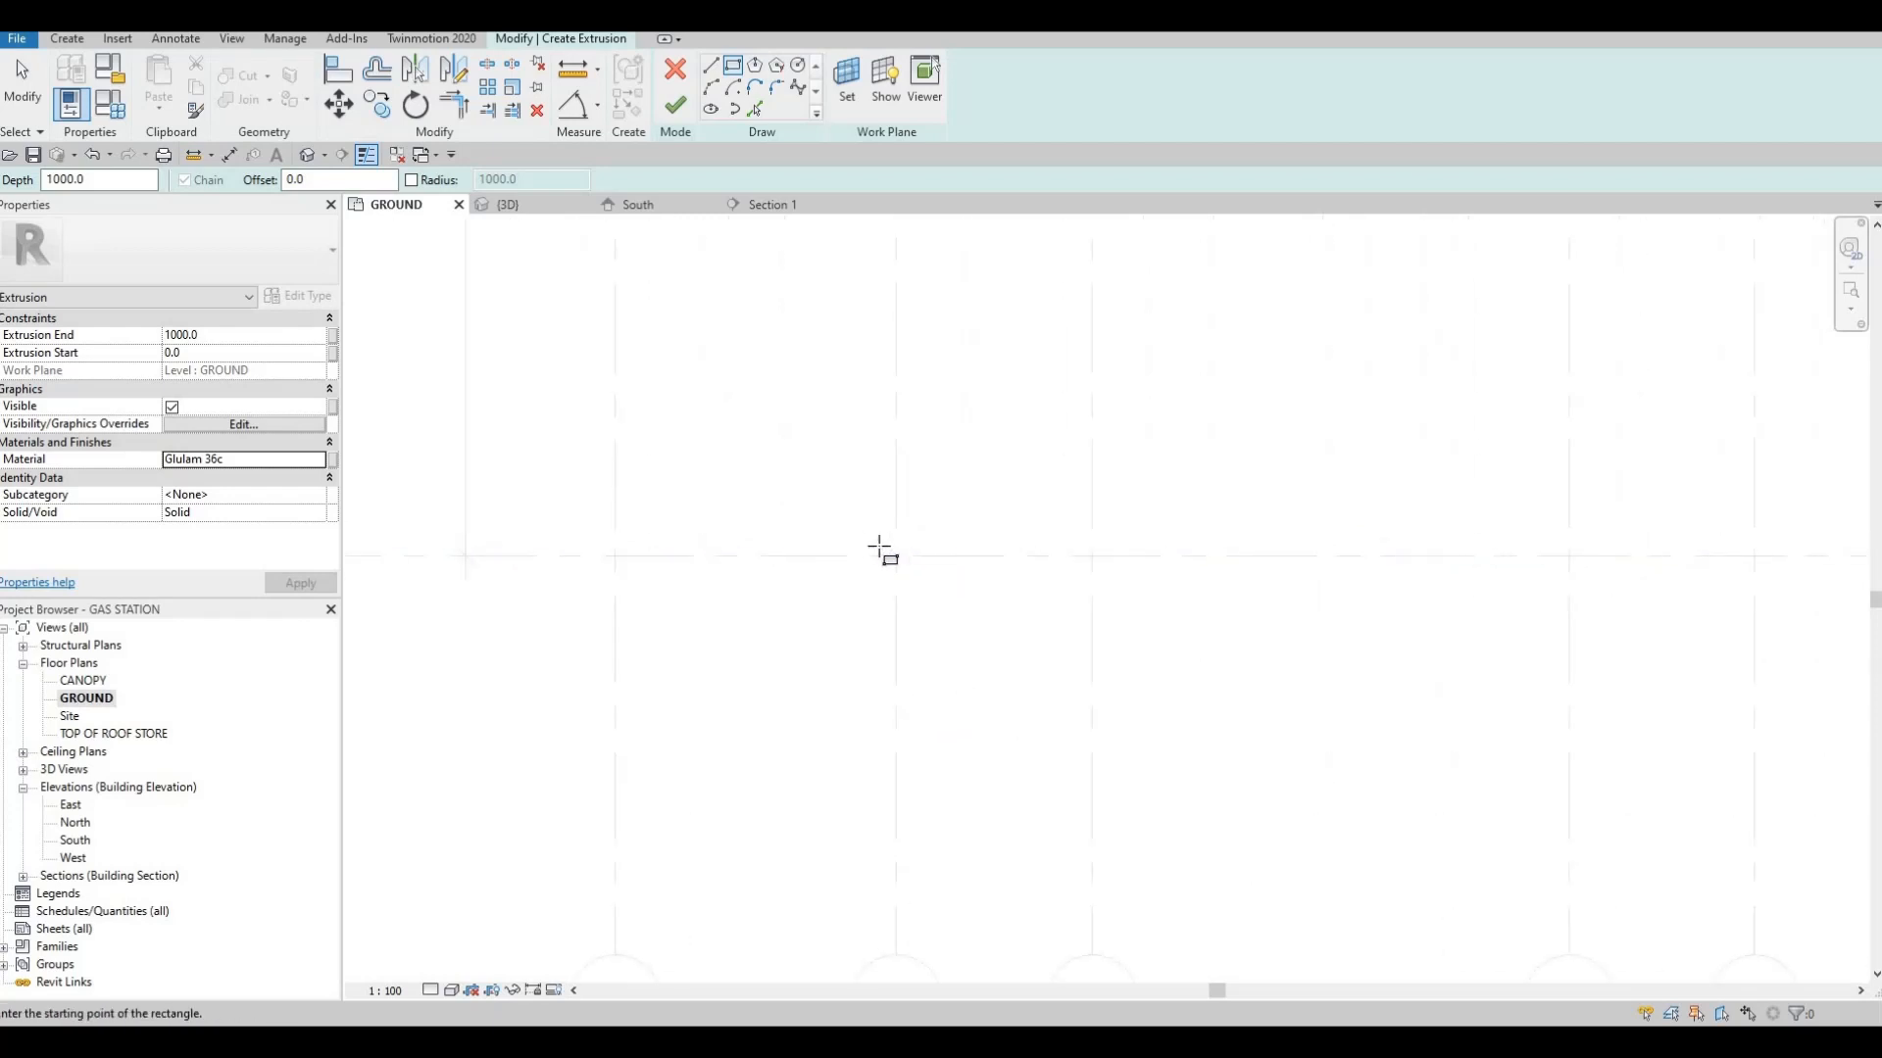
left_click(922, 590)
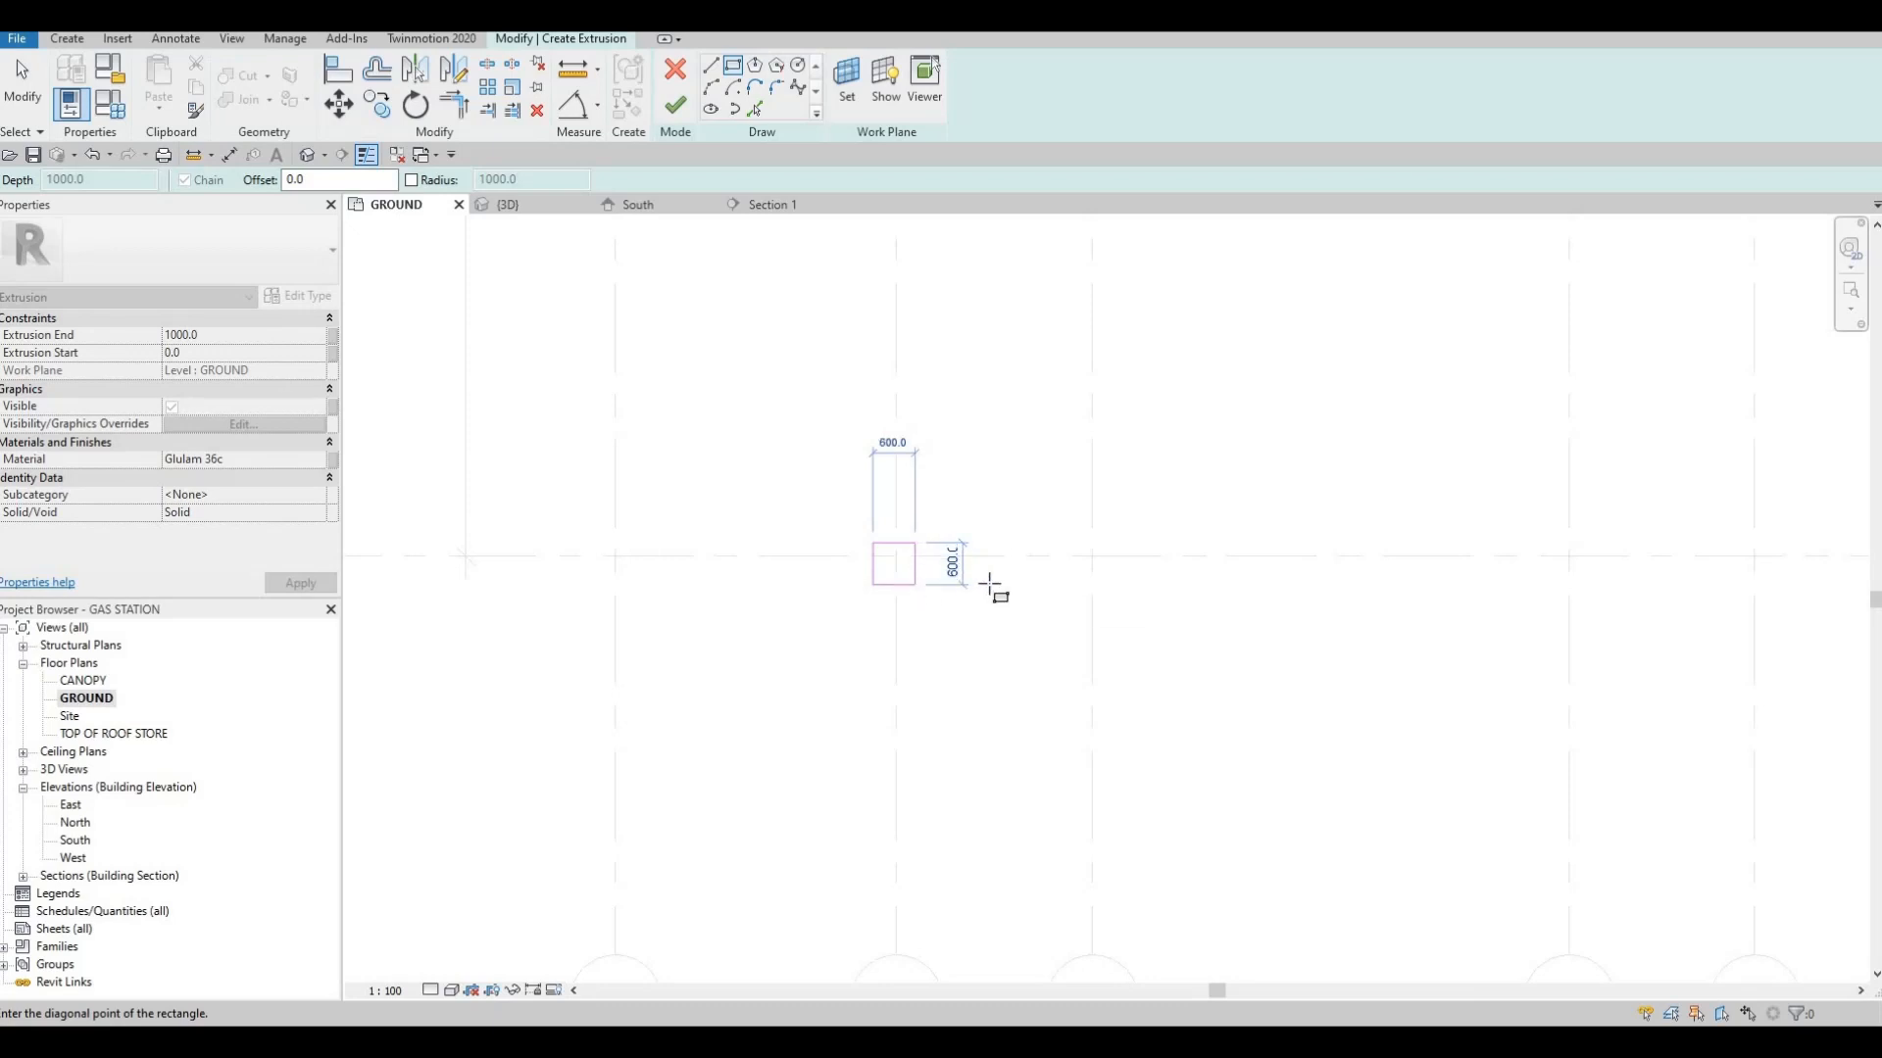
key("Escape")
key("Escape")
key("Escape")
Move the whole square profile so its centre sits on the intersection of grids 2 and G
mouse_move(796, 494)
left_mouse_down()
mouse_move(922, 549)
mouse_move(960, 625)
left_mouse_up()
key("m")
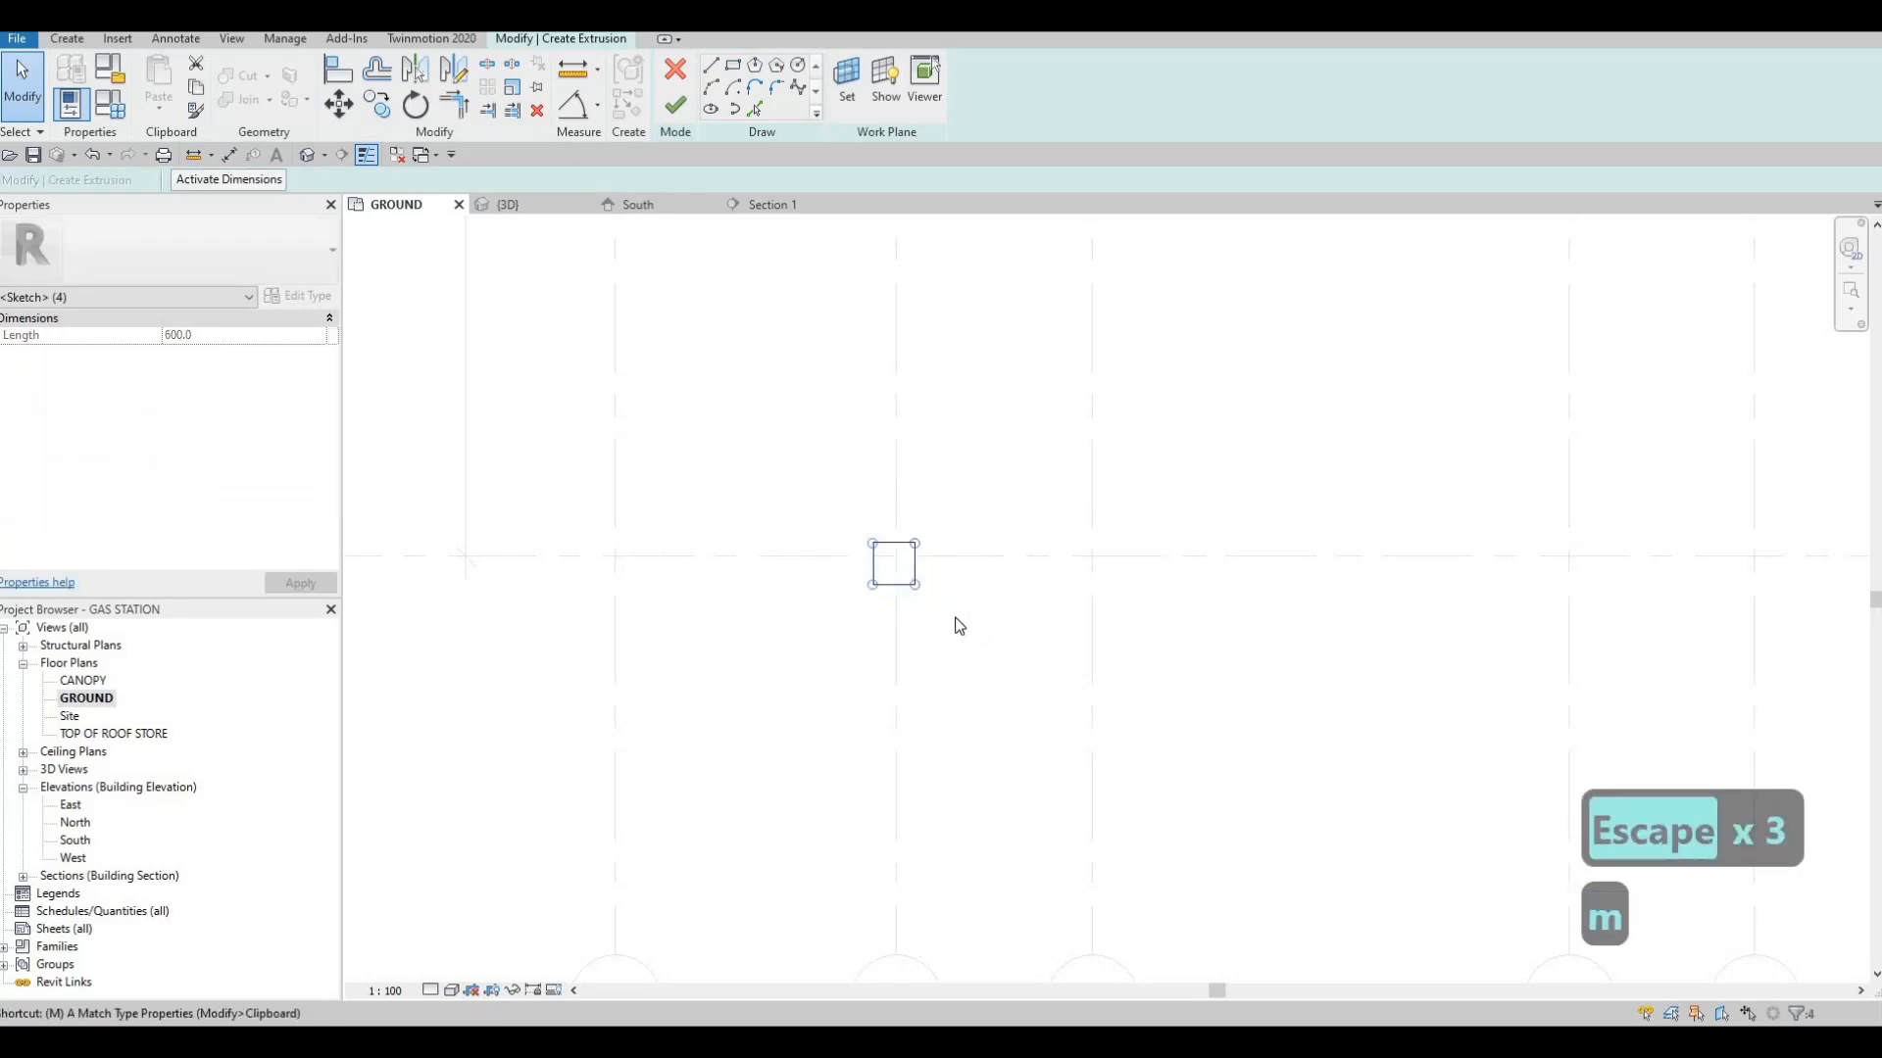
key("v")
scroll(909, 569, "up", 3)
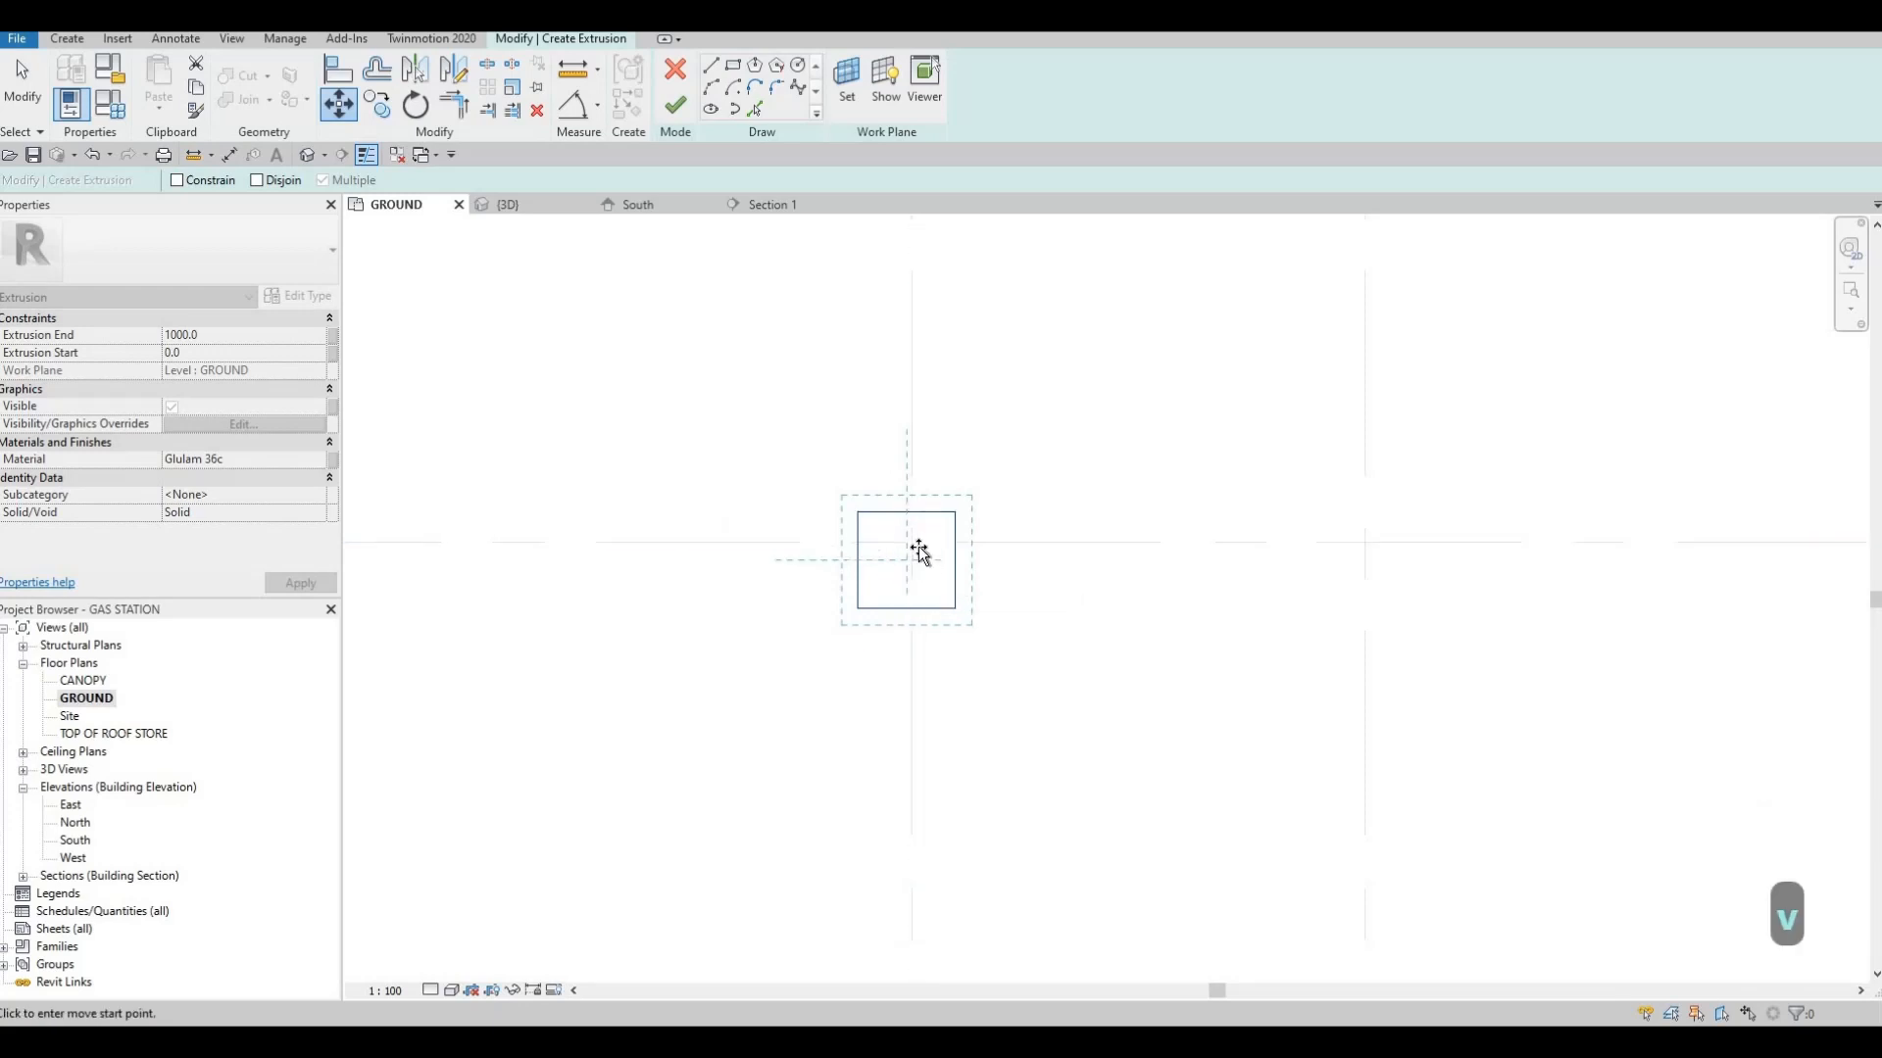
left_click(902, 559)
key("Tab")
key("Tab")
key("Tab")
key("Tab")
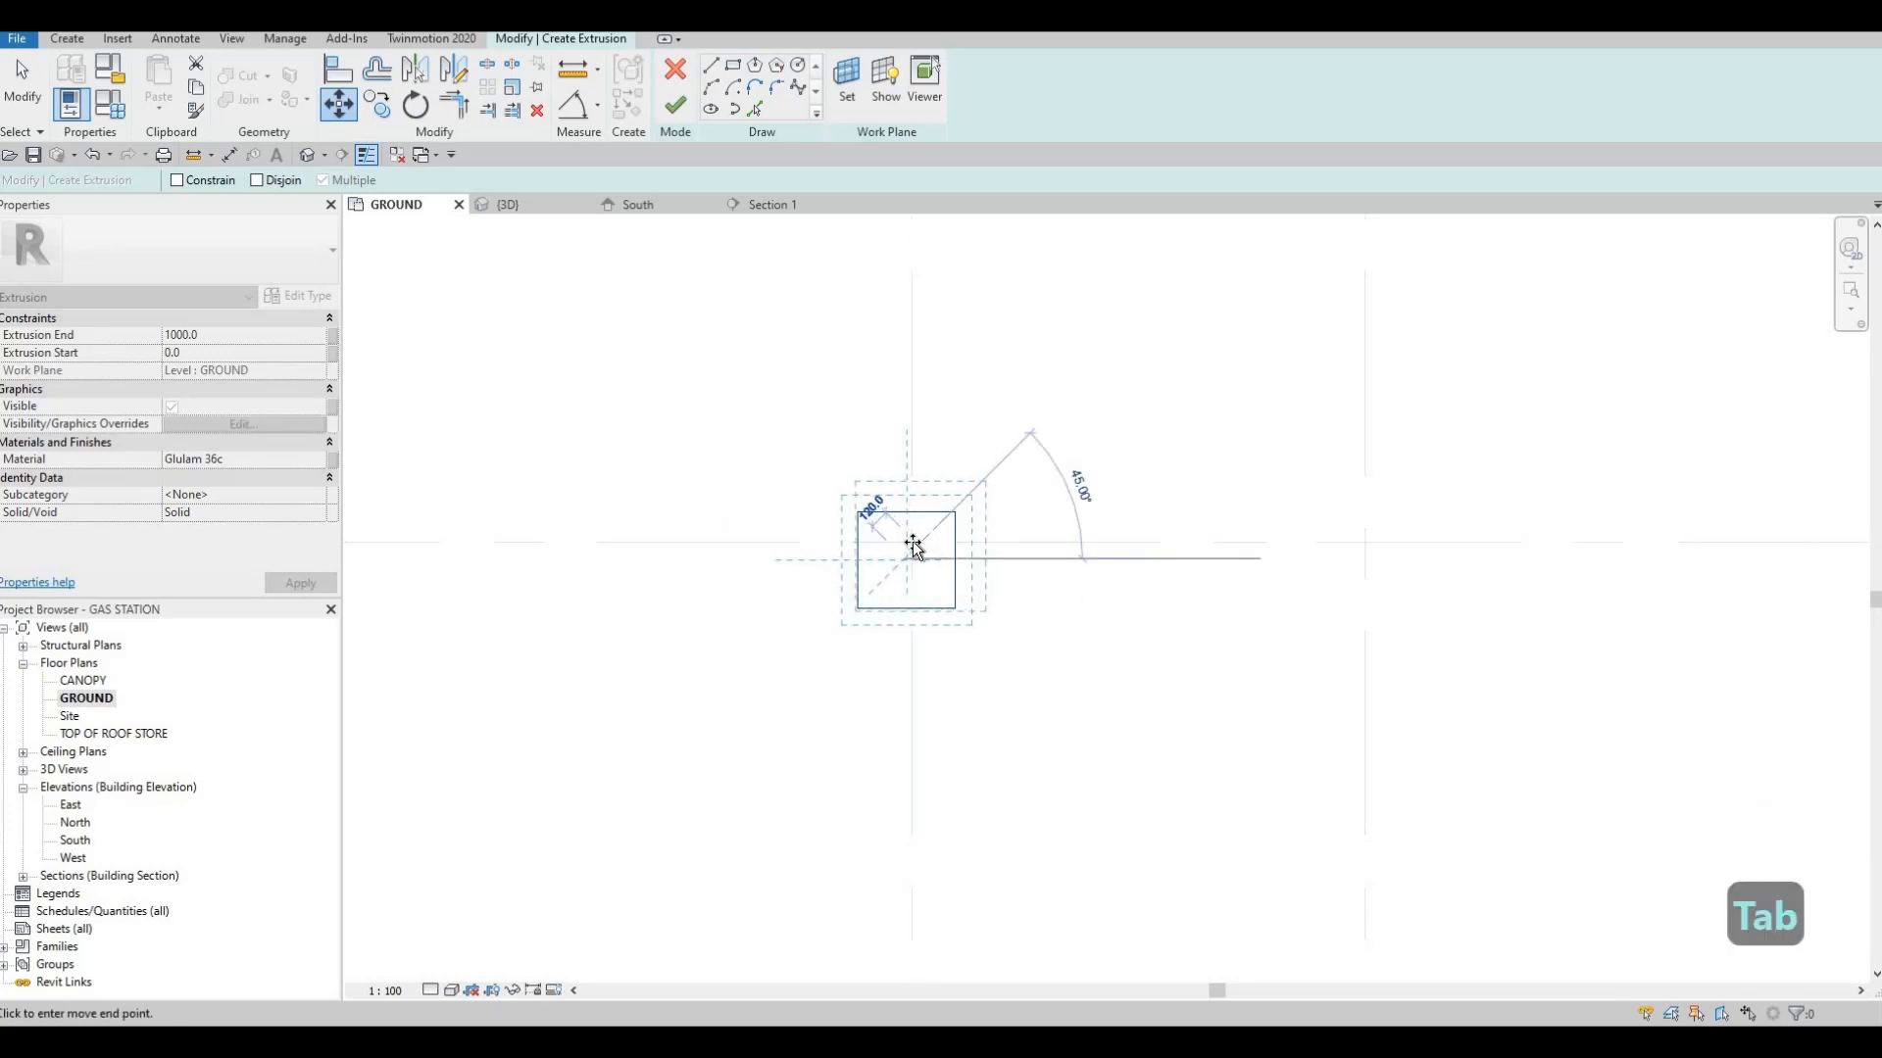
key("Tab")
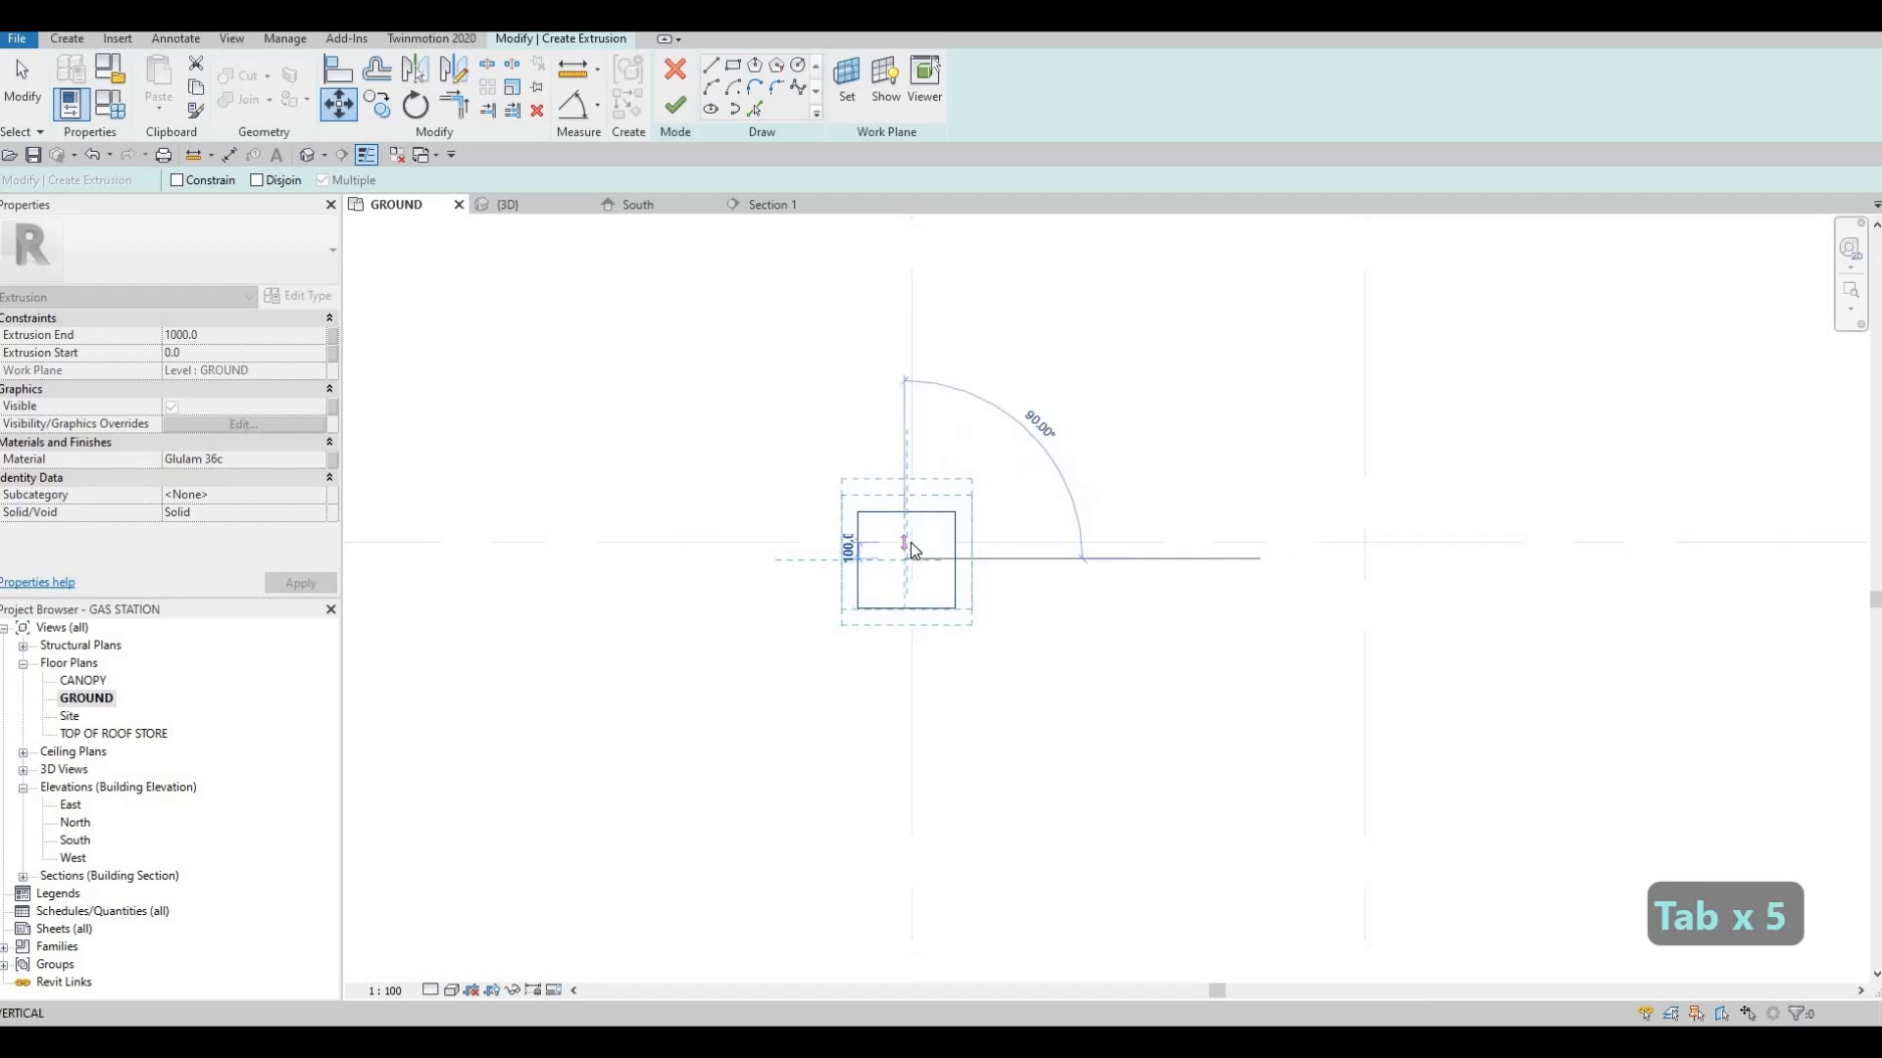
key("Tab")
left_click(909, 541)
scroll(906, 518, "down", 2)
key("Escape")
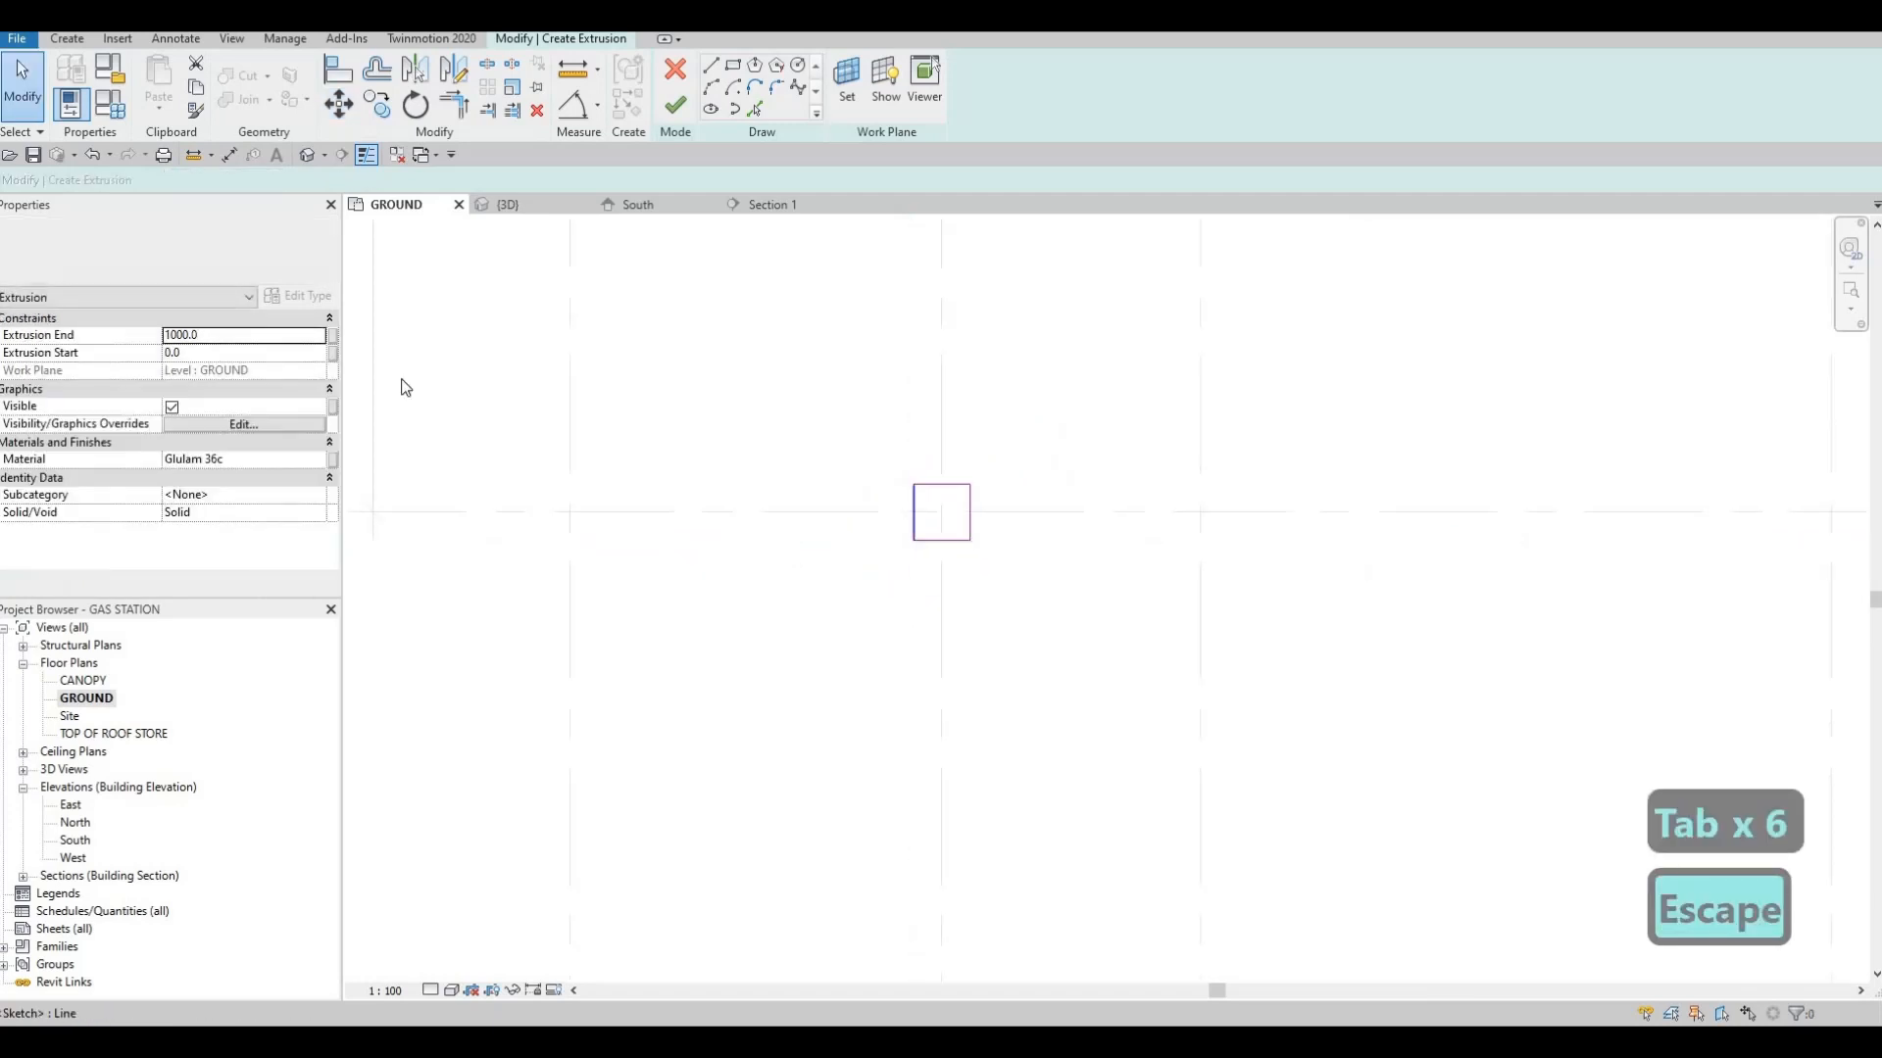
Set the extrusion end to 4800 and finish the extrusion sketch
left_click(238, 335)
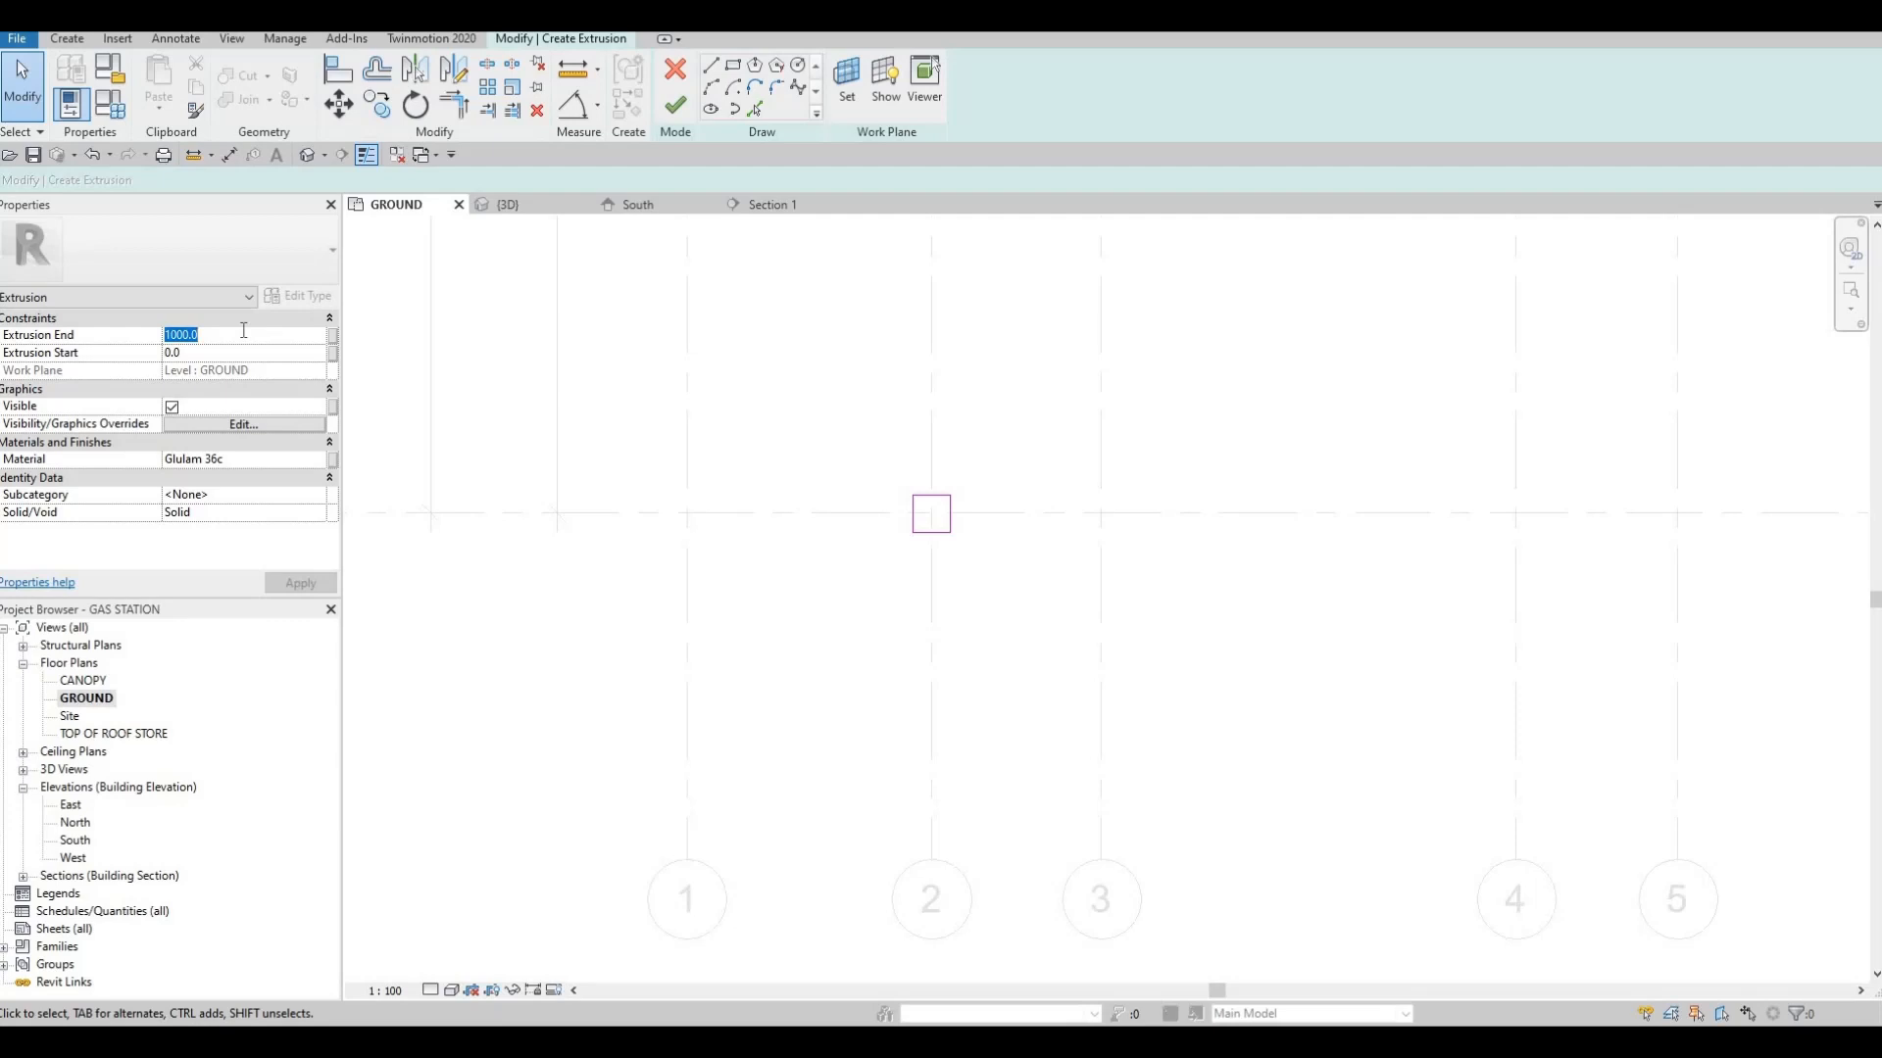
type("4800")
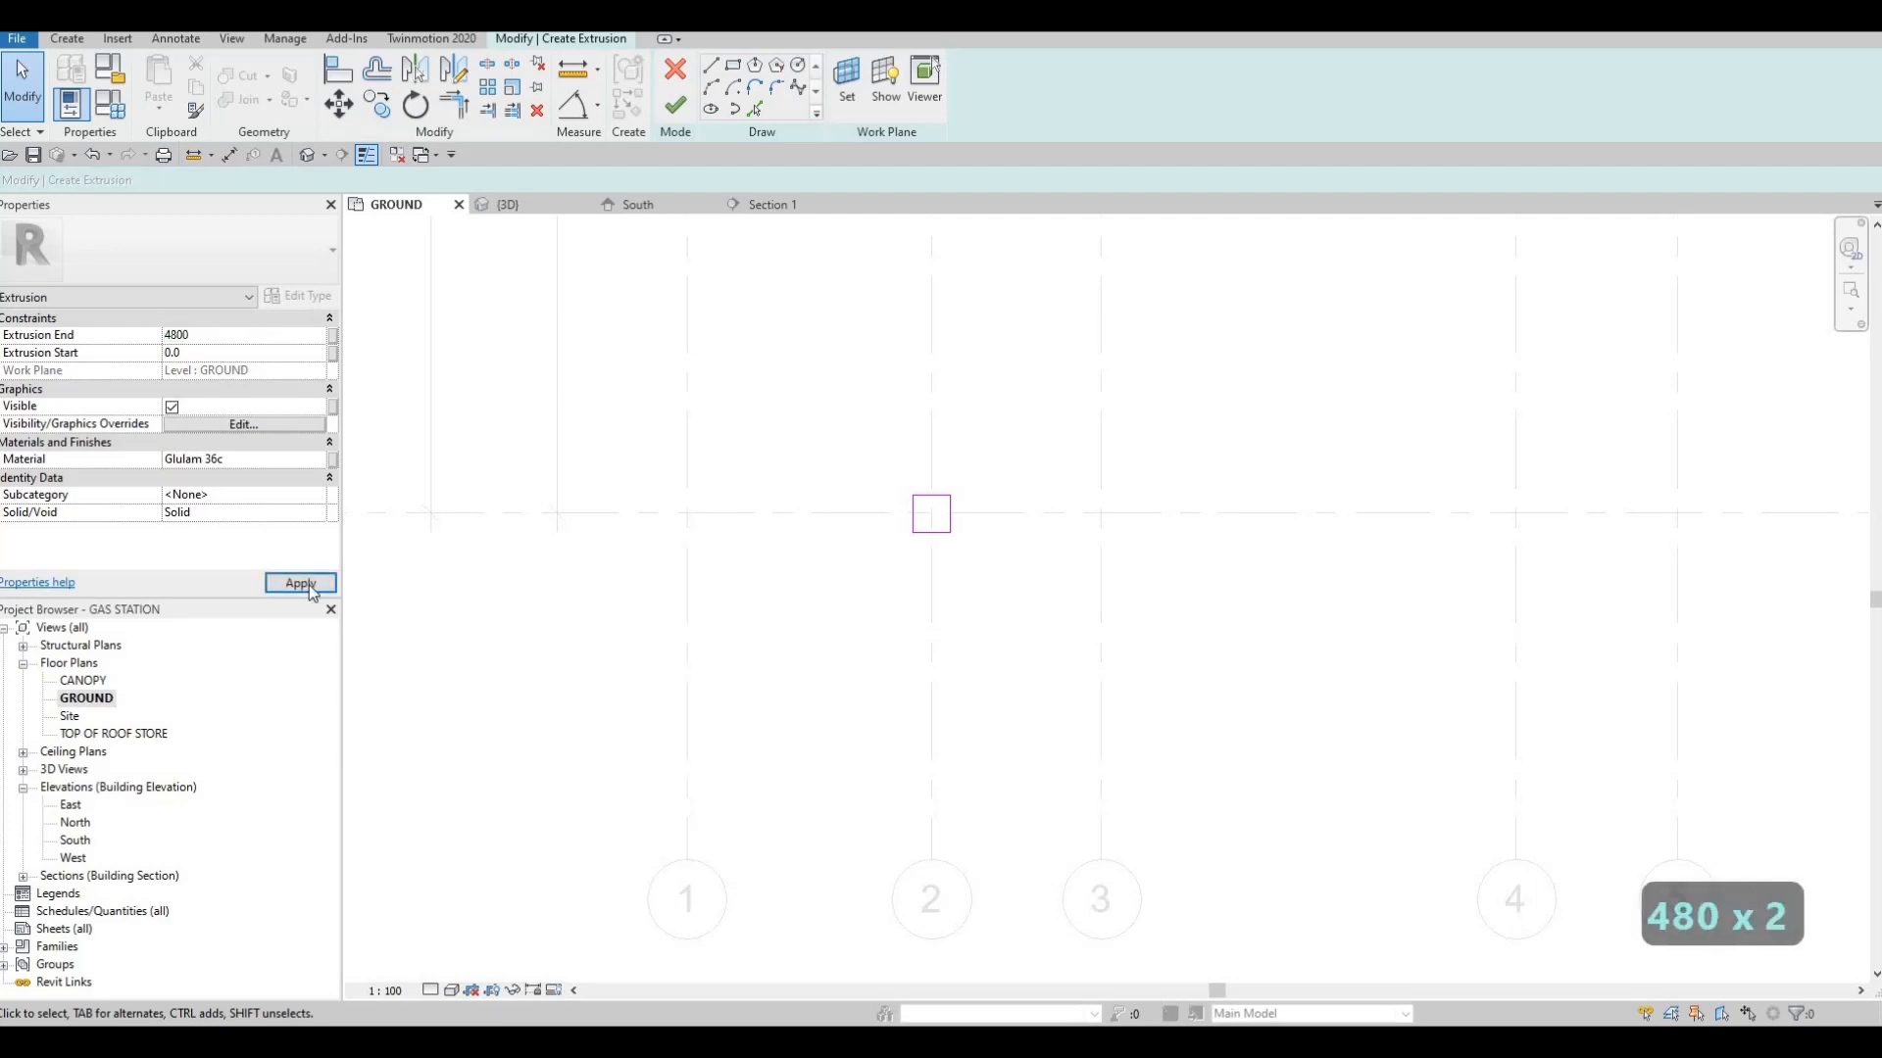
key("Return")
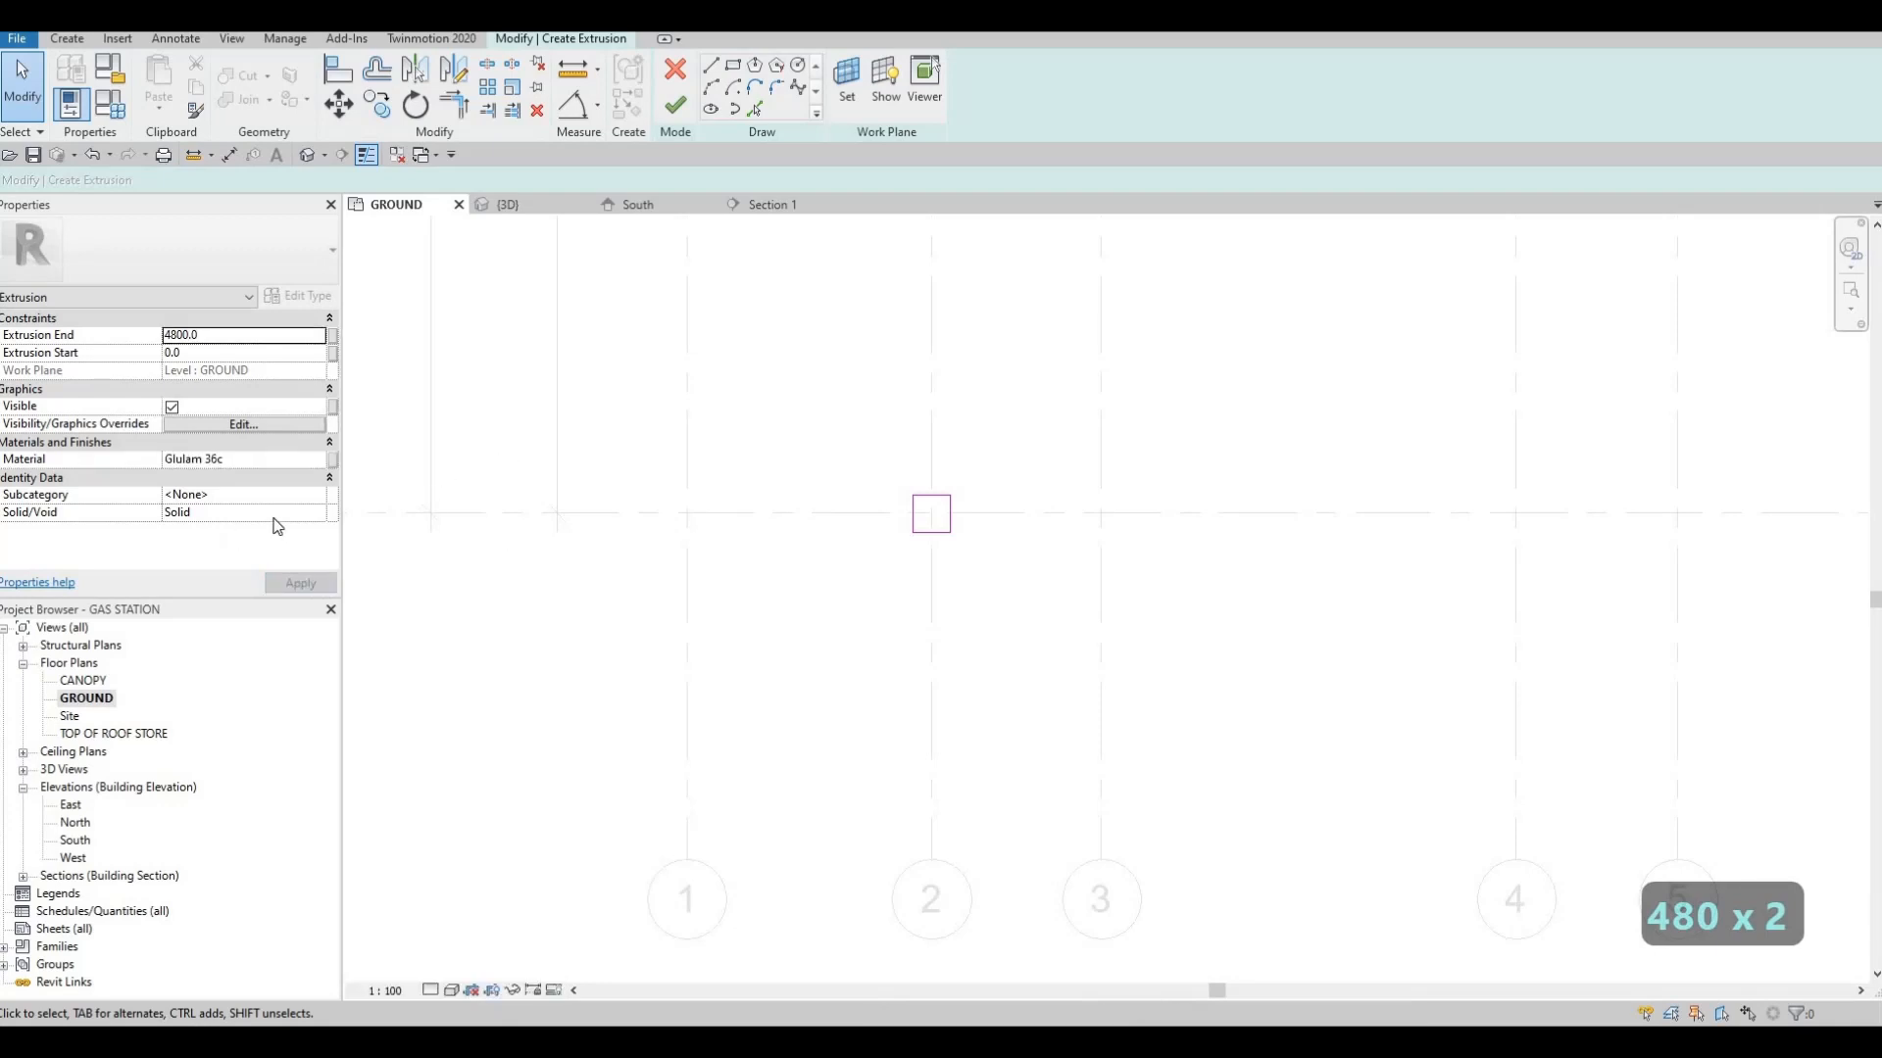
left_click(676, 105)
scroll(848, 474, "down", 2)
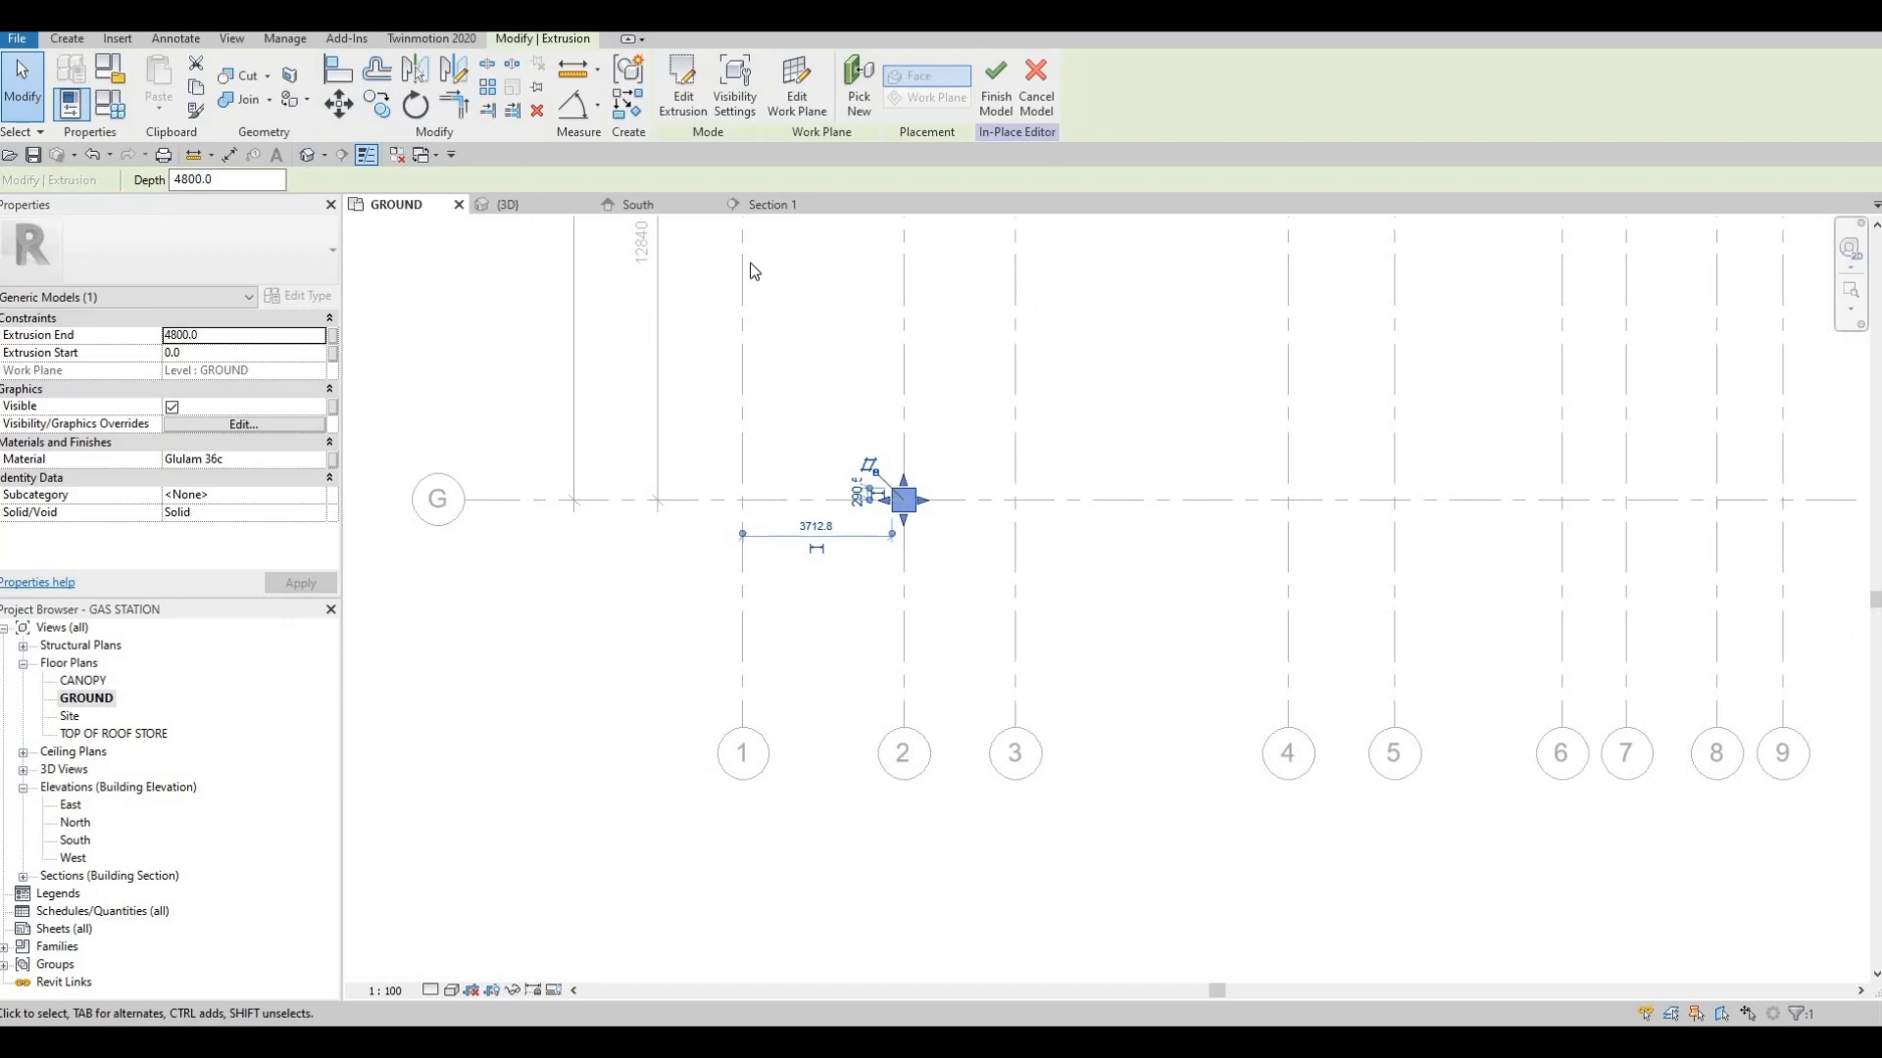
Examine the column extrusion's height against the CANOPY level using the Section 1 and South elevation views
left_click(756, 205)
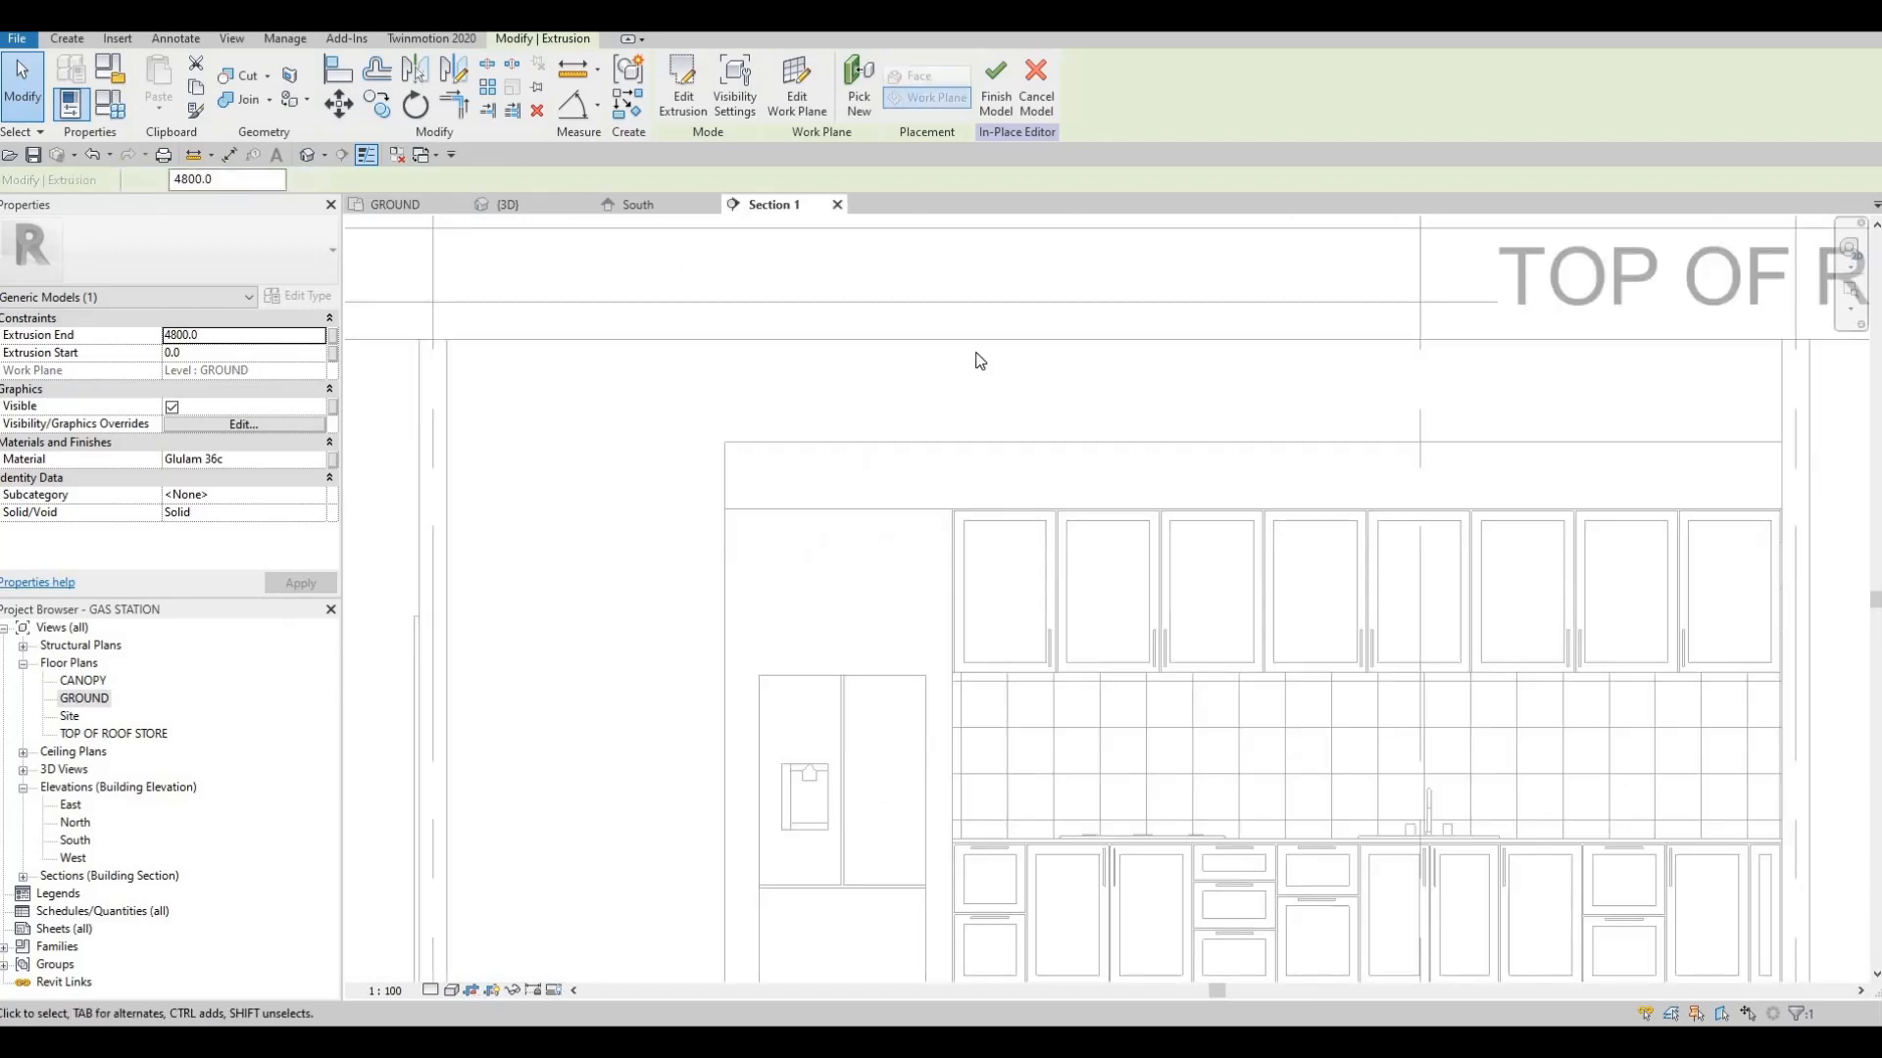
scroll(975, 372, "down", 2)
scroll(879, 408, "down", 3)
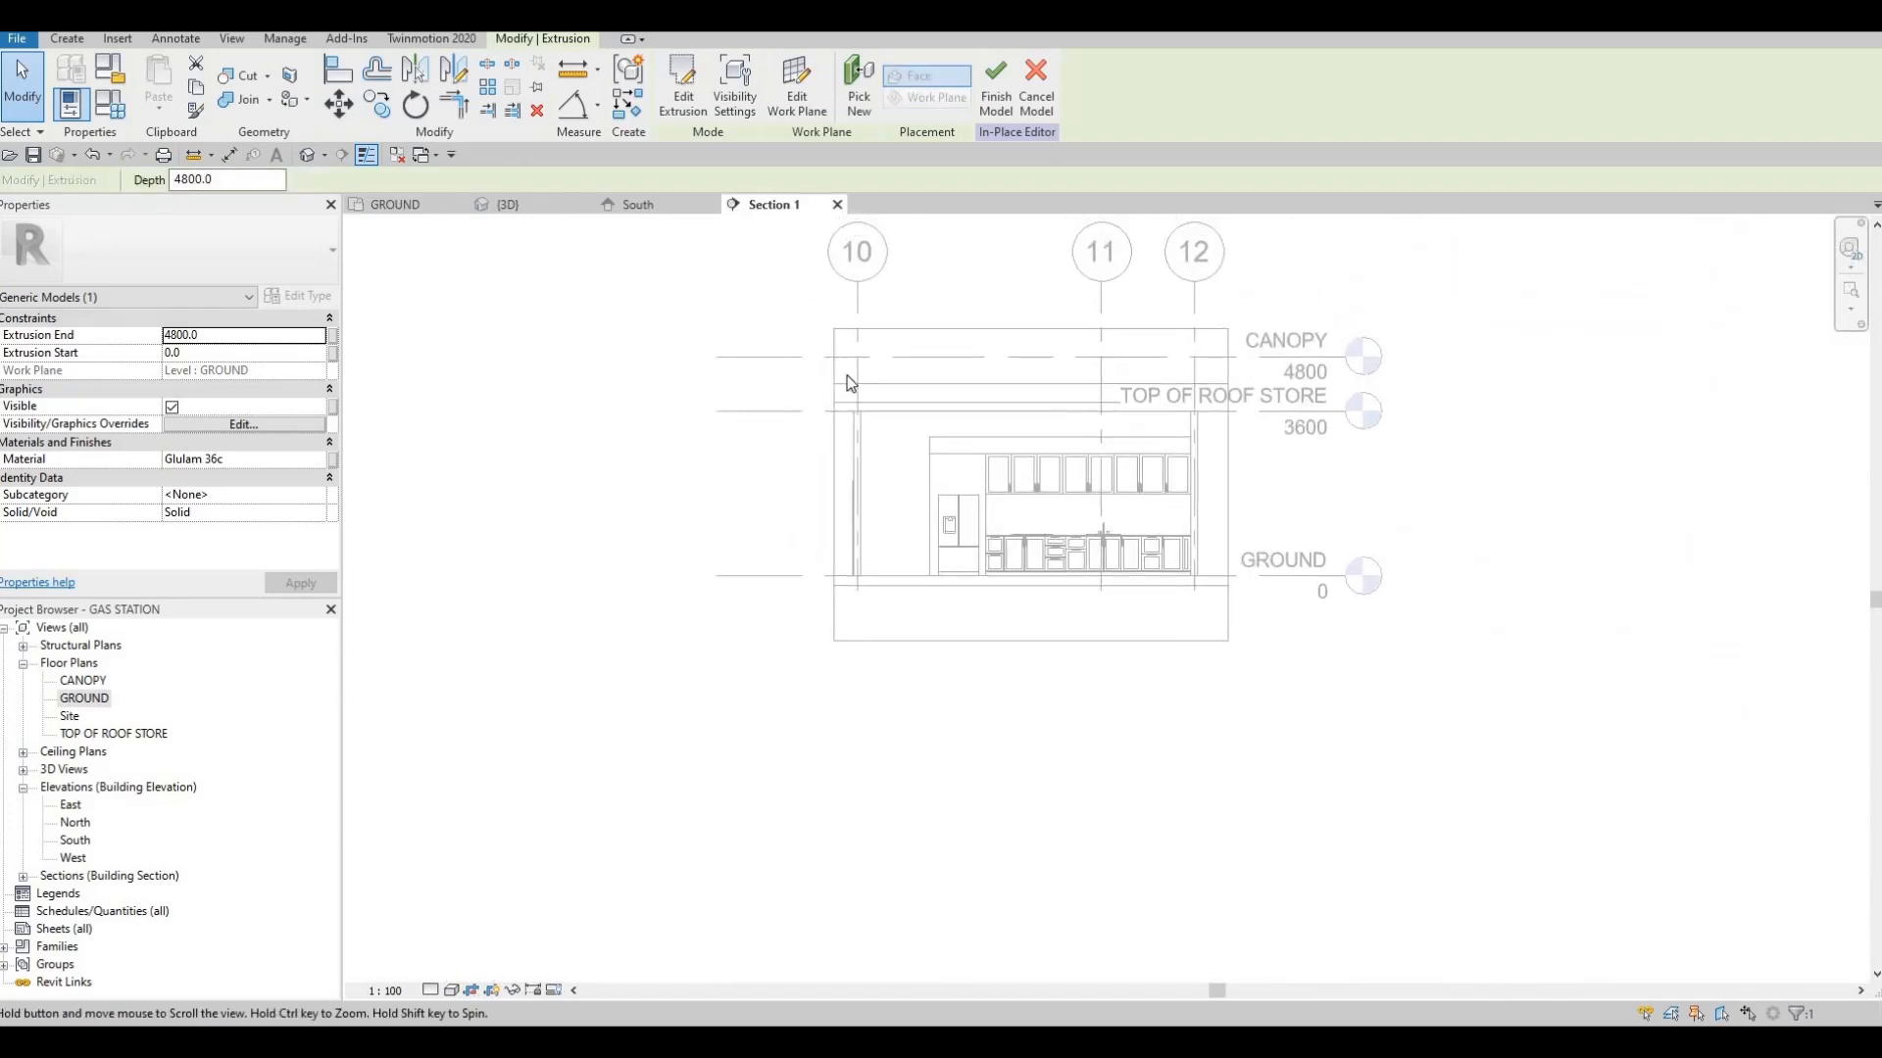
scroll(862, 393, "up", 2)
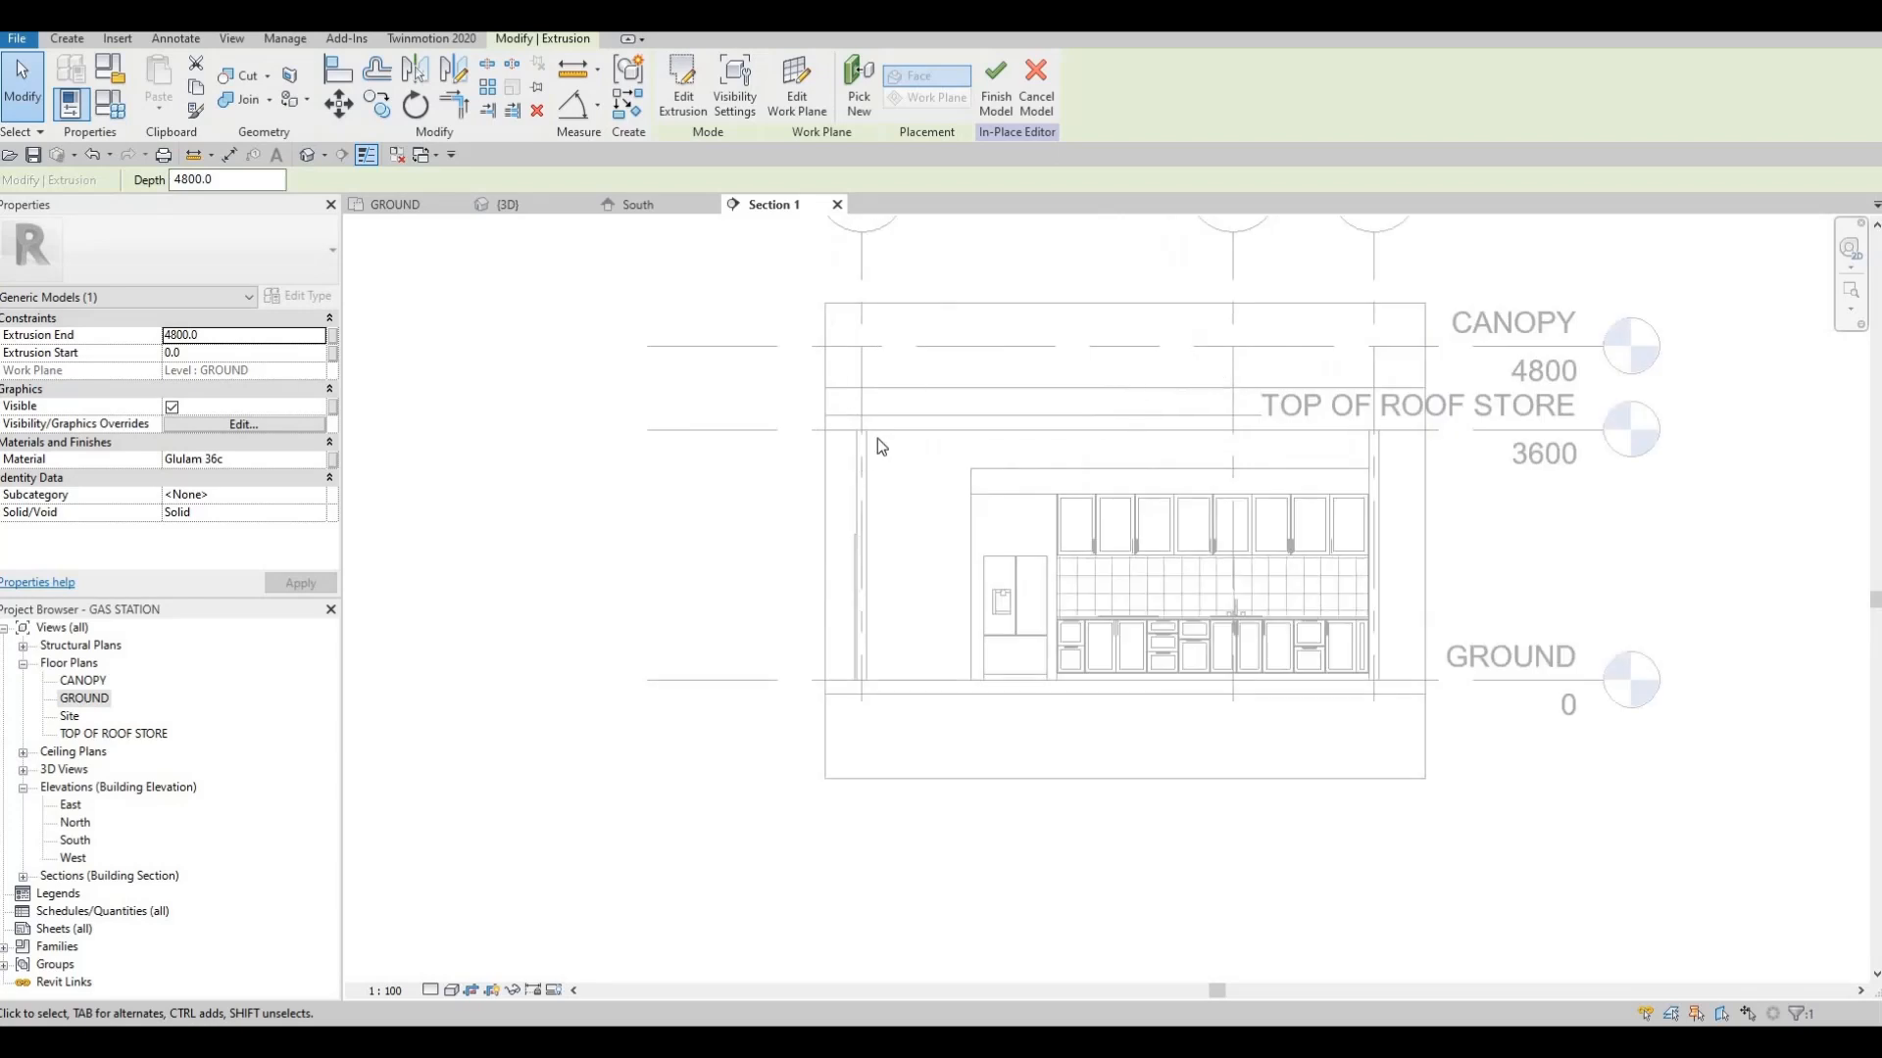
middle_click_drag(1052, 429, 1074, 435)
scroll(1078, 437, "down", 1)
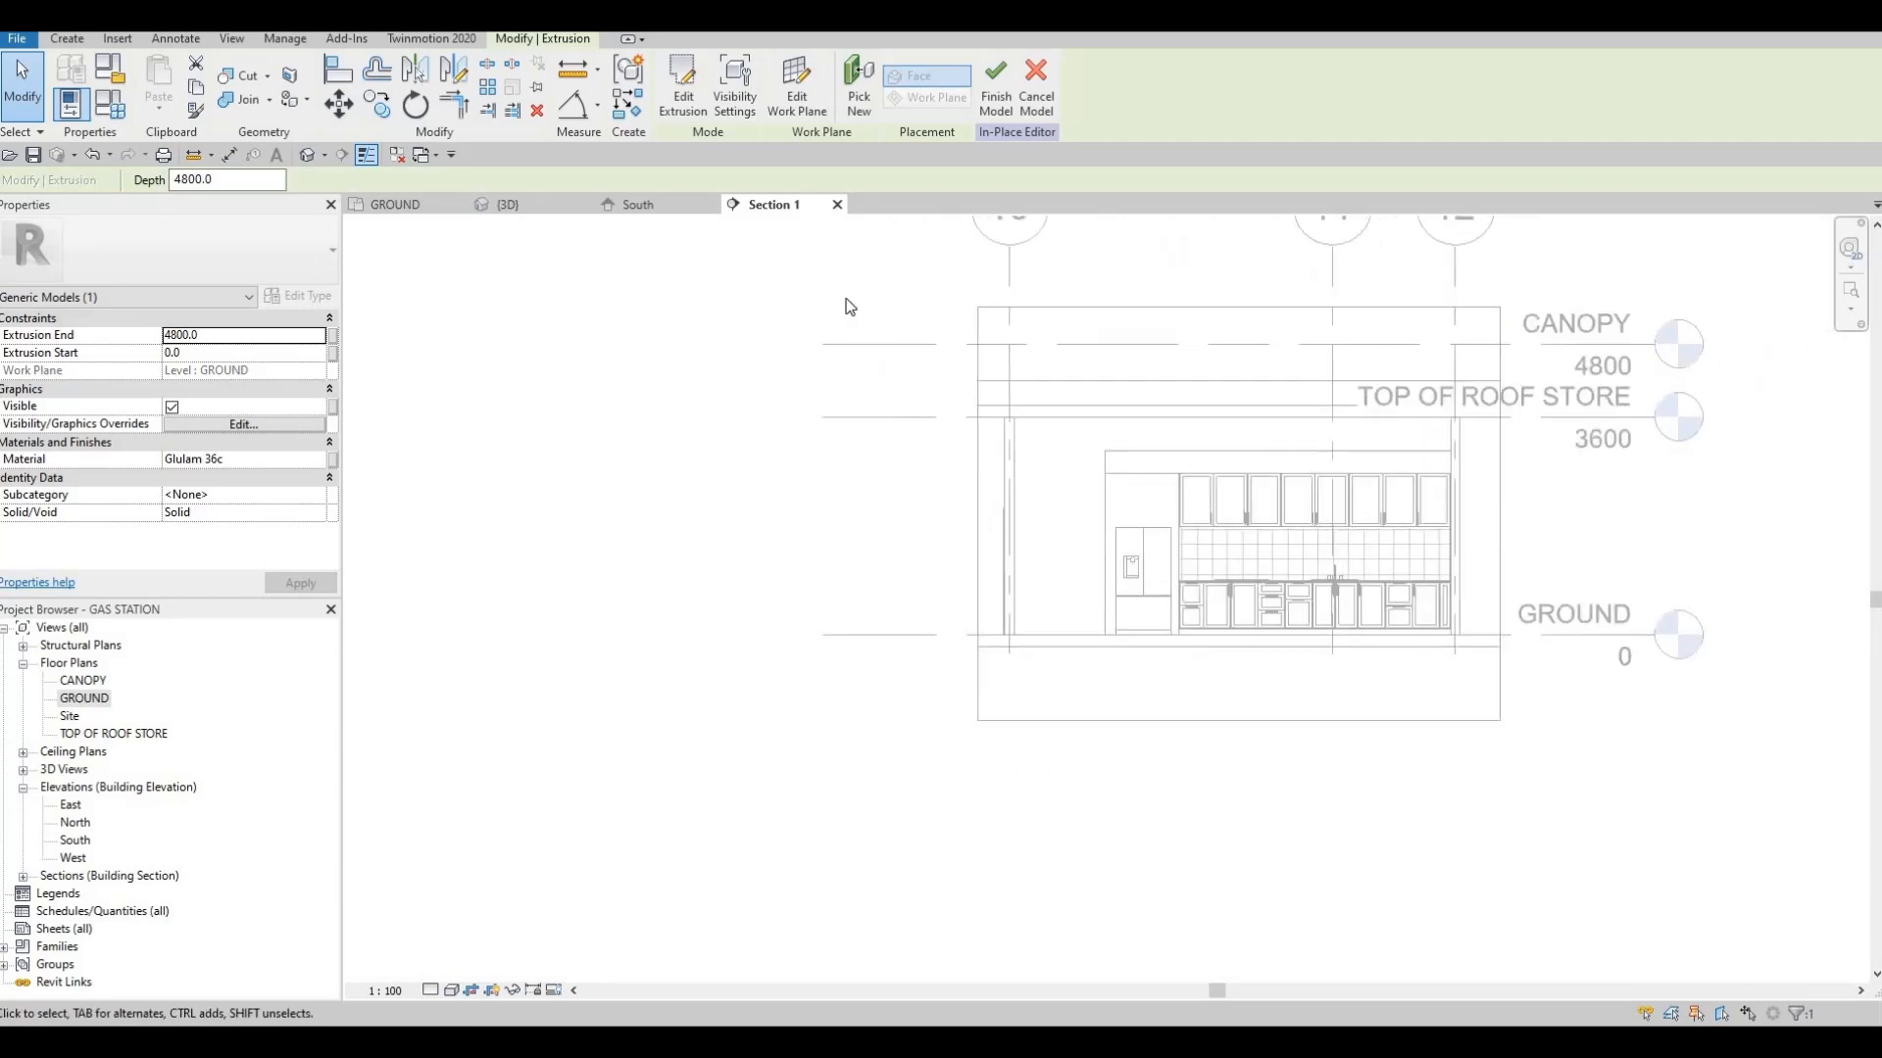
left_click(629, 206)
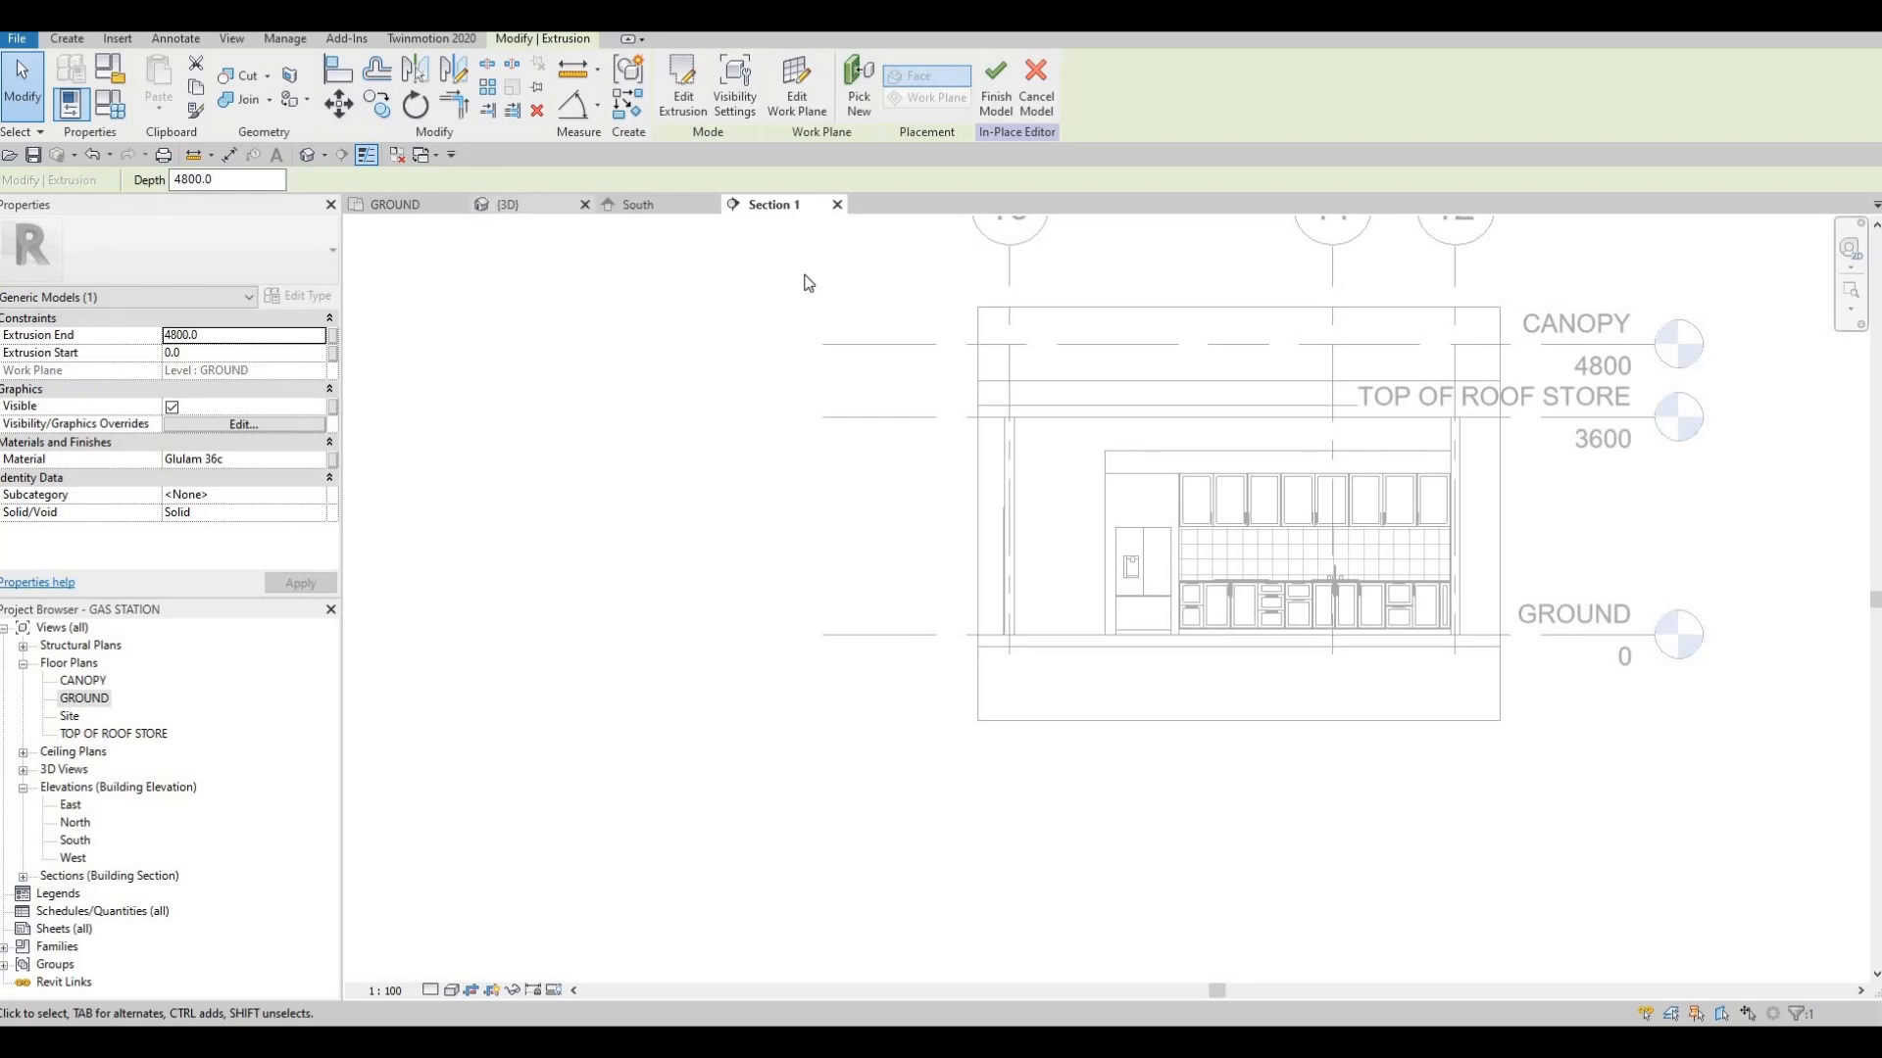
middle_click_drag(735, 397, 941, 431)
scroll(851, 412, "down", 2)
middle_click_drag(758, 388, 917, 419)
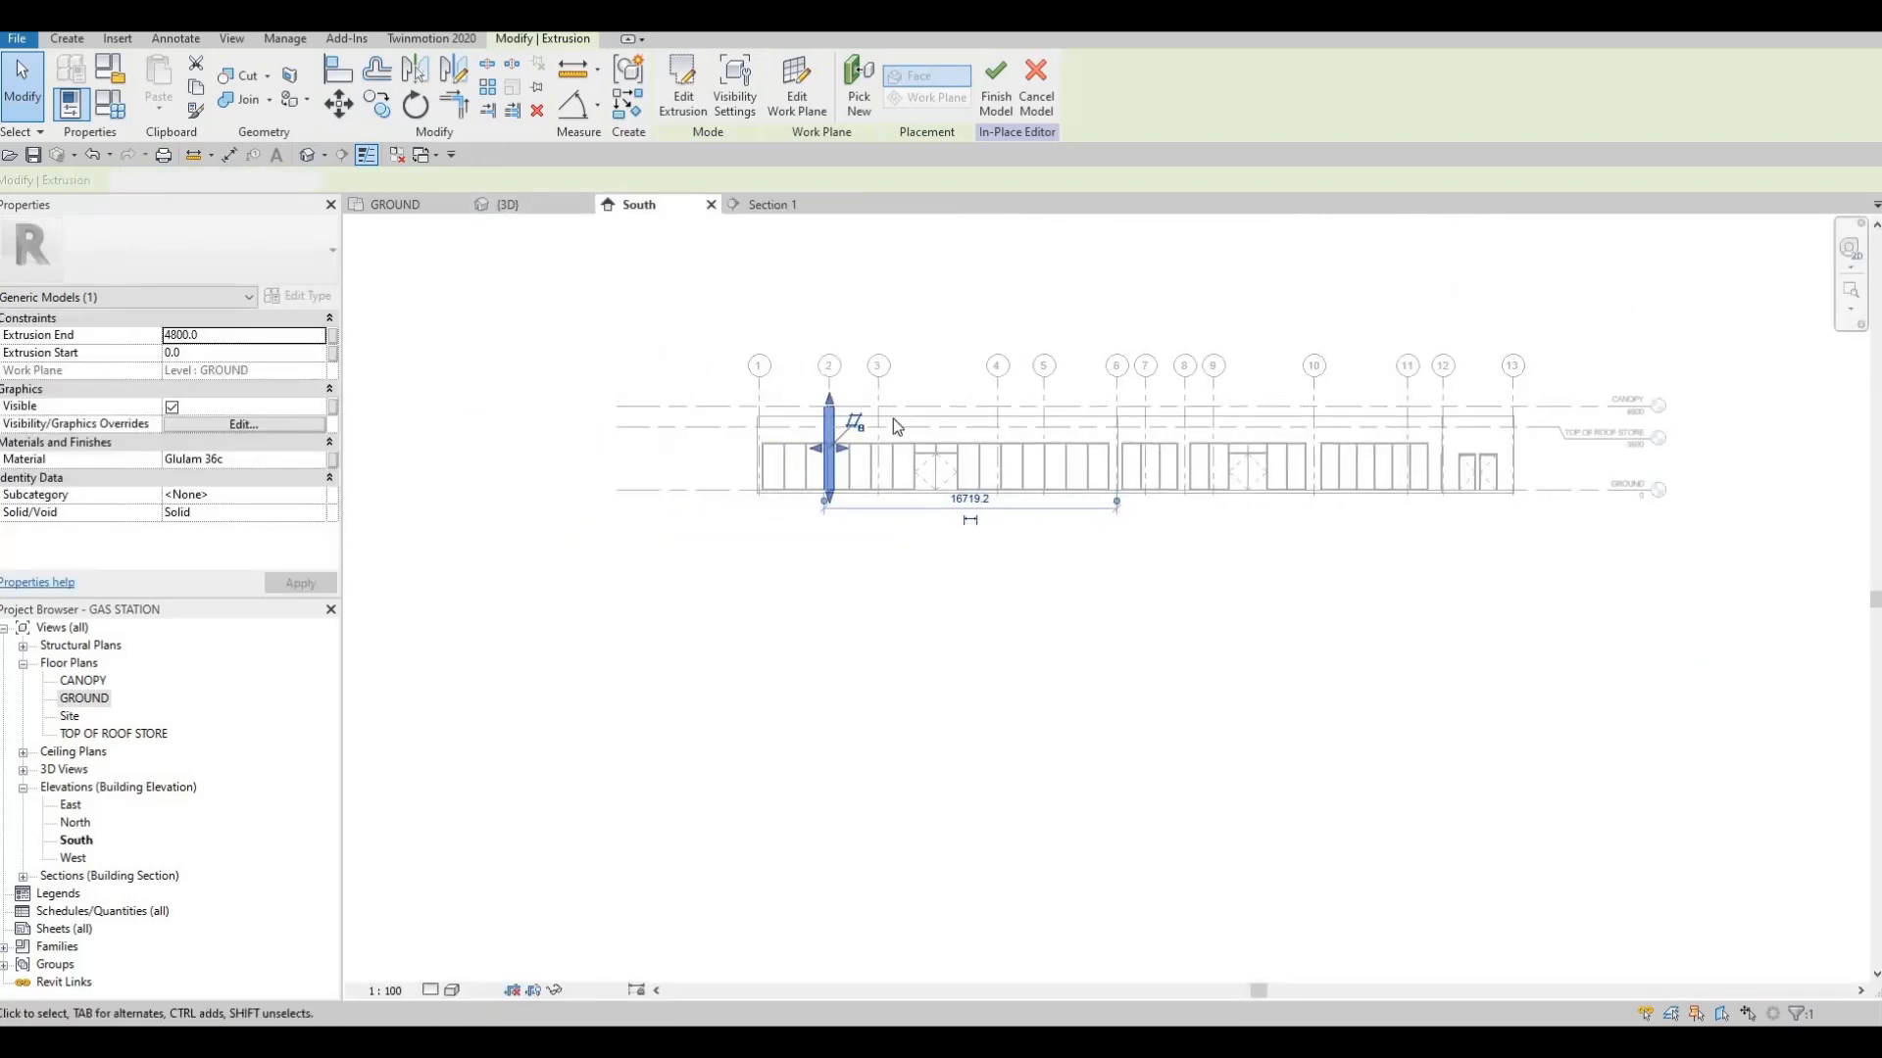
scroll(828, 422, "up", 2)
scroll(882, 416, "down", 4)
middle_click_drag(1099, 436, 793, 420)
middle_click_drag(657, 419, 918, 421)
scroll(794, 421, "up", 5)
scroll(794, 420, "up", 3)
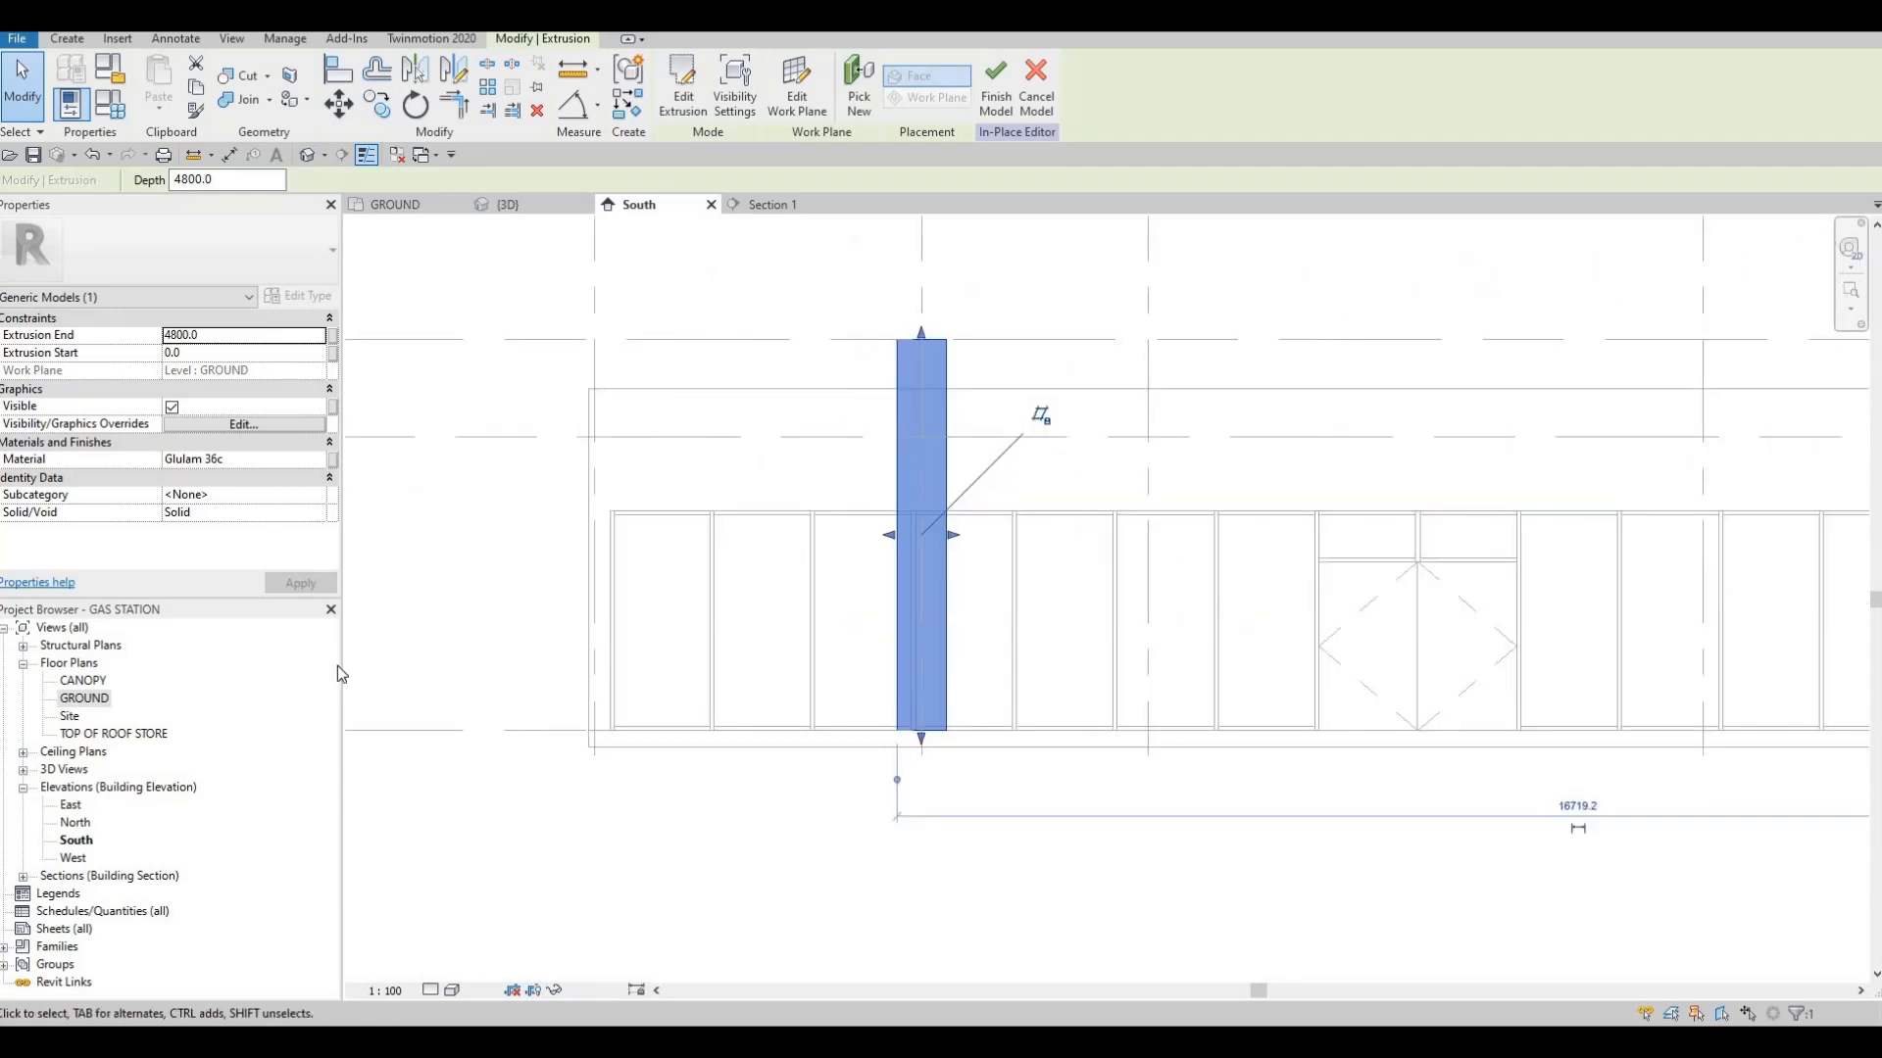
Return to the GROUND floor plan, inspect the column at grids 2 and G, and deselect it
left_click(415, 217)
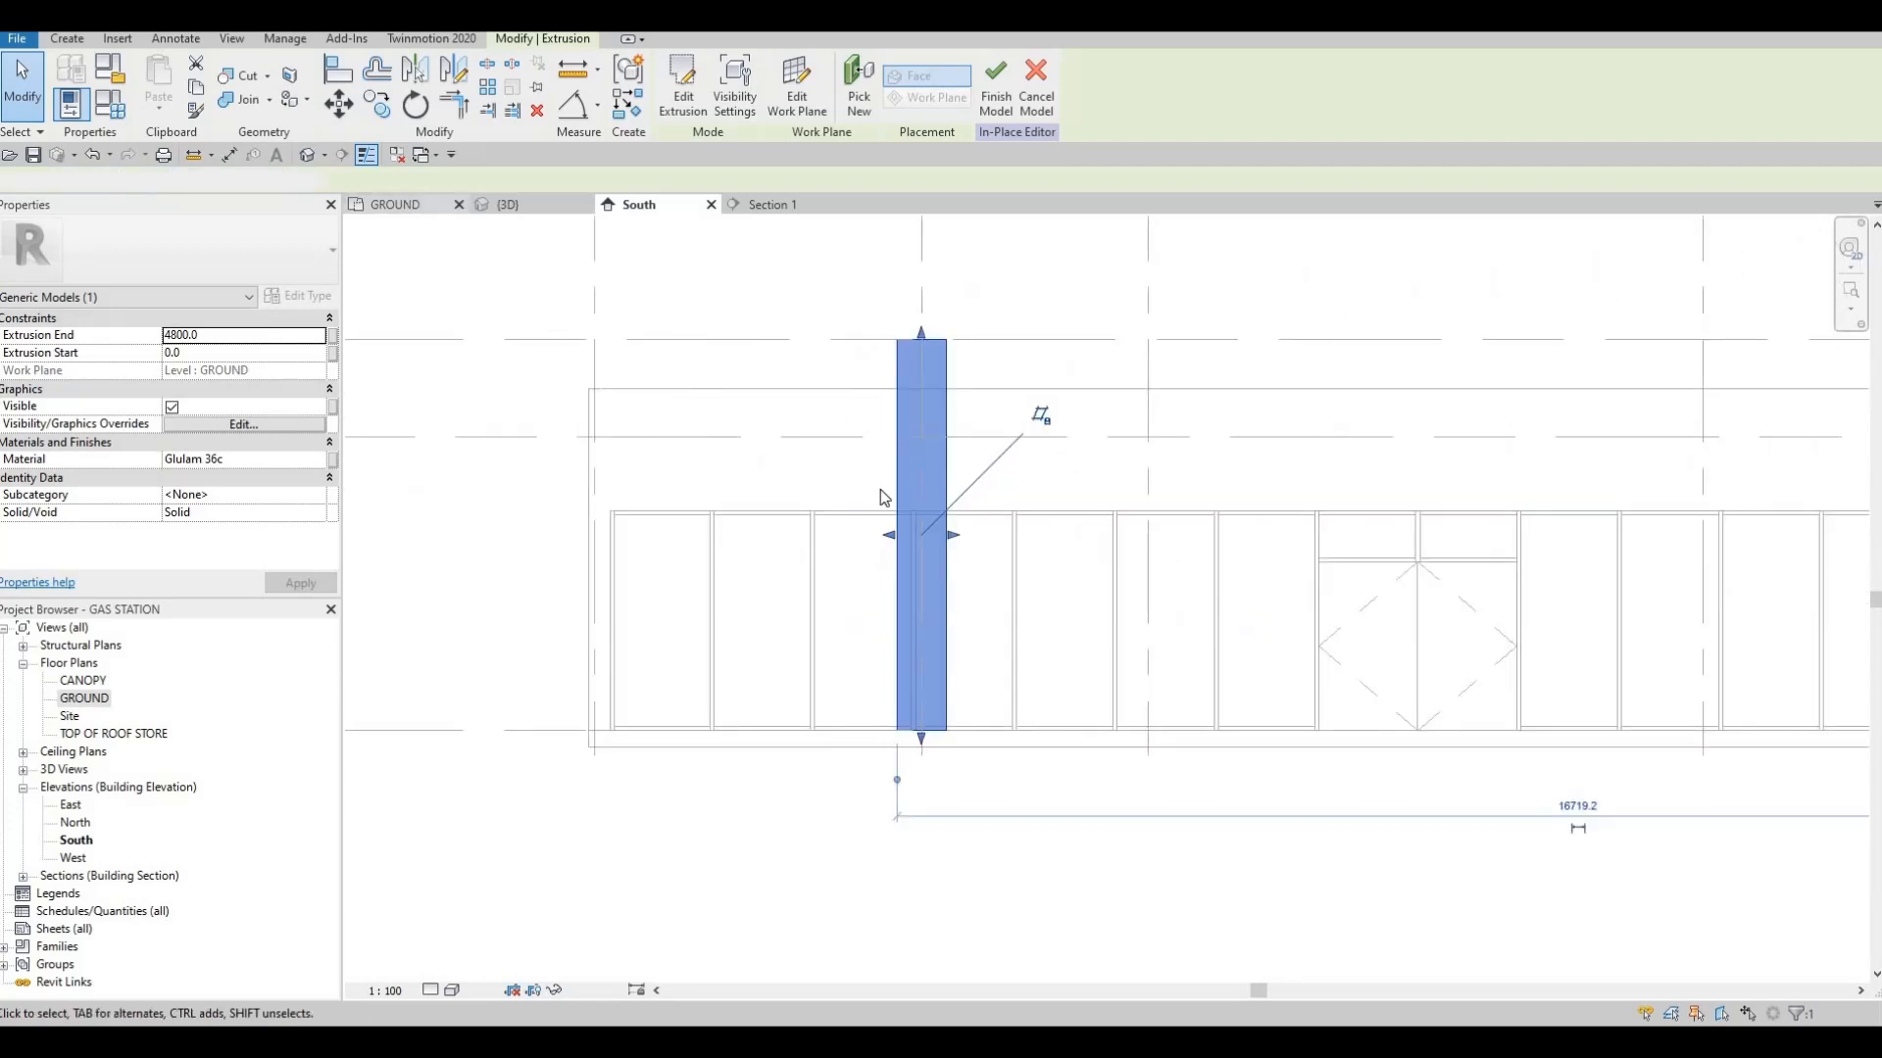
scroll(971, 534, "up", 5)
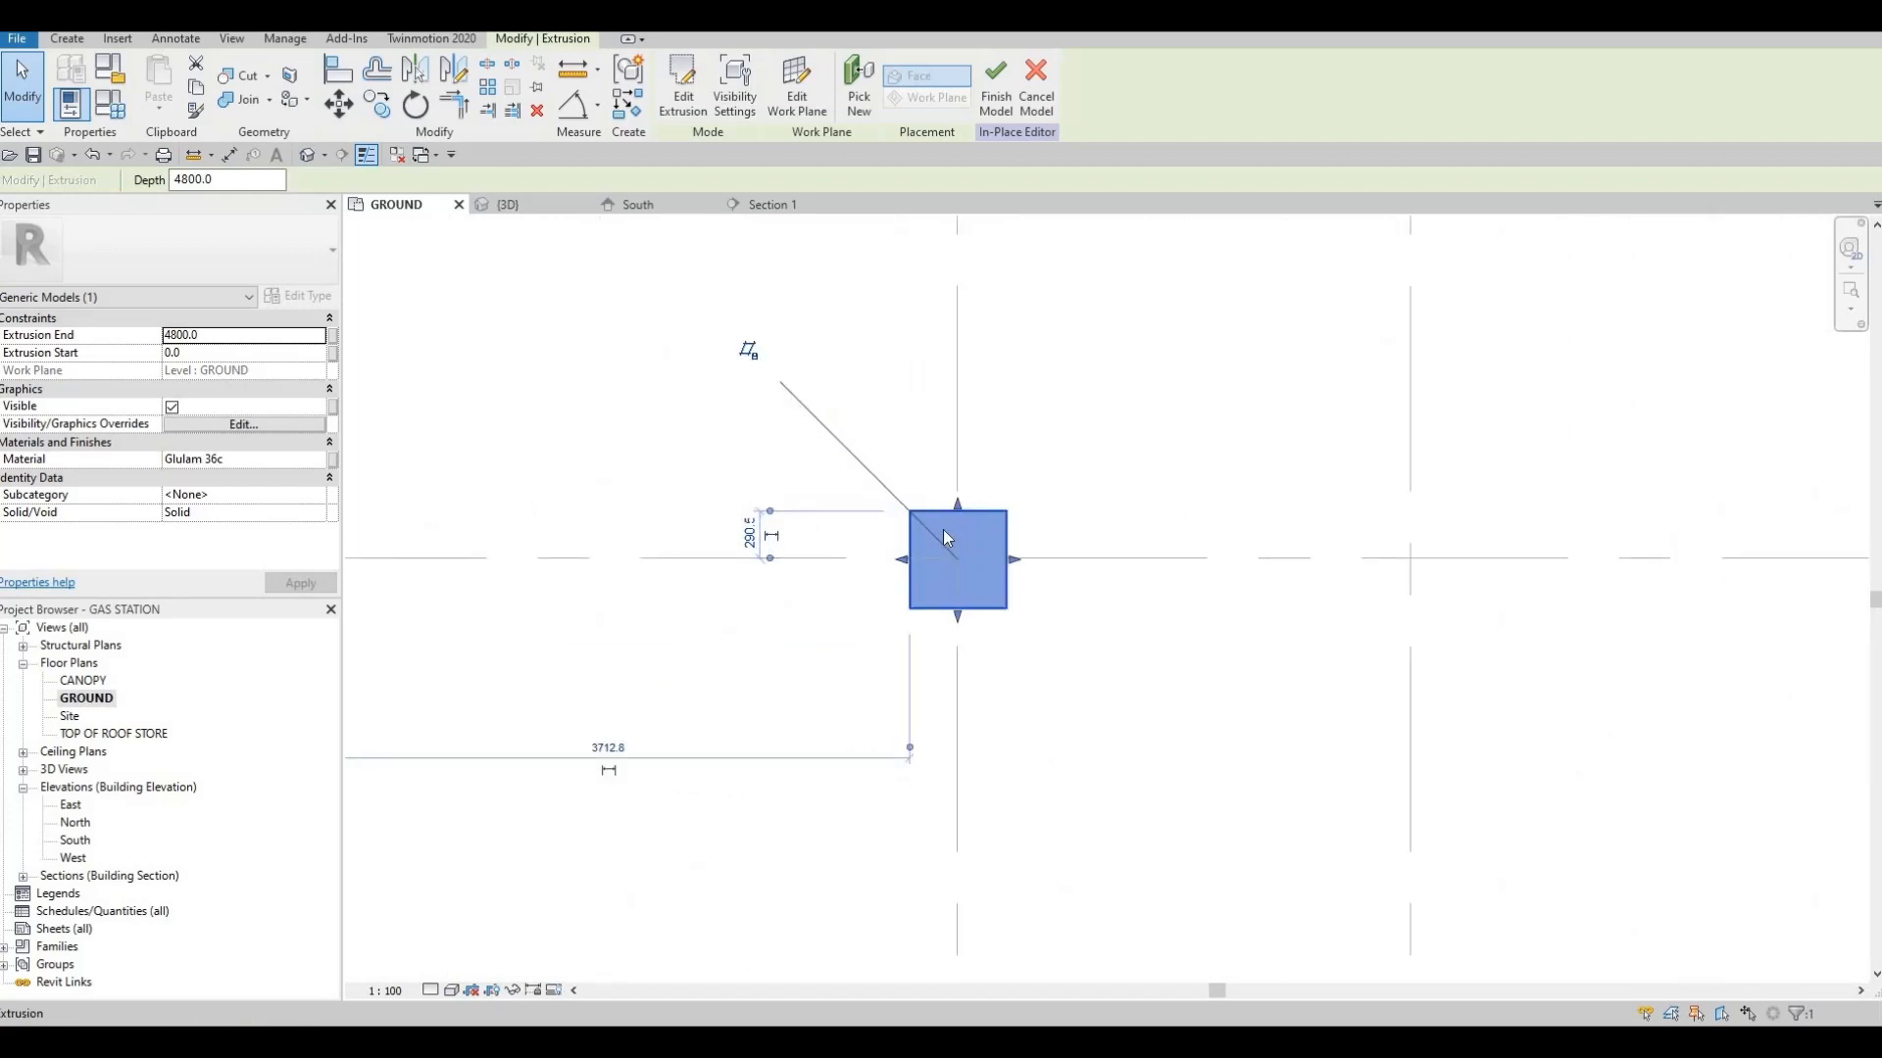
key("Escape")
key("Escape")
scroll(970, 549, "down", 8)
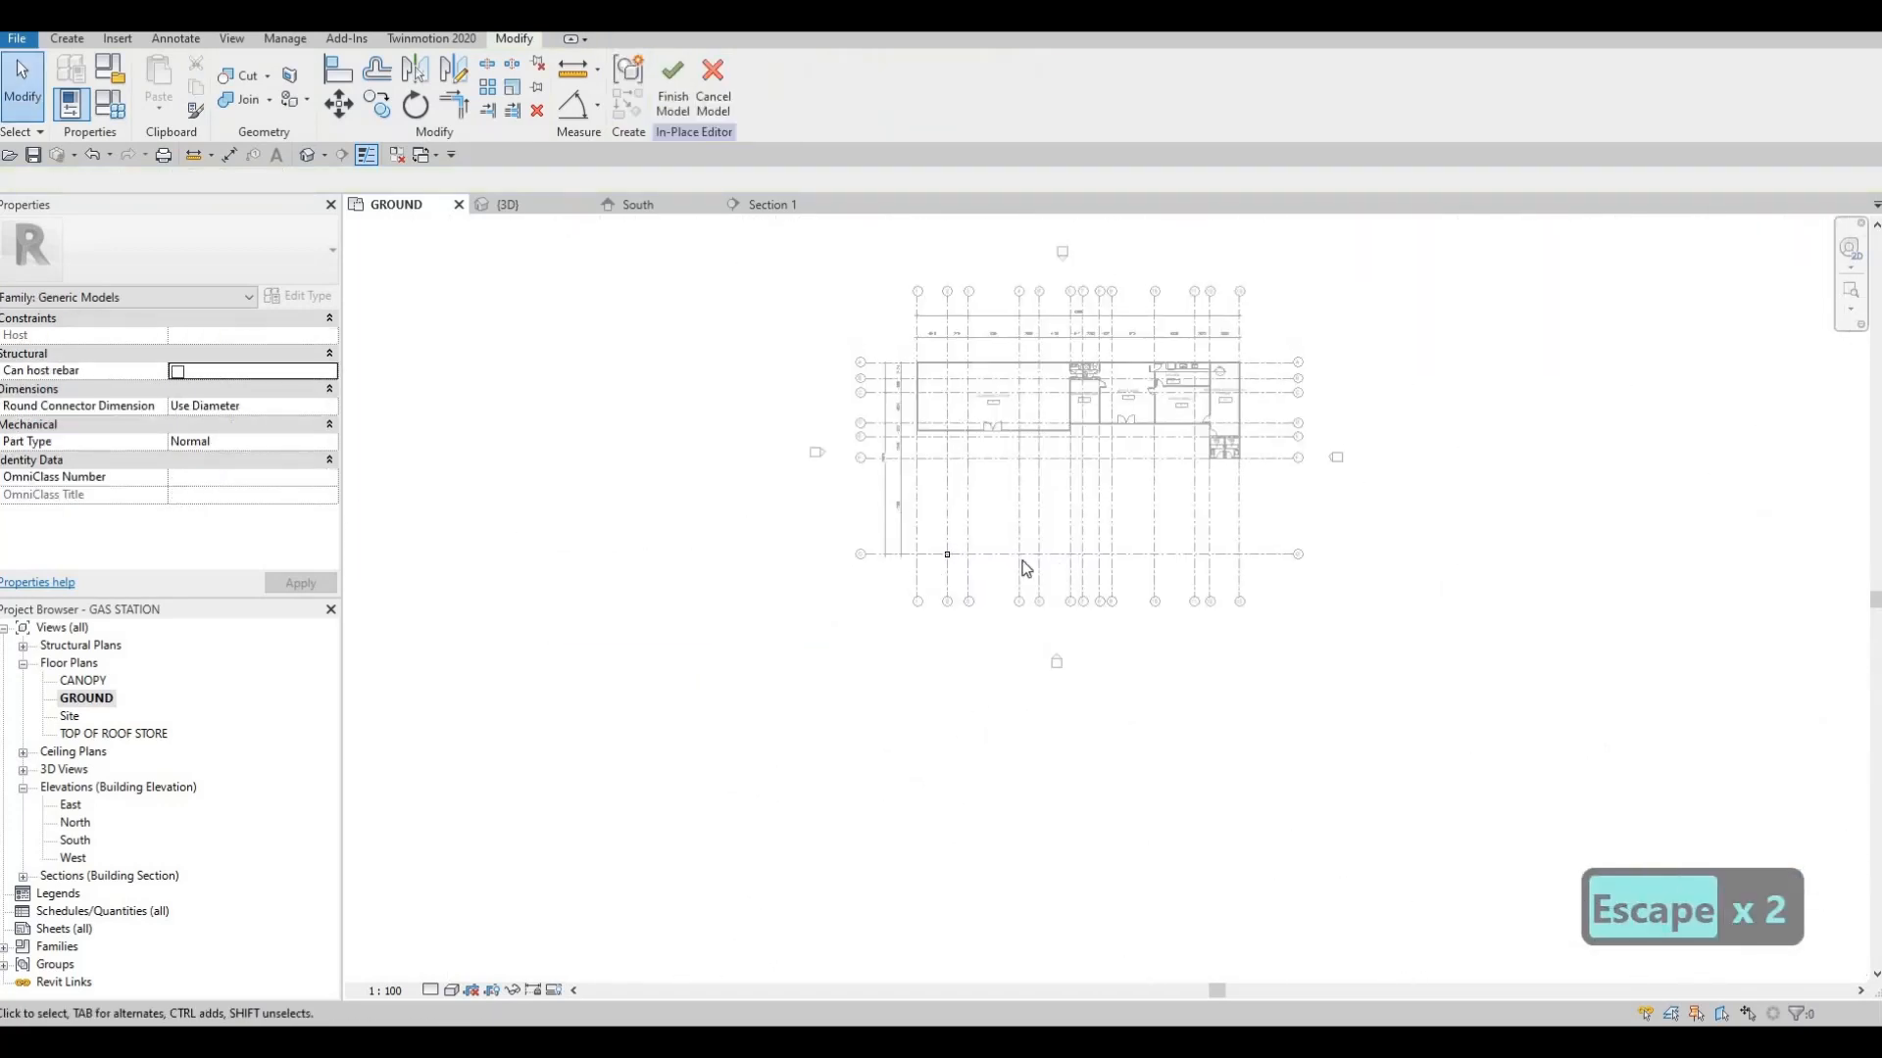
Reopen the column extrusion's sketch at grids 2 and G and set the square profile's vertical dimension to 400
scroll(957, 544, "up", 8)
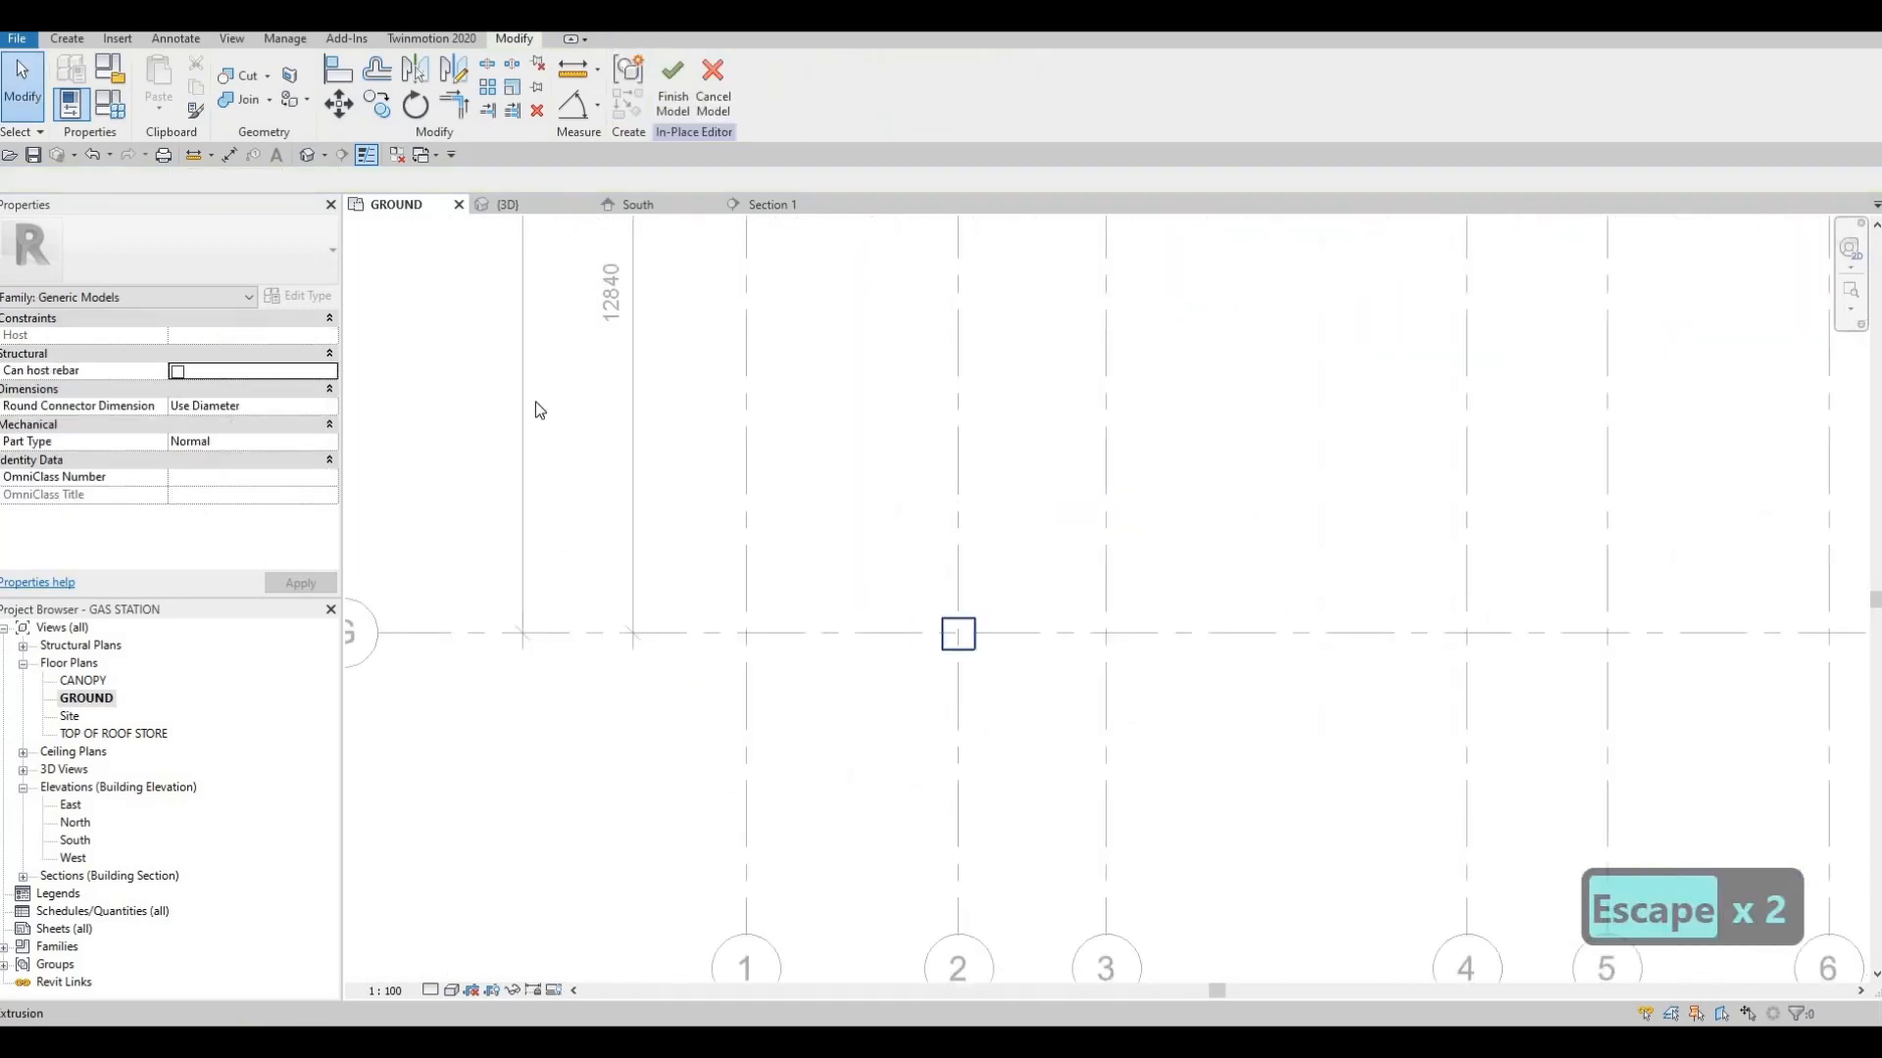
double_click(957, 634)
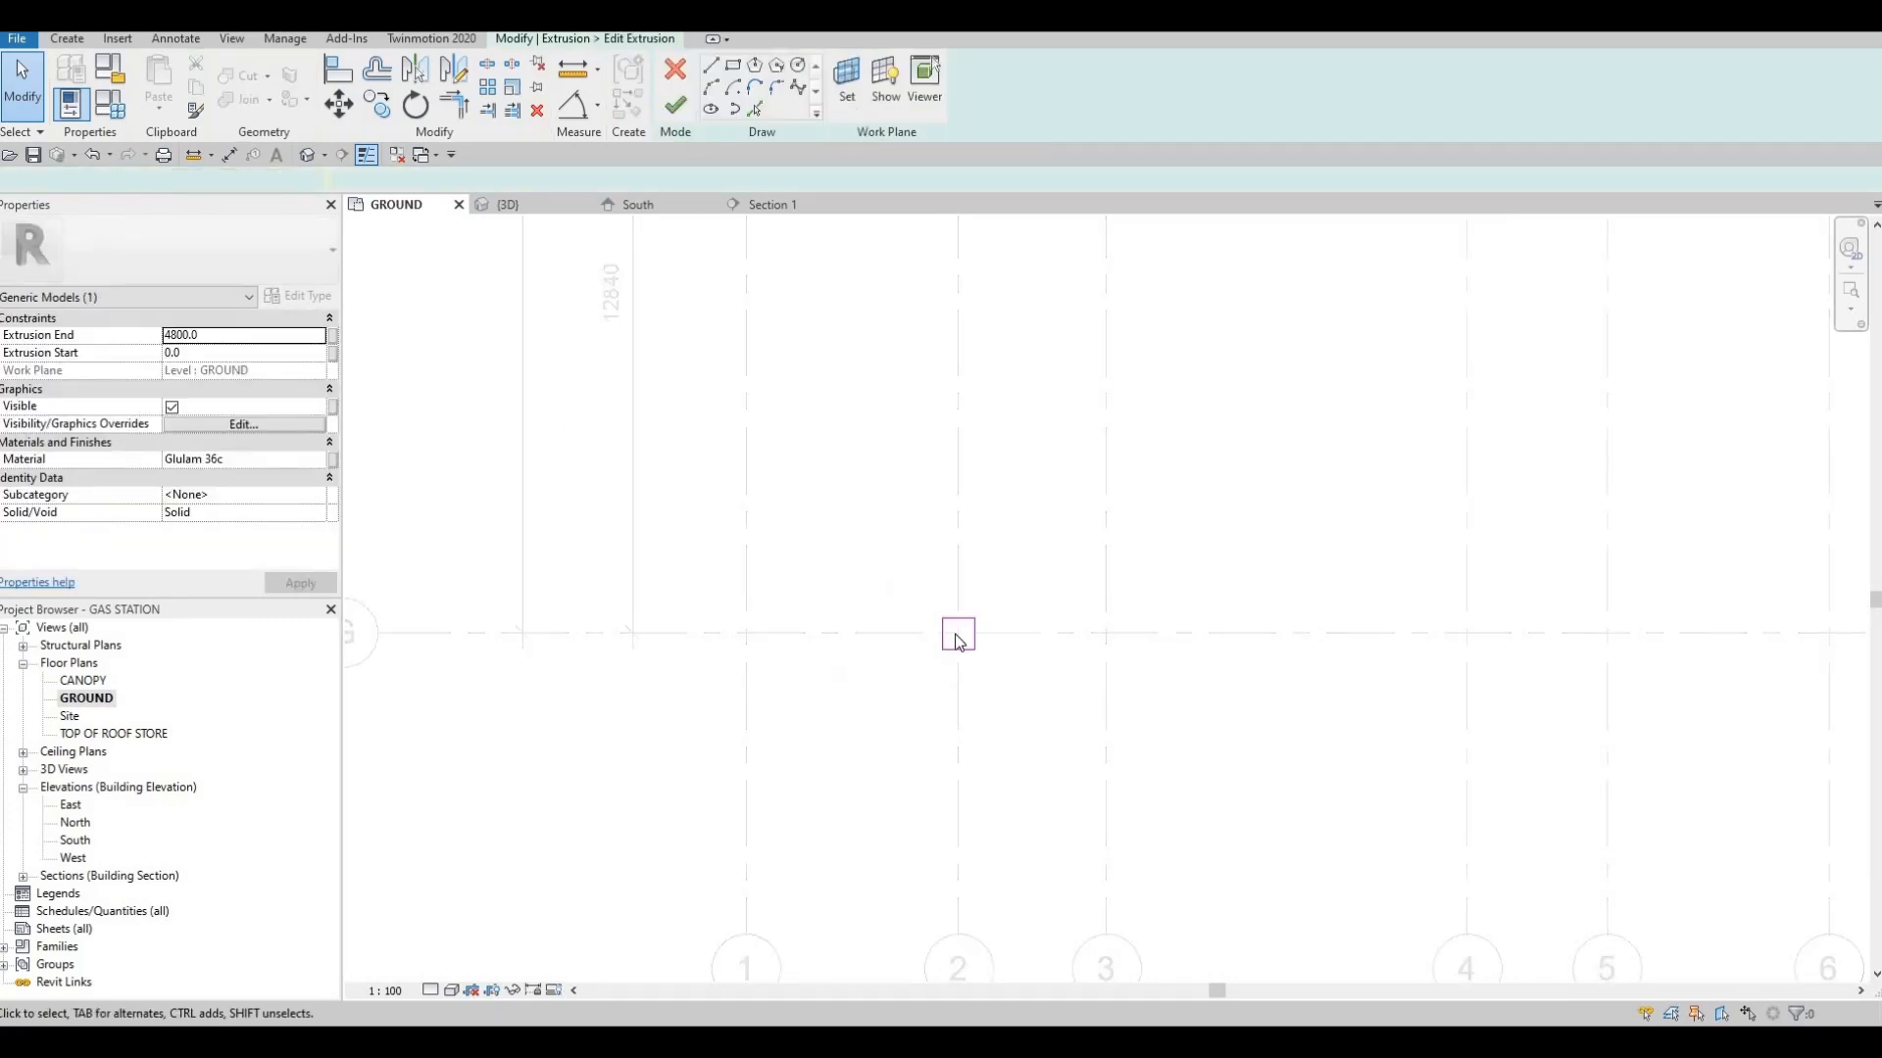
scroll(959, 640, "up", 2)
left_click(980, 675)
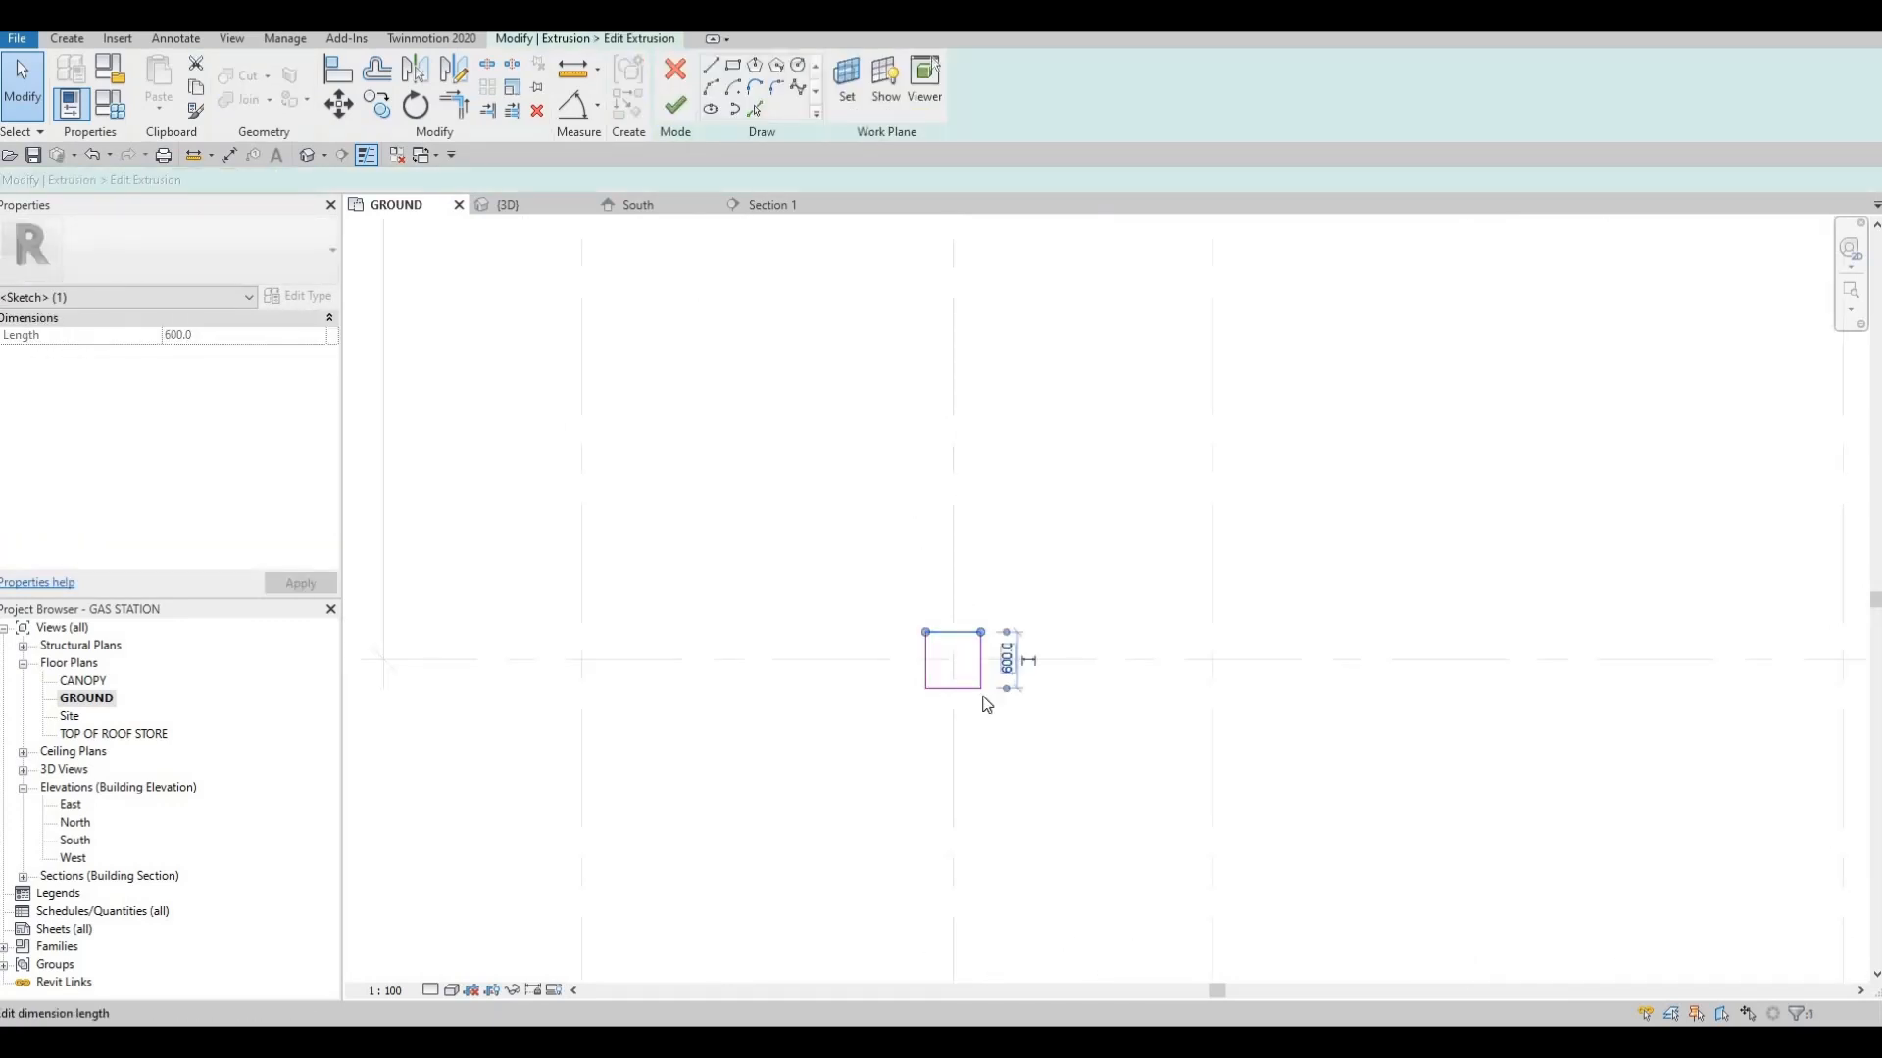
left_click(1007, 659)
type("400")
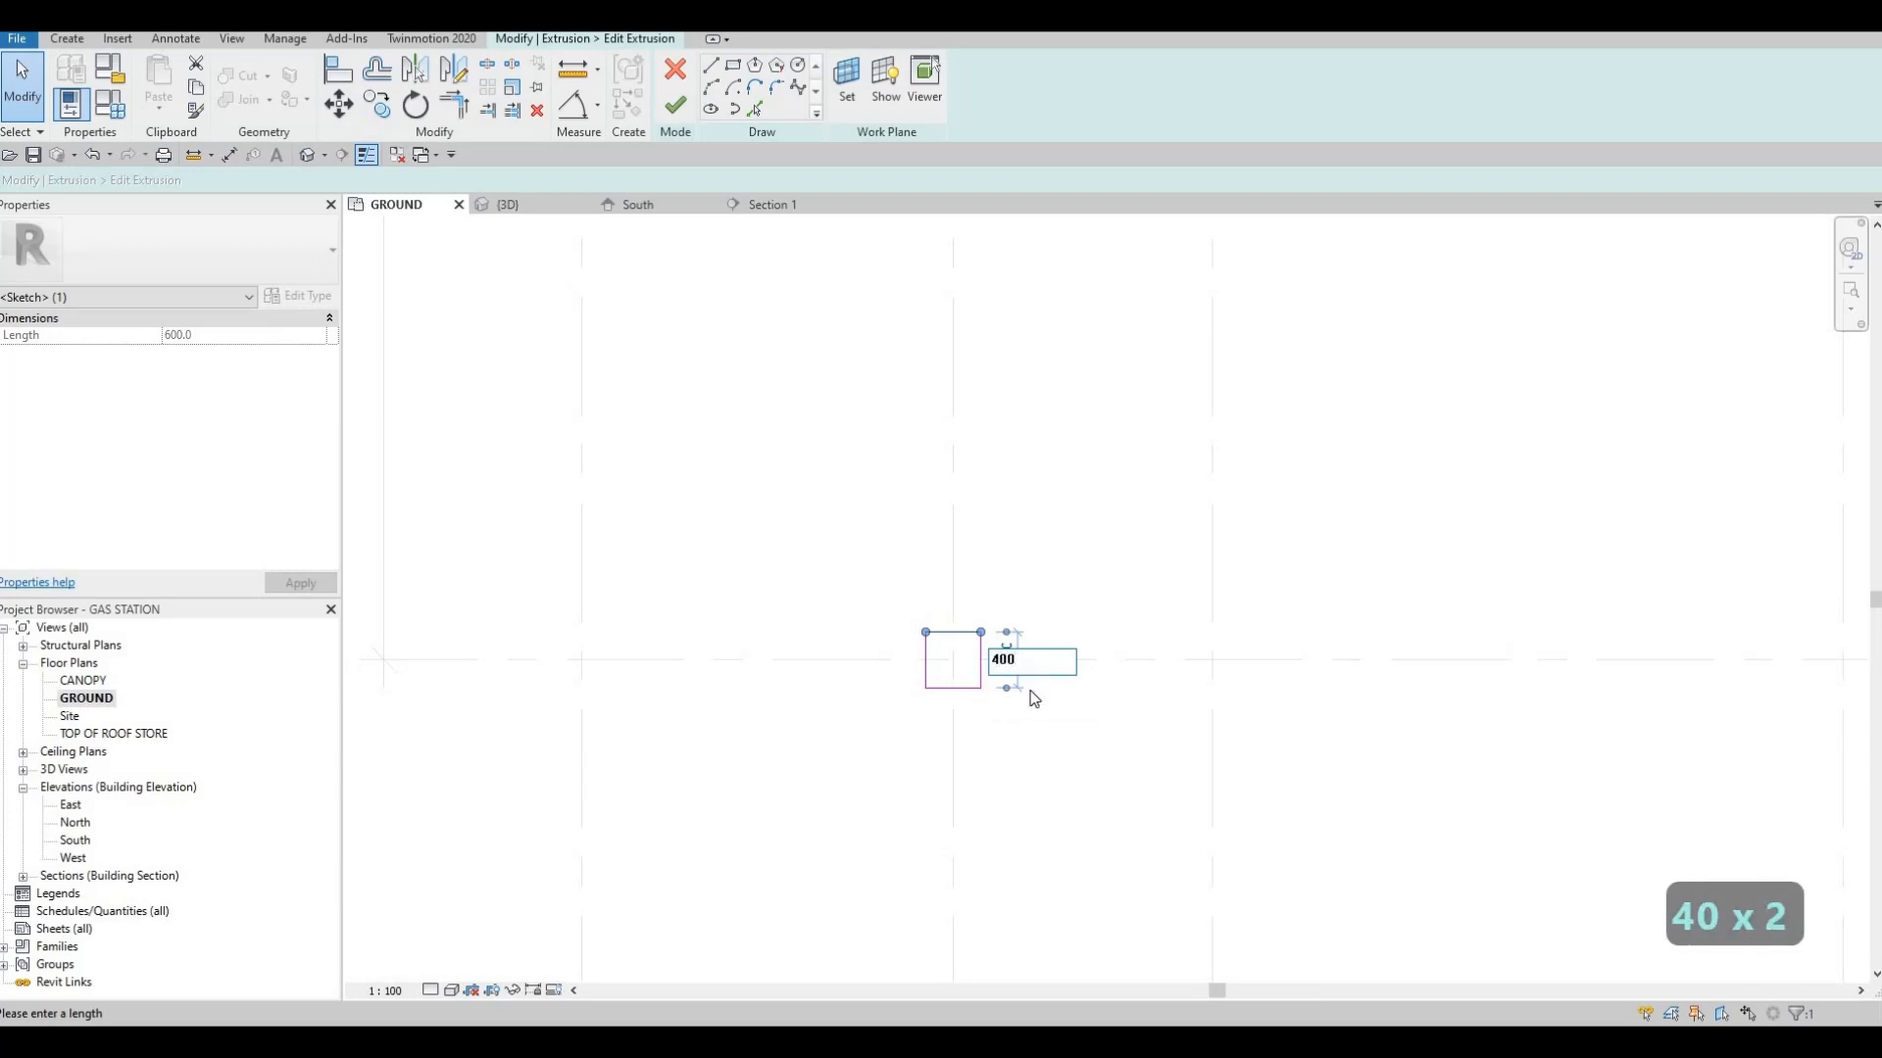
key("Return")
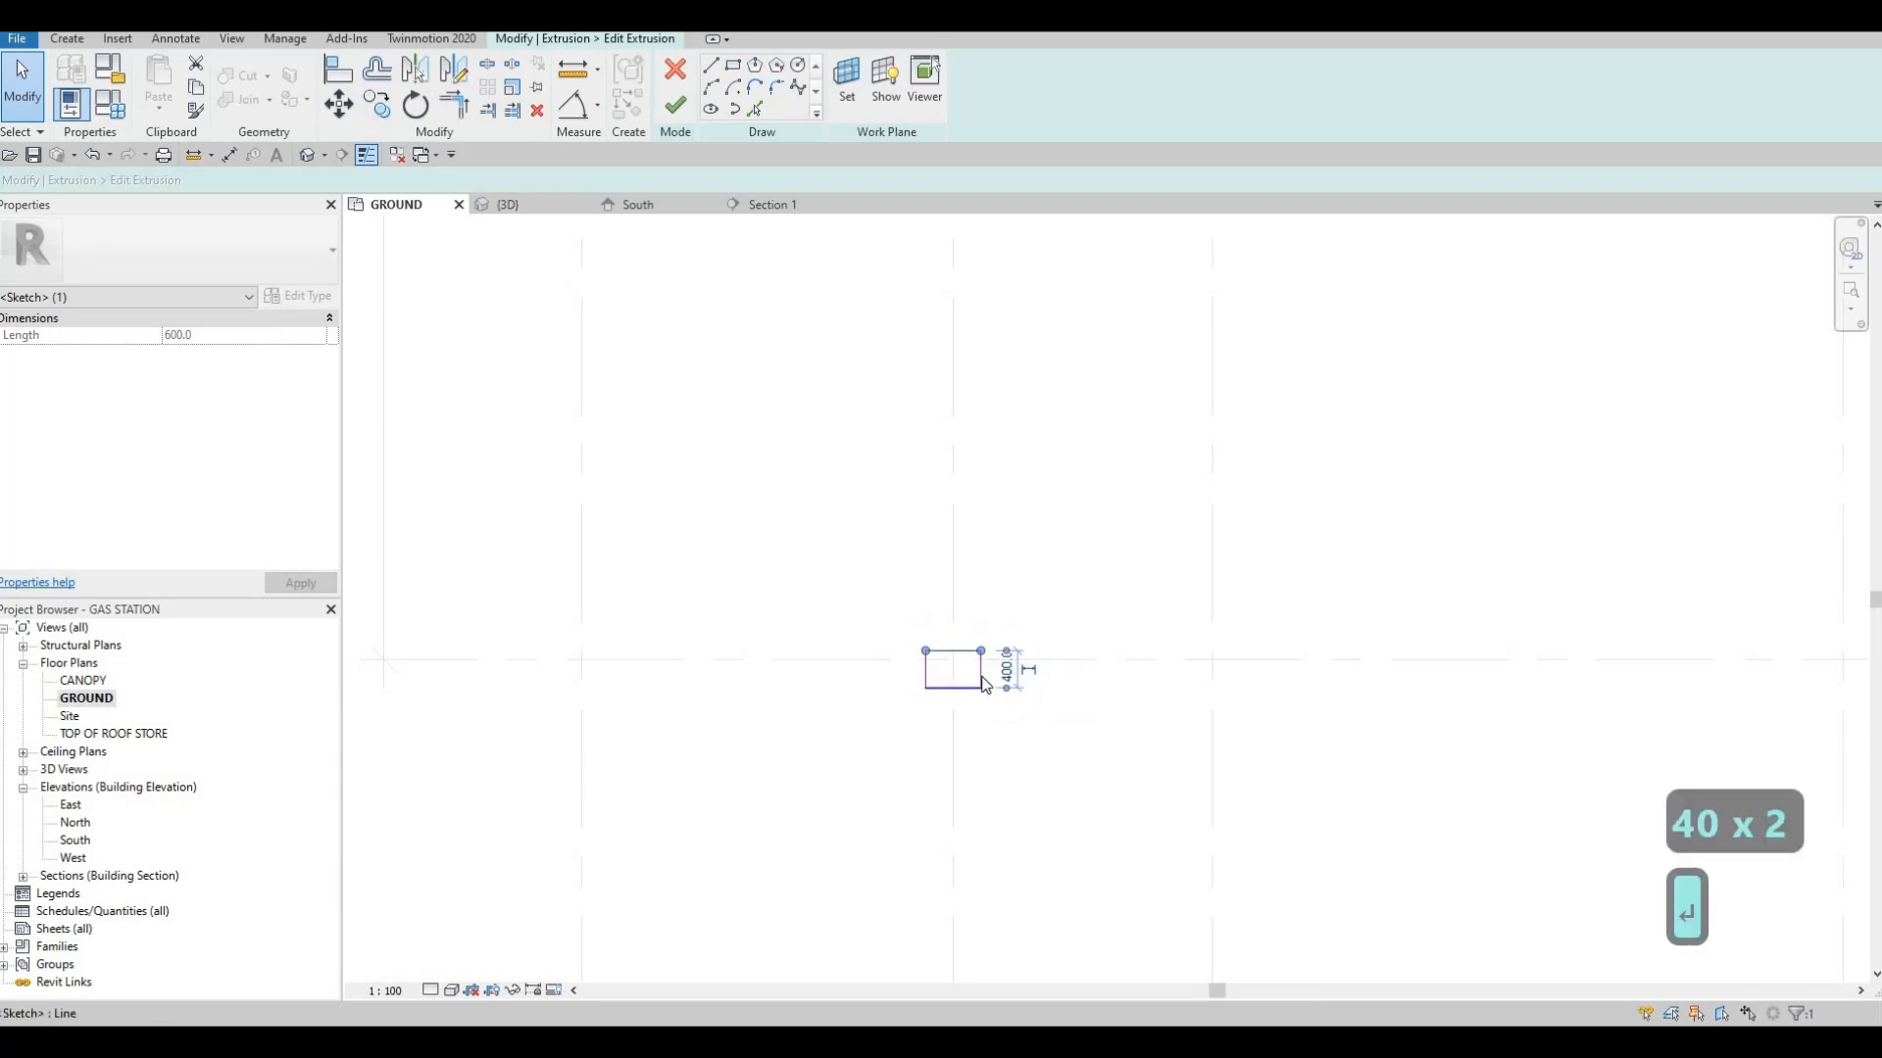
Set the column profile's horizontal dimension to 400 and deselect the line
left_click(965, 651)
left_click(951, 601)
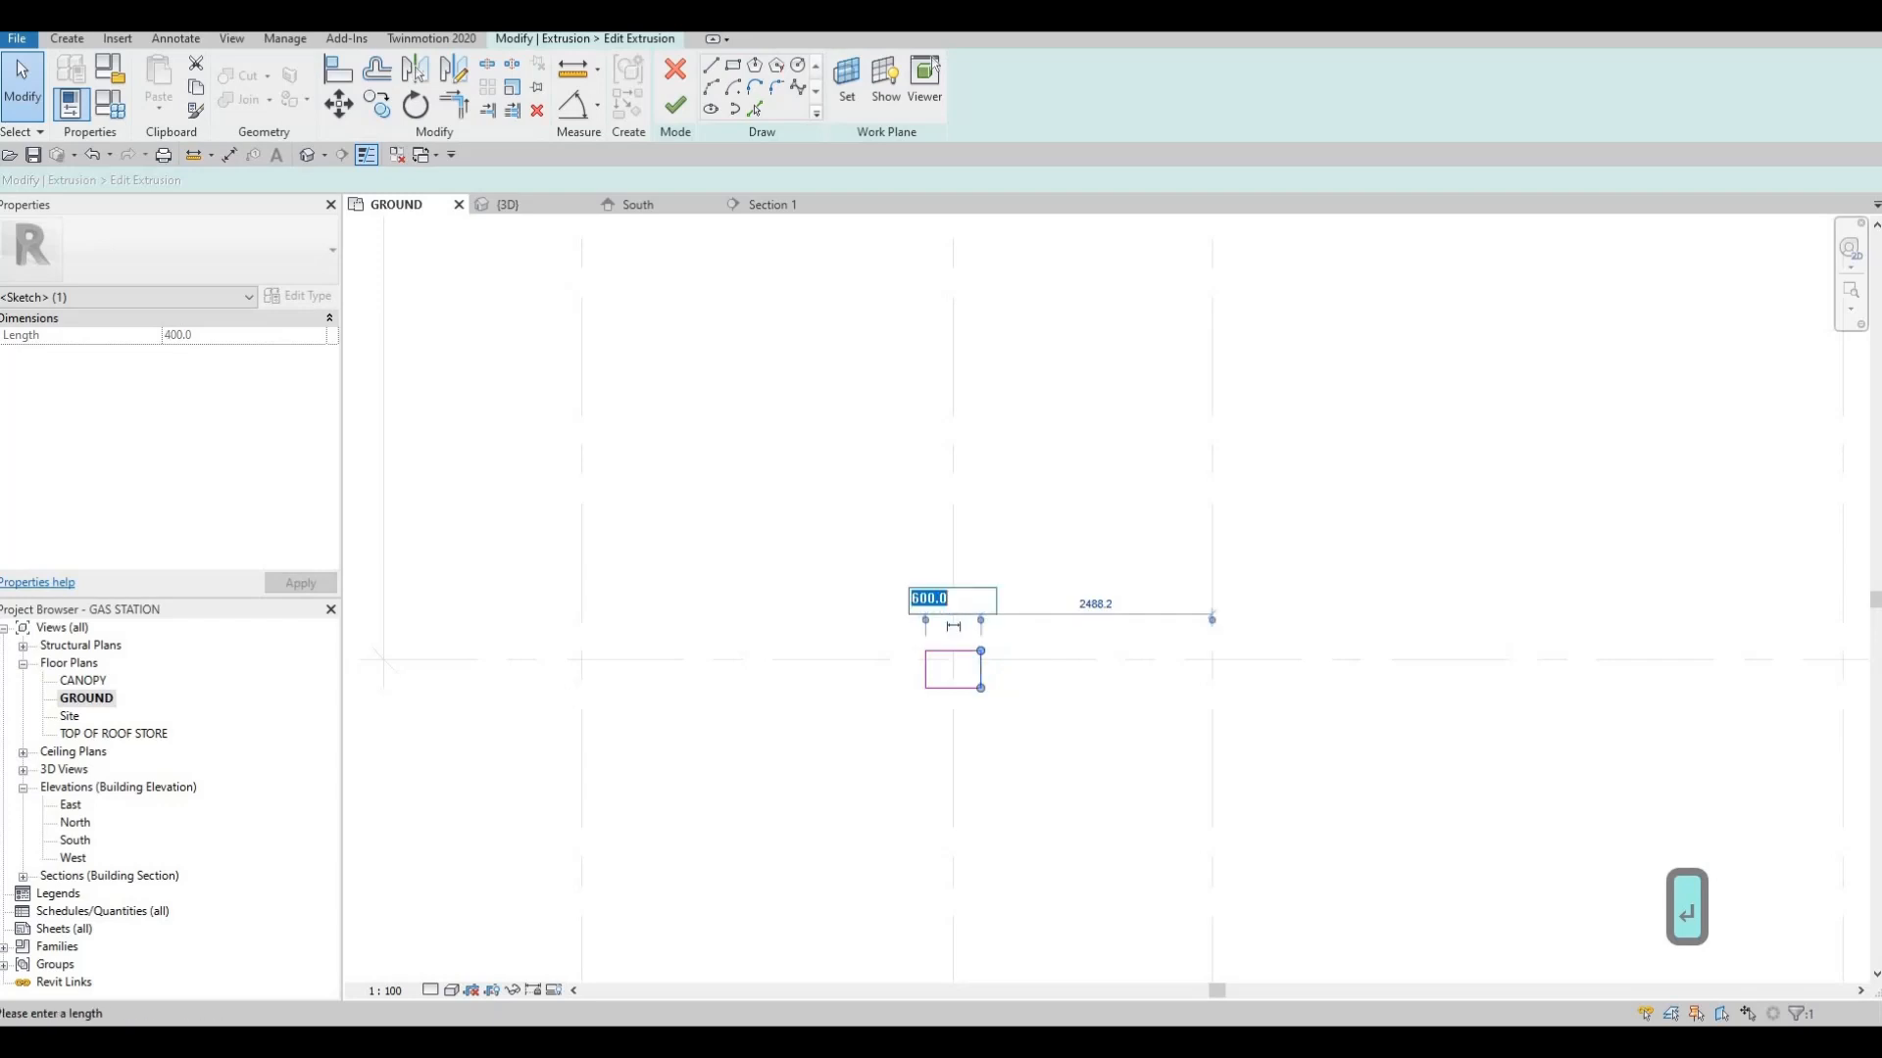
type("4800")
key("Return")
key("Escape")
key("Escape")
key("Escape")
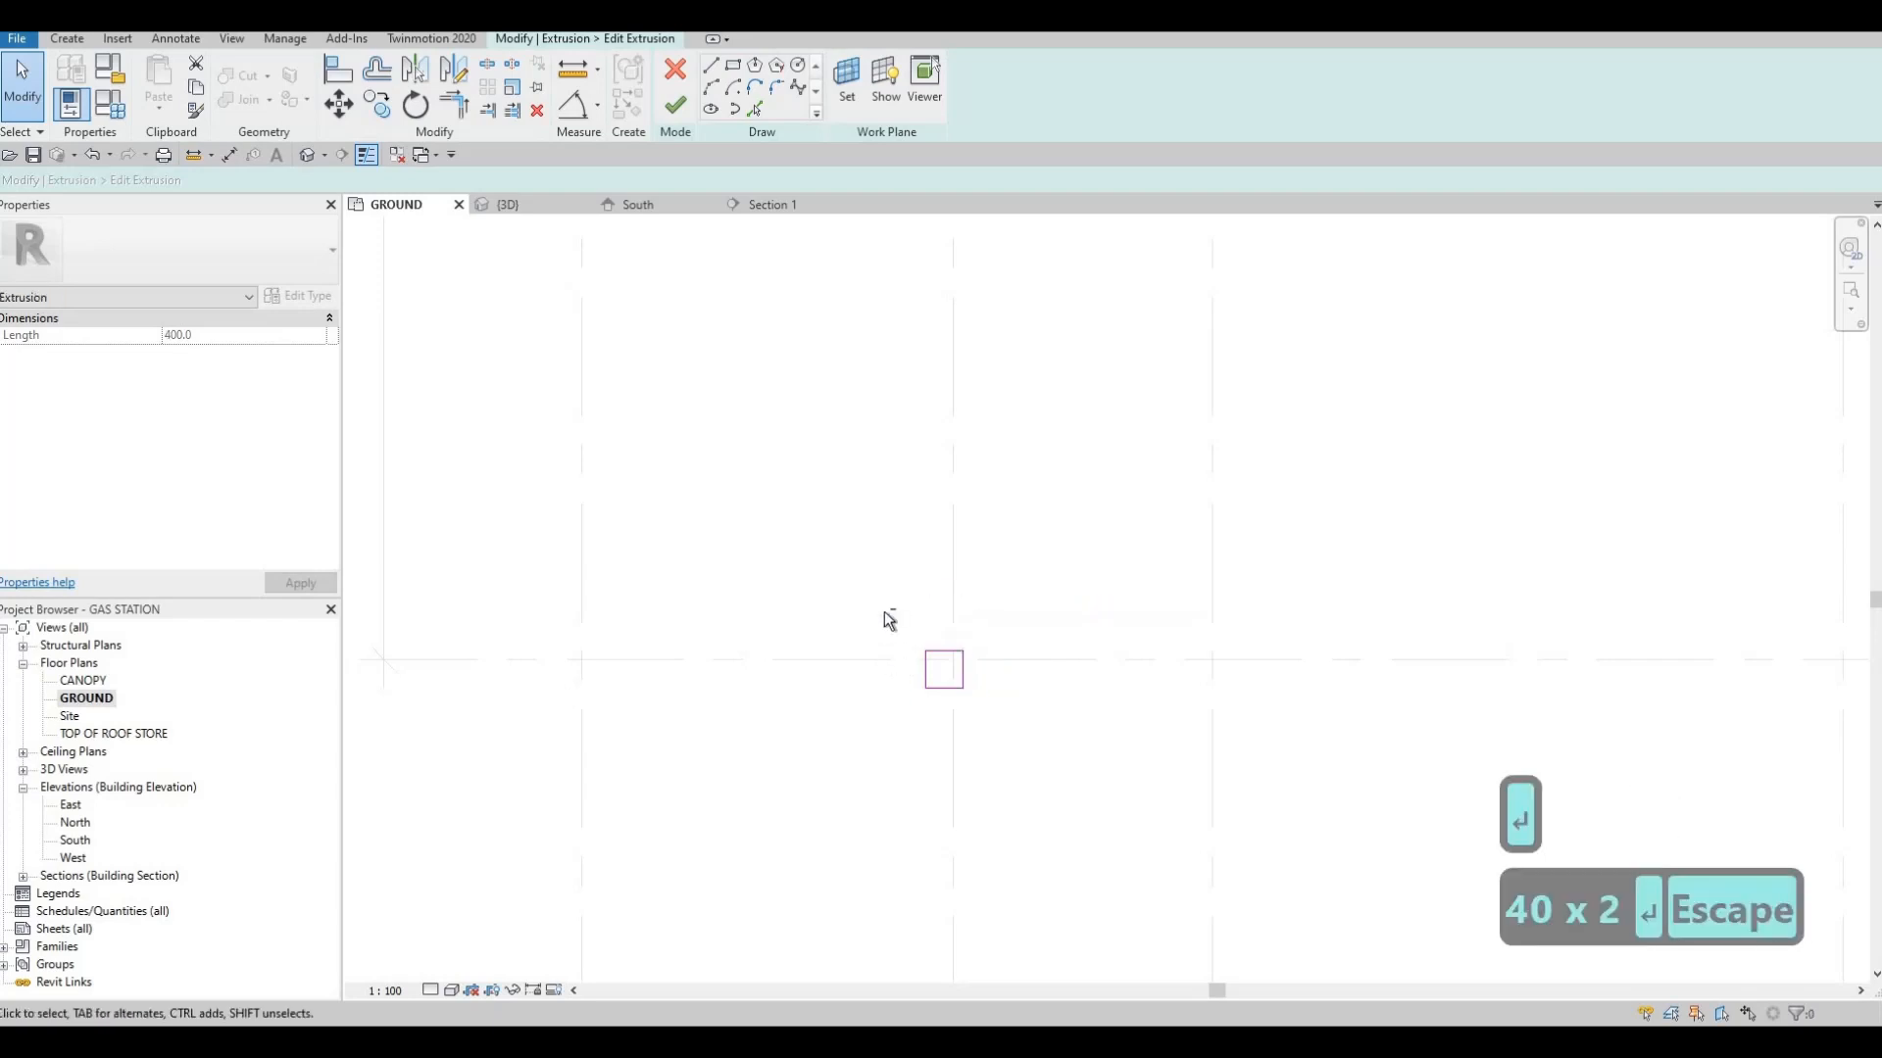
Move the whole 400 square profile so its centre sits on the intersection of grids 2 and G
left_click_drag(882, 608, 1011, 718)
scroll(937, 676, "up", 5)
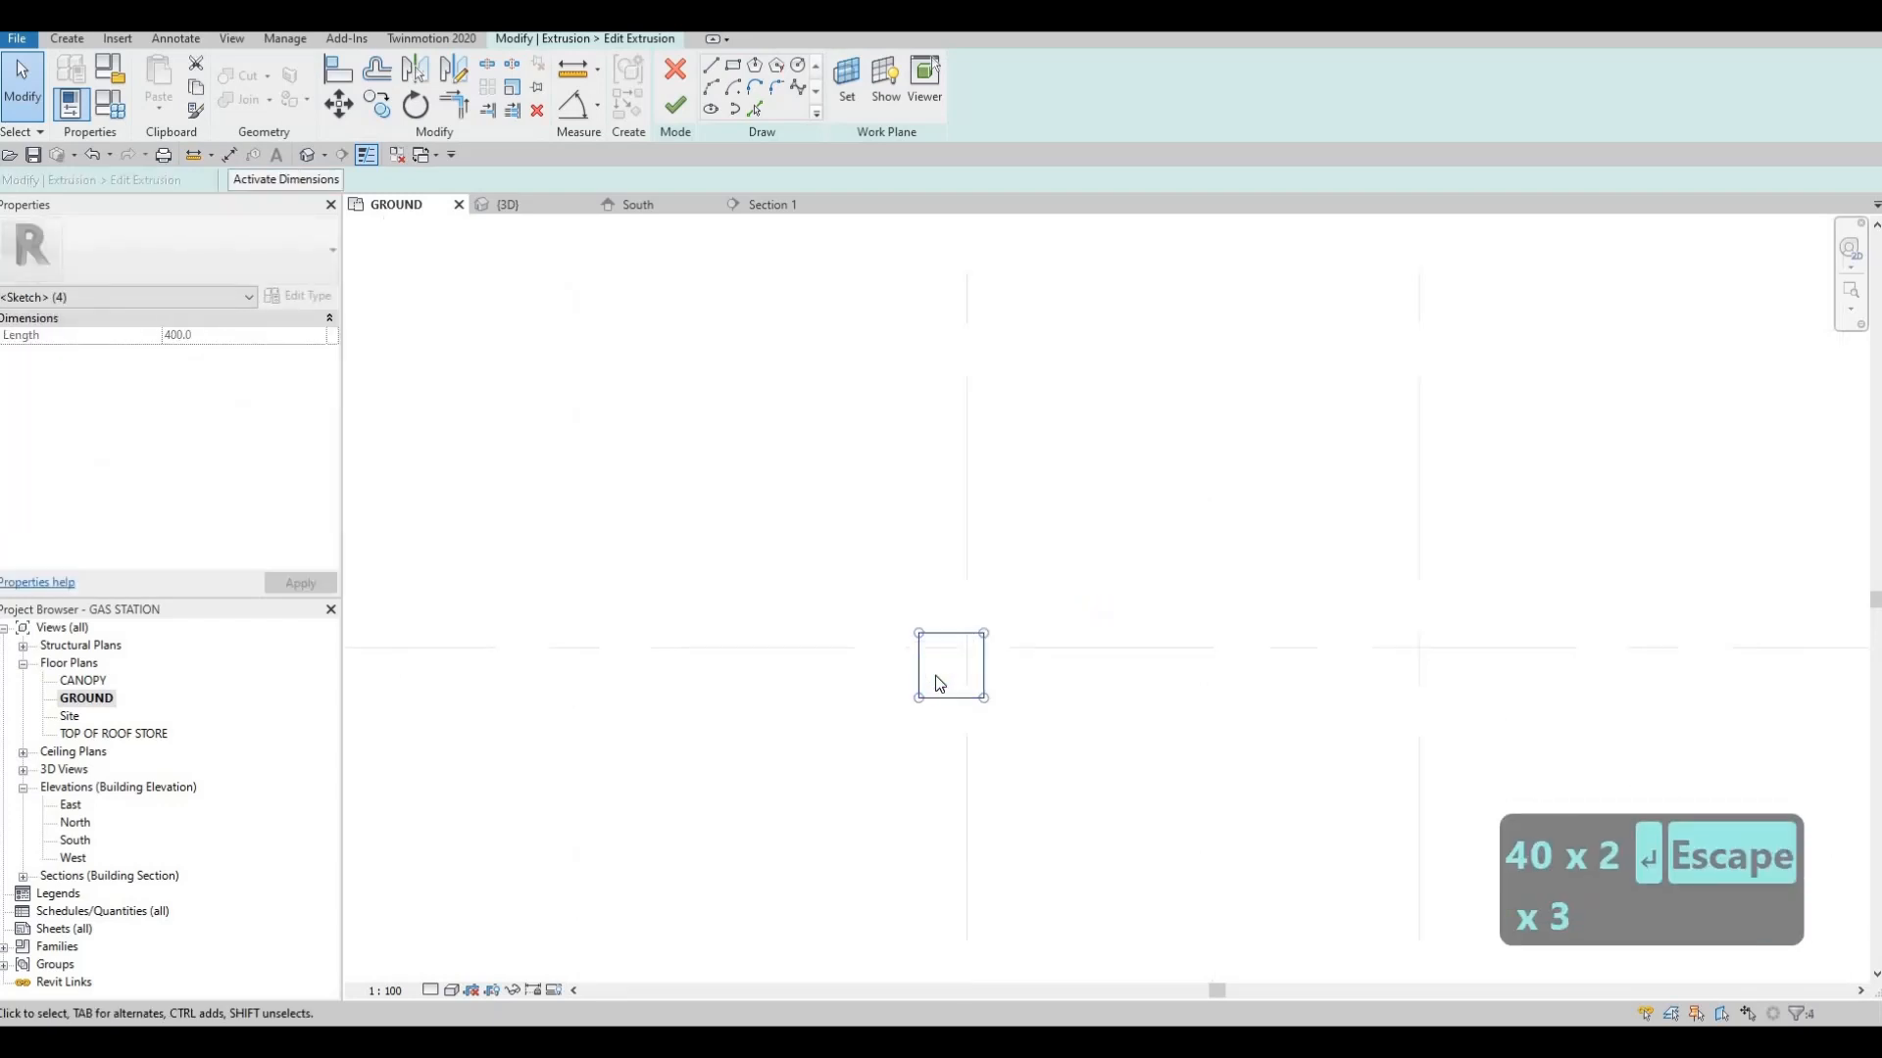
key("m")
key("v")
scroll(973, 650, "up", 3)
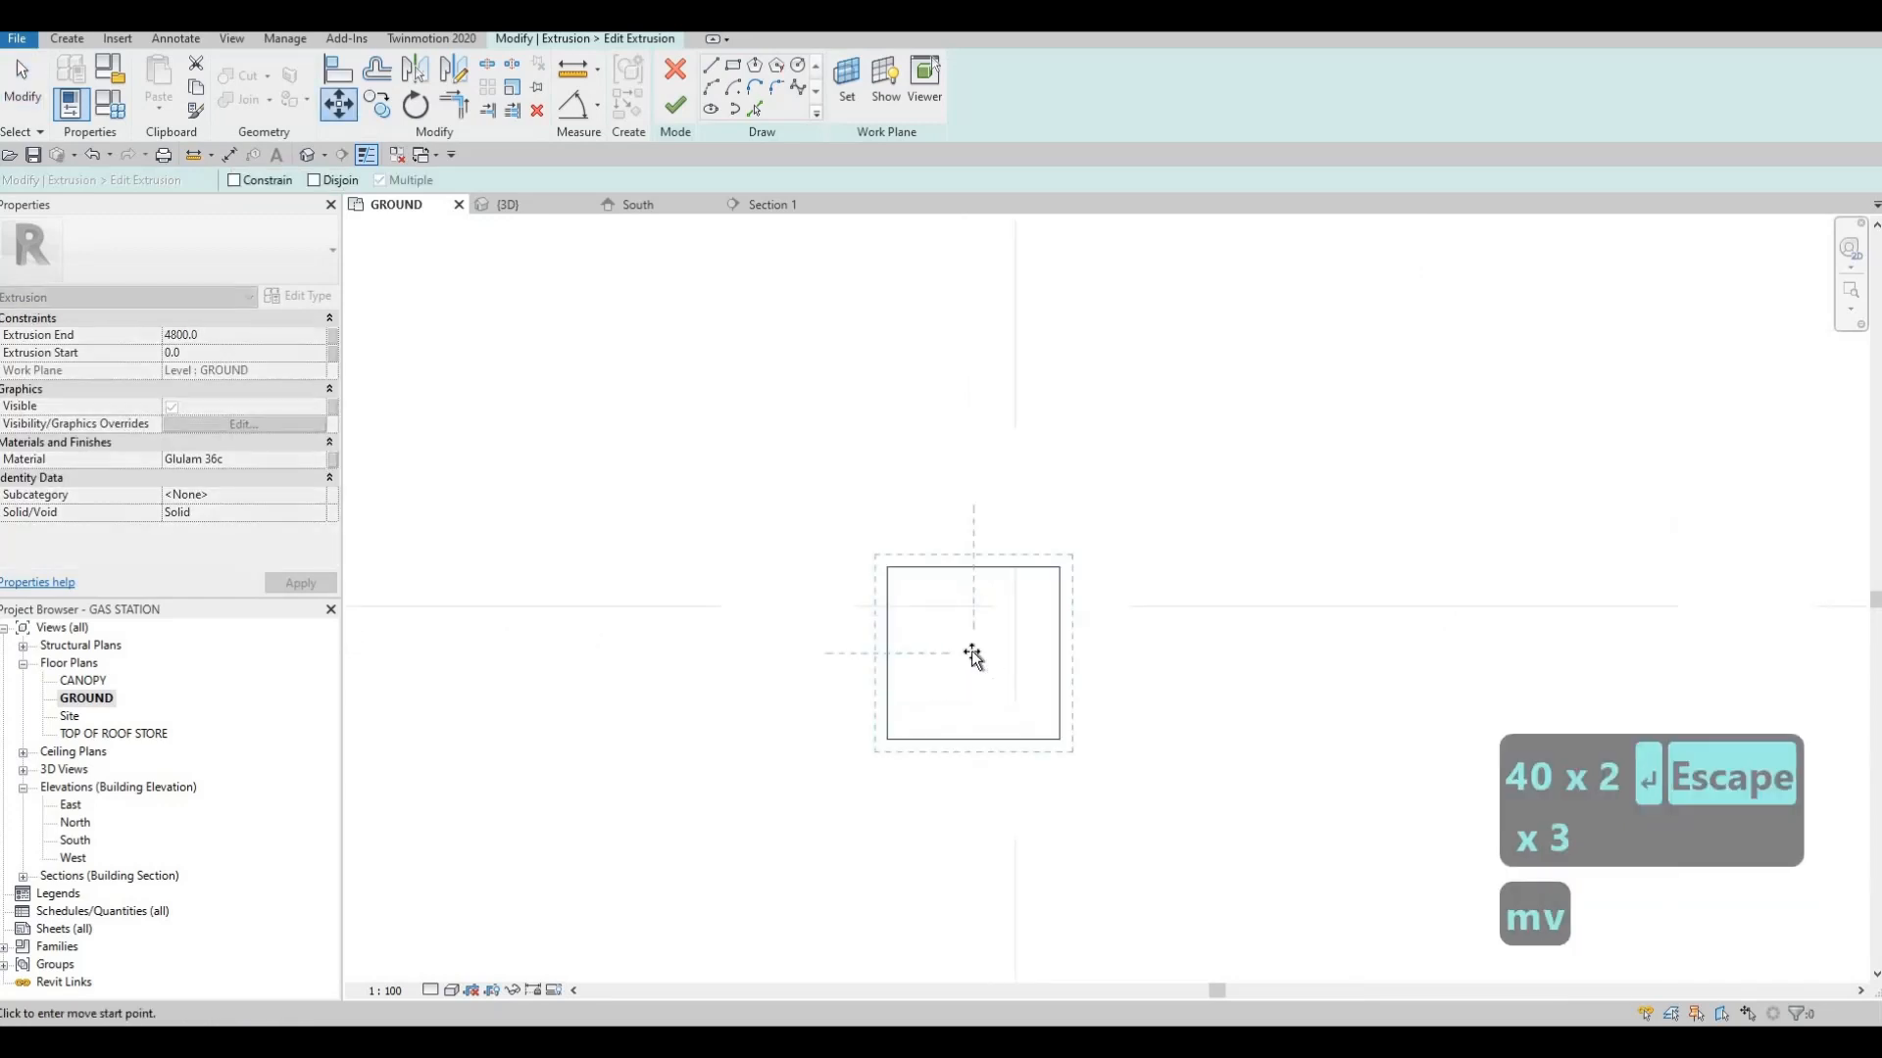
left_click(973, 653)
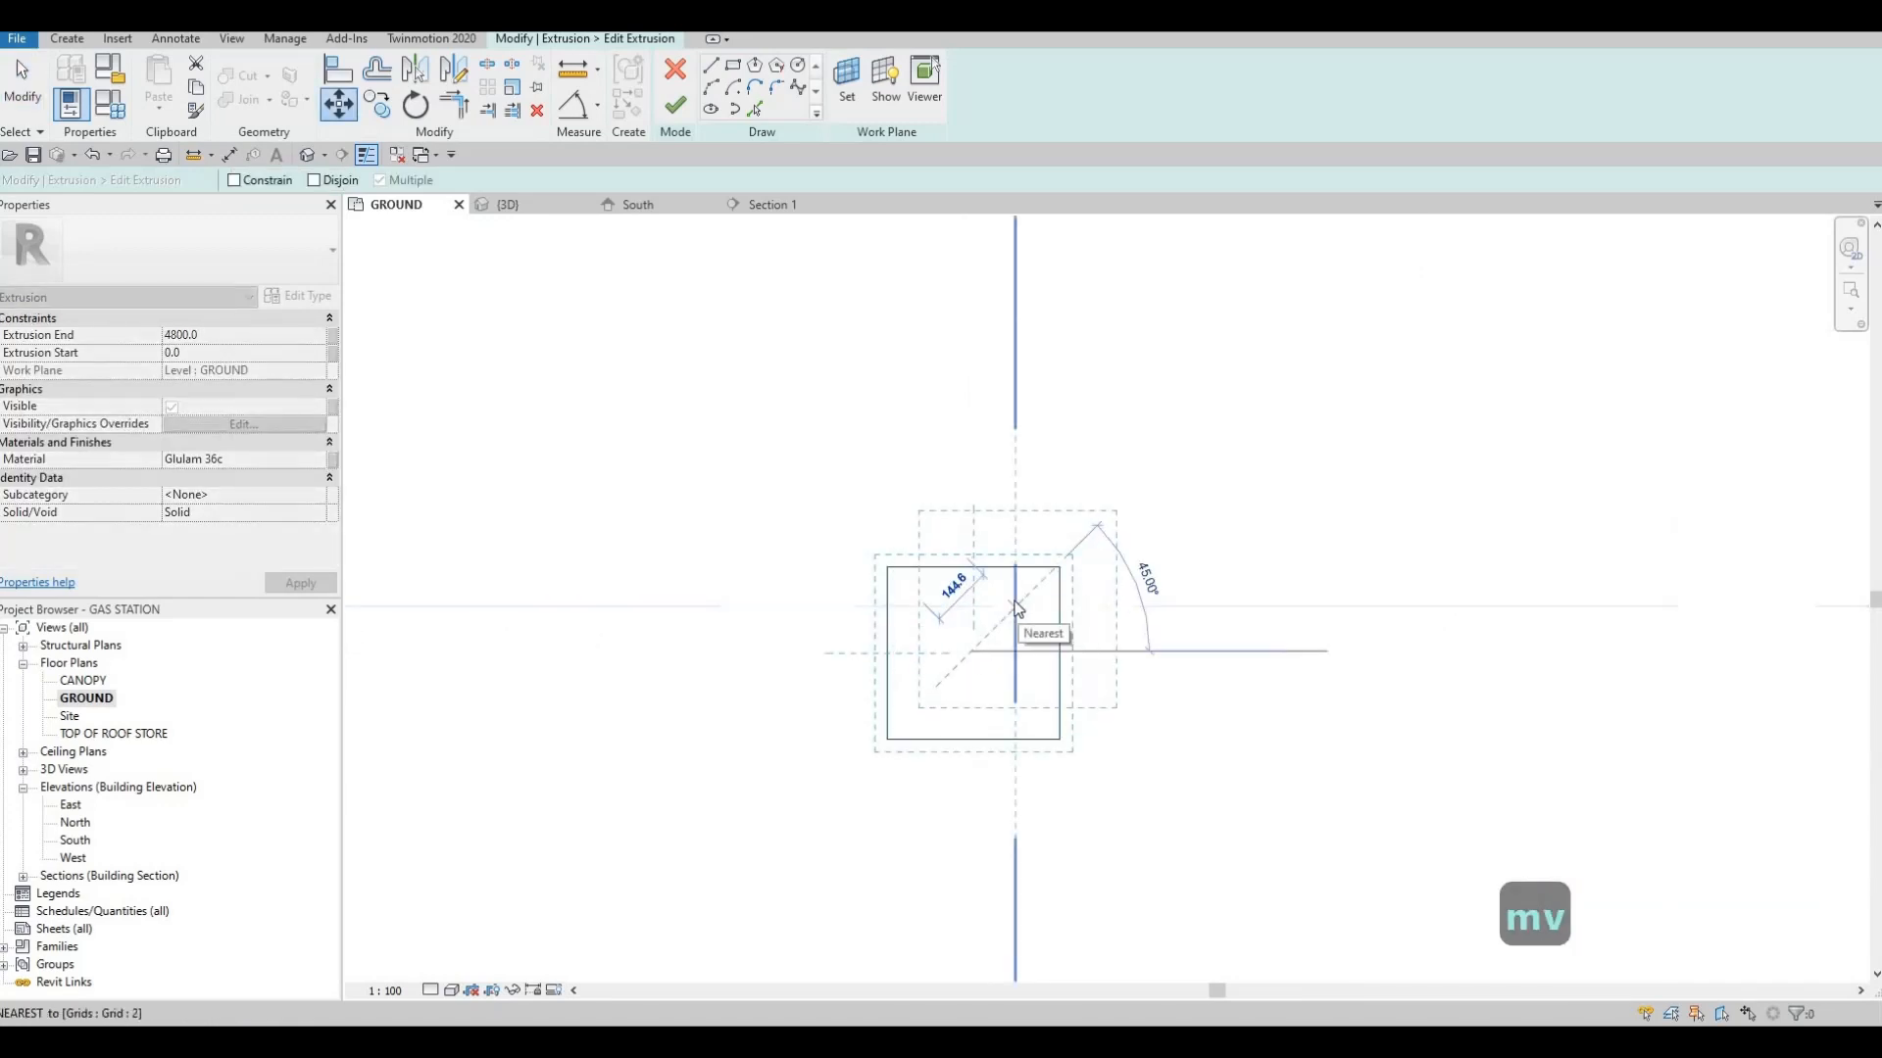
left_click(1017, 608)
scroll(957, 625, "down", 5)
key("Escape")
key("Escape")
key("Escape")
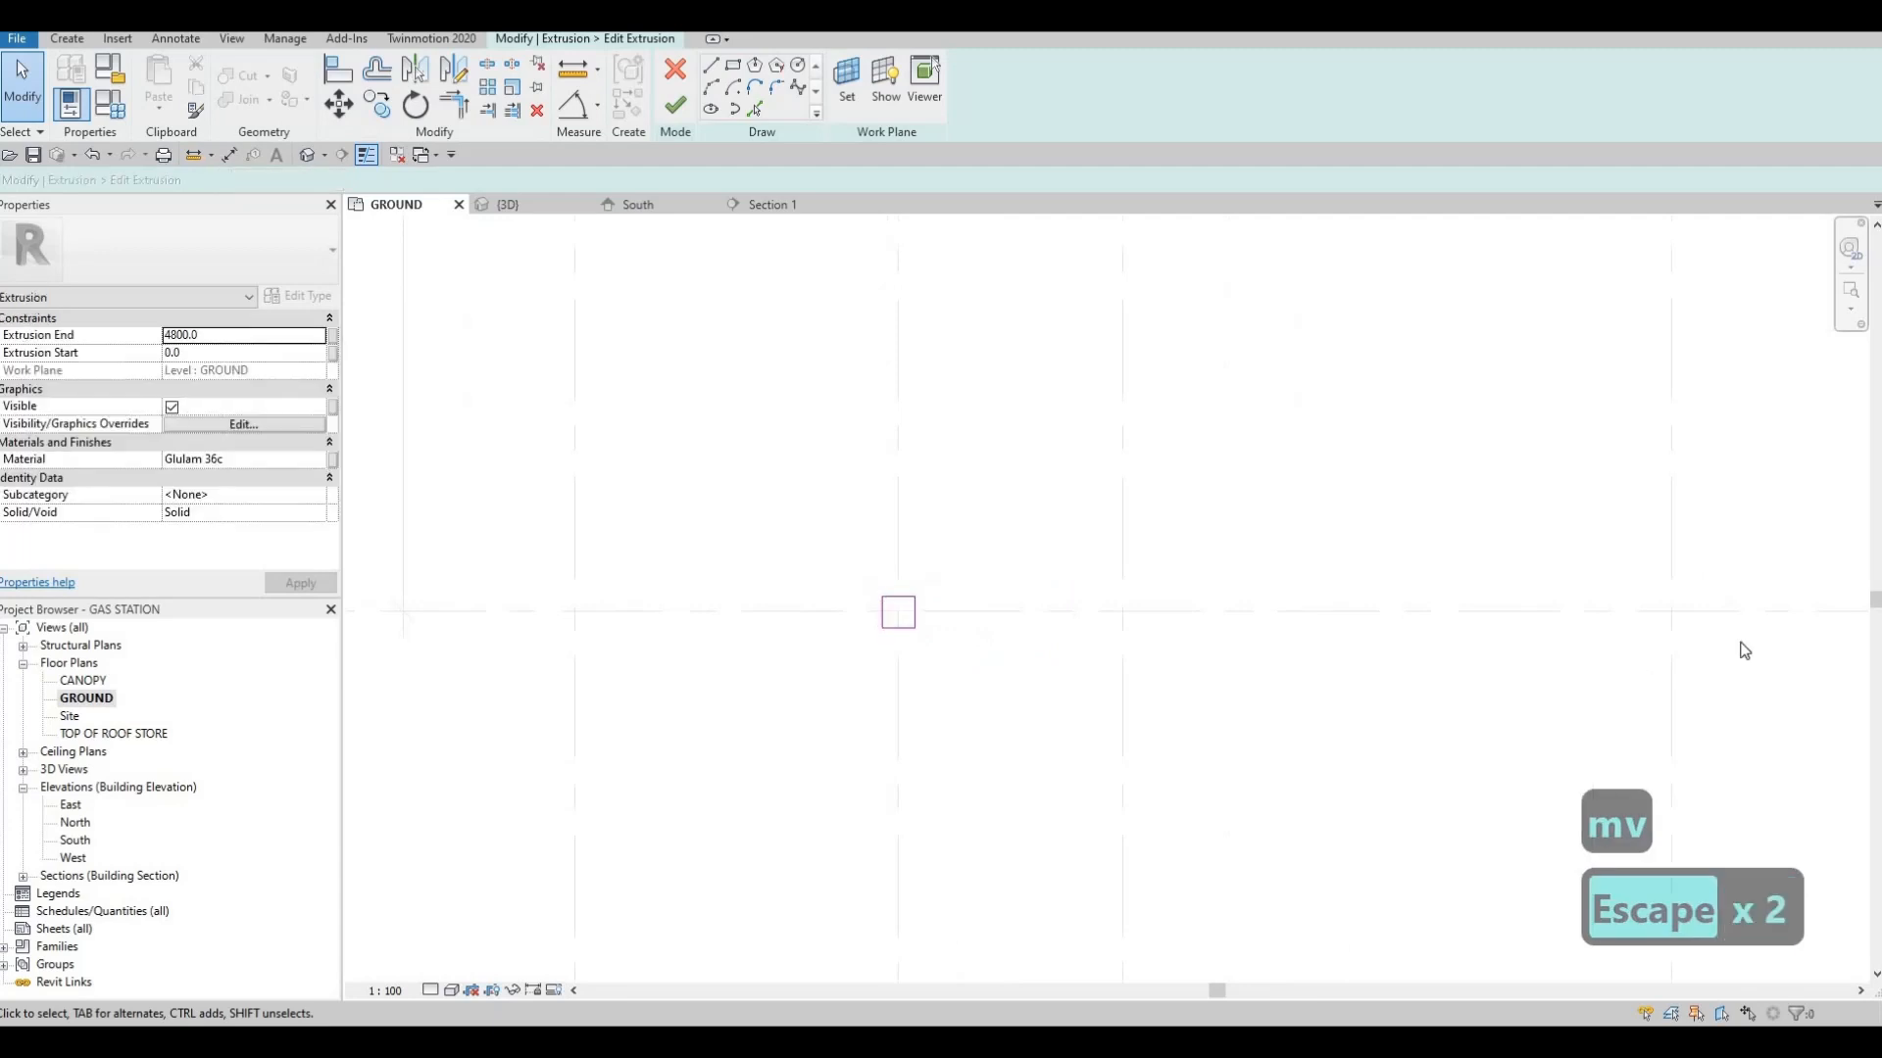
Copy the square column profile 4000 along grid G towards grid 4, and end the copy command
key("F1")
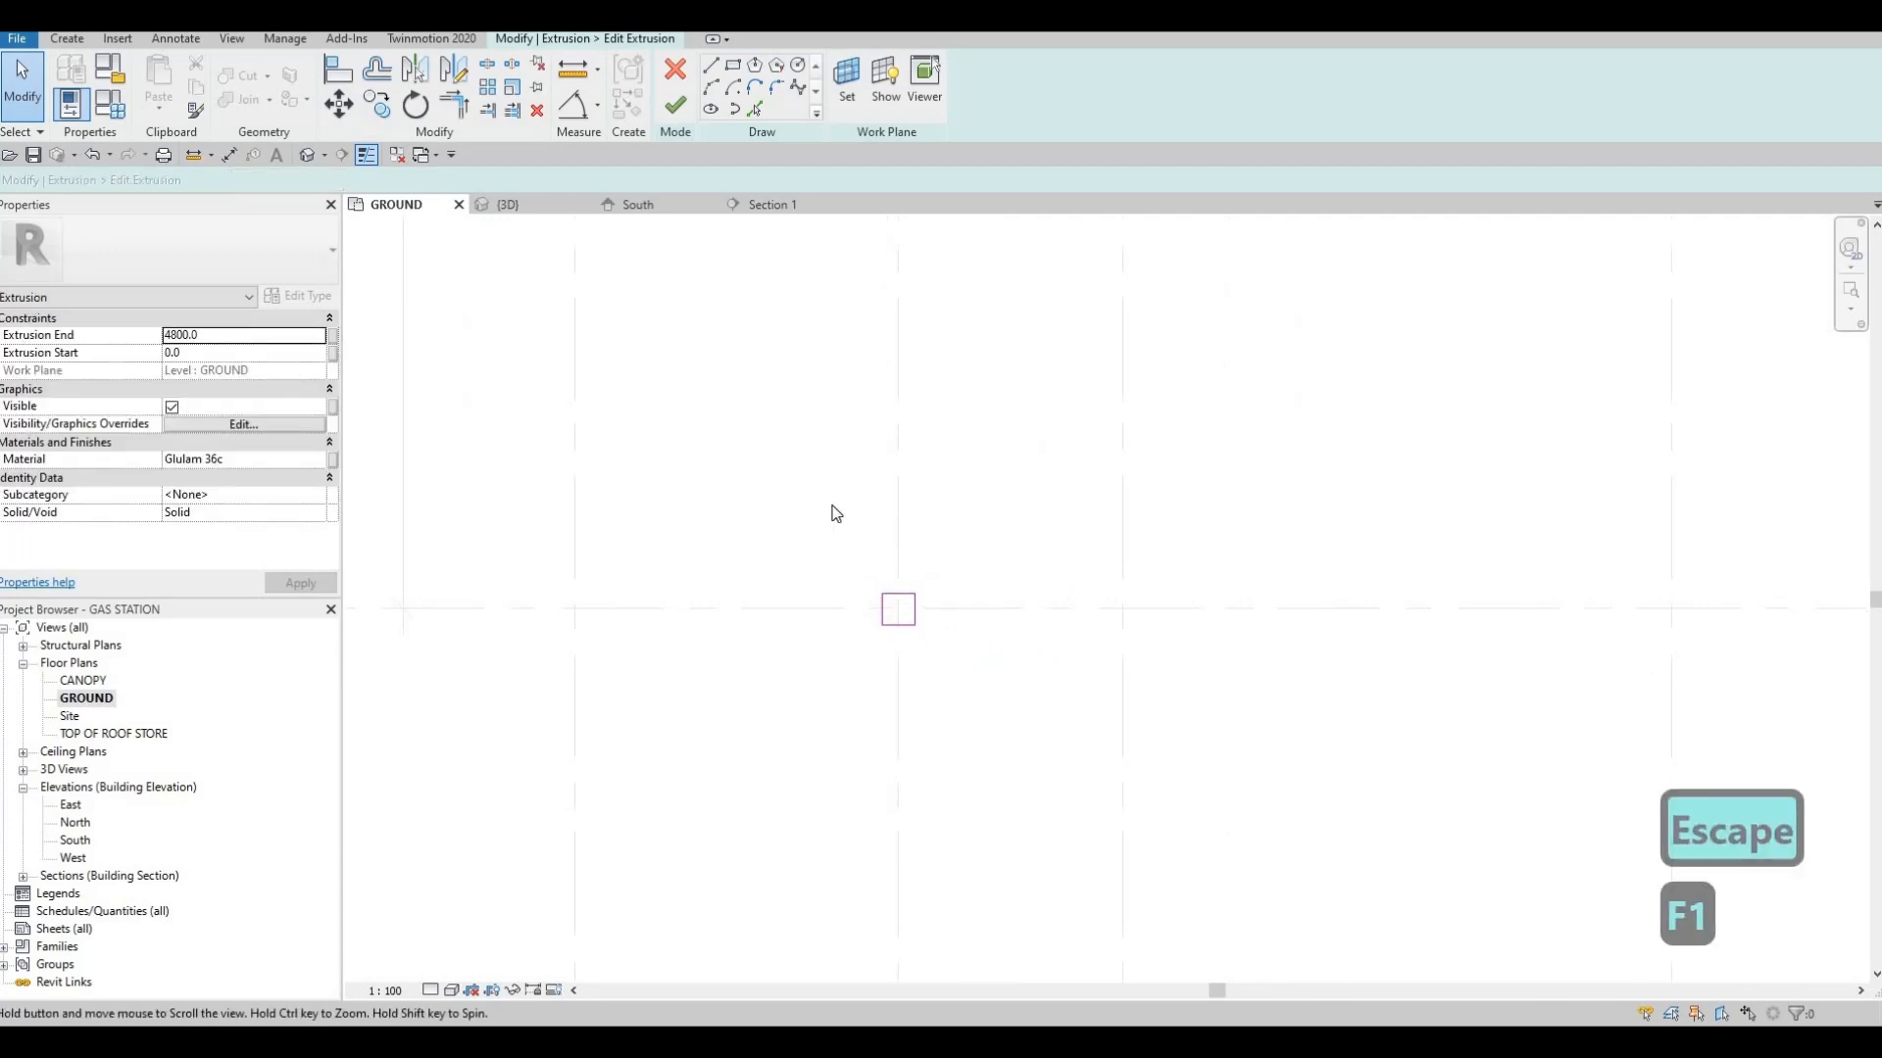
scroll(970, 622, "up", 2)
left_click_drag(821, 502, 1021, 645)
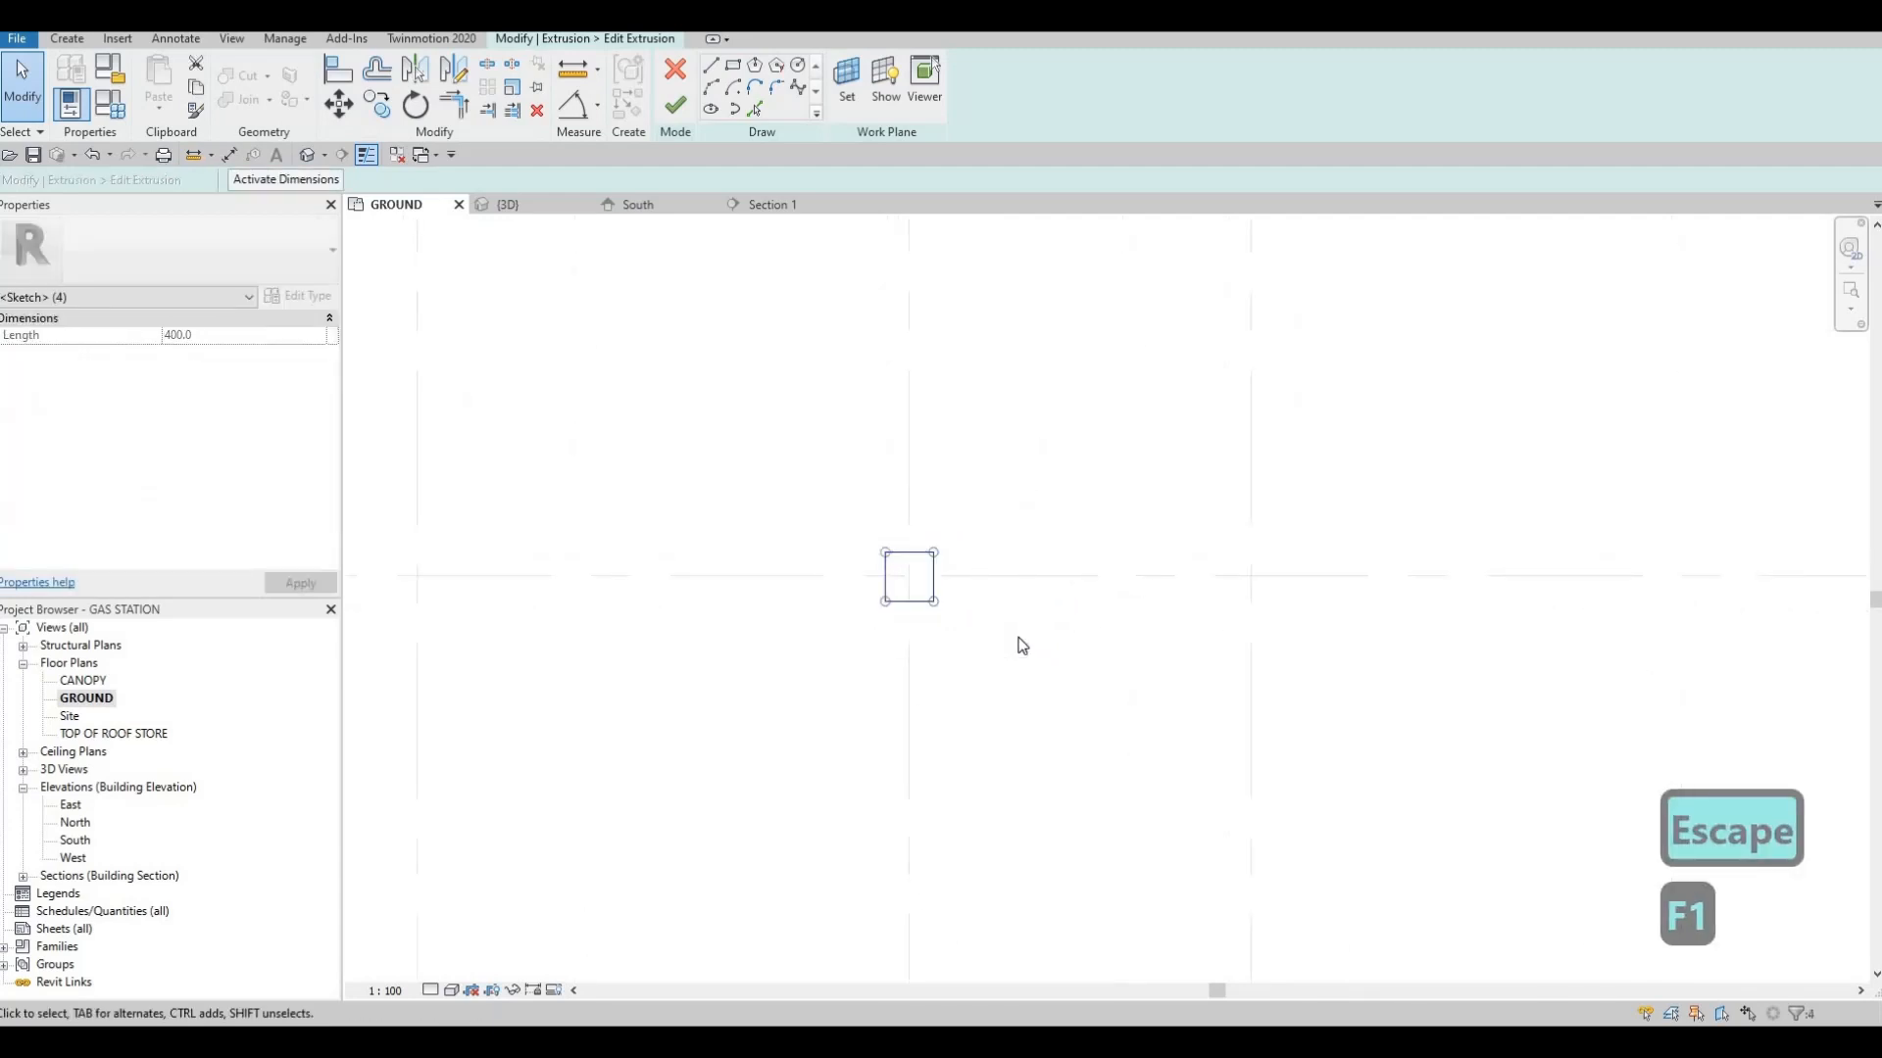
key("c")
key("o")
left_click(909, 576)
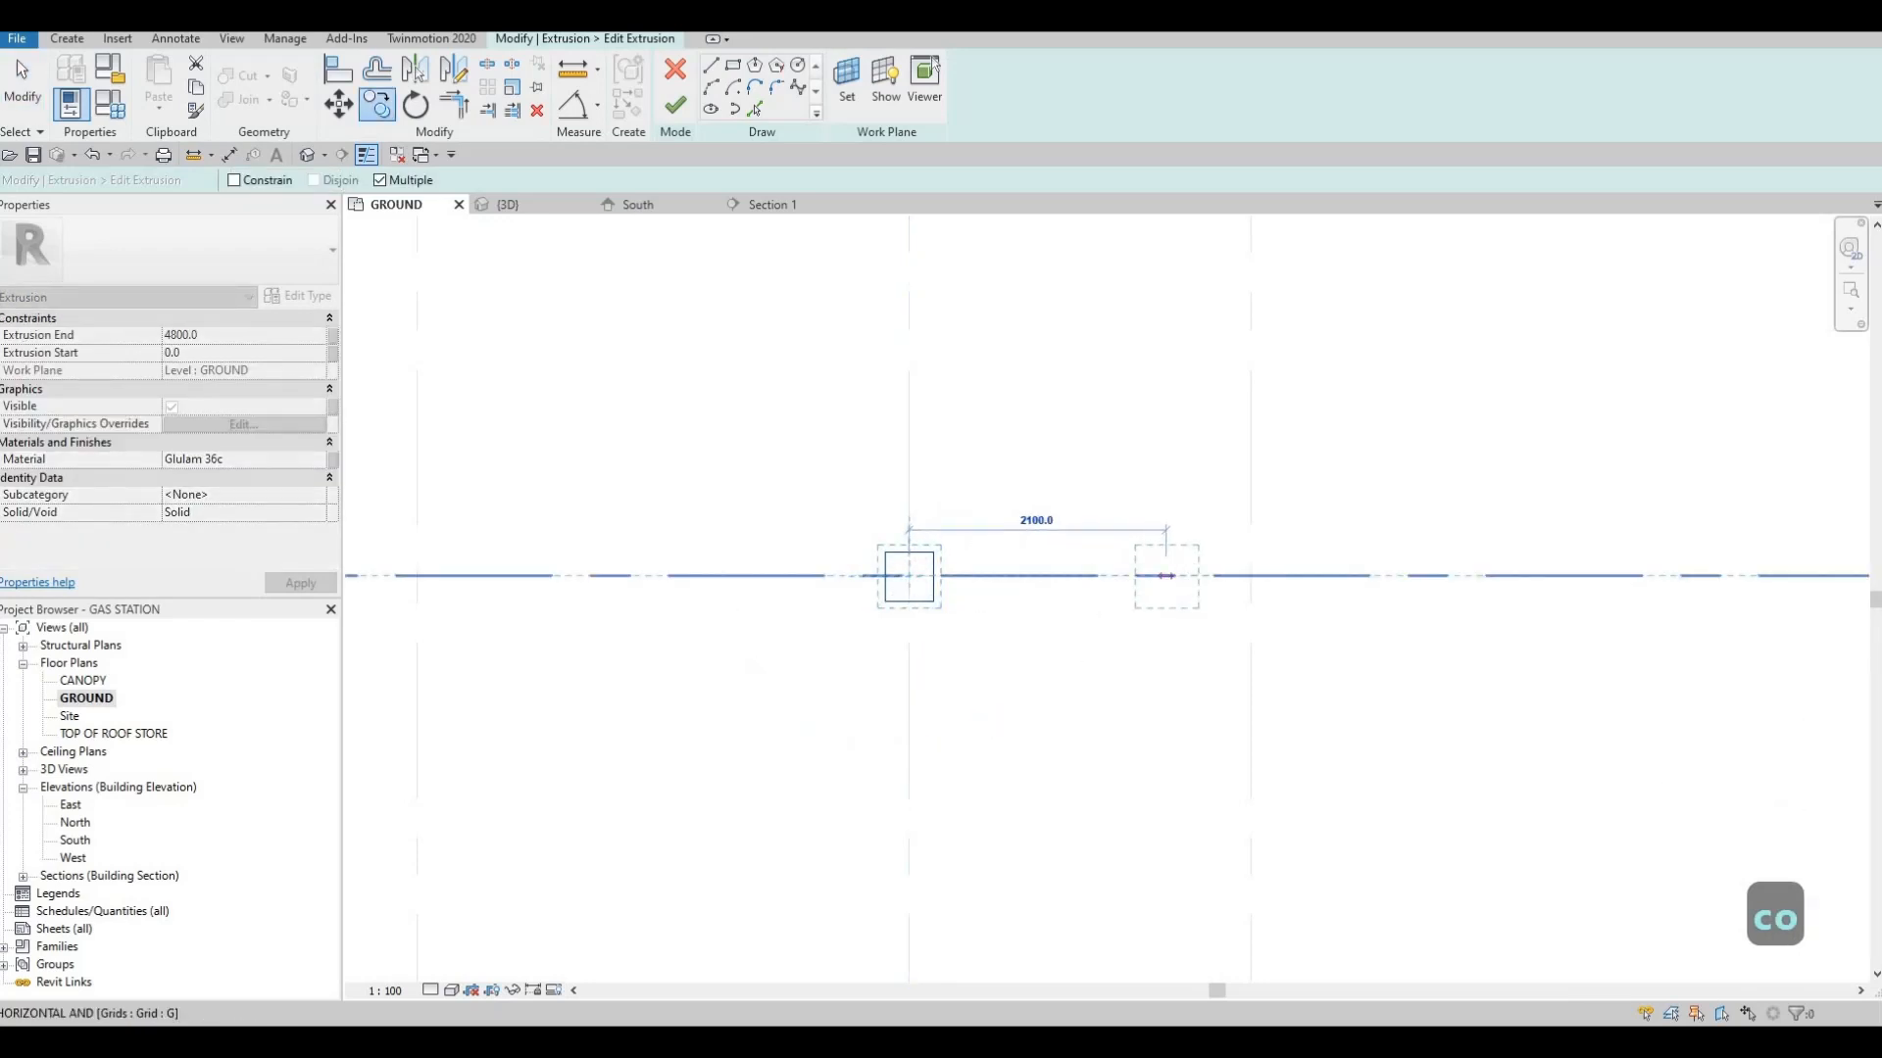
type("4000")
key("Return")
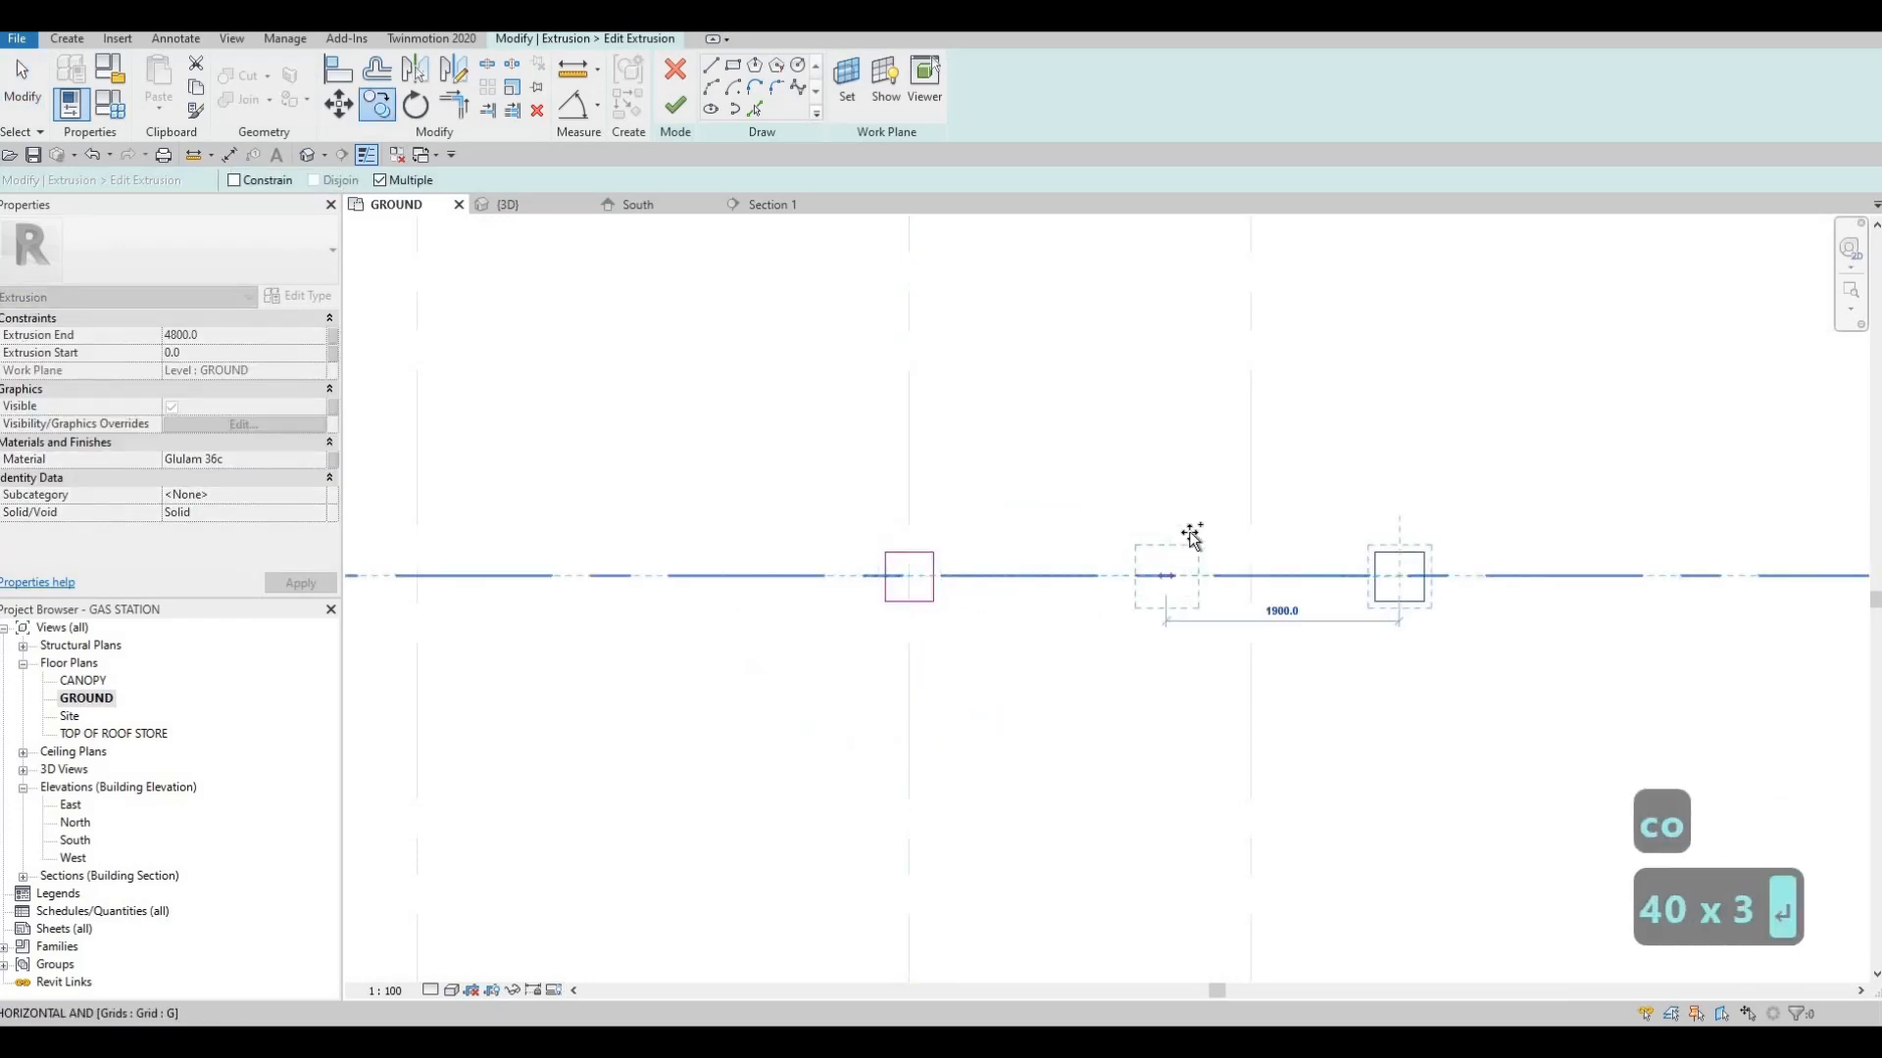
scroll(1119, 593, "down", 5)
scroll(1076, 638, "down", 3)
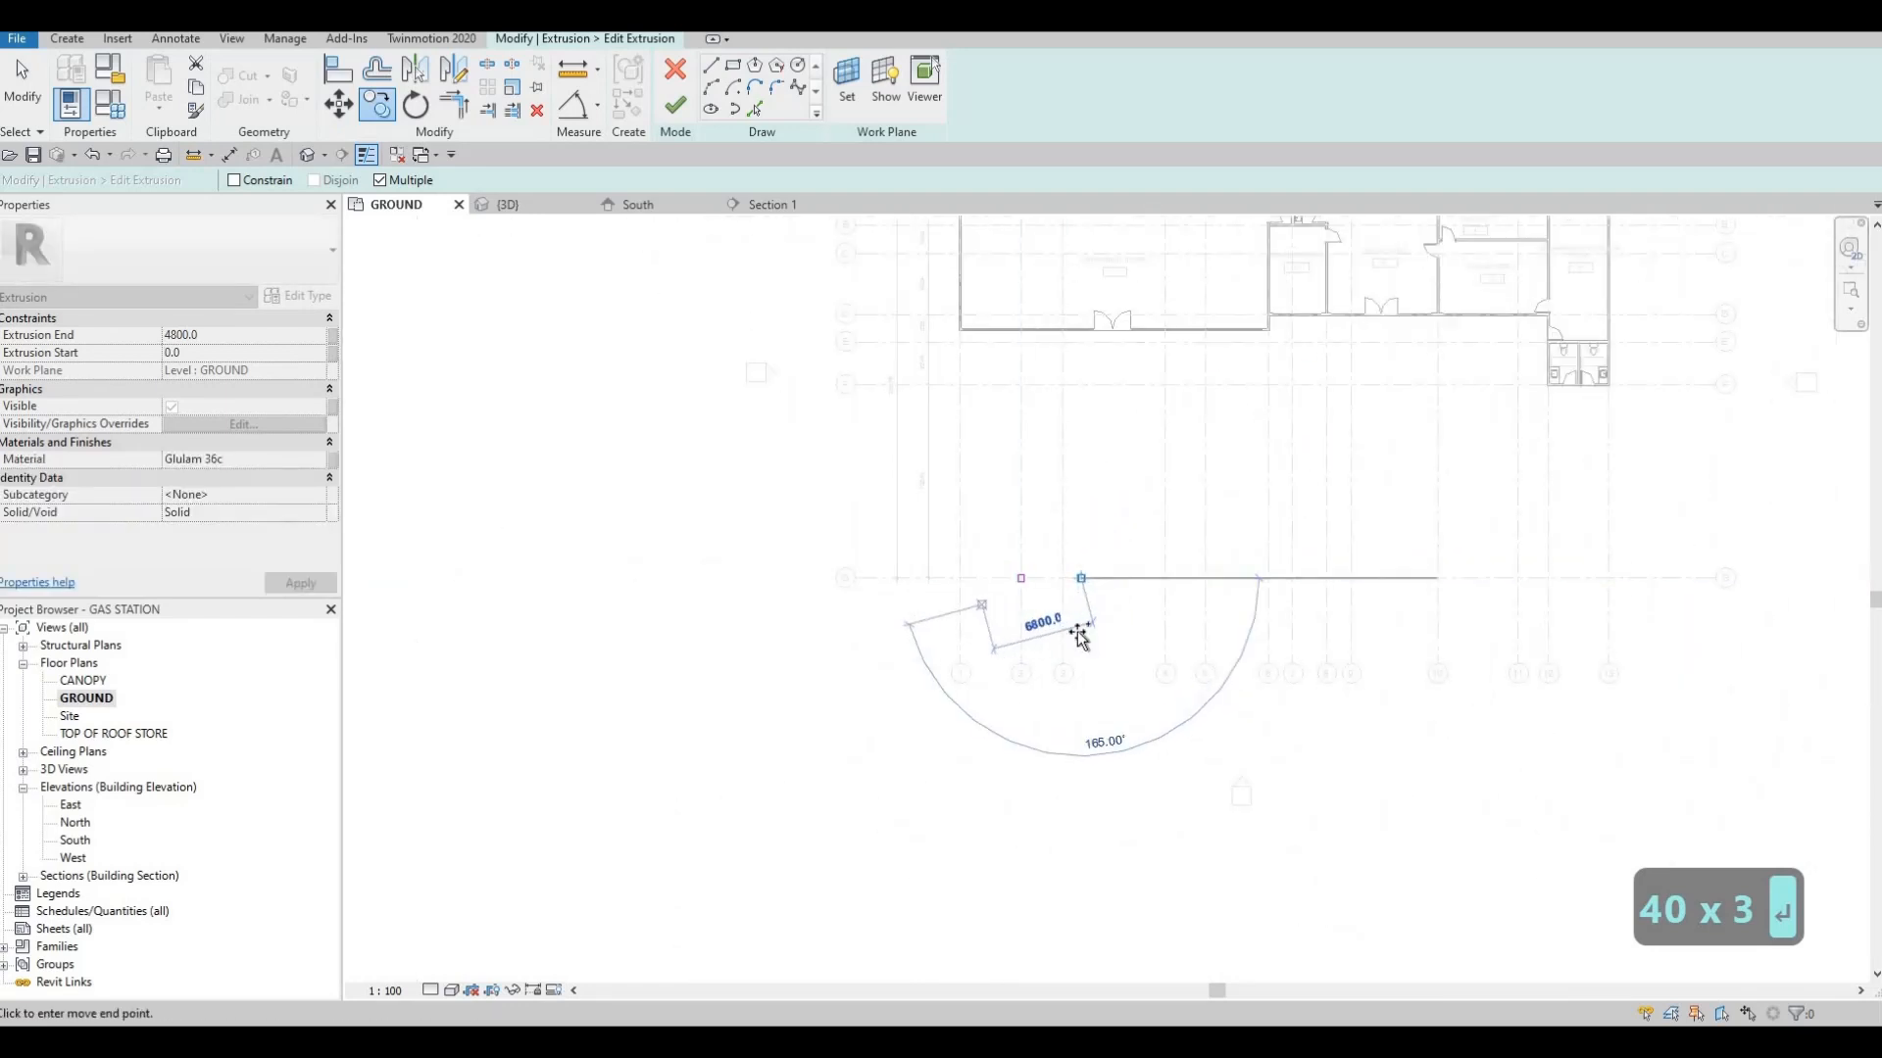
middle_click_drag(982, 612, 1077, 634)
scroll(1077, 633, "down", 1)
scroll(1077, 633, "up", 3)
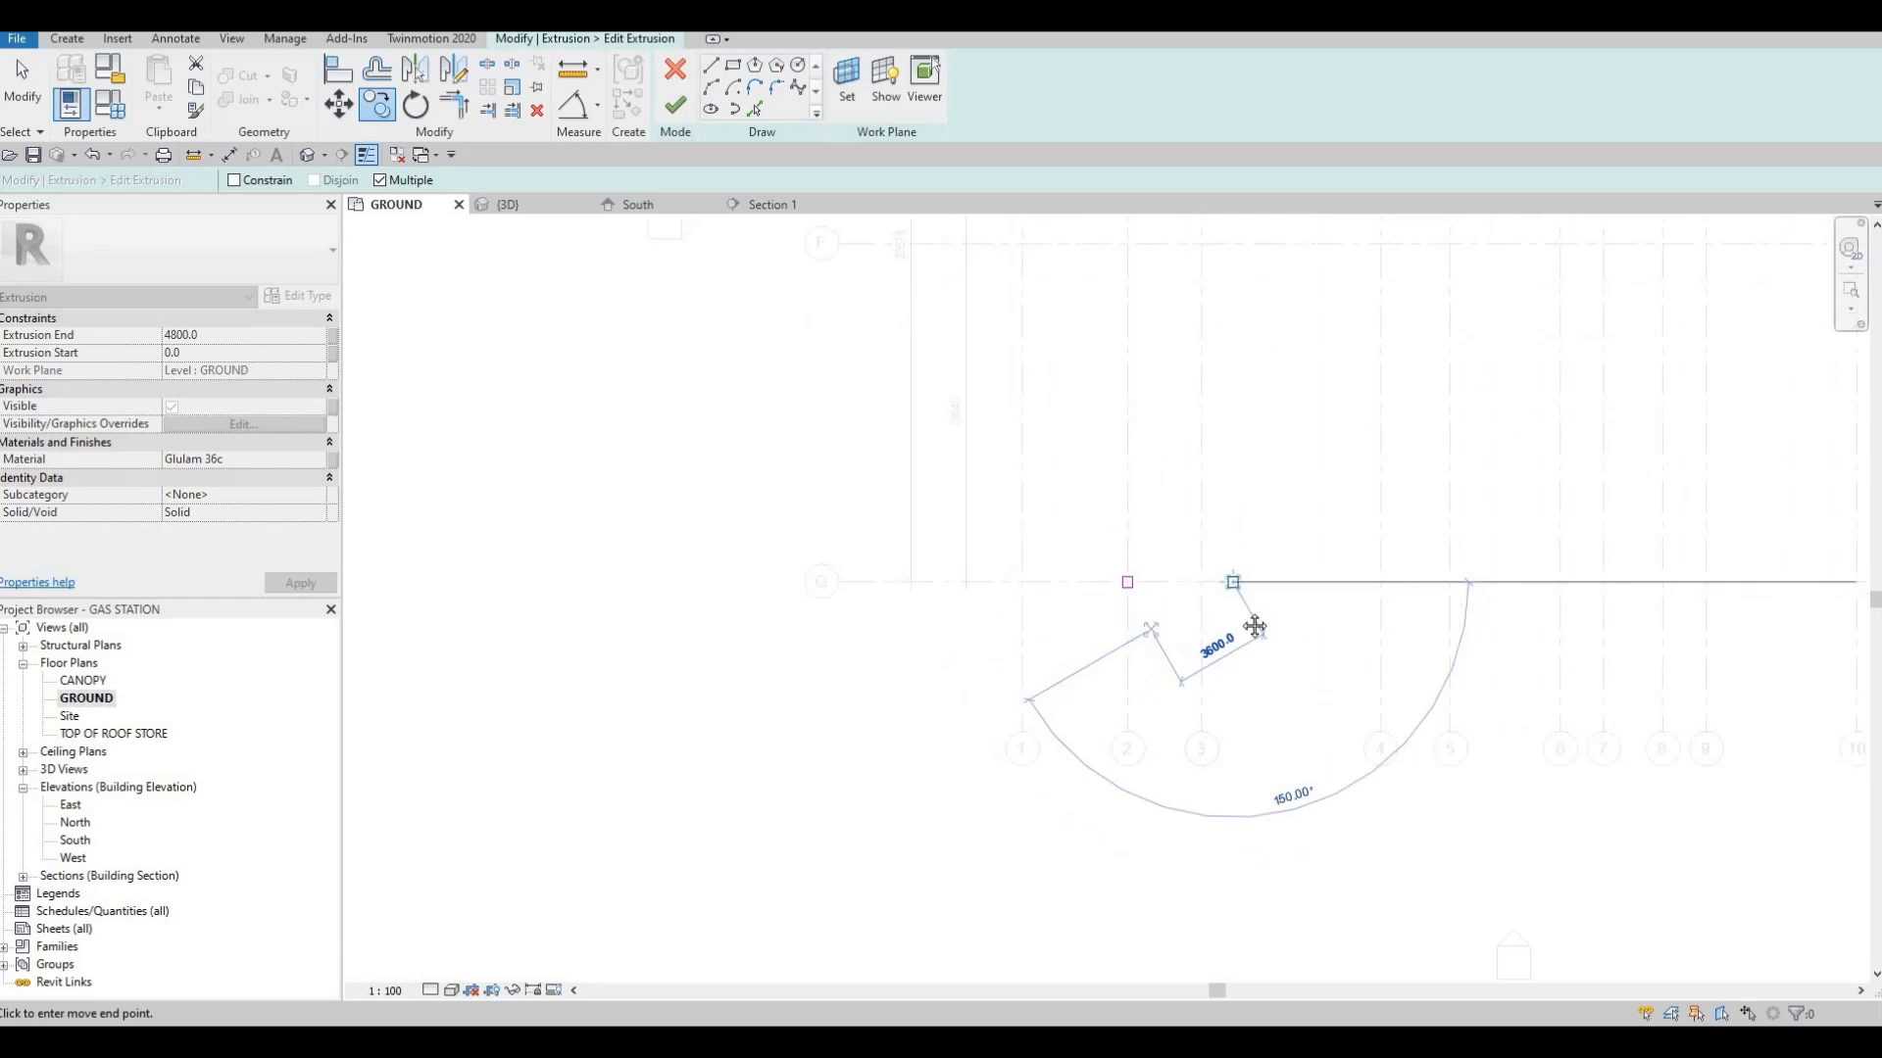
key("Escape")
key("Escape")
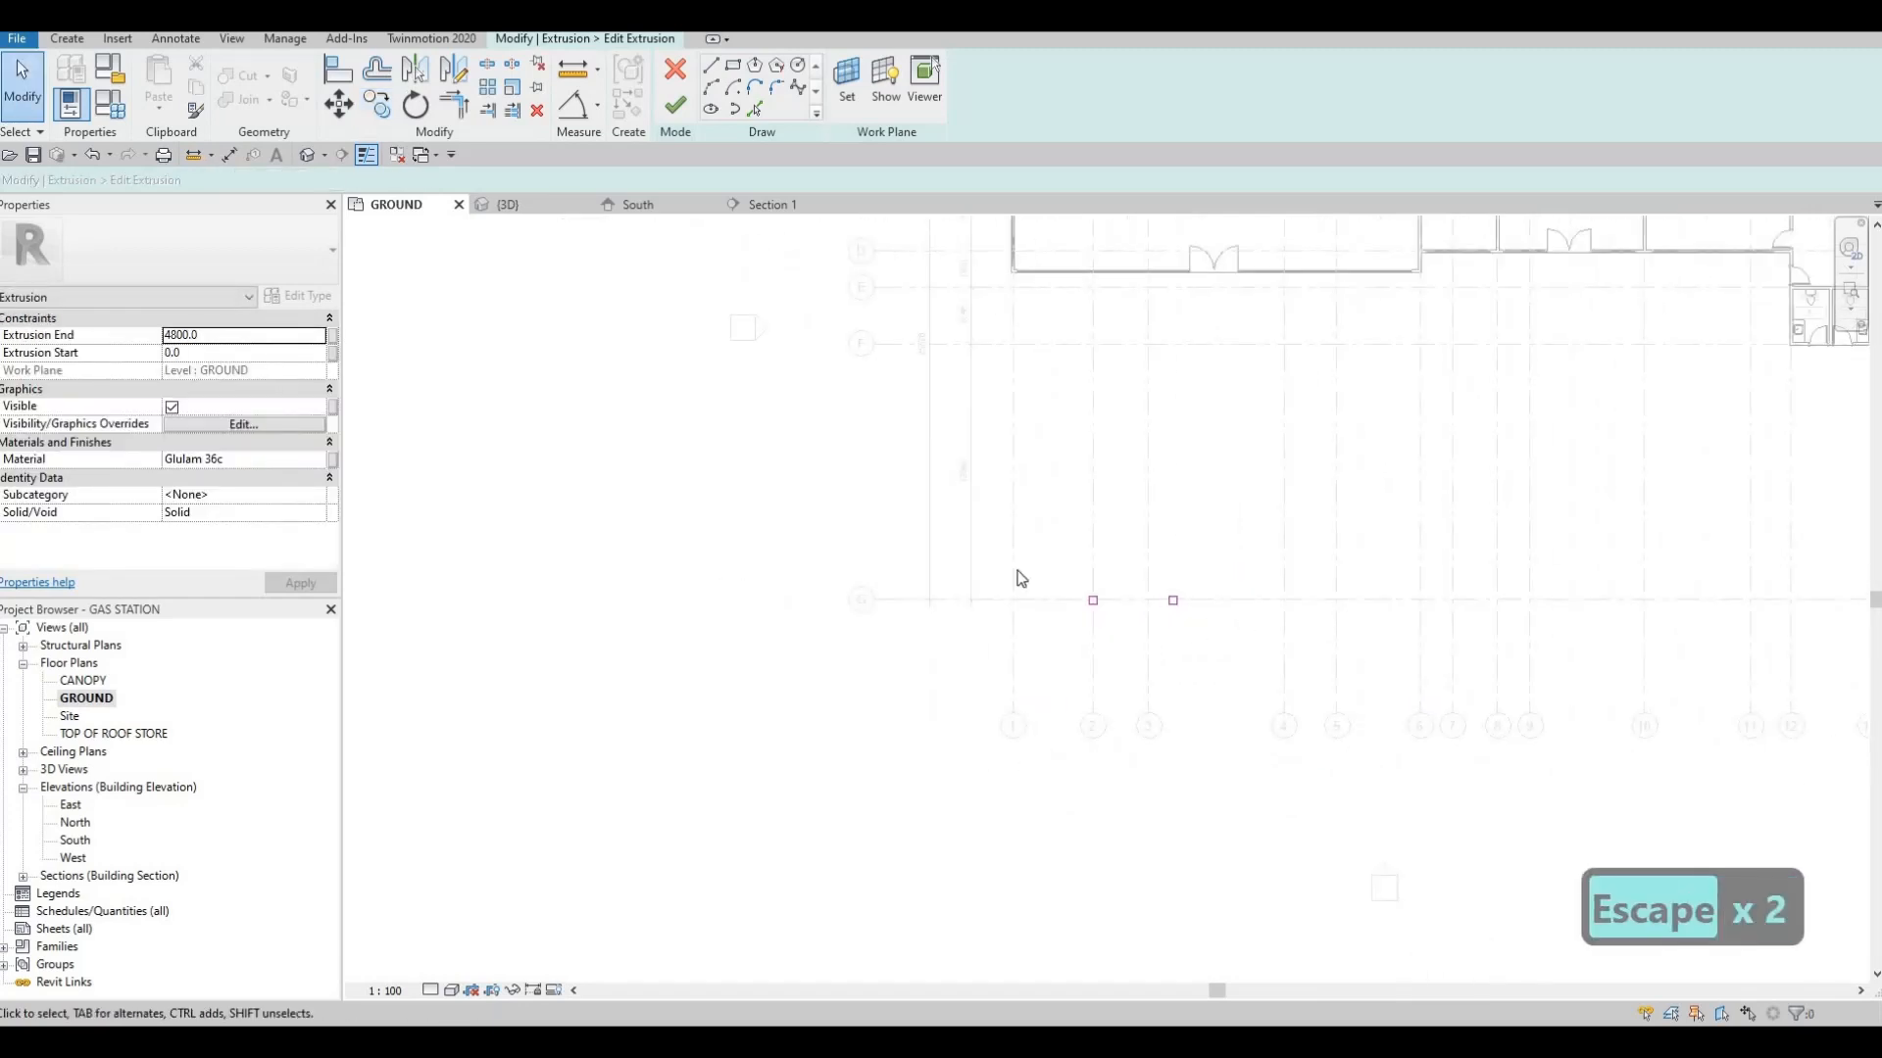
Finish the extrusion sketch and inspect the two columns in the 3D view
scroll(1104, 575, "up", 5)
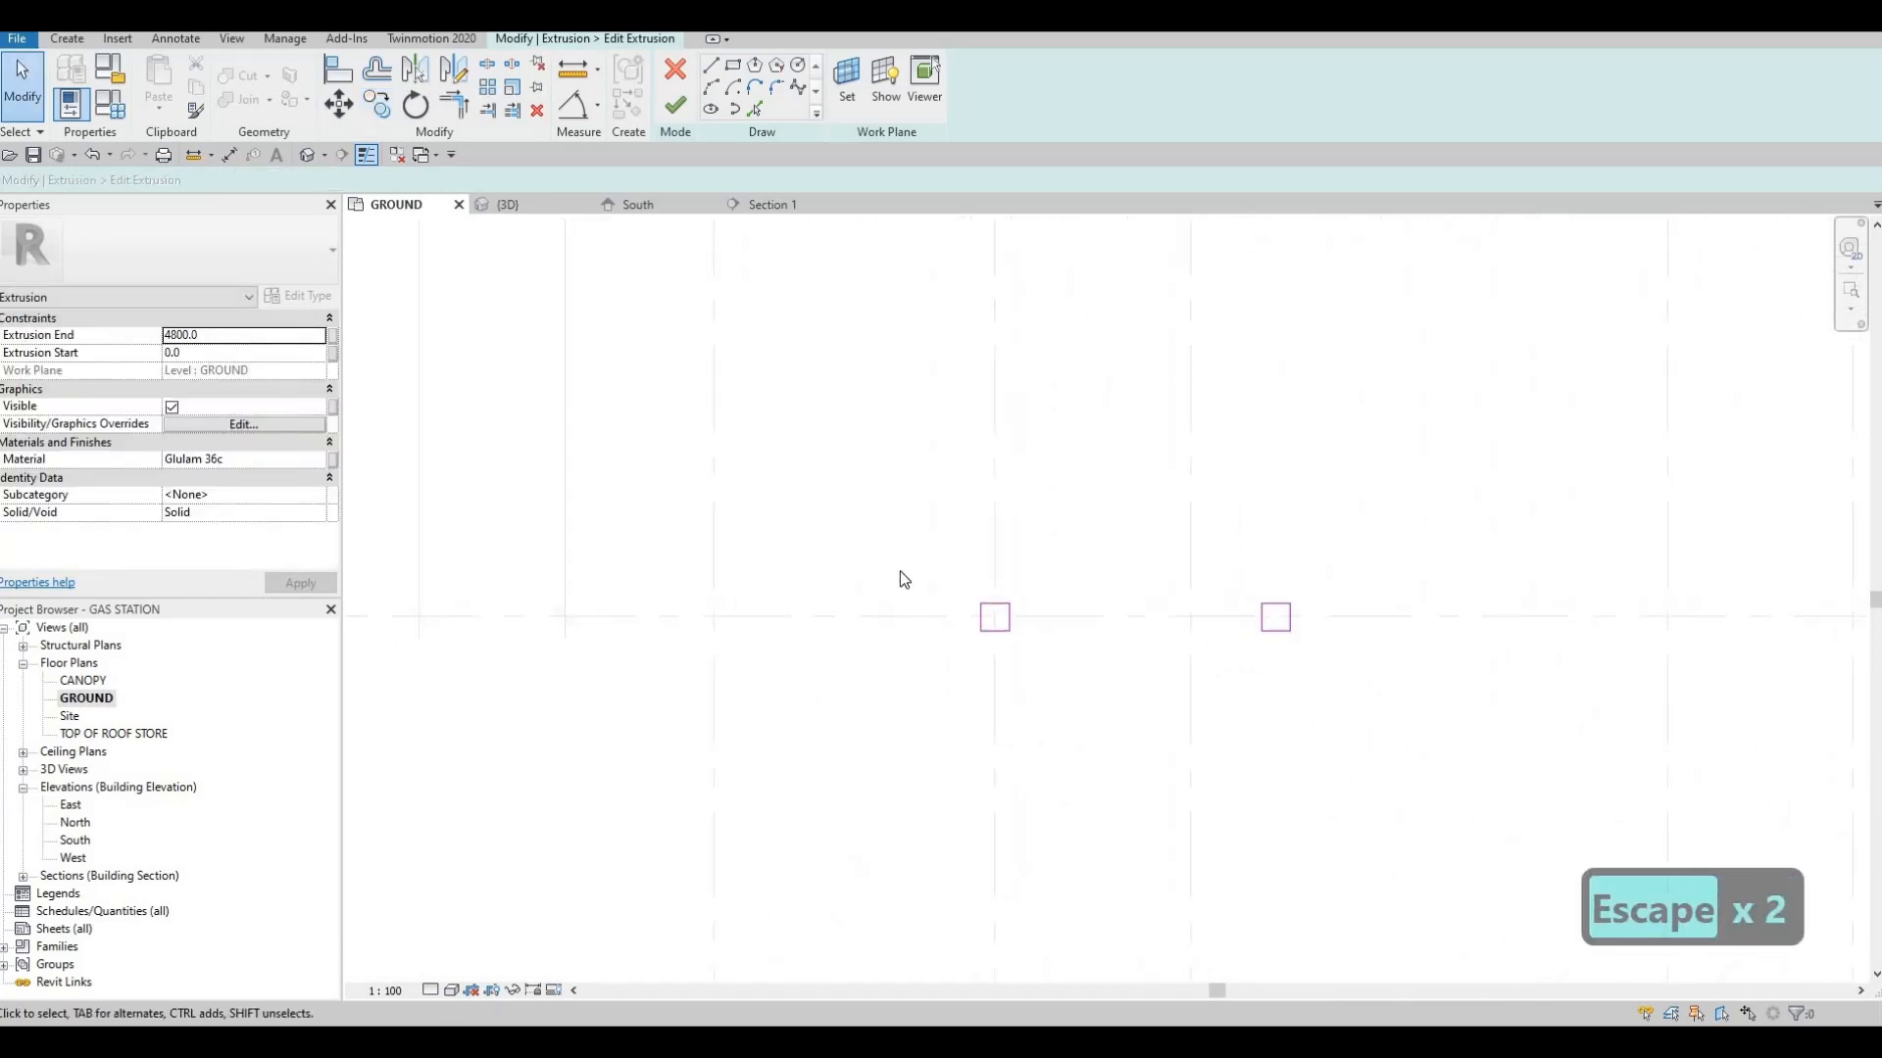
left_click(676, 108)
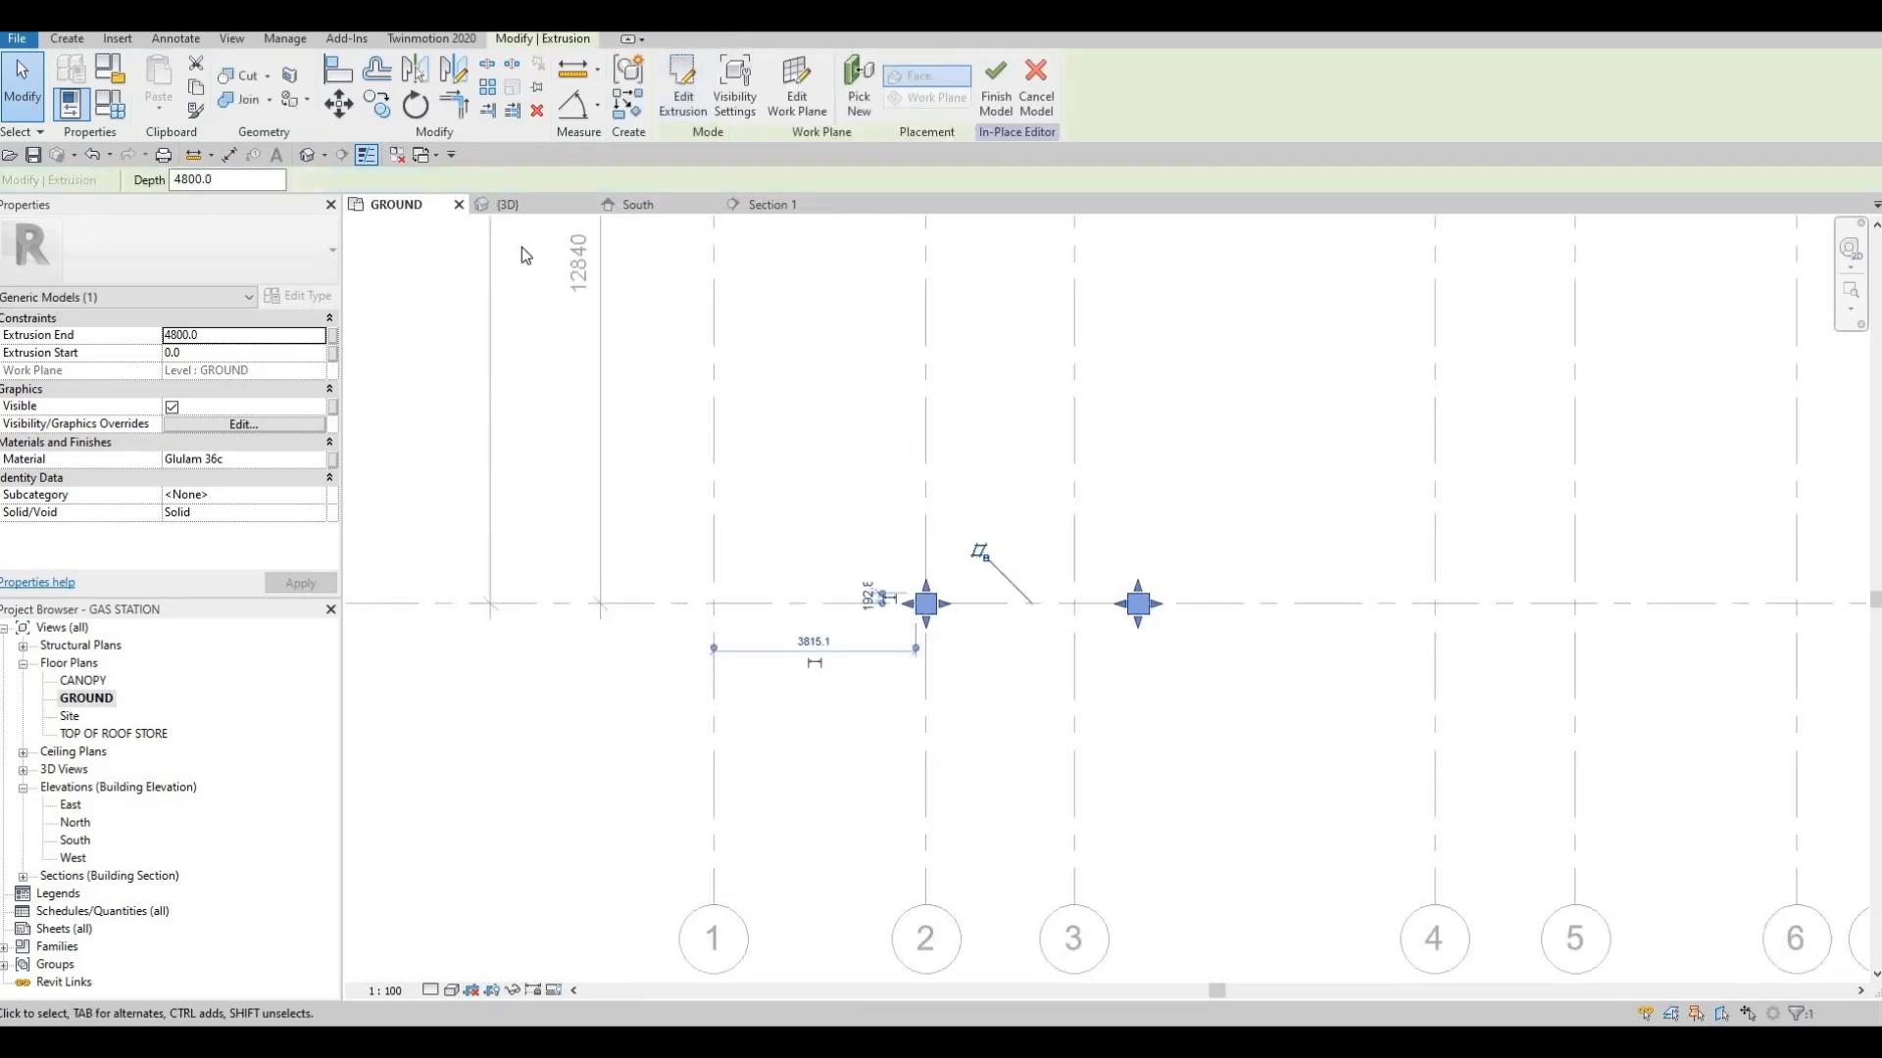
middle_click_drag(896, 682, 863, 727, "shift")
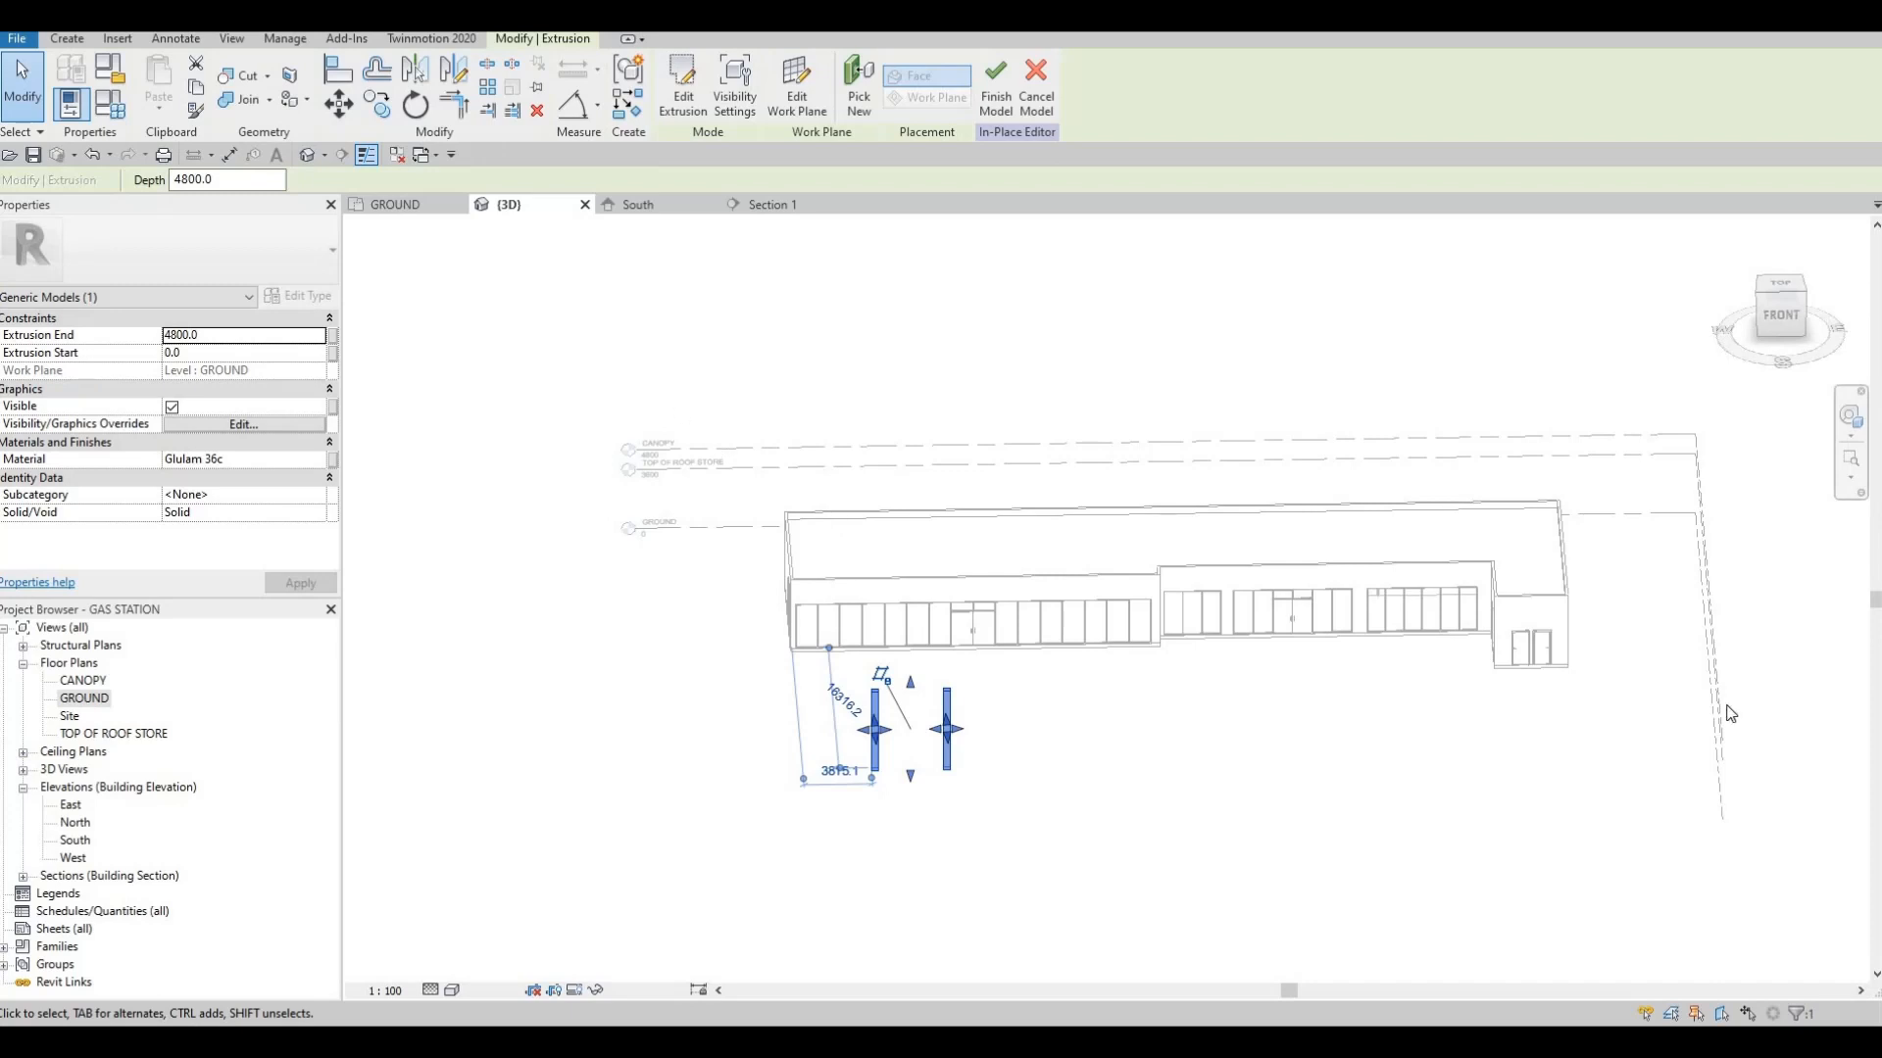
Start a new extrusion in the GROUND floor plan and set its extrusion end to 200
left_click(439, 209)
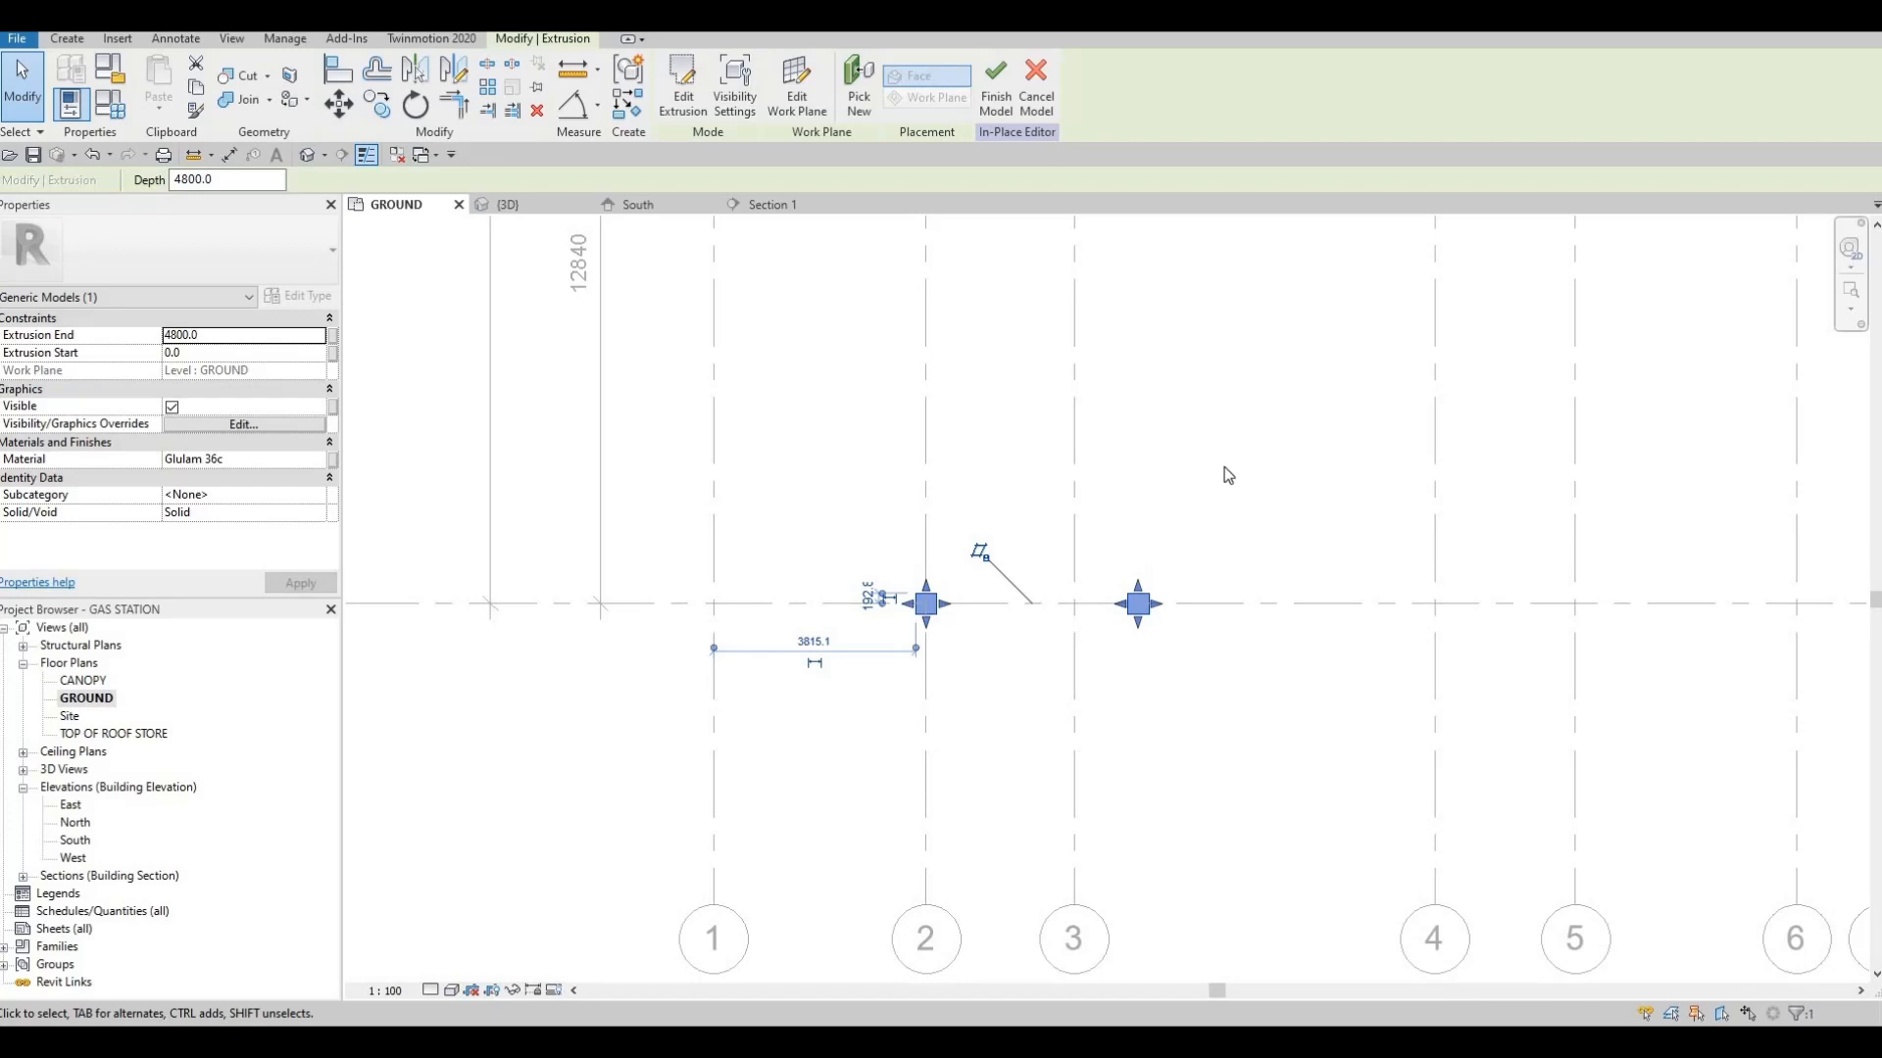
left_click(67, 39)
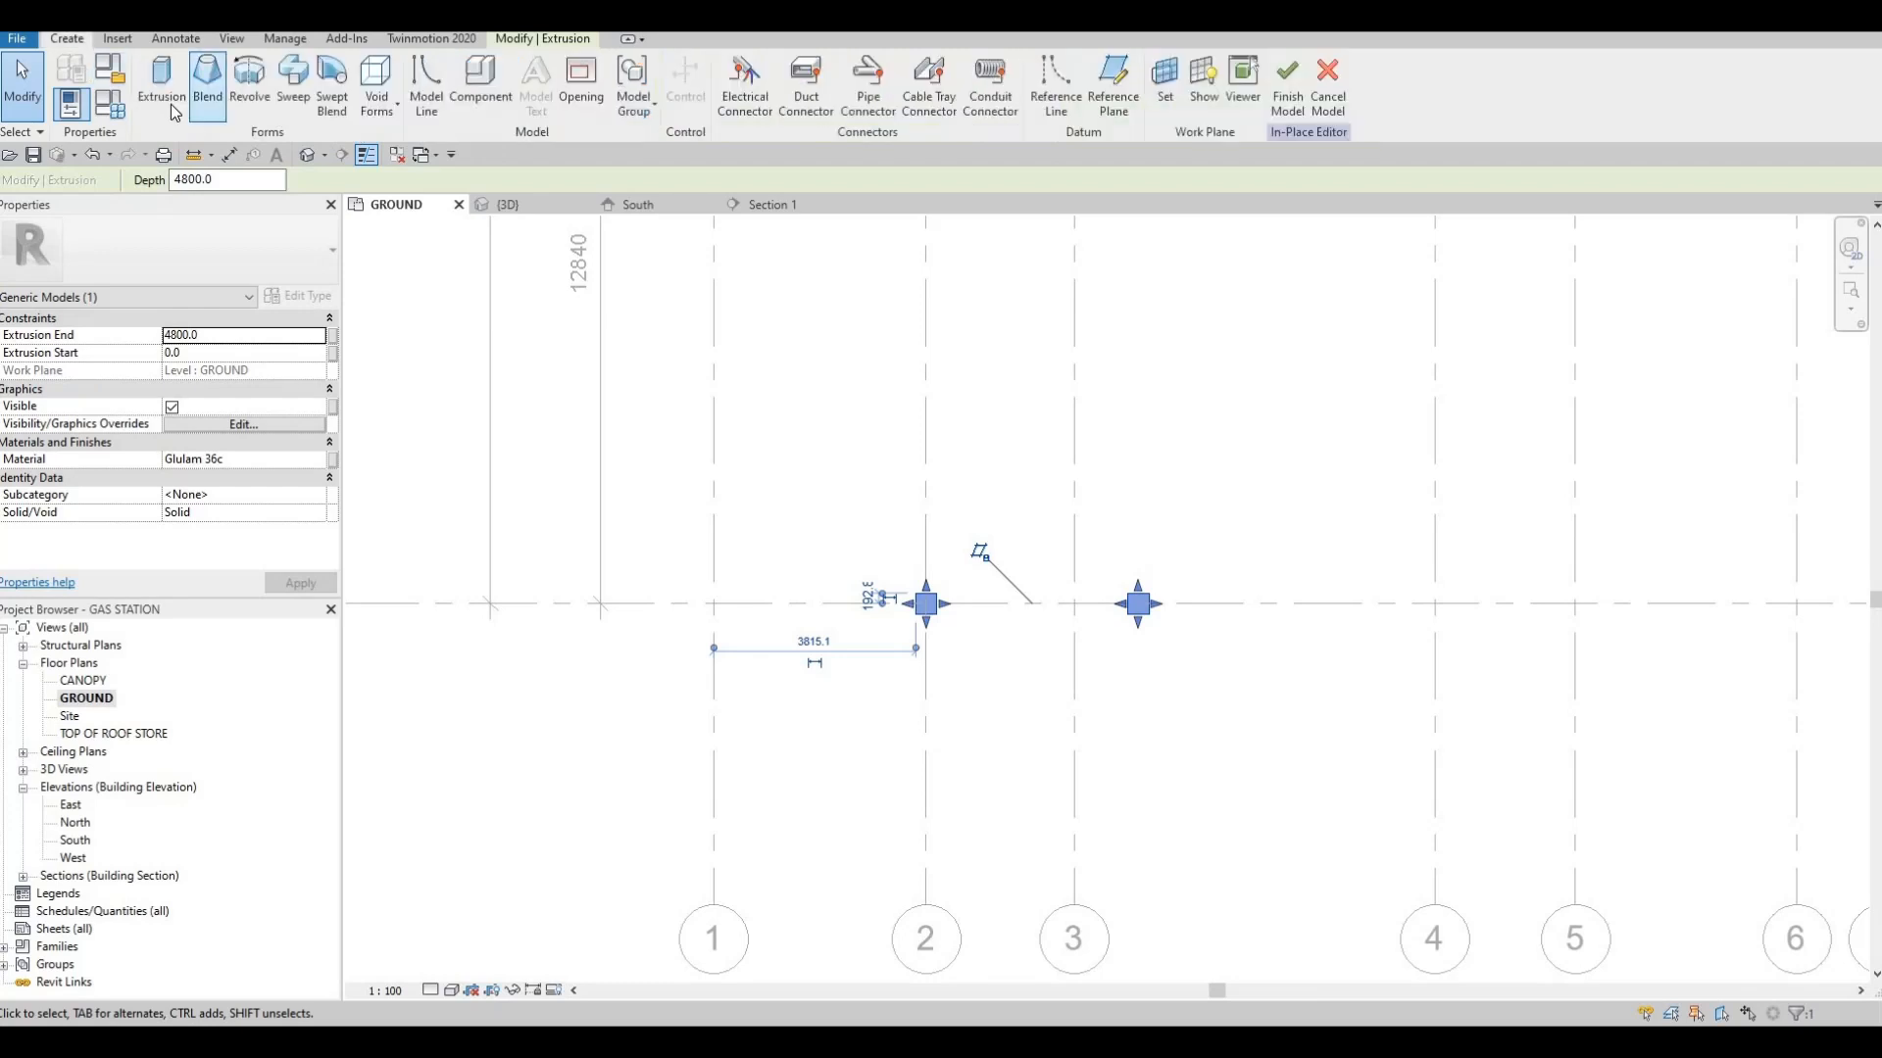
left_click(382, 260)
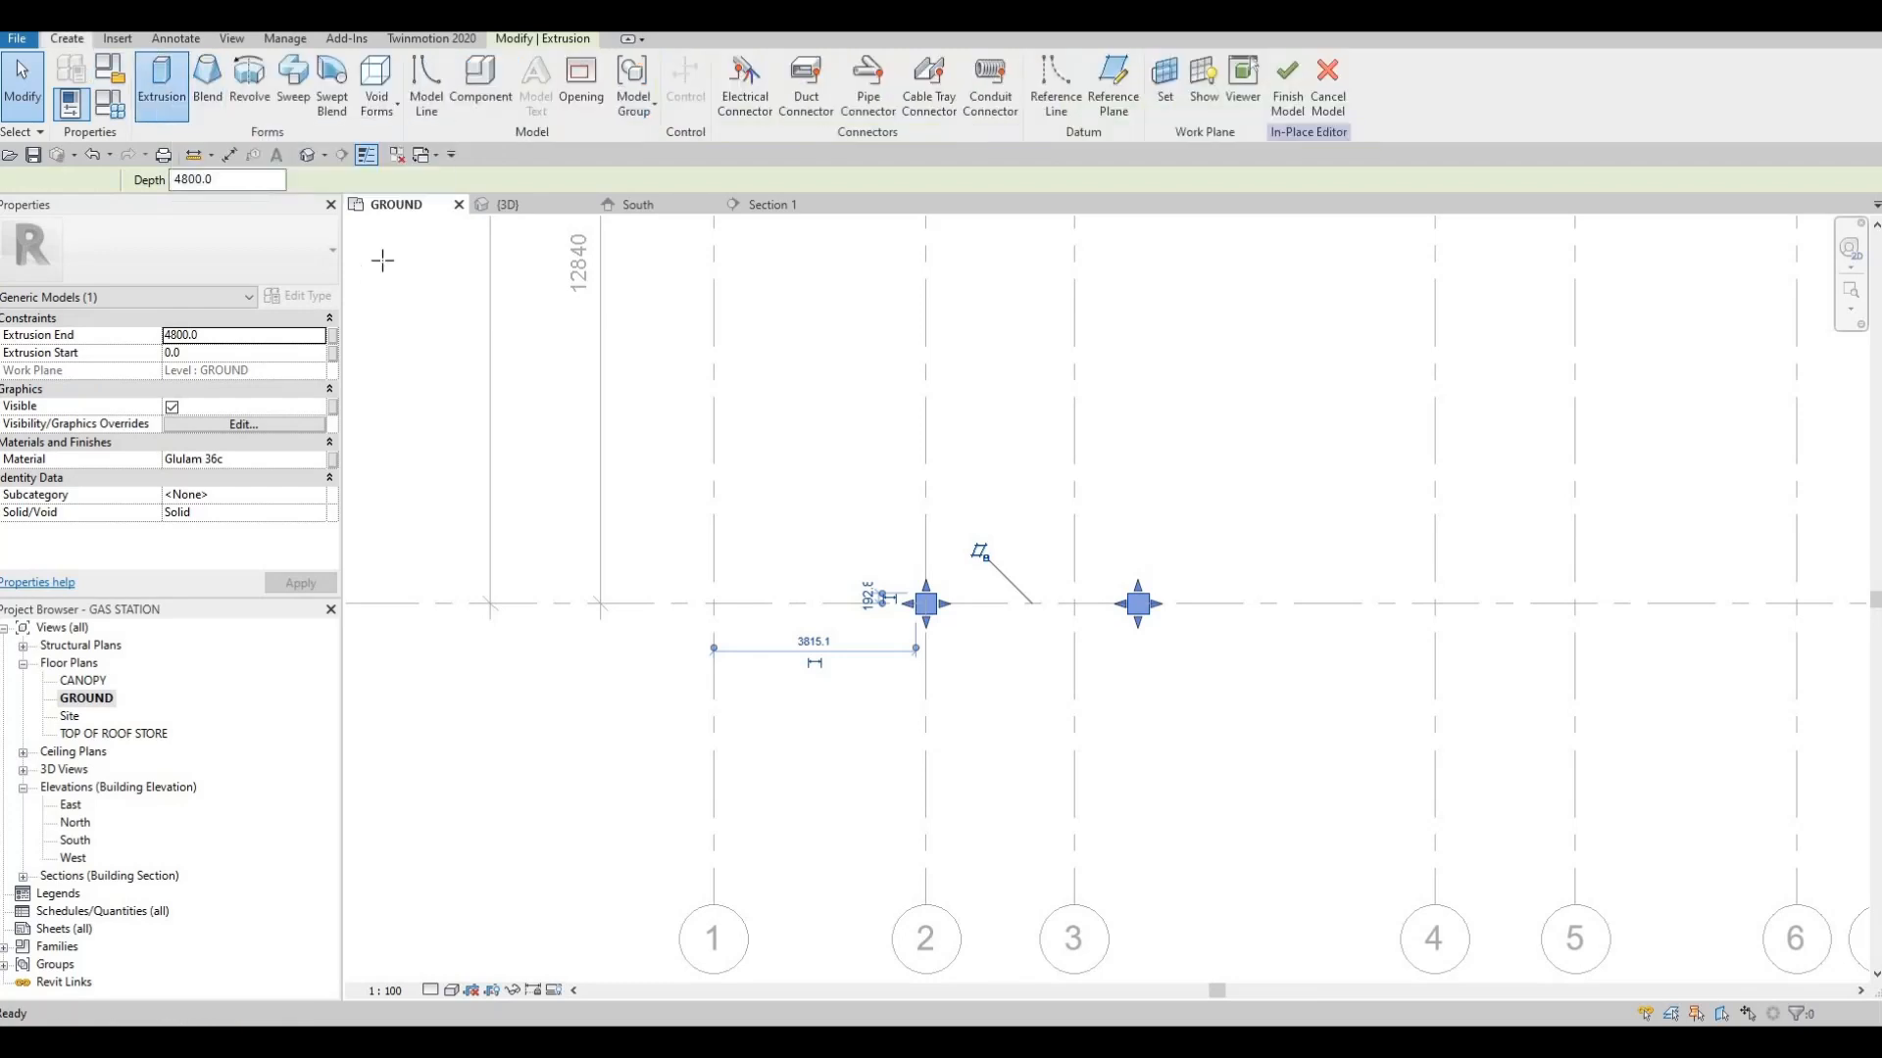
left_click(271, 334)
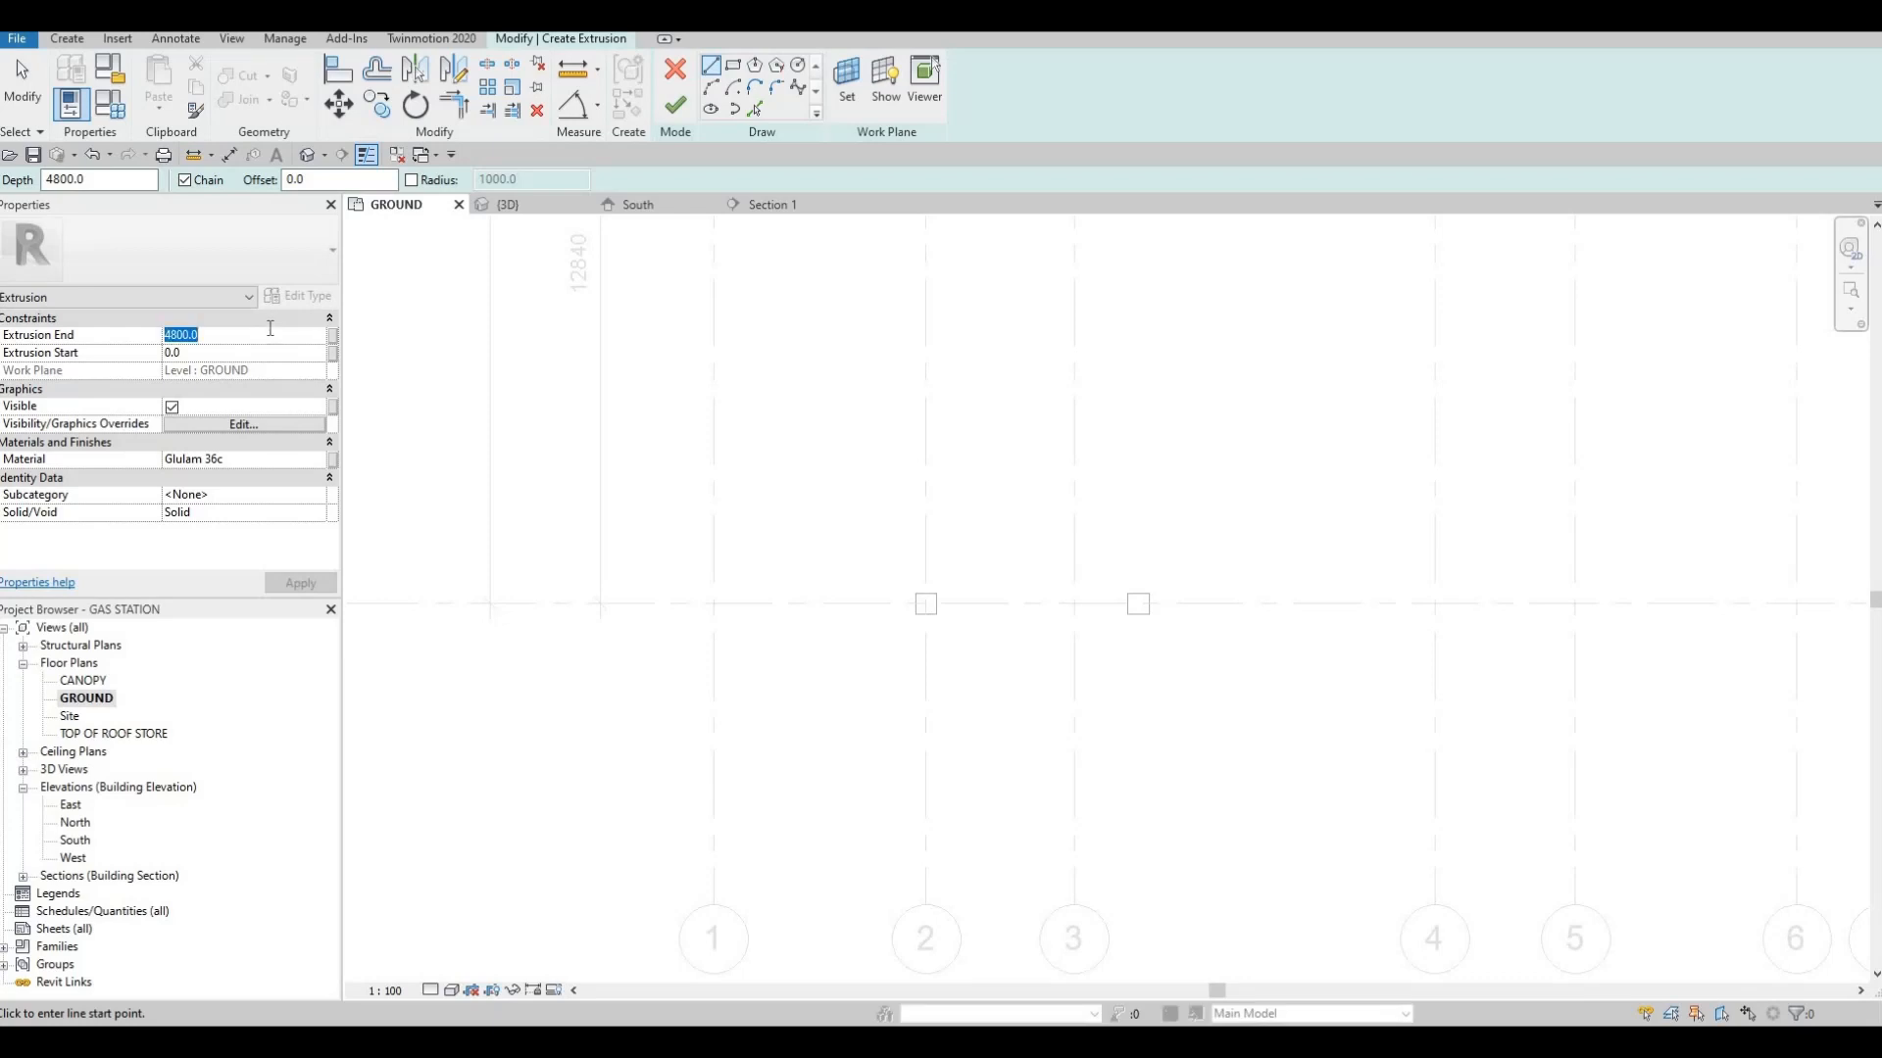
type("200")
key("Return")
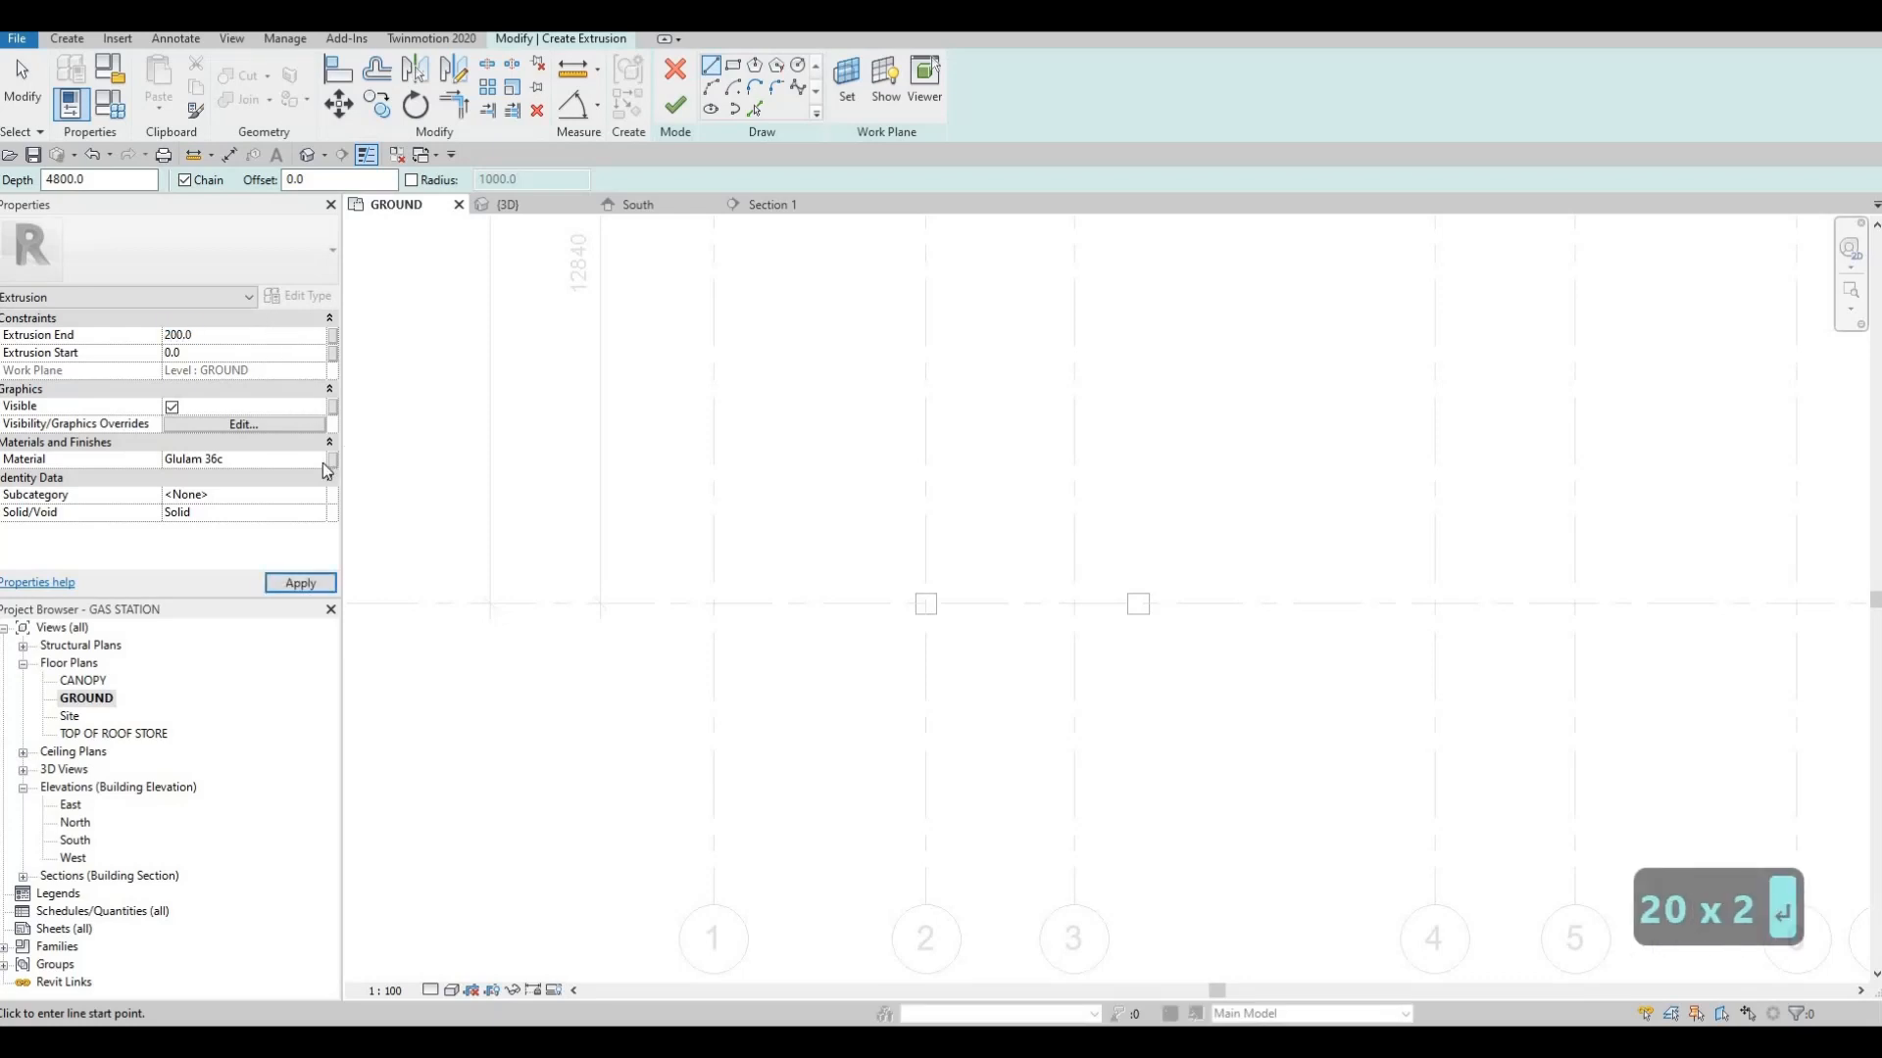
Assign the Concrete, Precast material to the new extrusion
left_click(321, 463)
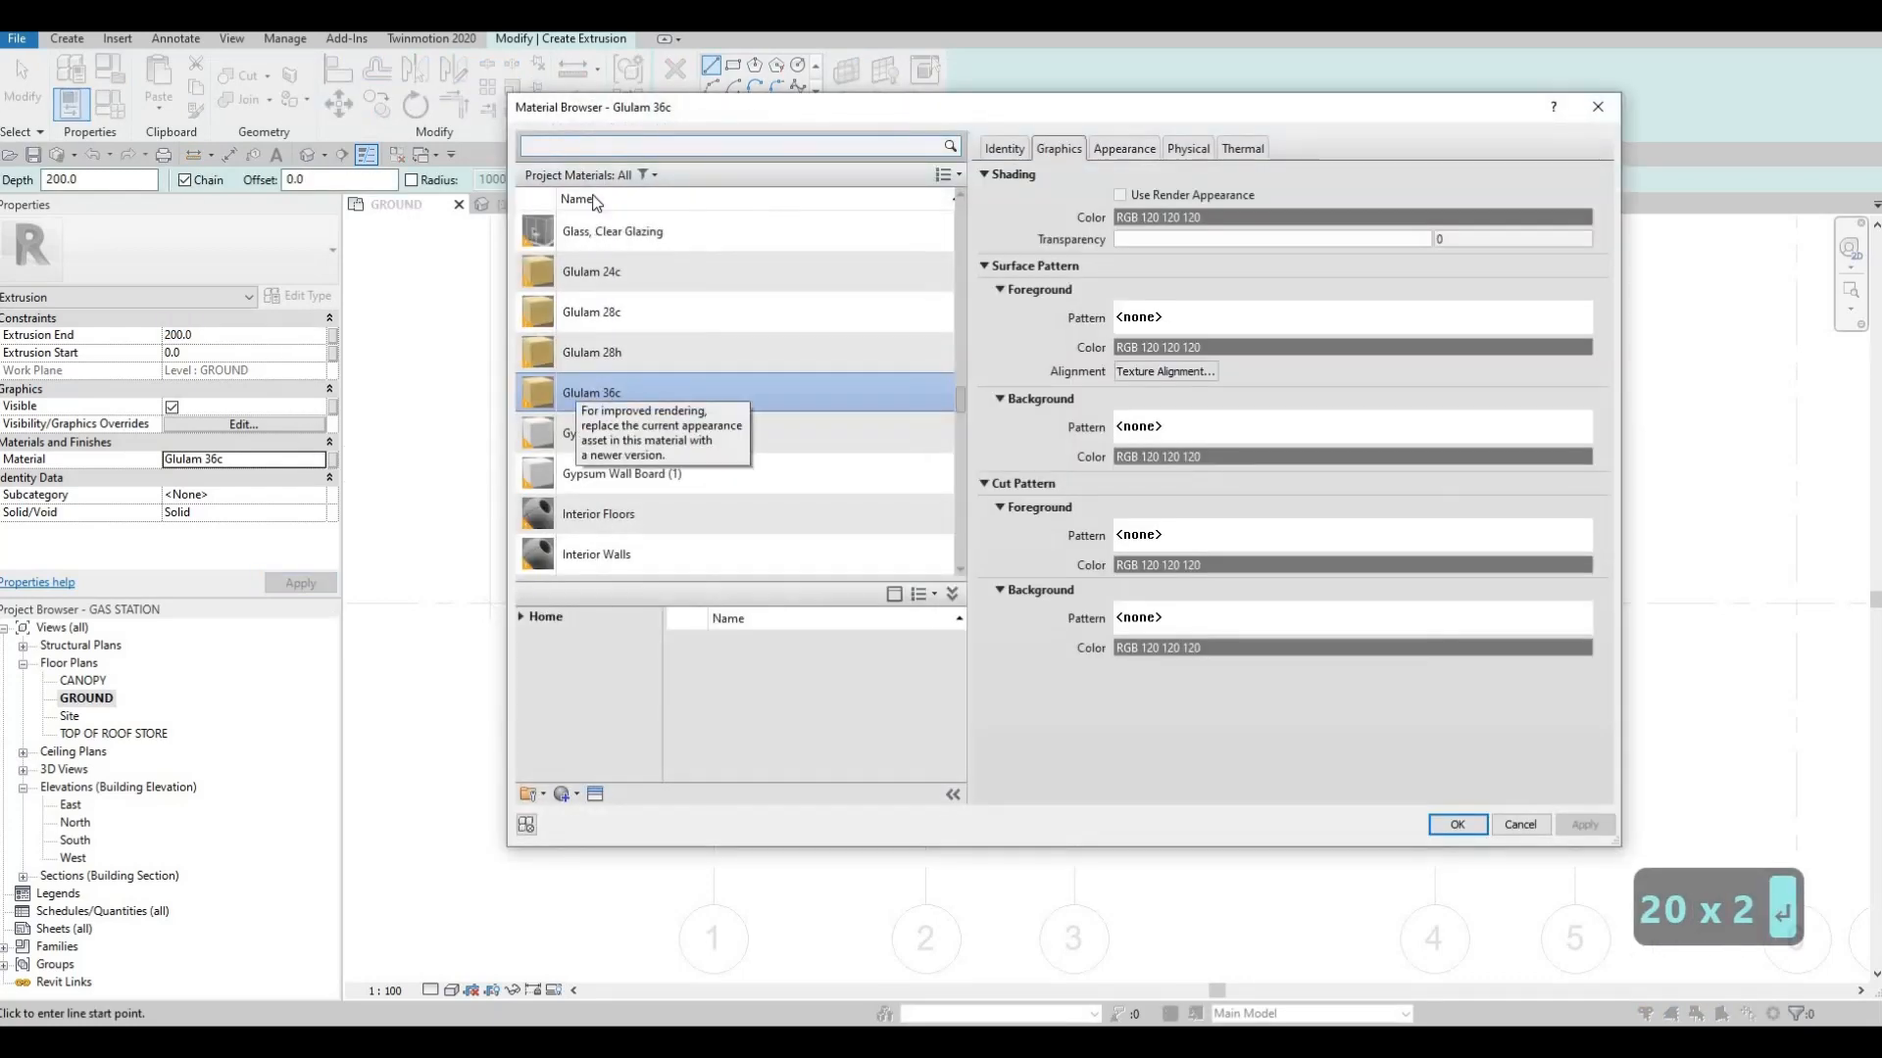
left_click(601, 152)
type("CO")
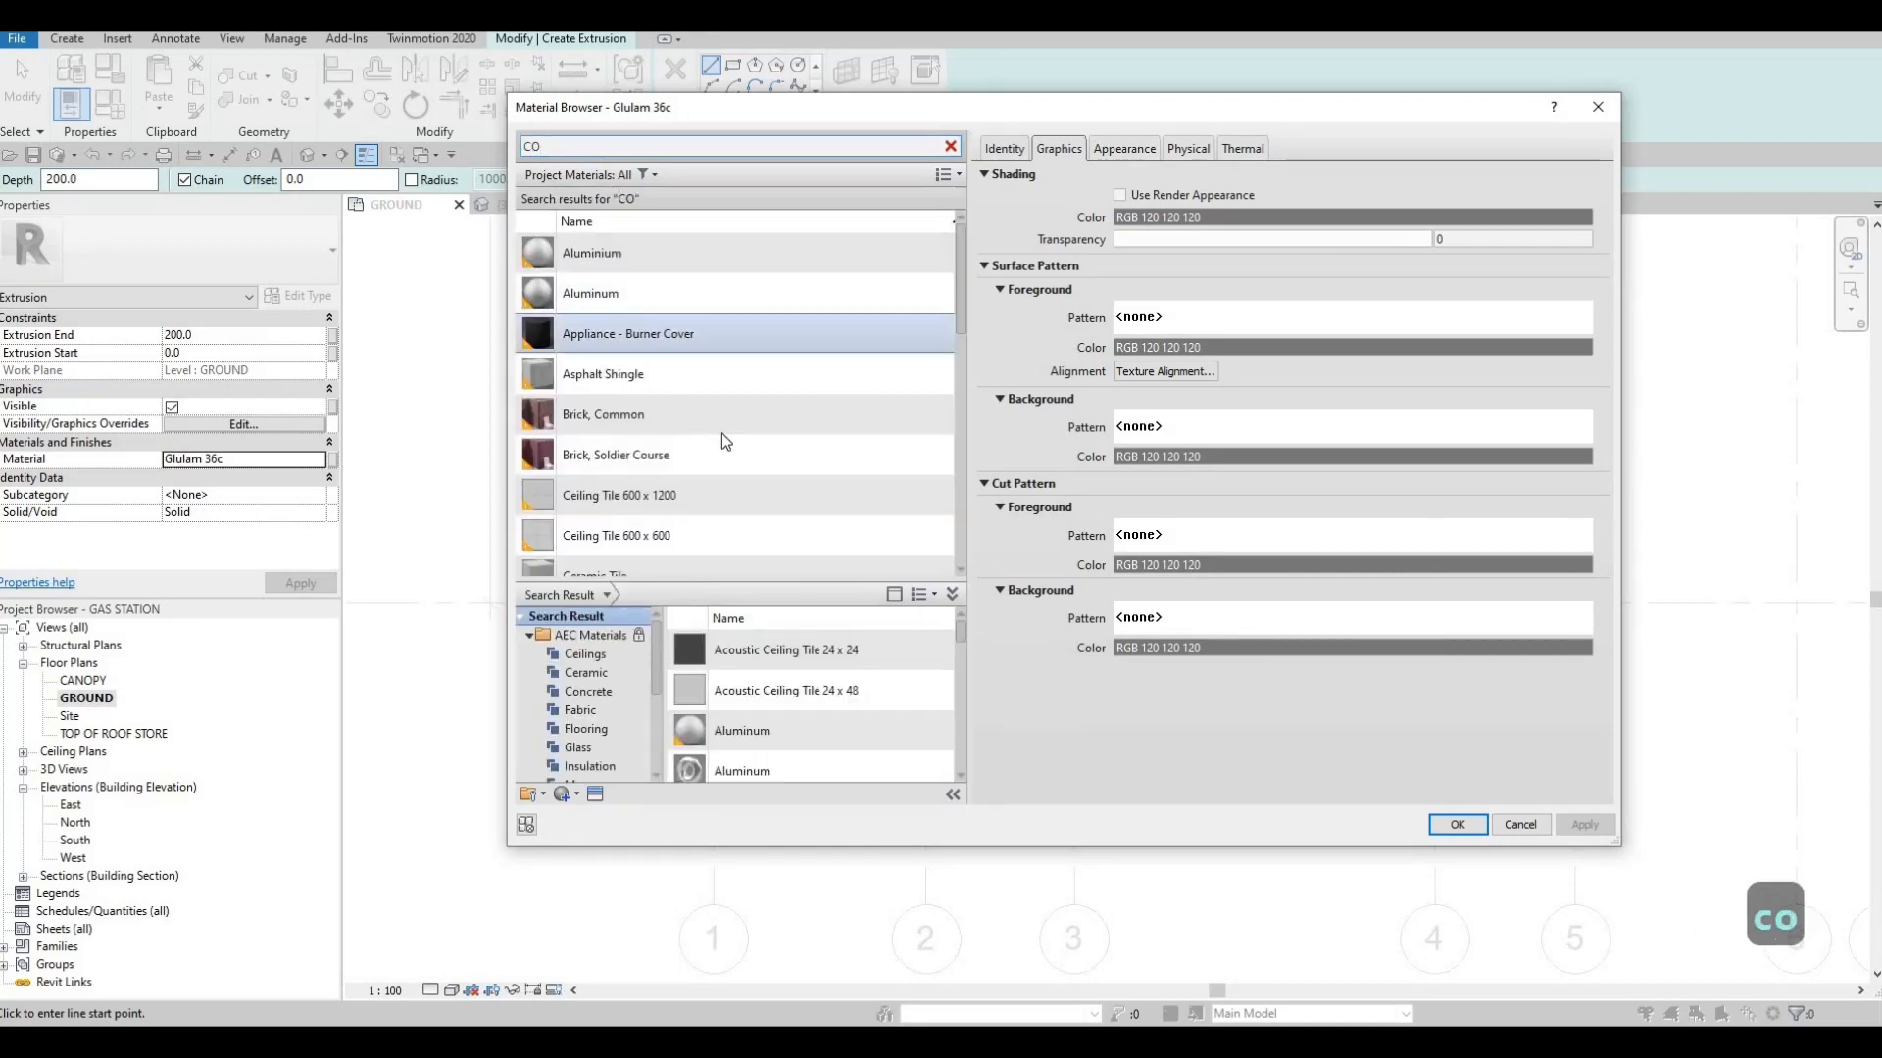
scroll(722, 433, "down", 4)
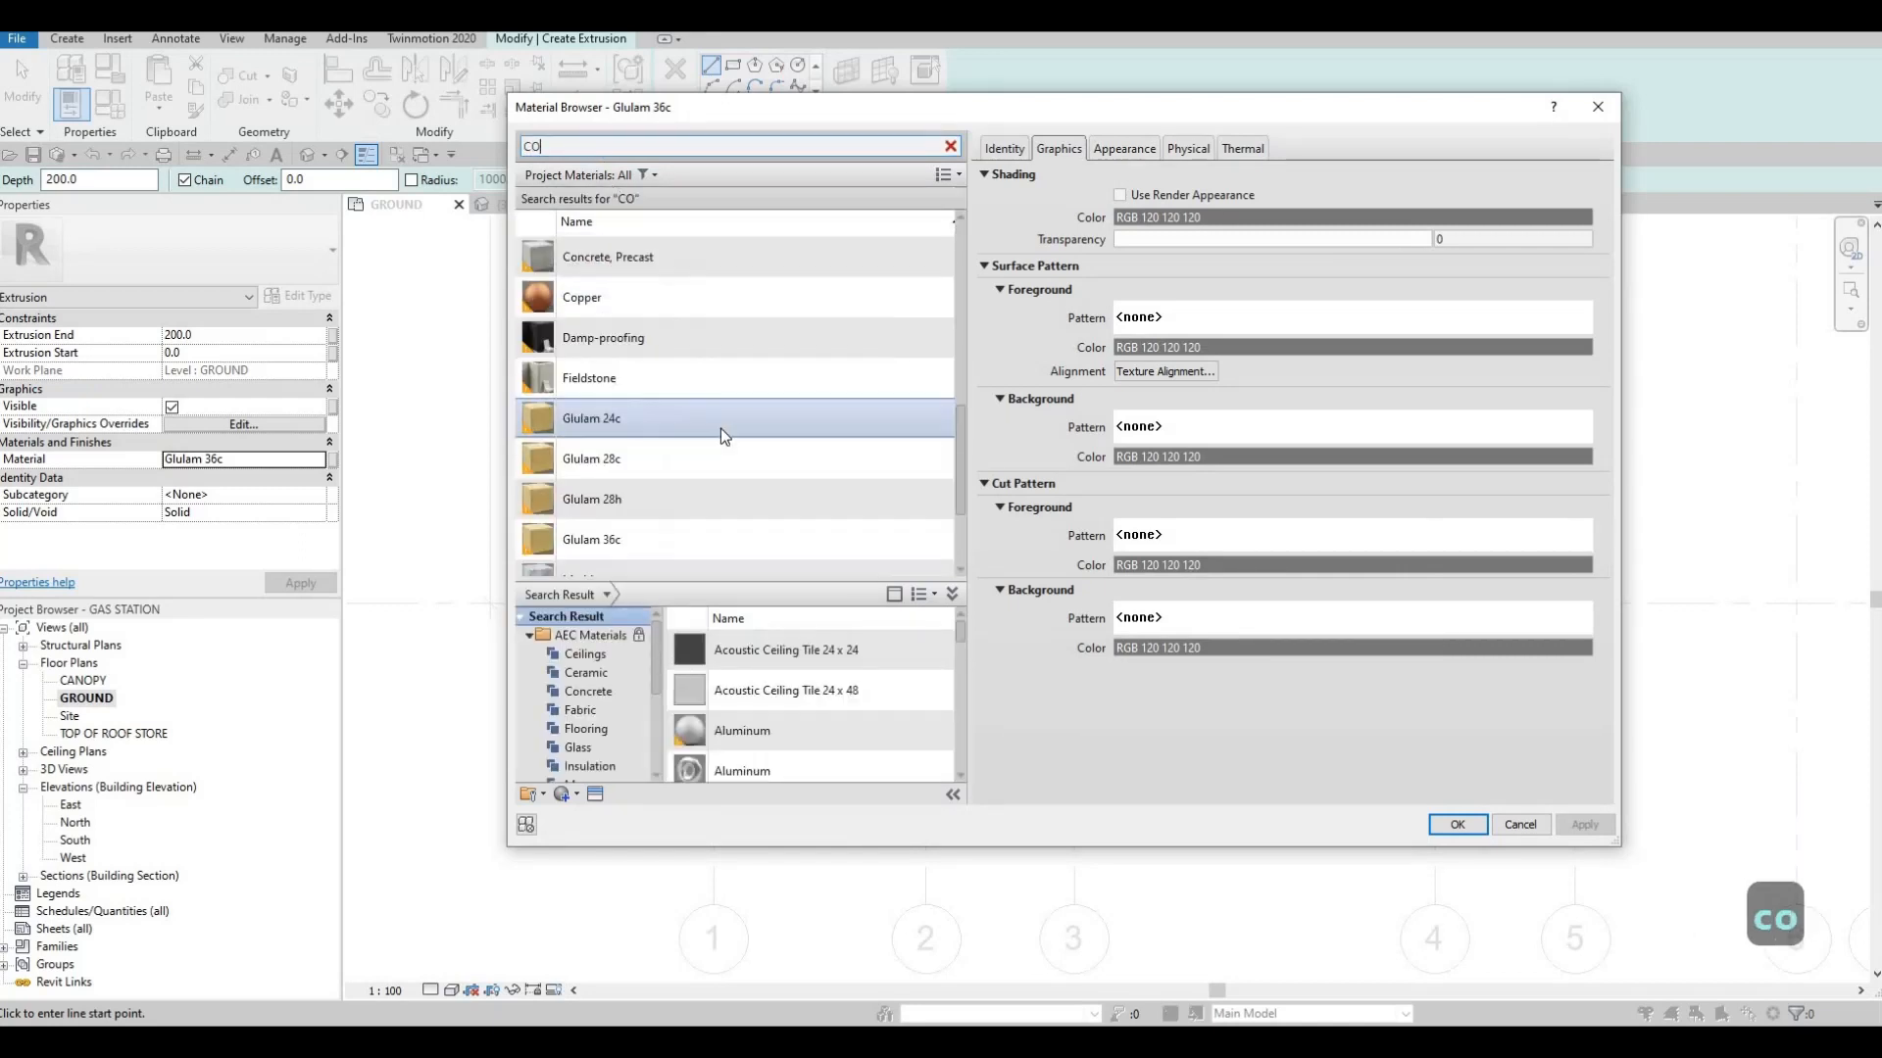
left_click(925, 263)
left_click(1457, 824)
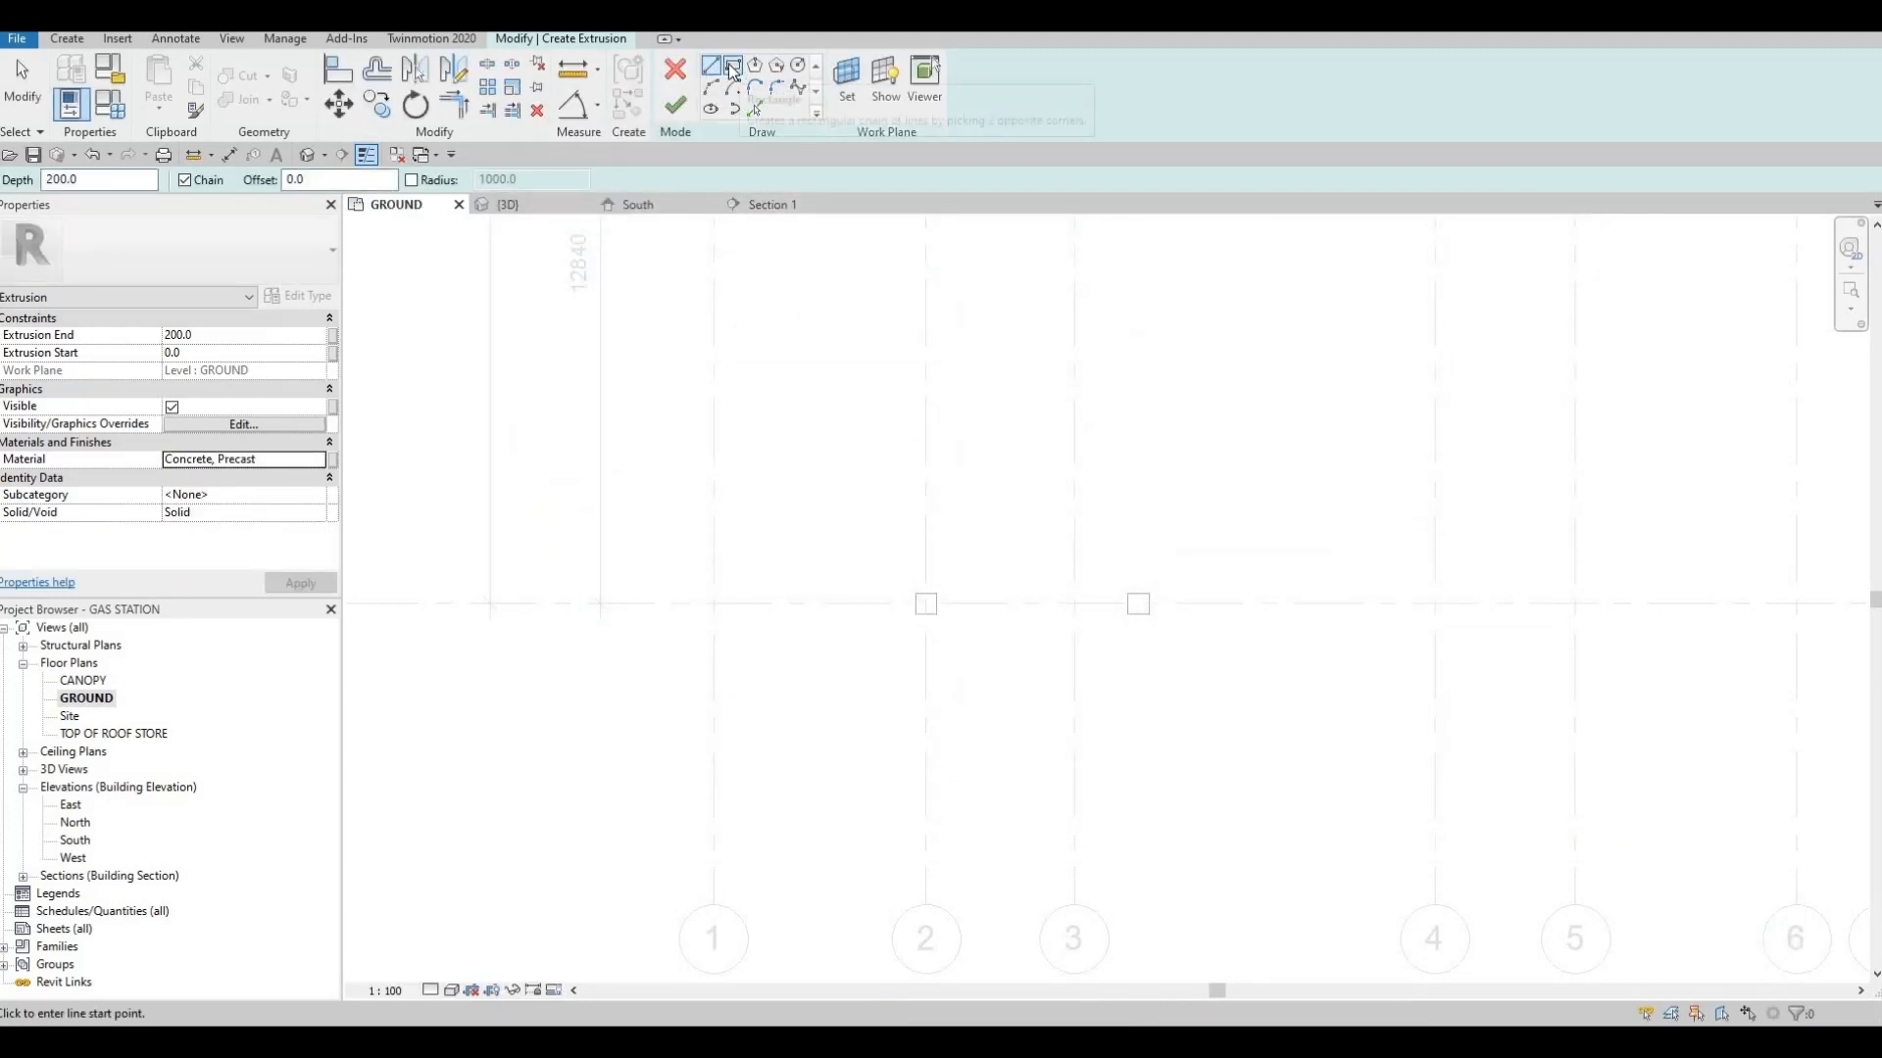
Sketch a rectangle about 6700 by 2600 around both columns on grid G
left_click(845, 539)
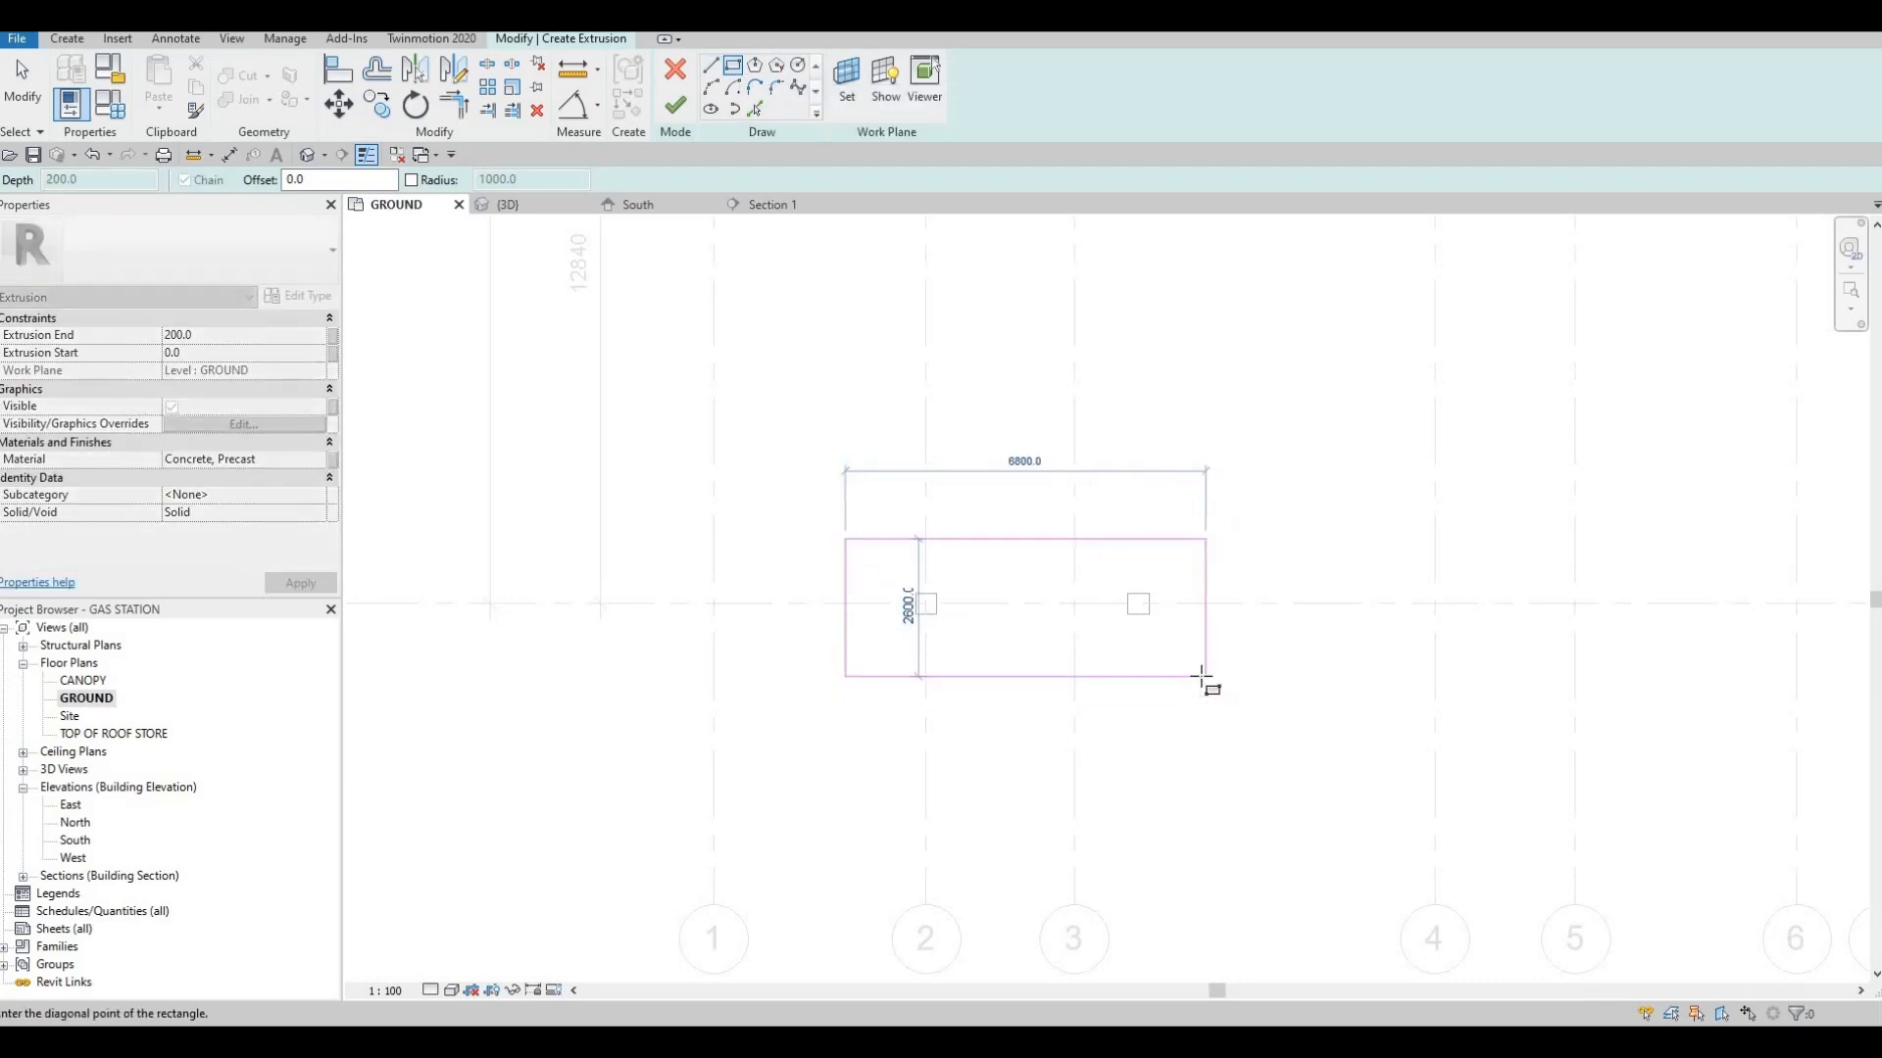
left_click(1202, 676)
key("Escape")
key("Escape")
key("Escape")
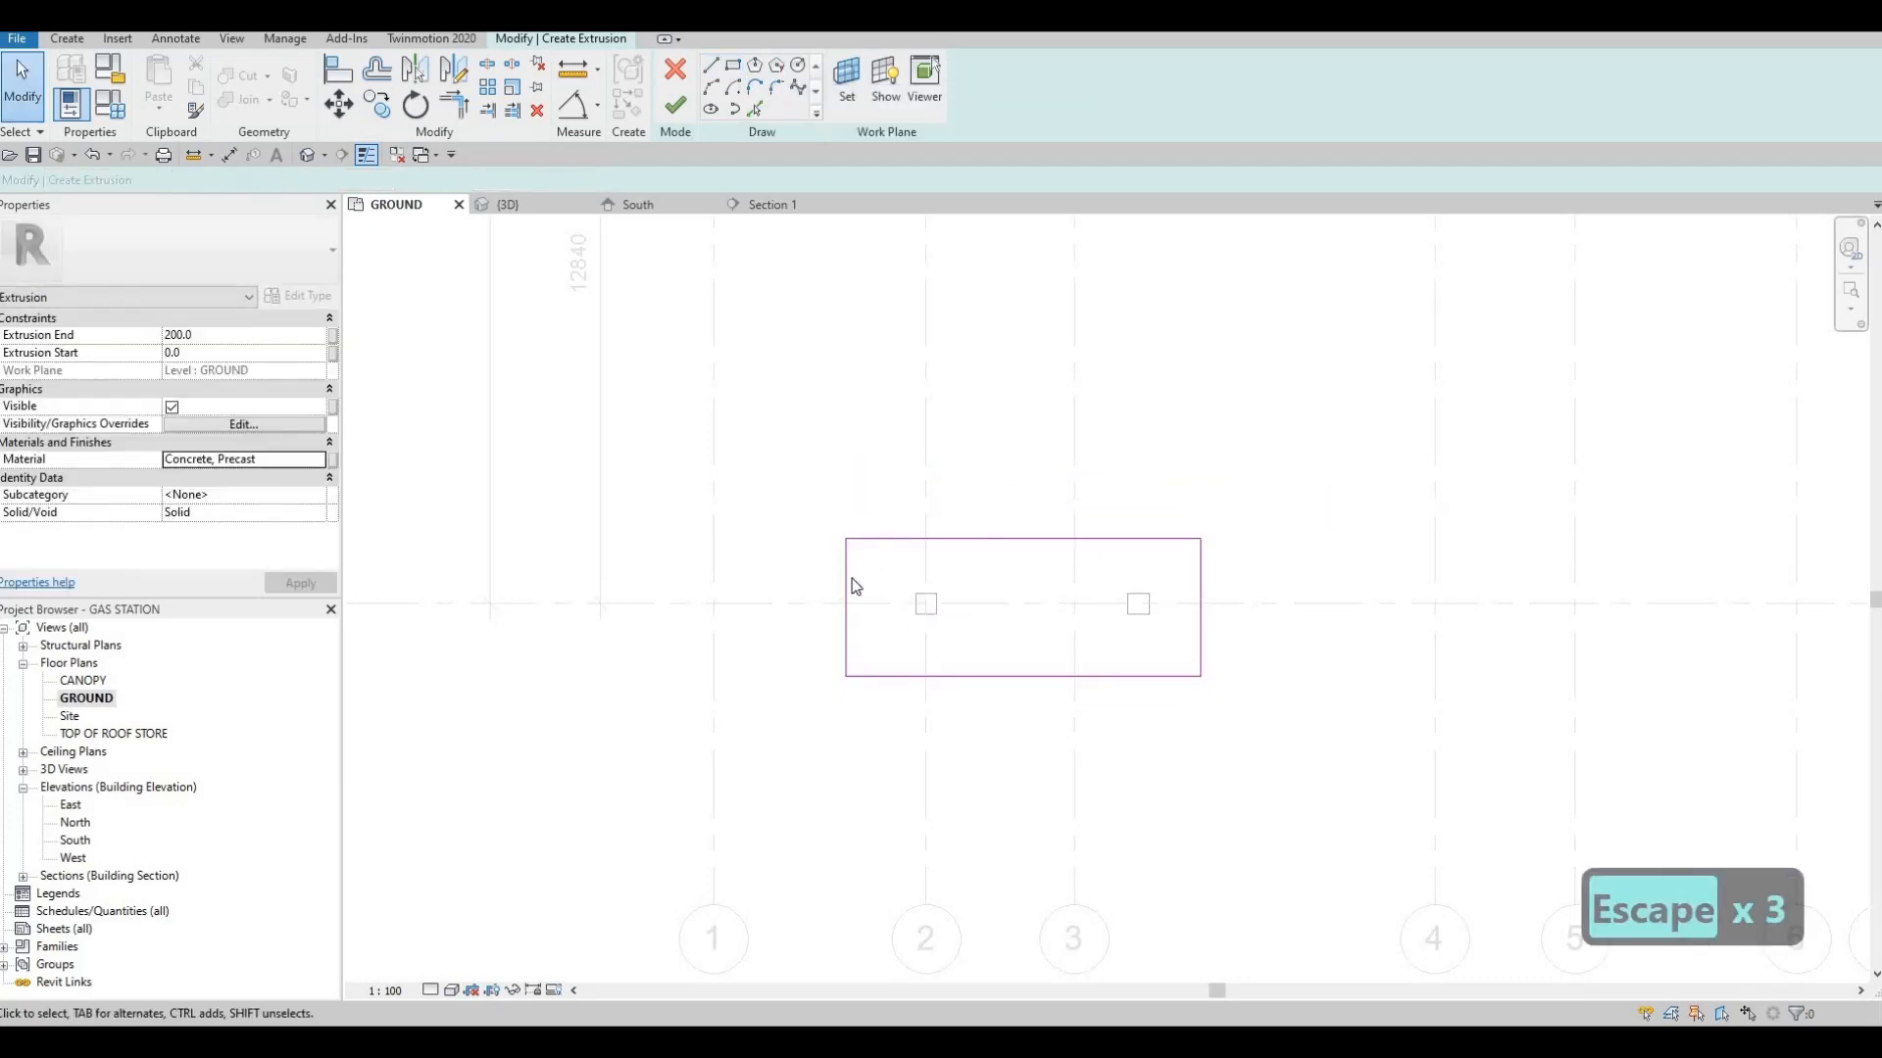
Set the base rectangle's short dimension across grid G to 1500
left_click(937, 539)
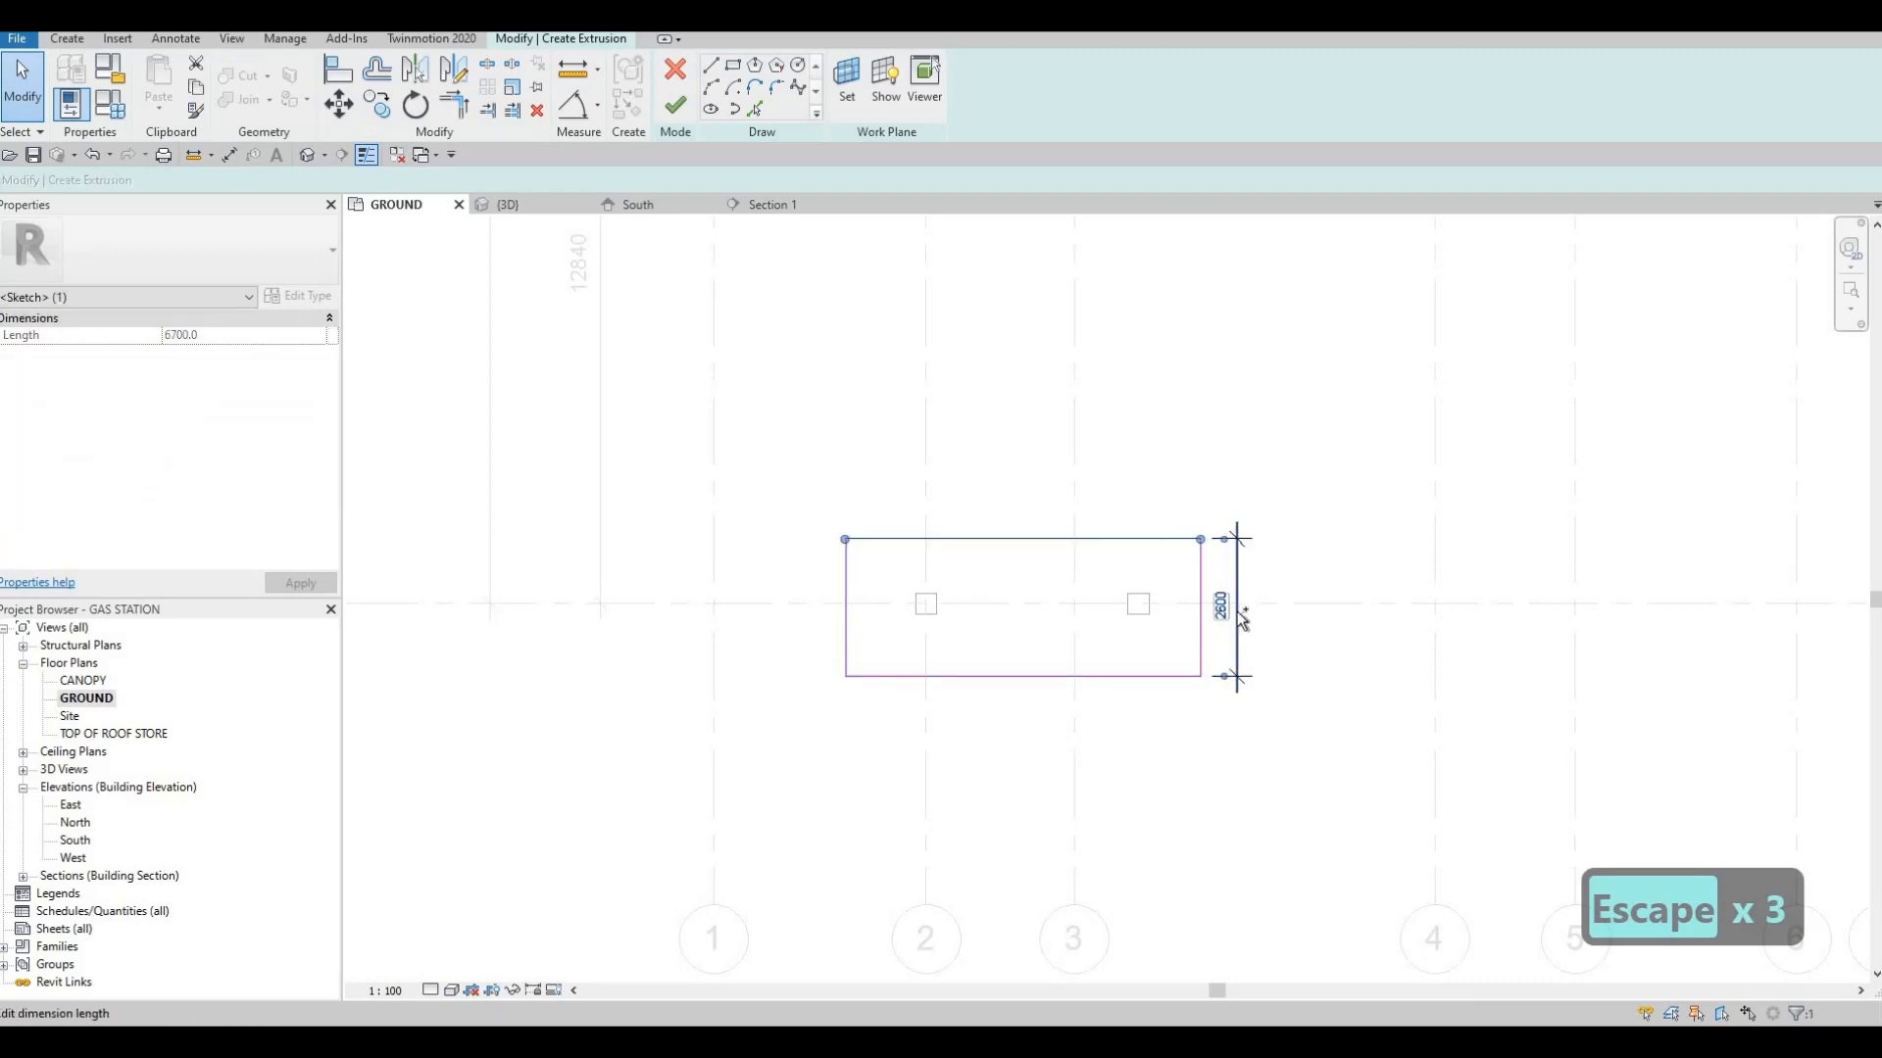
key("ctrl+z")
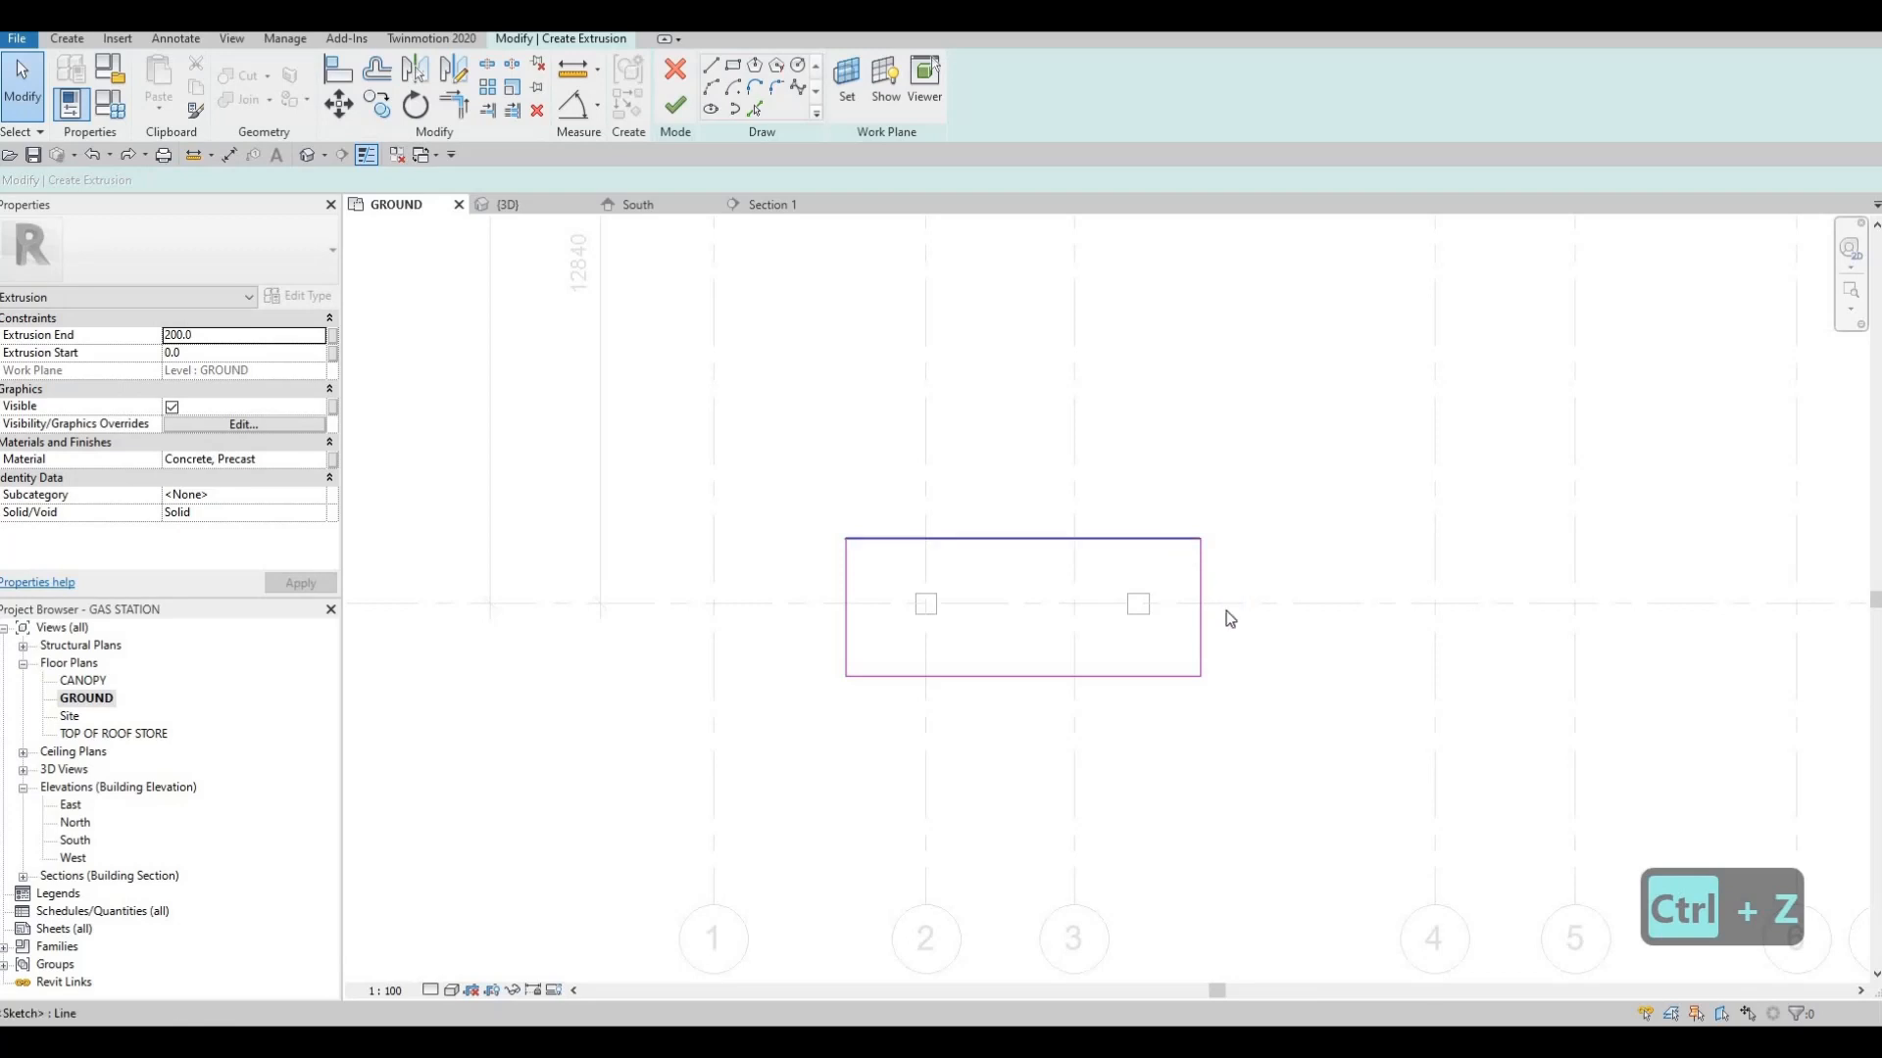
left_click(1225, 609)
type("1500")
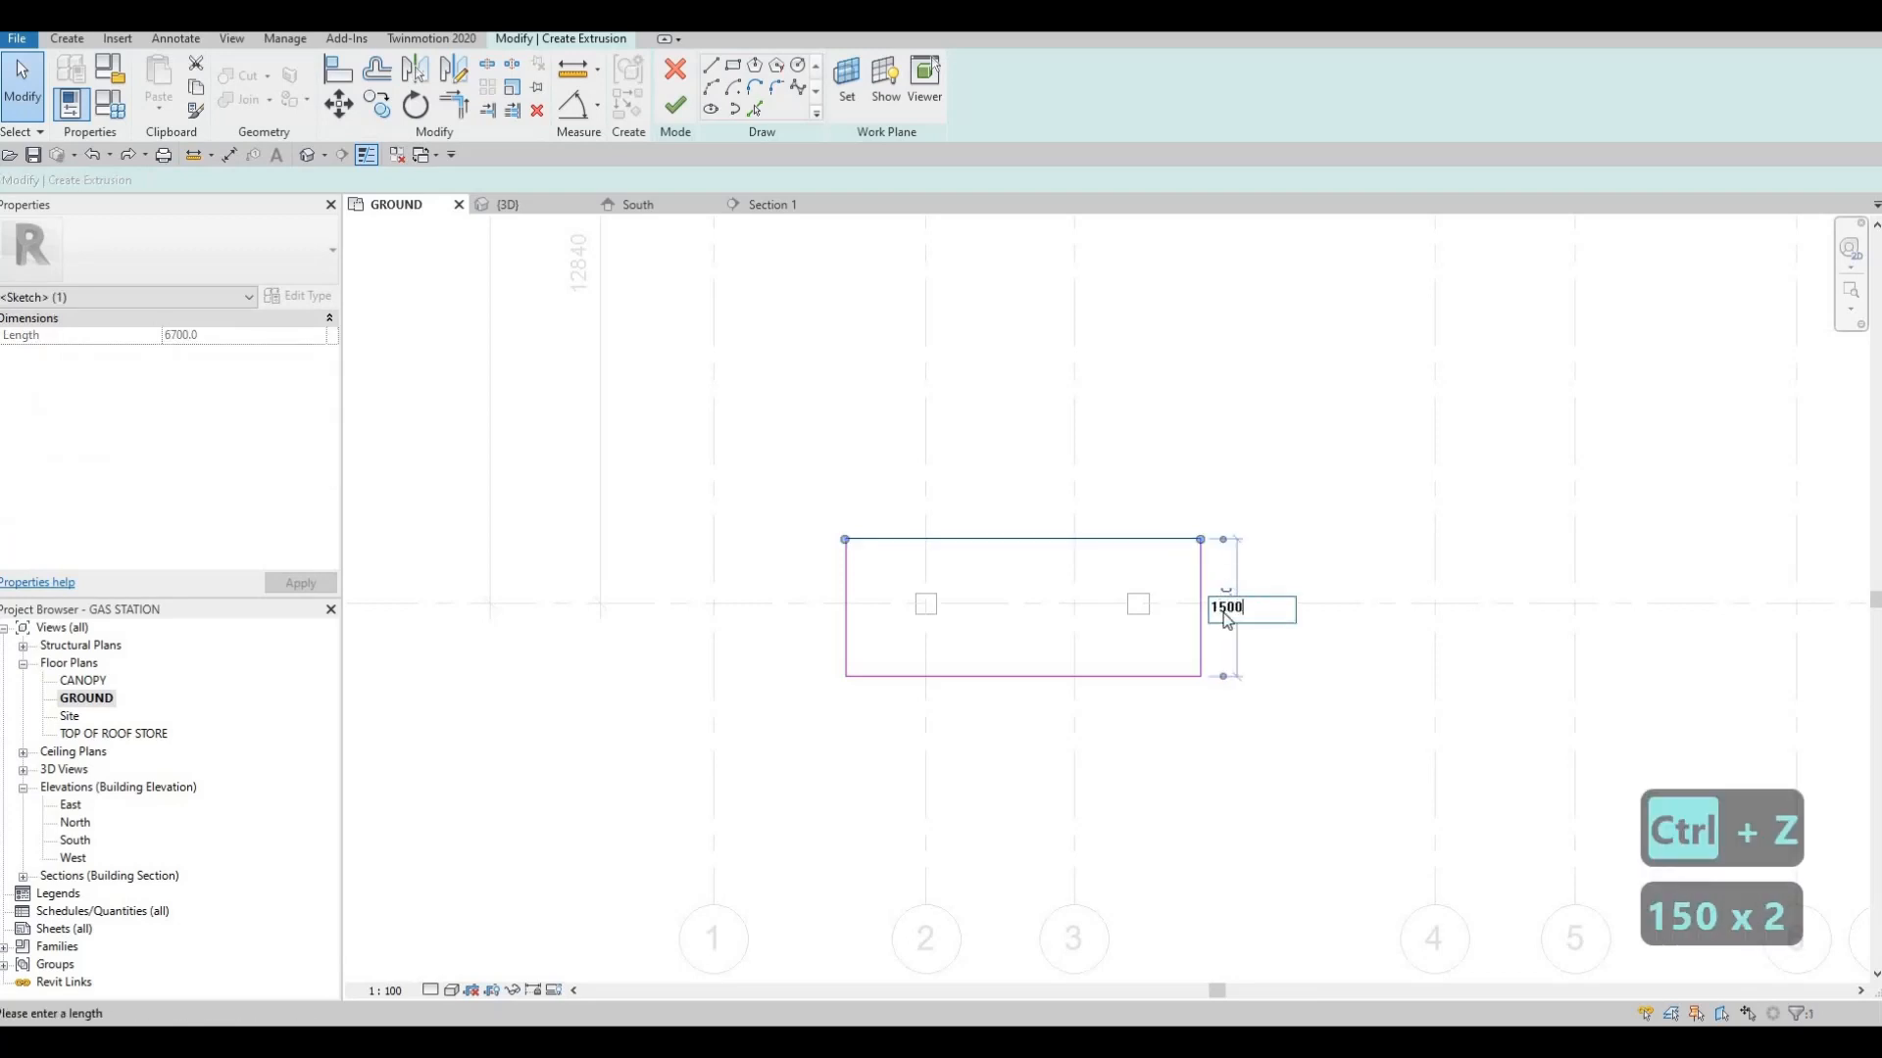
key("Return")
key("Escape")
key("Escape")
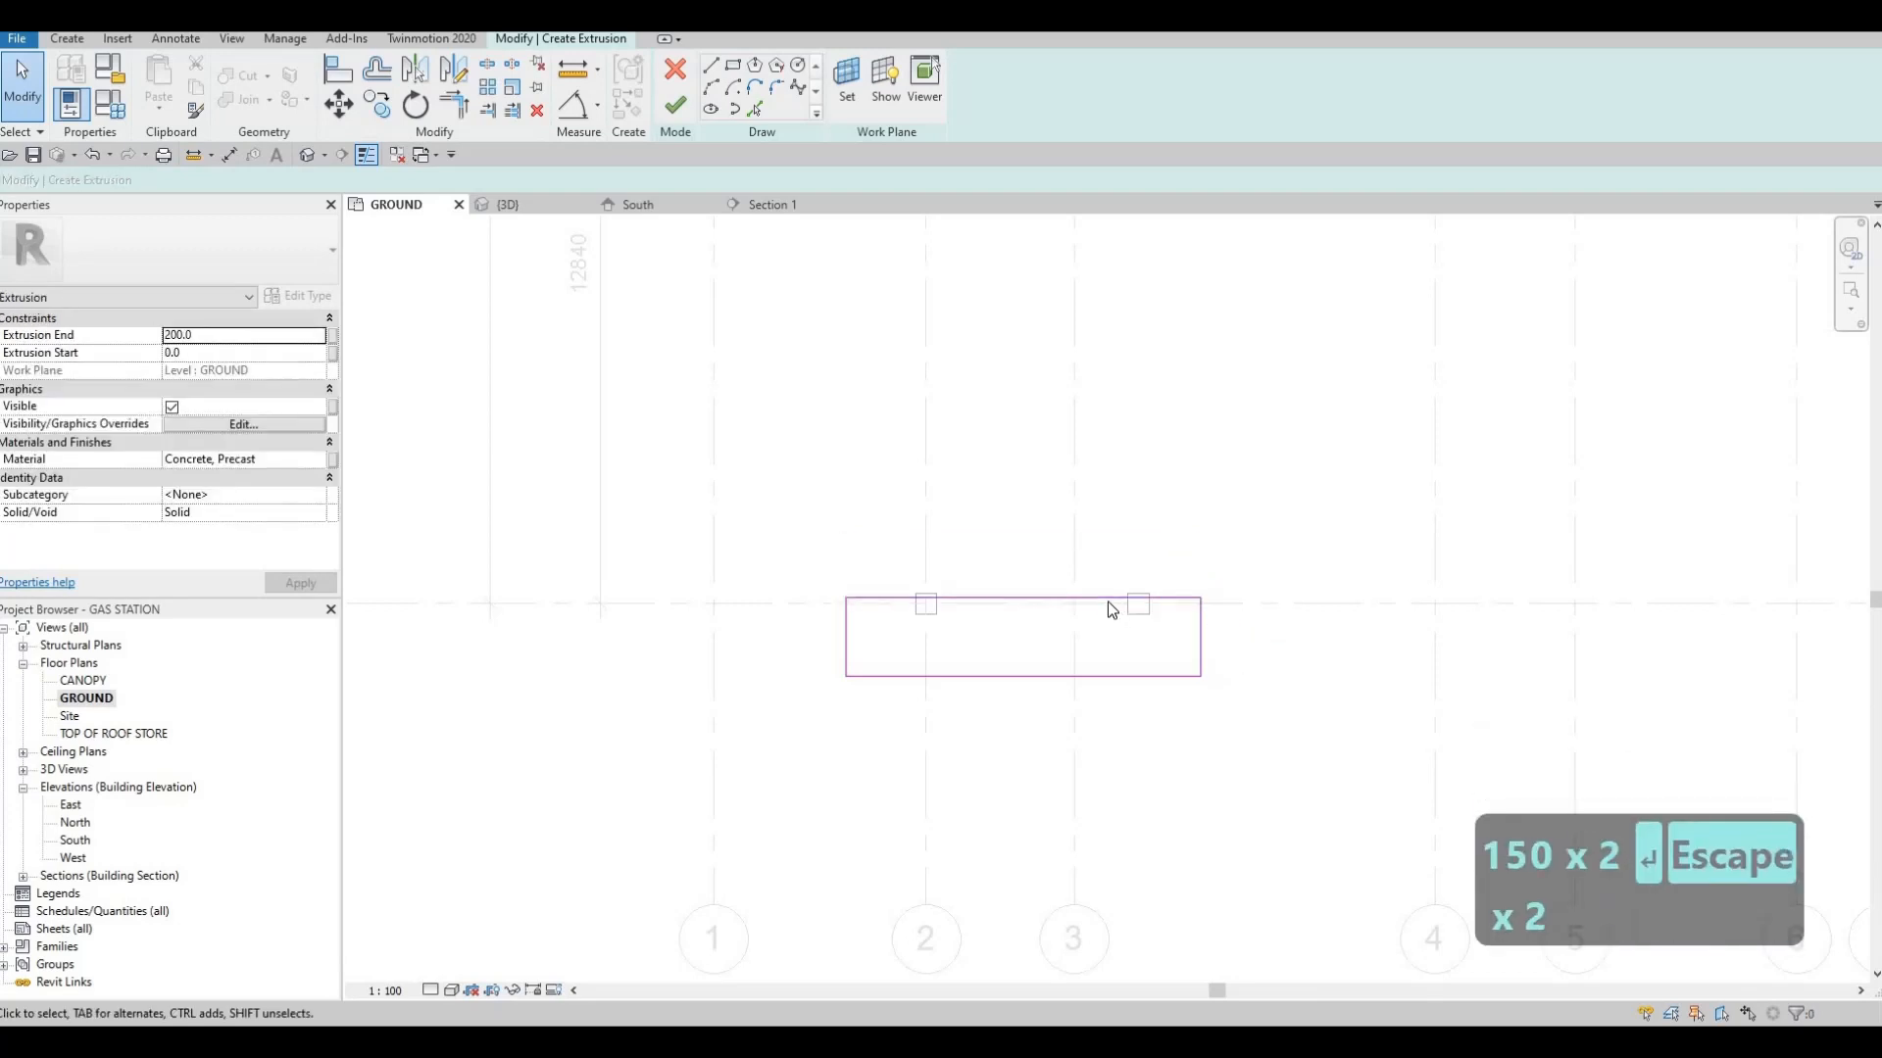
Select the whole rectangle outline and nudge it up and slightly right so that it surrounds both columns on grid G
key("Tab")
left_click(1112, 609)
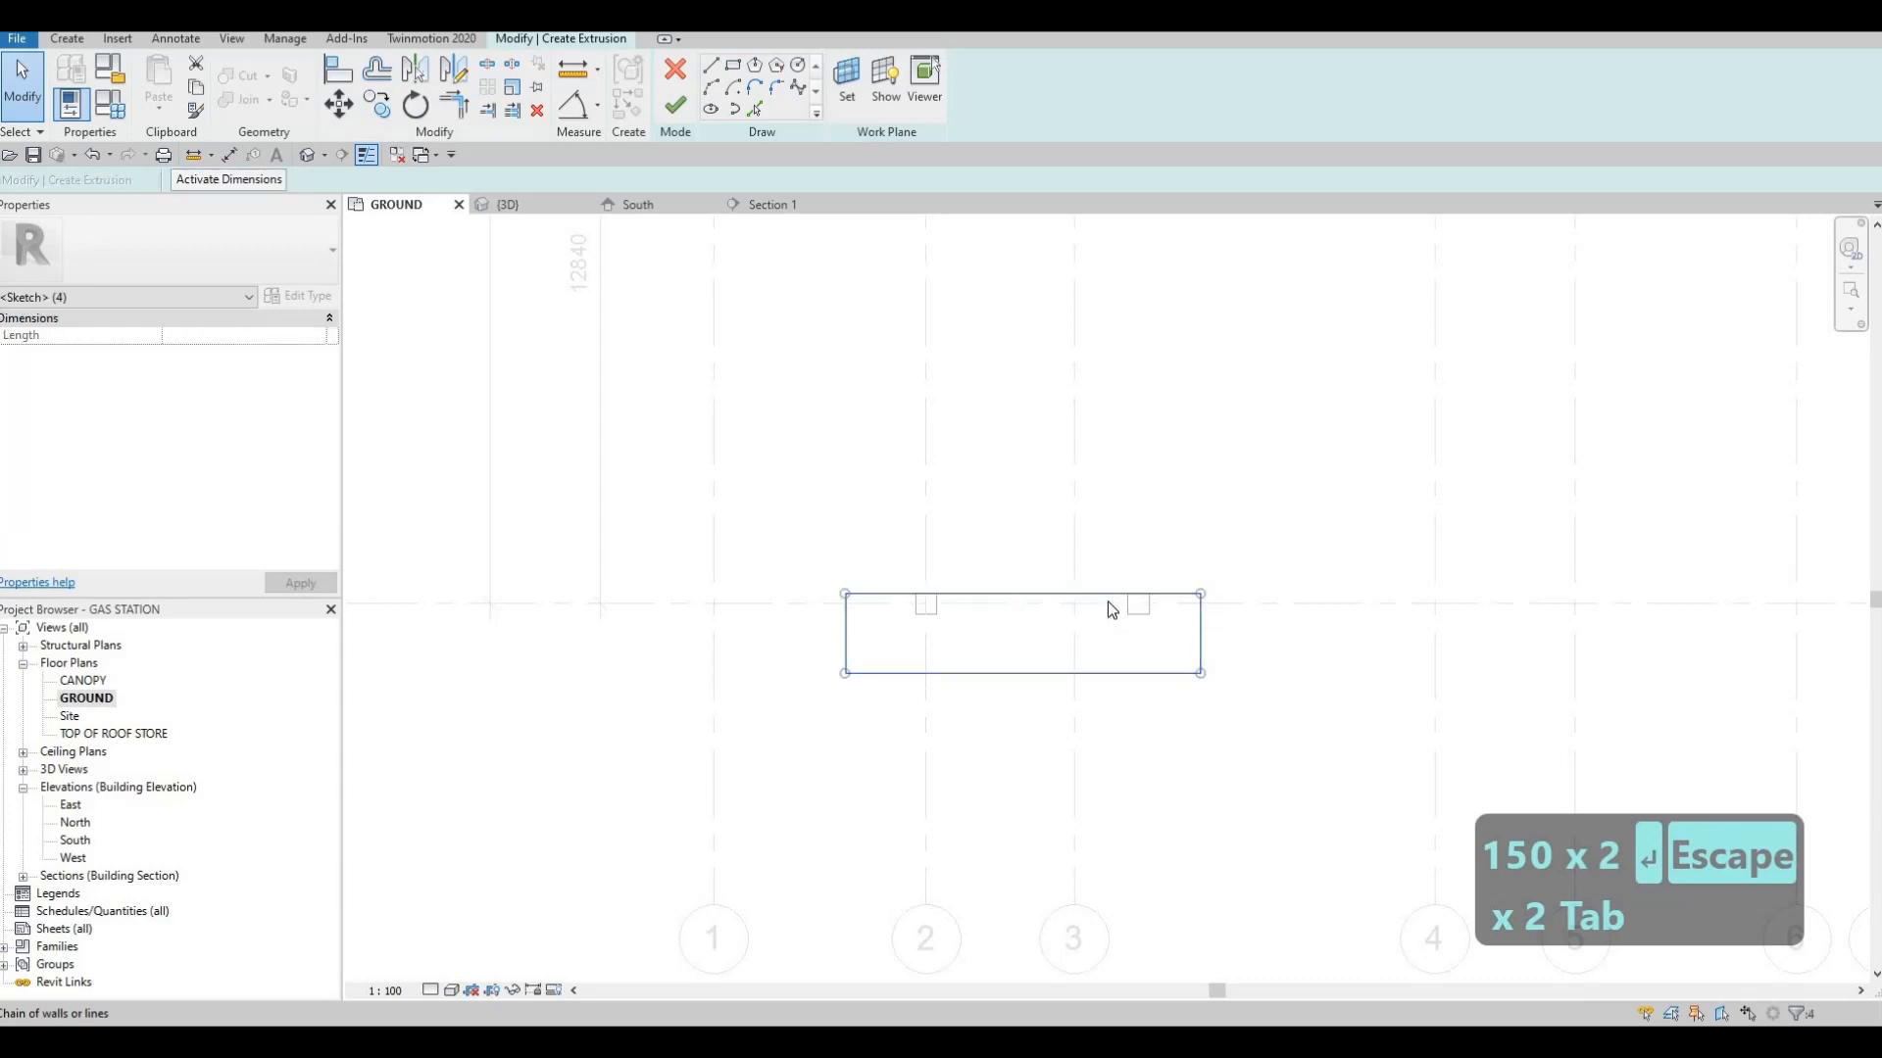
key("Up")
key("Up")
key("Up")
key("Up")
key("Up")
key("Up")
key("Up")
key("Up")
key("Right")
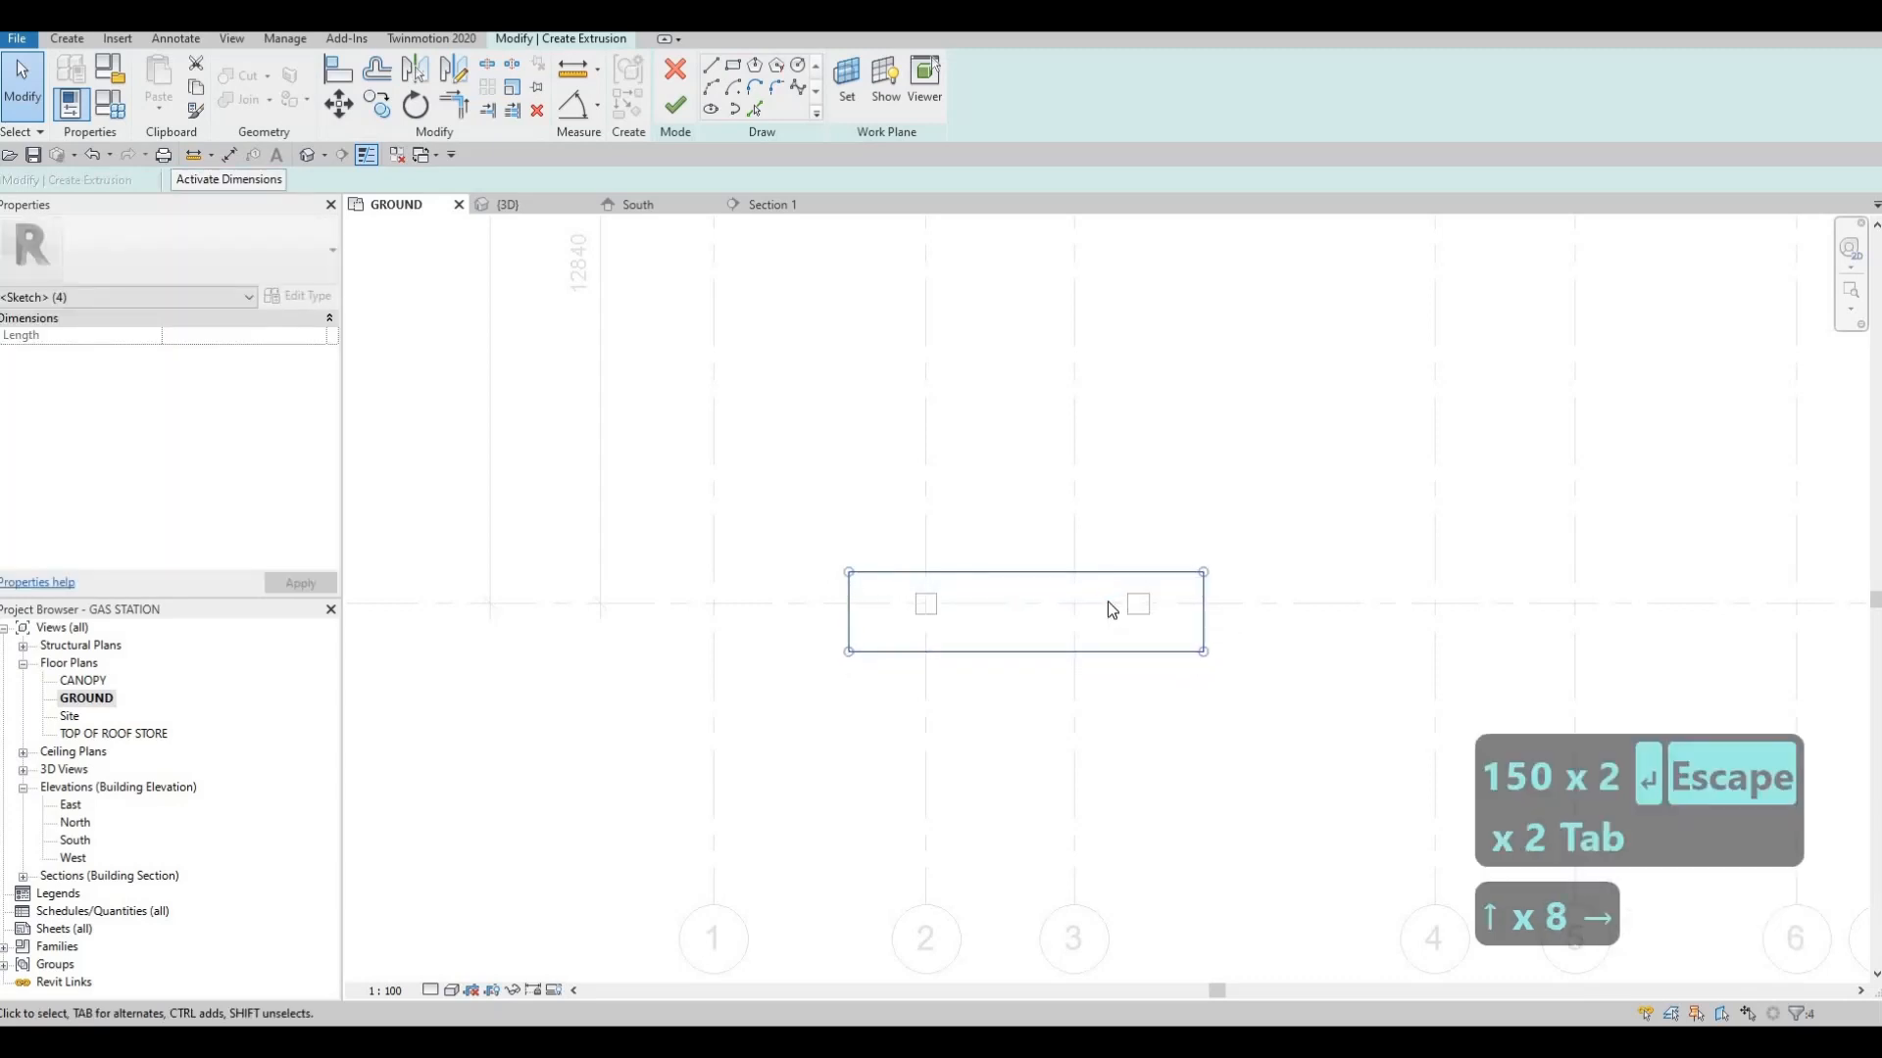
key("Left")
key("Up")
key("Right")
key("Right")
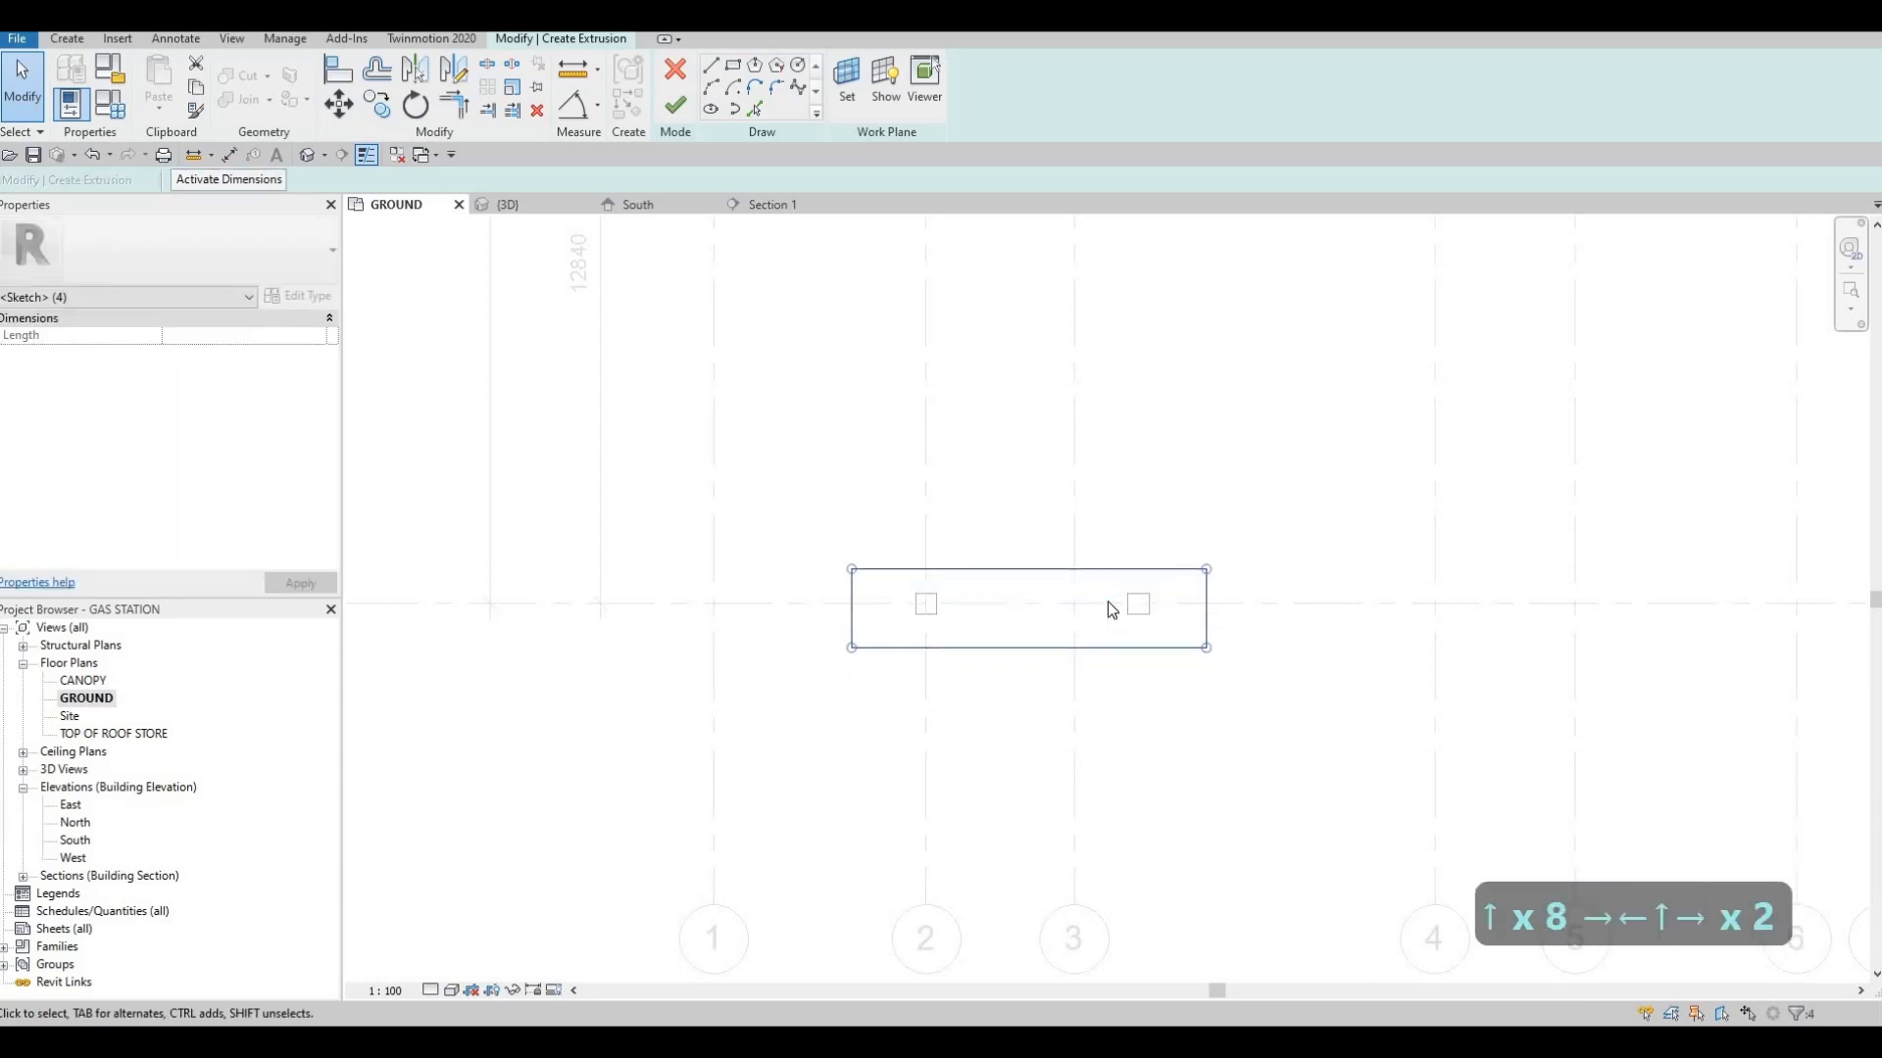
key("Escape")
key("Escape")
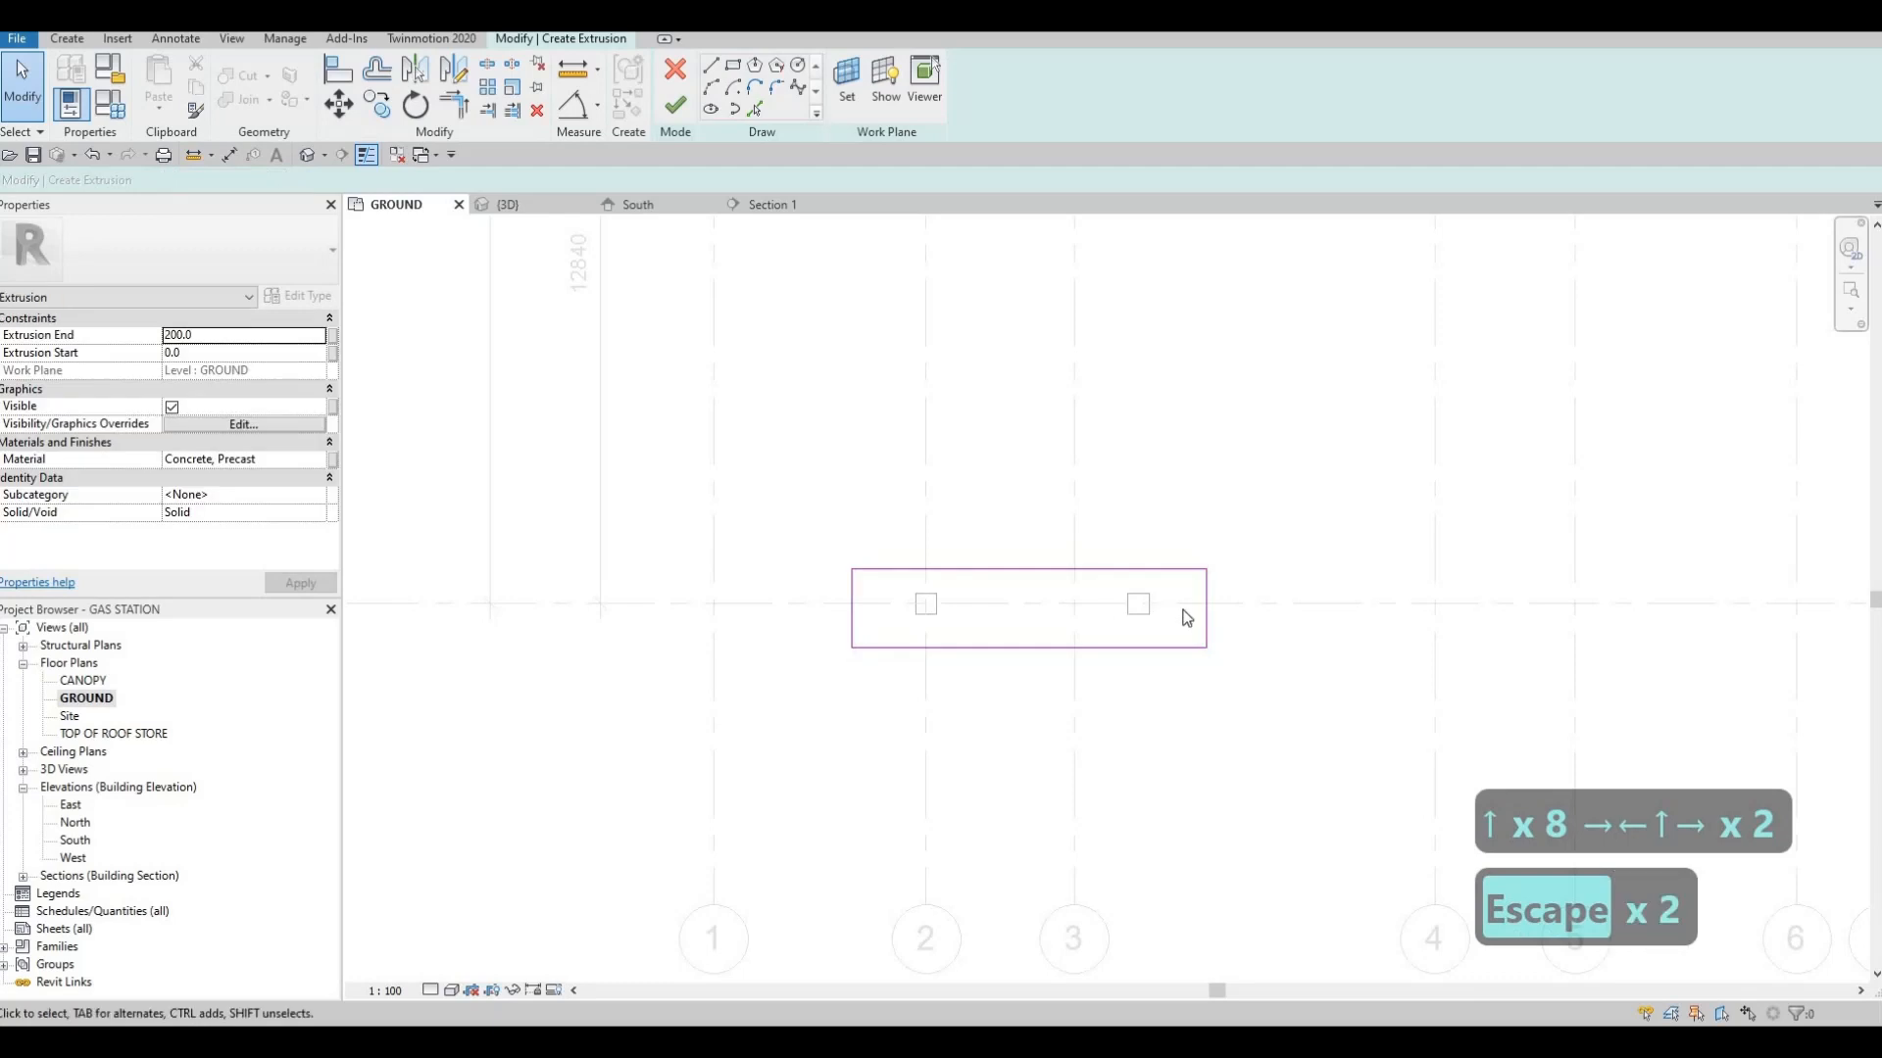
Set the base rectangle's short dimension across grid G to 2000
left_click(1147, 571)
scroll(1221, 588, "up", 2)
left_click(1255, 616)
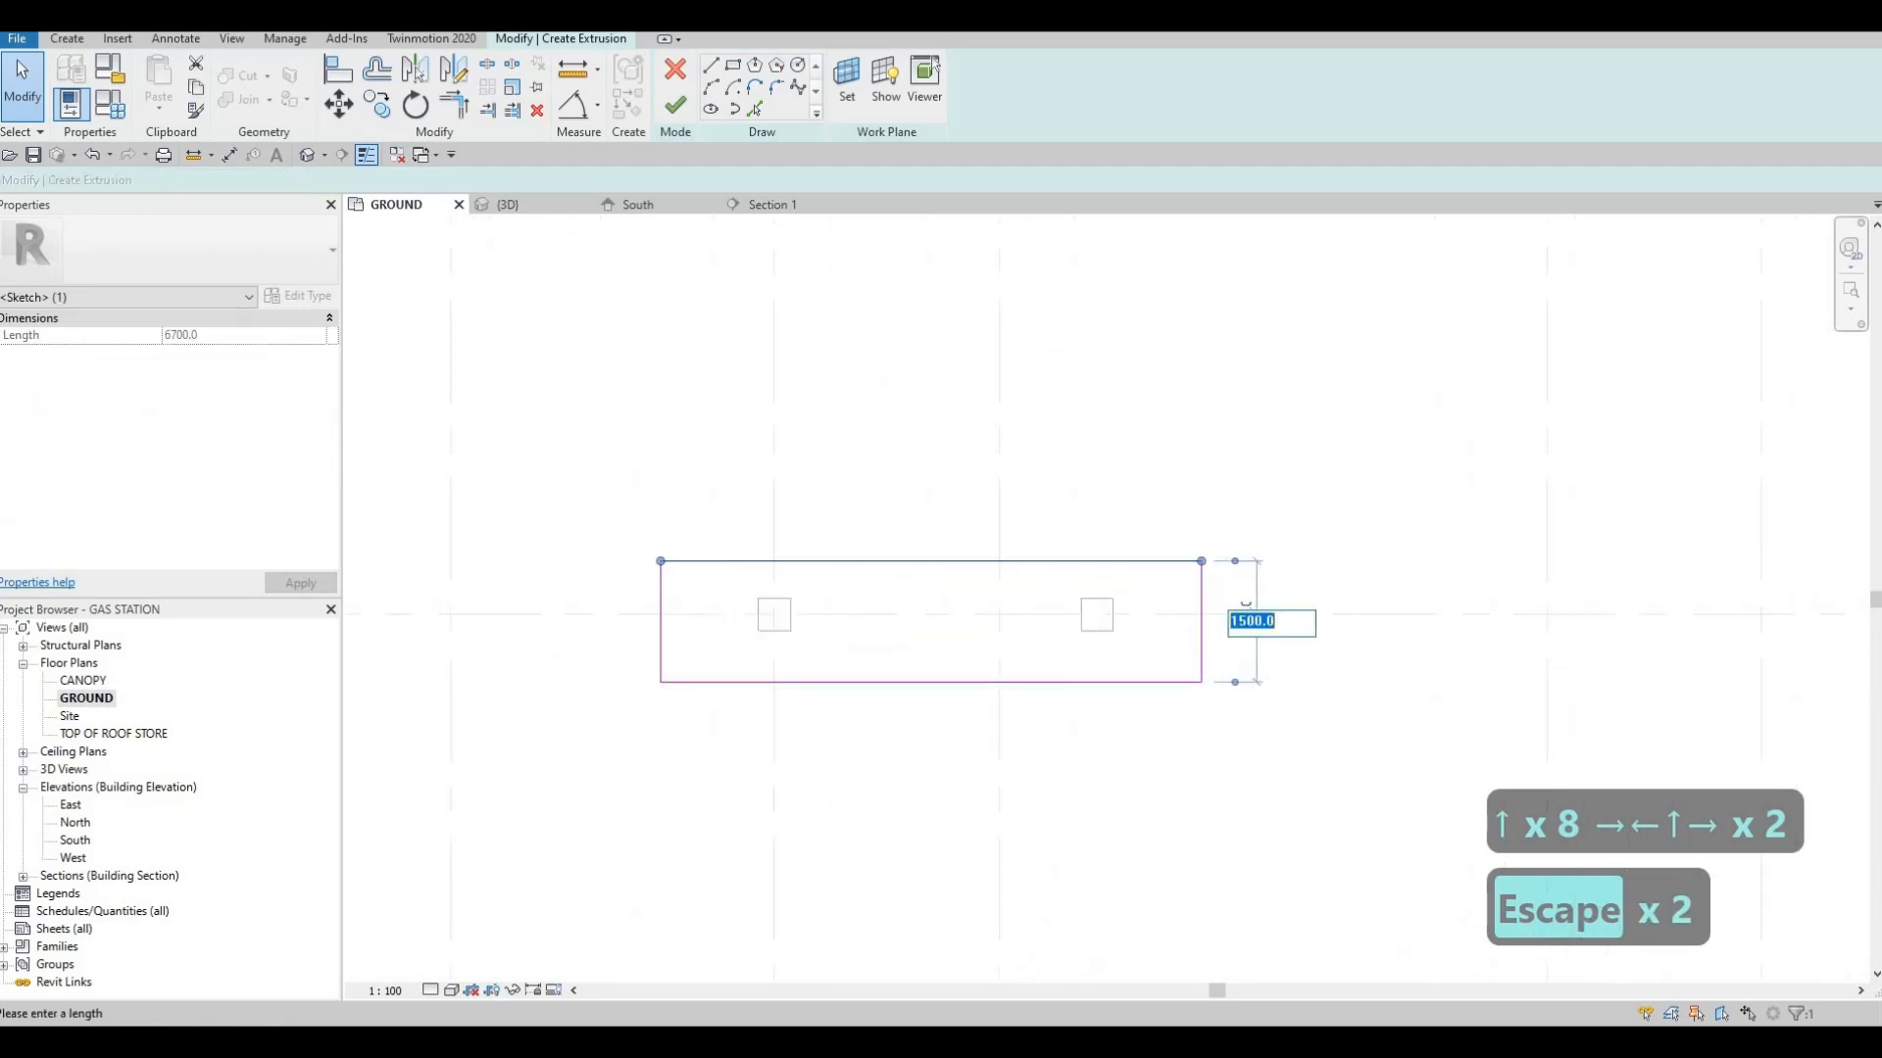
type("2000")
key("Return")
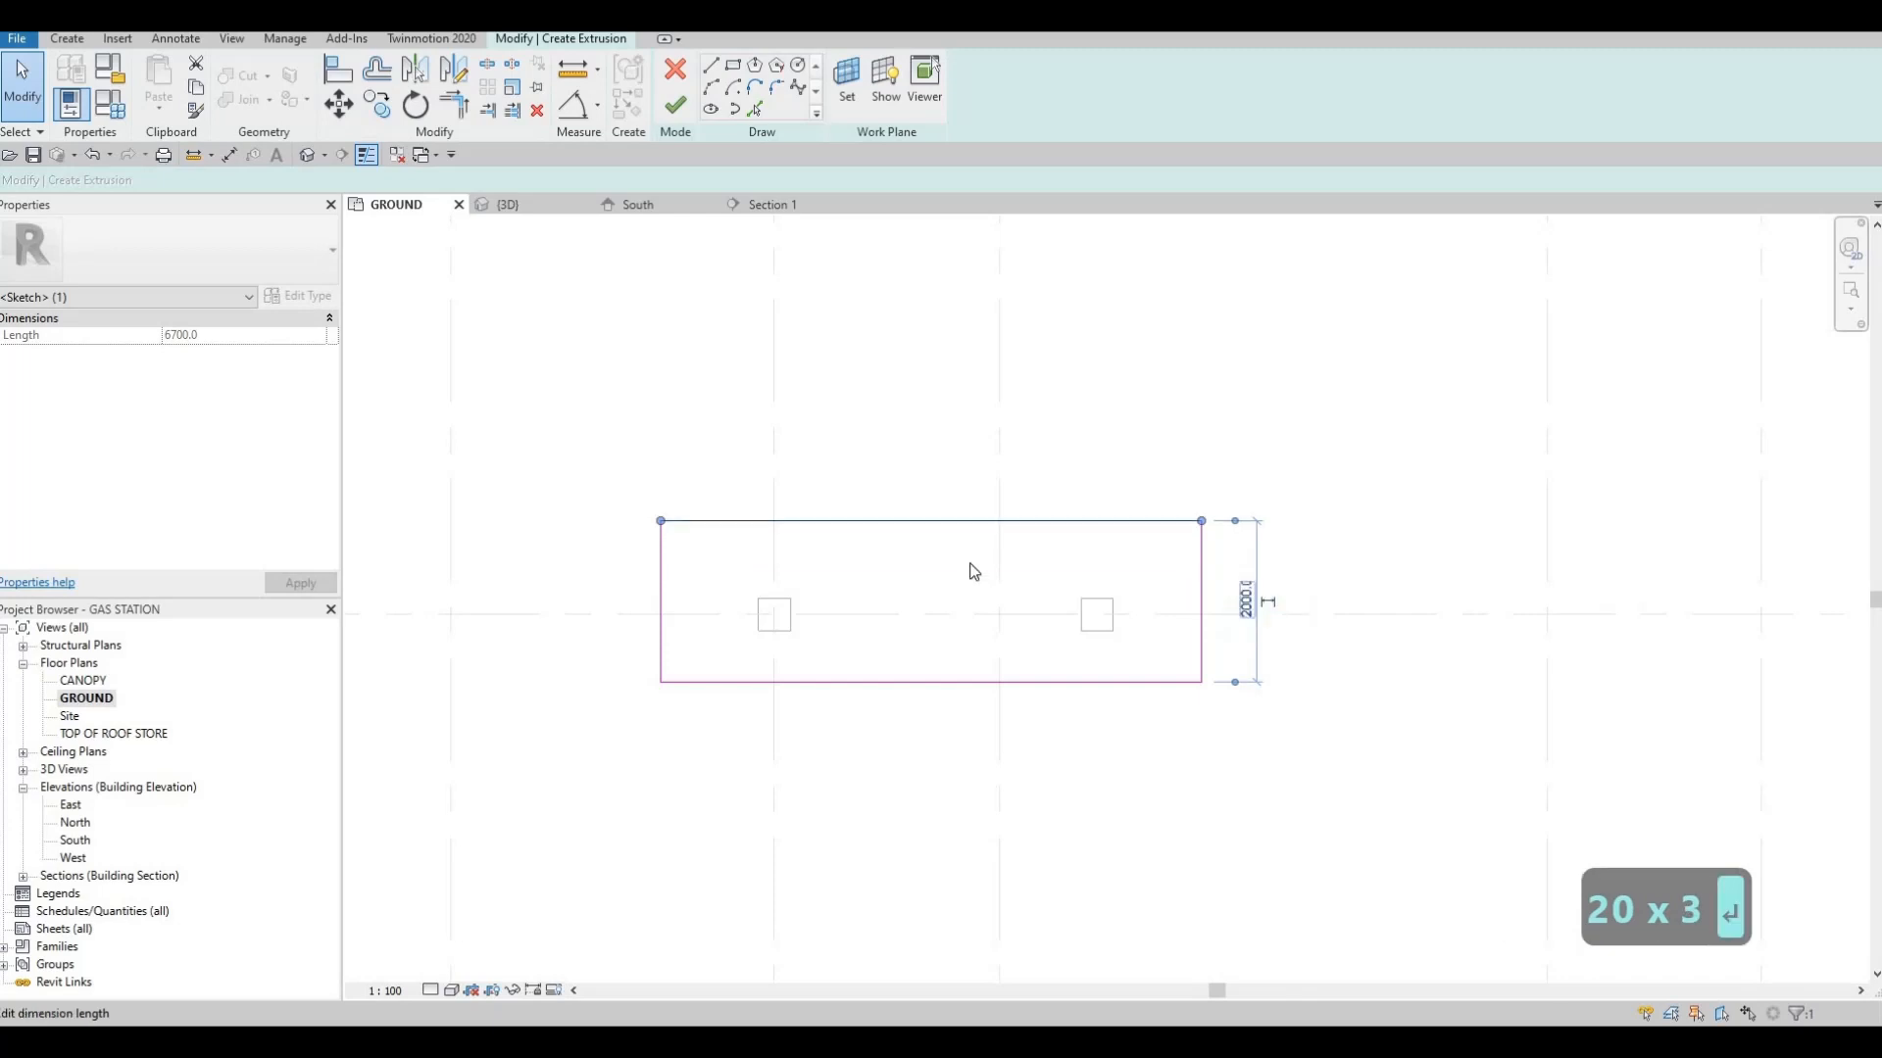
key("Escape")
key("Escape")
Nudge the complete rectangle outline down and slightly right to center it across grid G
scroll(989, 529, "down", 1)
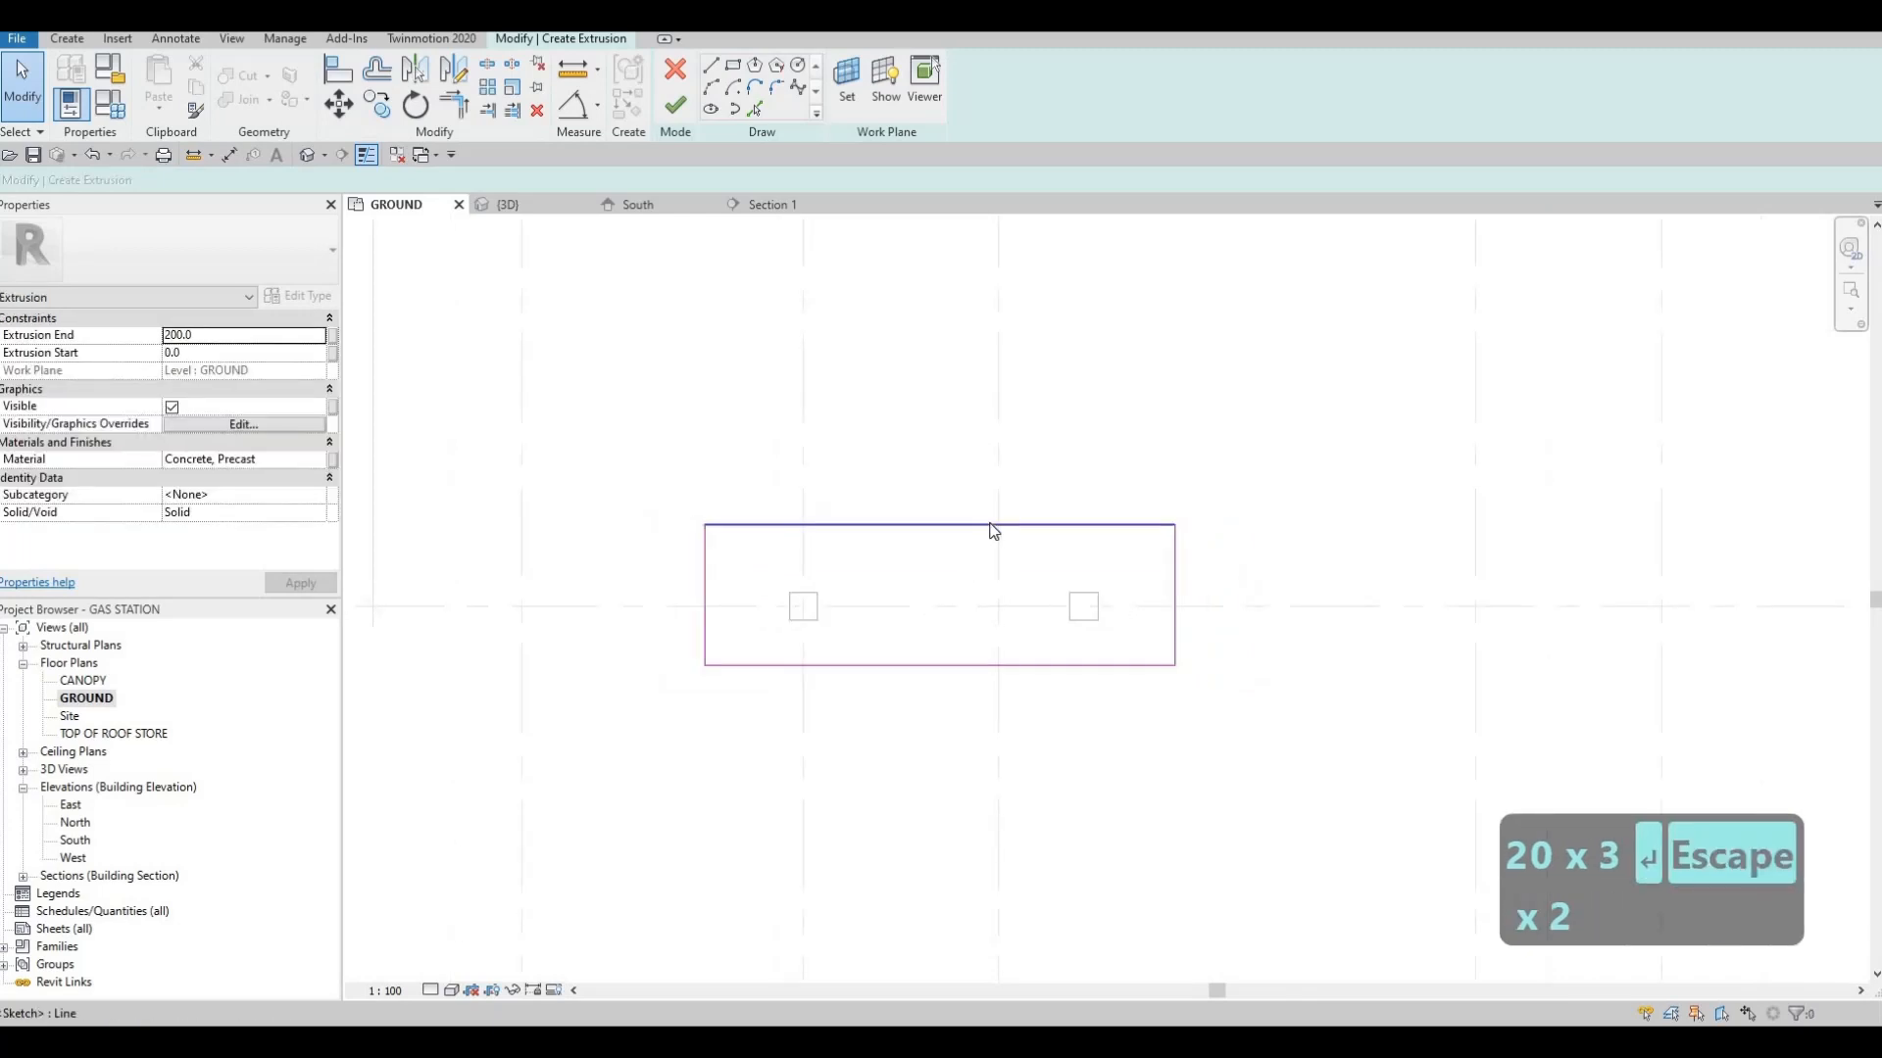
key("Tab")
left_click(990, 529)
key("Down")
key("Down")
key("Down")
key("Down")
key("Right")
key("Right")
key("Right")
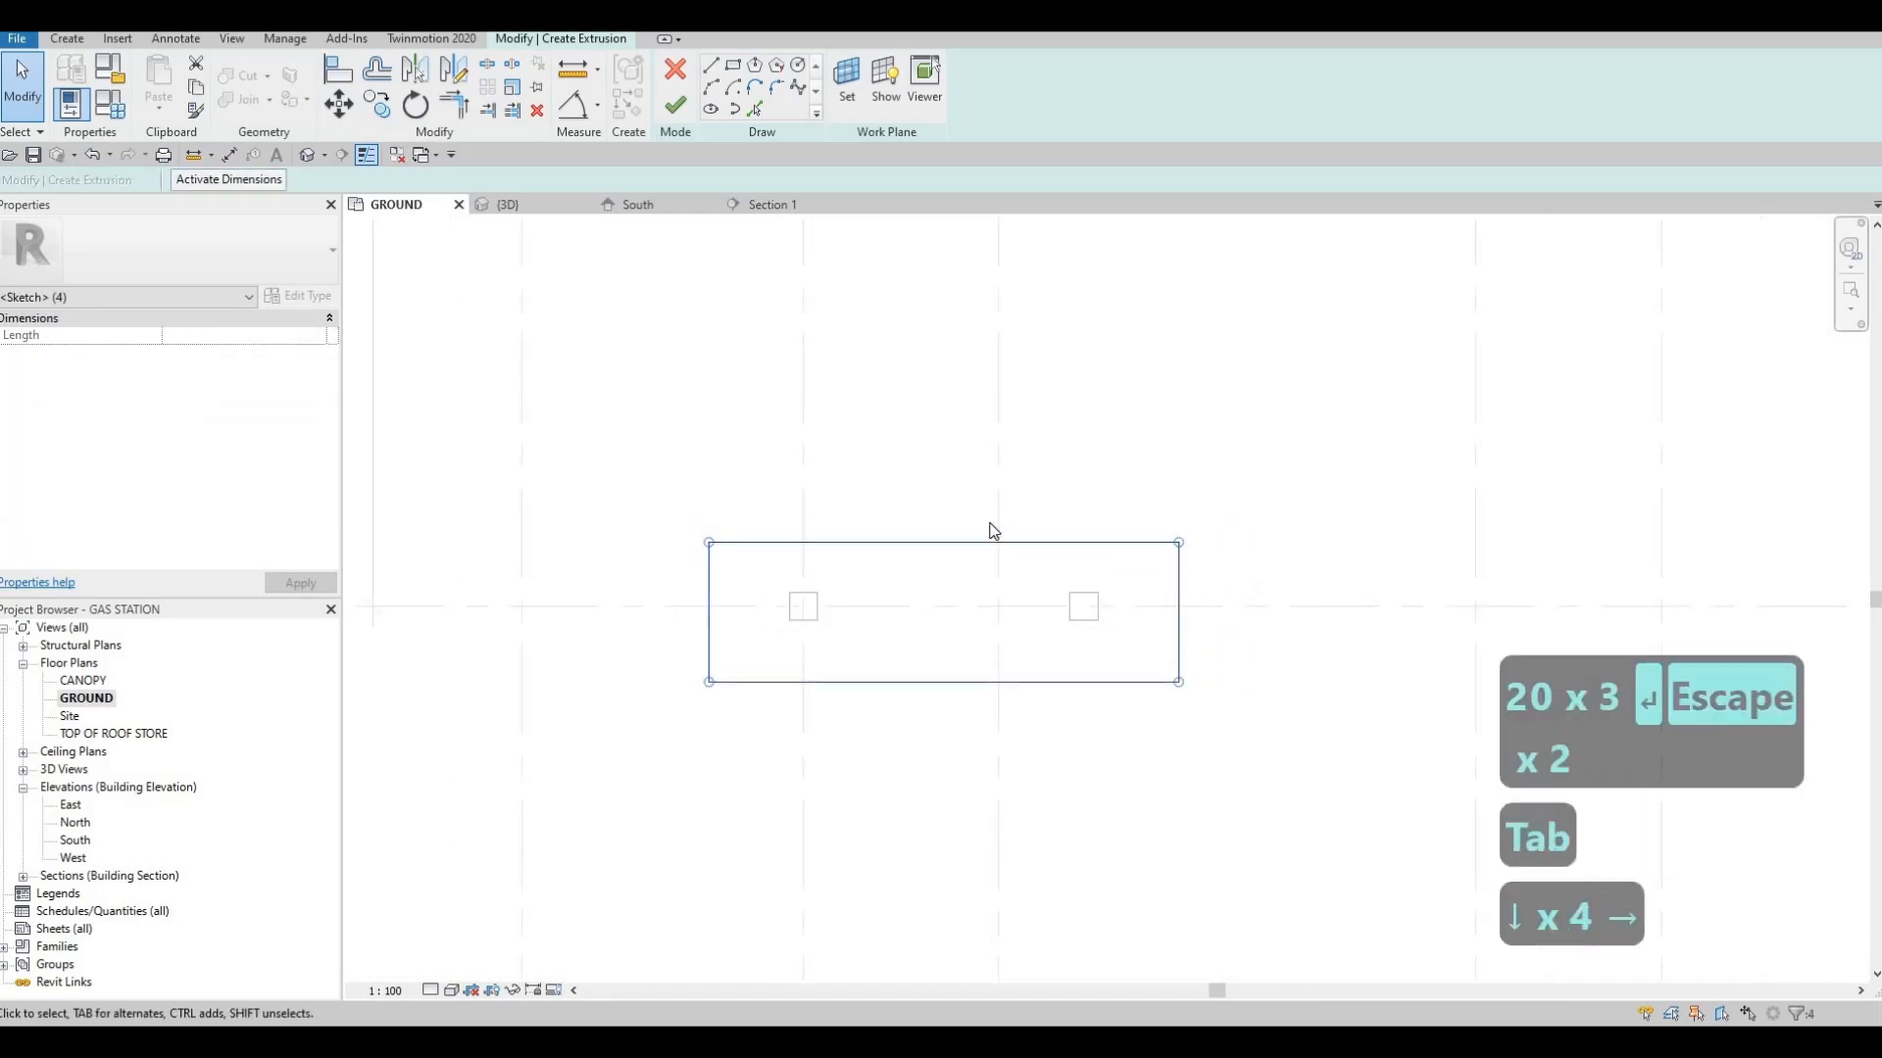
key("Up")
key("Left")
key("Left")
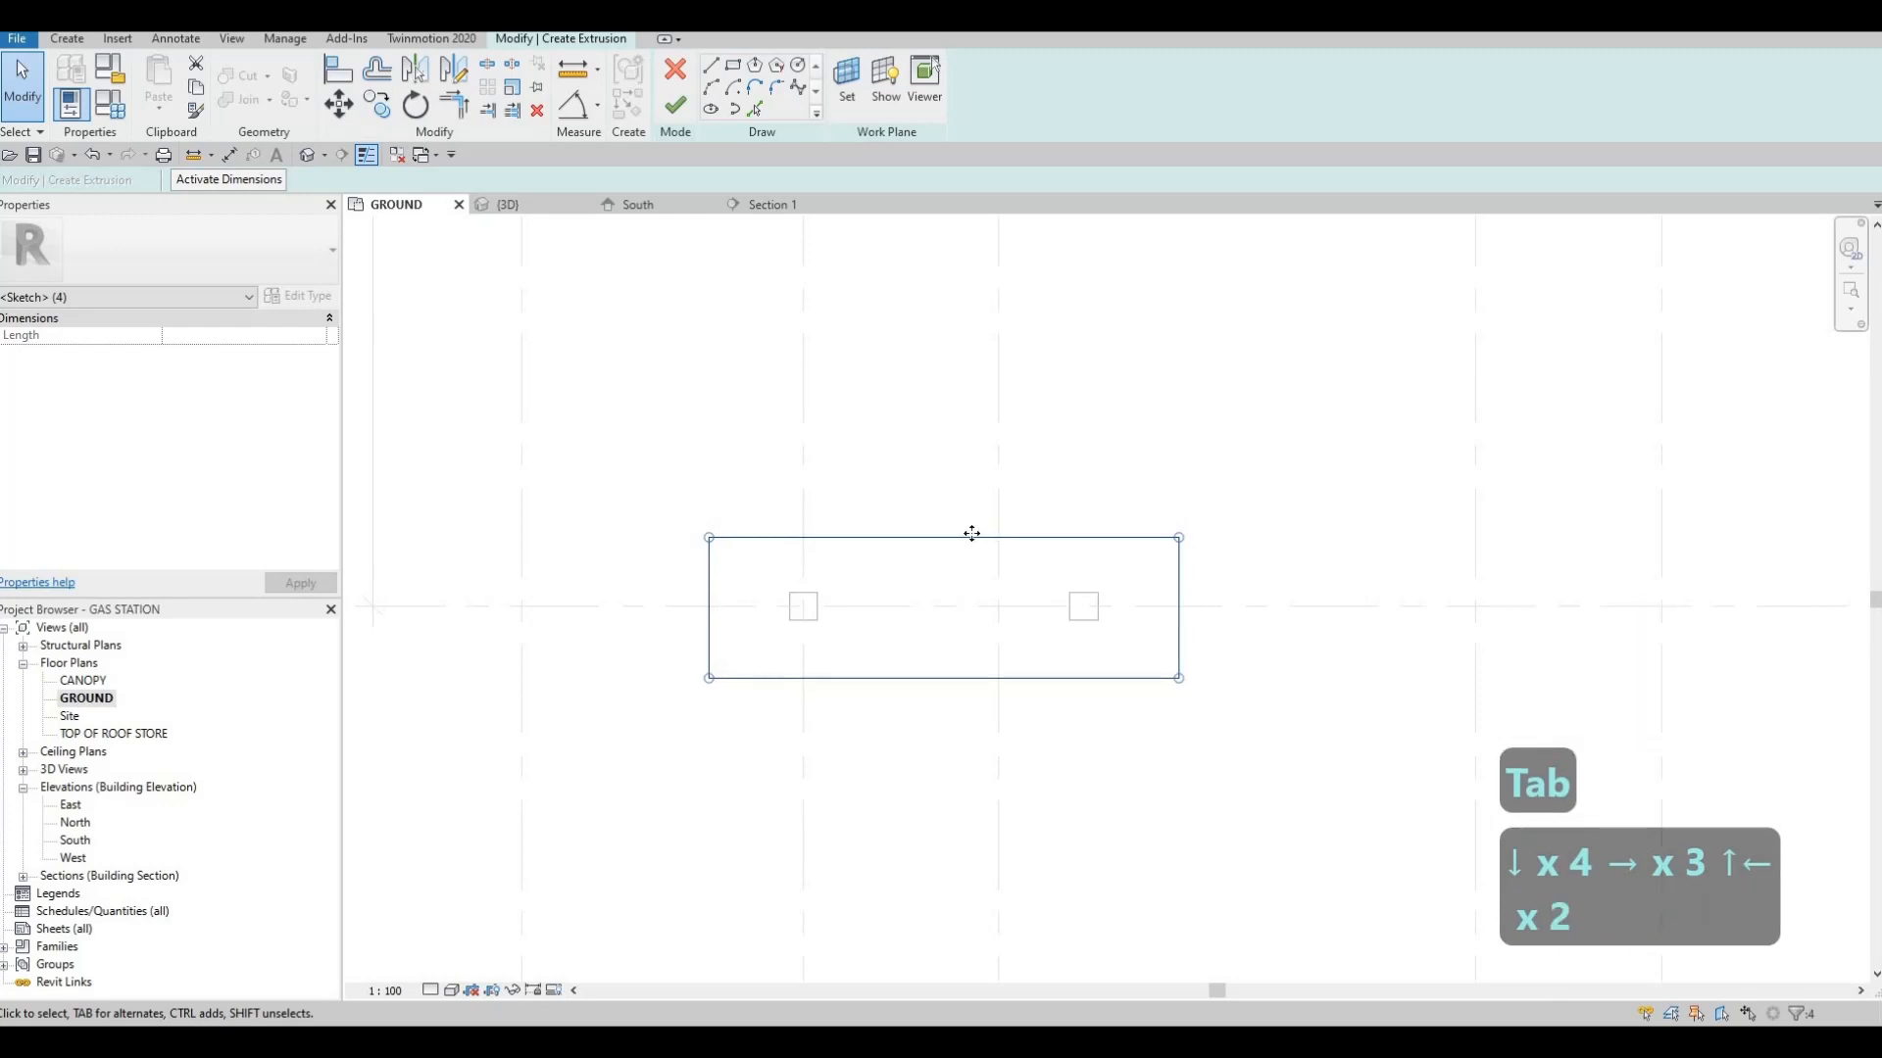
key("Escape")
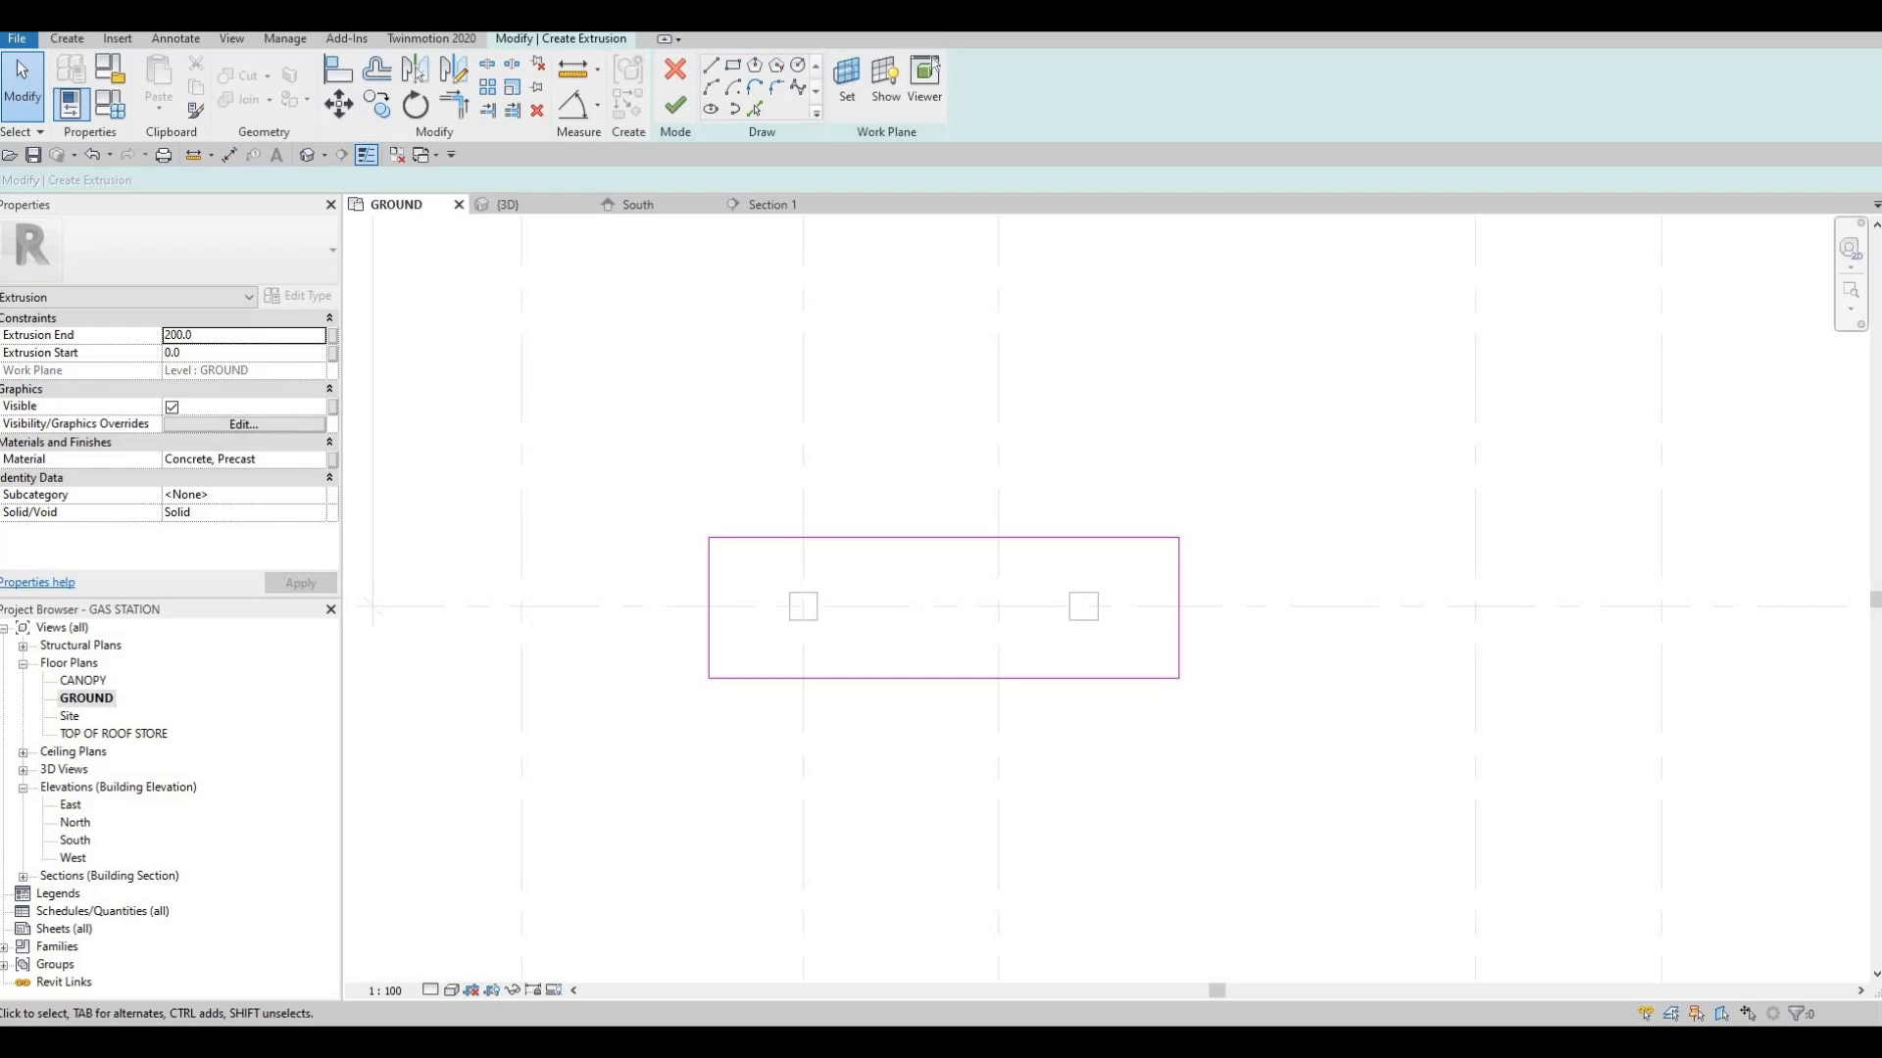
key("Escape")
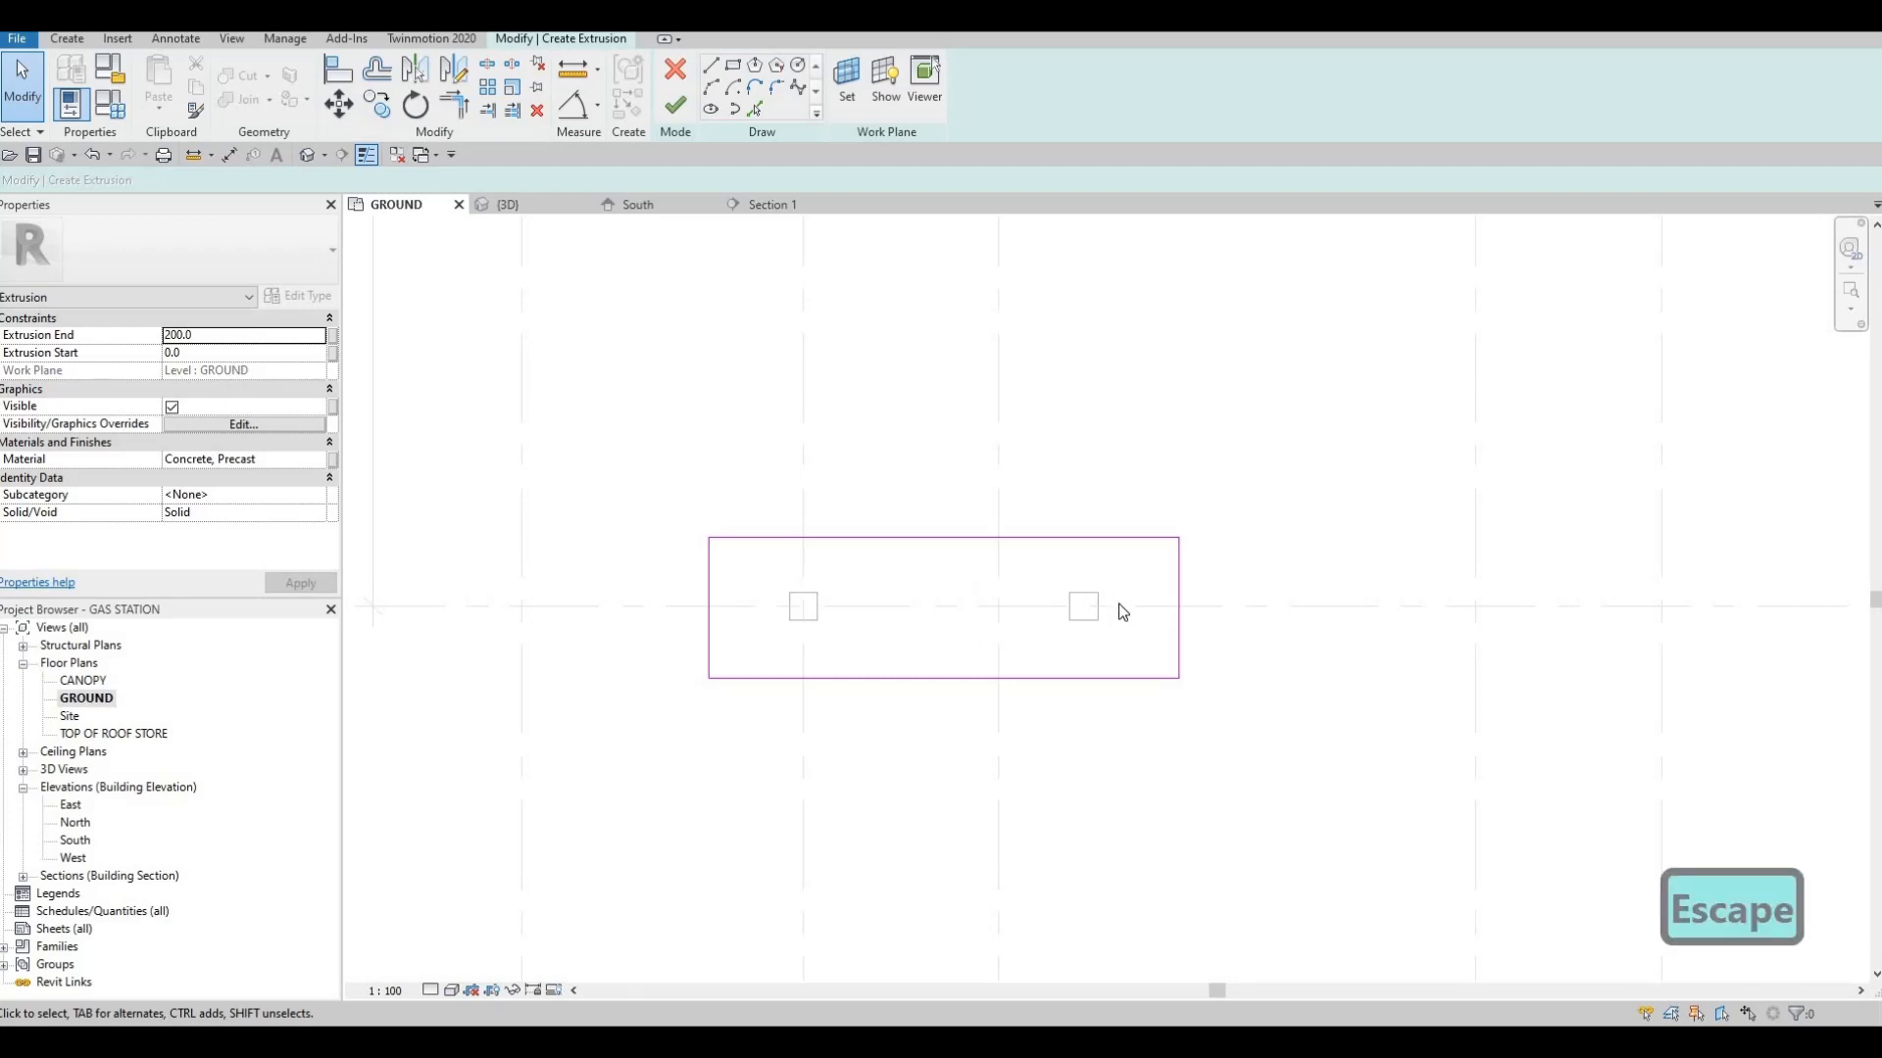
Set the base rectangle's length along grid G to 5000
left_click(1180, 590)
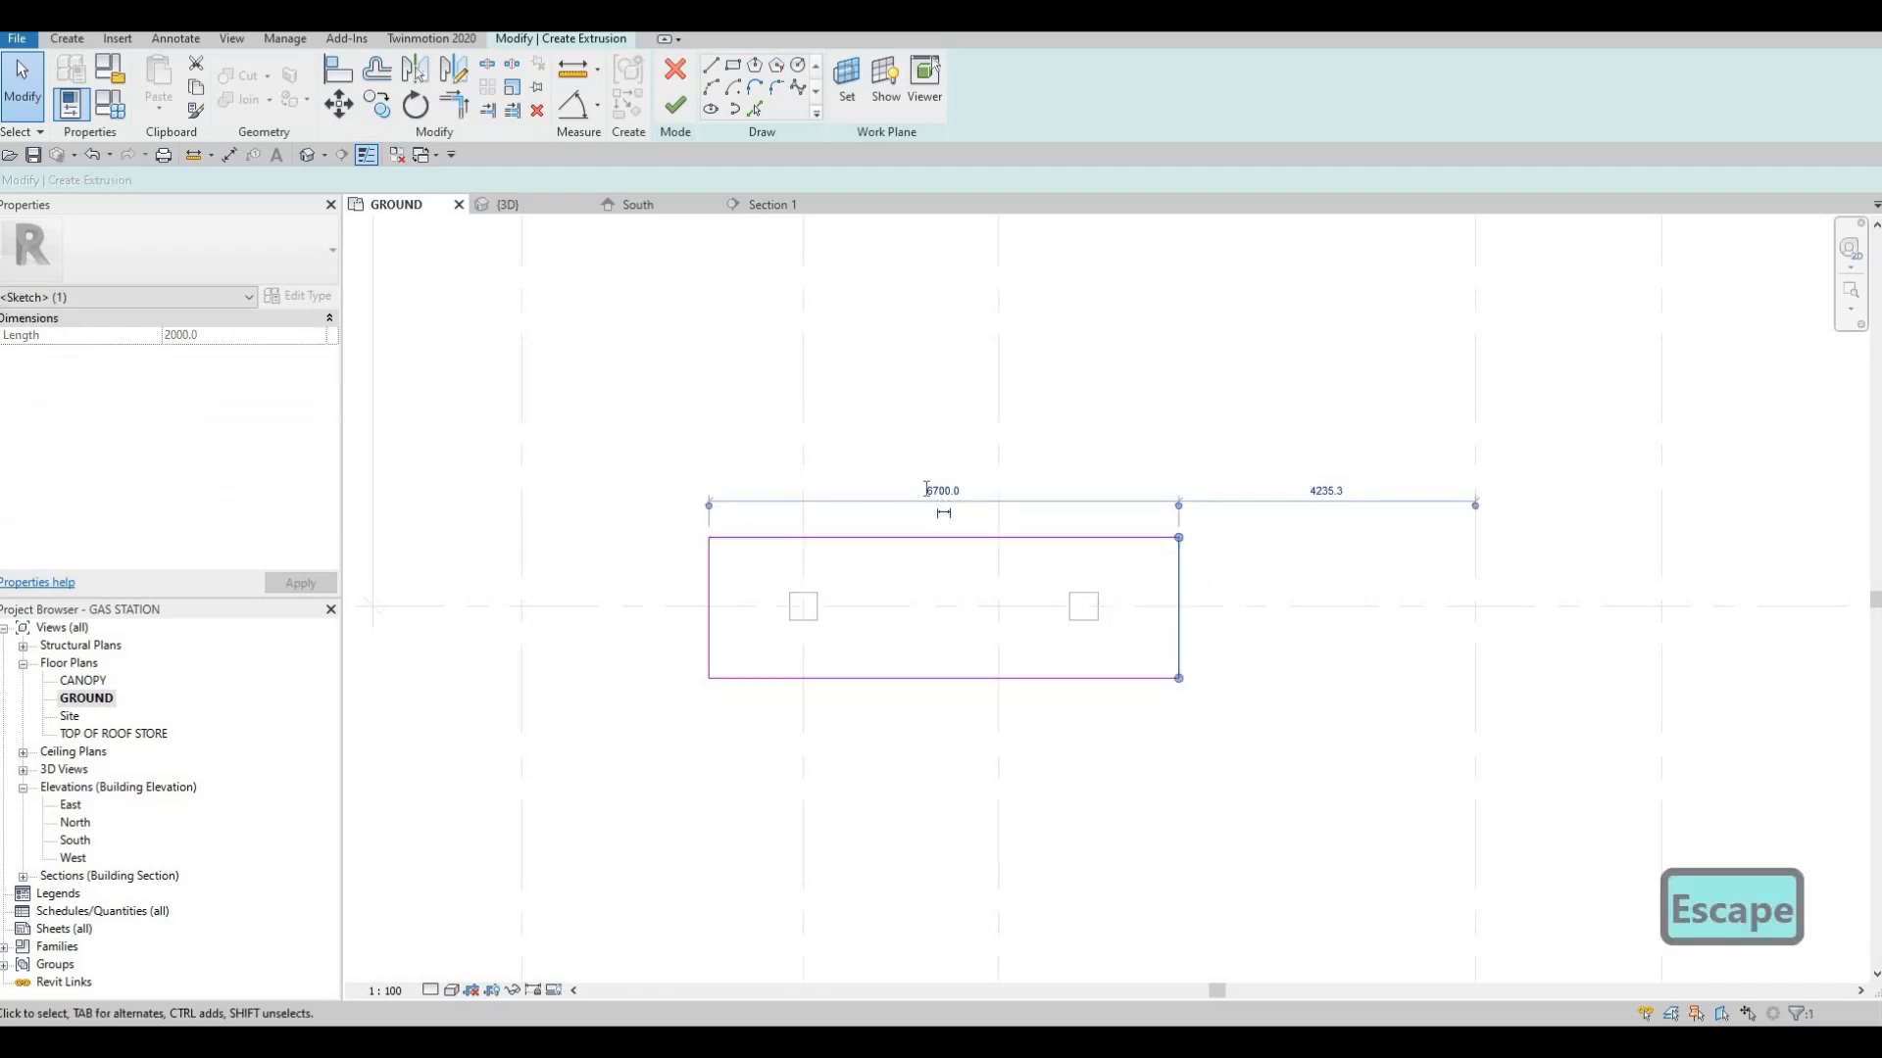
left_click(924, 486)
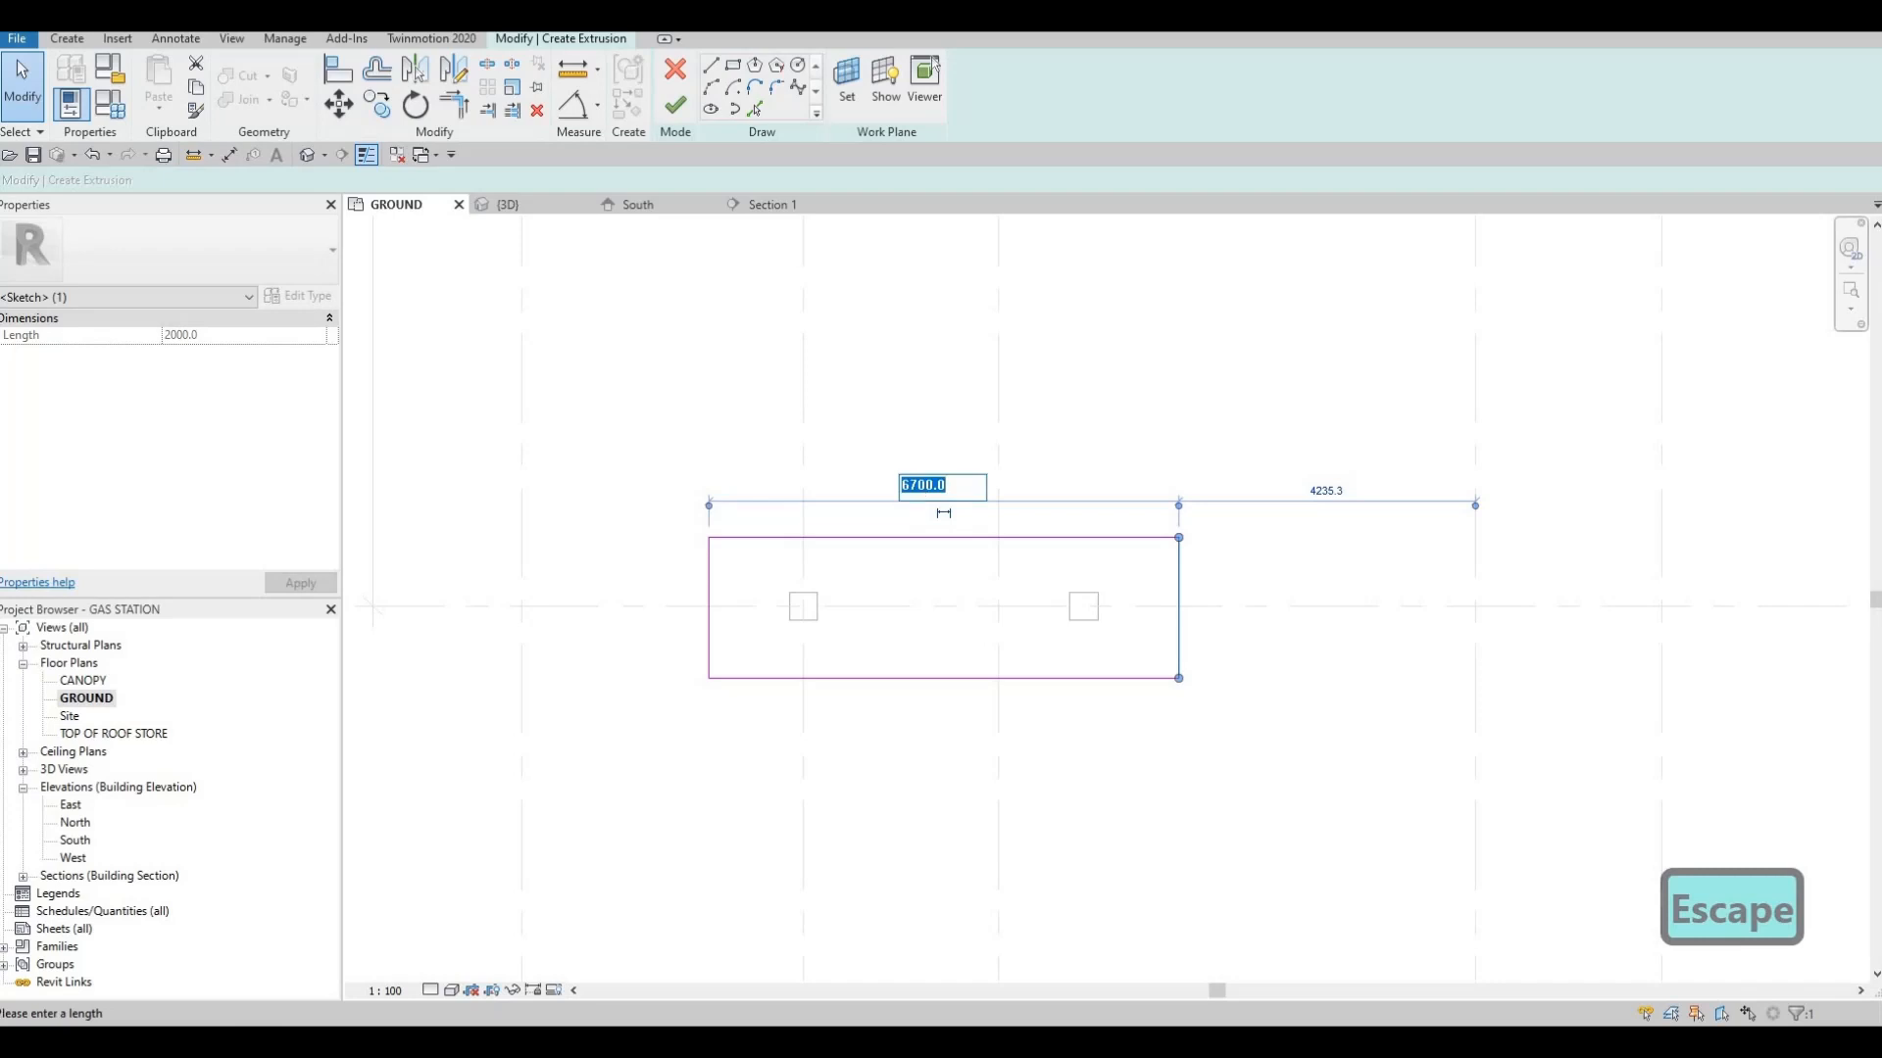
type("5000")
key("Return")
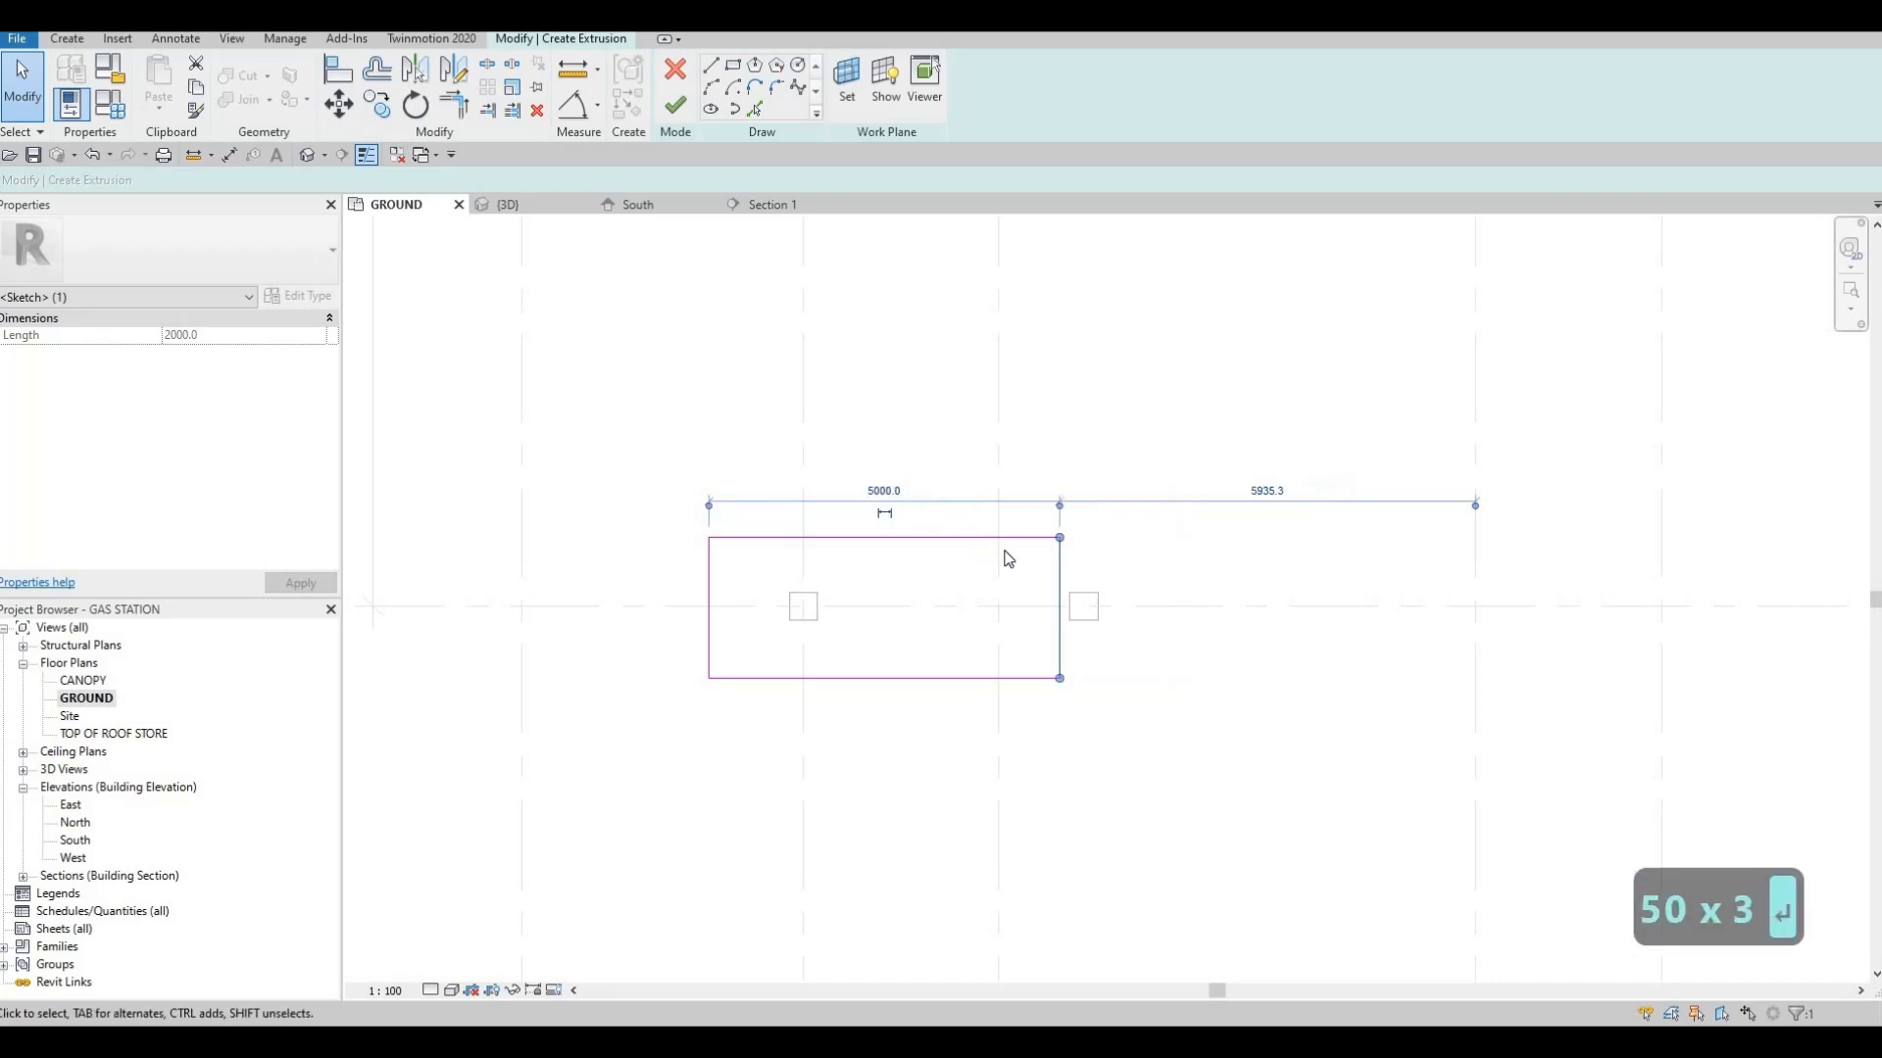
key("Escape")
key("Escape")
Move the shortened rectangle outline right along grid G until it encloses both columns
key("Tab")
left_click(993, 542)
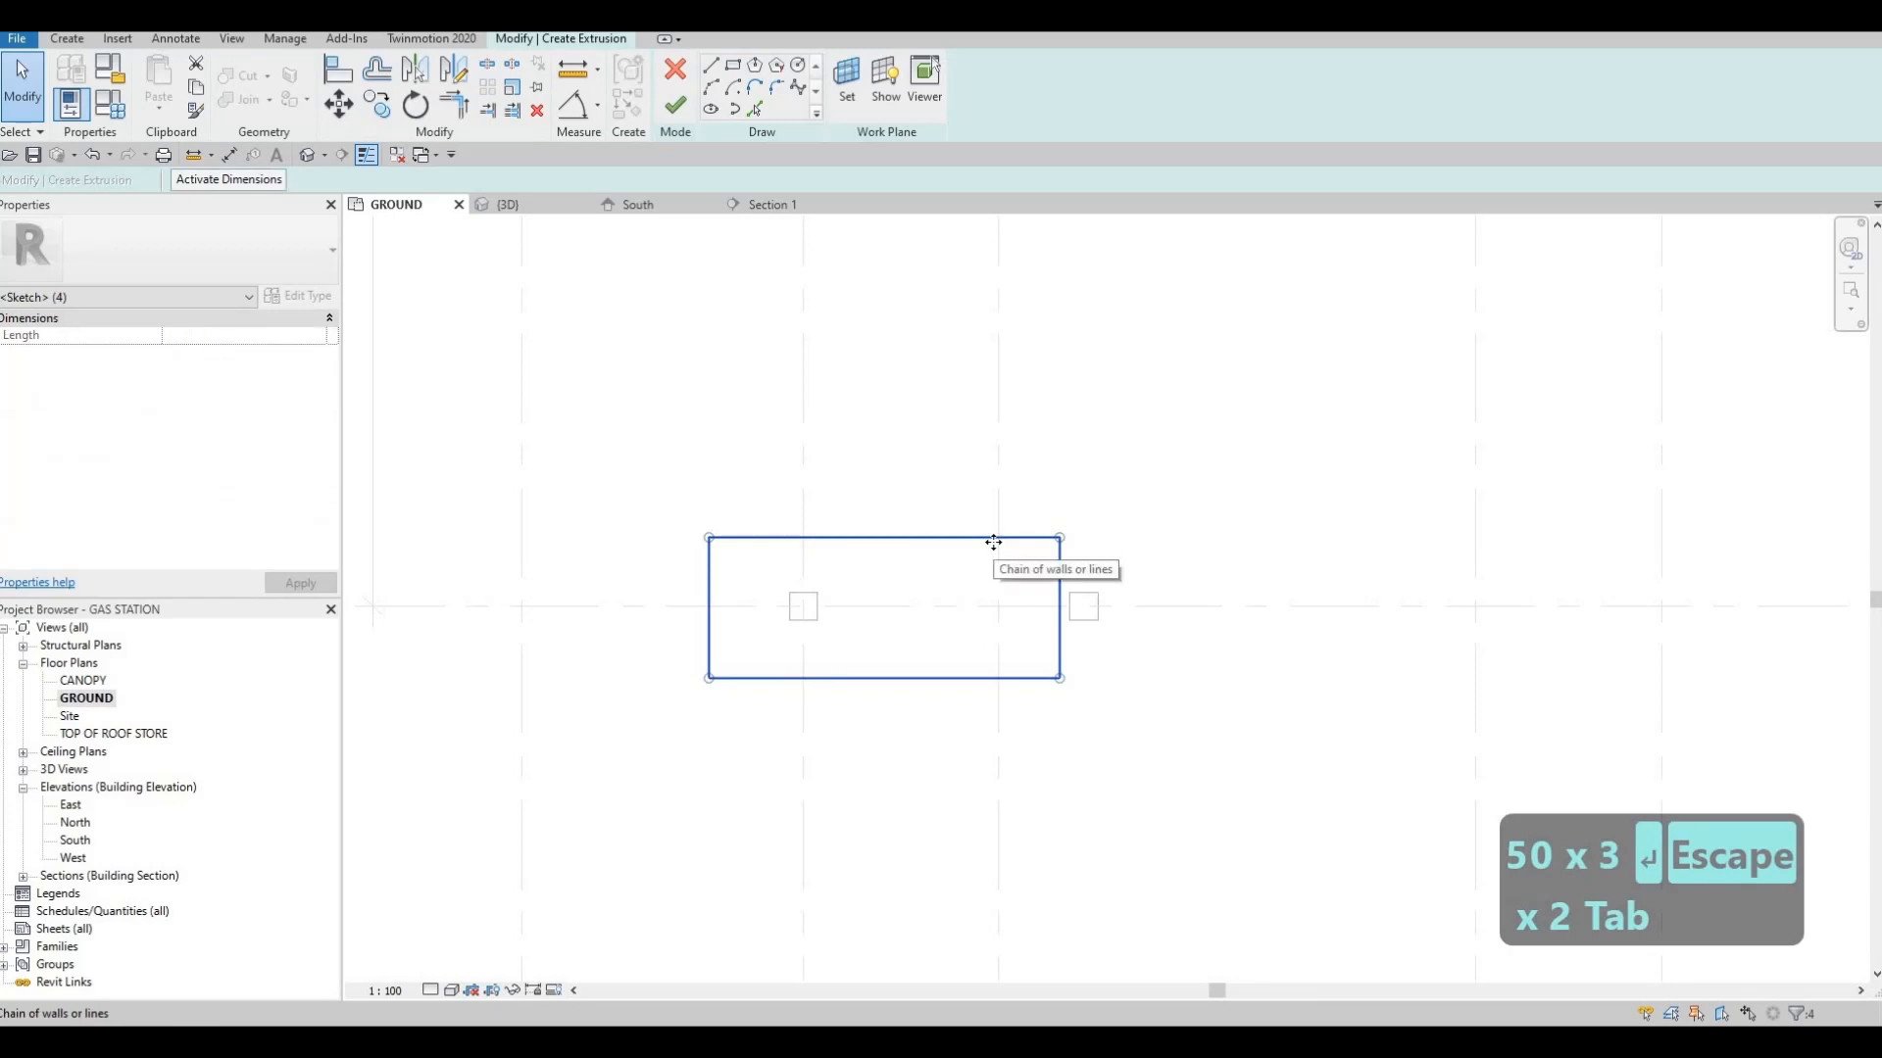
key("Right")
key("Right")
key("Right")
key("Right")
key("Right")
key("Right")
key("Right")
key("Right")
key("Right")
key("Right")
key("Right")
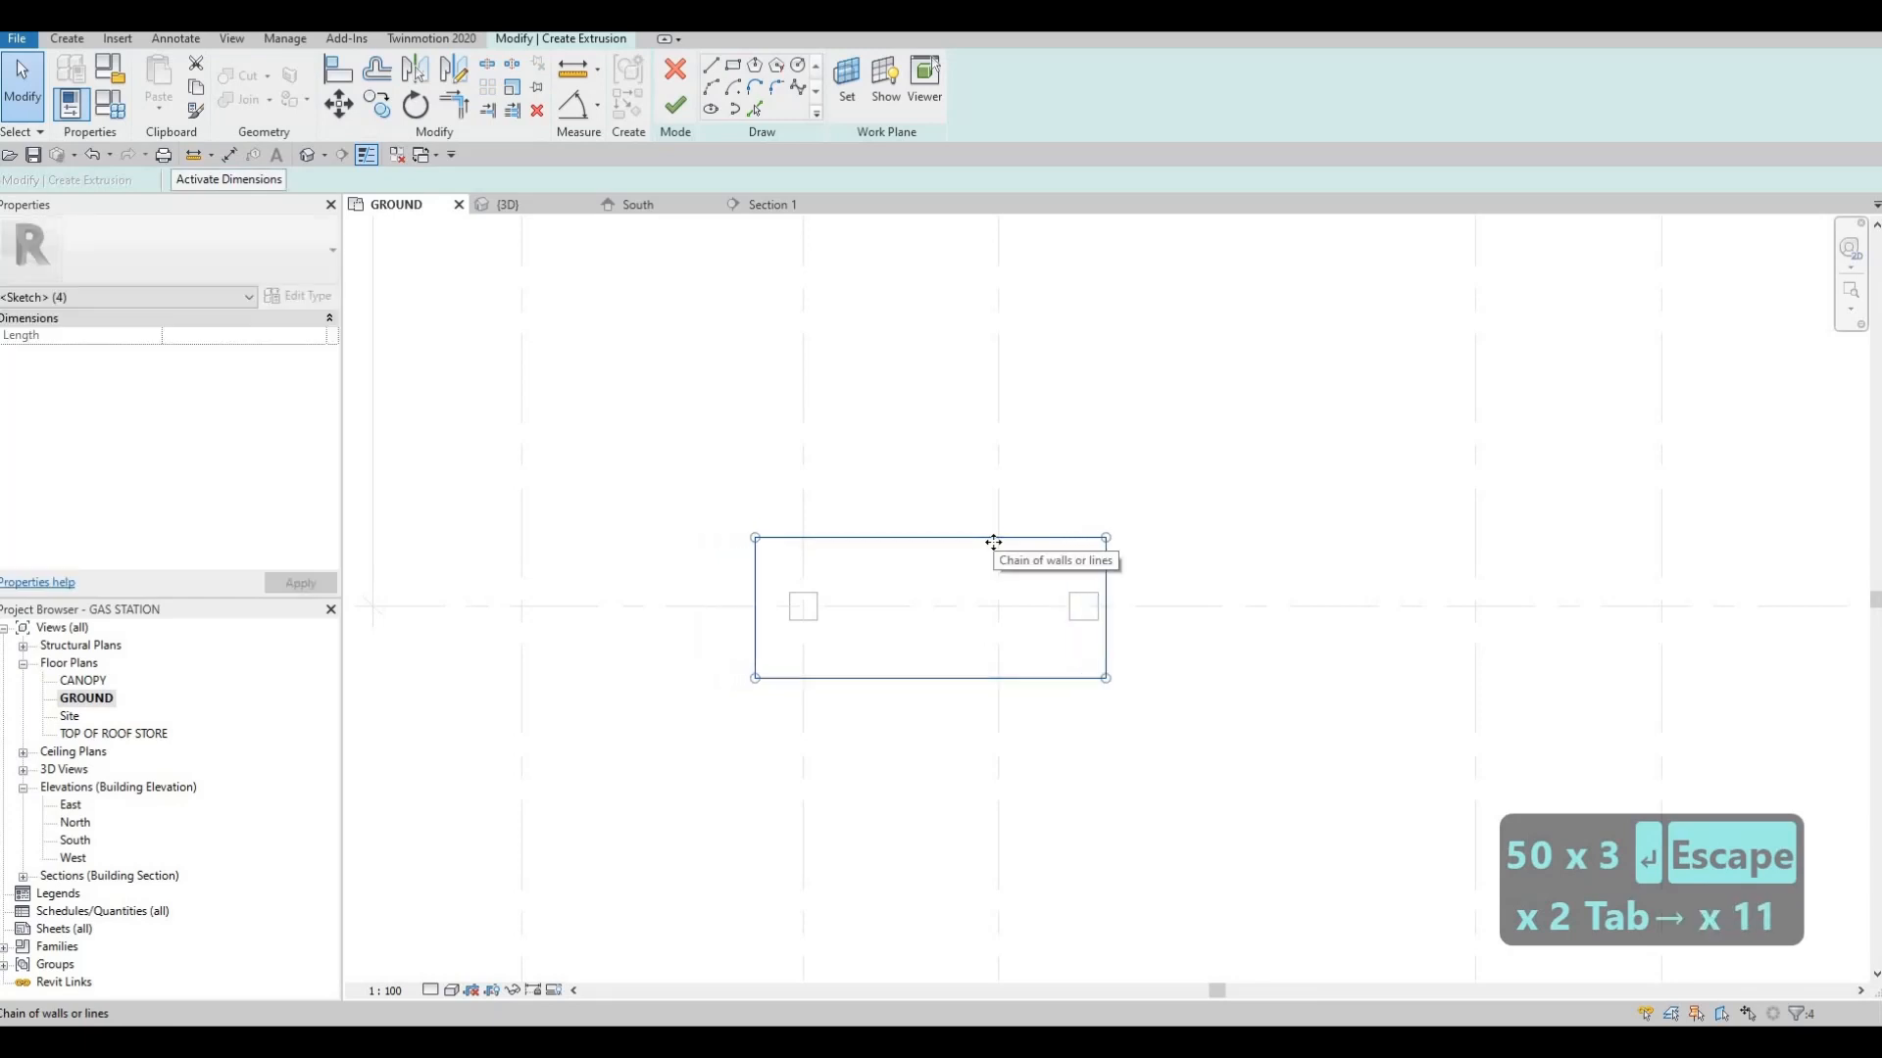
key("Right")
key("Right")
key("Right")
key("Right")
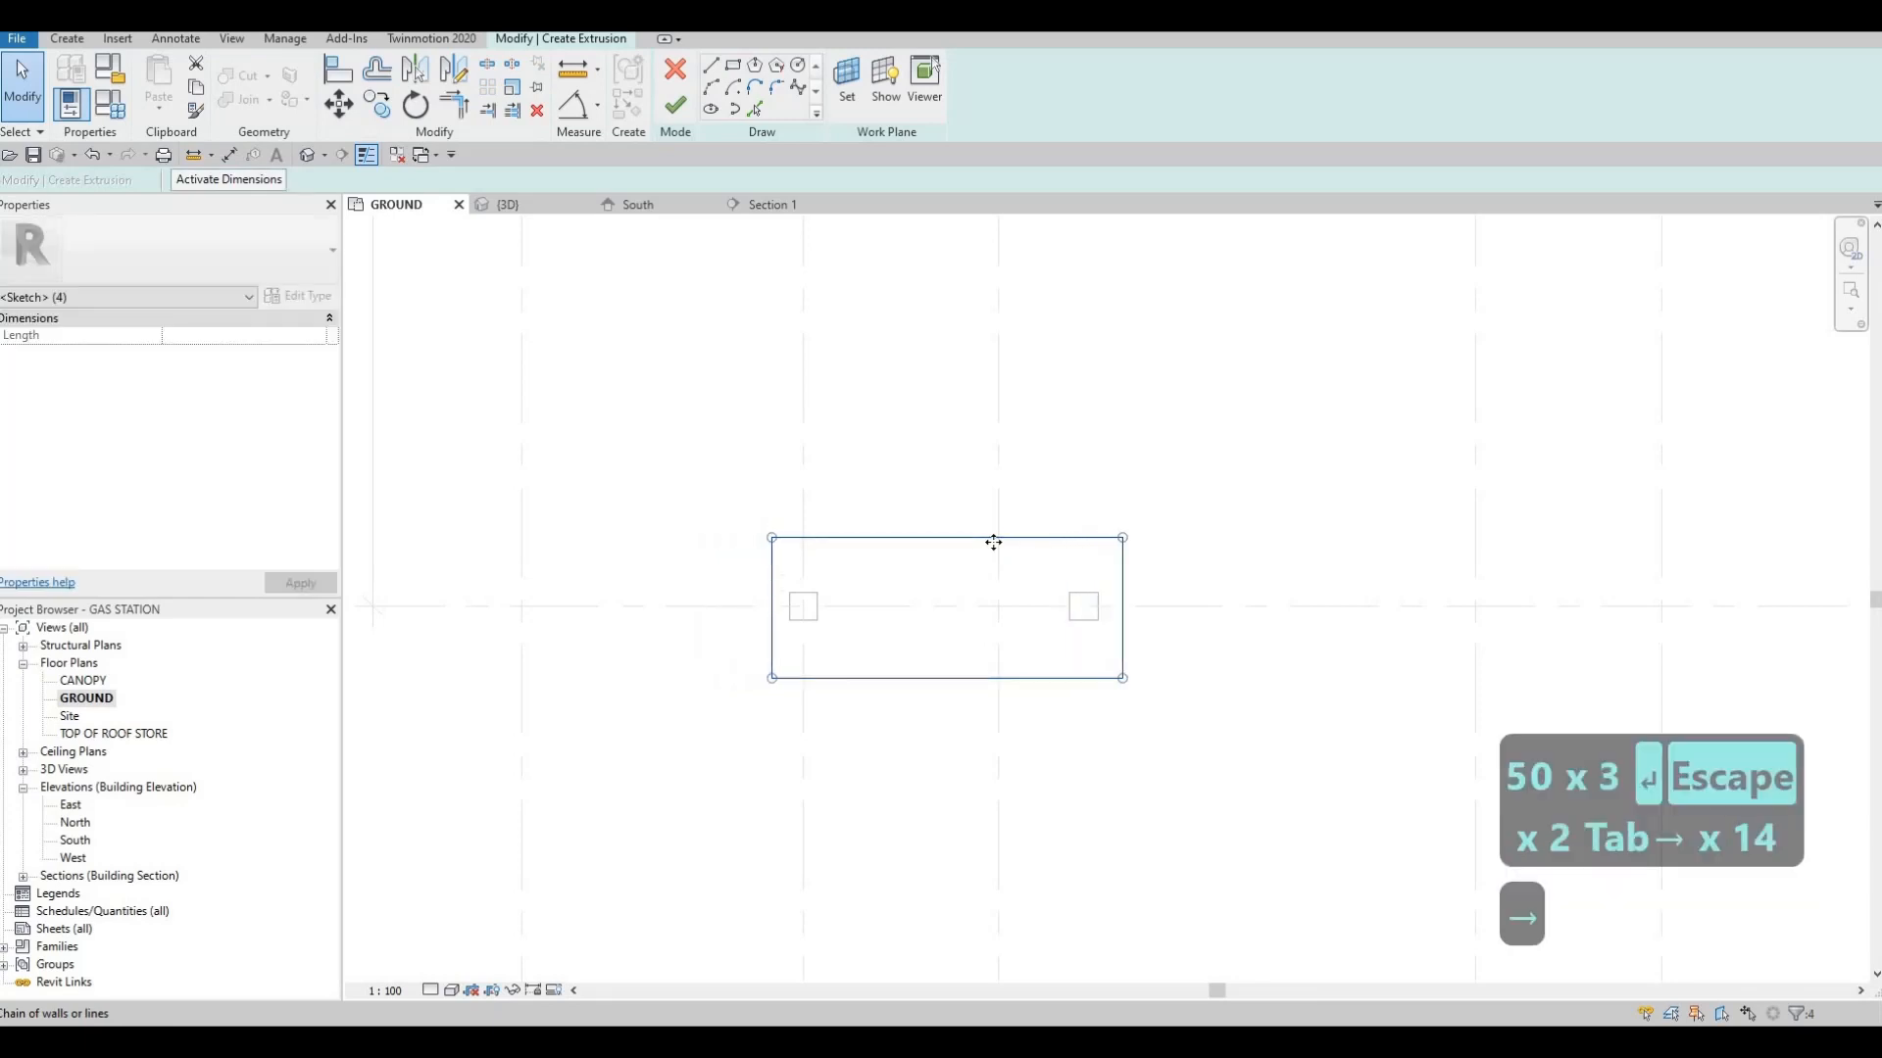
key("Escape")
key("Escape")
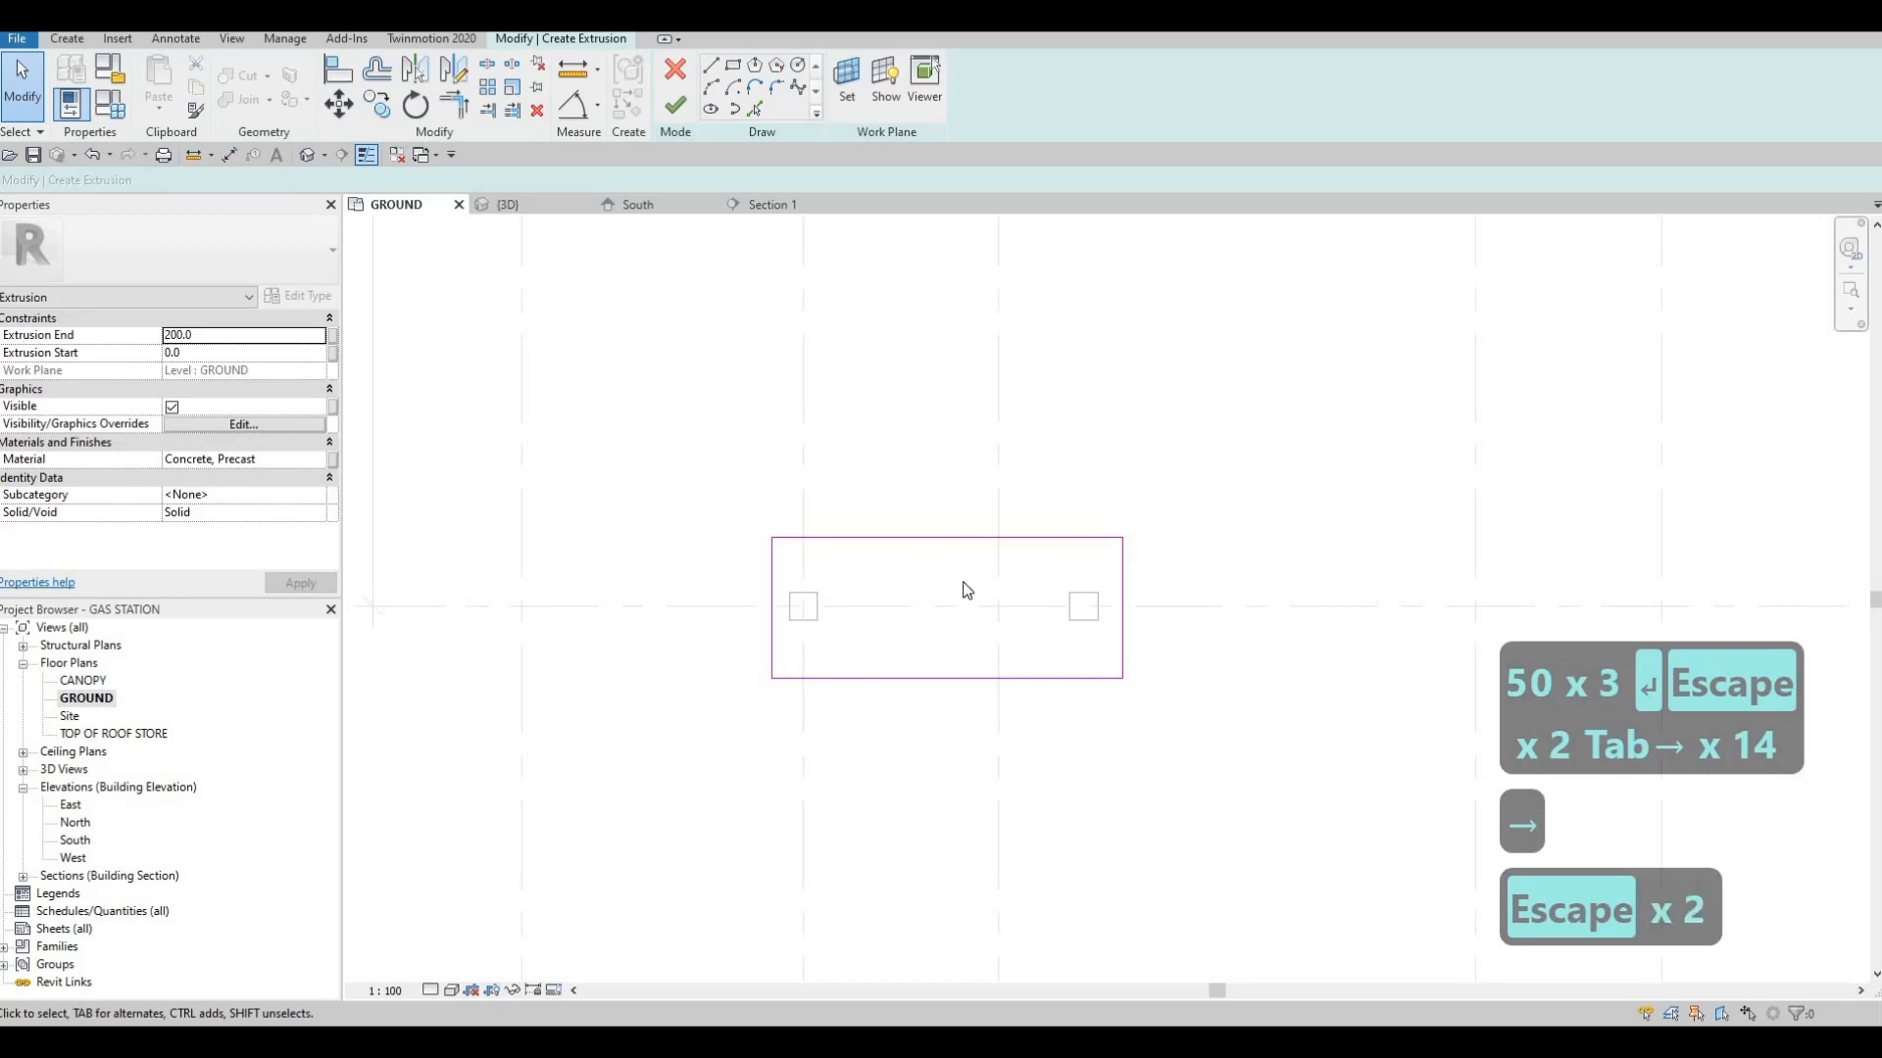
Fine-tune the rectangle outline's position around the two columns with small nudges
key("Tab")
left_click(1000, 542)
key("Left")
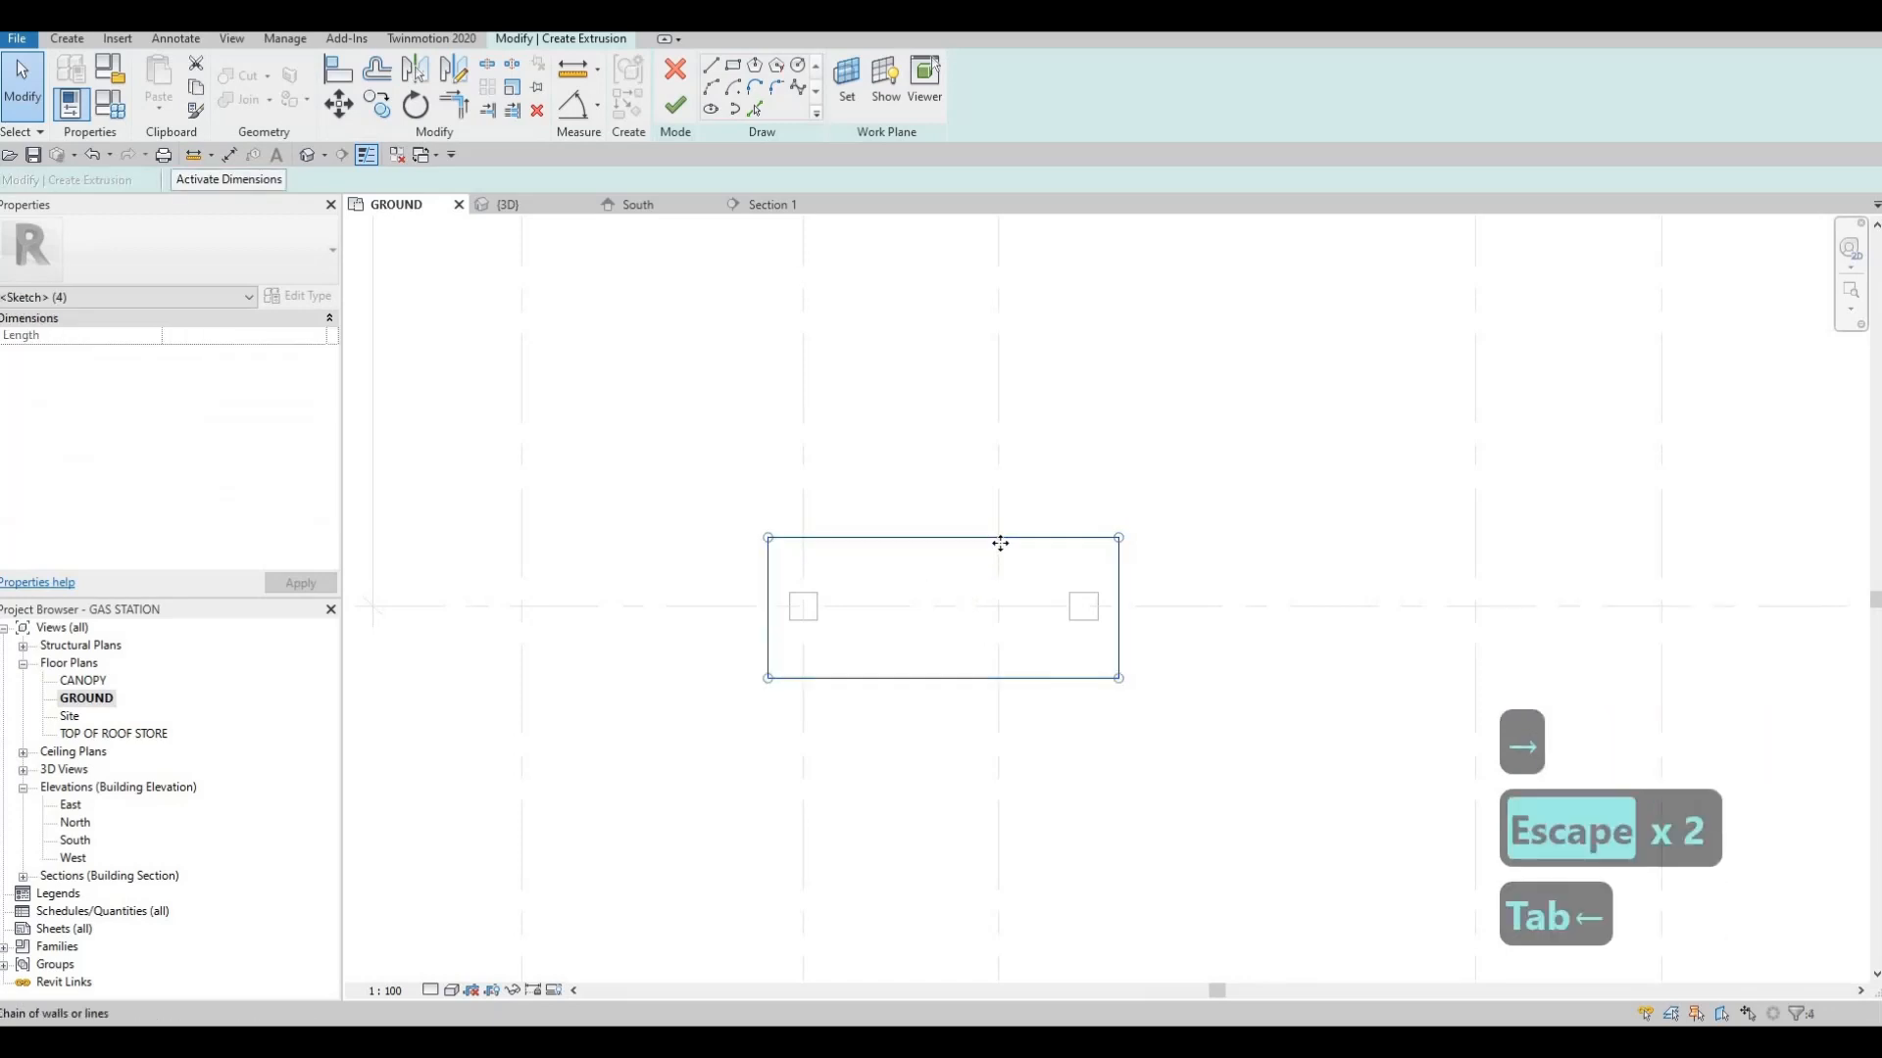
key("Down")
key("Right")
key("Up")
key("Right")
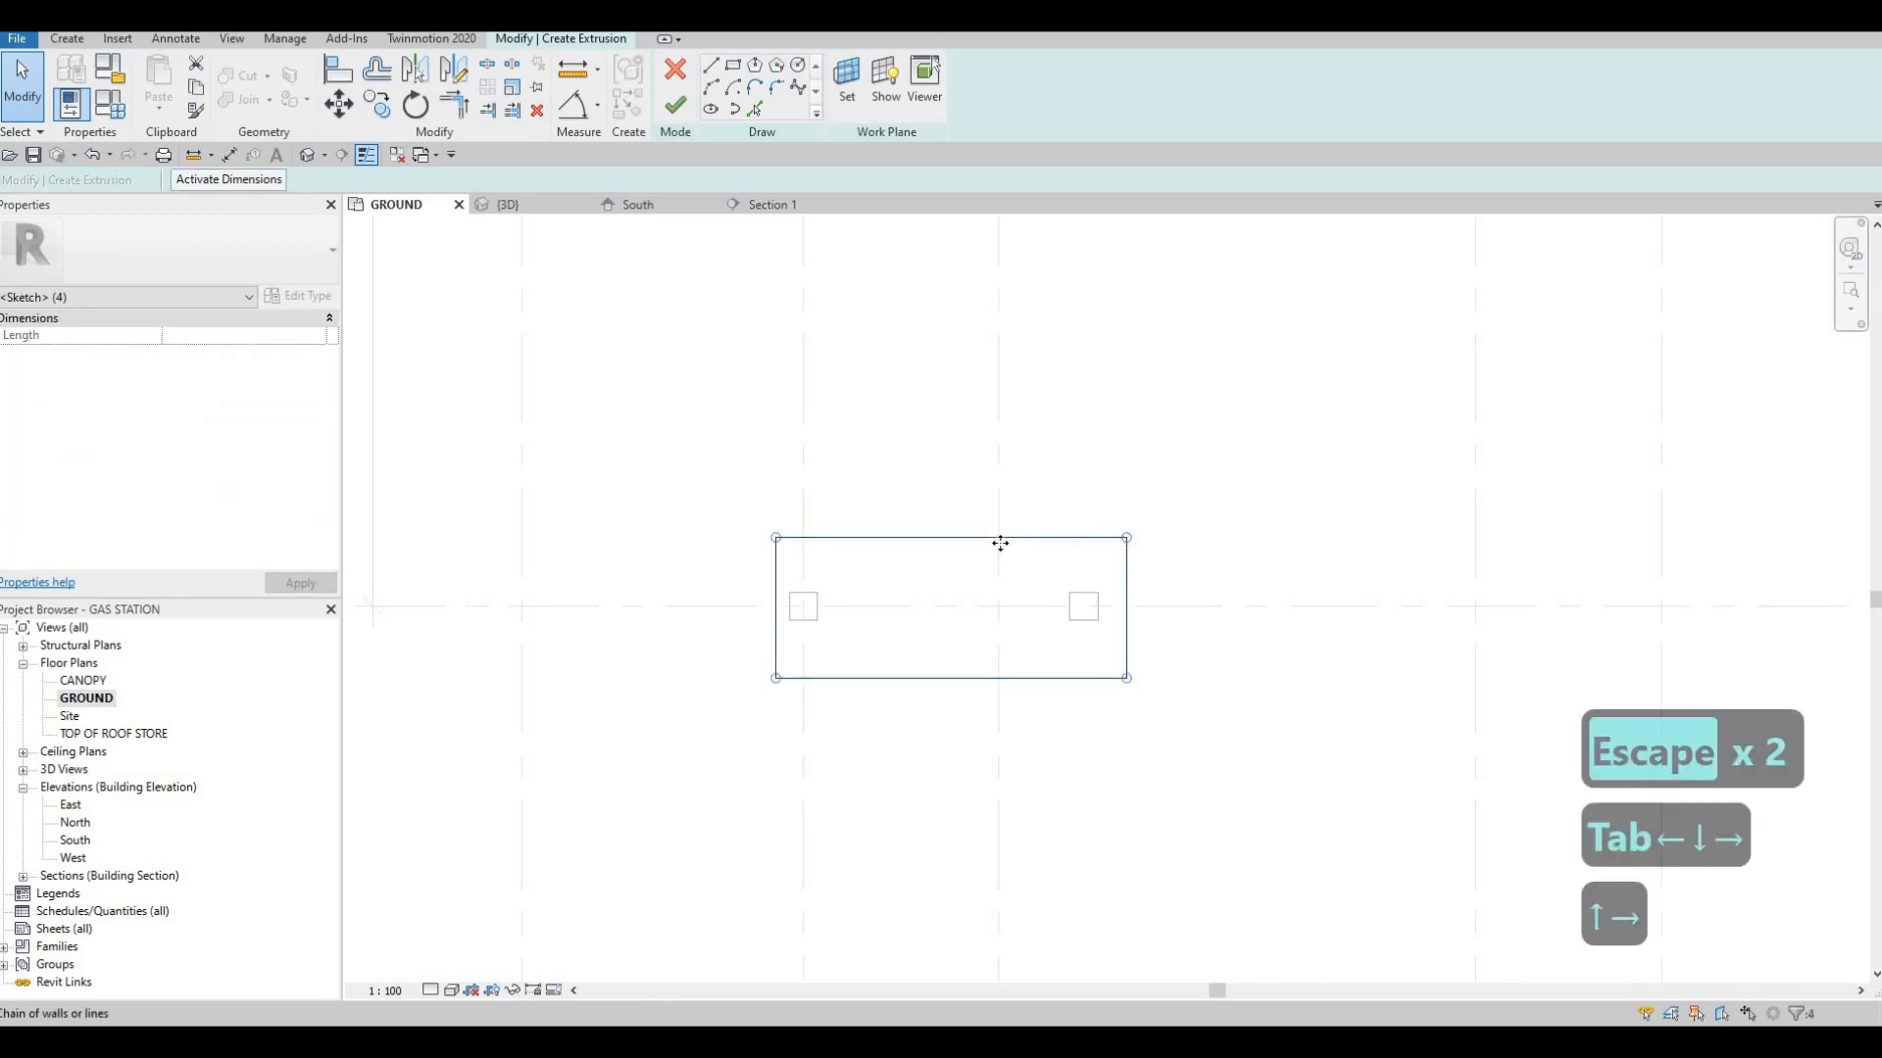
key("Escape")
key("Escape")
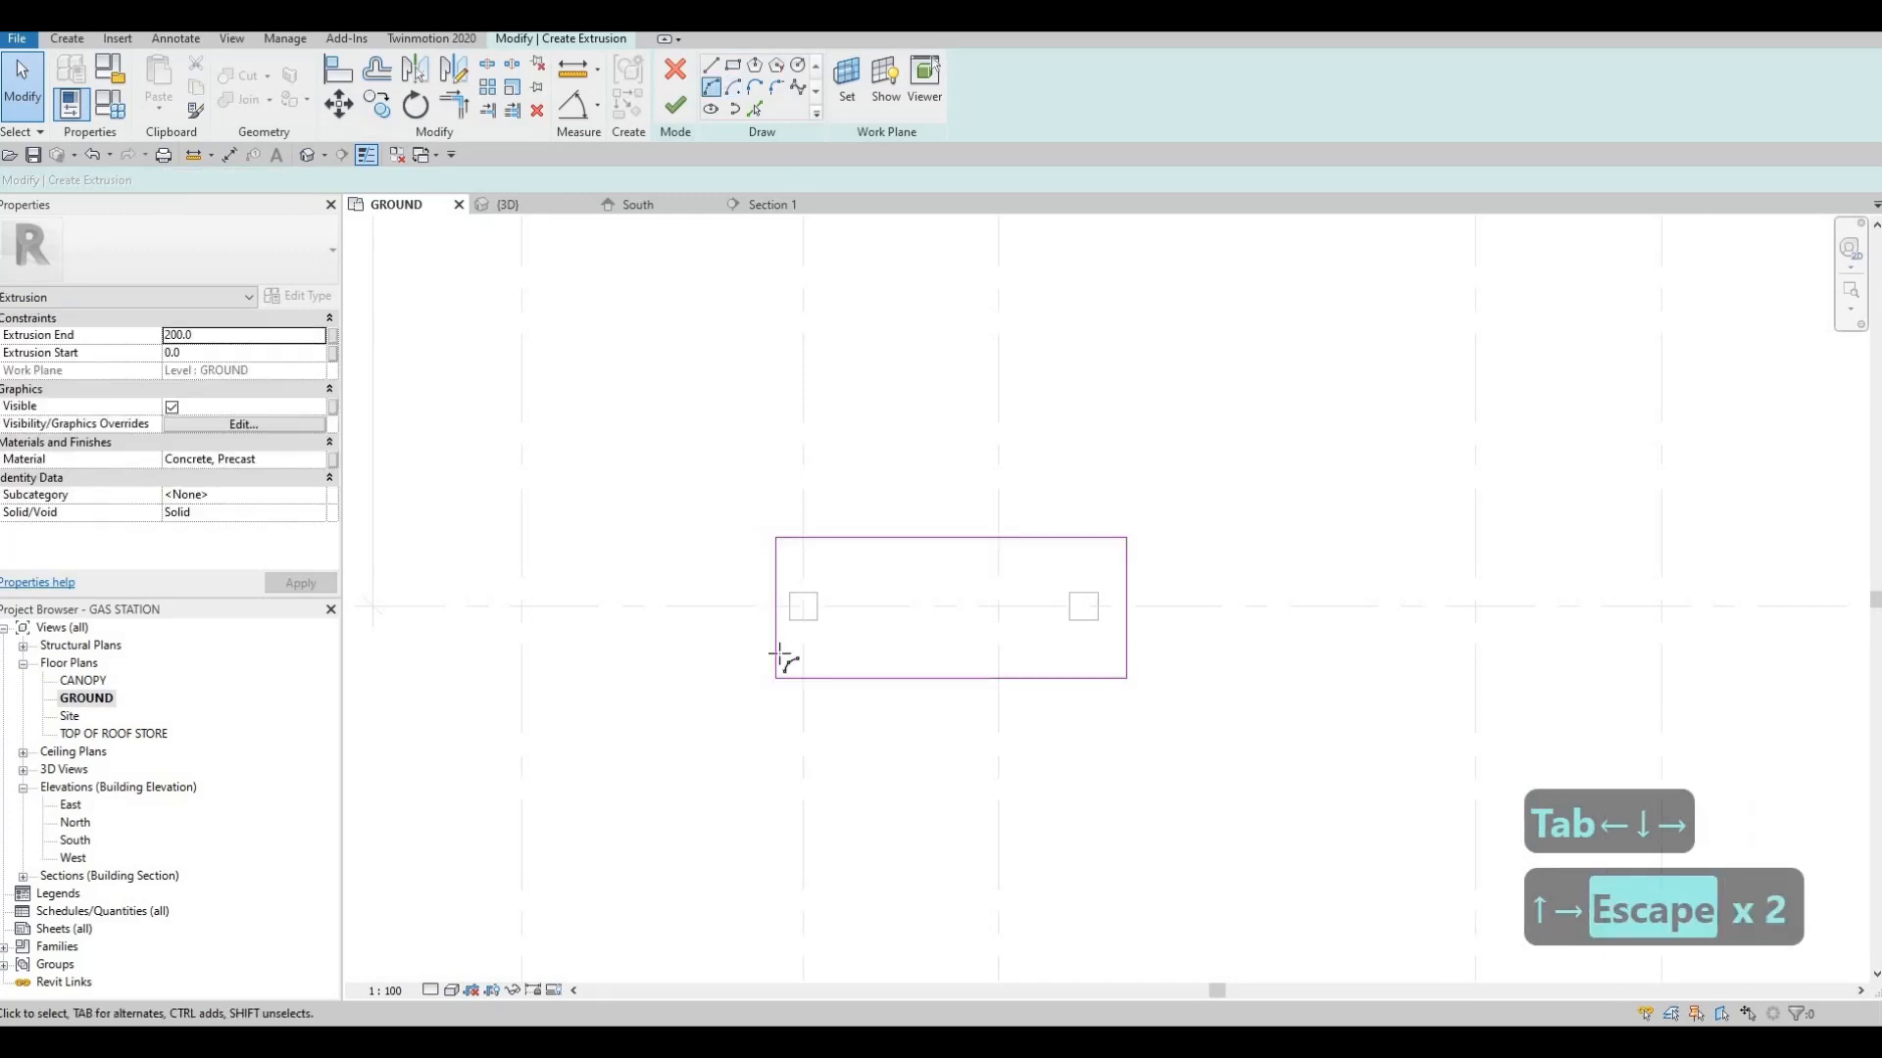
Draw an outward semicircular arc of radius 1000 on each short end of the base rectangle
left_click(775, 678)
left_click(776, 540)
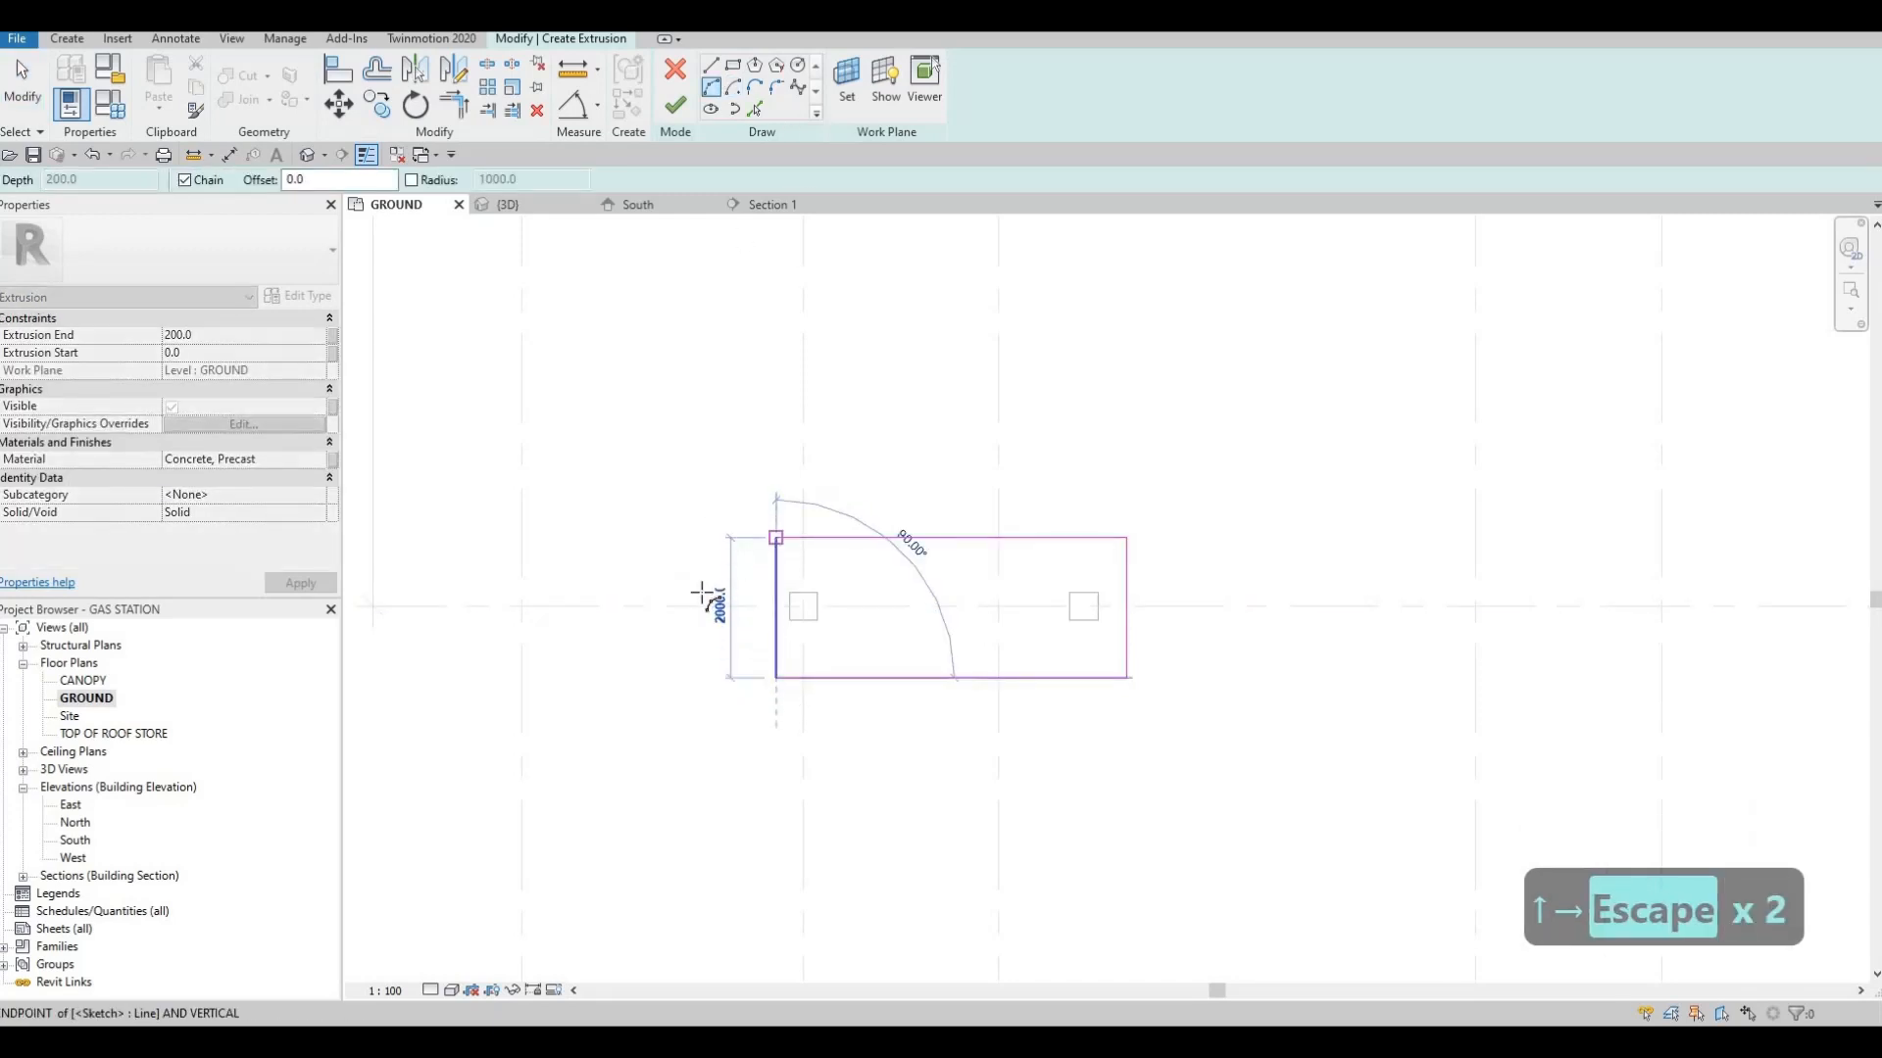
key("Escape")
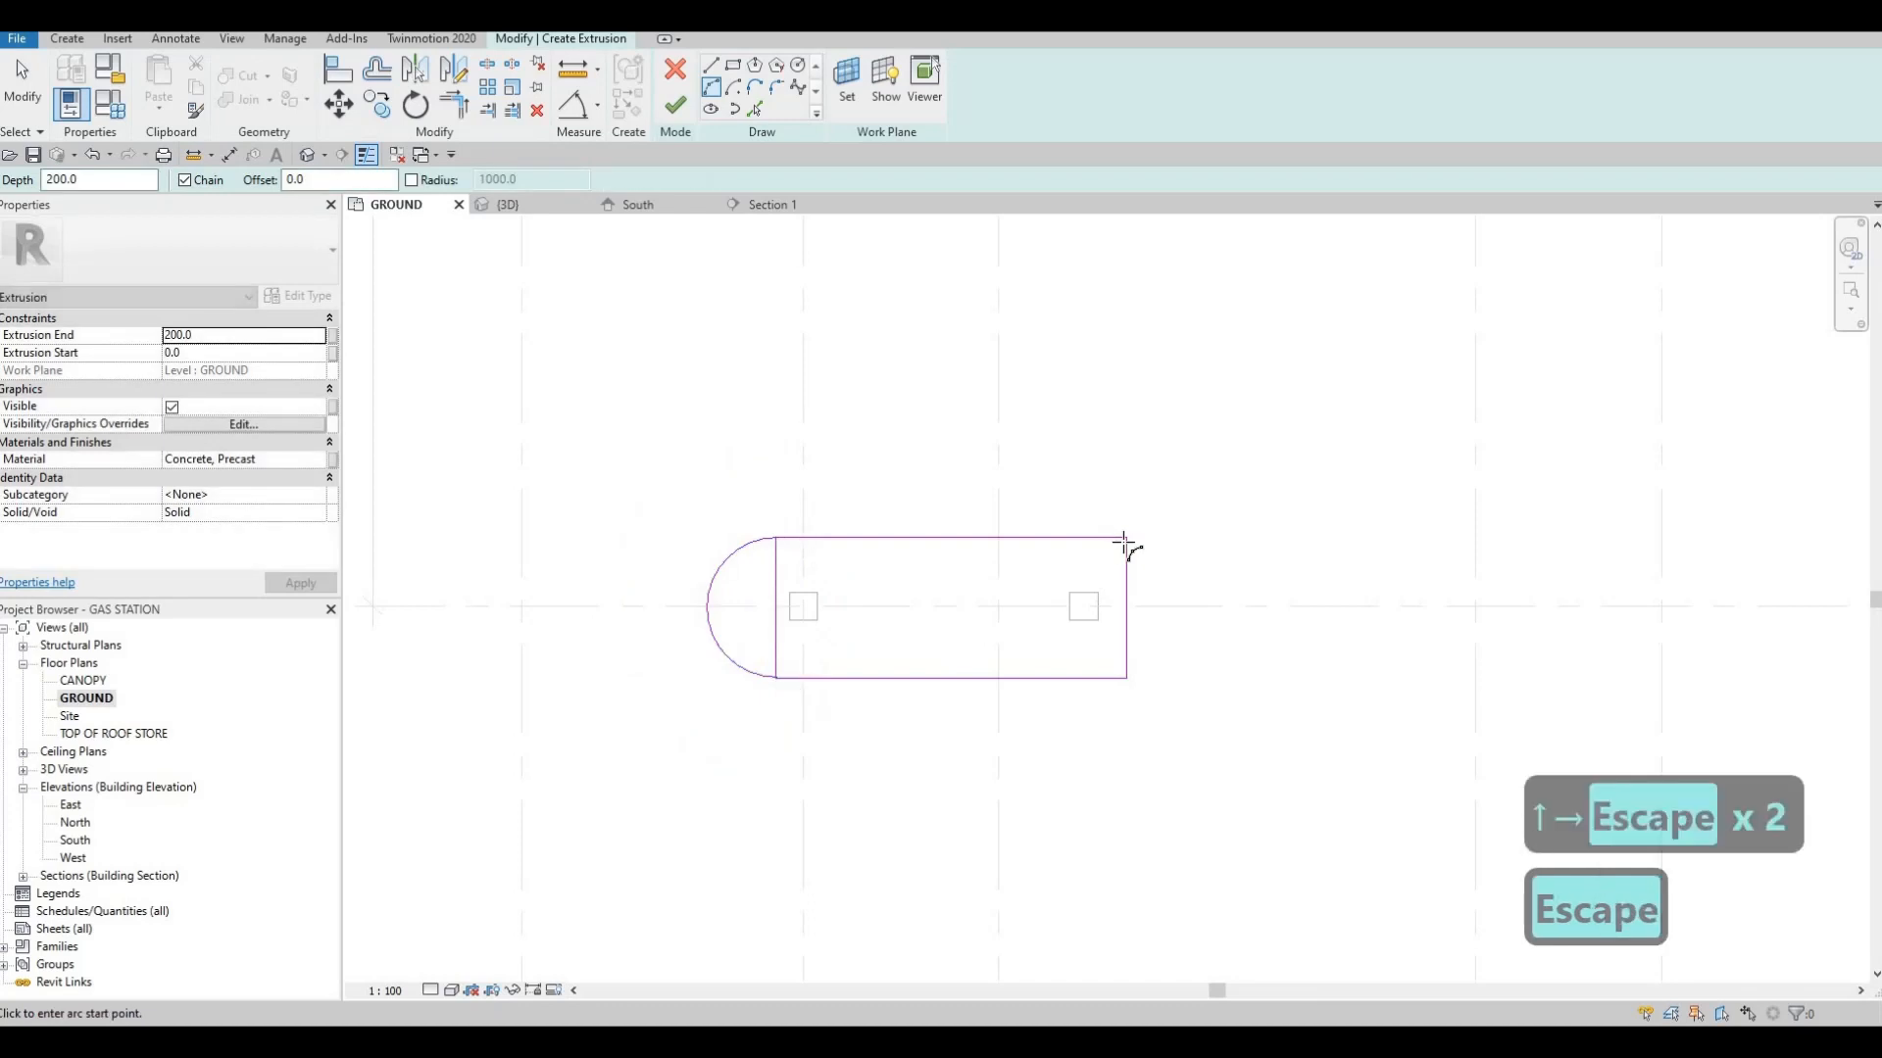
left_click(1126, 538)
left_click(1126, 678)
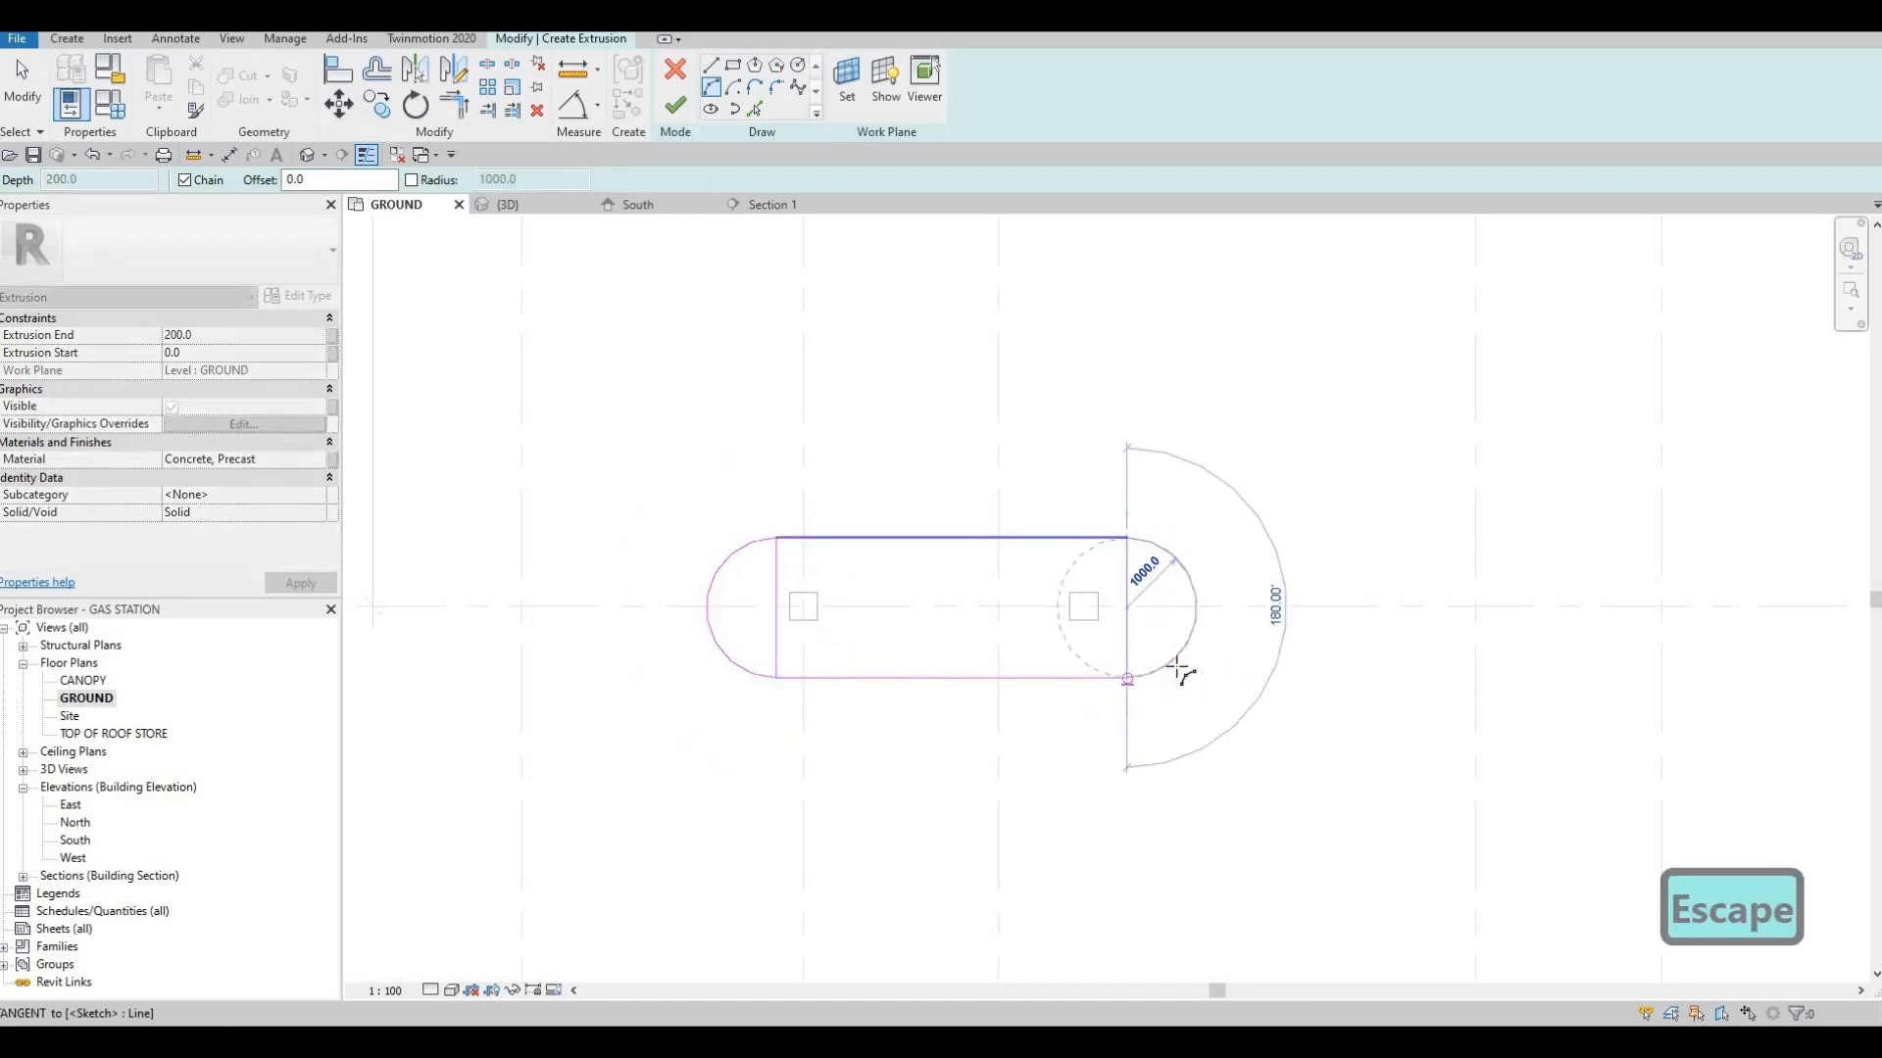
left_click(1177, 669)
key("Escape")
key("Escape")
Delete the two straight short-end lines inside the arcs to leave one closed rounded outline
left_click(1127, 623)
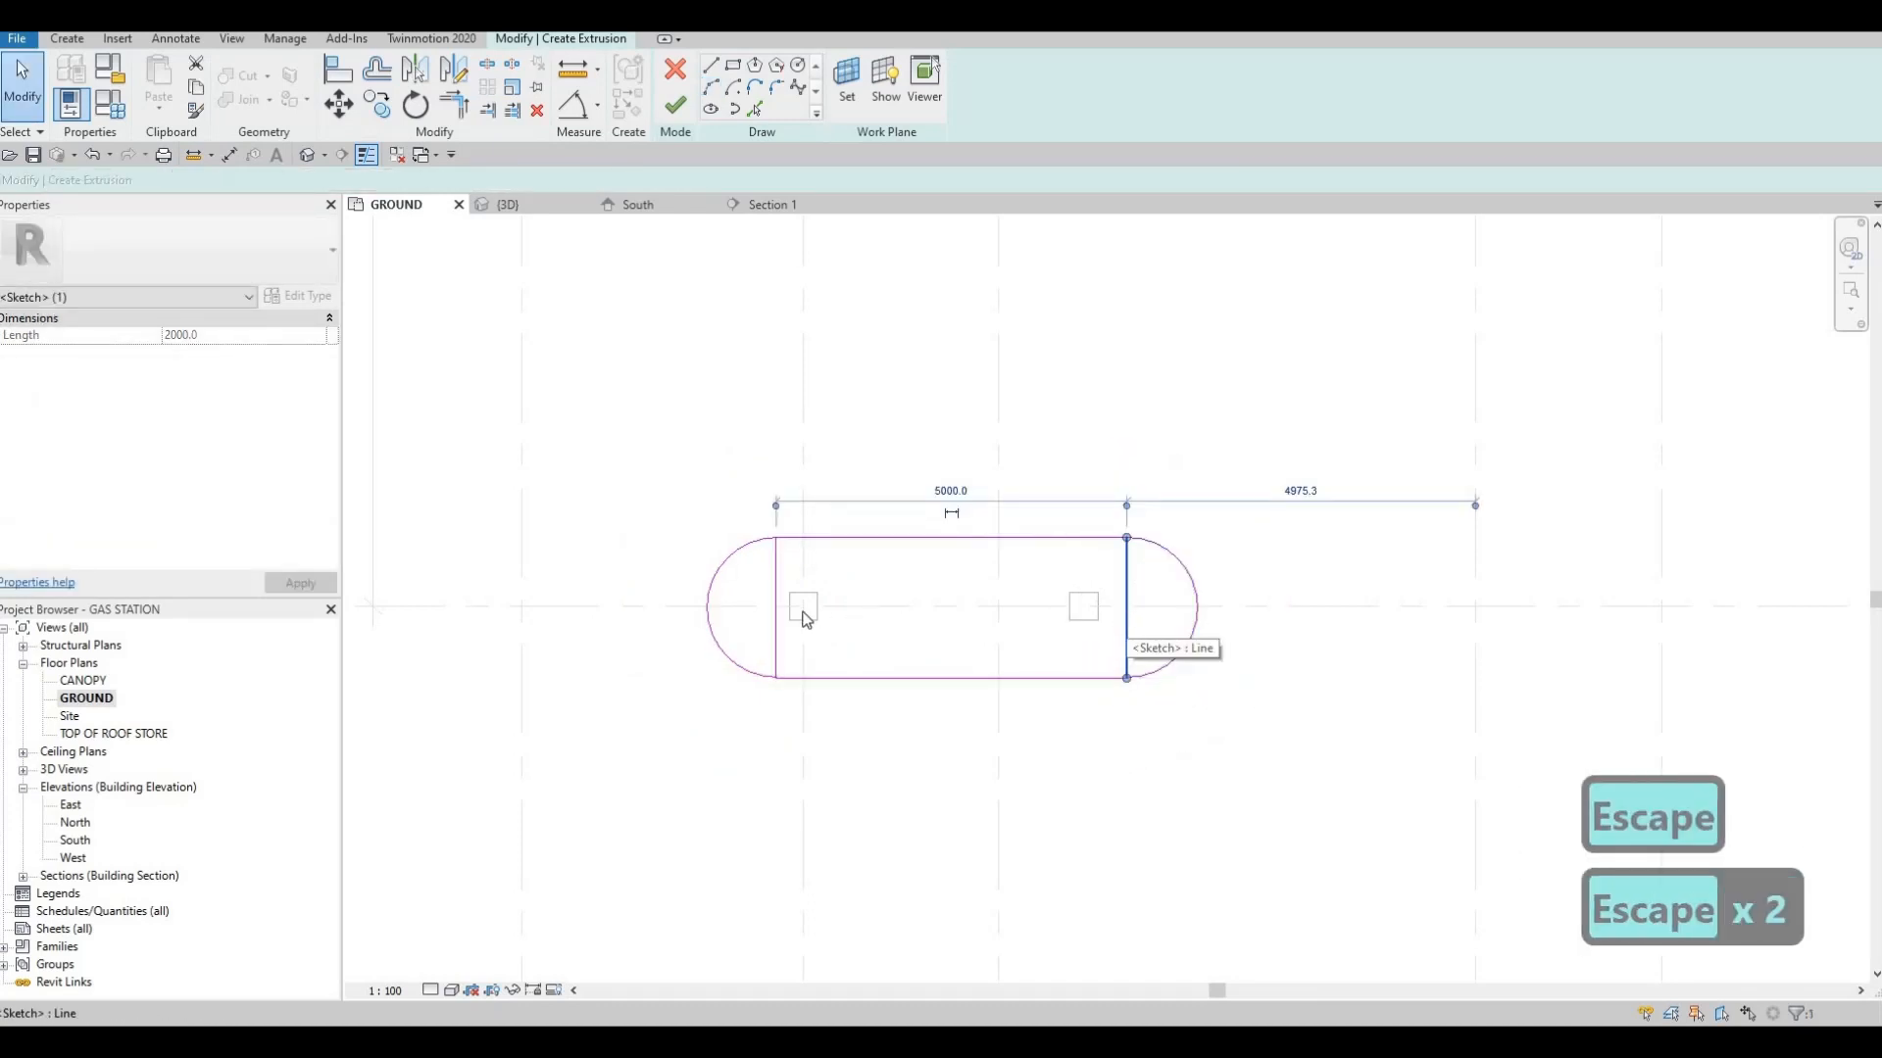
key("Delete")
key("Delete")
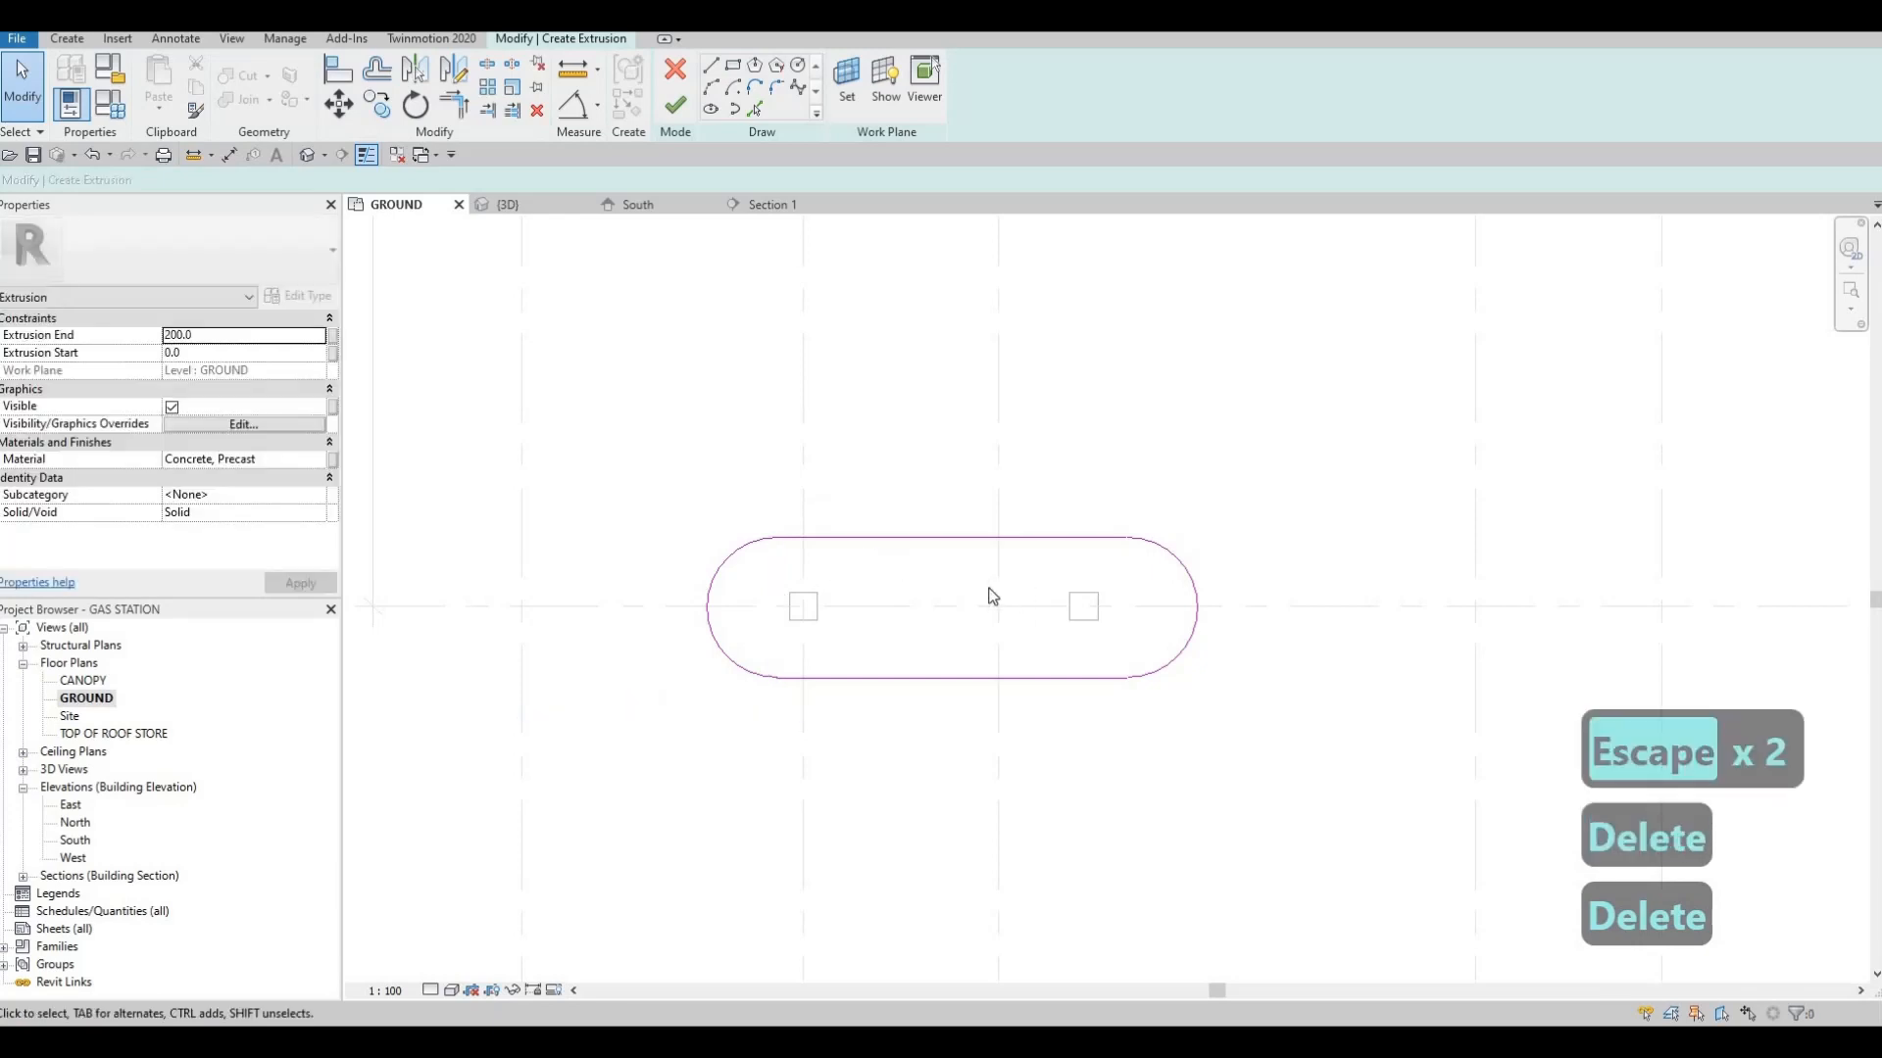
scroll(894, 578, "down", 2)
scroll(936, 507, "up", 2)
key("Caps_Lock")
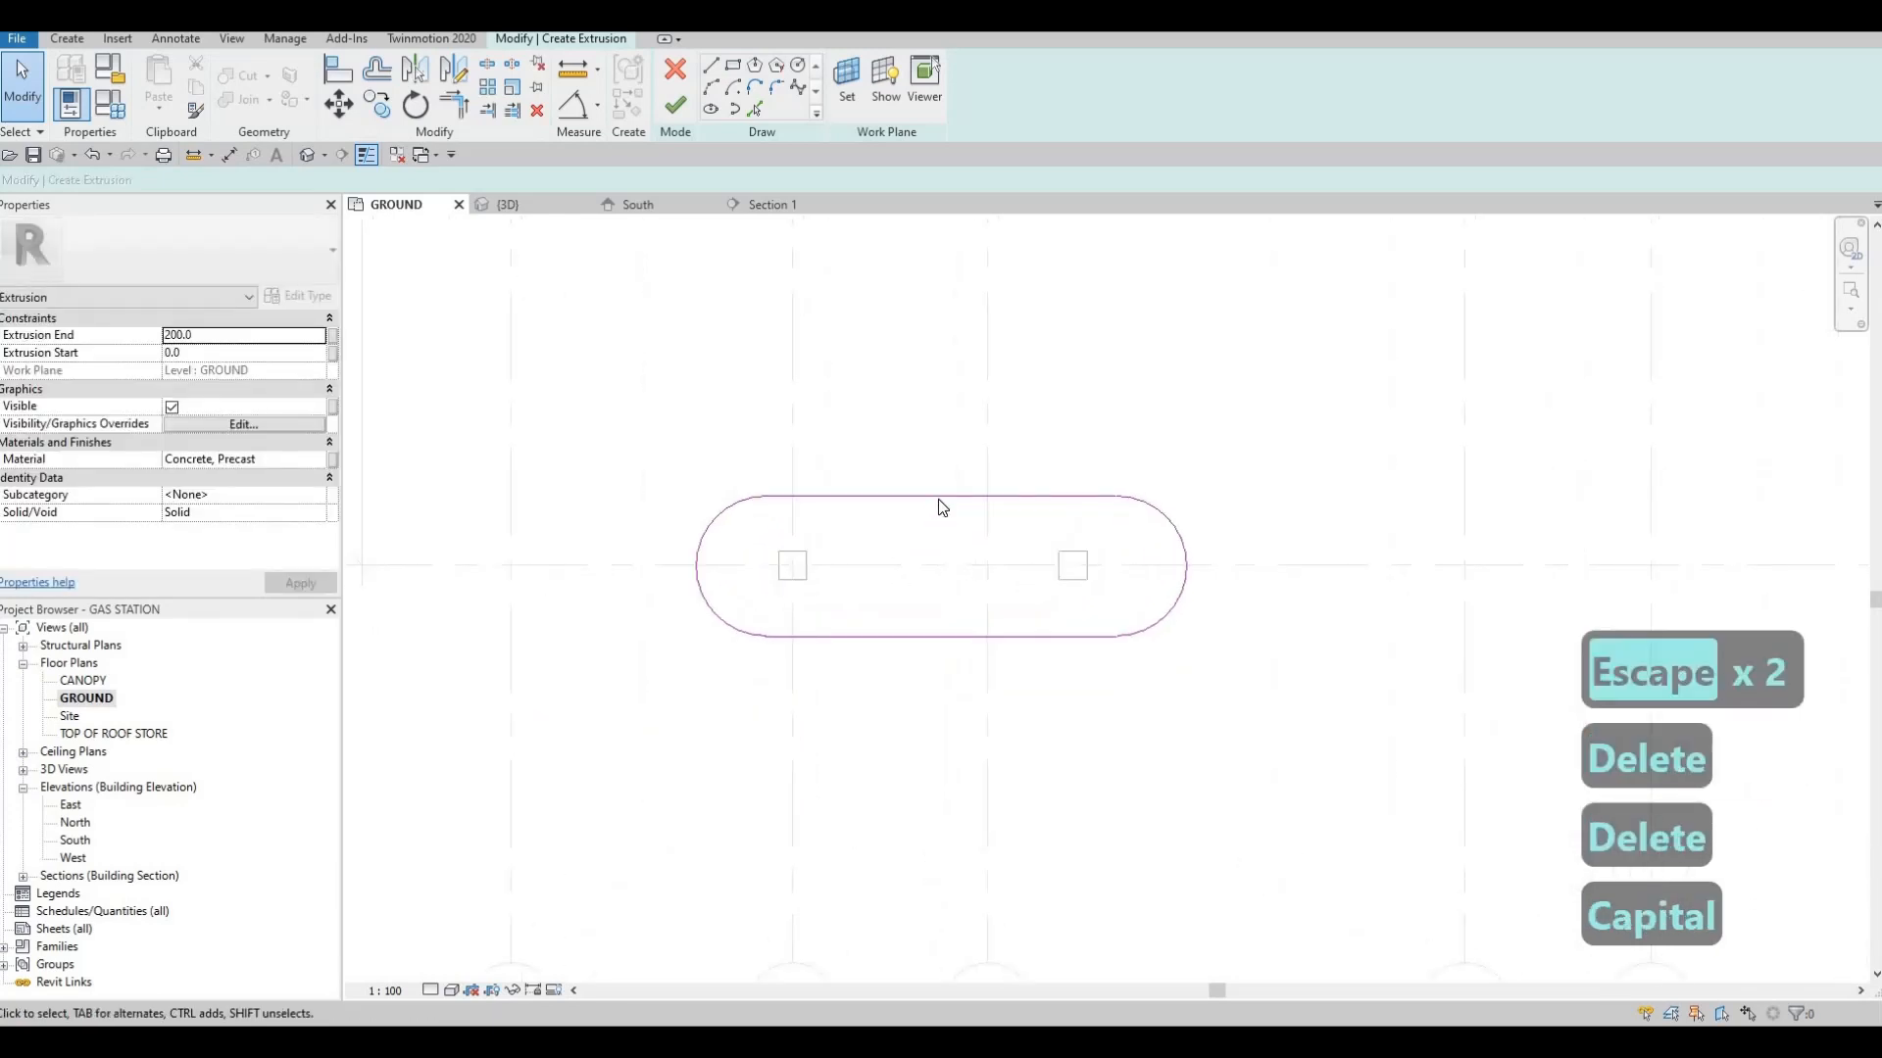
key("Caps_Lock")
left_click(938, 497)
key("Left")
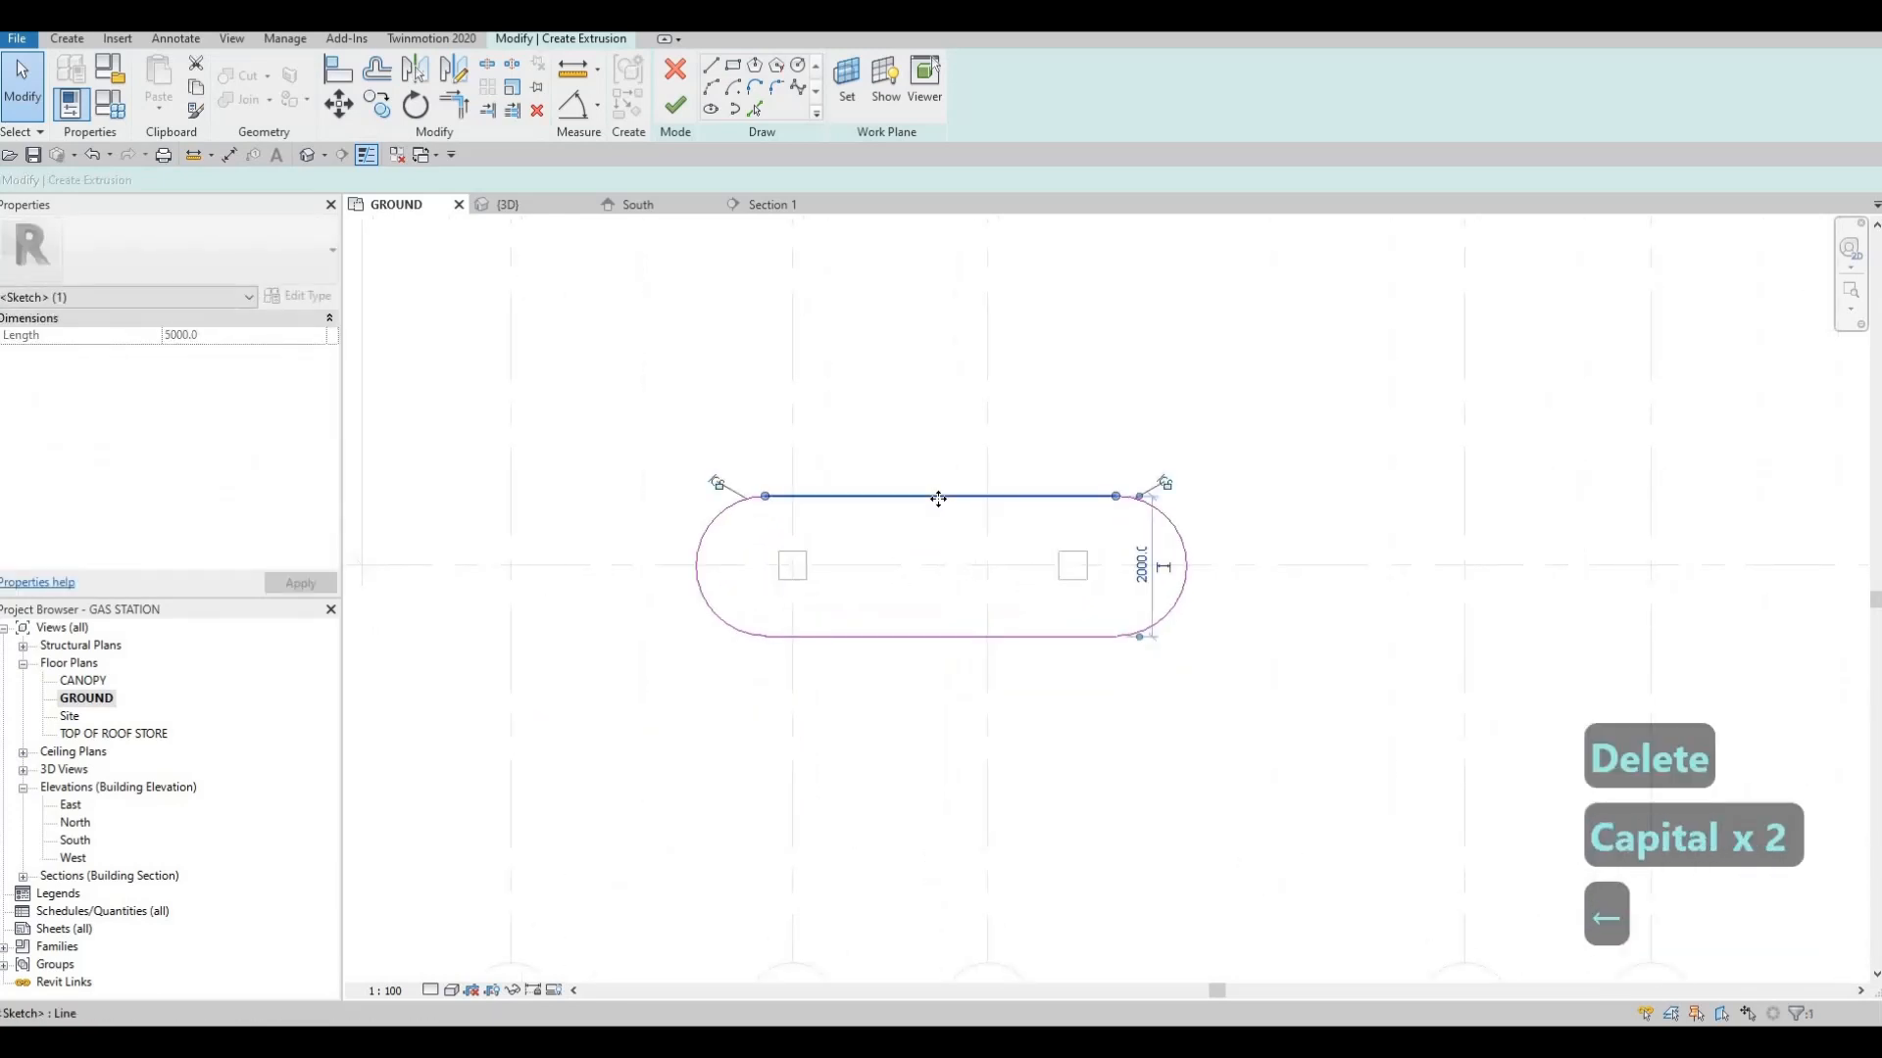
key("Down")
key("ctrl+z")
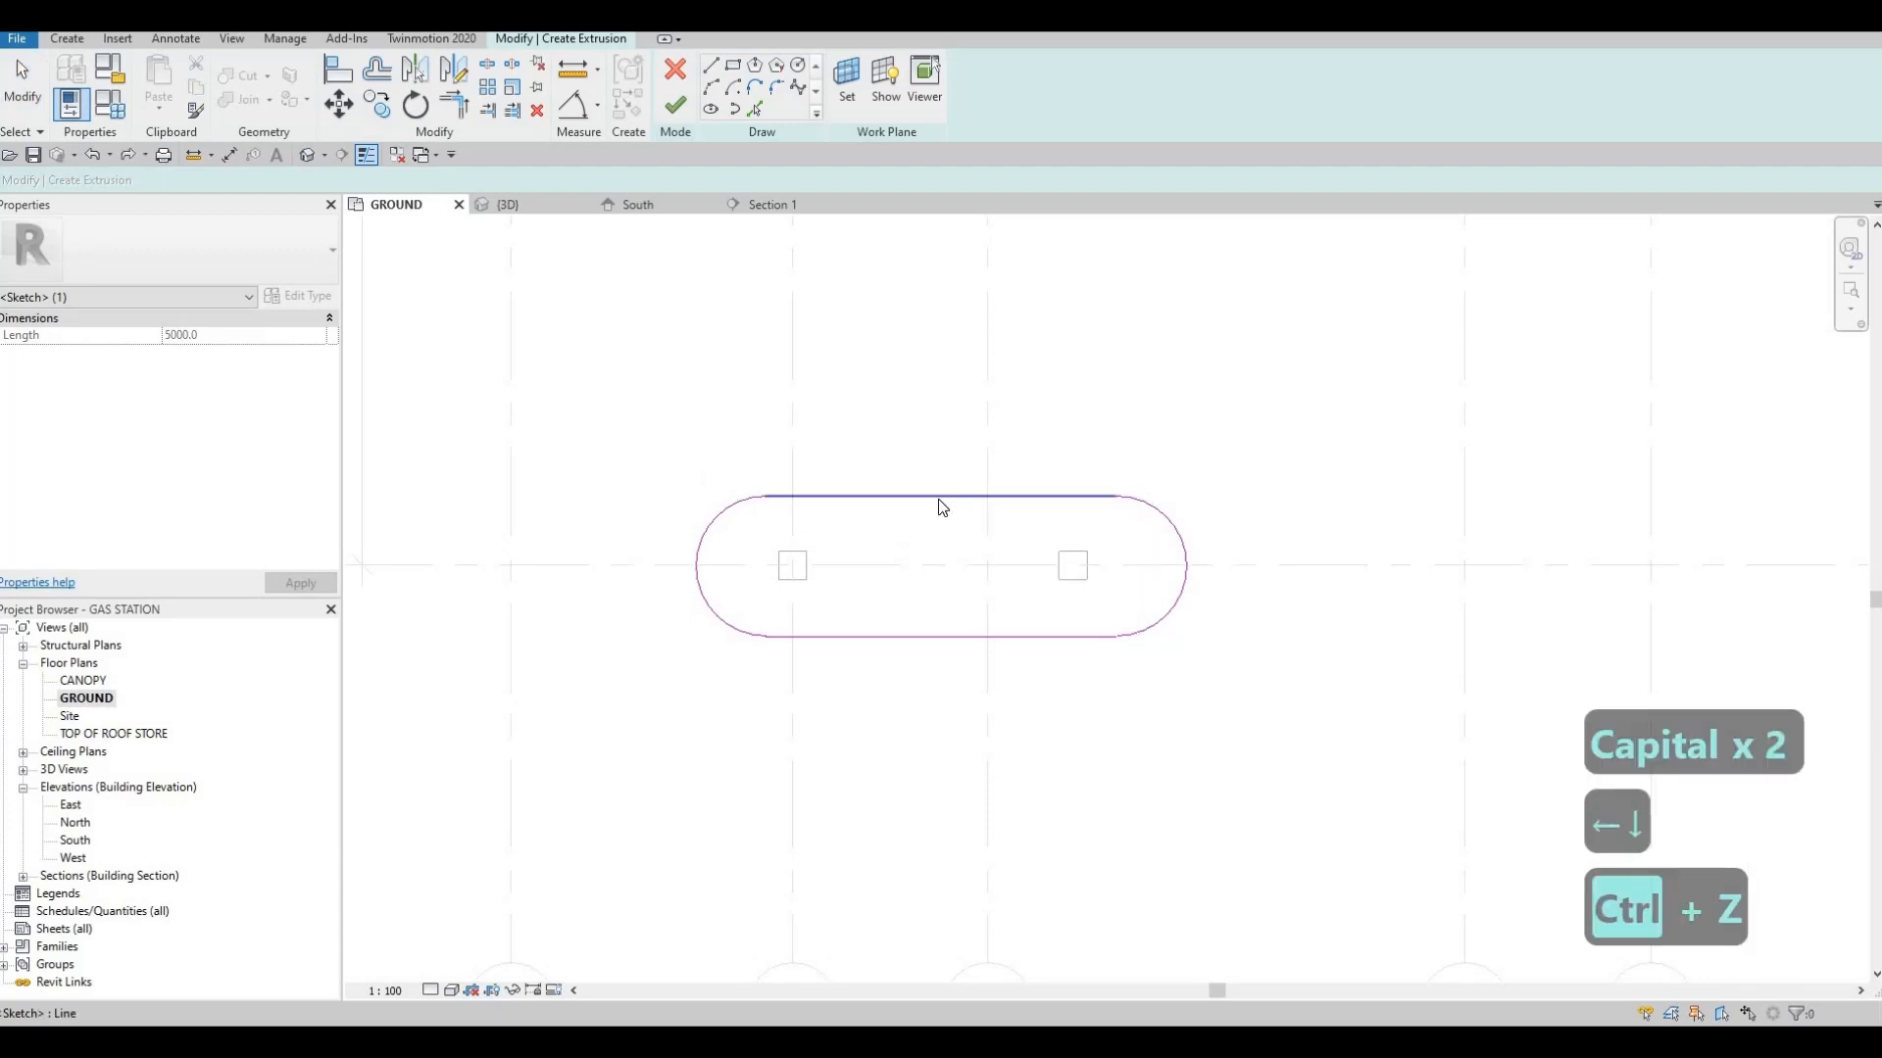
key("Caps_Lock")
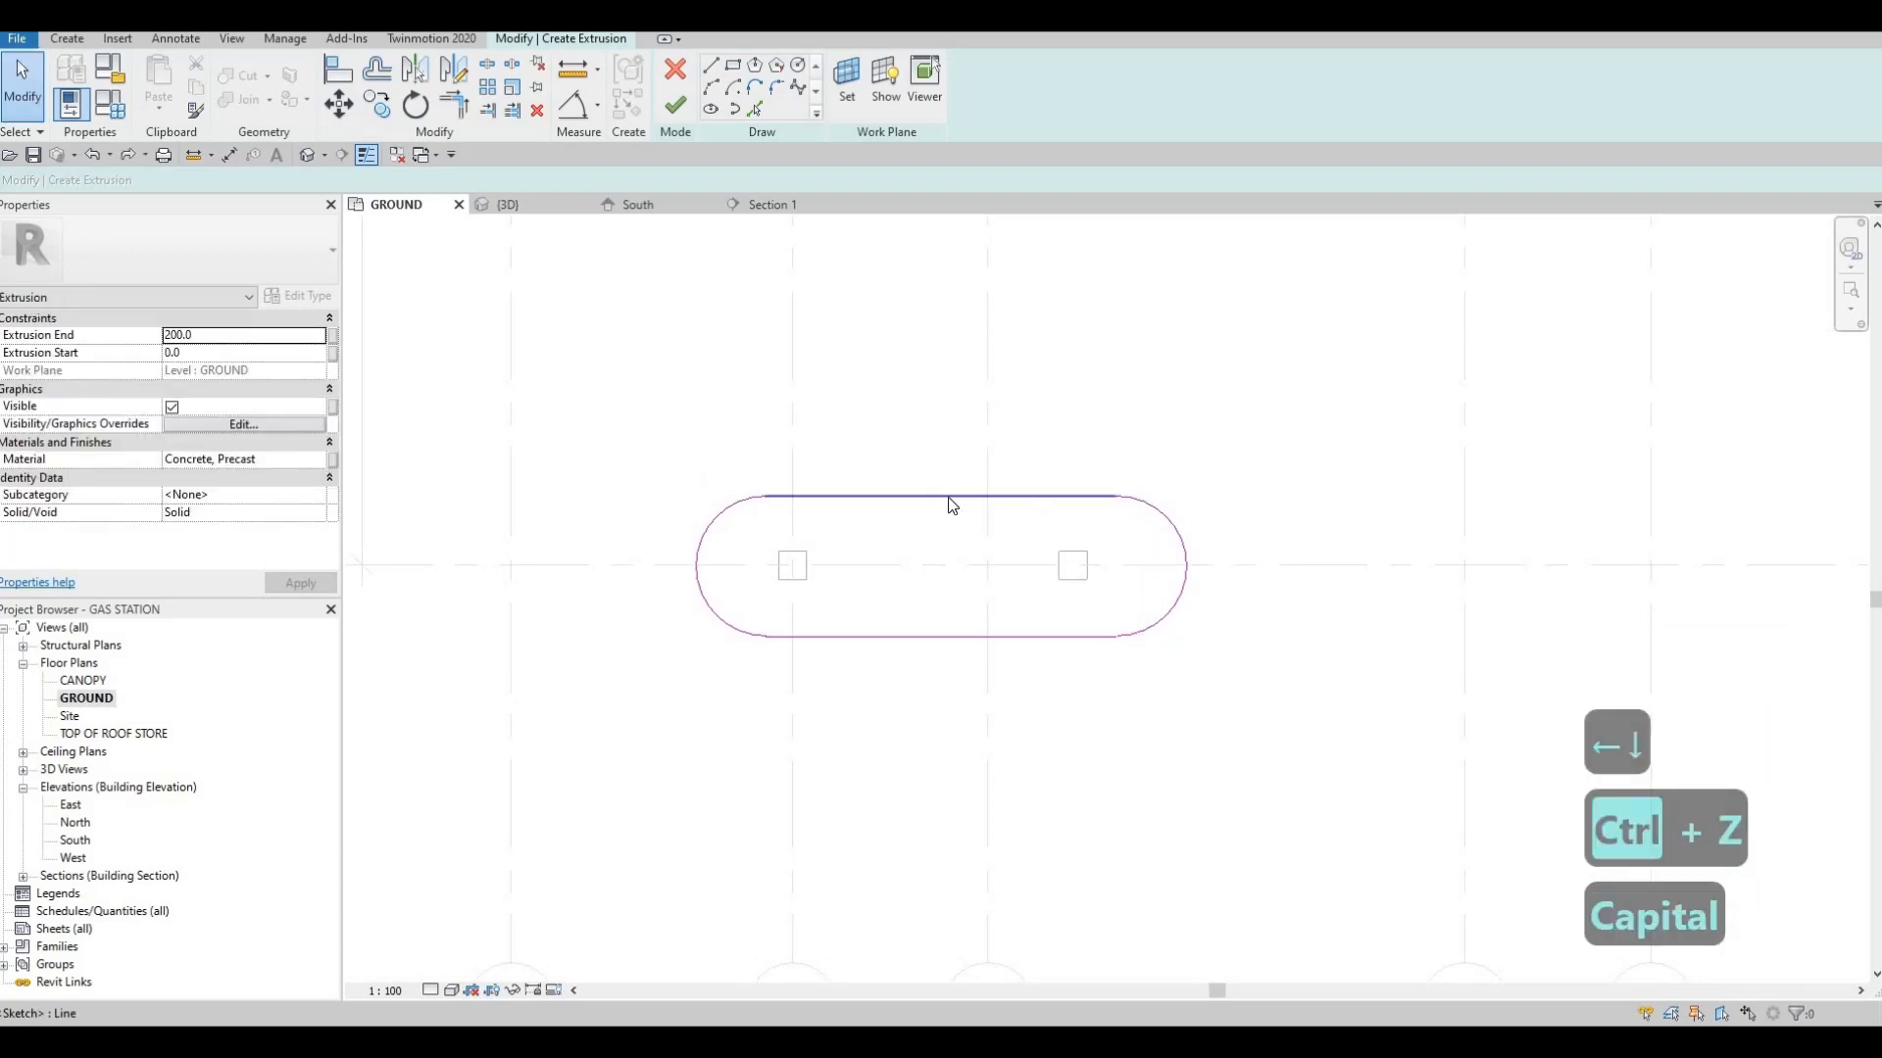
Nudge the closed rounded outline left along grid G around both columns and finish the base extrusion
key("Tab")
left_click(948, 497)
key("Left")
key("Down")
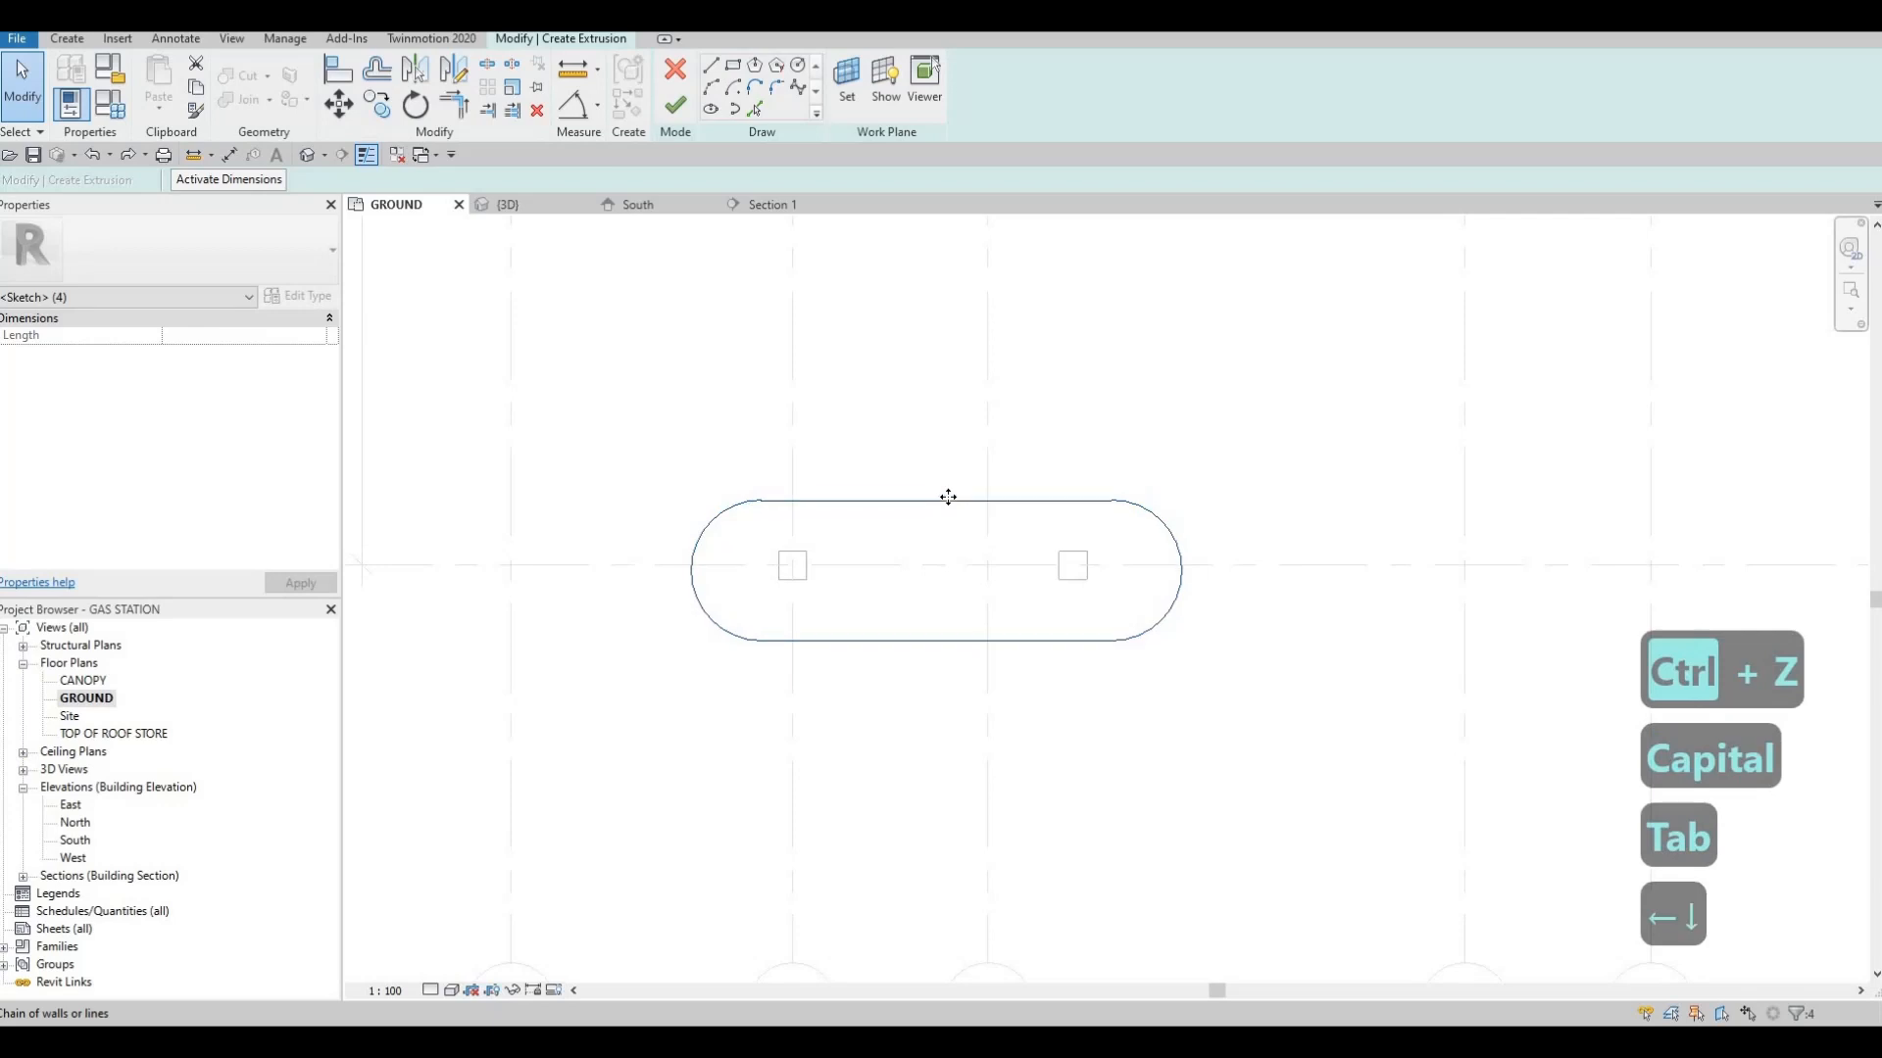
key("Left")
key("Up")
key("Left")
key("Right")
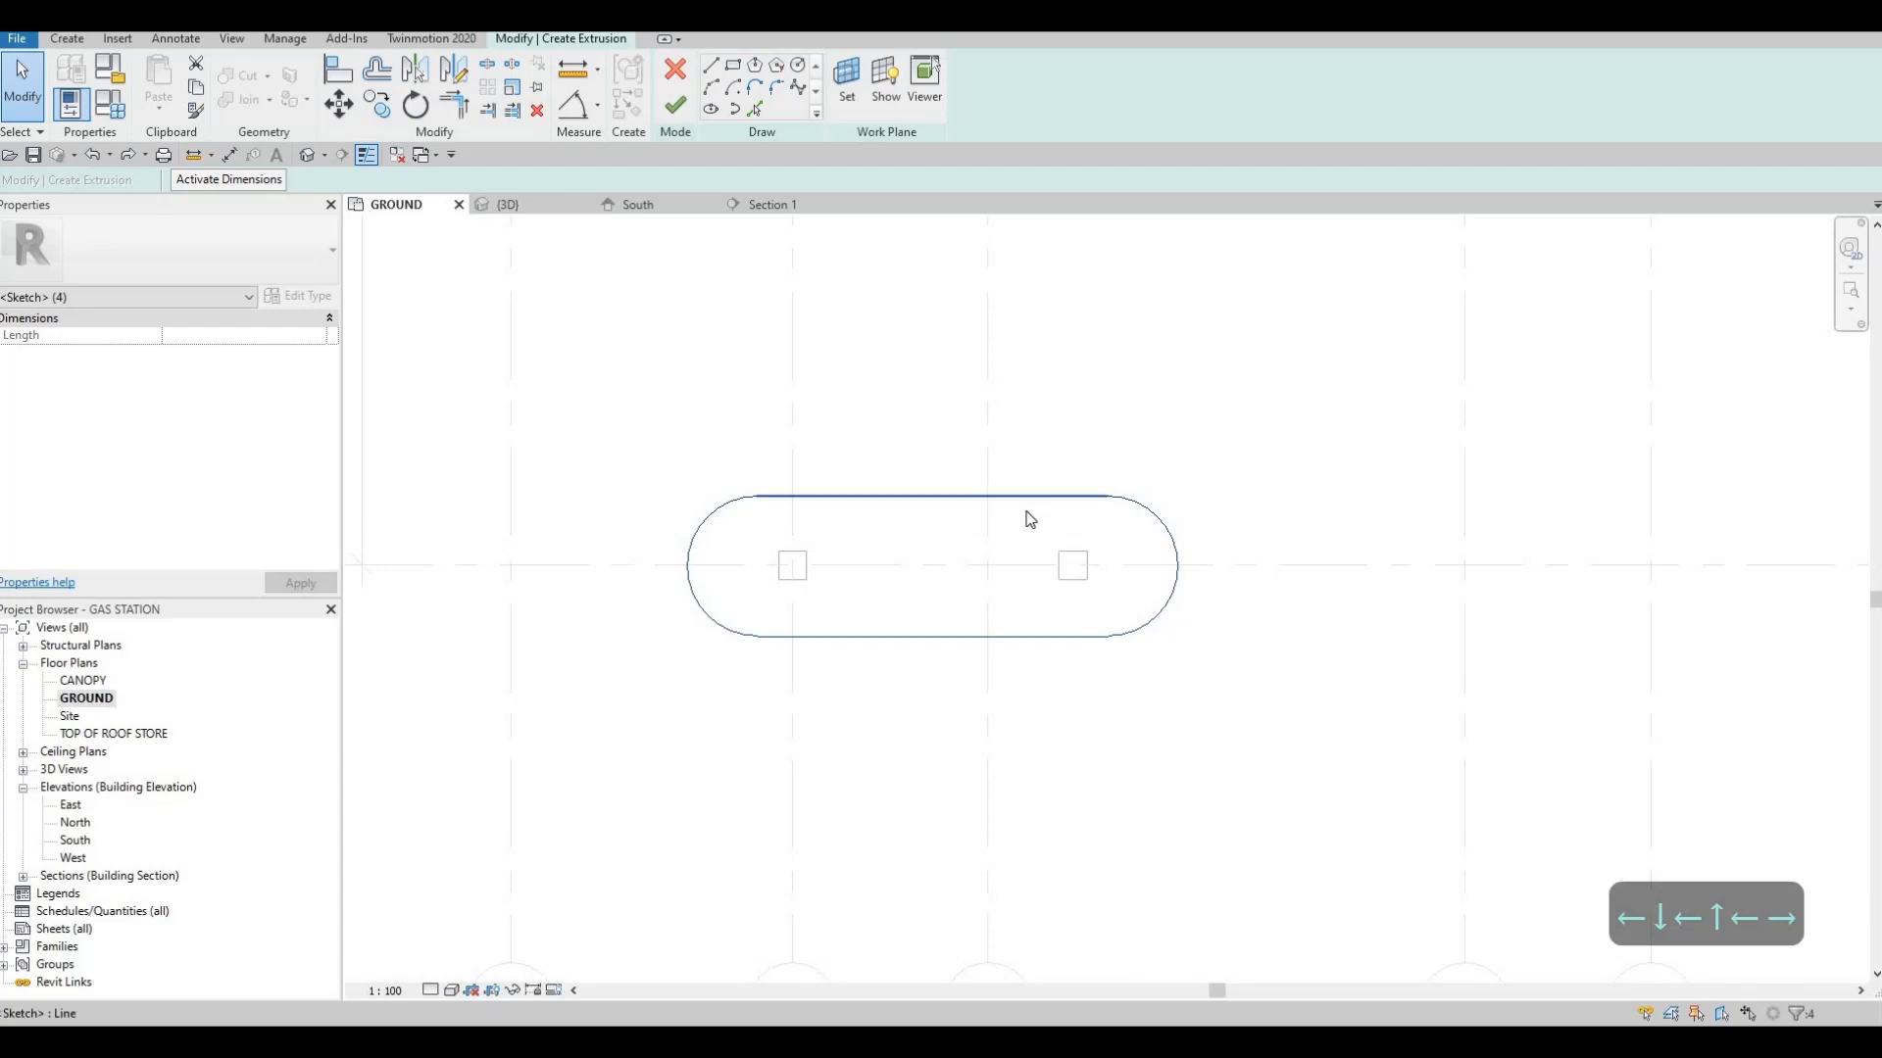
key("Escape")
key("Escape")
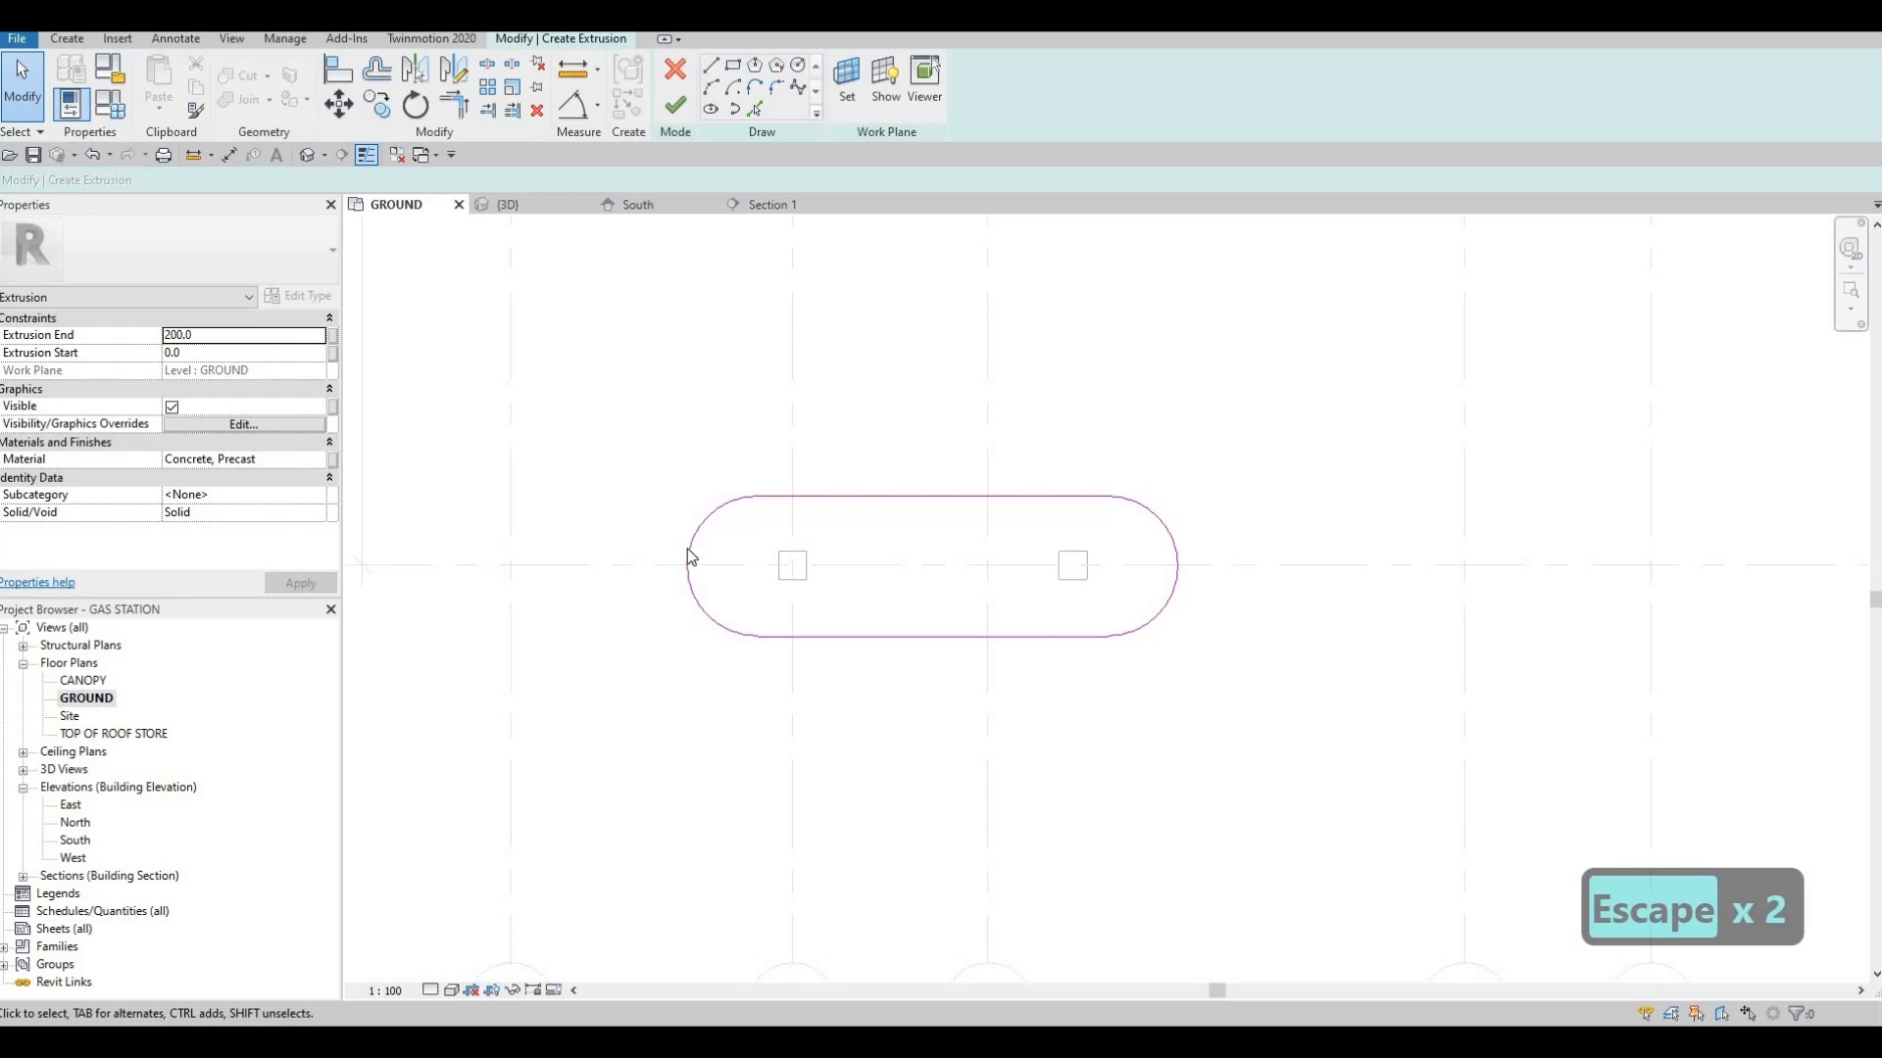
left_click(690, 110)
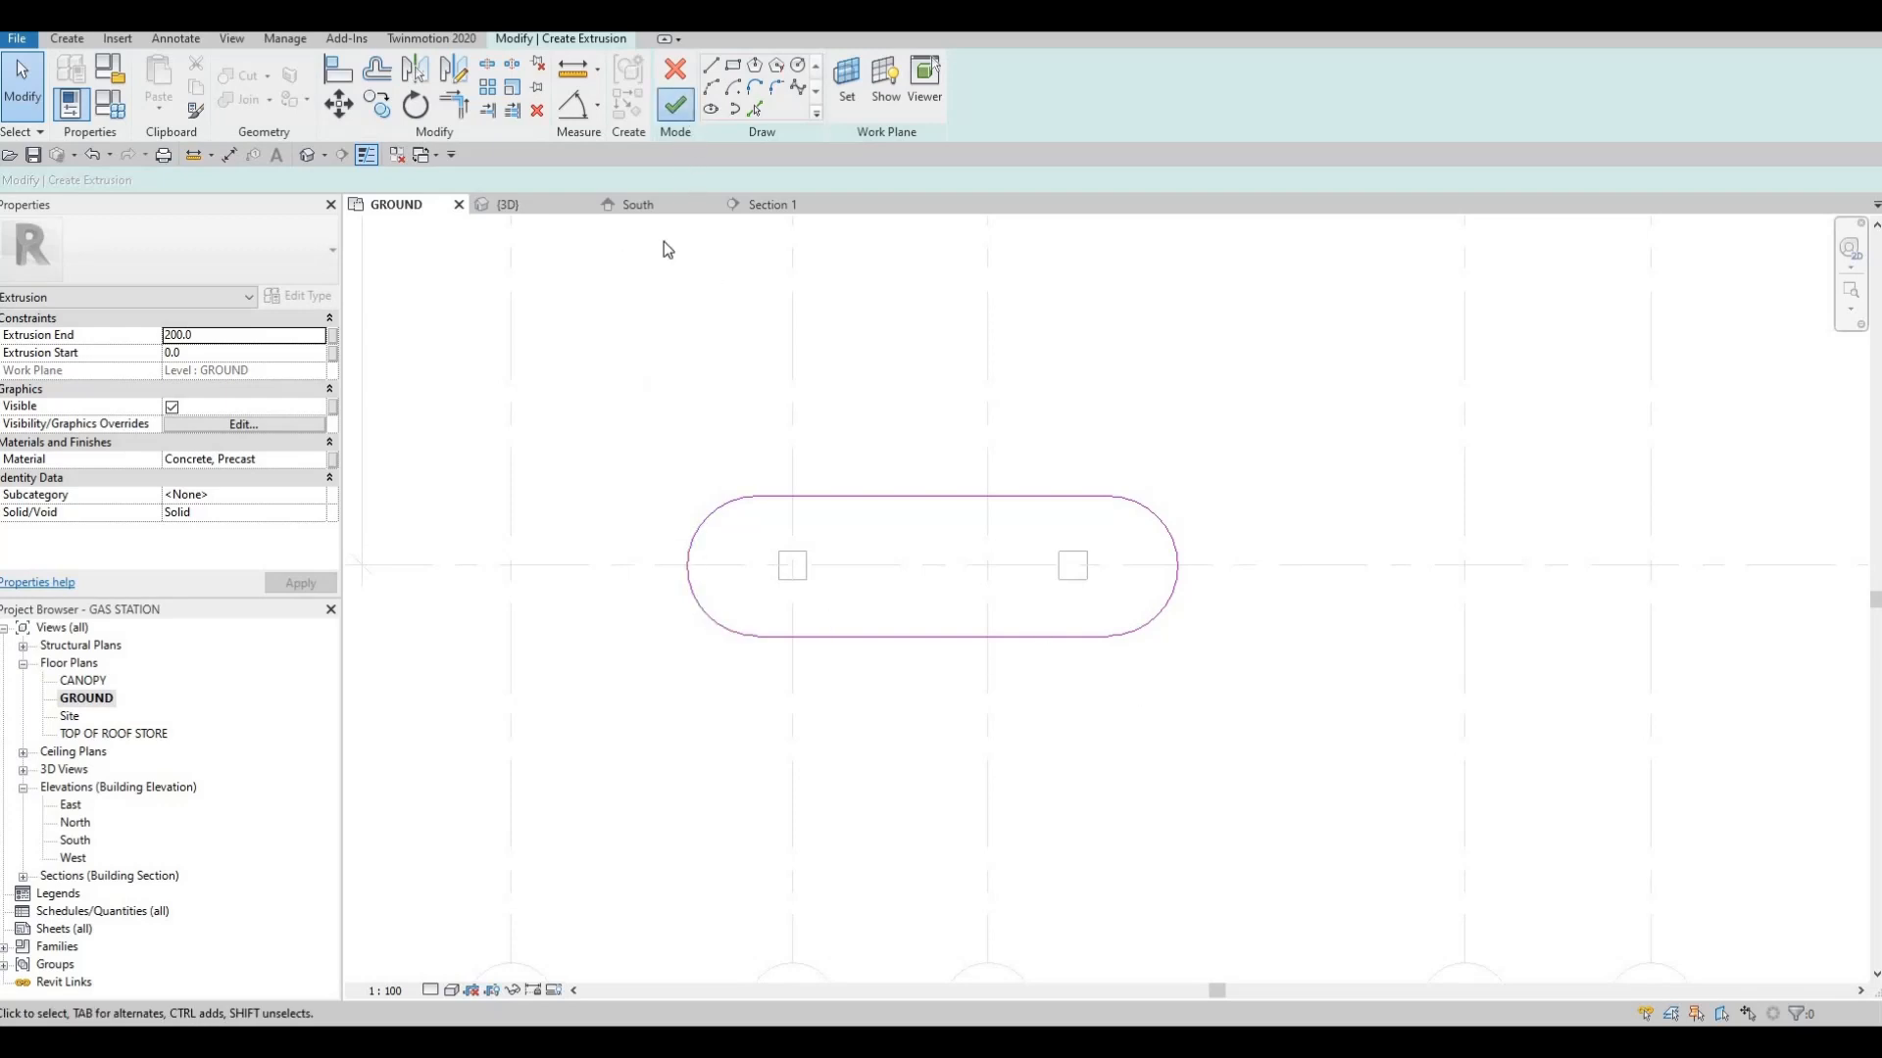
Examine the base and its two columns in 3D and against the grid lines in the GROUND plan
left_click(544, 207)
middle_click_drag(911, 689, 872, 808, "shift")
scroll(872, 809, "up", 5)
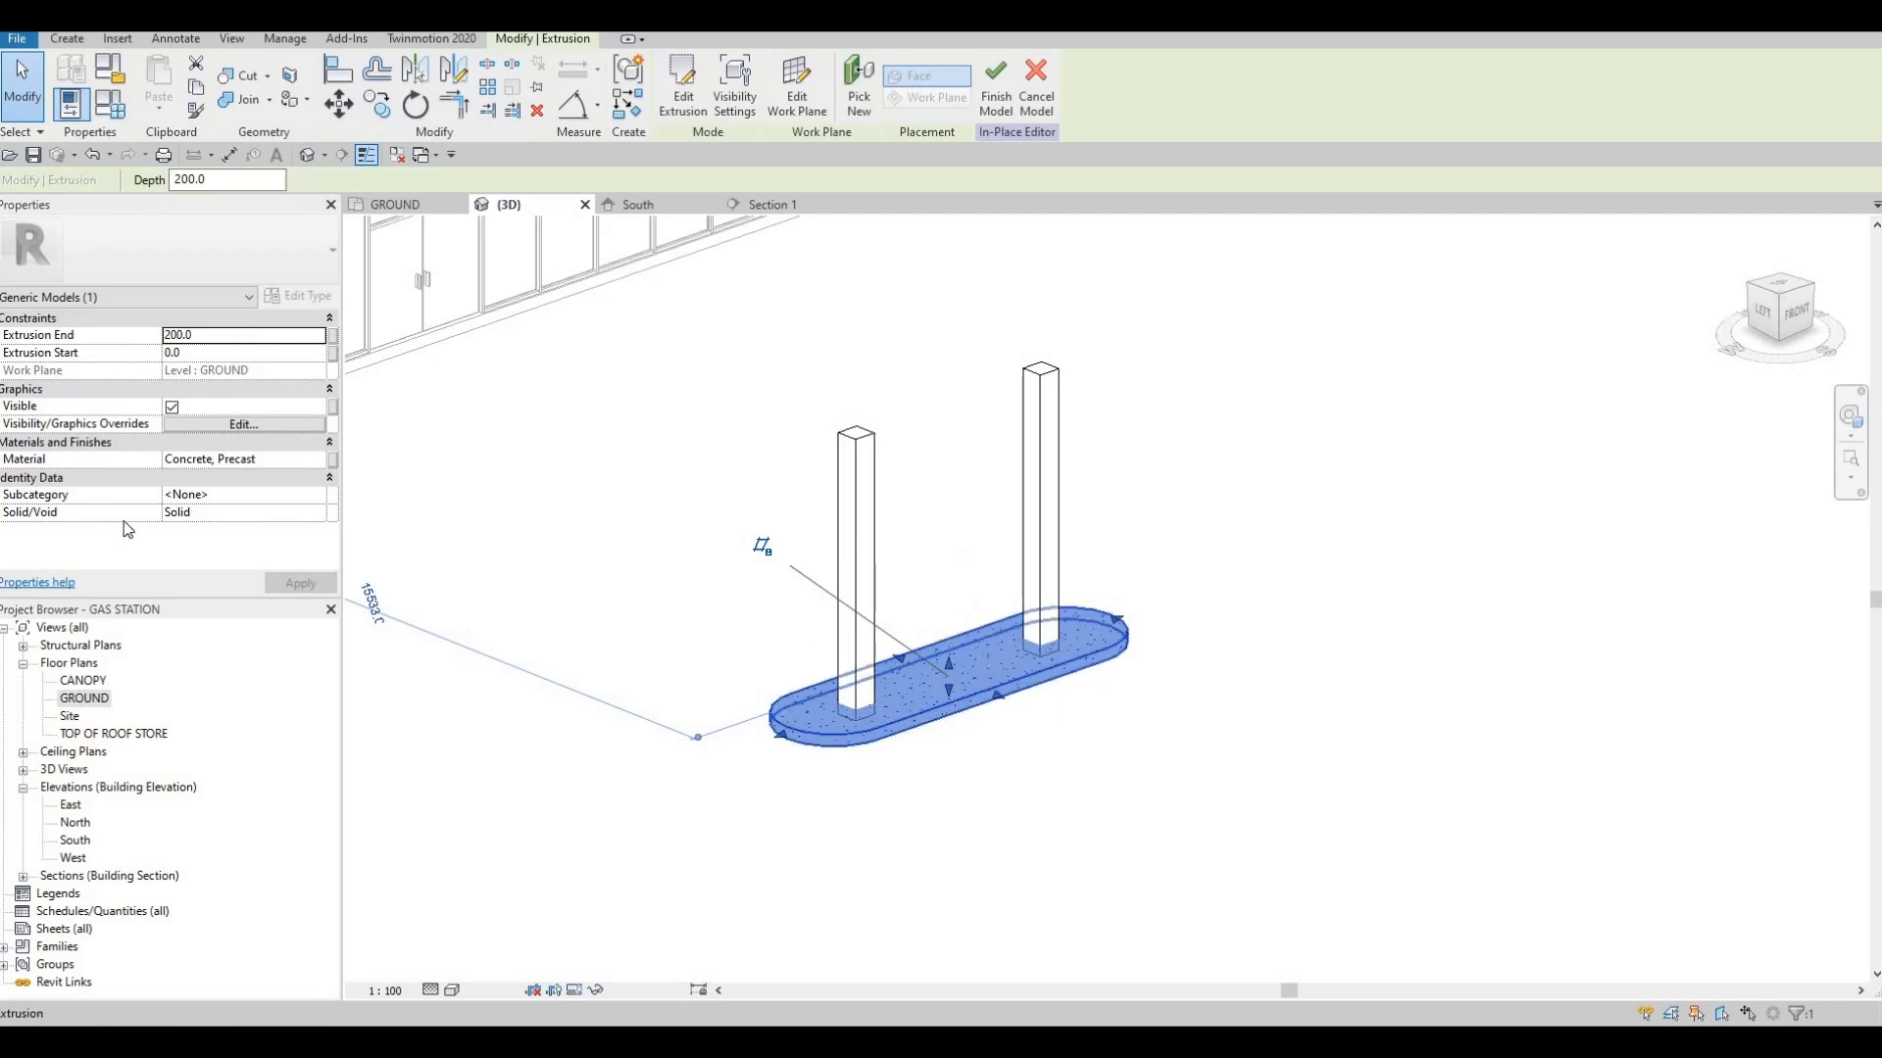
double_click(87, 699)
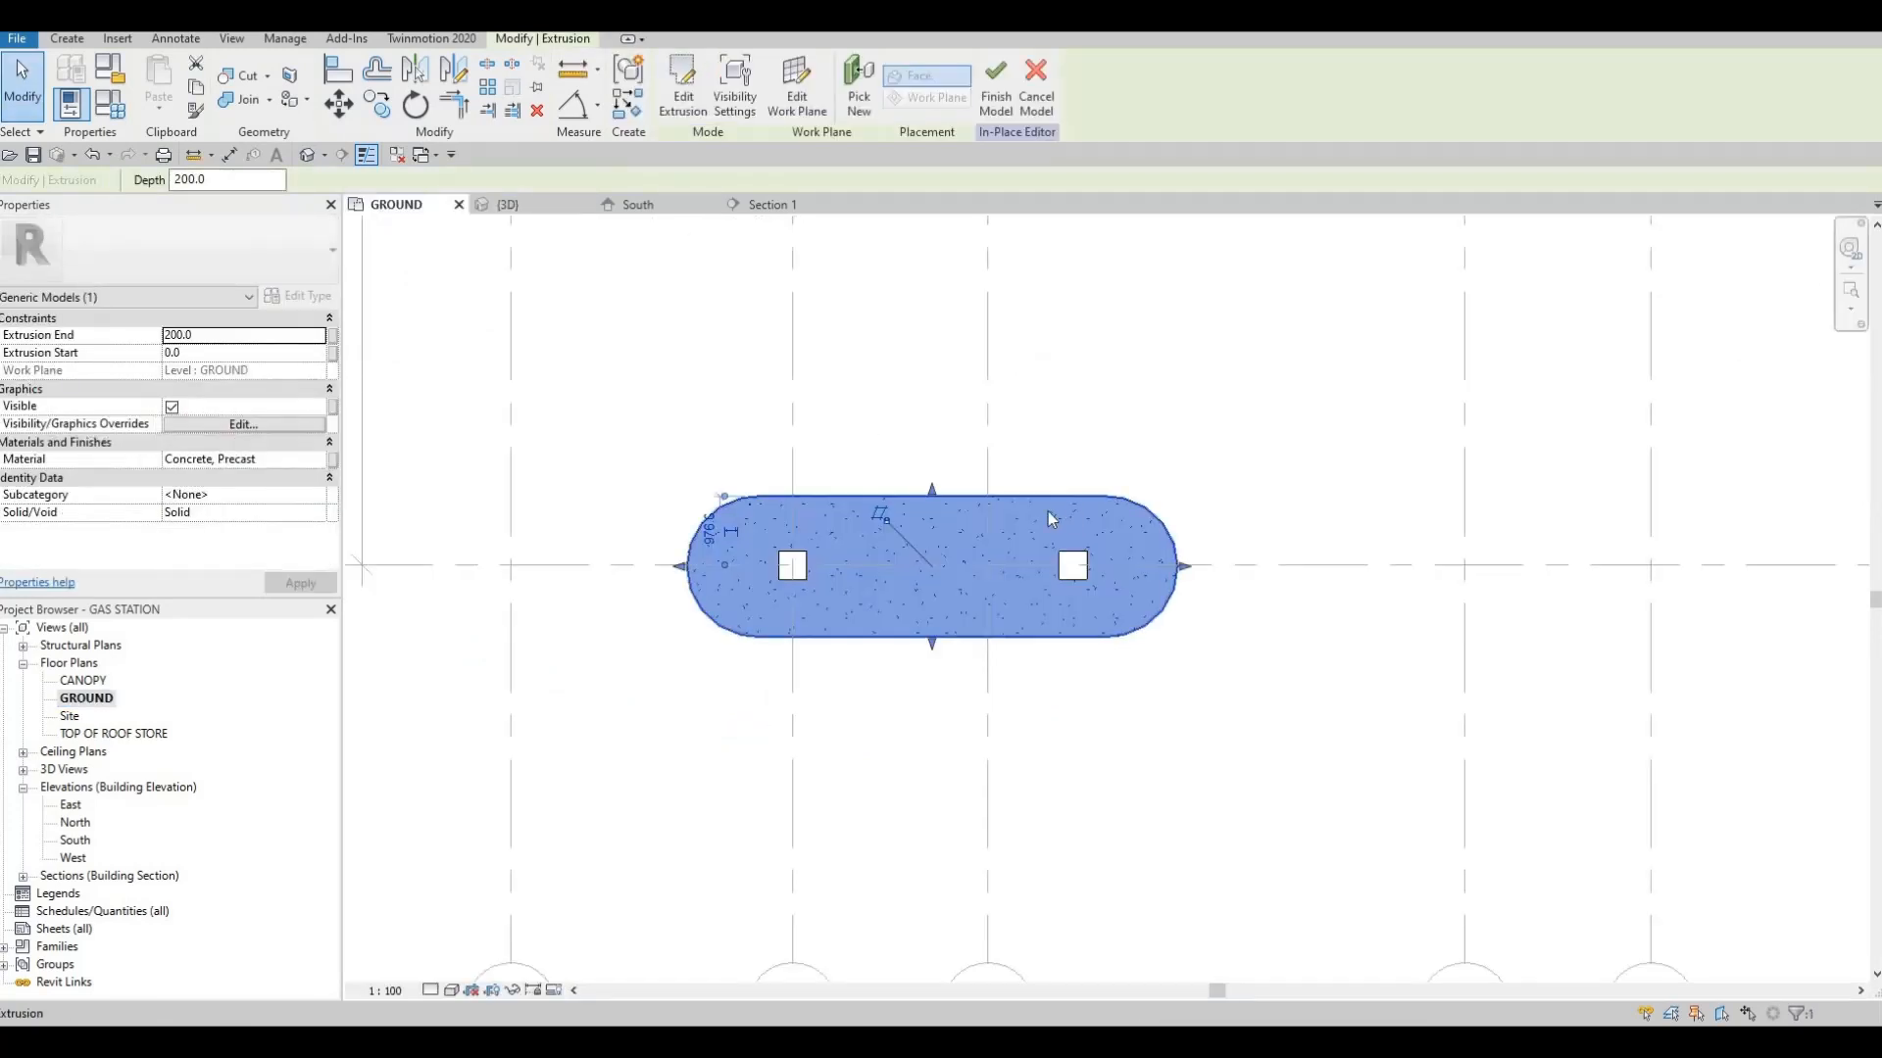
key("Escape")
key("Escape")
scroll(1076, 549, "down", 1)
middle_click_drag(1076, 549, 966, 513)
middle_click_drag(824, 479, 832, 489)
scroll(832, 489, "up", 2)
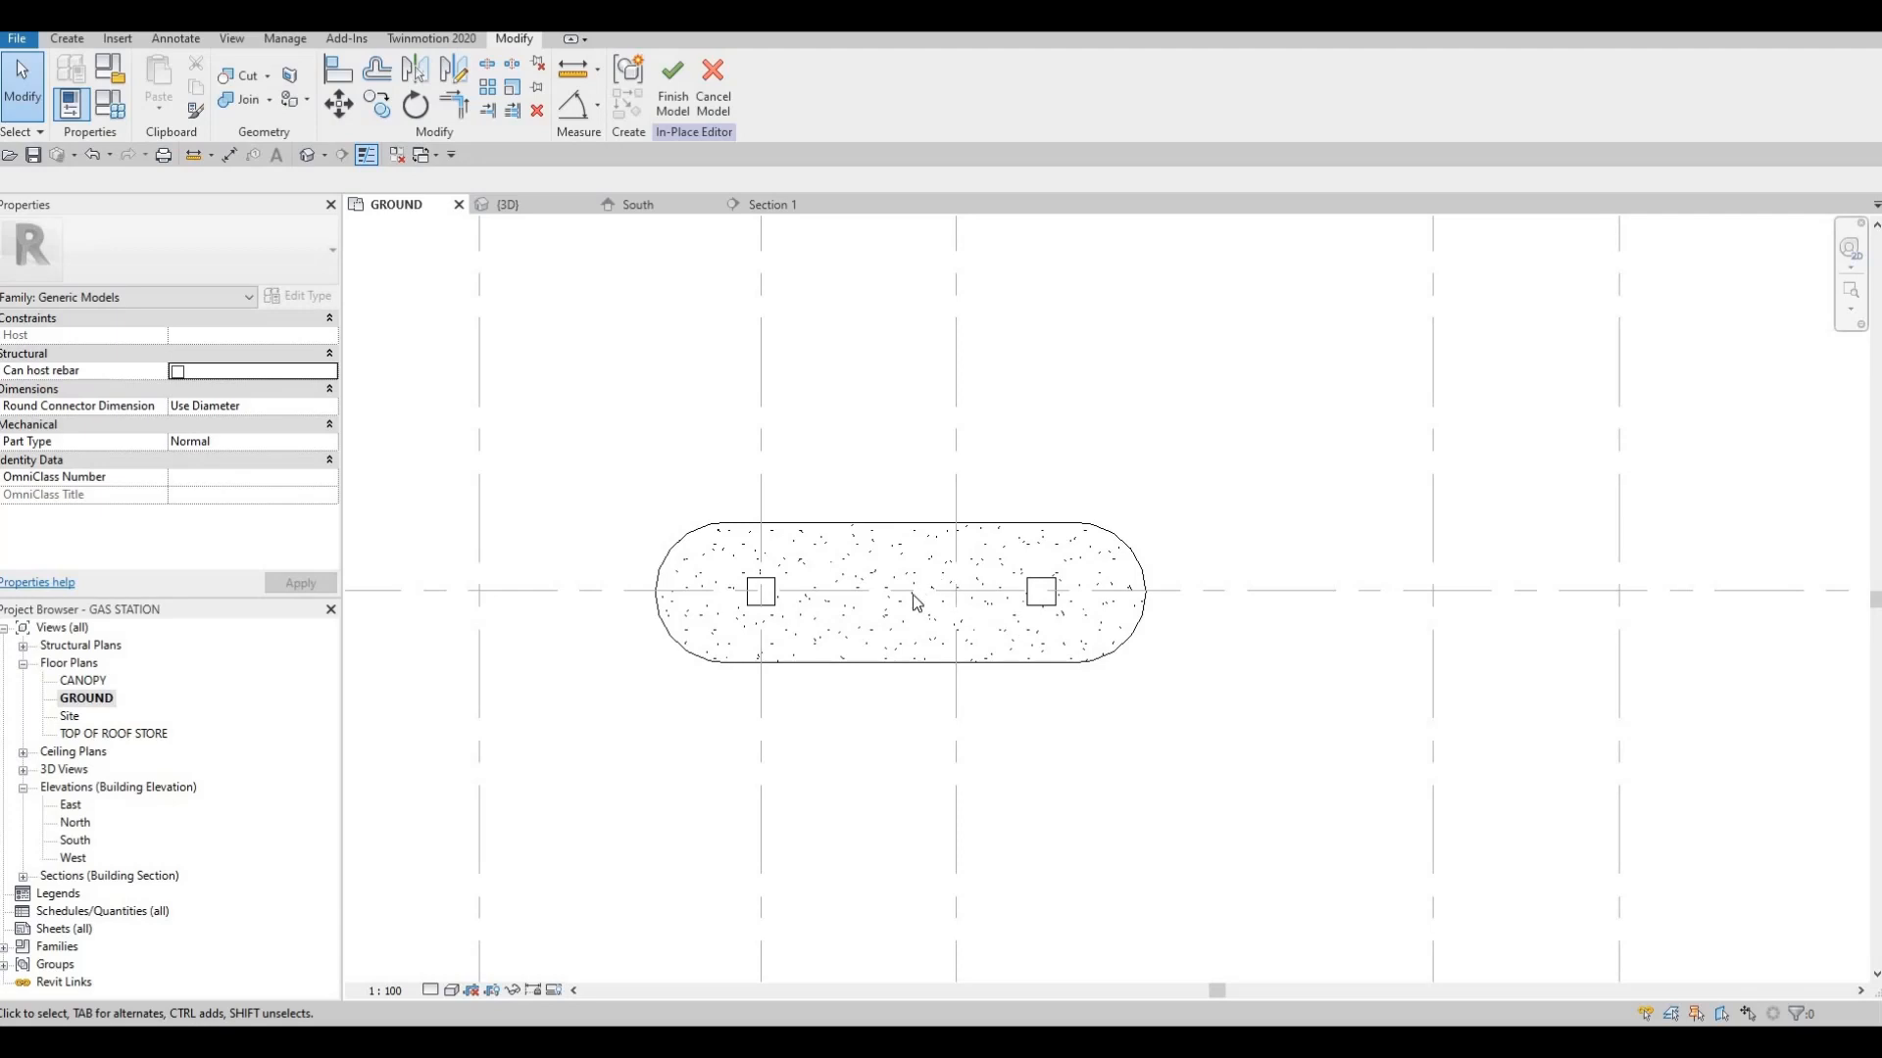
scroll(911, 578, "down", 2)
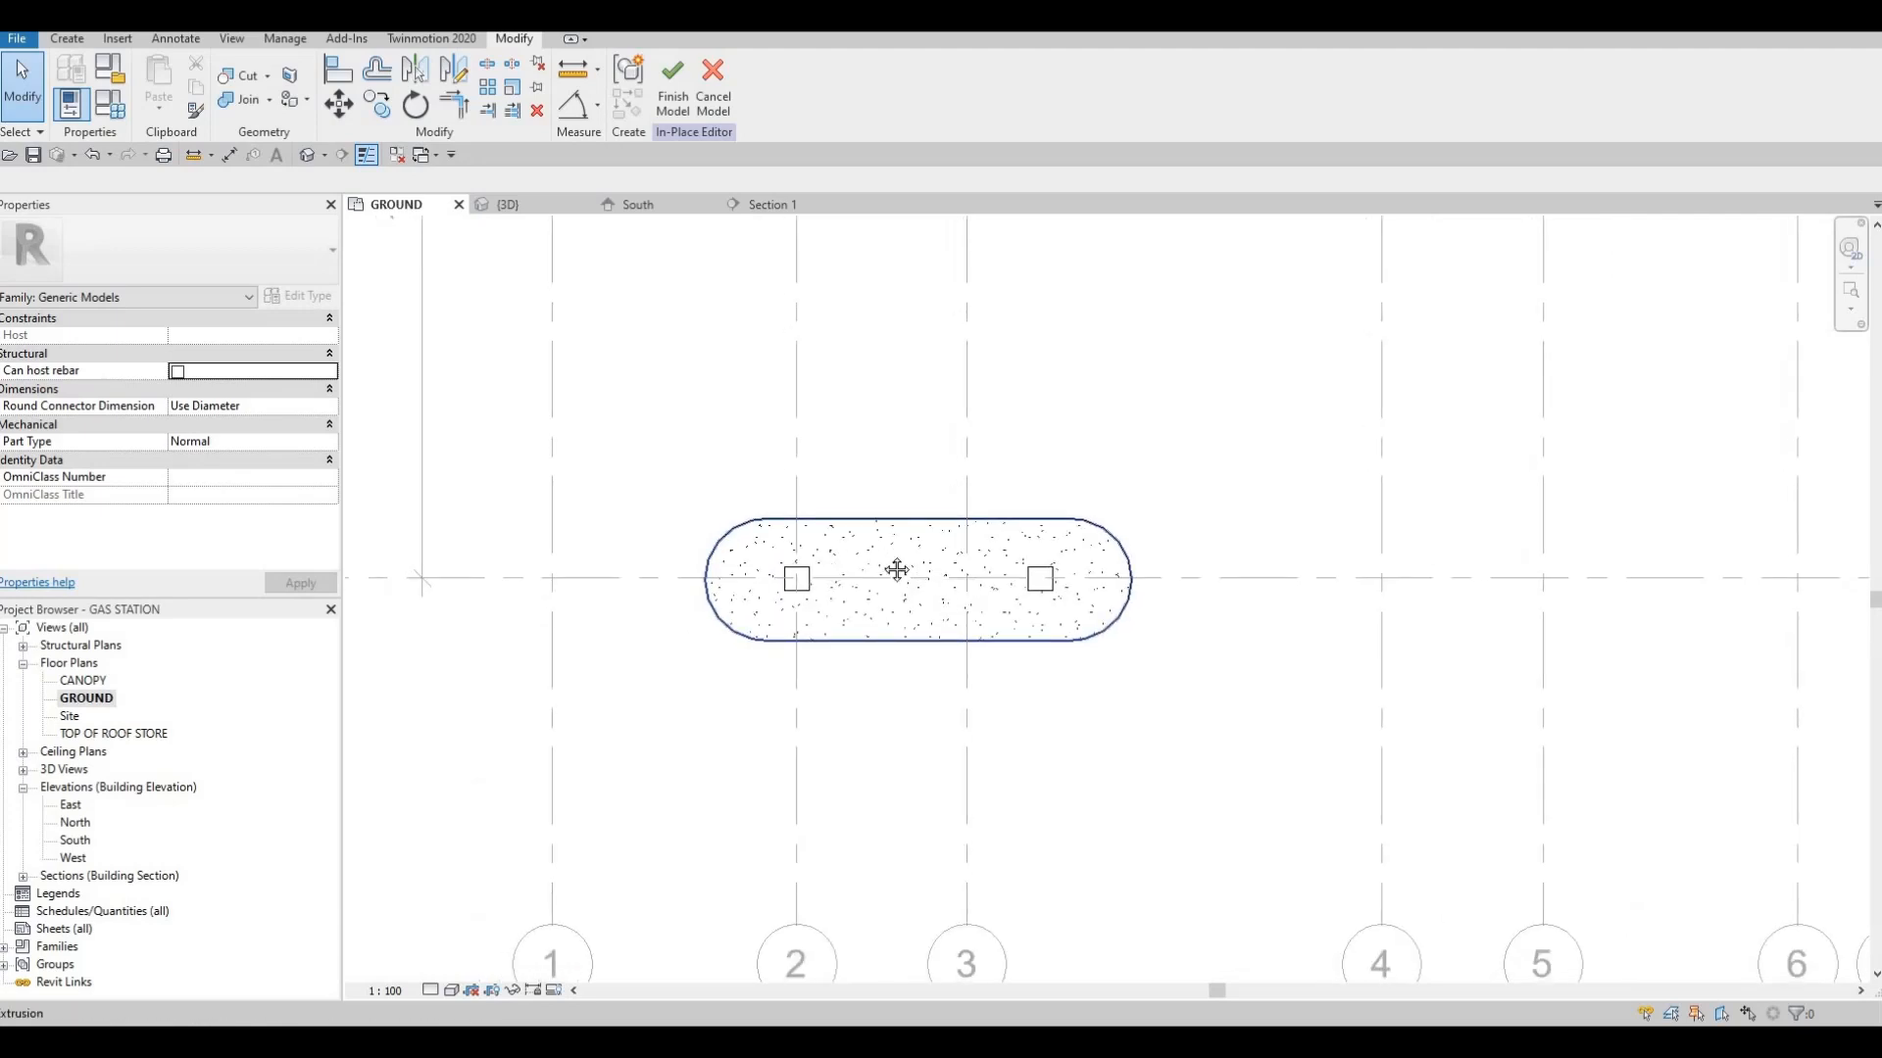
scroll(867, 554, "down", 1)
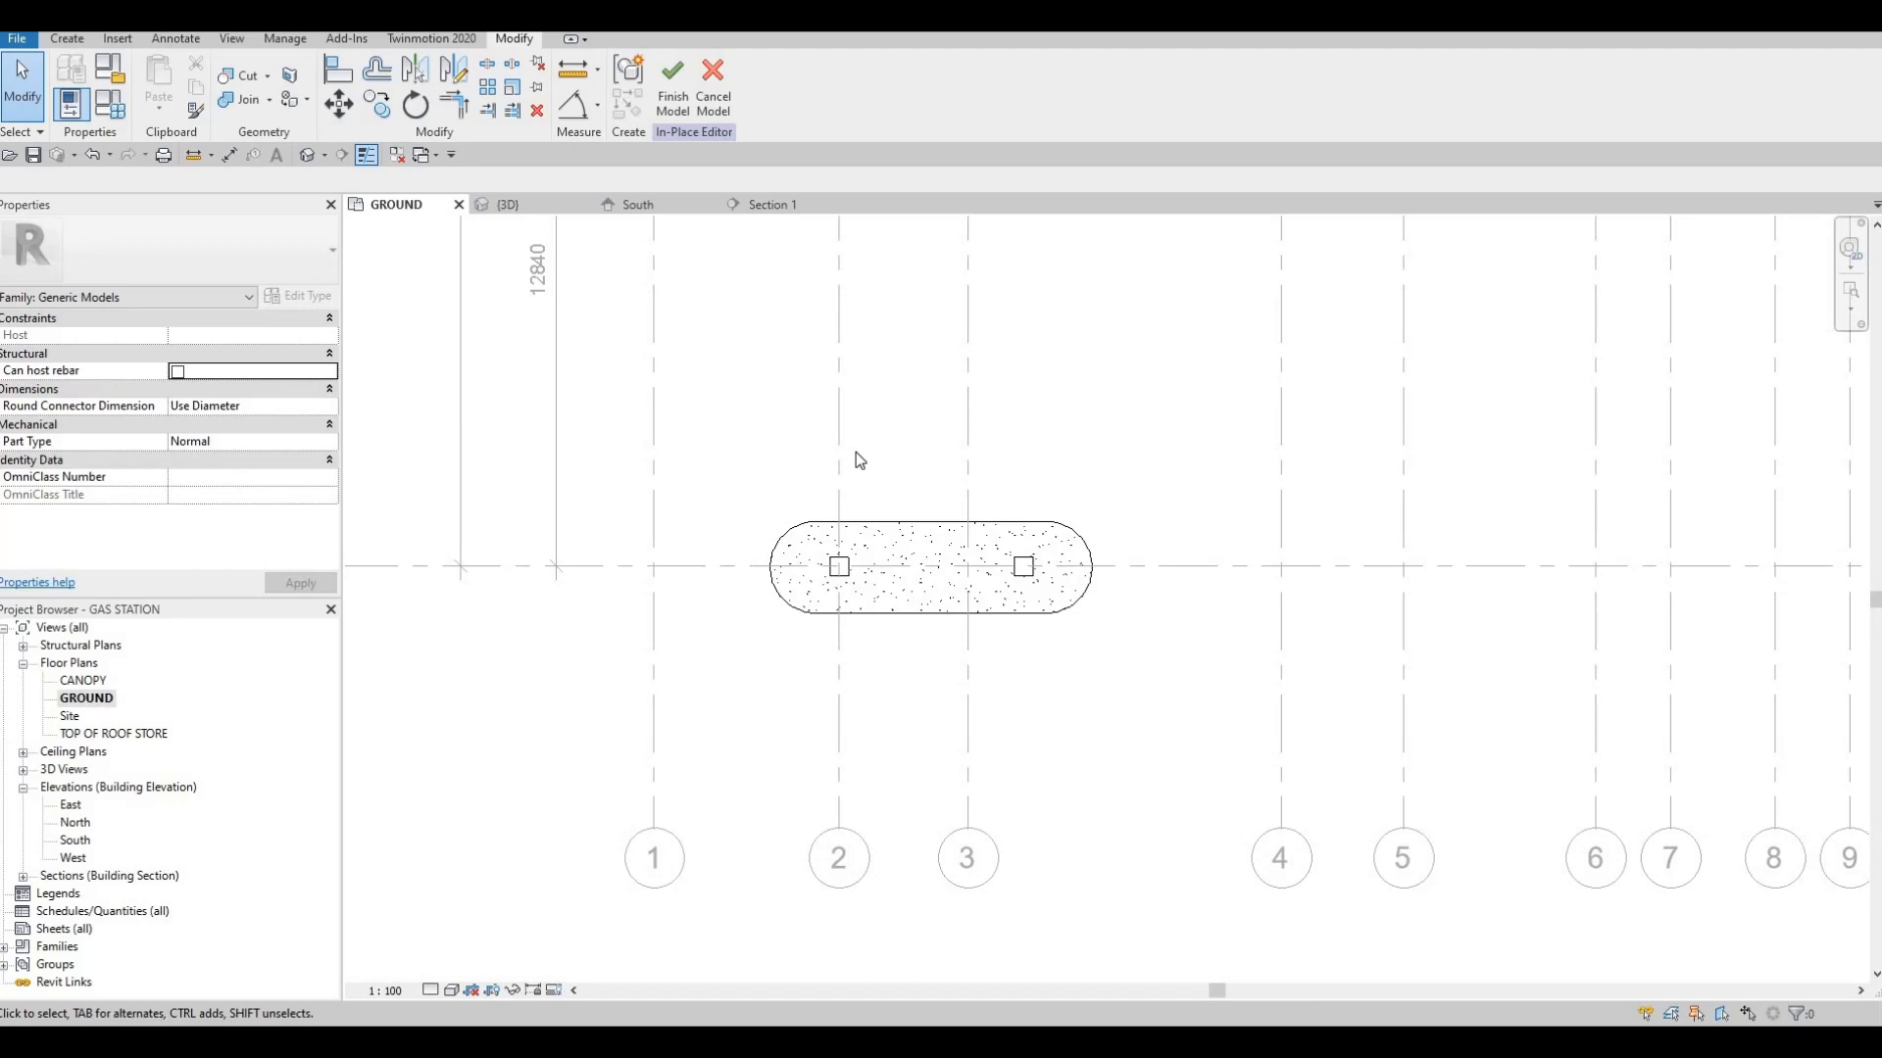
scroll(859, 460, "down", 1)
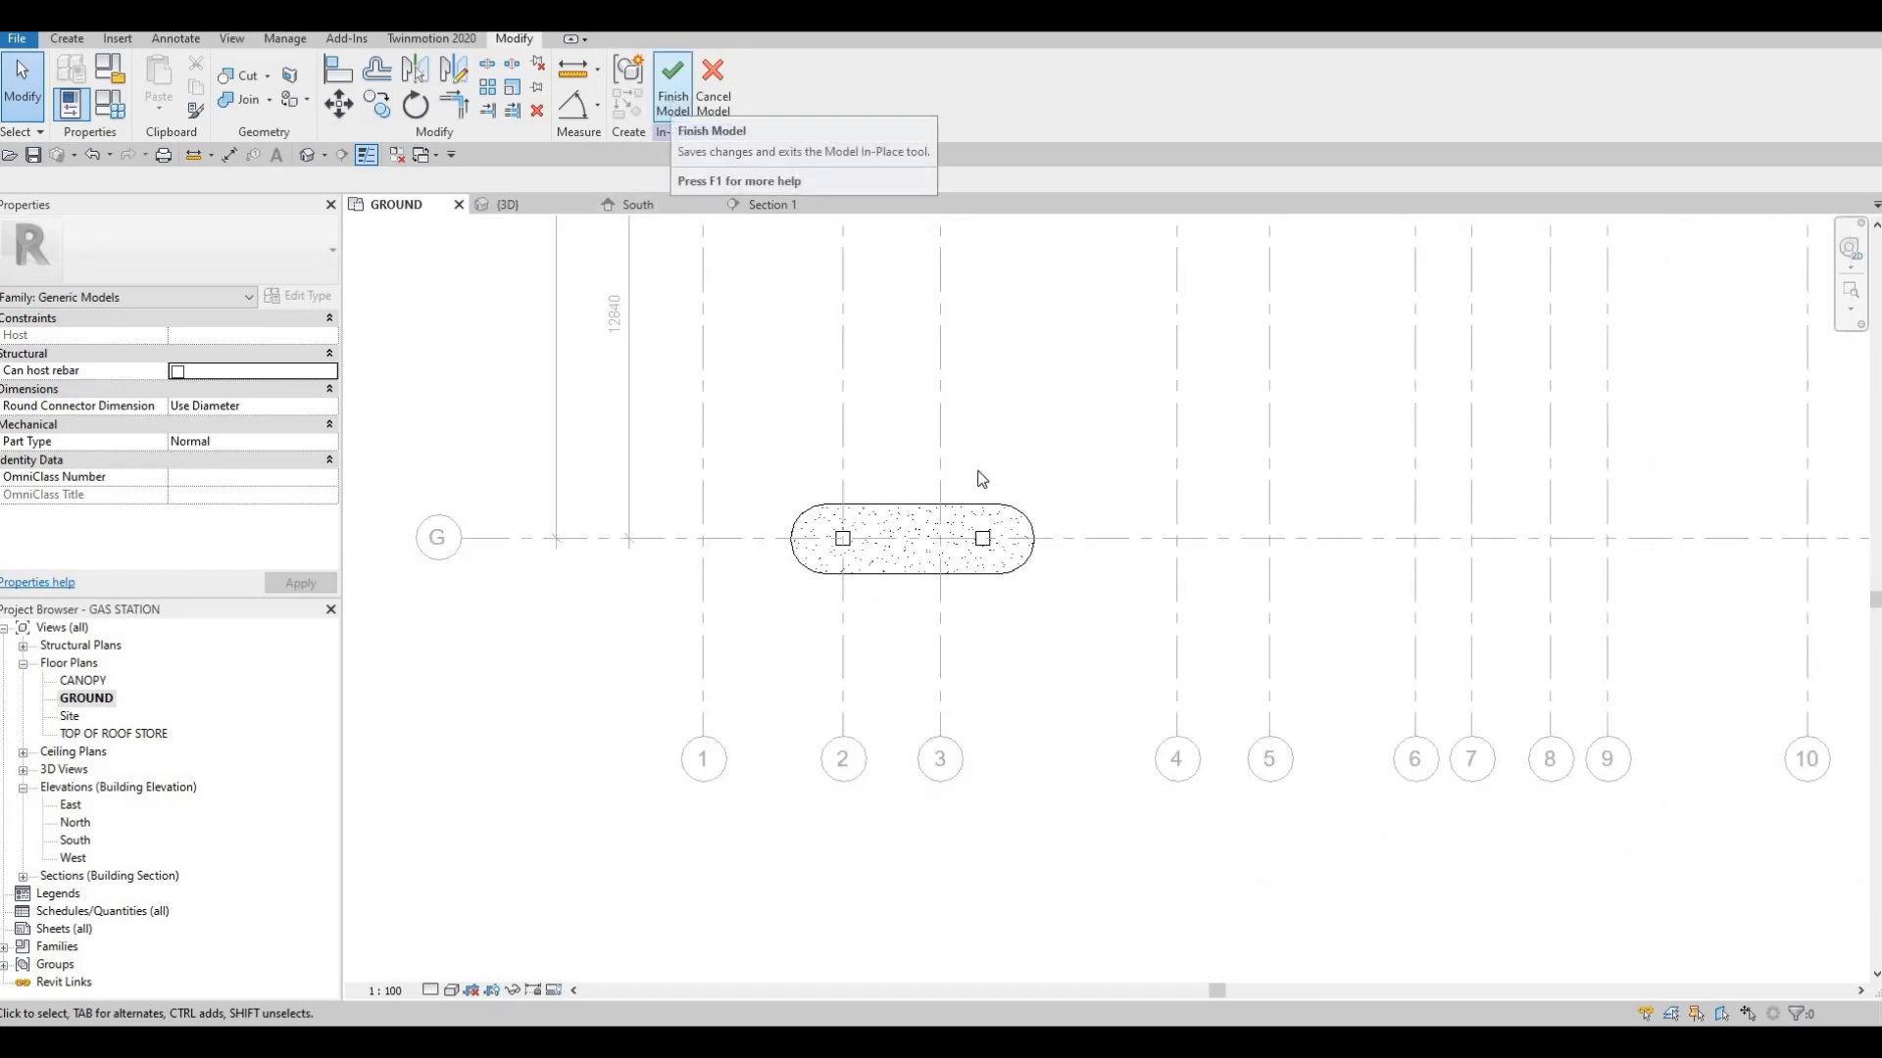
scroll(784, 527, "down", 1)
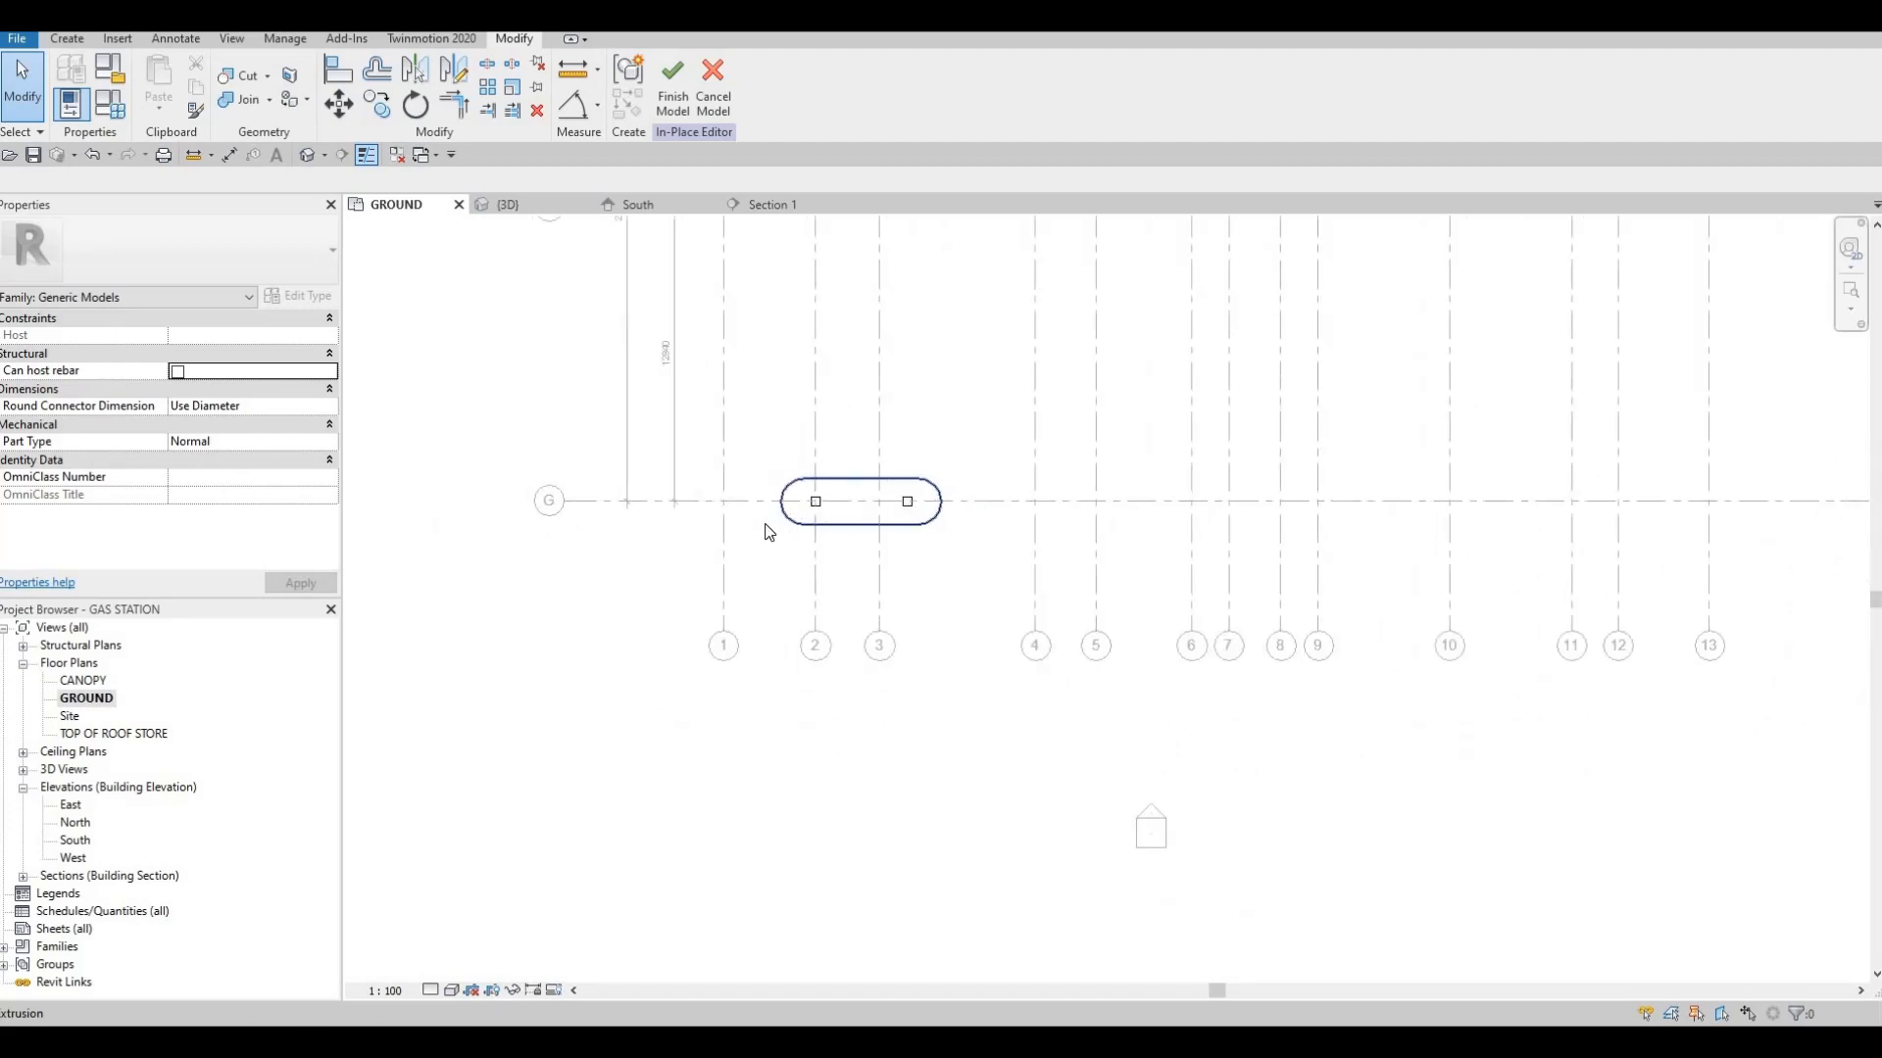
scroll(833, 535, "up", 3)
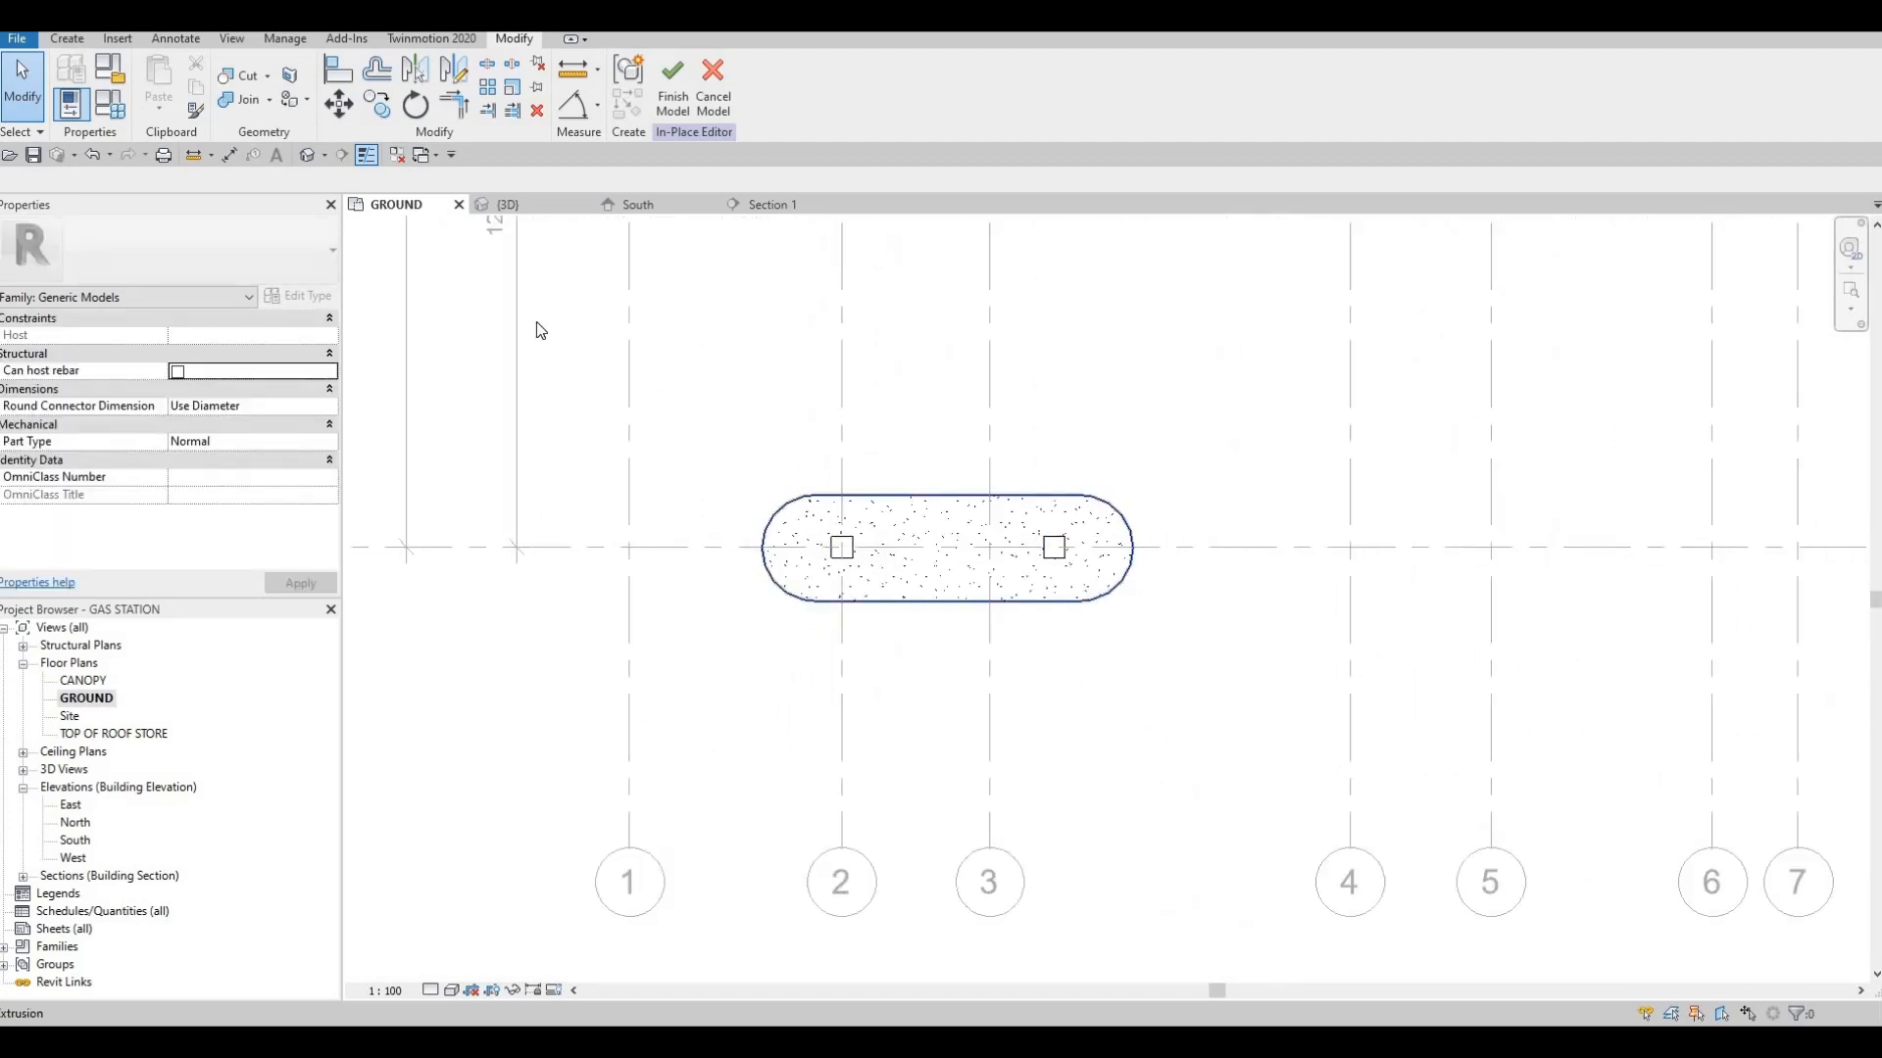
Check the island against the store building in 3D, its grid position in the GROUND plan, and the CANOPY plan
key("Escape")
left_click(531, 206)
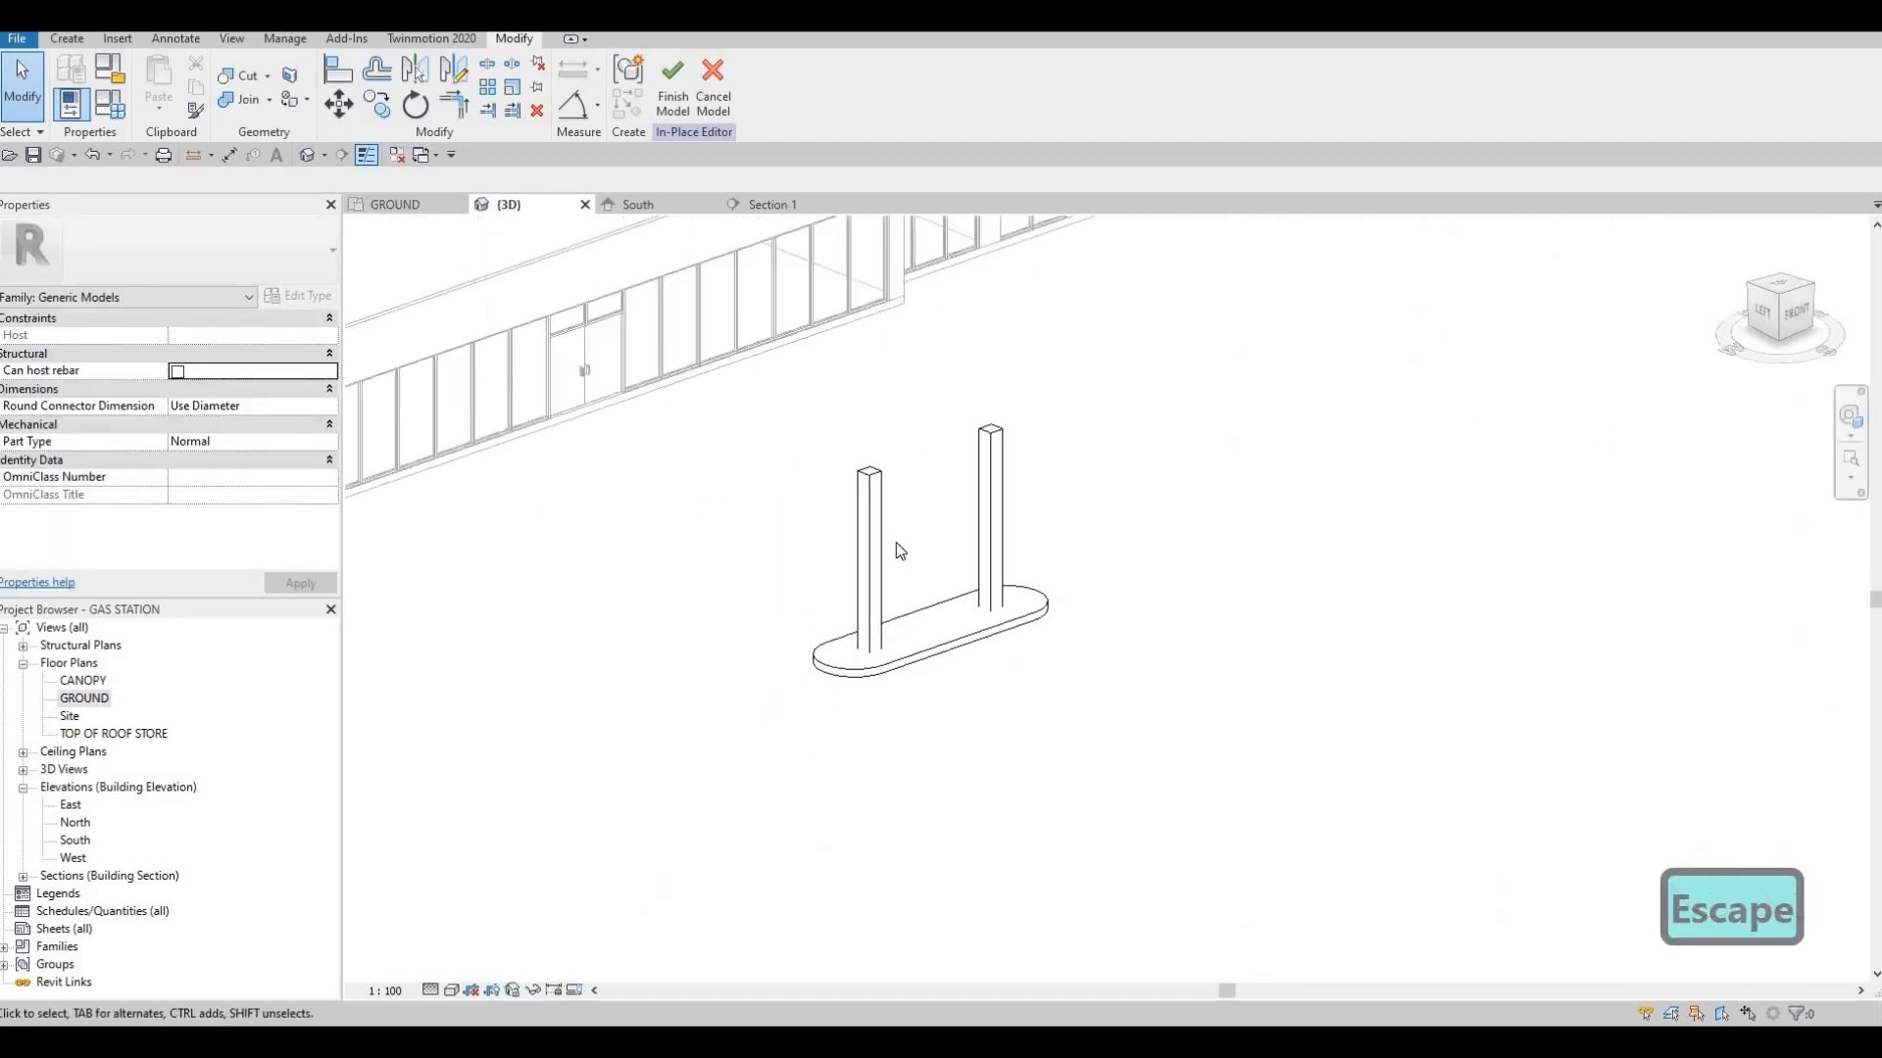
scroll(897, 545, "down", 2)
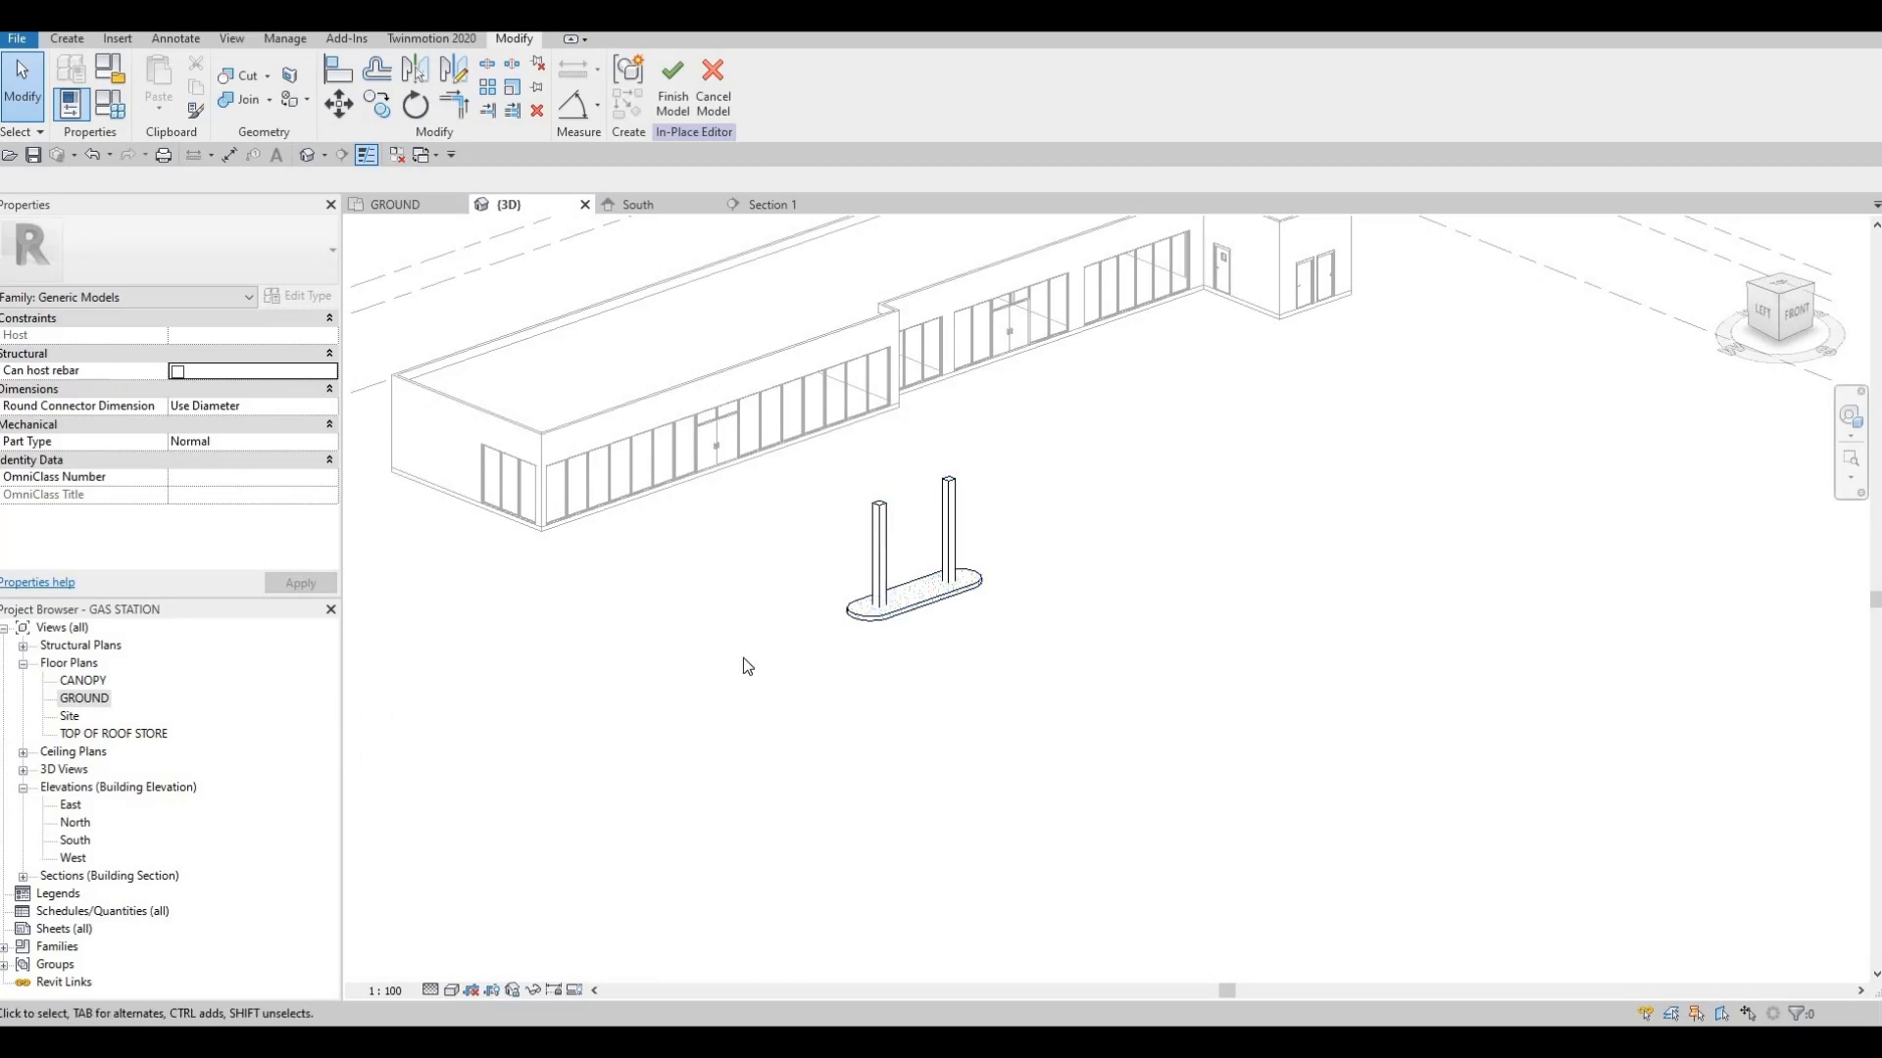
double_click(86, 699)
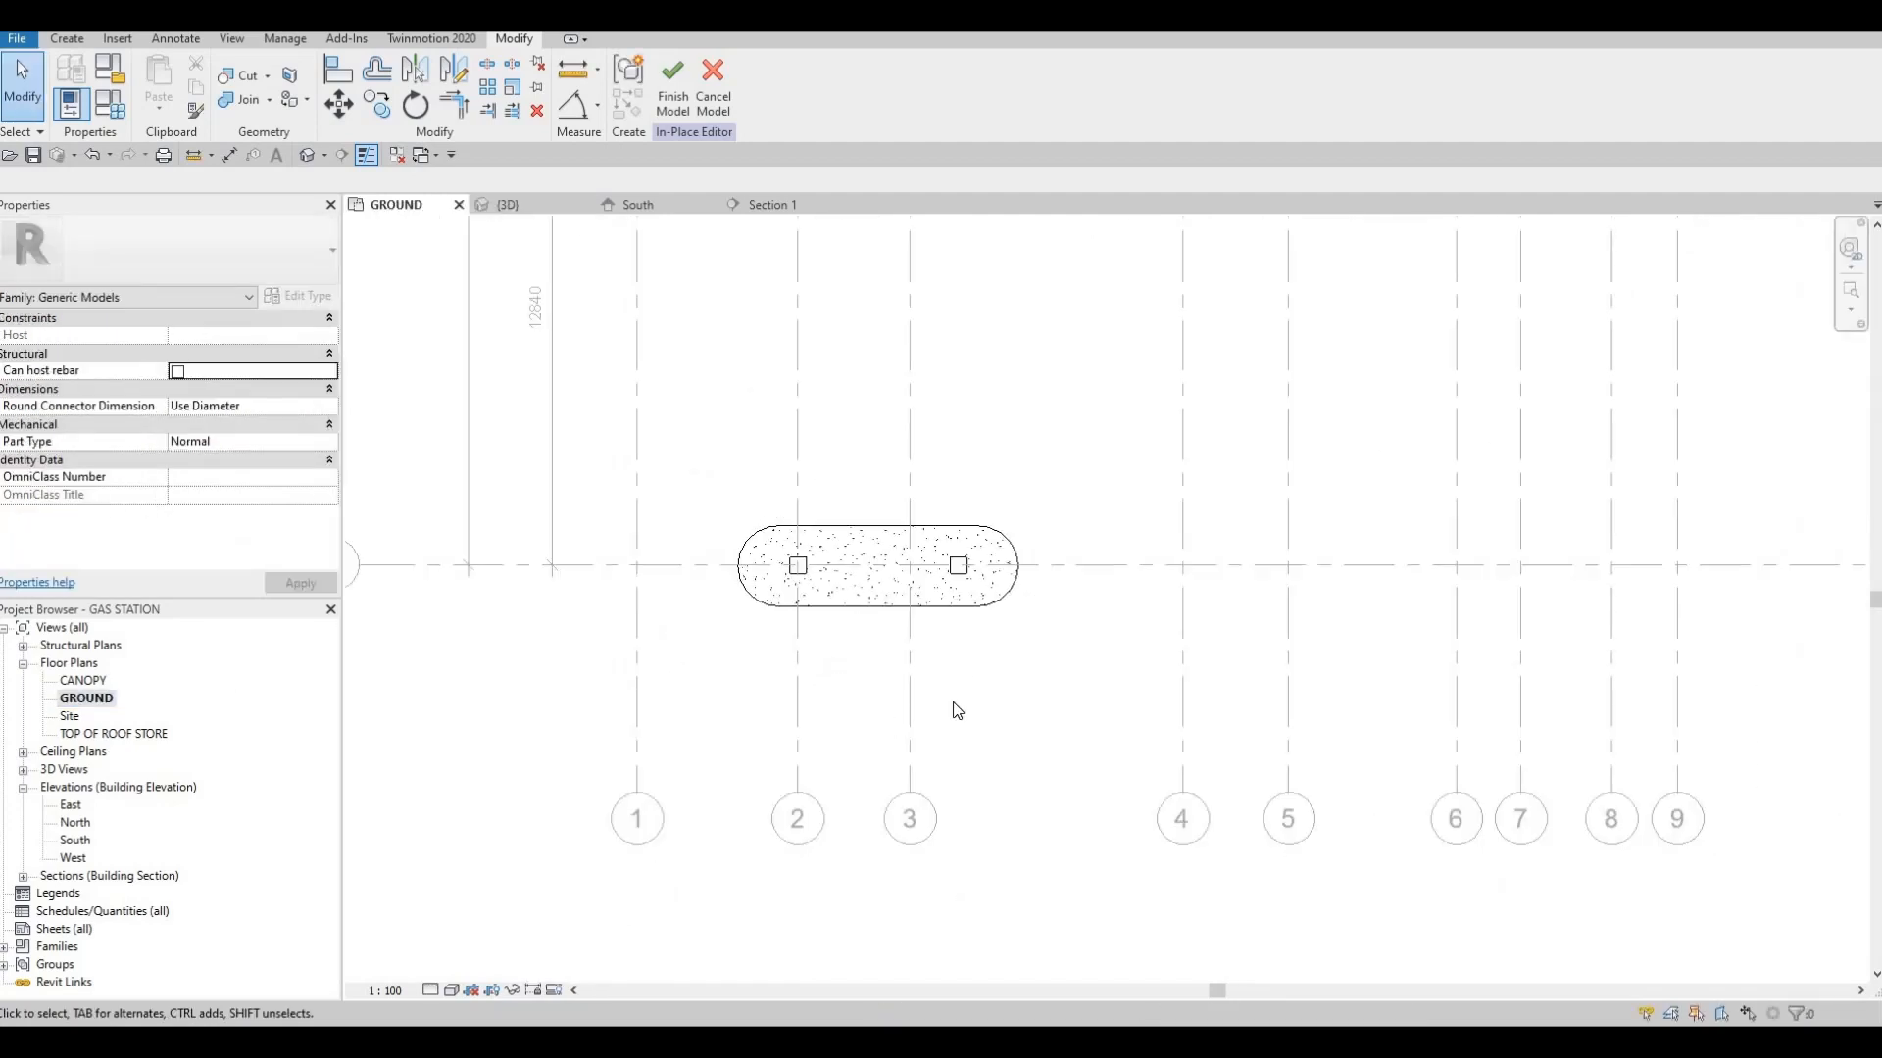
scroll(958, 686, "down", 2)
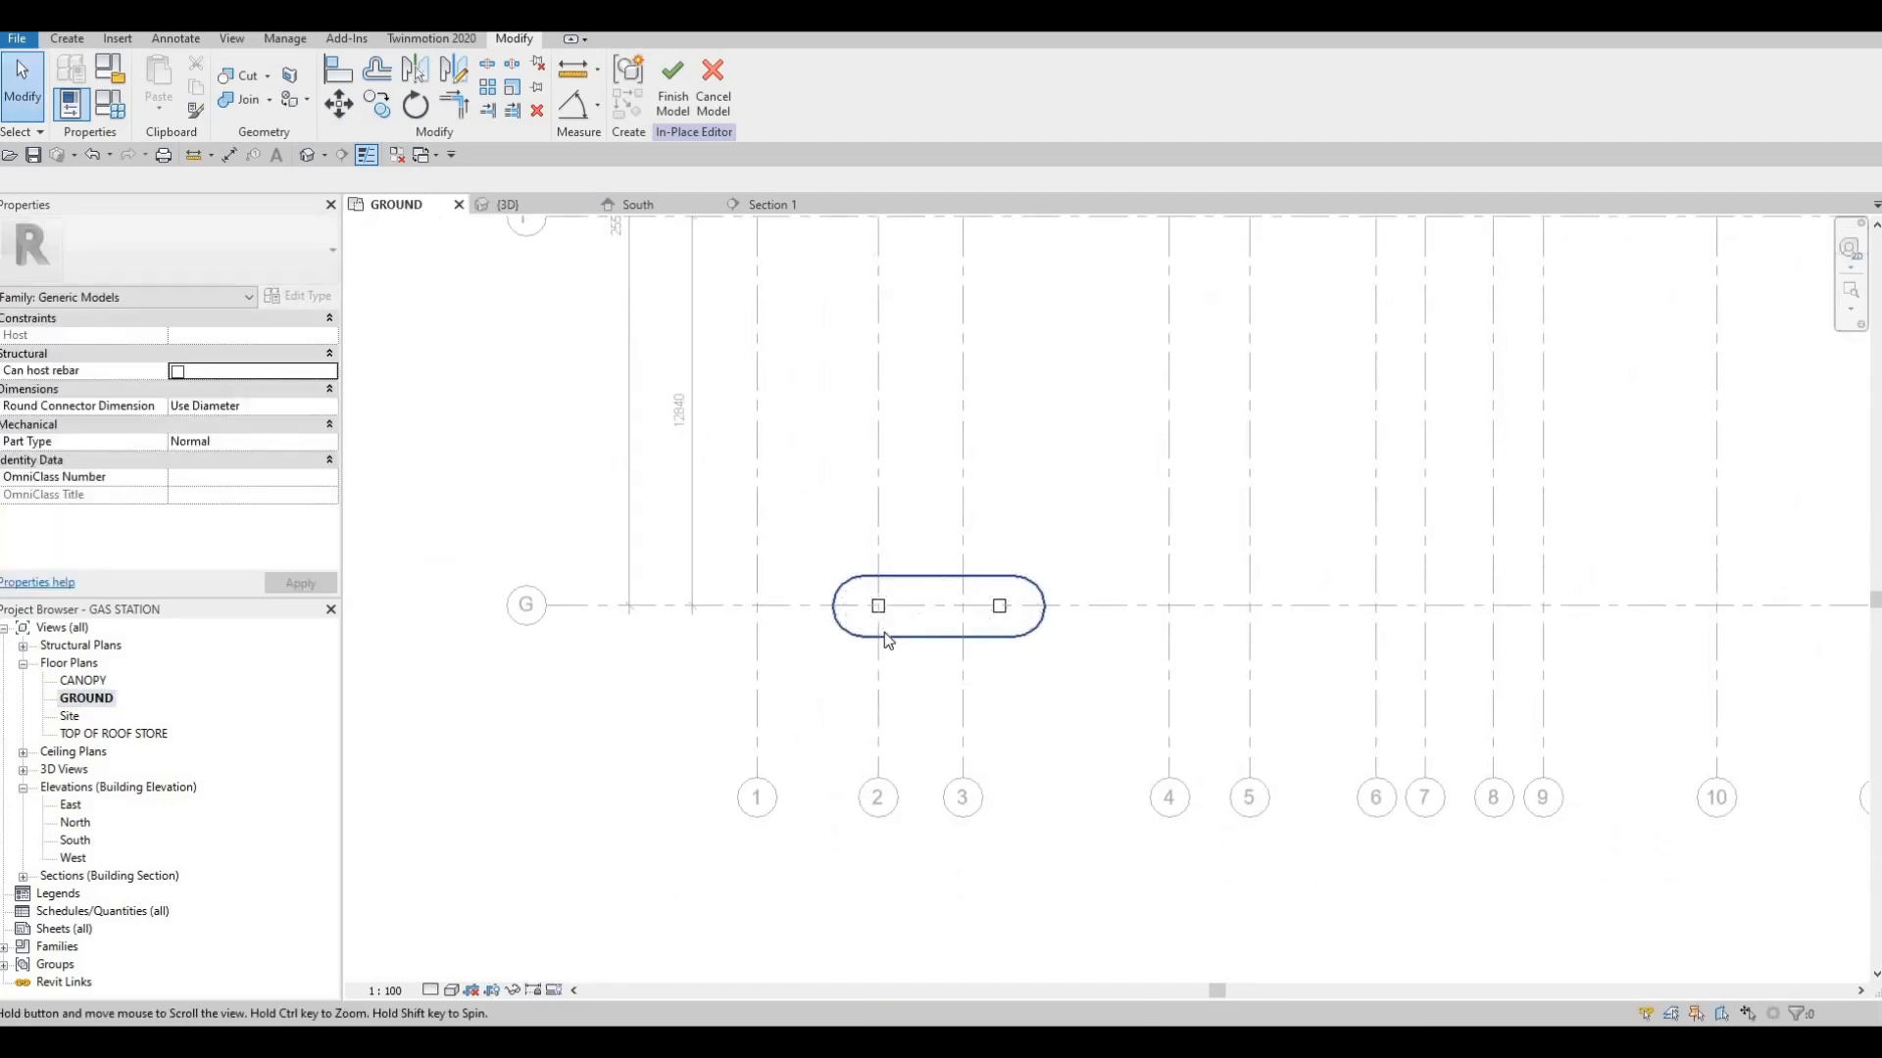
scroll(852, 598, "up", 2)
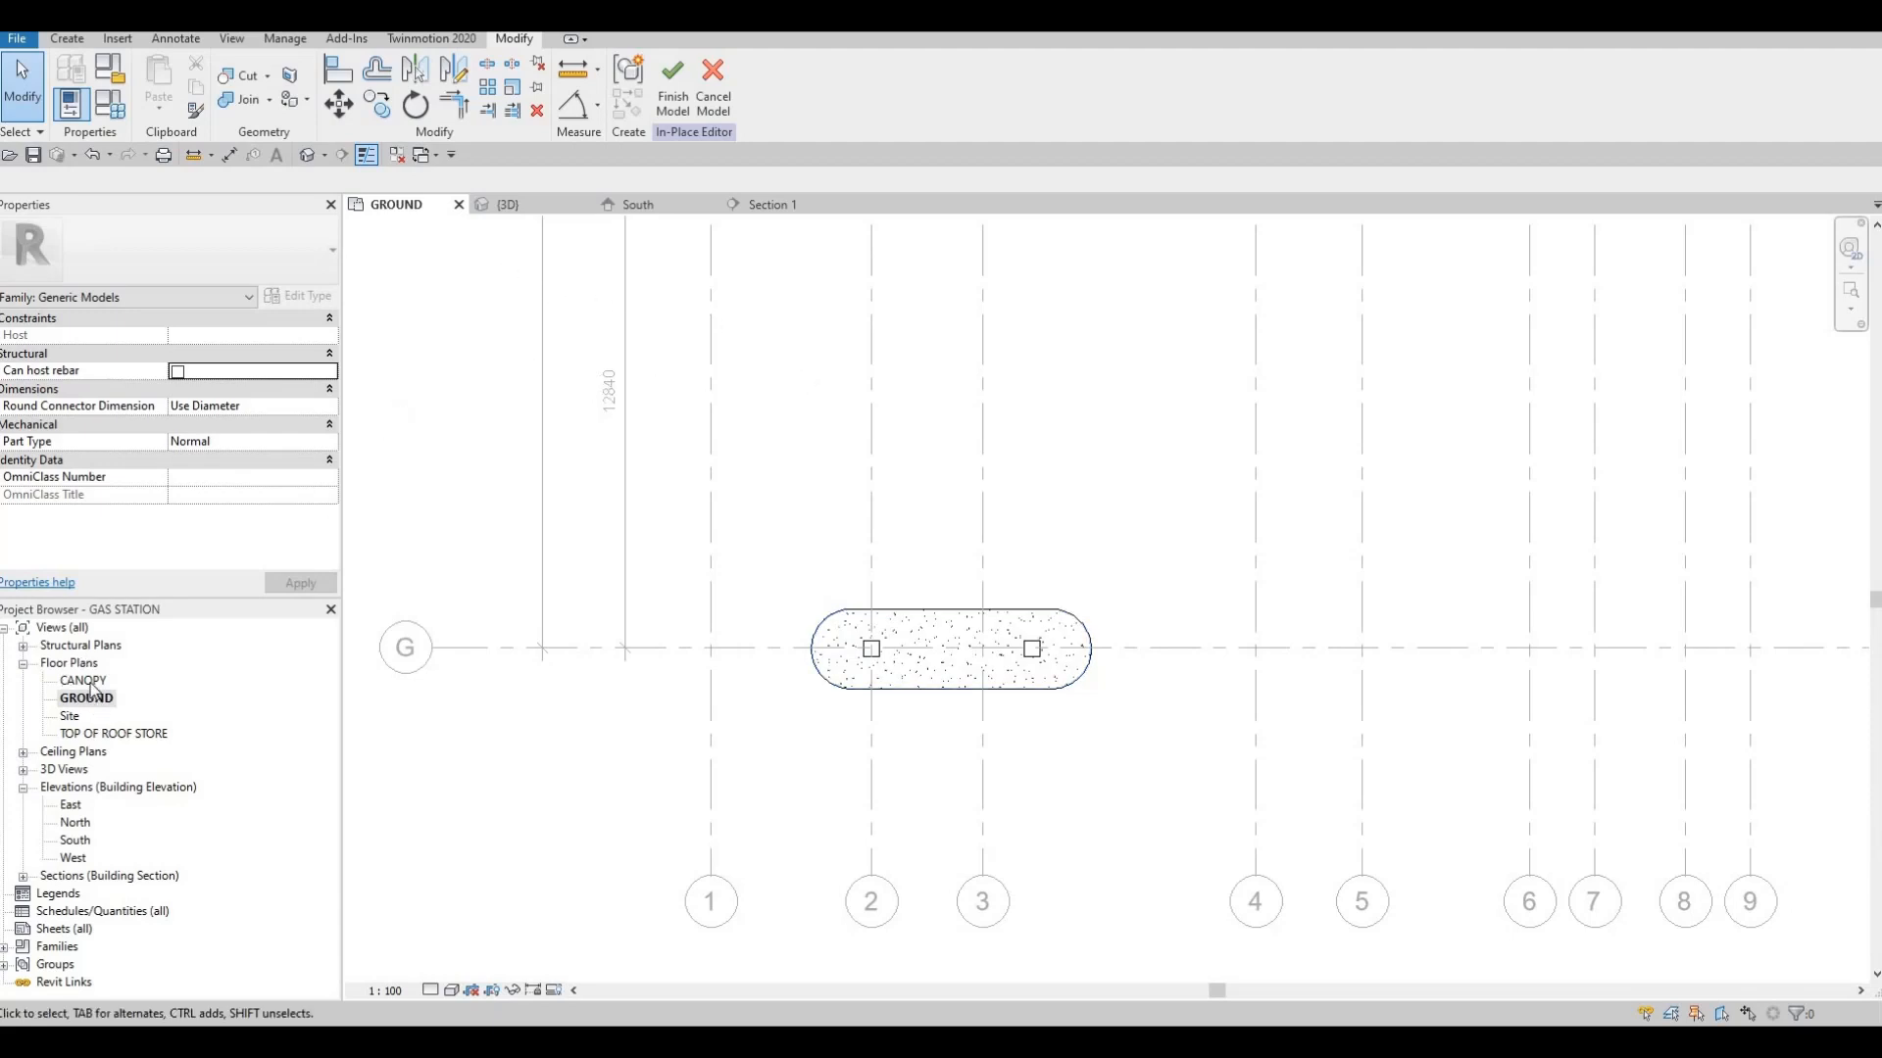
double_click(86, 682)
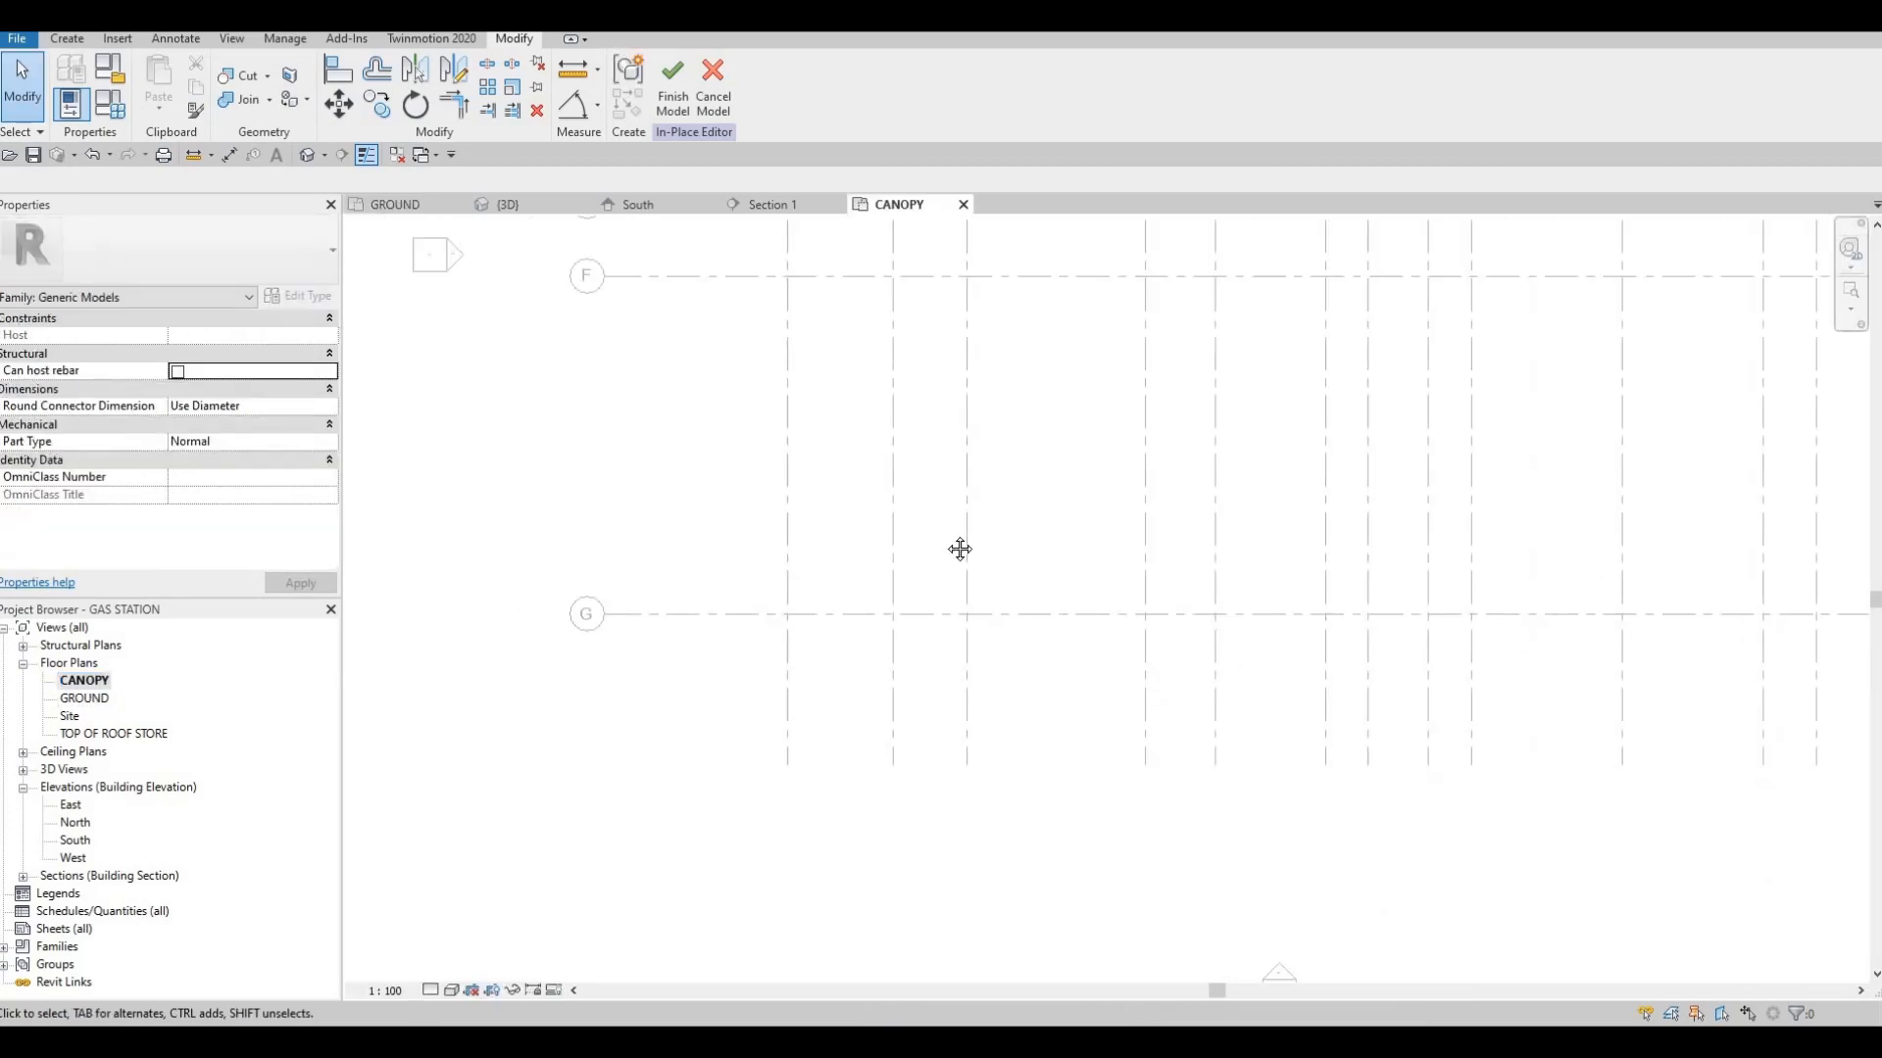
scroll(960, 549, "down", 5)
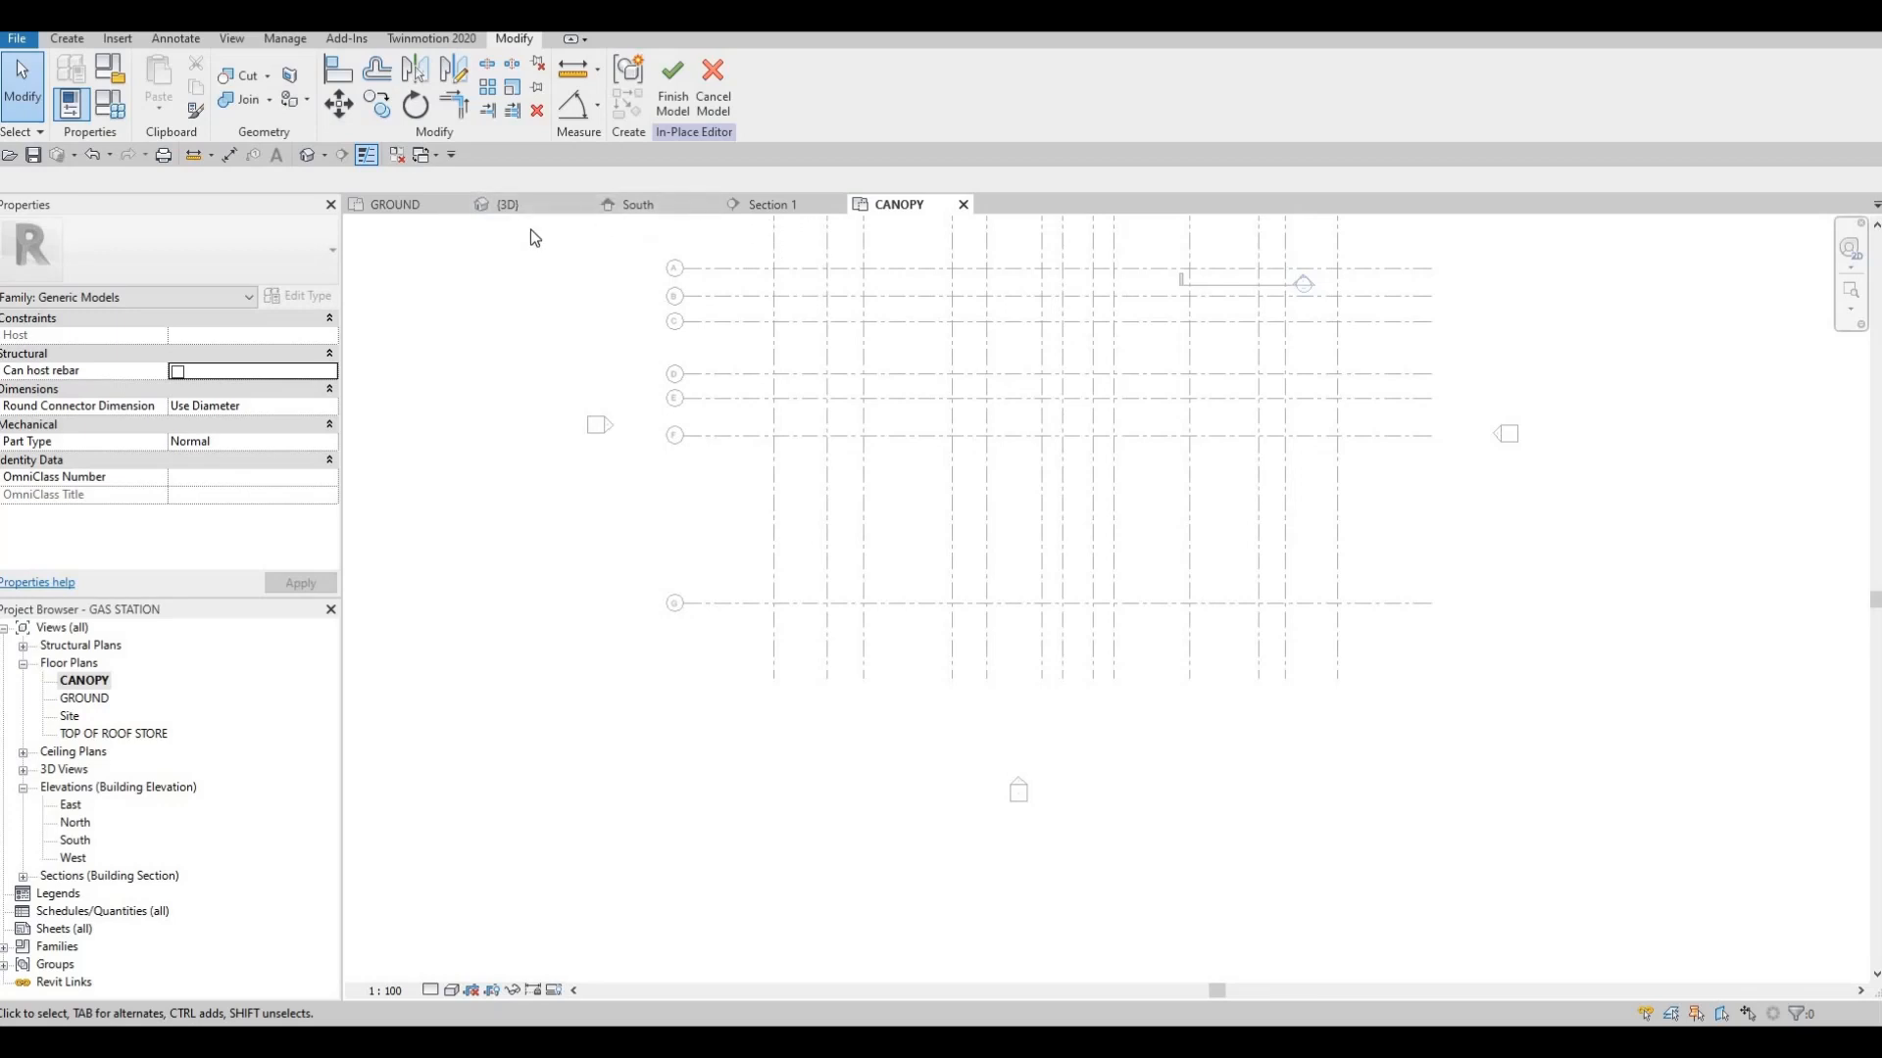
Return to the GROUND plan and finish the in-place model of the columns and base
left_click(404, 208)
scroll(792, 392, "down", 5)
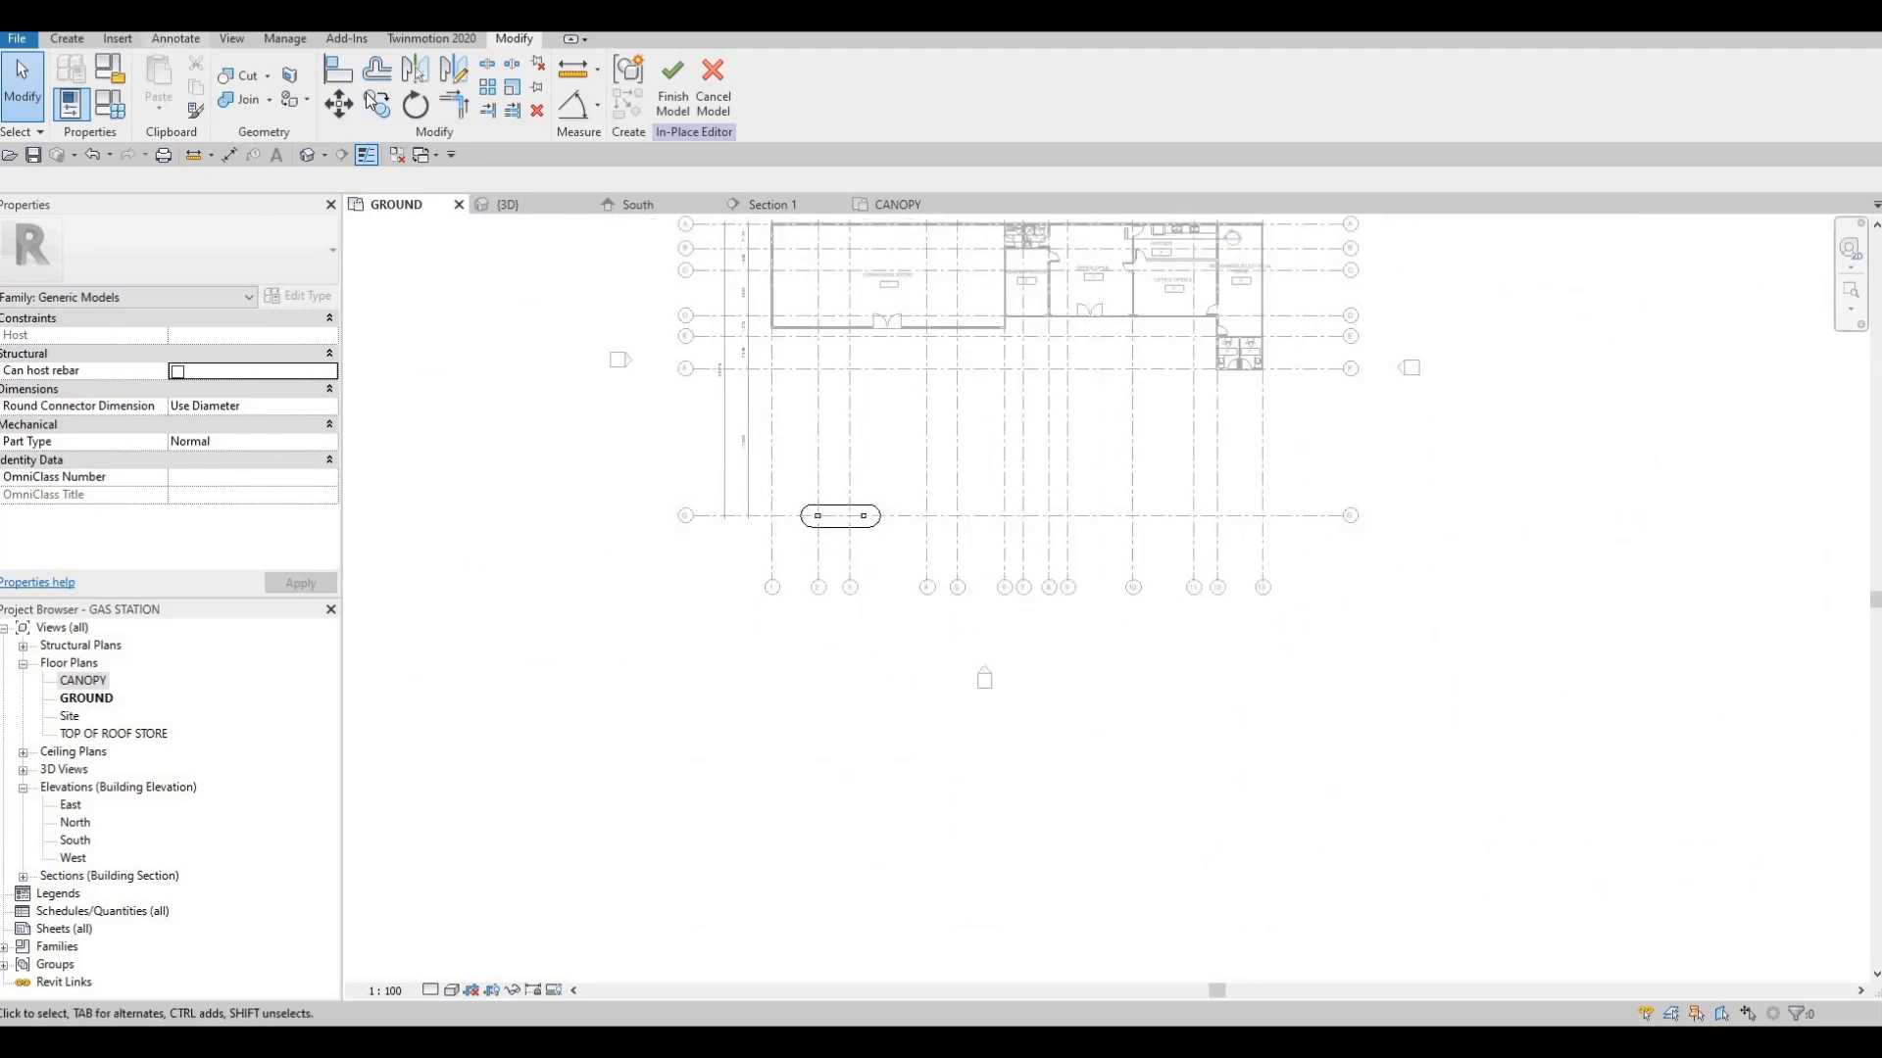
left_click(175, 38)
left_click(66, 38)
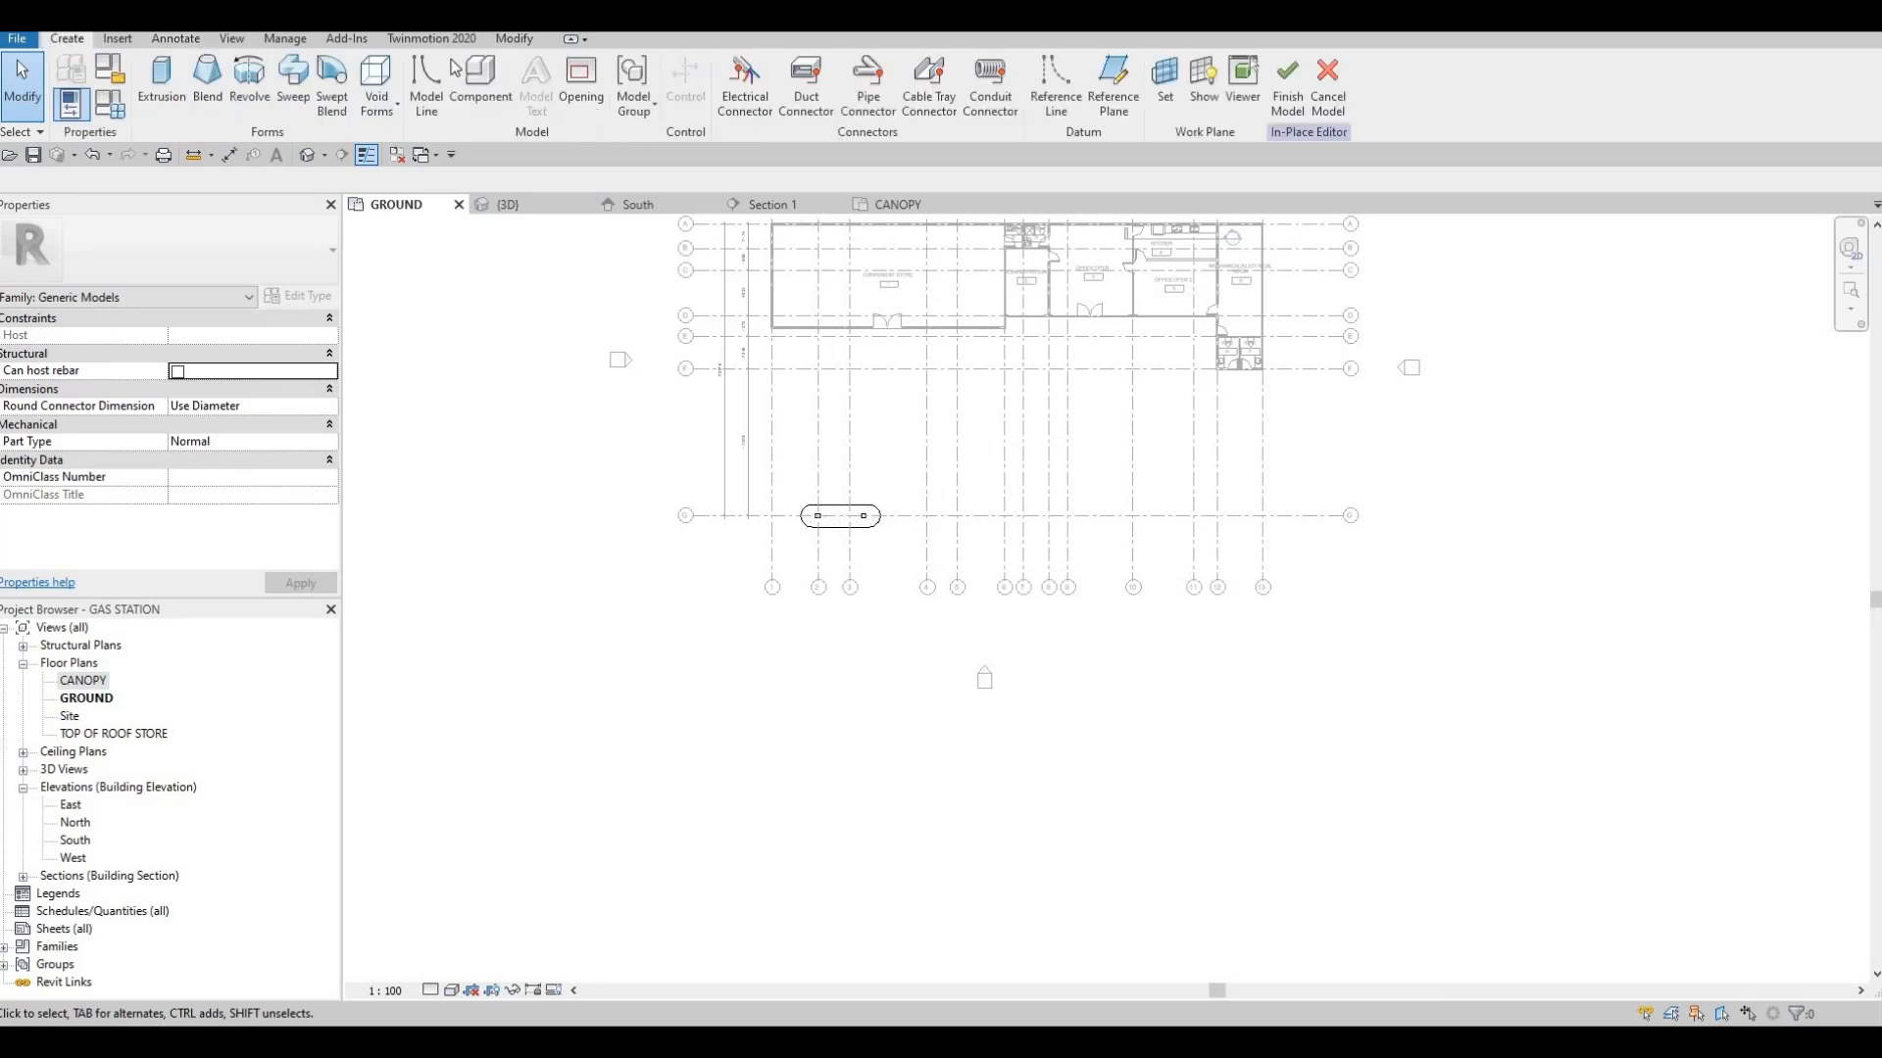
key("Escape")
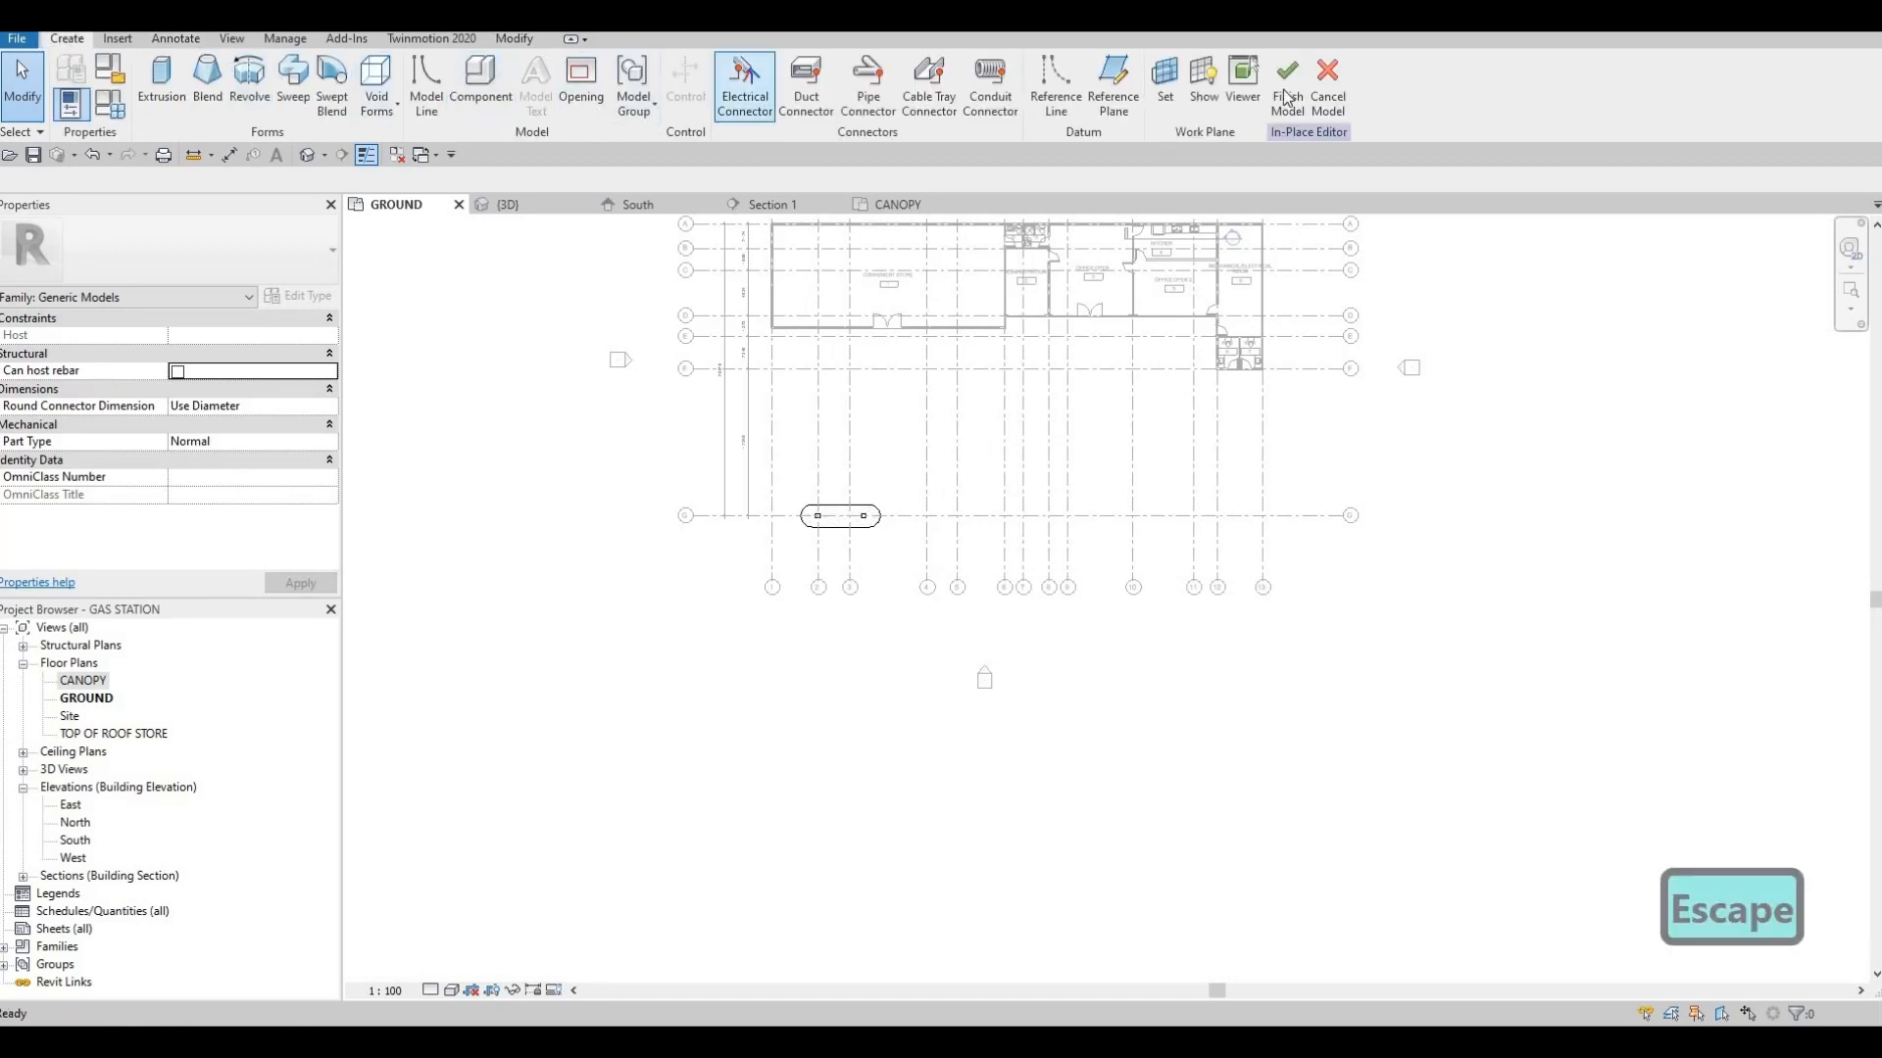
left_click(1287, 97)
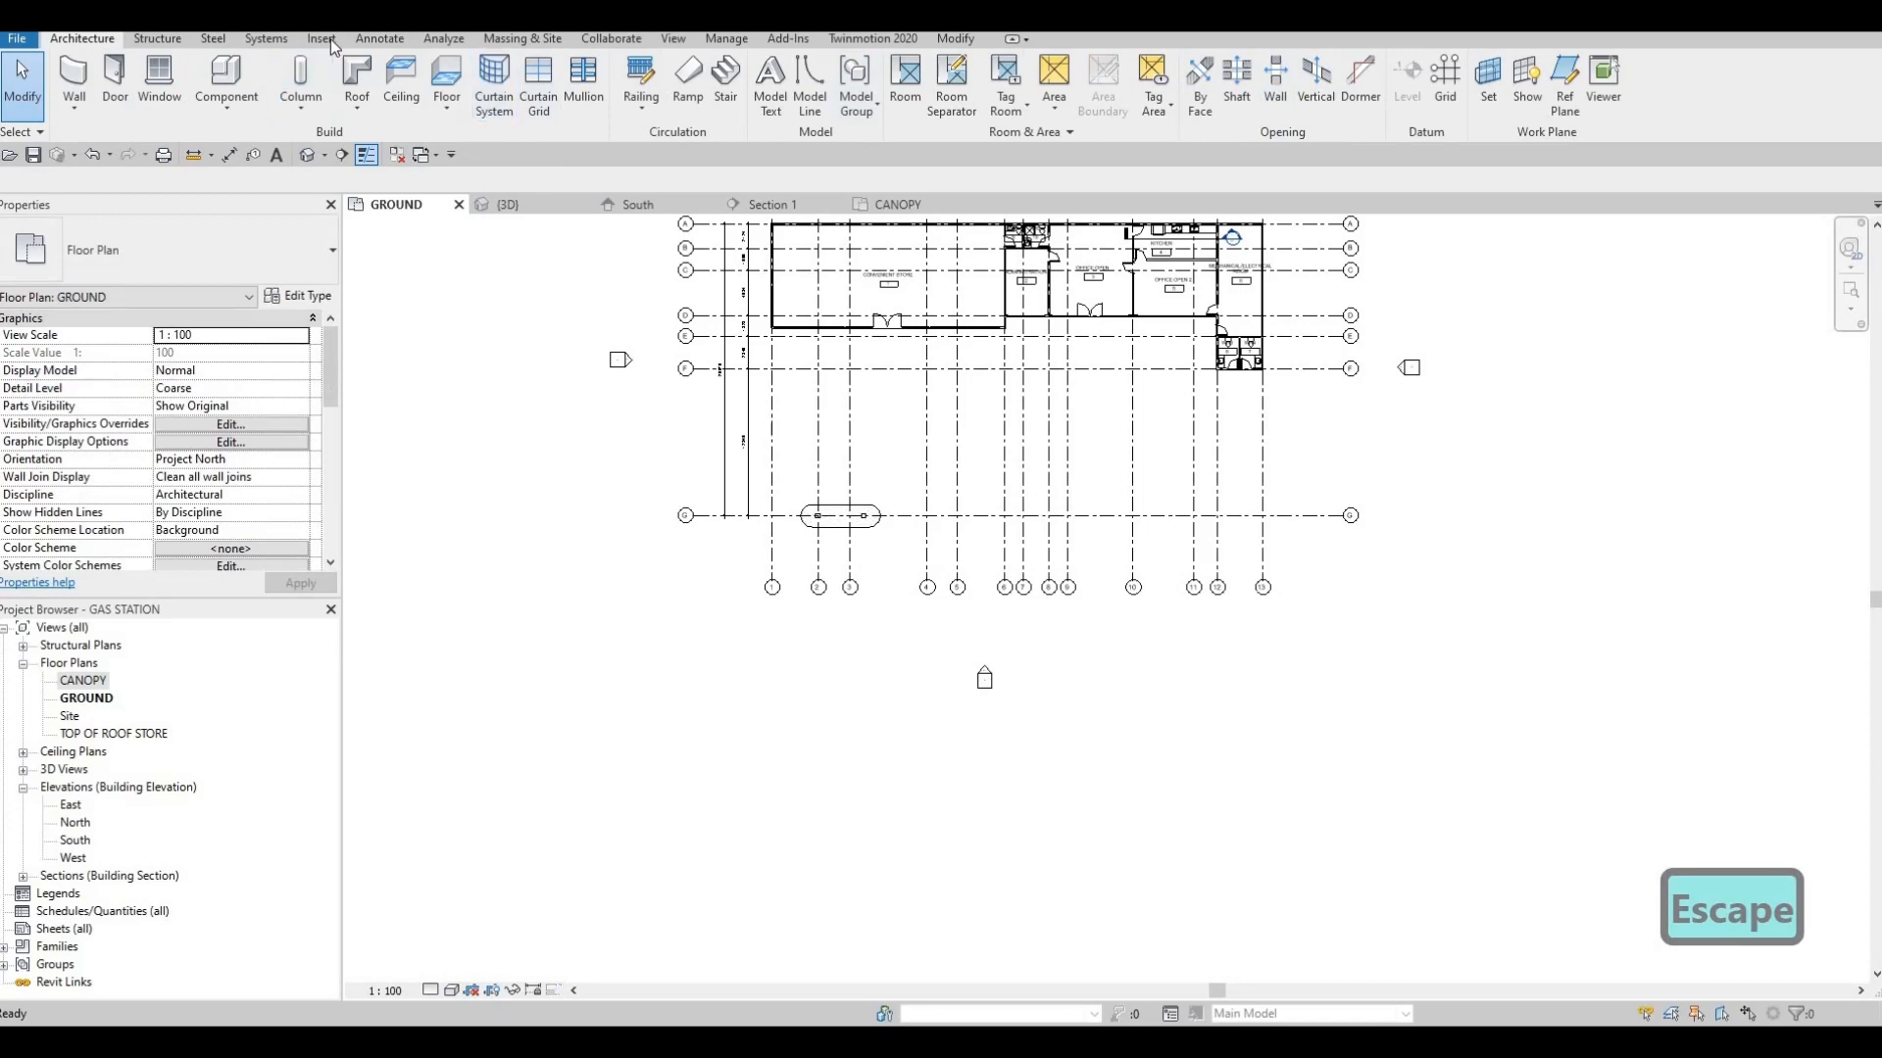
Draw a 30000 by 15000 Thin Lines detail-line rectangle around the column base, spanning grid G in the GROUND plan
left_click(382, 42)
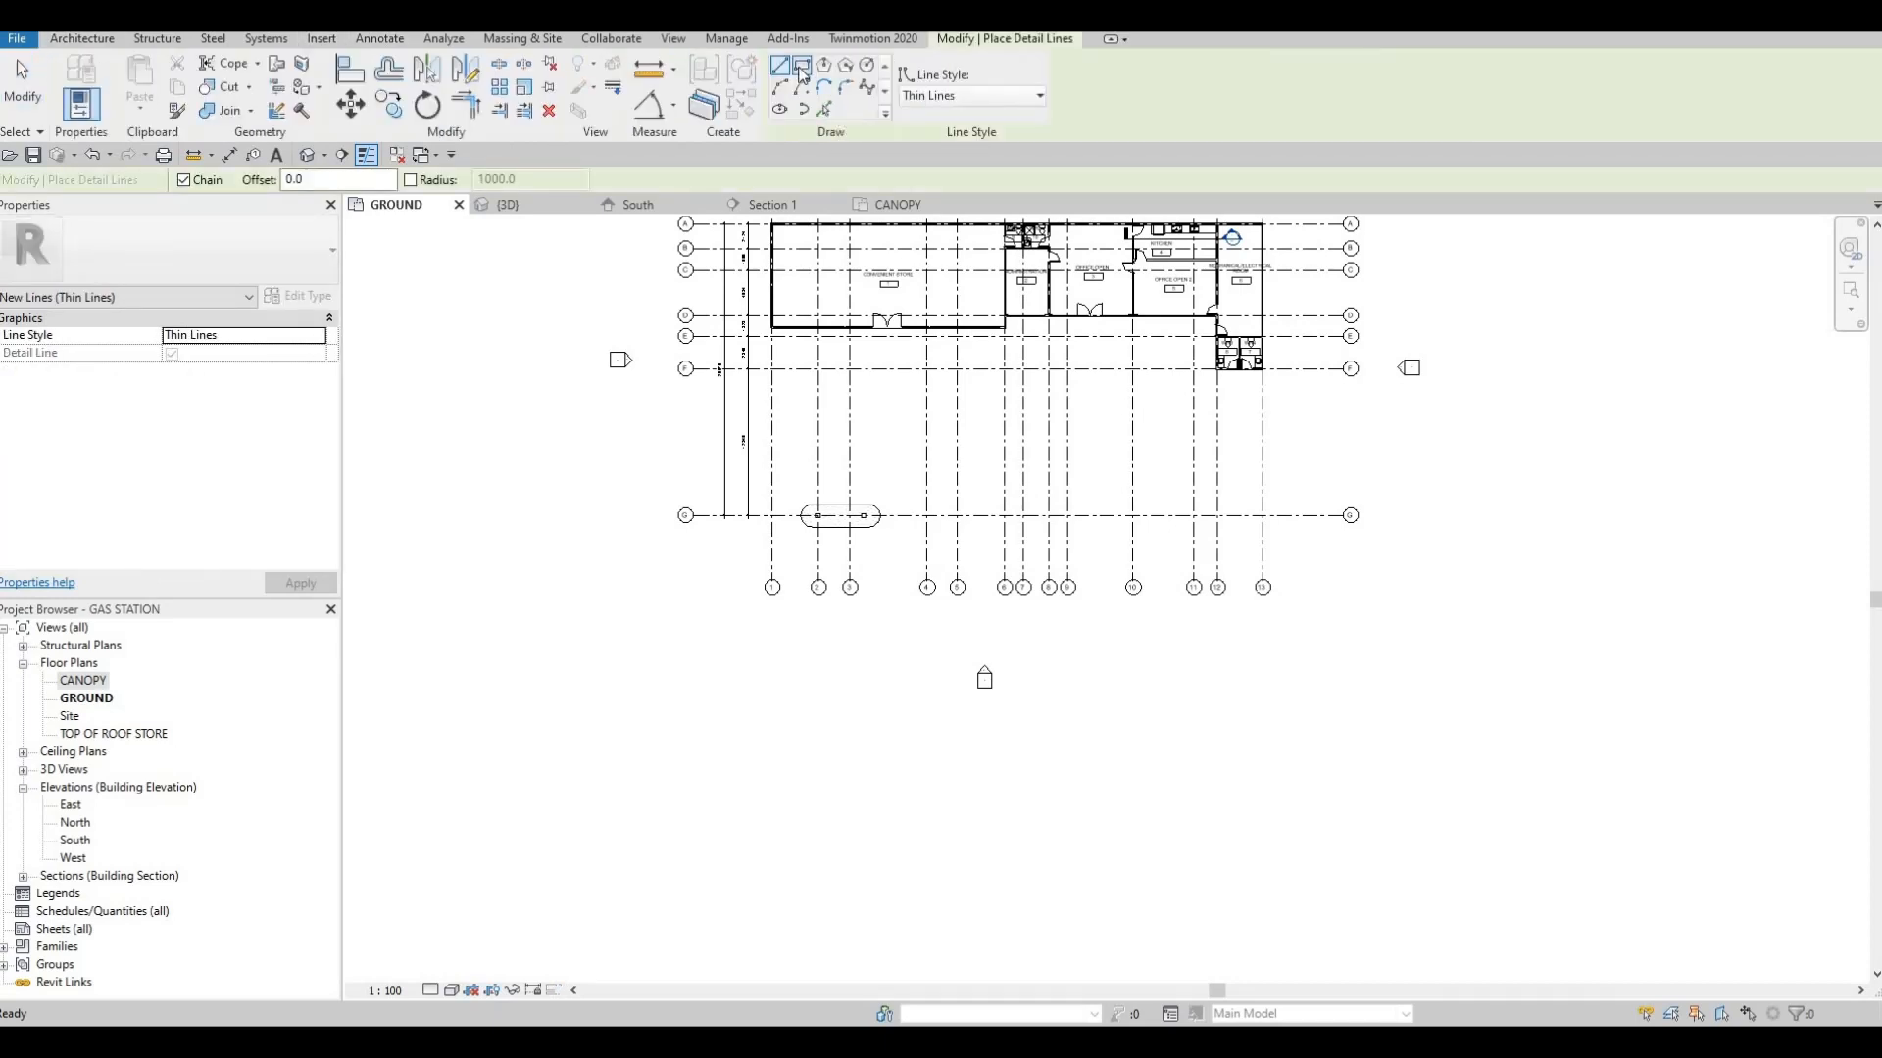
left_click(804, 67)
scroll(809, 416, "up", 2)
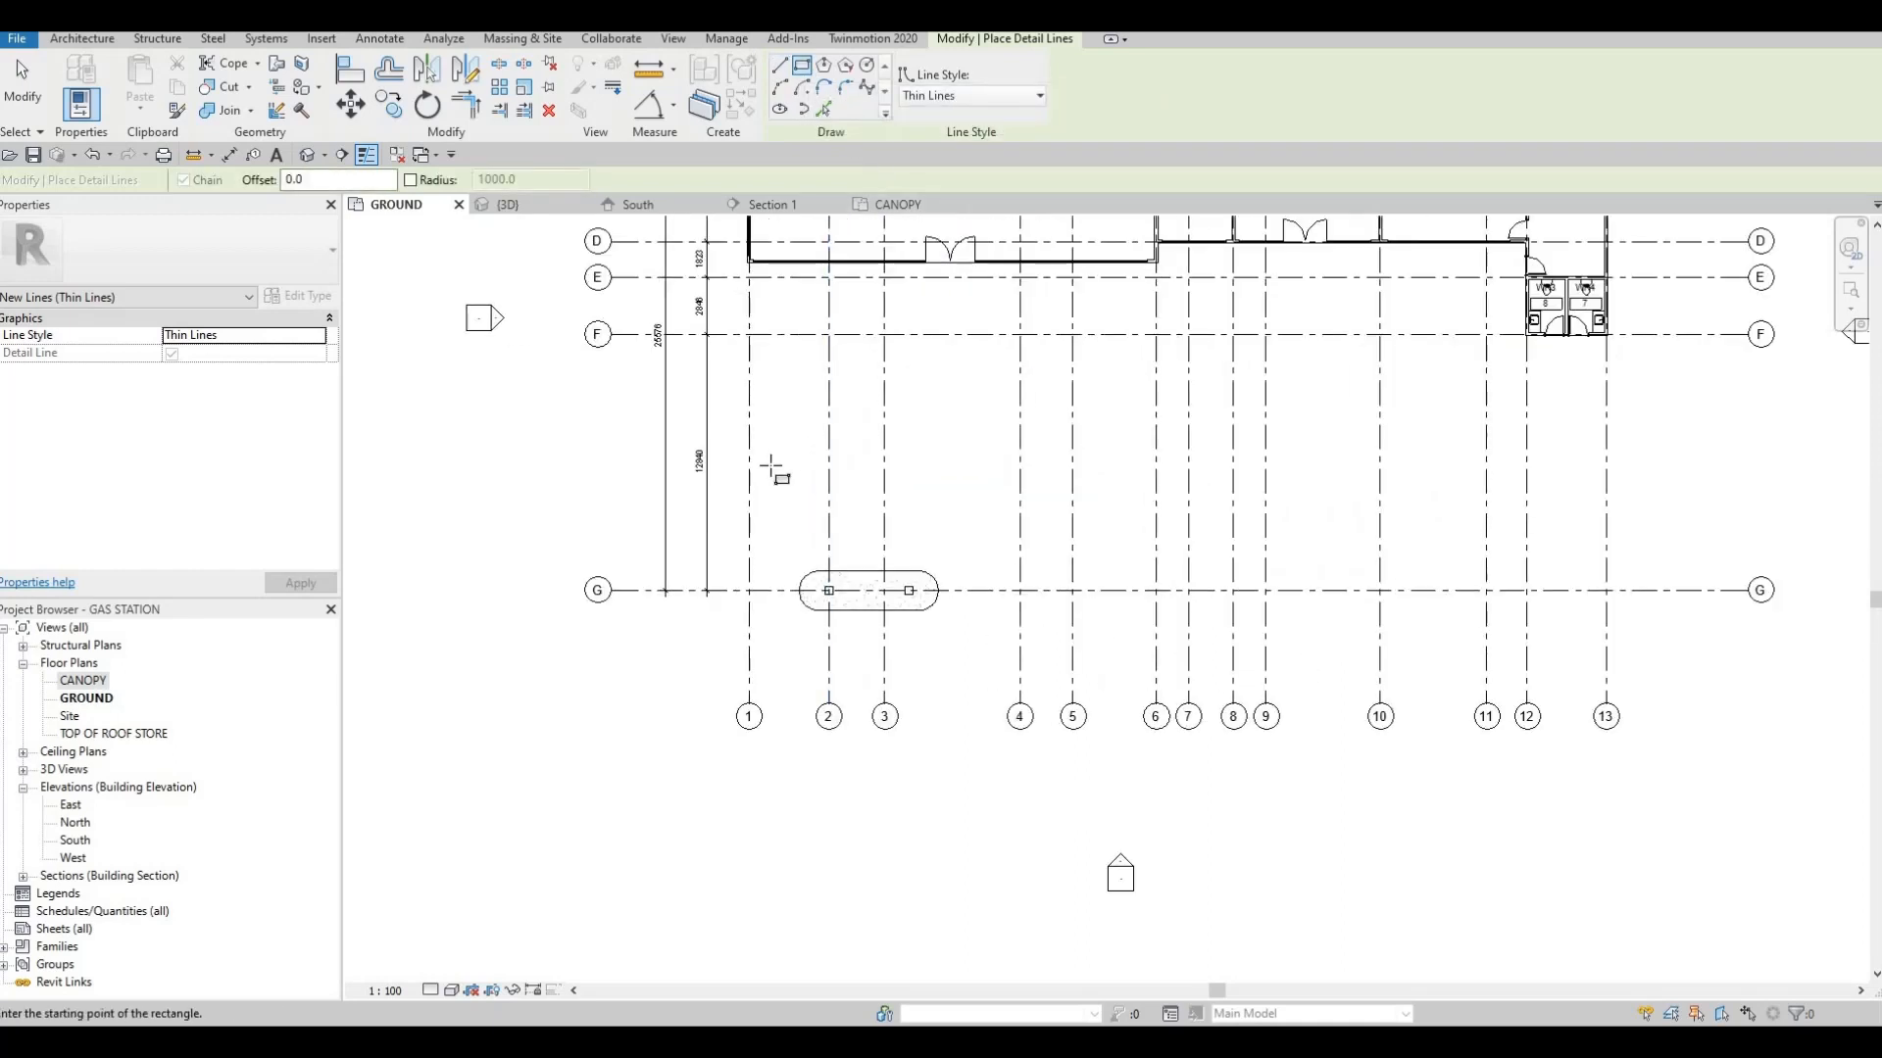
scroll(742, 461, "down", 2)
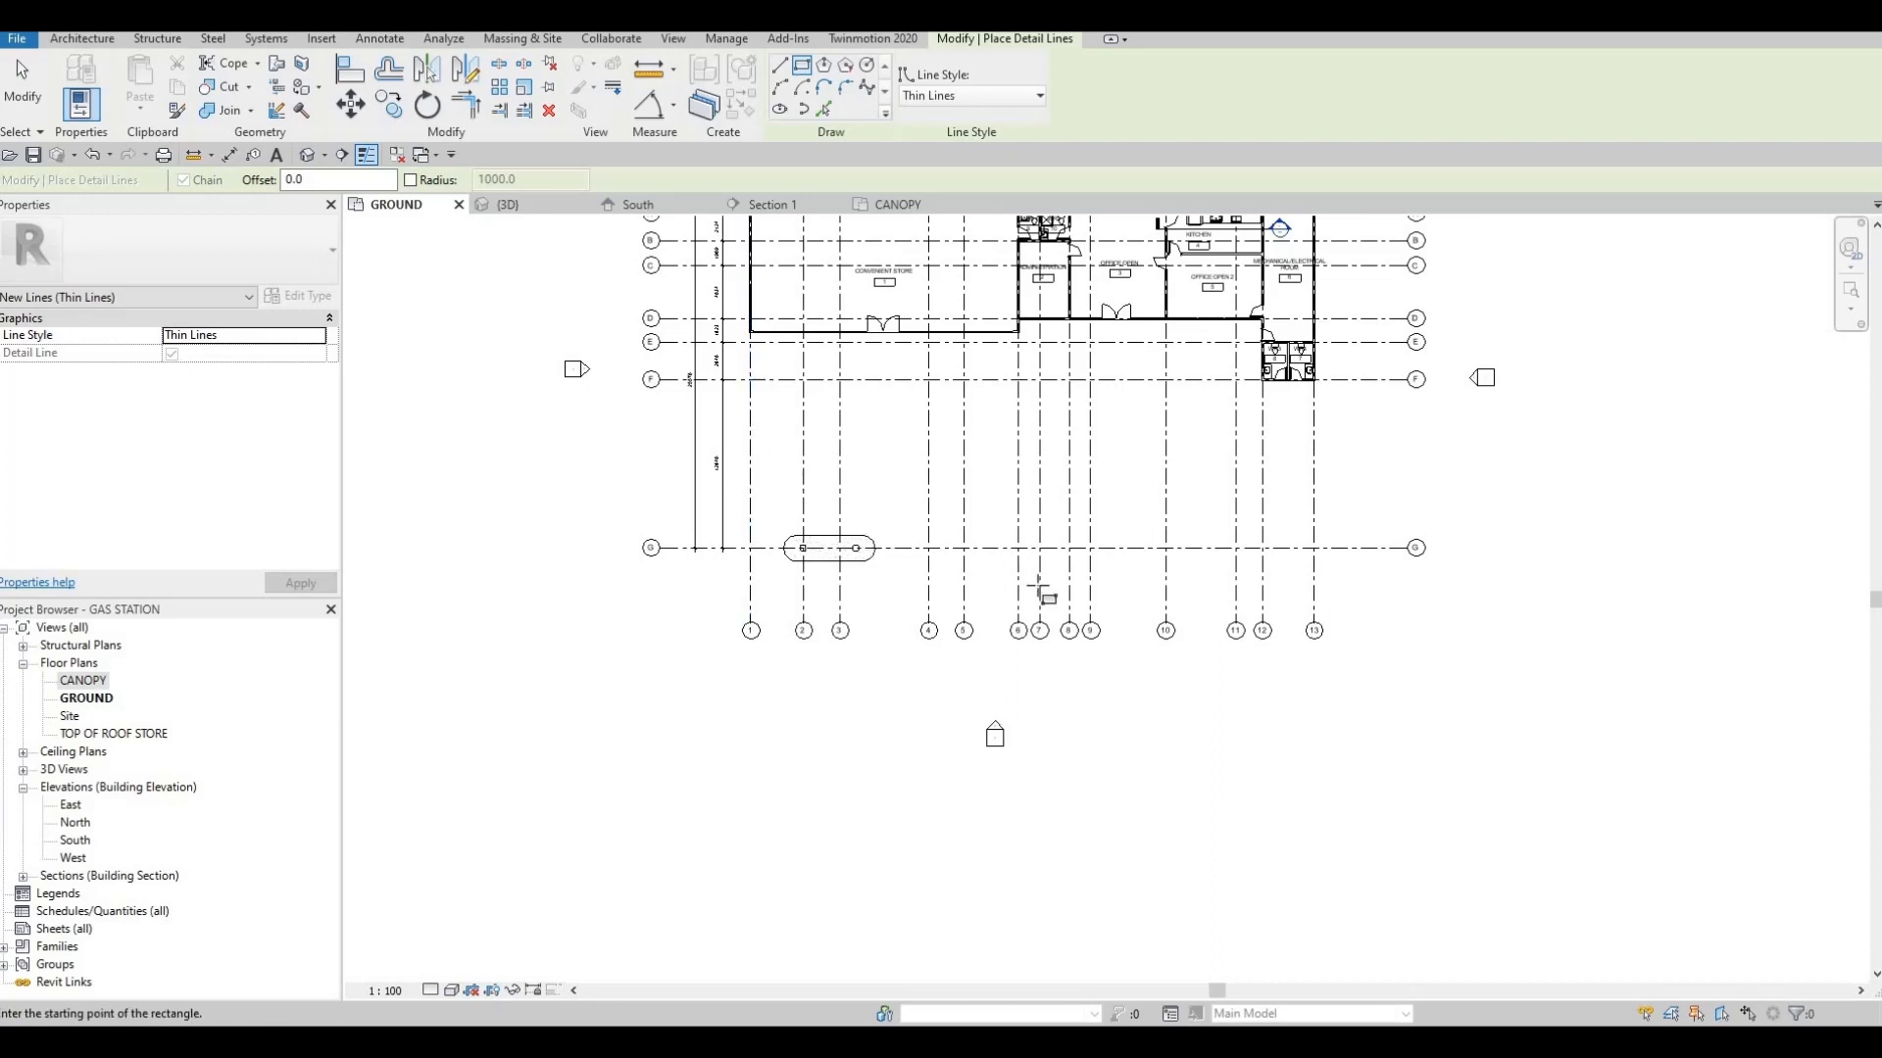
left_click(738, 442)
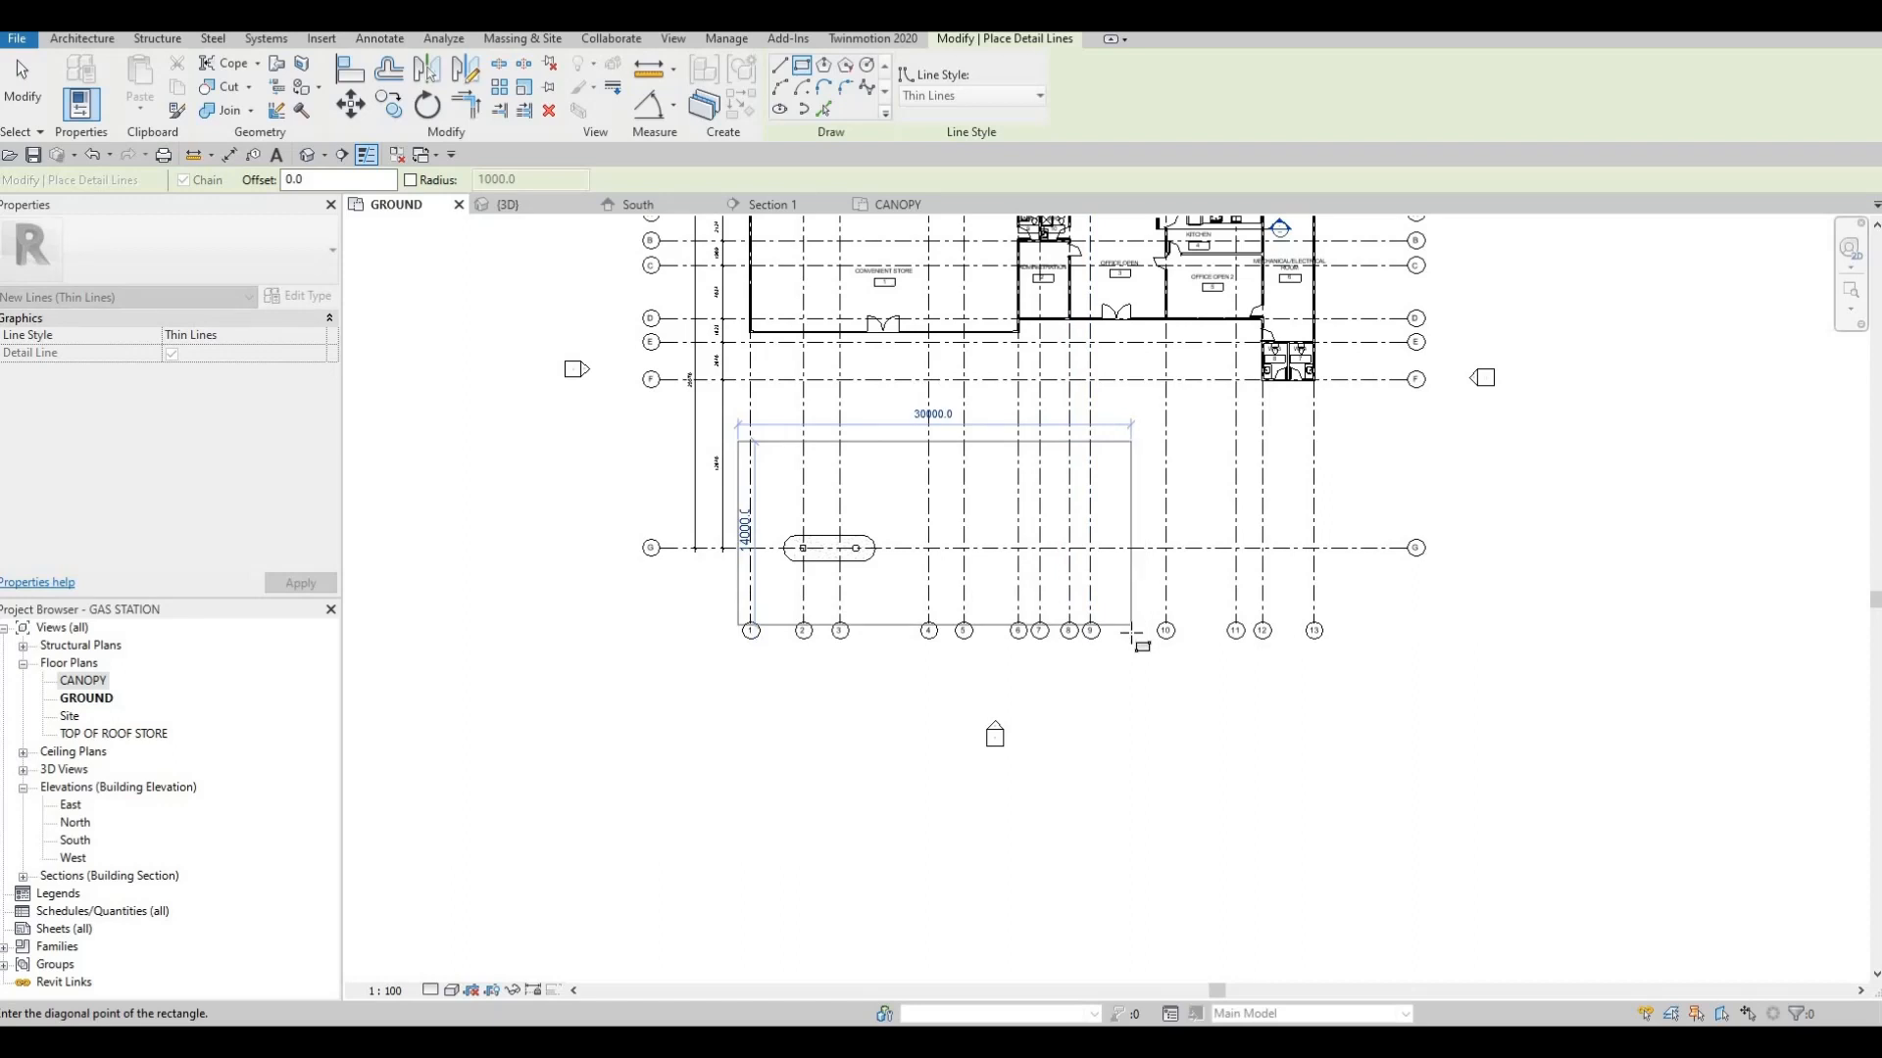
left_click(1129, 635)
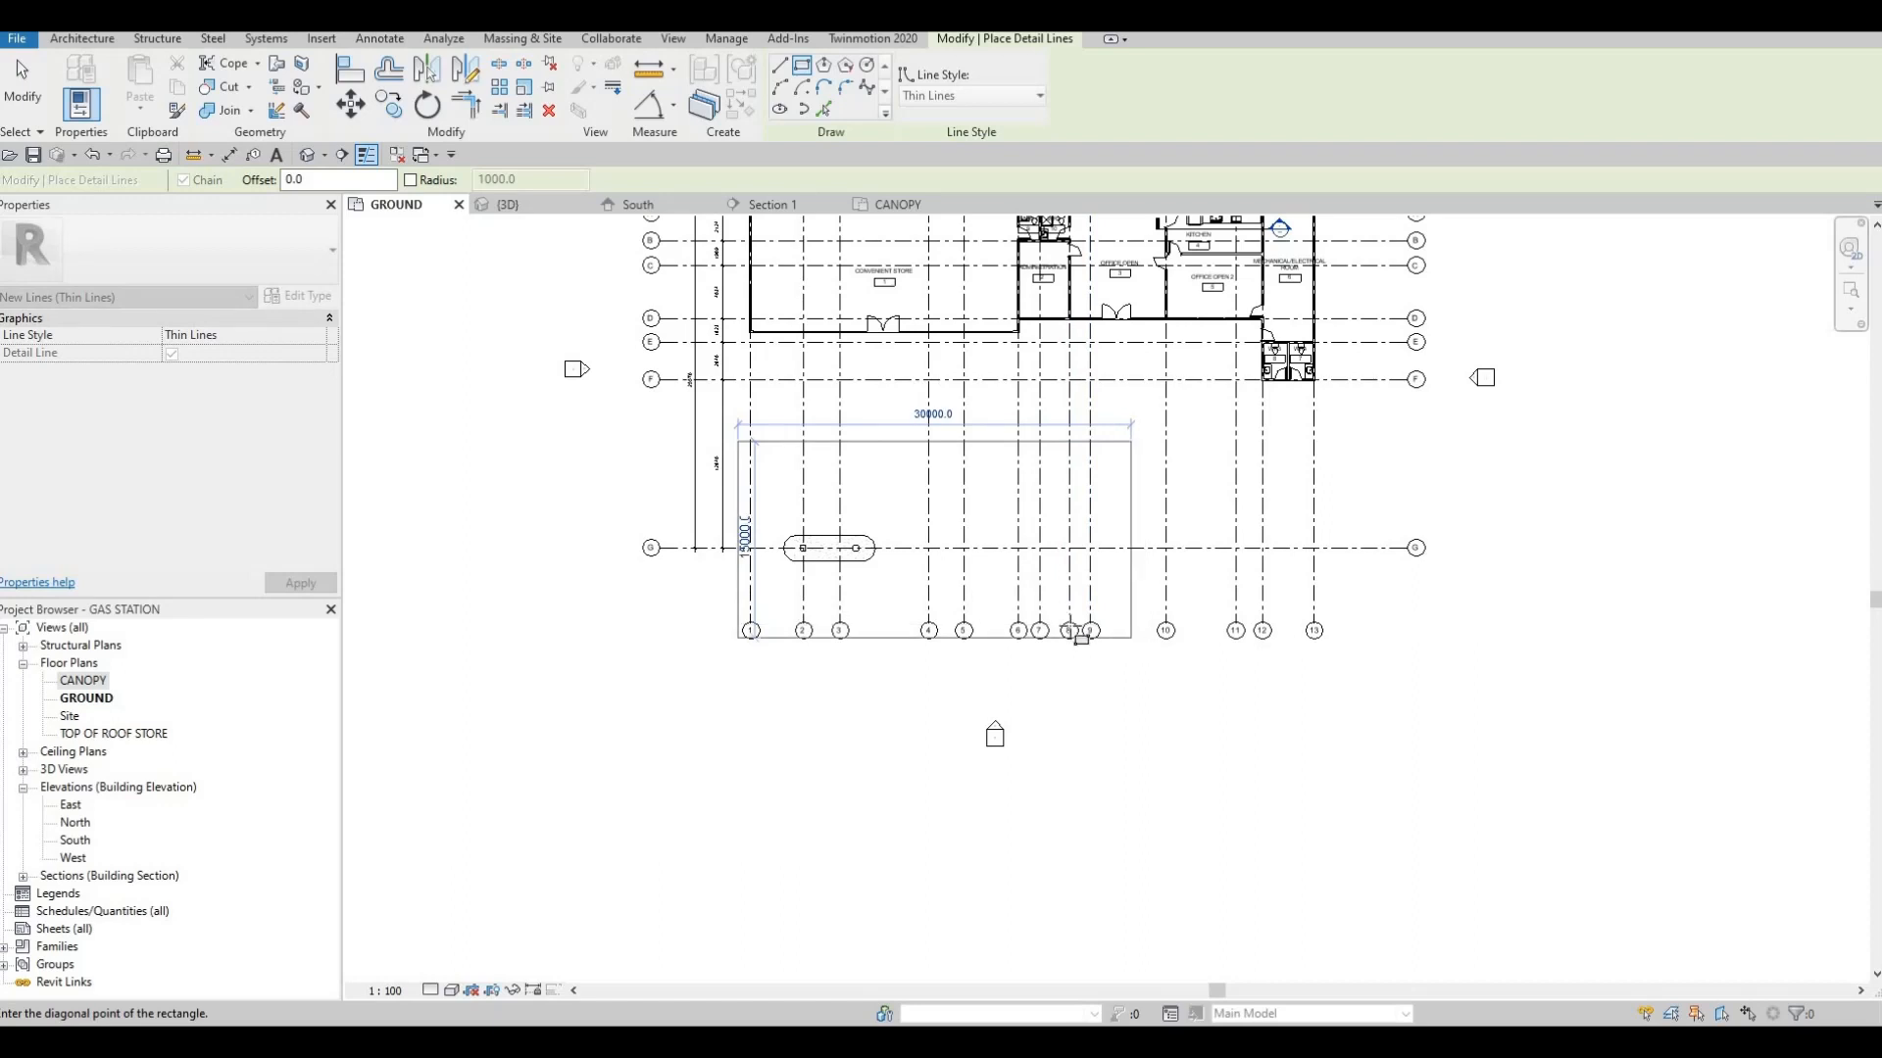
key("Escape")
key("Escape")
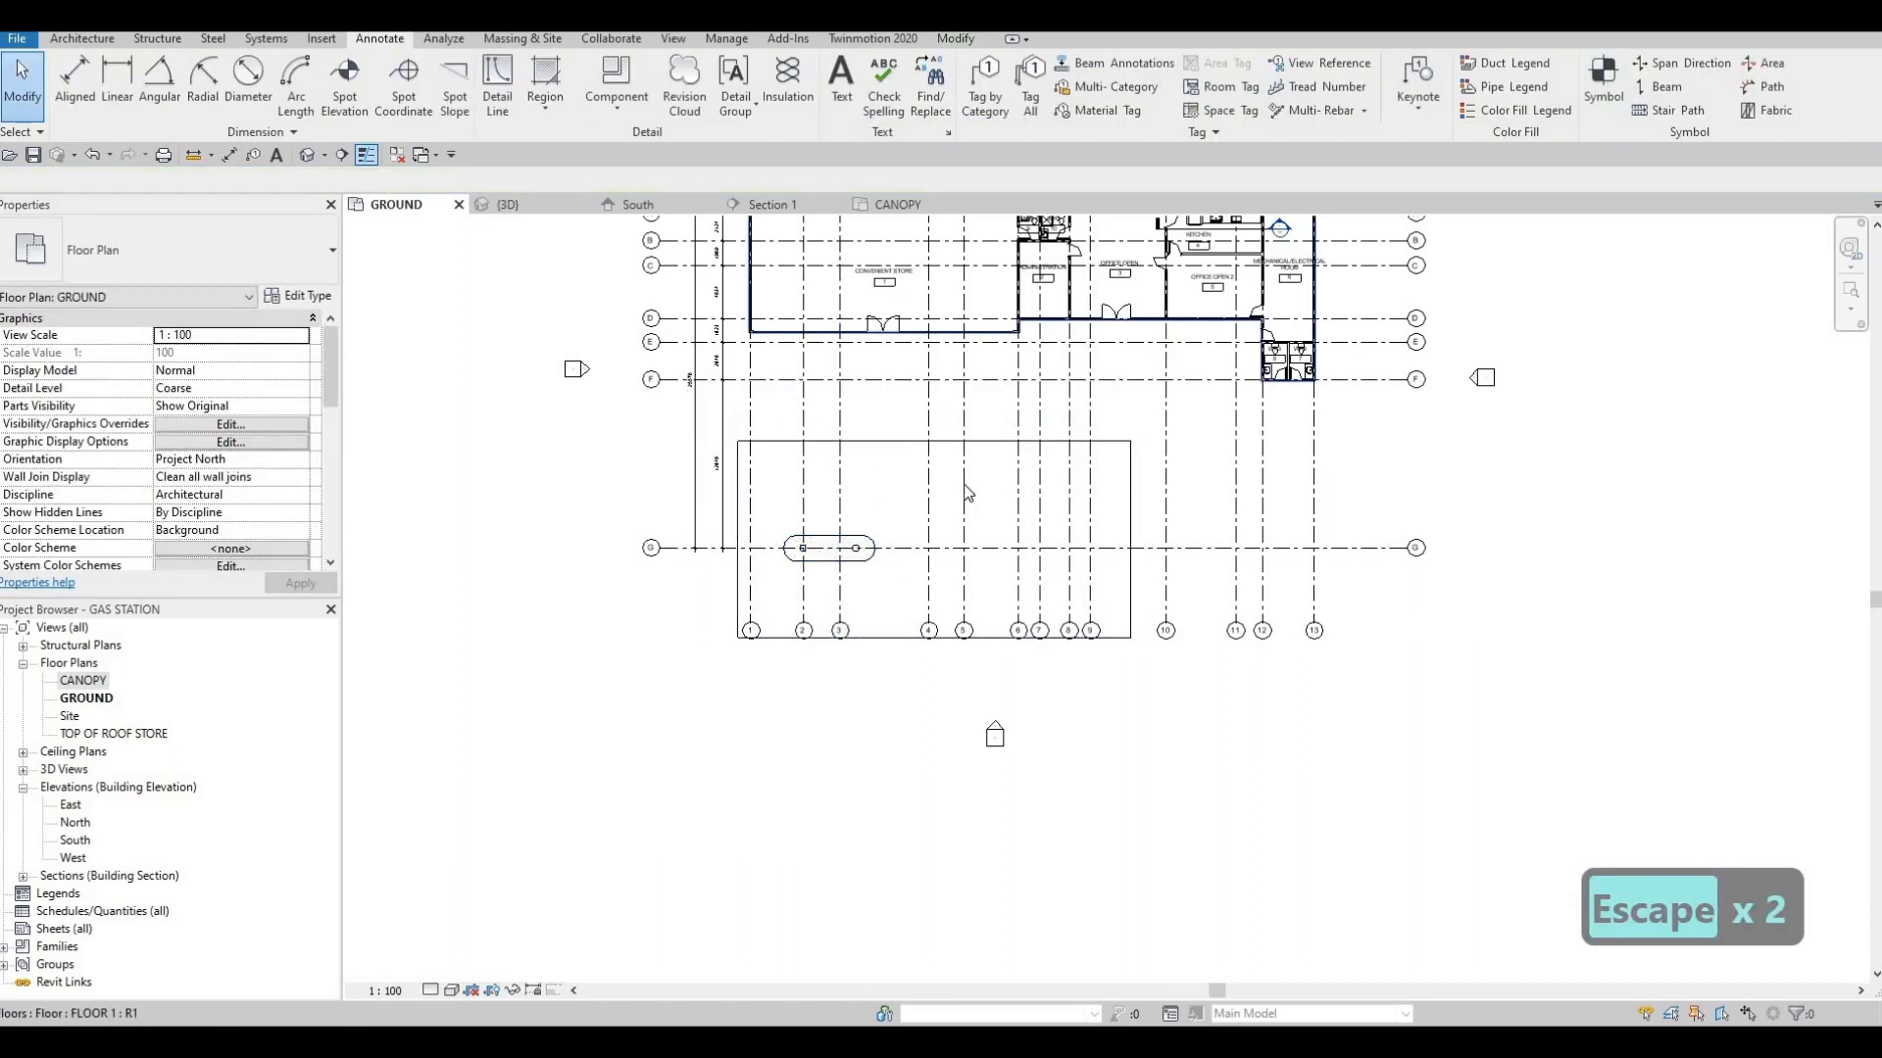
Reduce the detail-line rectangle's depth to 10000 by shifting its long edge nearest the store
middle_click_drag(896, 537, 972, 589)
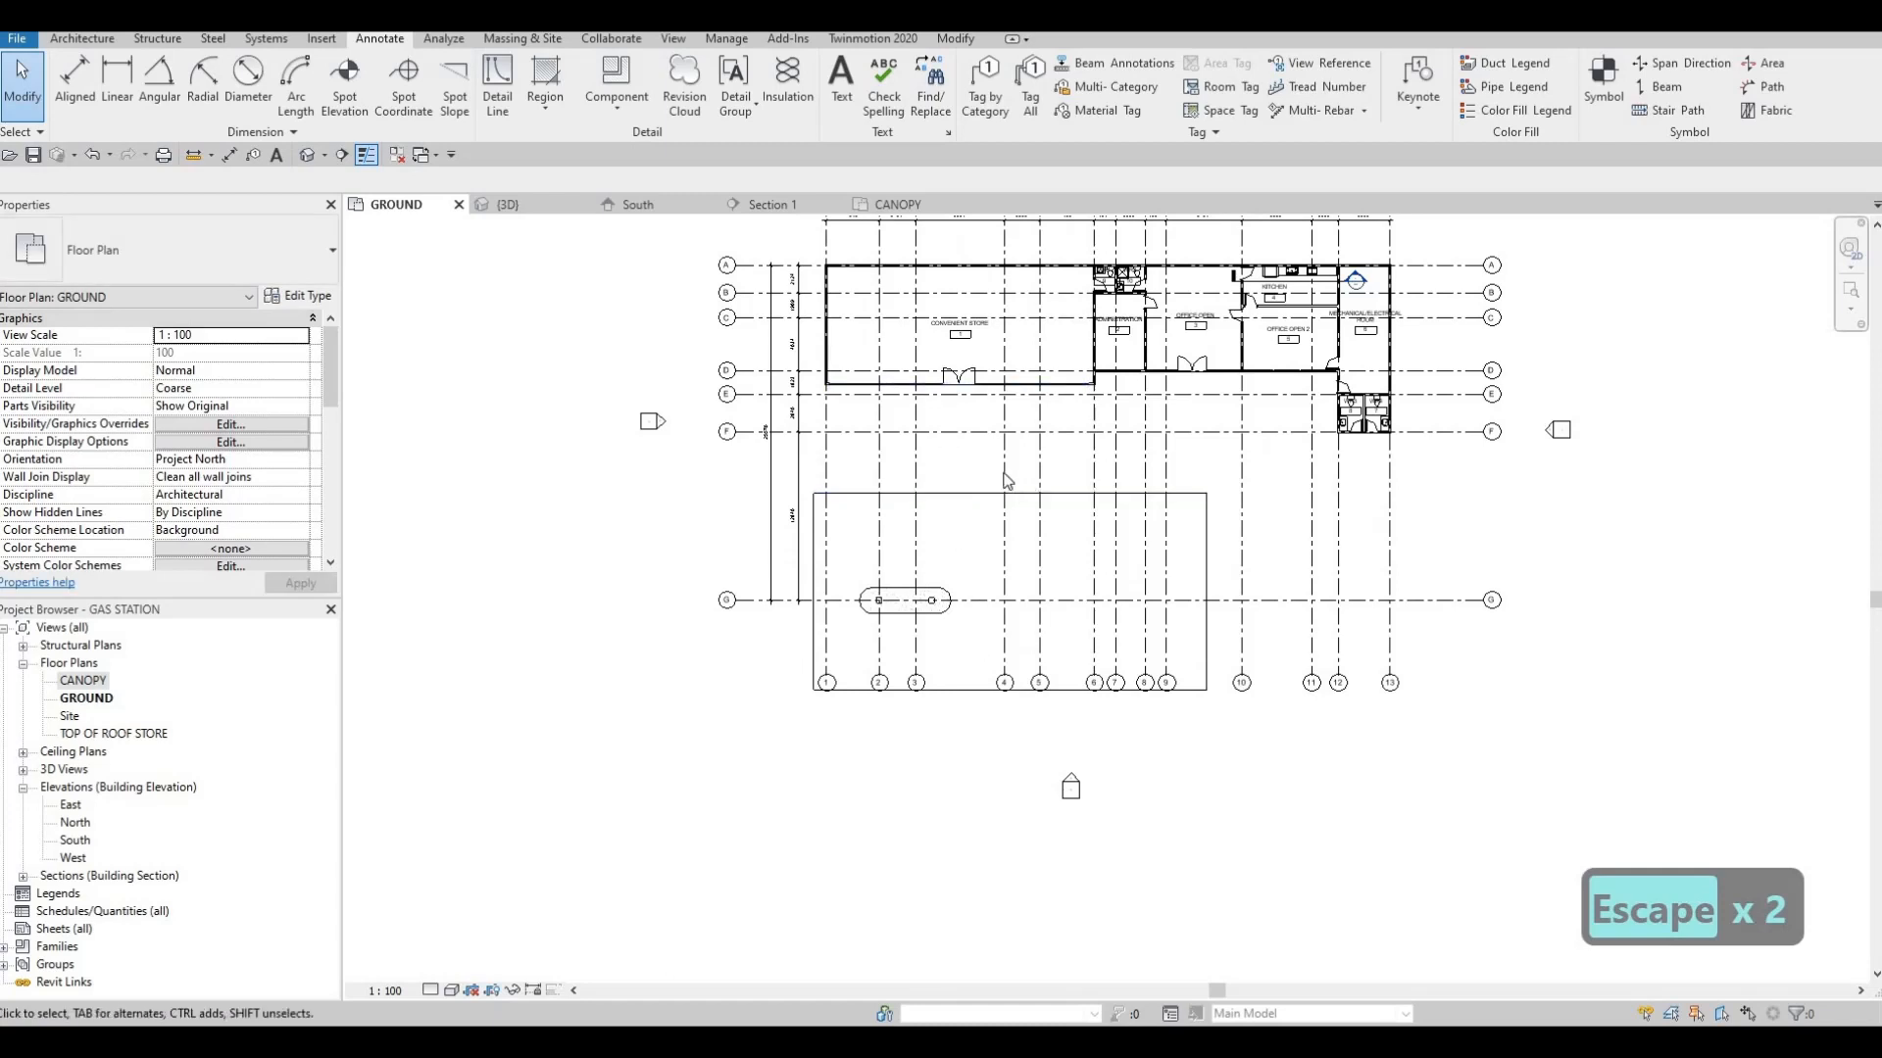
scroll(982, 462, "down", 2)
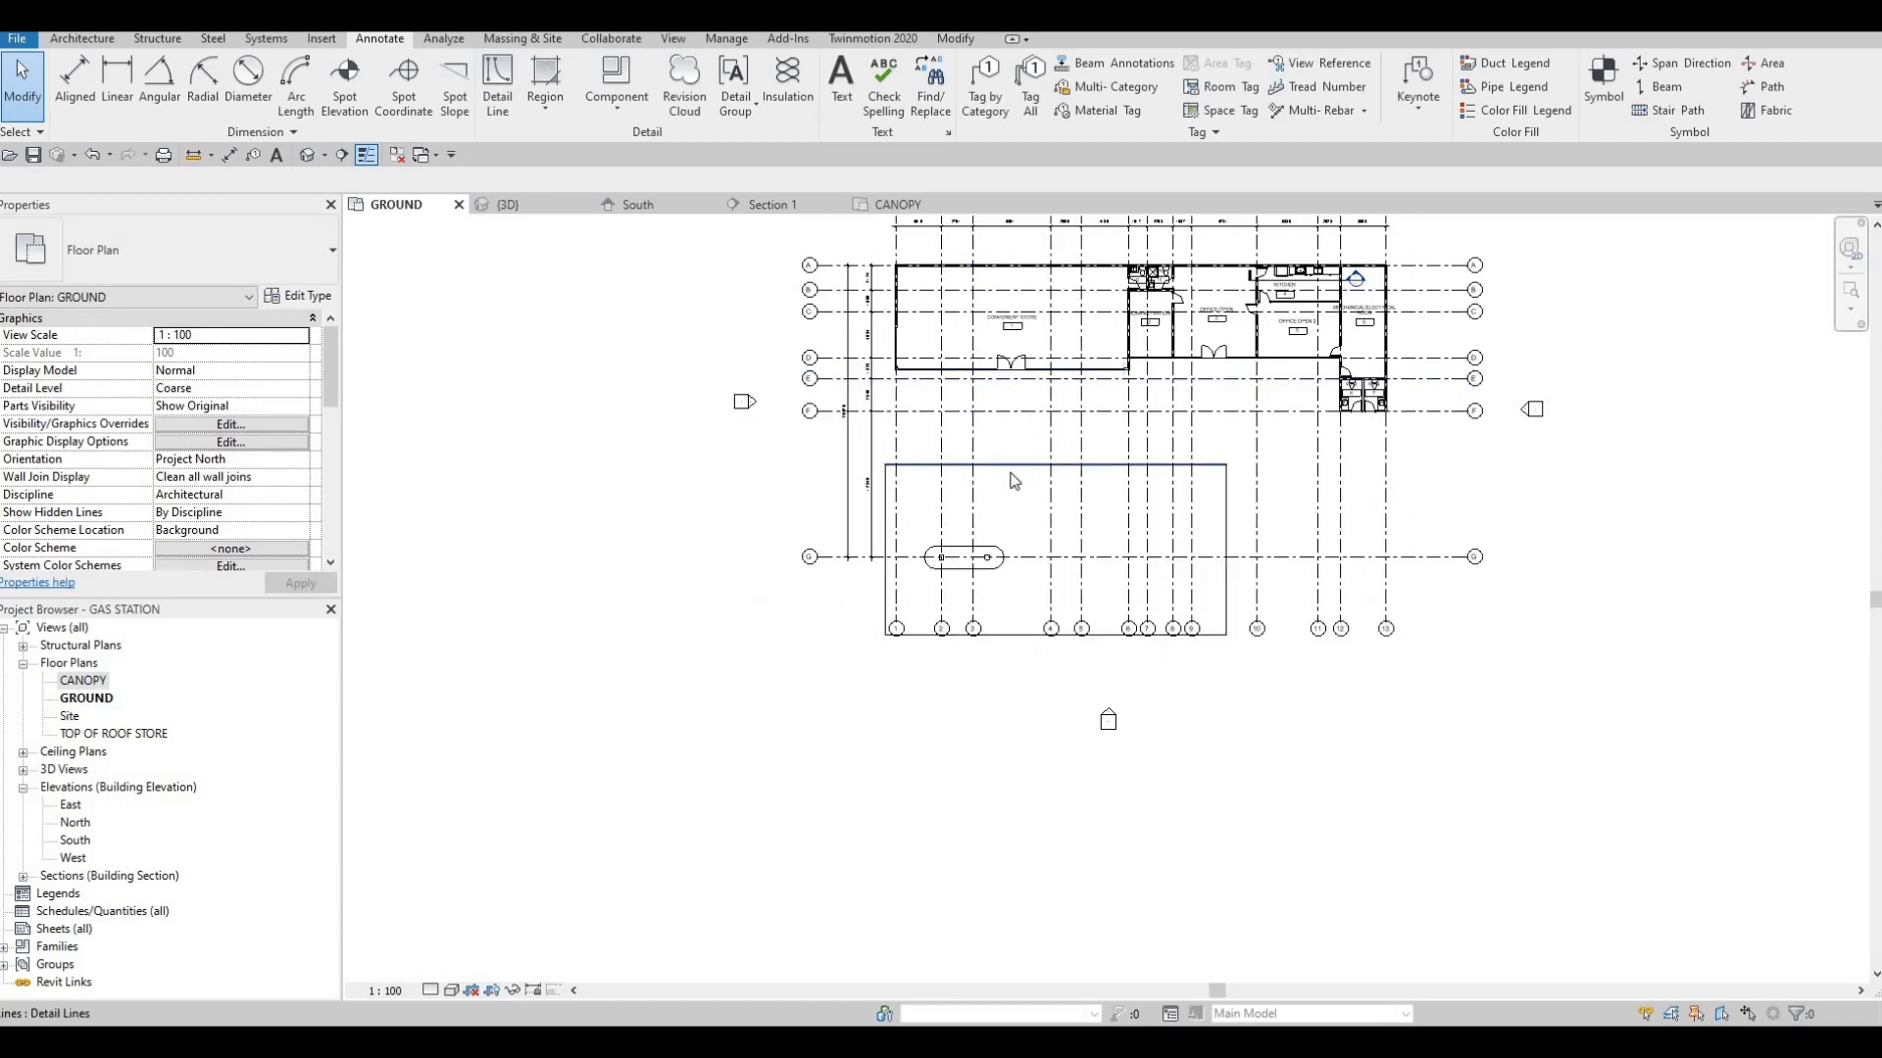
middle_click_drag(1013, 479, 1030, 461)
key("Escape")
left_click(1029, 449)
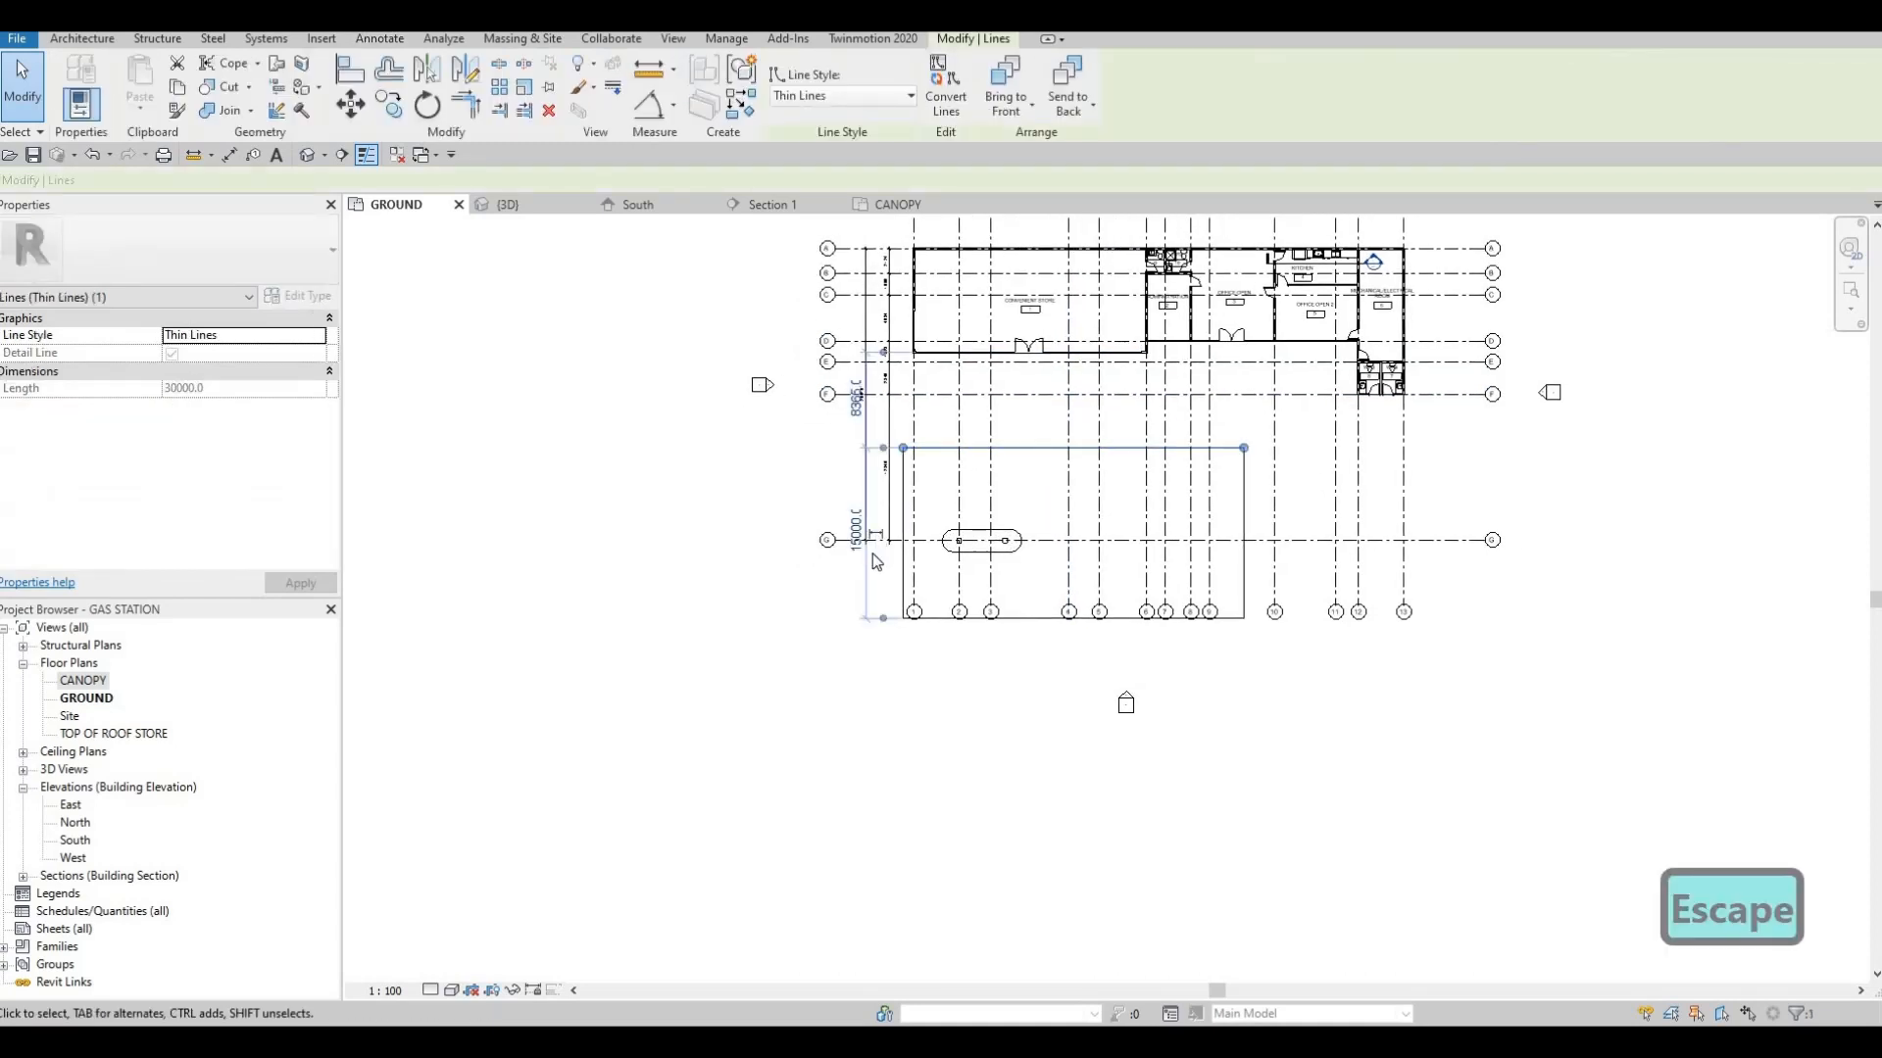
scroll(855, 485, "up", 2)
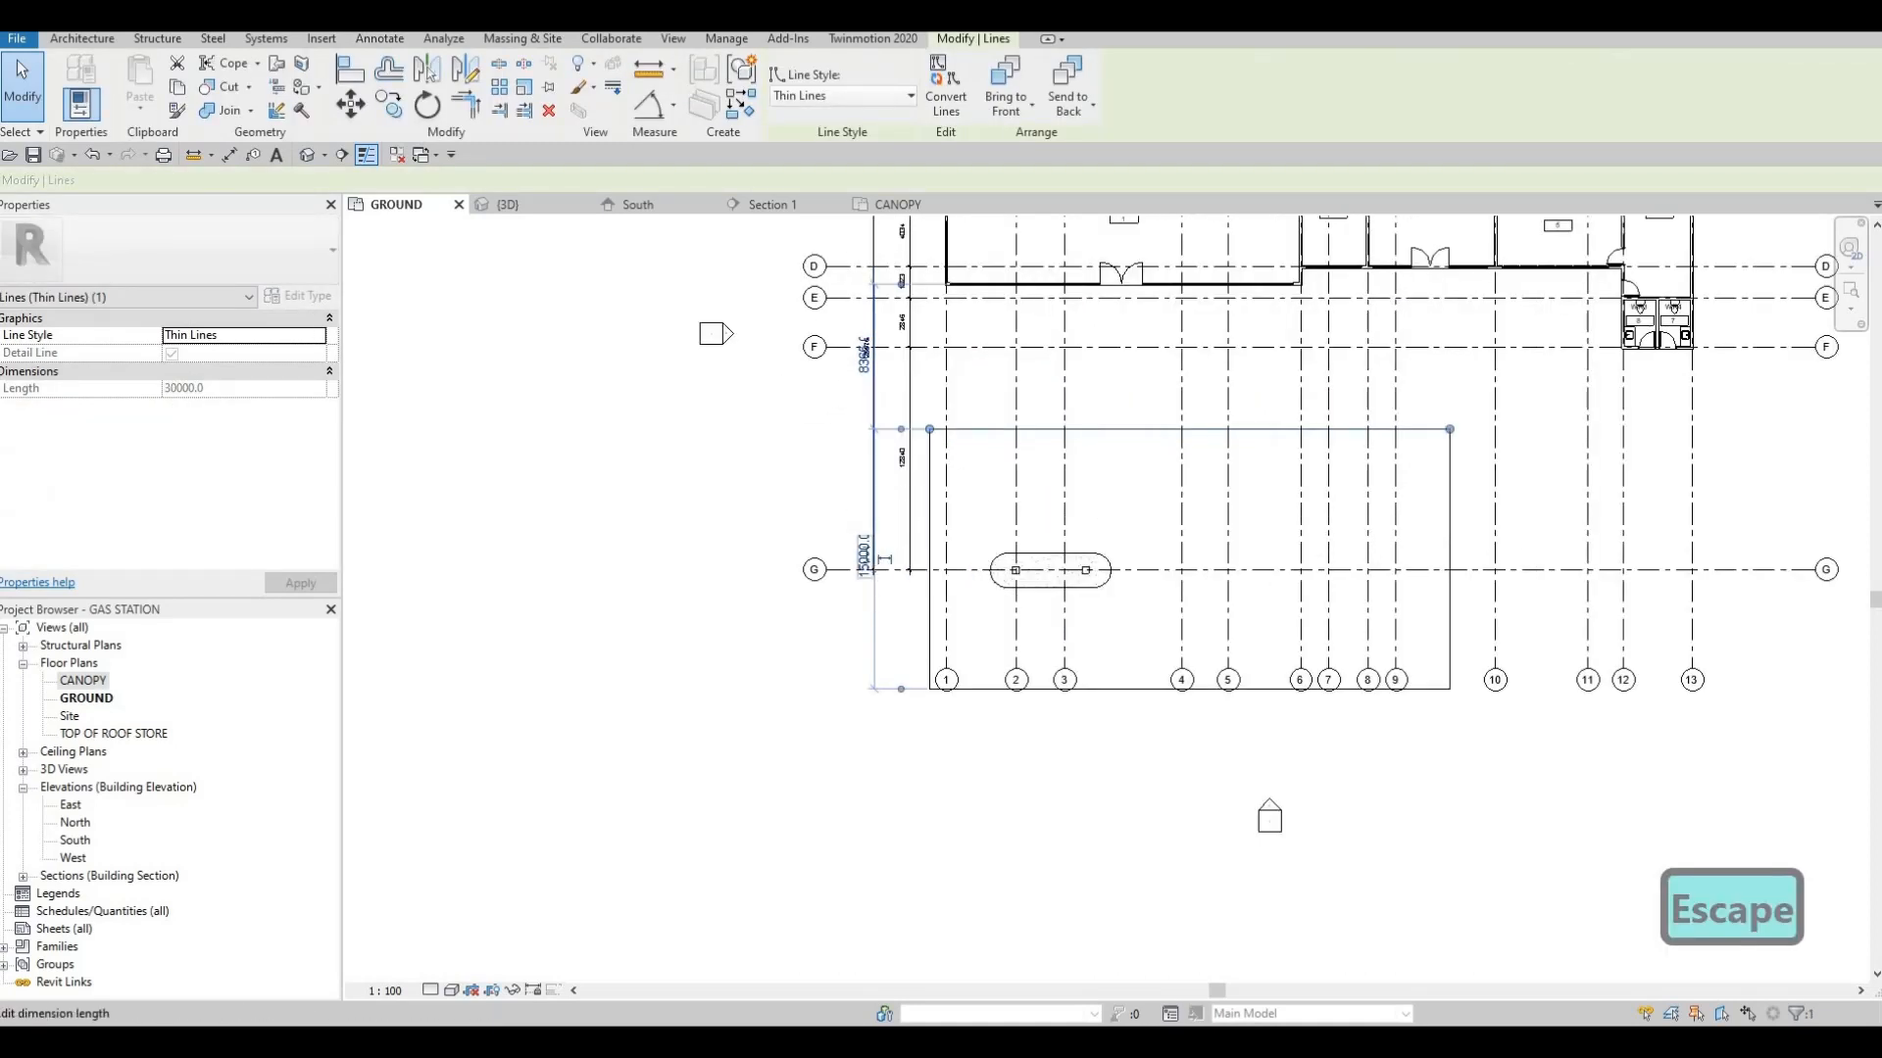
left_click(844, 557)
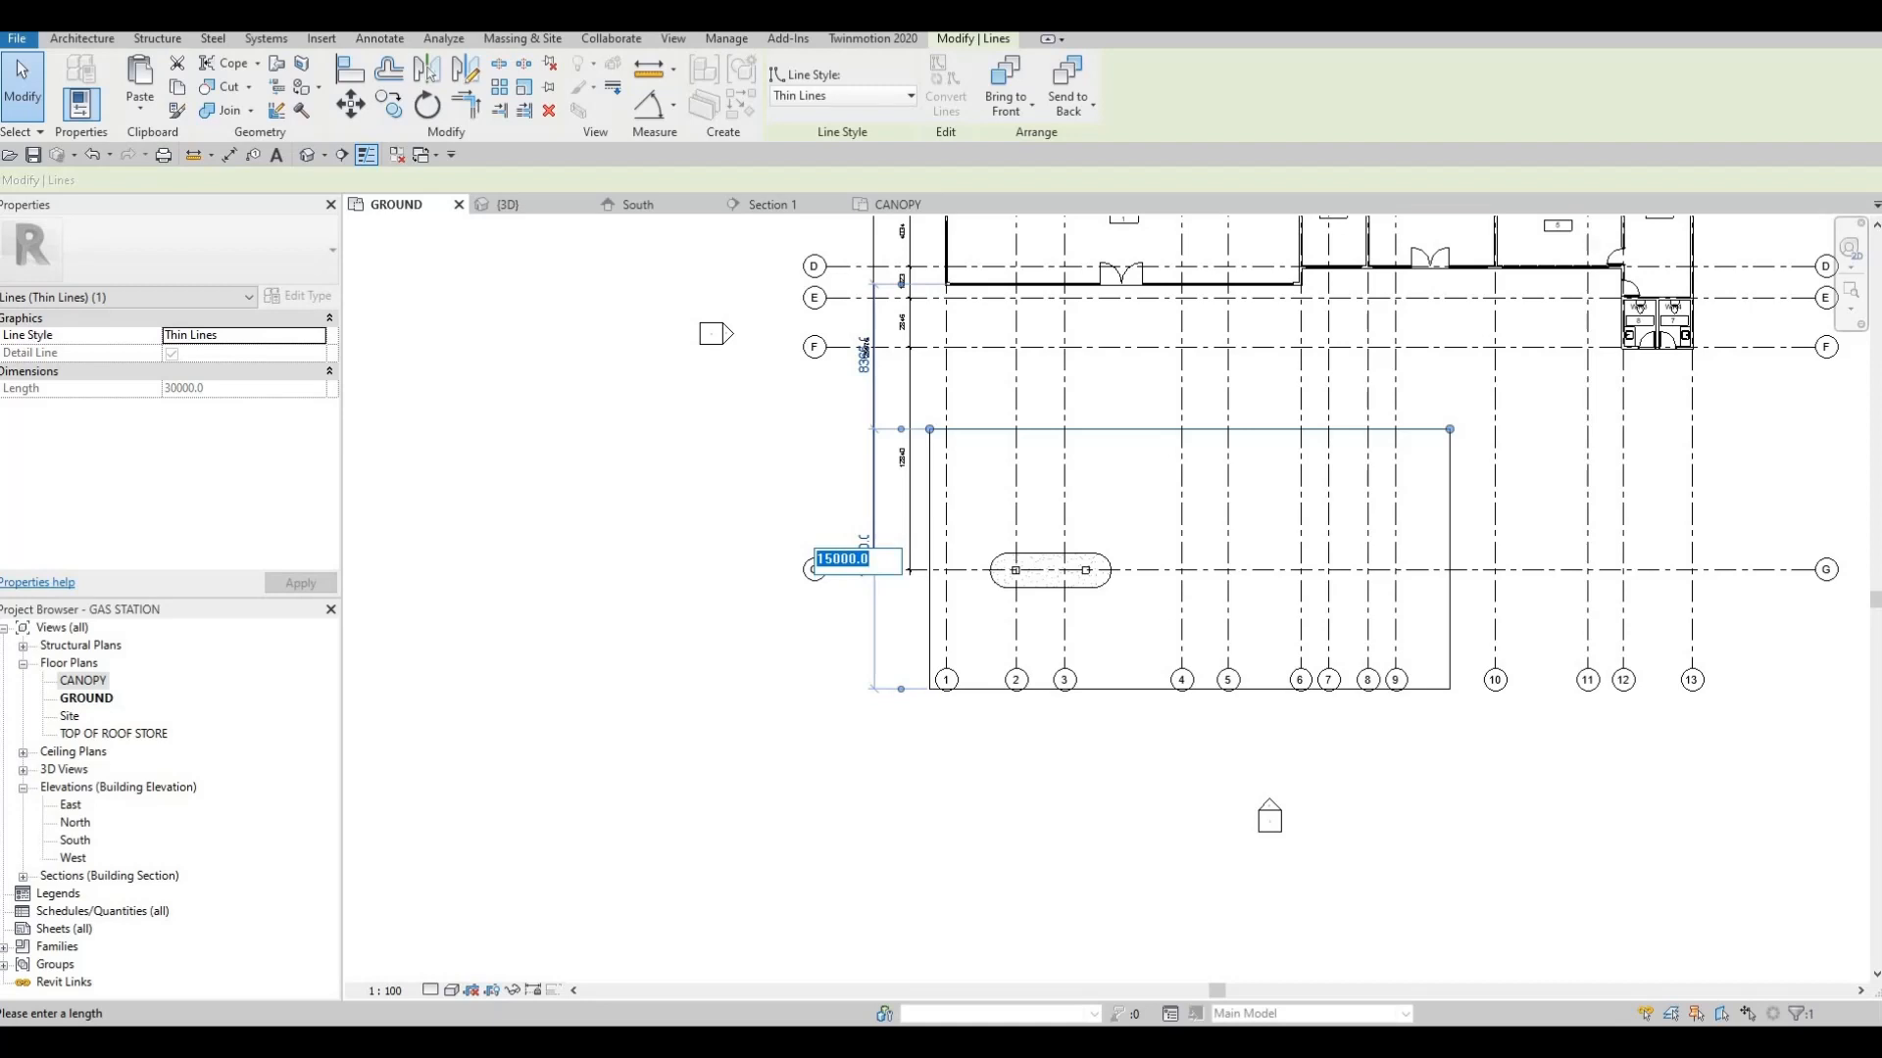
type("10000")
key("Return")
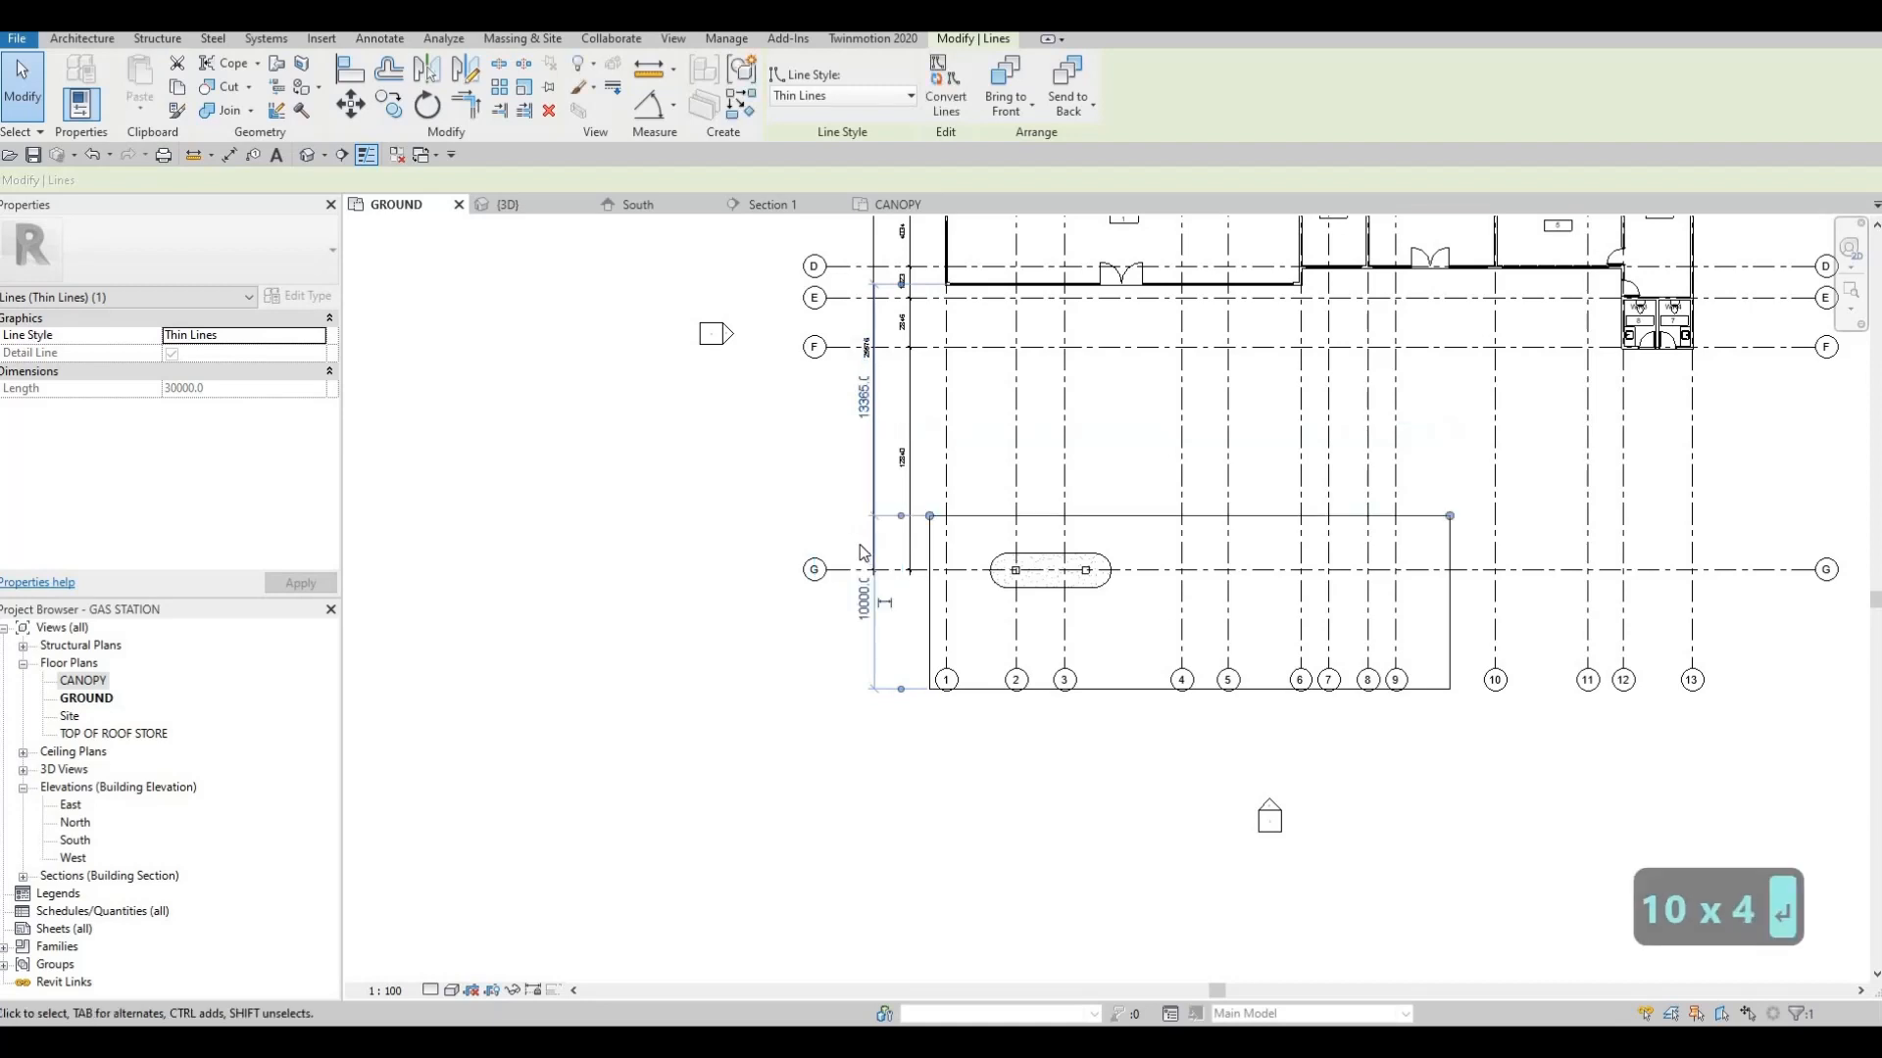
Nudge the whole detail-line rectangle toward the store to roughly centre it on grid G
key("Escape")
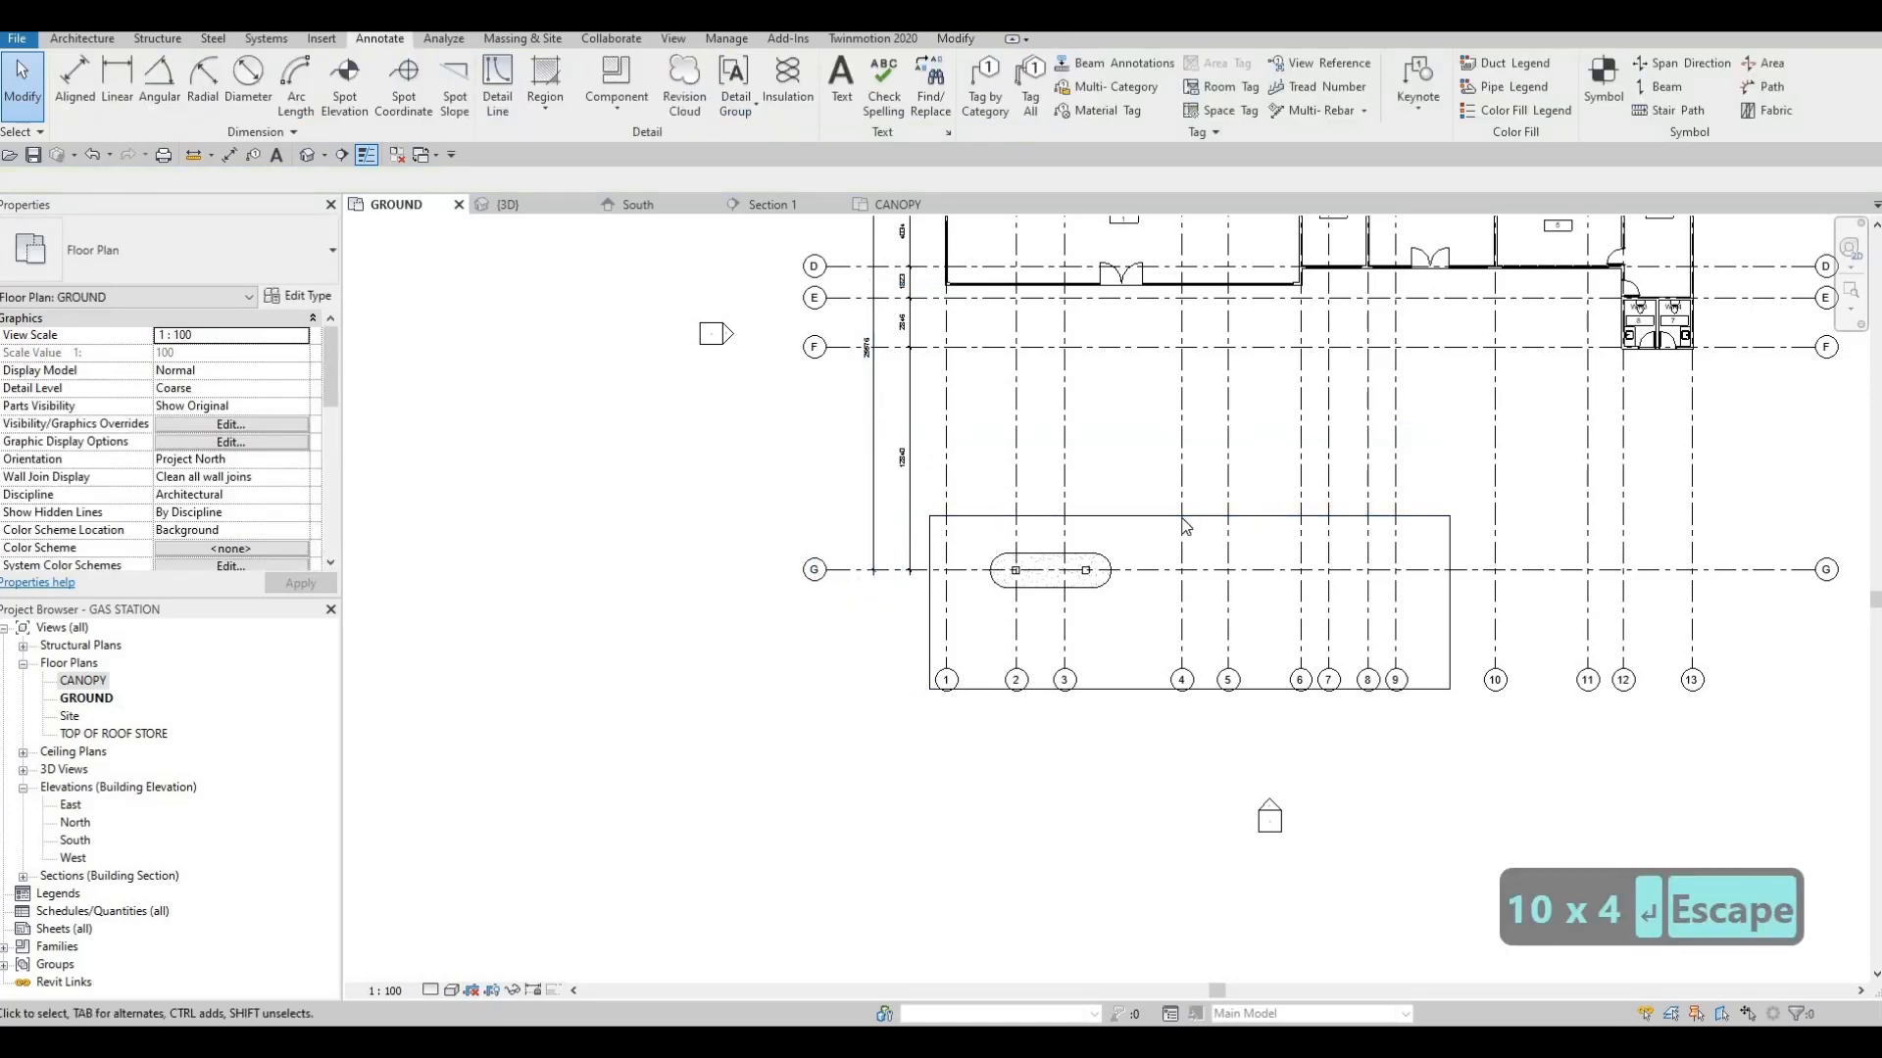
key("Tab")
left_click(1186, 526)
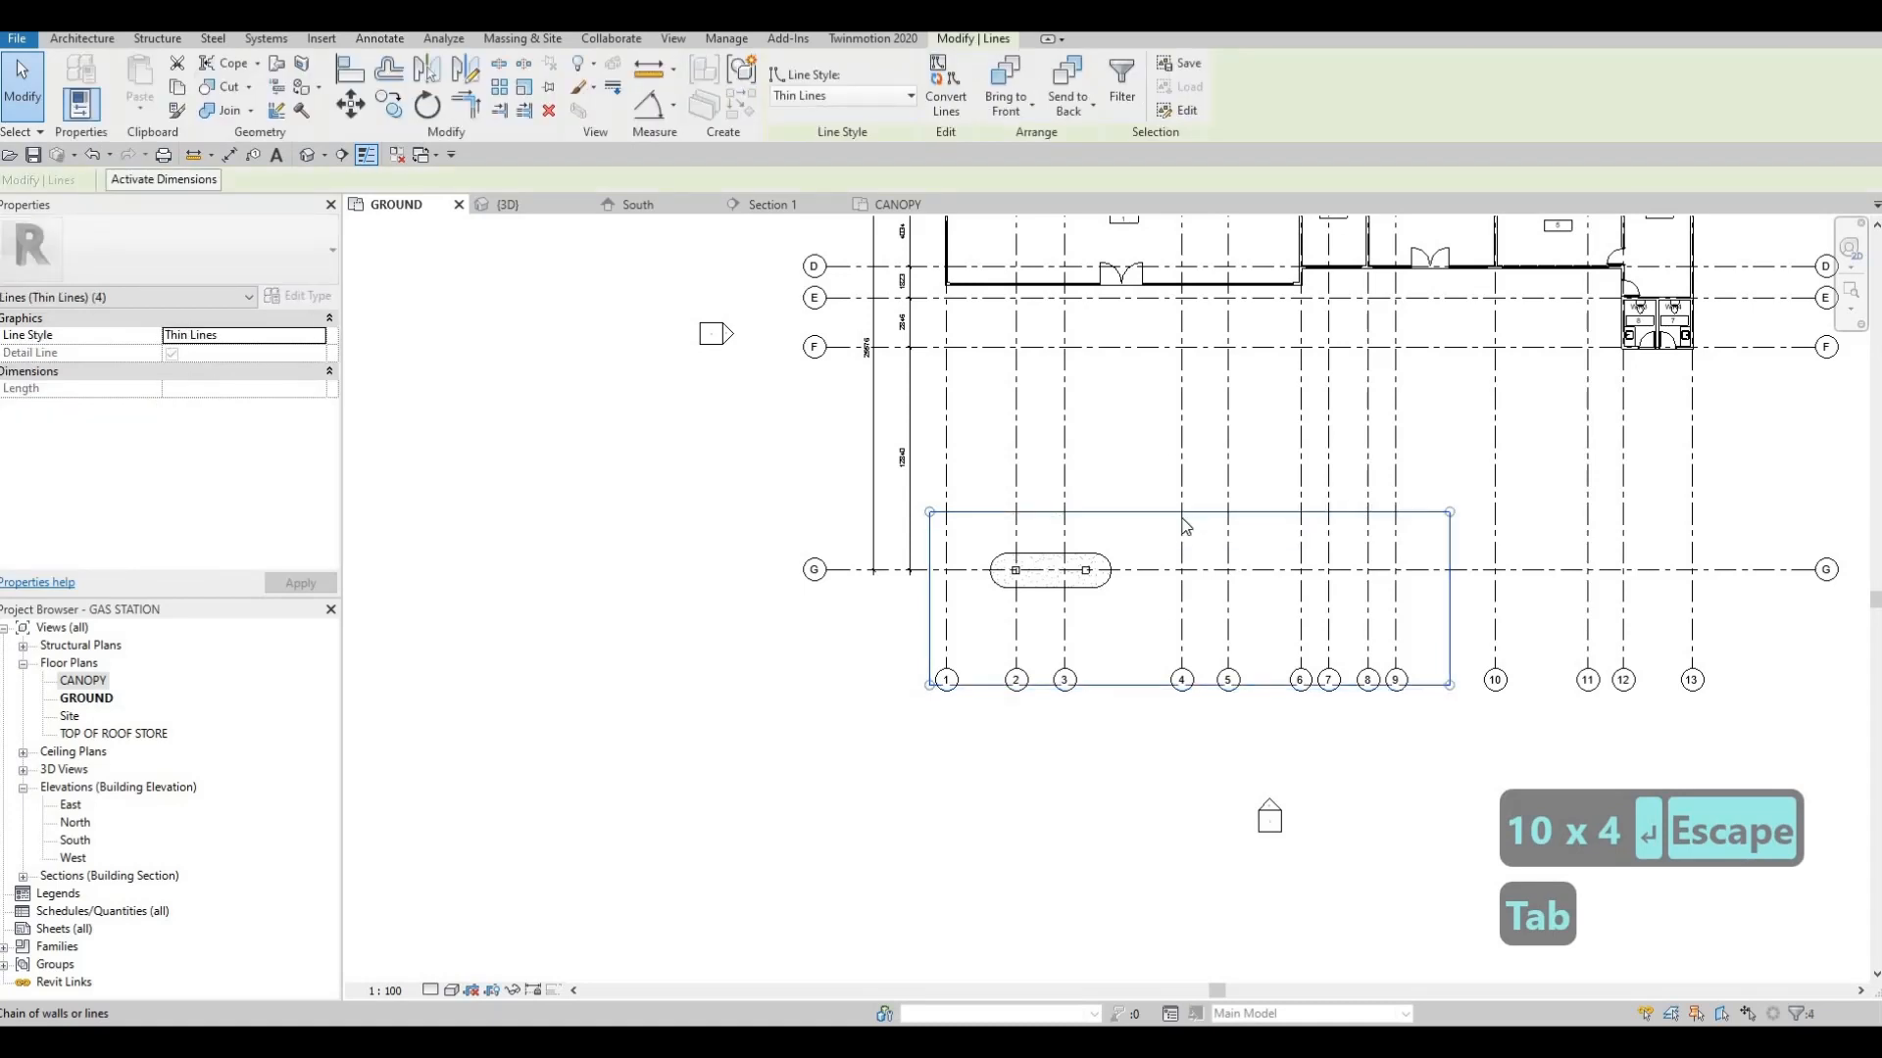
key("Up")
key("Up")
key("Up")
key("Up")
key("Up")
key("Up")
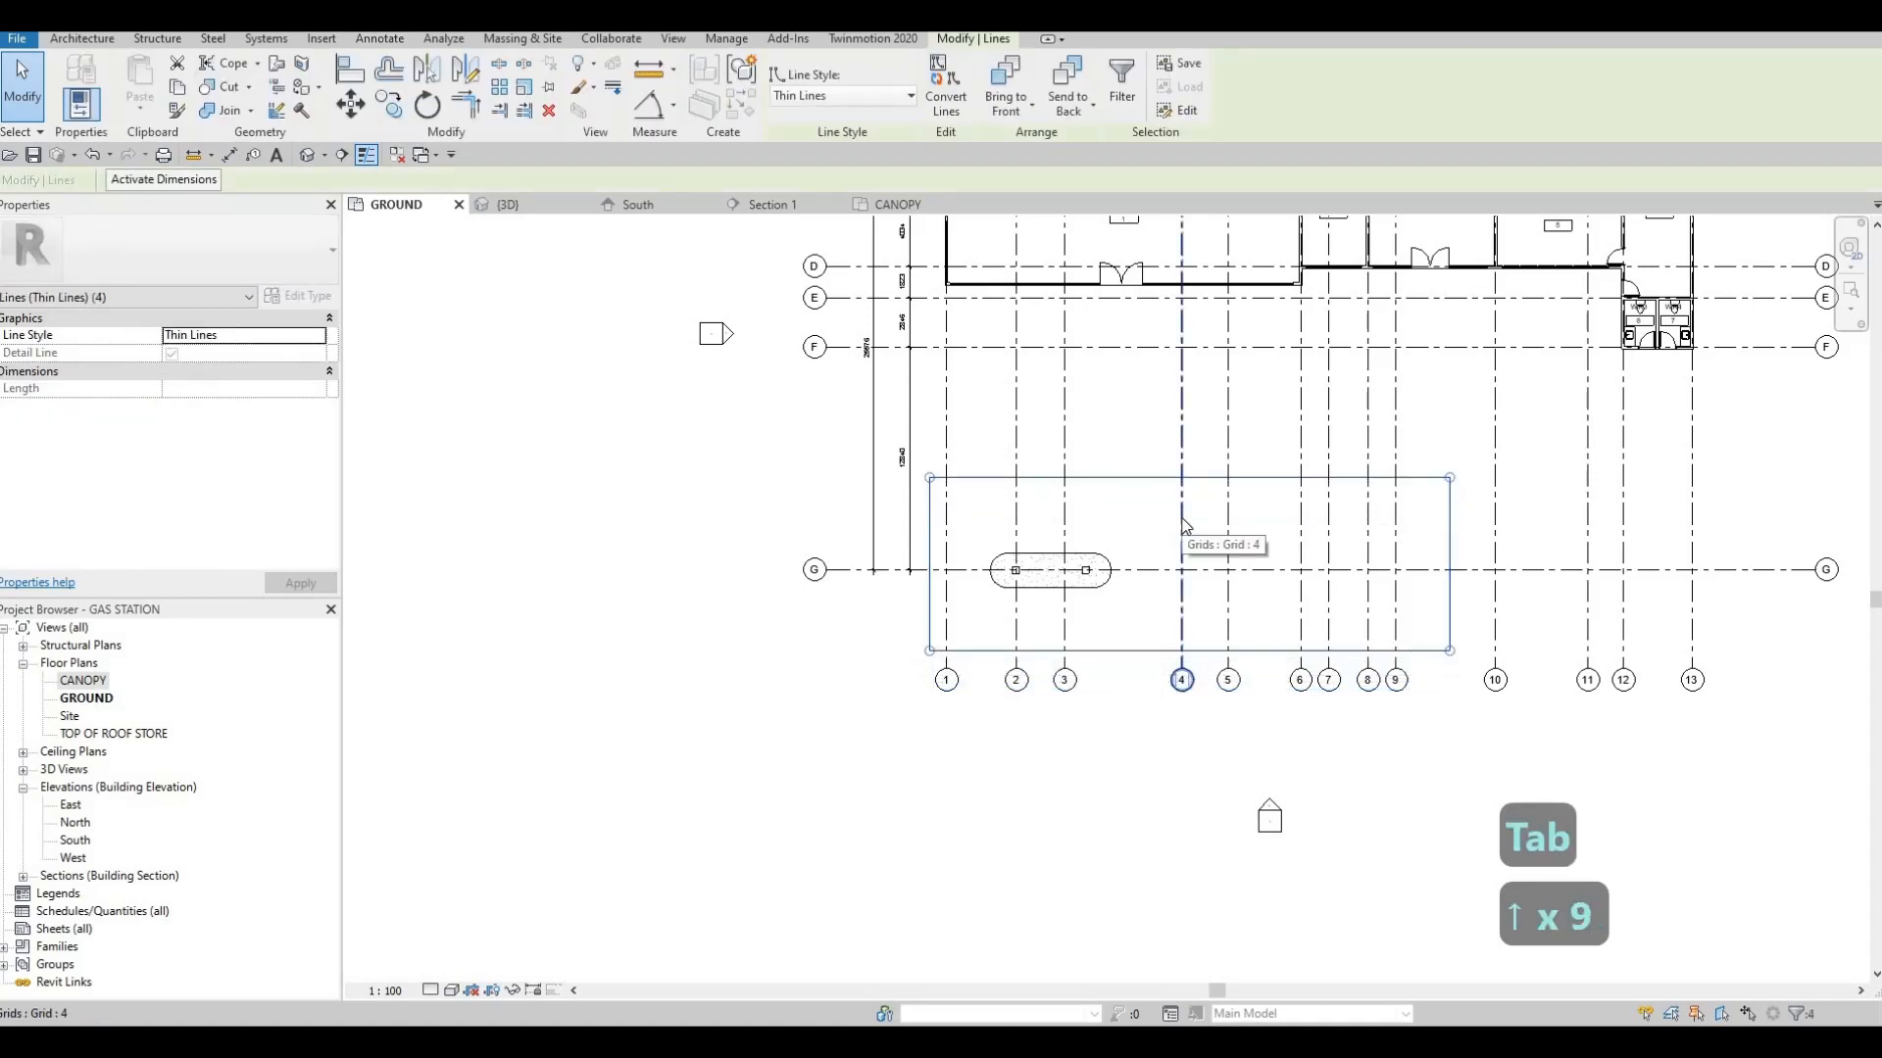
key("Escape")
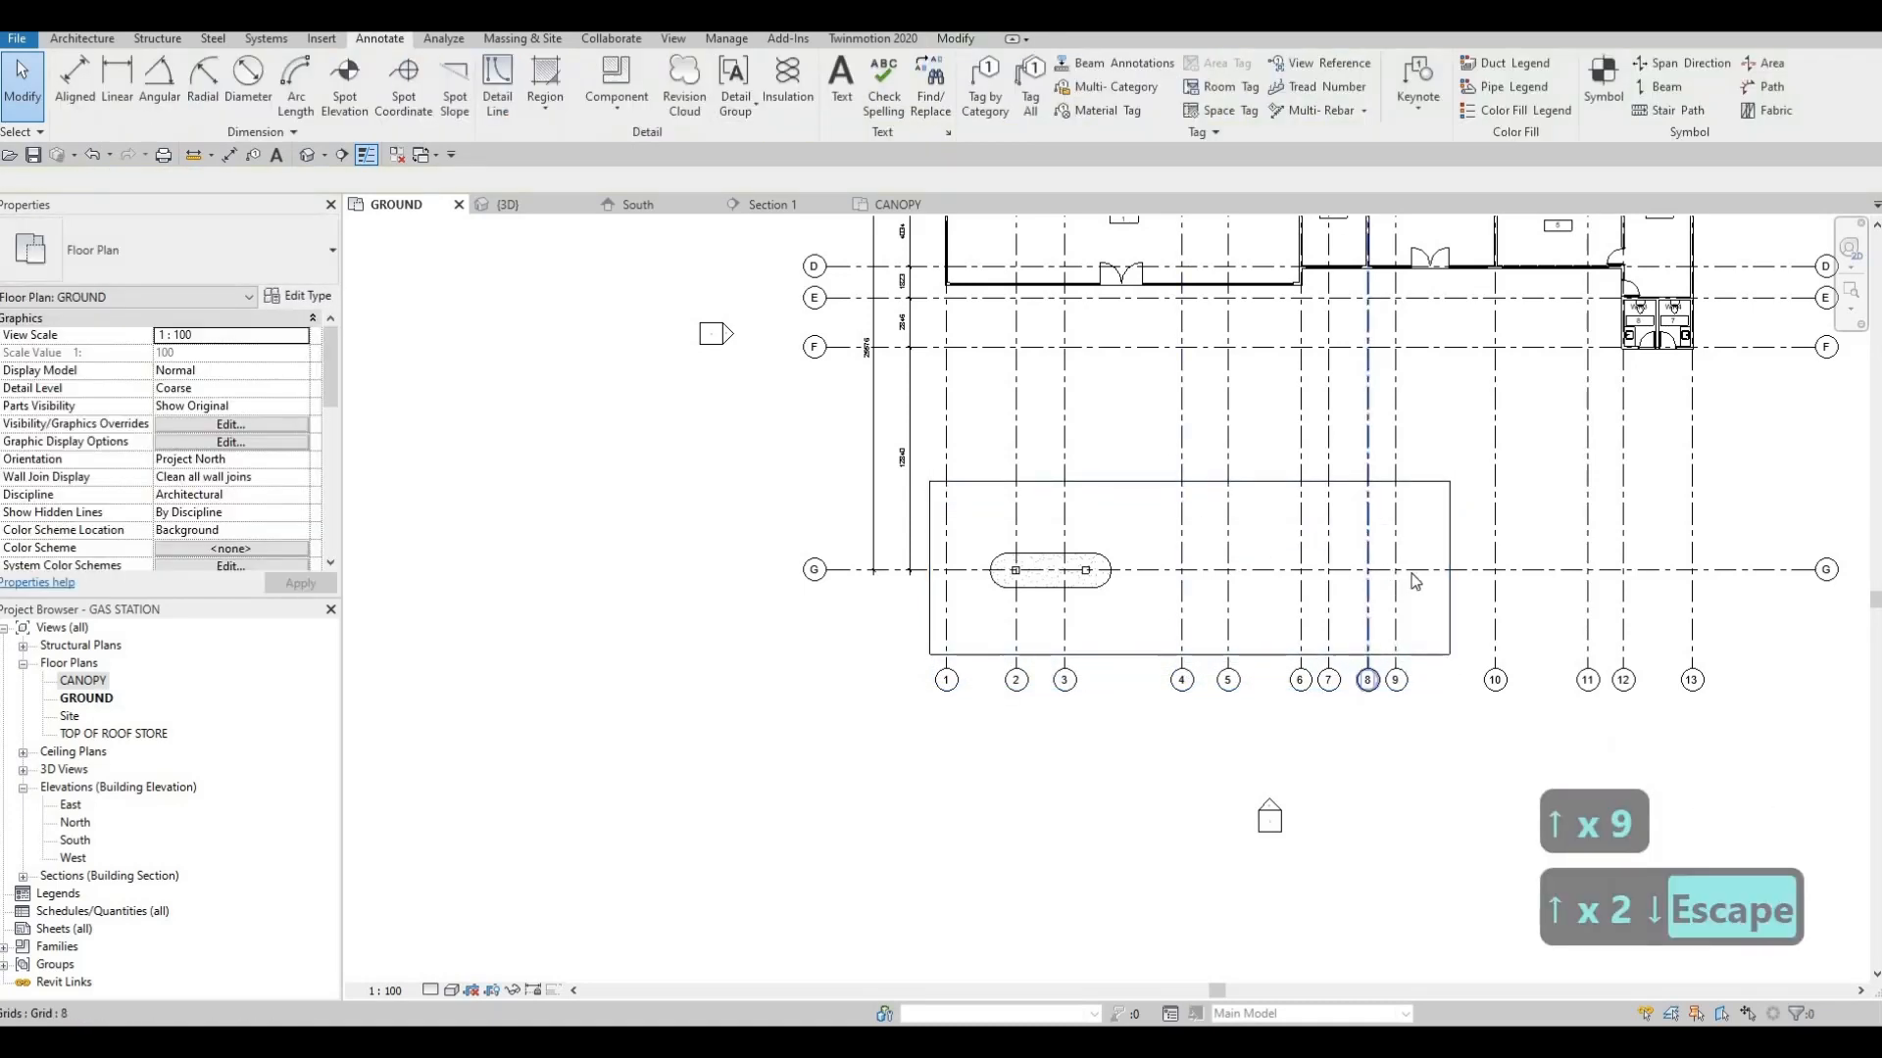
Shorten the detail-line rectangle to 23000 by shifting the short edge farthest from grid 1, measured from the opposite short edge
left_click(1450, 539)
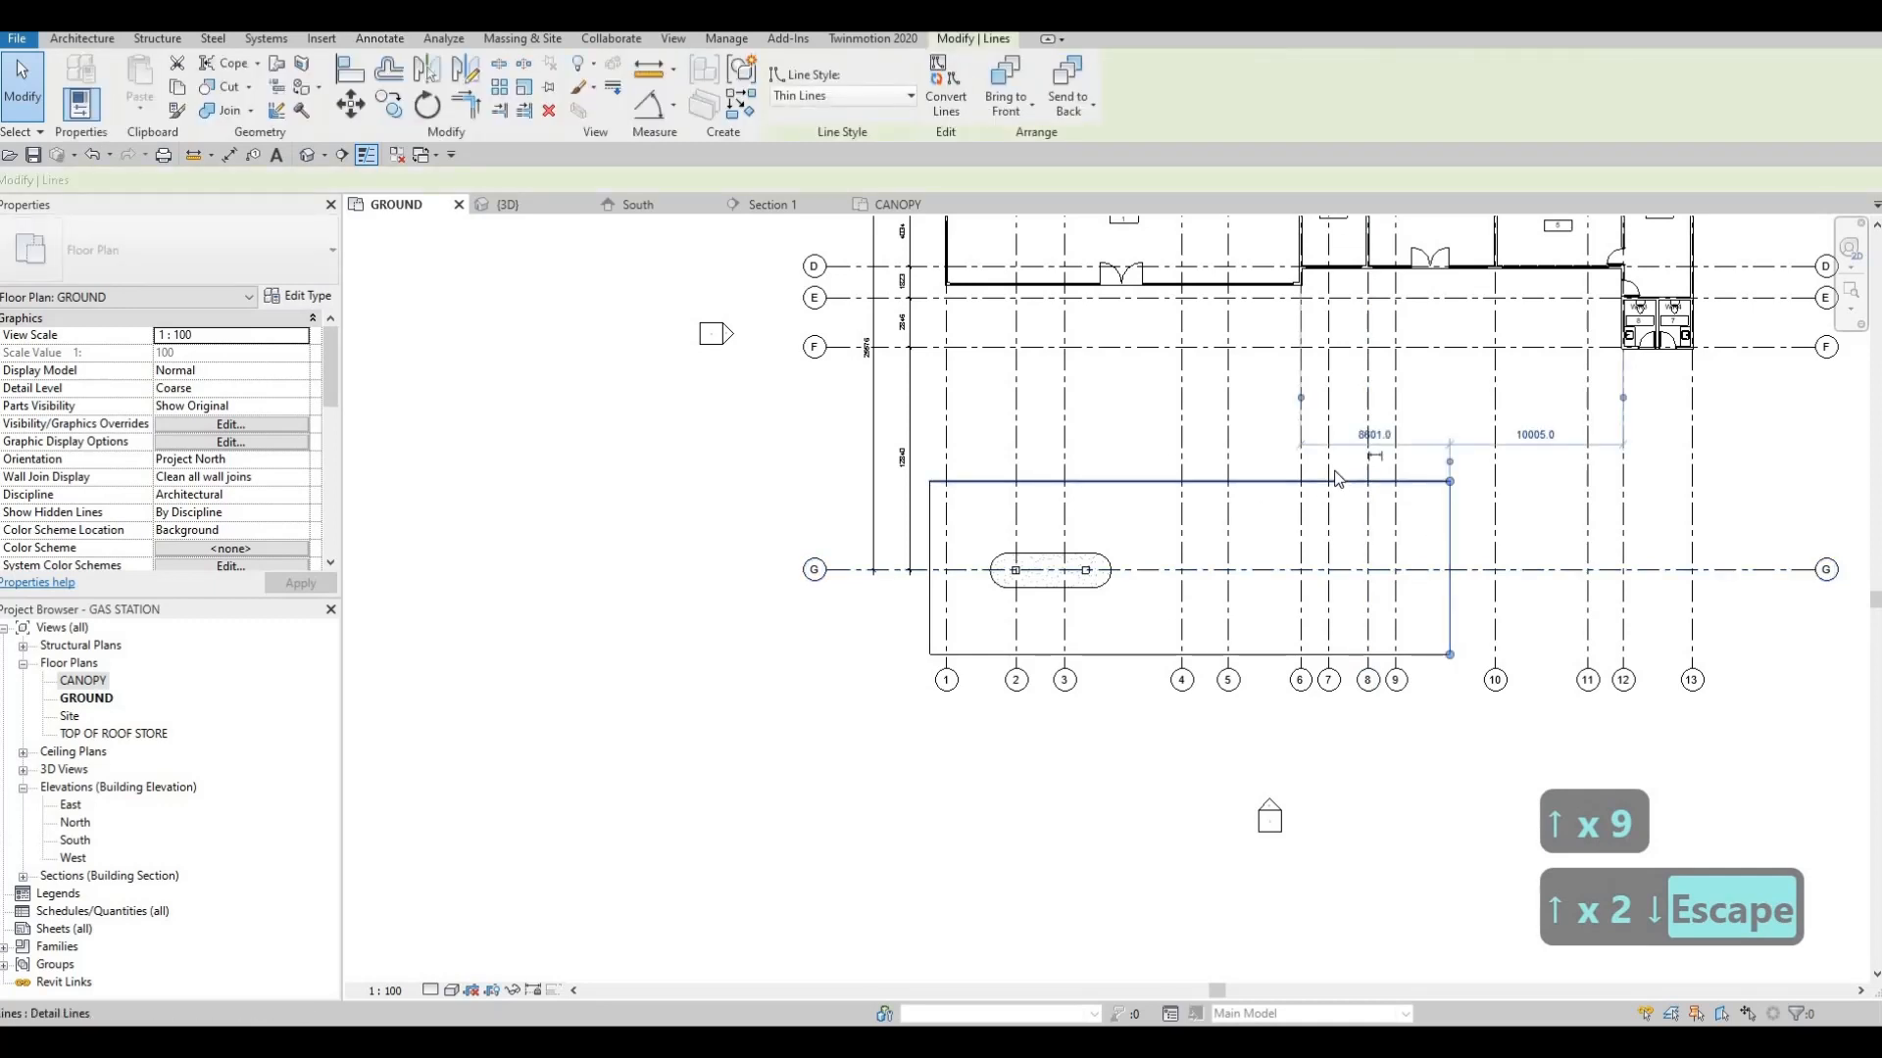
left_click_drag(934, 519, 930, 519)
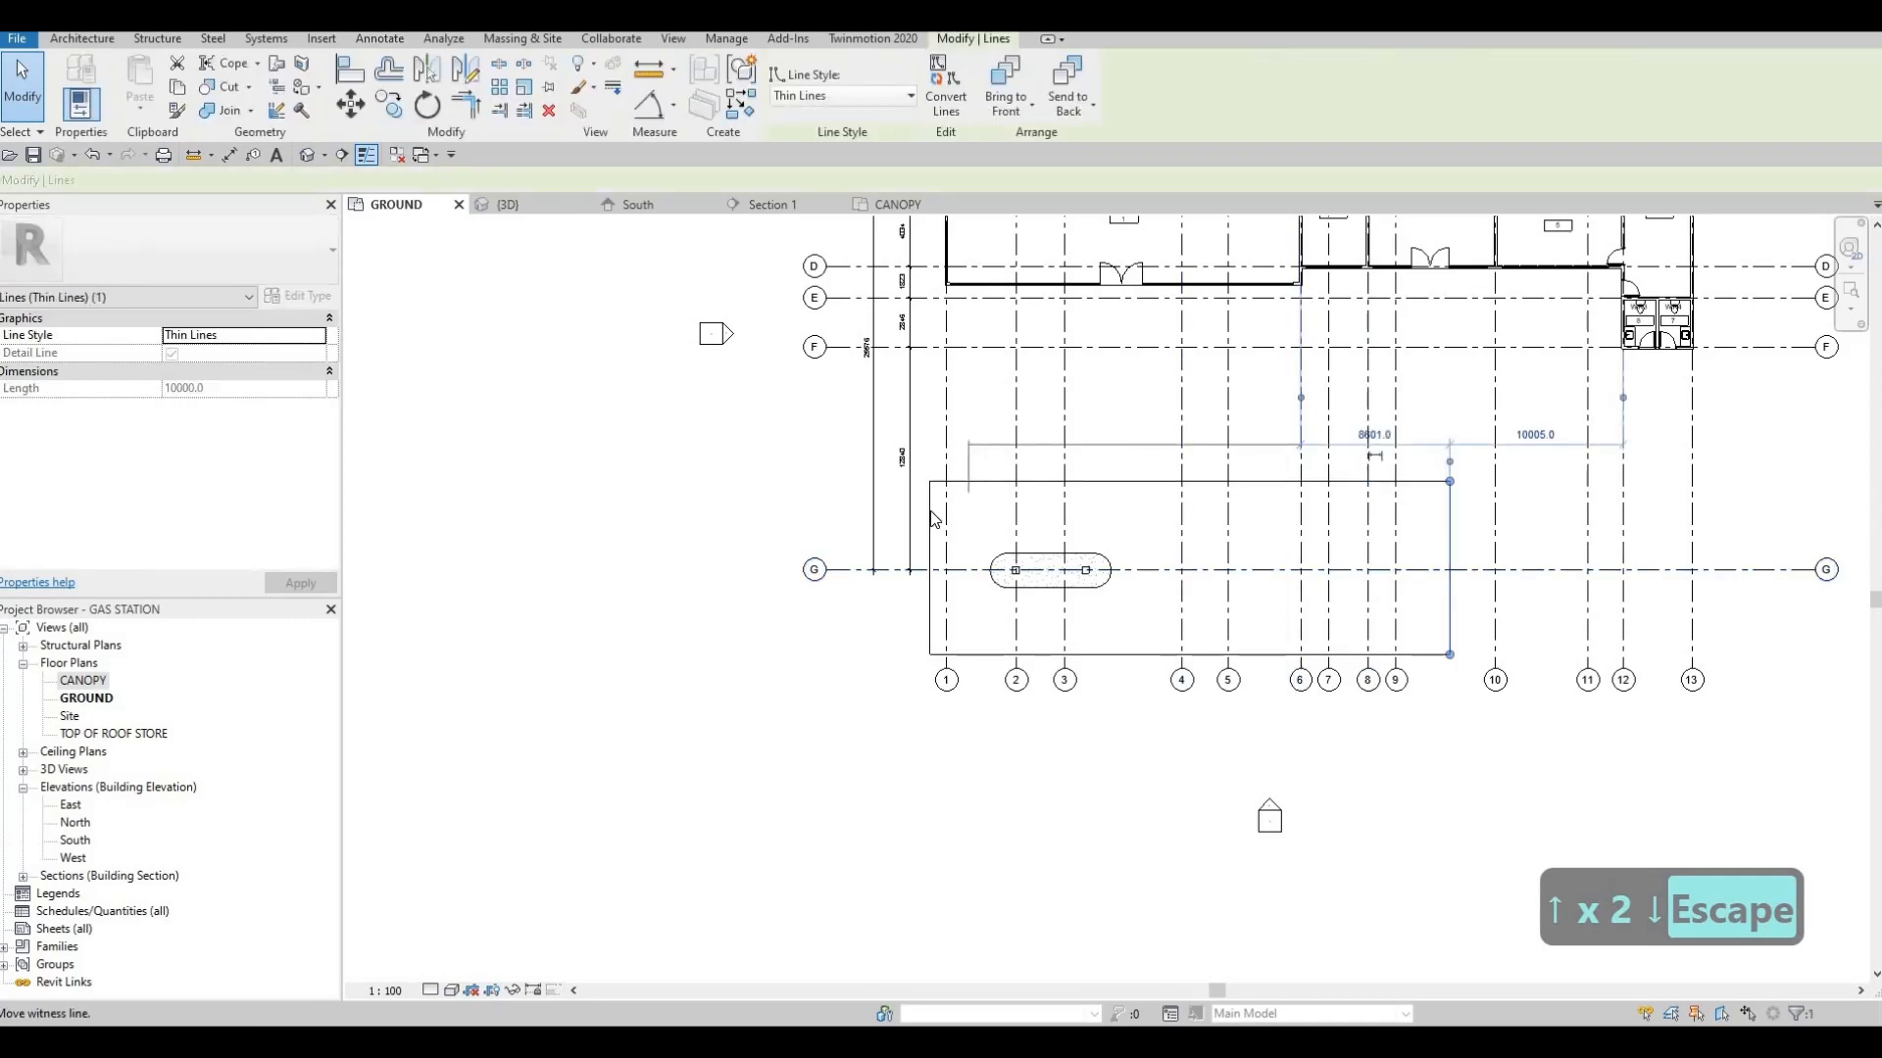
left_click(1181, 435)
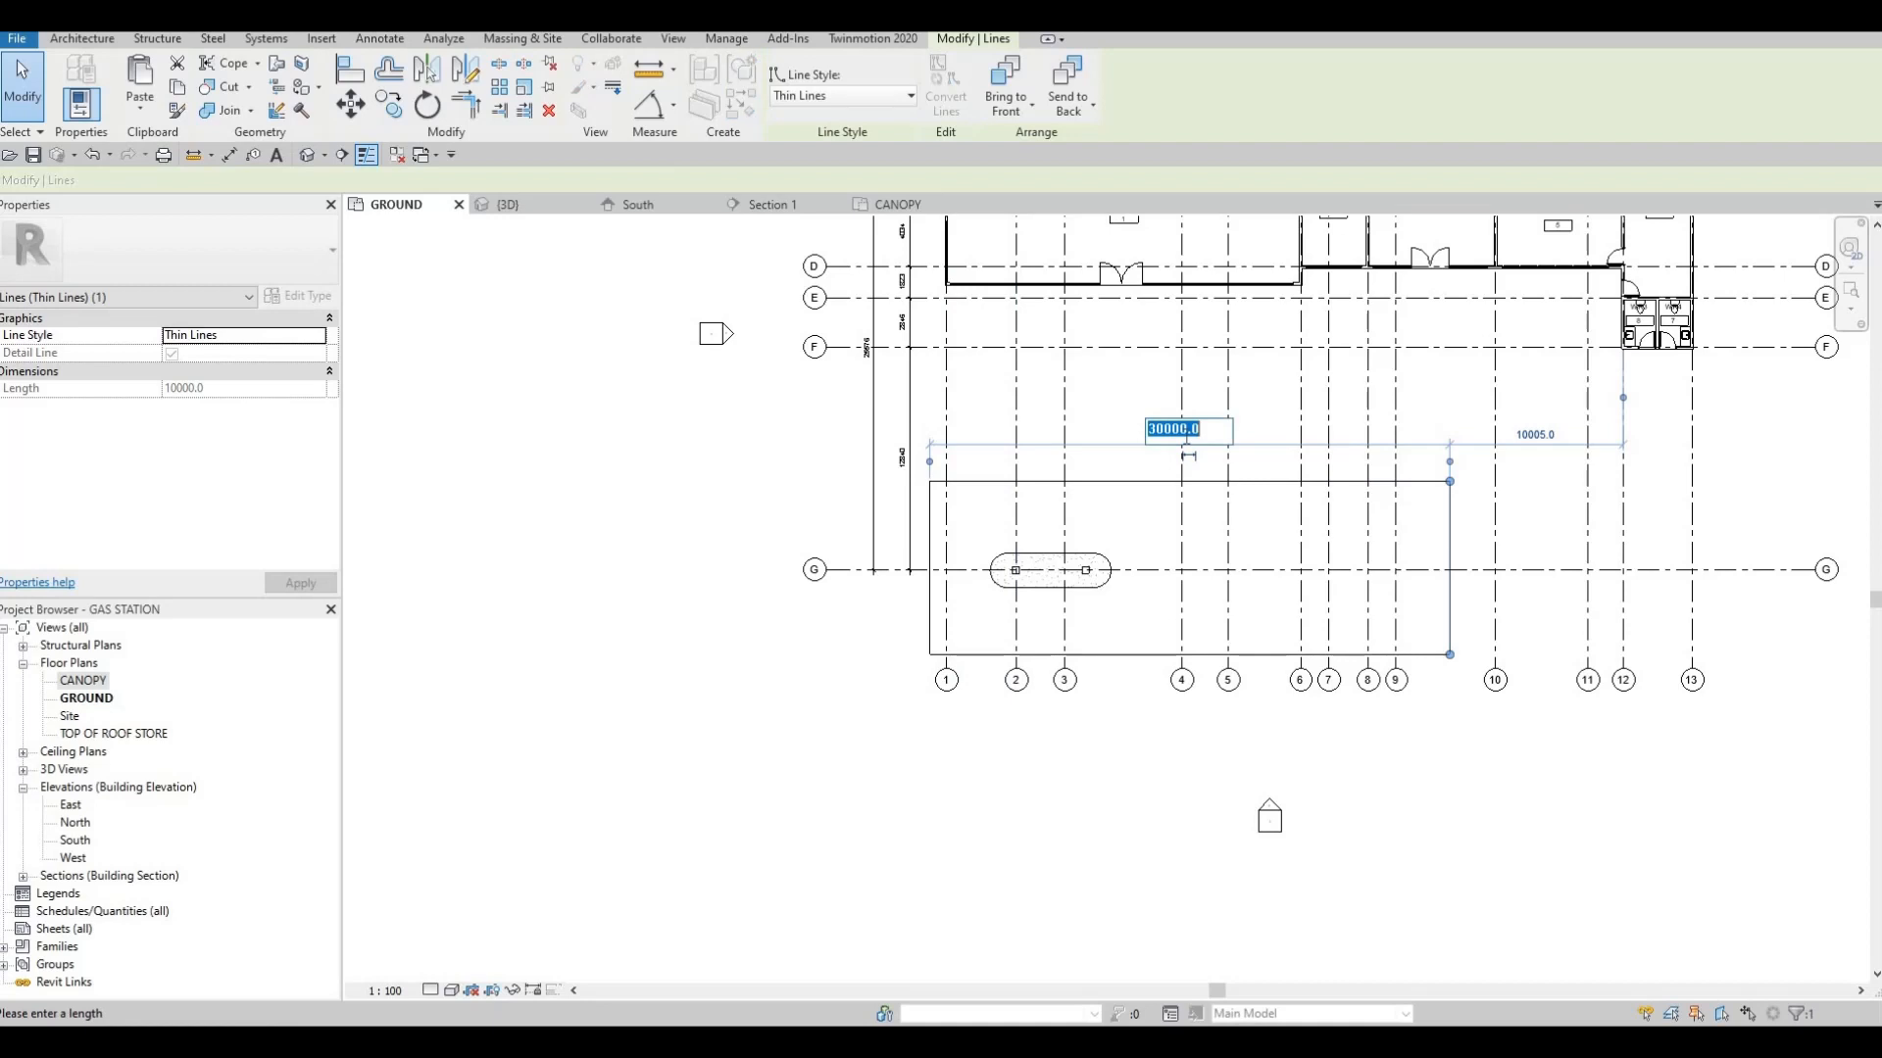
type("2300")
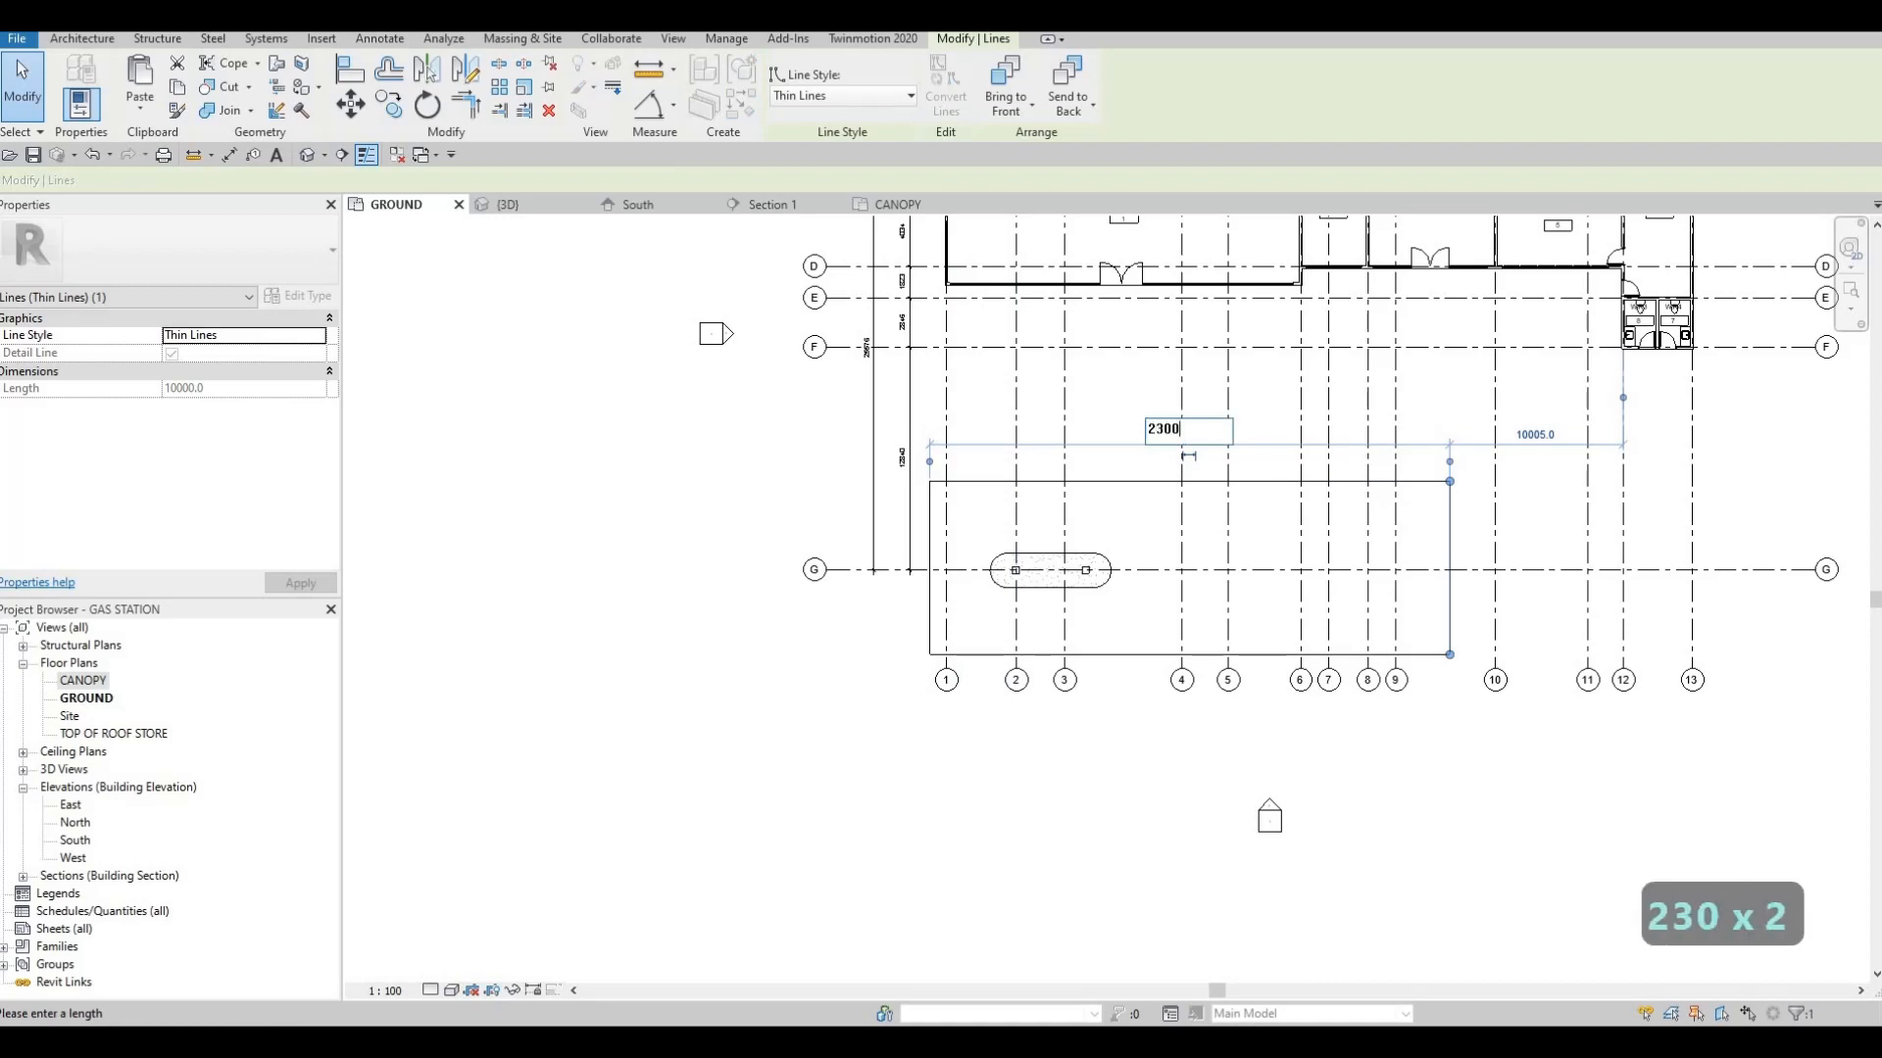
key("Return")
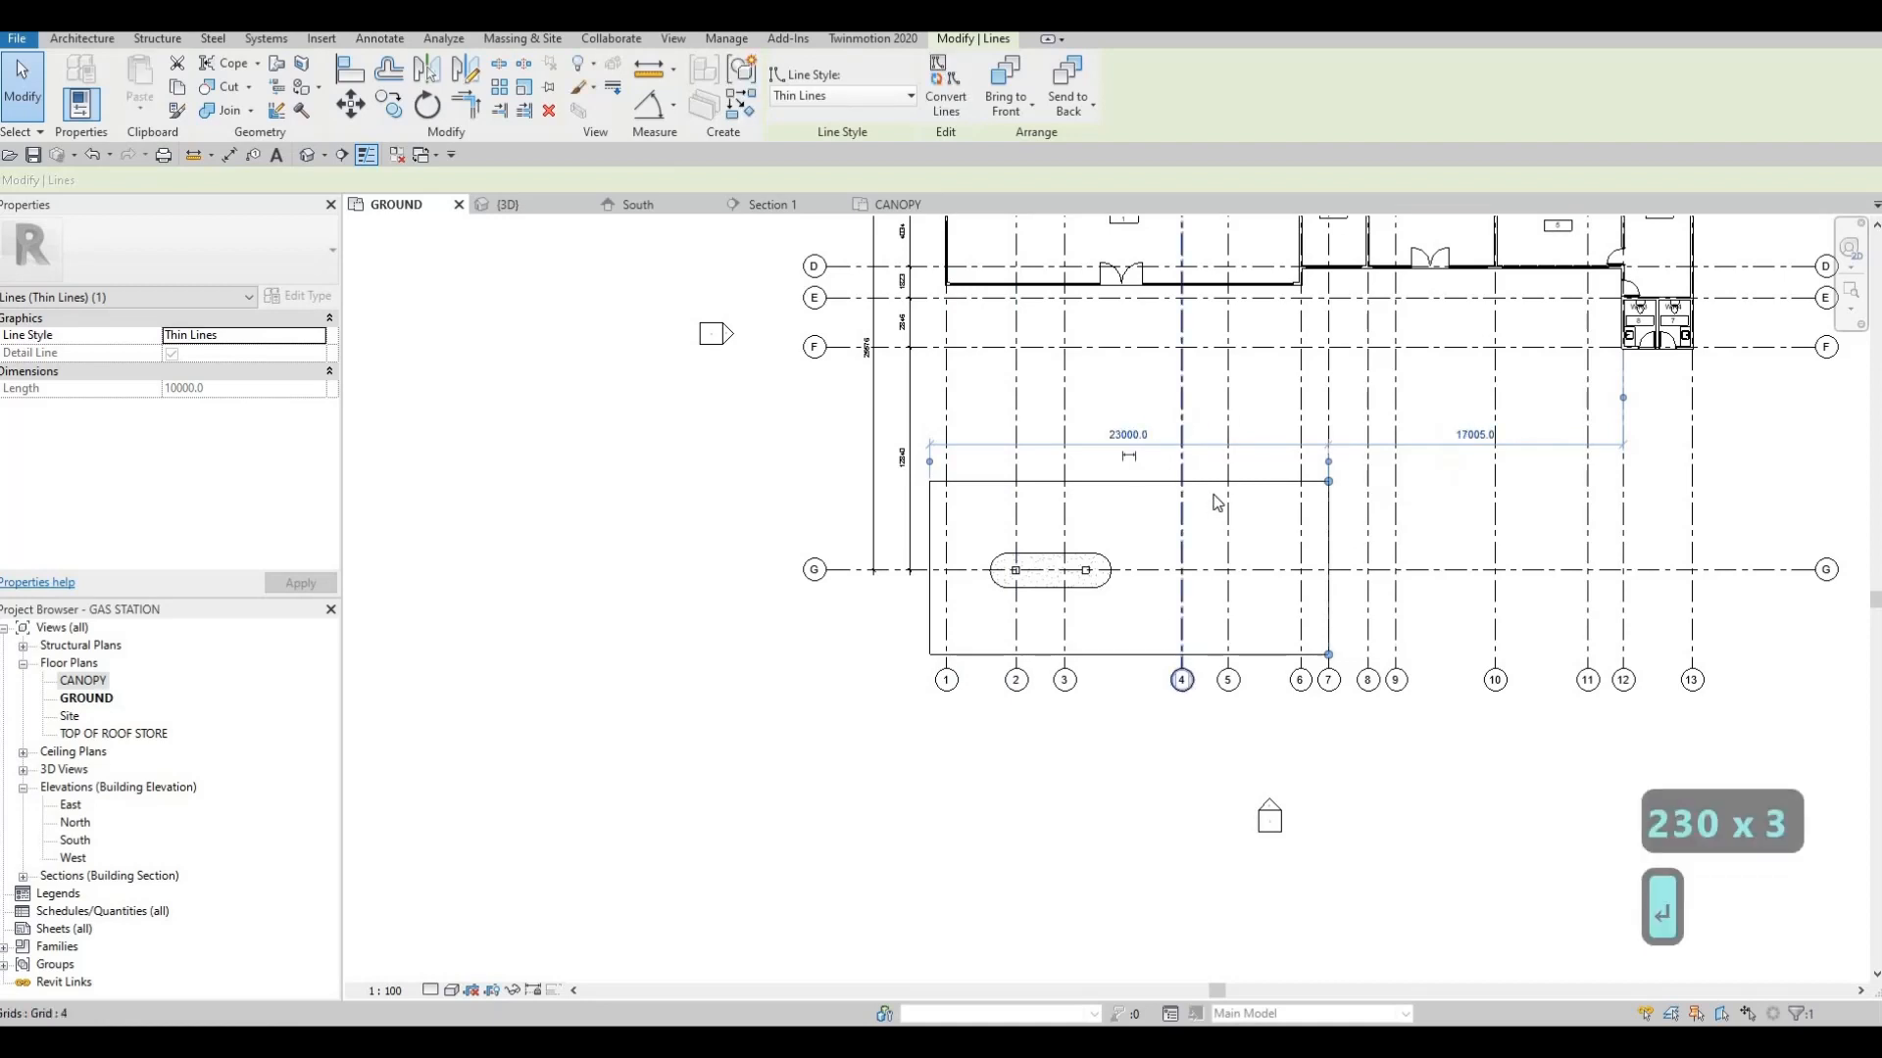
key("Escape")
key("Escape")
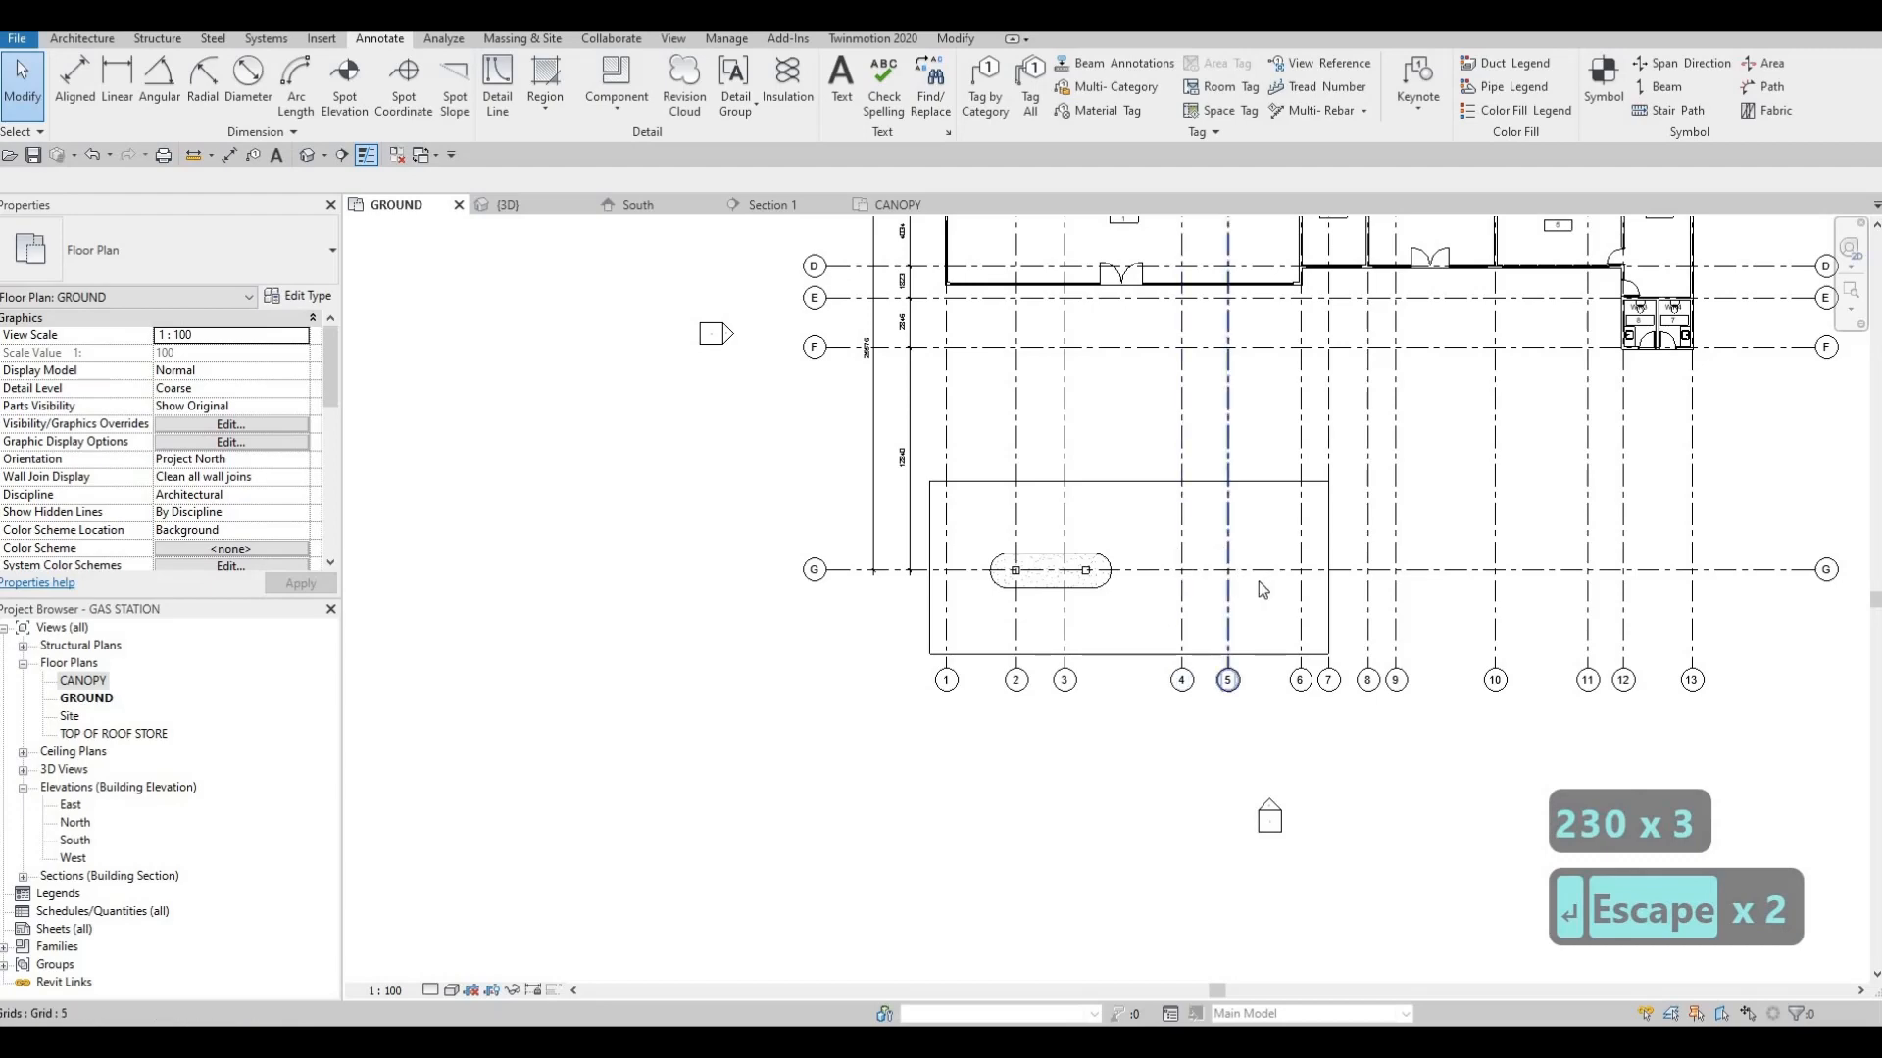
Nudge the whole rectangle slightly toward grid 8 and away from the store to fine-tune its position around the column base
middle_click_drag(1218, 565, 1225, 578)
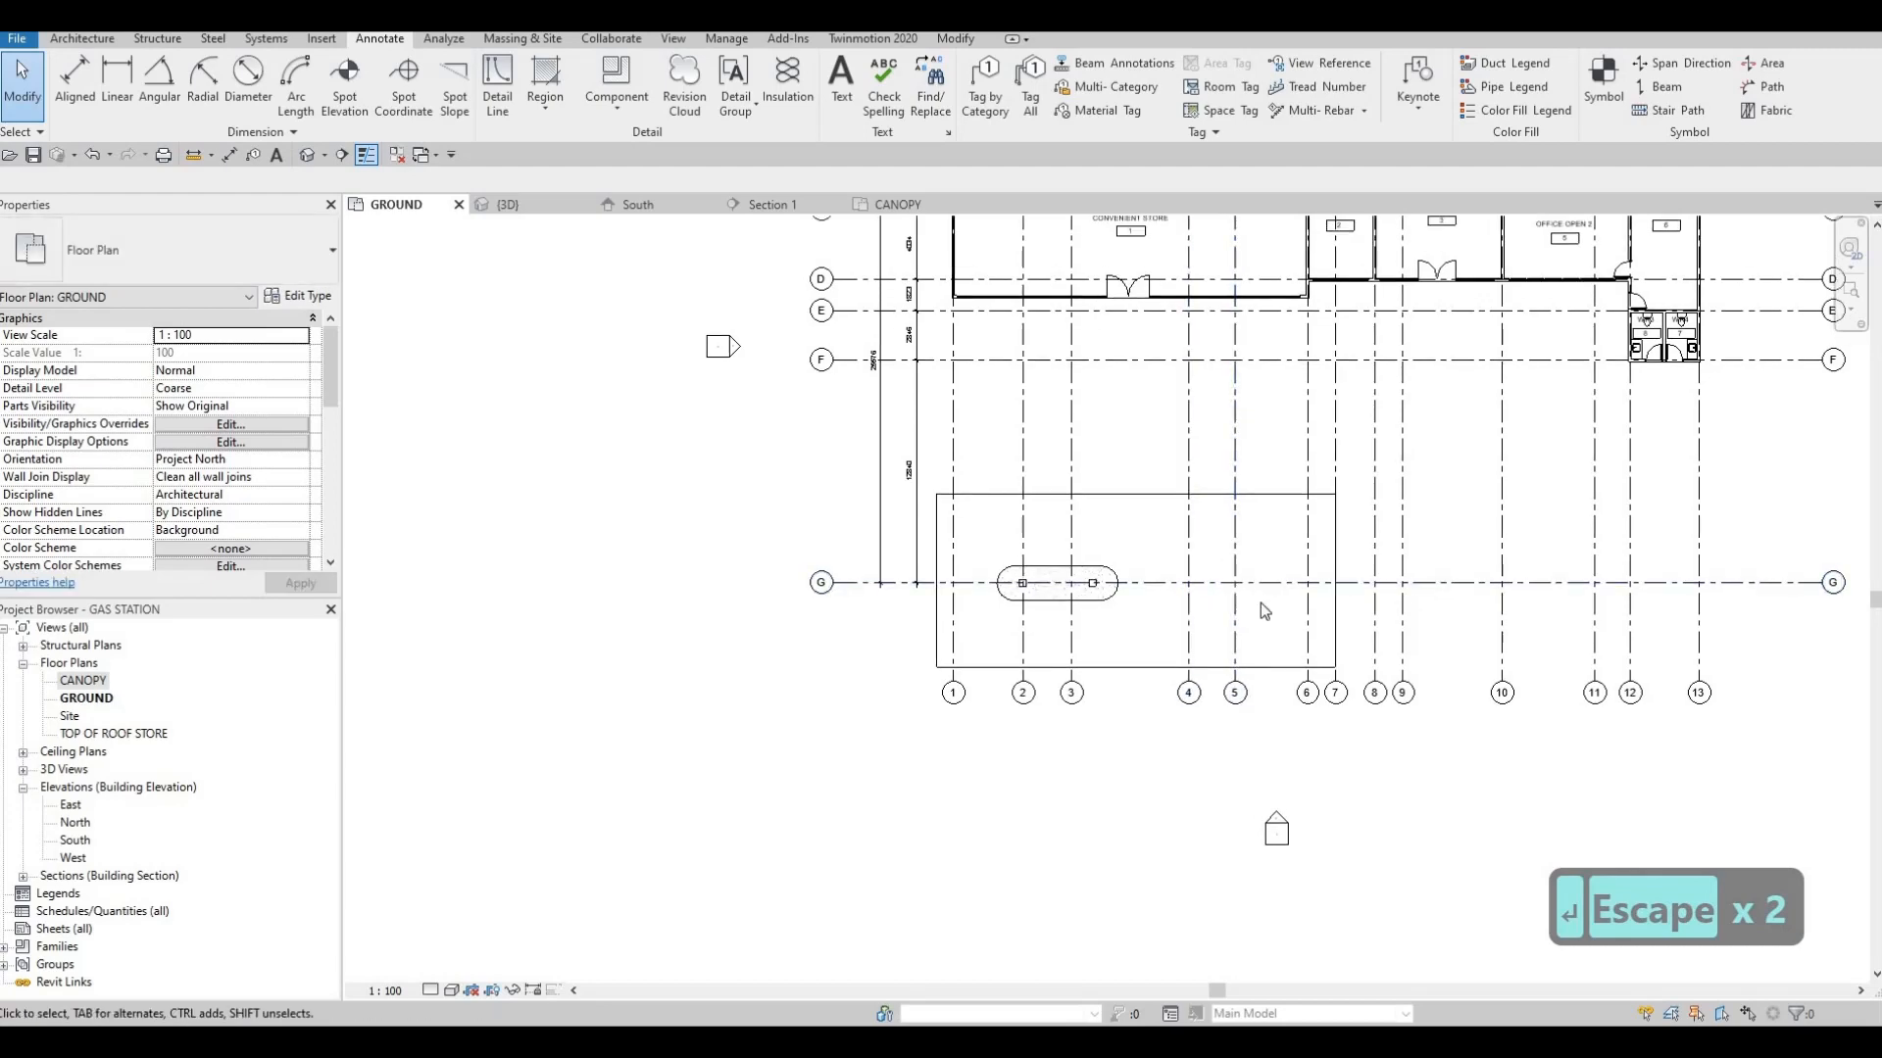
middle_click_drag(1216, 711, 1220, 697)
scroll(1179, 721, "down", 2)
scroll(1215, 627, "up", 4)
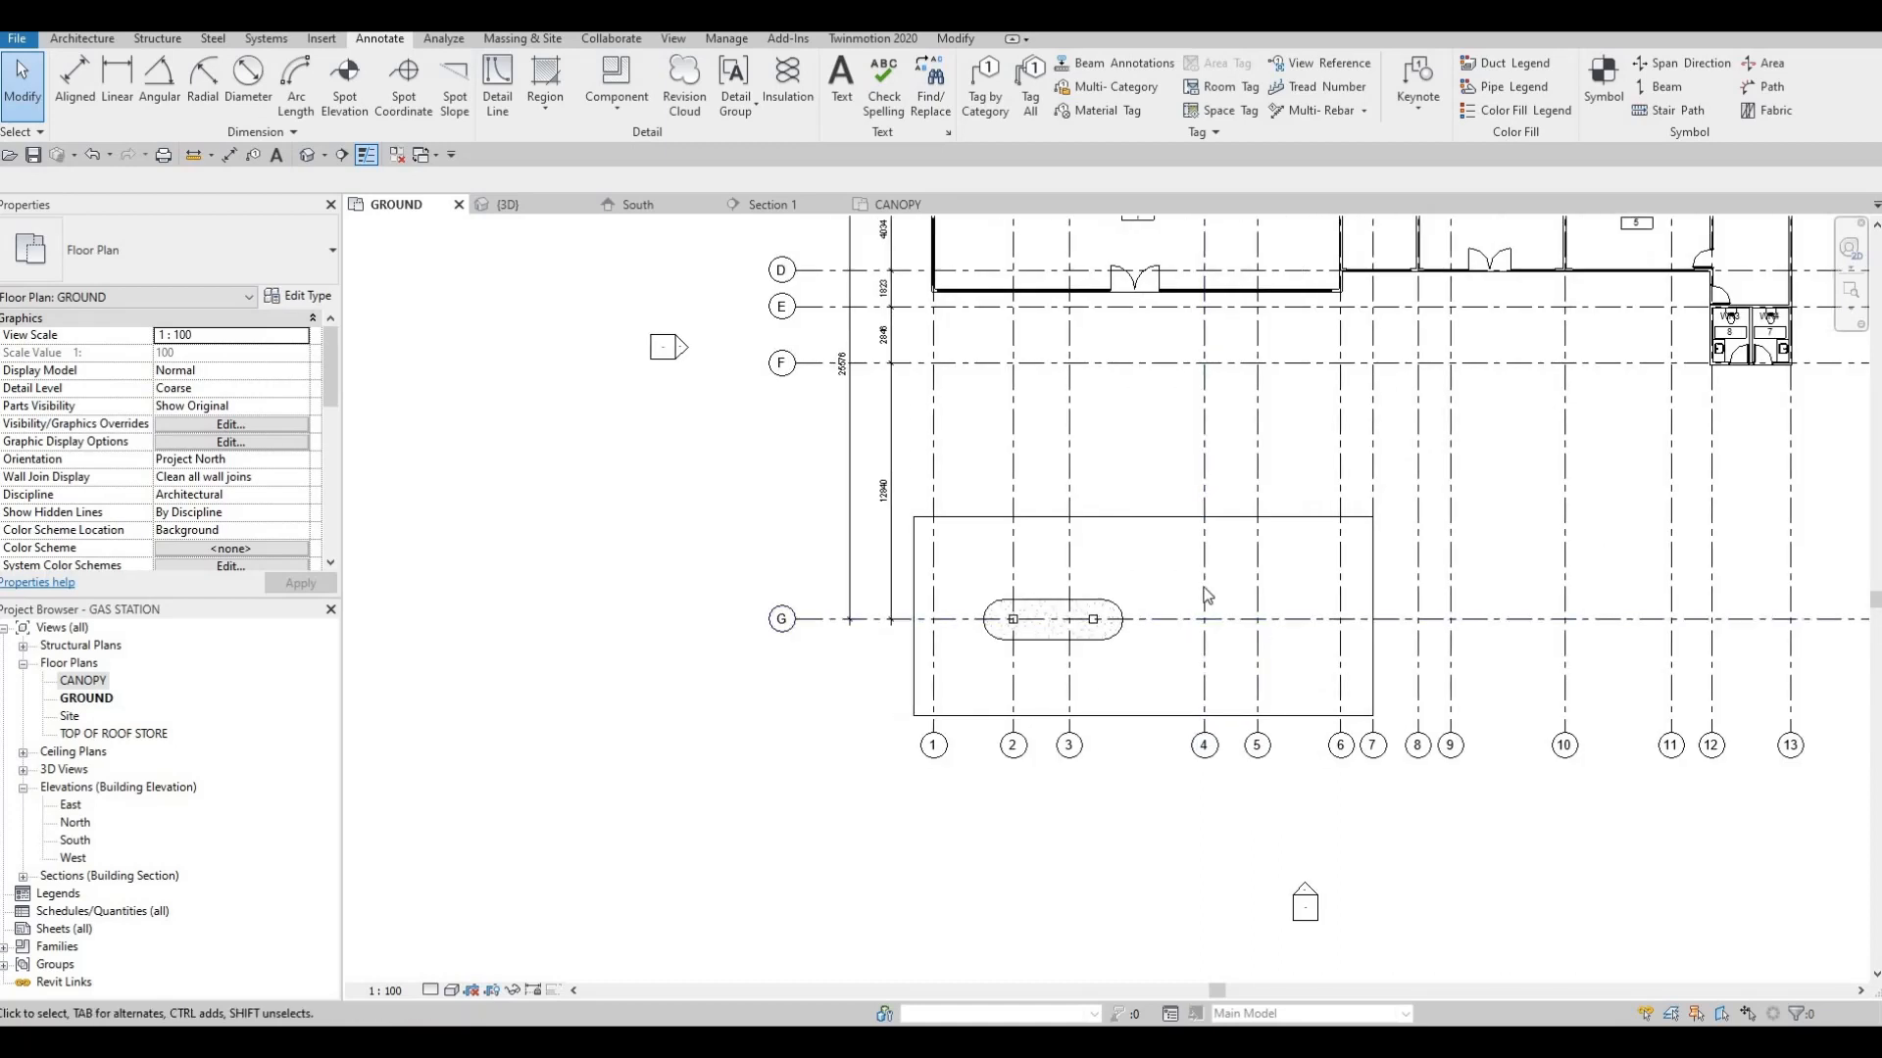
key("Escape")
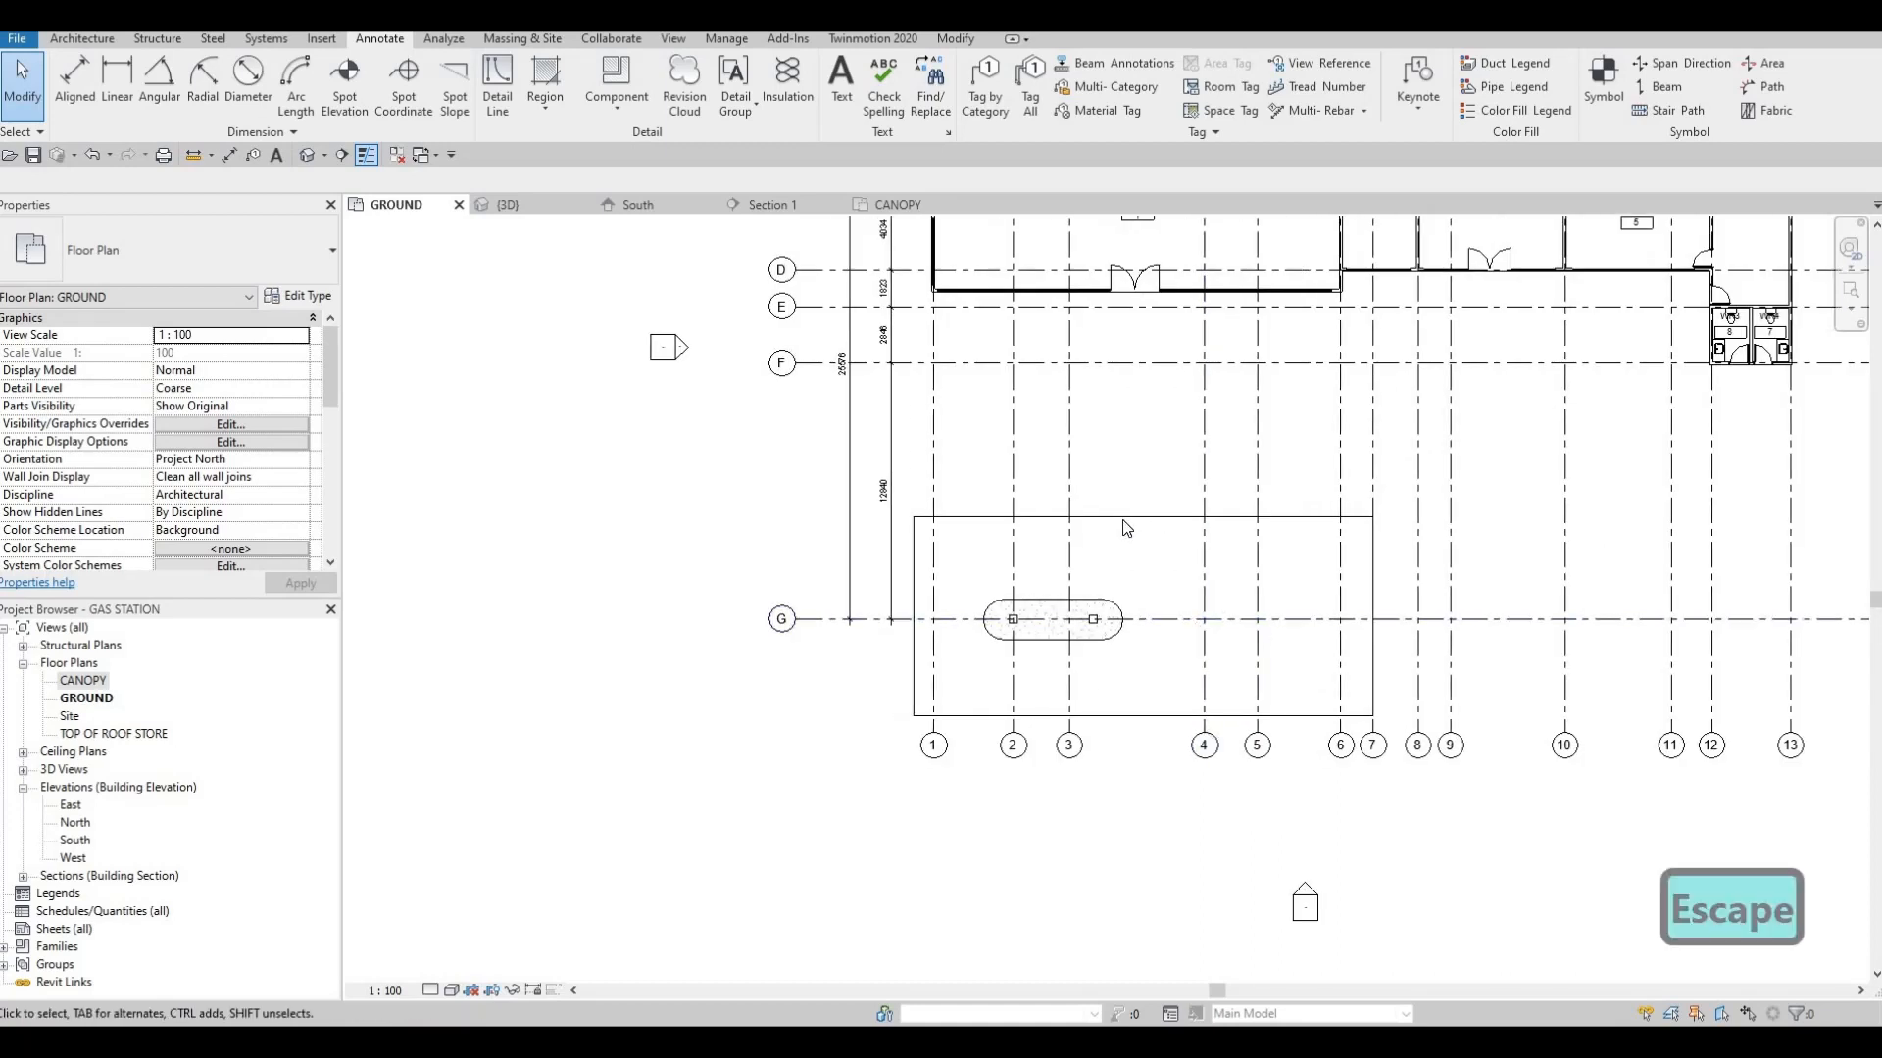
key("Tab")
left_click(1125, 538)
scroll(1125, 538, "up", 2)
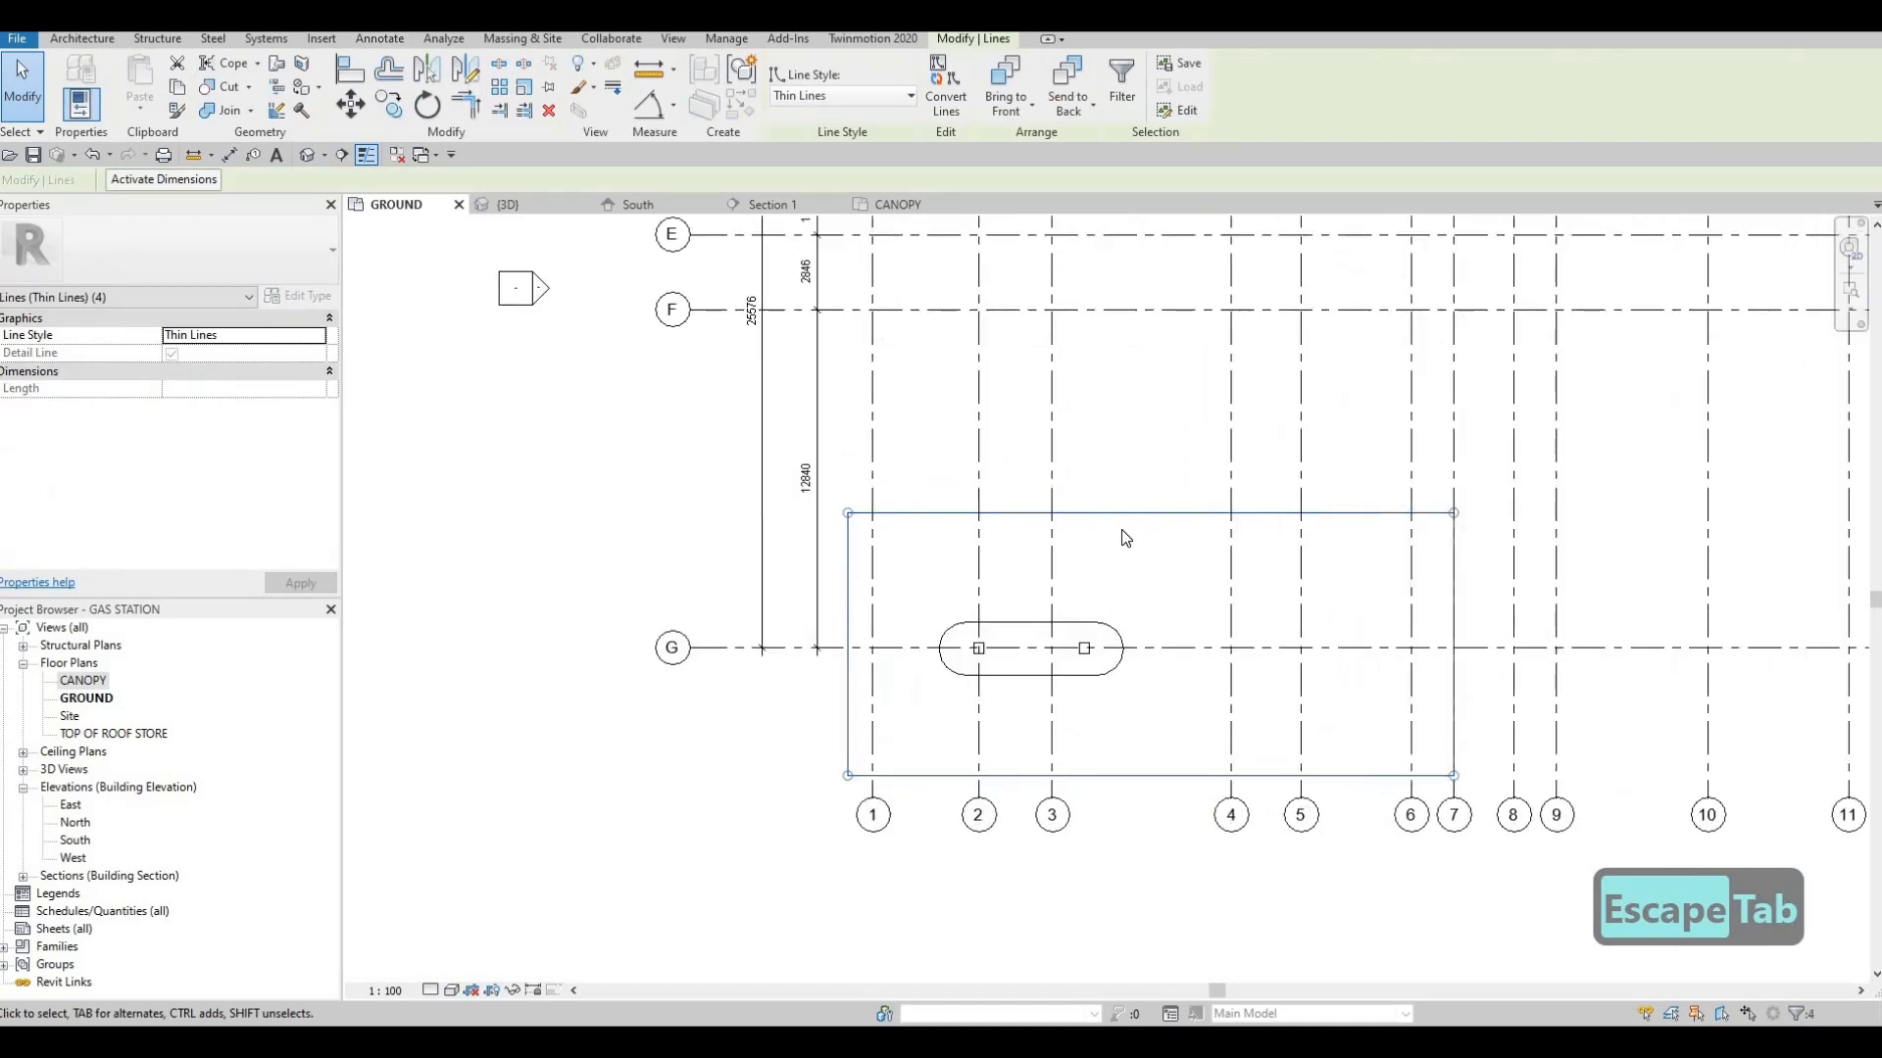
key("Right")
key("Right")
key("Right")
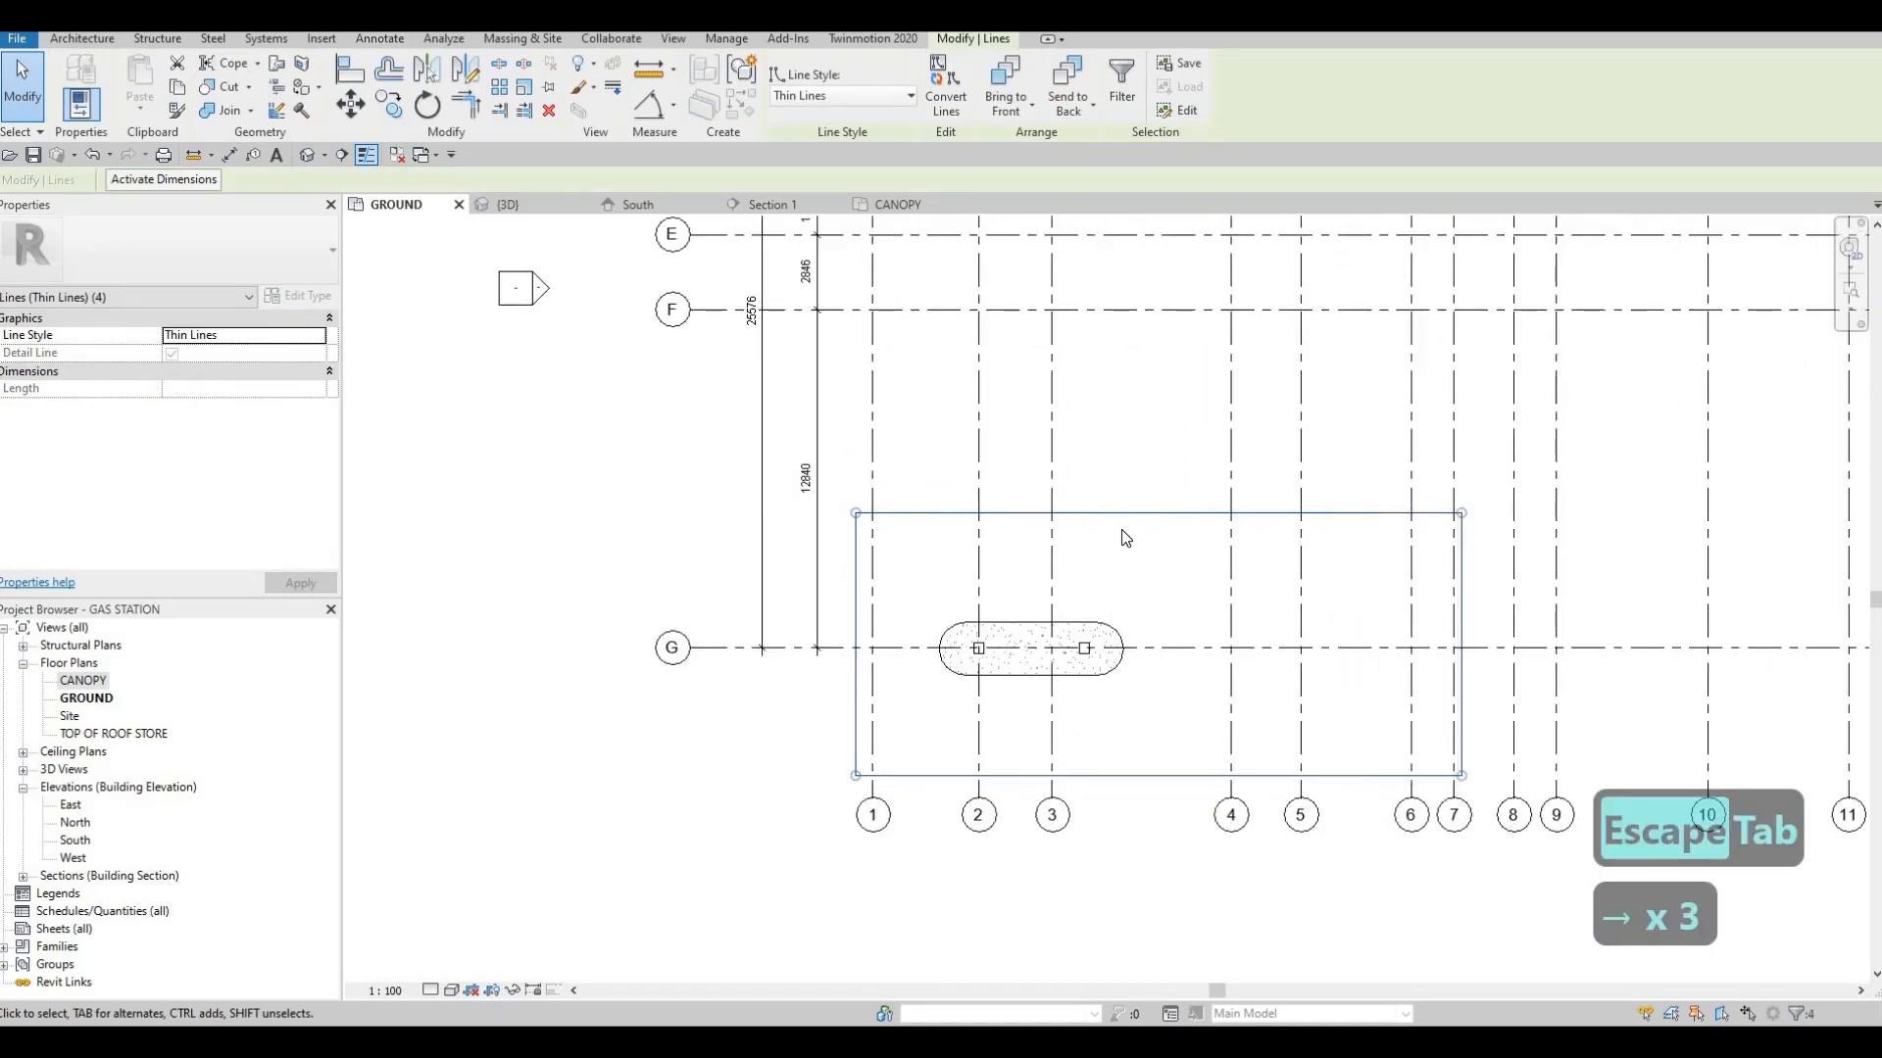
key("Down")
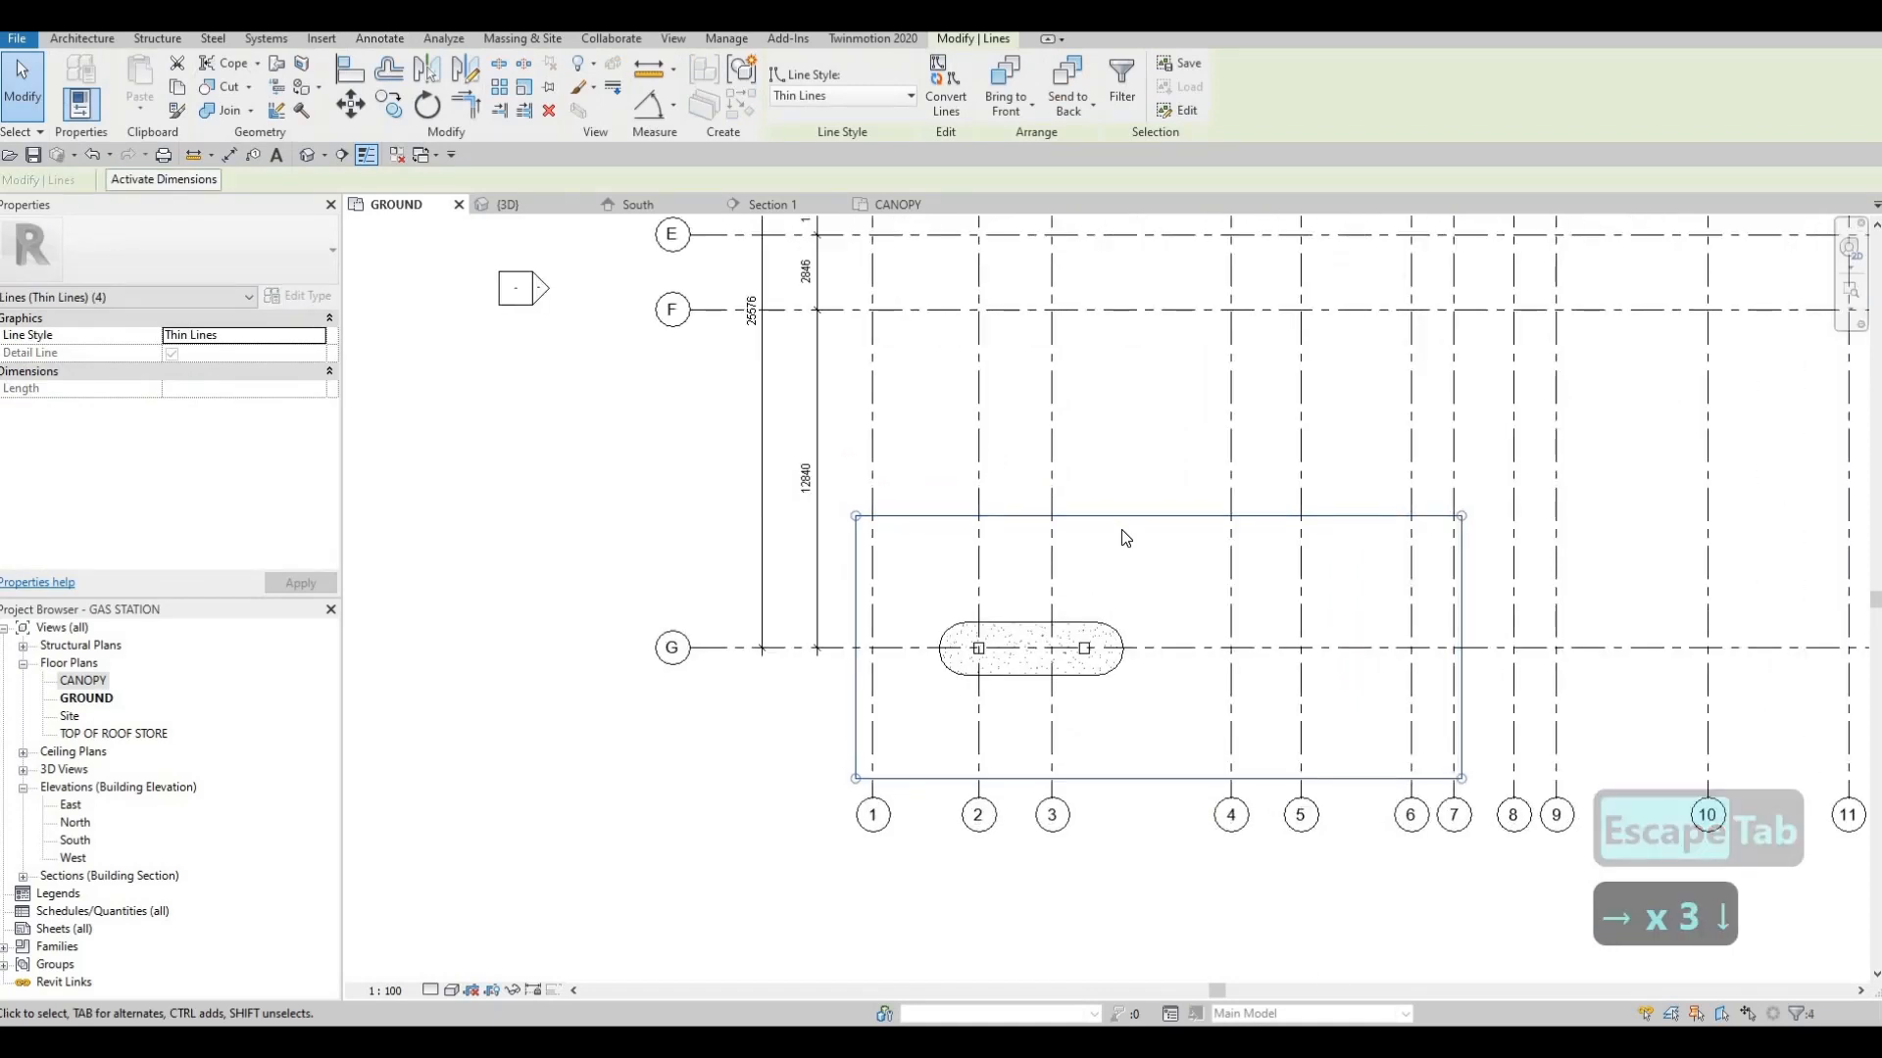
key("Right")
key("Left")
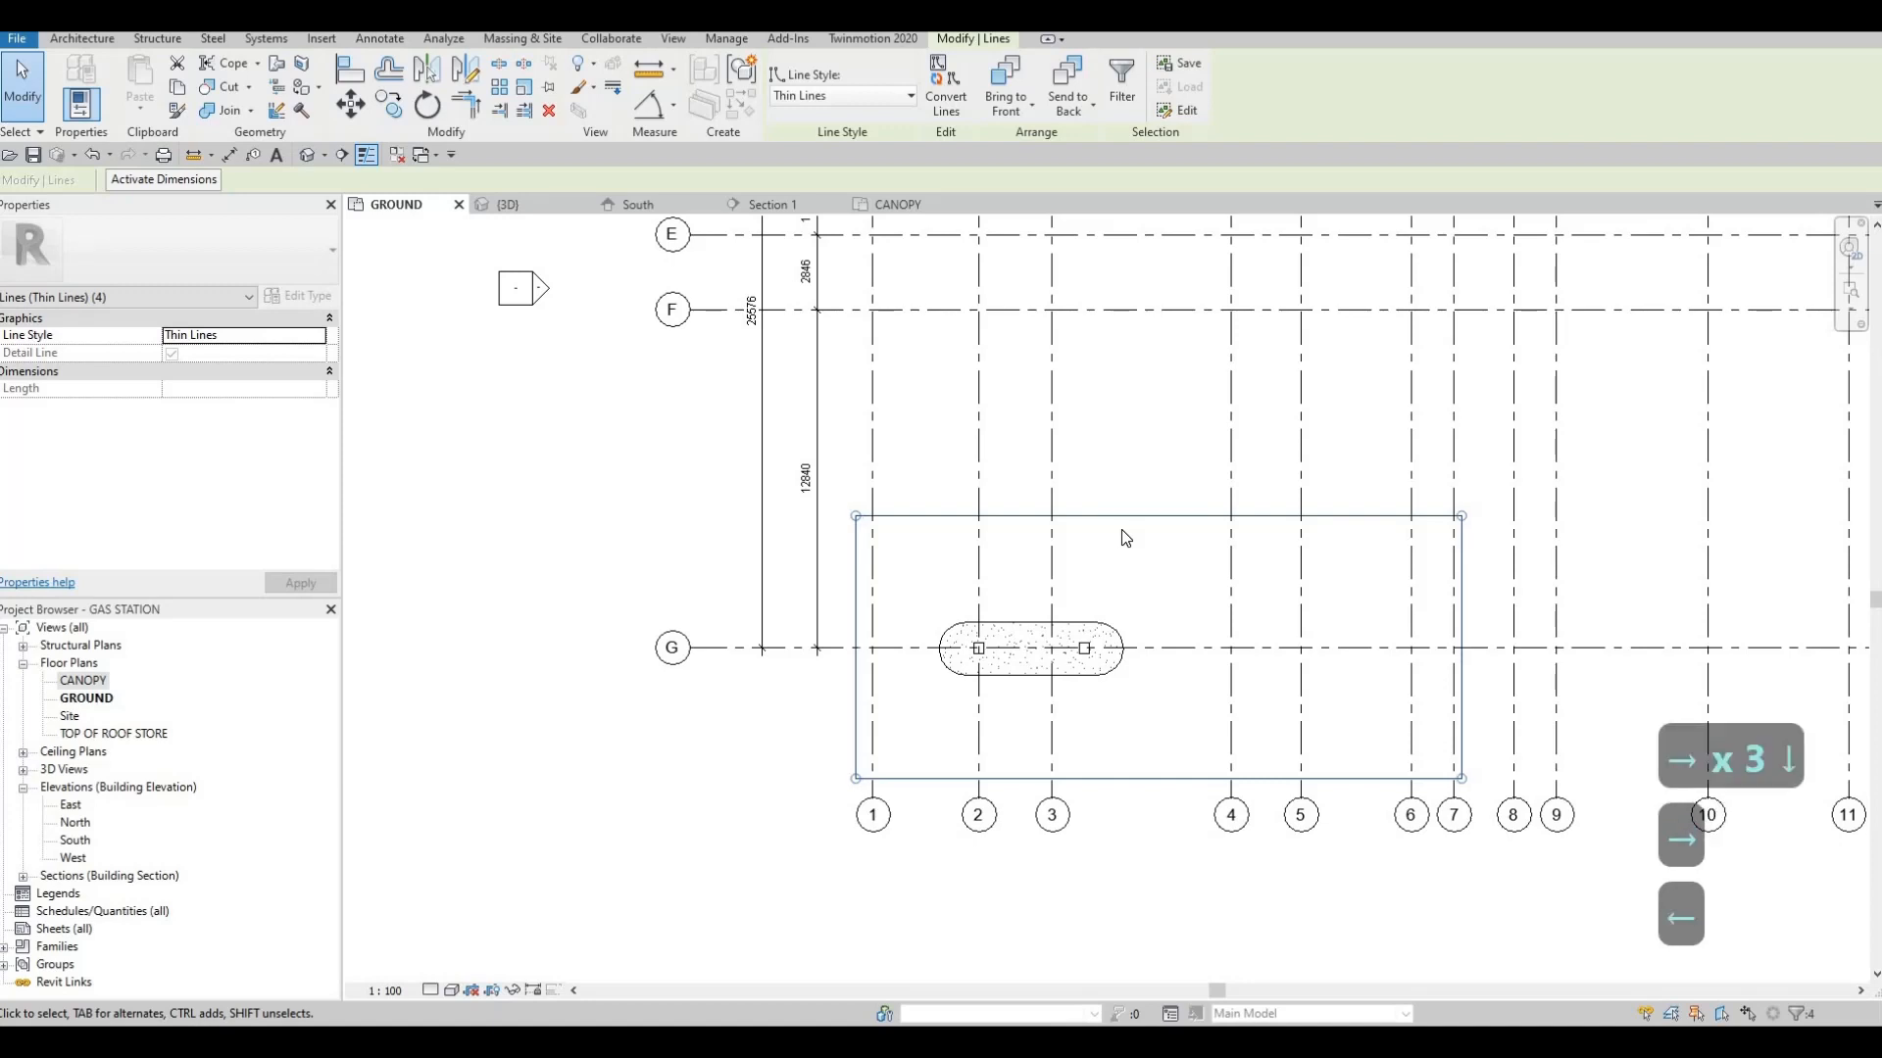
key("Right")
key("Left")
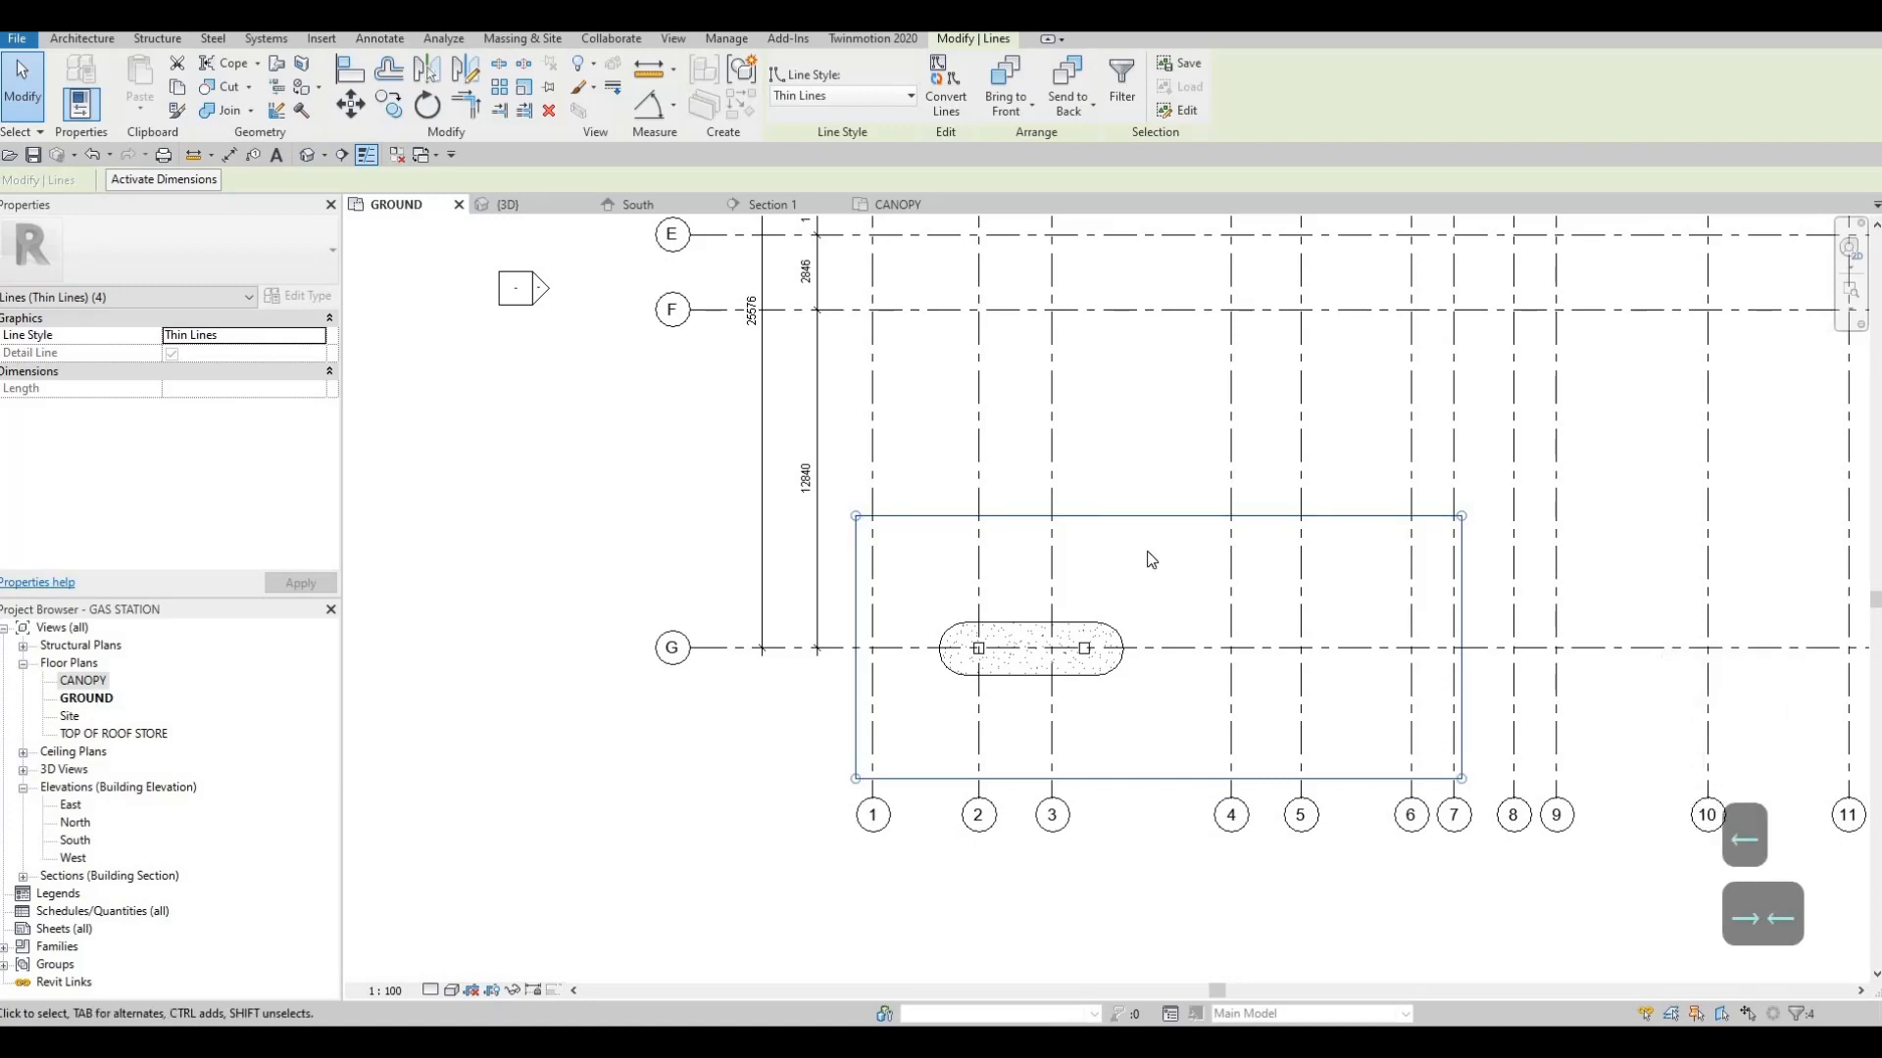
Nudge the rectangle back toward grid 1 until its far short edge lines up with grid 7
scroll(1149, 549, "down", 4)
middle_click_drag(1177, 508, 1173, 539)
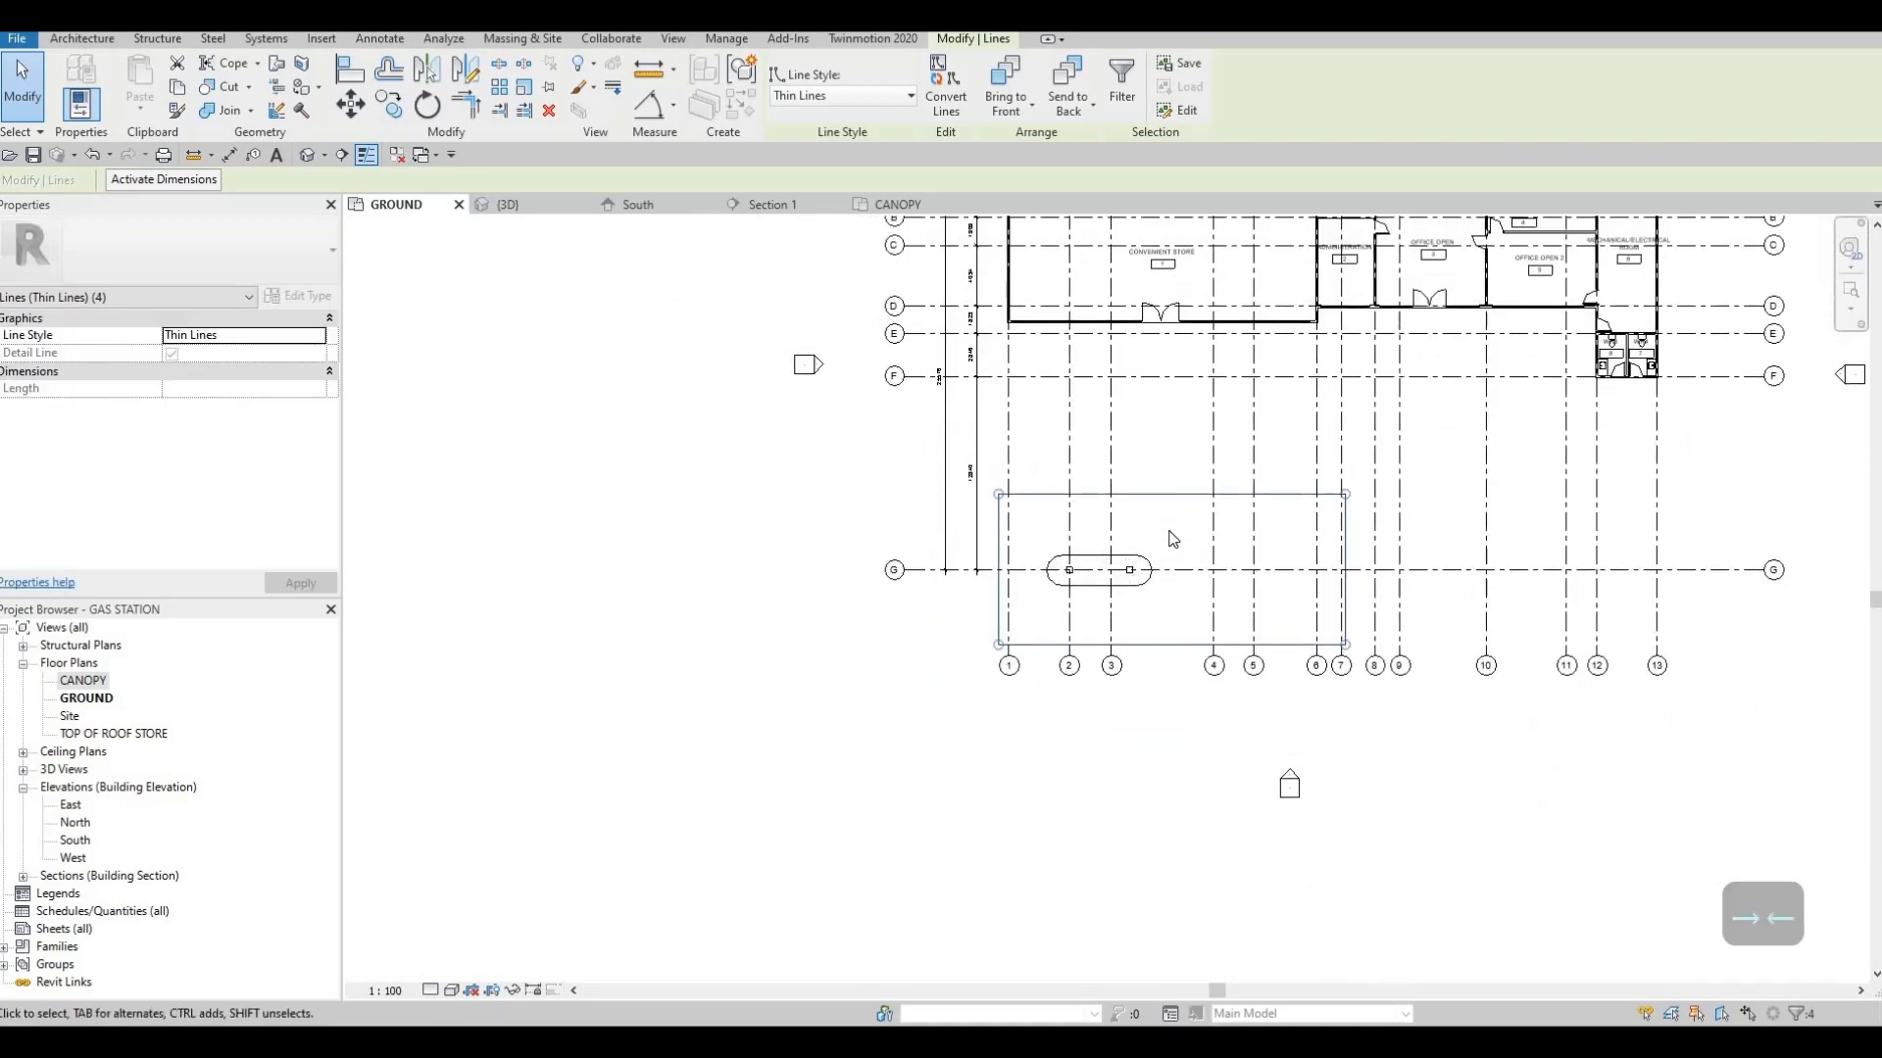
key("Left")
key("Left")
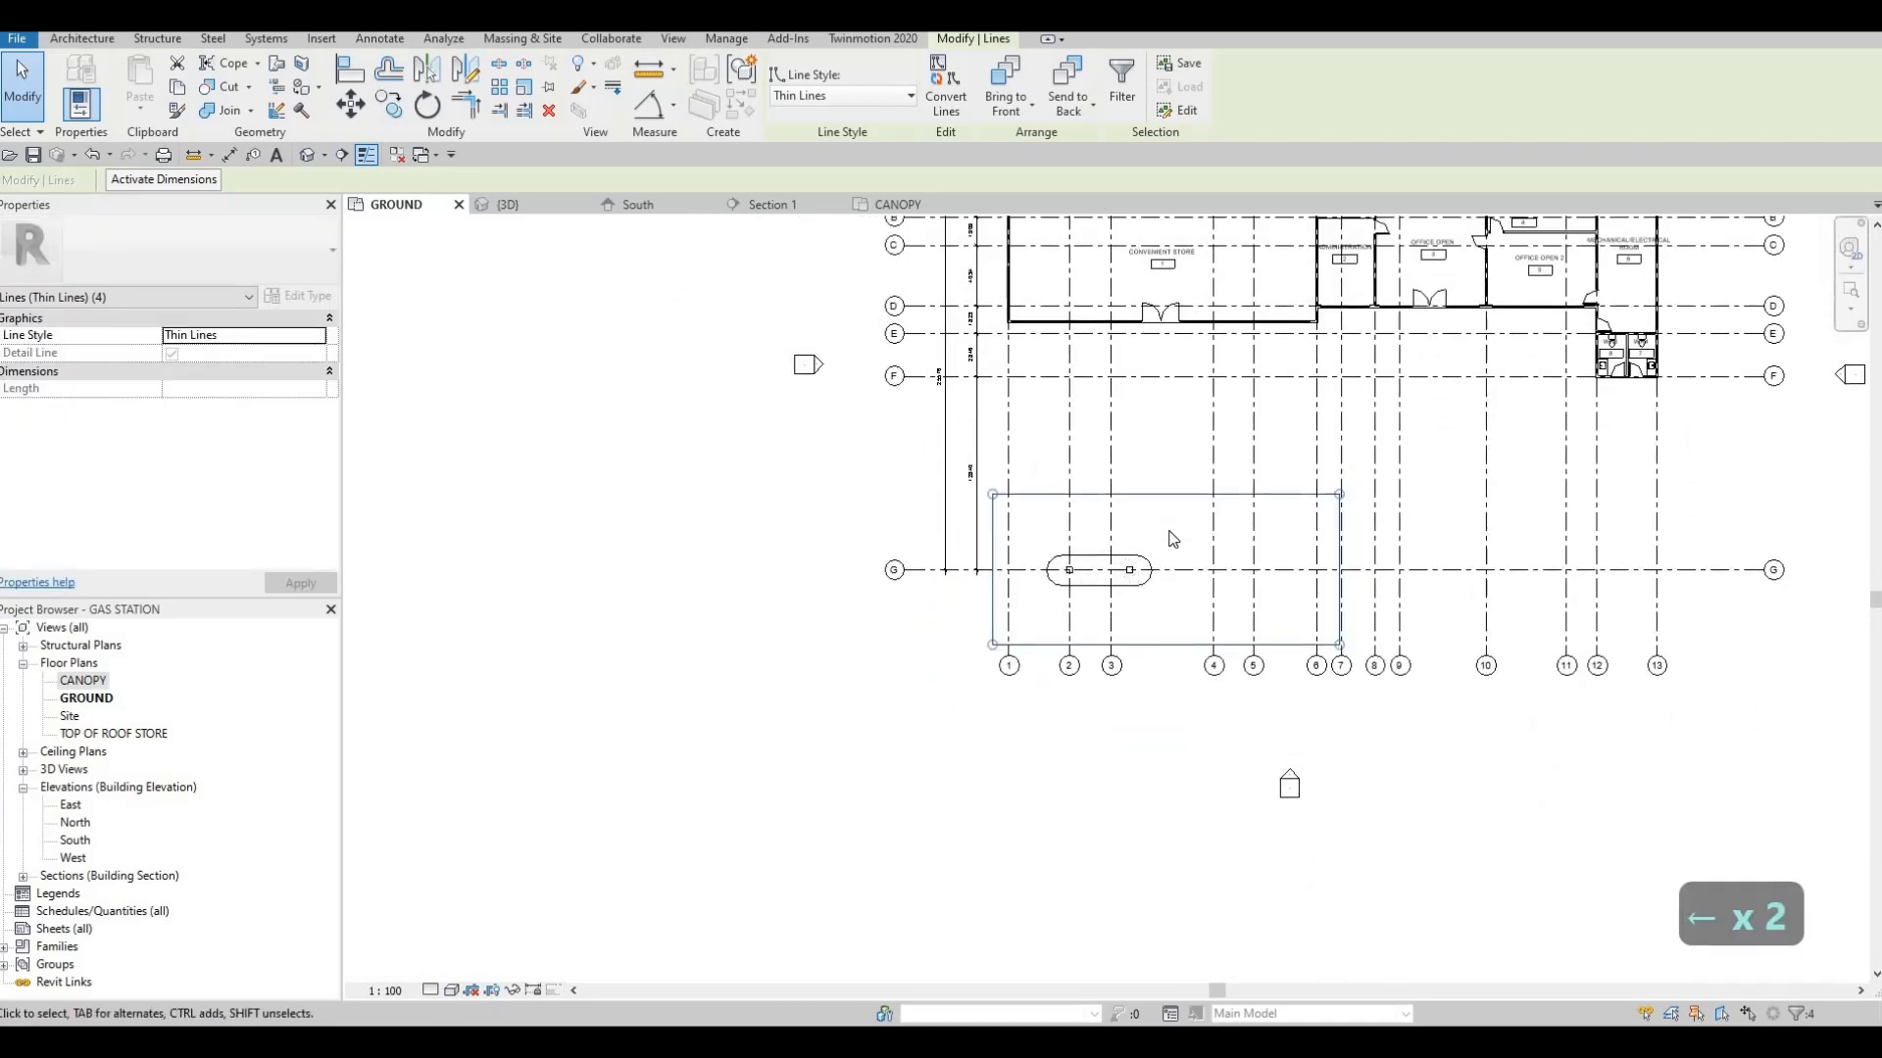
key("Escape")
key("Escape")
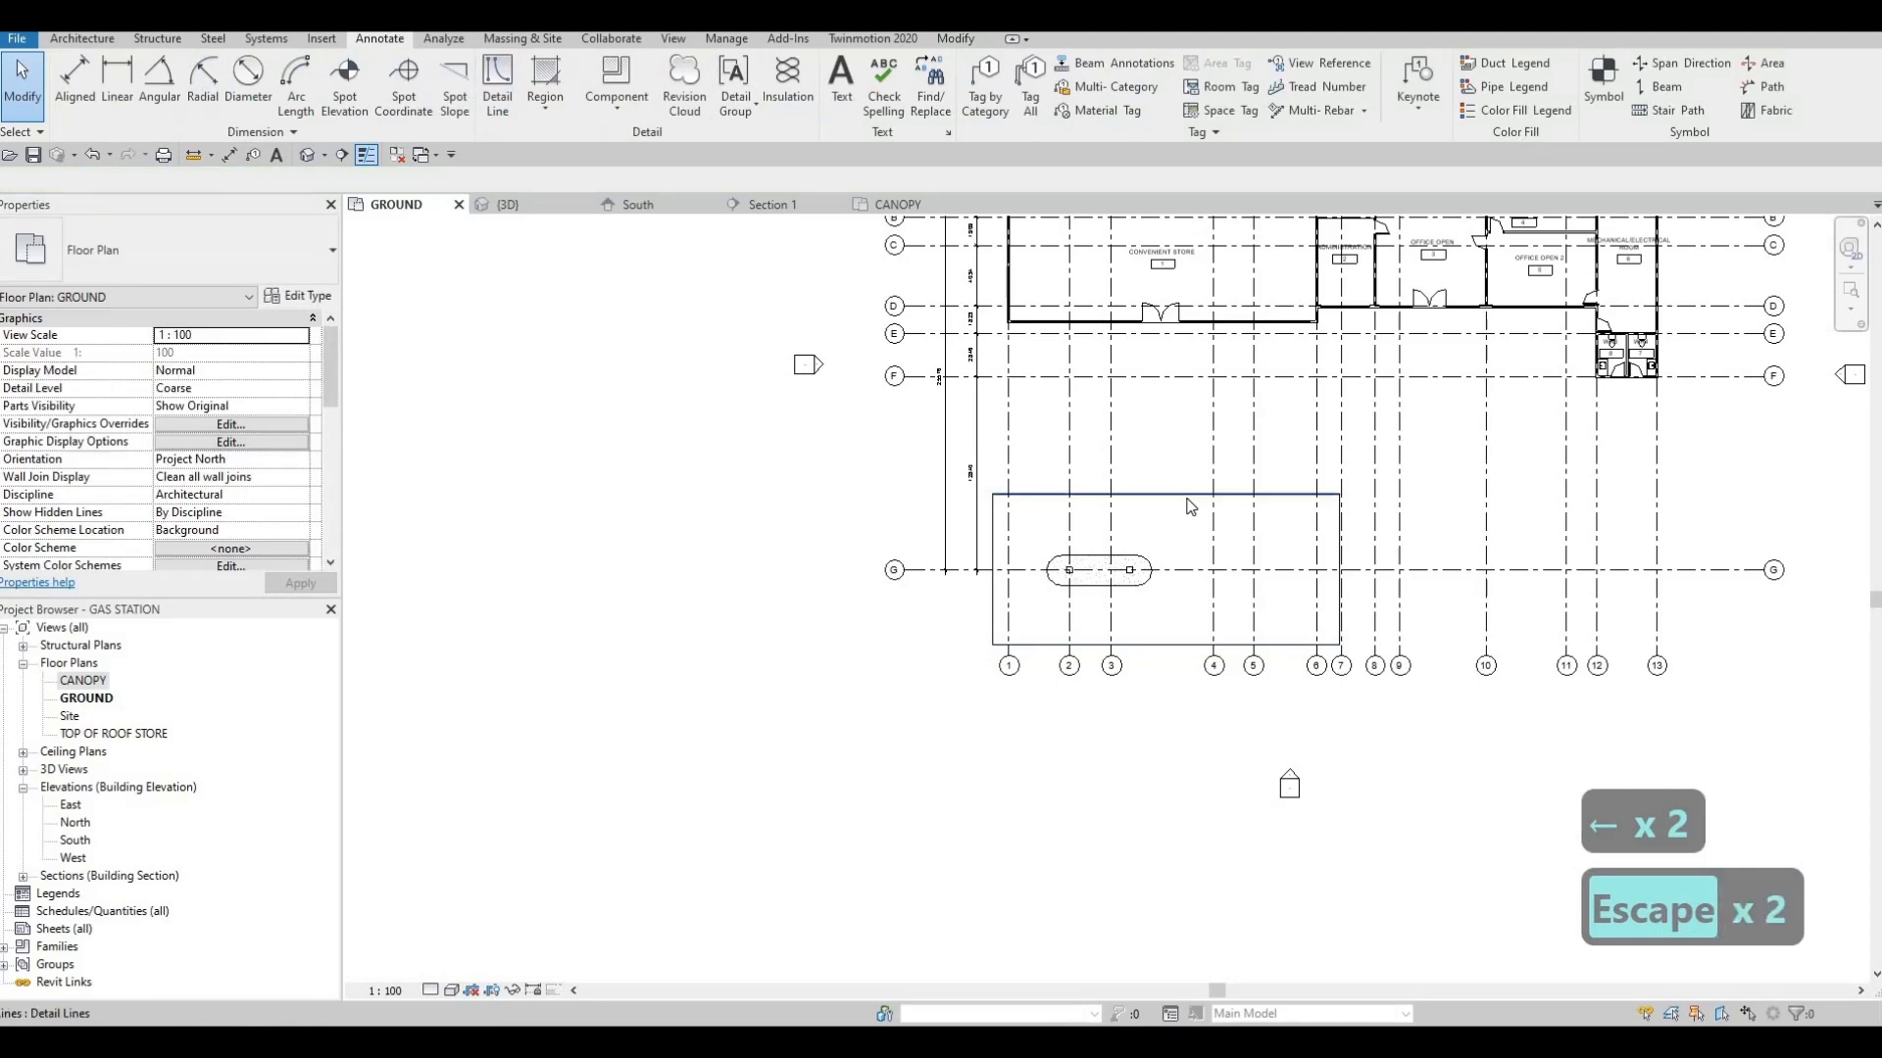
Copy the complete four-line rectangle from the GROUND plan and open the CANOPY plan
key("Tab")
left_click(1184, 500)
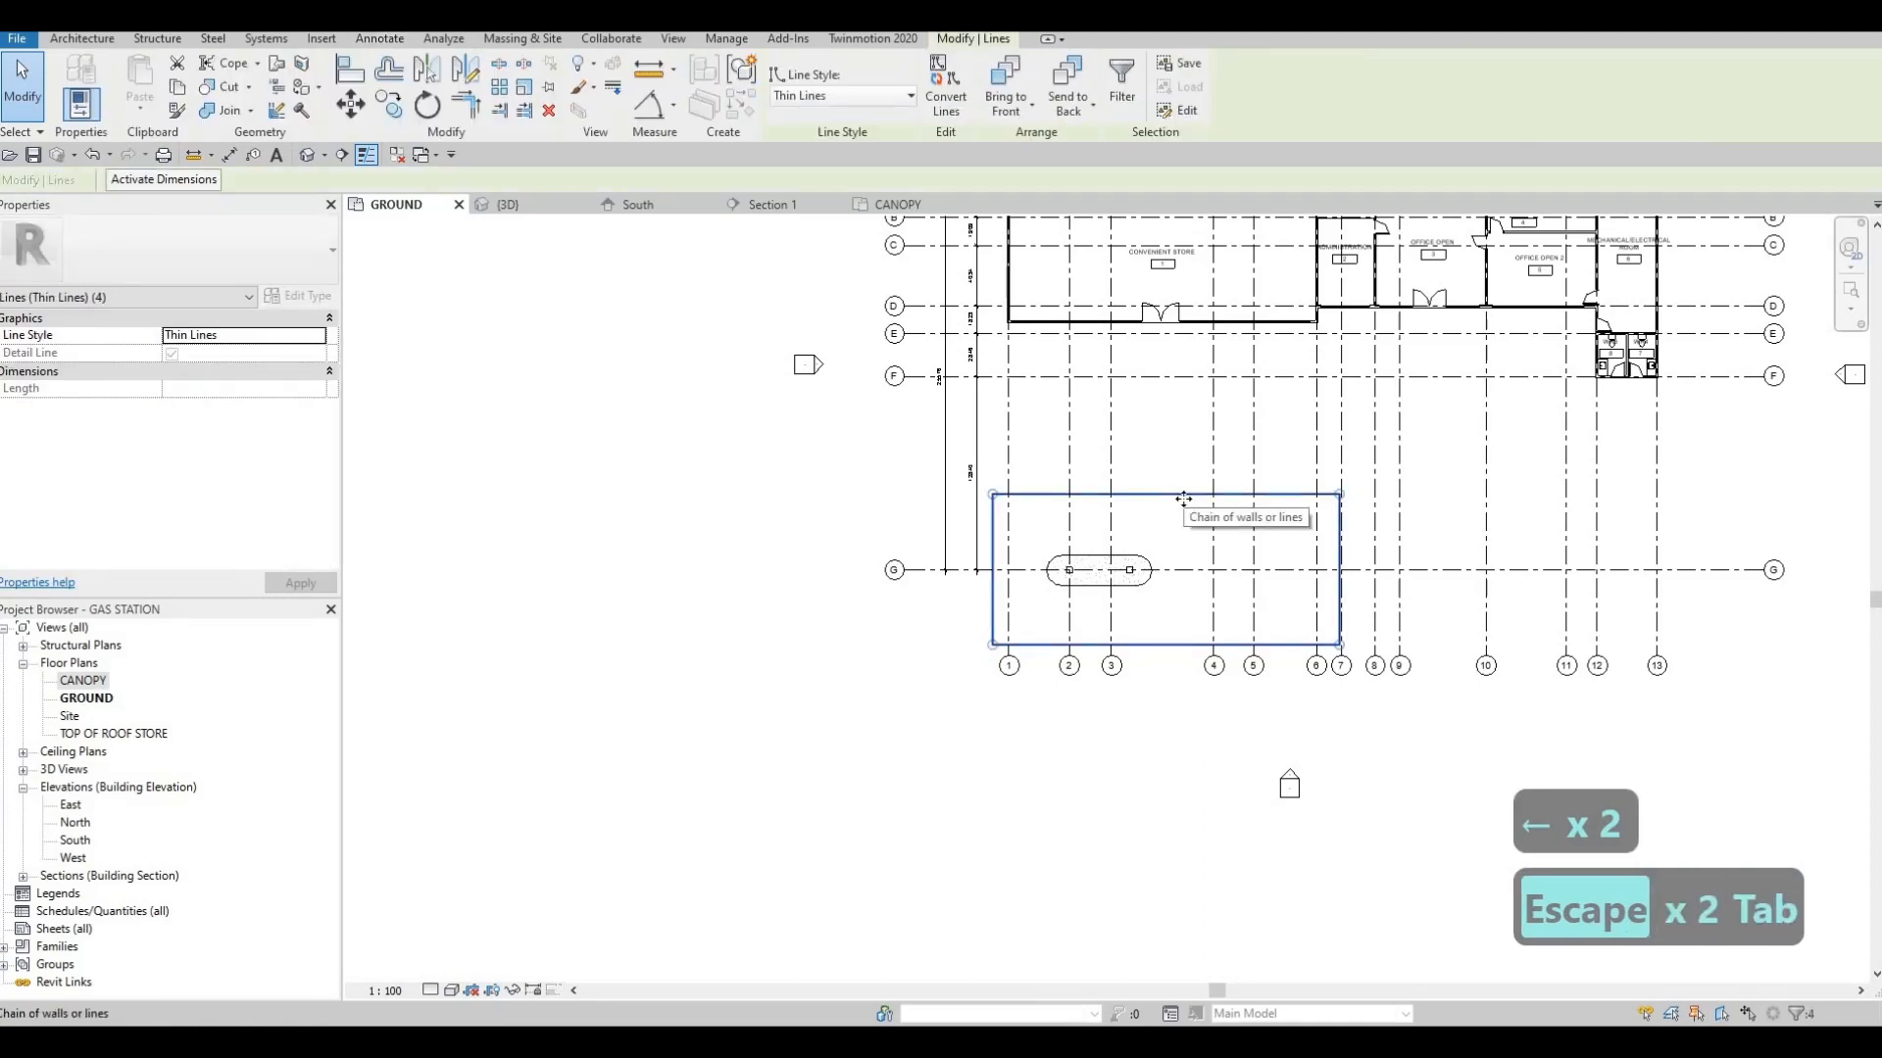
key("ctrl+c")
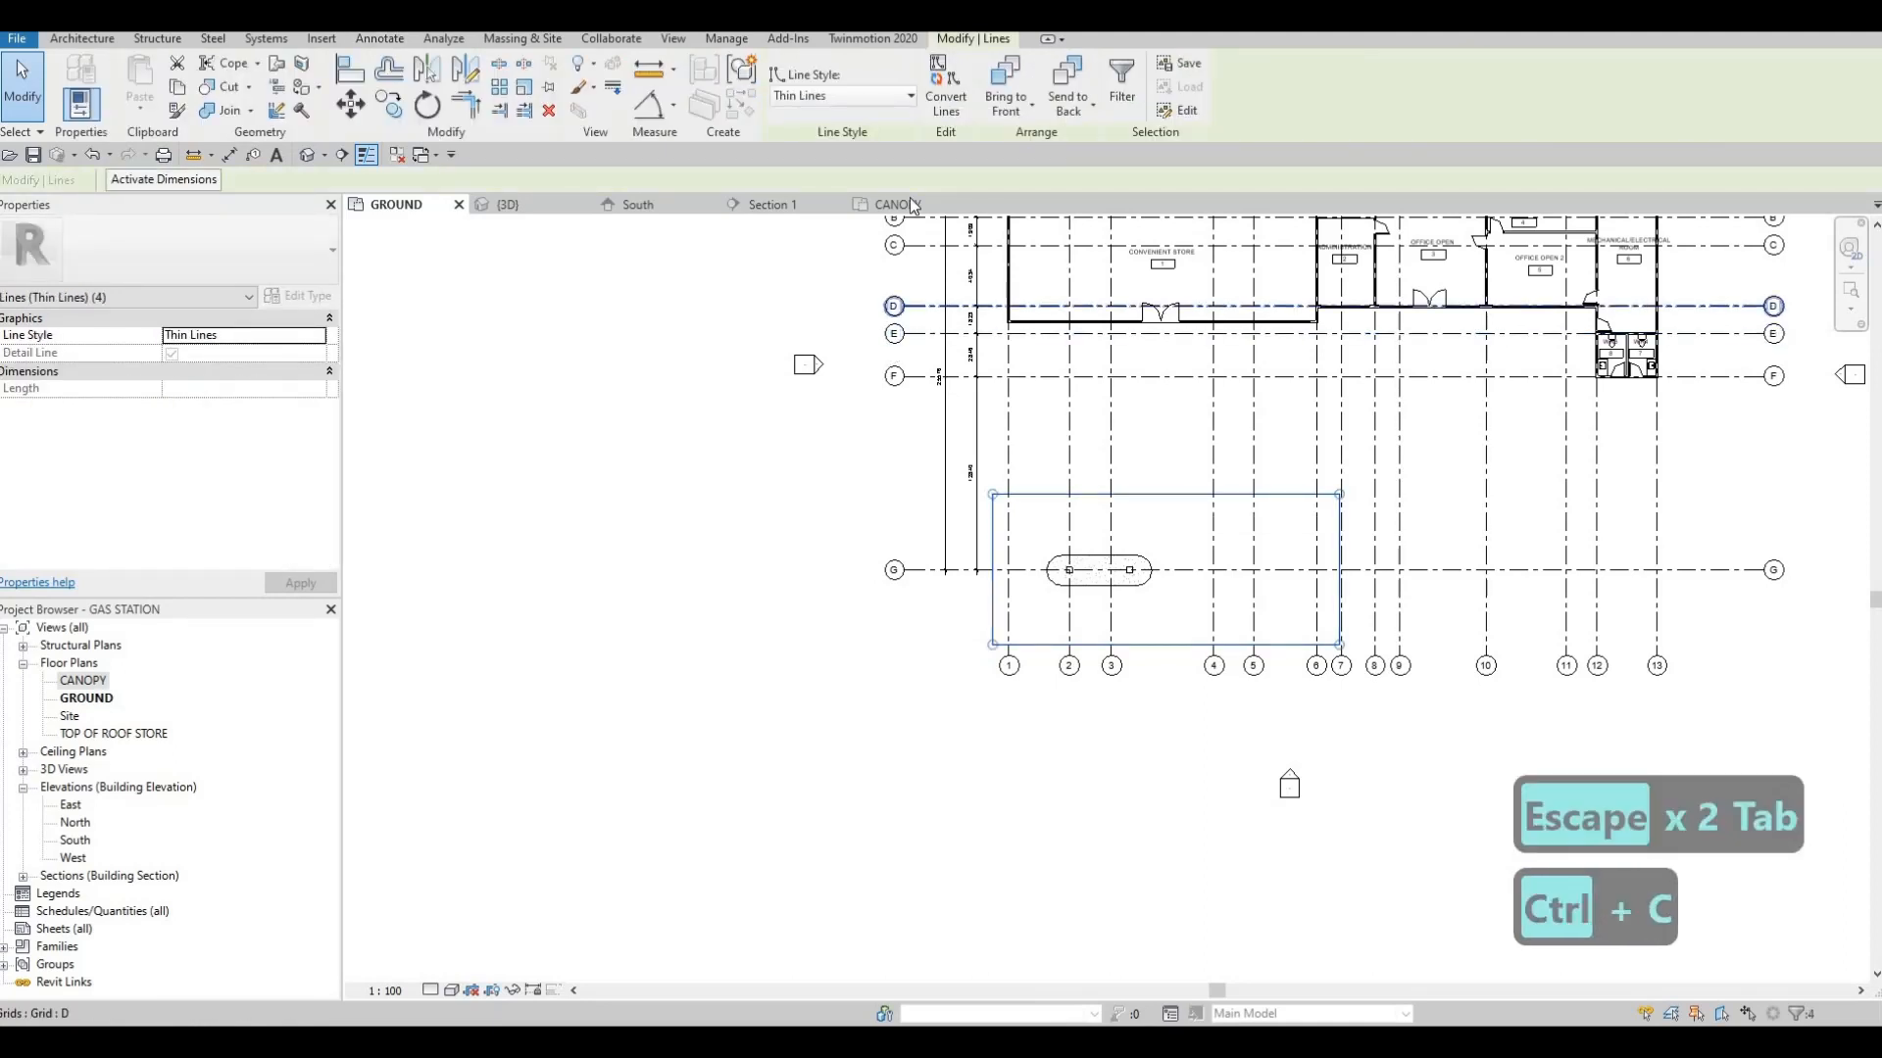
left_click(893, 204)
scroll(868, 541, "up", 1)
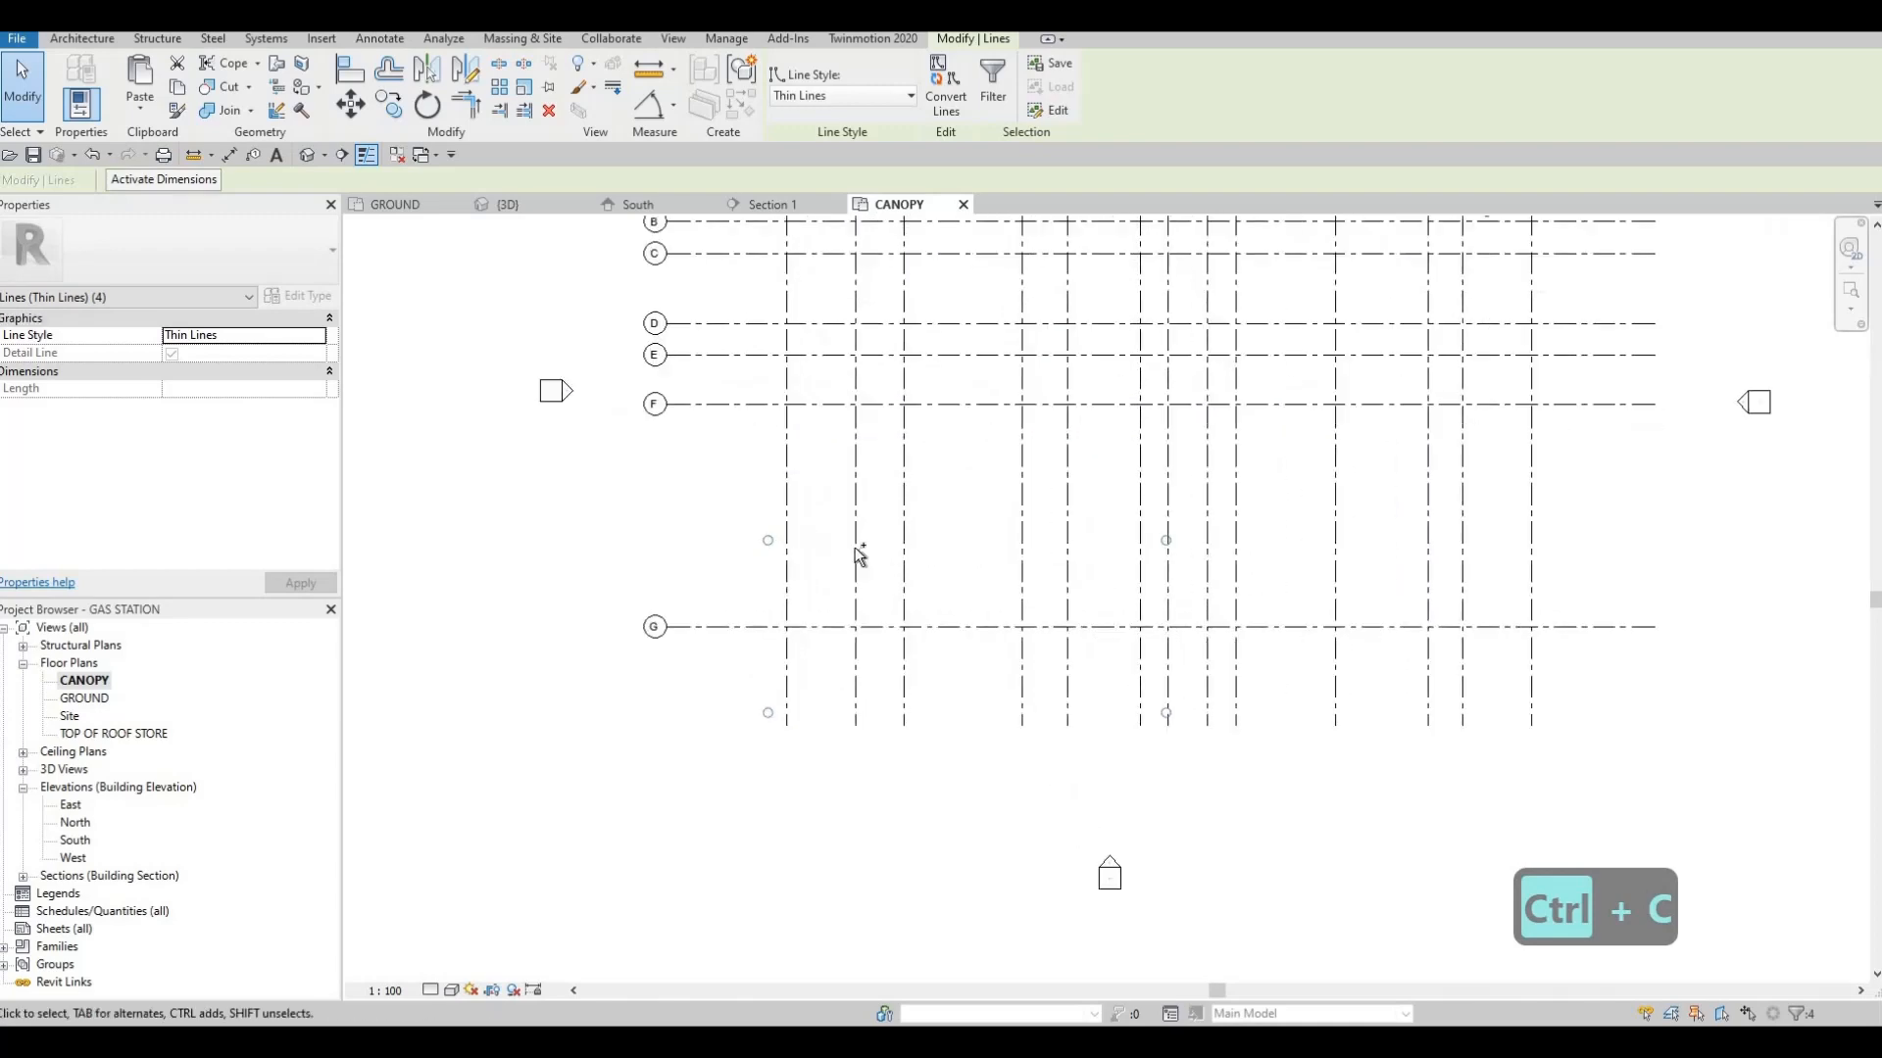
Paste the rectangle into the CANOPY plan, placing it around grid G with its far short edge at grid 7
key("ctrl+v")
scroll(784, 745, "up", 5)
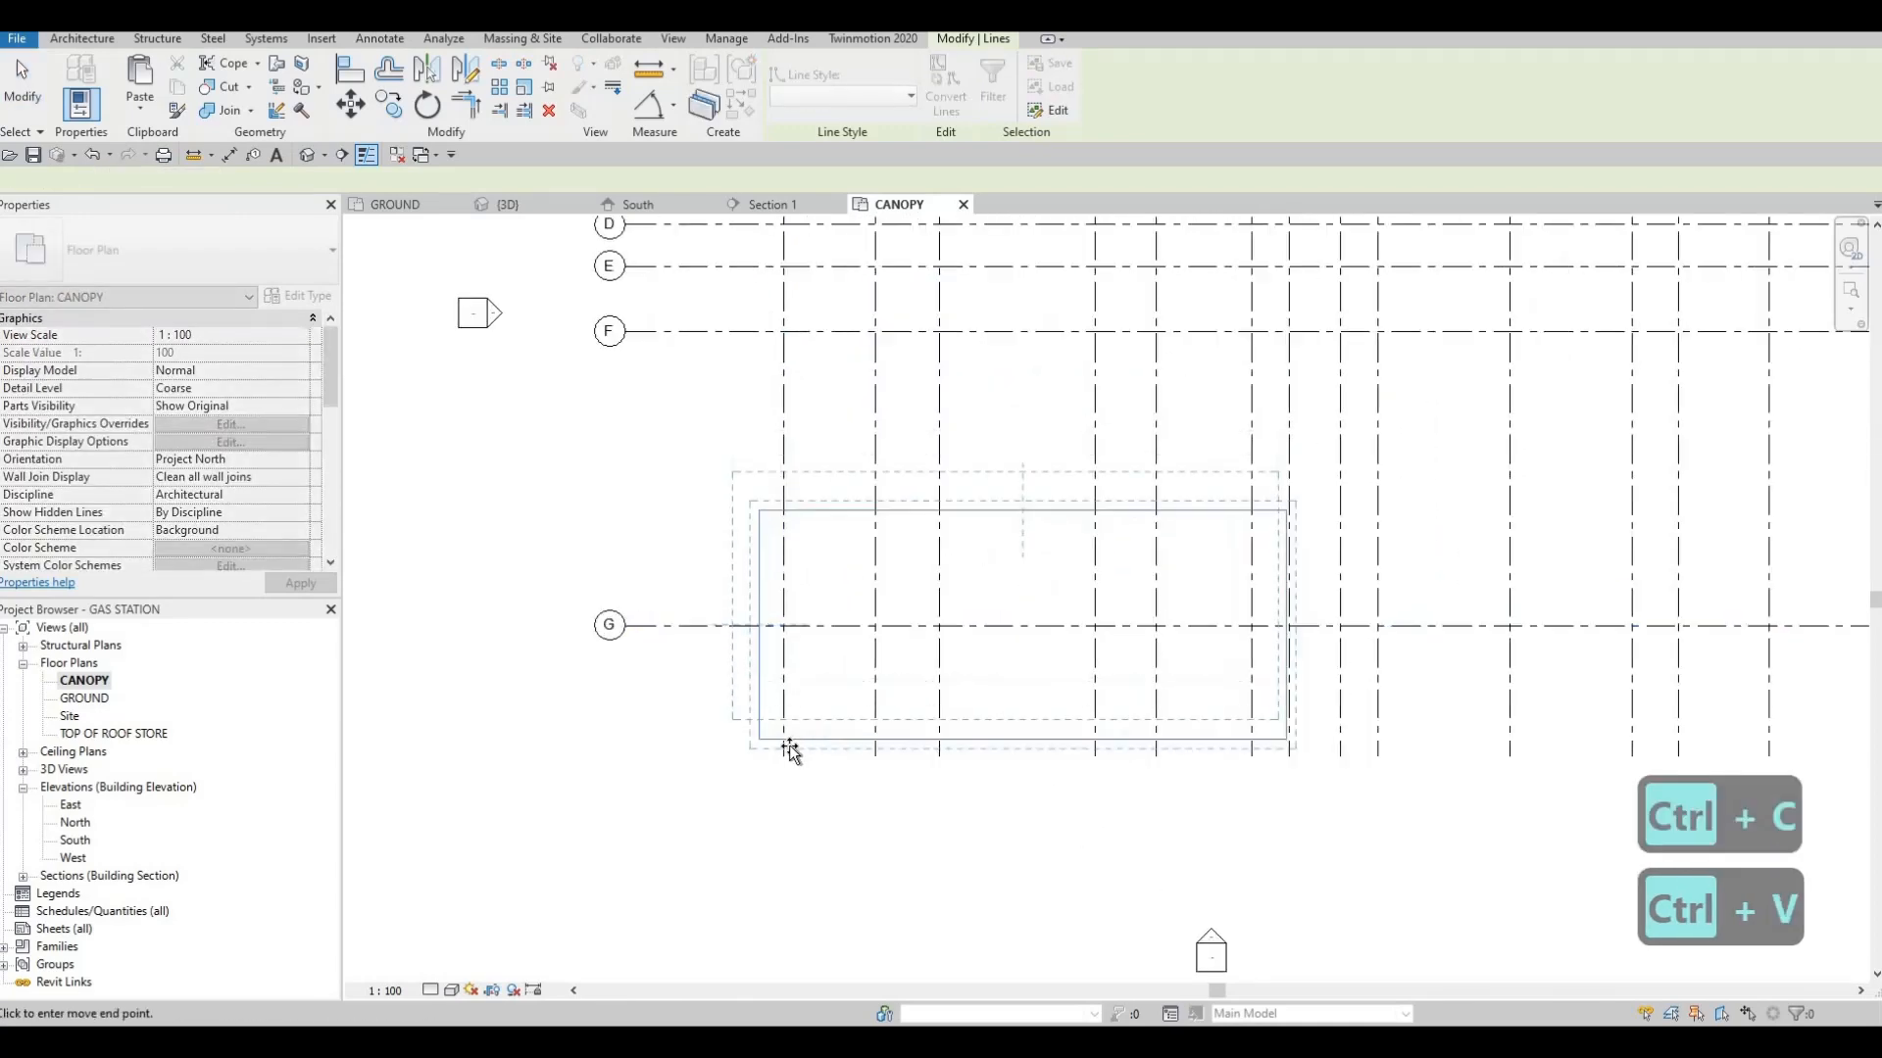
scroll(769, 731, "up", 4)
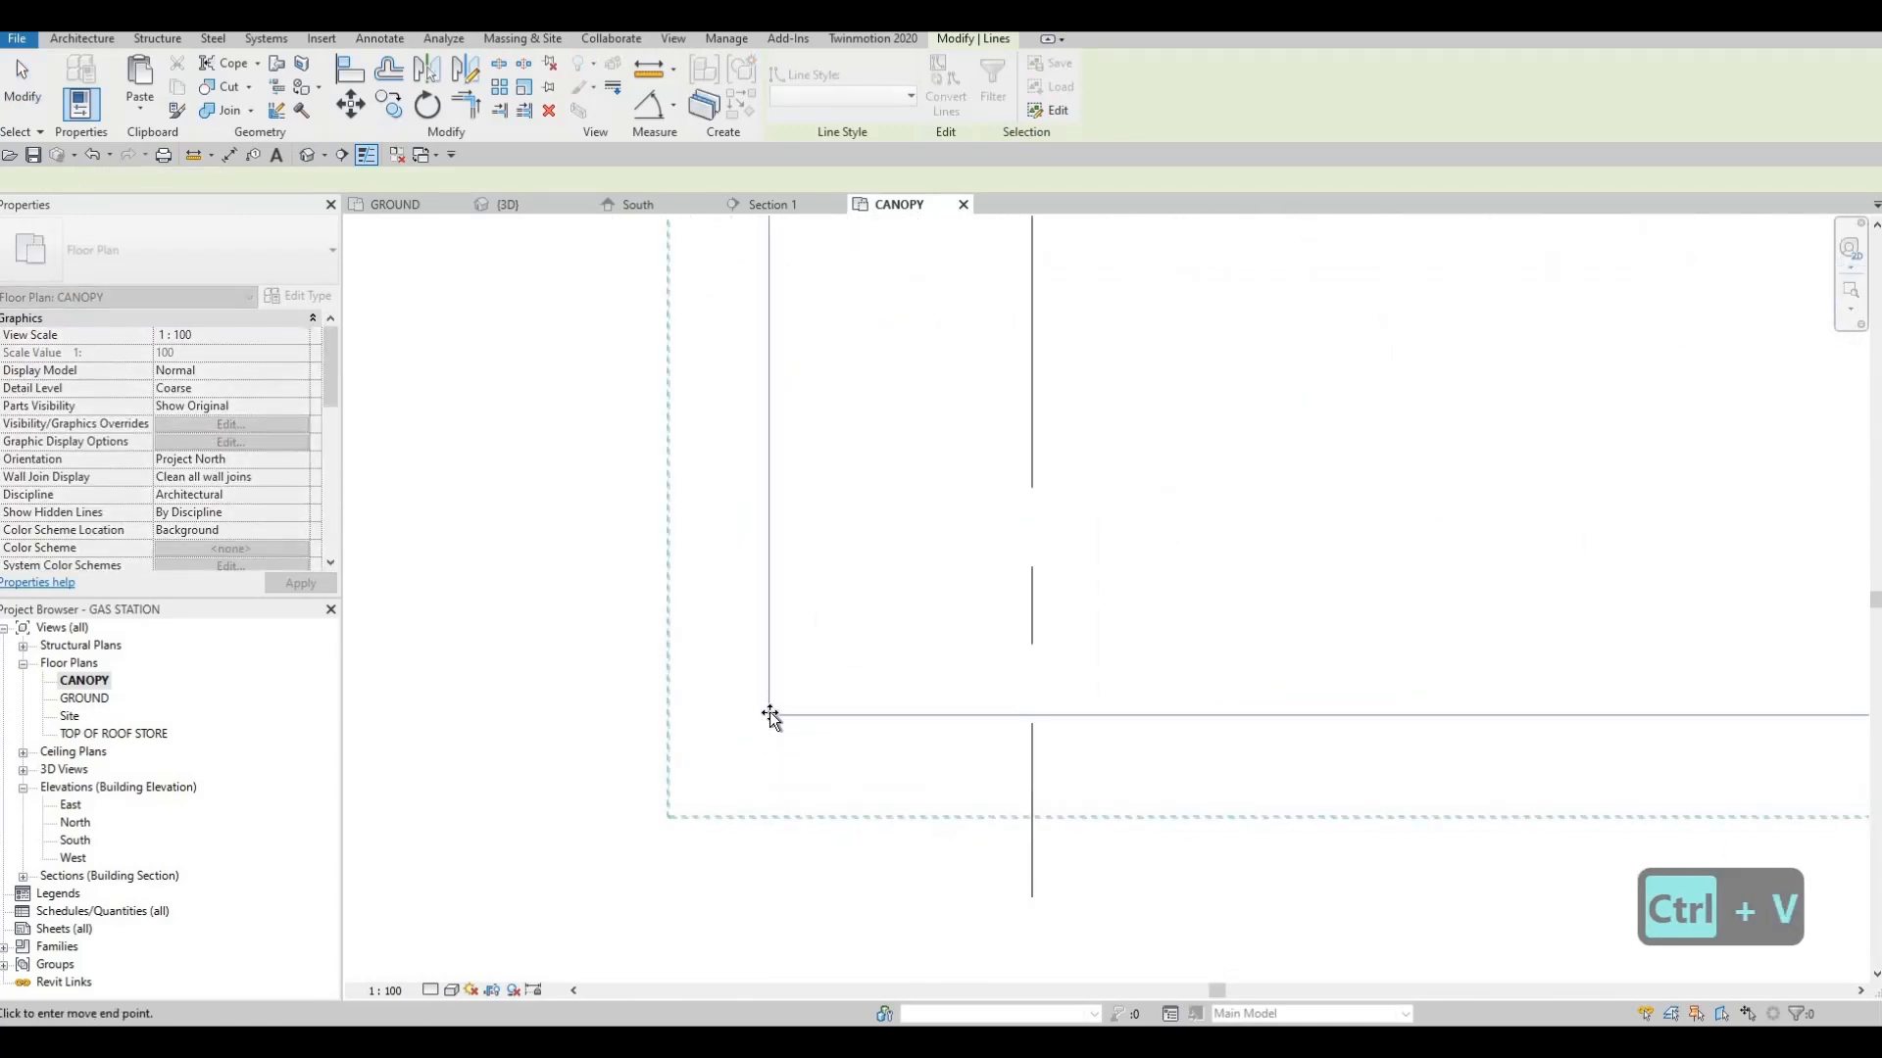
left_click(838, 558)
key("Escape")
scroll(886, 549, "down", 3)
middle_click_drag(964, 562, 882, 625)
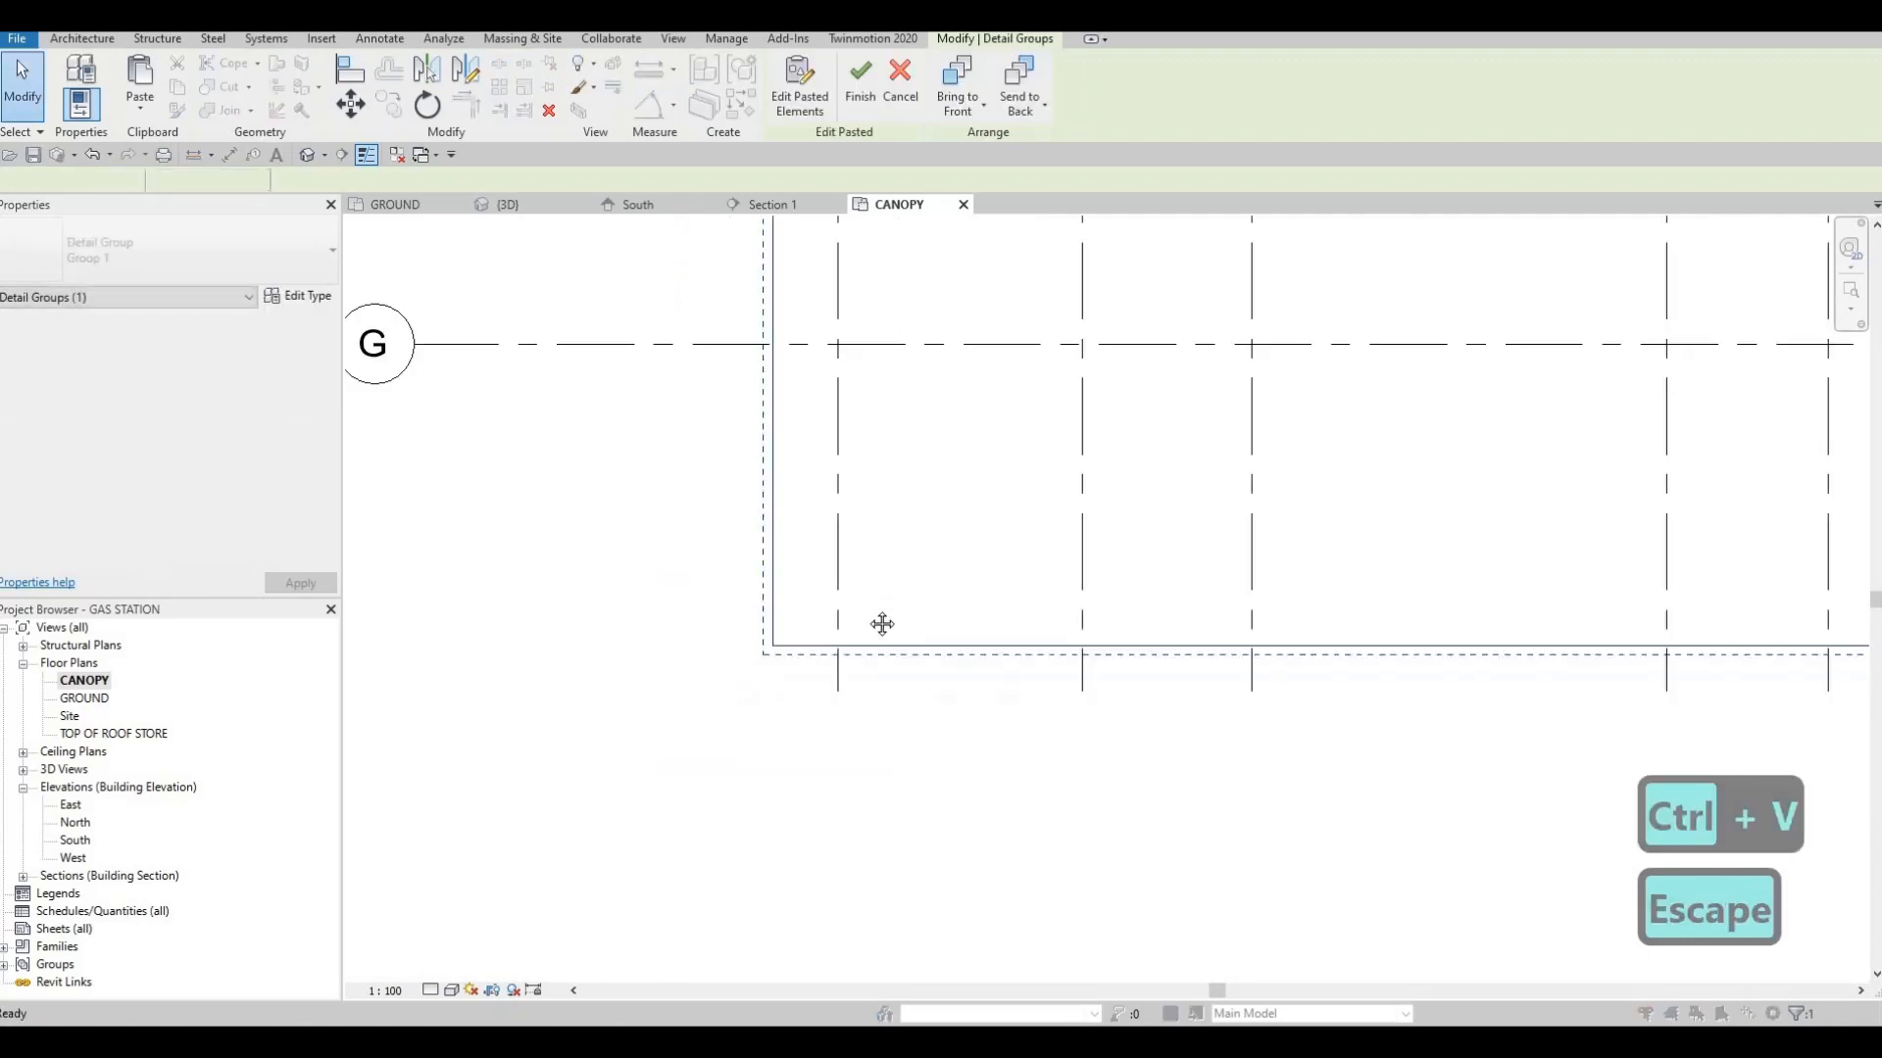
key("Escape")
scroll(877, 588, "down", 2)
middle_click_drag(761, 491, 768, 581)
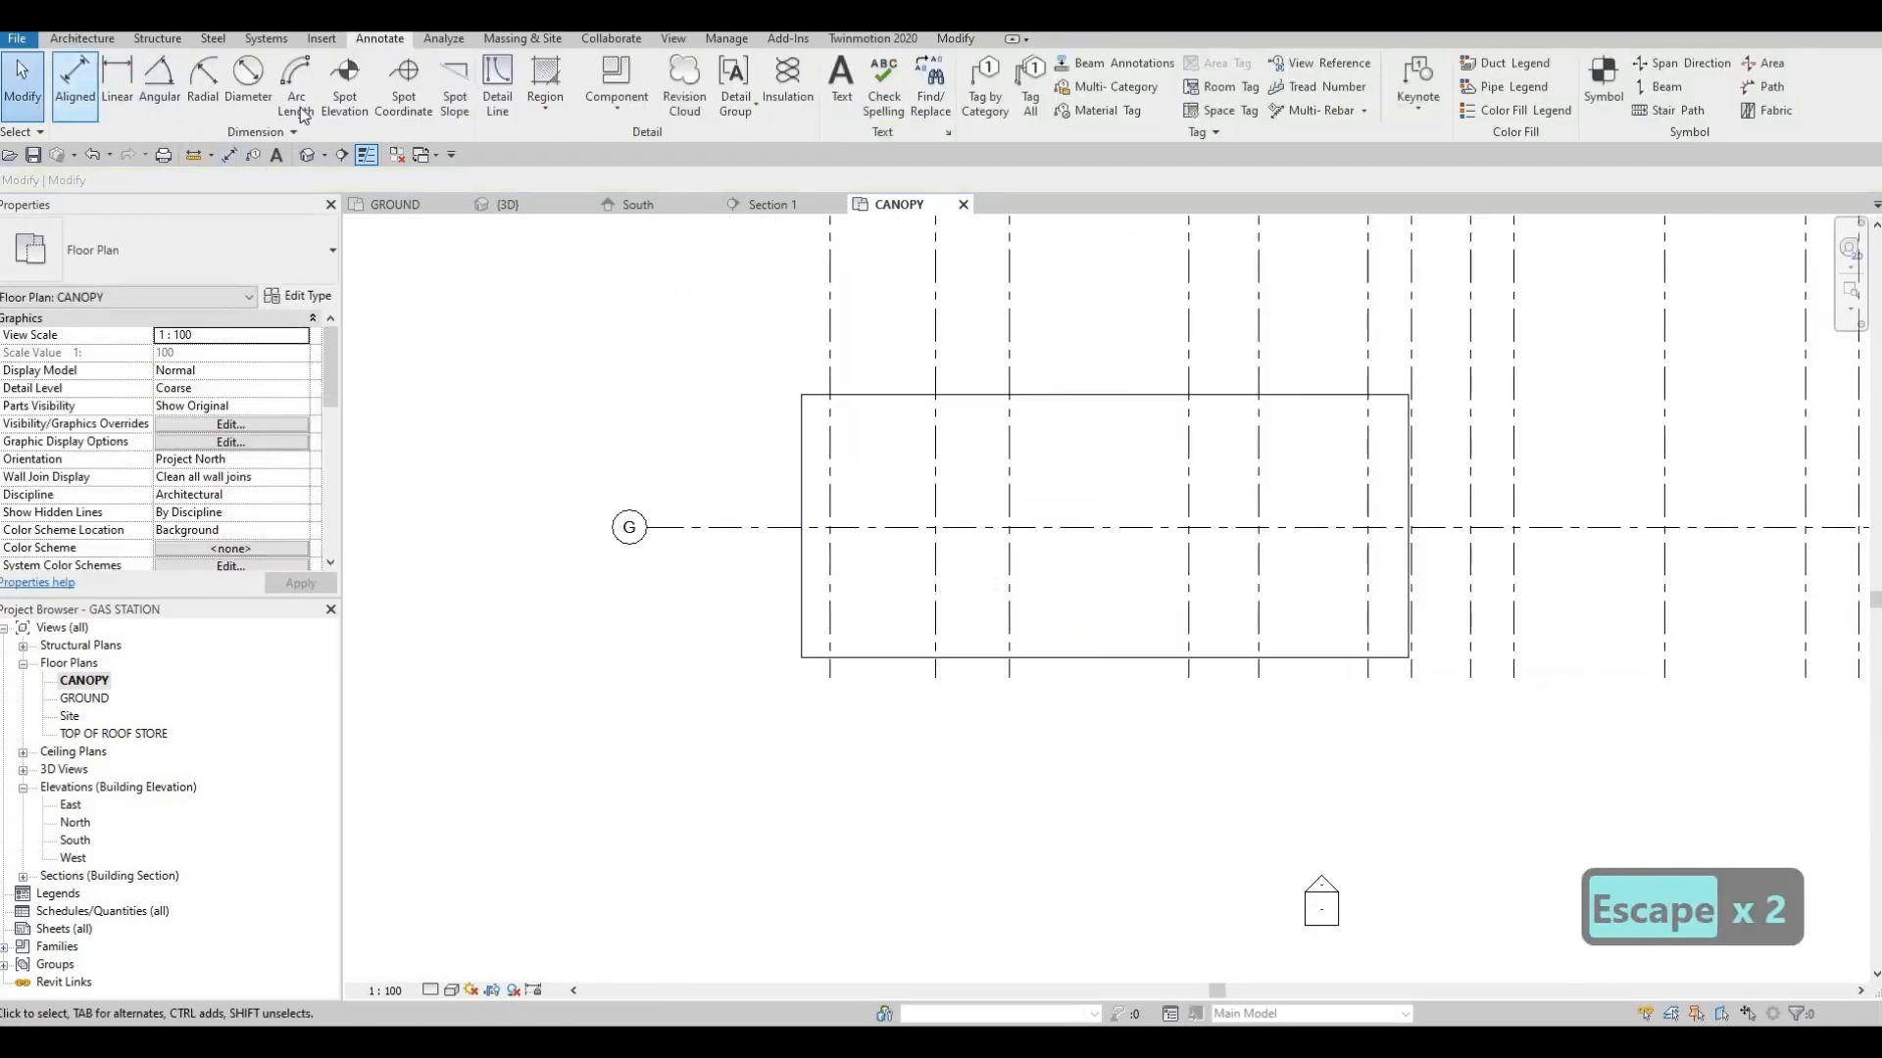
left_click(82, 39)
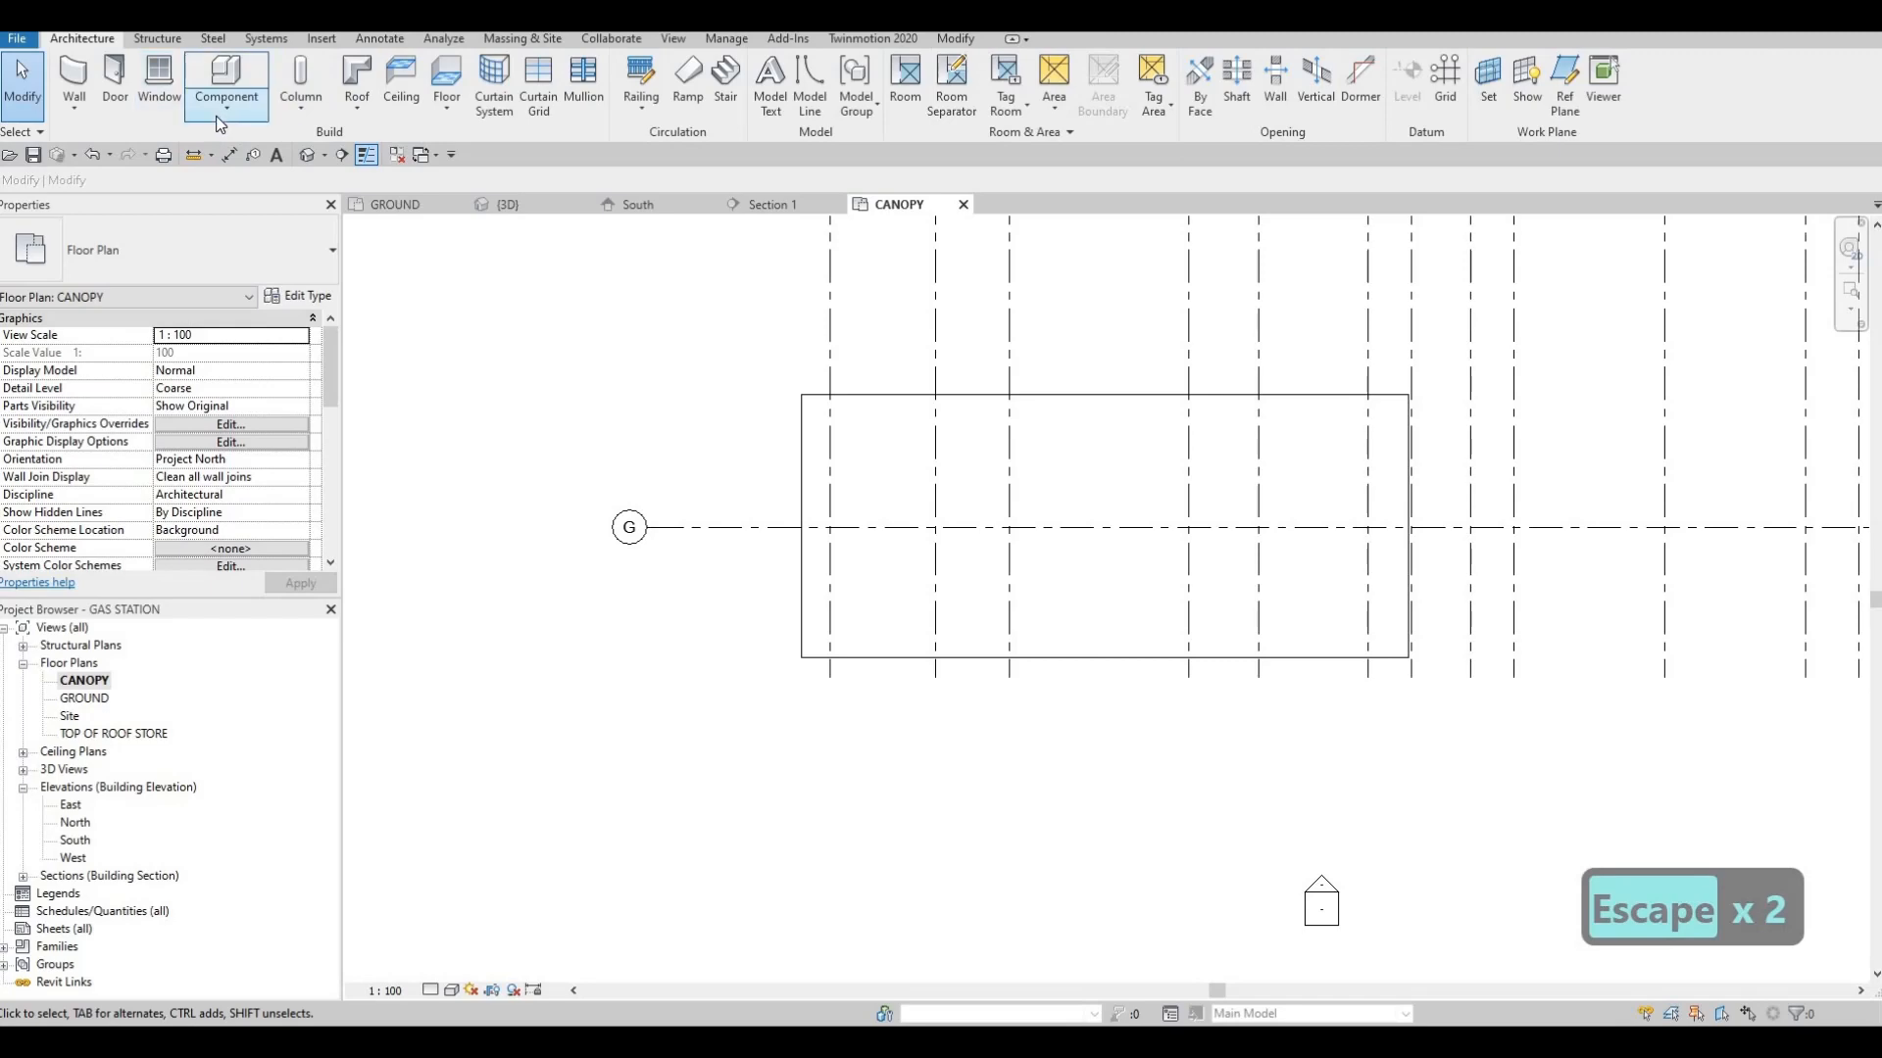
left_click(226, 103)
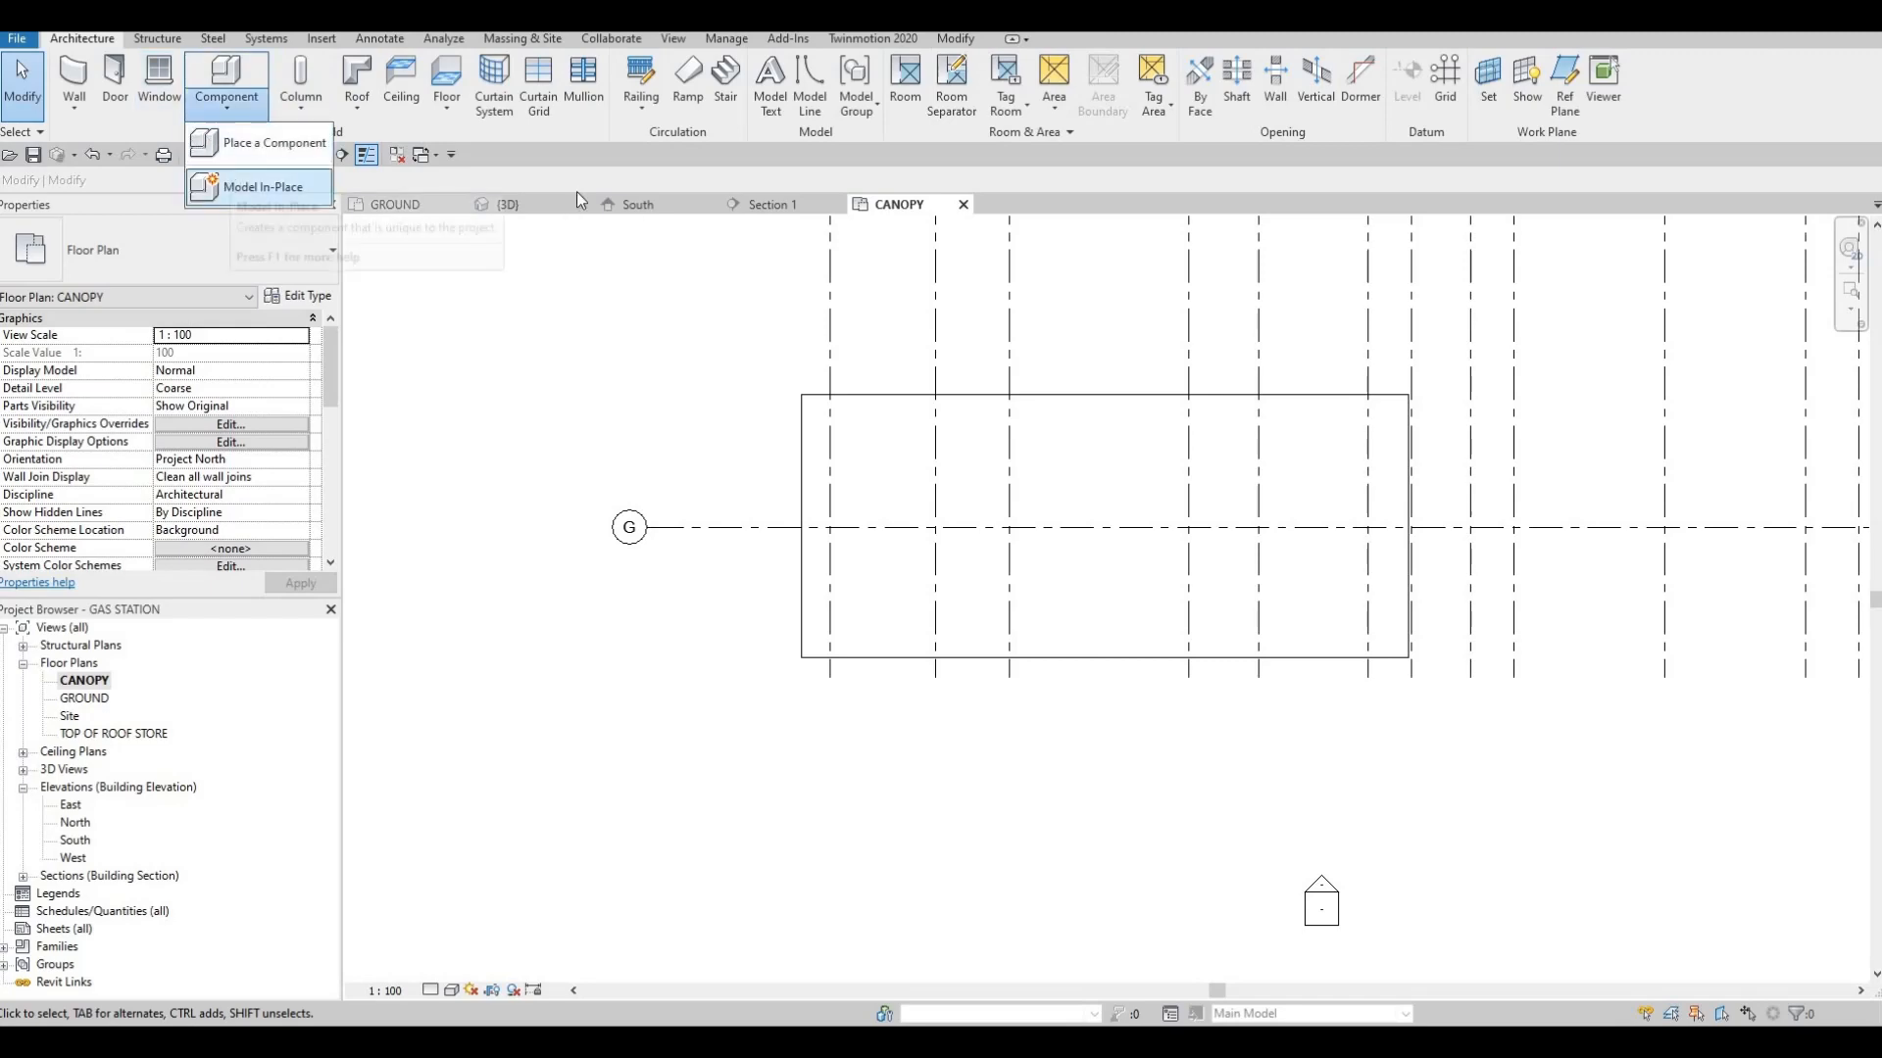
key("Escape")
key("Escape")
Open the column-and-base model from the GROUND plan for in-place editing and switch to the CANOPY plan
left_click(395, 205)
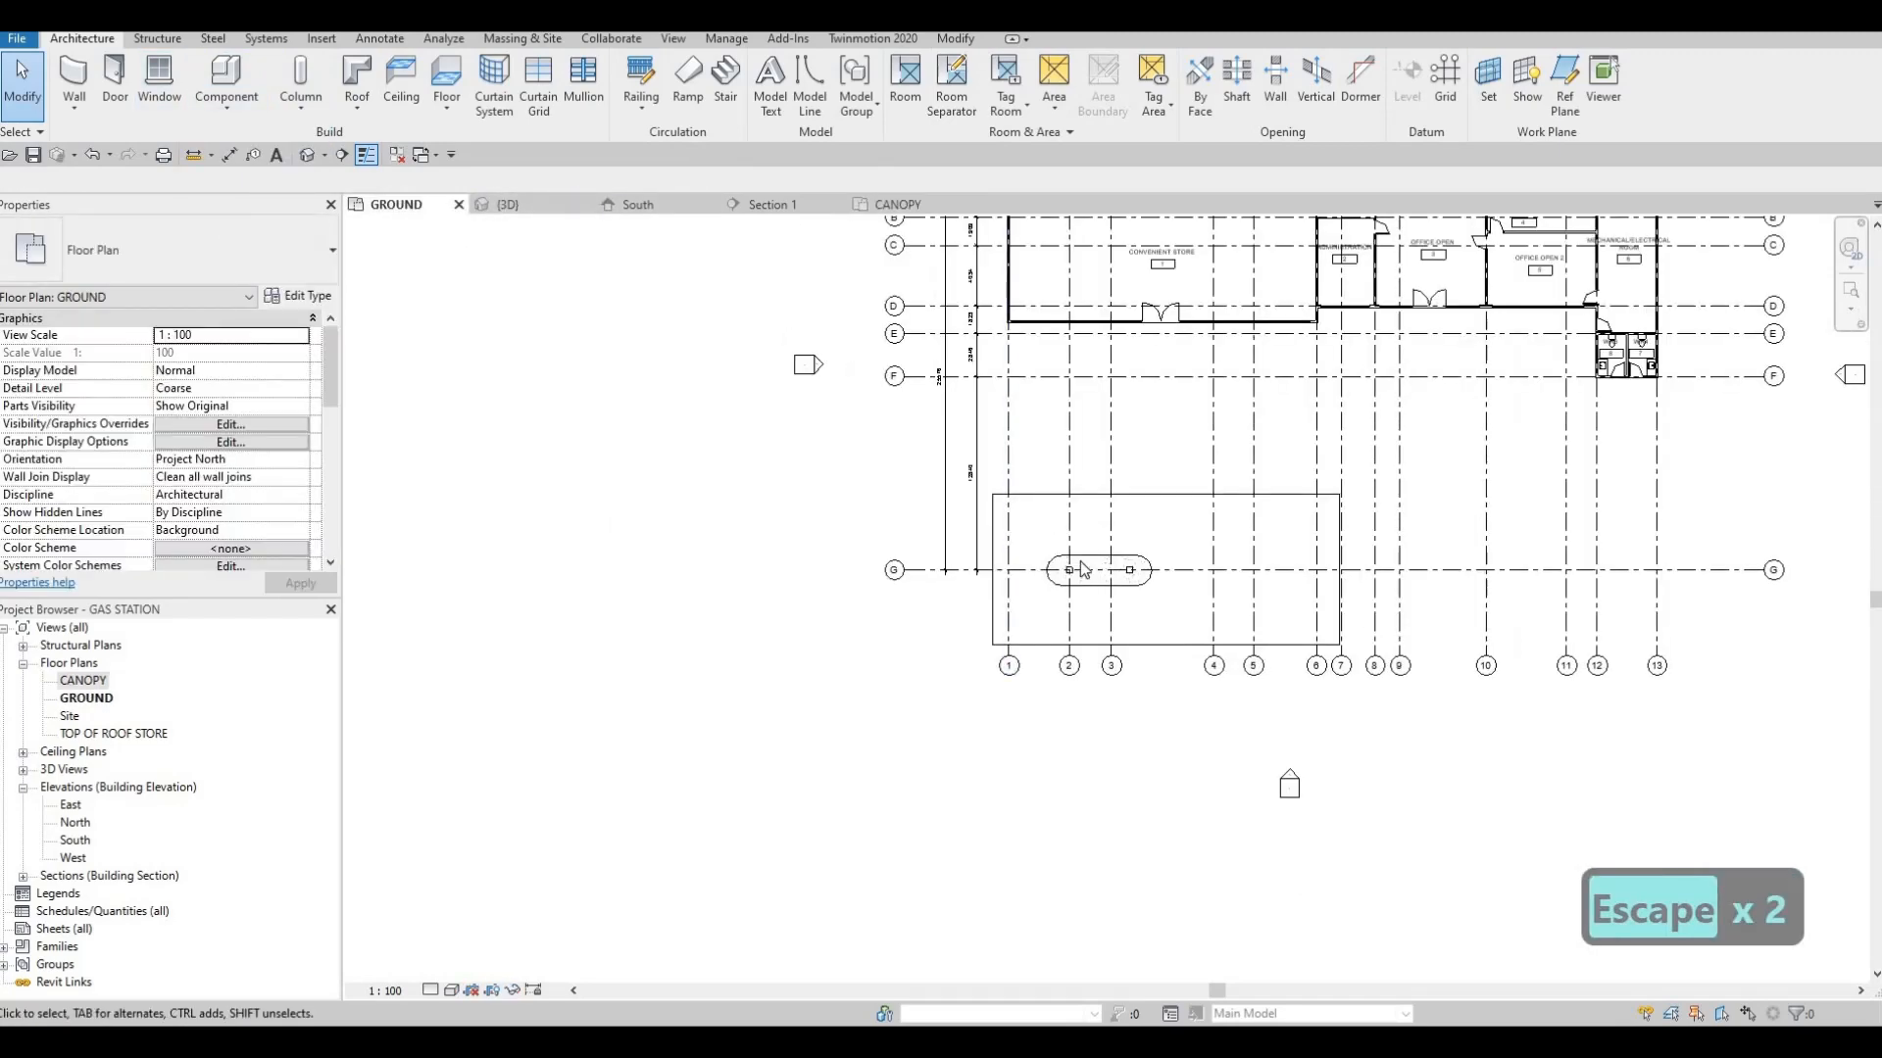
left_click(1083, 569)
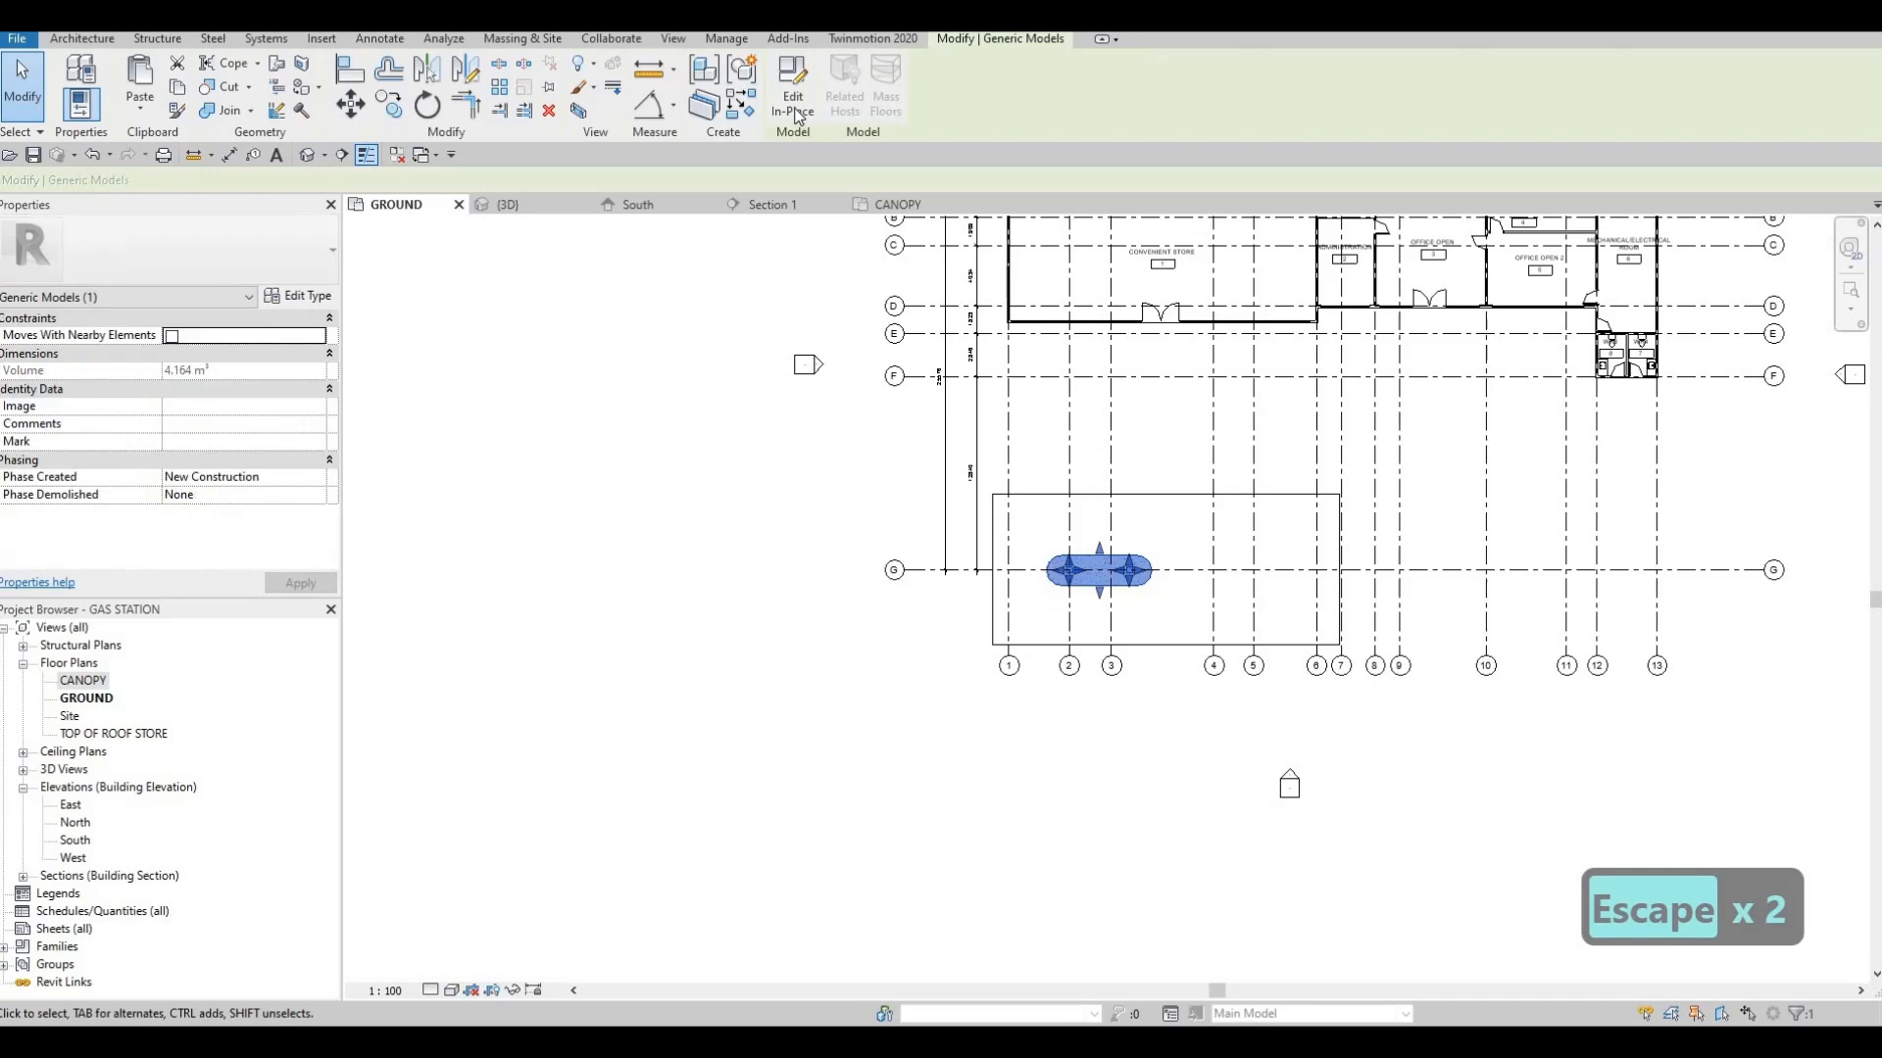
left_click(906, 208)
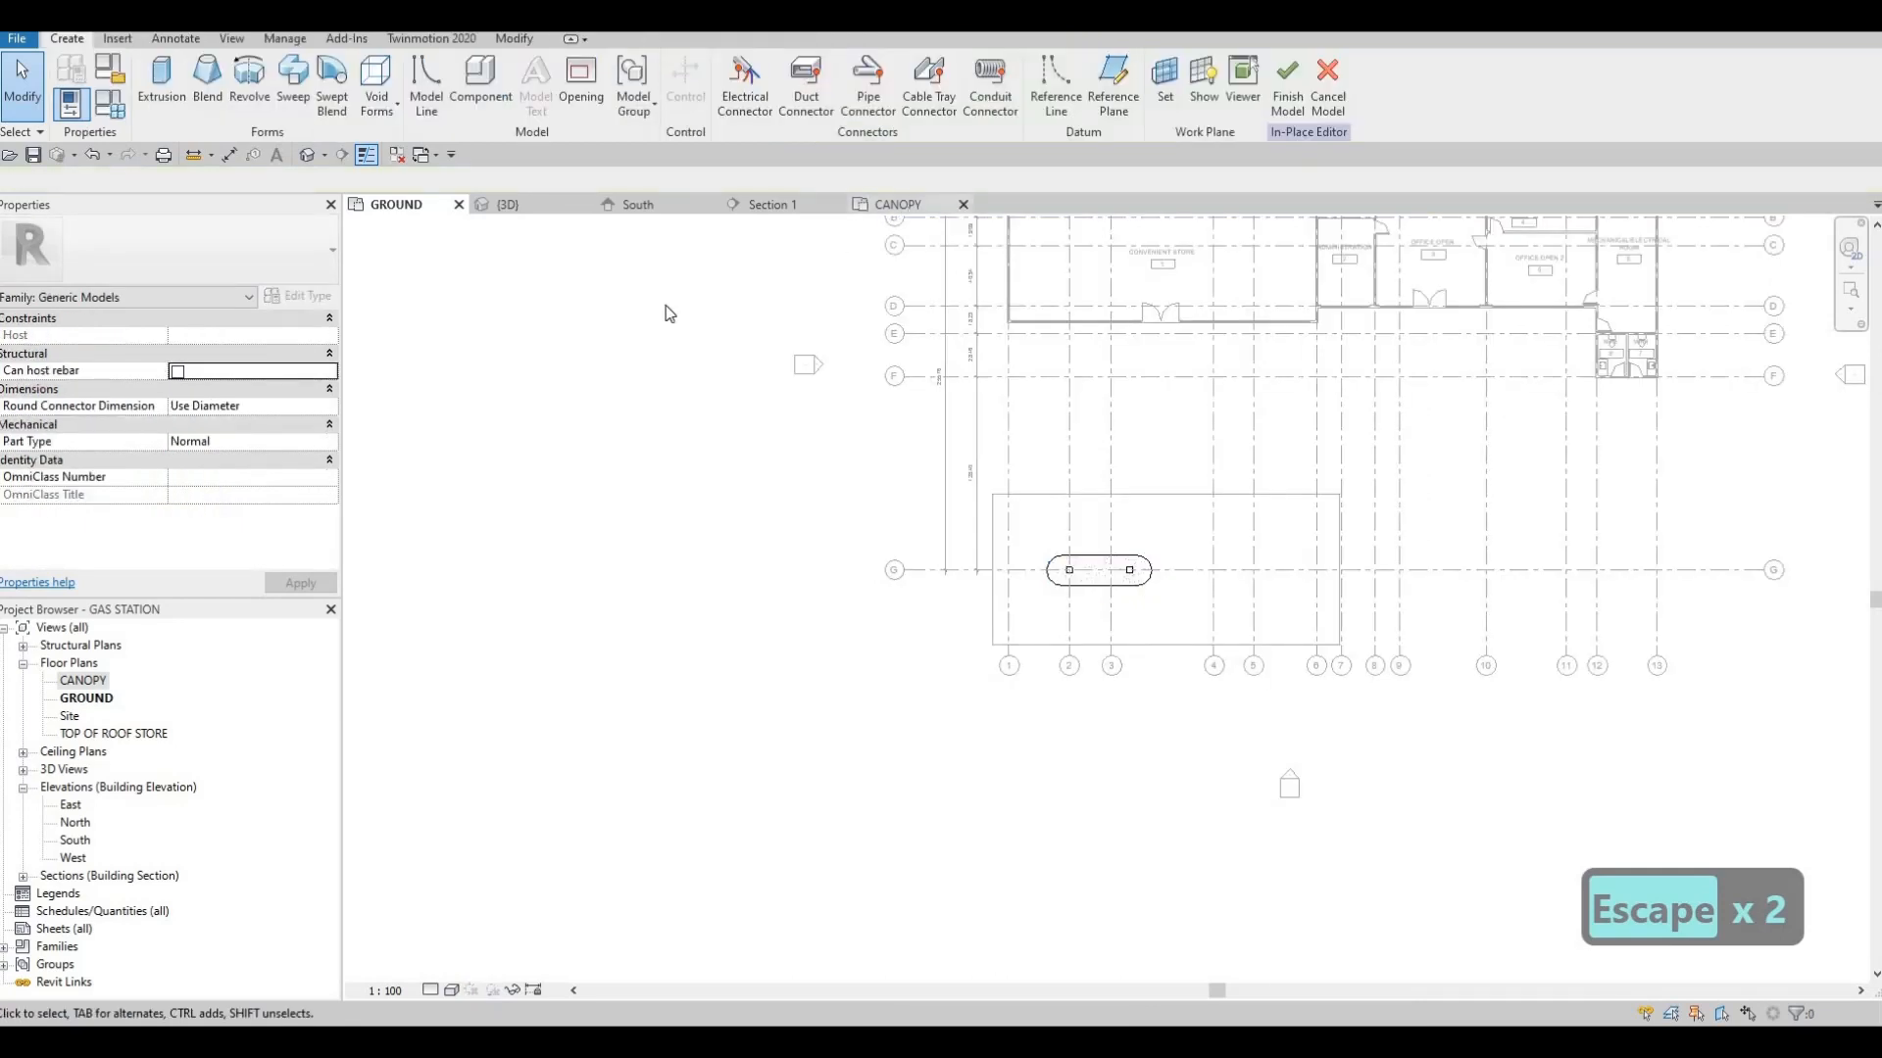
Create a solid extrusion 200 mm deep over the full rectangular outline in the CANOPY plan
left_click(162, 86)
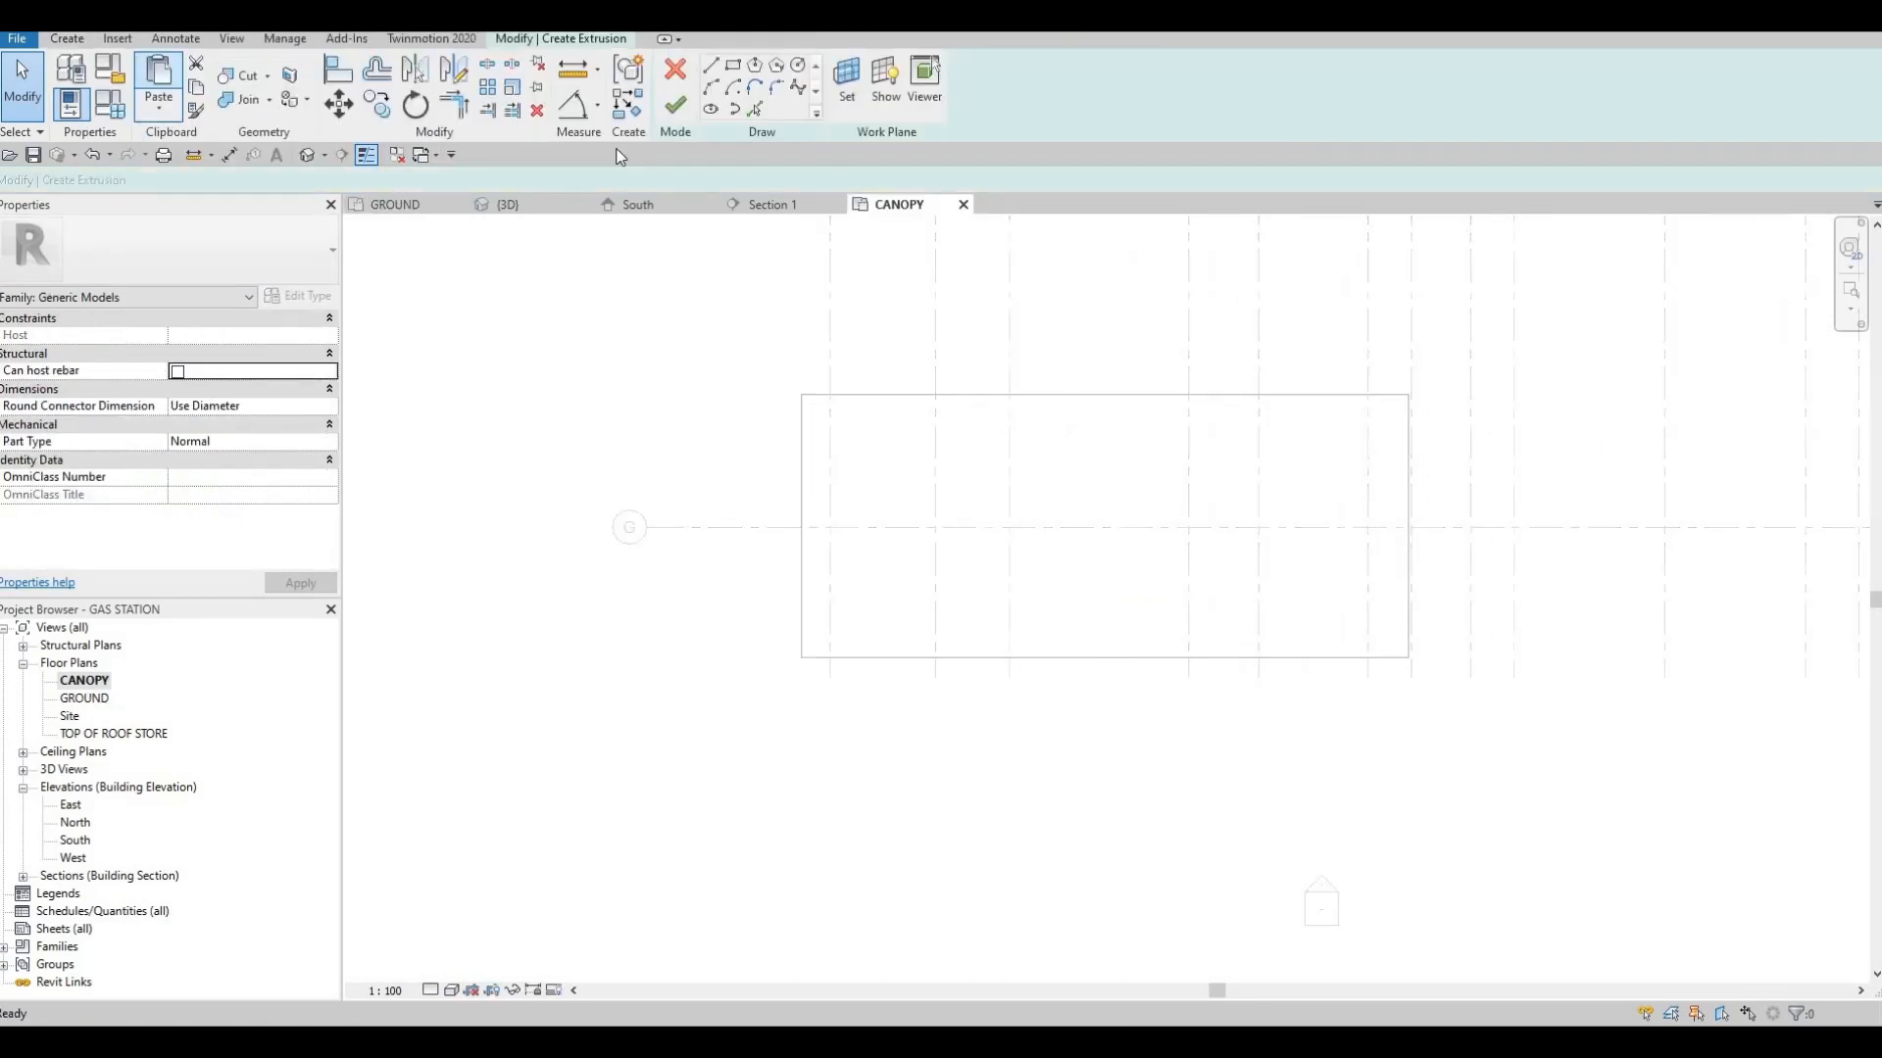
left_click(733, 66)
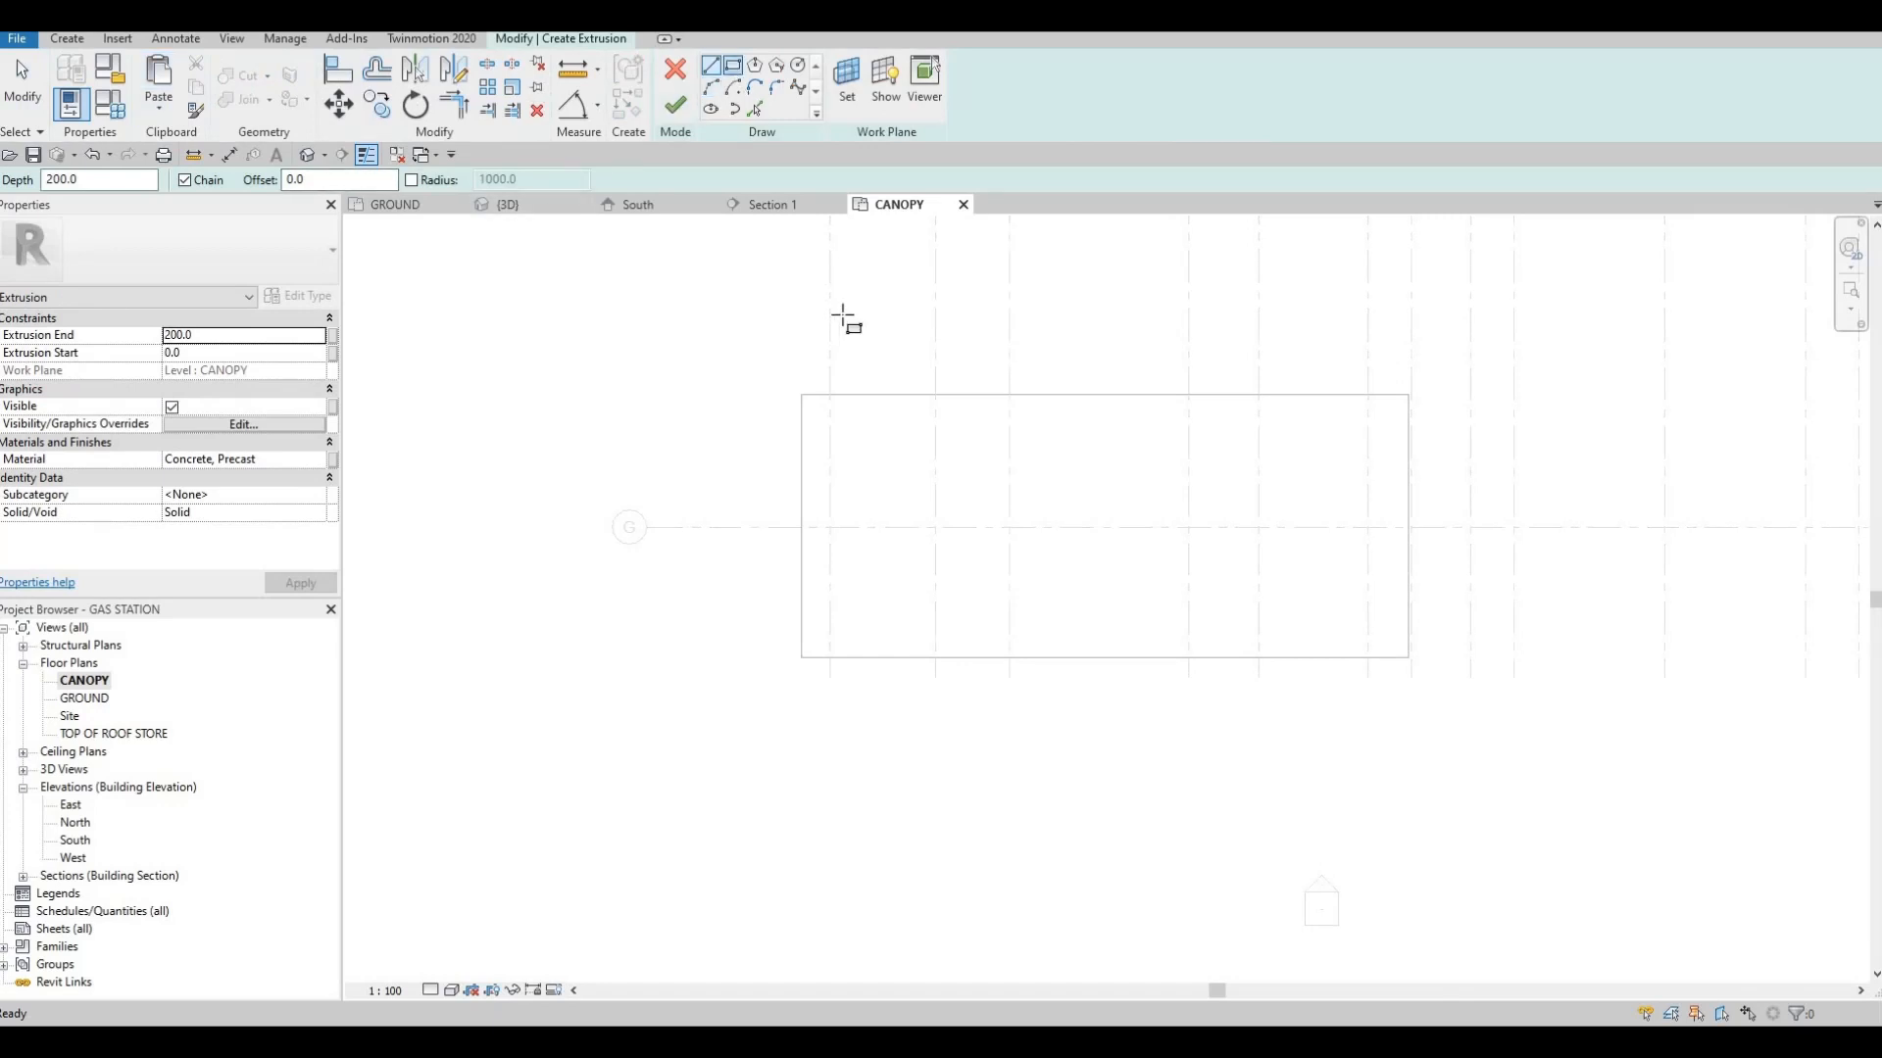
left_click(803, 396)
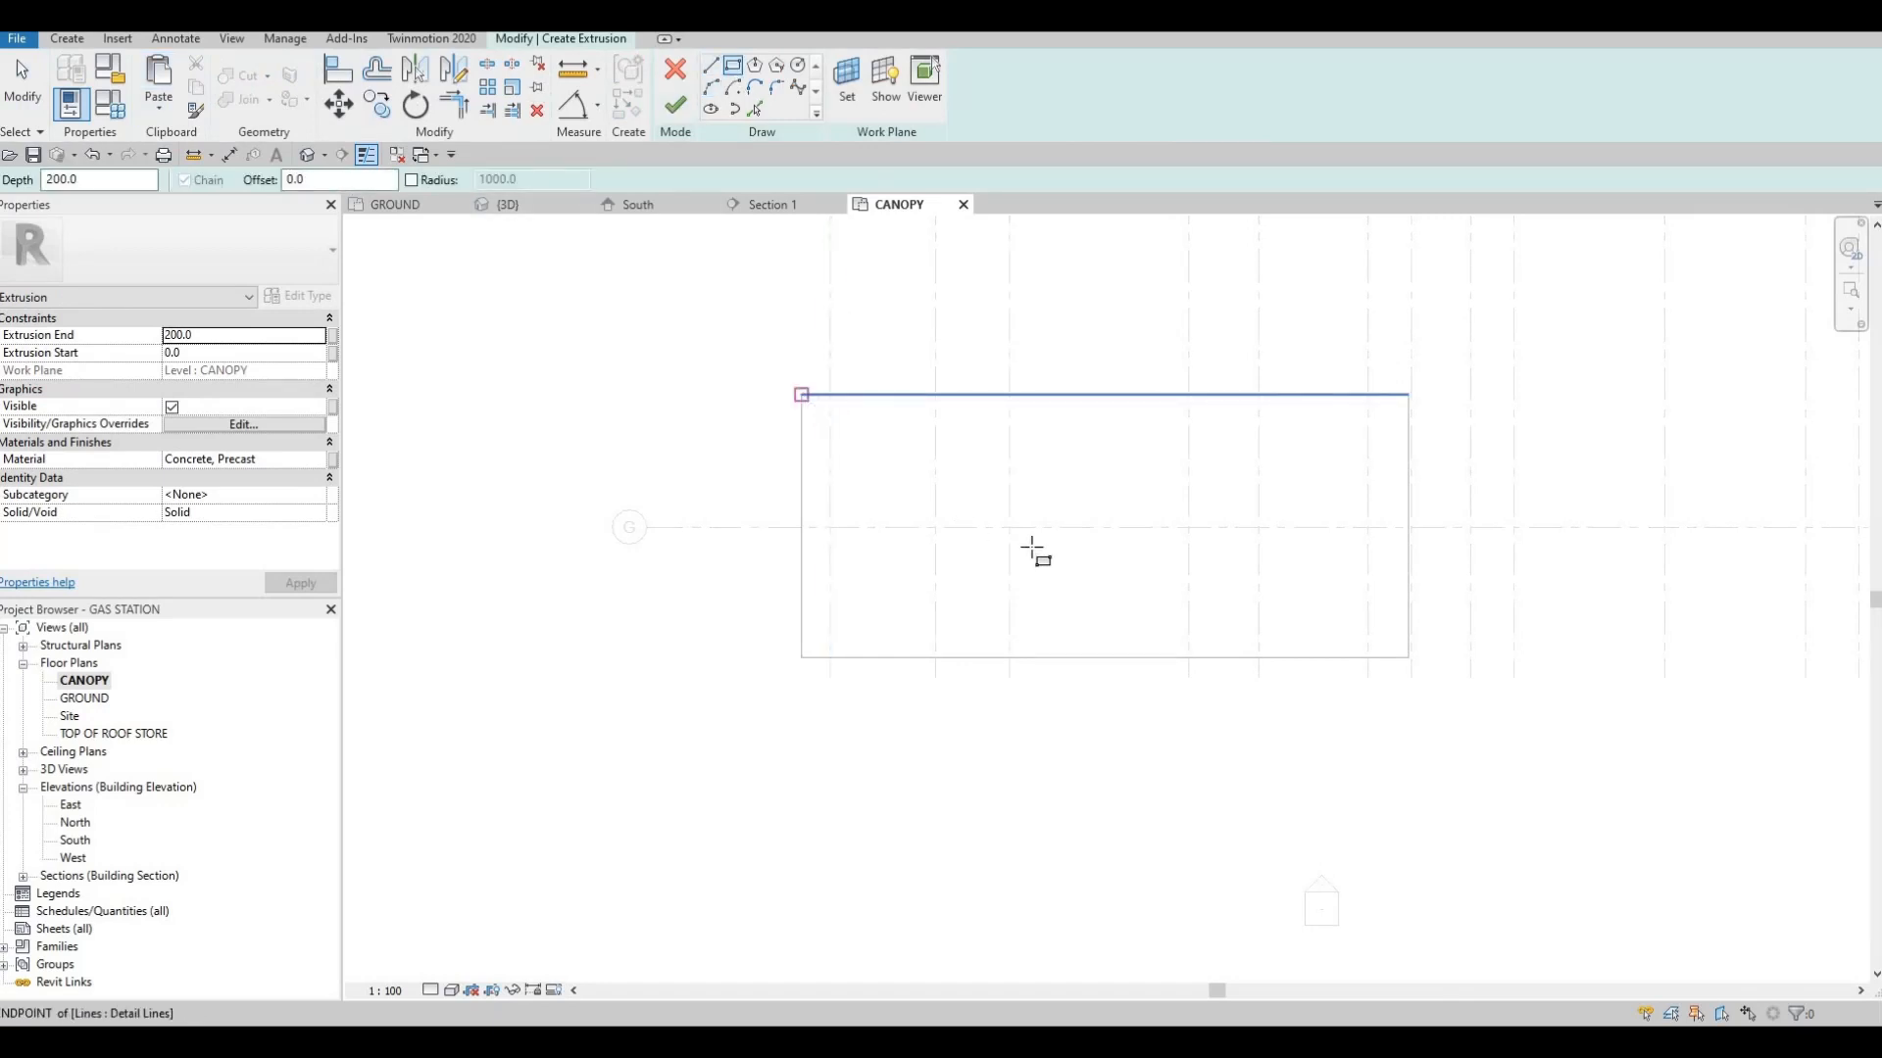
left_click(1408, 659)
key("Escape")
key("Escape")
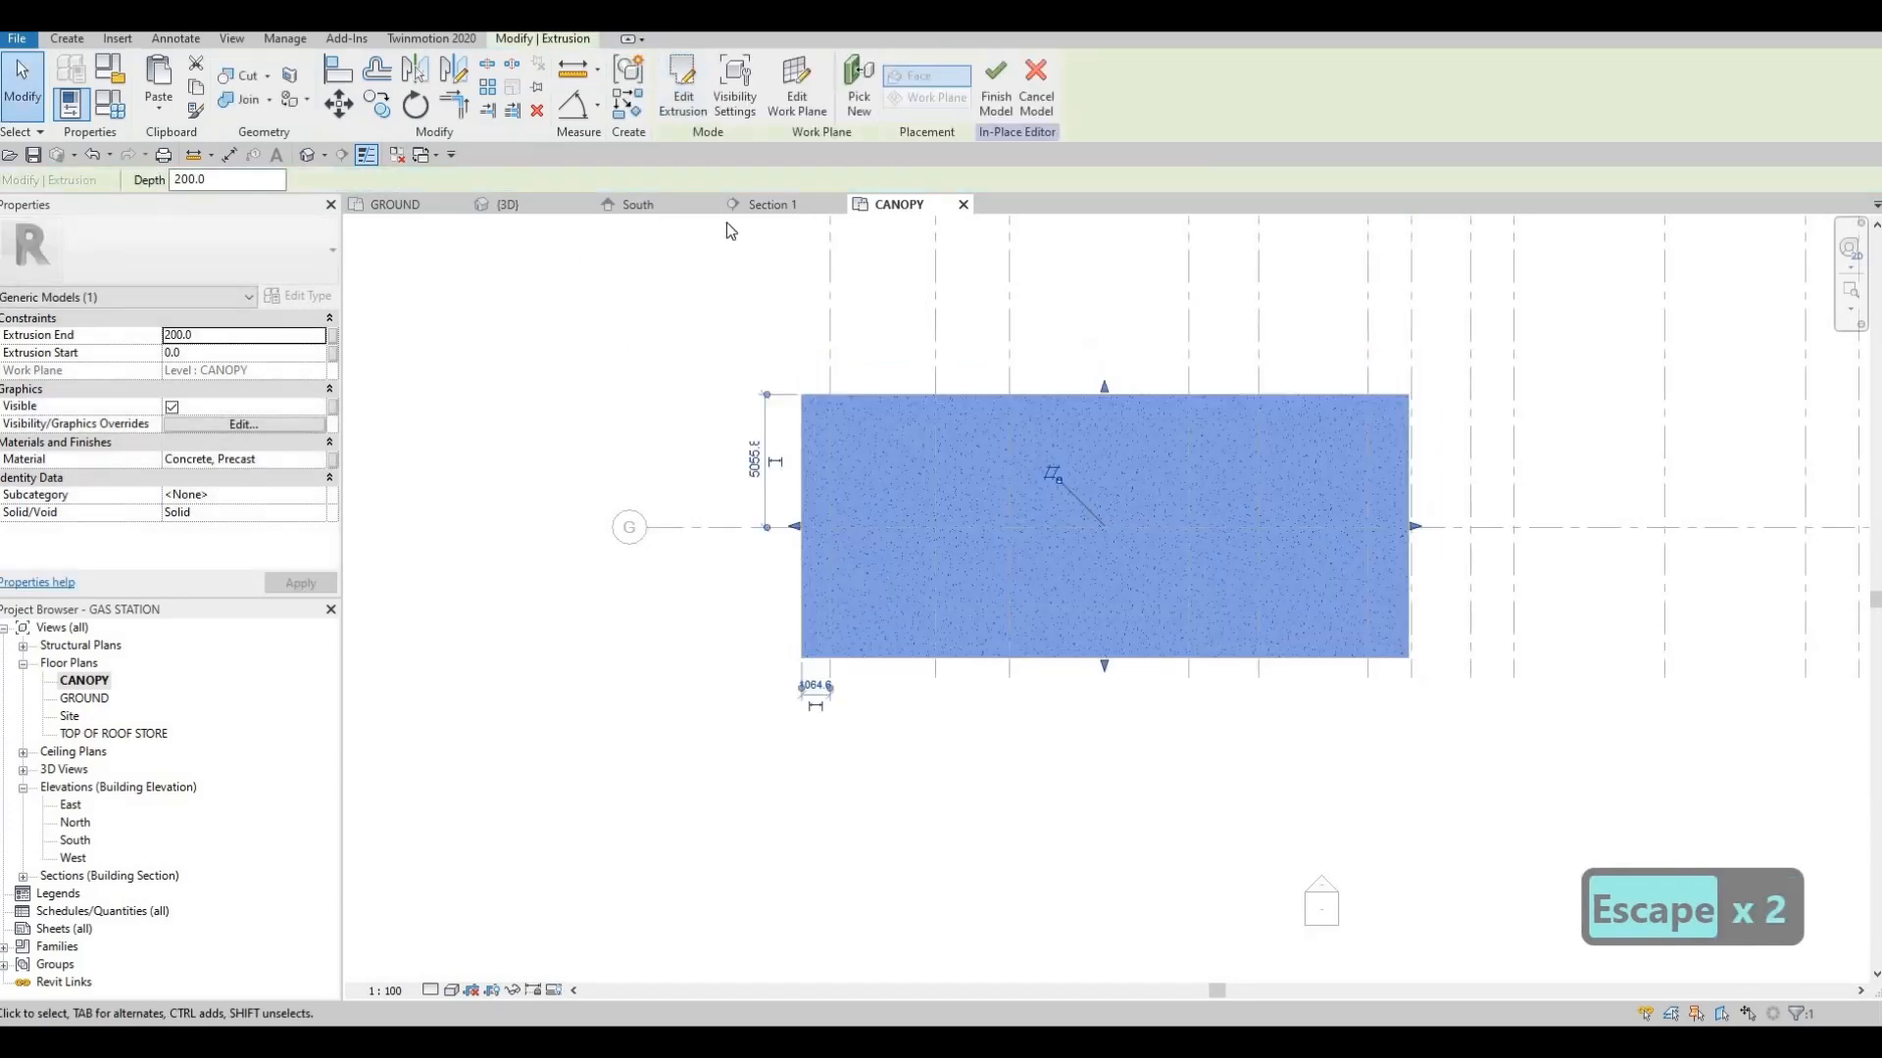
key("Escape")
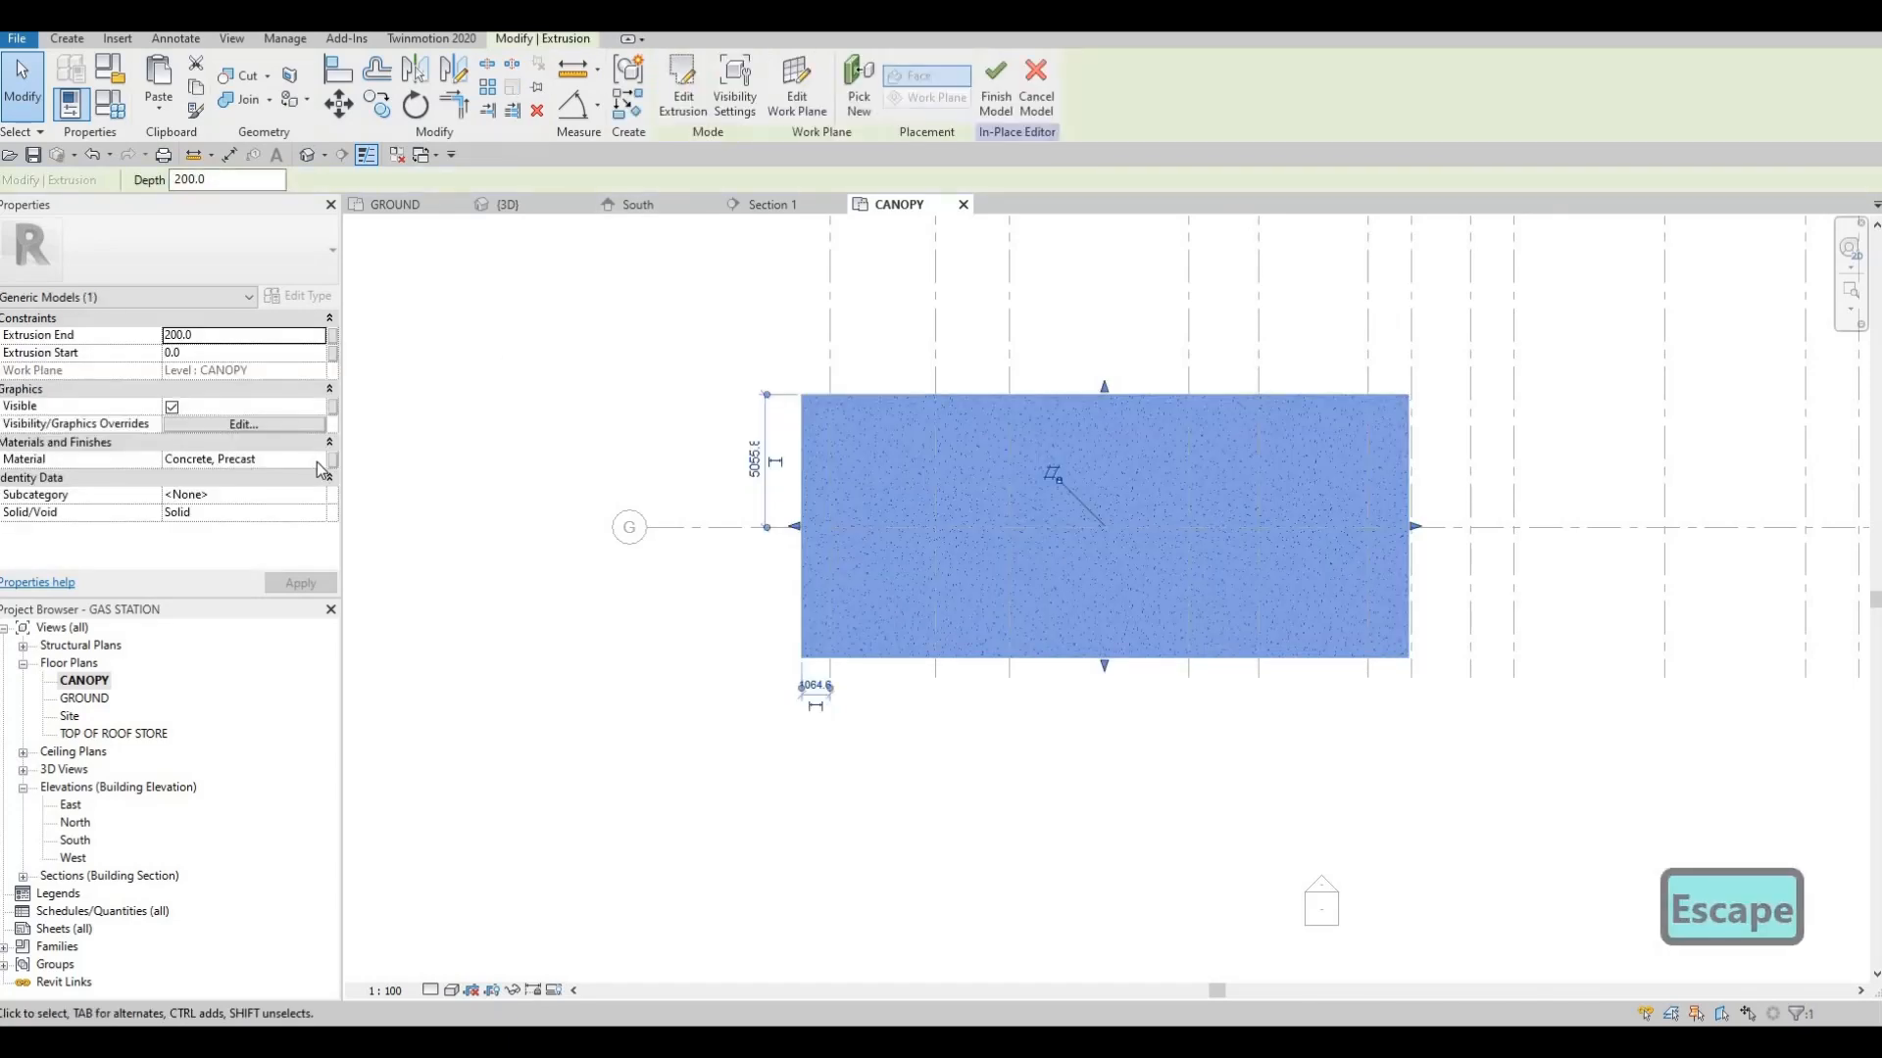
Assign the EIFS, Exterior Insulation material to the canopy extrusion and finish the in-place model
left_click(316, 462)
left_click(317, 460)
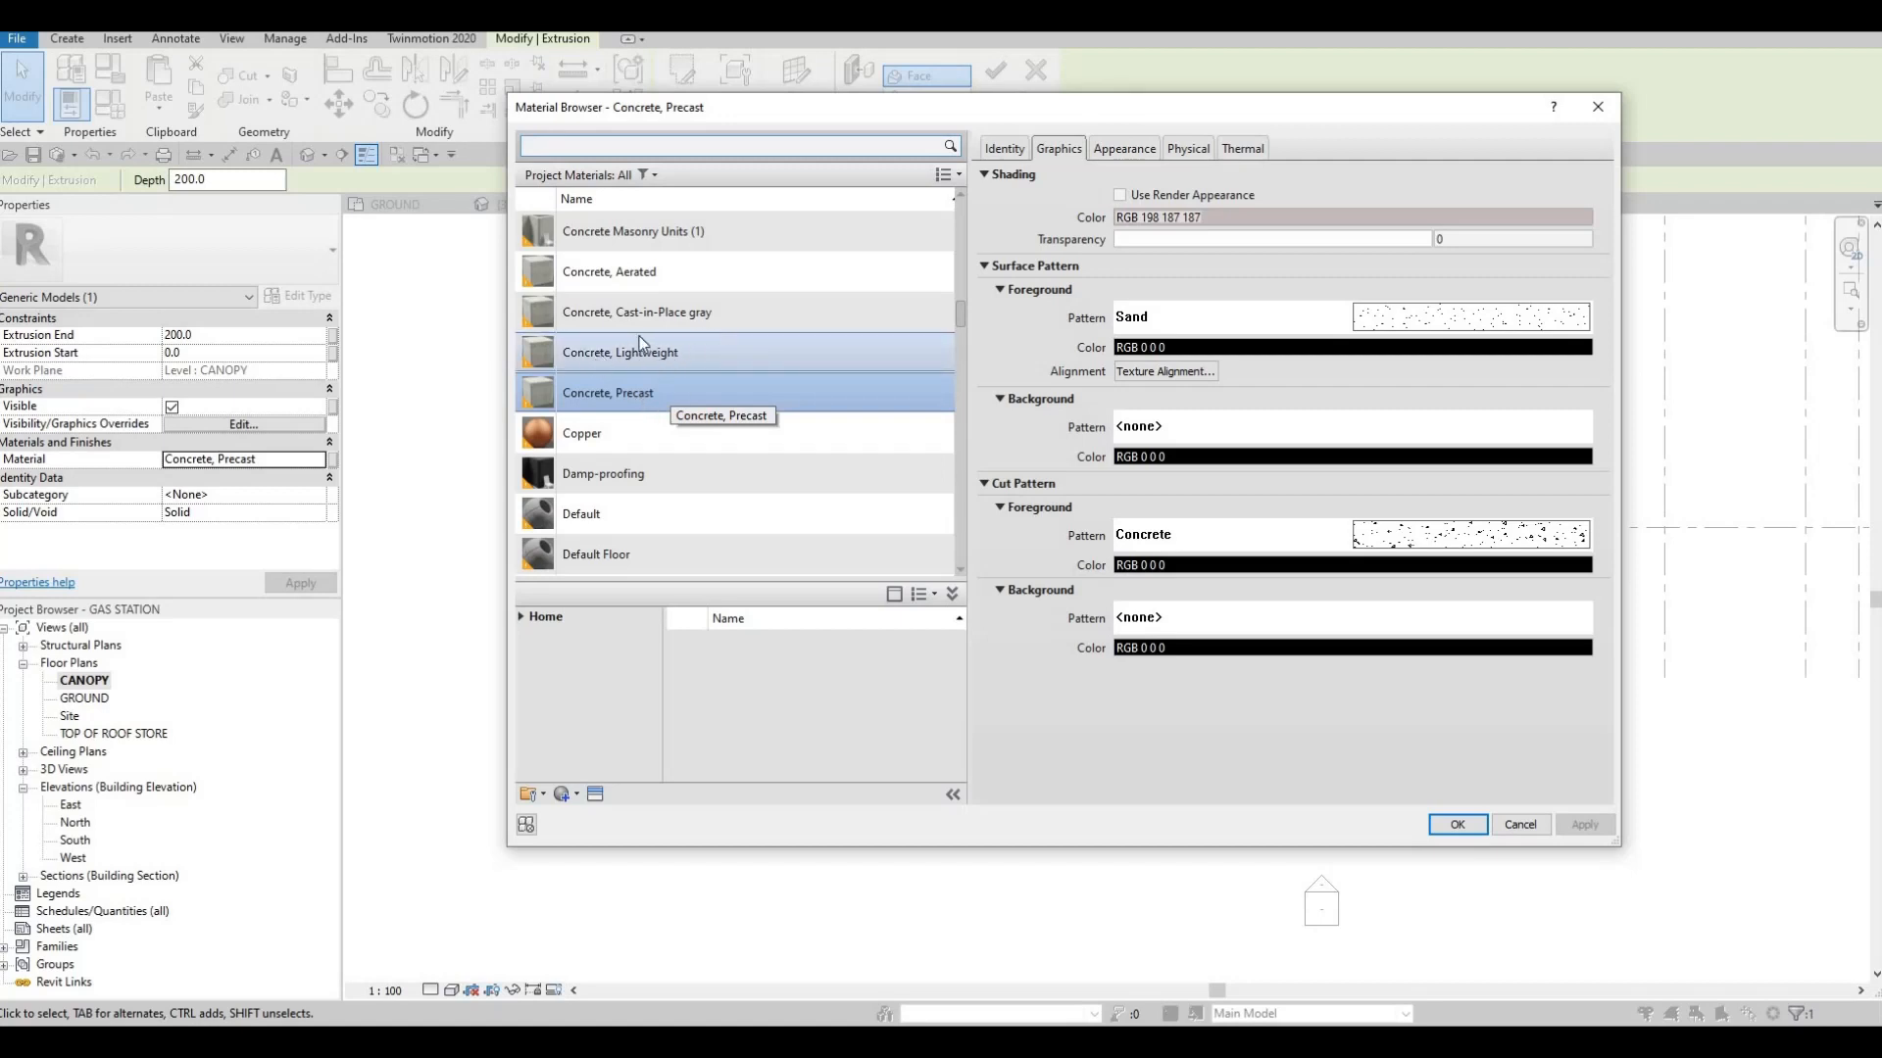
scroll(710, 443, "down", 6)
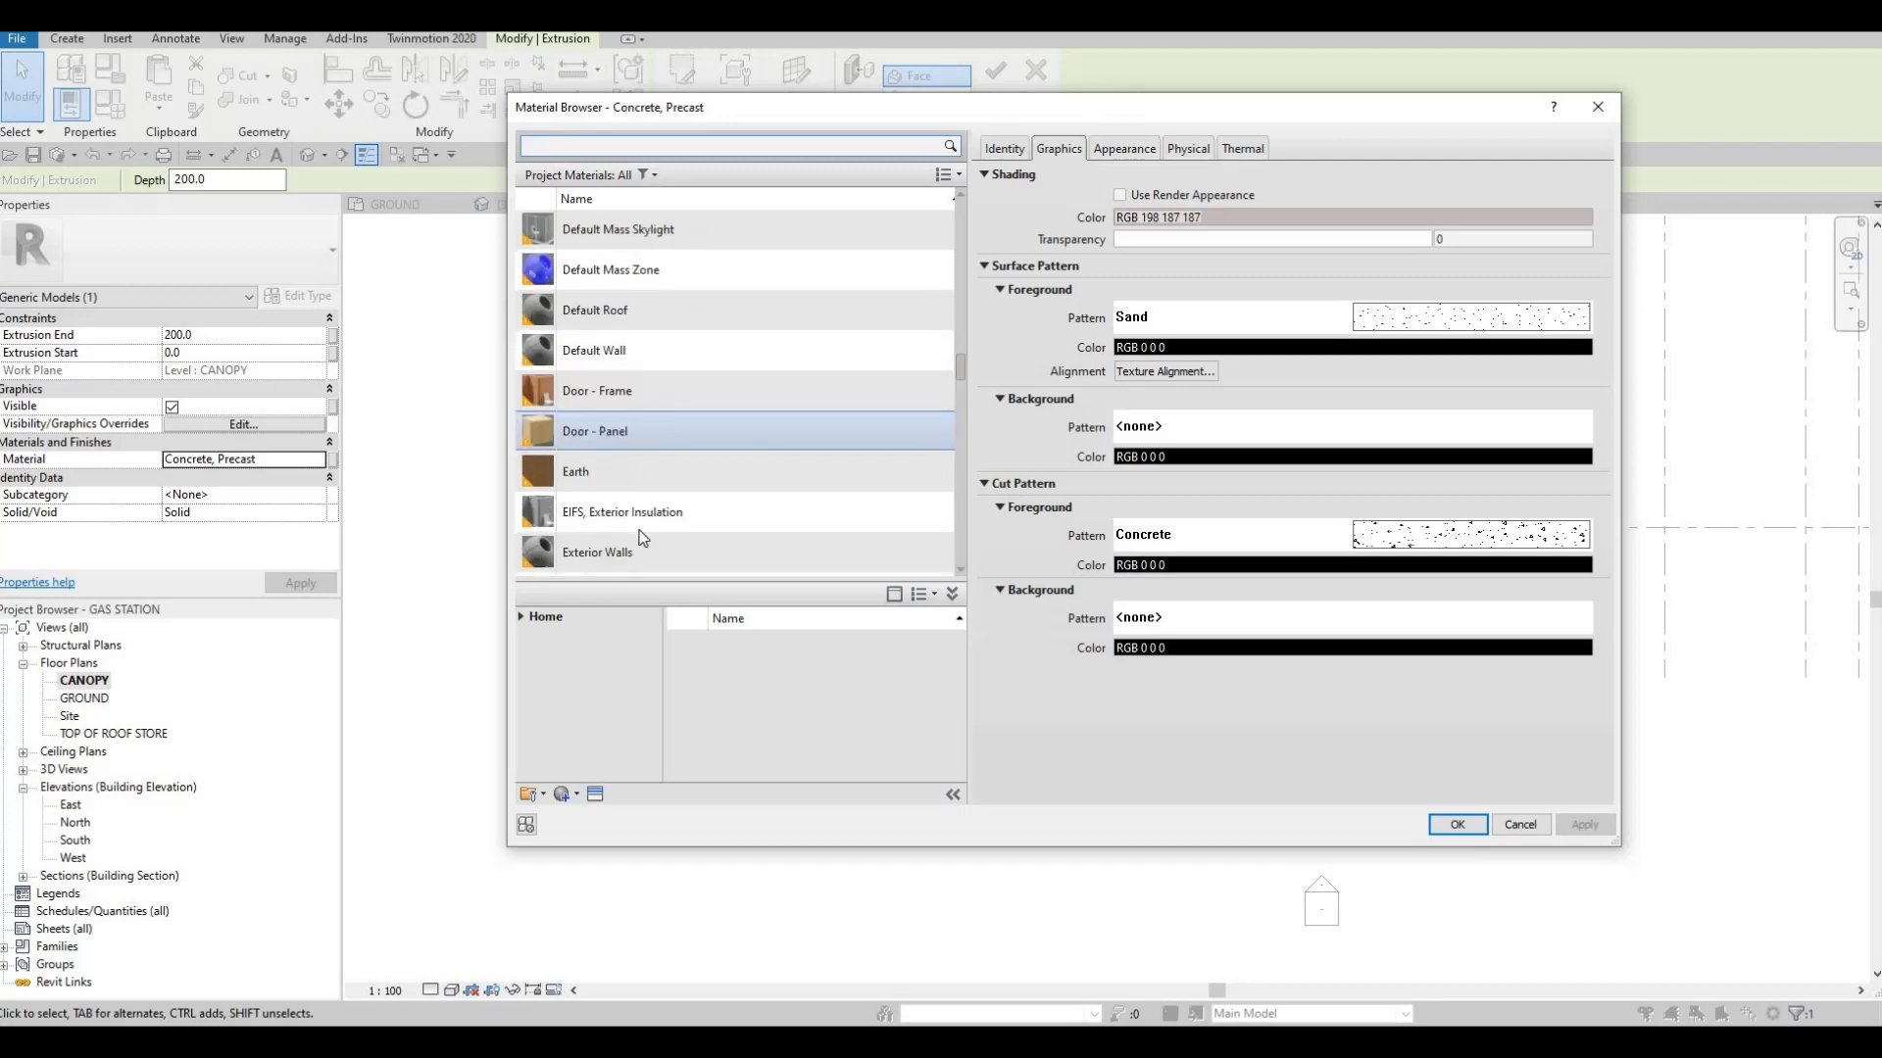
left_click(520, 616)
left_click(529, 653)
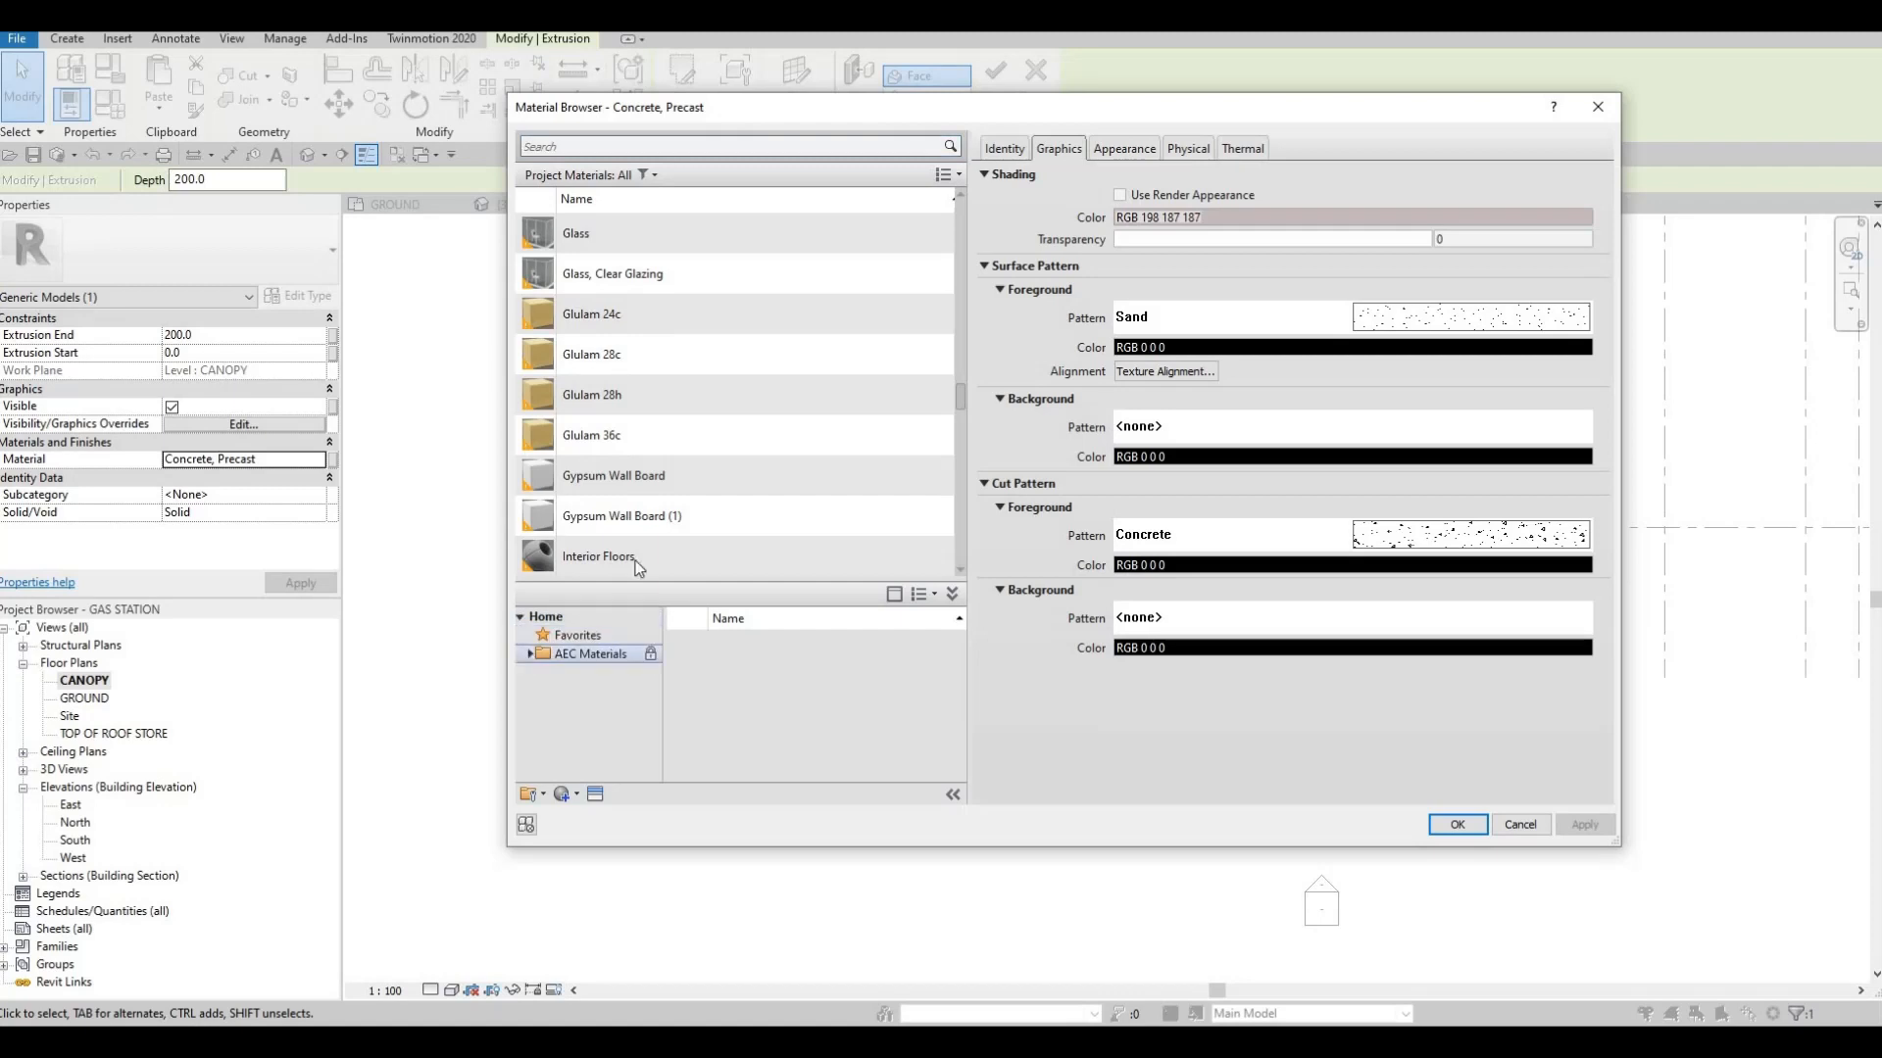
scroll(686, 392, "up", 1)
left_click(651, 147)
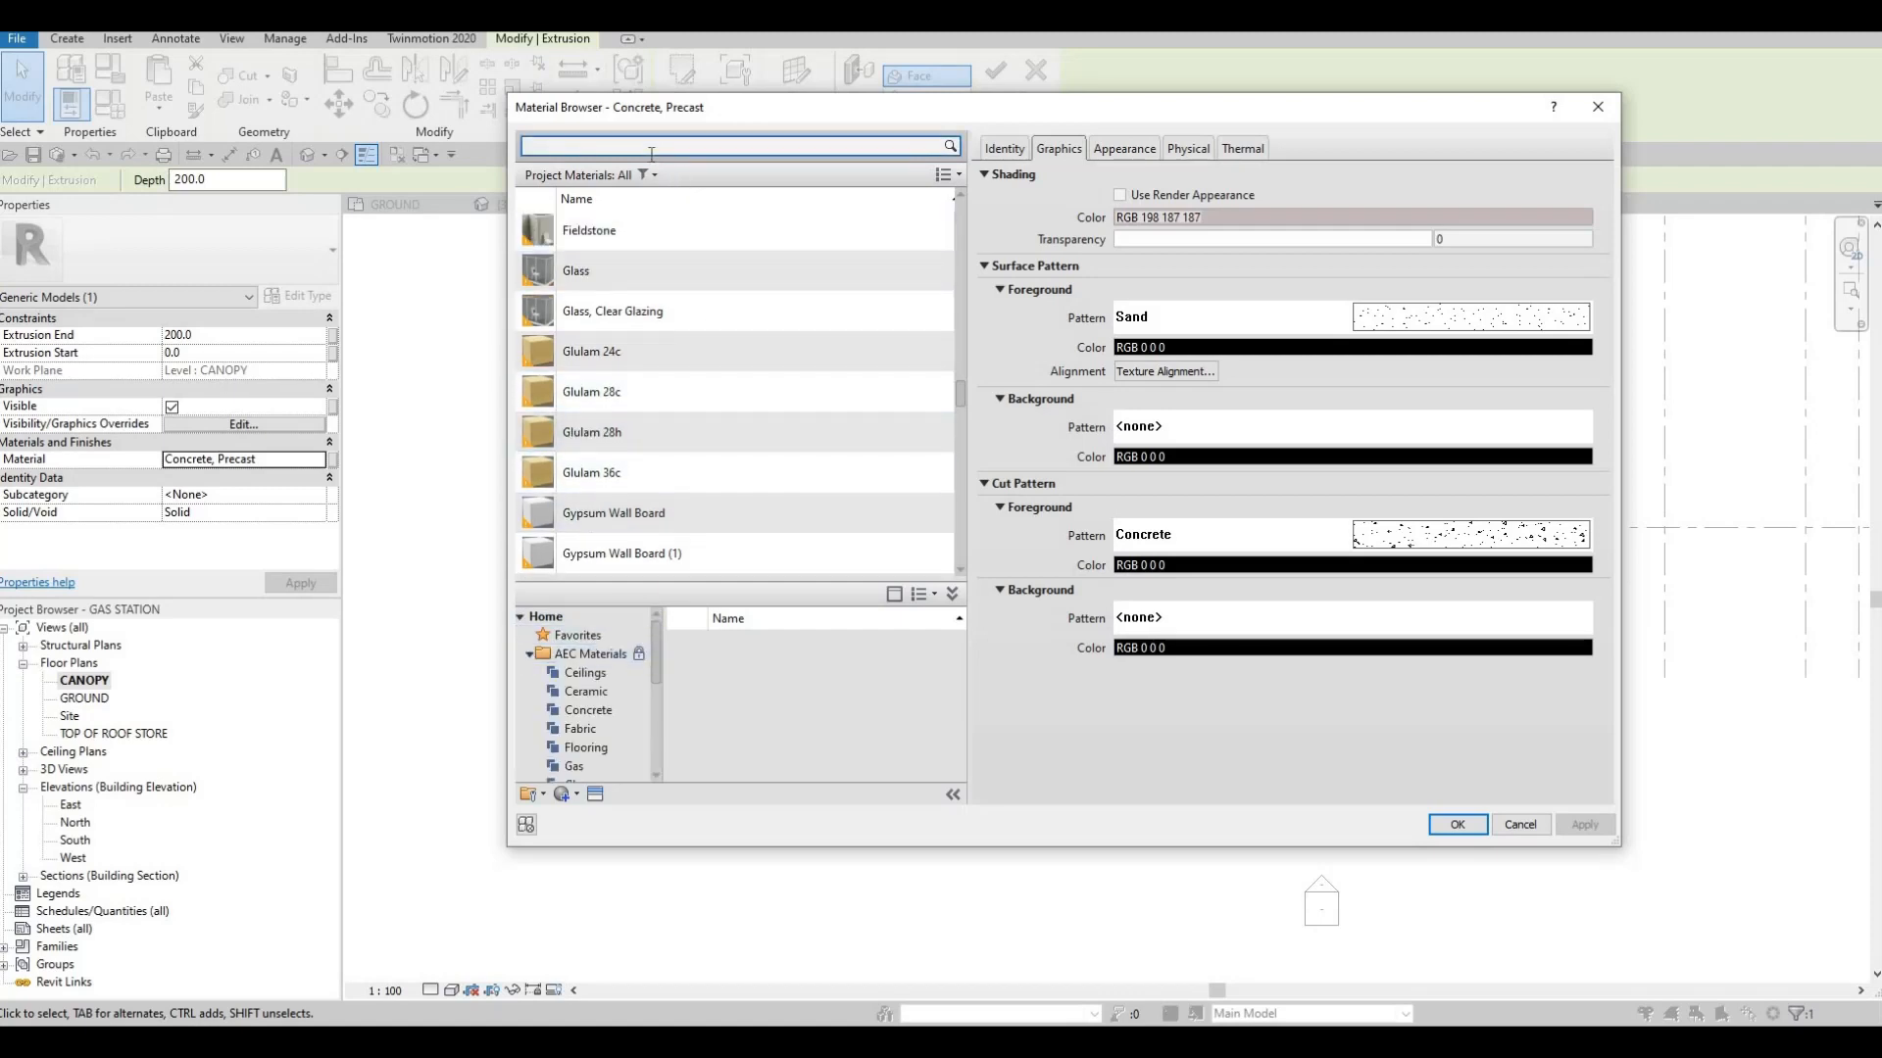
type("eif")
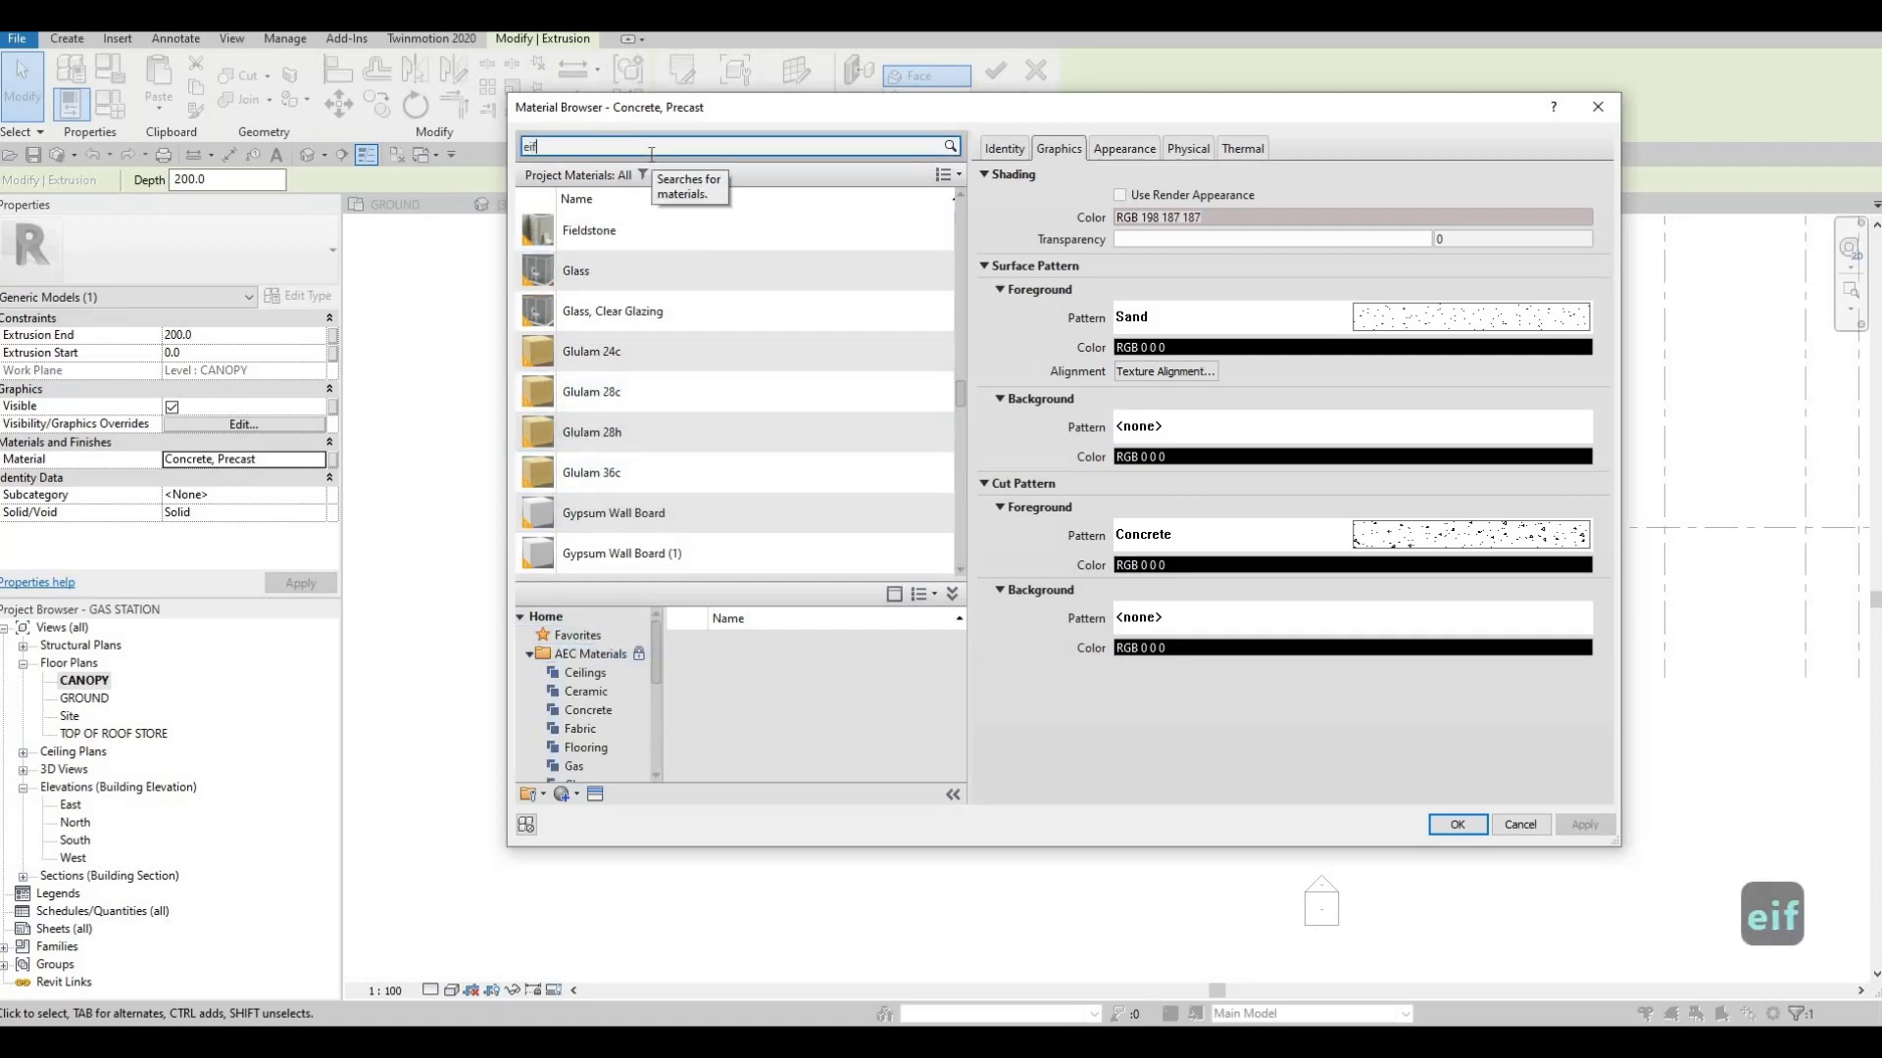
left_click(683, 256)
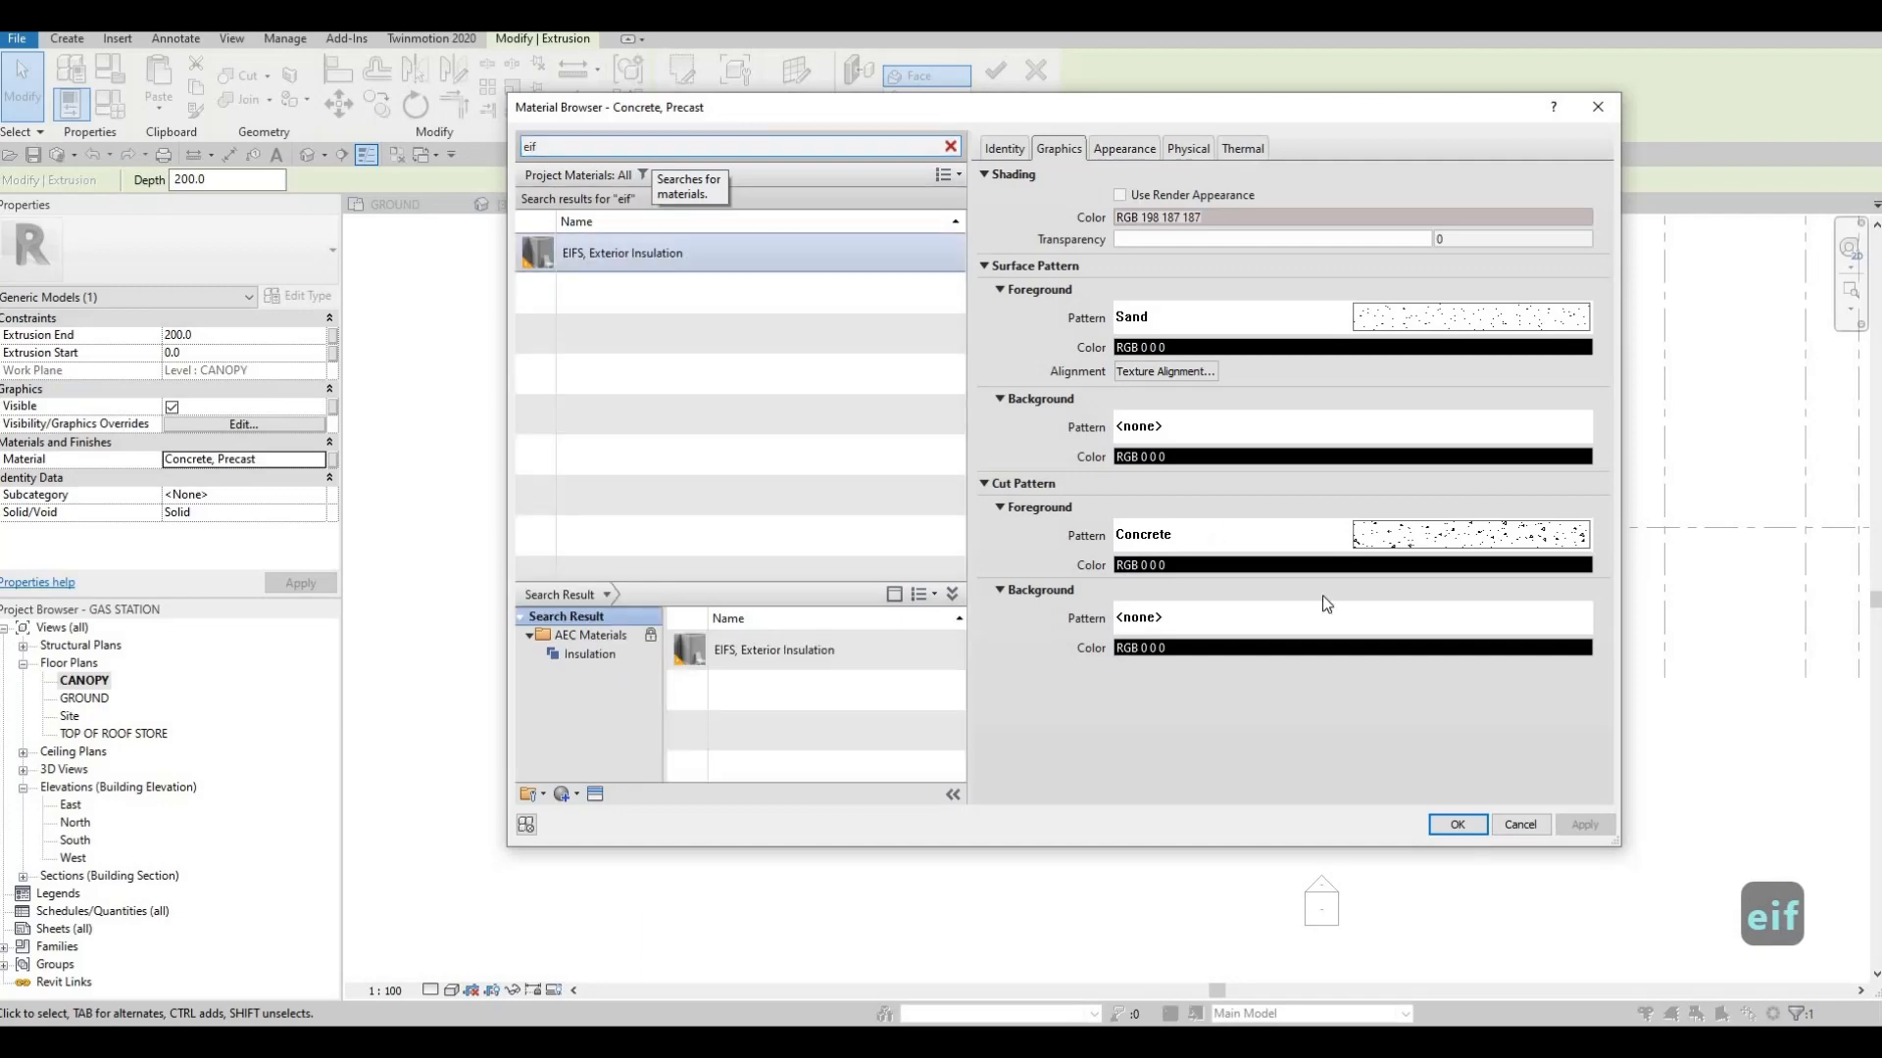
left_click(1456, 826)
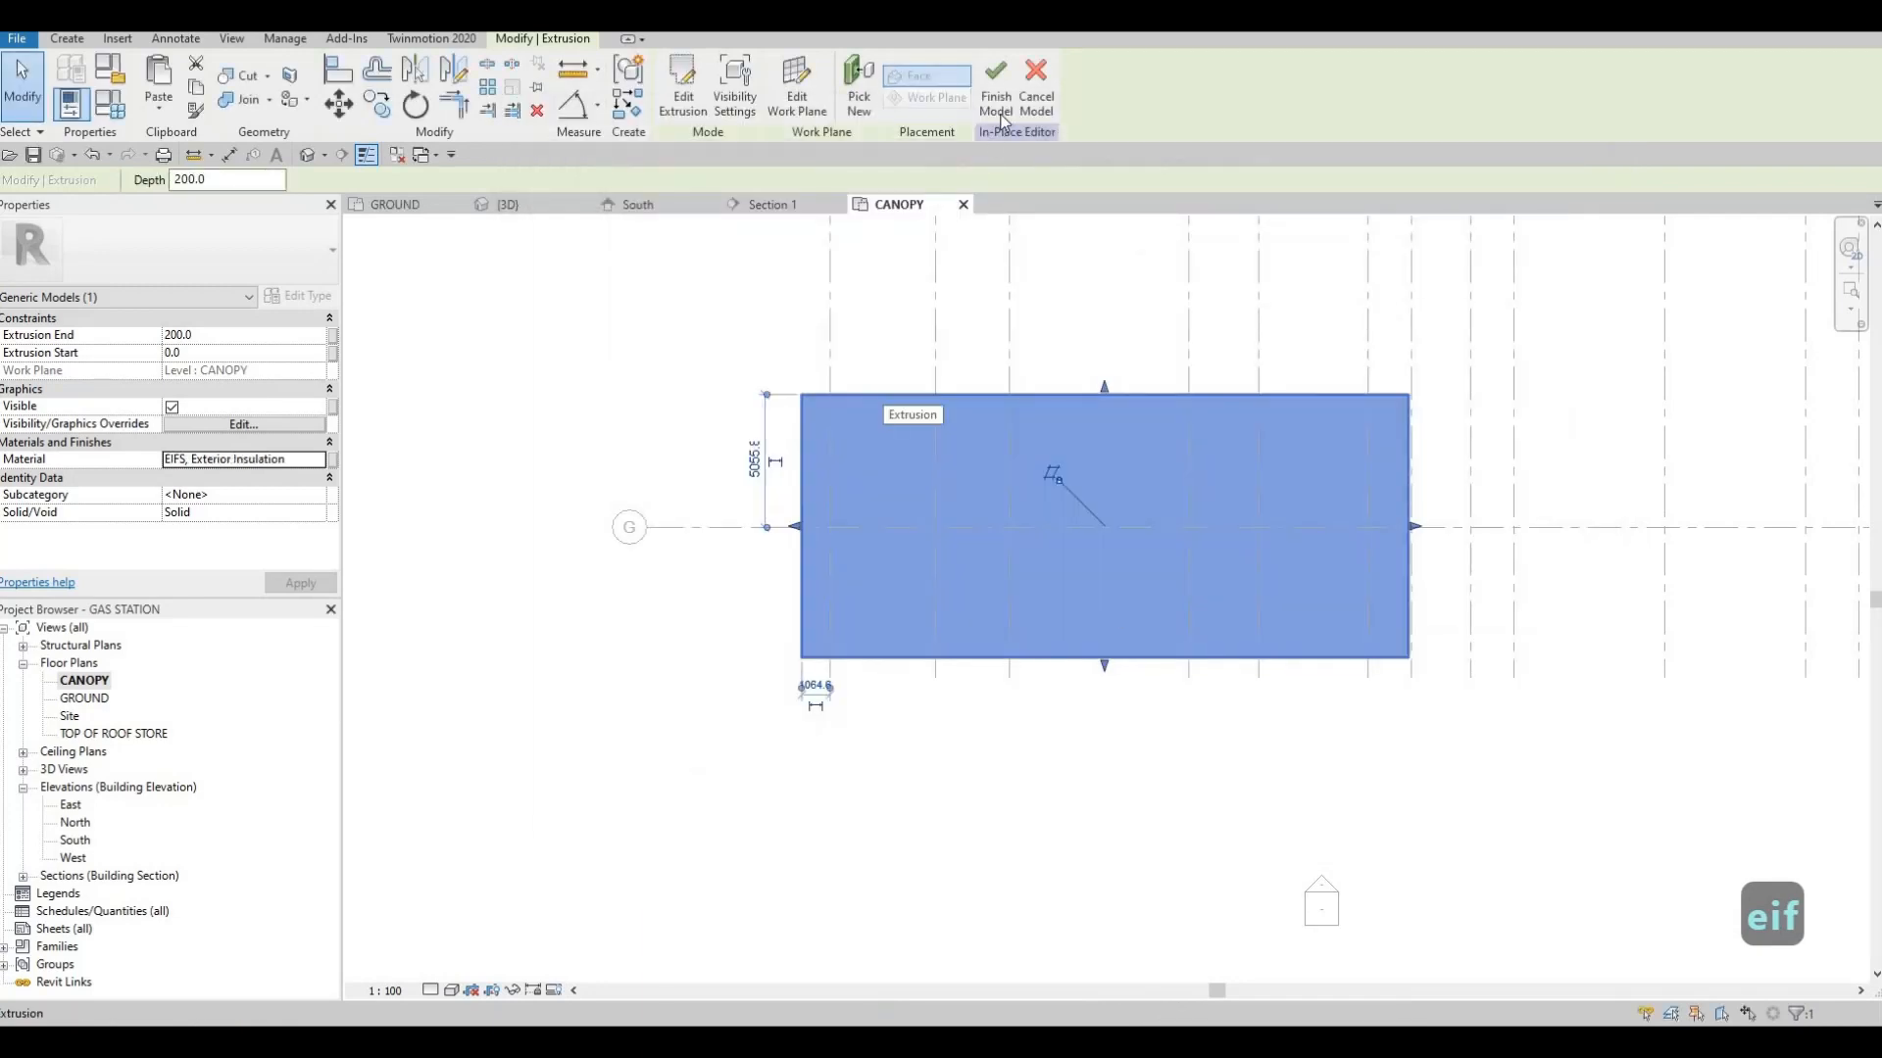
left_click(998, 98)
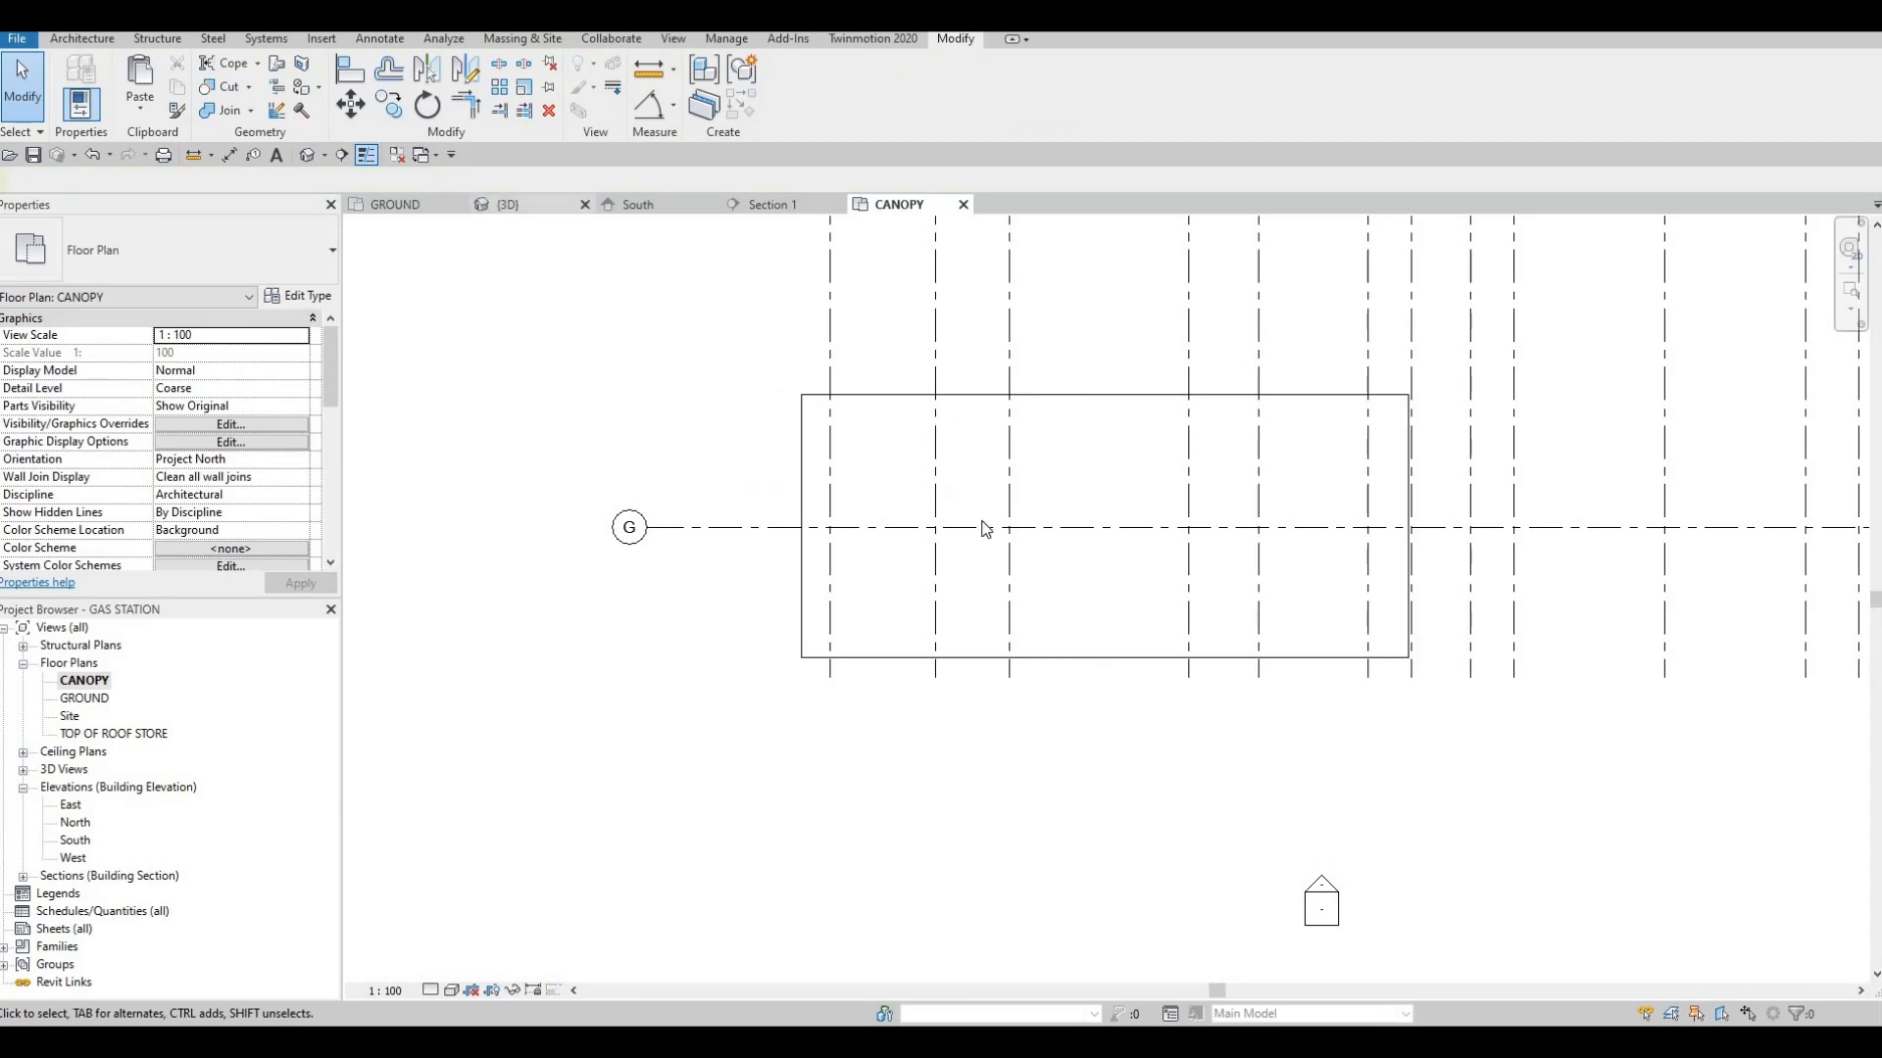
Examine the canopy slab above the columns and base in the 3D view
middle_click_drag(912, 588, 1732, 686, "shift")
key("Escape")
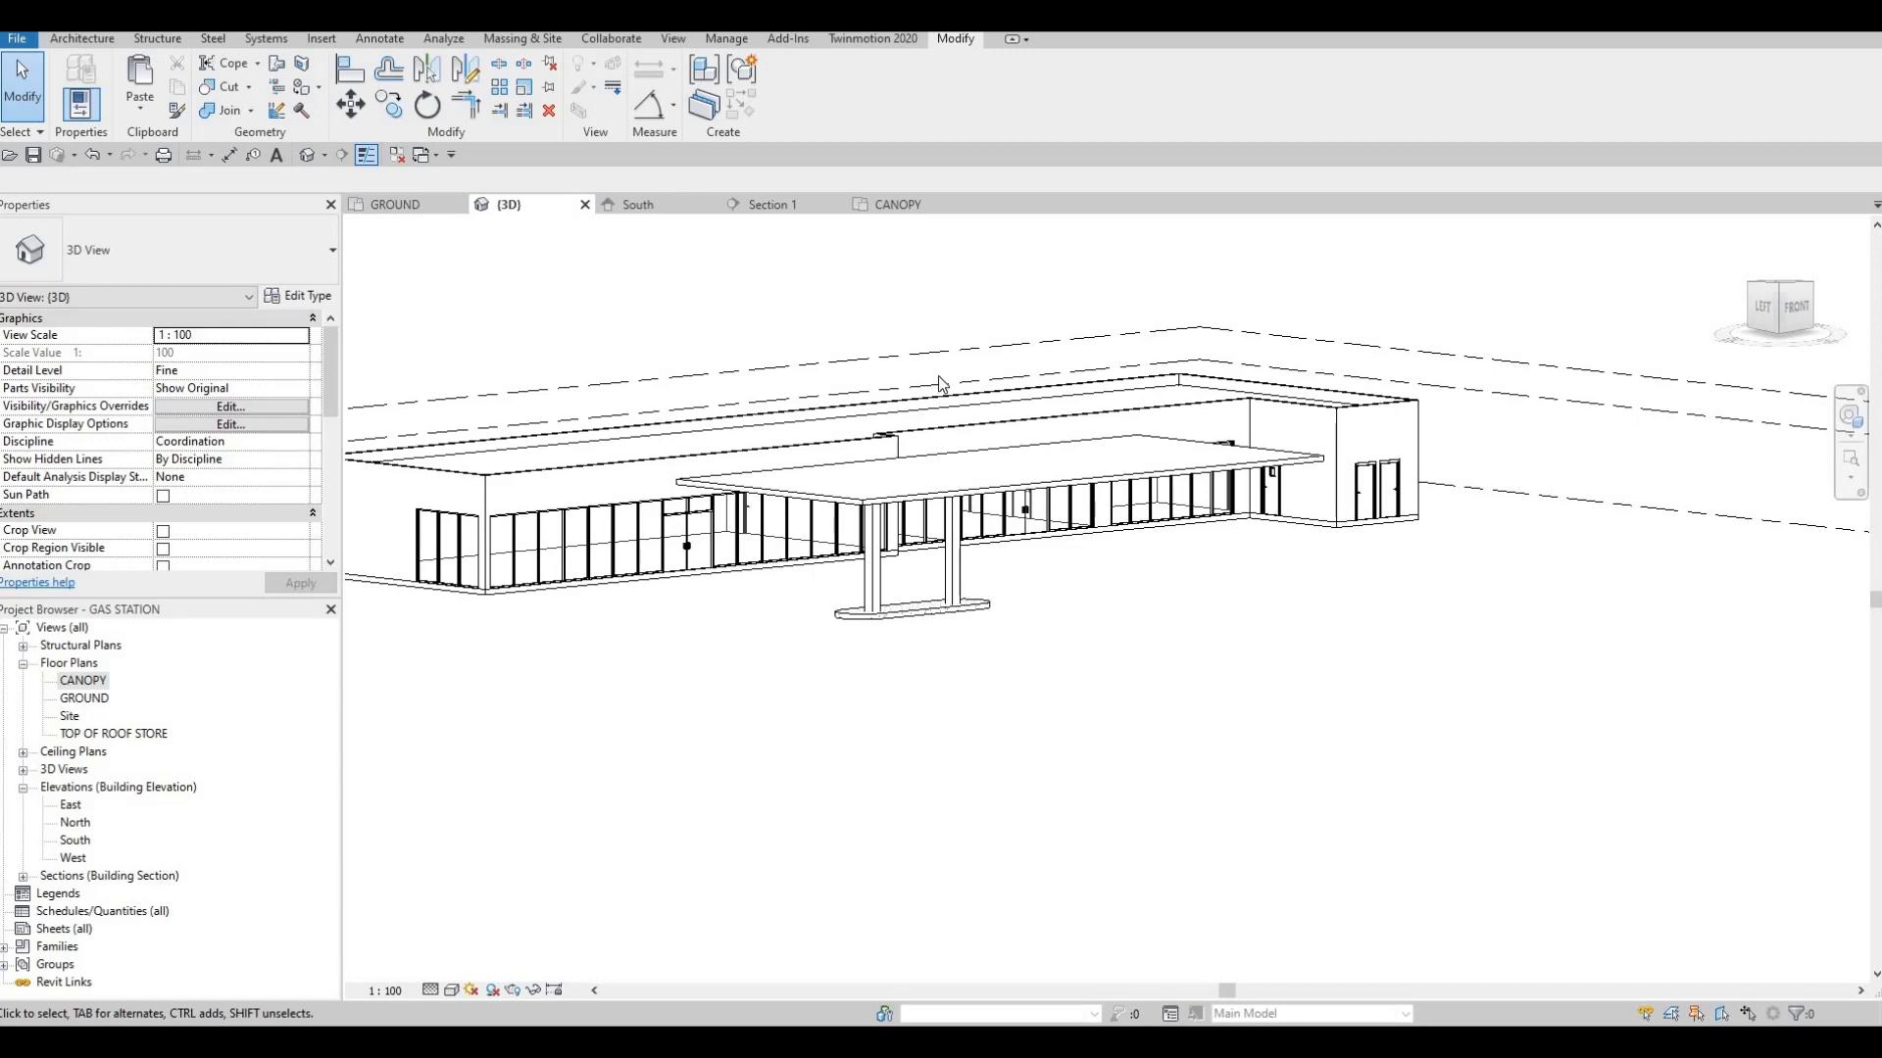
scroll(902, 510, "up", 3)
key("Escape")
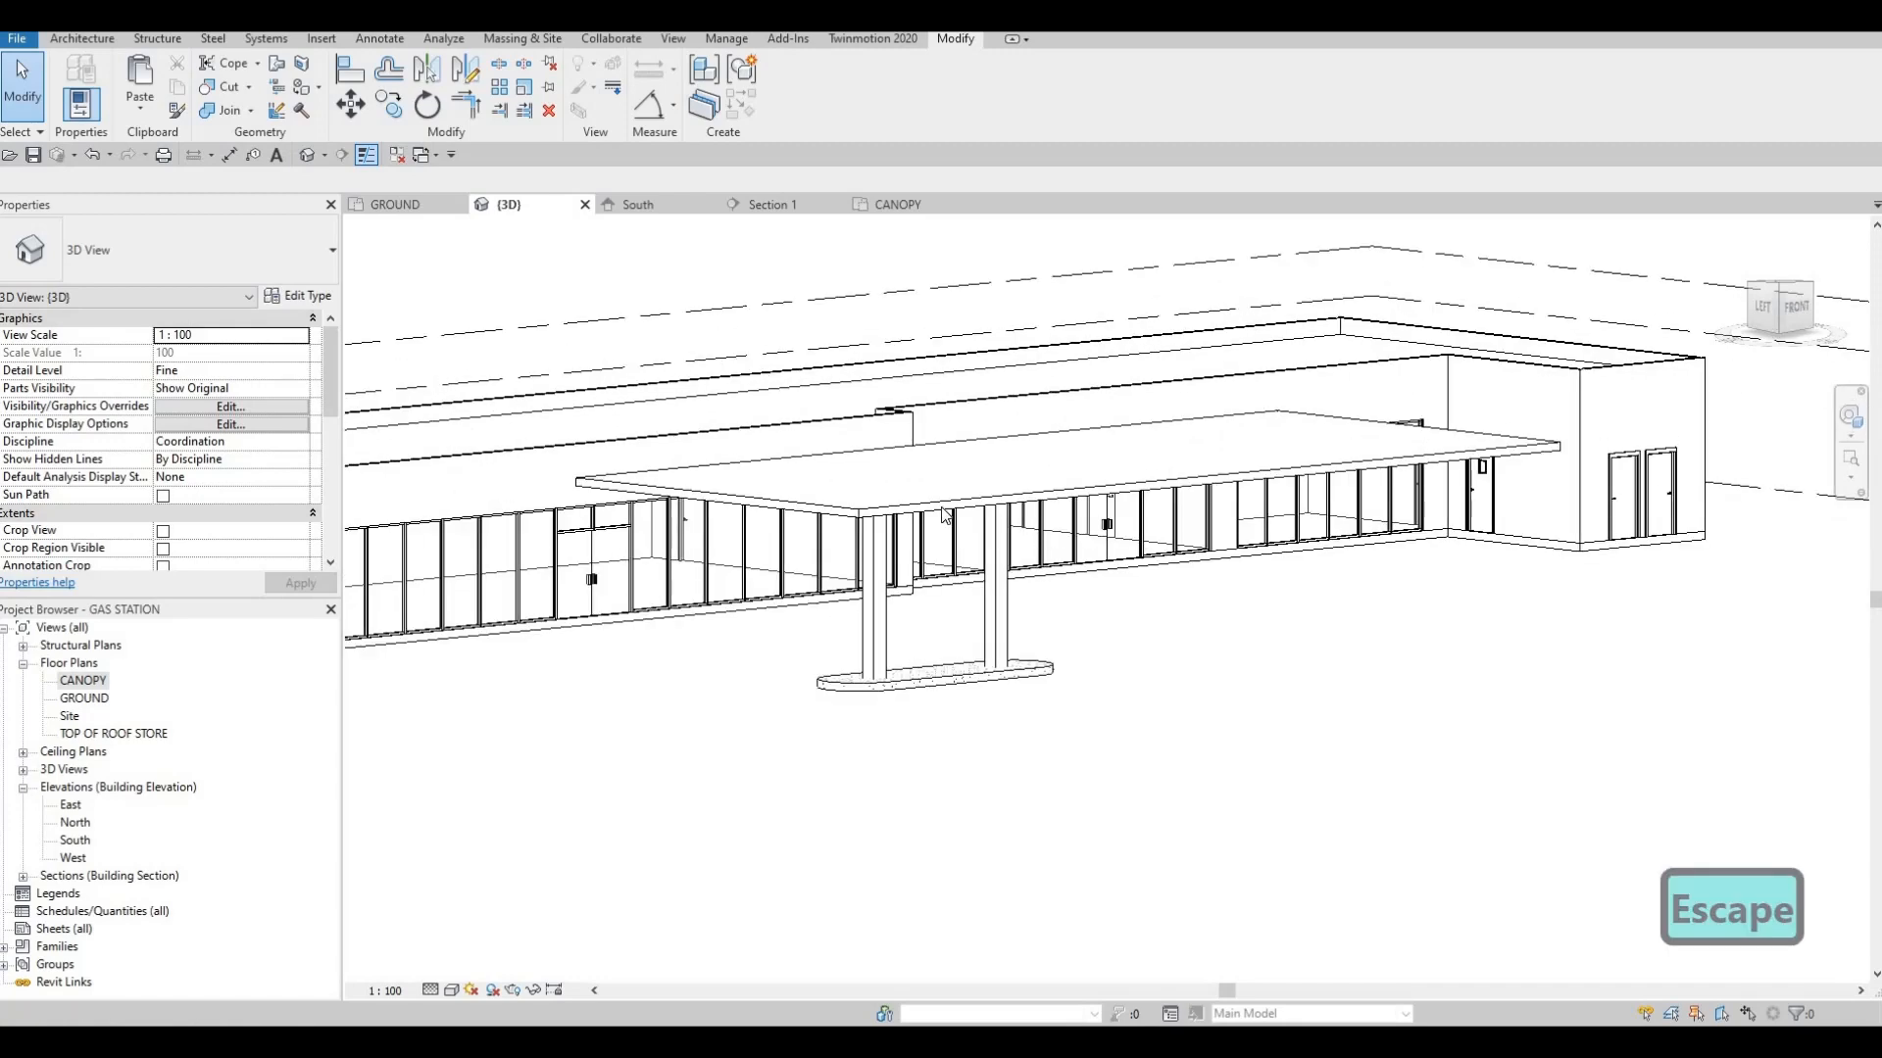
key("Escape")
Stretch the canopy slab's top face upward to a thickness of about 637 mm
left_click(1066, 456)
scroll(1078, 436, "up", 2)
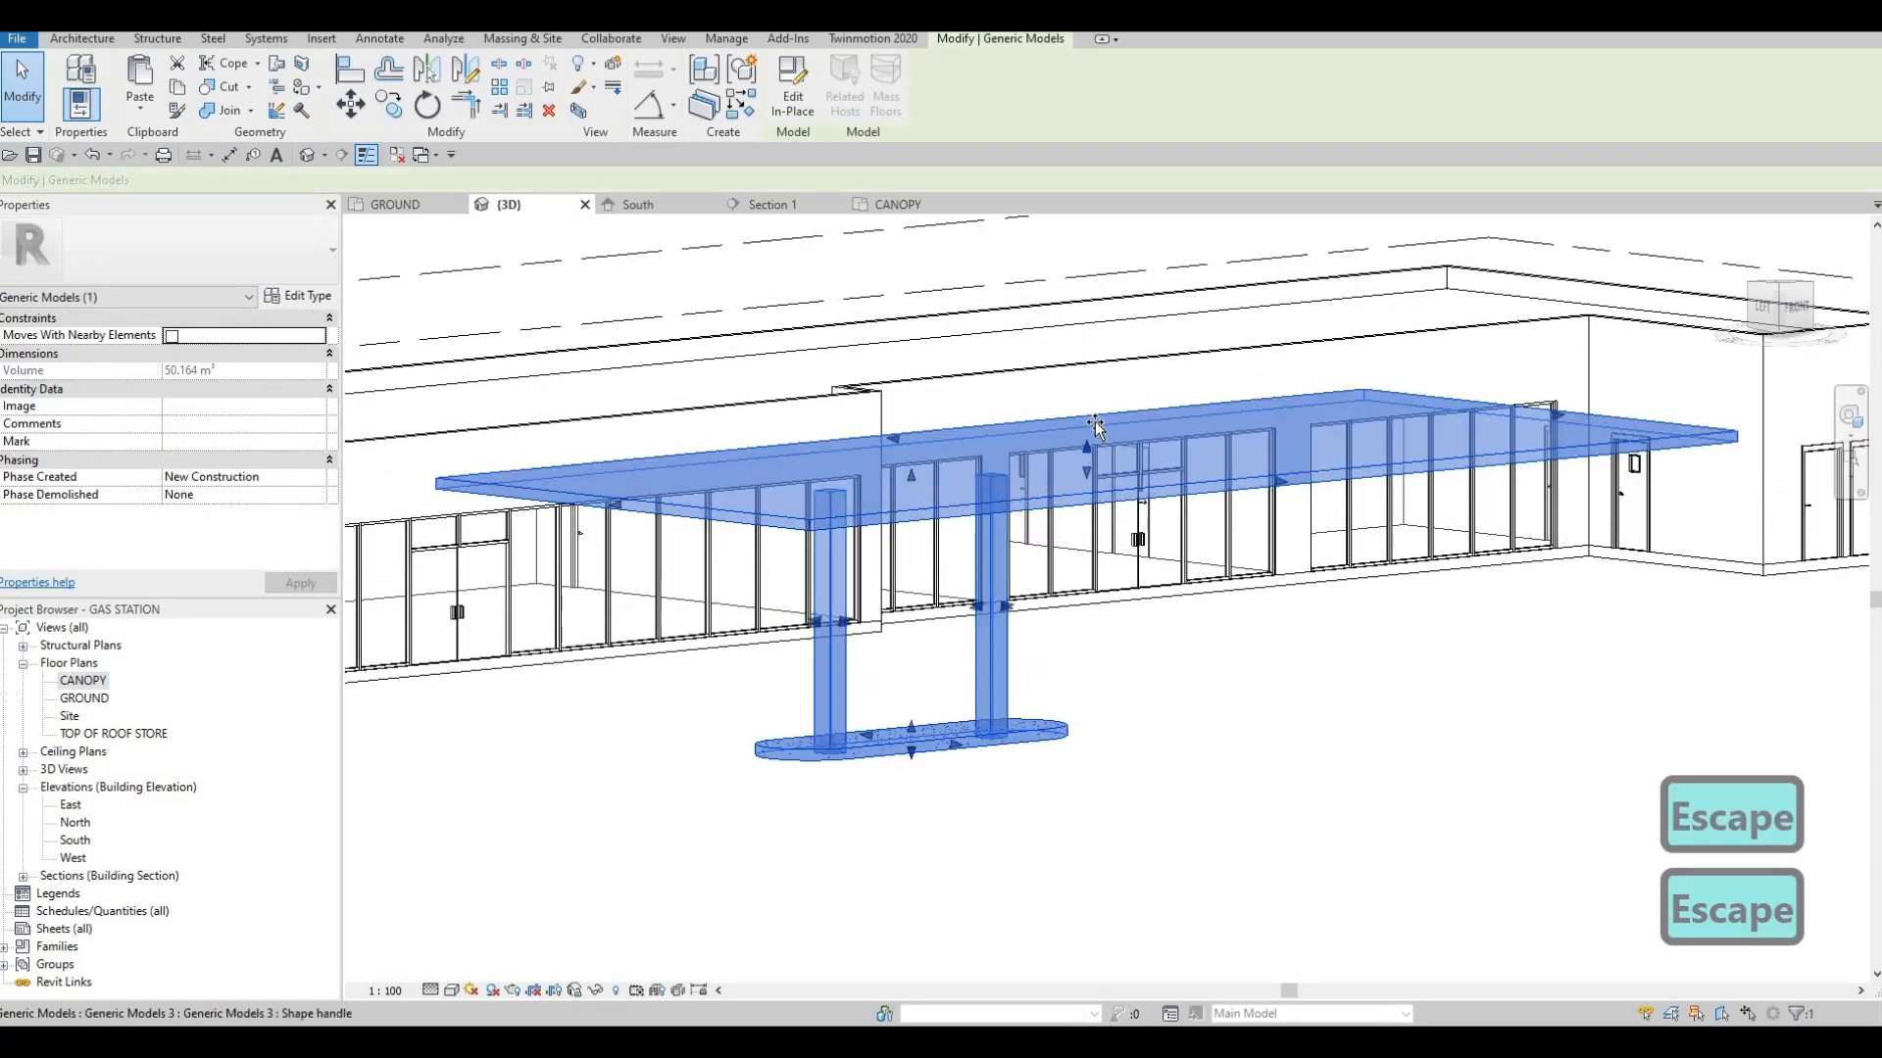
key("Escape")
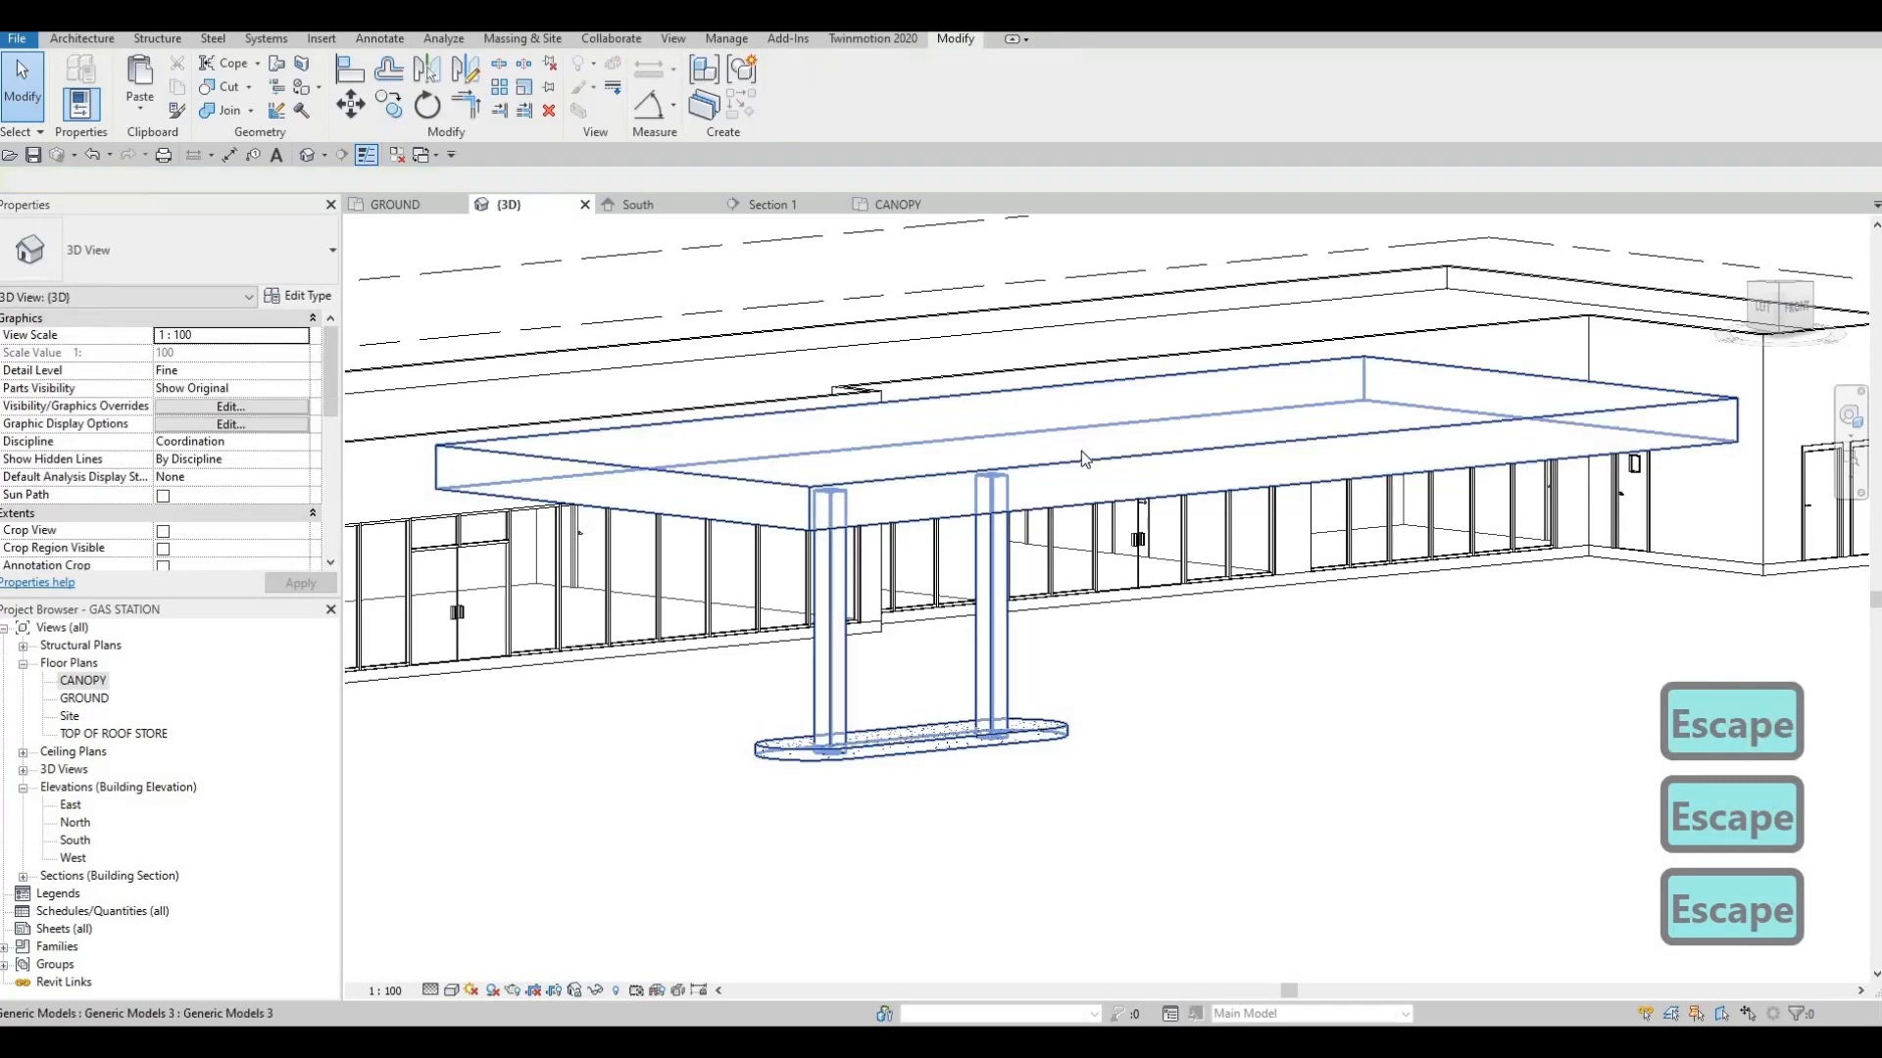
left_click(1076, 433)
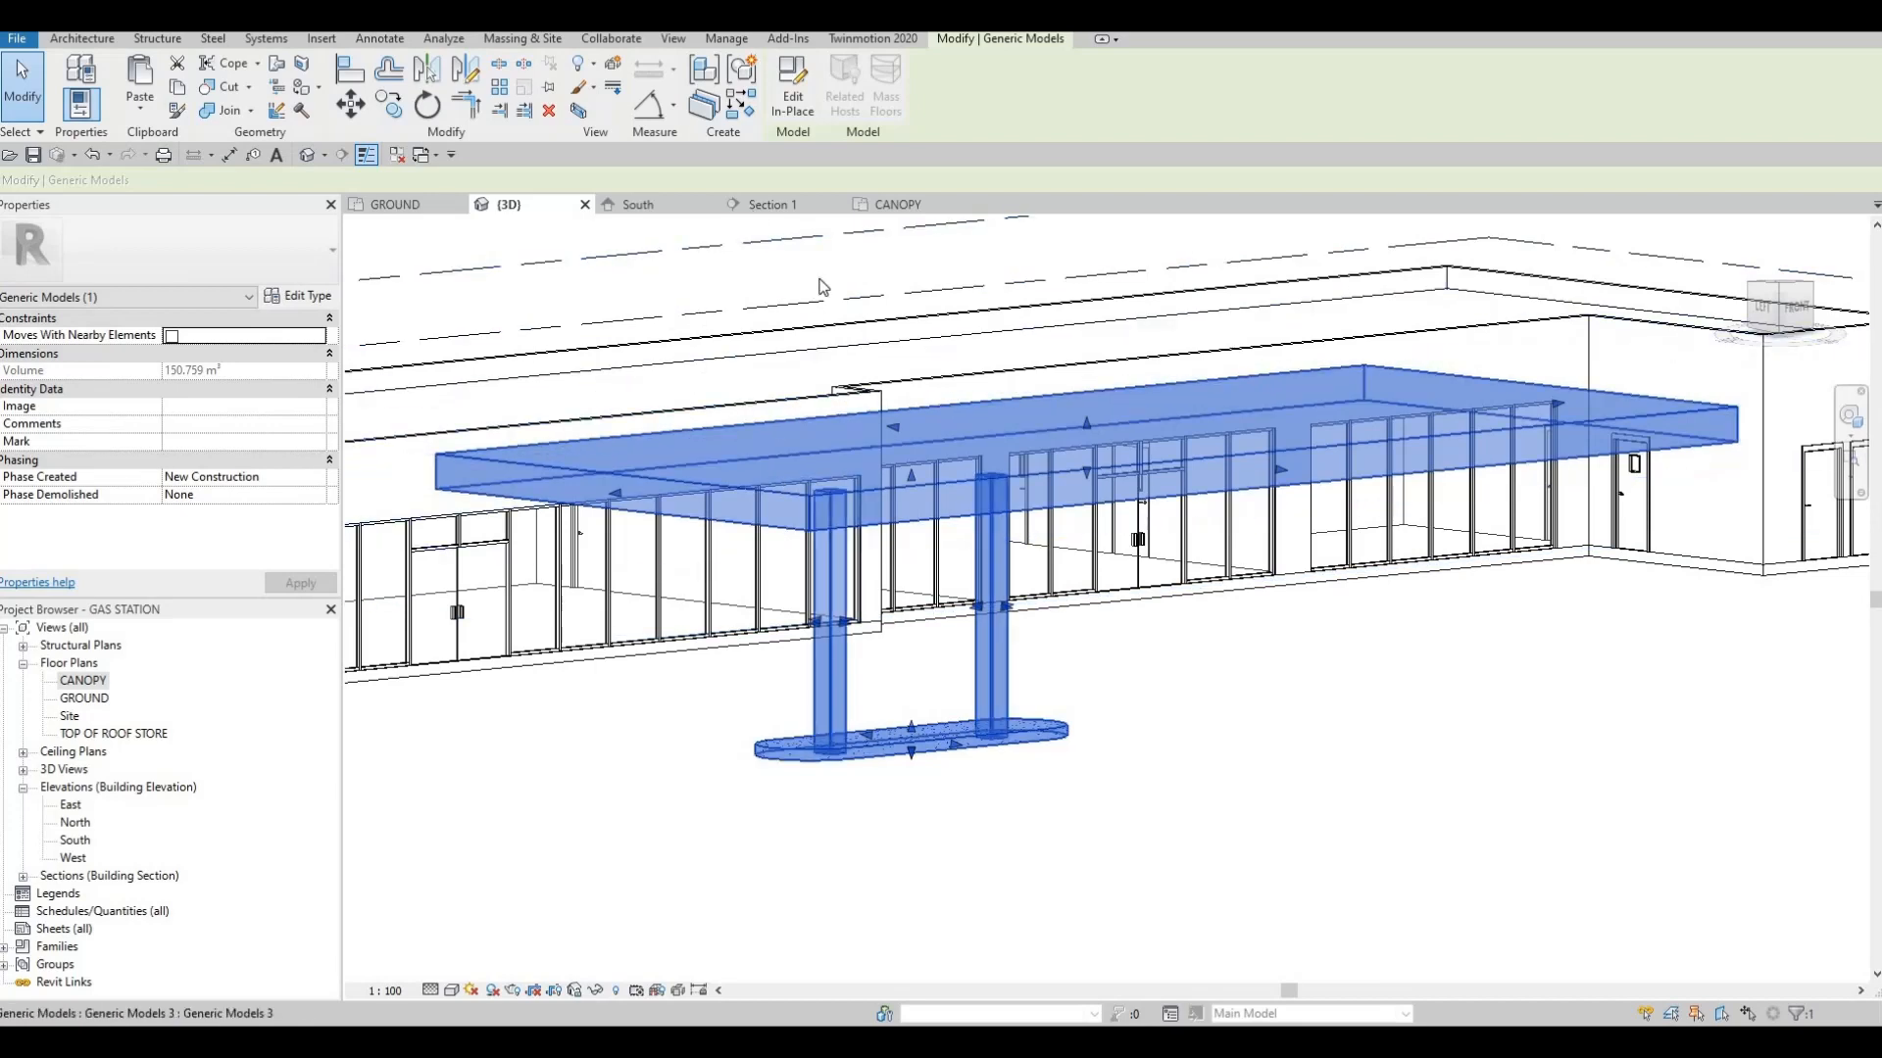
Edit the model in place, set the canopy slab's extrusion end to 750 mm, and finish the model
double_click(840, 492)
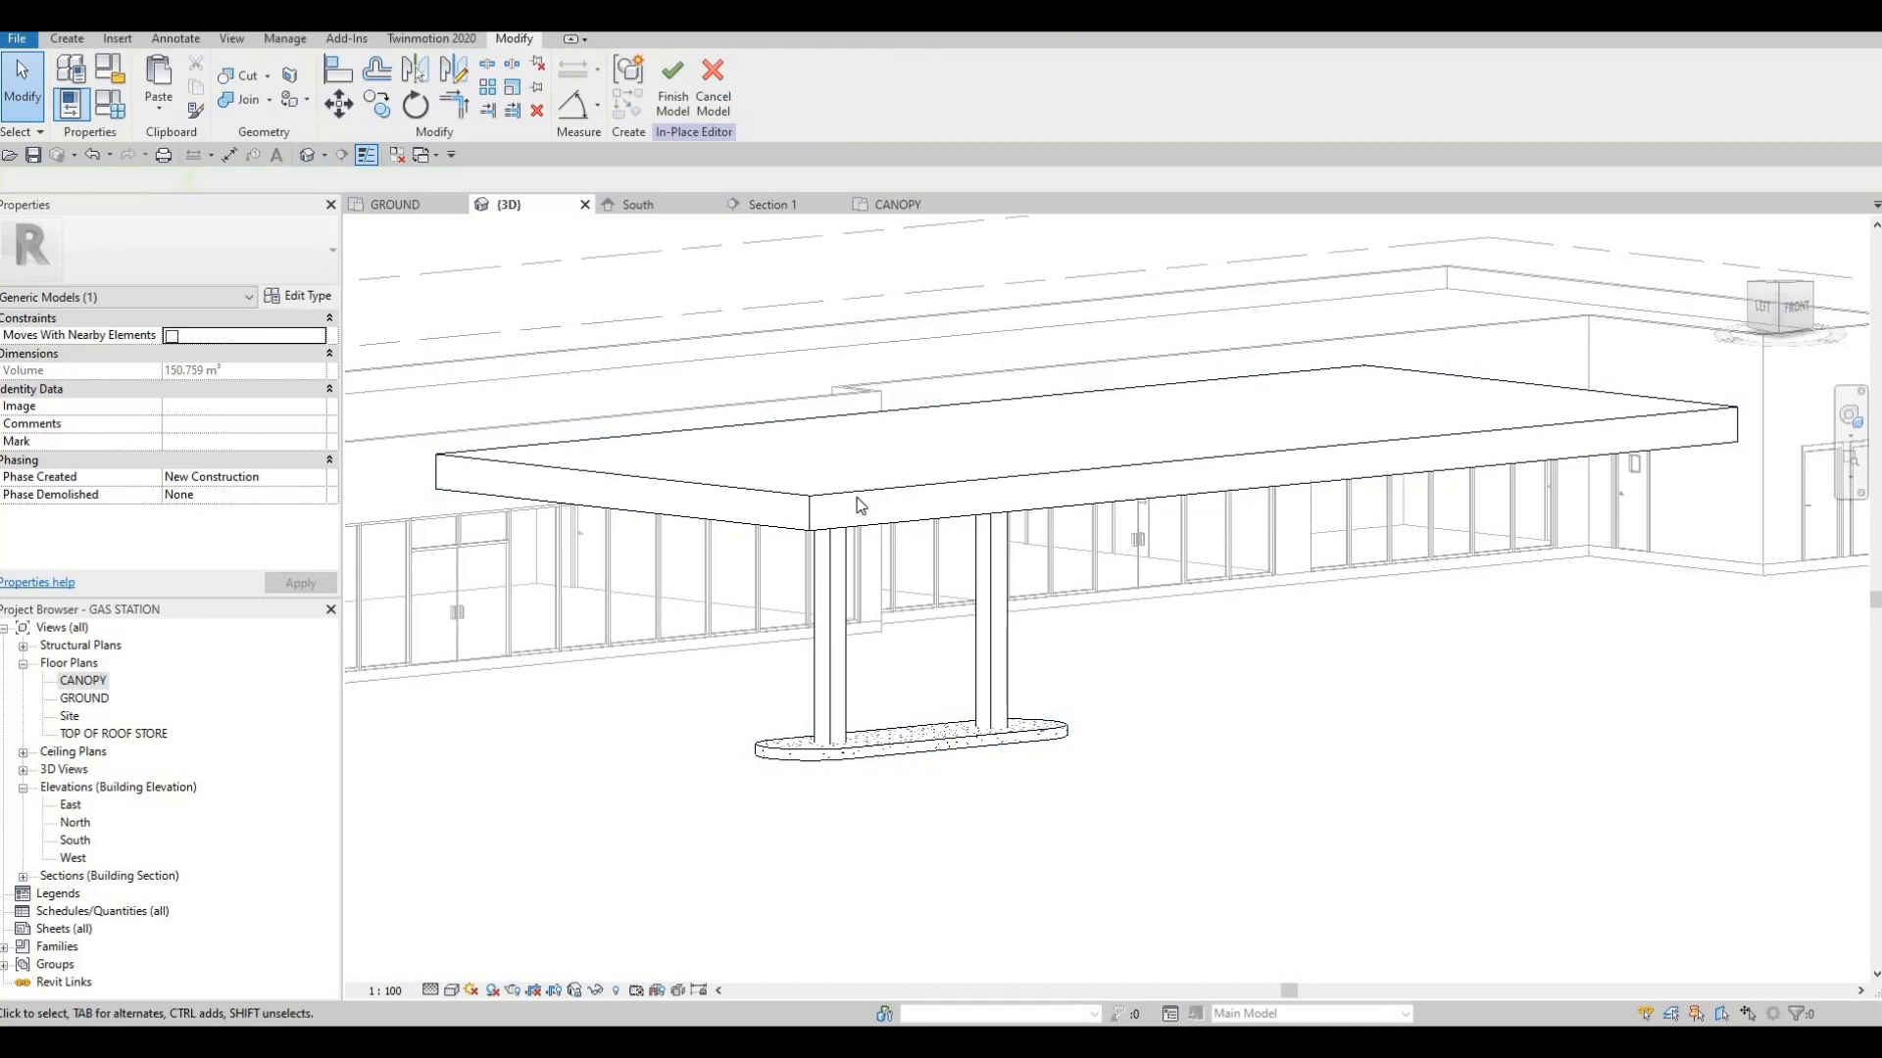
left_click(470, 407)
left_click(227, 338)
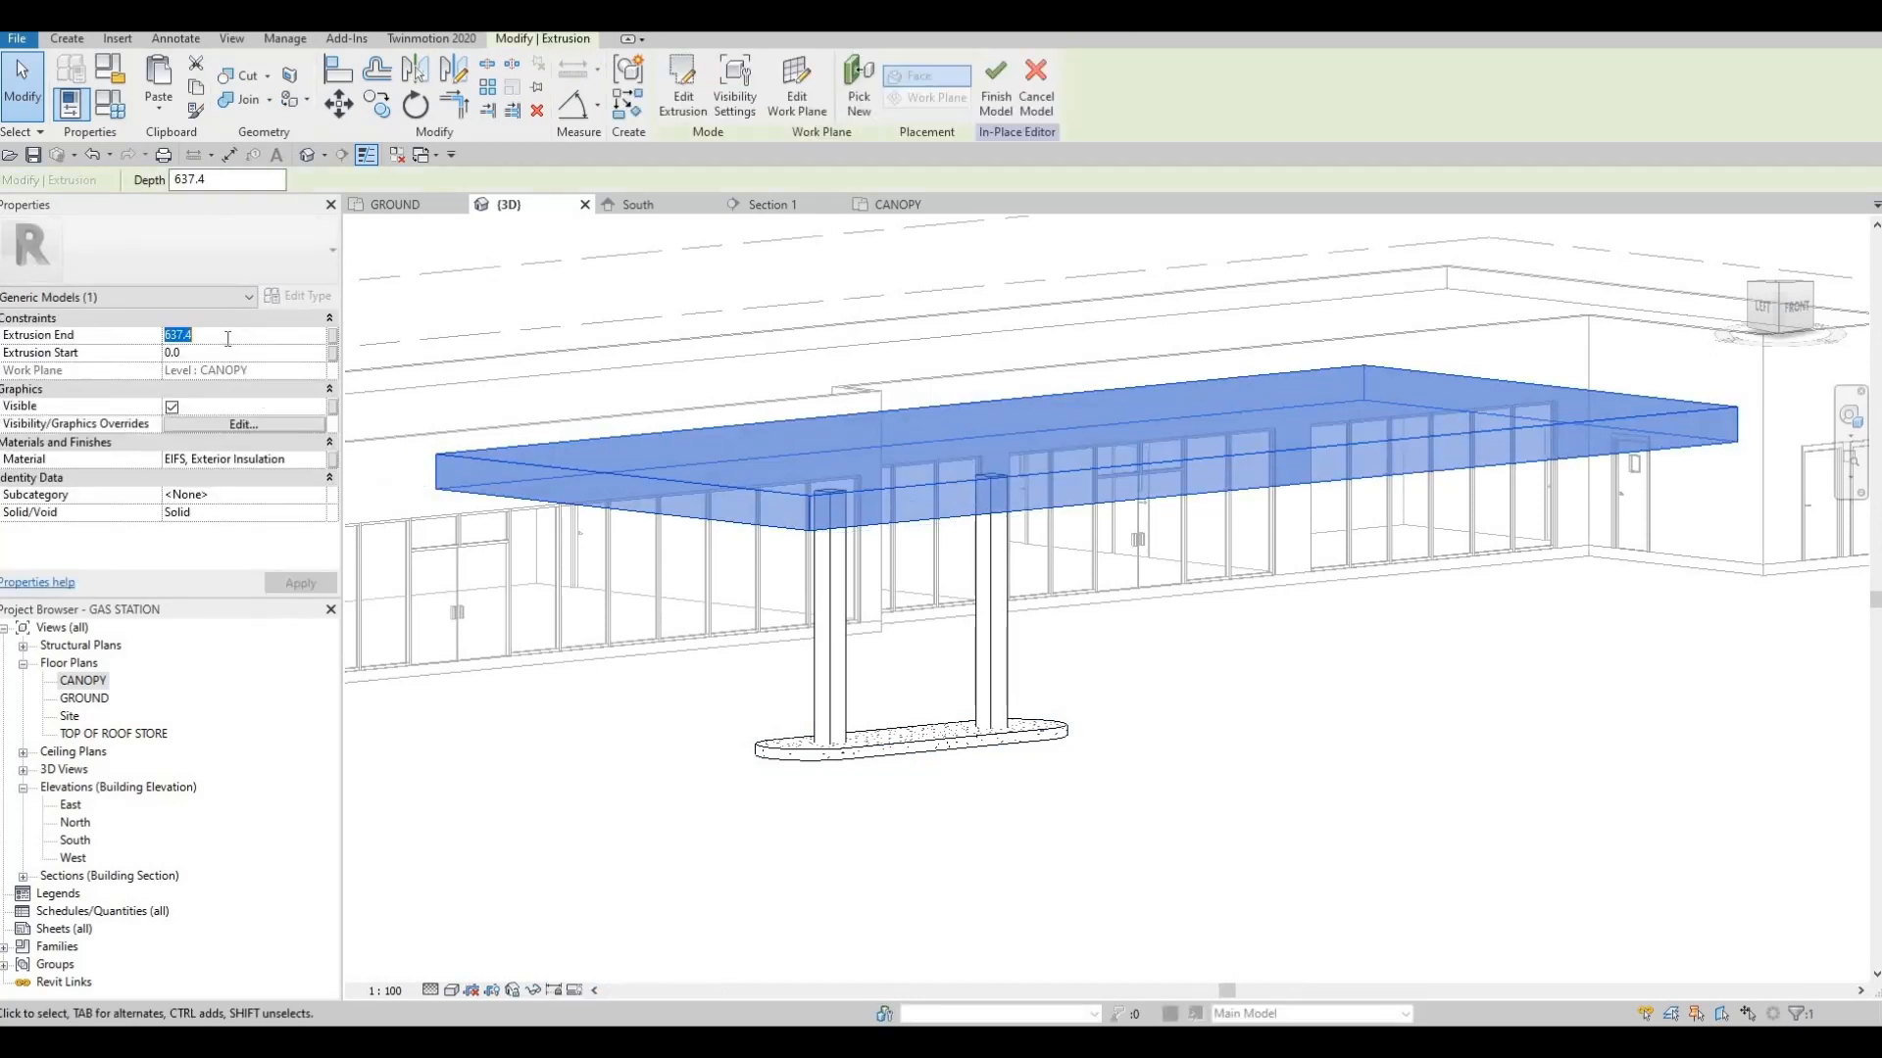
type("750")
key("Return")
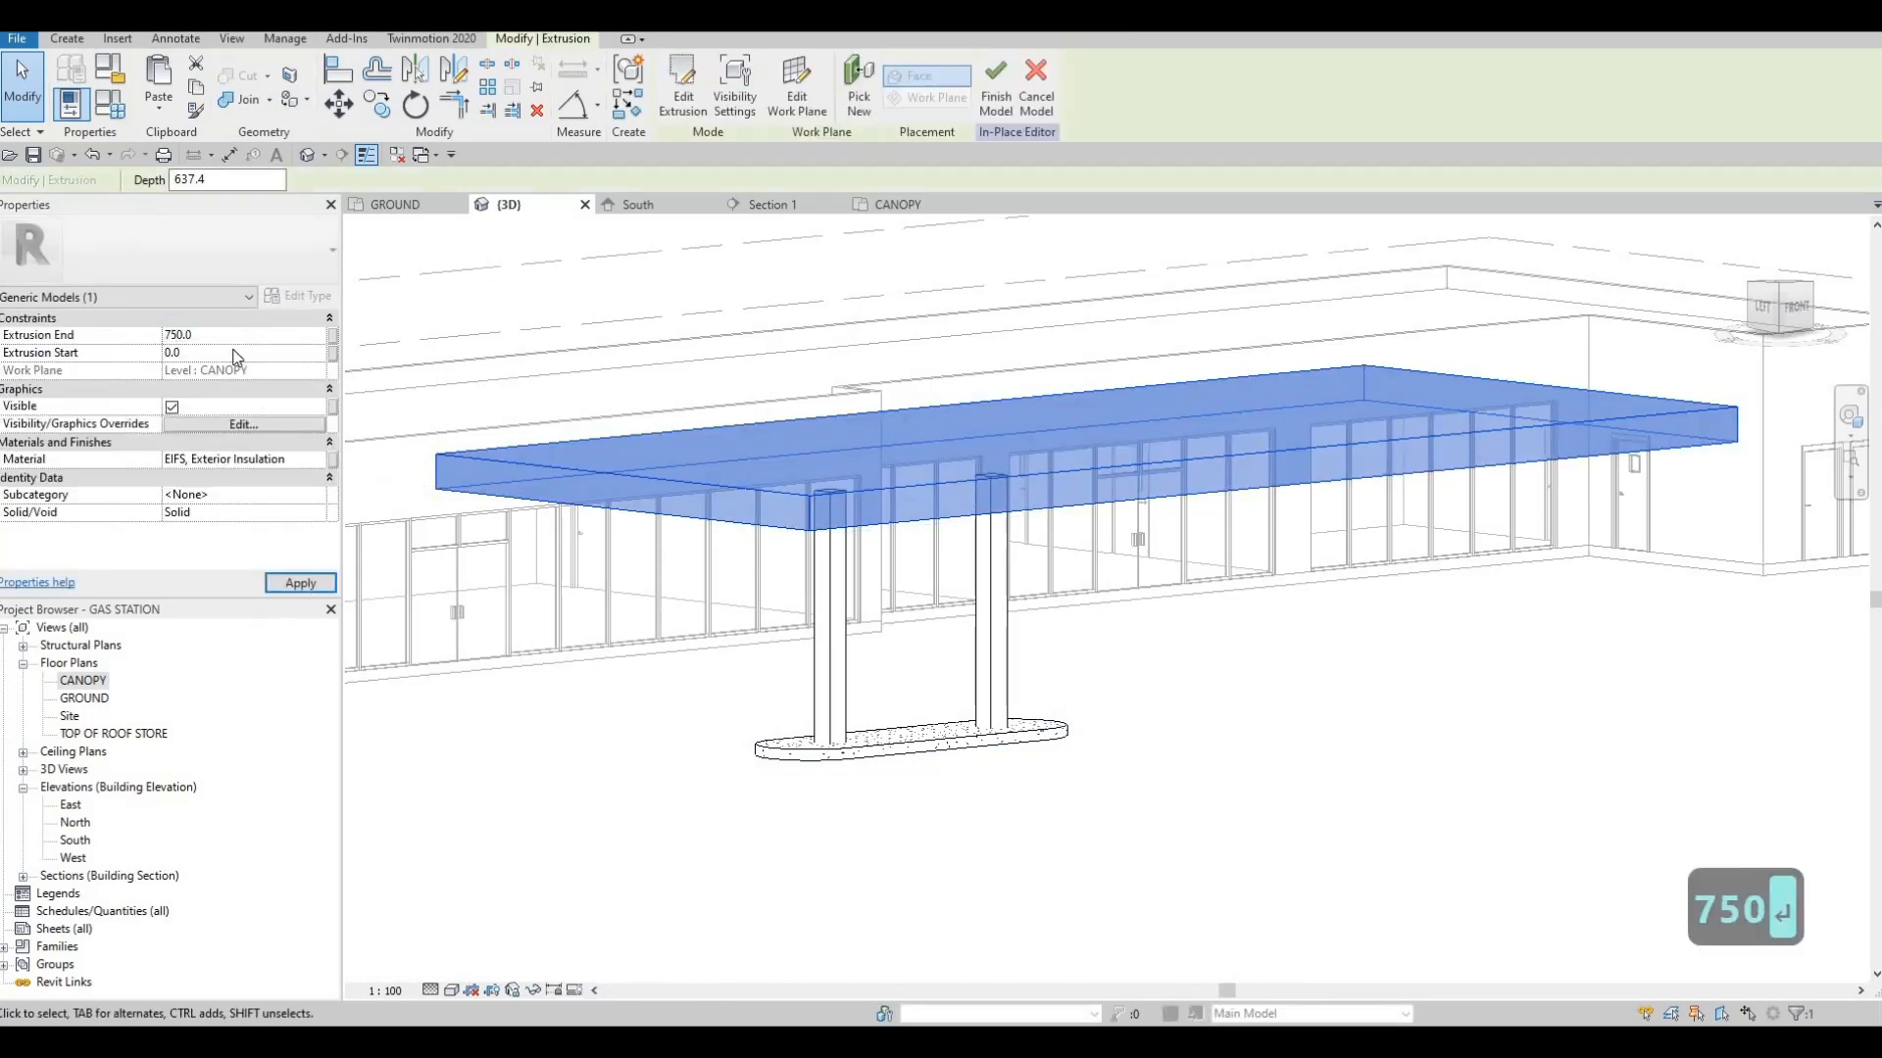
left_click(302, 584)
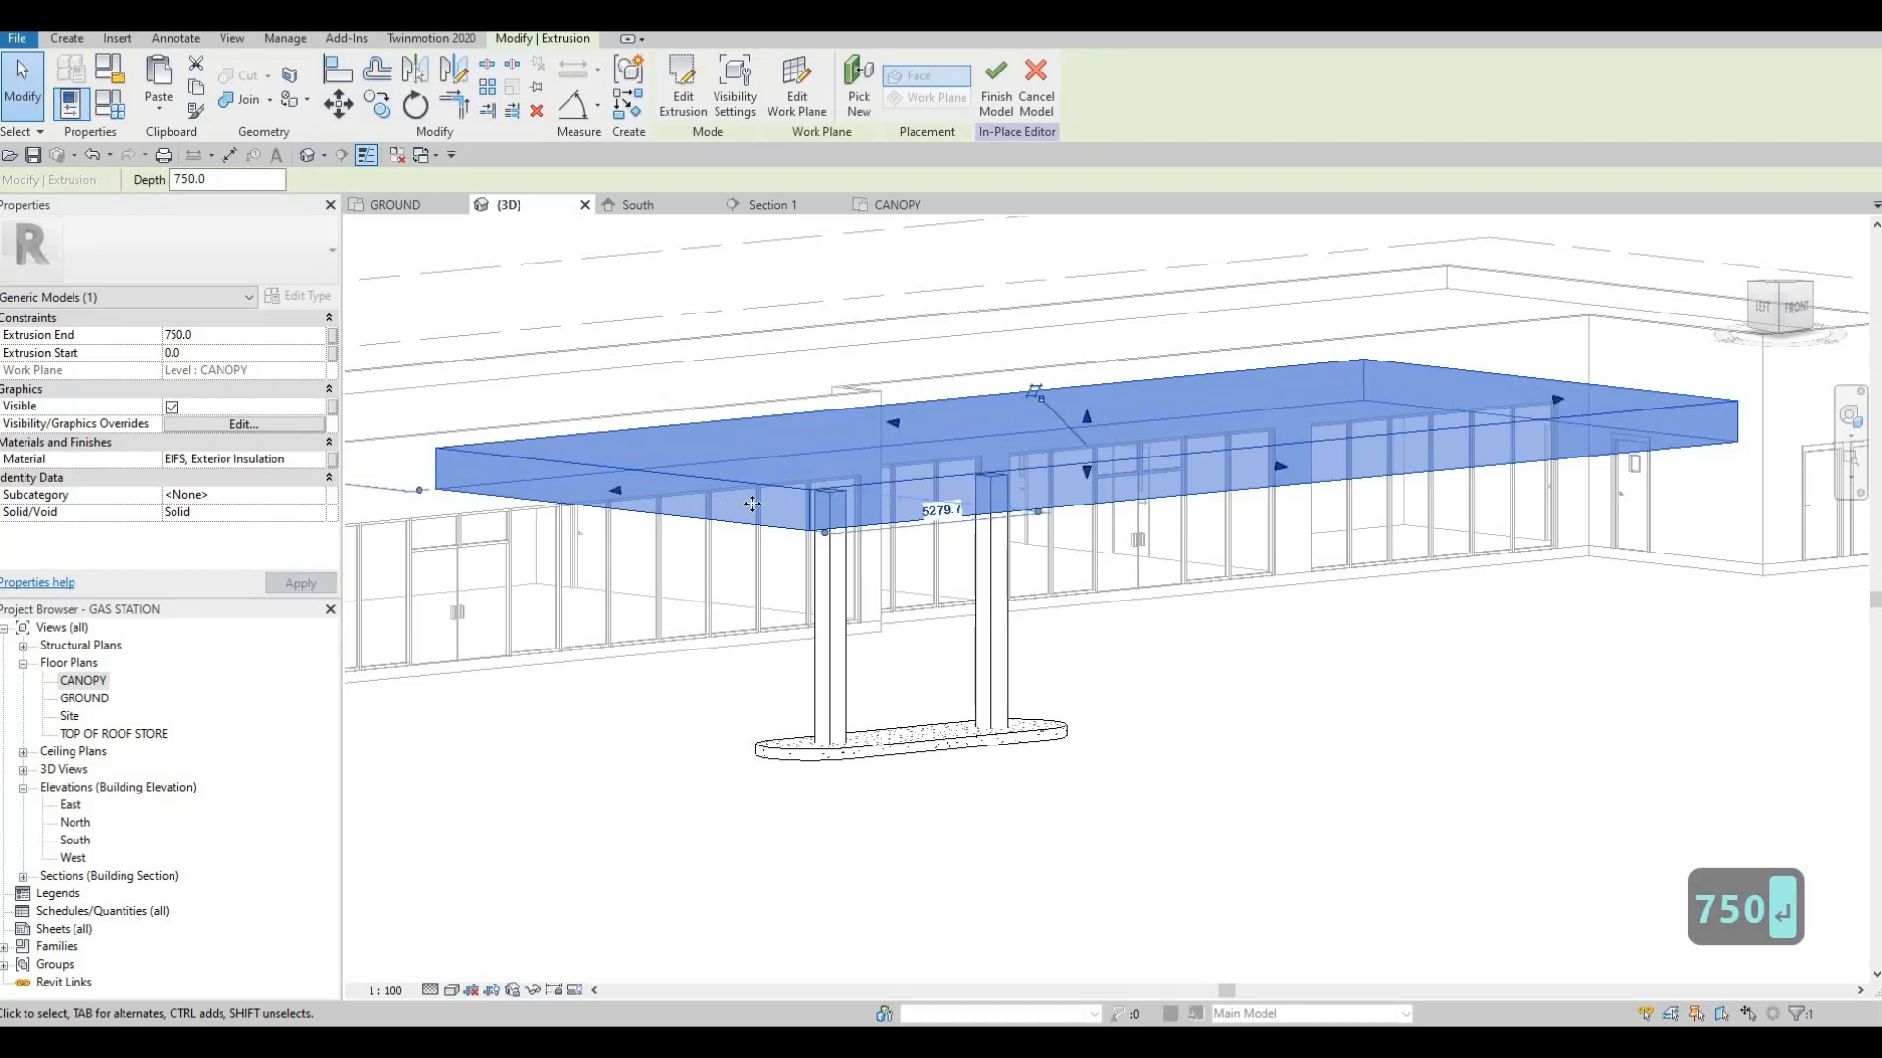
scroll(894, 561, "down", 3)
key("Escape")
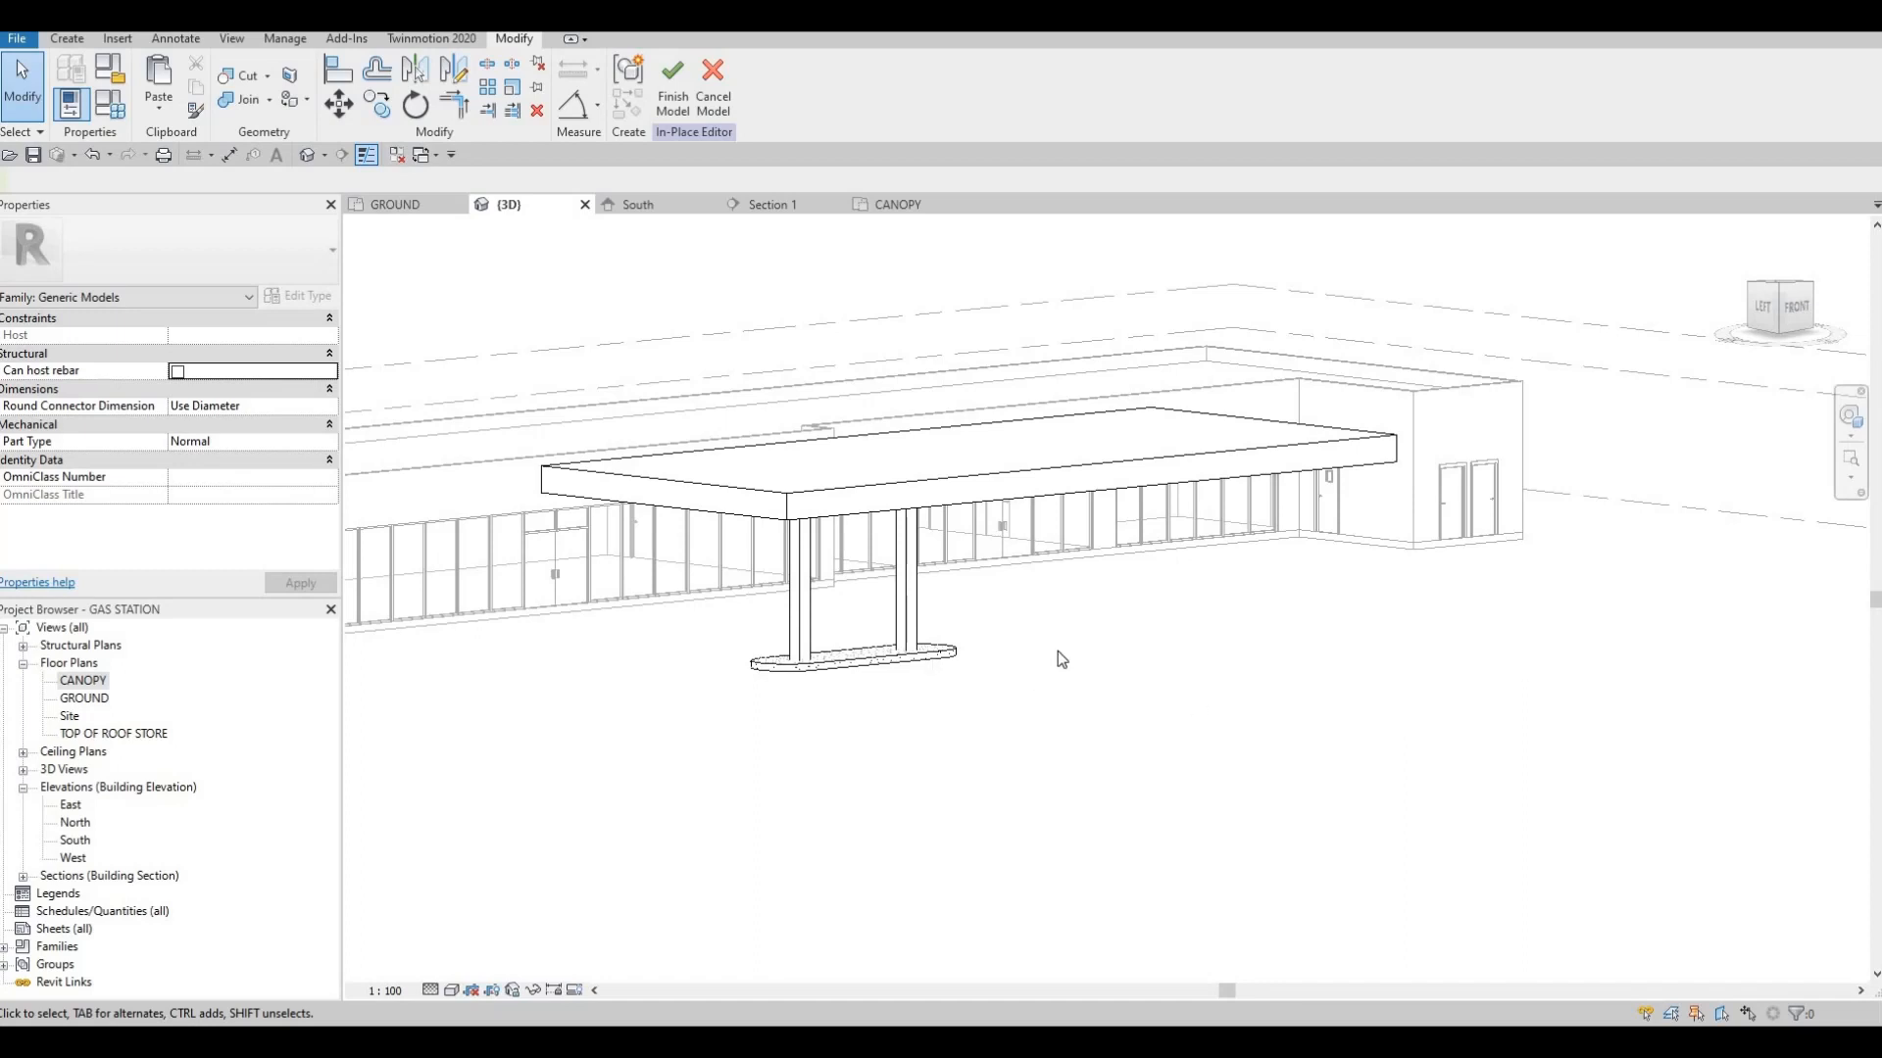
left_click(670, 110)
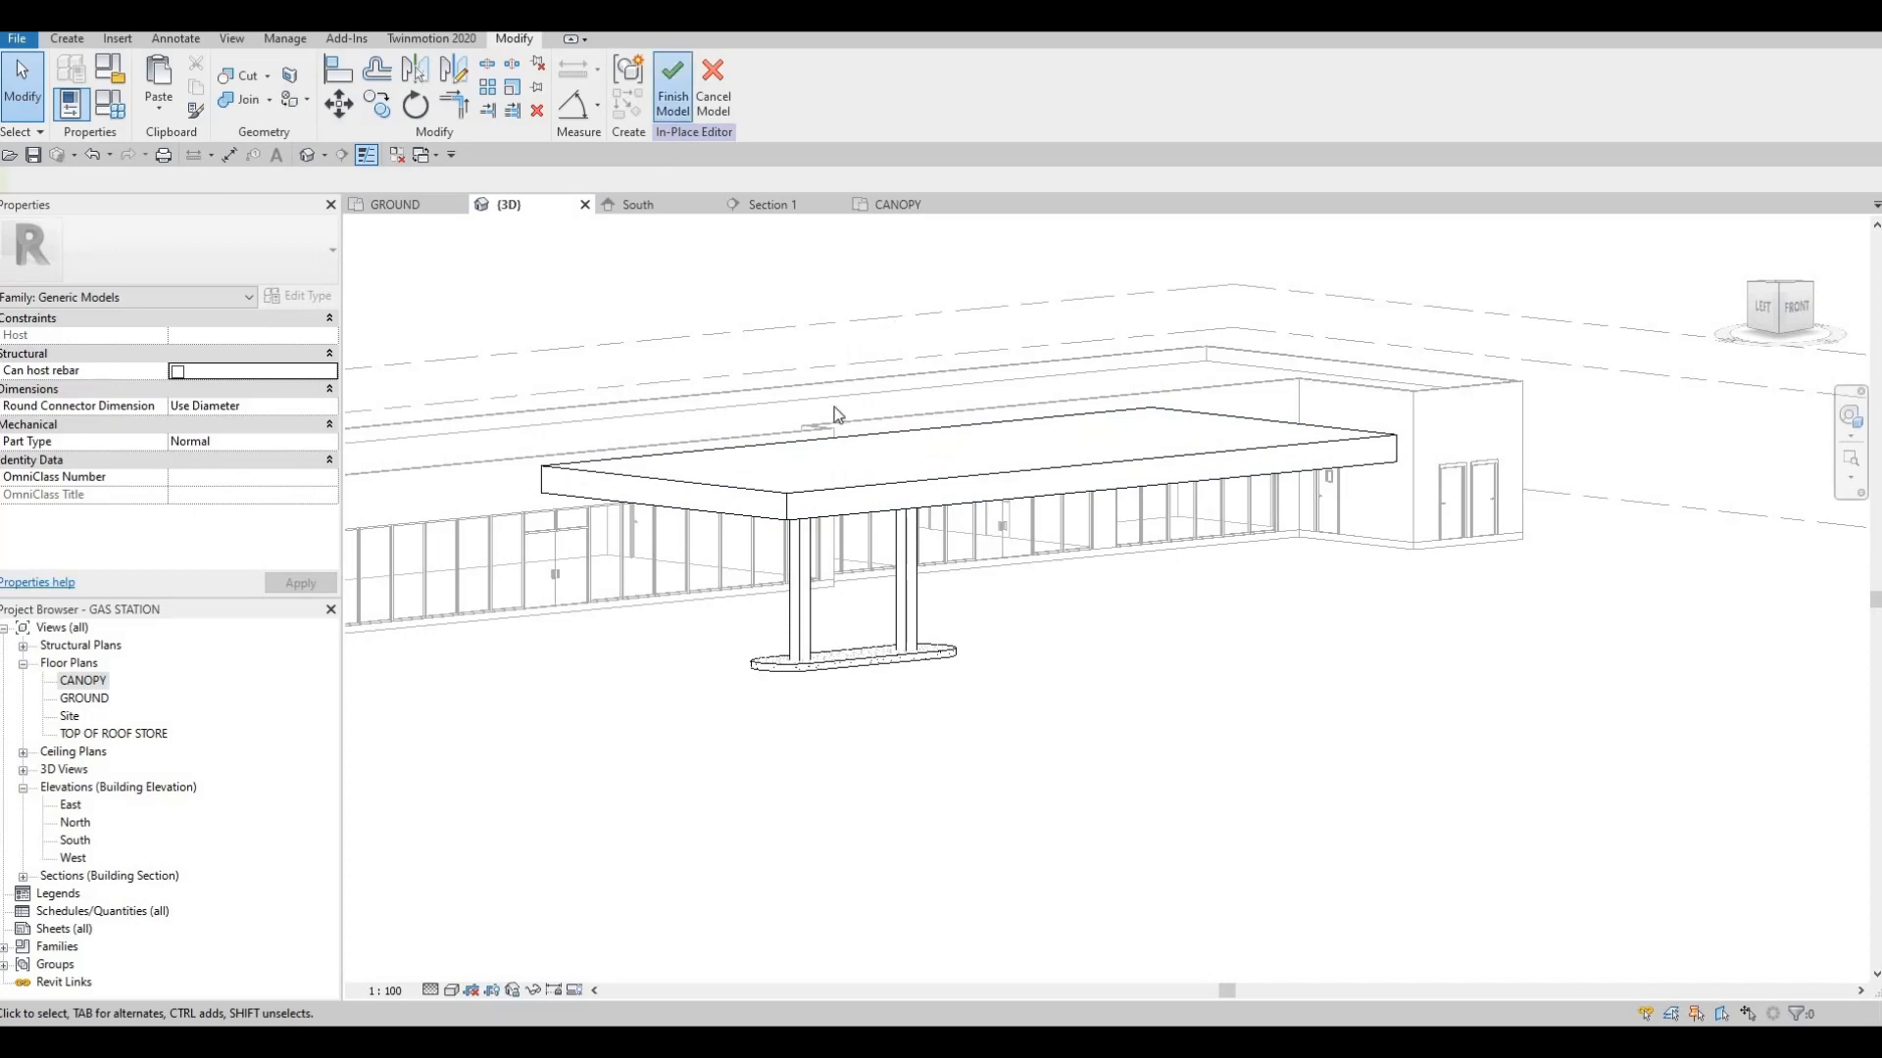
Reopen the canopy, column and base model for in-place editing in the 3D view
middle_click_drag(840, 478, 1078, 537, "shift")
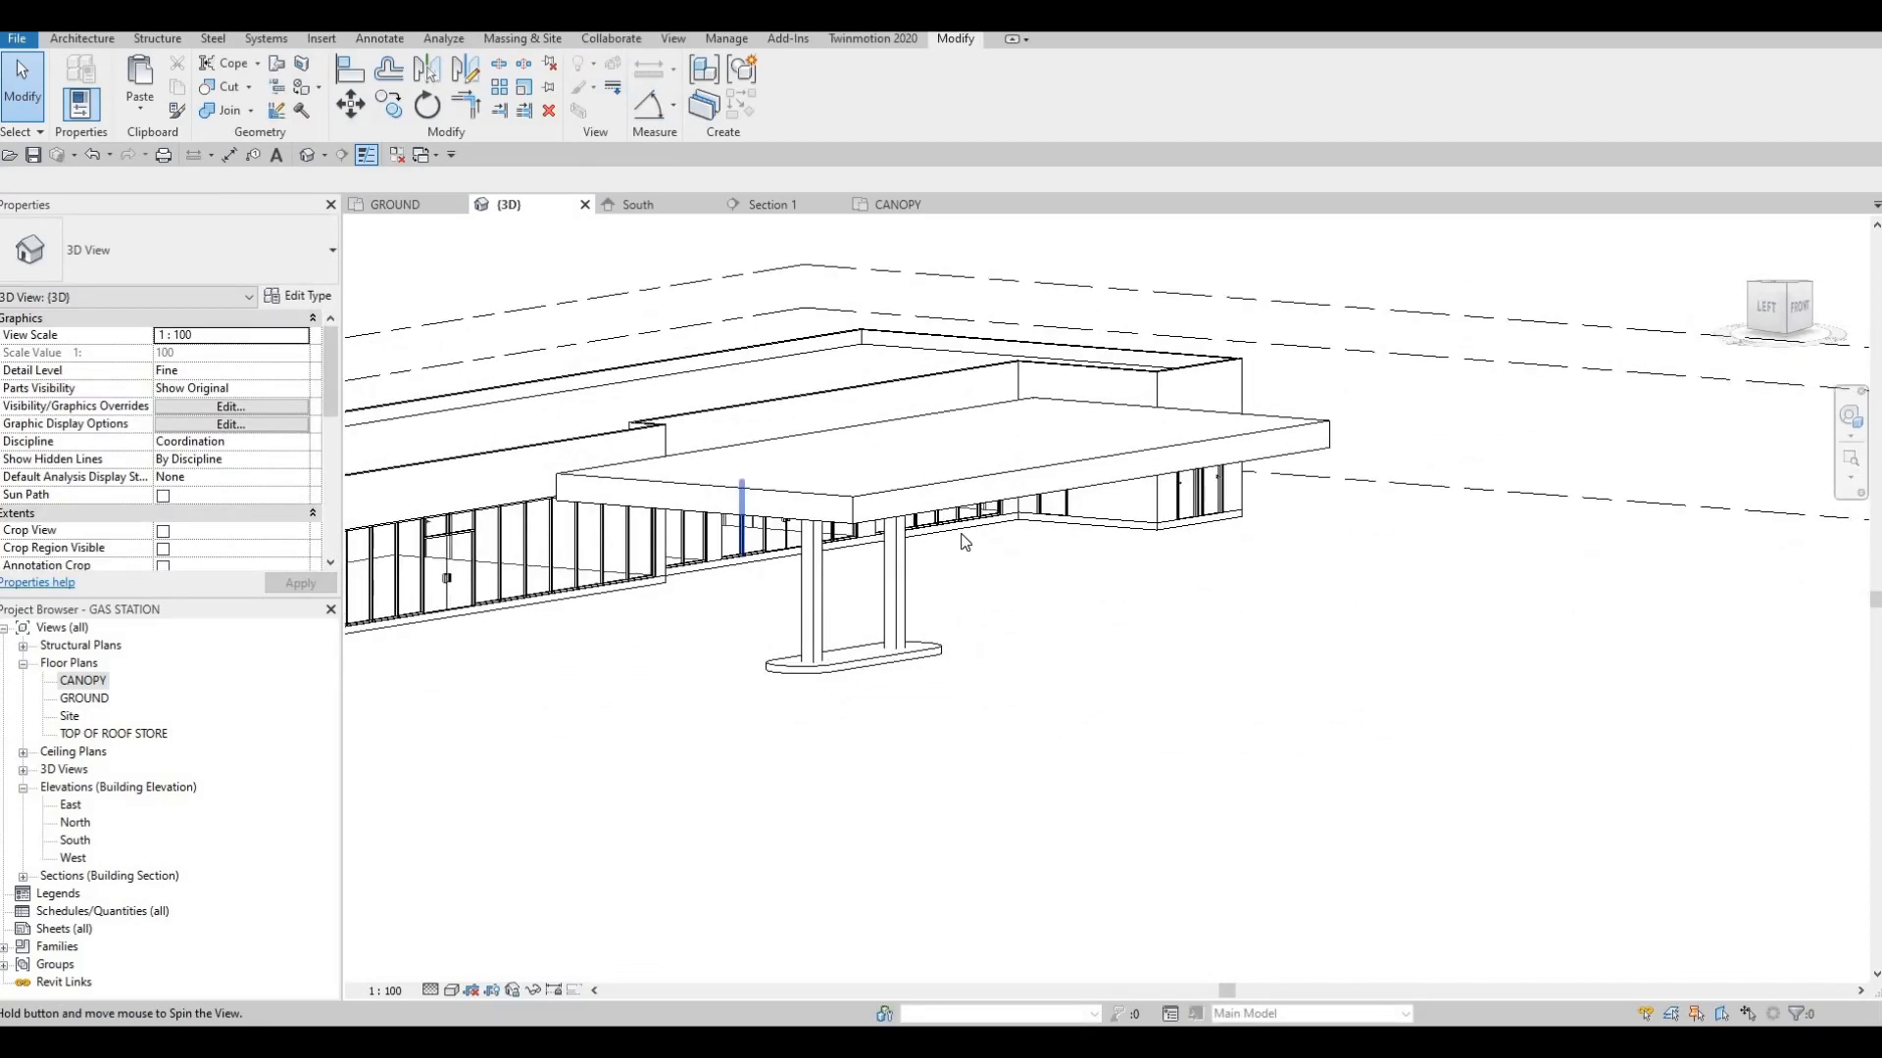
middle_click_drag(888, 498, 999, 498)
scroll(998, 500, "up", 3)
left_click(997, 497)
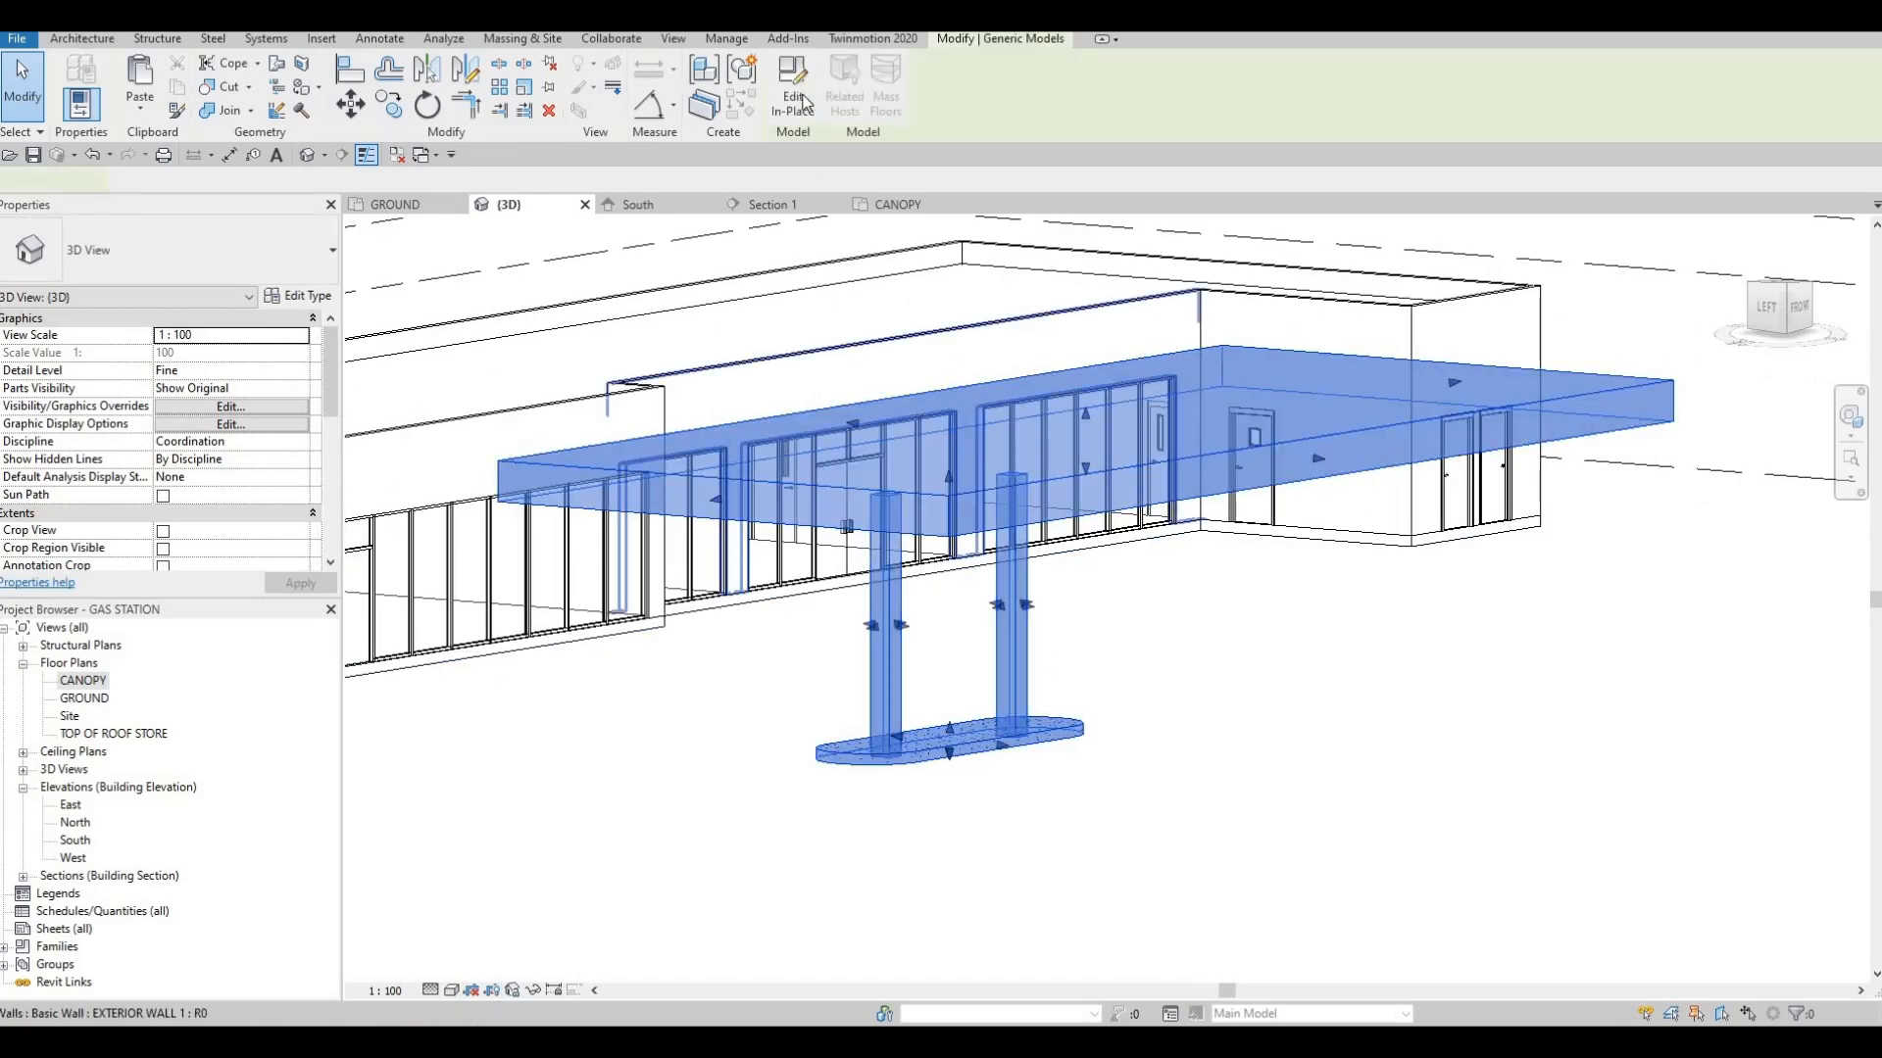
left_click(793, 90)
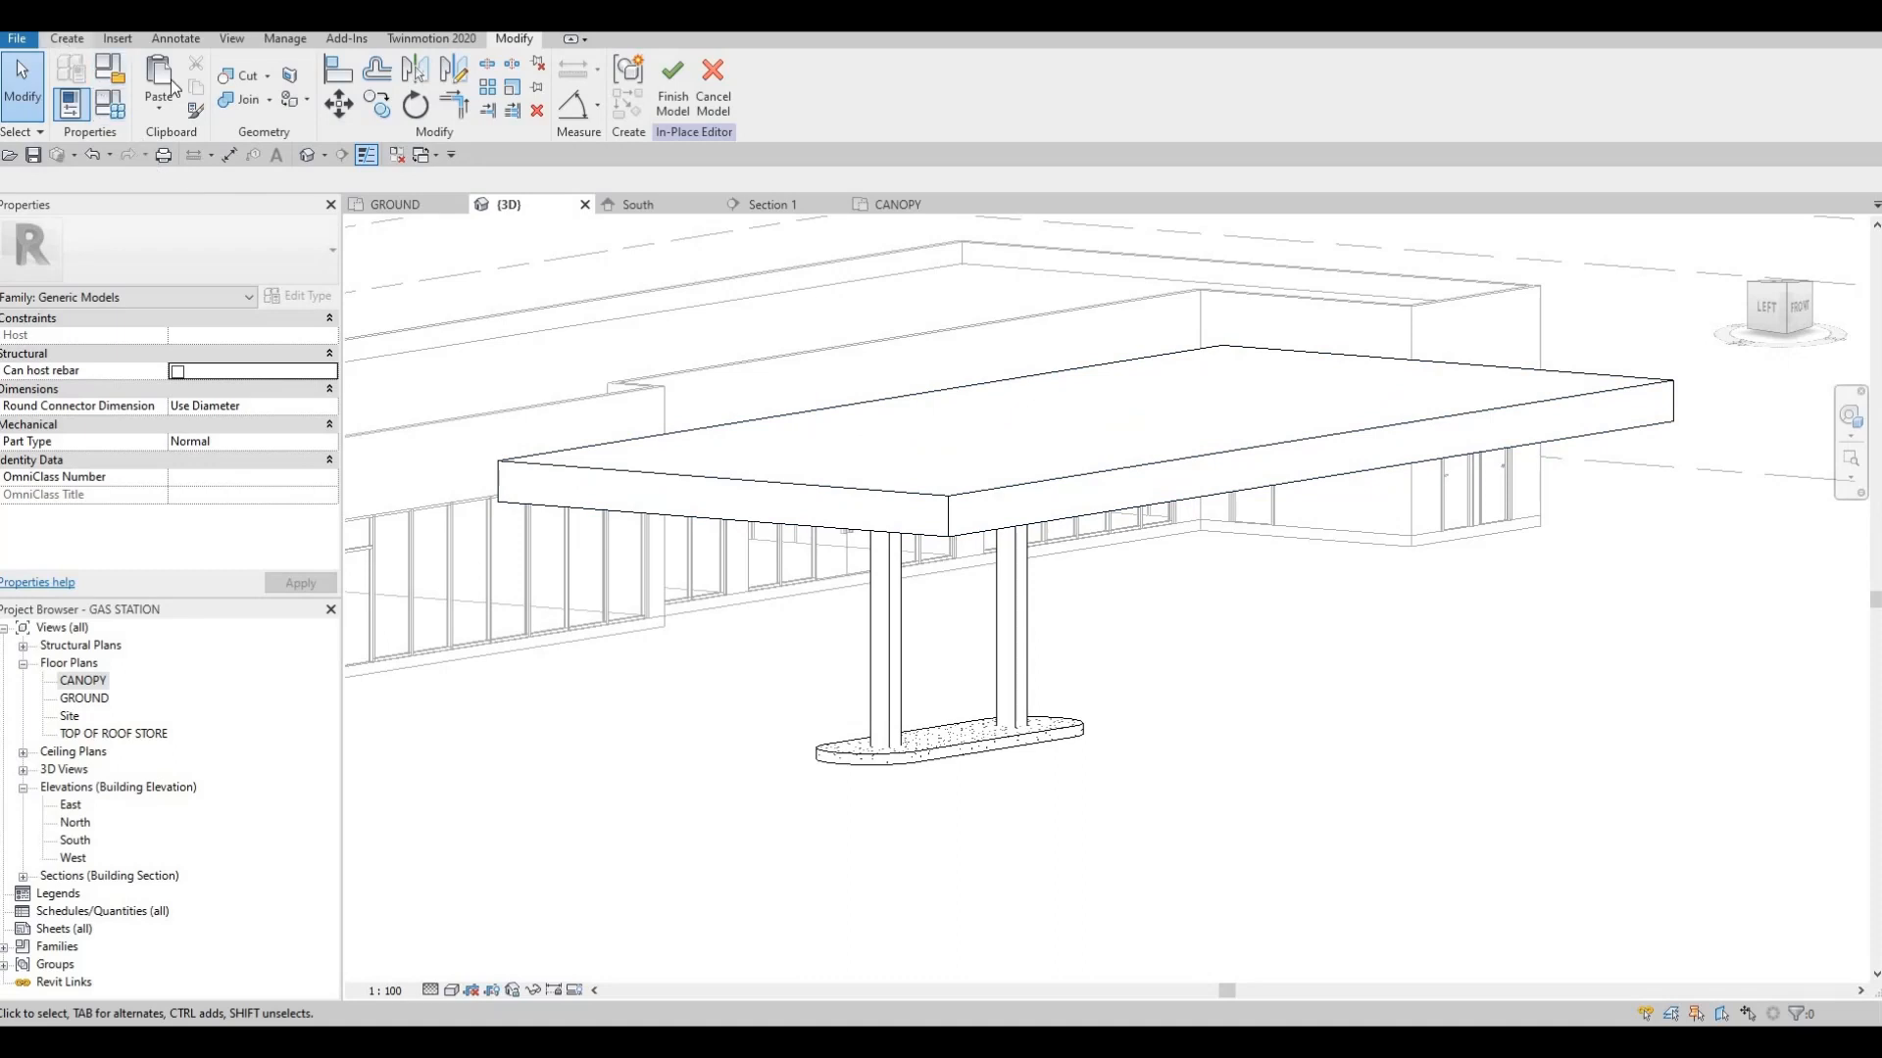
Start a sweep and pick all four top edges of the canopy slab as its path
left_click(65, 40)
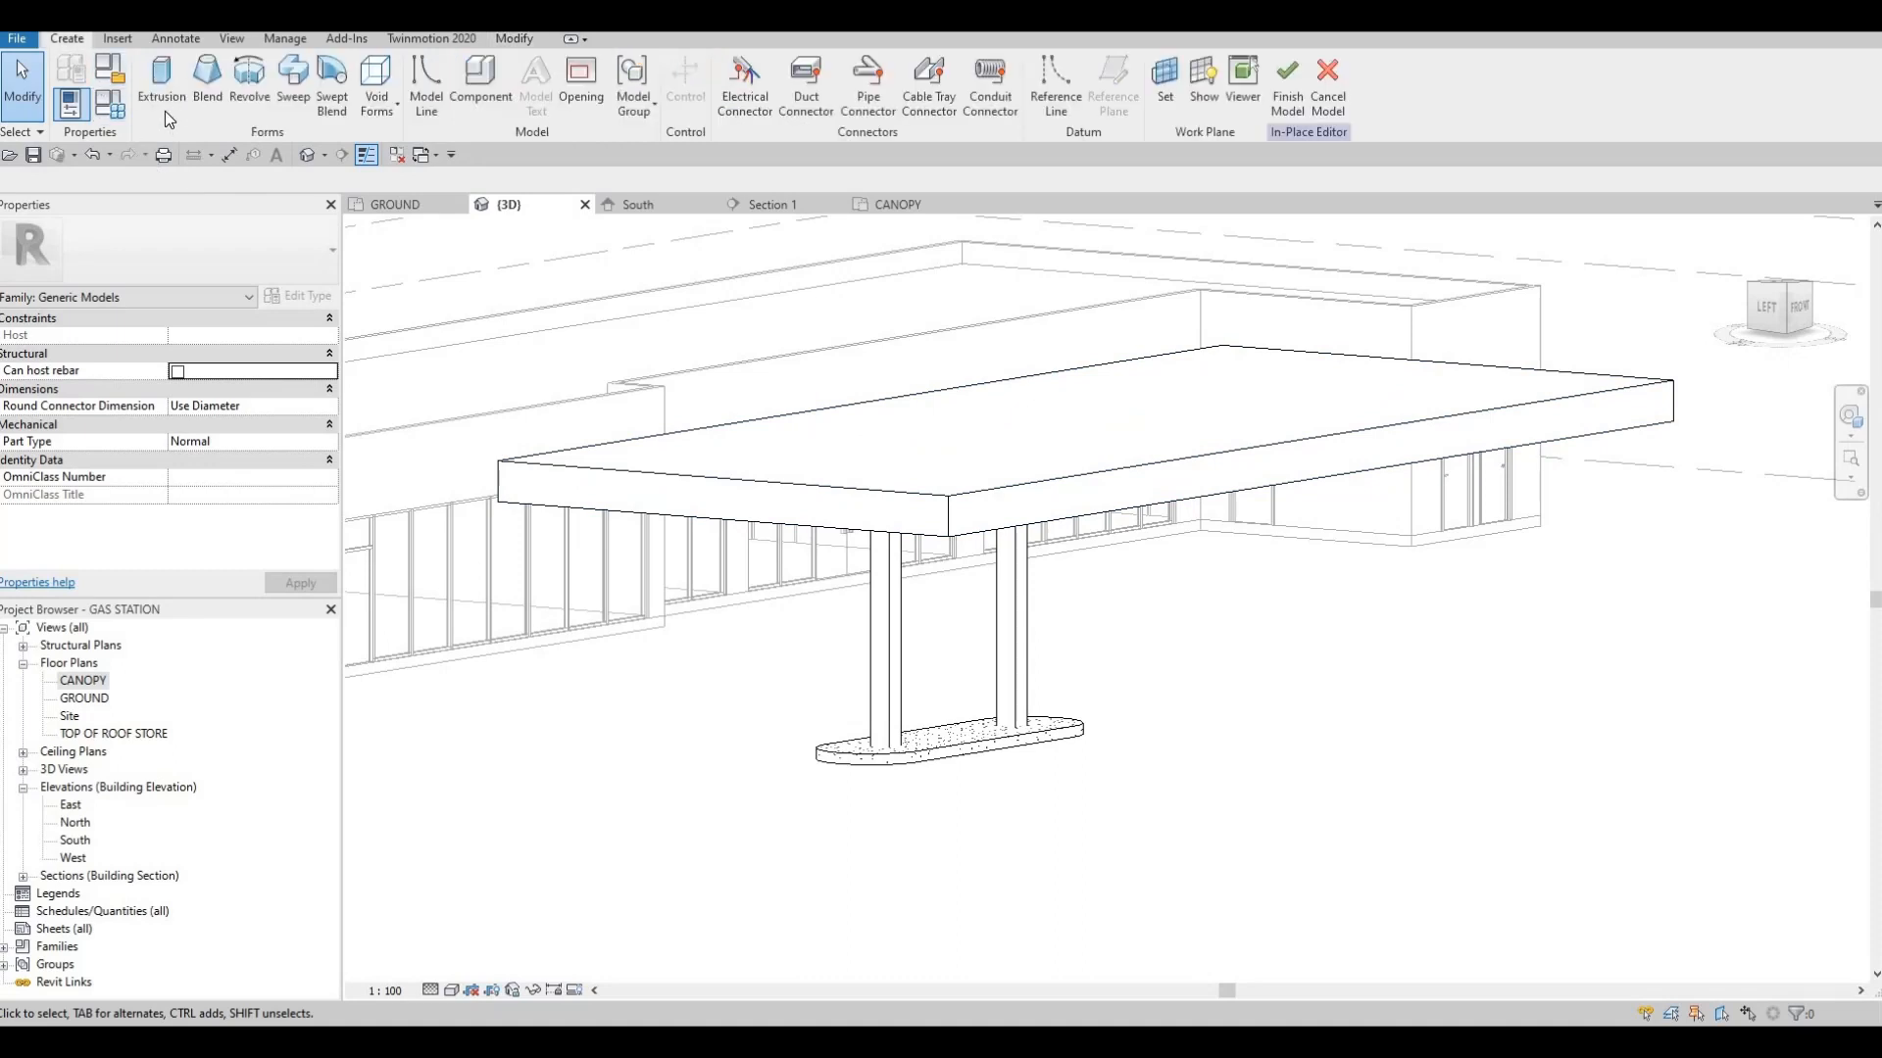
left_click(295, 98)
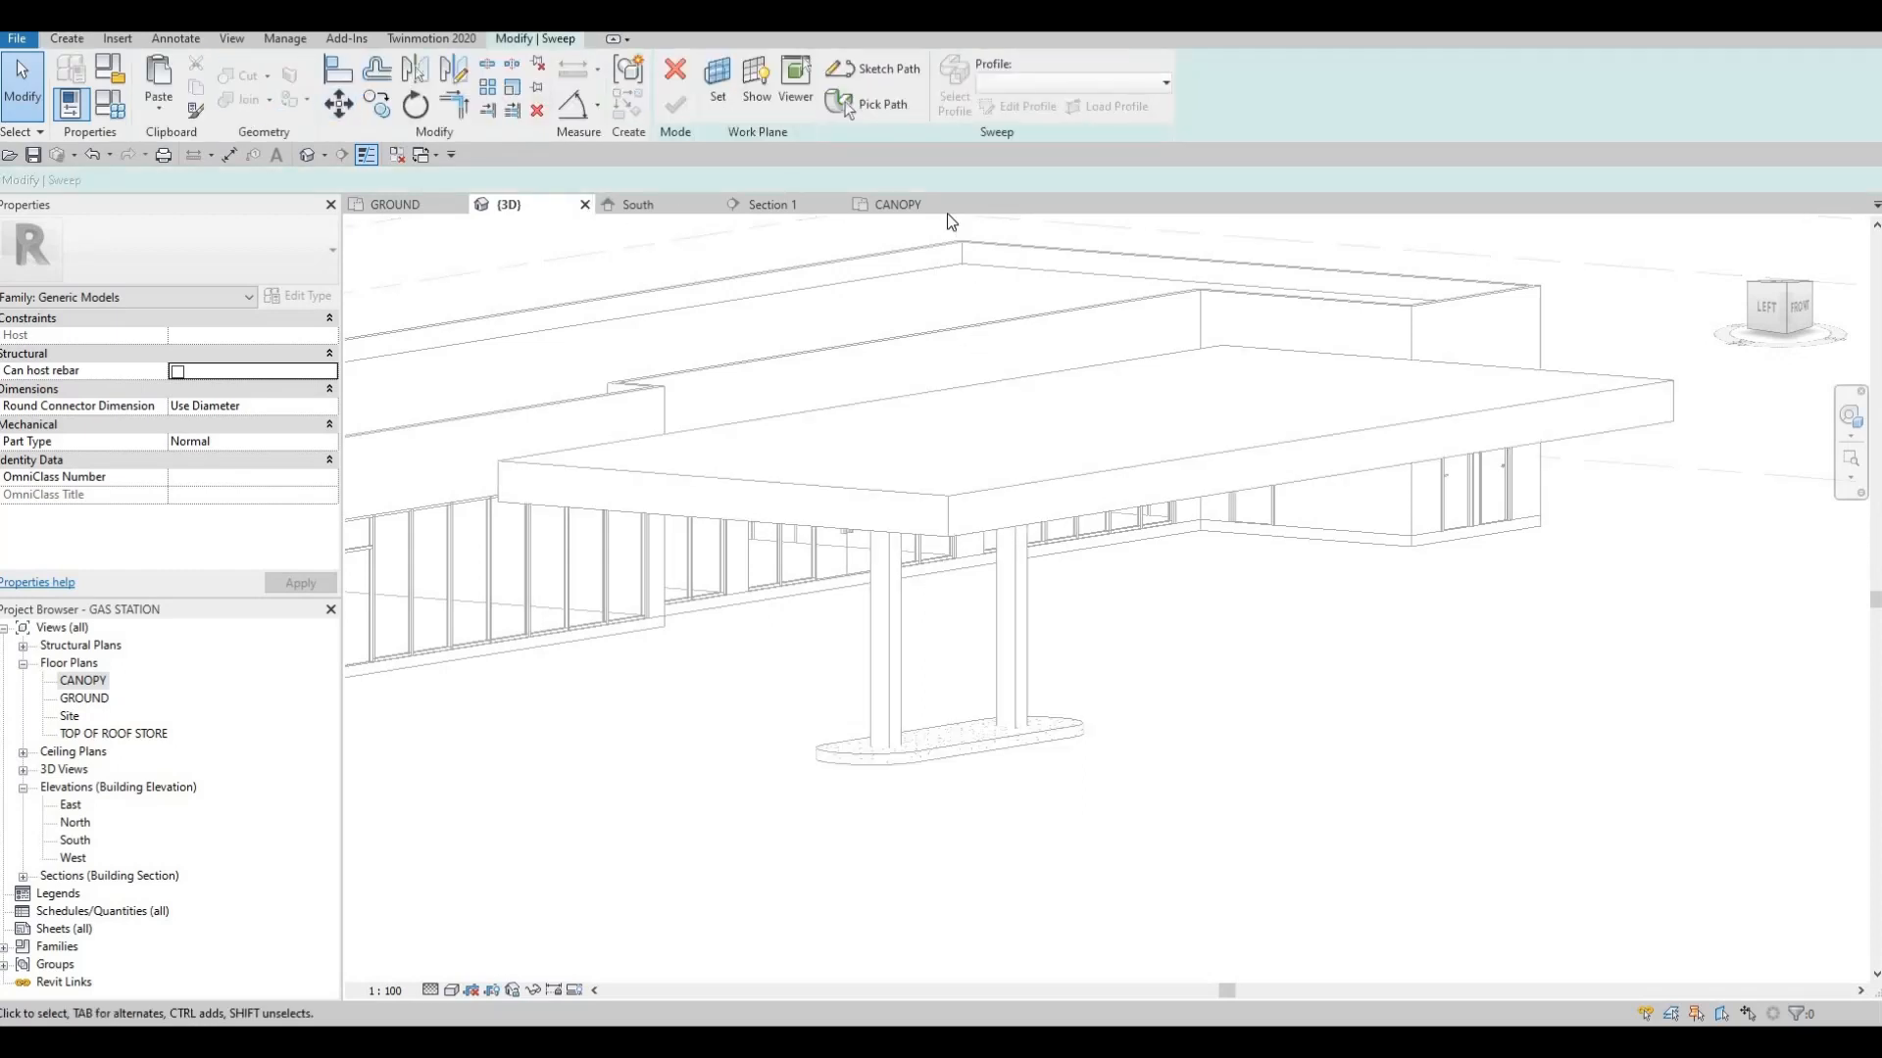
left_click(874, 110)
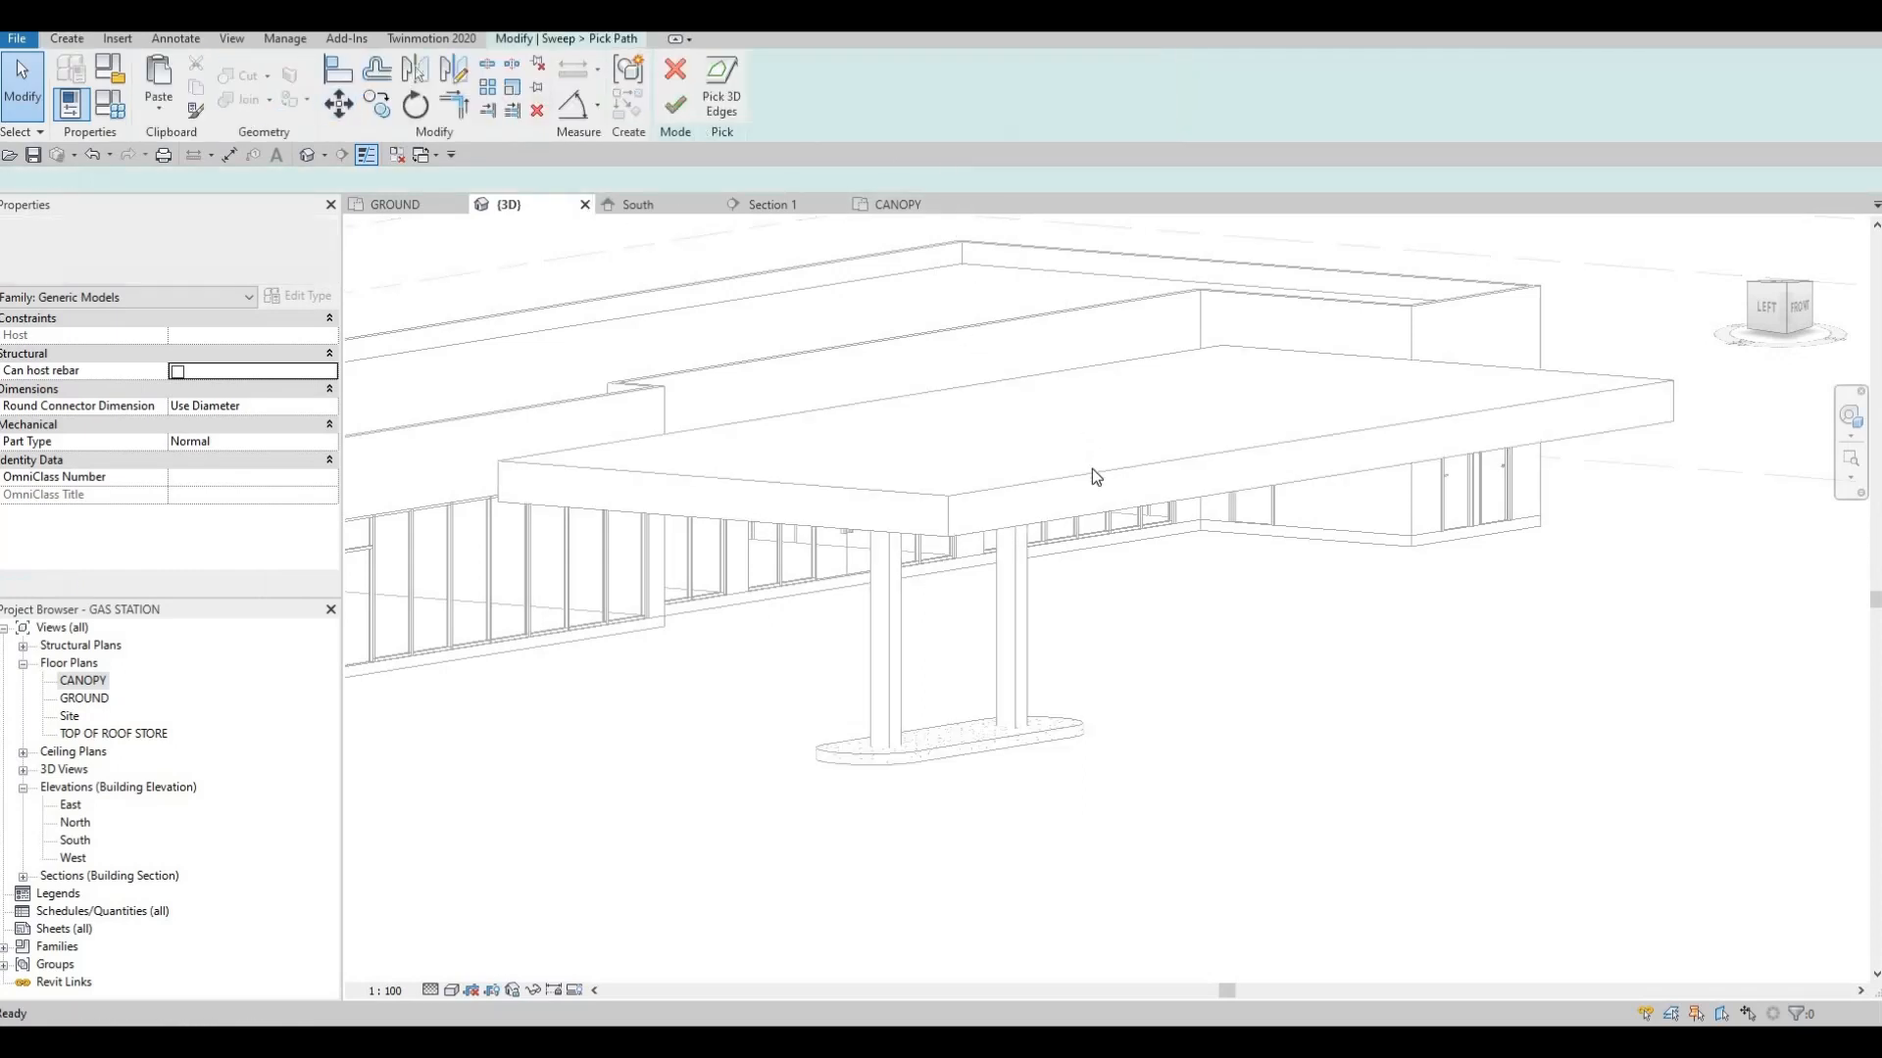
left_click(899, 490)
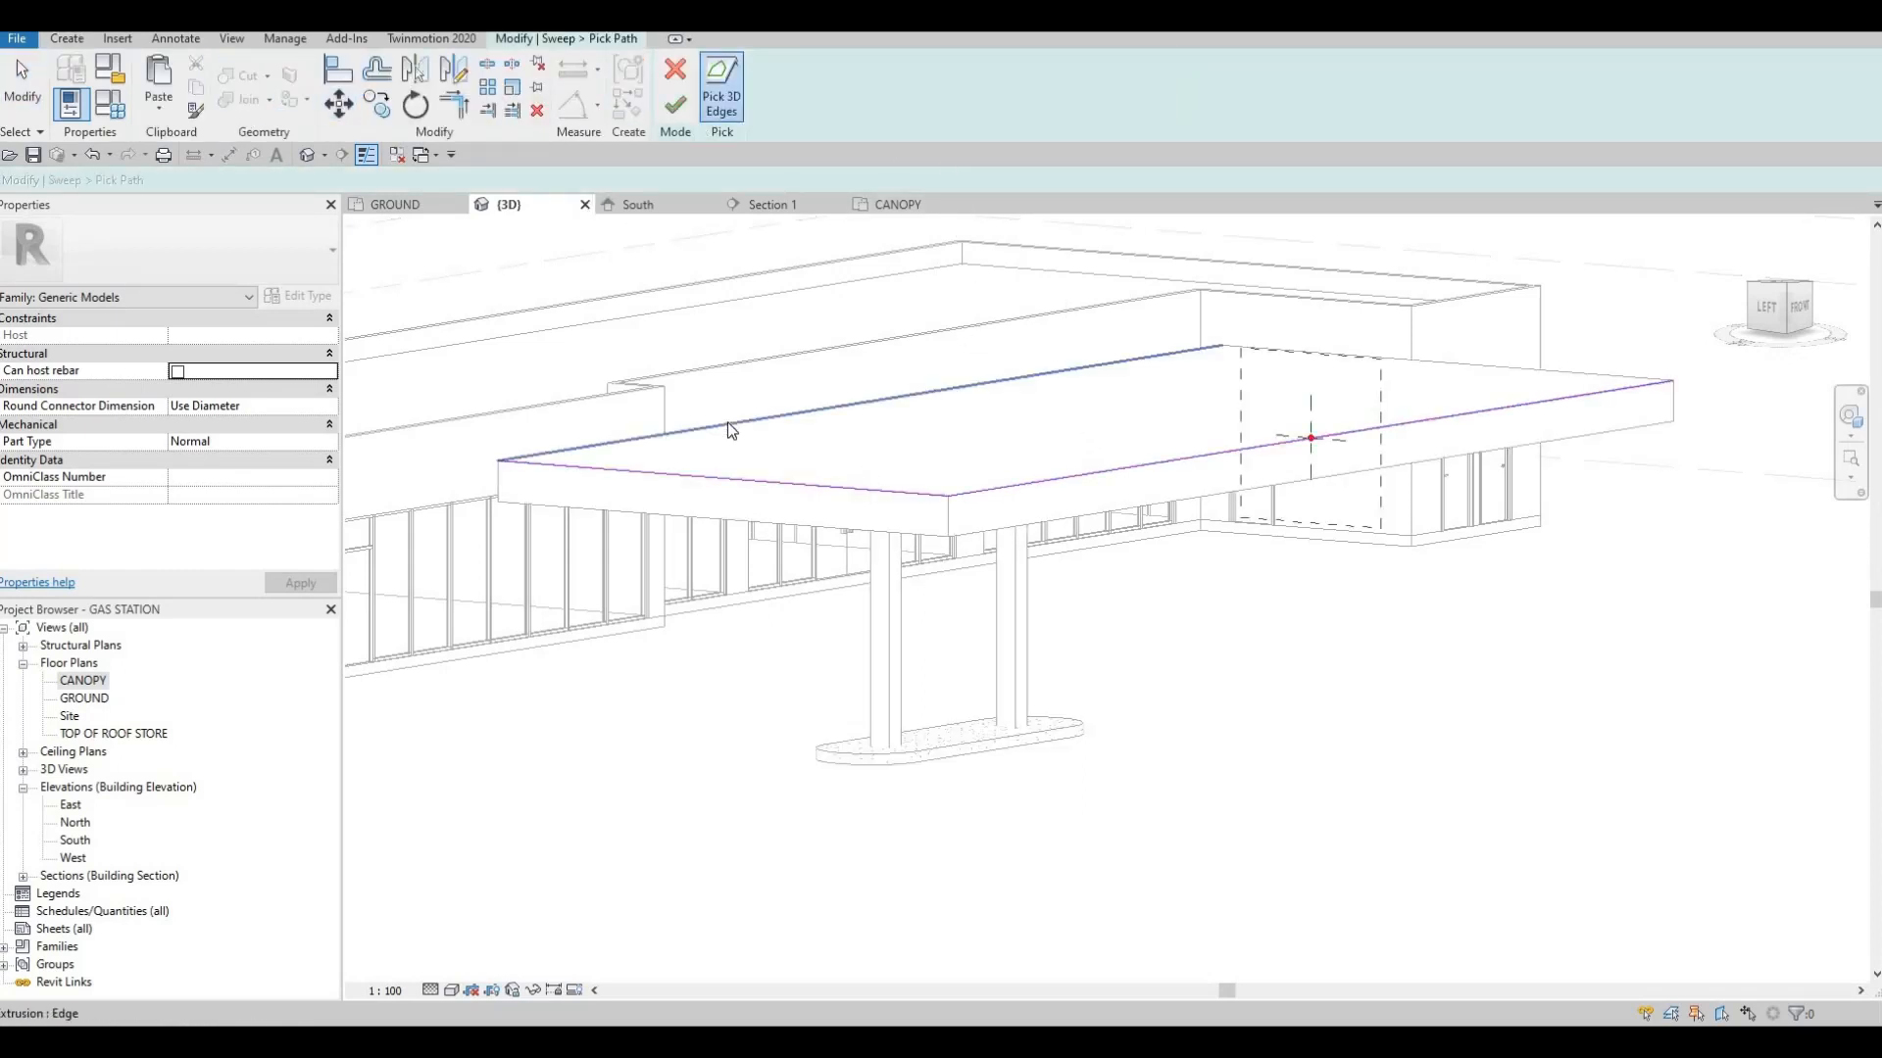
left_click(1022, 375)
left_click(1466, 363)
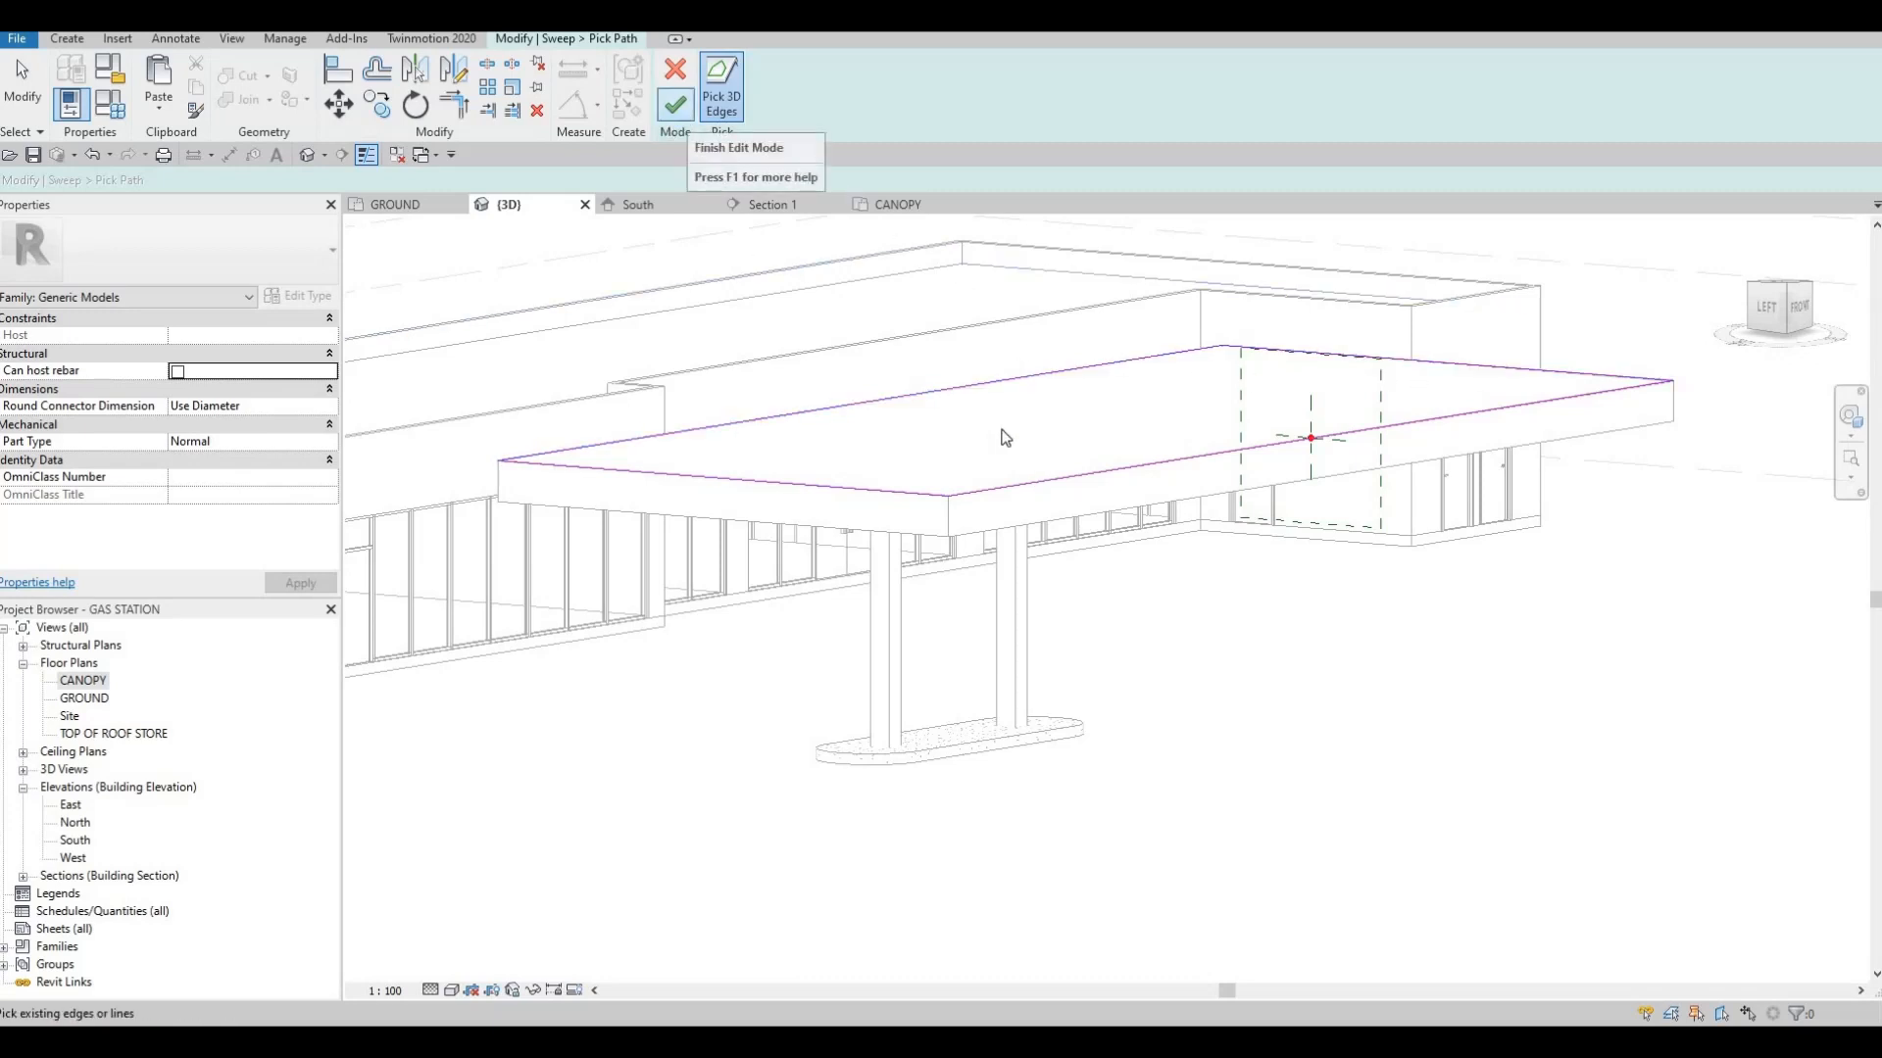
Finish the sweep path and assign the Parking Stripe material to the sweep from its profile sketch
left_click(676, 108)
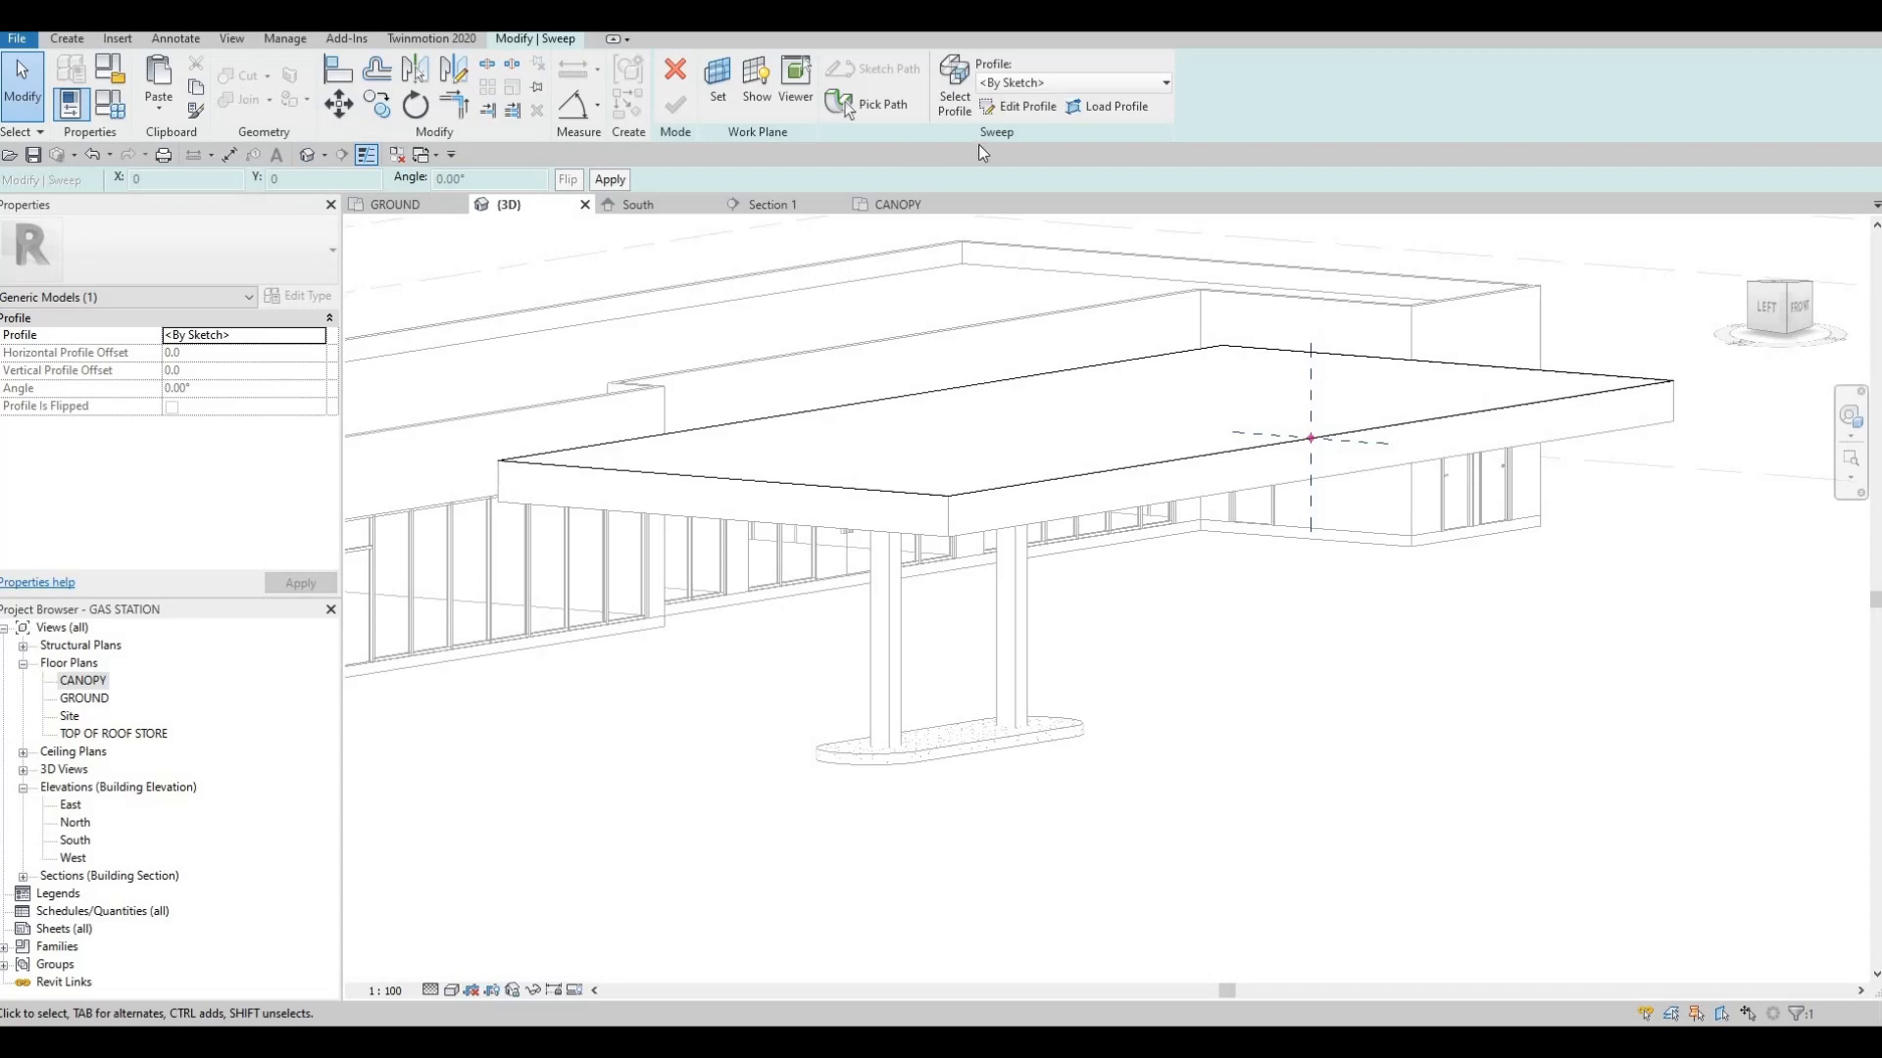
left_click(1025, 105)
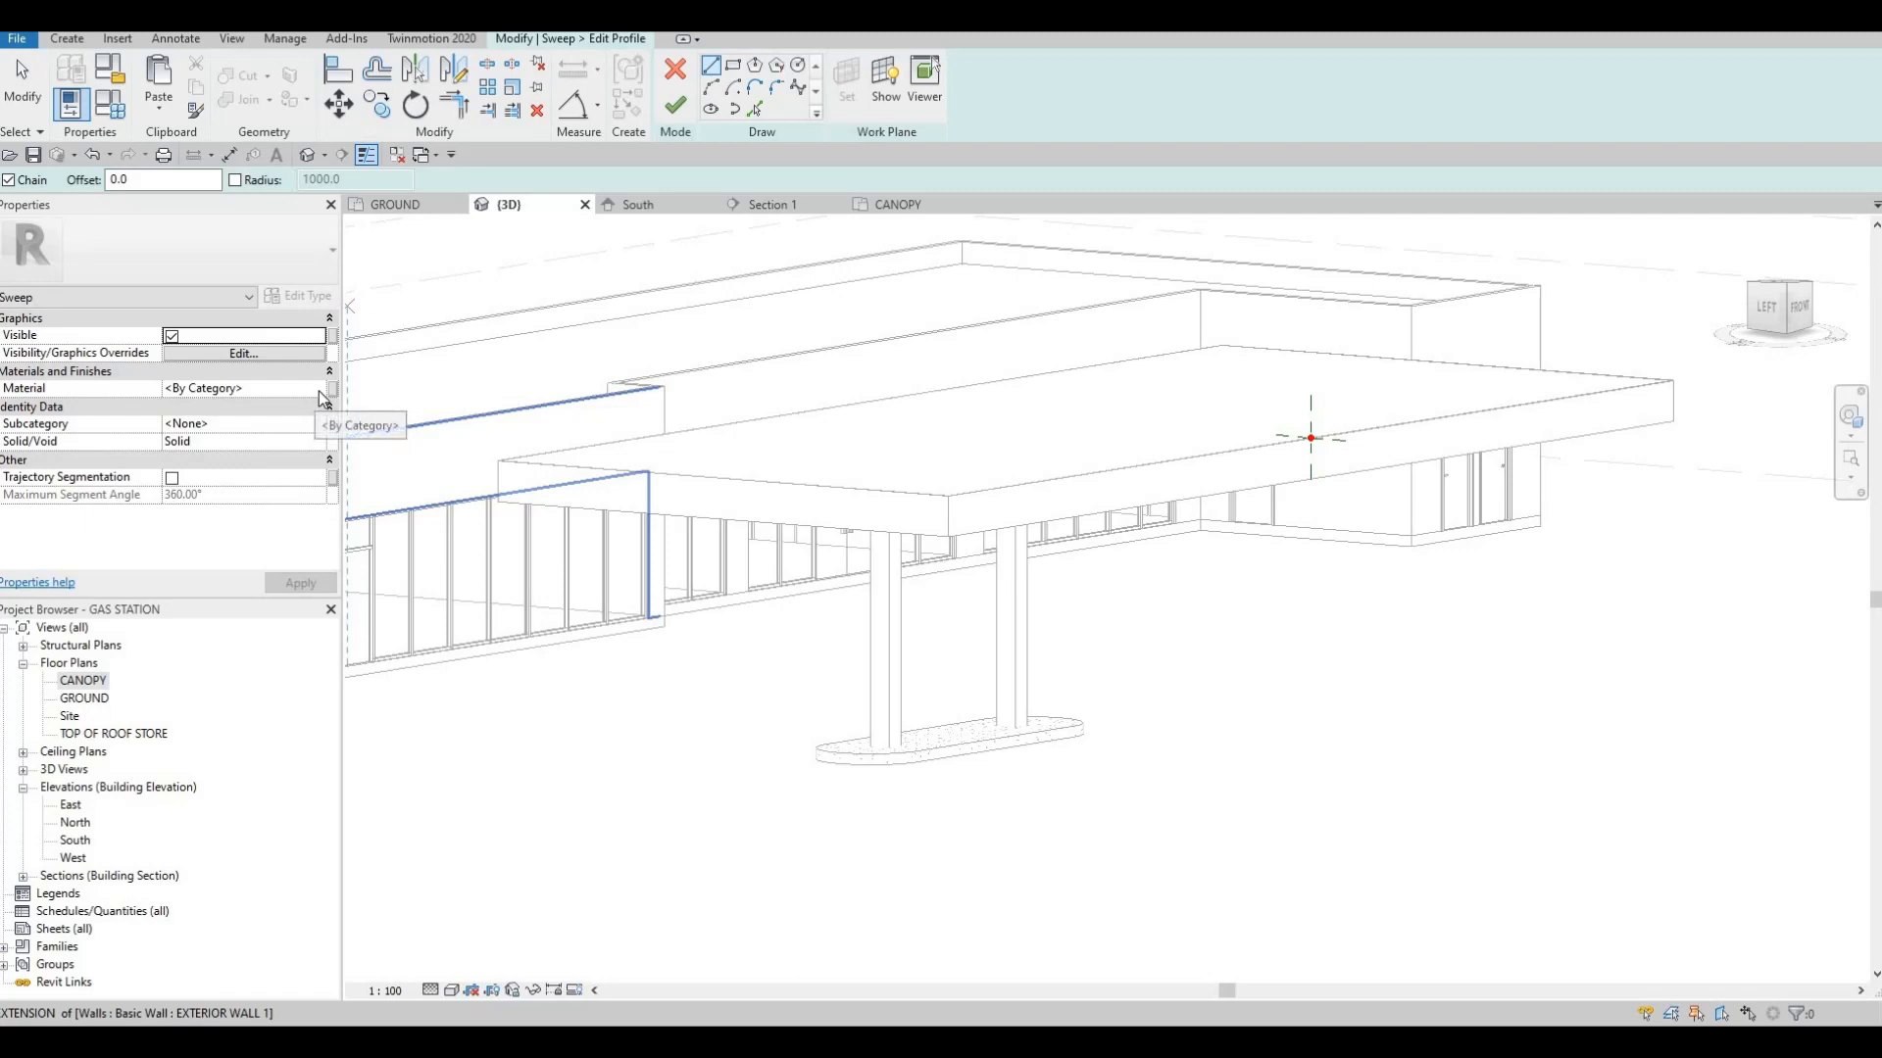
left_click(320, 391)
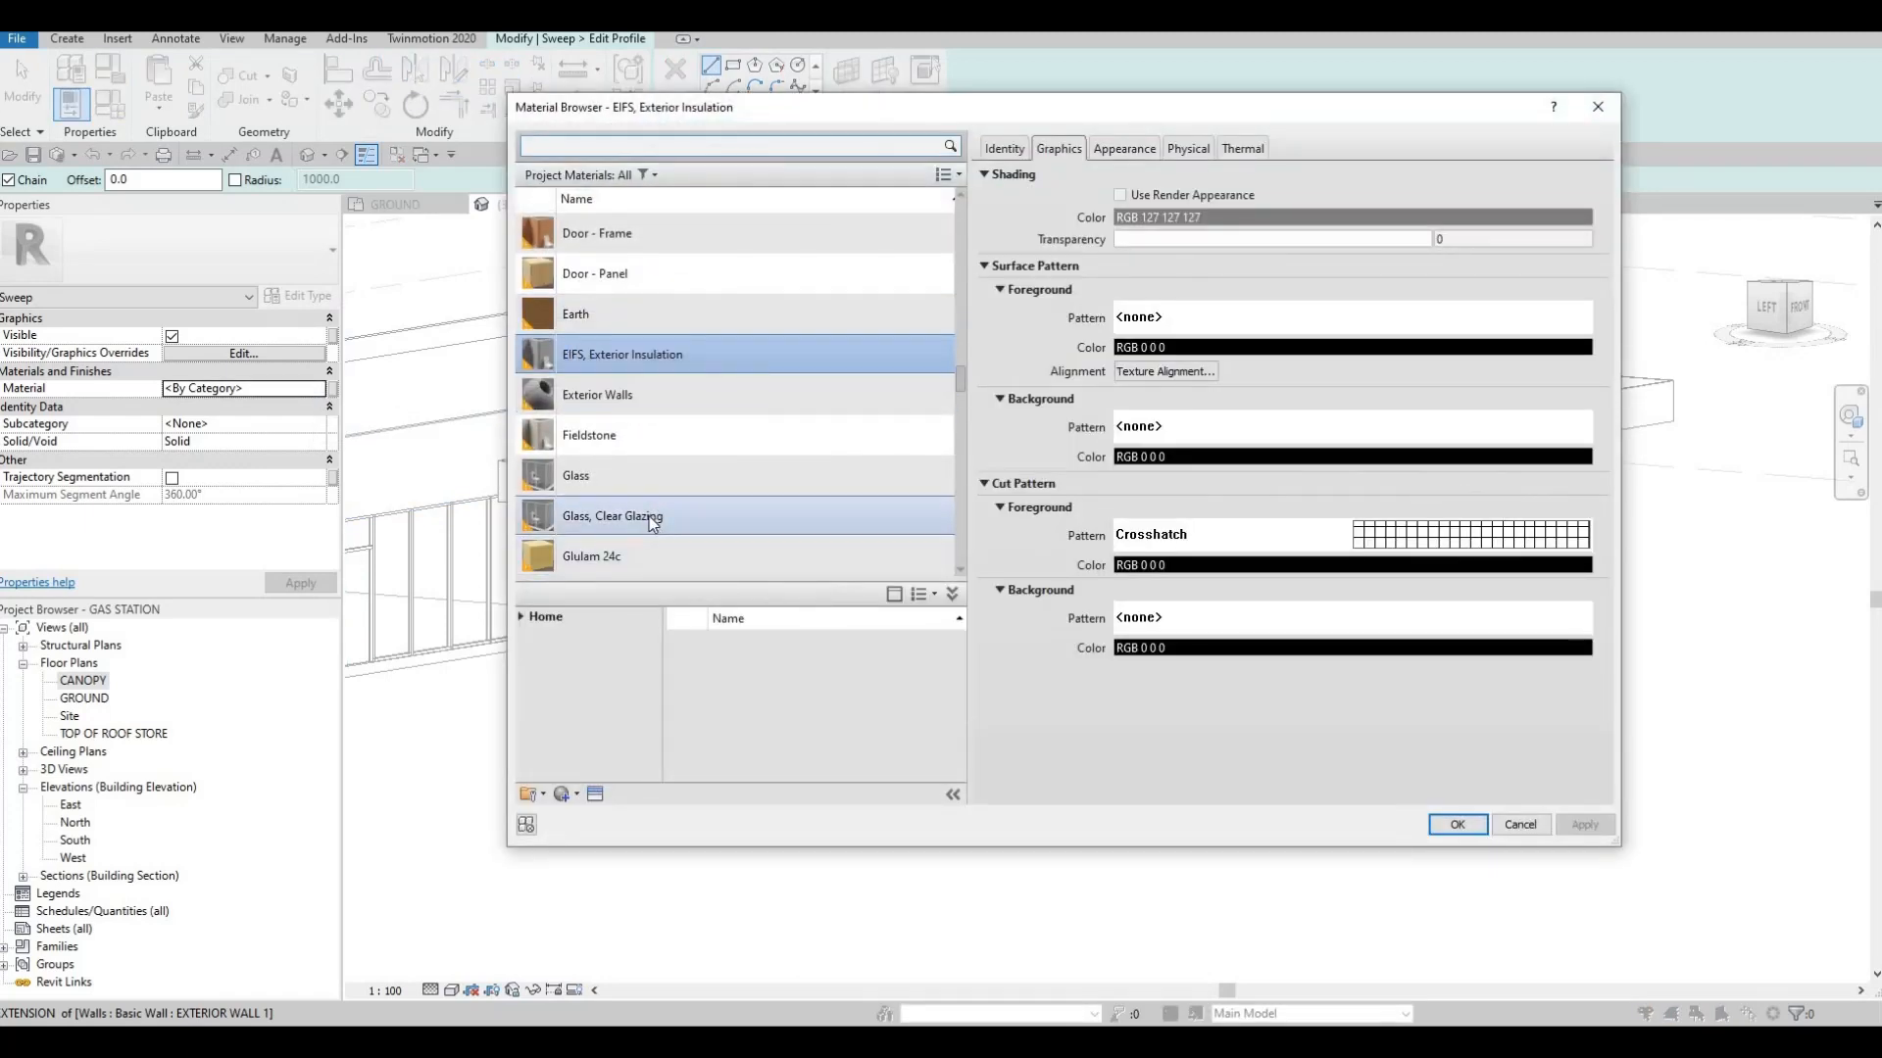
scroll(652, 522, "down", 3)
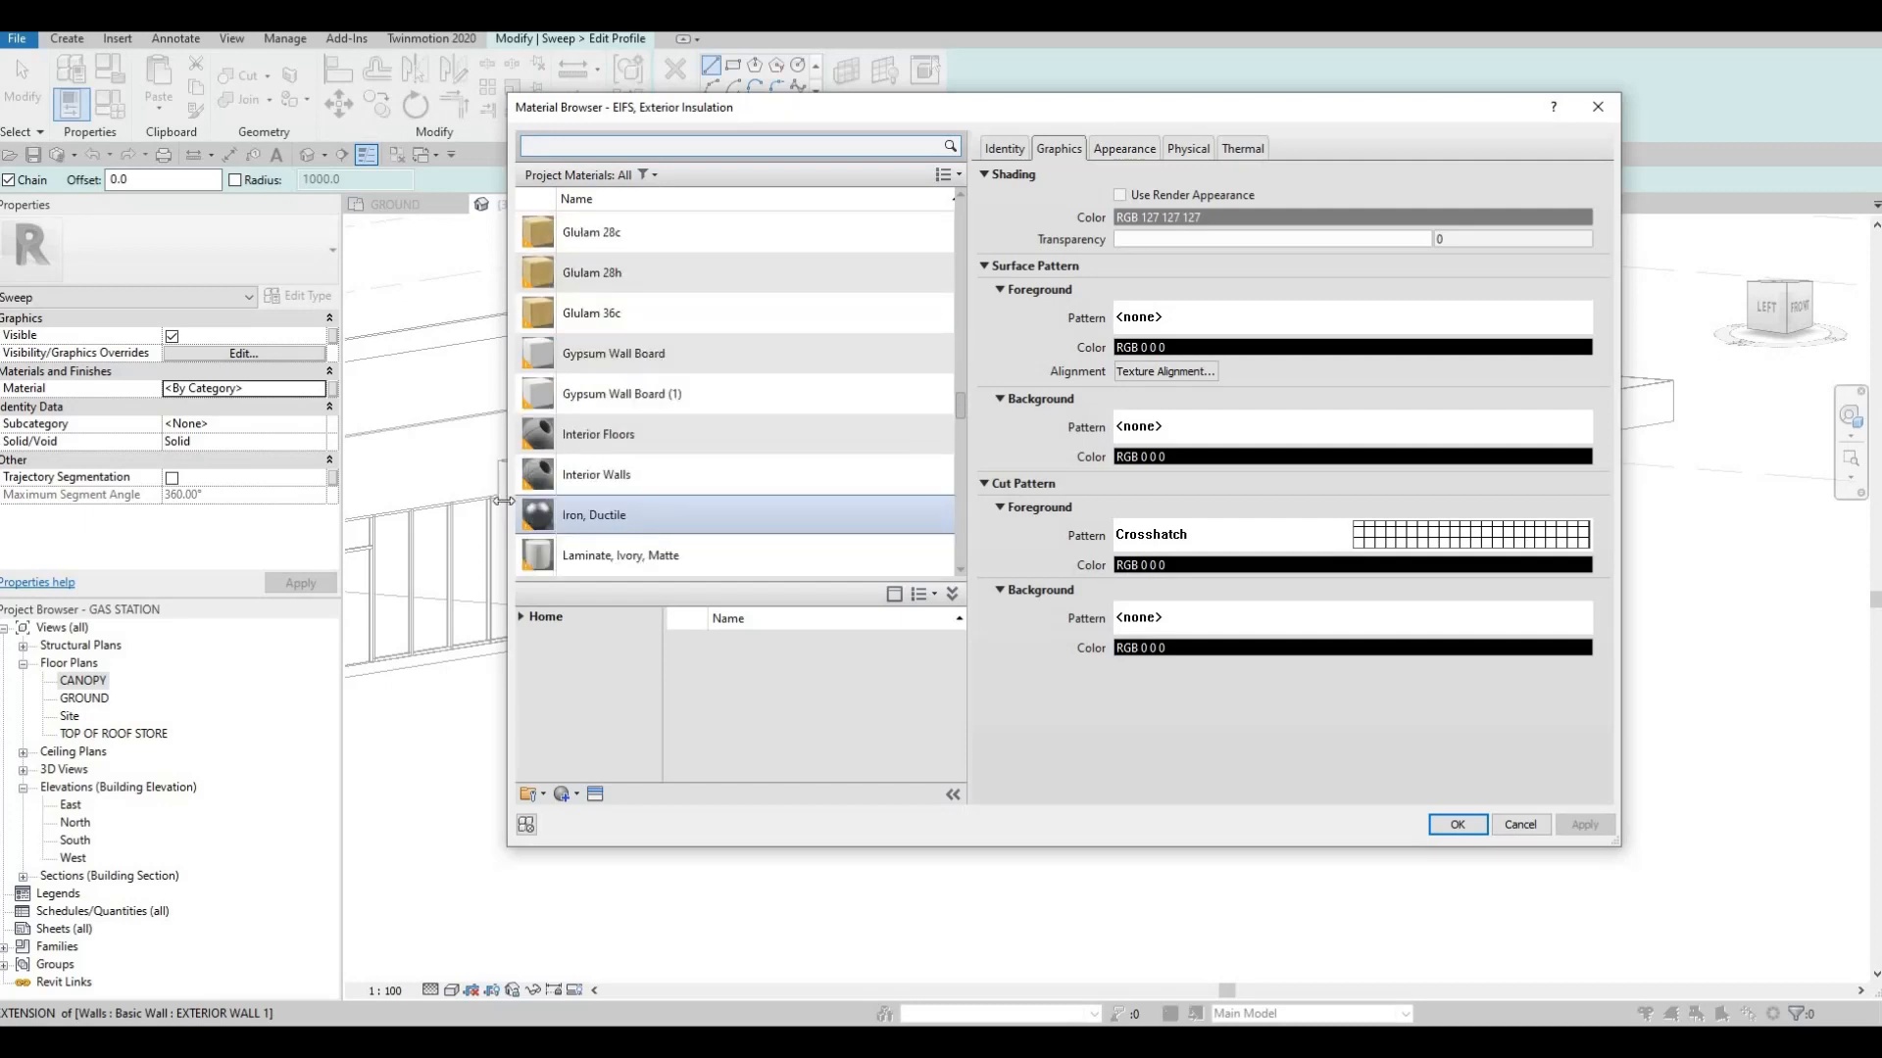
scroll(588, 500, "down", 3)
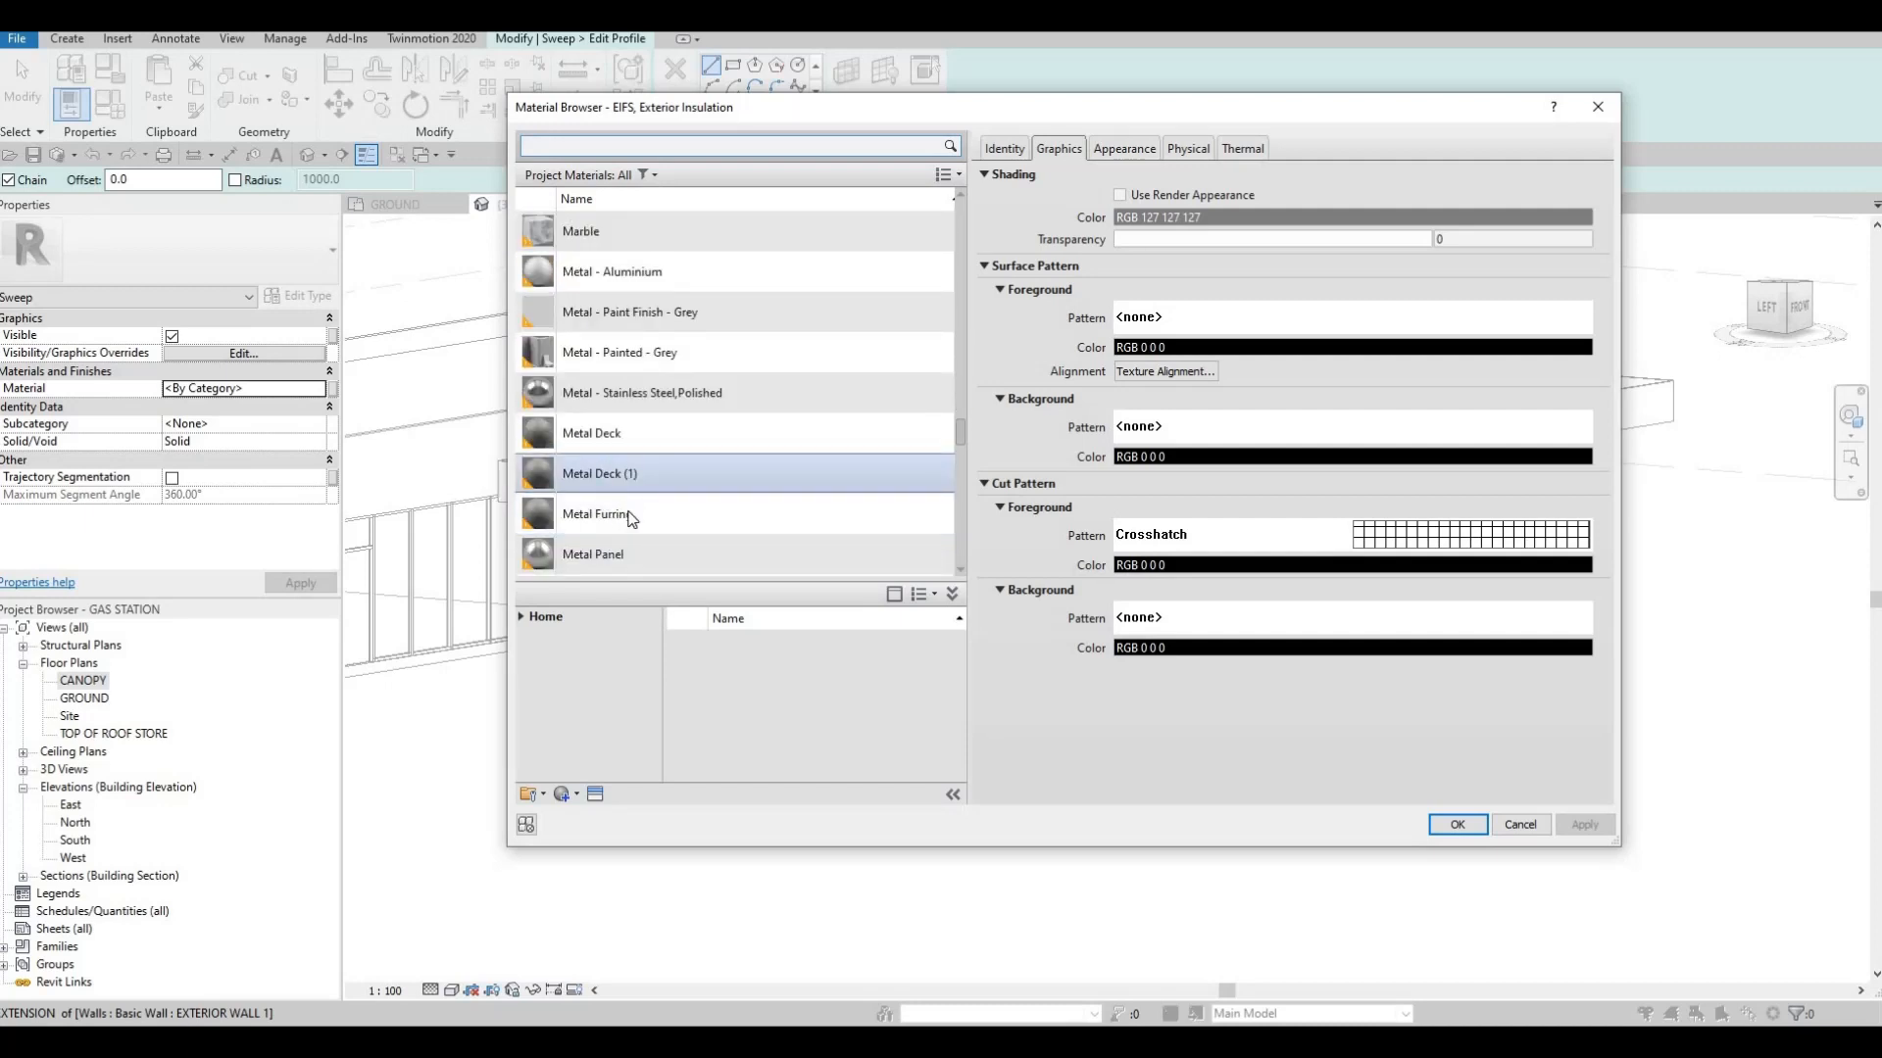
scroll(628, 518, "down", 3)
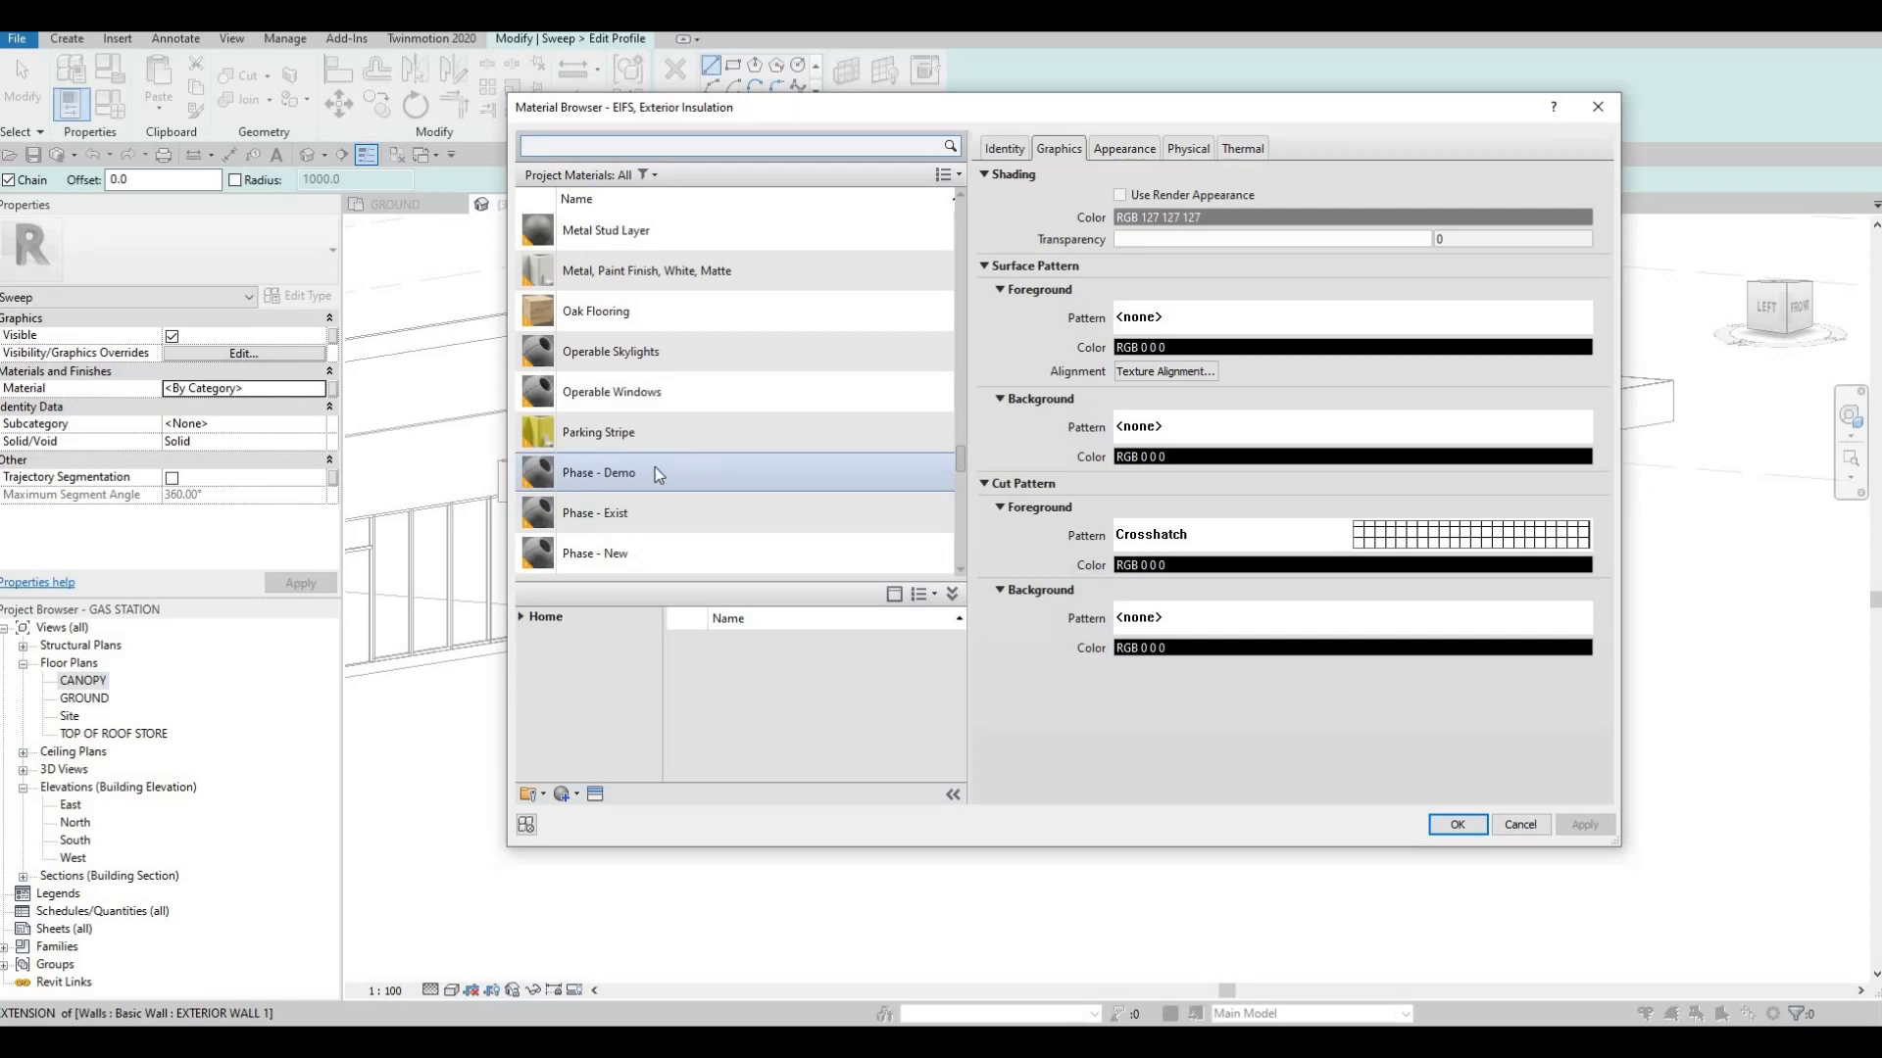
left_click(608, 433)
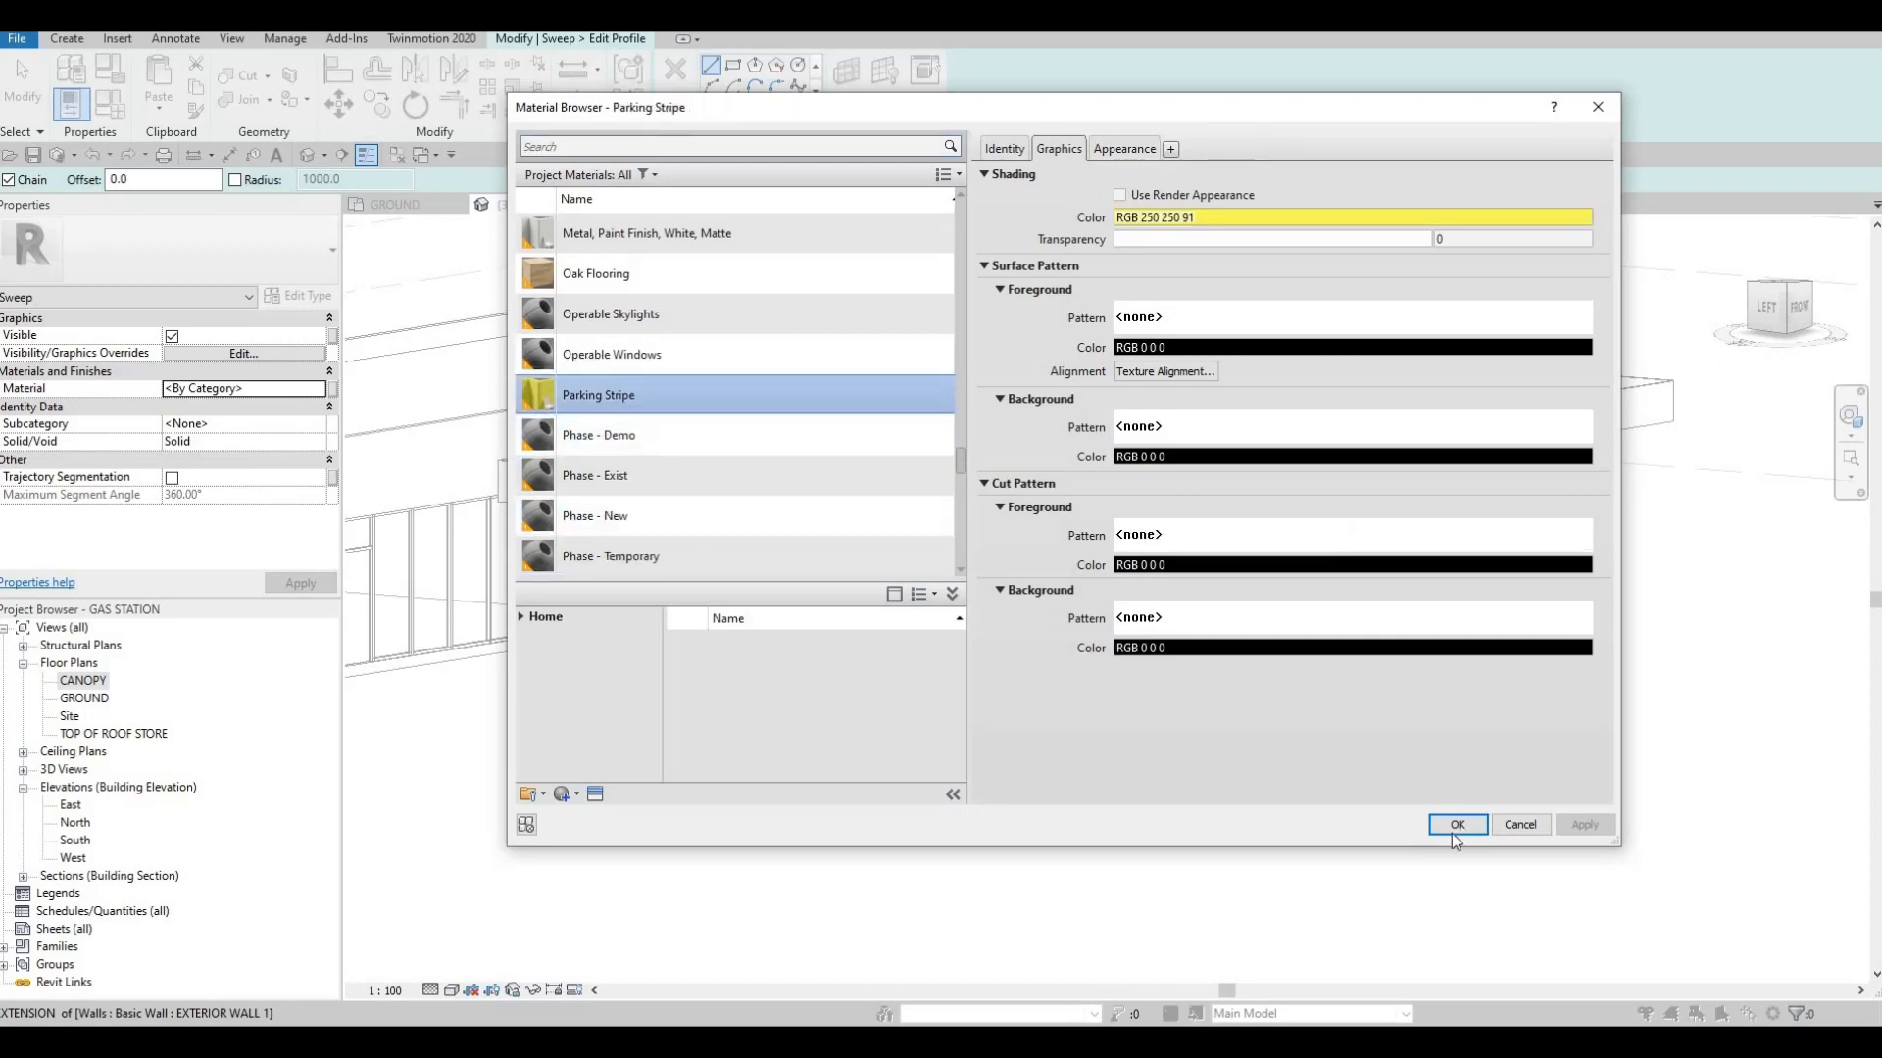
left_click(1457, 824)
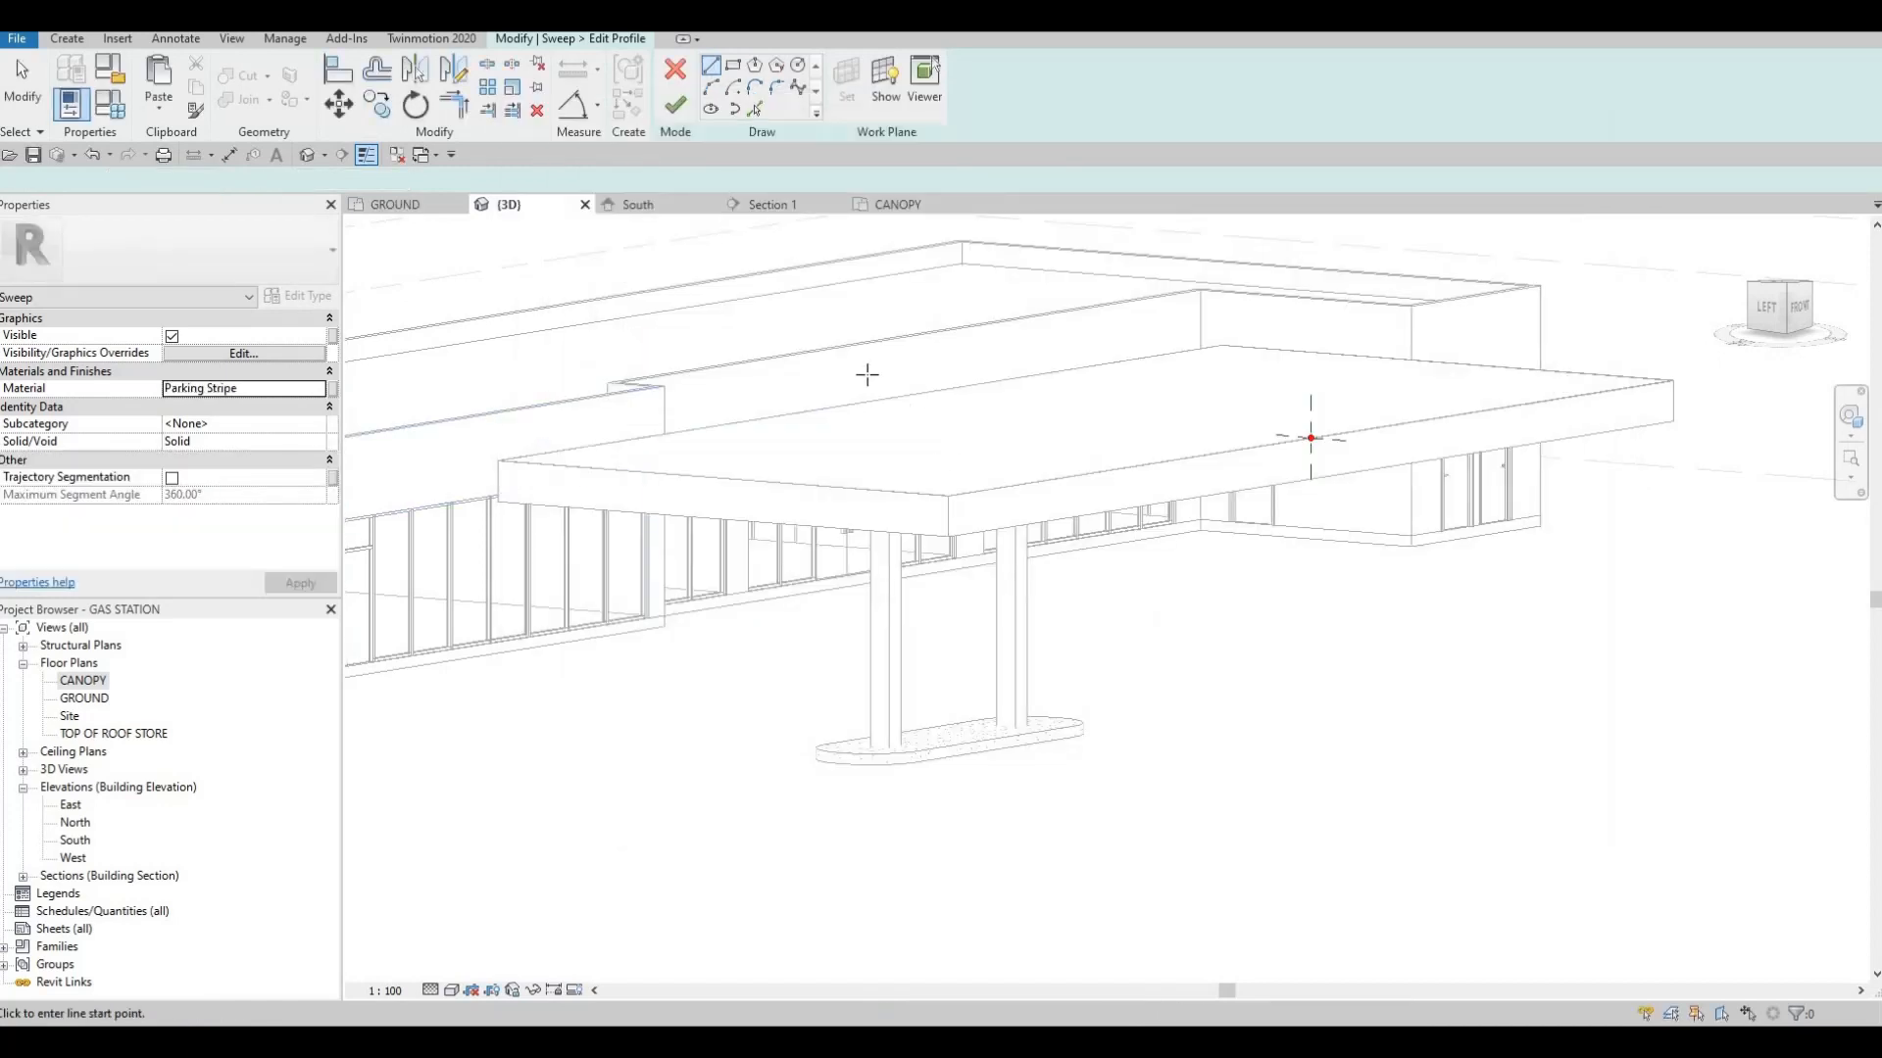
Sketch a rectangular profile about 140 mm wide and 620 mm high against the slab's vertical face, slightly below its top edge
scroll(1197, 450, "up", 5)
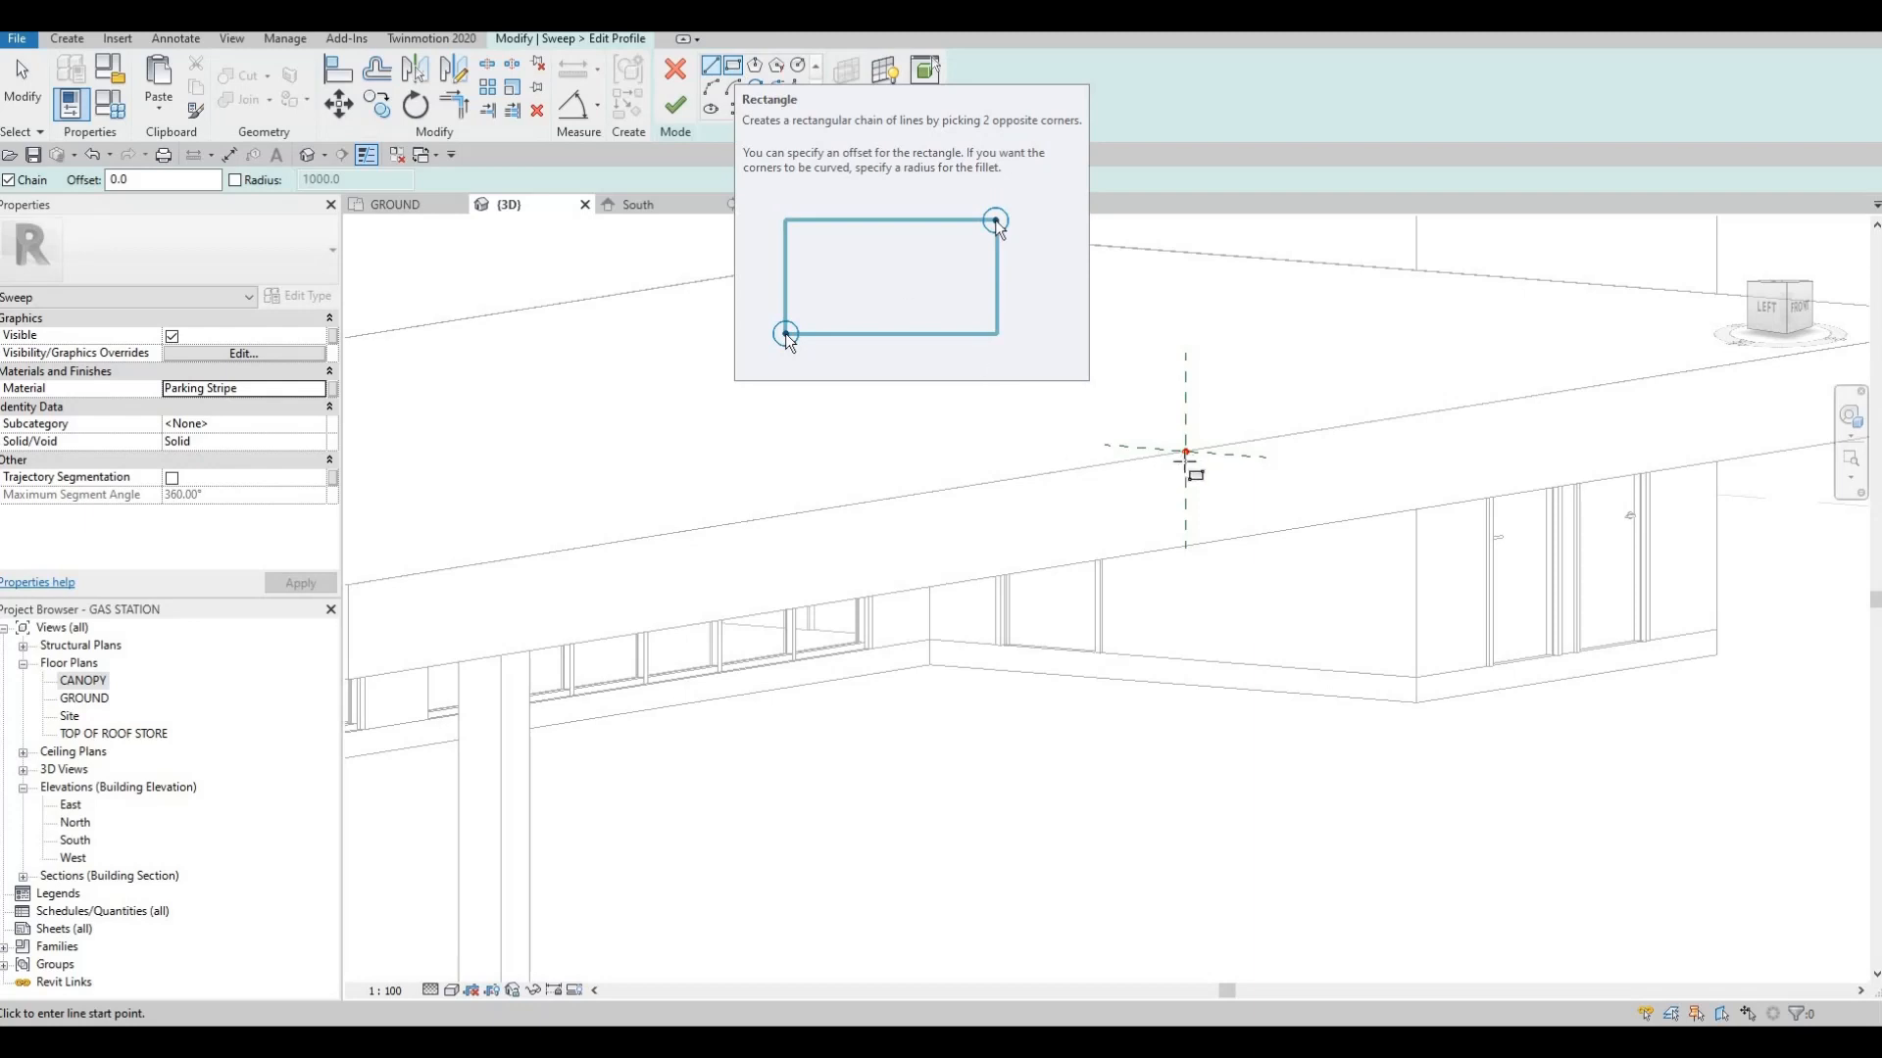
scroll(1186, 453, "up", 5)
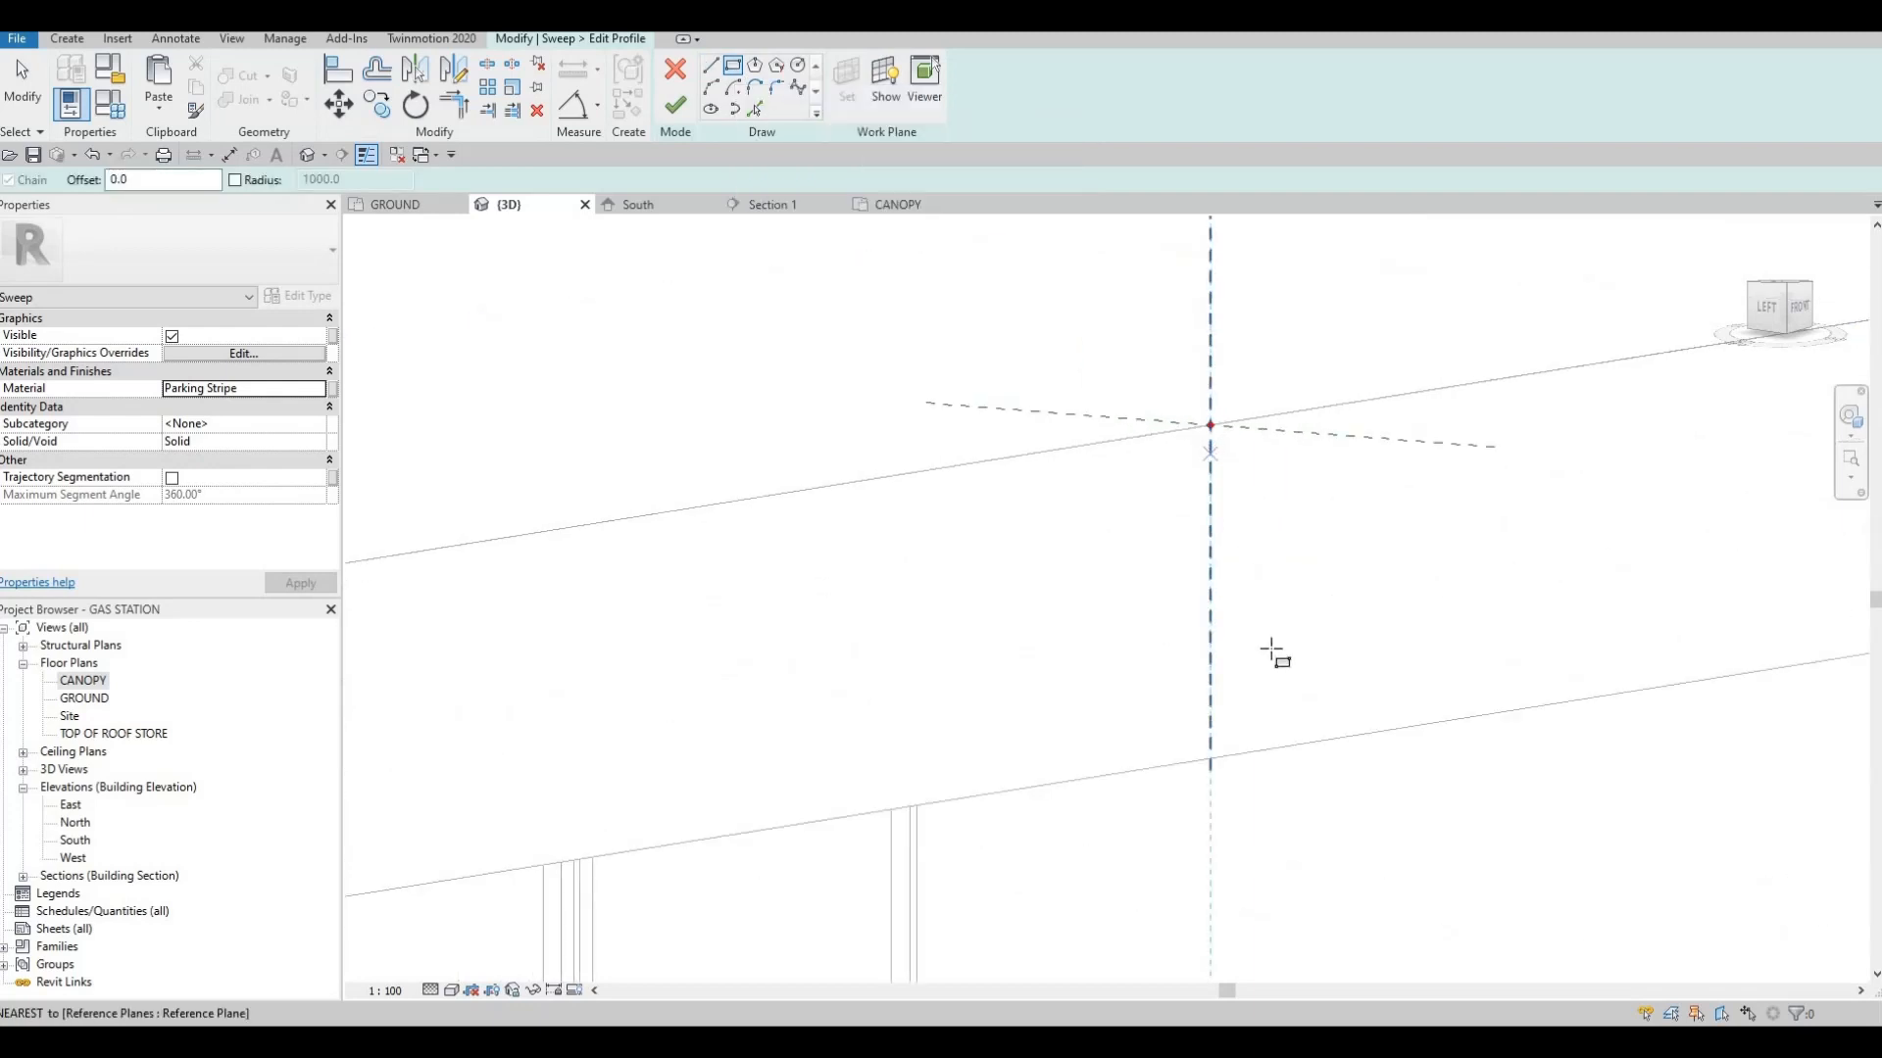
left_click(1210, 453)
left_click(1261, 732)
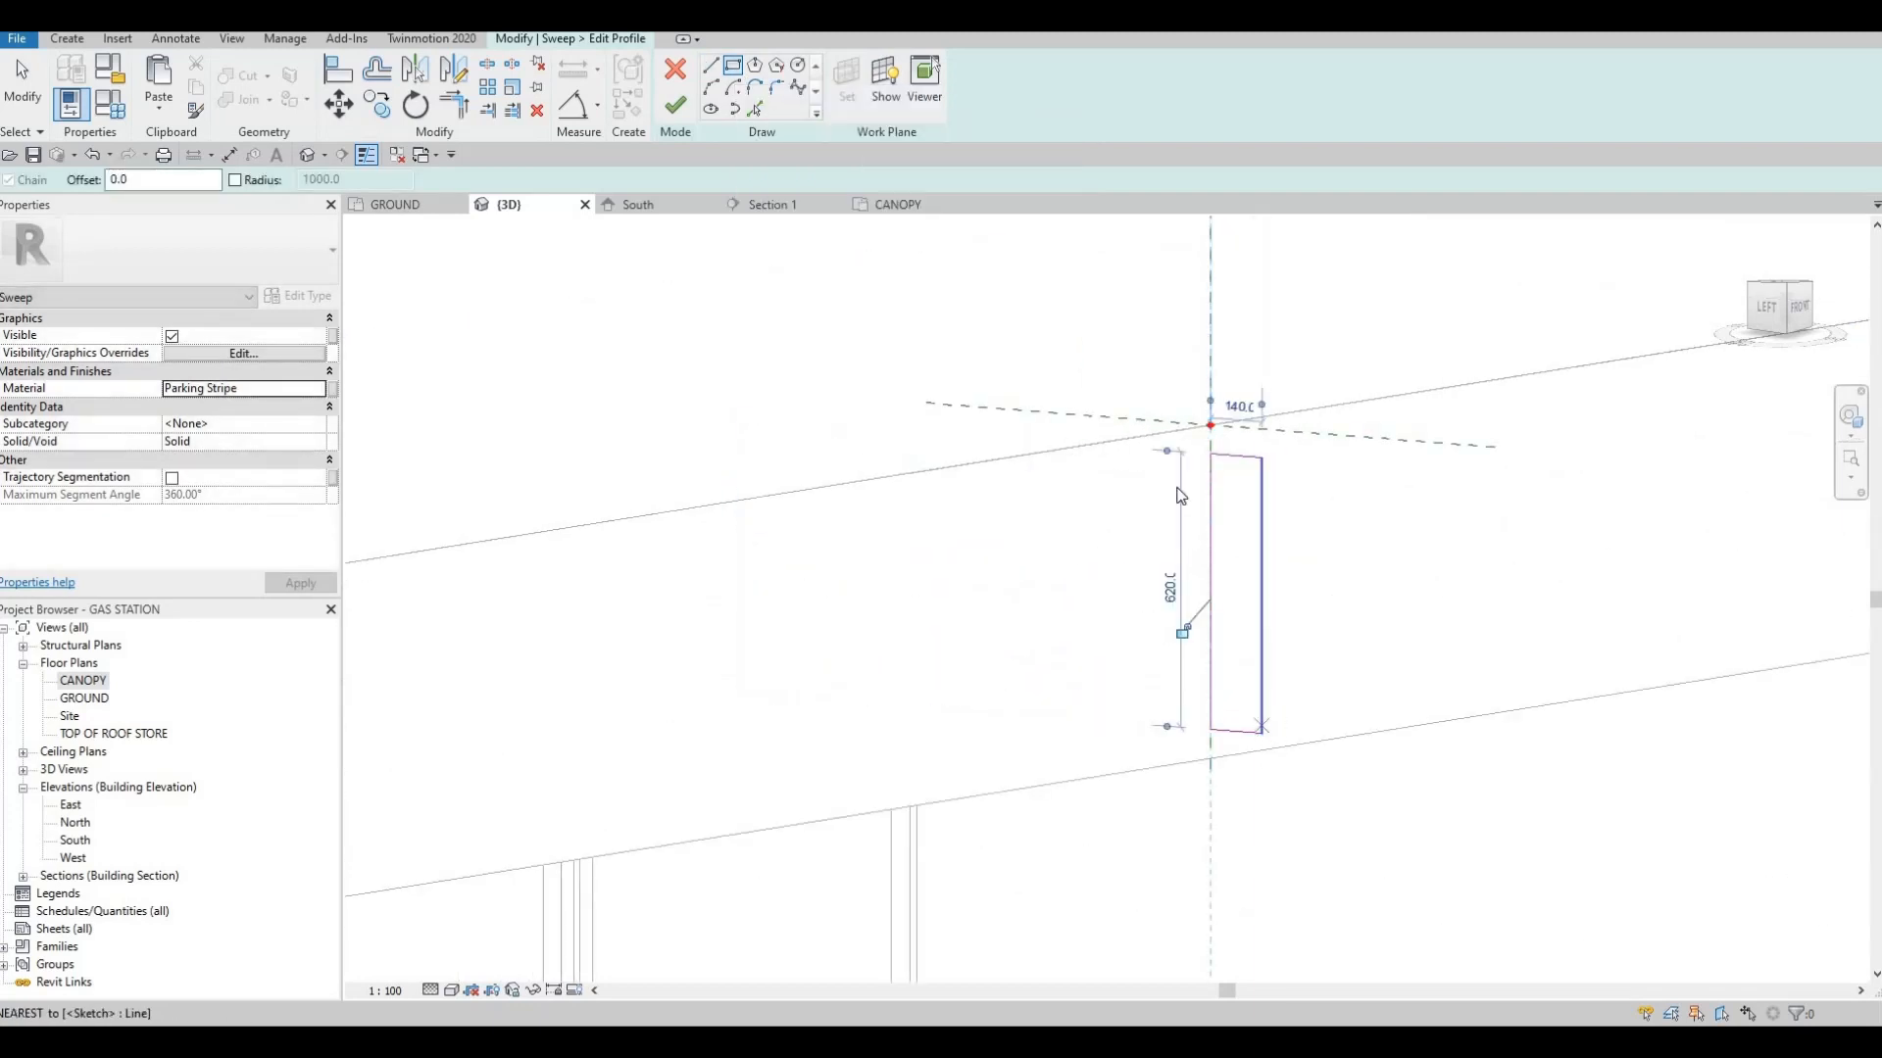
key("Escape")
key("Escape")
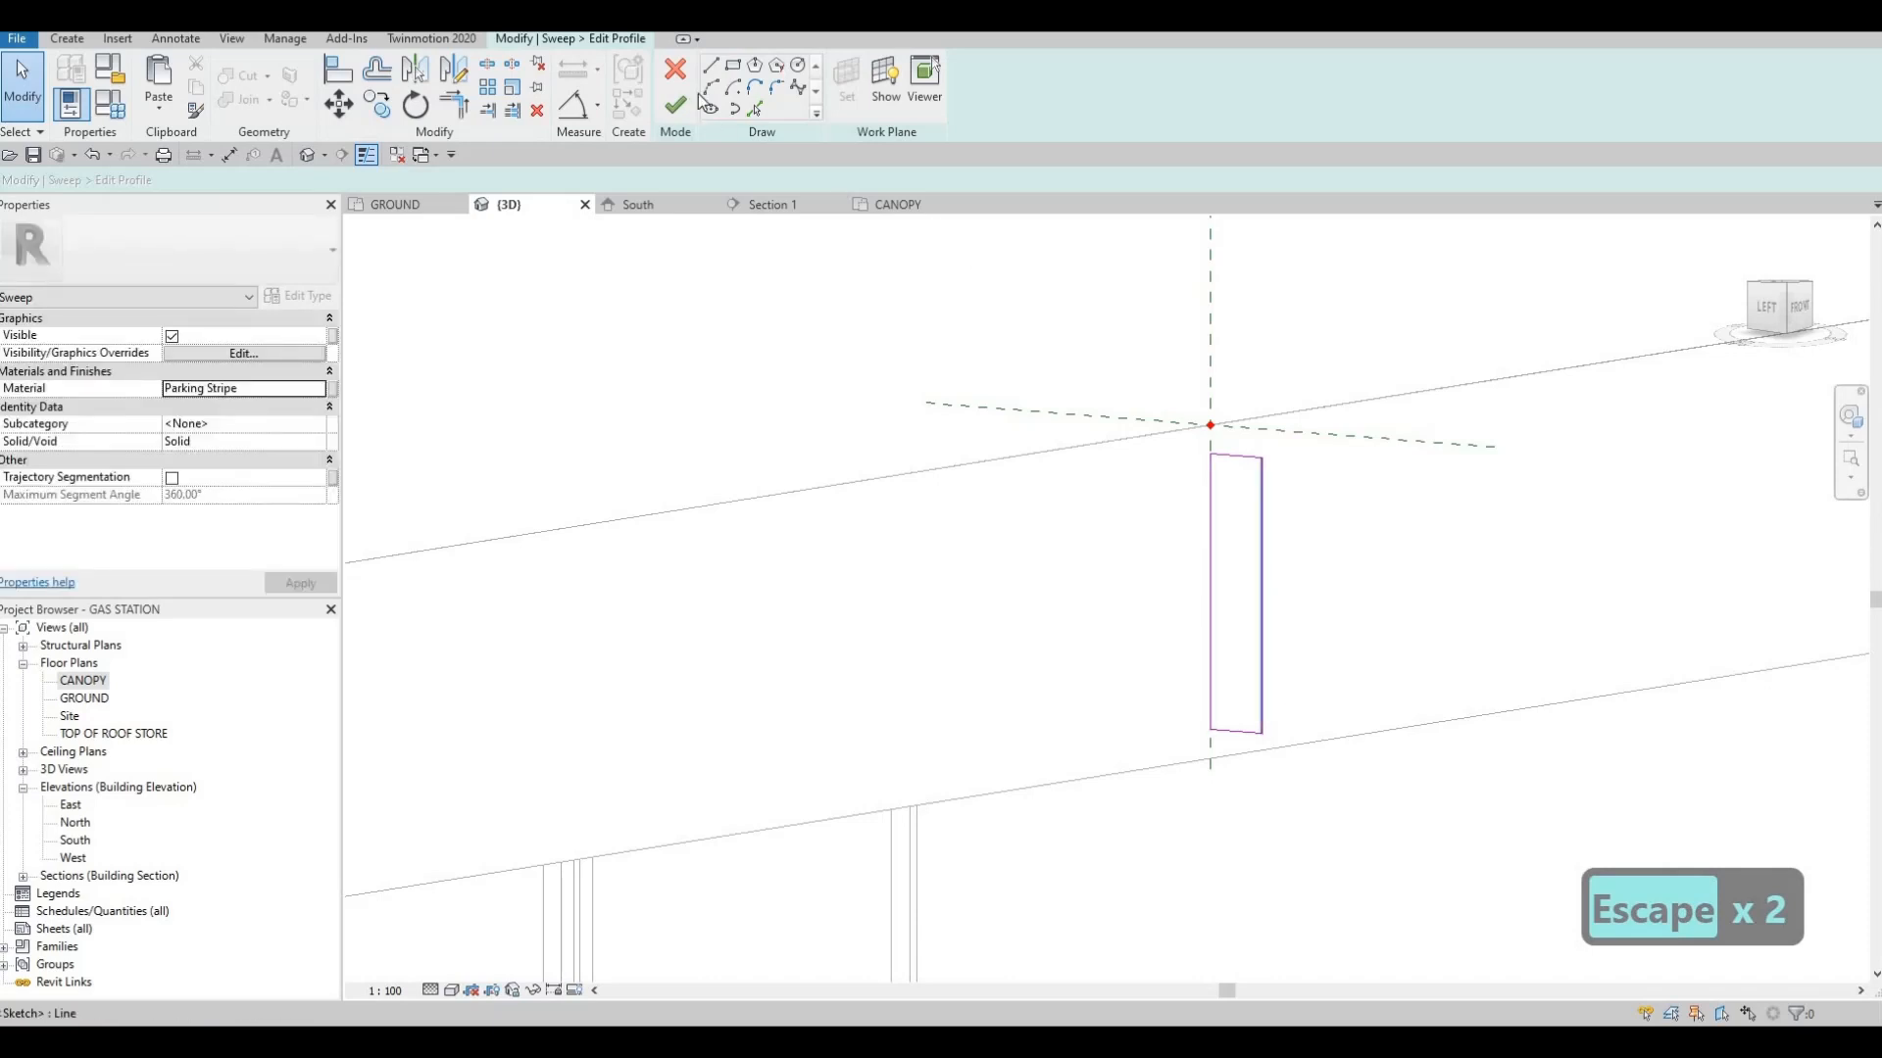
Draw a shallow outward arc between the rectangle's two outer corners and delete the straight outer line behind it
key("l")
key("i")
left_click(1261, 456)
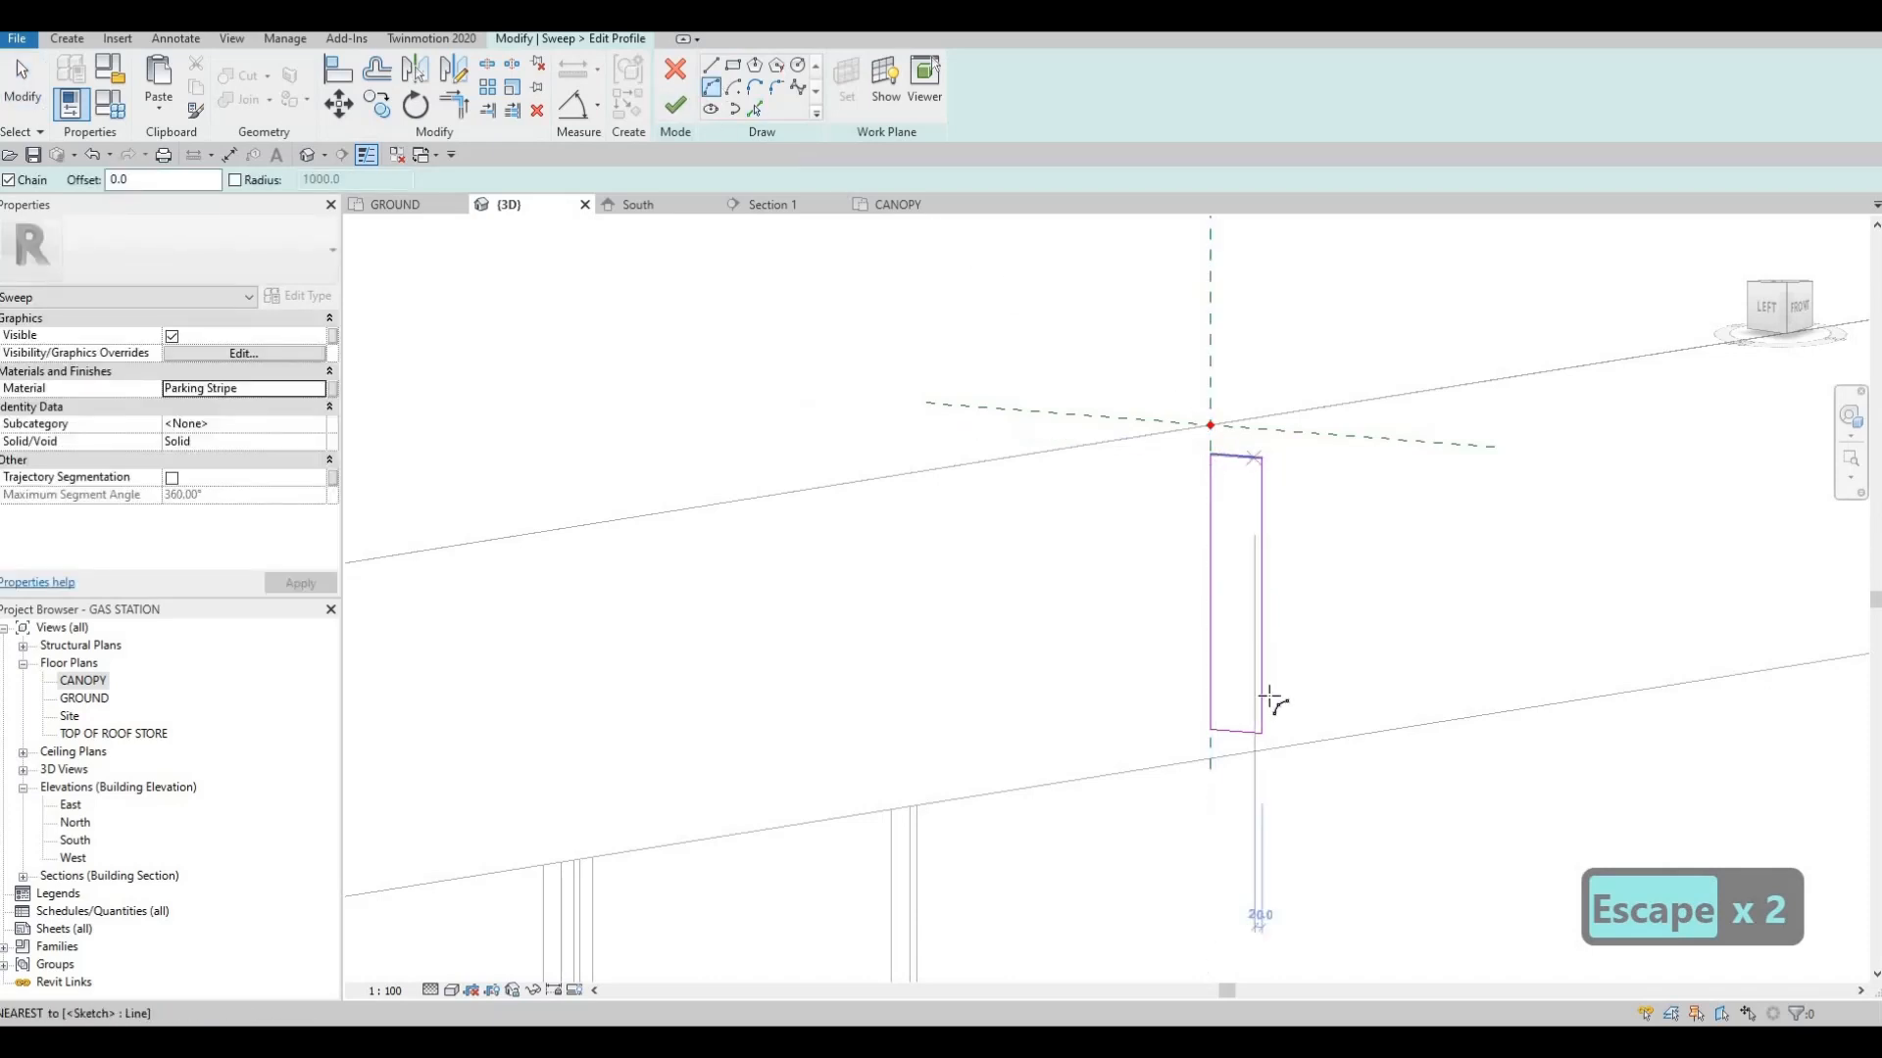
left_click(1261, 733)
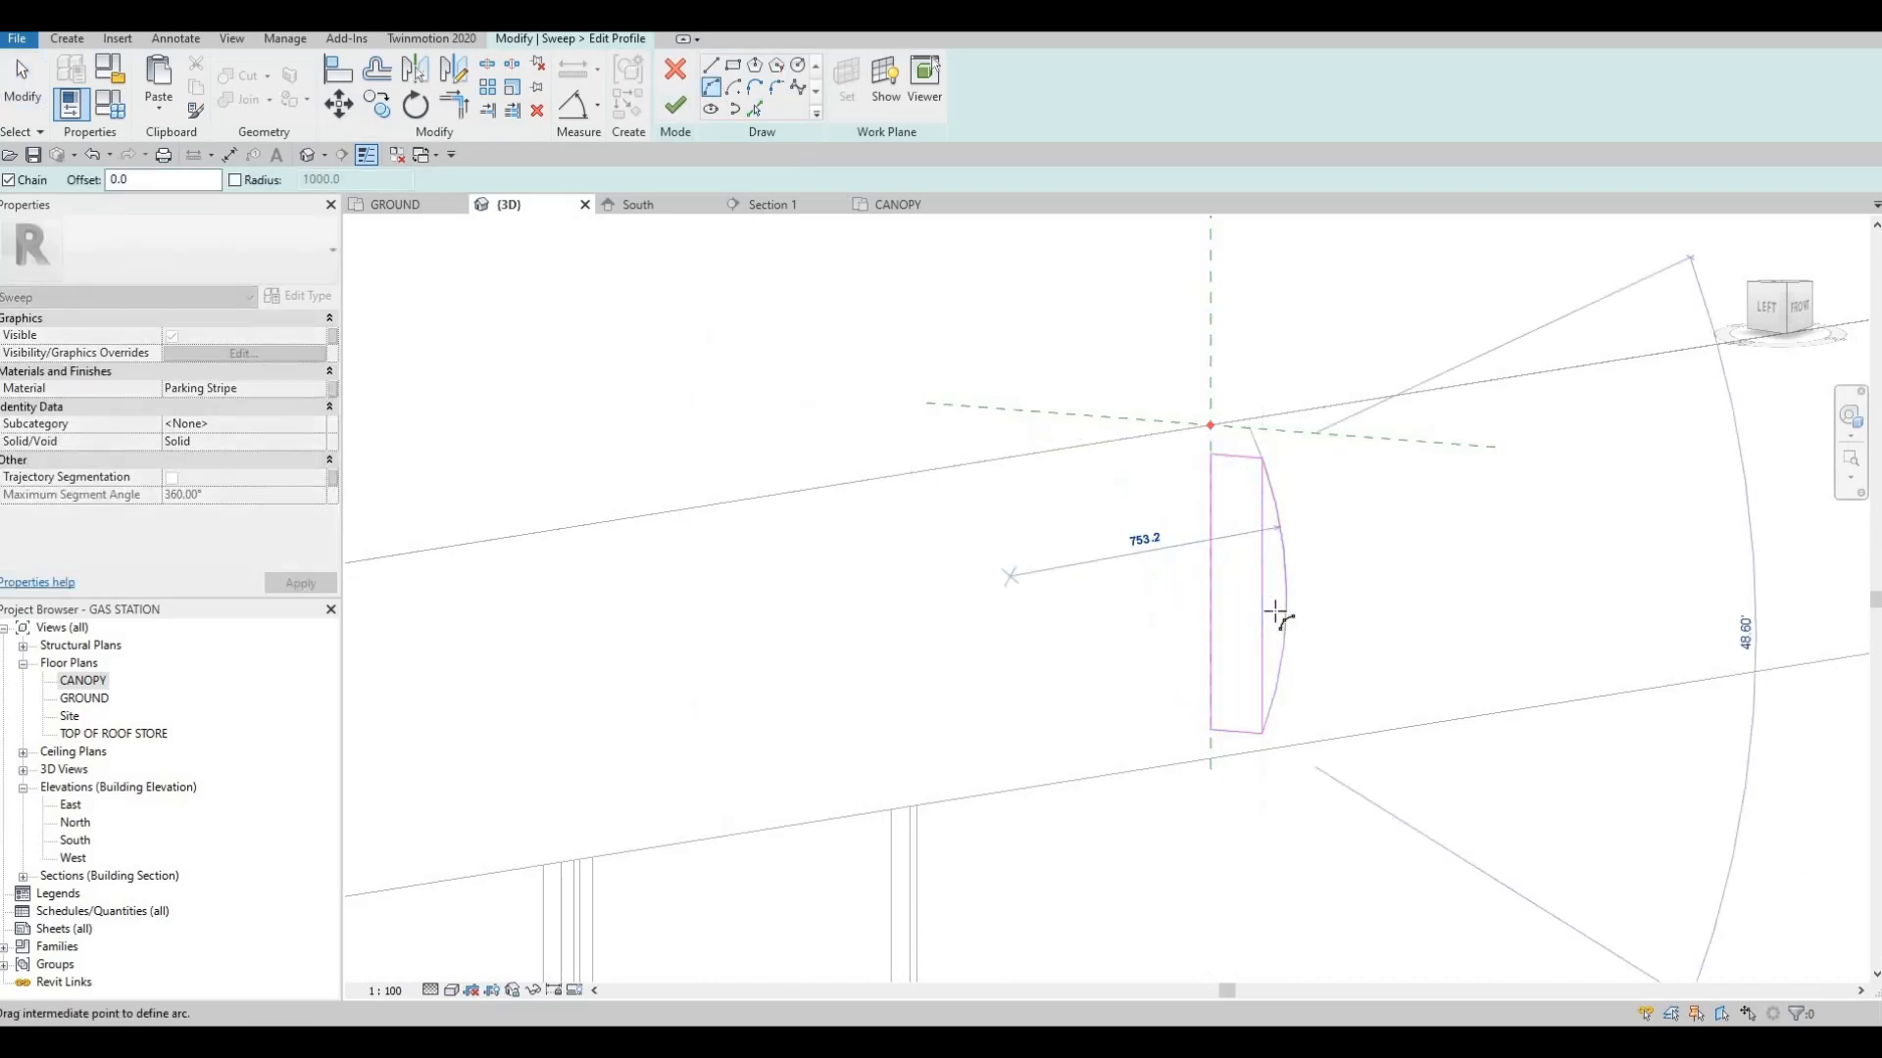
key("Escape")
key("Escape")
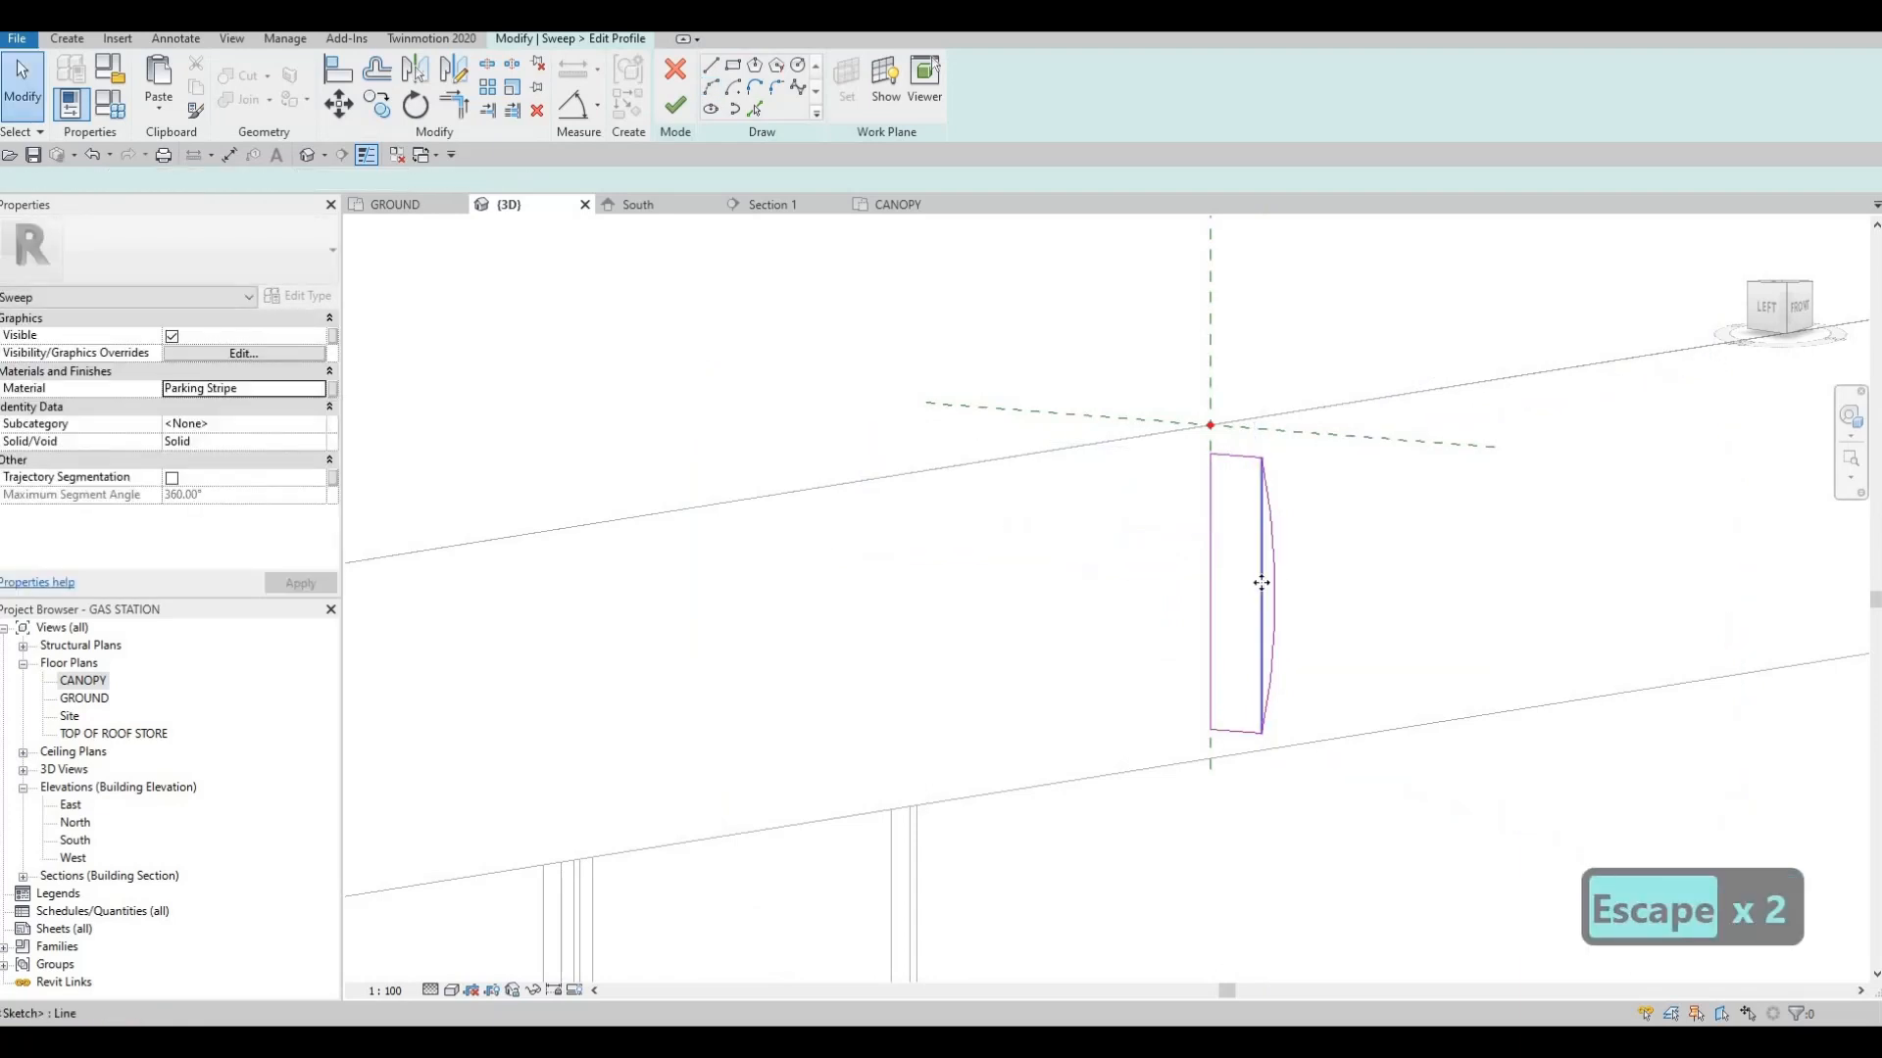
left_click(1262, 588)
key("Delete")
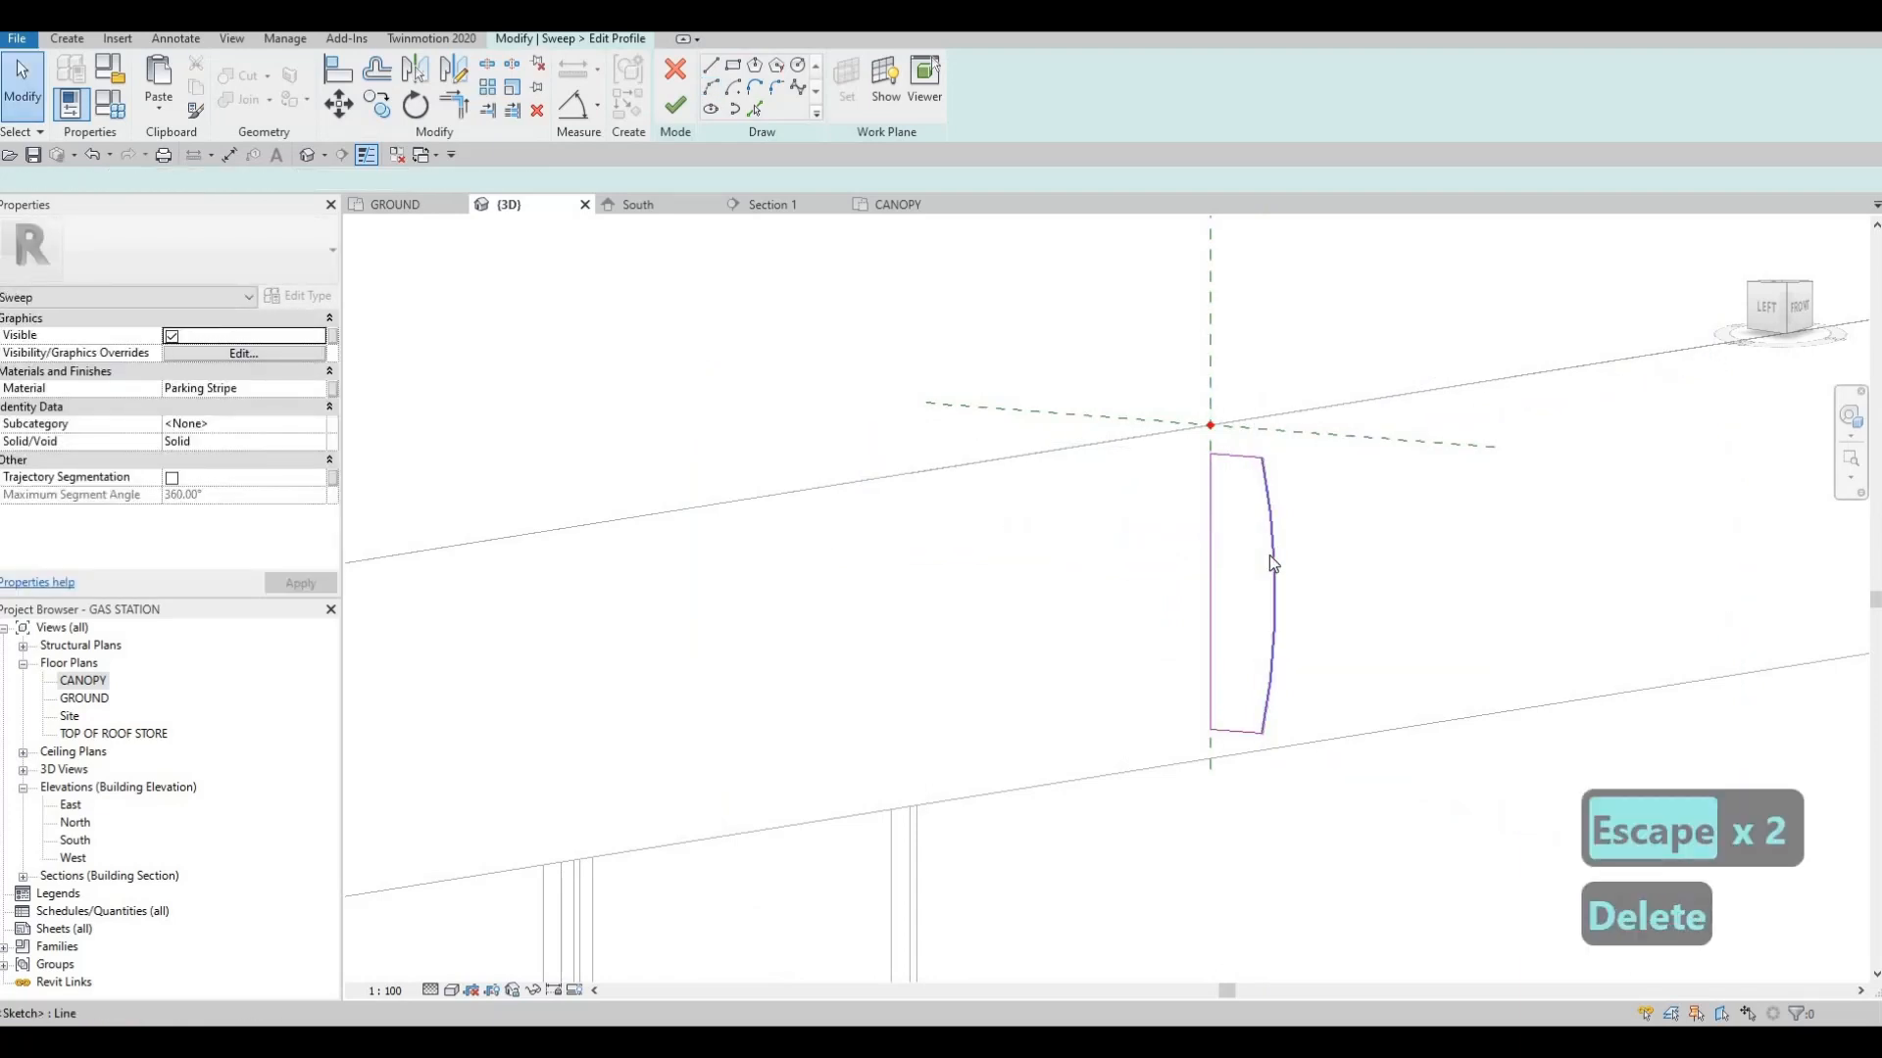
Nudge the profile's arc toward the slab until the short horizontal sides are about 100 mm long
left_click(1268, 555)
key("Left")
key("Left")
key("Left")
key("Left")
key("Left")
key("Left")
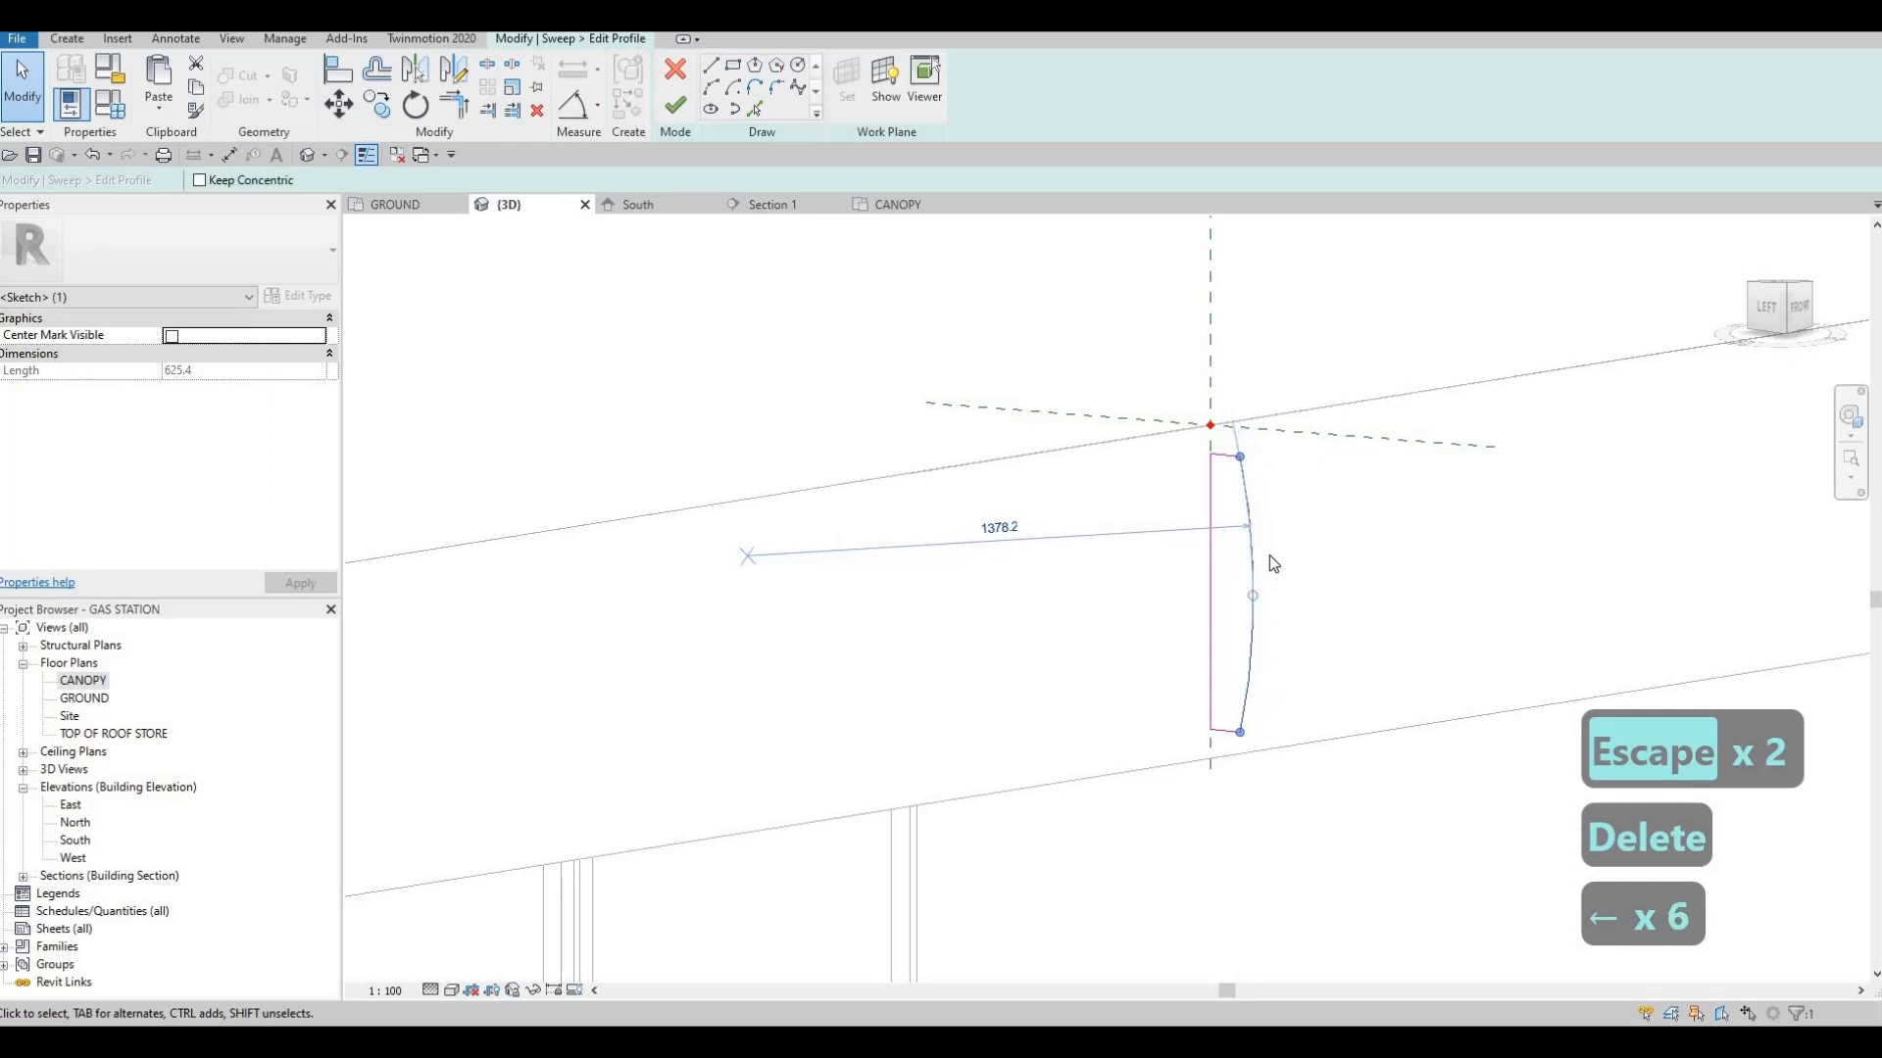
key("Right")
key("Right")
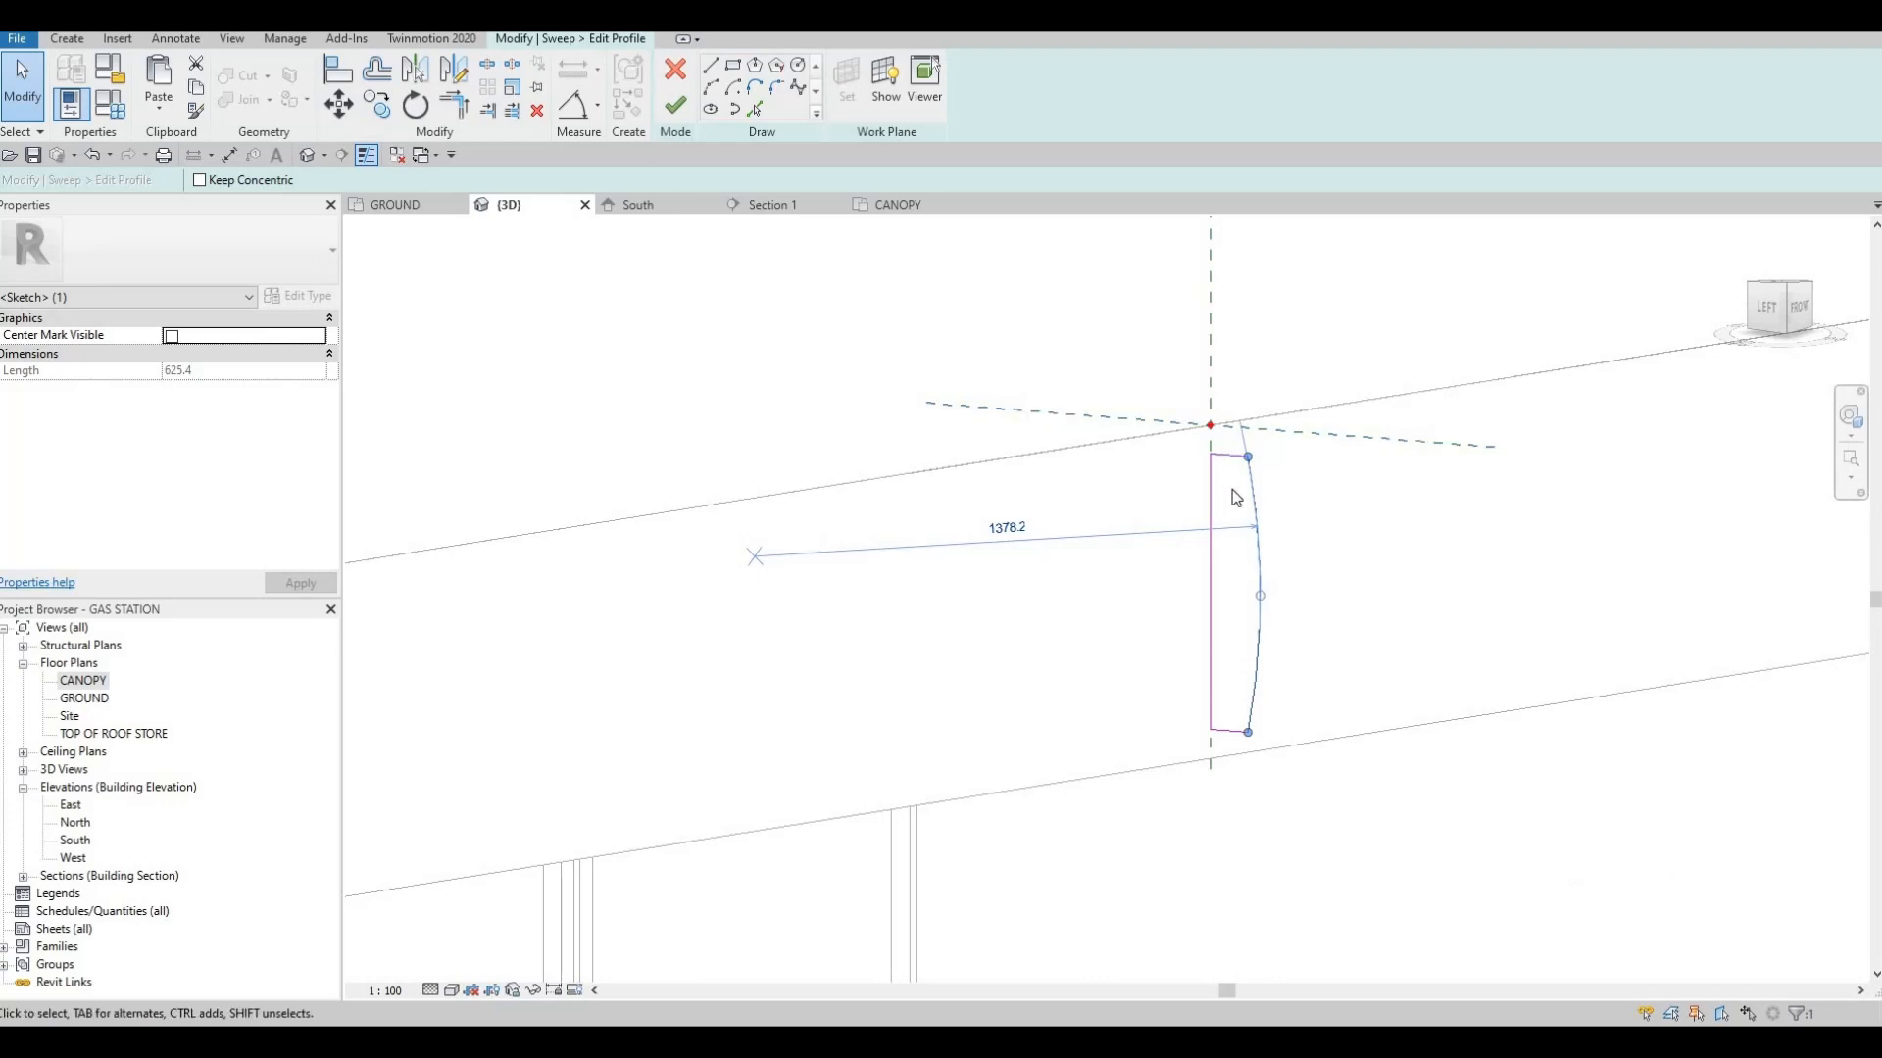
Finish the profile sketch and complete the sweep around the canopy slab's edge
scroll(1264, 470, "down", 3)
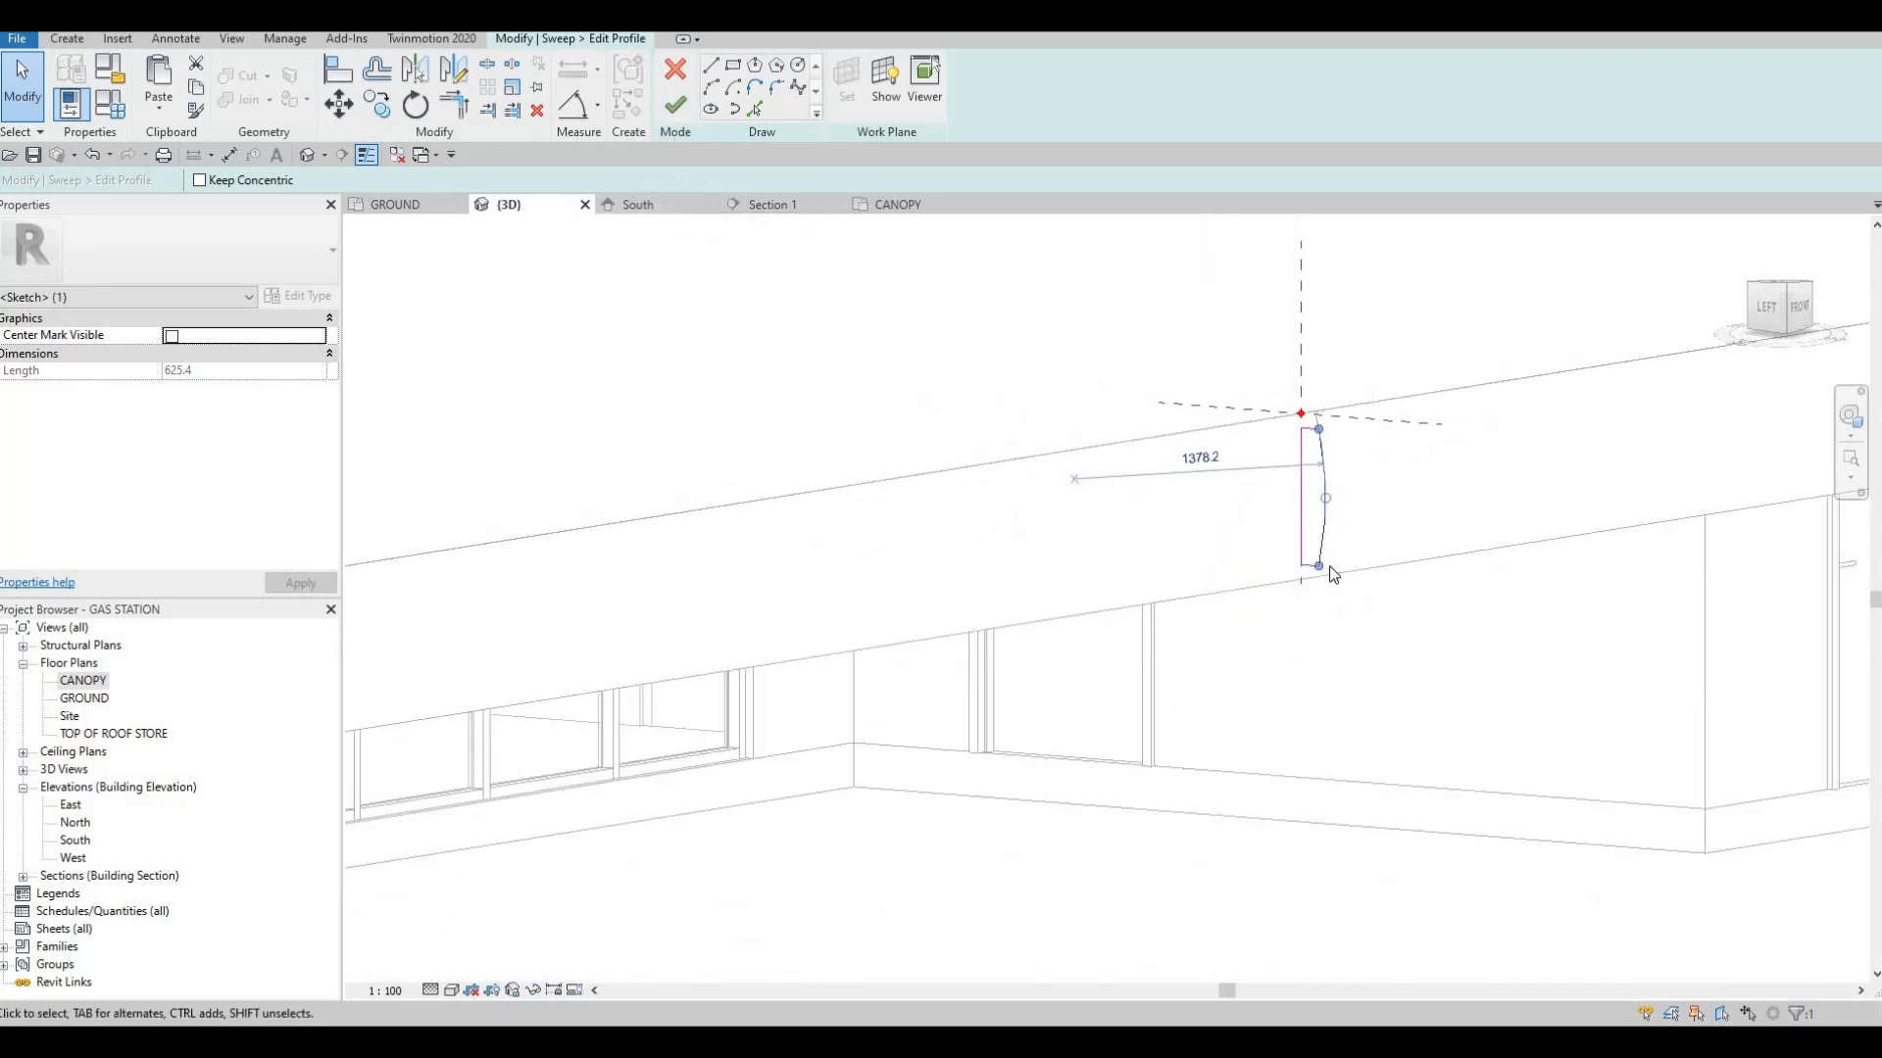
scroll(1308, 564, "up", 2)
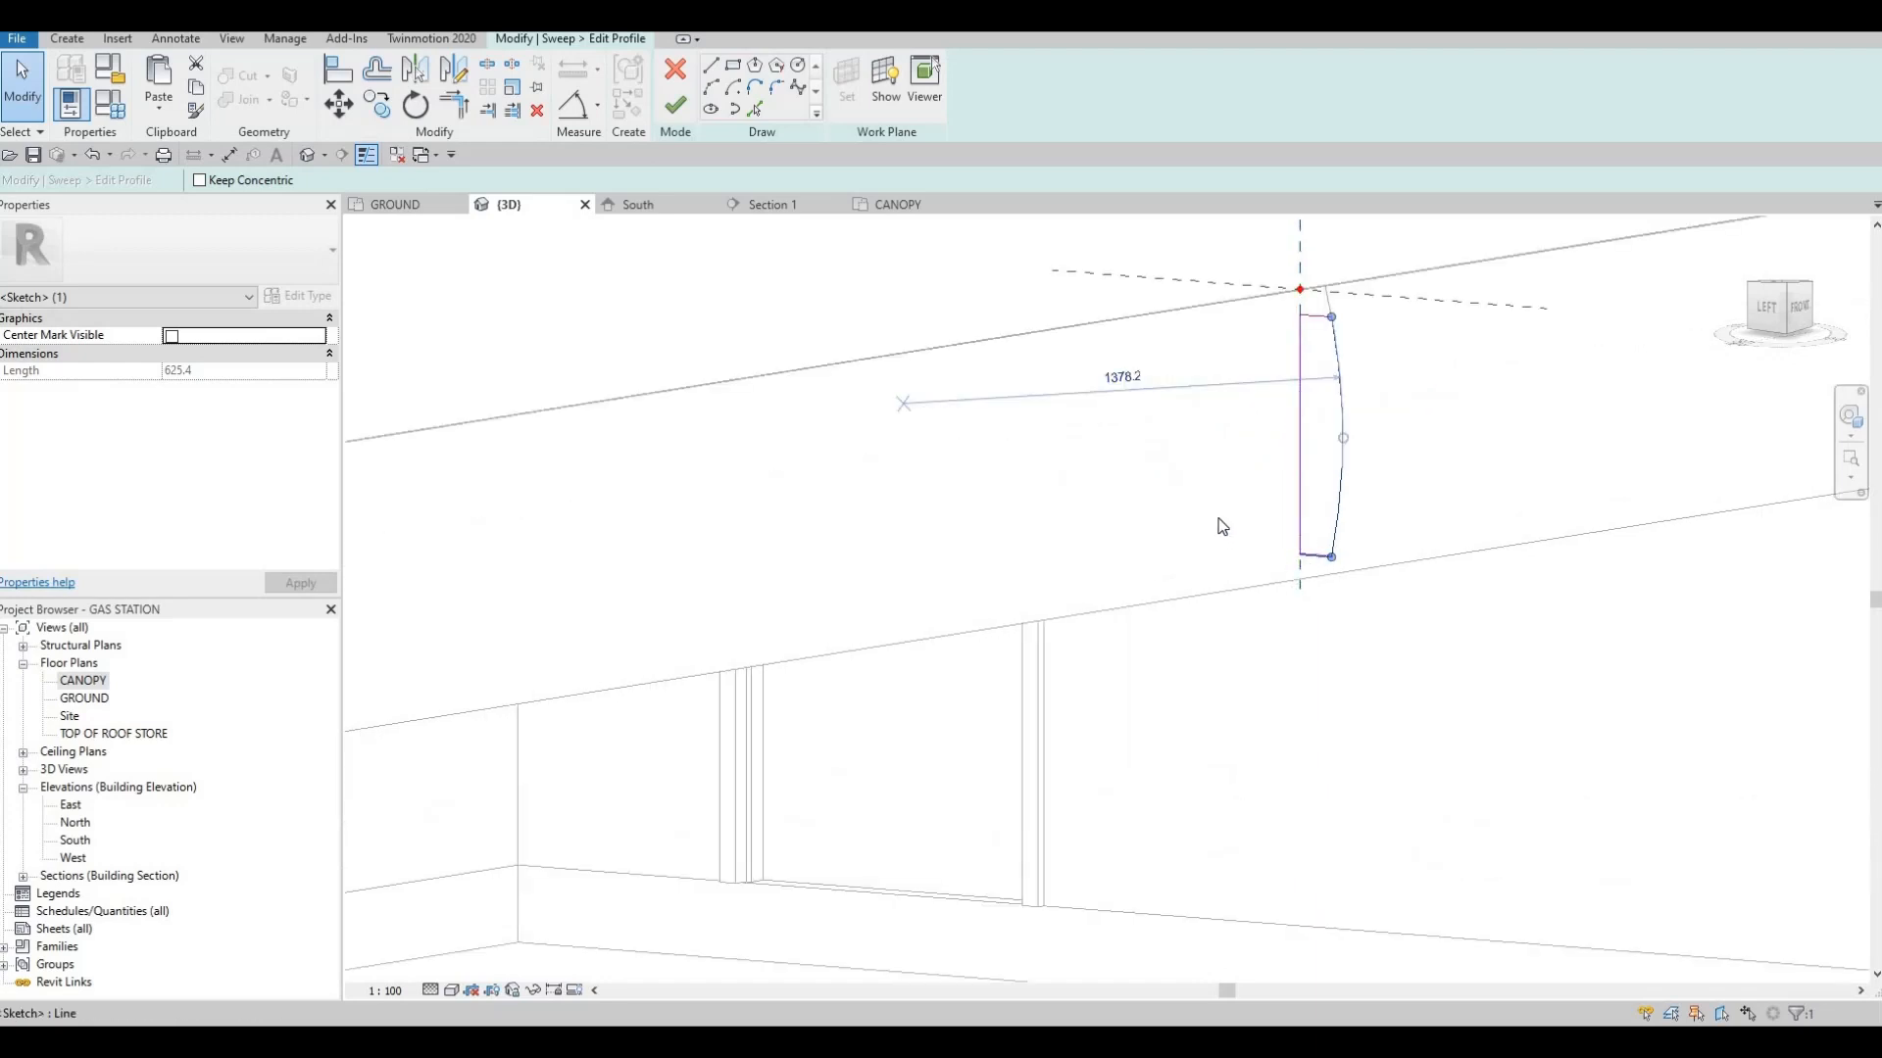
left_click(675, 105)
left_click(671, 109)
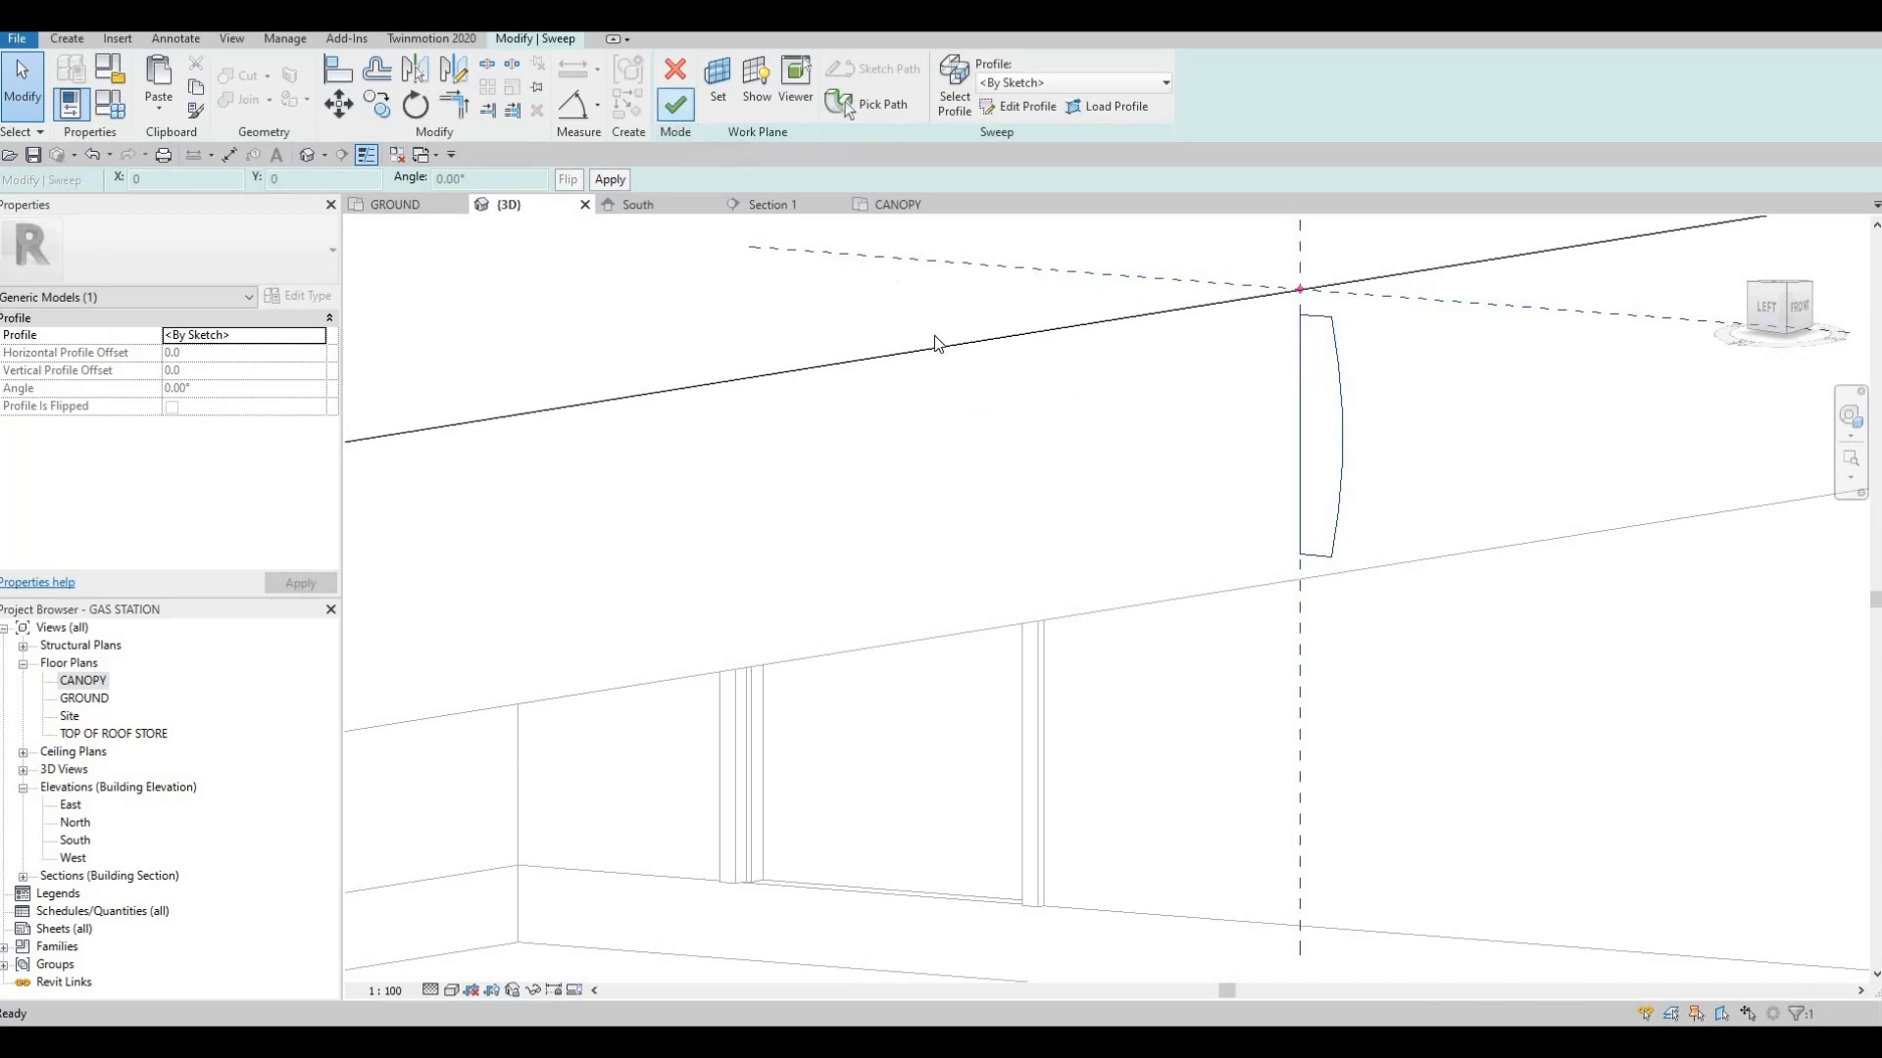
scroll(938, 338, "down", 6)
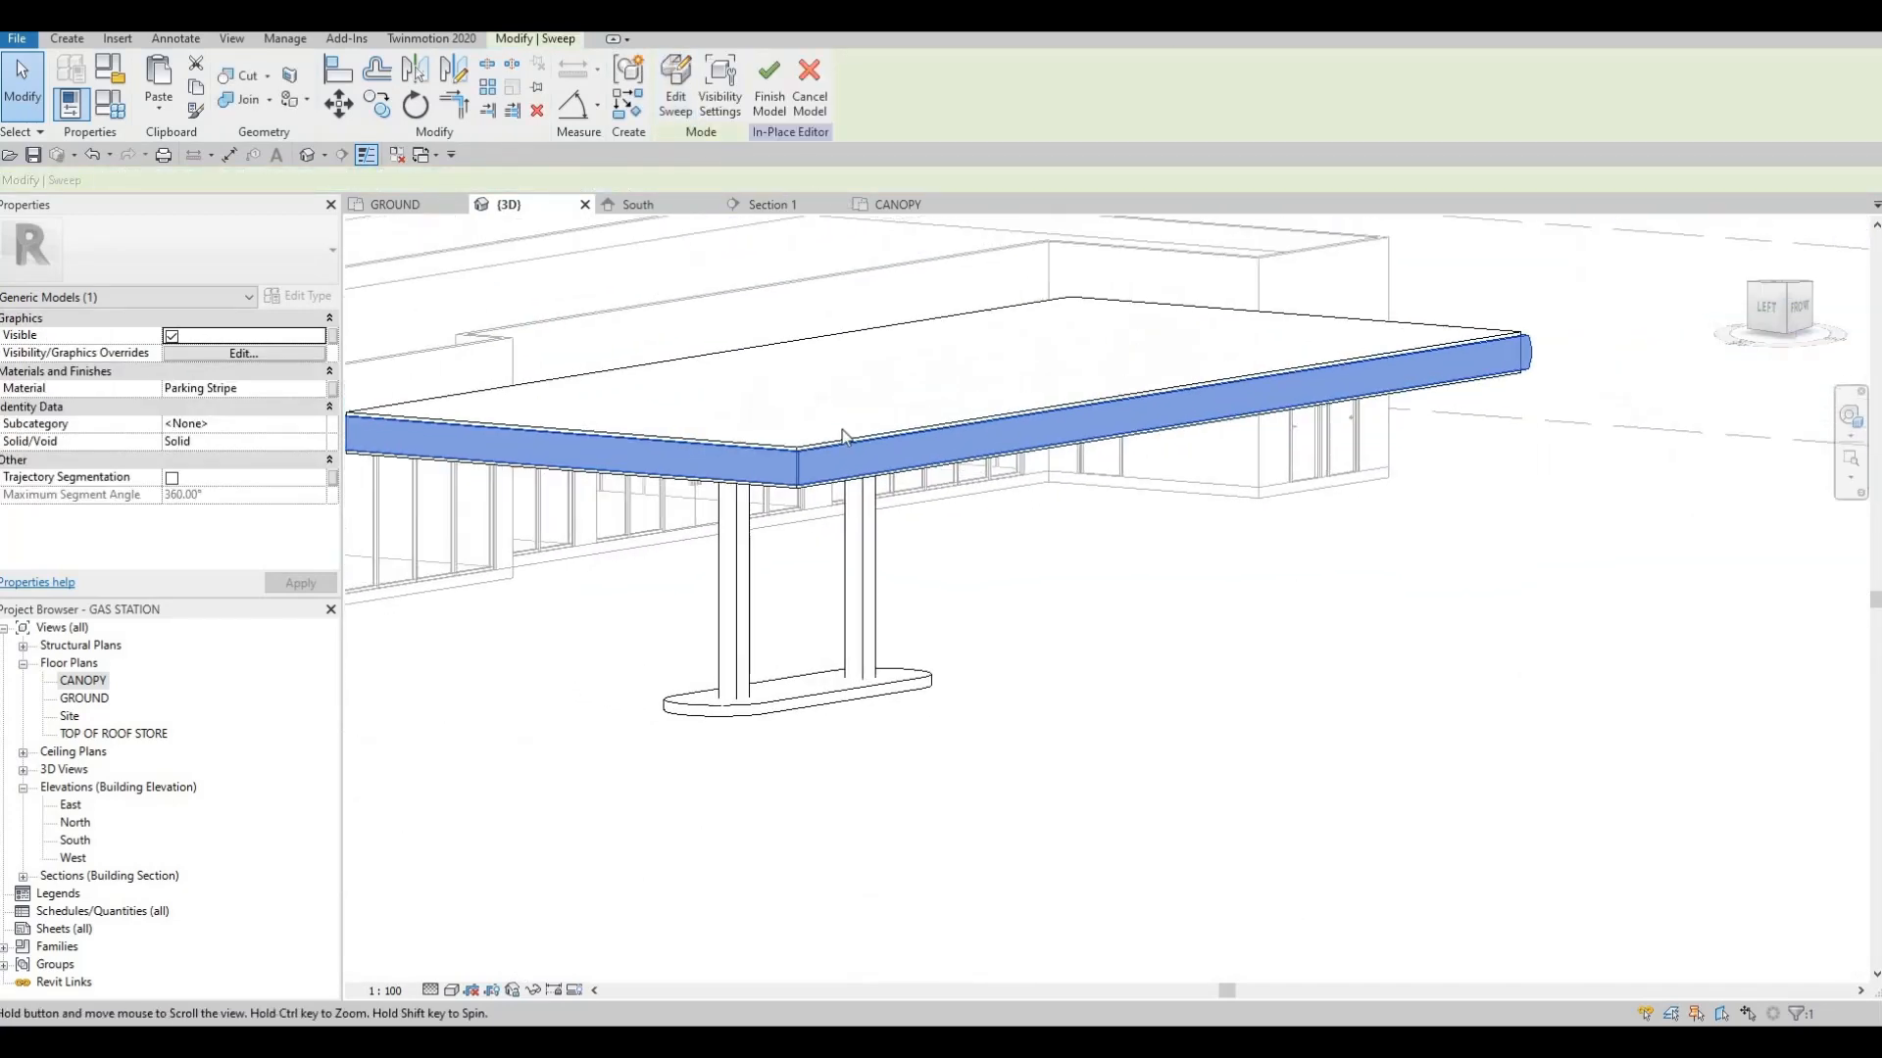
key("Escape")
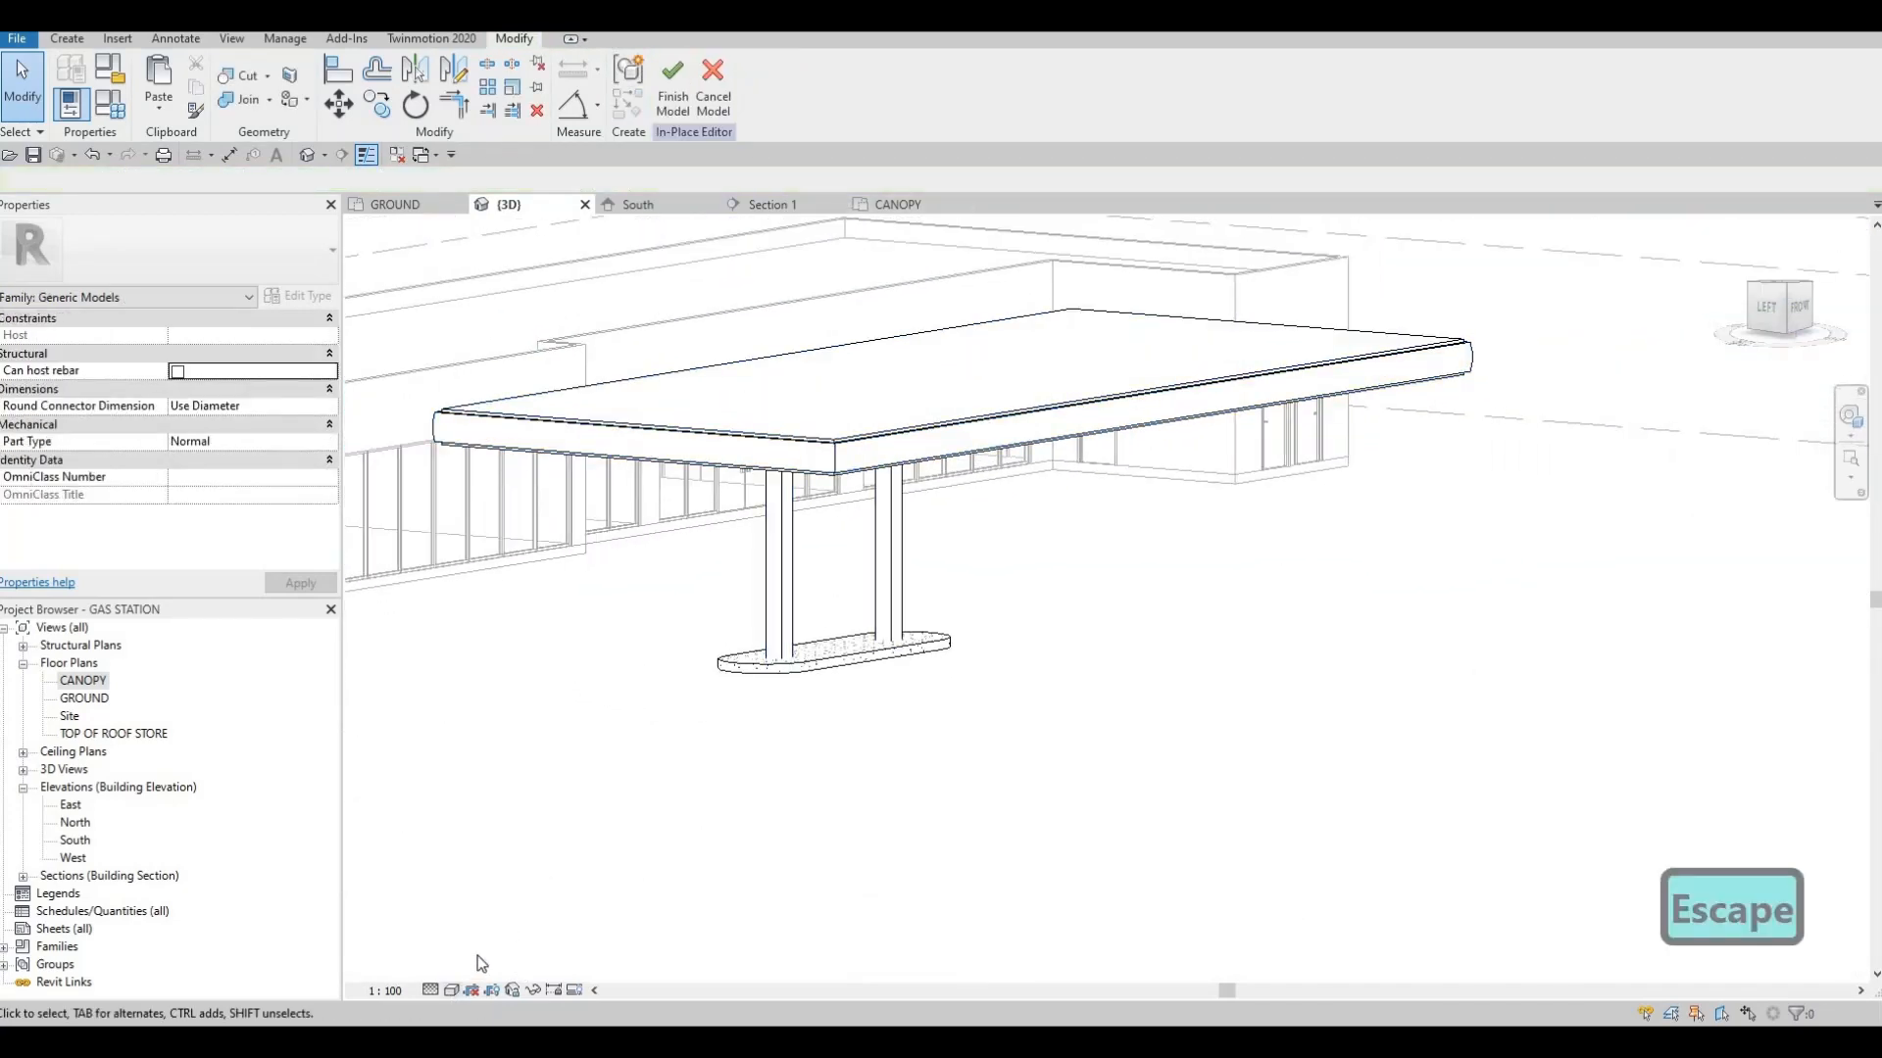
Display the 3D view with material colours and inspect the curved band at the canopy's corner
left_click(452, 989)
left_click(490, 926)
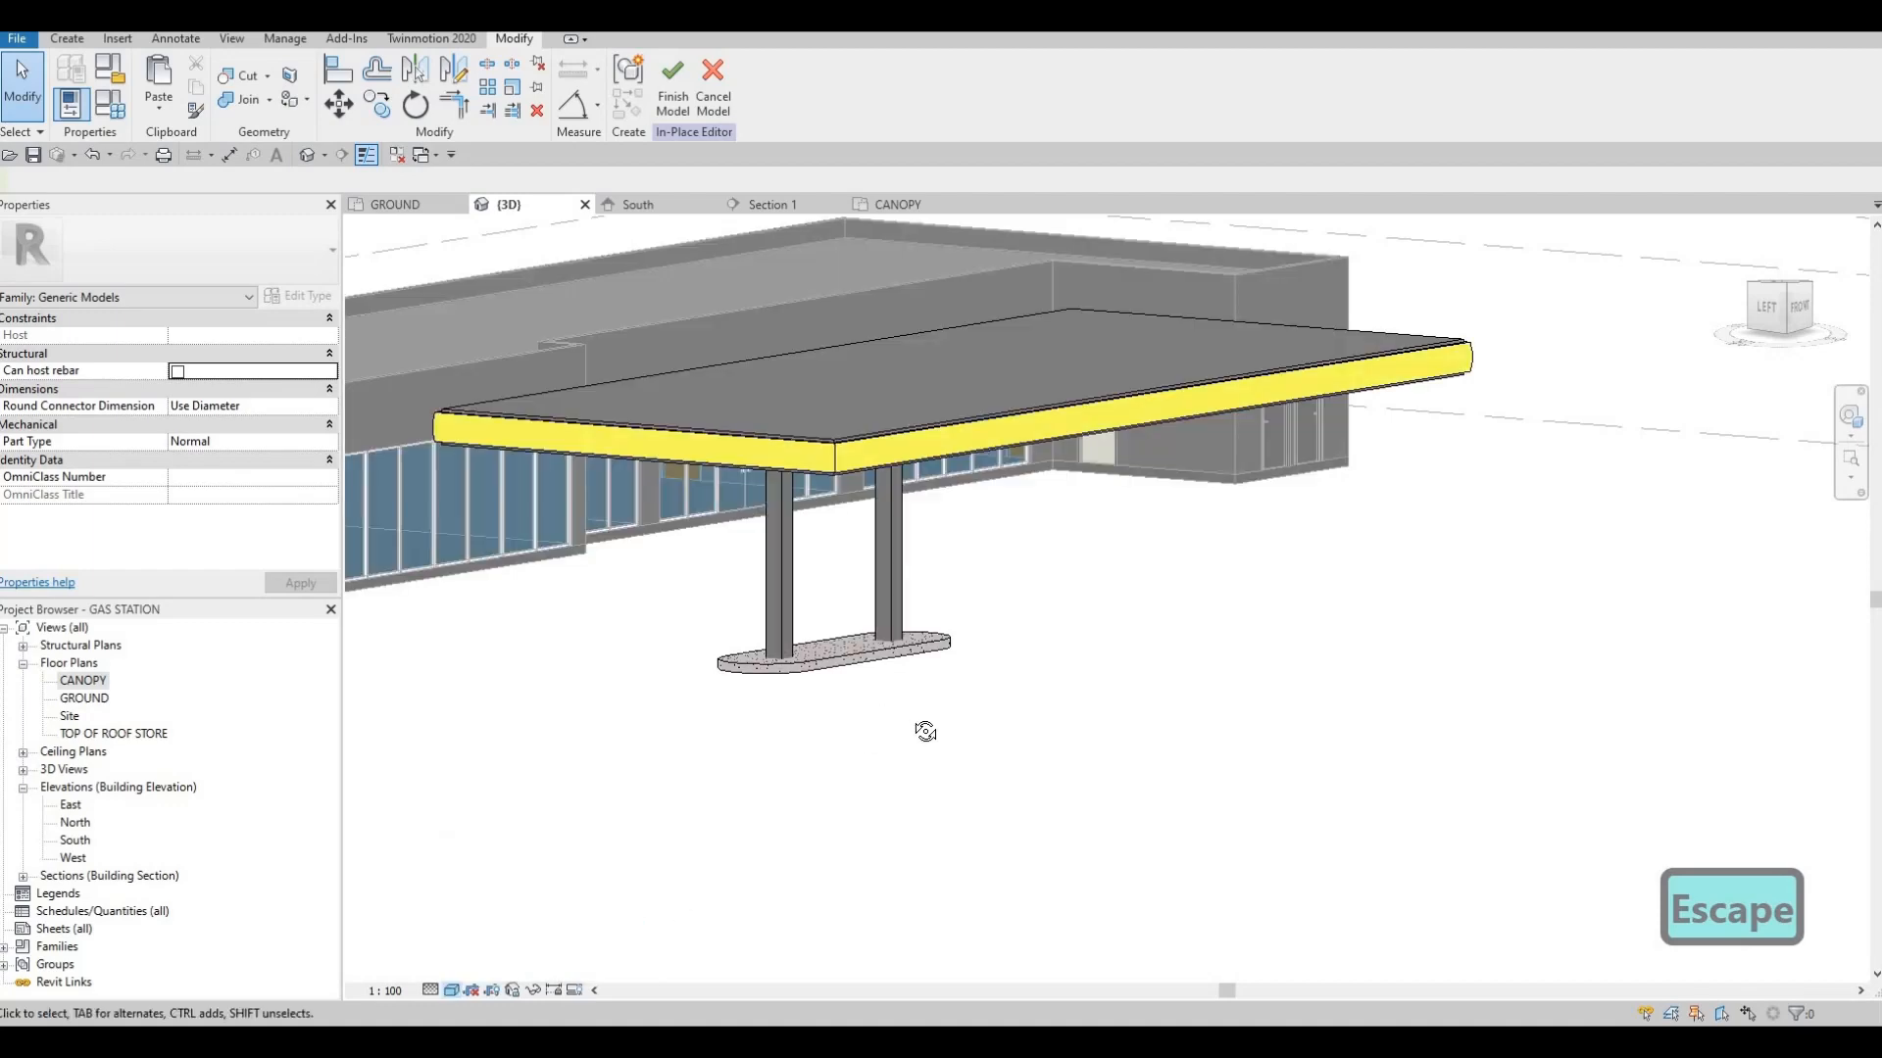
middle_click_drag(735, 768, 842, 519, "shift")
scroll(834, 520, "up", 6)
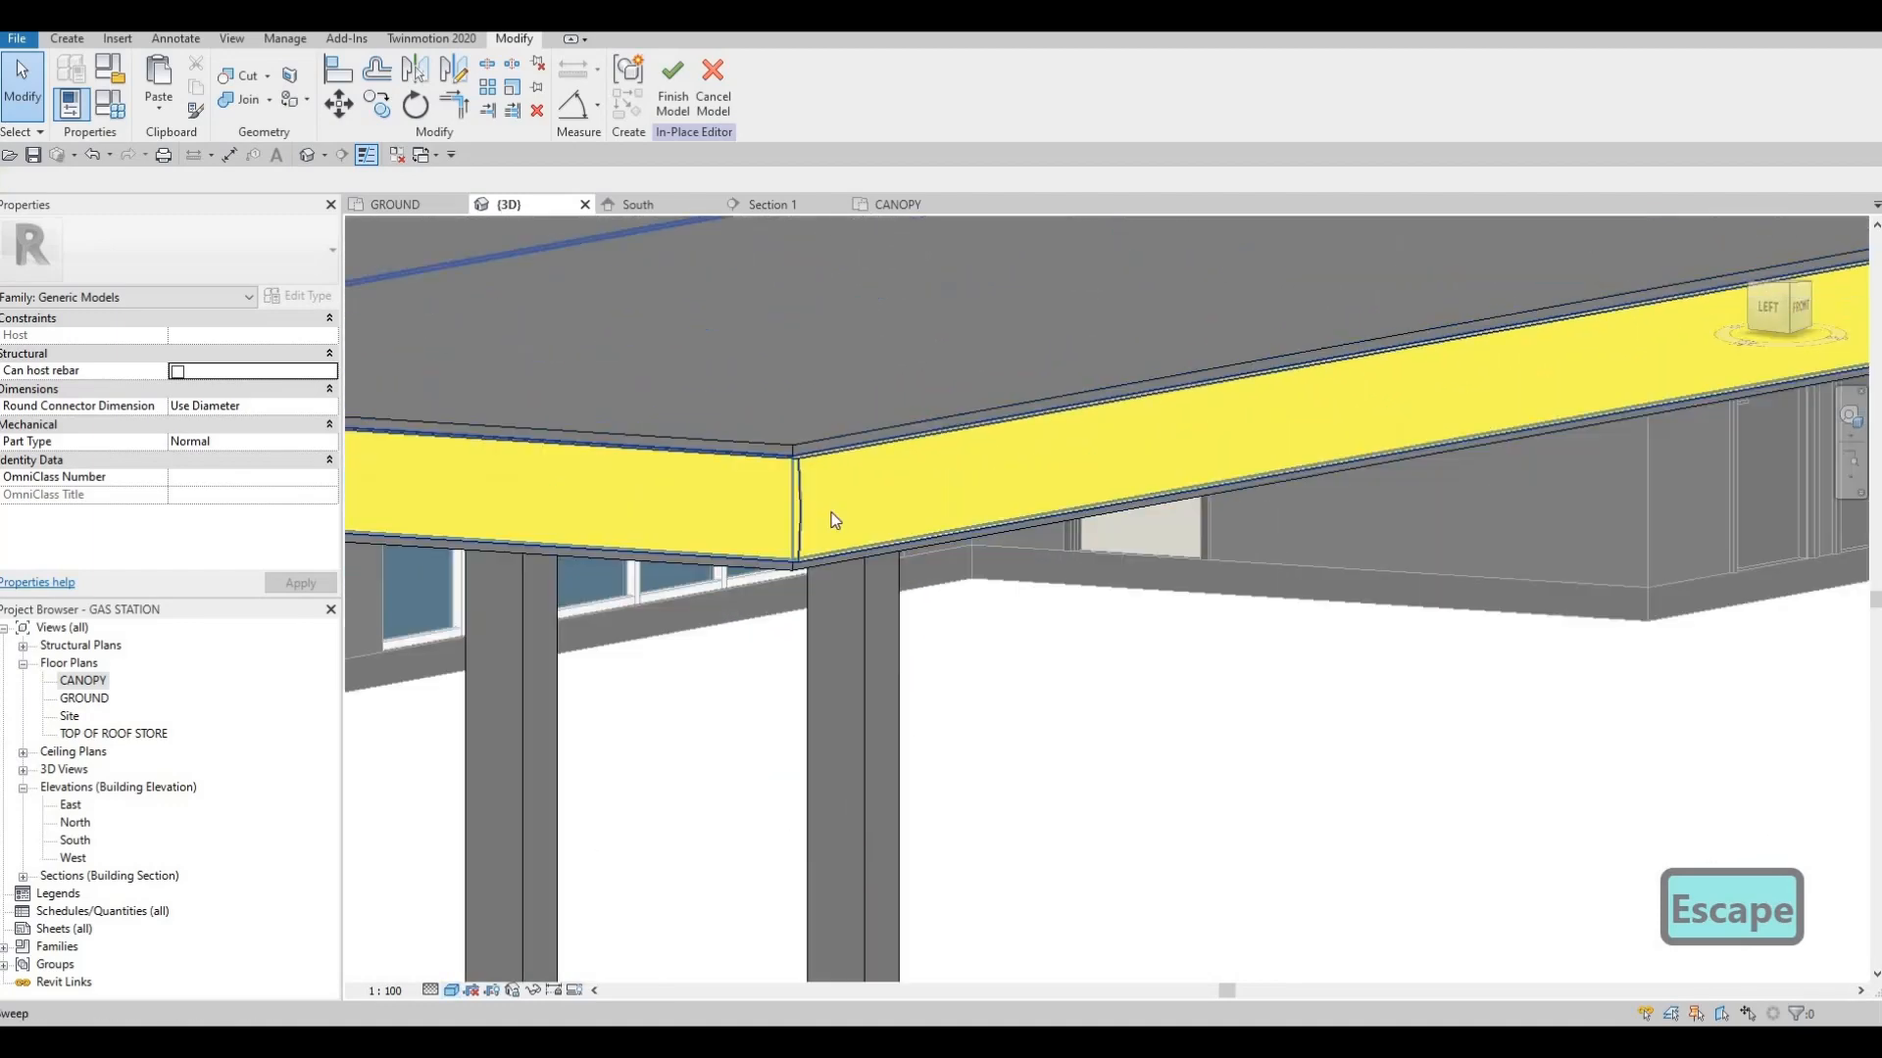
scroll(833, 521, "up", 2)
scroll(1043, 614, "down", 5)
key("Escape")
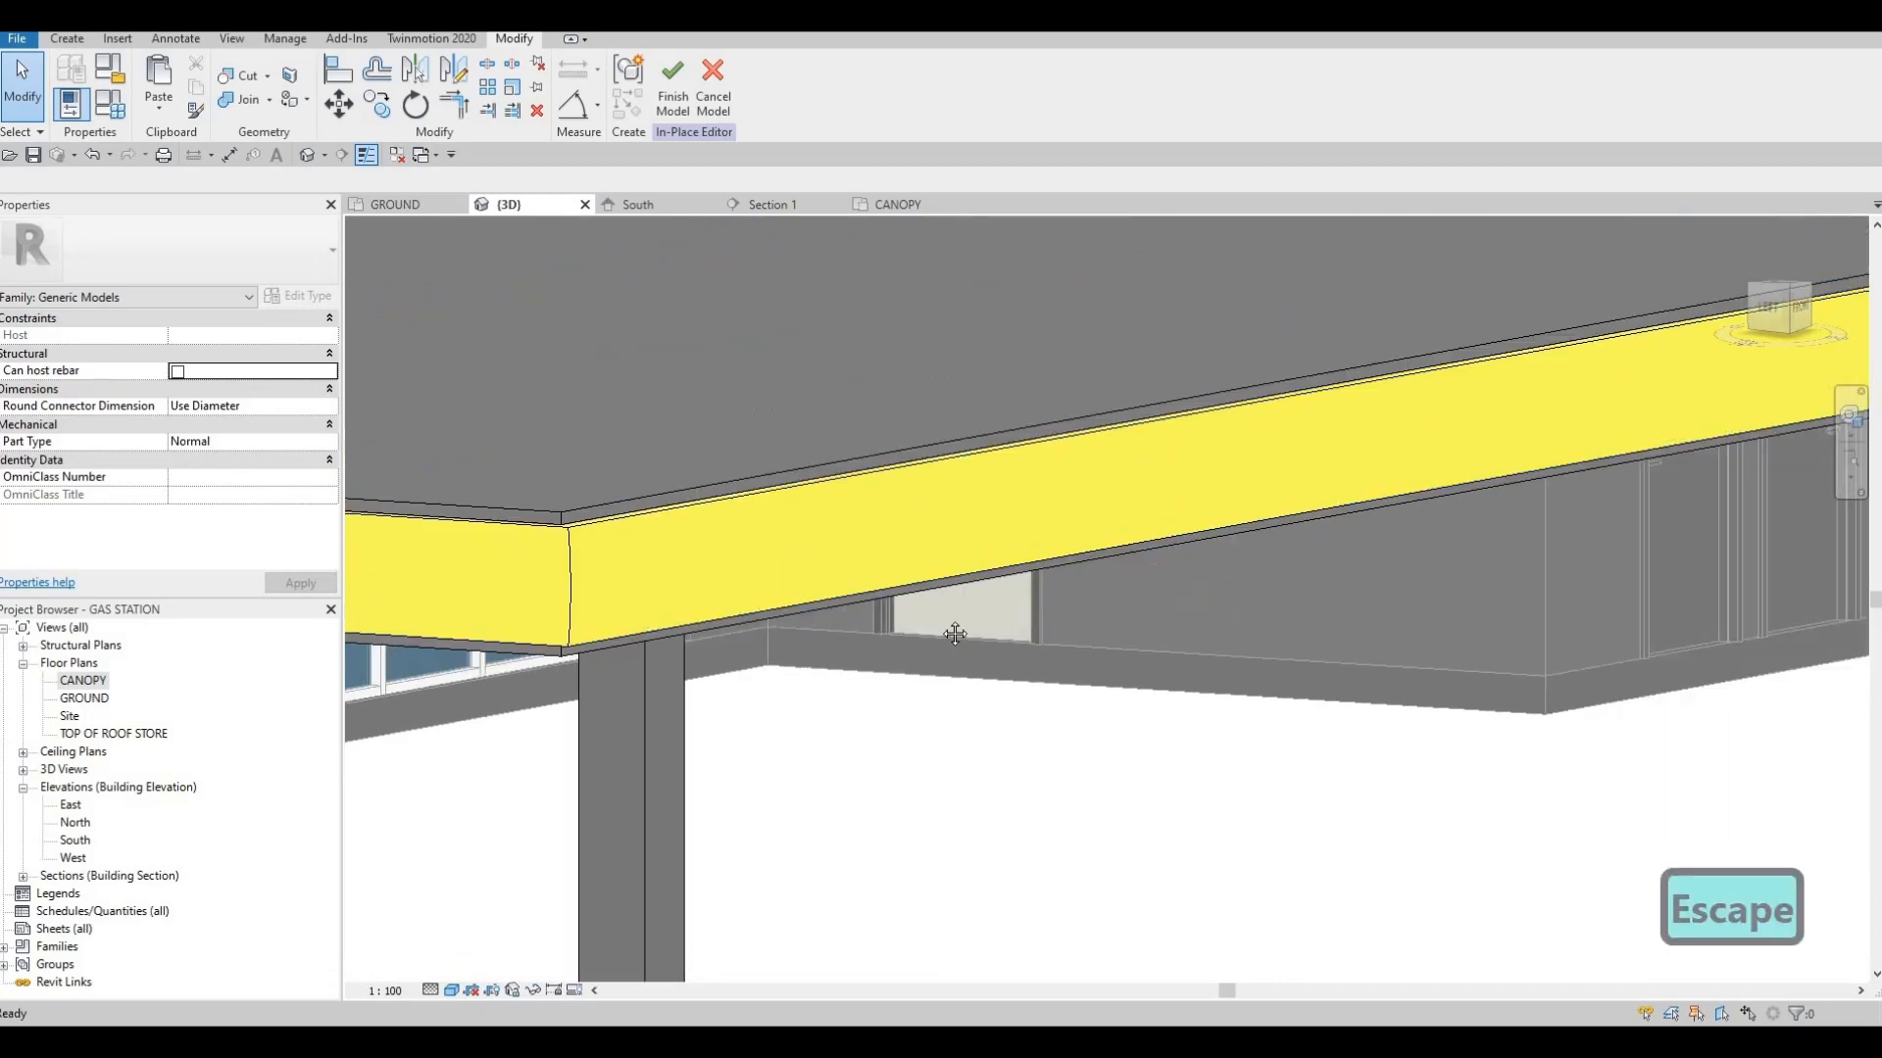
Reopen the canopy's edge sweep and its profile sketch for editing
middle_click_drag(1114, 561, 1121, 478, "shift")
left_click(1121, 478)
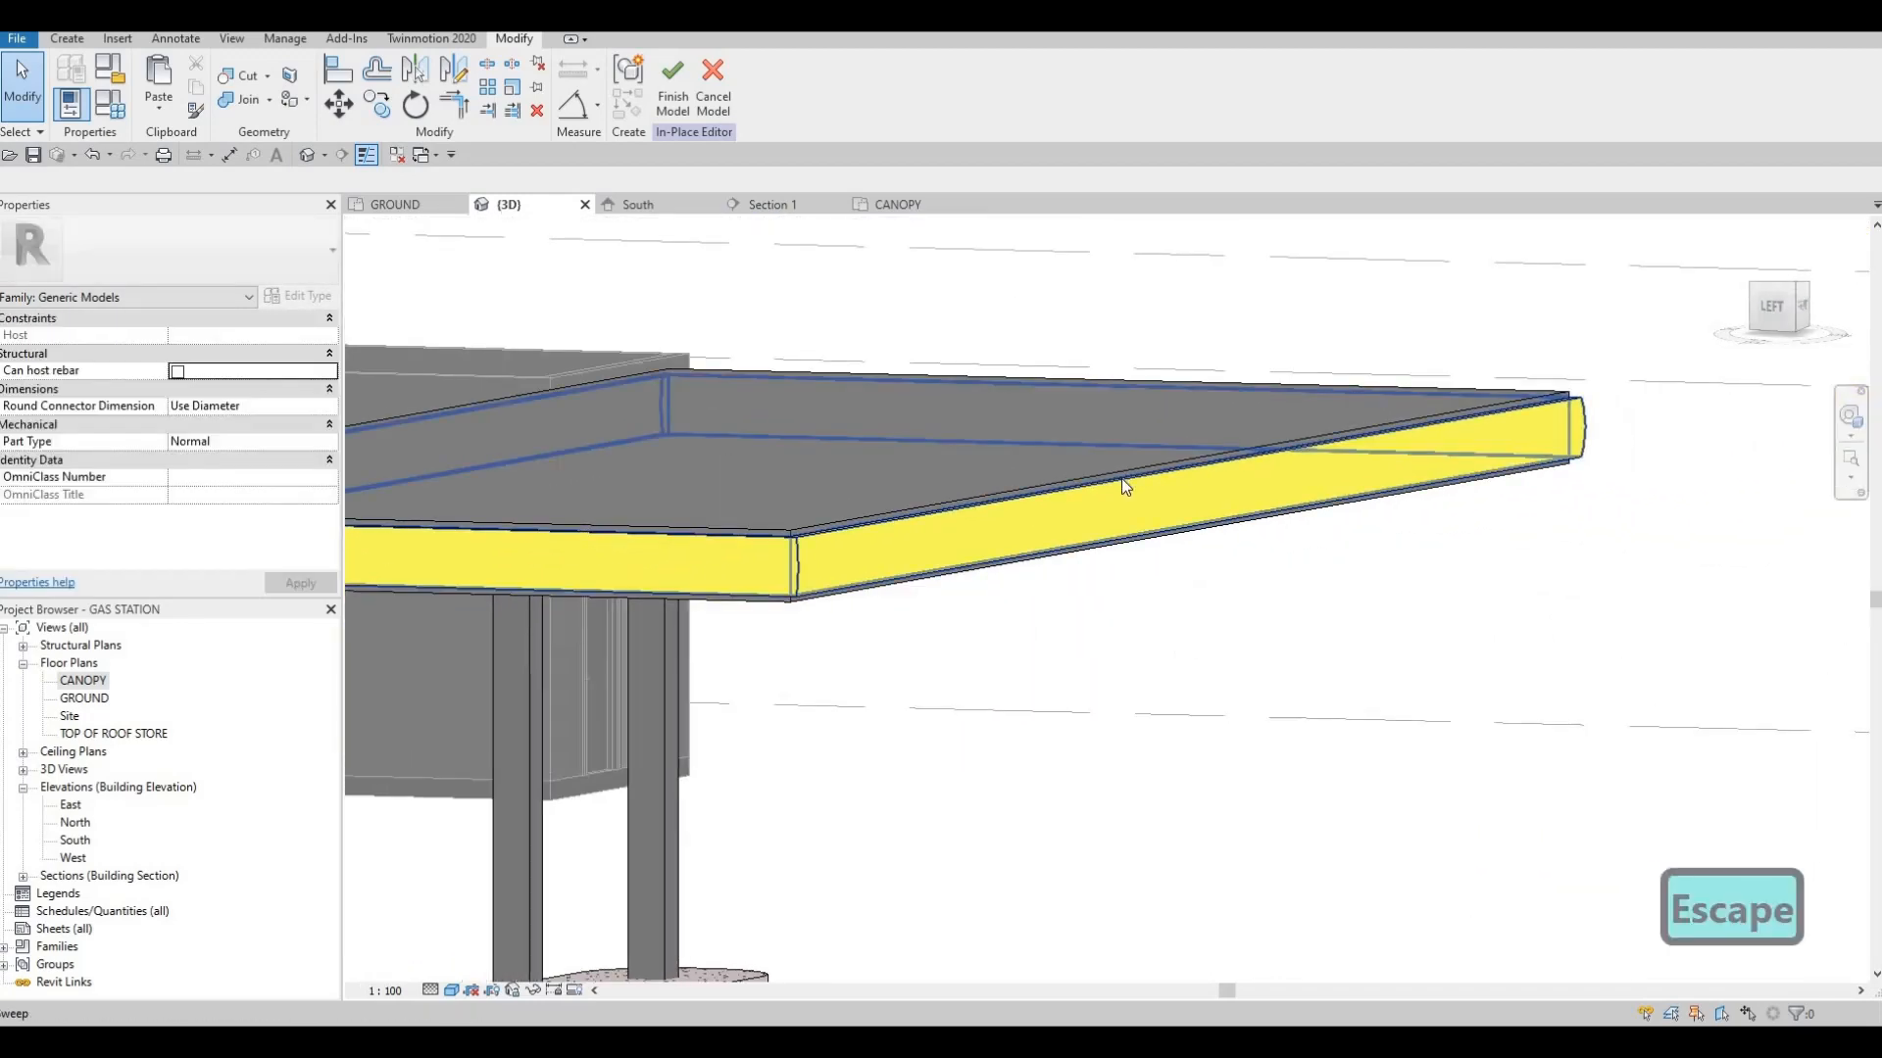
left_click(674, 101)
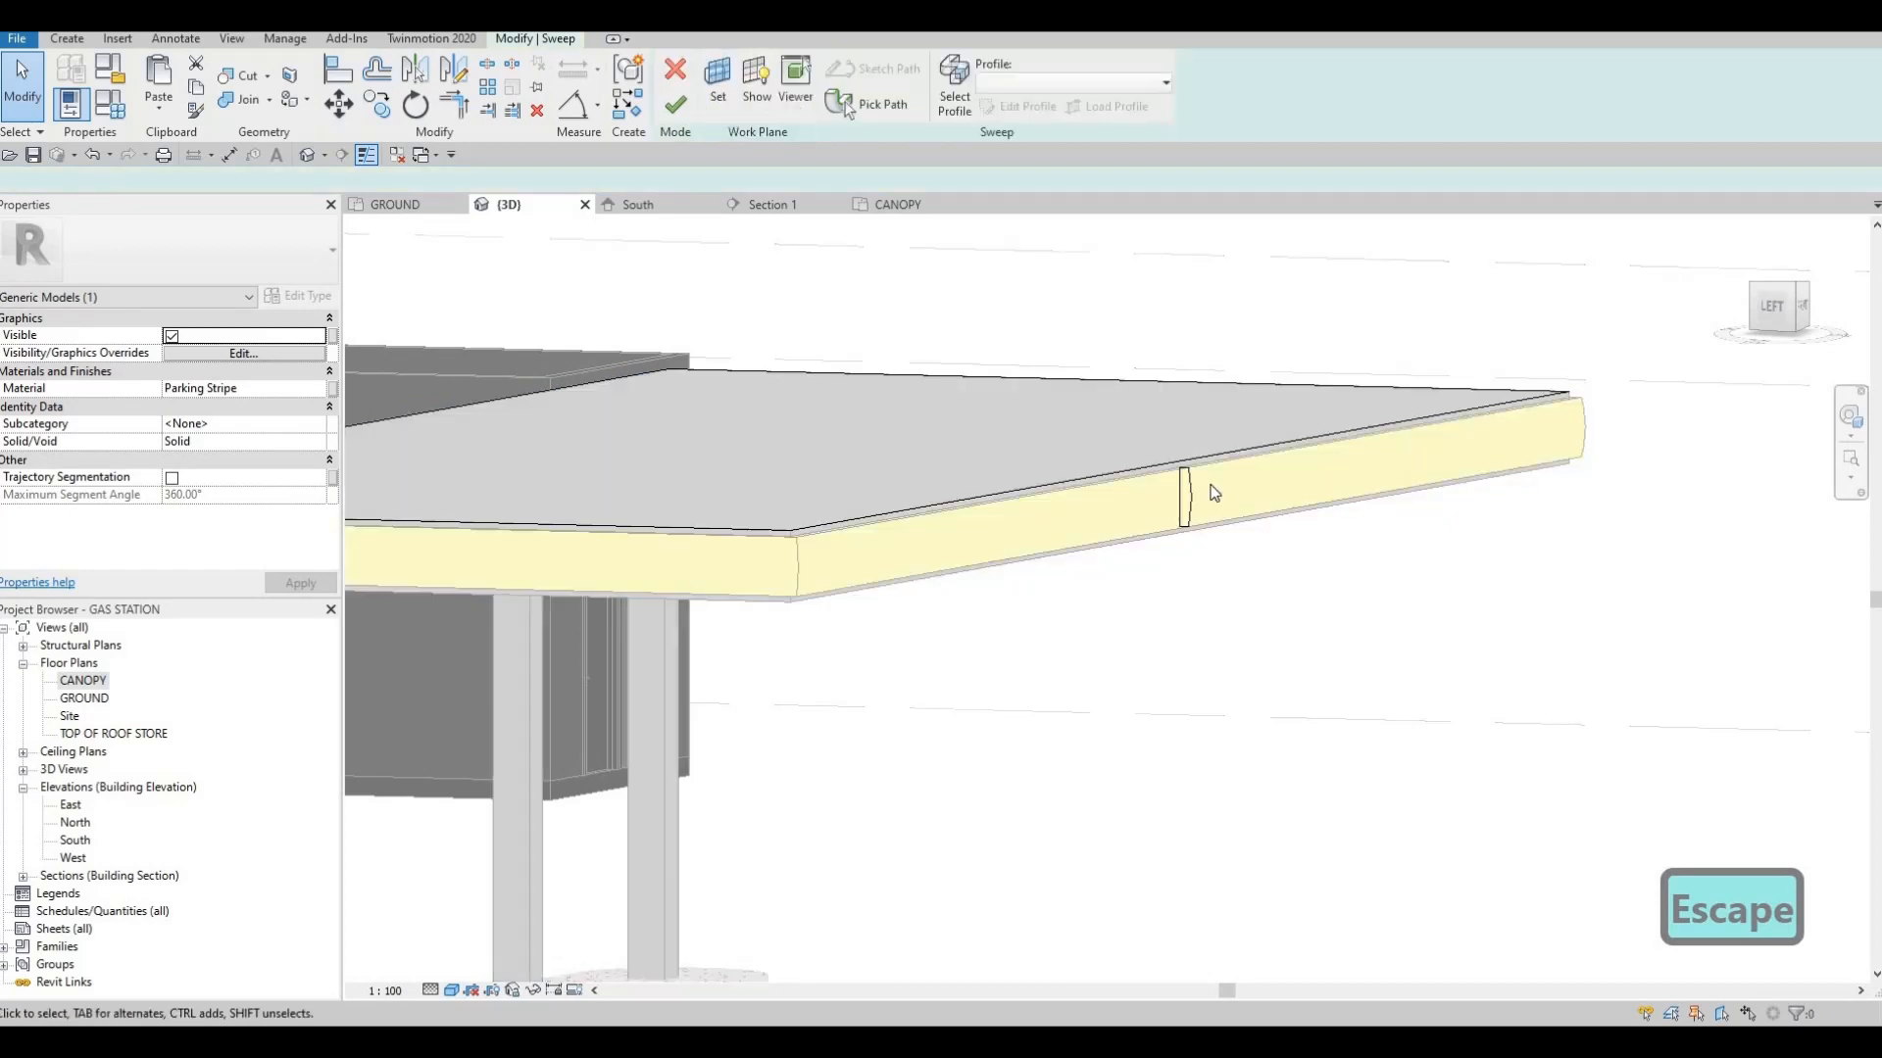
scroll(1207, 491, "up", 5)
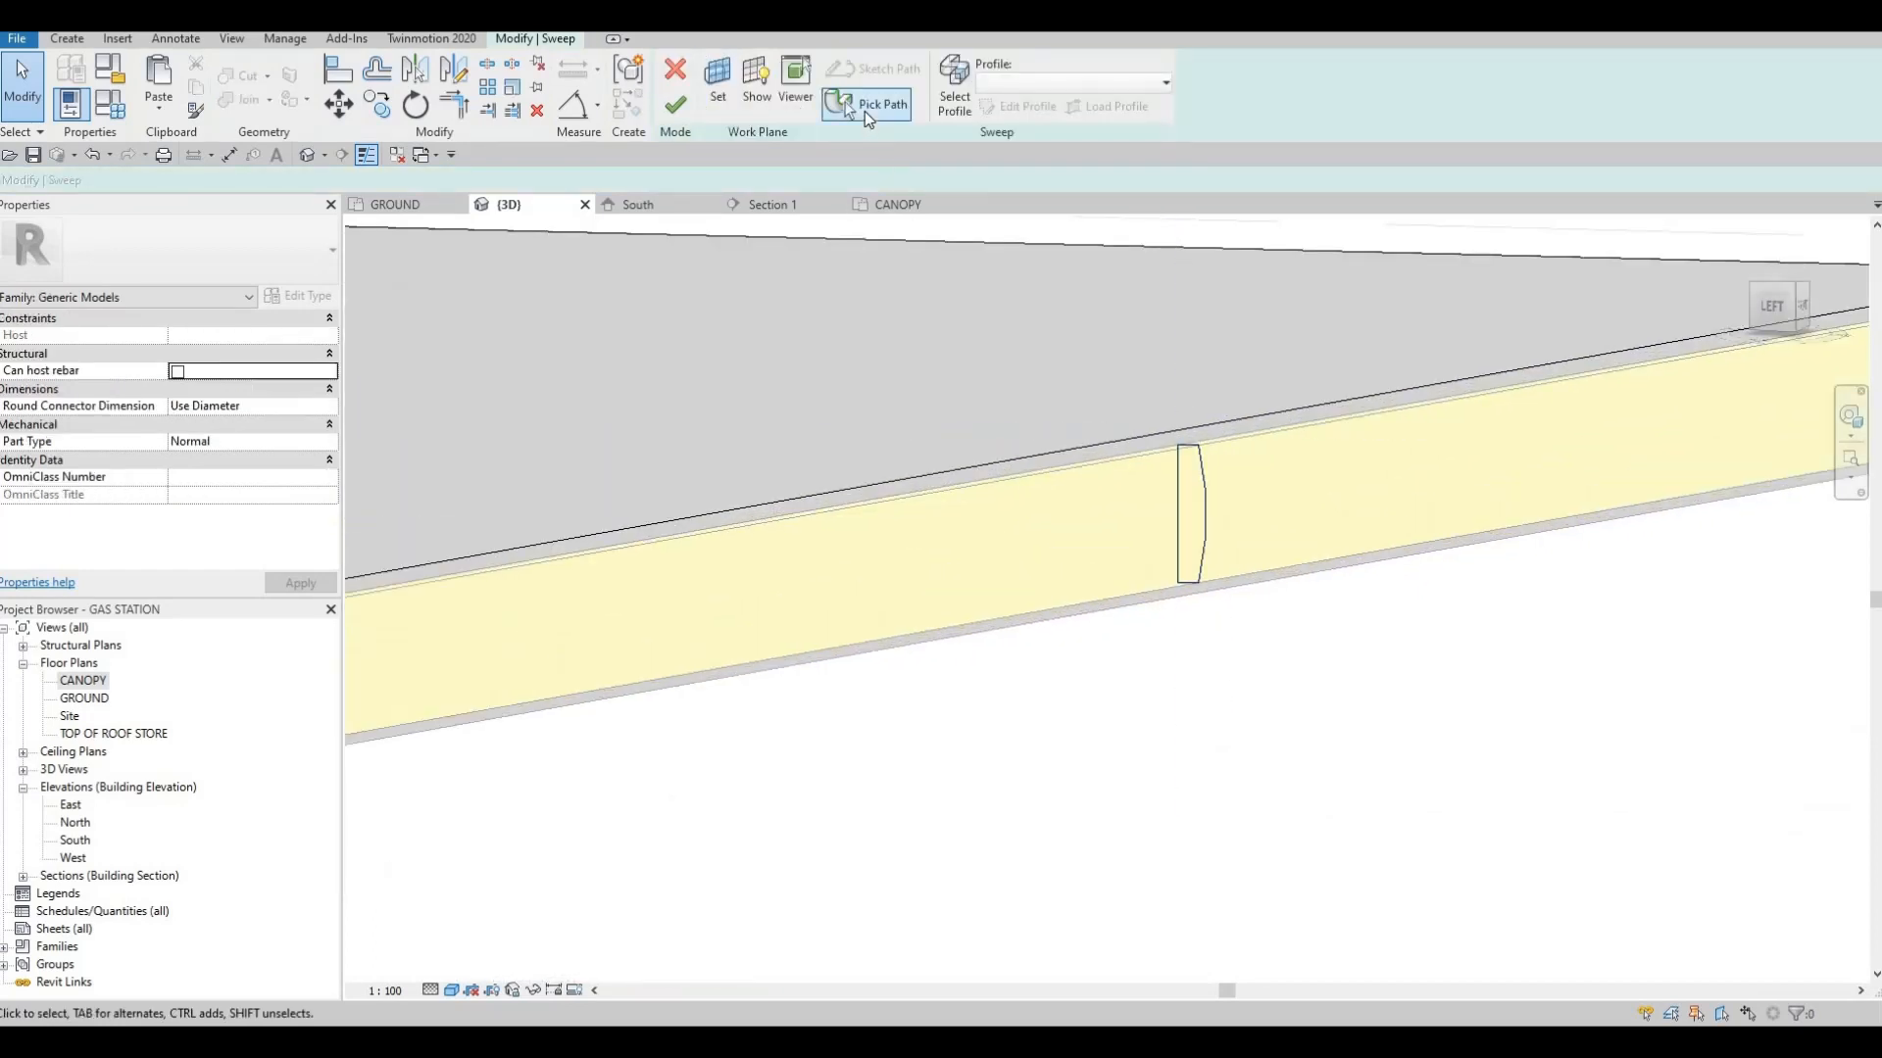
left_click(957, 111)
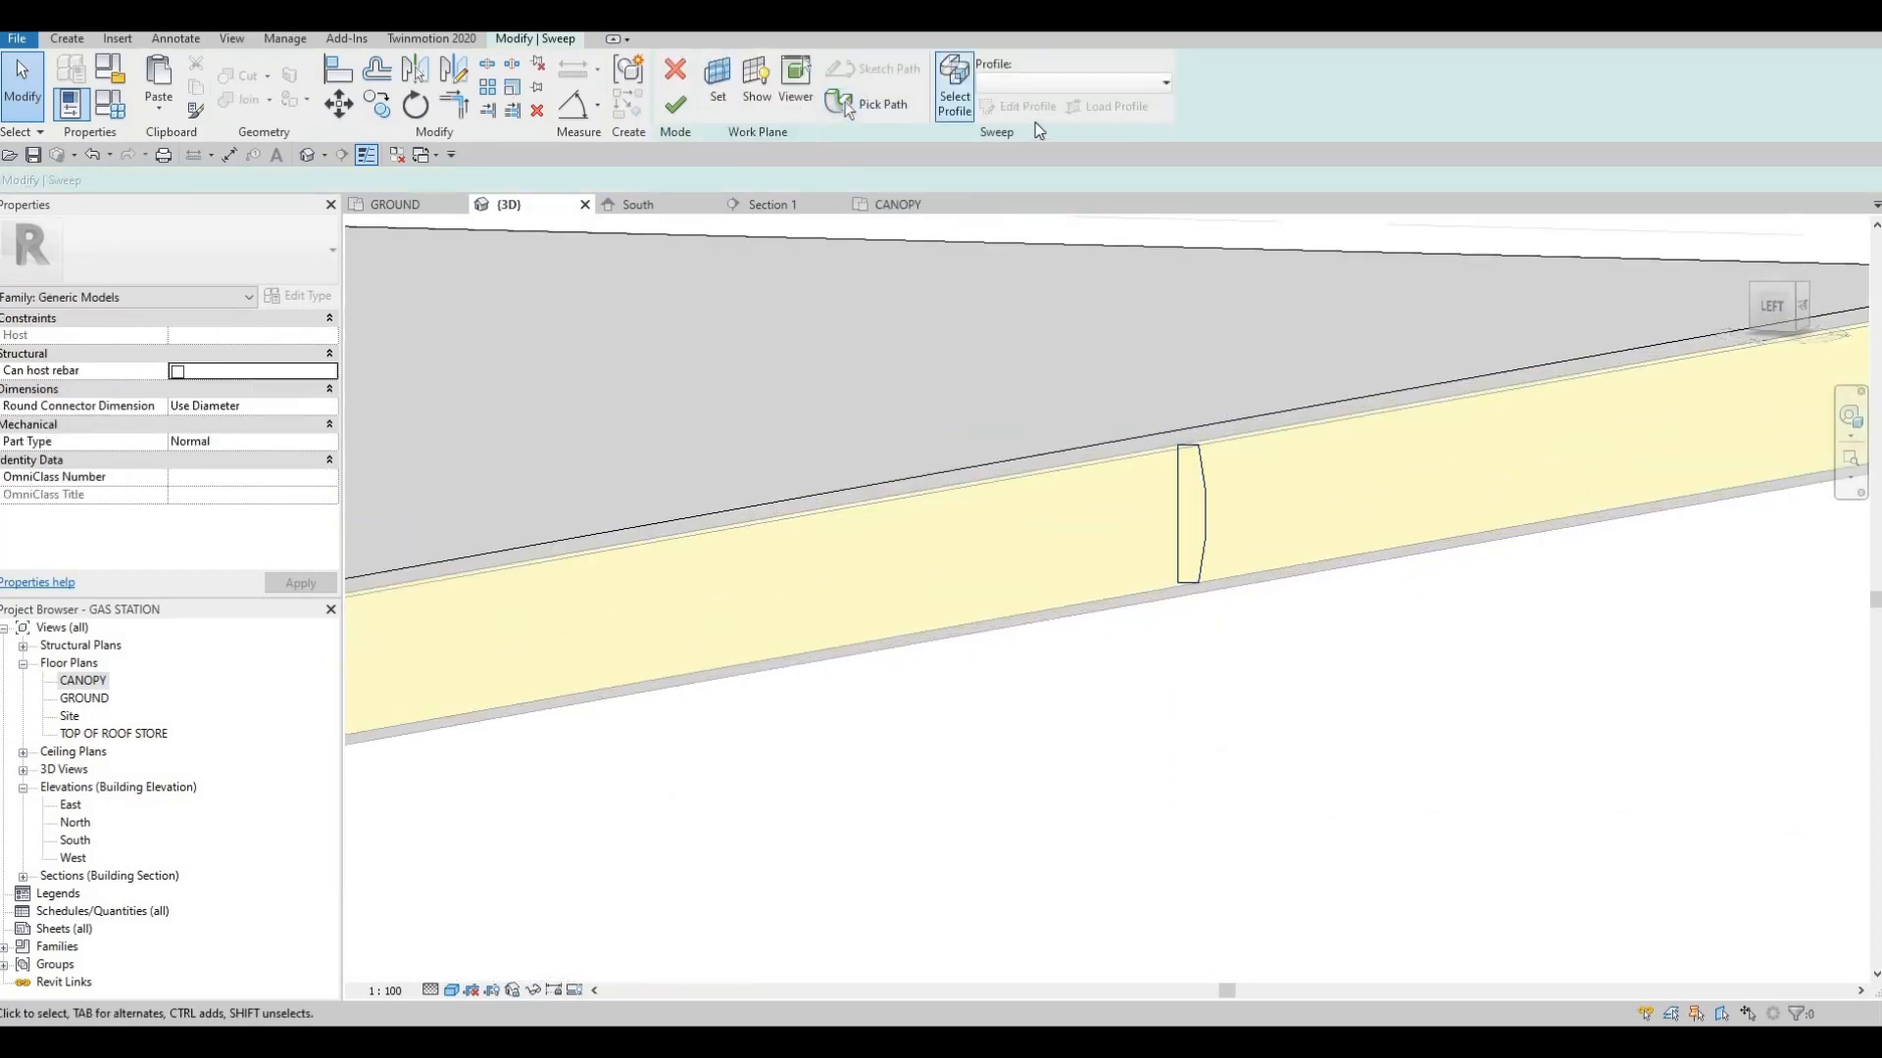
left_click(1032, 114)
scroll(1219, 461, "up", 2)
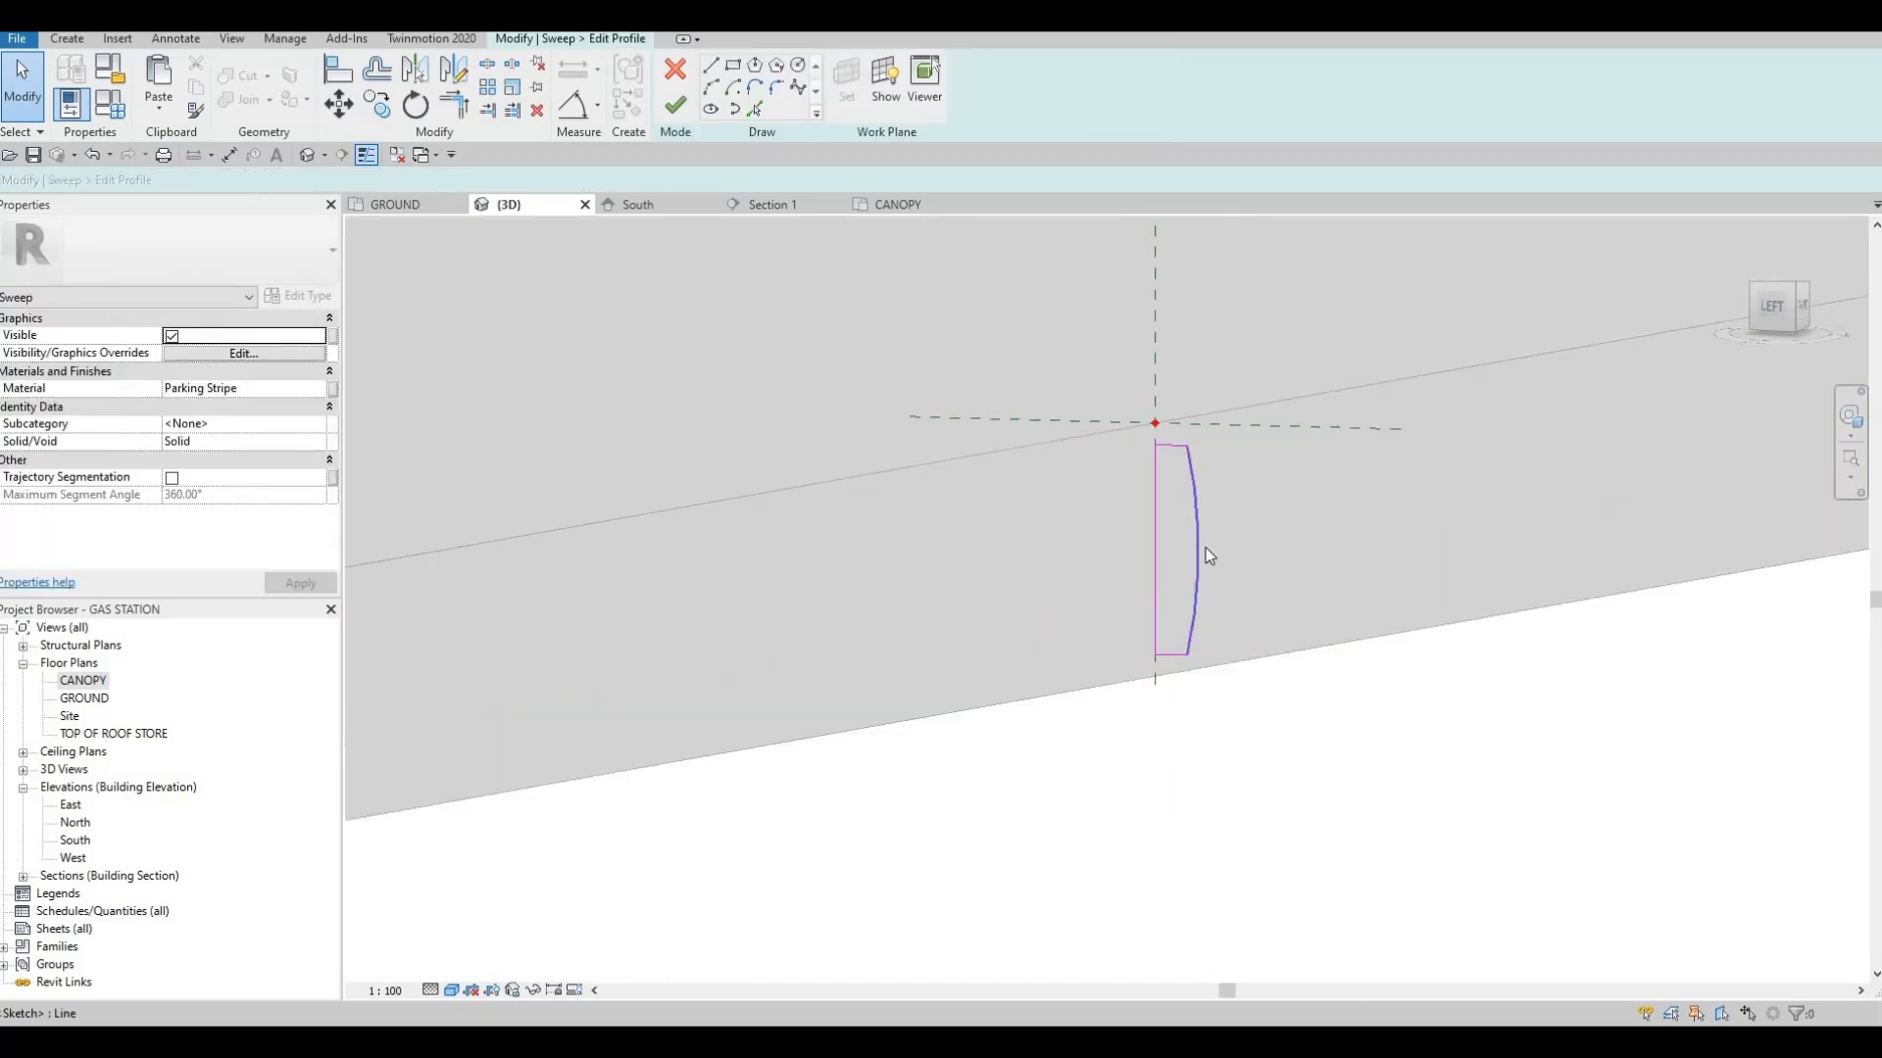
Bulge the profile's arc further outward to a radius of about 677 mm
left_click(1199, 552)
left_click_drag(1206, 549, 1212, 545)
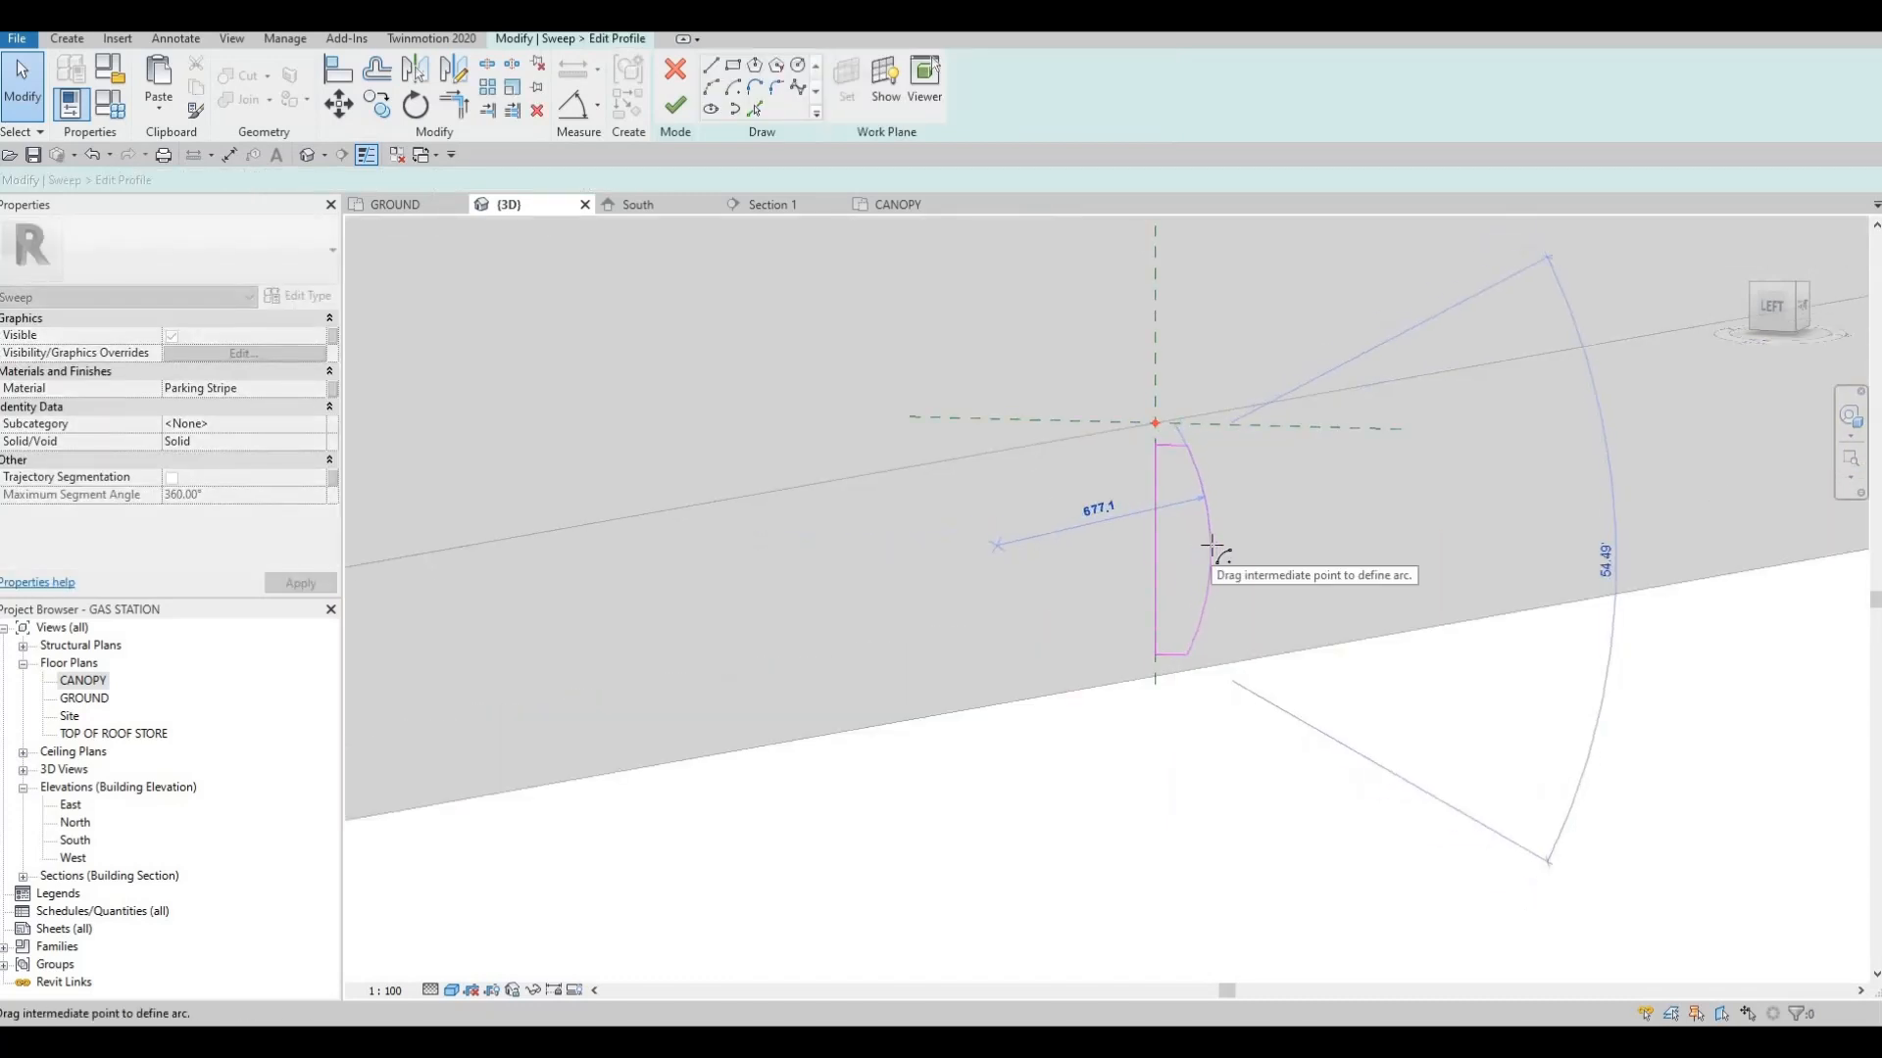
scroll(1167, 467, "up", 3)
Nudge the profile's top line upward to a profile height of about 645 mm
left_click(1166, 468)
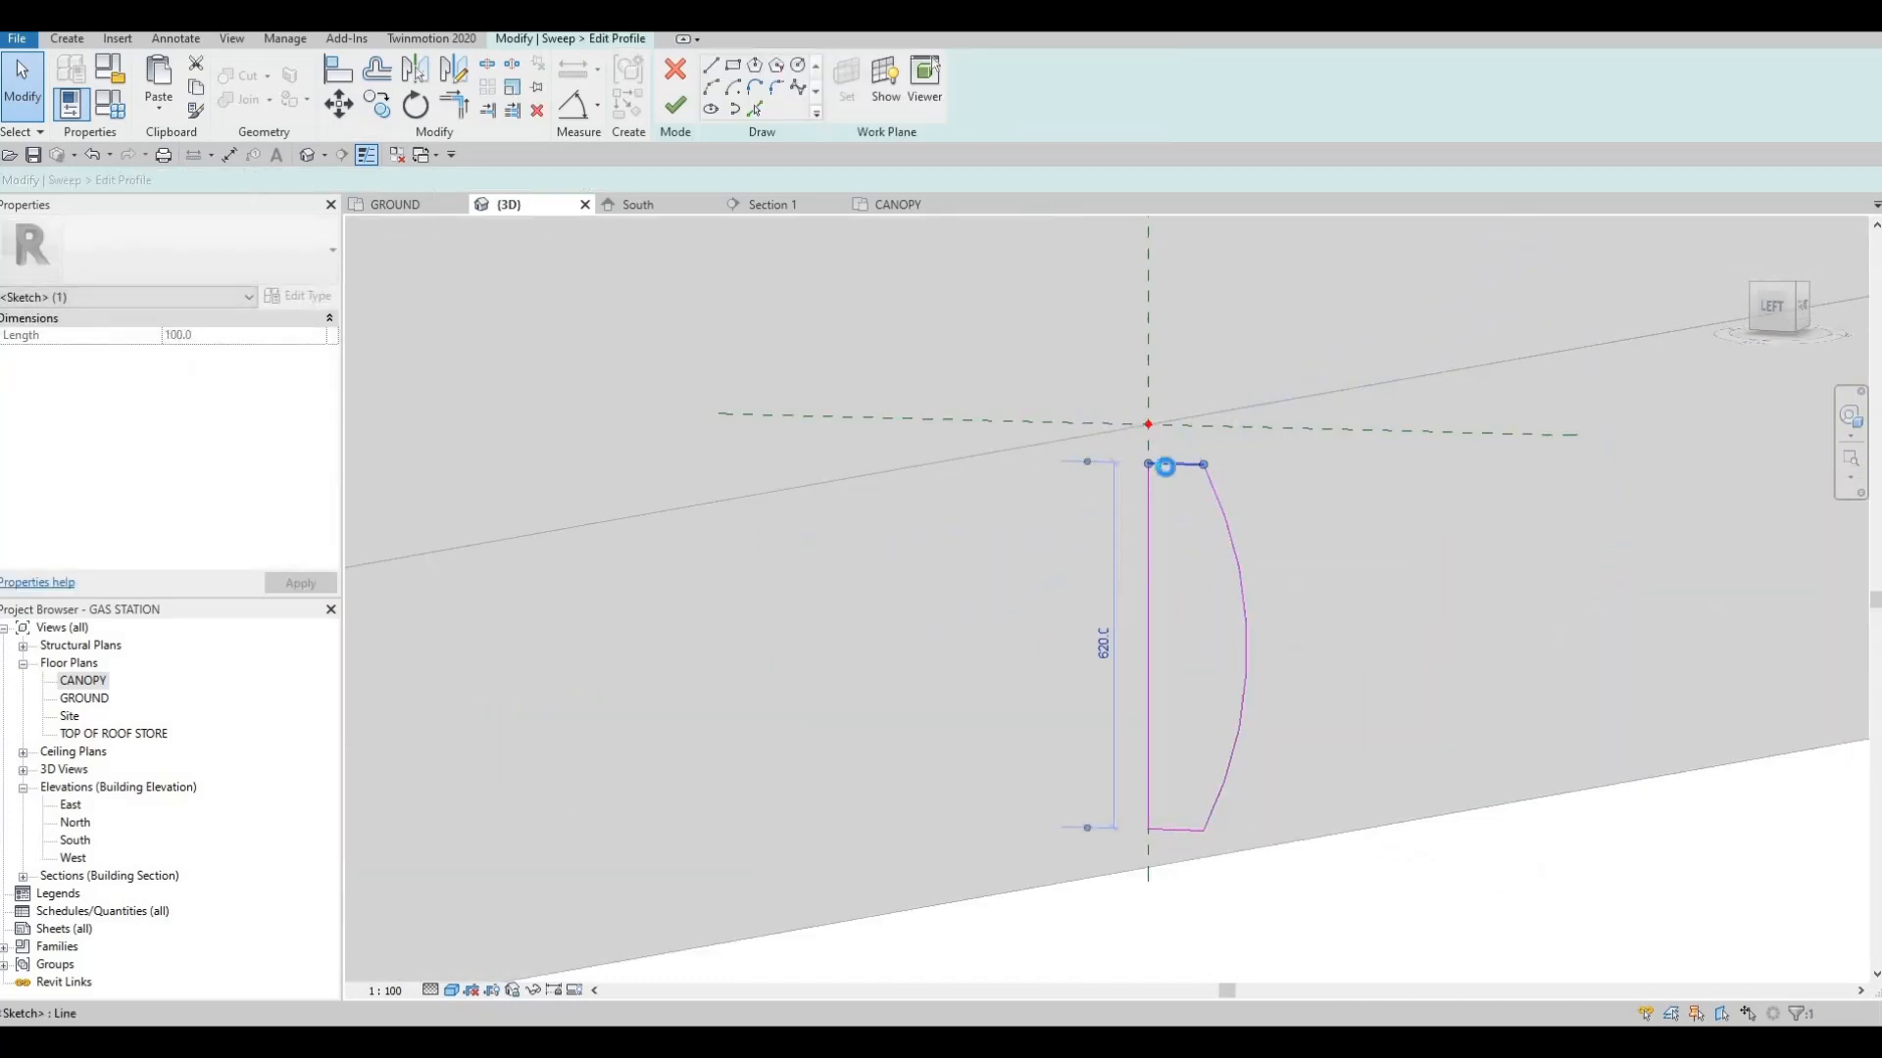
key("Up")
key("Up")
key("Up")
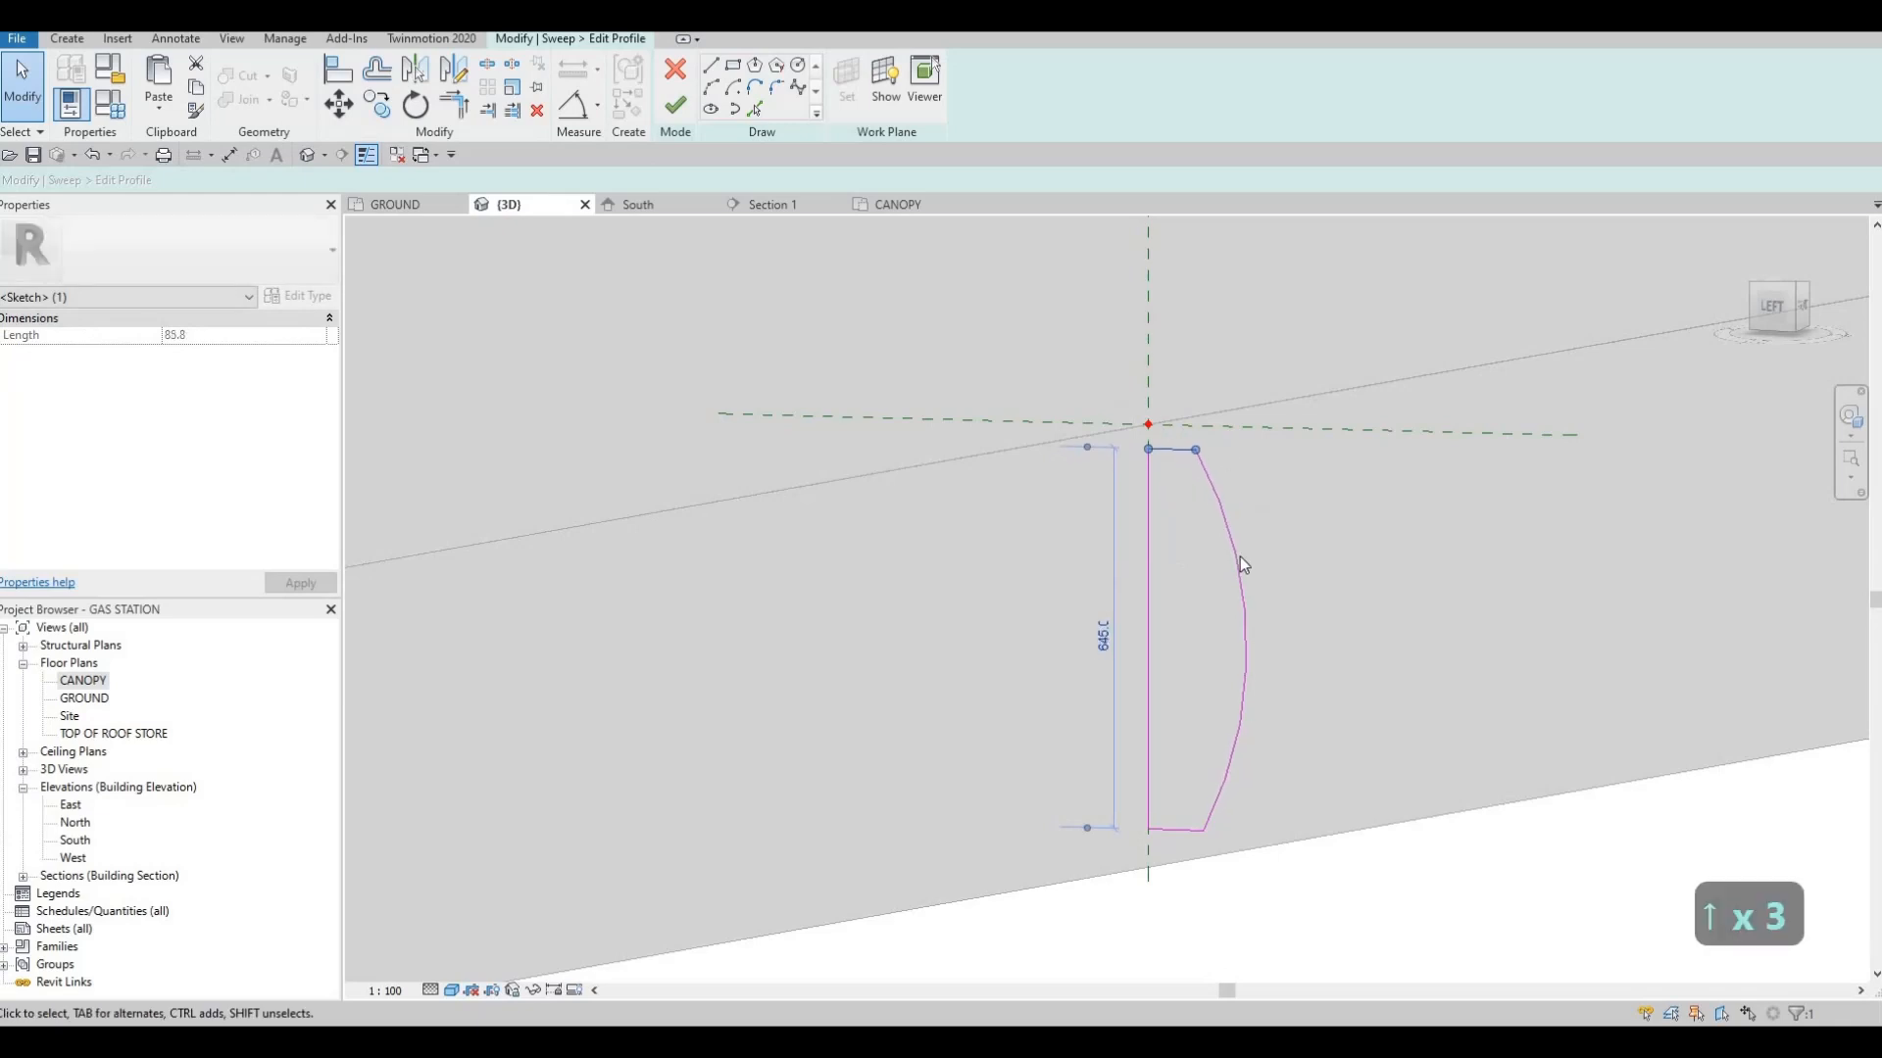
Nudge the profile's bottom line slightly downward to a profile height of about 655 mm
scroll(1236, 631, "down", 1)
middle_click_drag(1193, 741, 1237, 635)
left_click(1237, 635)
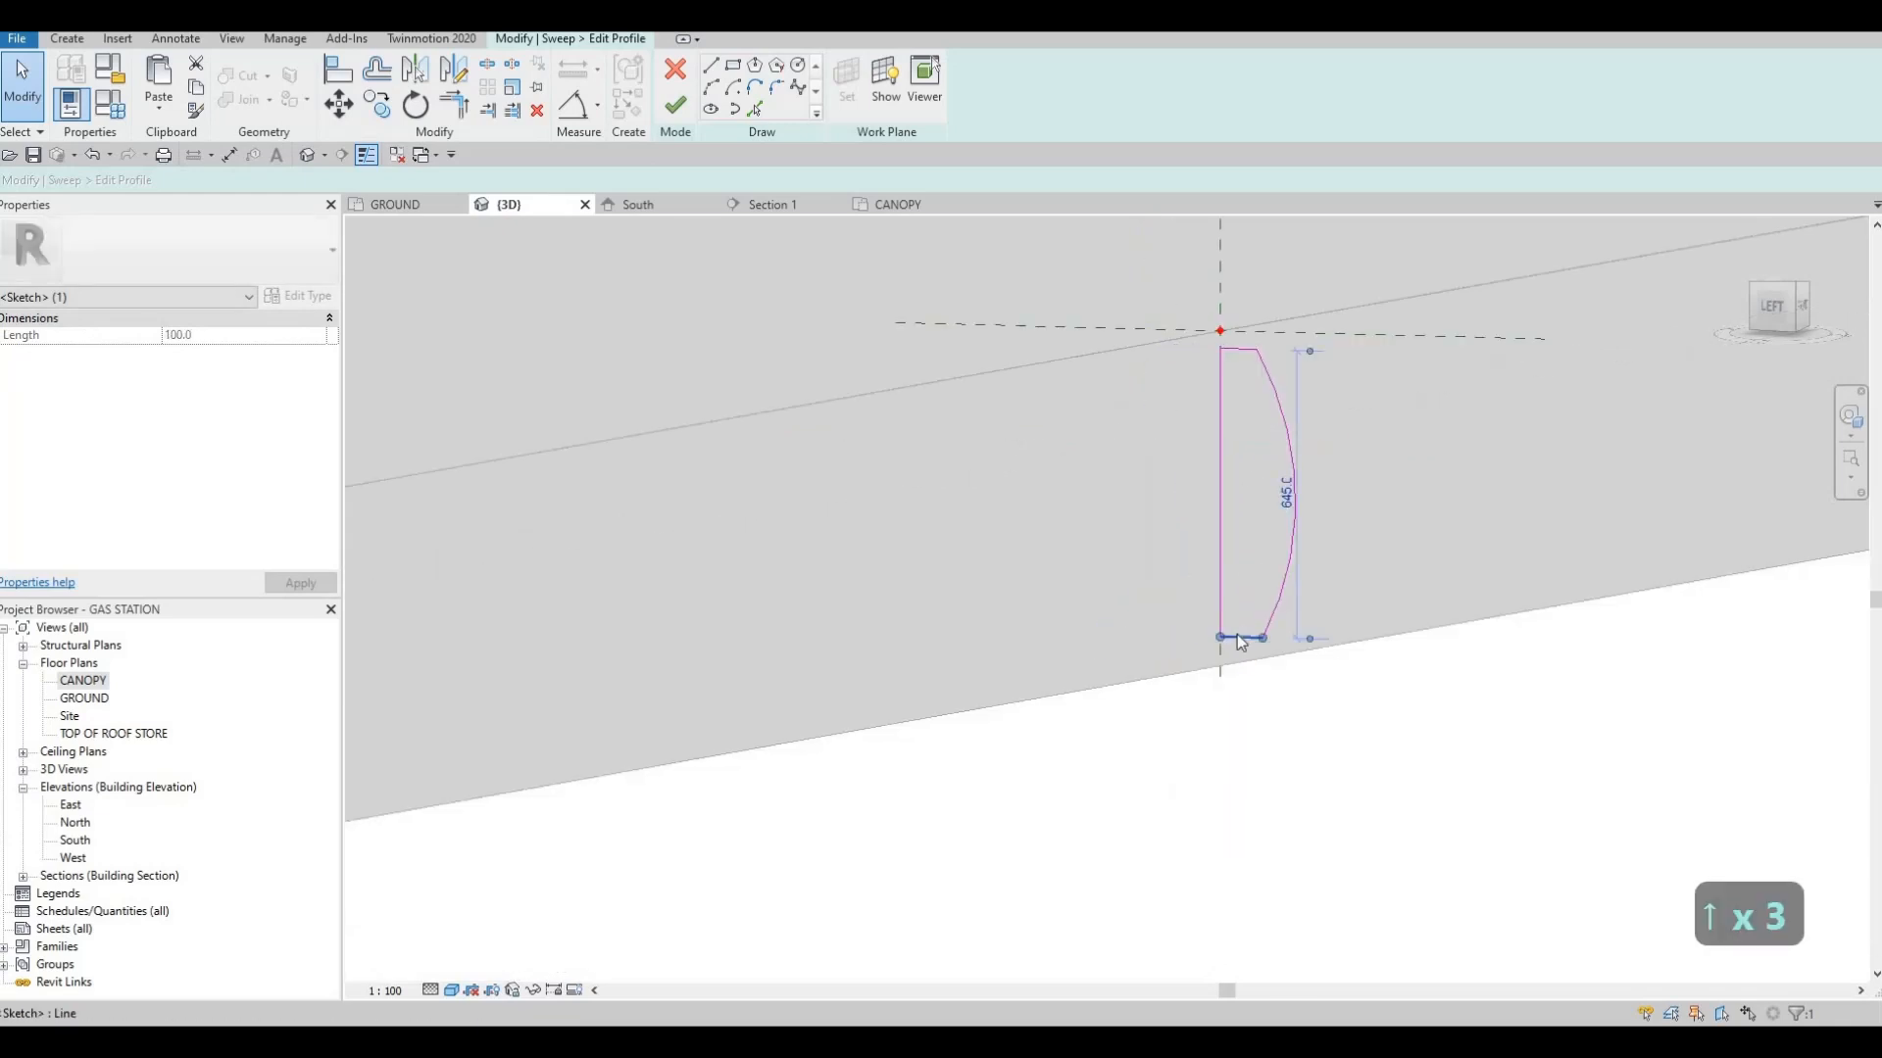
key("Up")
key("Up")
key("Down")
key("Down")
key("Up")
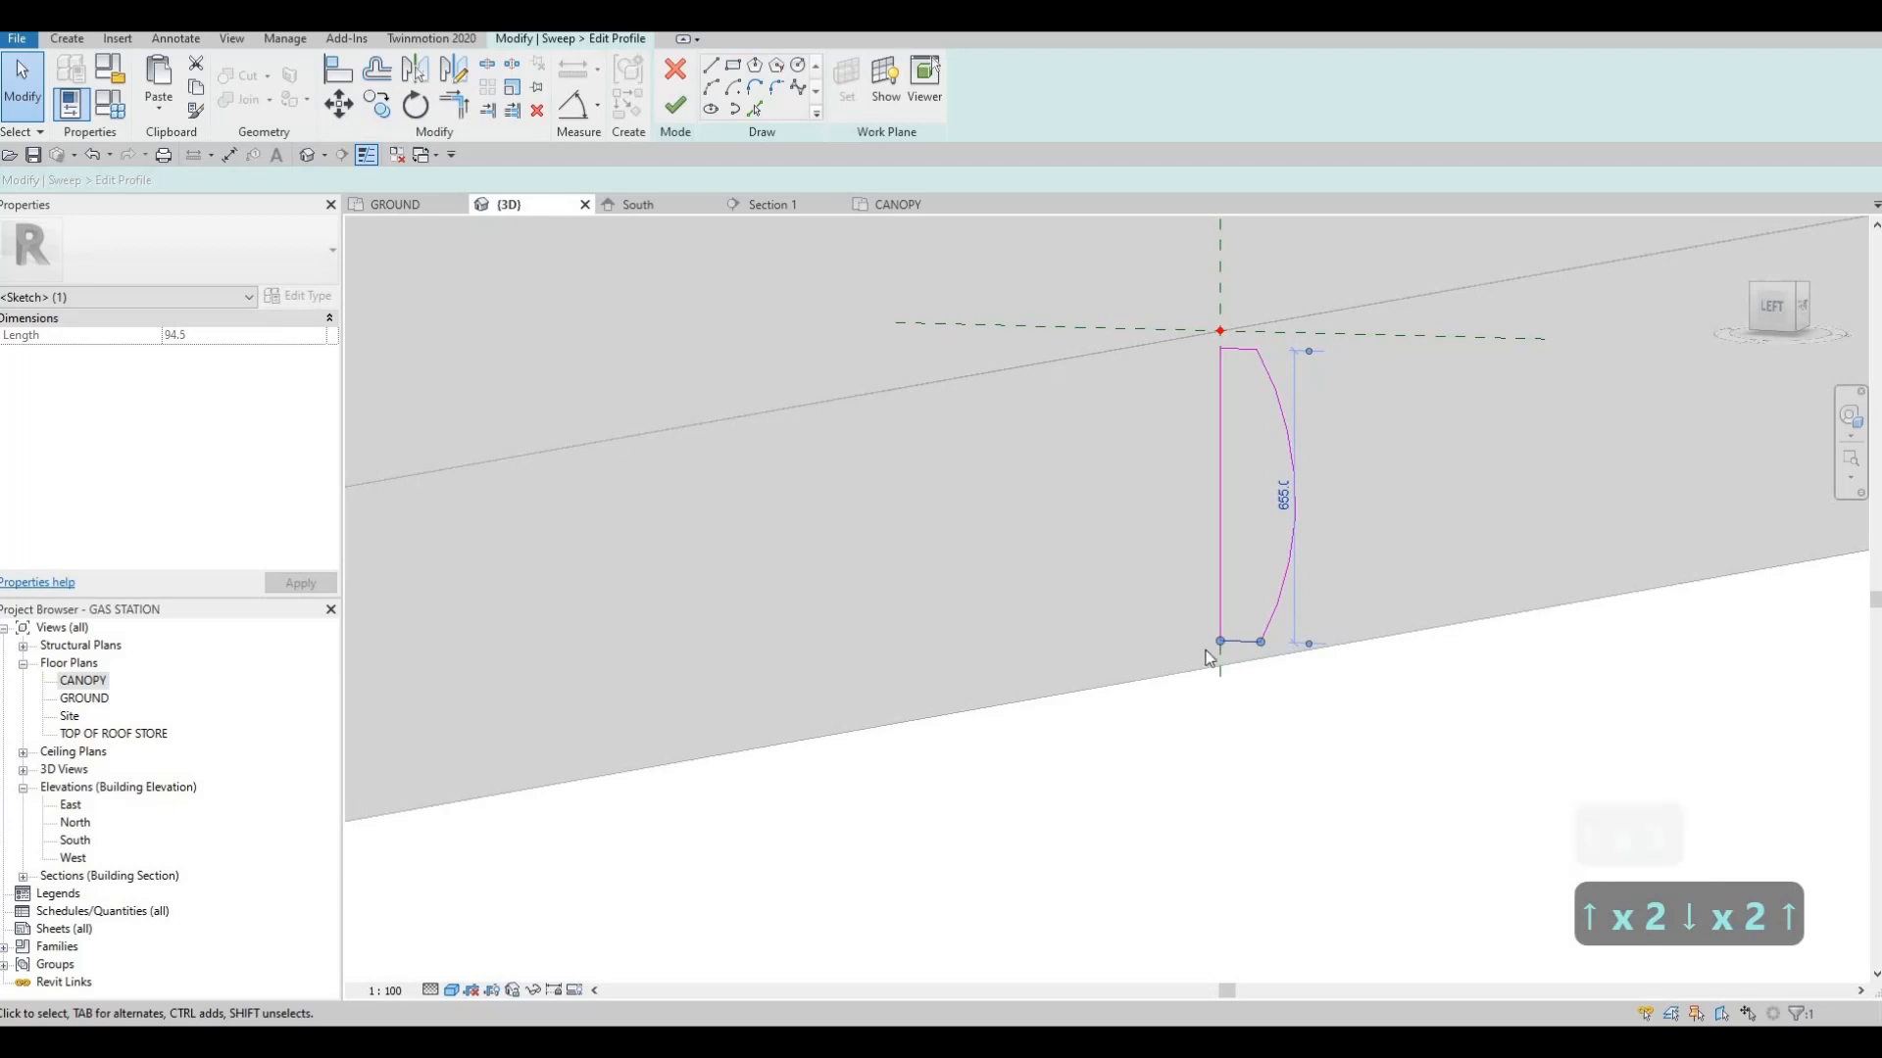
Finish the profile sketch and complete the edited canopy edge sweep
left_click(674, 107)
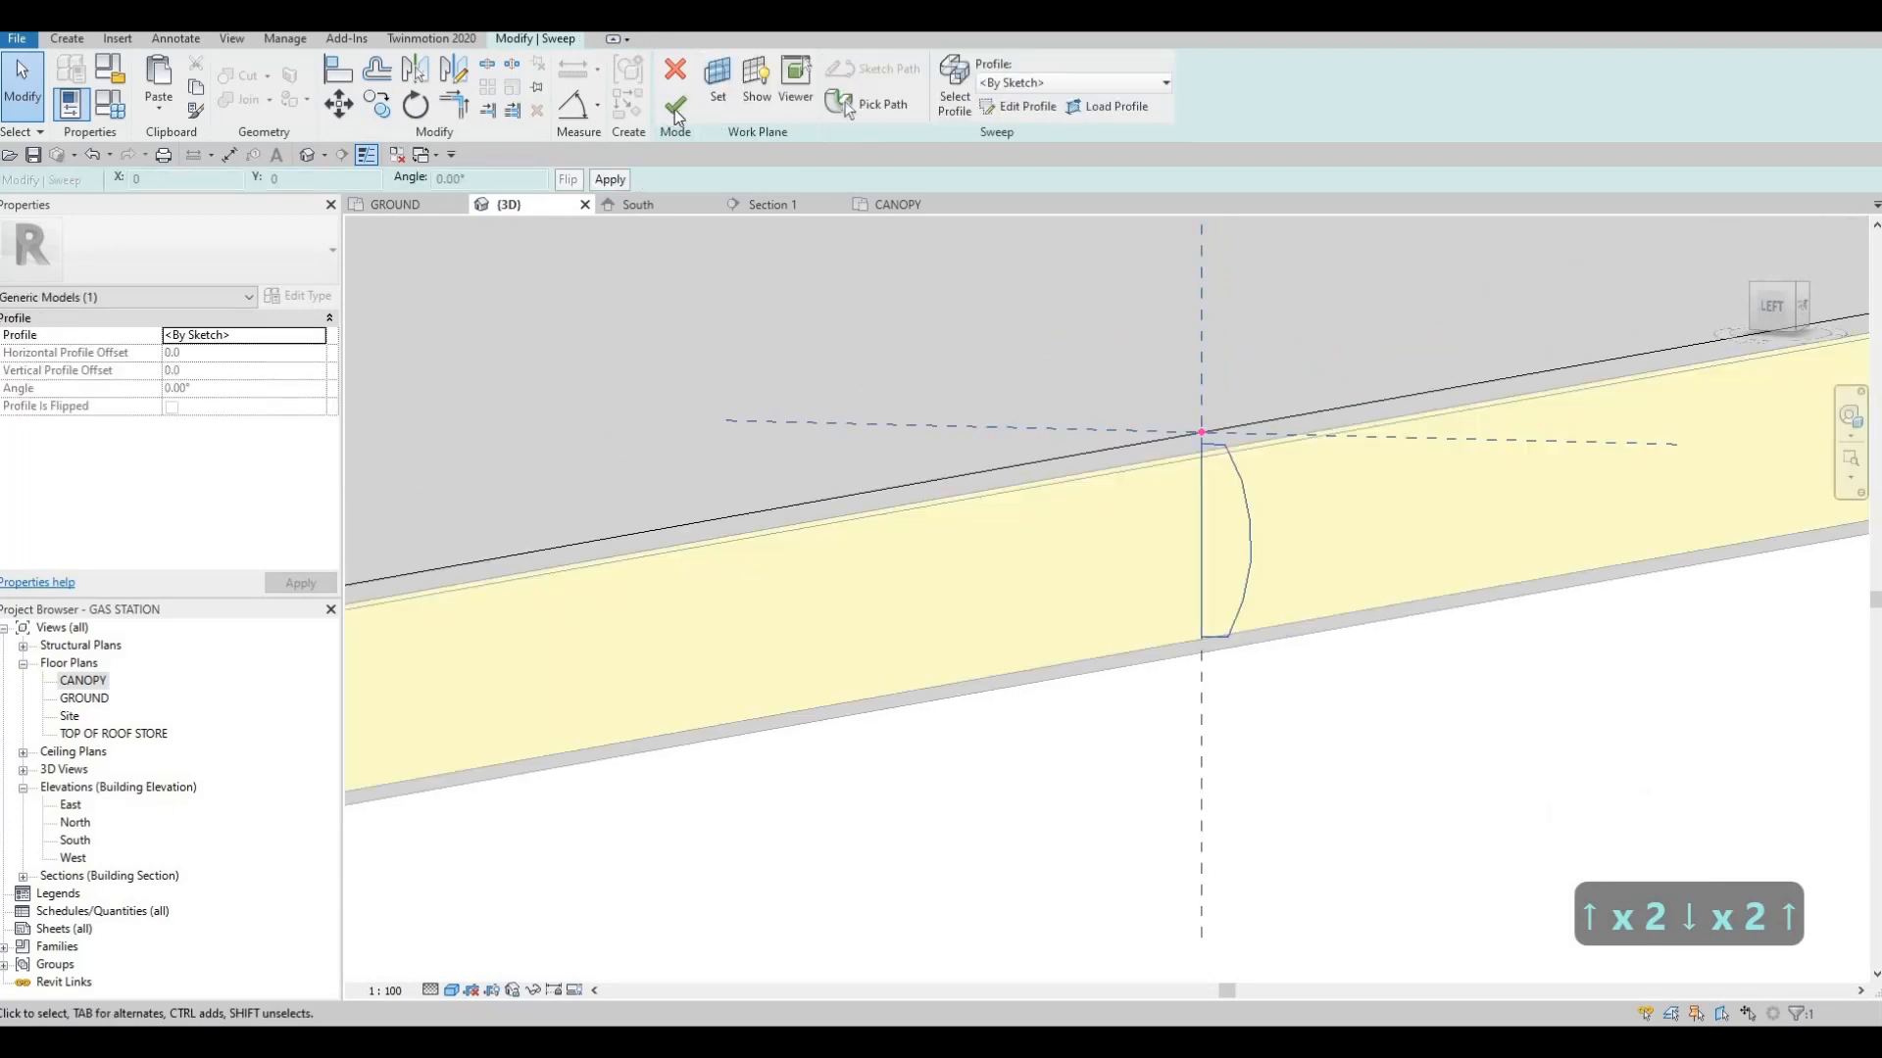
left_click(674, 109)
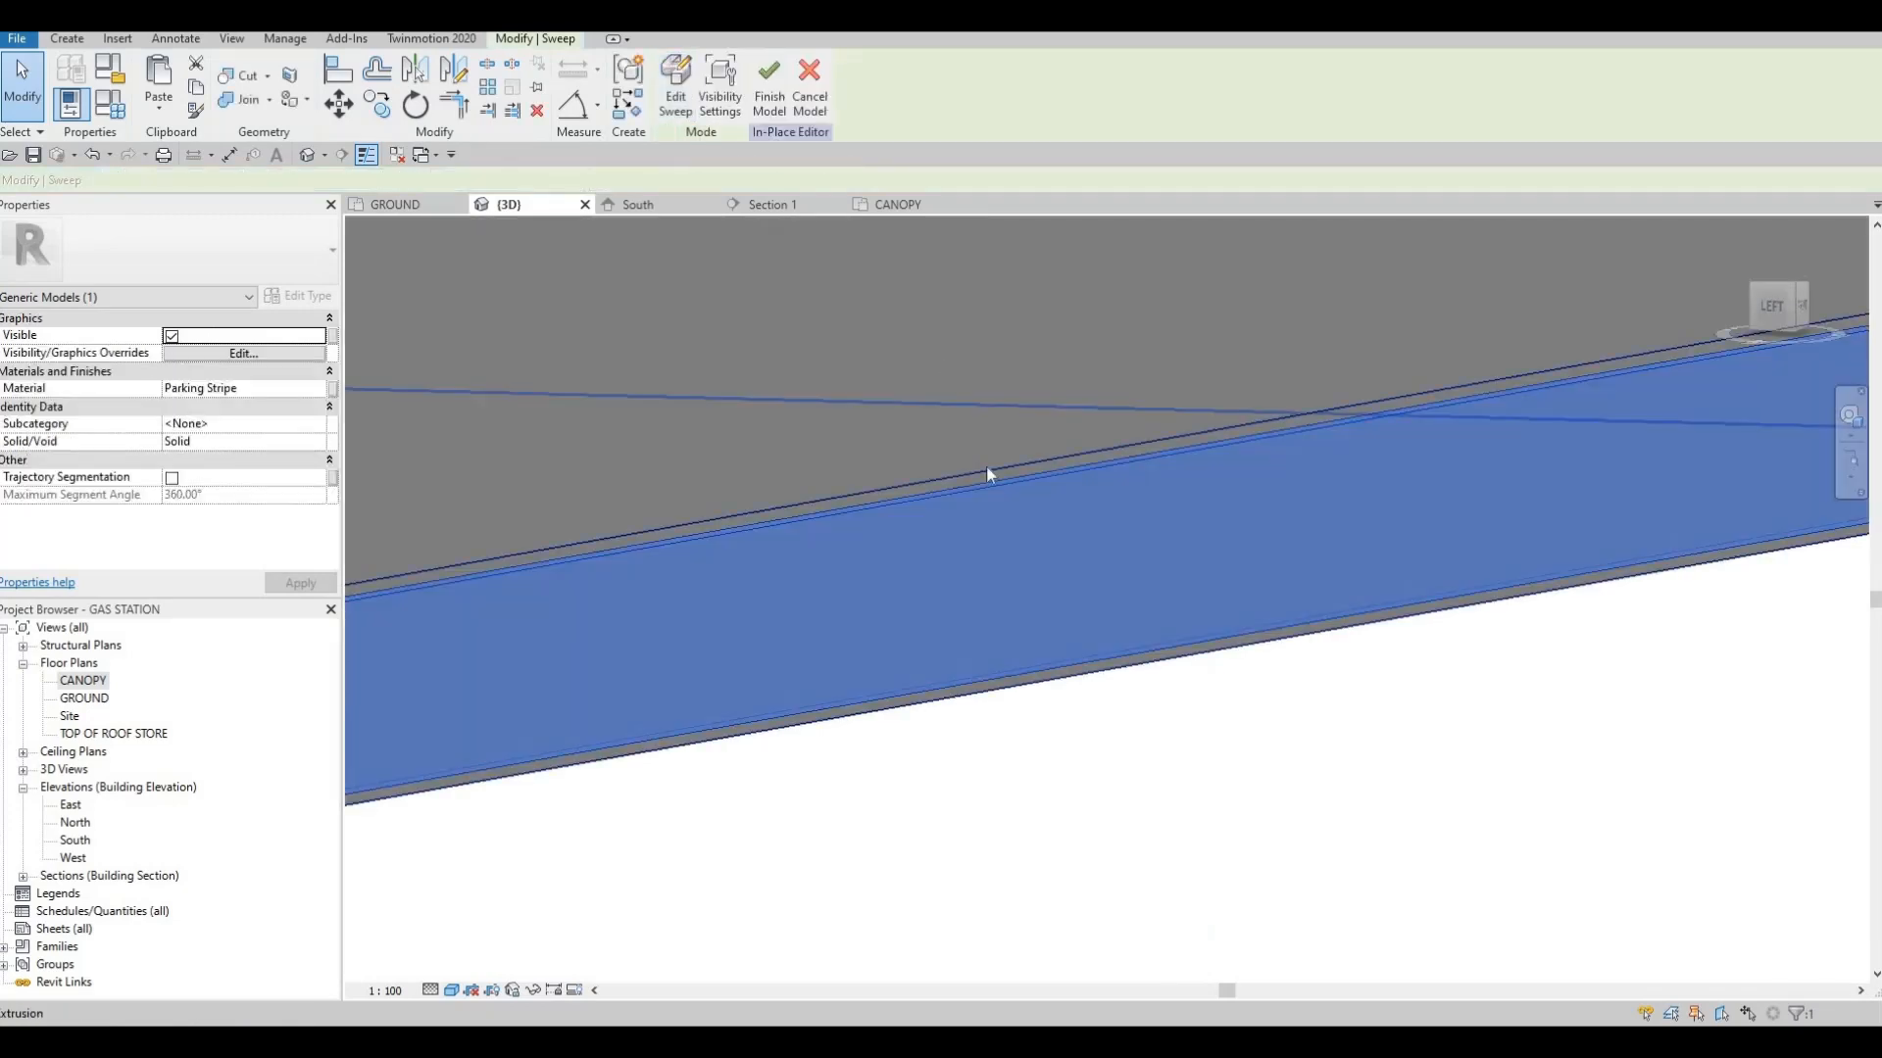
middle_click_drag(986, 465, 862, 421, "shift")
key("Escape")
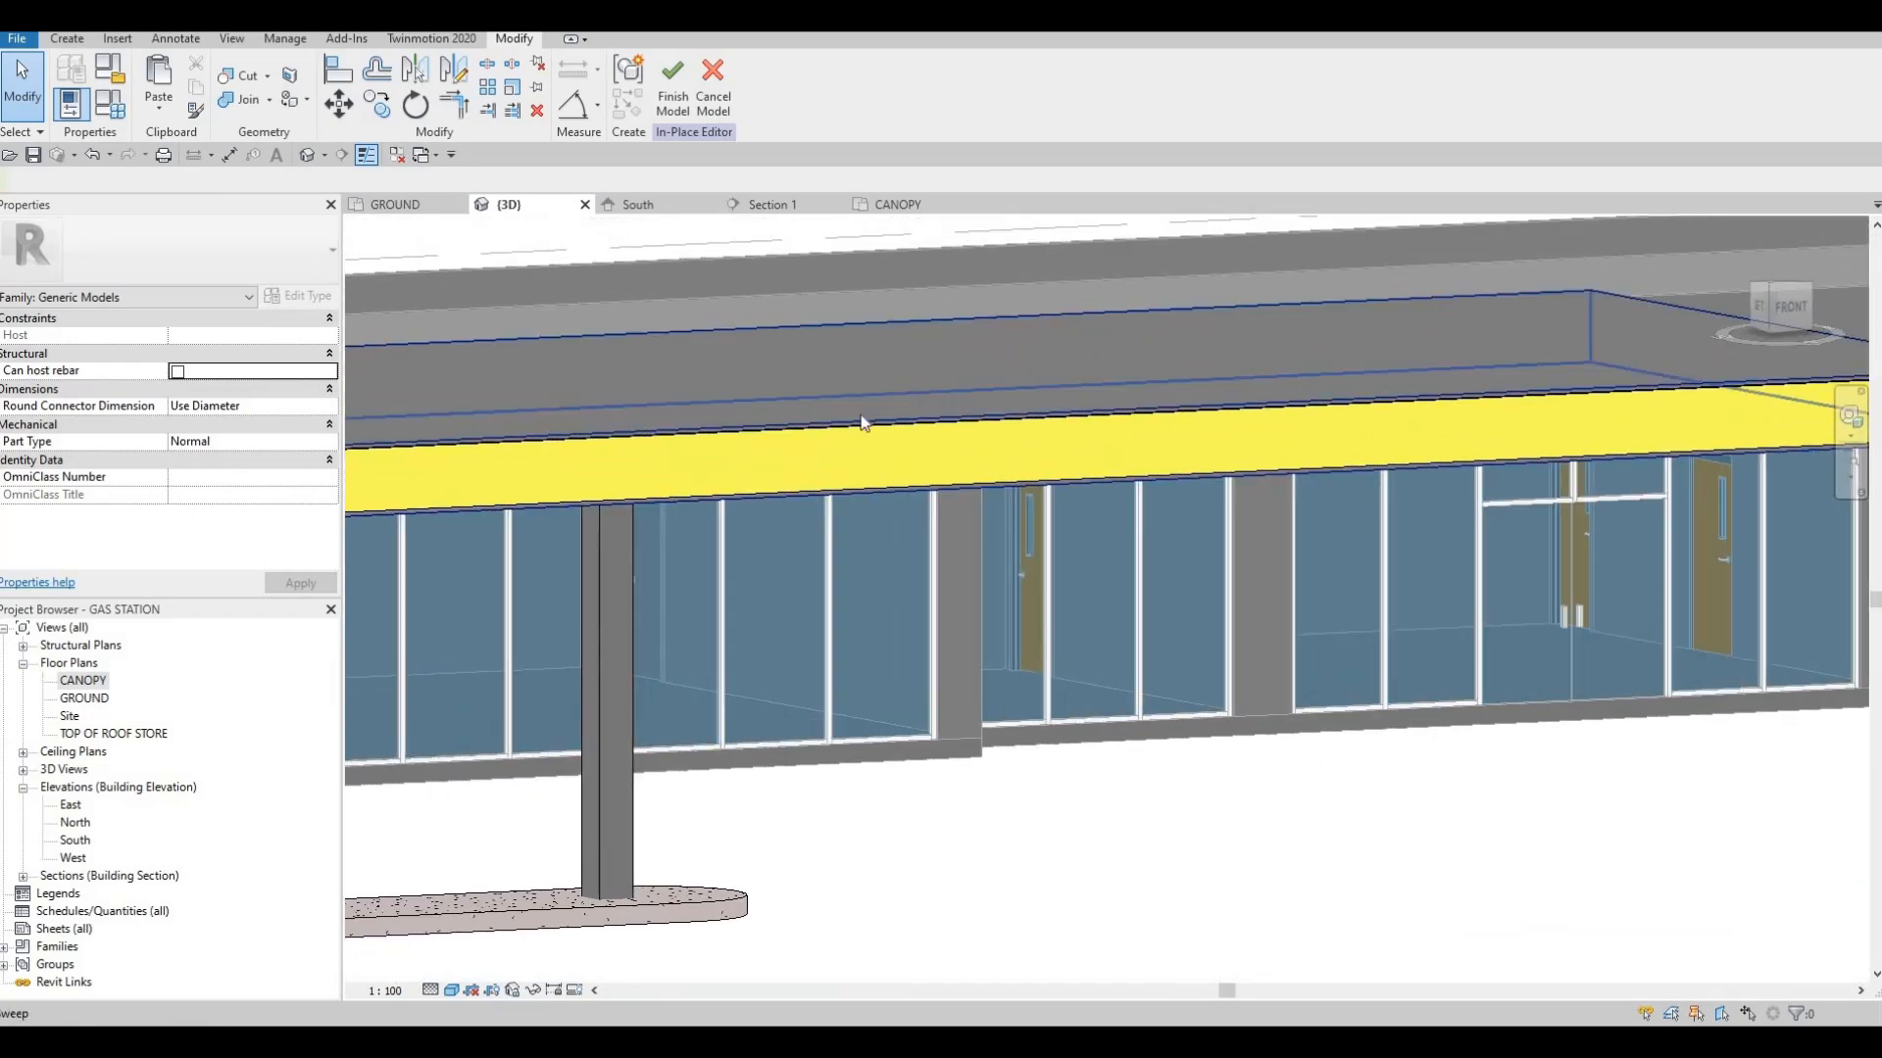
Inspect the reshaped yellow band around the canopy from a distance and close up at its front corner
scroll(921, 533, "down", 4)
middle_click_drag(745, 441, 833, 465, "shift")
middle_click_drag(902, 467, 1110, 476)
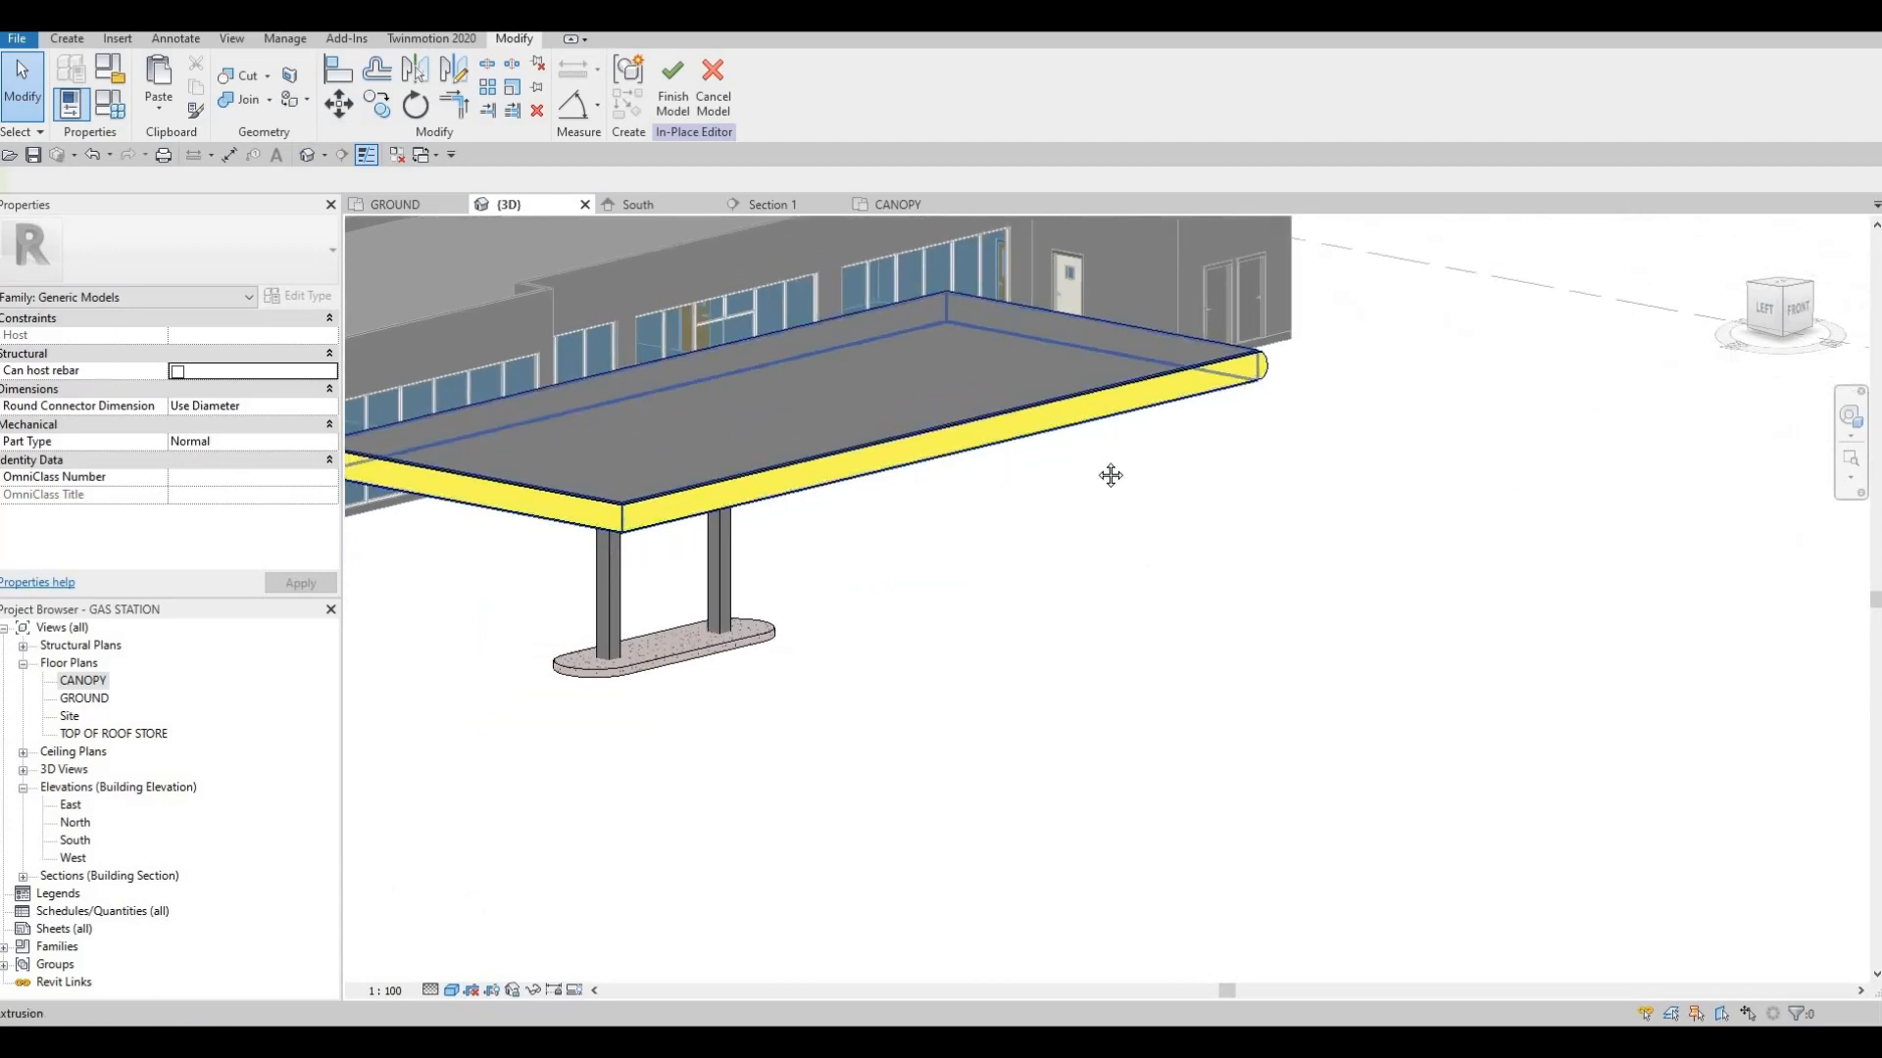
scroll(843, 459, "up", 3)
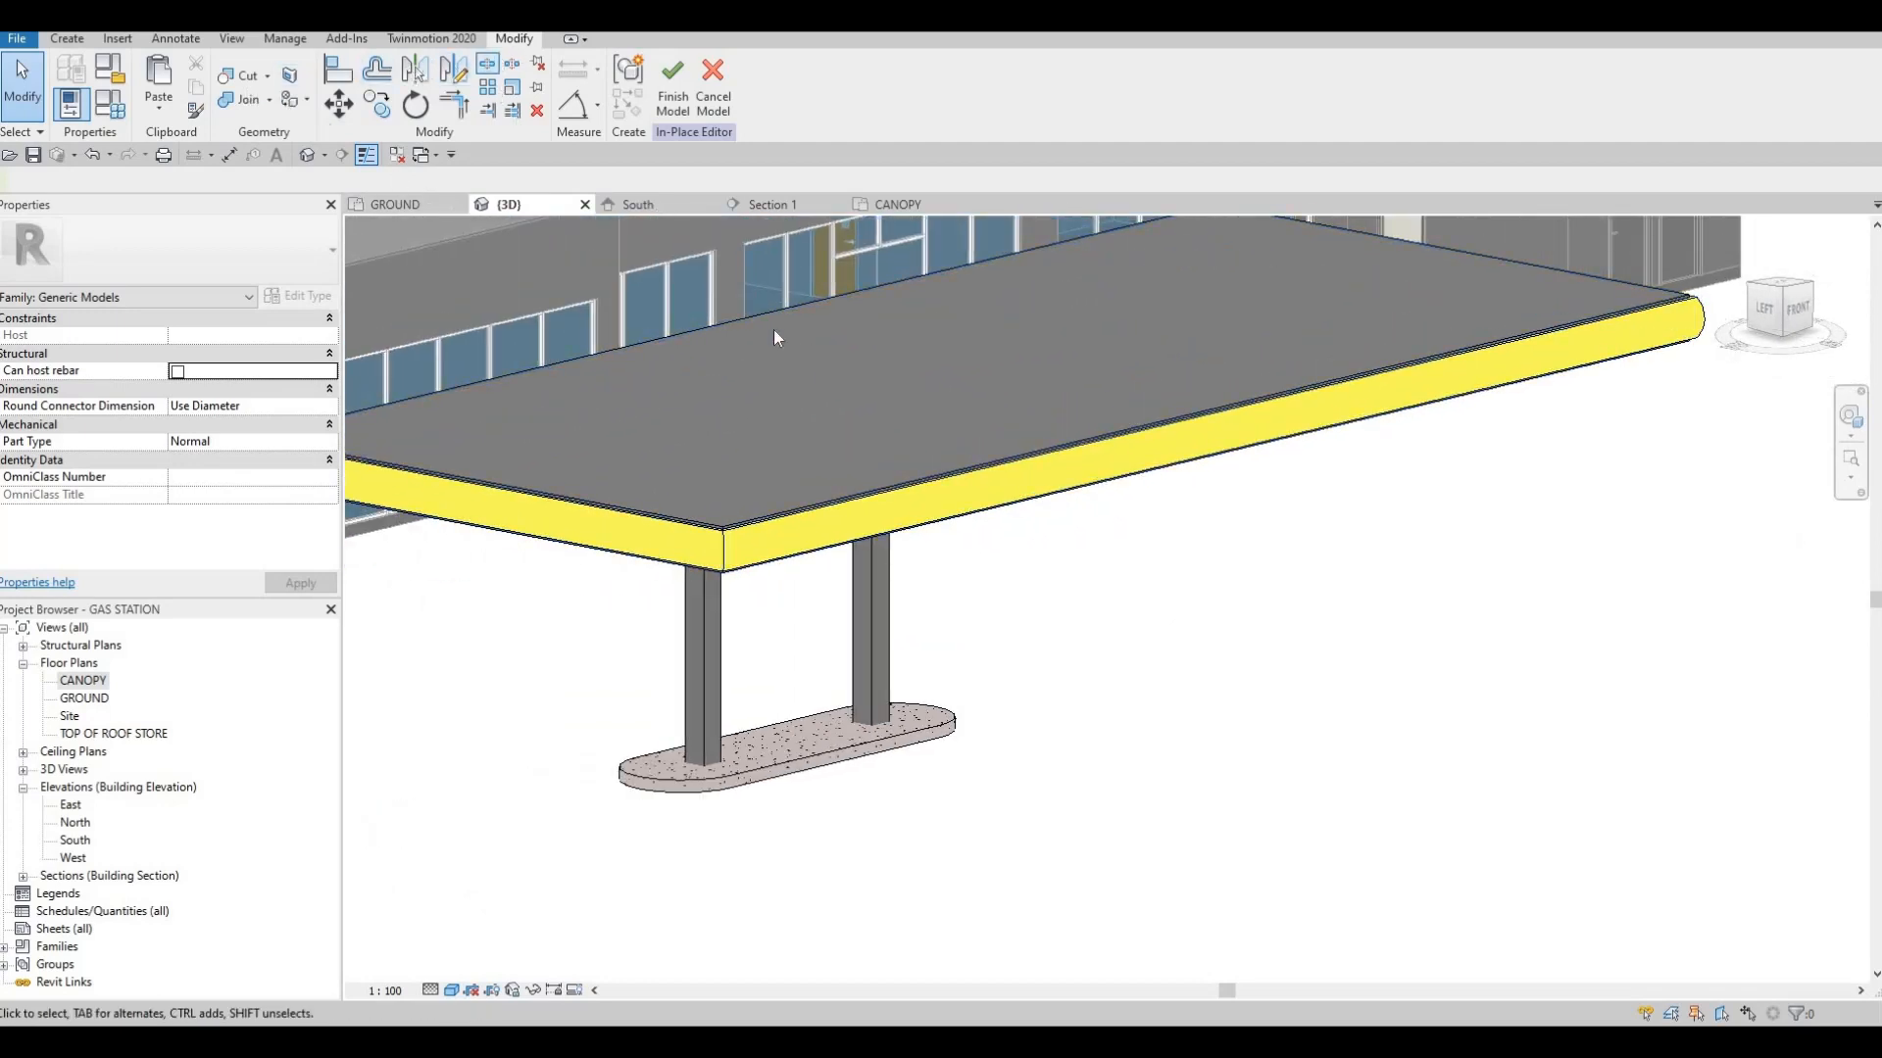
scroll(725, 559, "up", 3)
key("Escape")
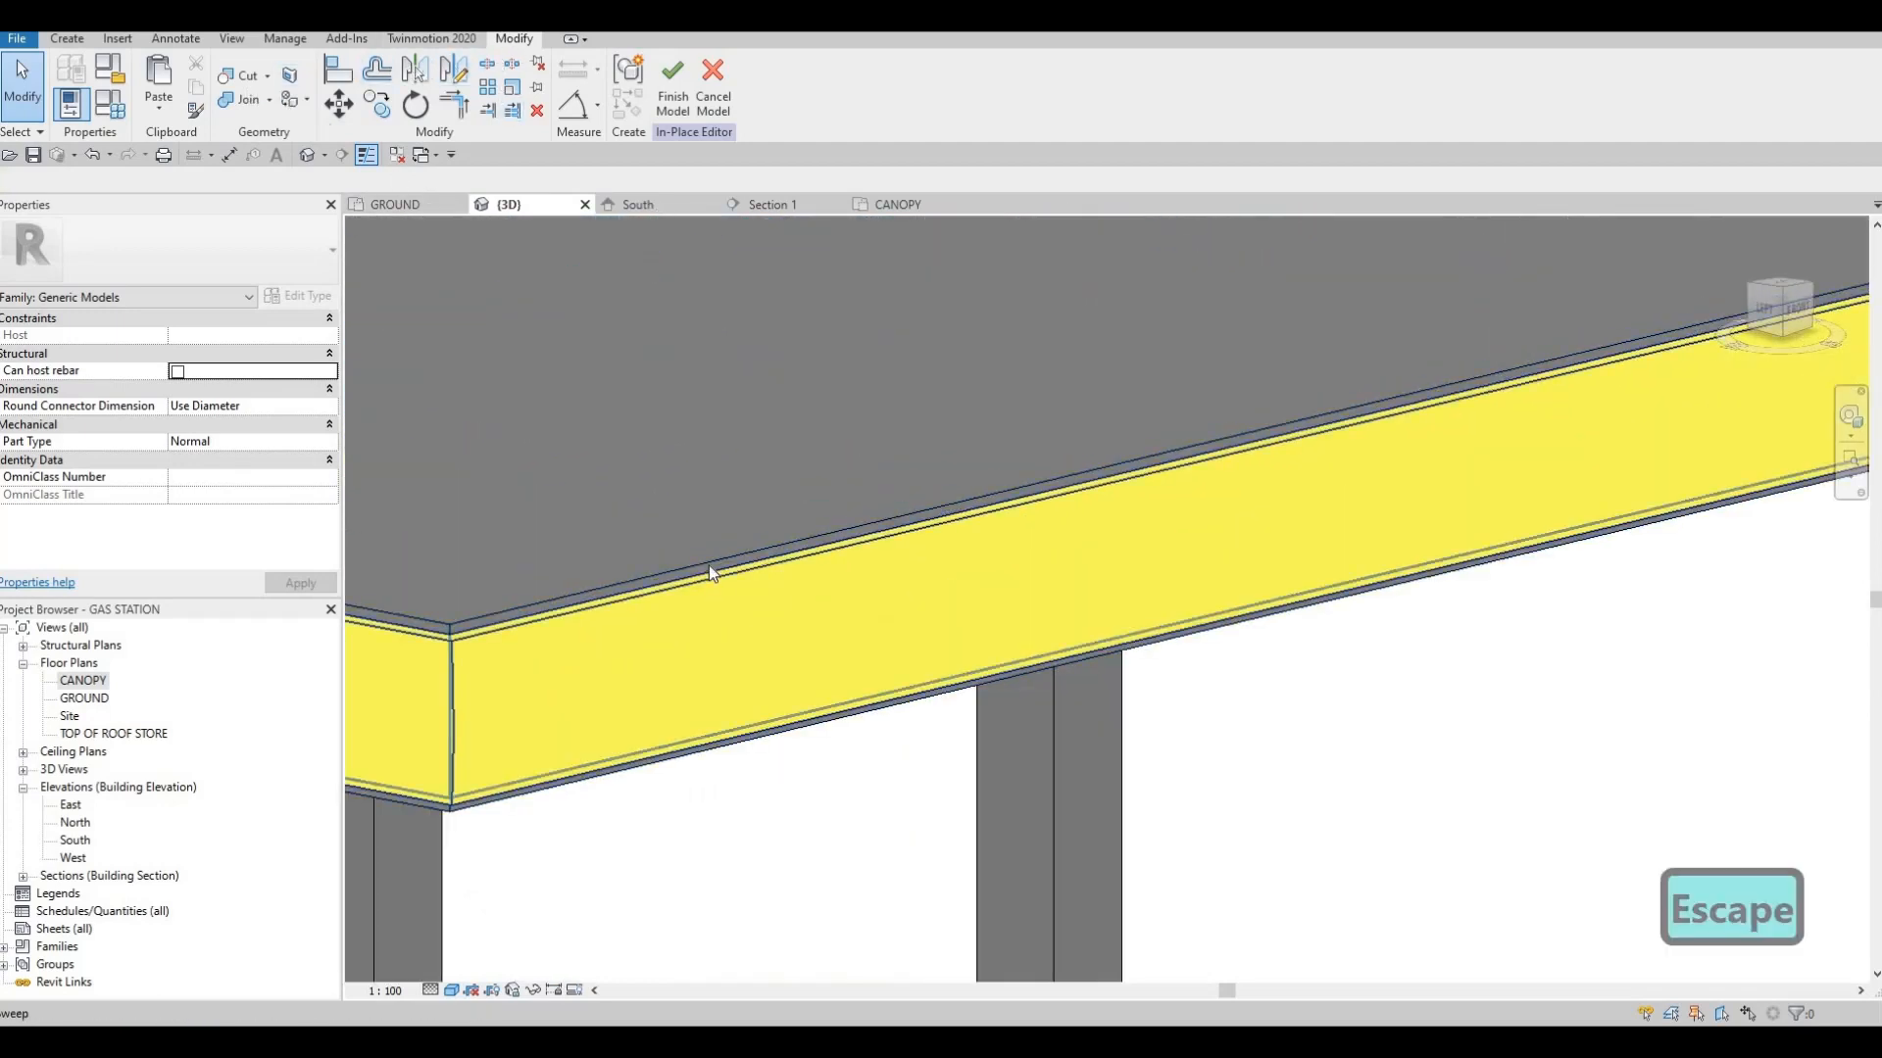
middle_click_drag(576, 604, 860, 596)
scroll(860, 596, "down", 1)
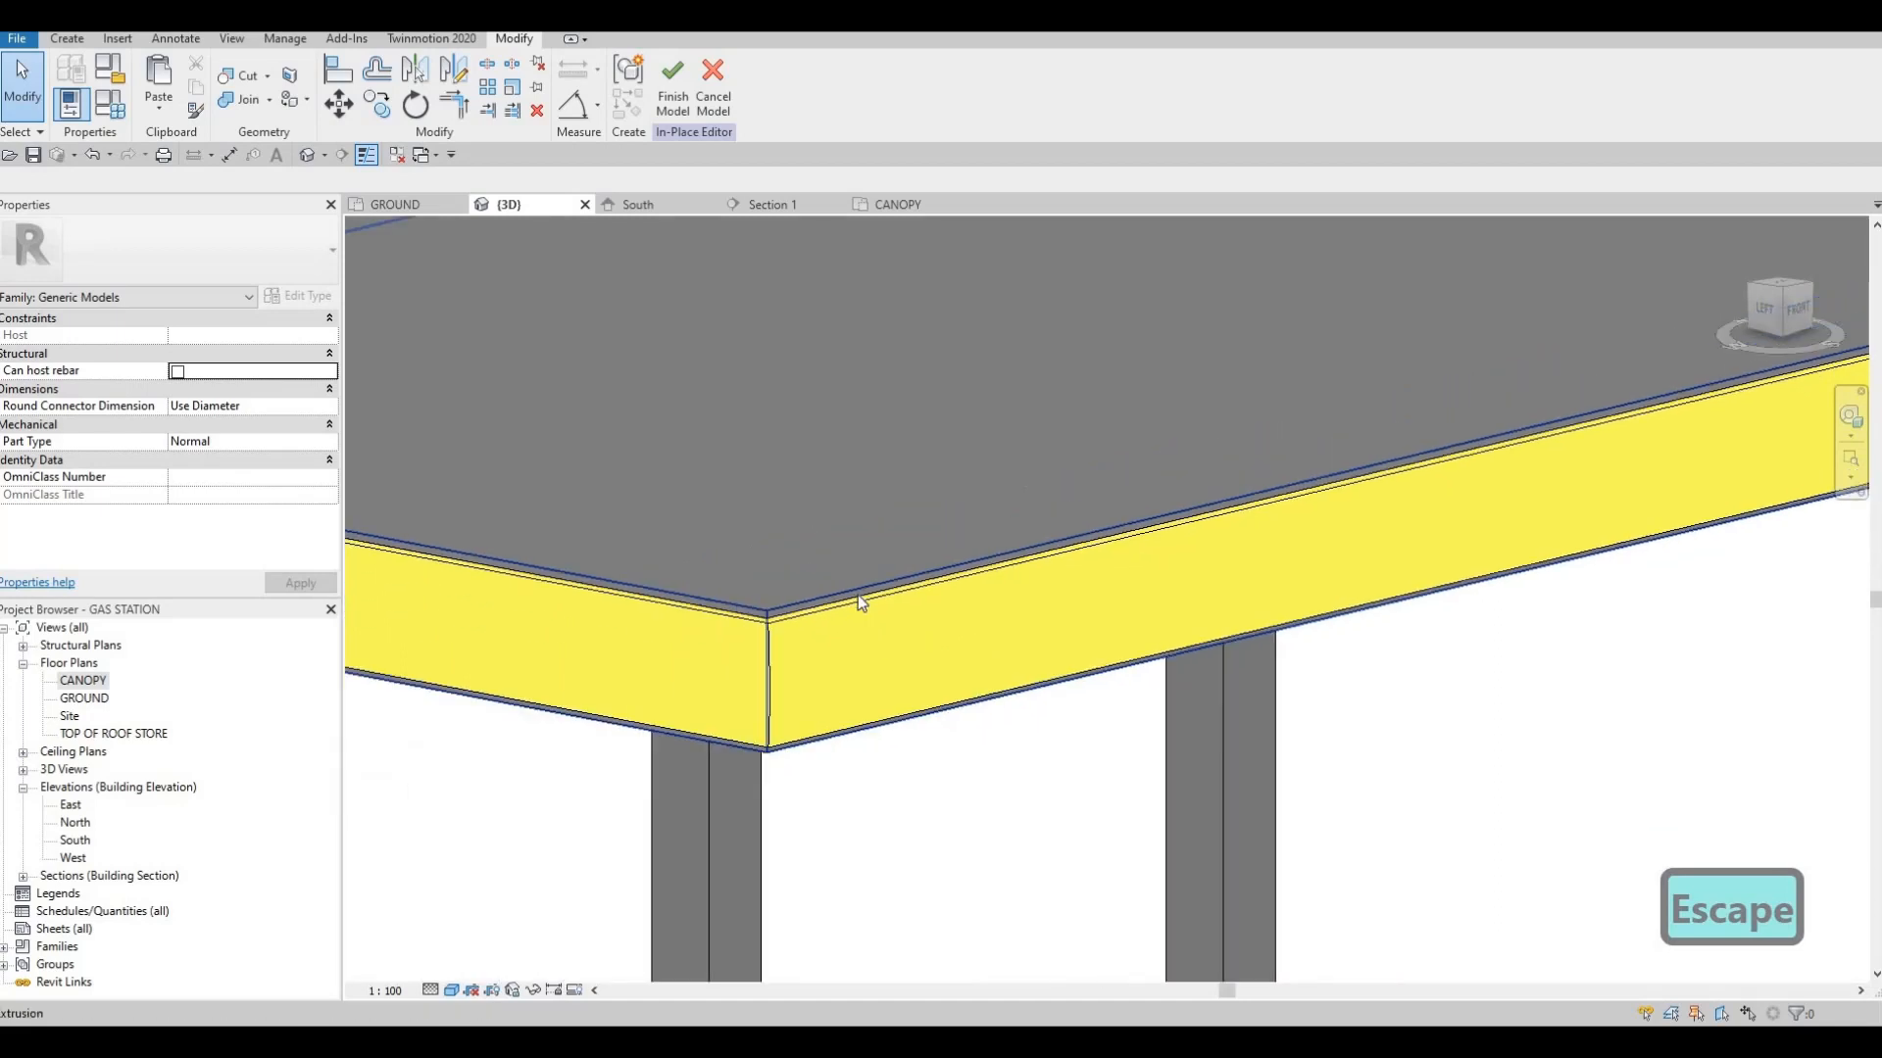
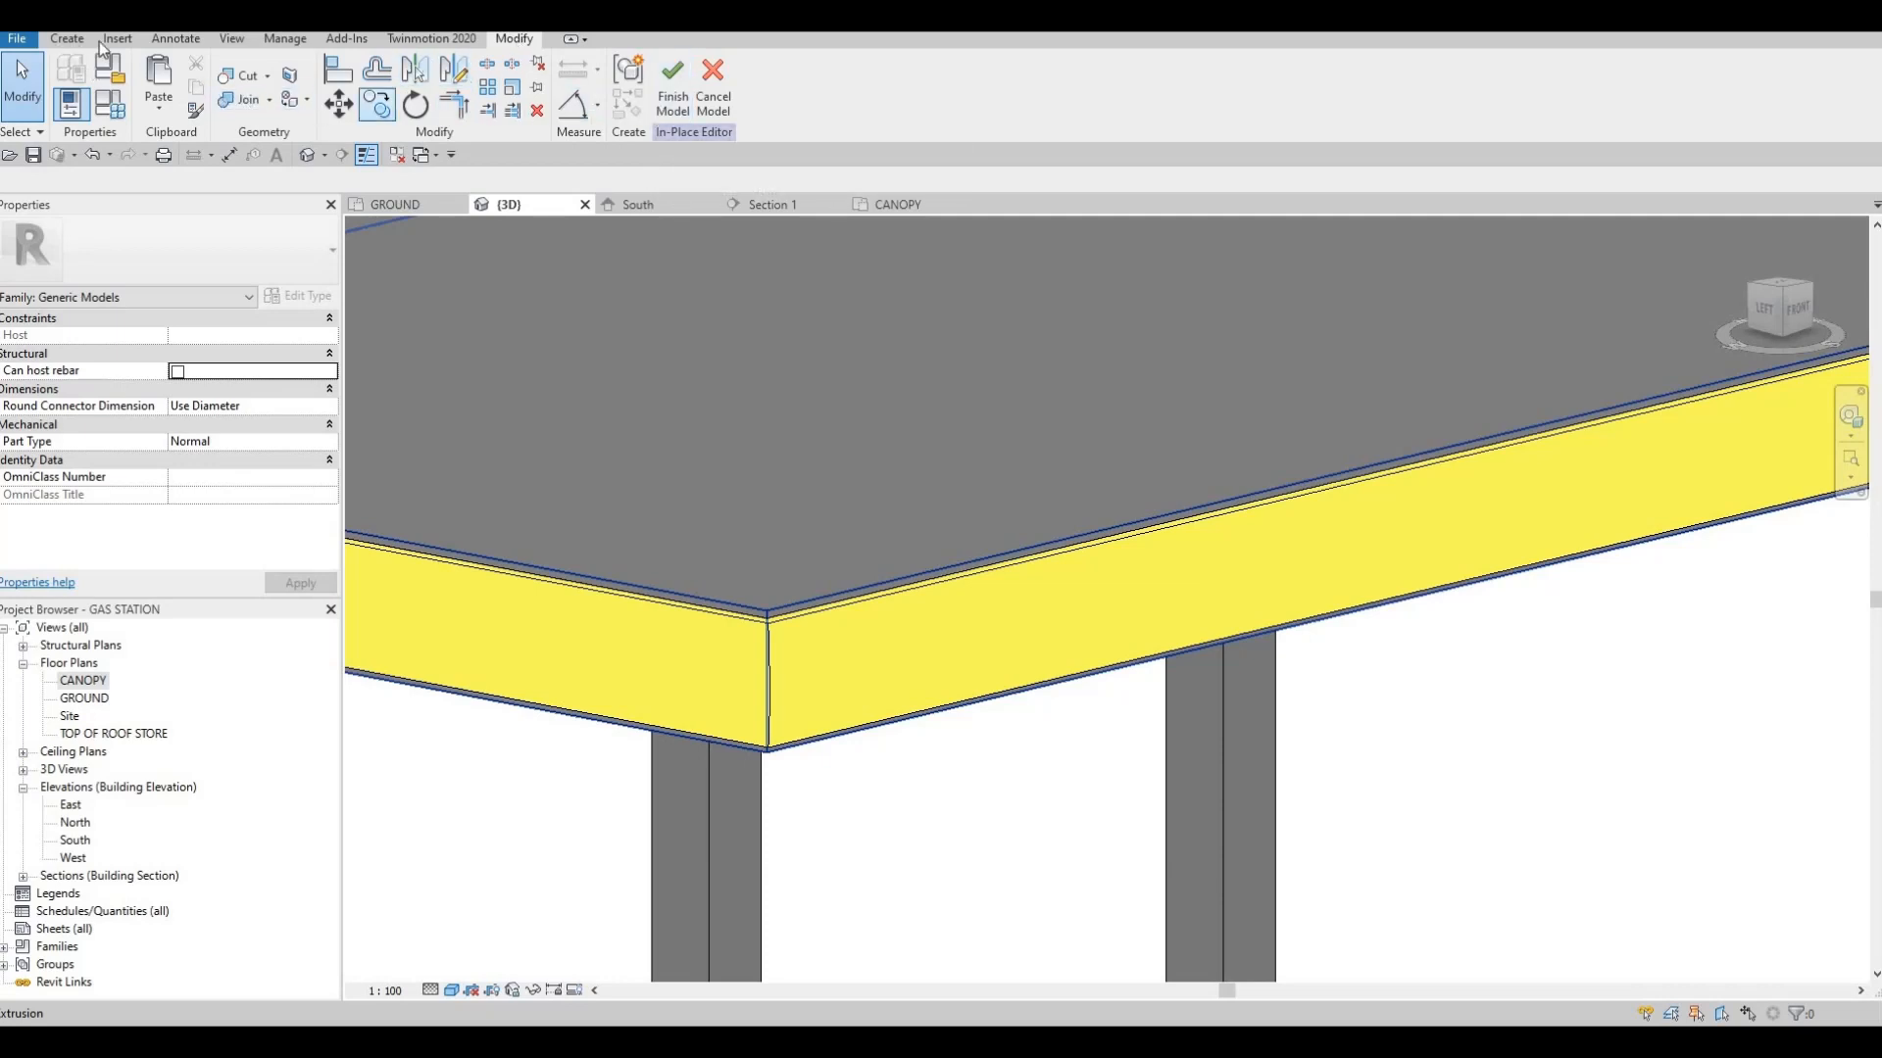
Paint the narrow slab and sweep edge faces at the canopy's front corner with Metal, Paint Finish, White, Matte
left_click(289, 101)
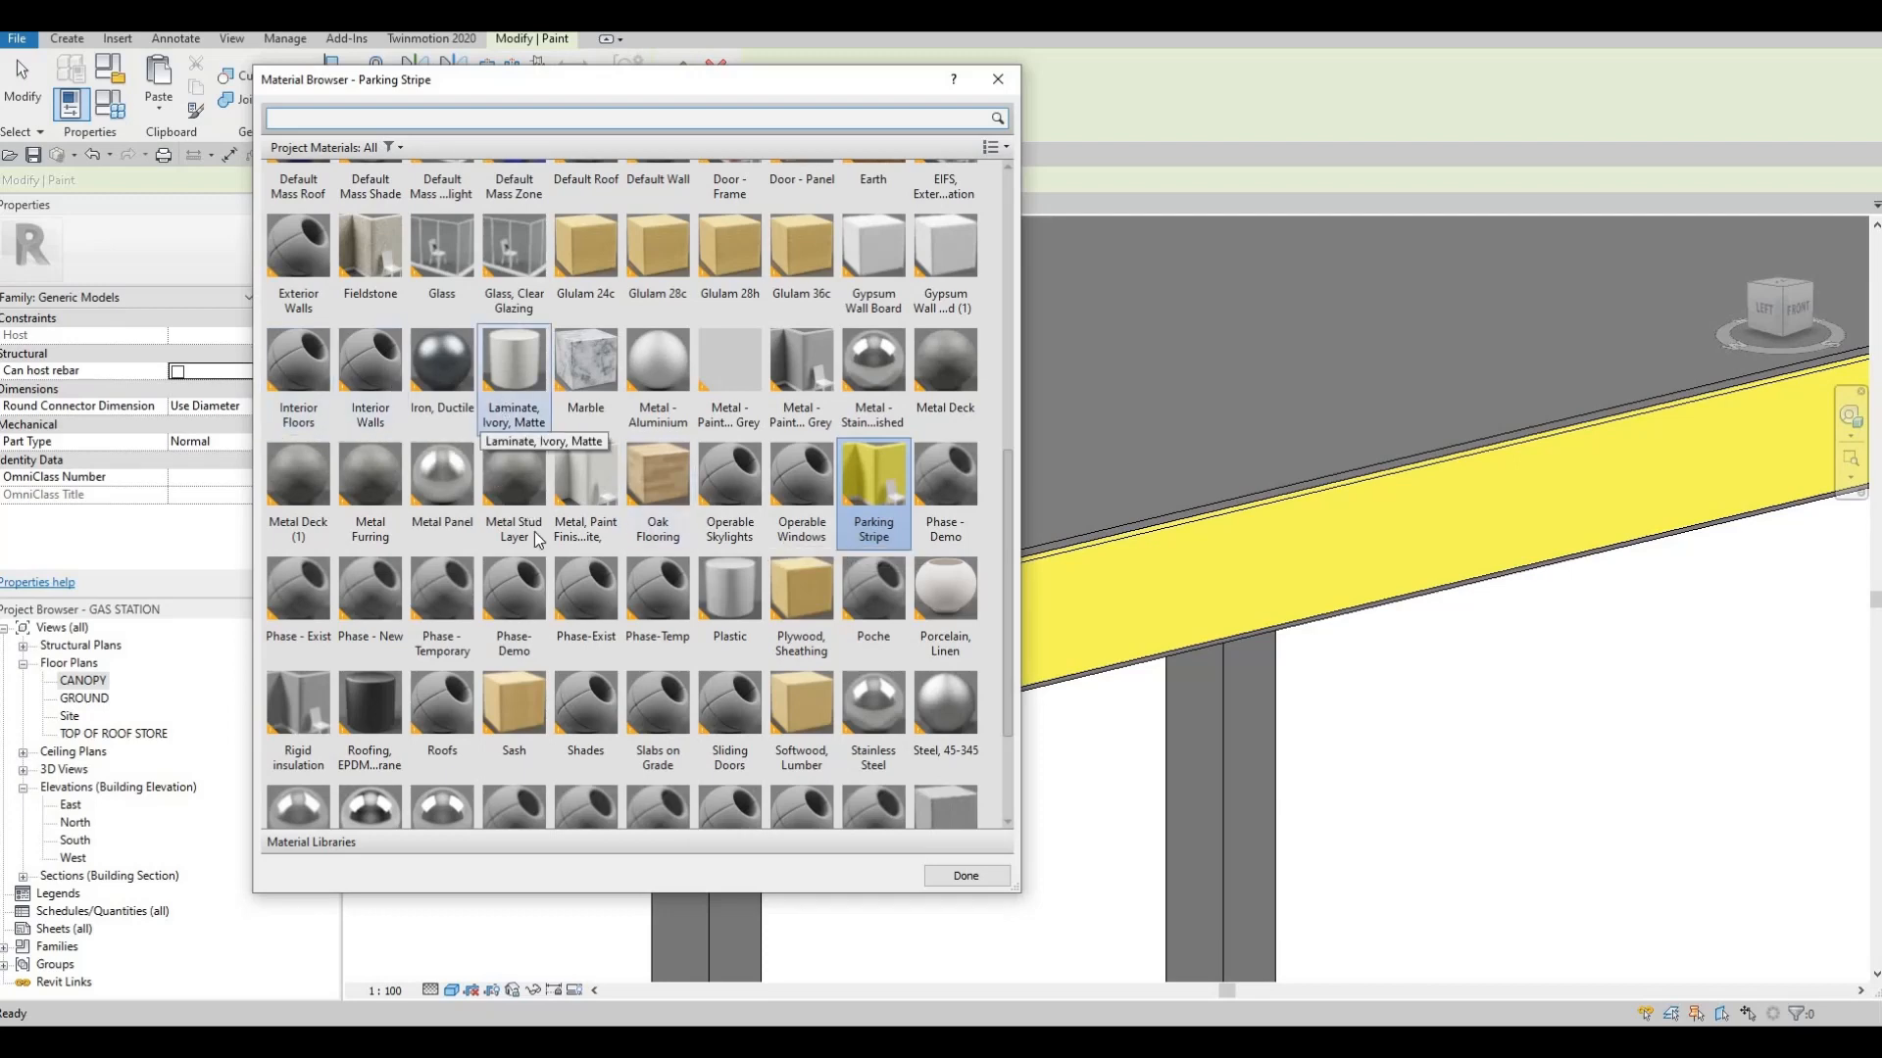
left_click(593, 503)
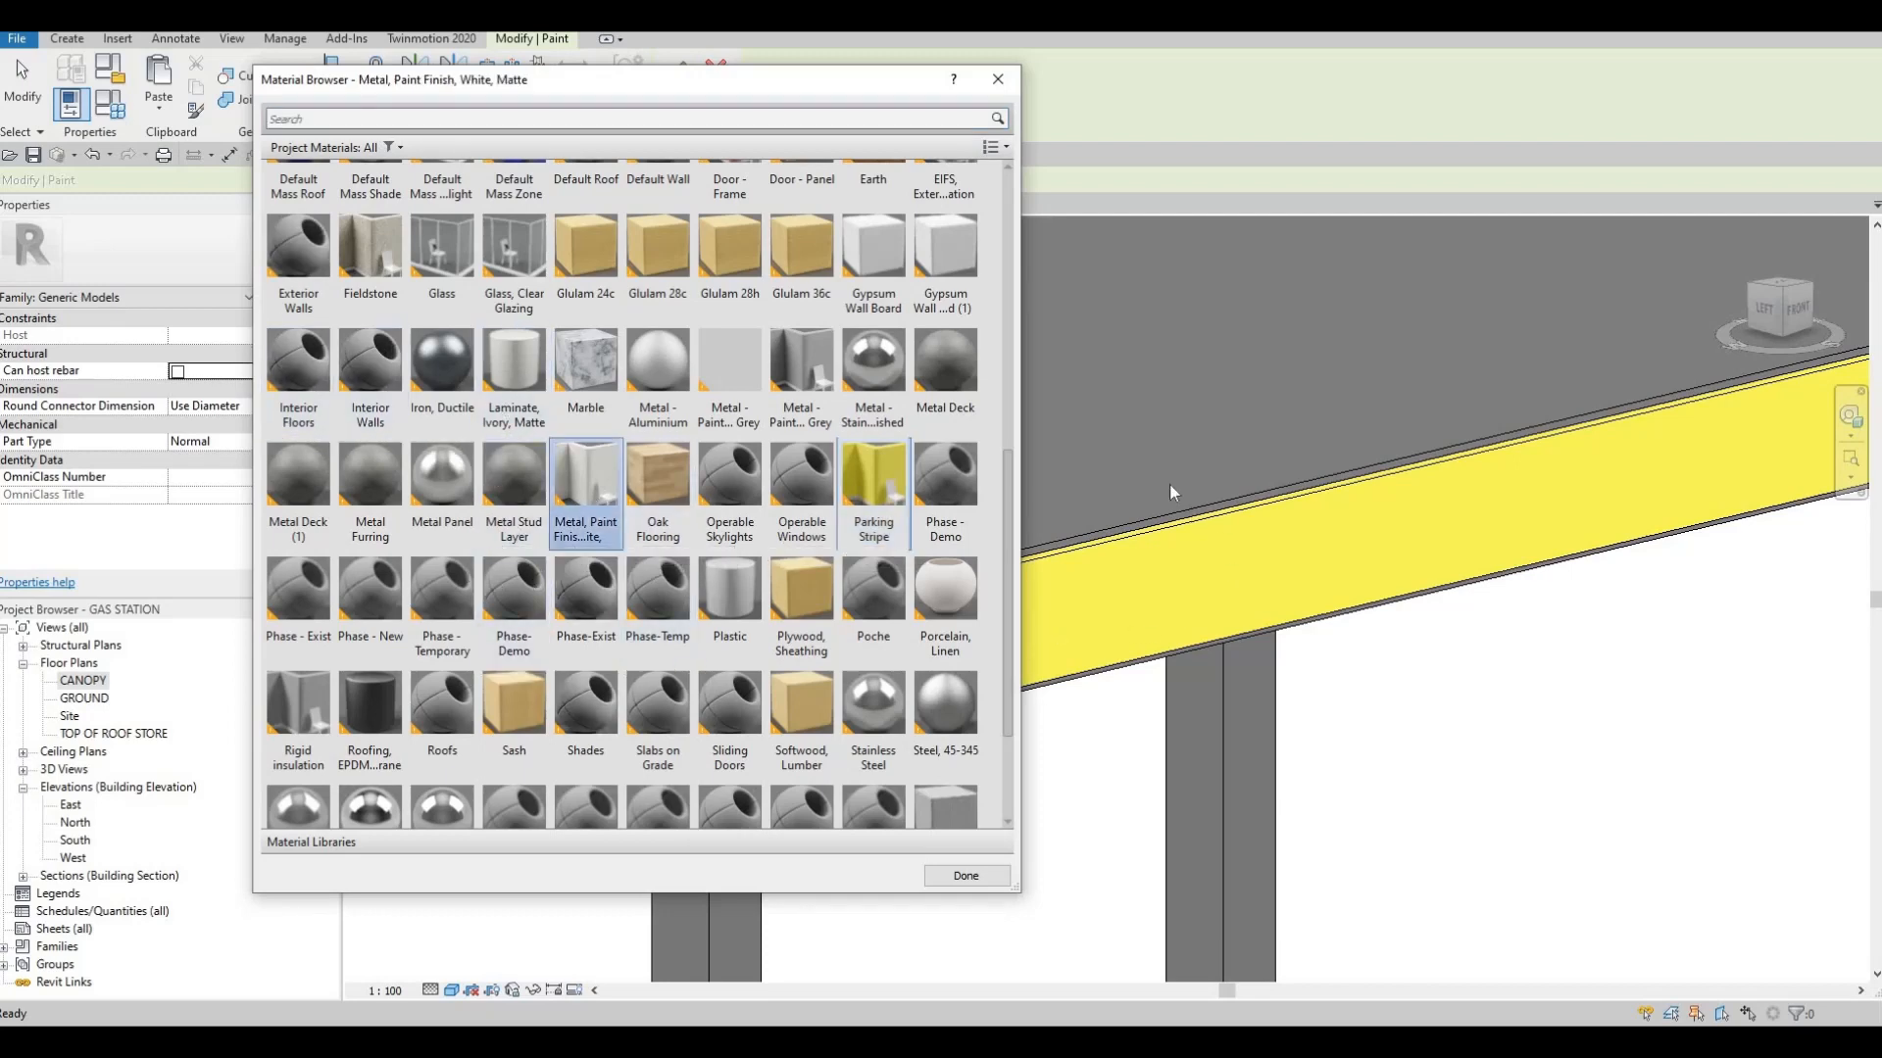
scroll(1184, 537, "up", 2)
middle_click_drag(1329, 550, 1793, 537)
scroll(1343, 570, "up", 1)
scroll(1480, 579, "down", 3)
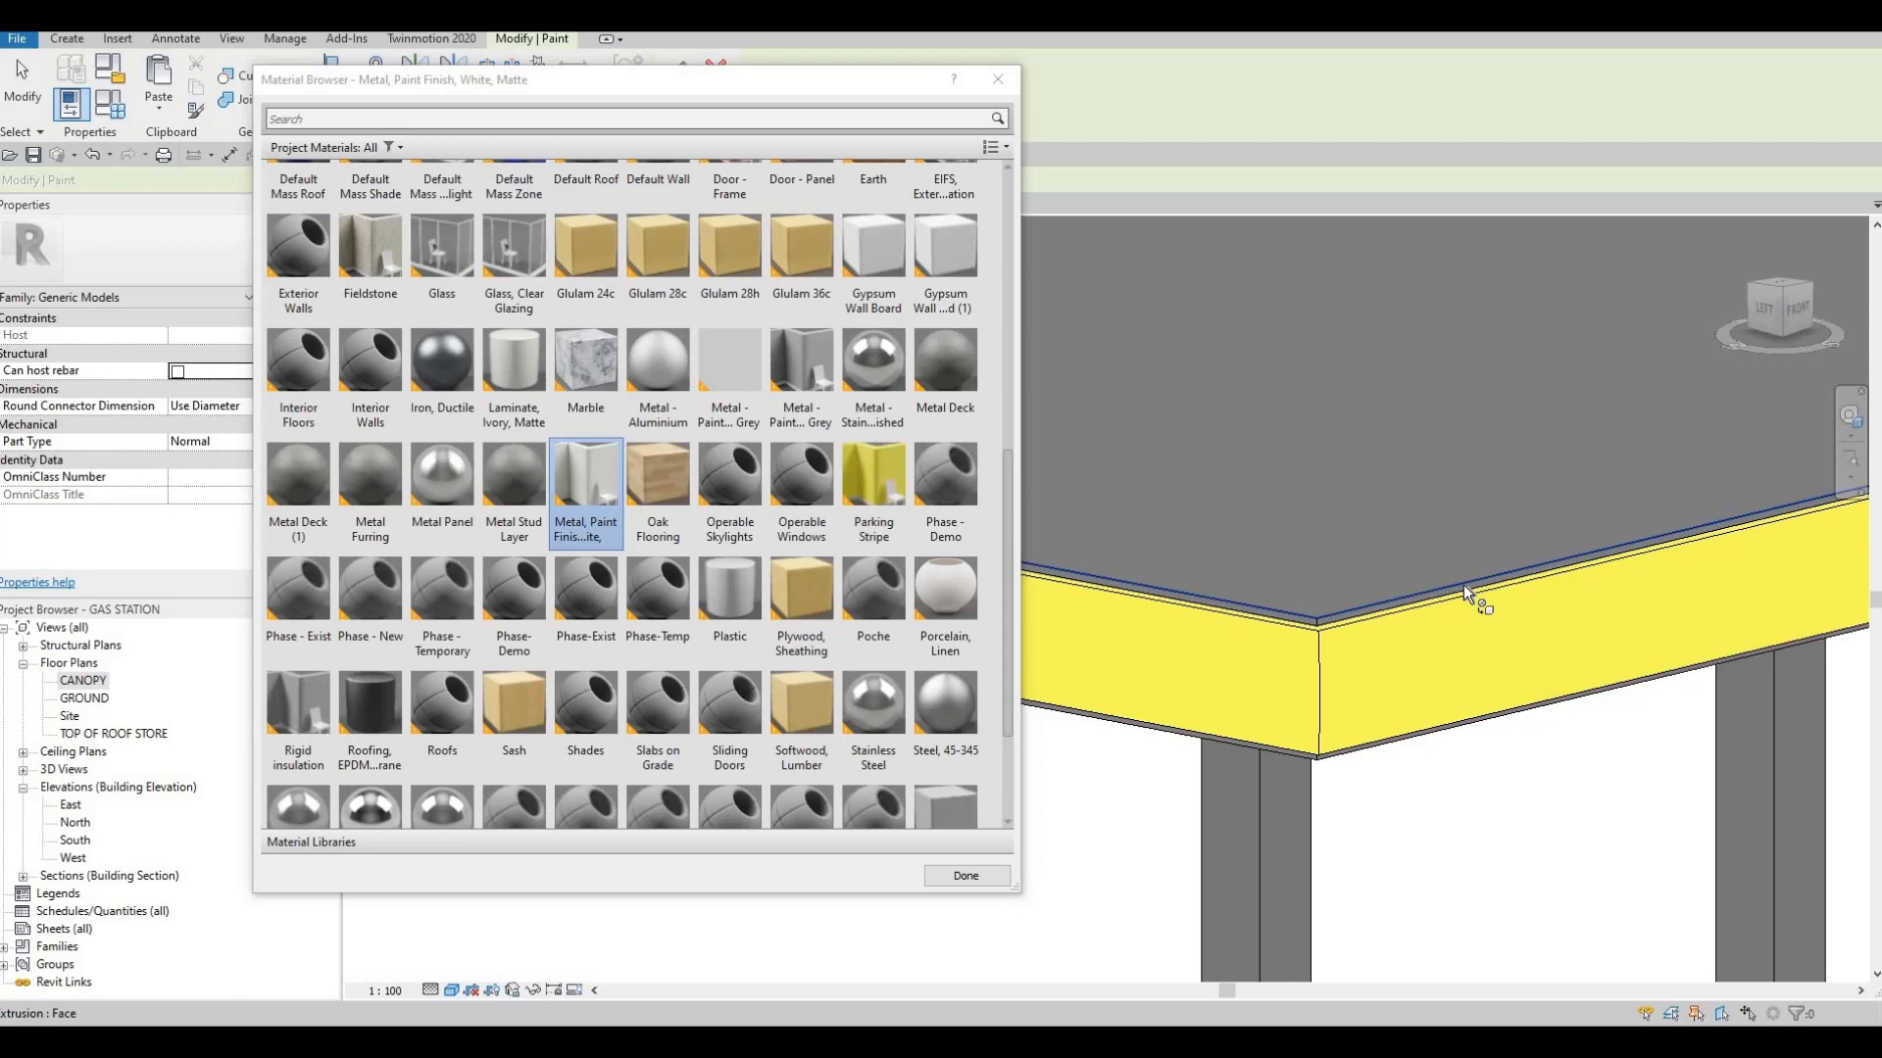
key("Tab")
key("Tab")
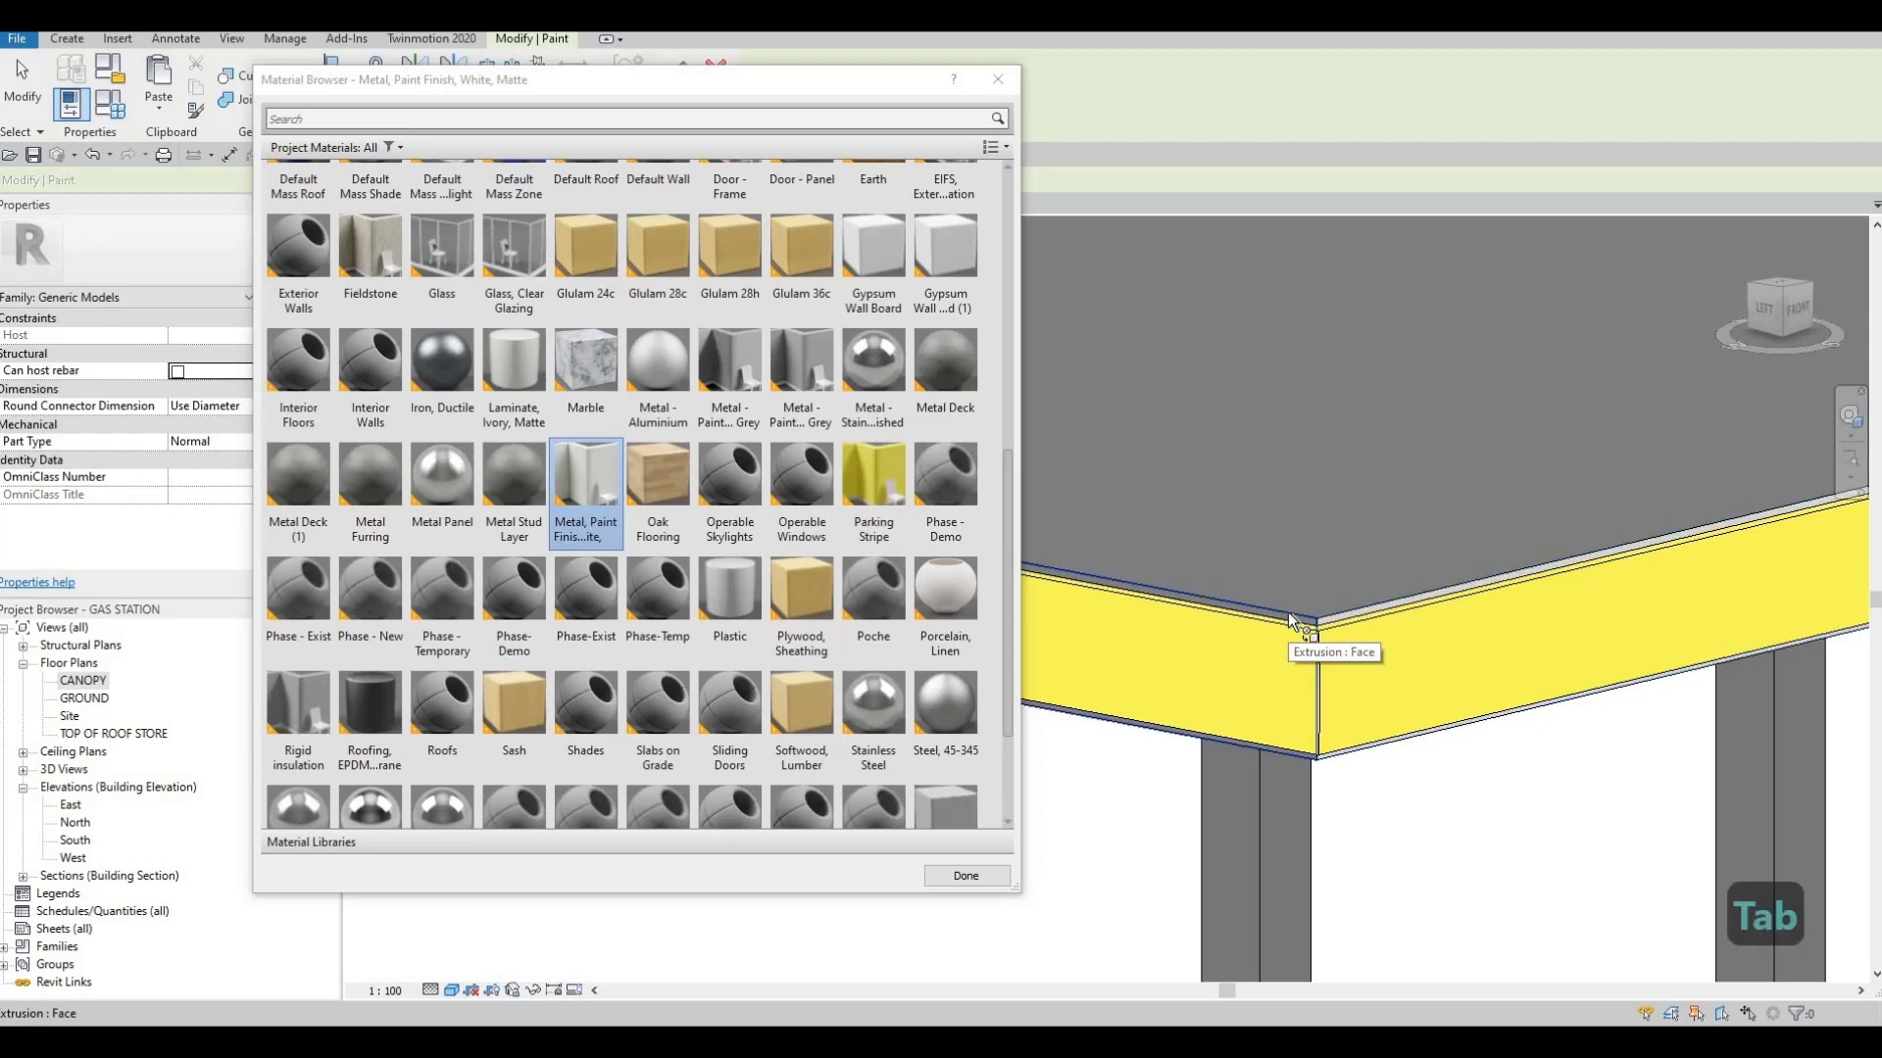
key("Tab")
key("Tab")
key("Tab")
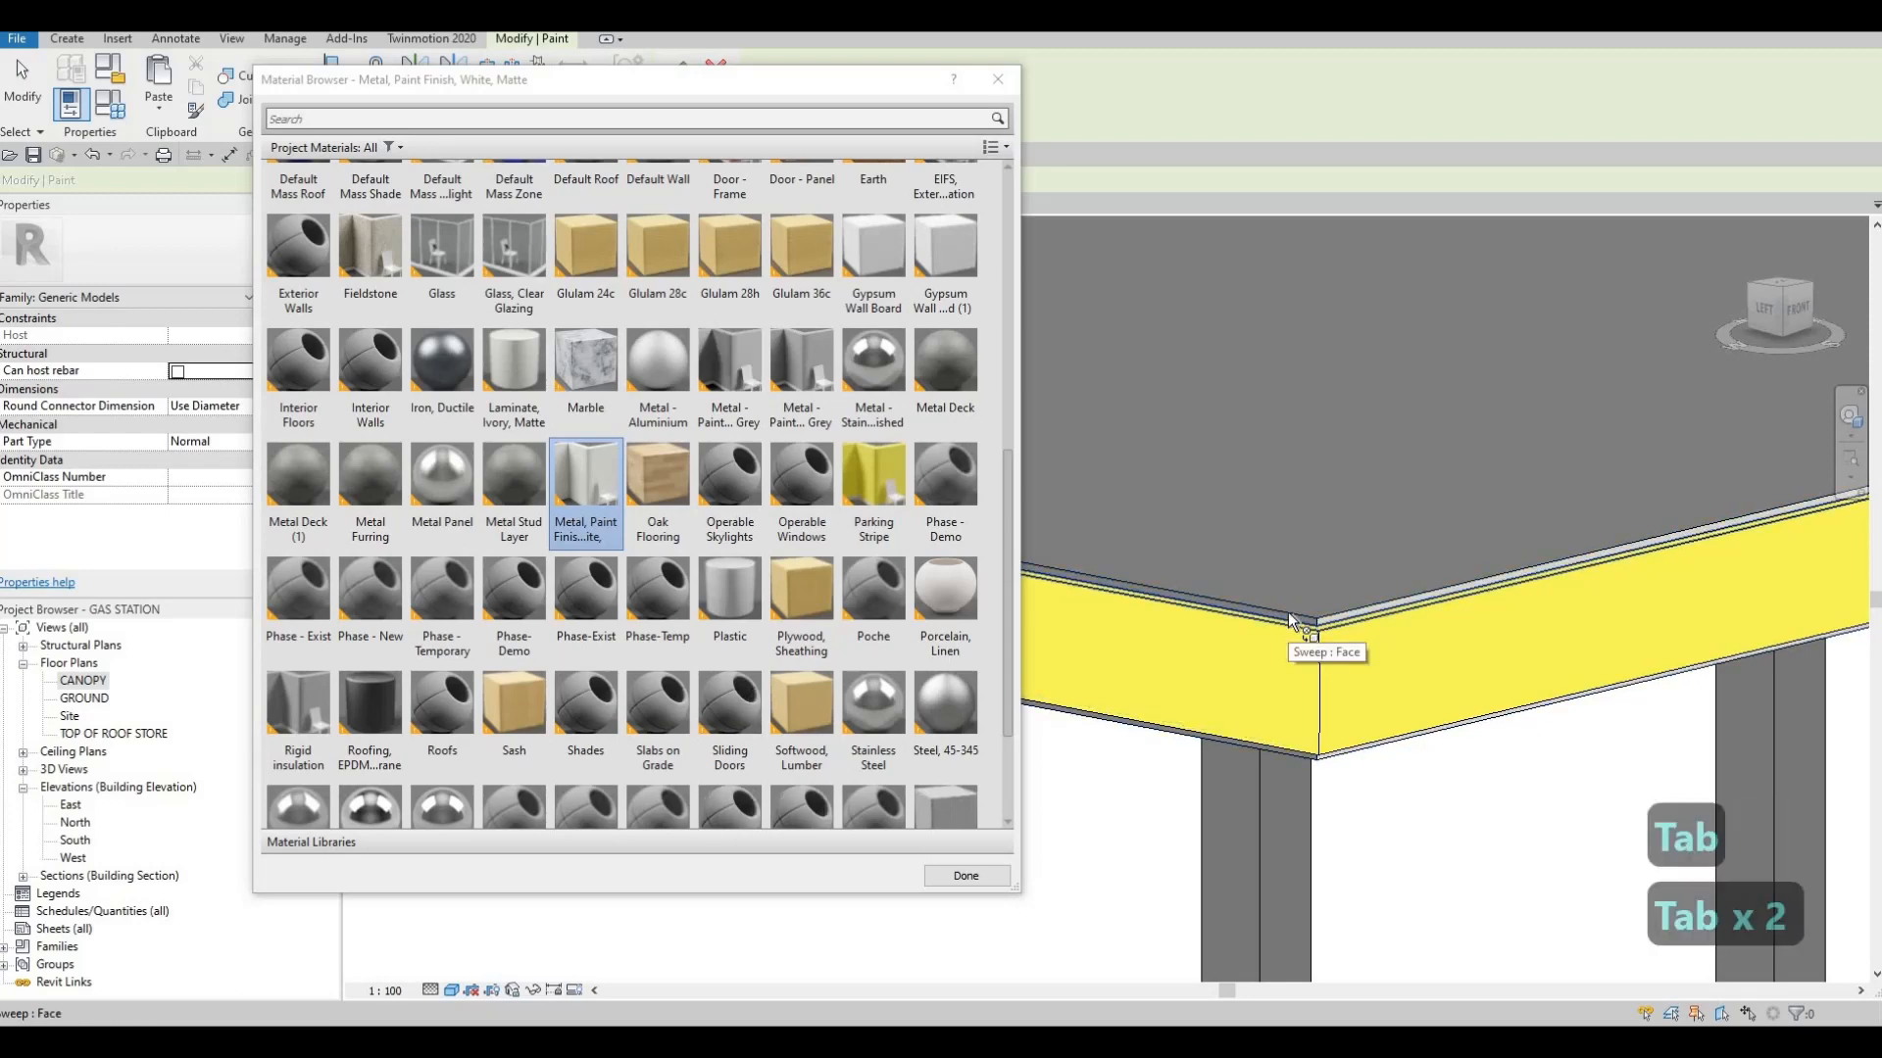
Paint the remaining narrow edge faces around the canopy's other corner in the same white metal finish and close the Paint tool
key("Tab")
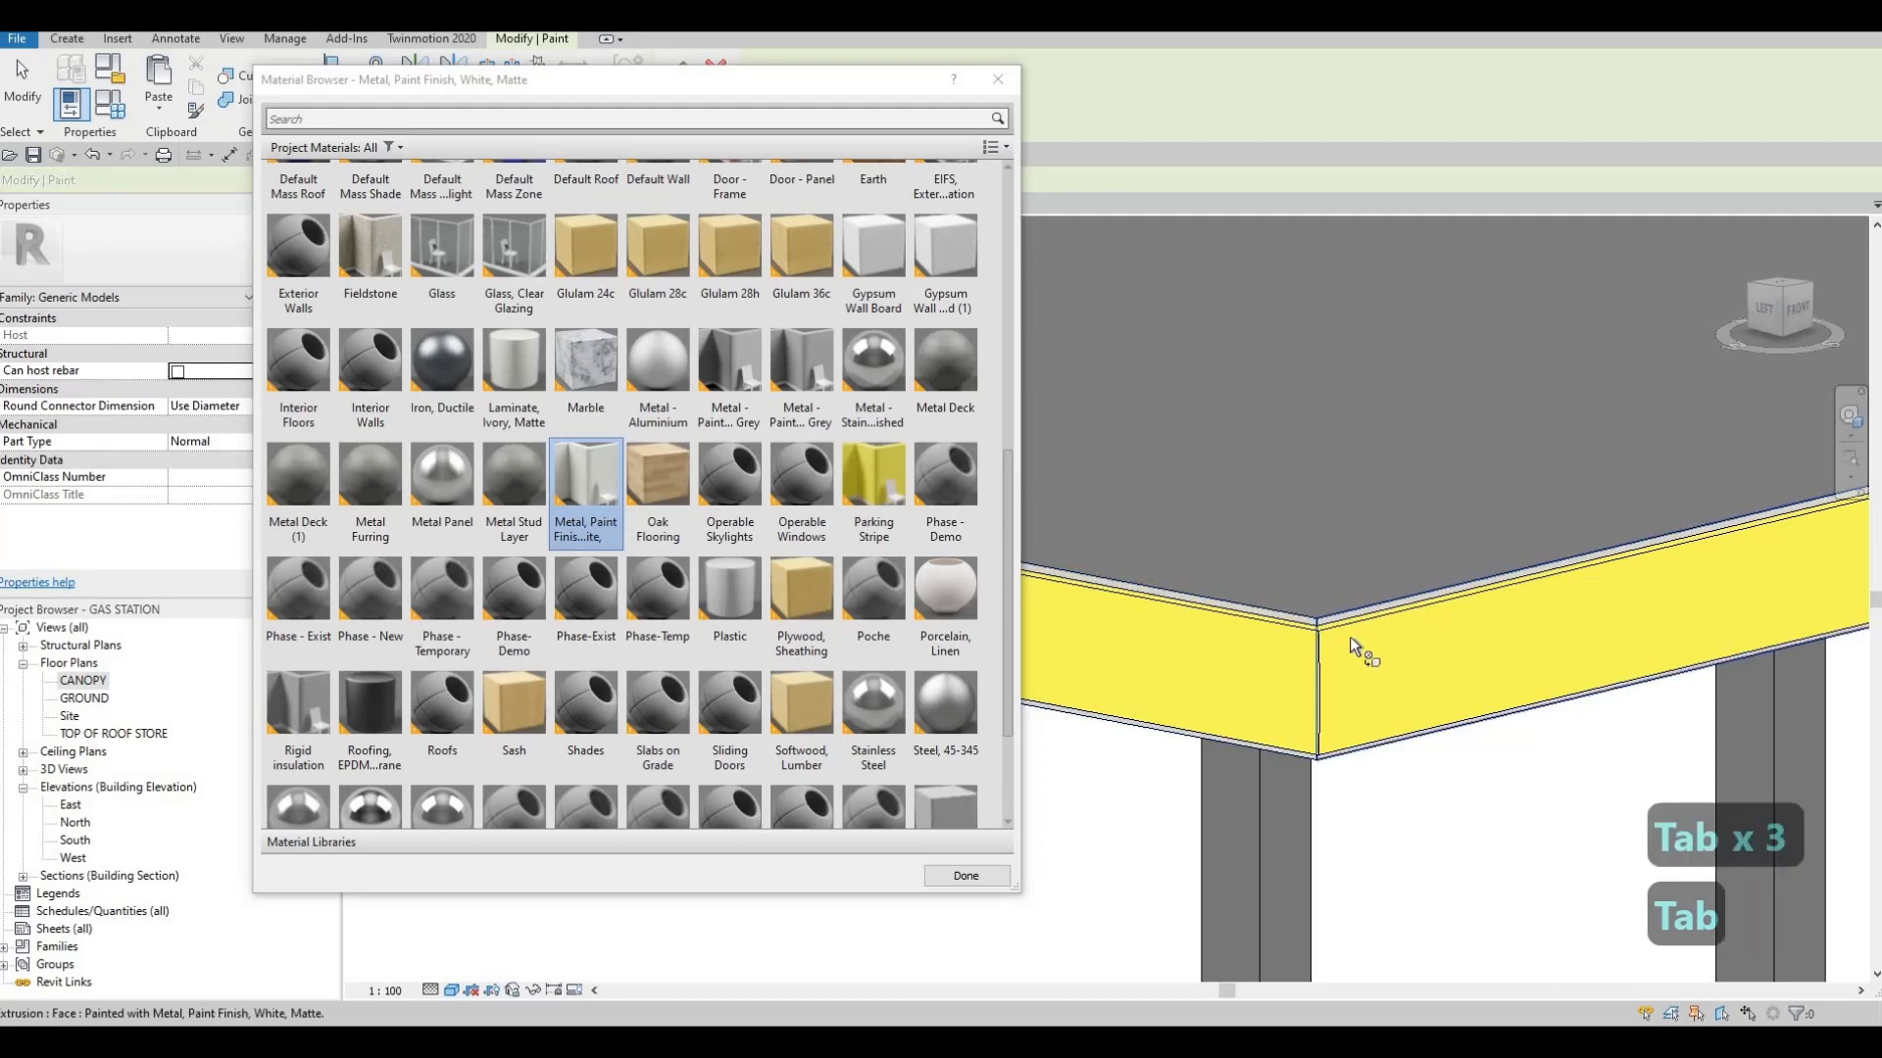
mouse_move(1349, 637)
middle_mouse_down("shift")
mouse_move(1734, 651)
mouse_move(1579, 577)
mouse_move(1556, 617)
mouse_move(1688, 684)
mouse_move(1470, 630)
mouse_move(1340, 671)
middle_mouse_up("shift")
scroll(1556, 620, "up", 5)
key("Tab")
scroll(1341, 673, "down", 3)
scroll(1362, 727, "up", 4)
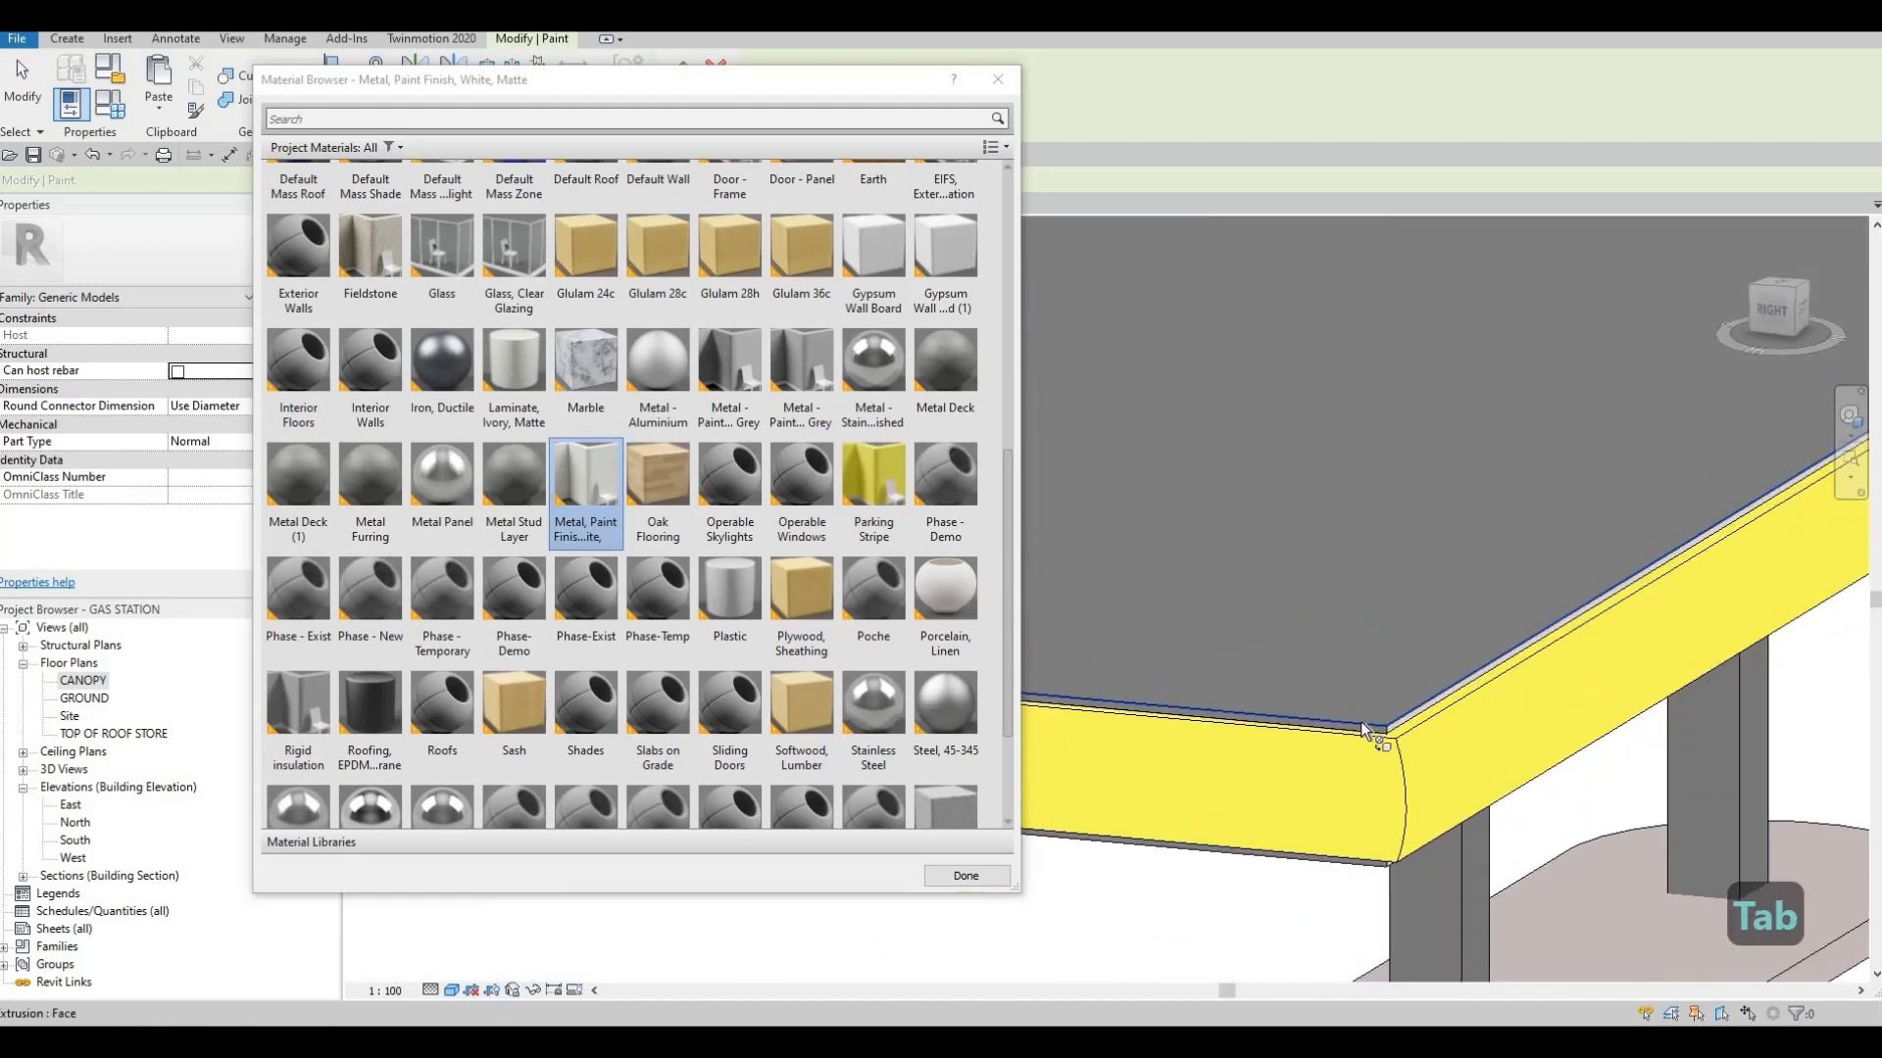
key("Tab")
middle_click_drag(1362, 727, 1205, 397, "shift")
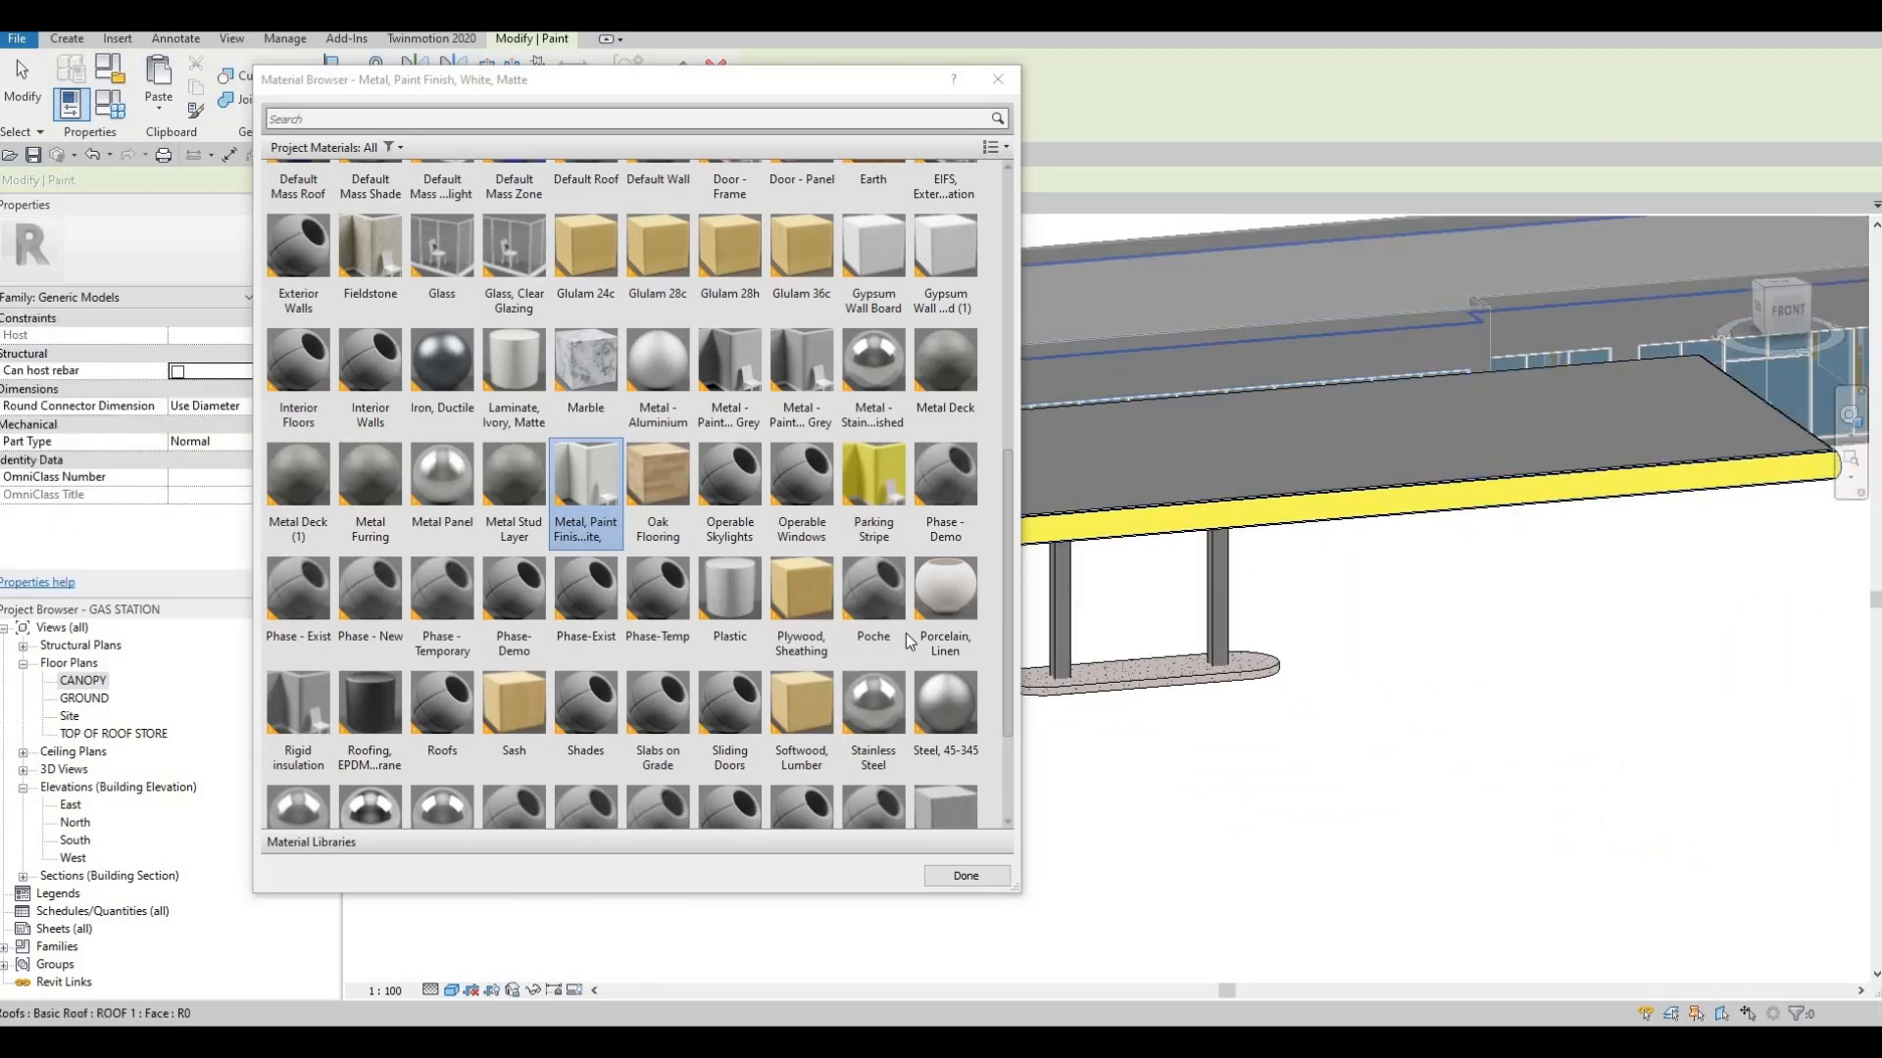
scroll(989, 818, "up", 1)
scroll(992, 859, "down", 1)
left_click(965, 876)
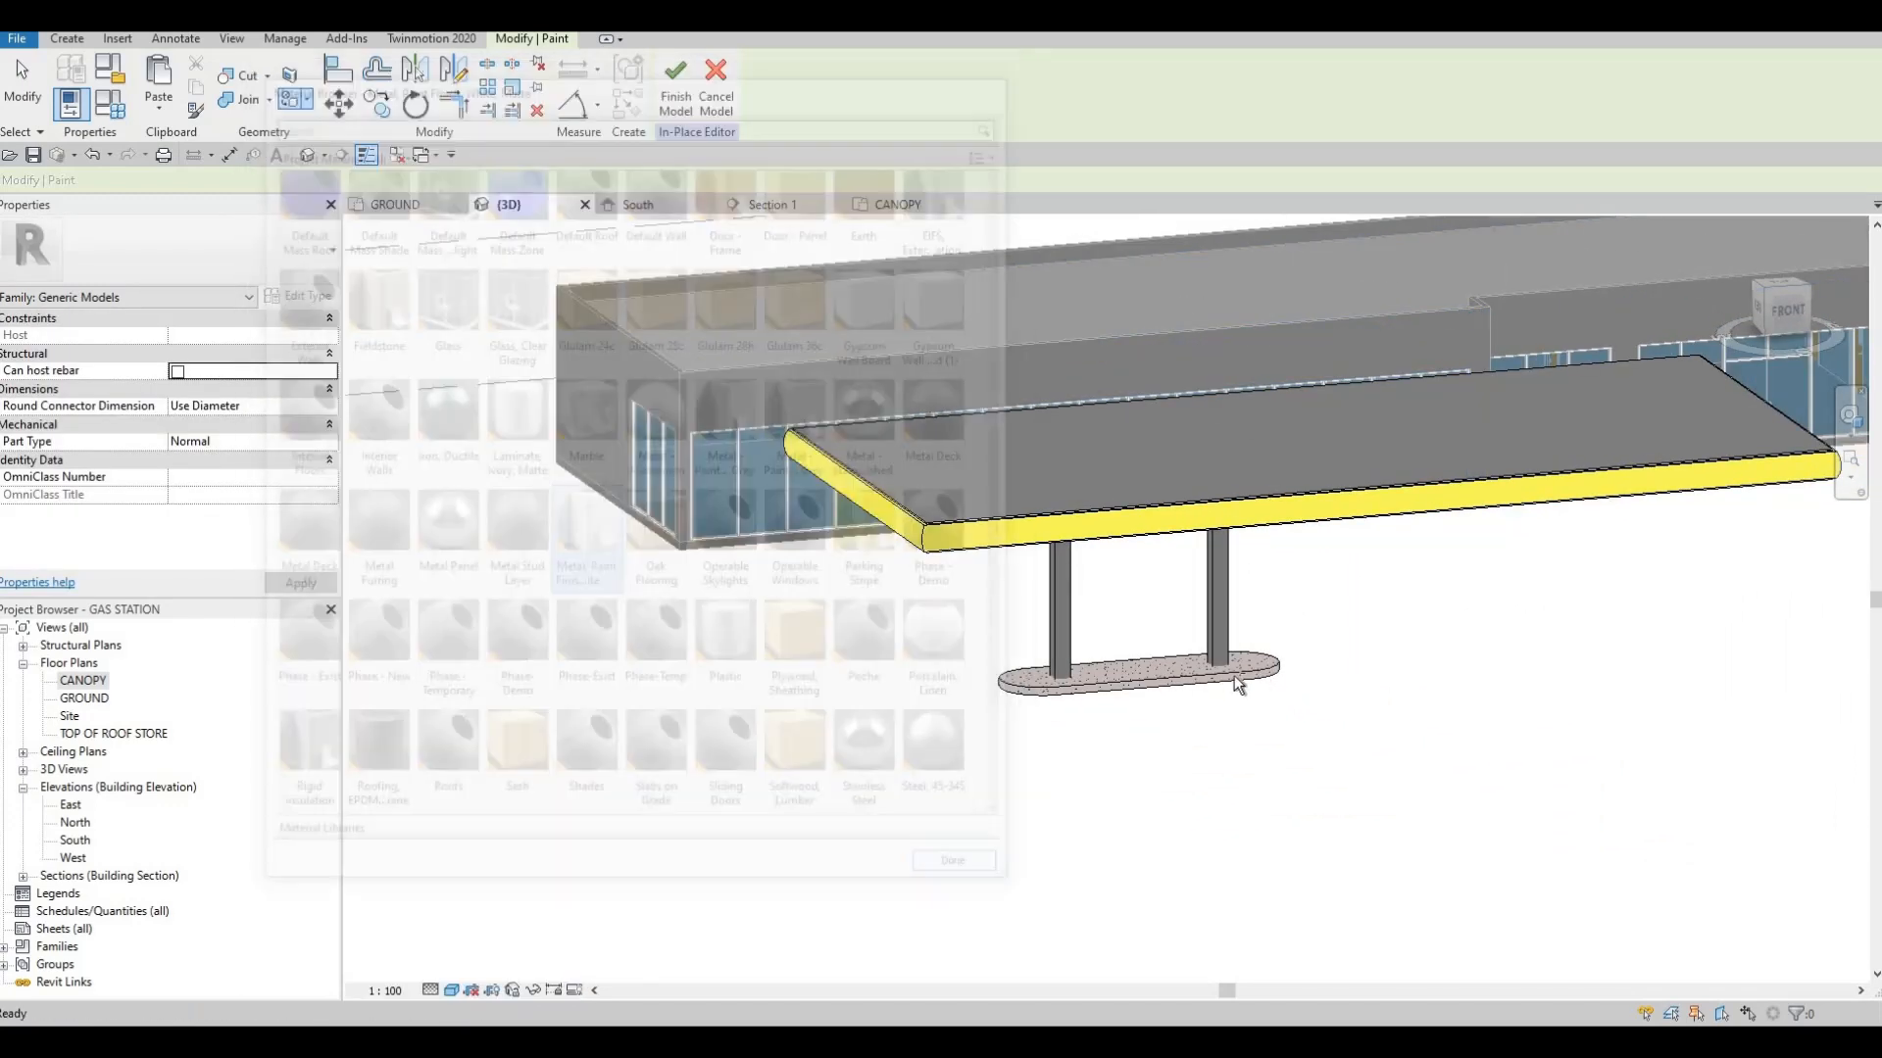
Examine the painted canopy edge close up at its corners, in overall 3D views and against the ground floor plan
middle_click_drag(1290, 562, 982, 464, "shift")
scroll(1053, 539, "up", 6)
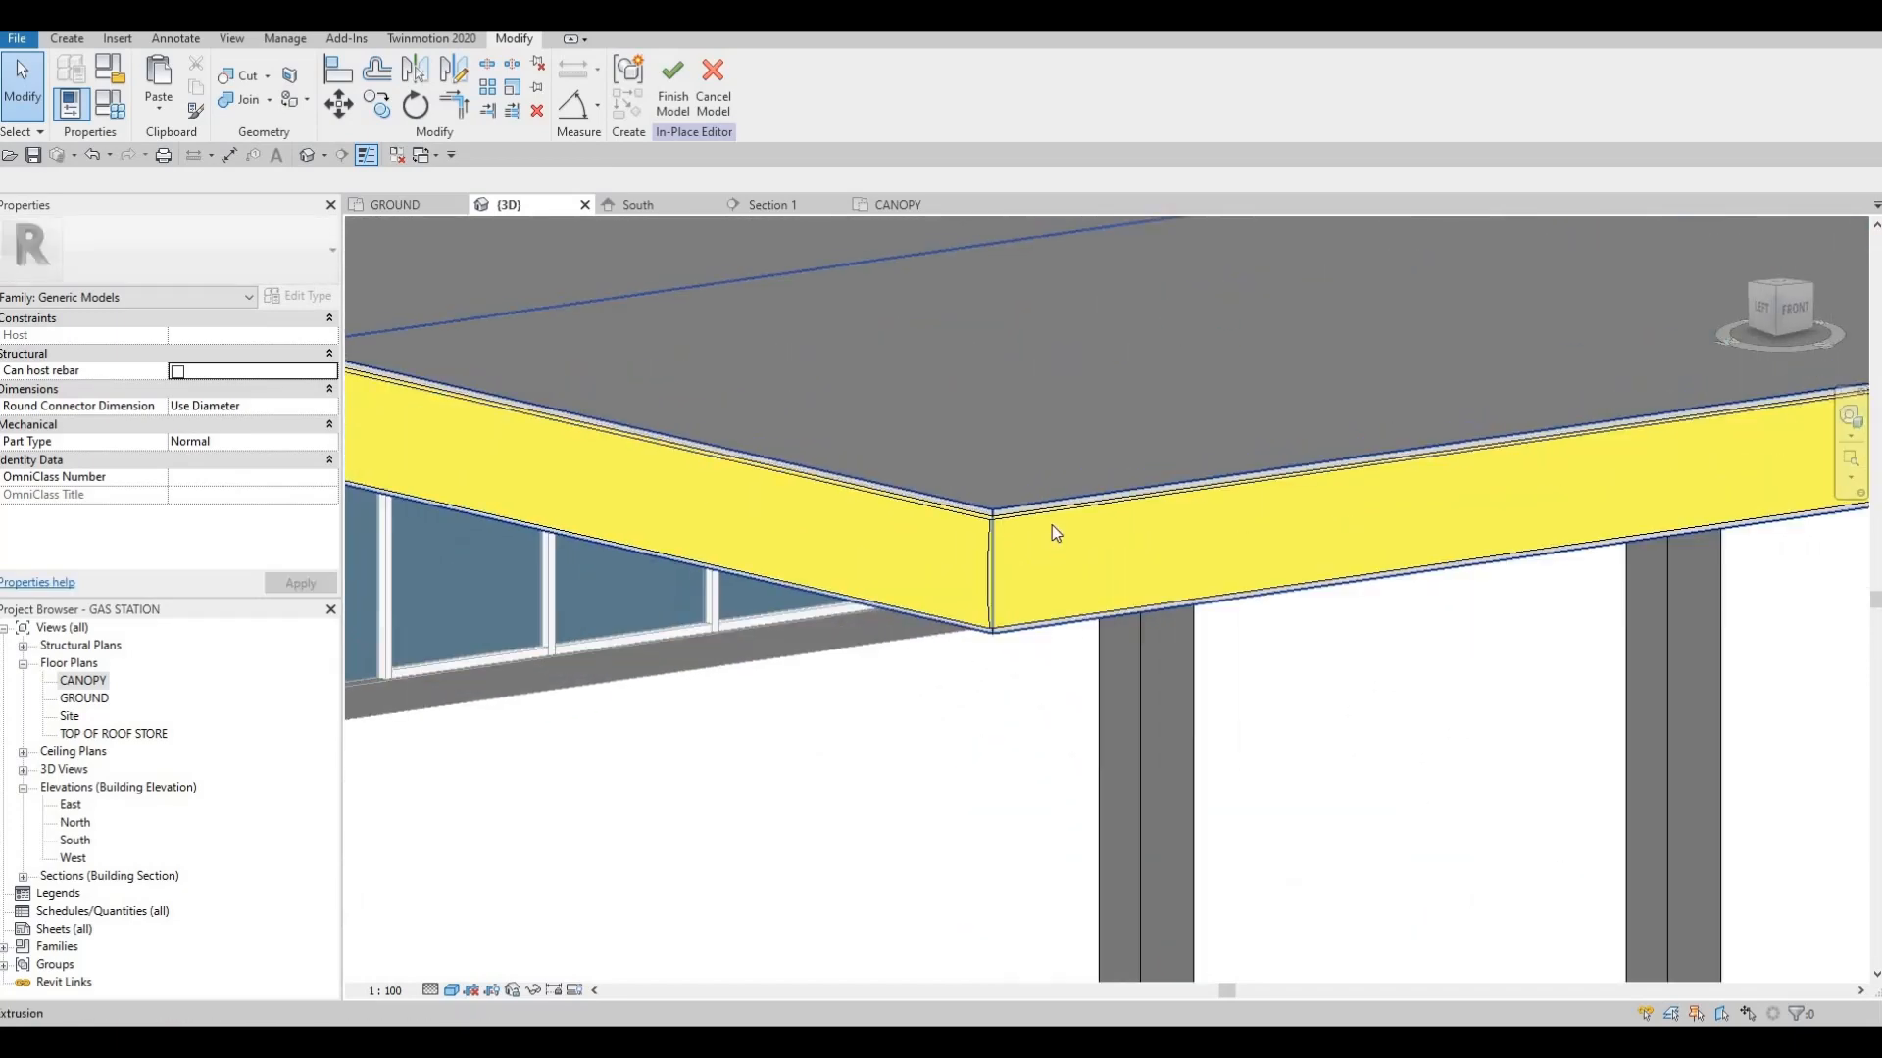
scroll(1087, 545, "down", 6)
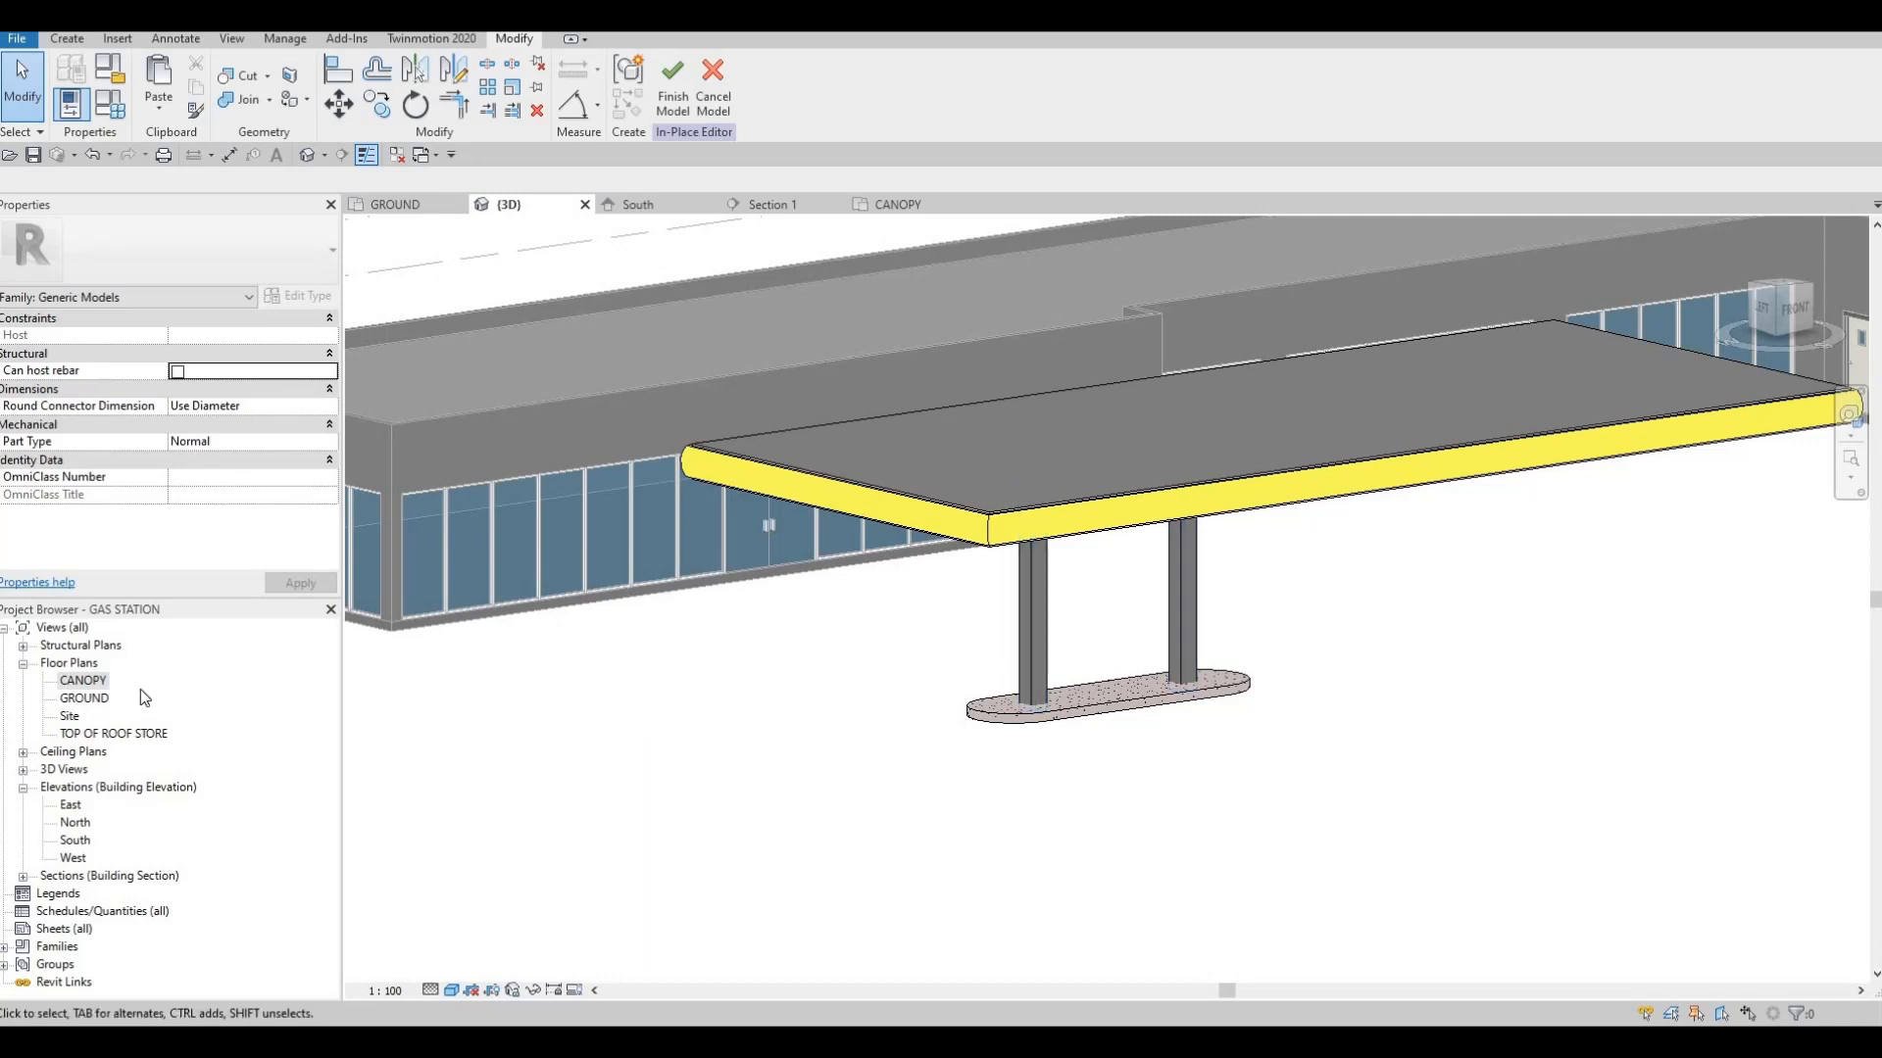
double_click(85, 698)
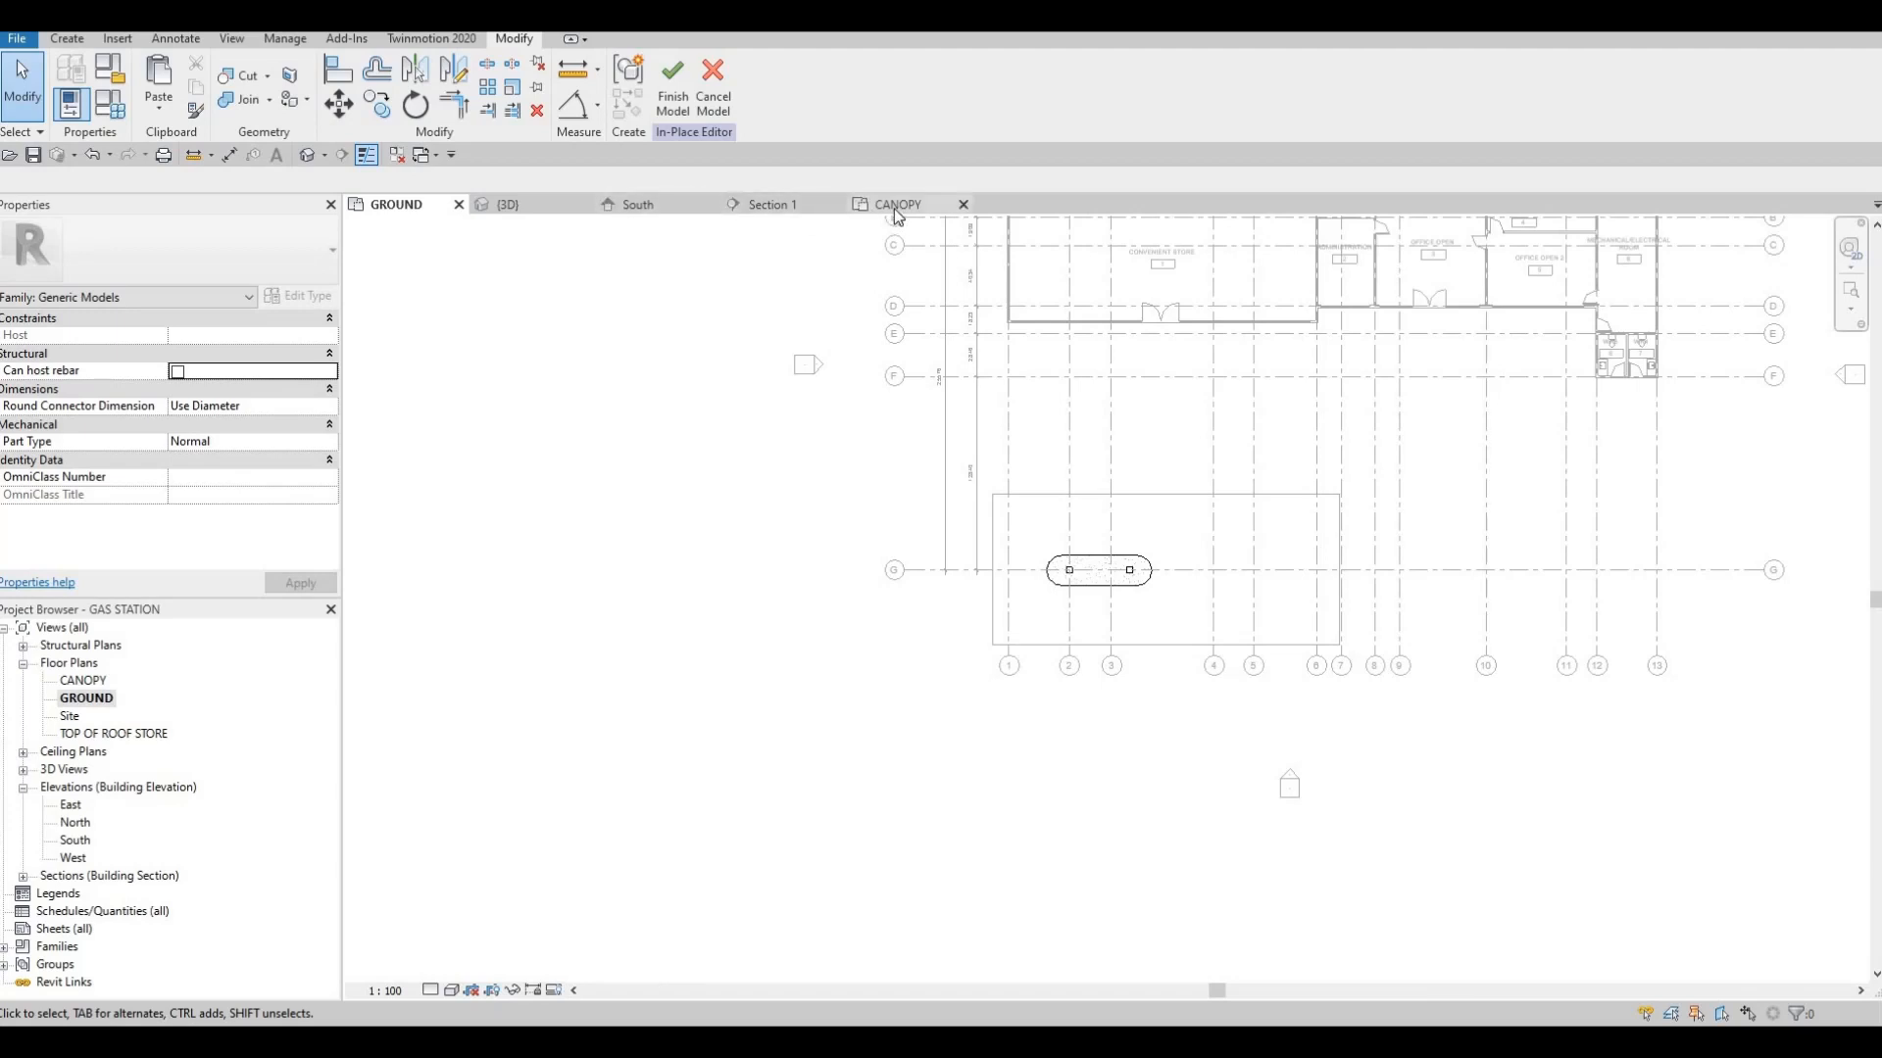
left_click(526, 208)
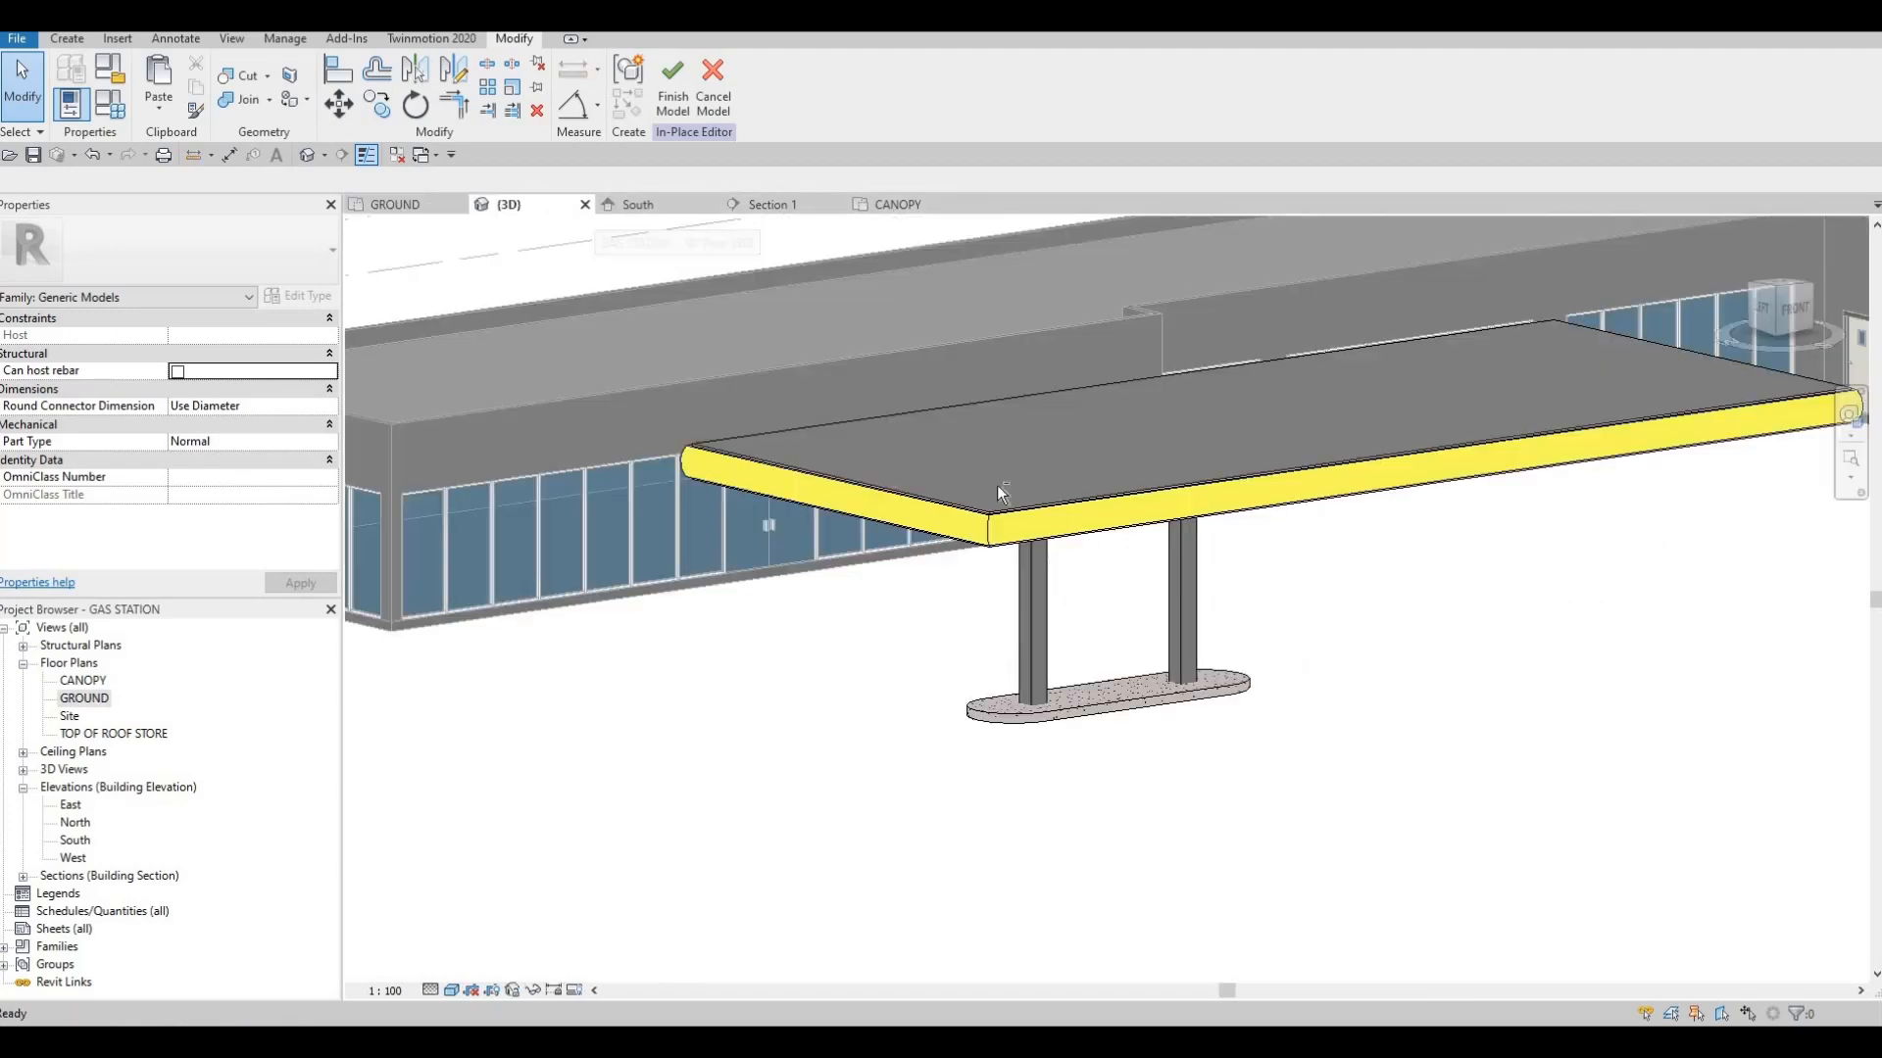
middle_click_drag(1214, 461, 1066, 510, "shift")
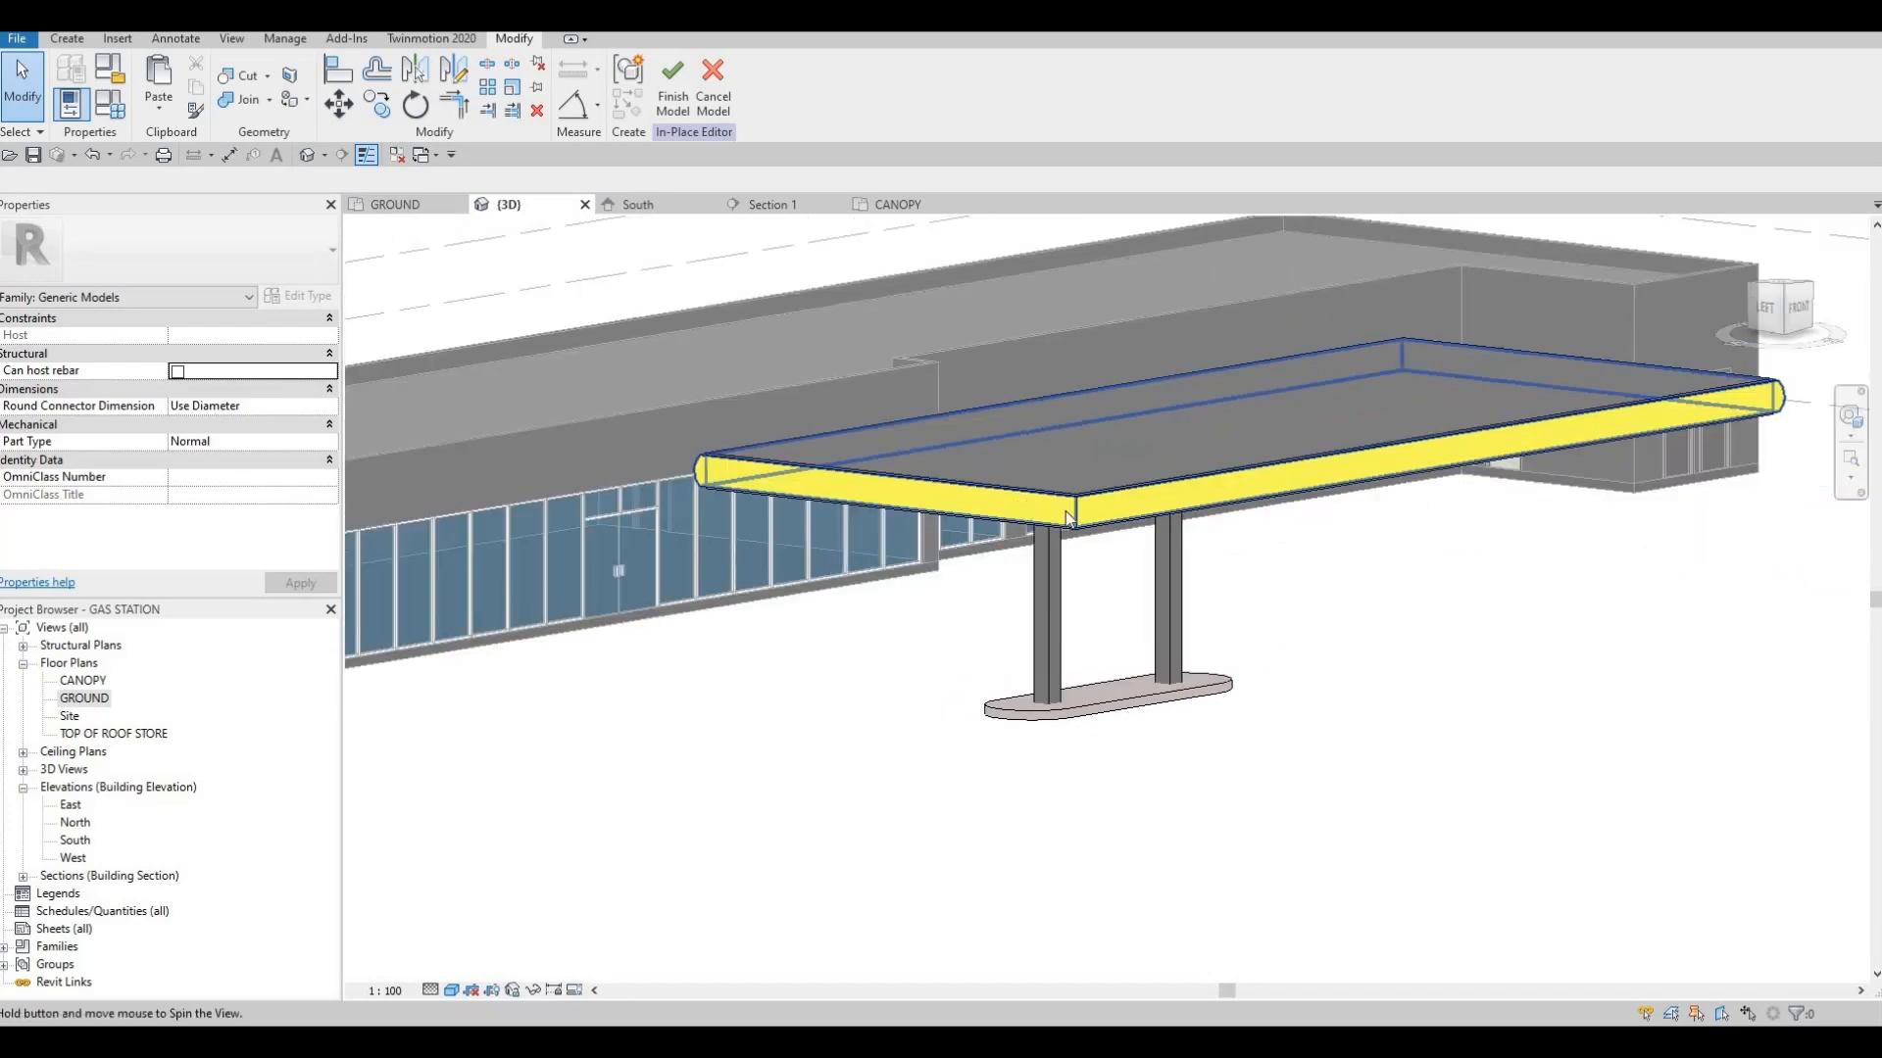
scroll(557, 425, "up", 5)
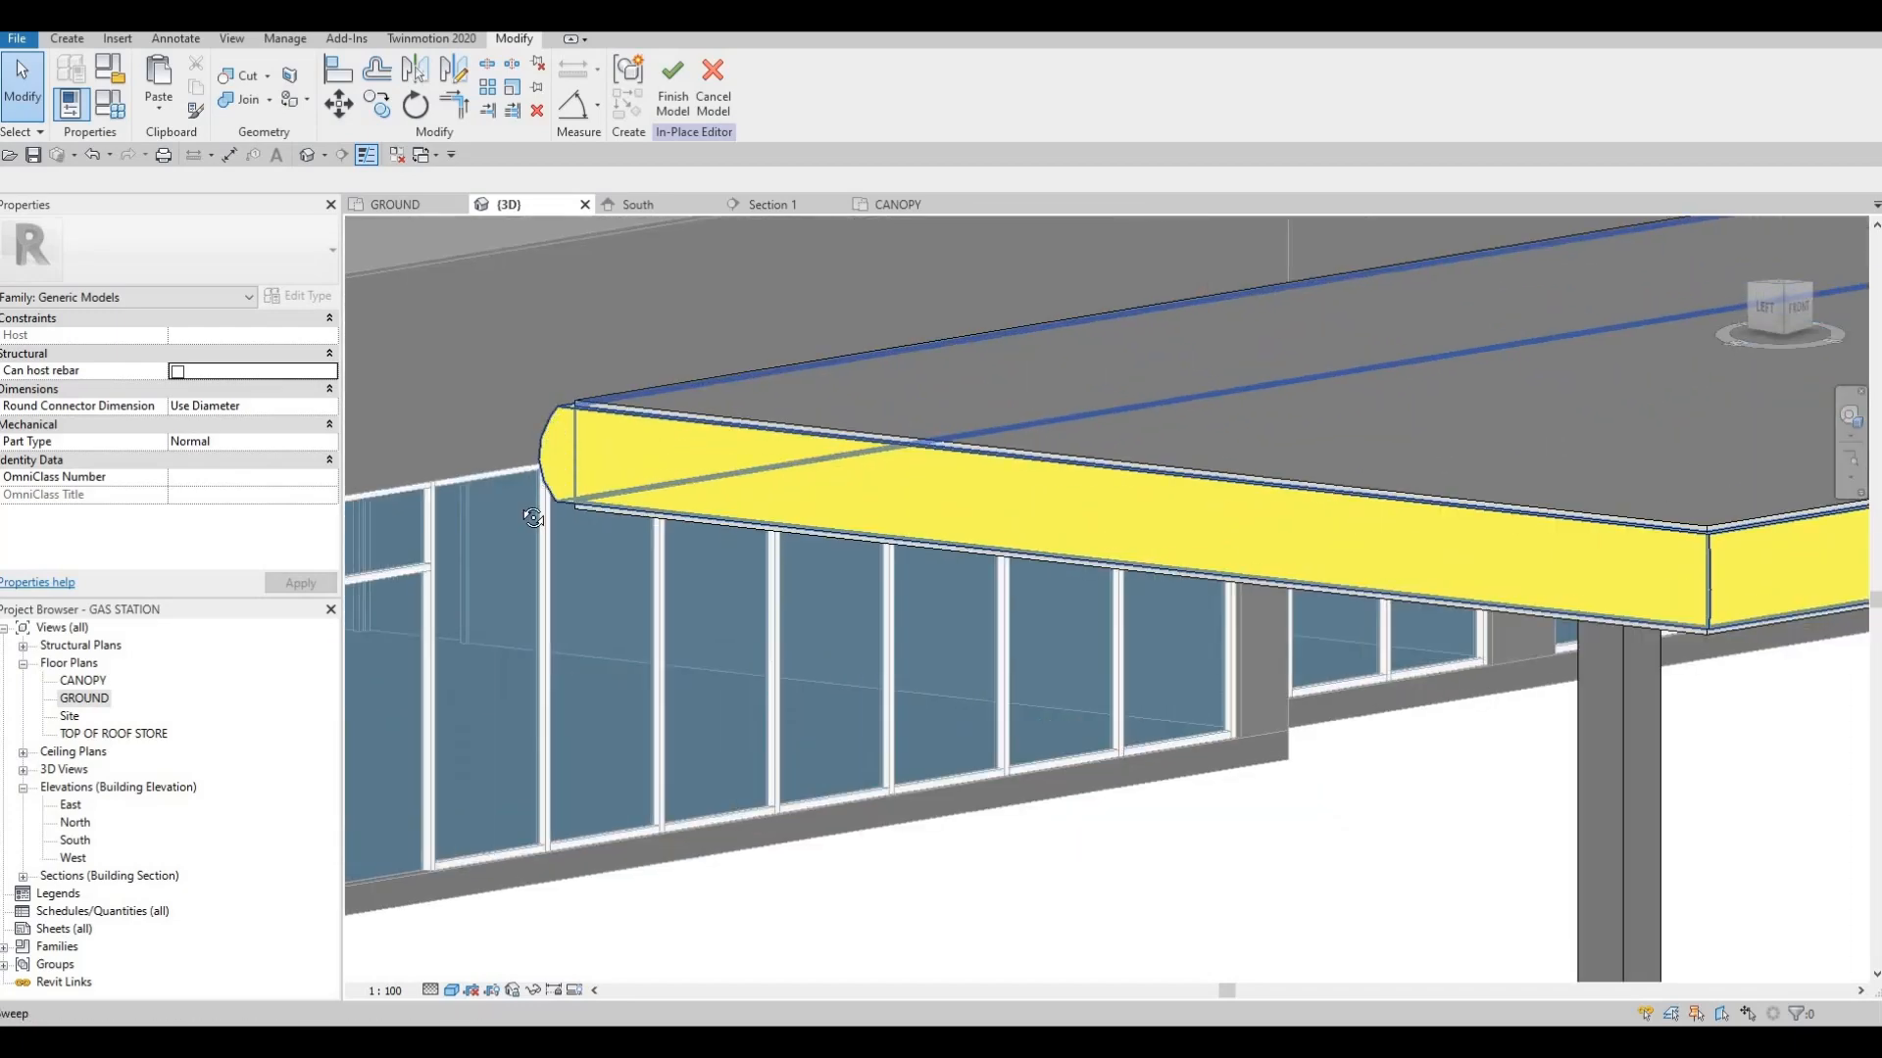
middle_click_drag(517, 419, 514, 512, "shift")
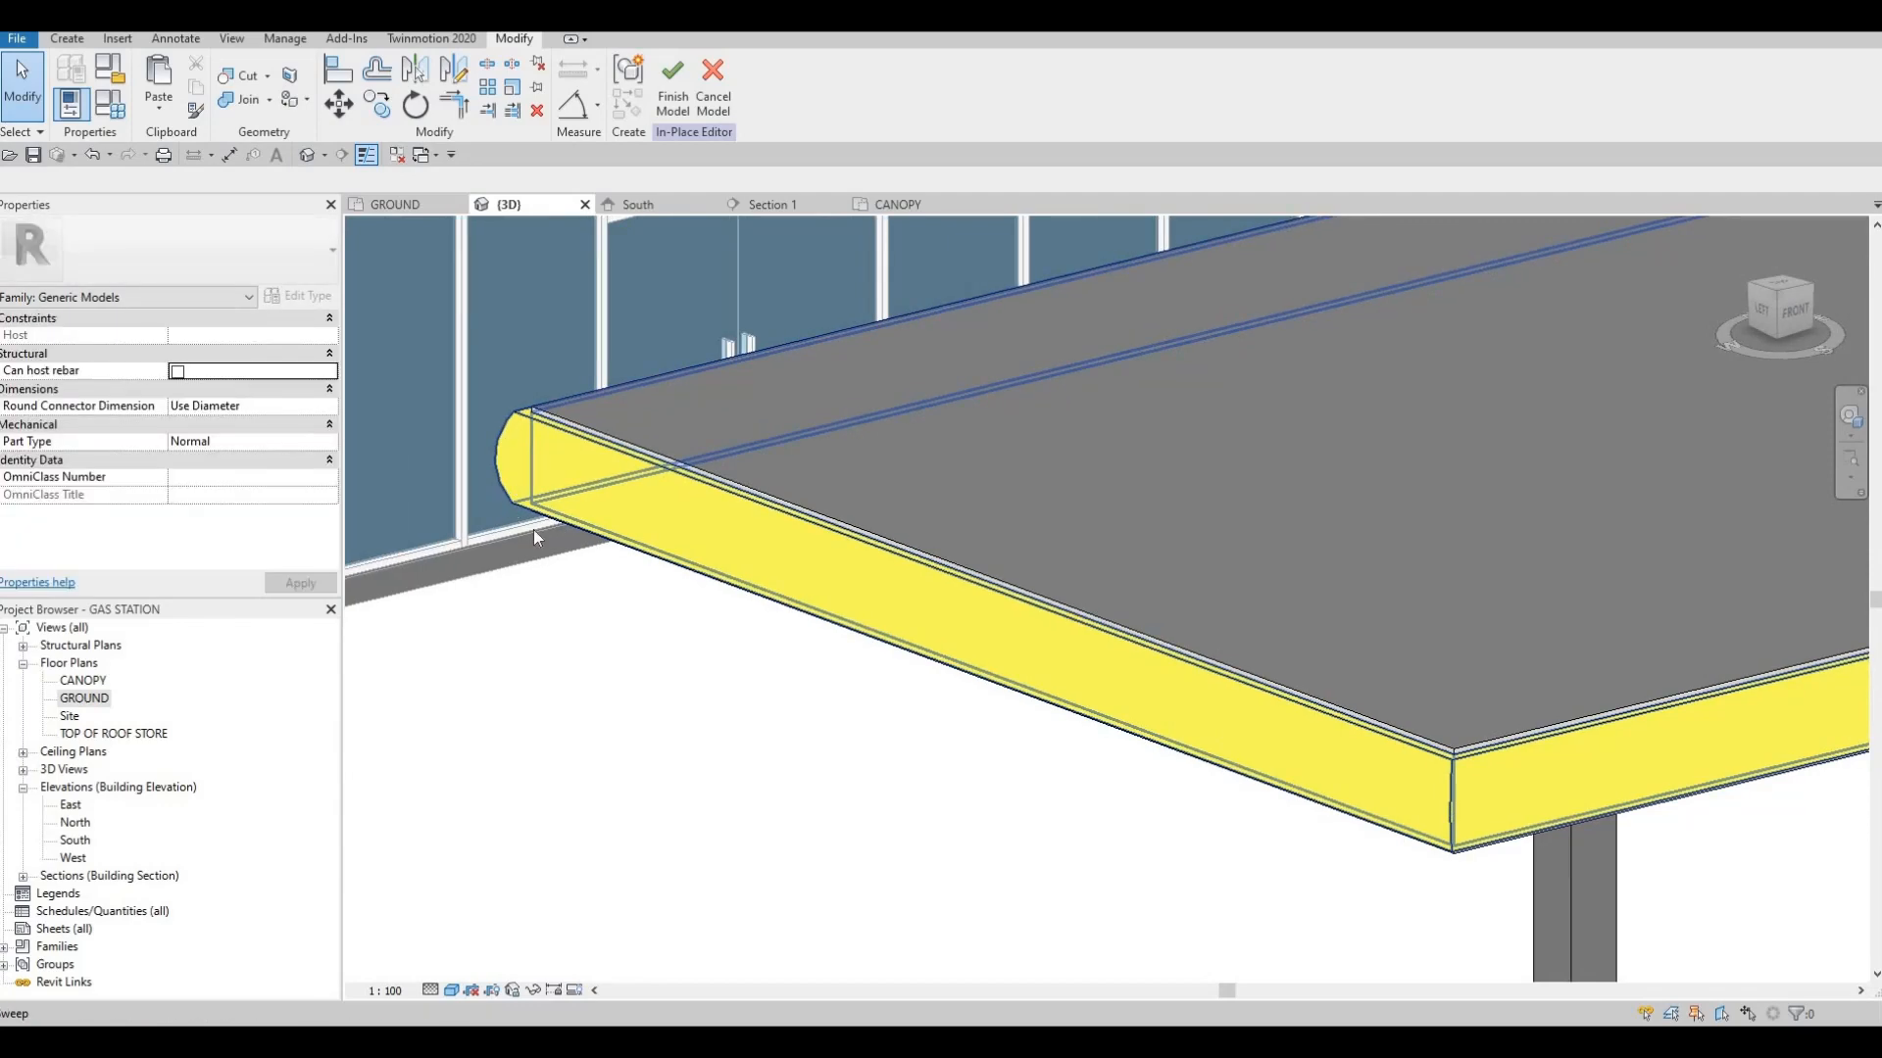
scroll(561, 495, "down", 5)
middle_click_drag(998, 698, 1014, 635, "shift")
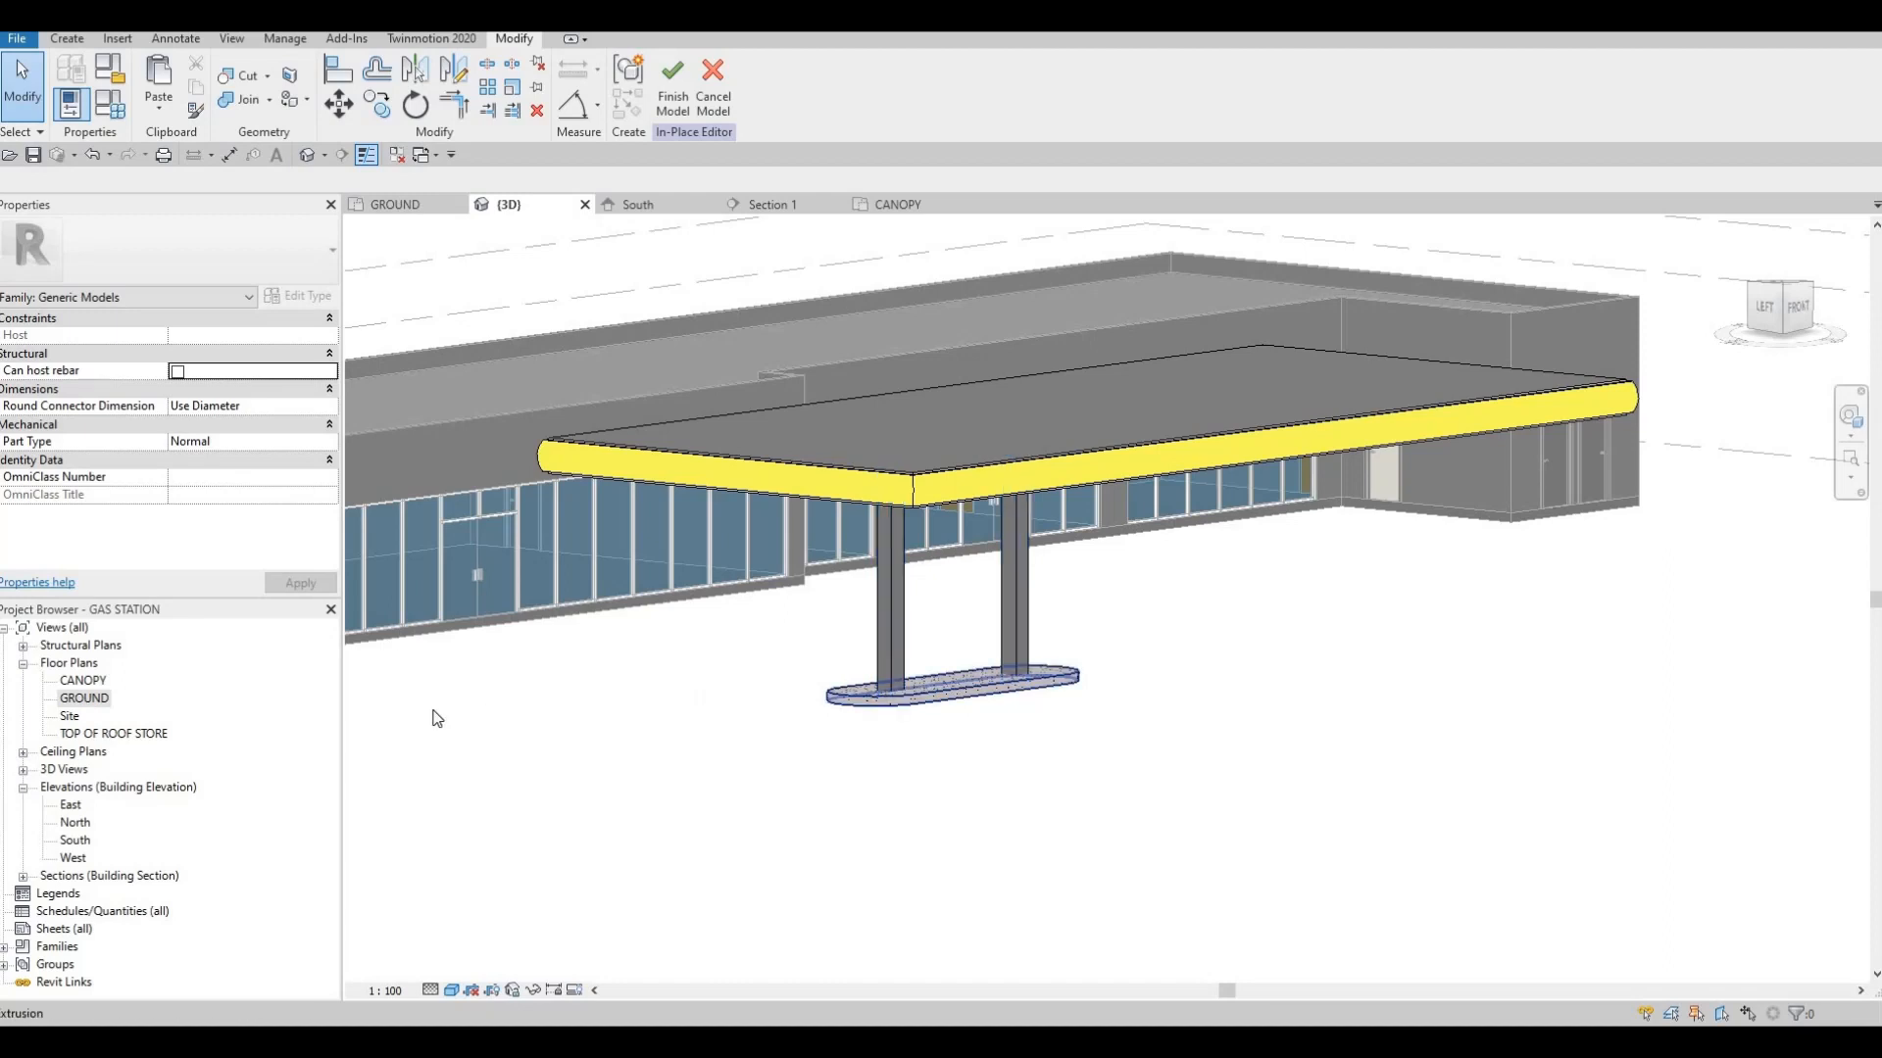
middle_click_drag(856, 700, 891, 588, "shift")
Open the paired canopy columns' extrusion for sketch editing in the GROUND floor plan
middle_click_drag(1127, 578, 1066, 588)
scroll(1068, 585, "up", 4)
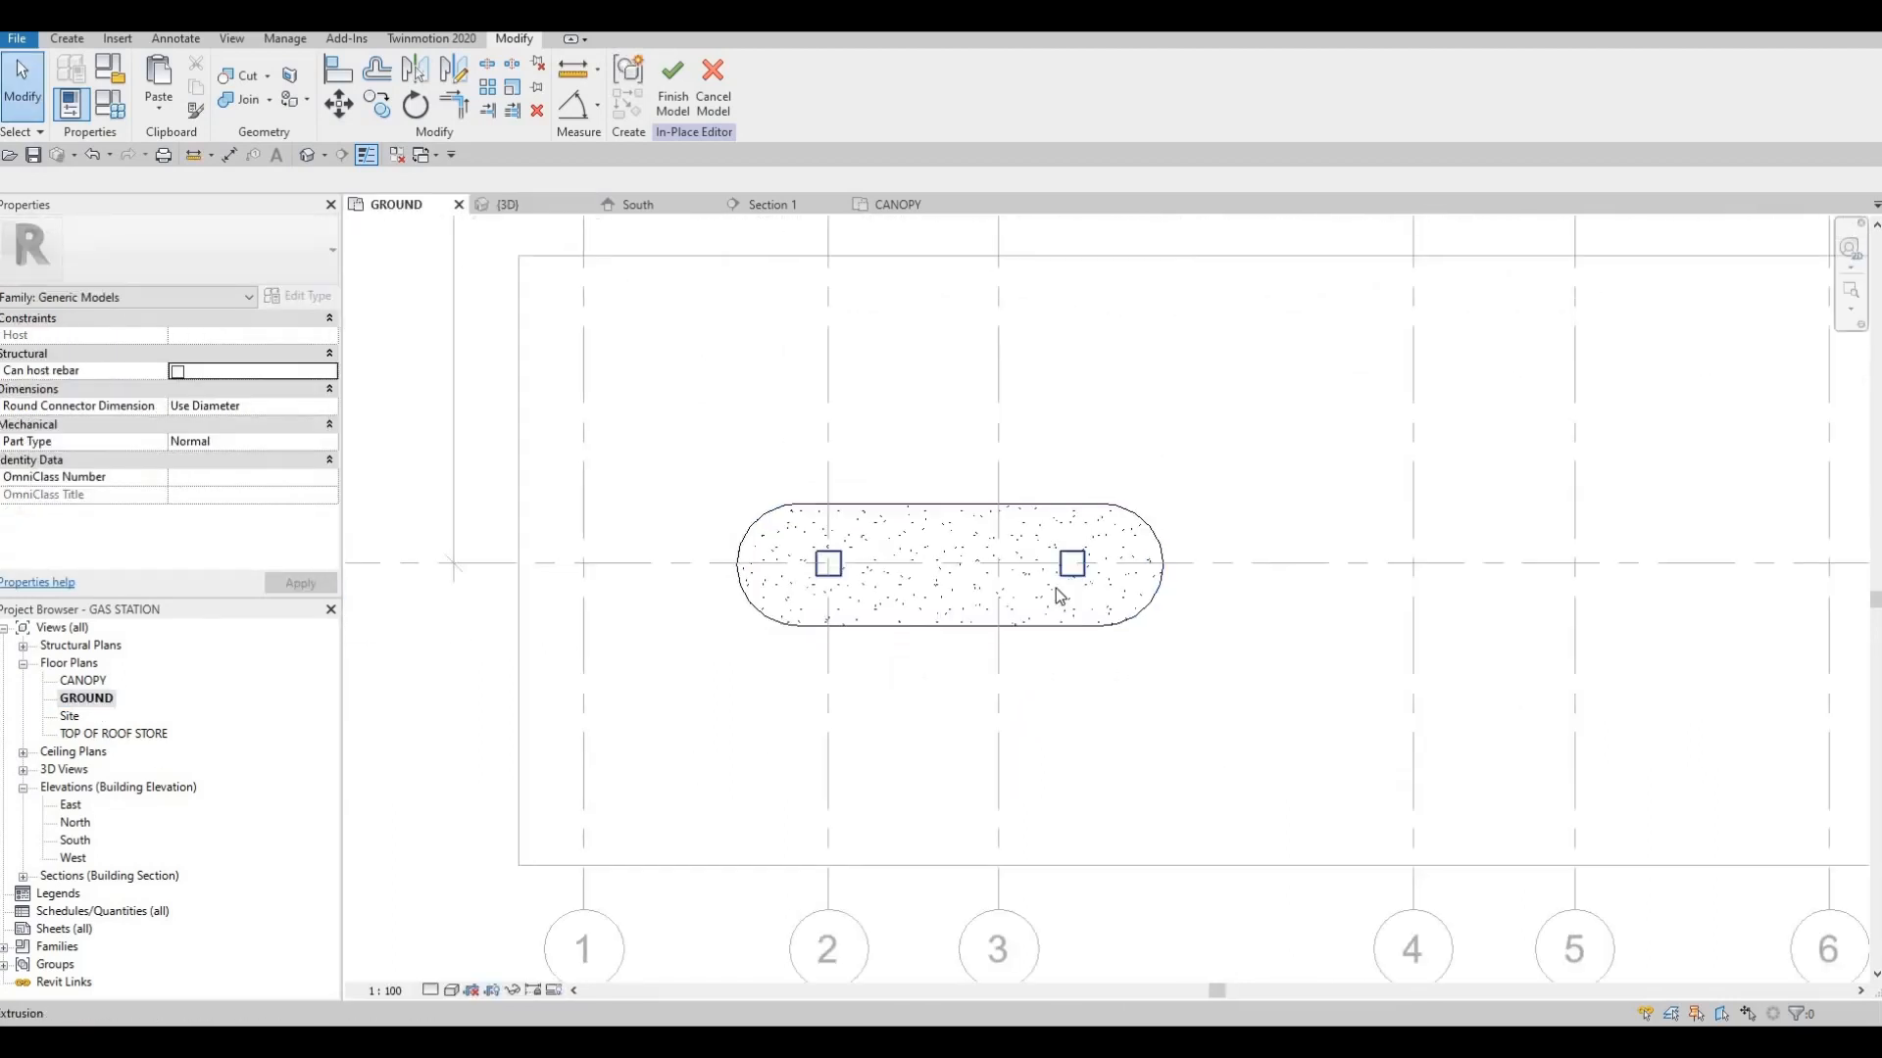
left_click(1068, 588)
left_click(683, 83)
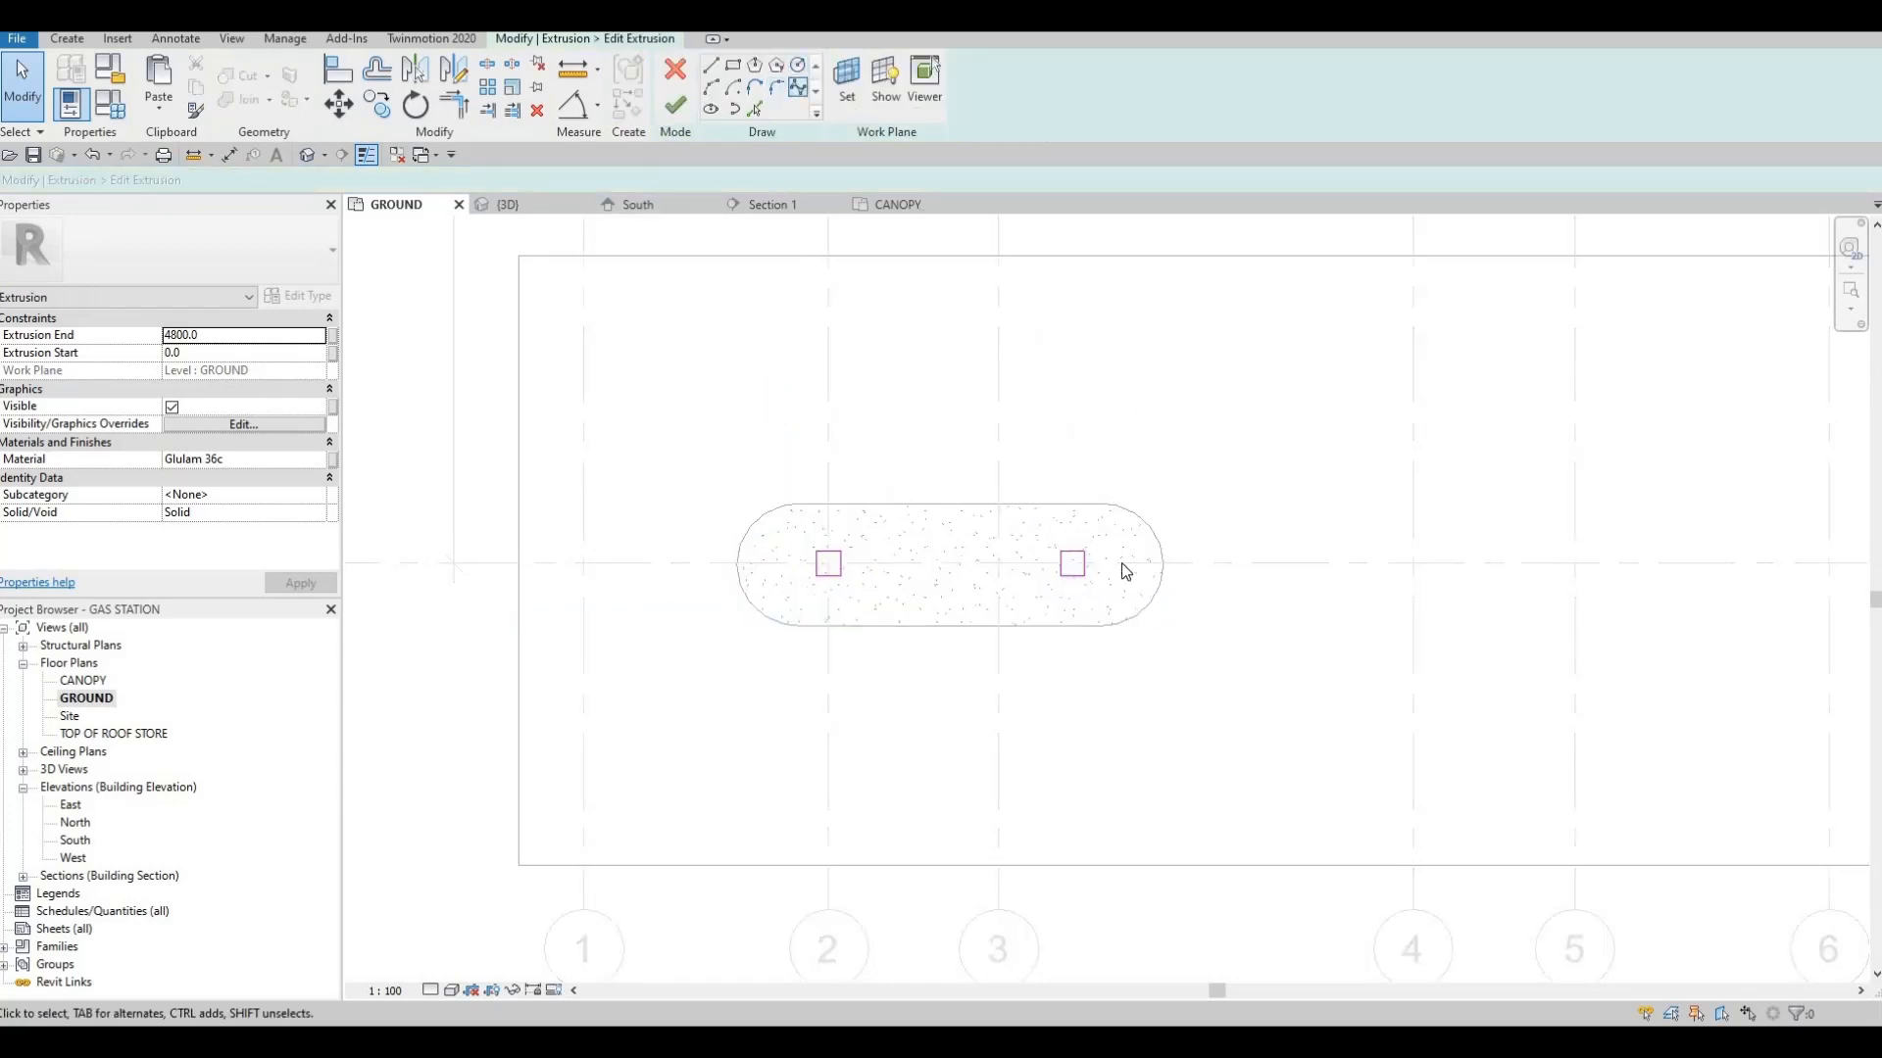
scroll(1122, 566, "up", 3)
key("Escape")
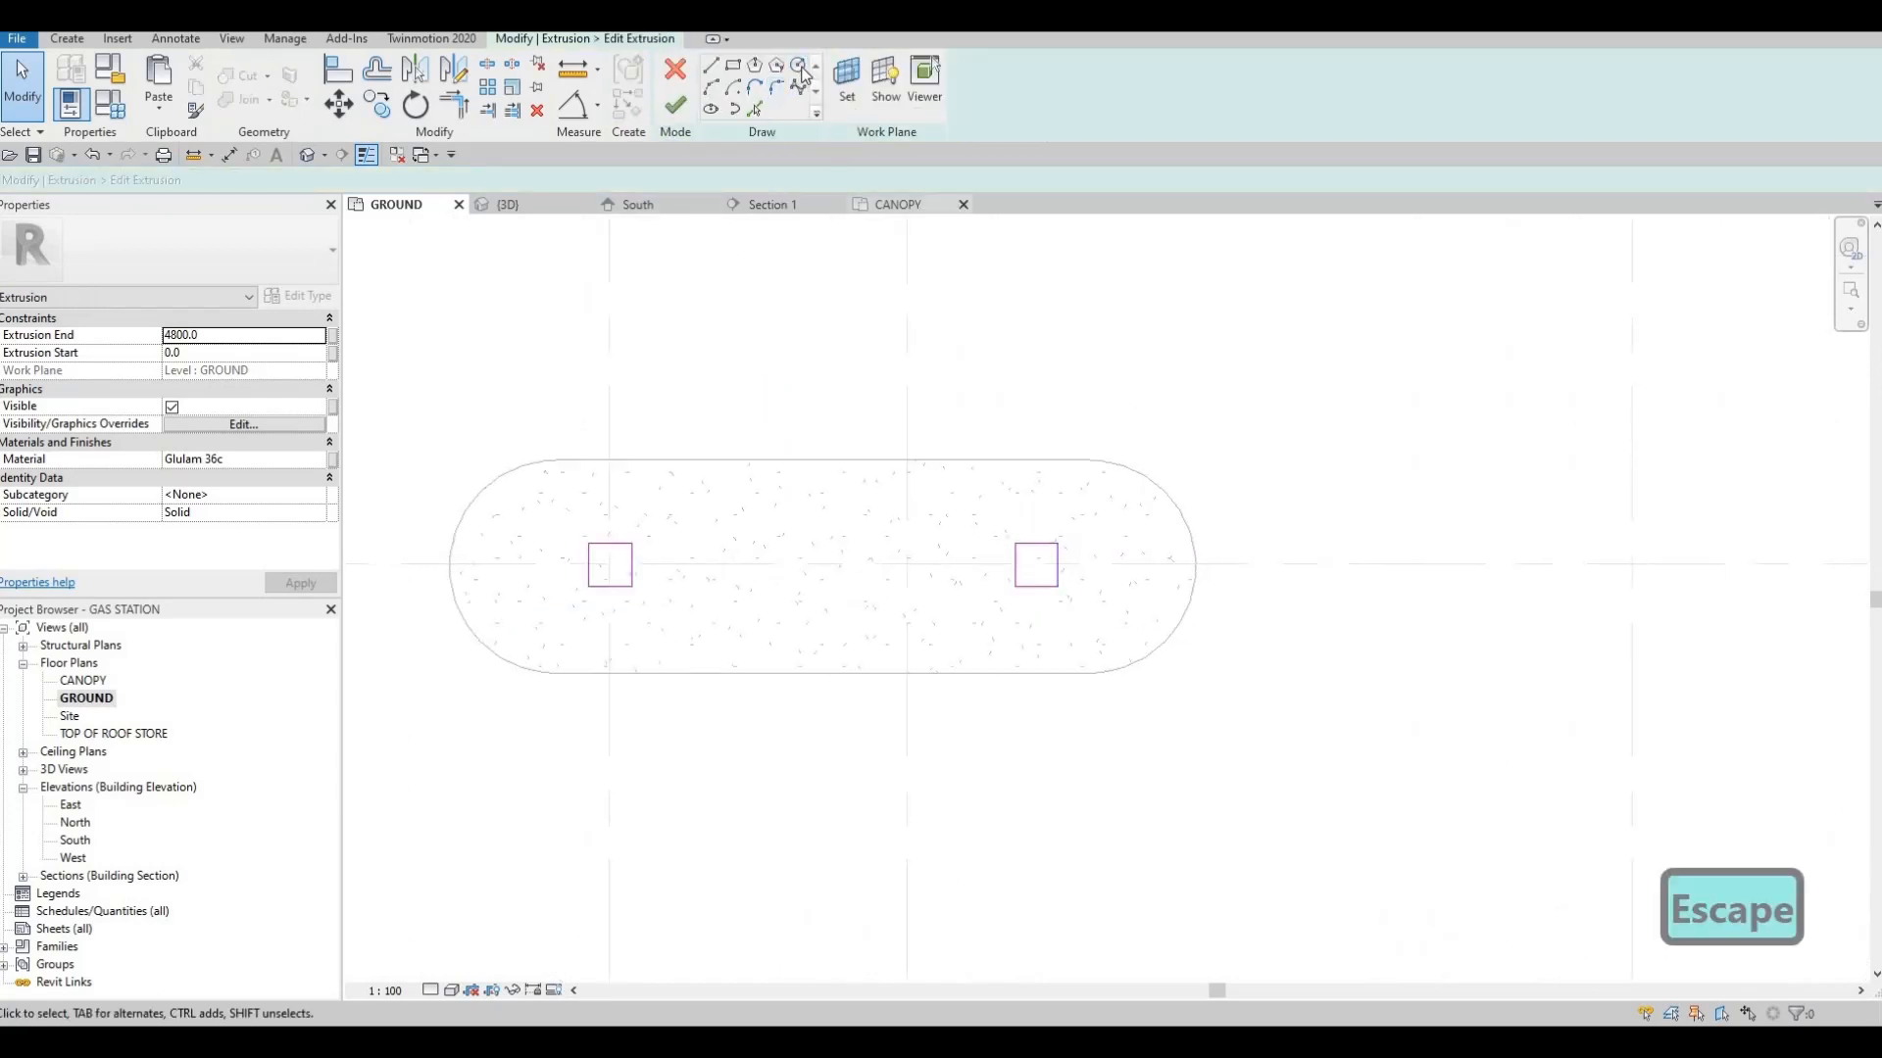
Draw a circle of about 202 mm radius centred in the square outline of the column farther from grid 2
left_click(800, 66)
scroll(997, 617, "up", 2)
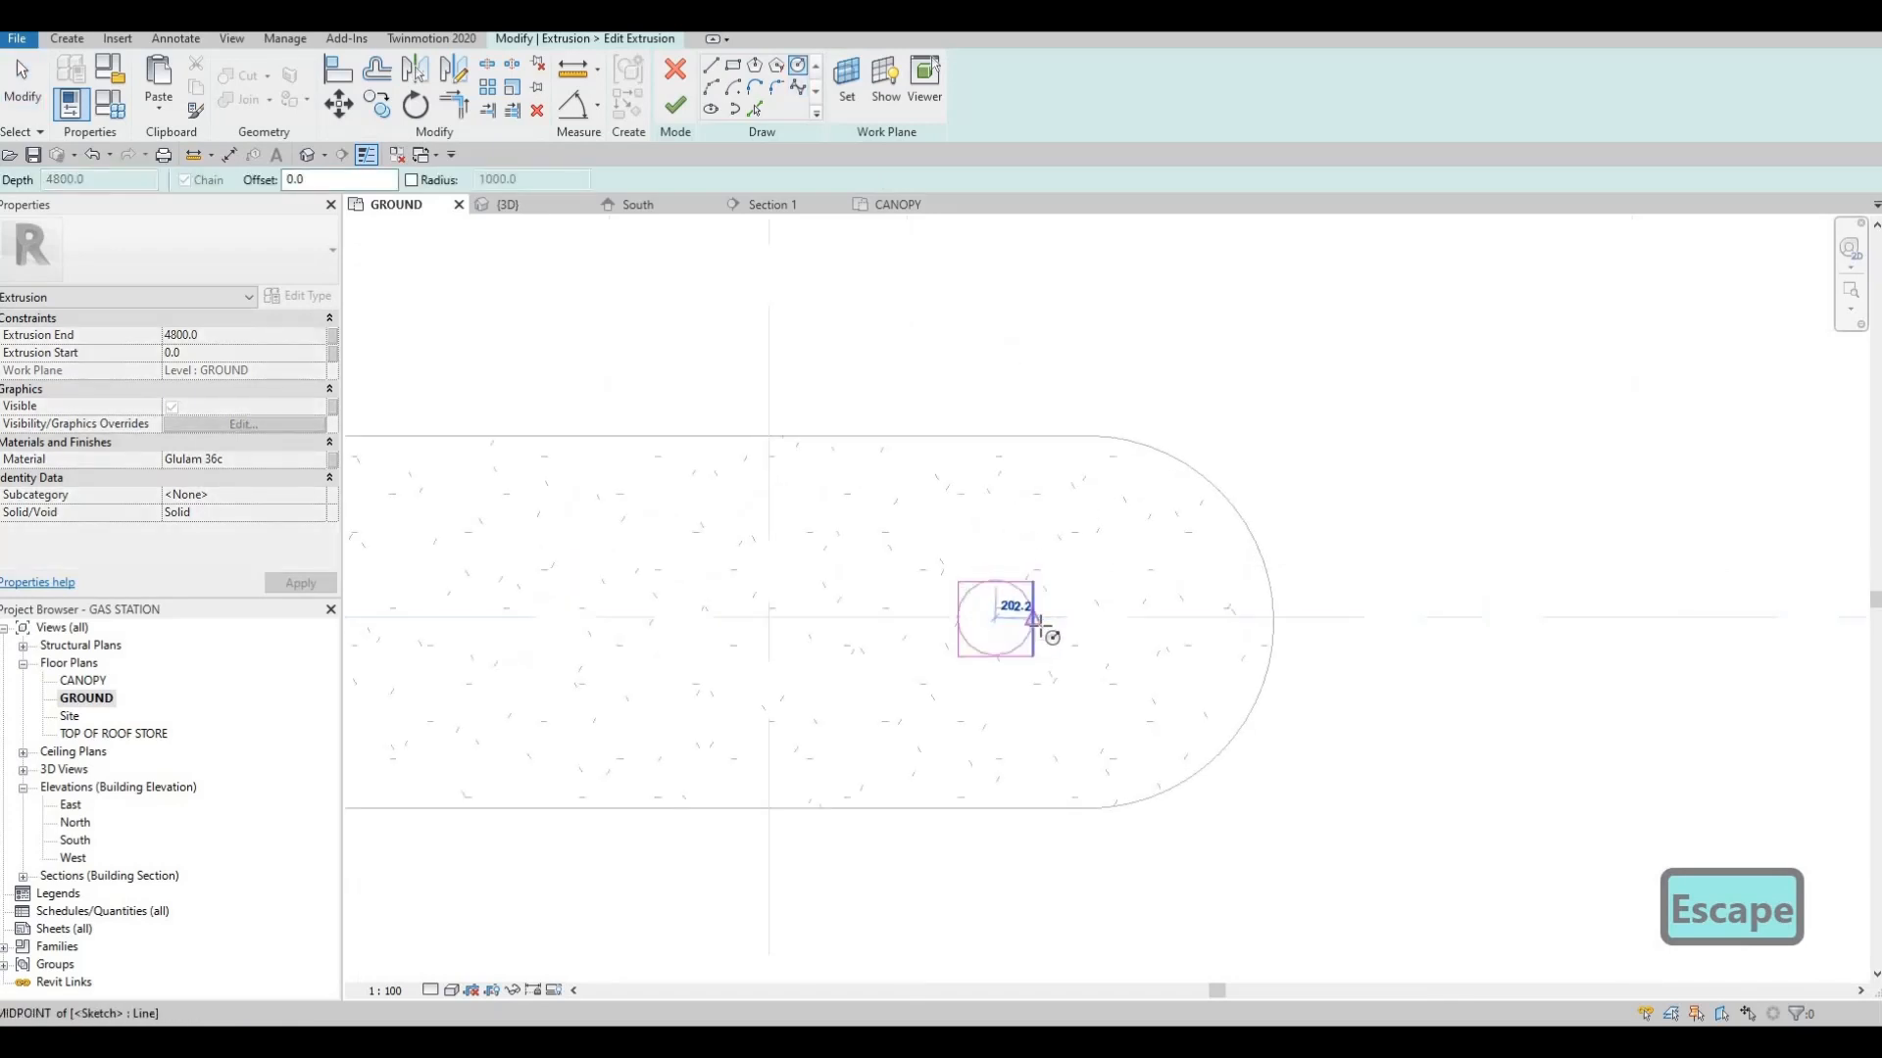
left_click(995, 617)
left_click(1034, 593)
key("Escape")
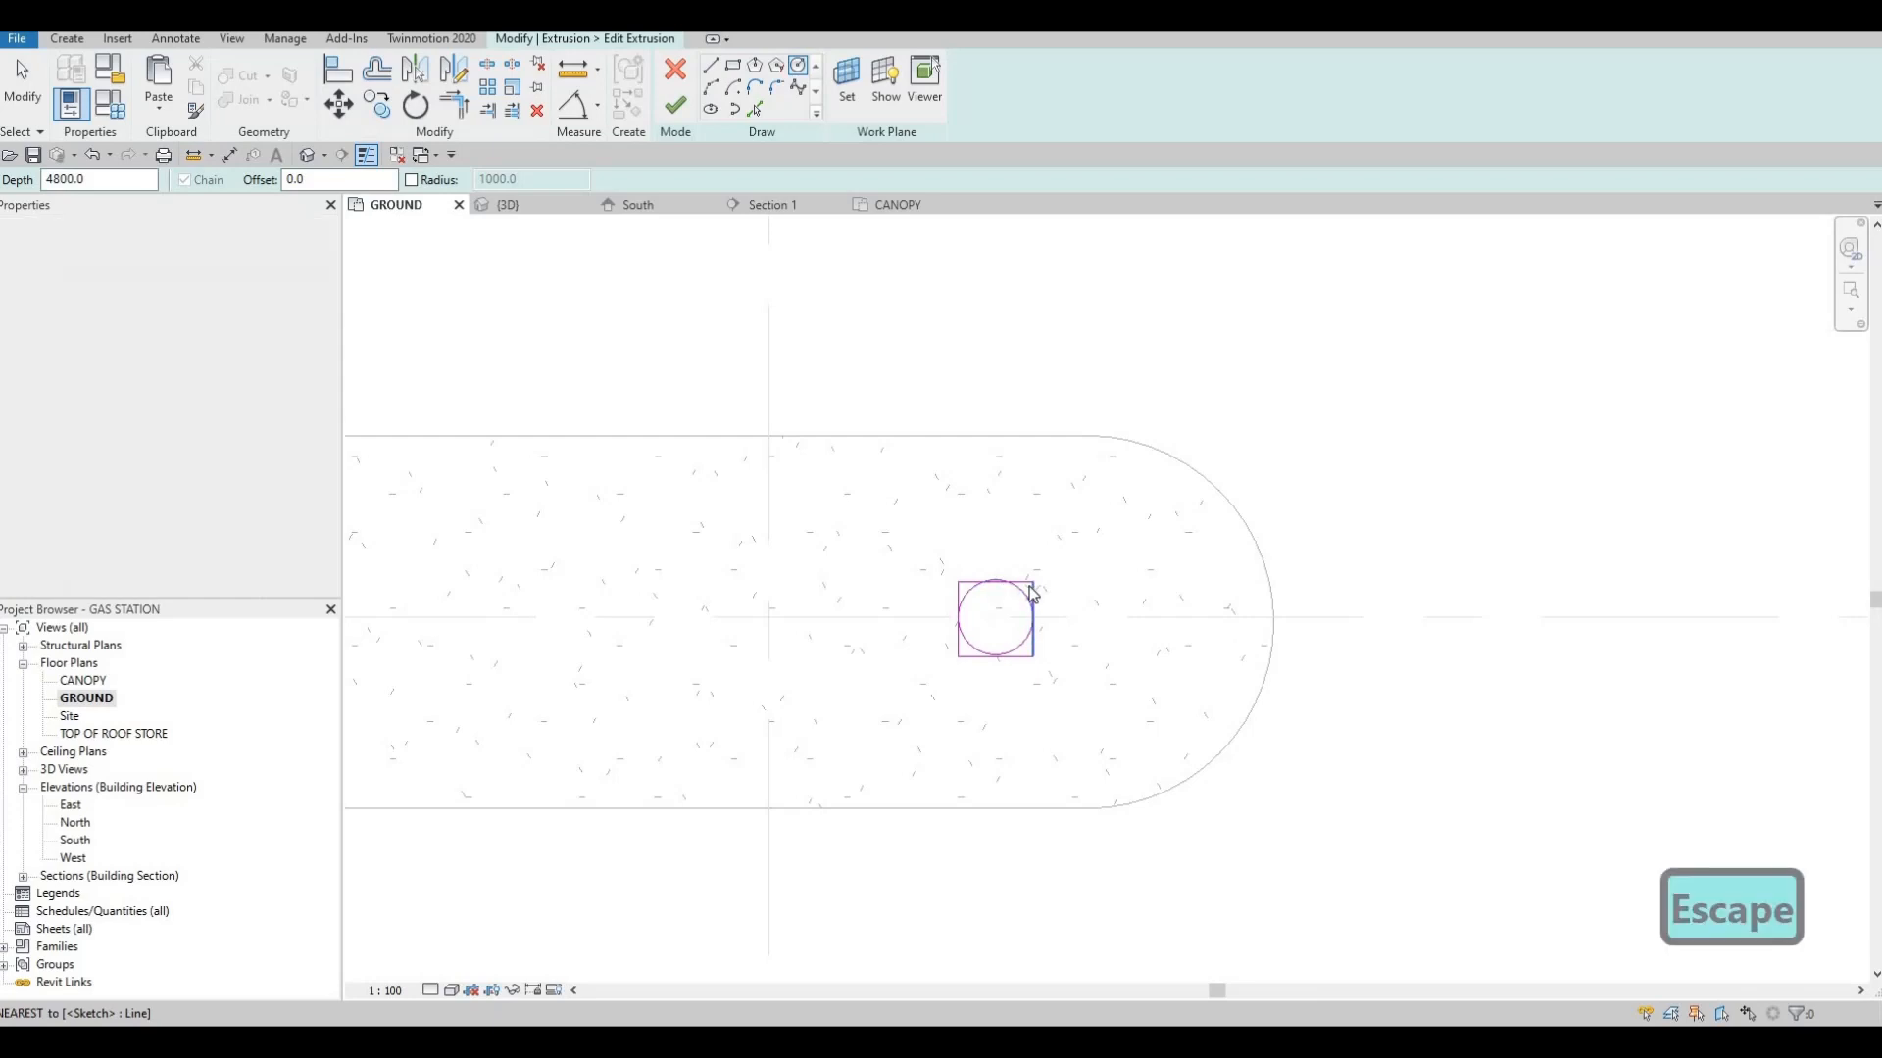
key("Escape")
Delete the square outline around the new column circle
key("Tab")
left_click(1033, 594)
key("Delete")
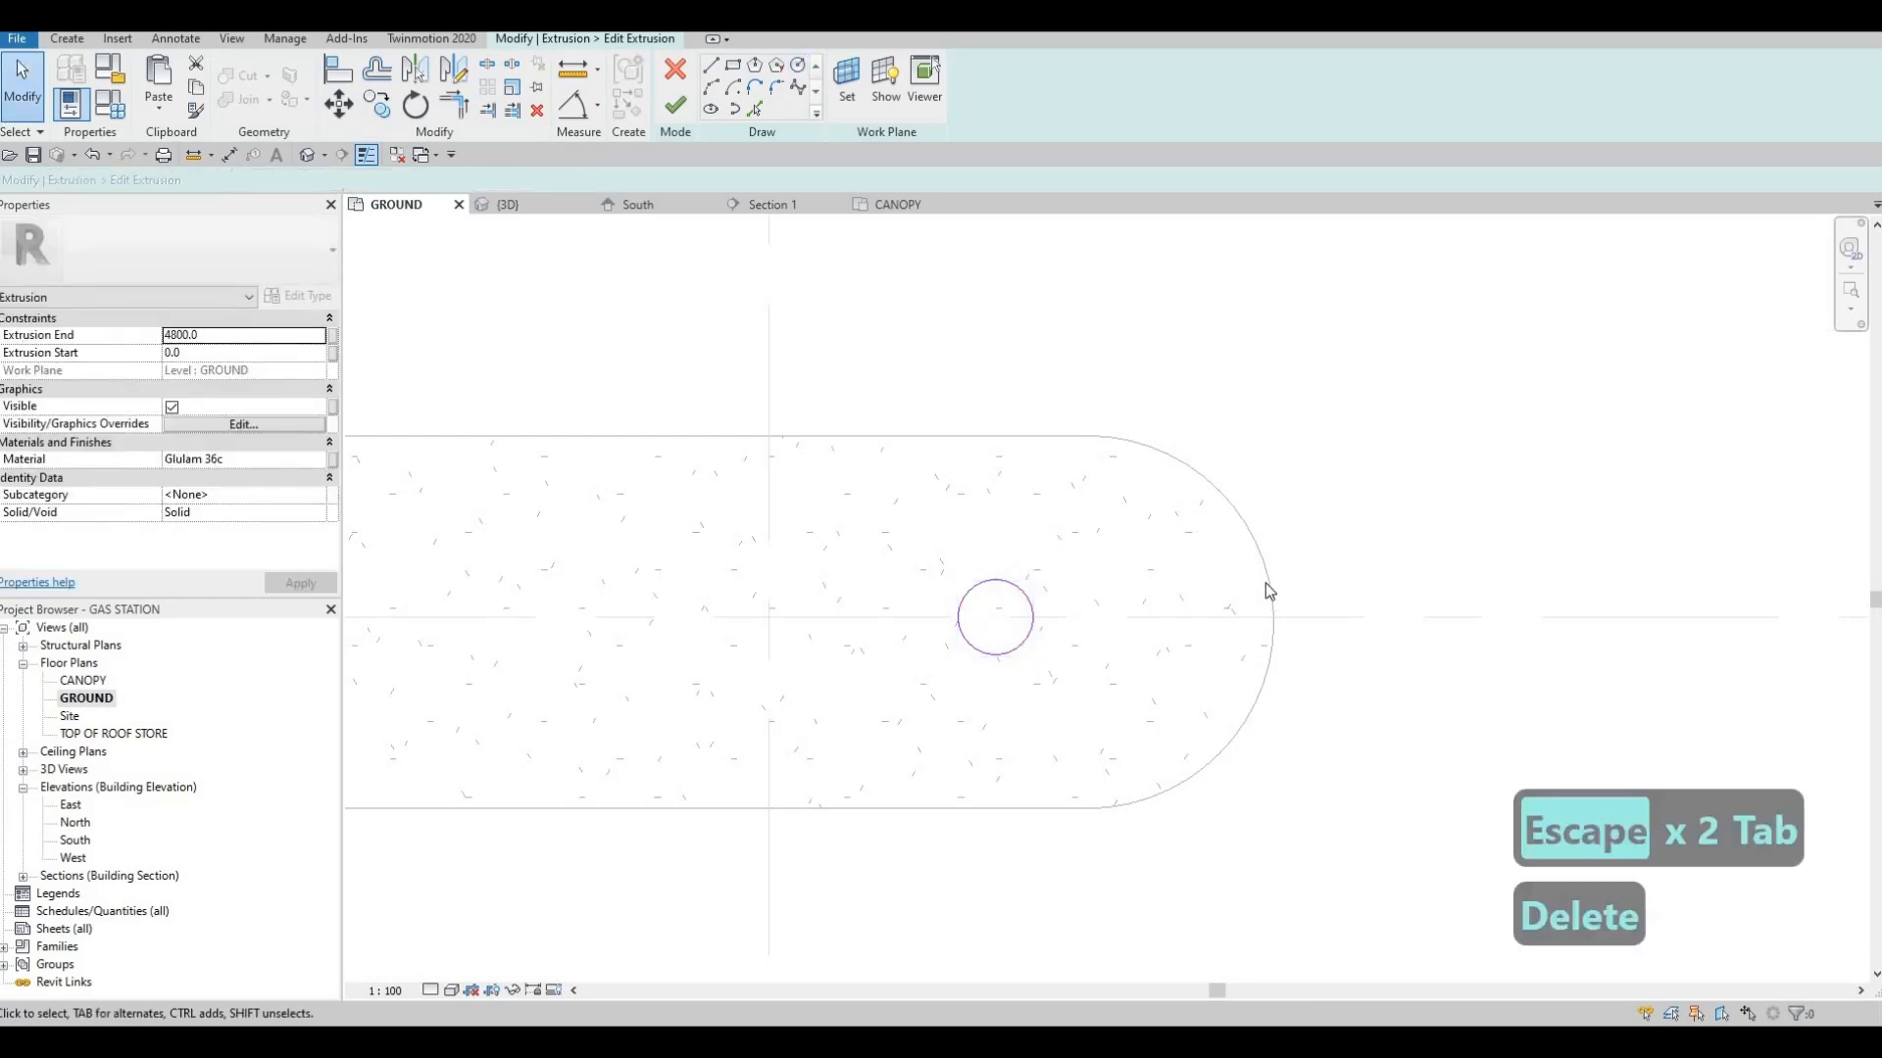
Copy the column circle along grid G to the centre of the square column at grid 2
scroll(1078, 566, "down", 2)
middle_click_drag(883, 567, 1088, 562)
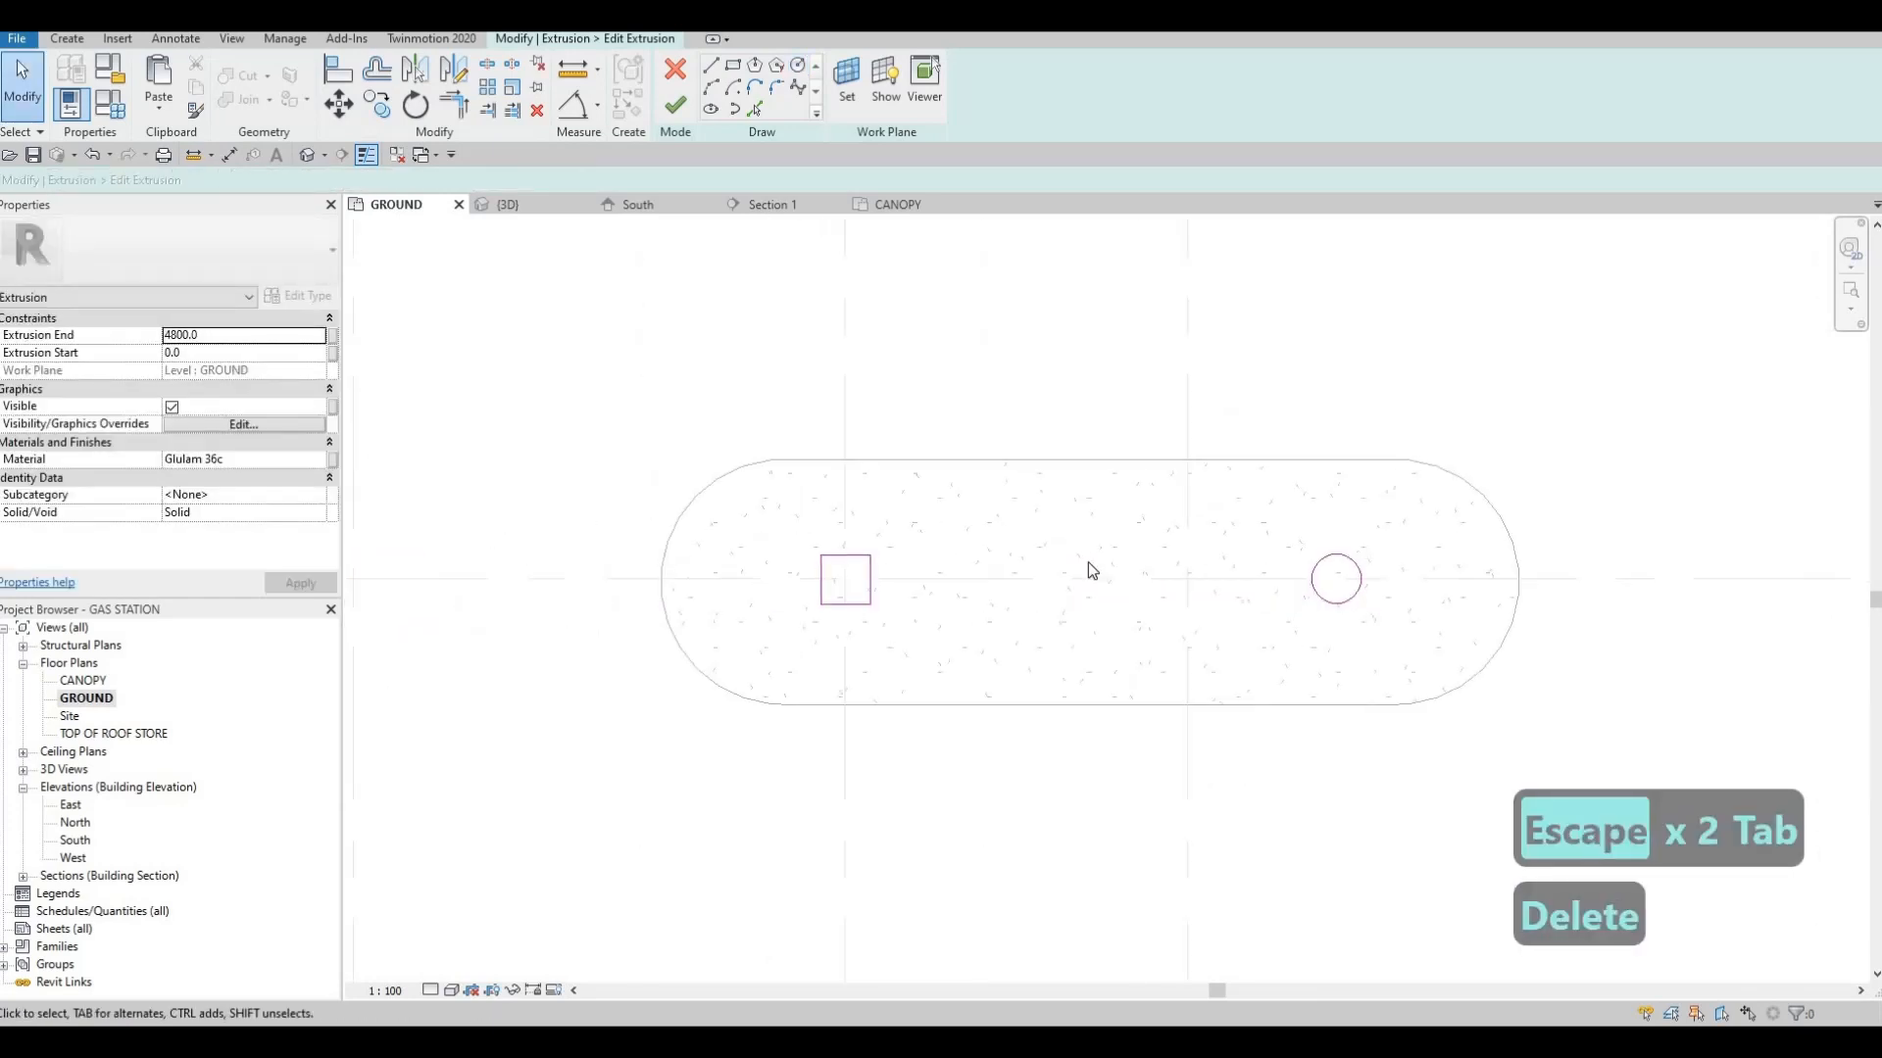
scroll(884, 579, "up", 2)
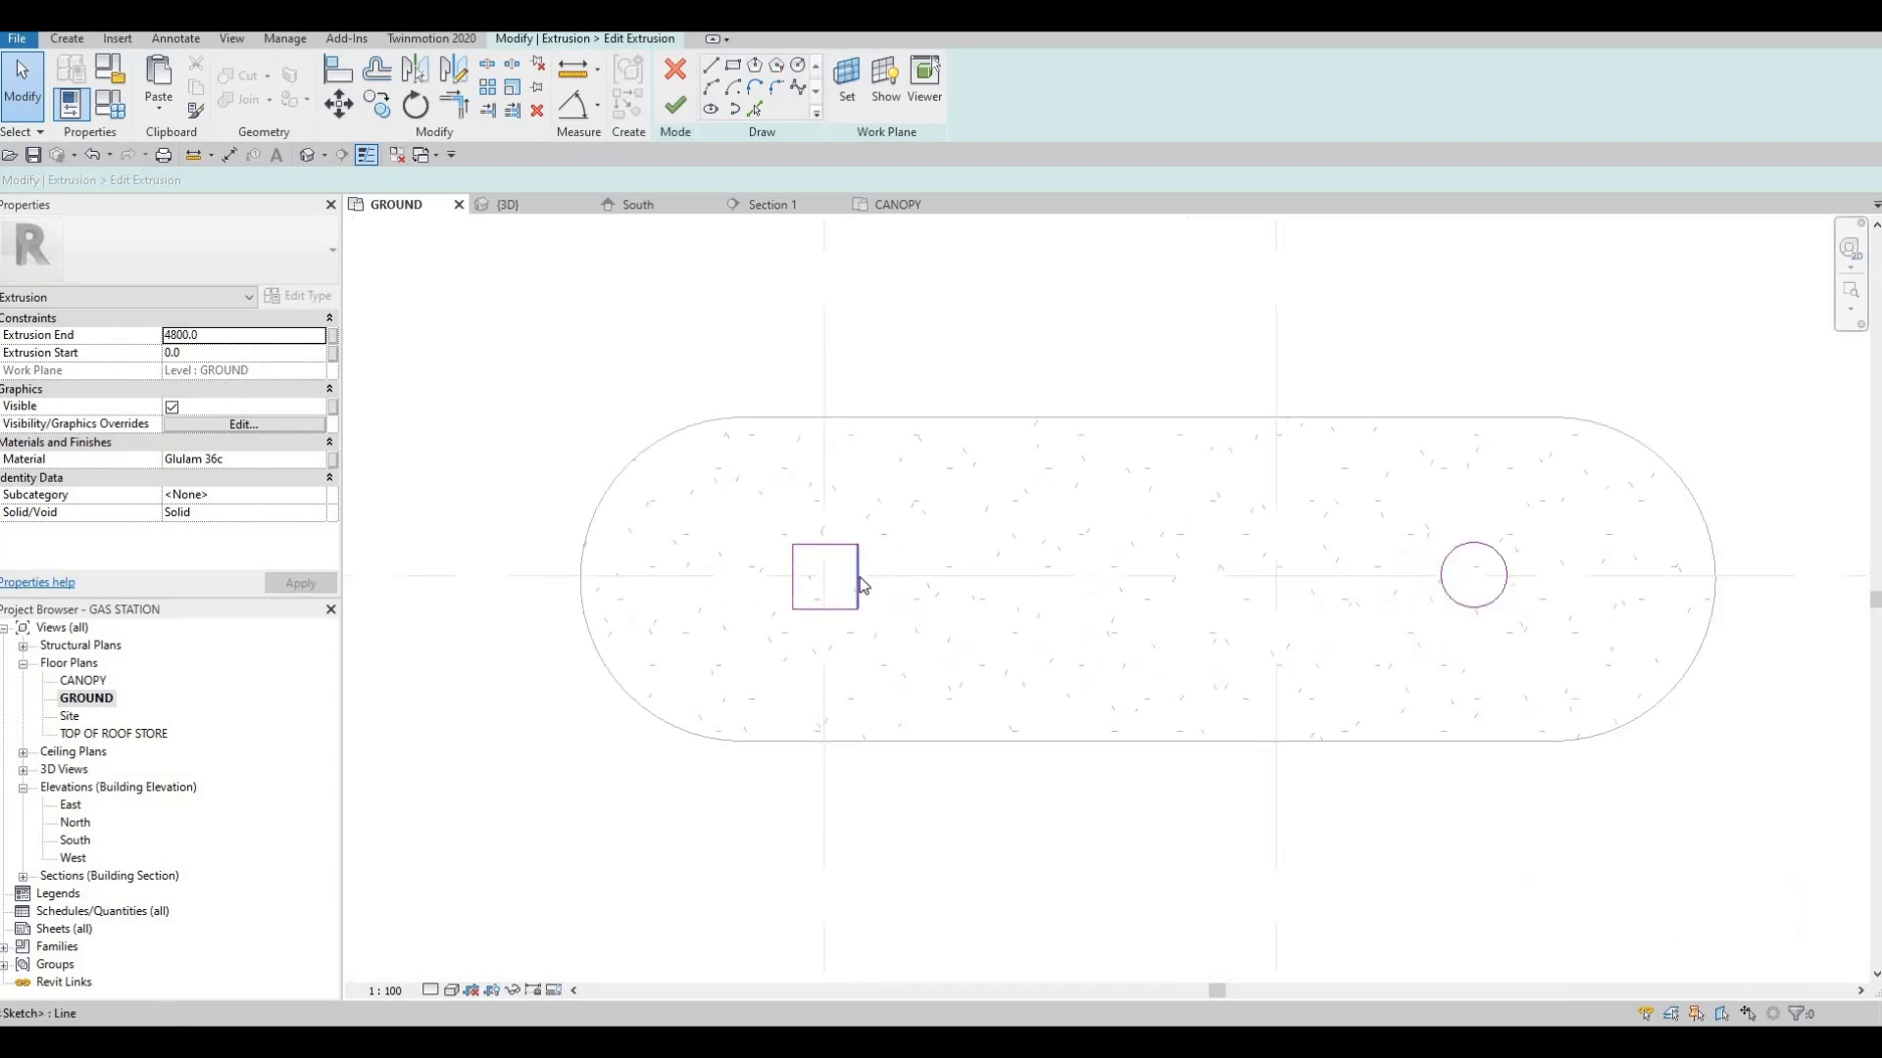
left_click(1506, 573)
key("c")
key("o")
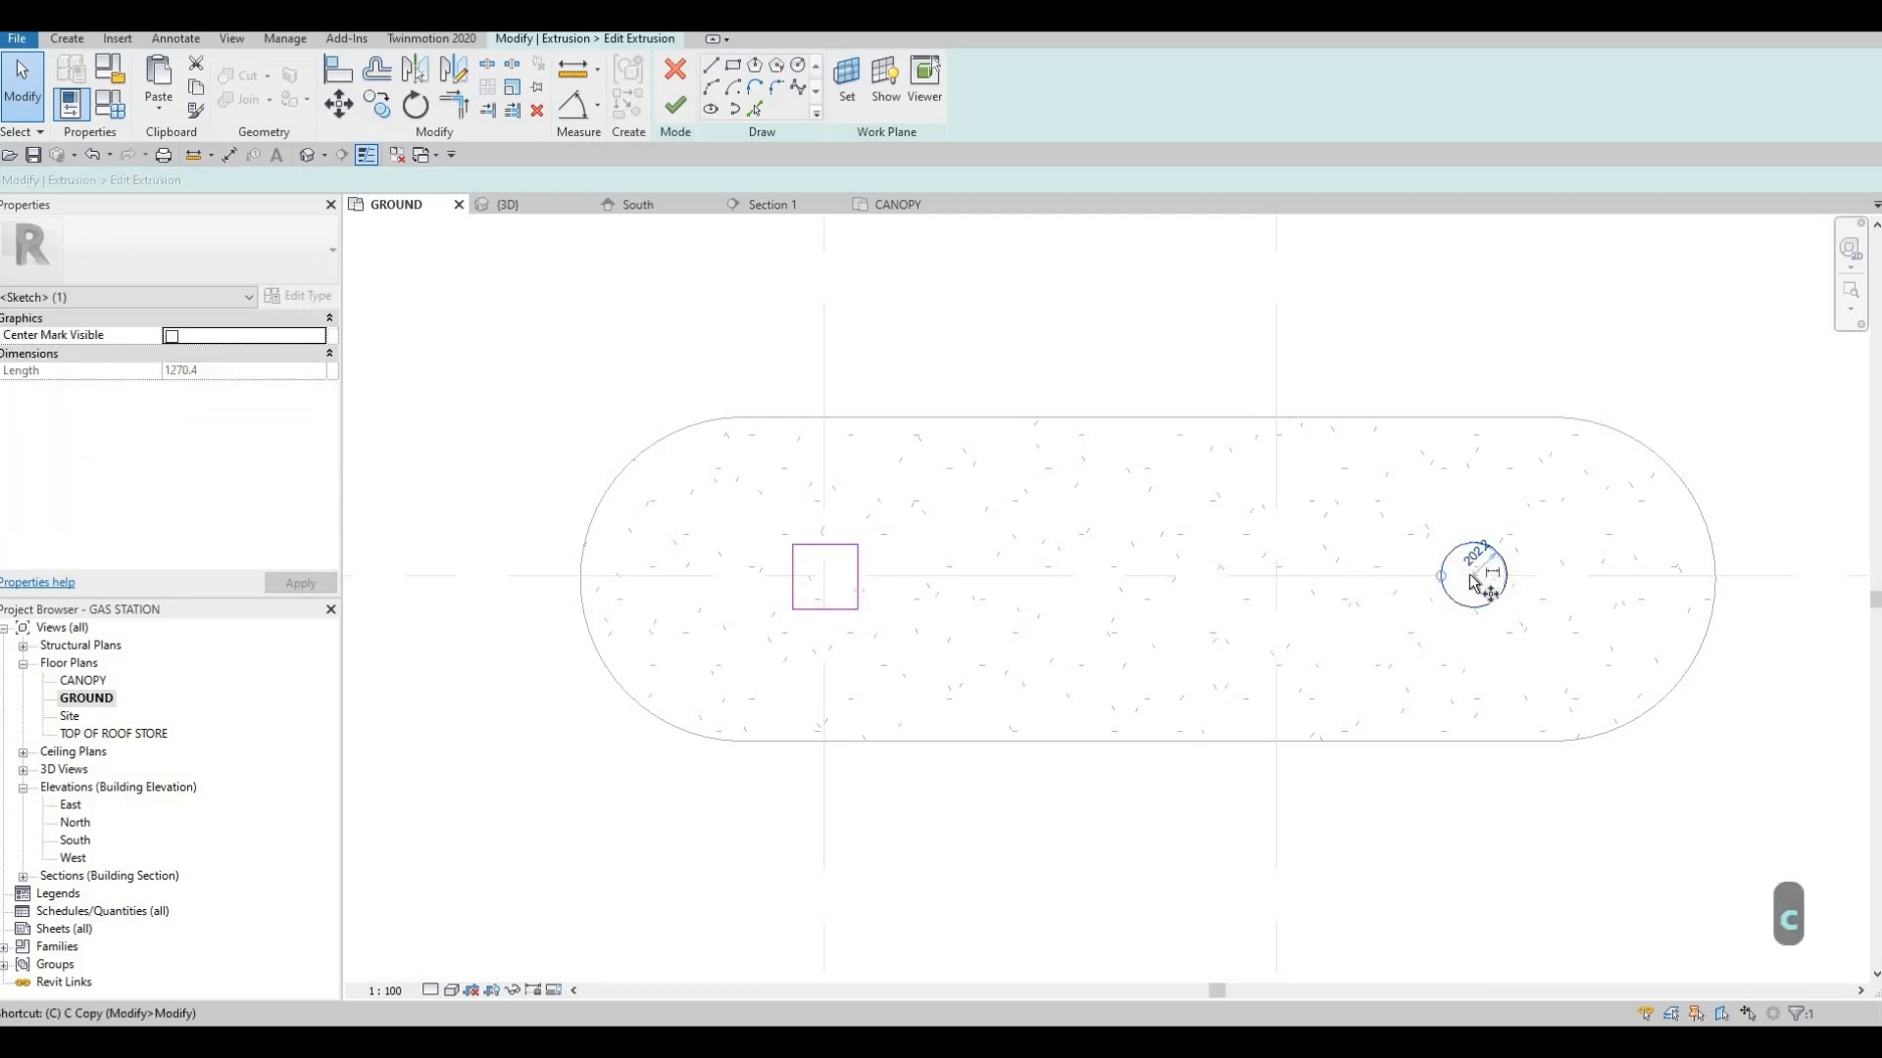
left_click(824, 576)
key("Escape")
key("Escape")
key("Escape")
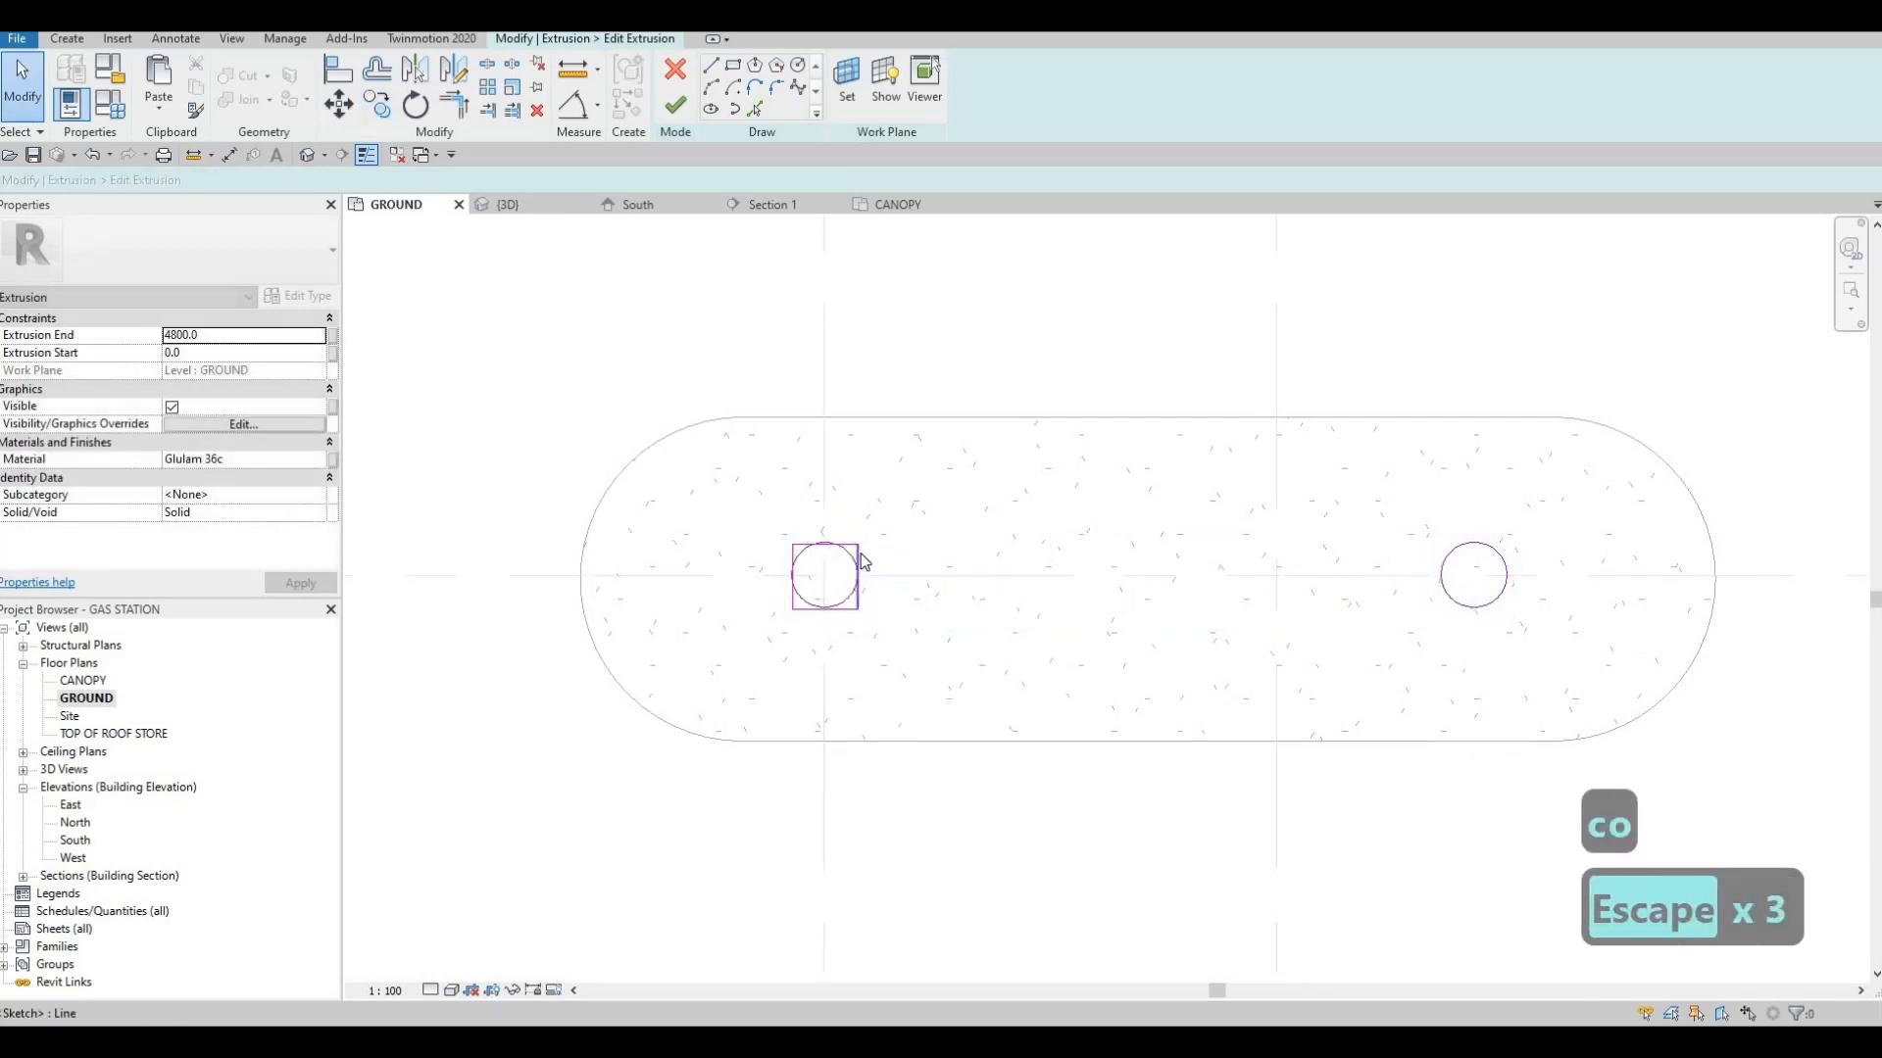
Delete the square outline of the column at grid 2 and finish the edited column extrusion
key("Tab")
left_click(860, 564)
key("Delete")
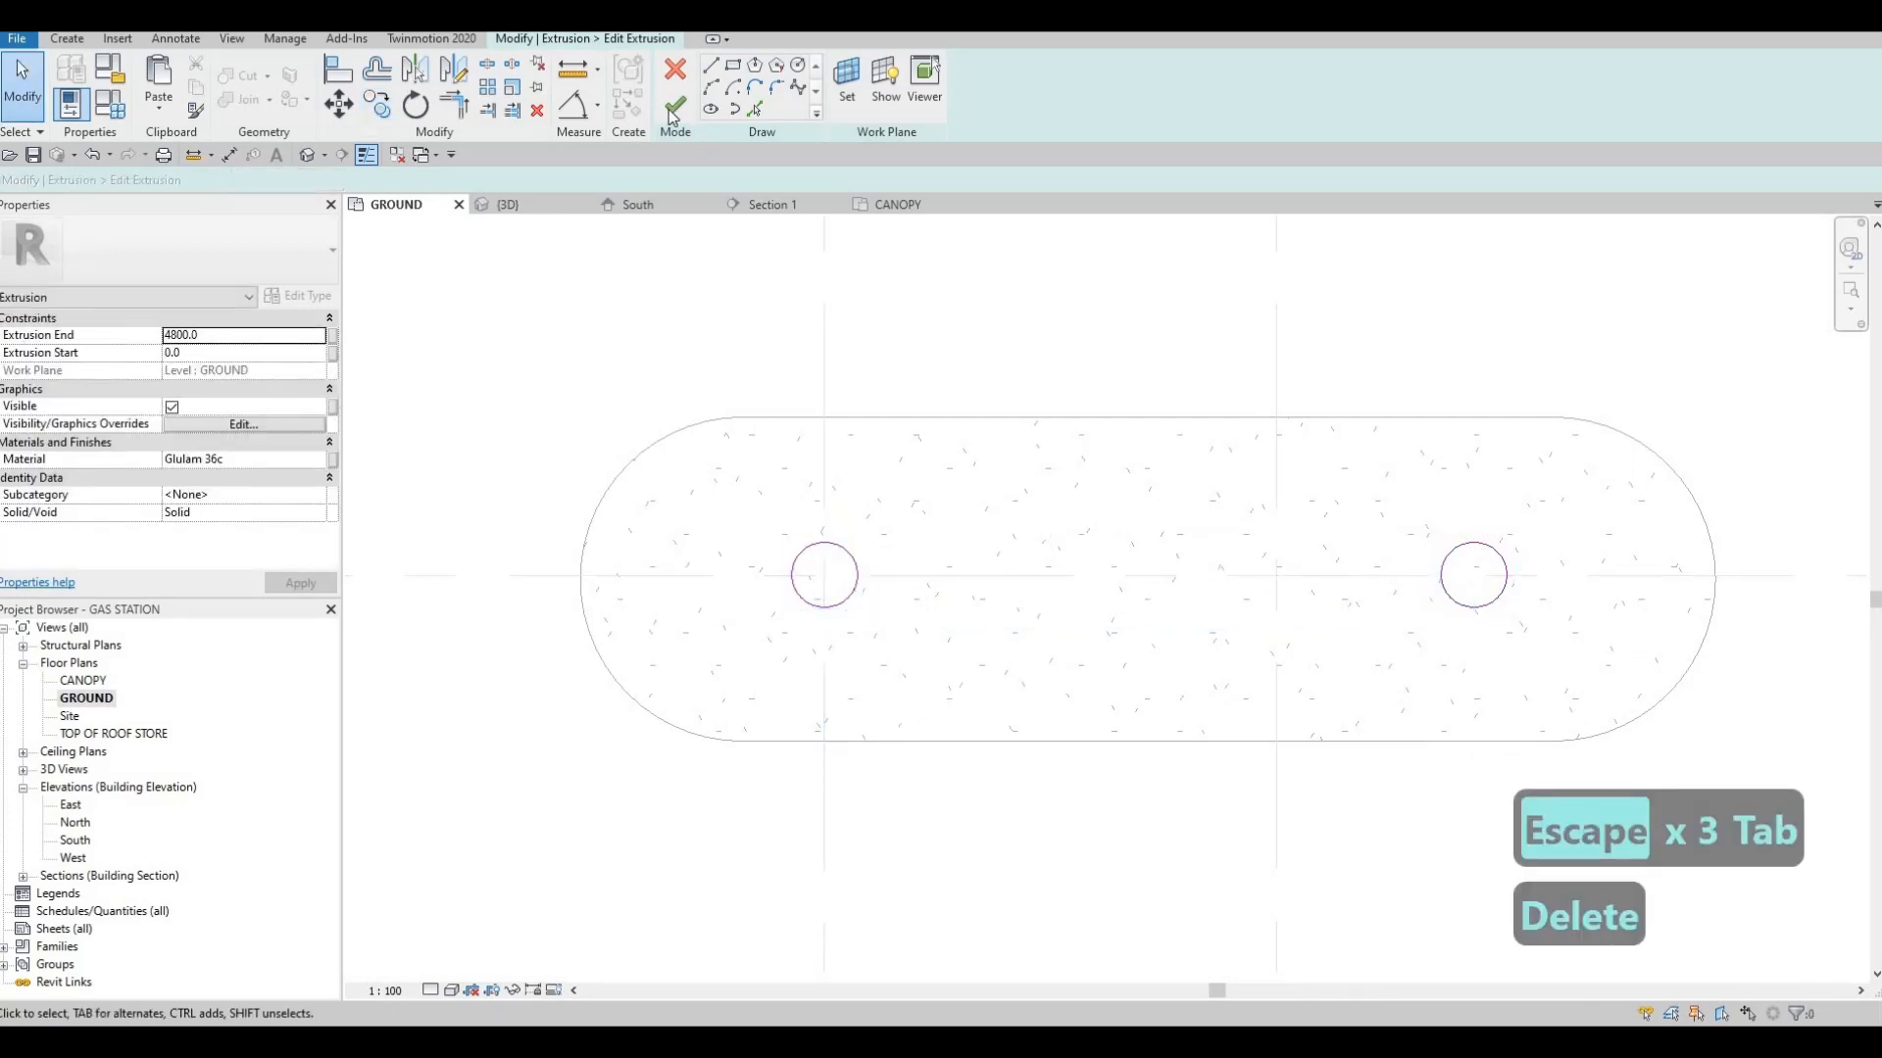
left_click(674, 105)
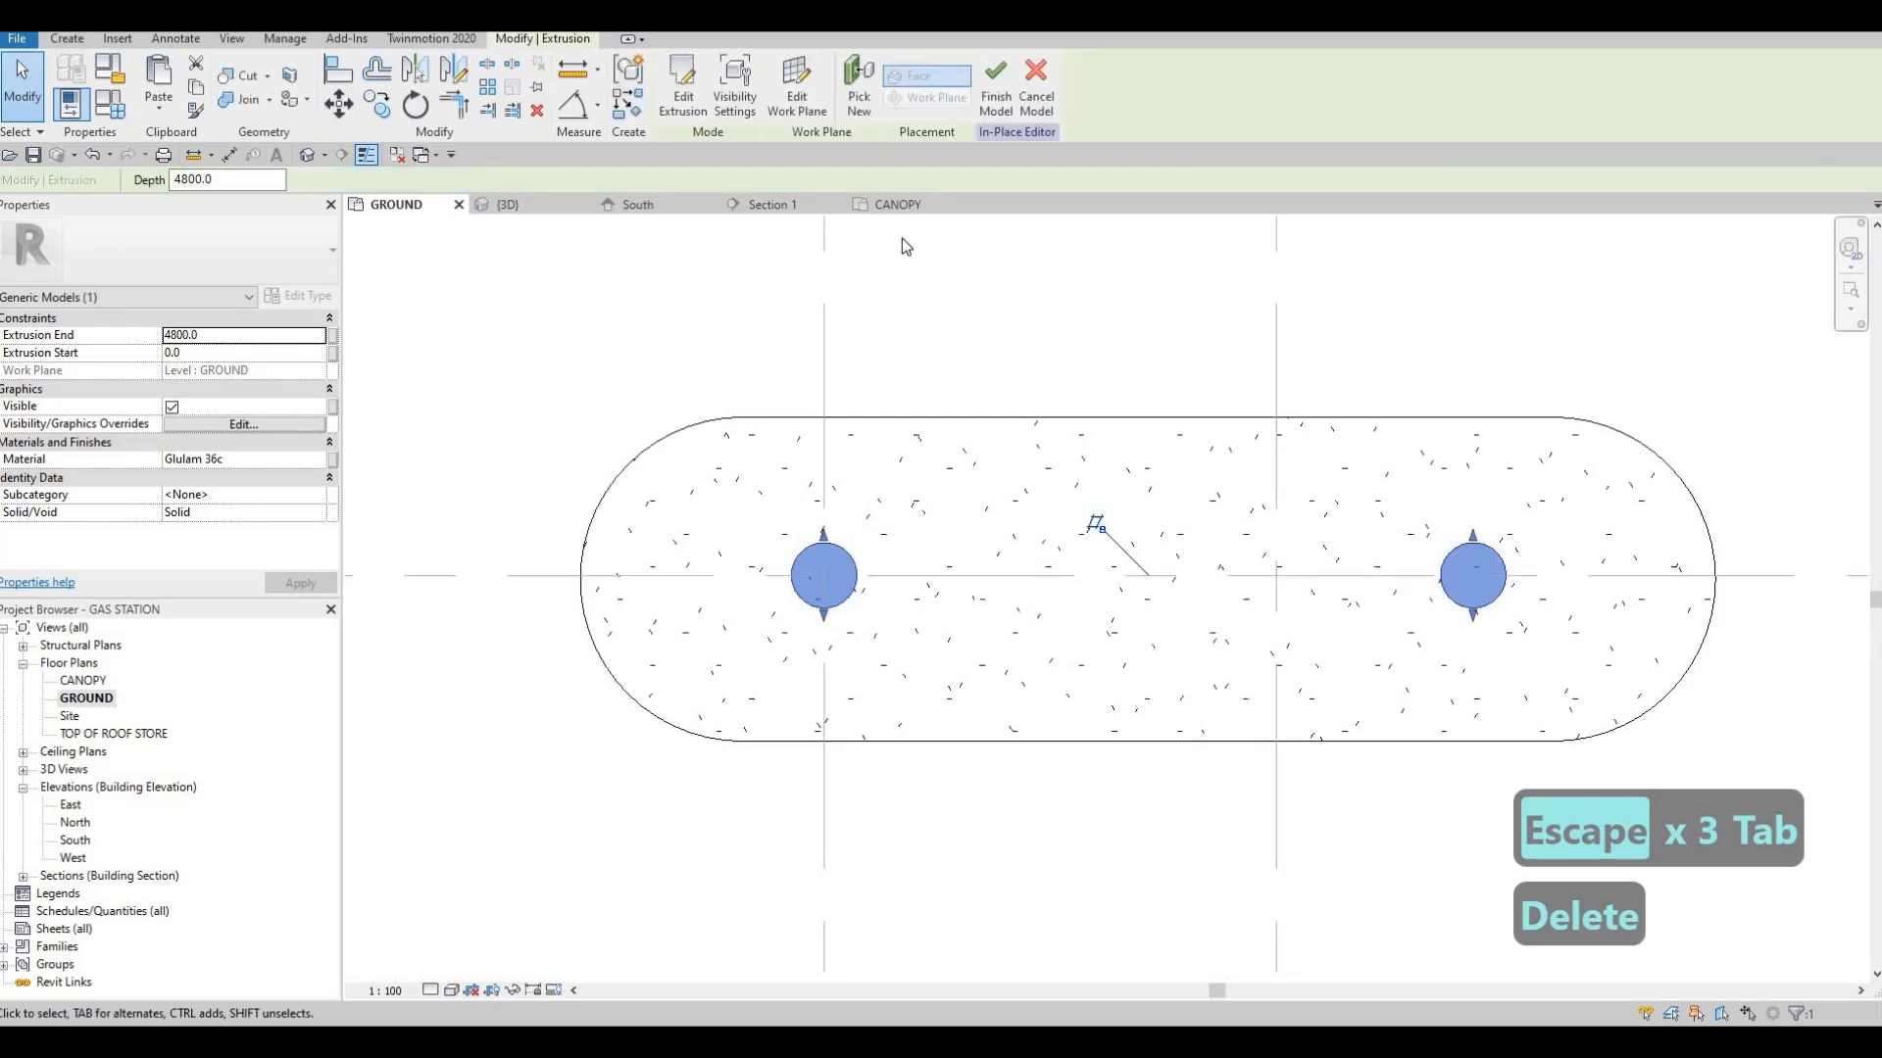
Examine the round columns beneath the canopy in 3D from above, from below and from the front
key("ctrl+Tab")
key("Escape")
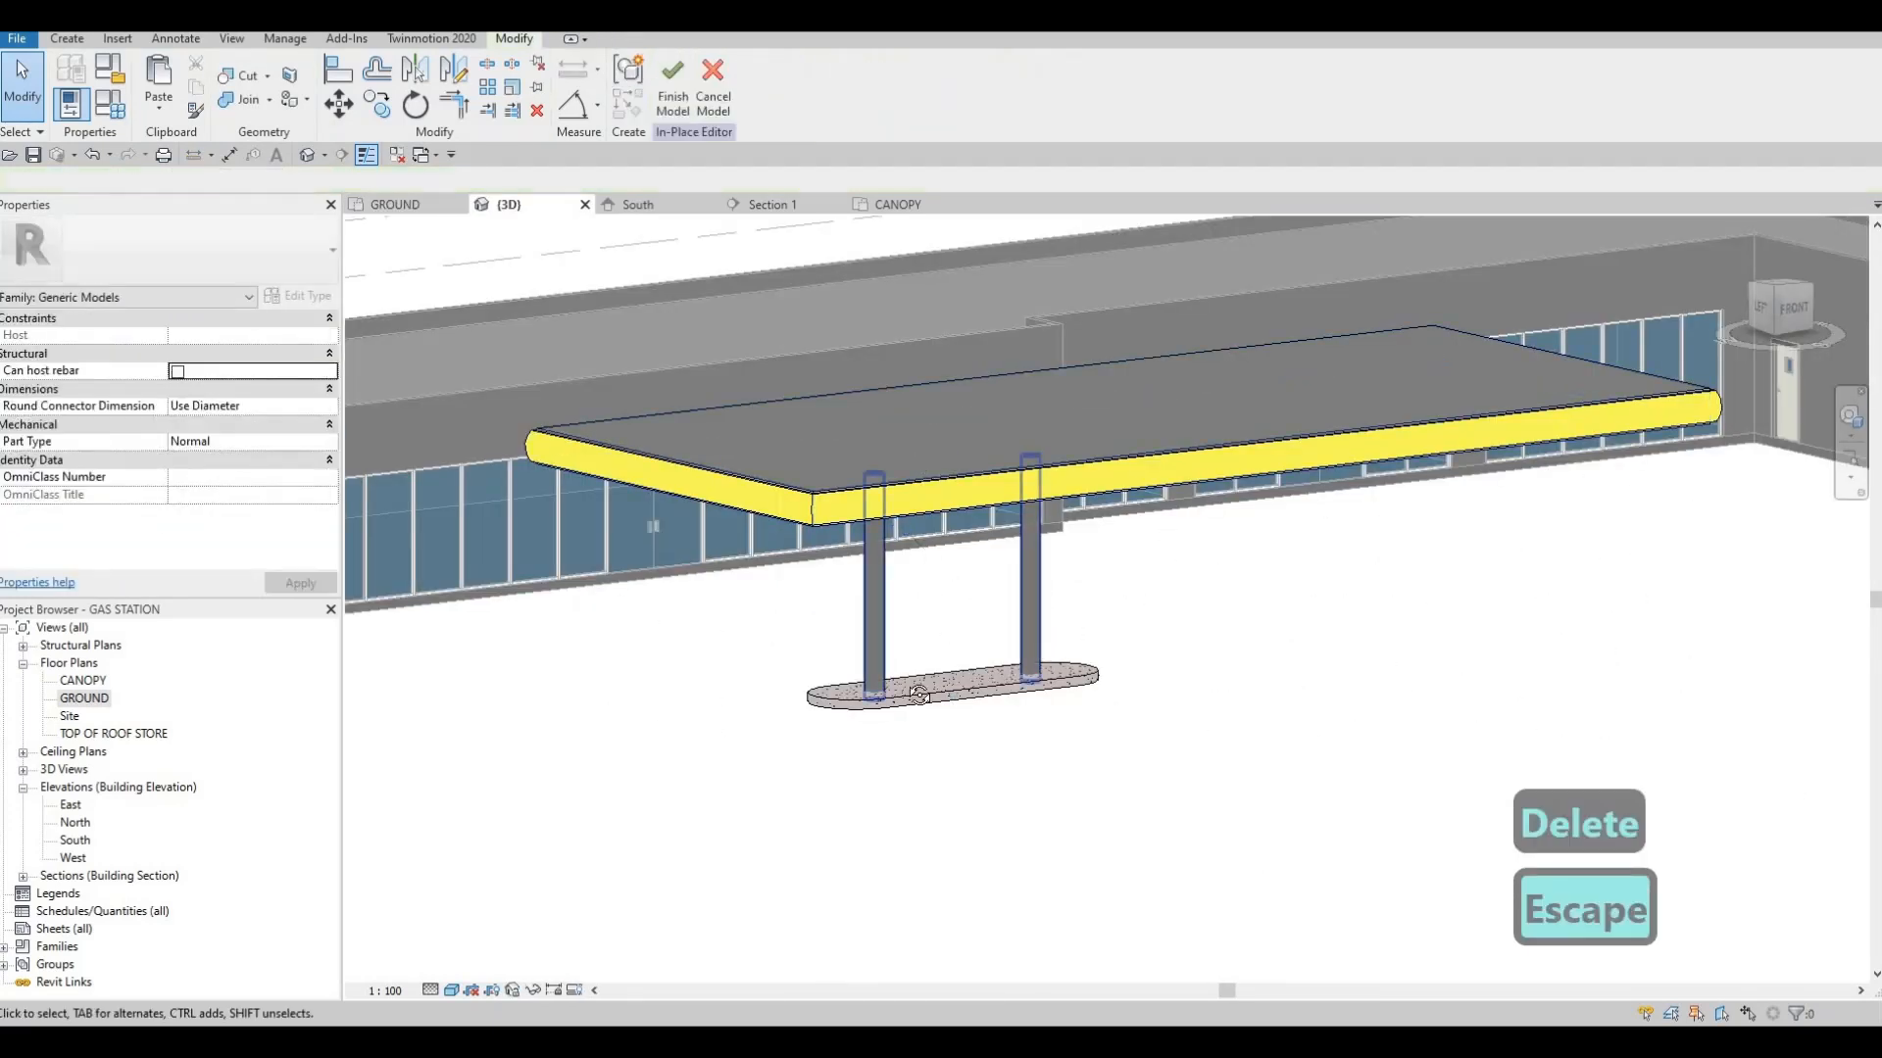
middle_click_drag(919, 695, 784, 658, "shift")
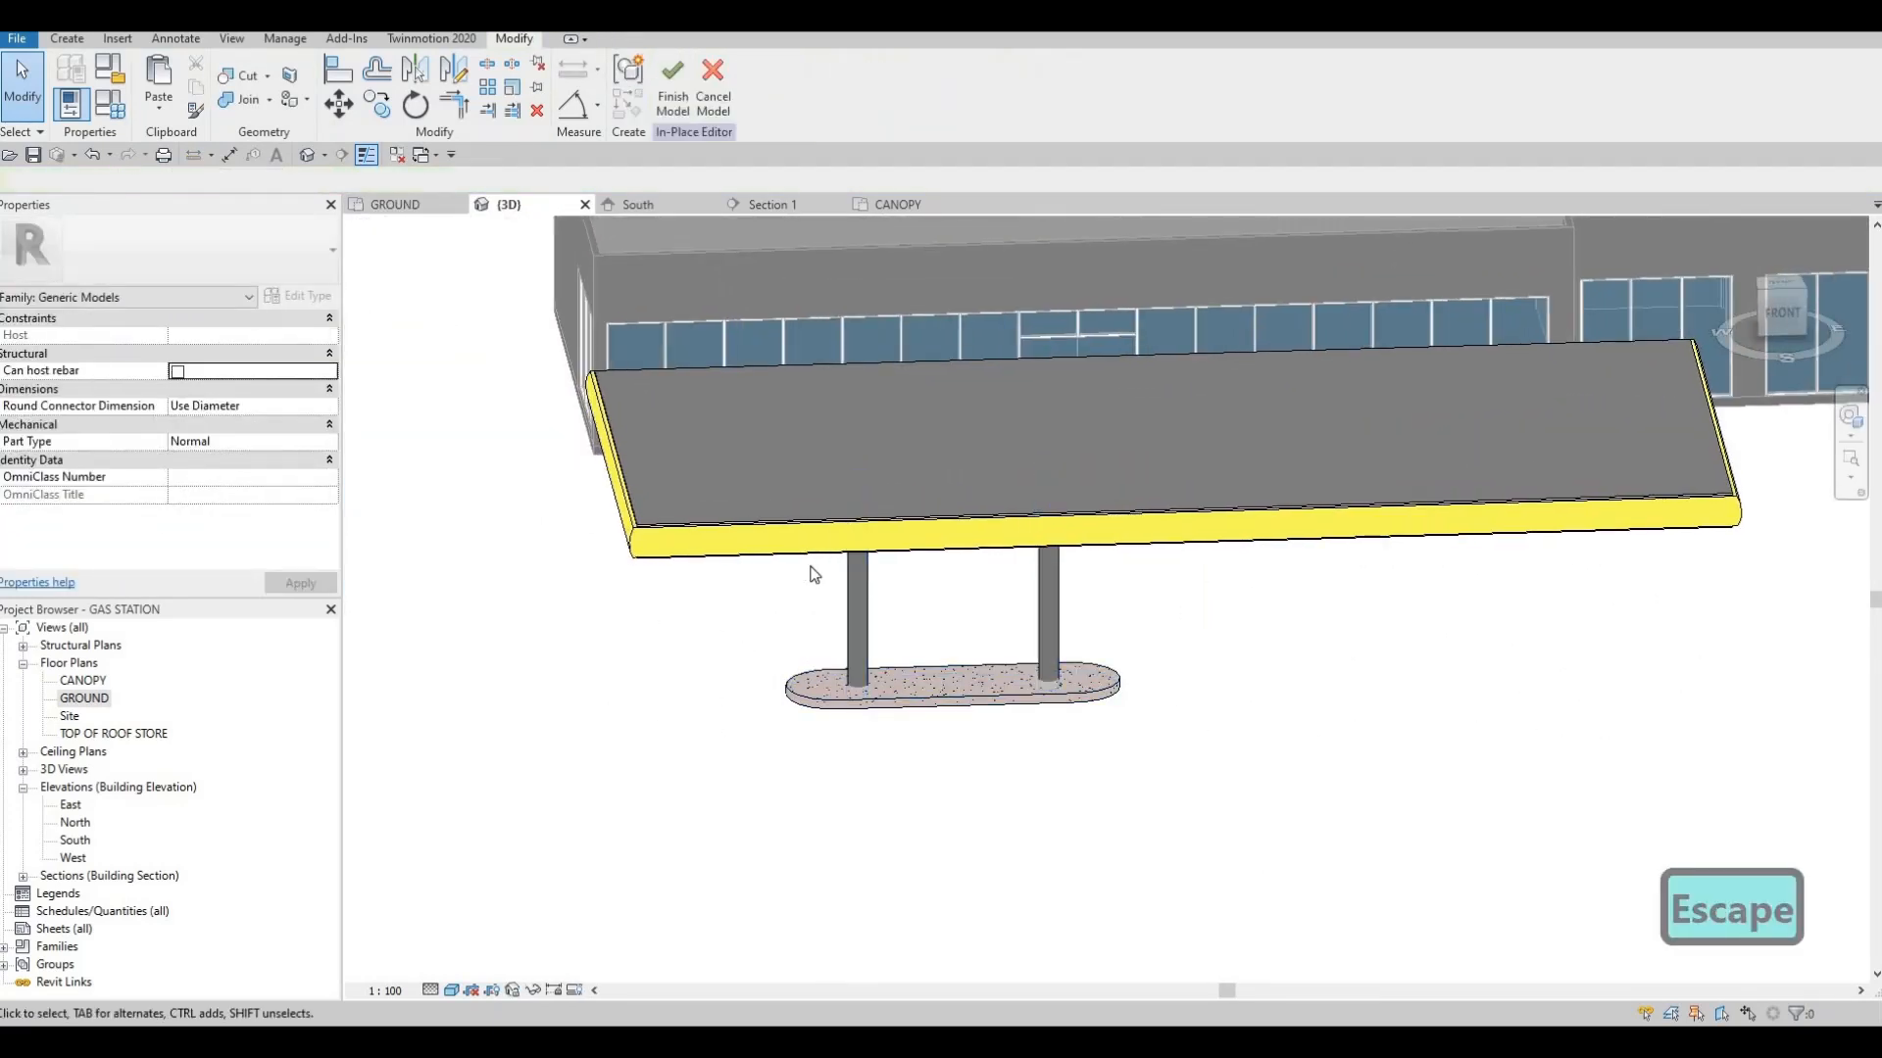
middle_click_drag(886, 521, 896, 450, "shift")
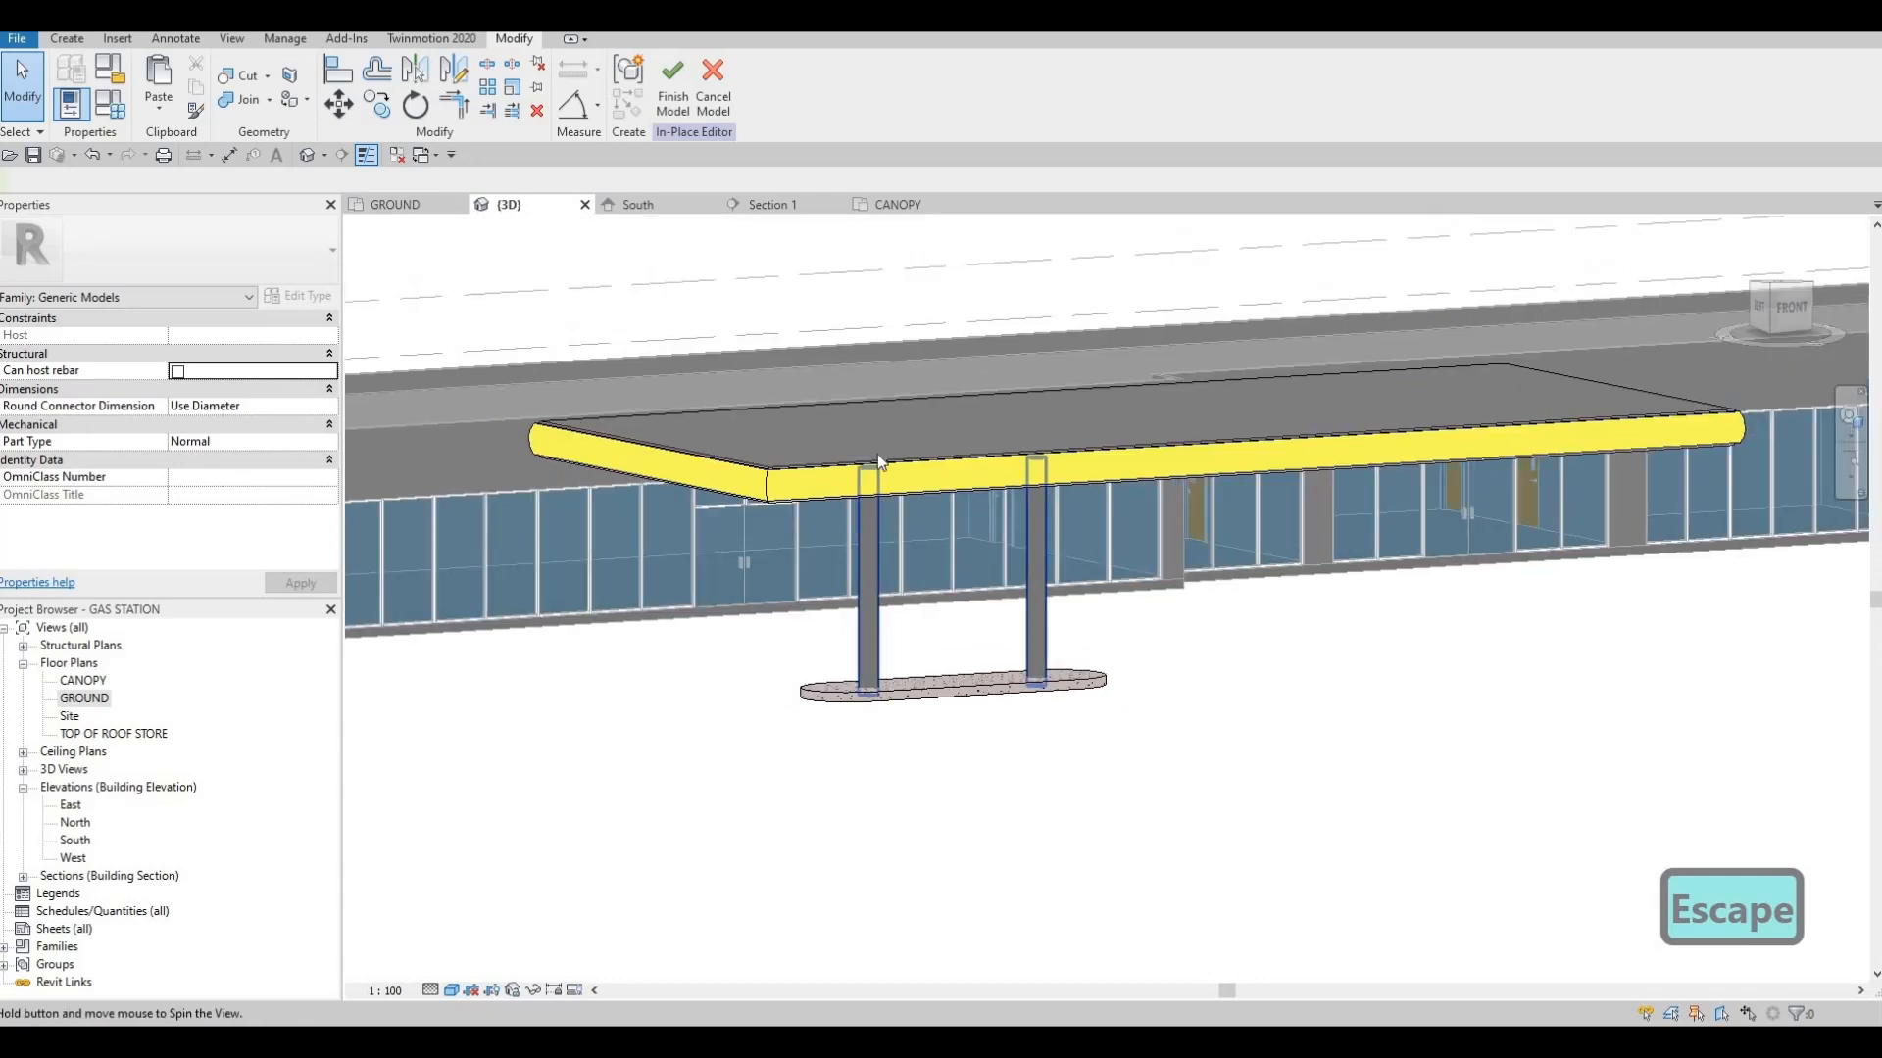
middle_click_drag(875, 537, 879, 458, "shift")
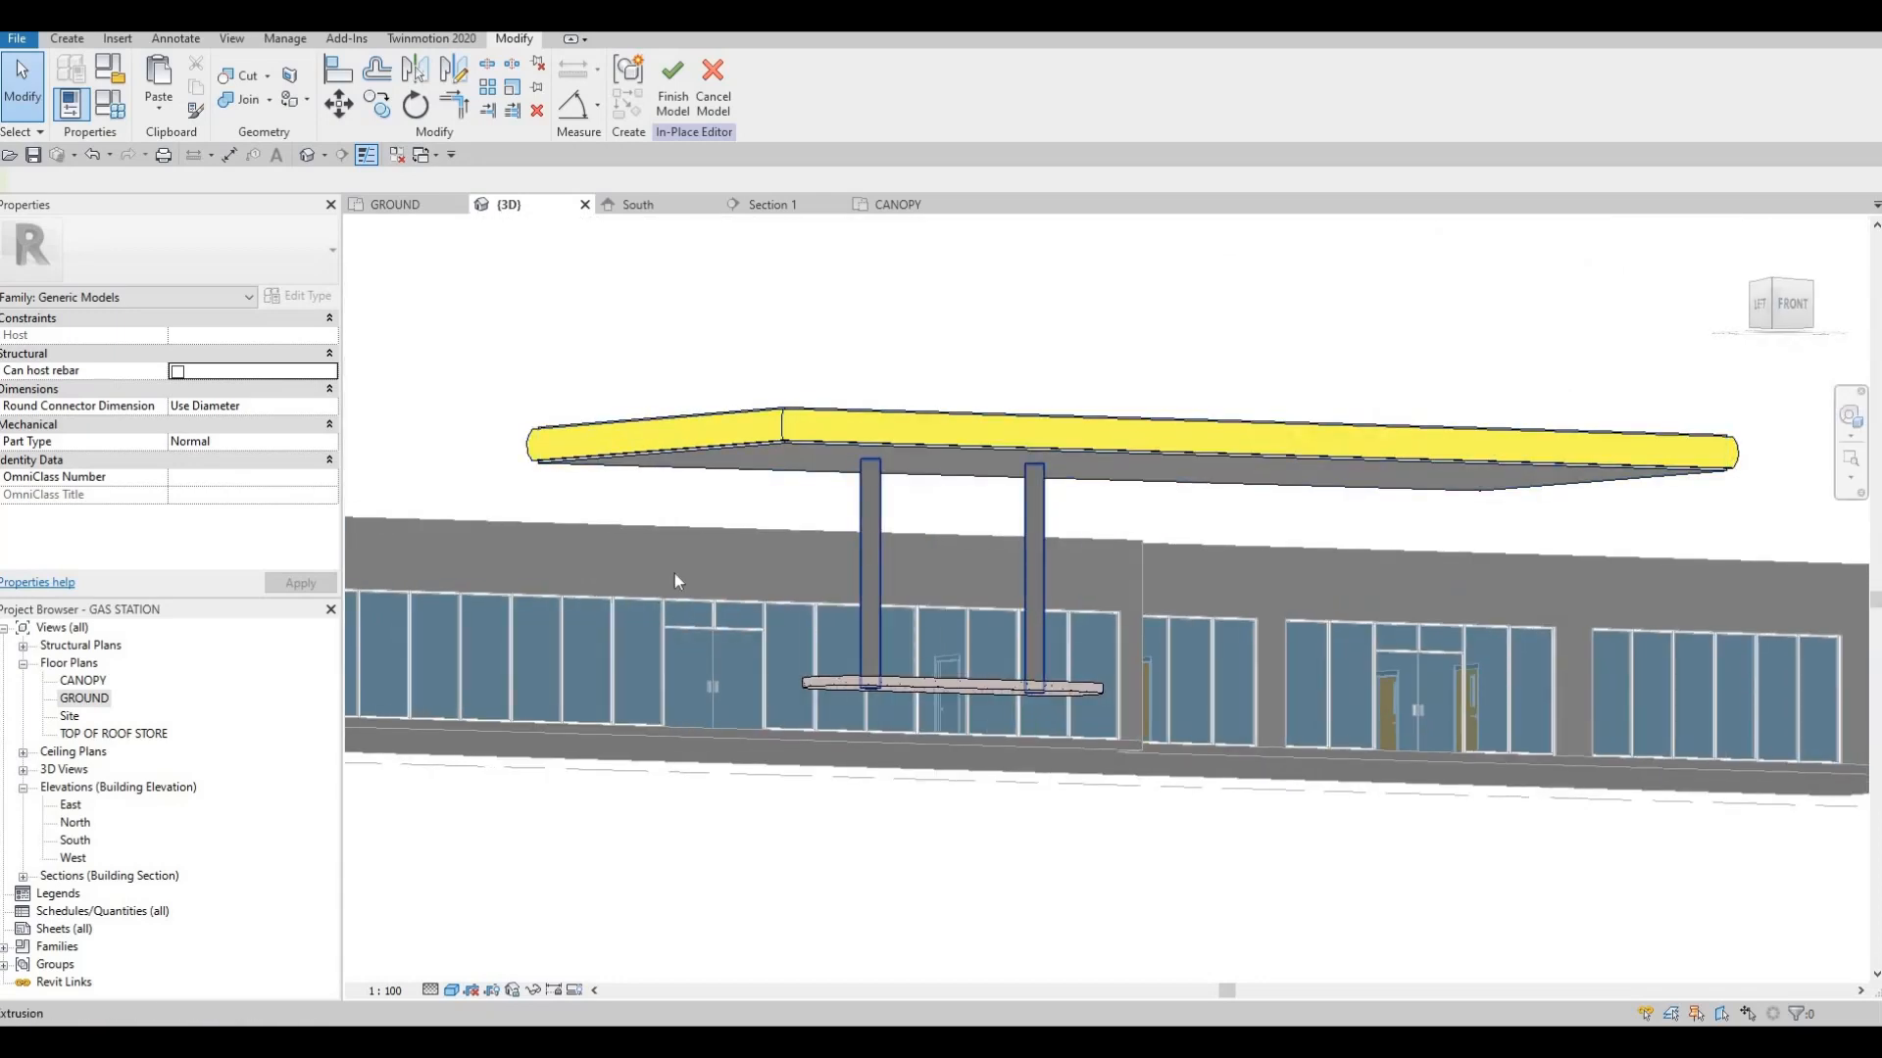
middle_click_drag(675, 573, 652, 632, "shift")
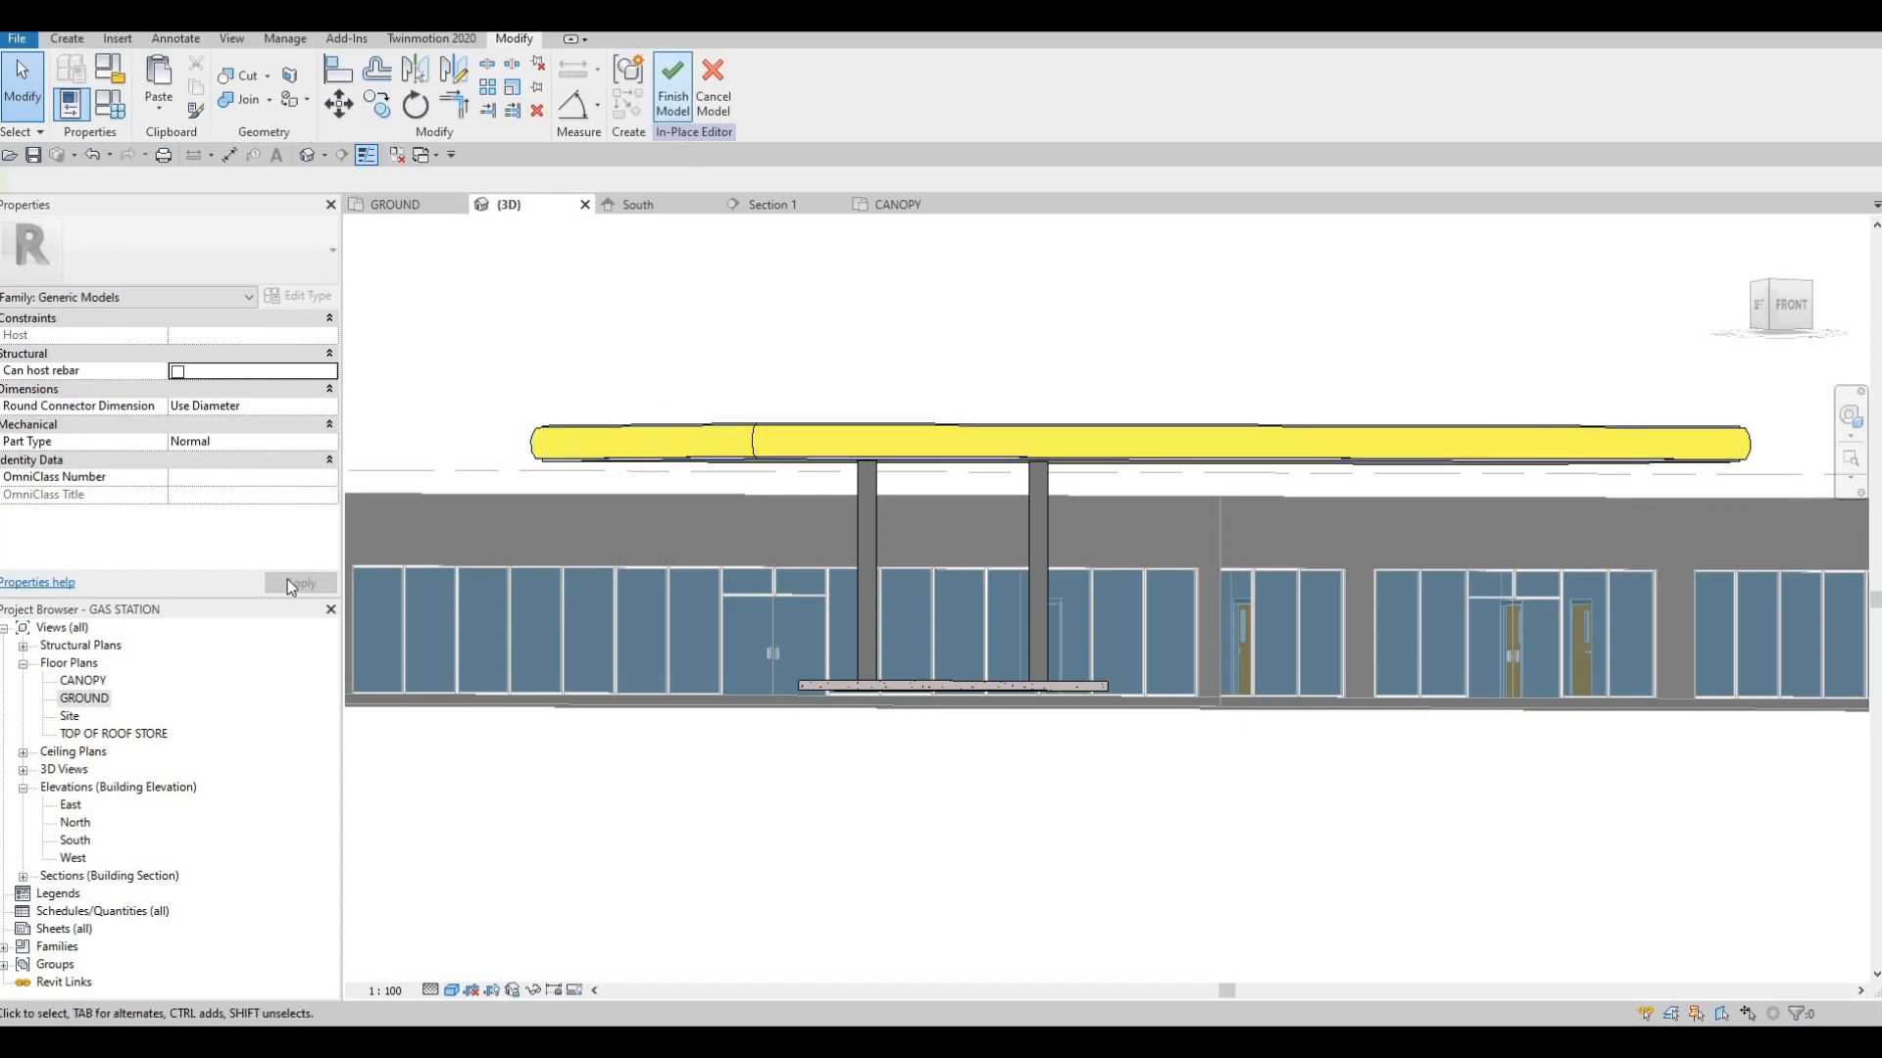
In the GROUND plan, restore the square outline of the column at grid 2, delete its circle and finish the edited column extrusion
left_click(76, 841)
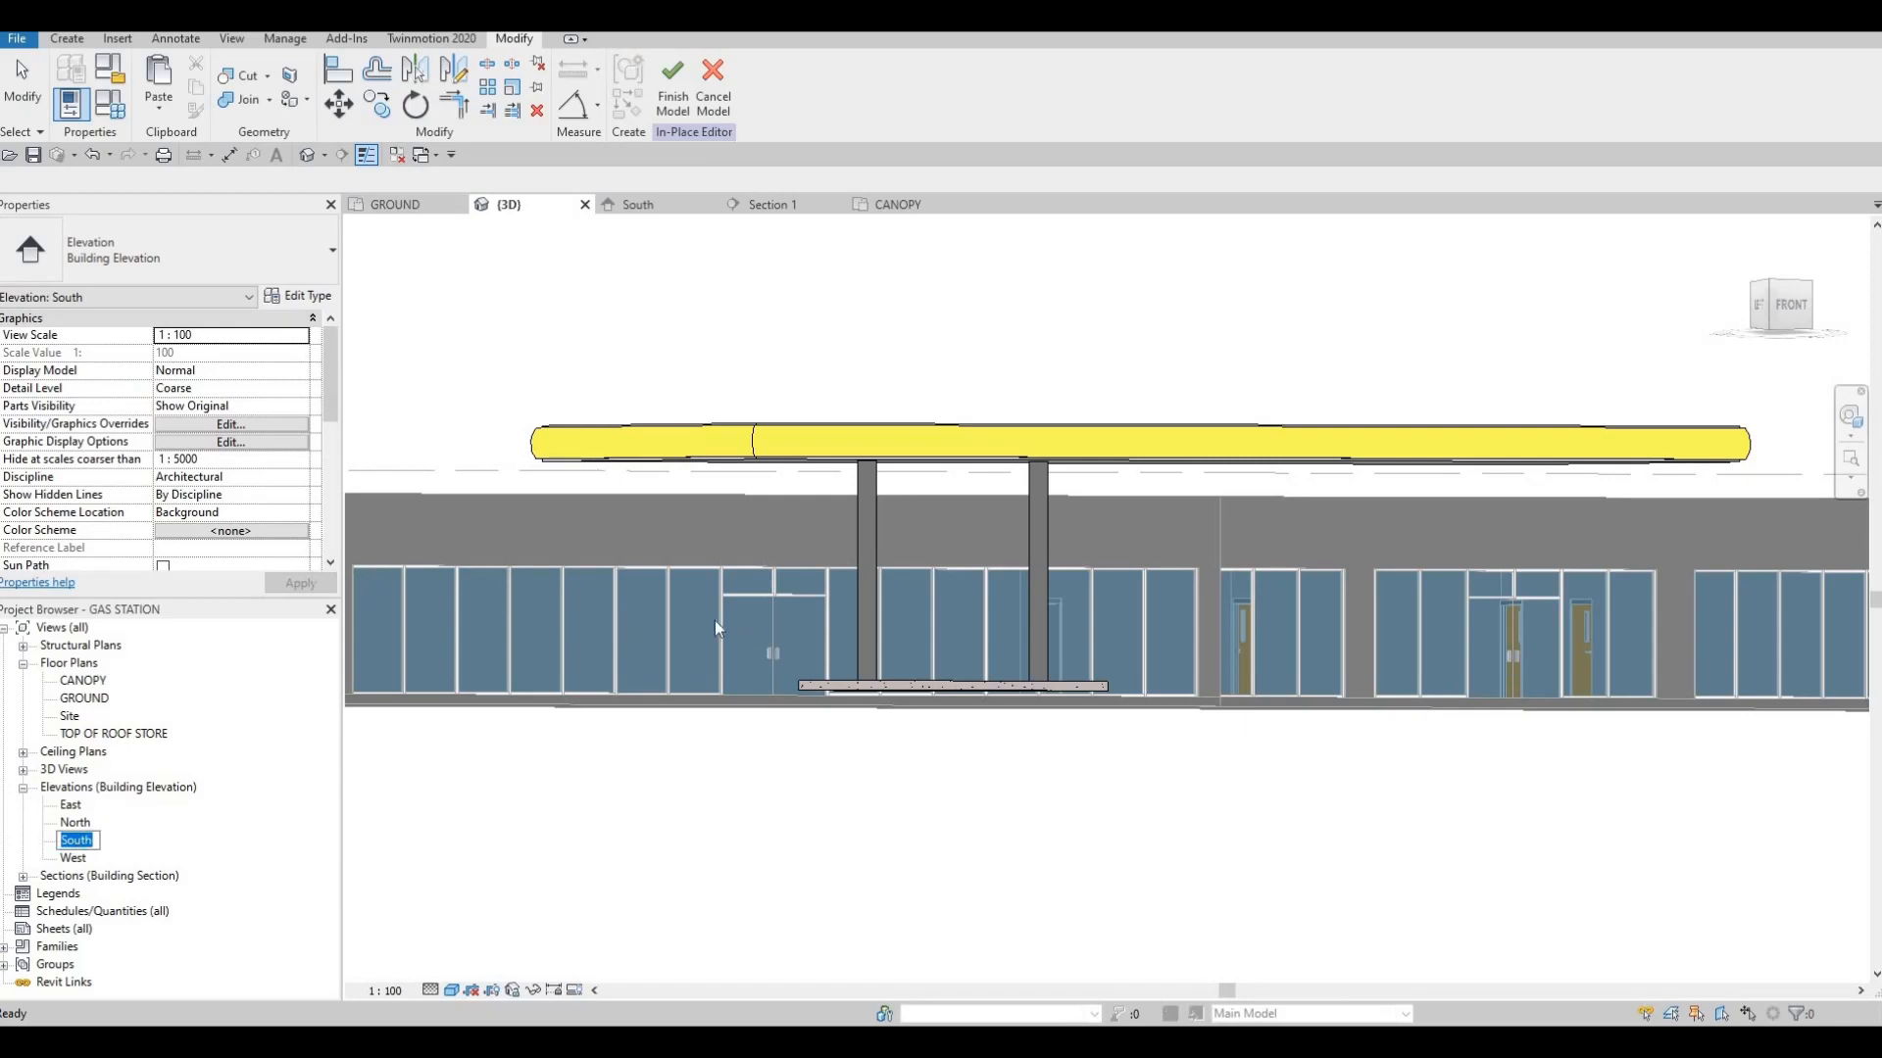
key("Escape")
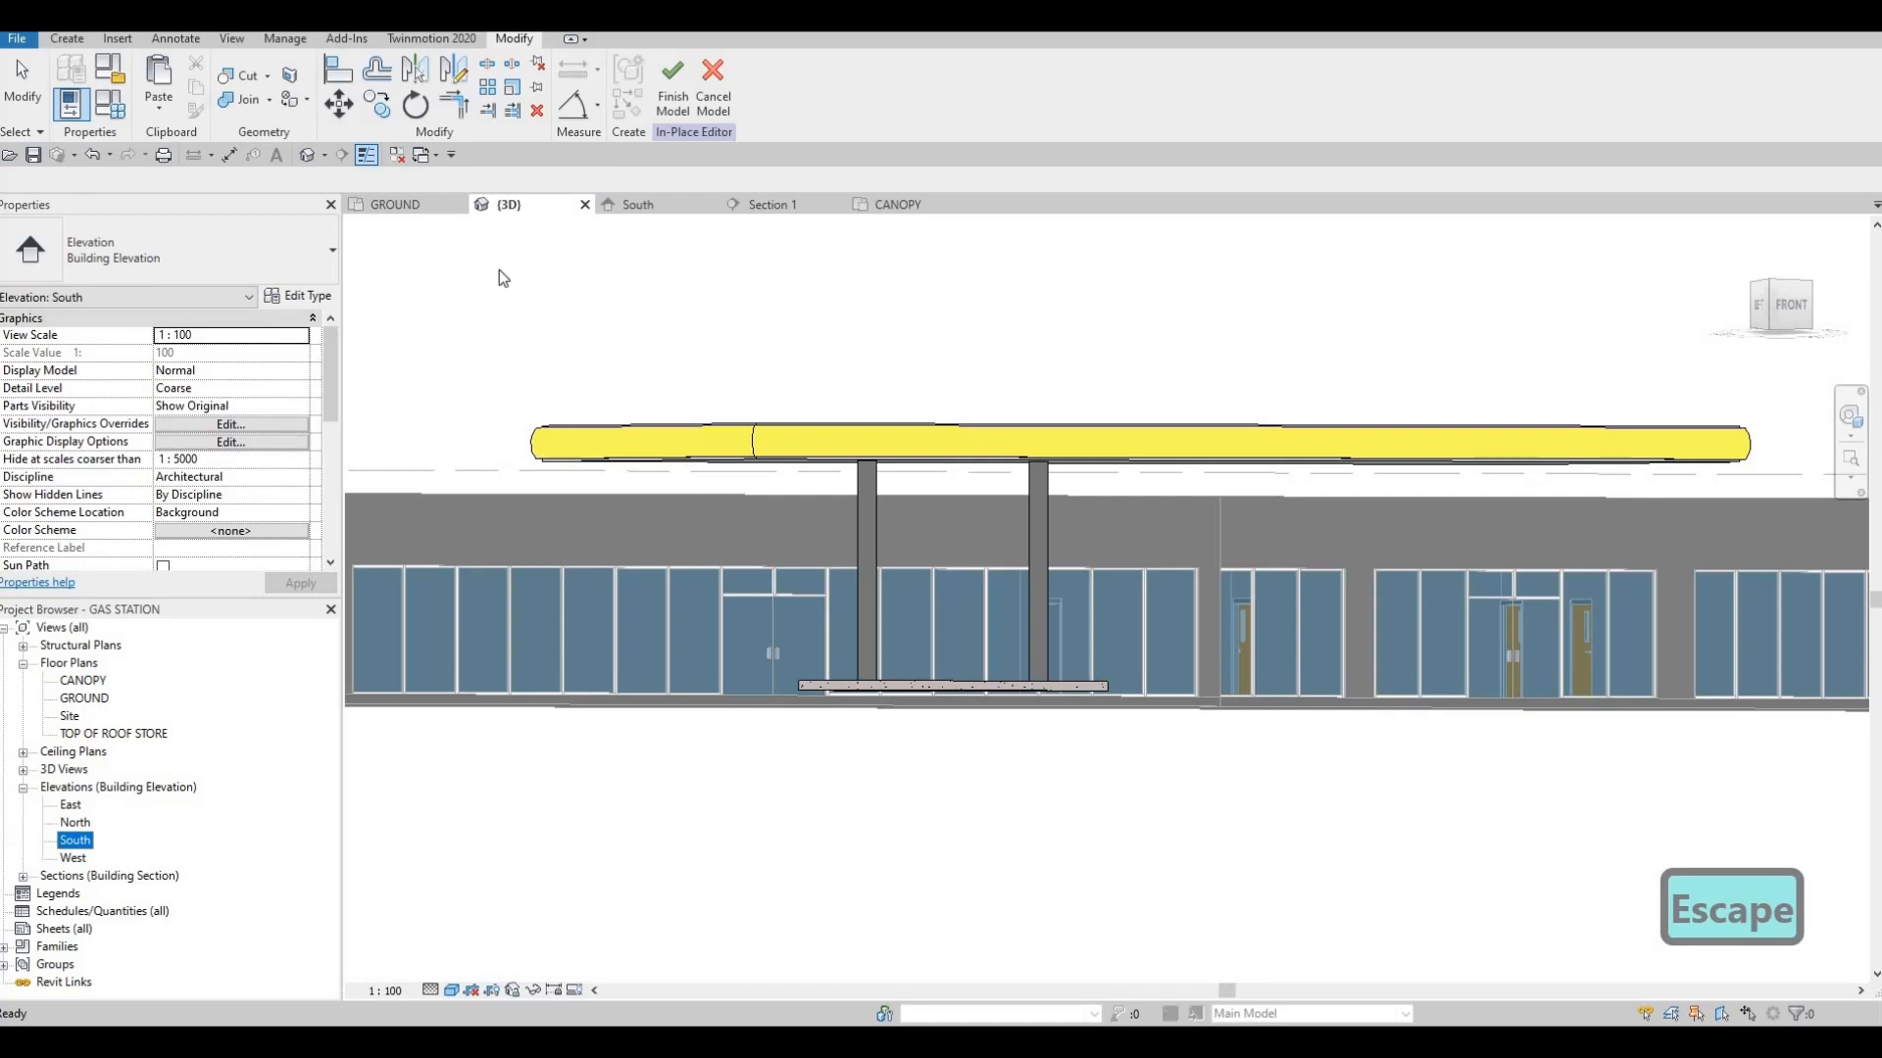
left_click(429, 210)
key("Escape")
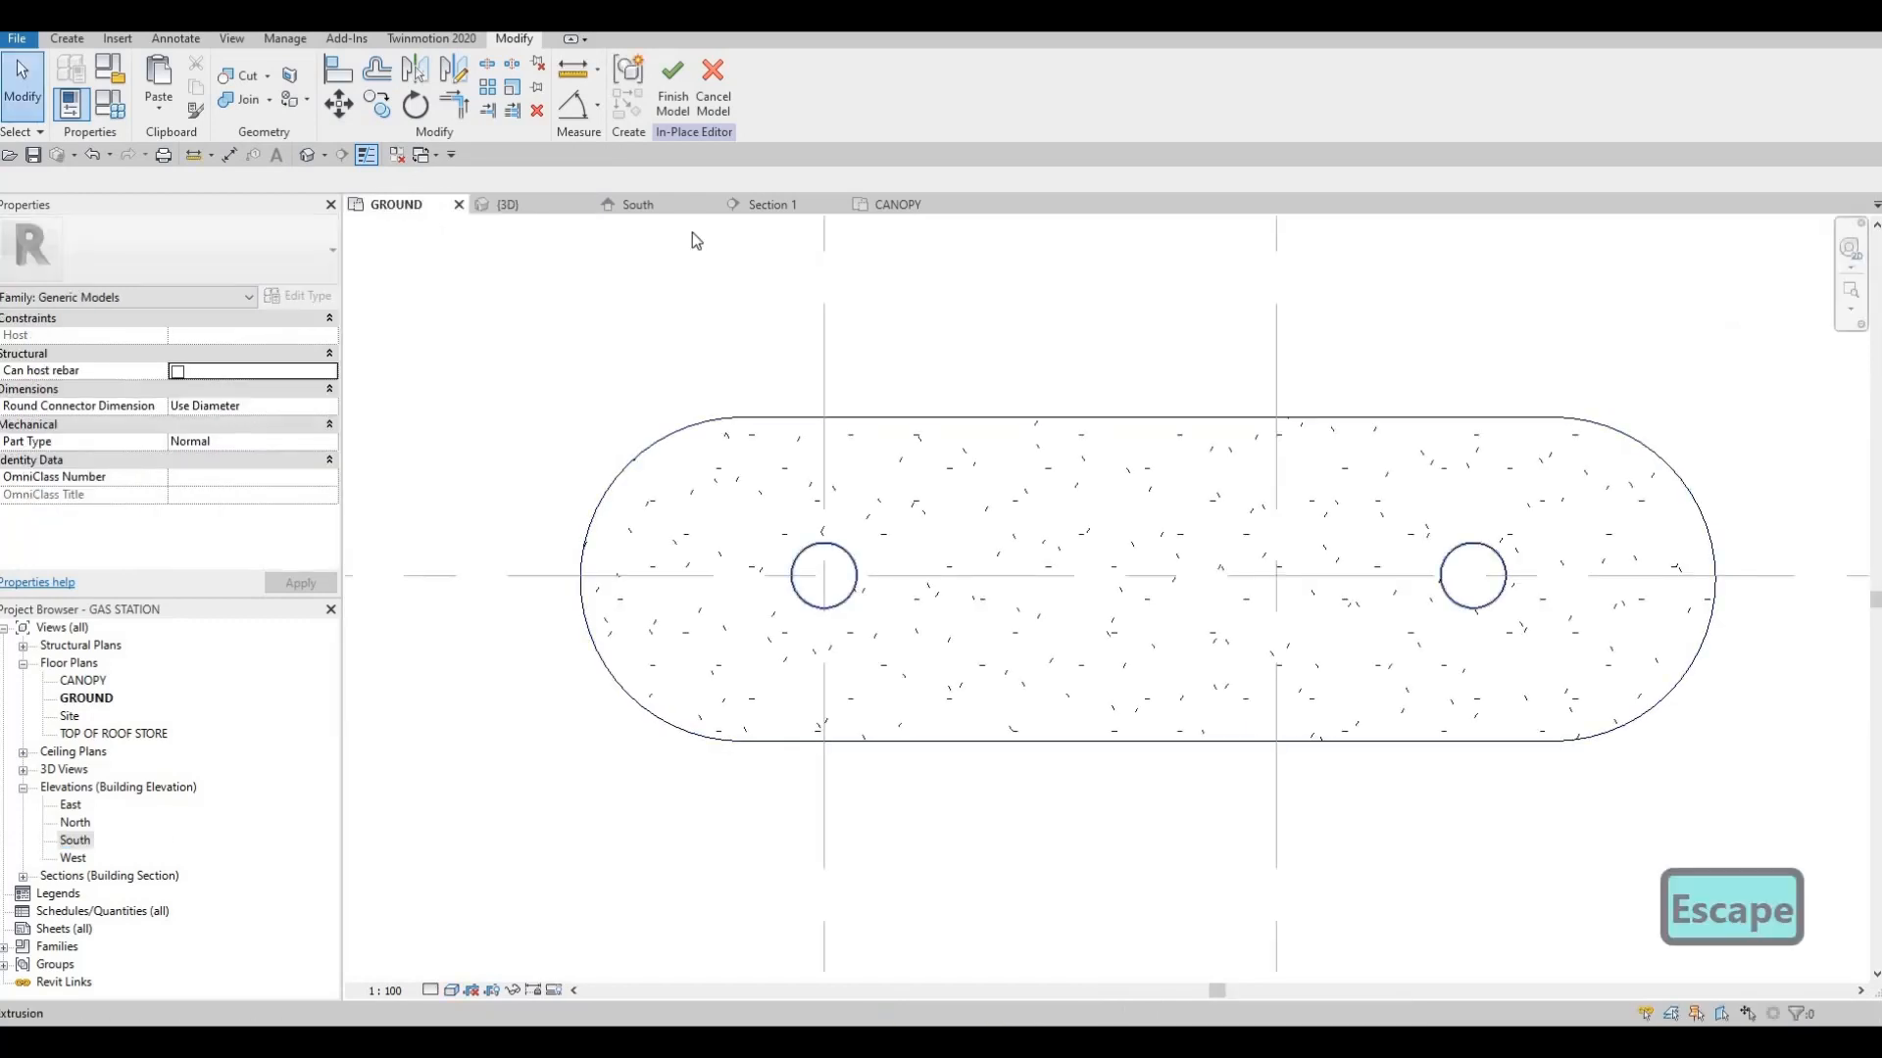
key("ctrl+z")
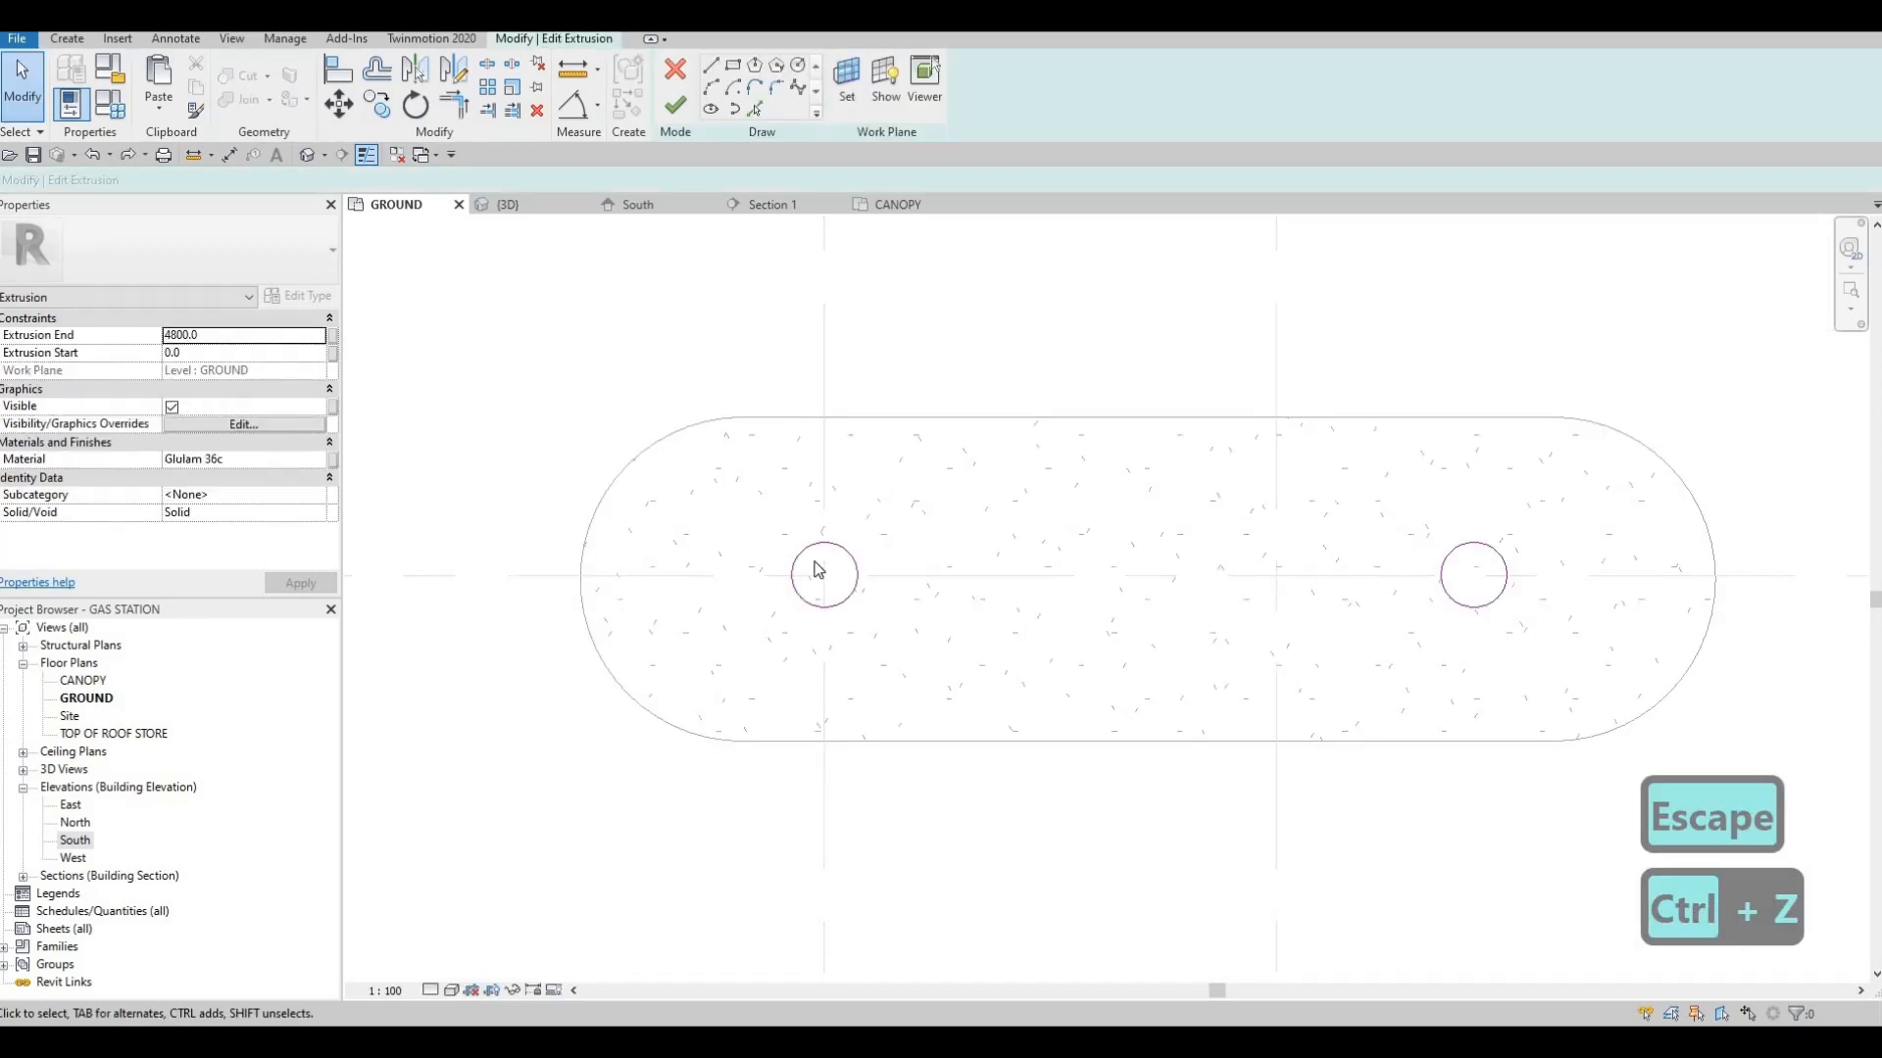
key("ctrl+z")
left_click(838, 574)
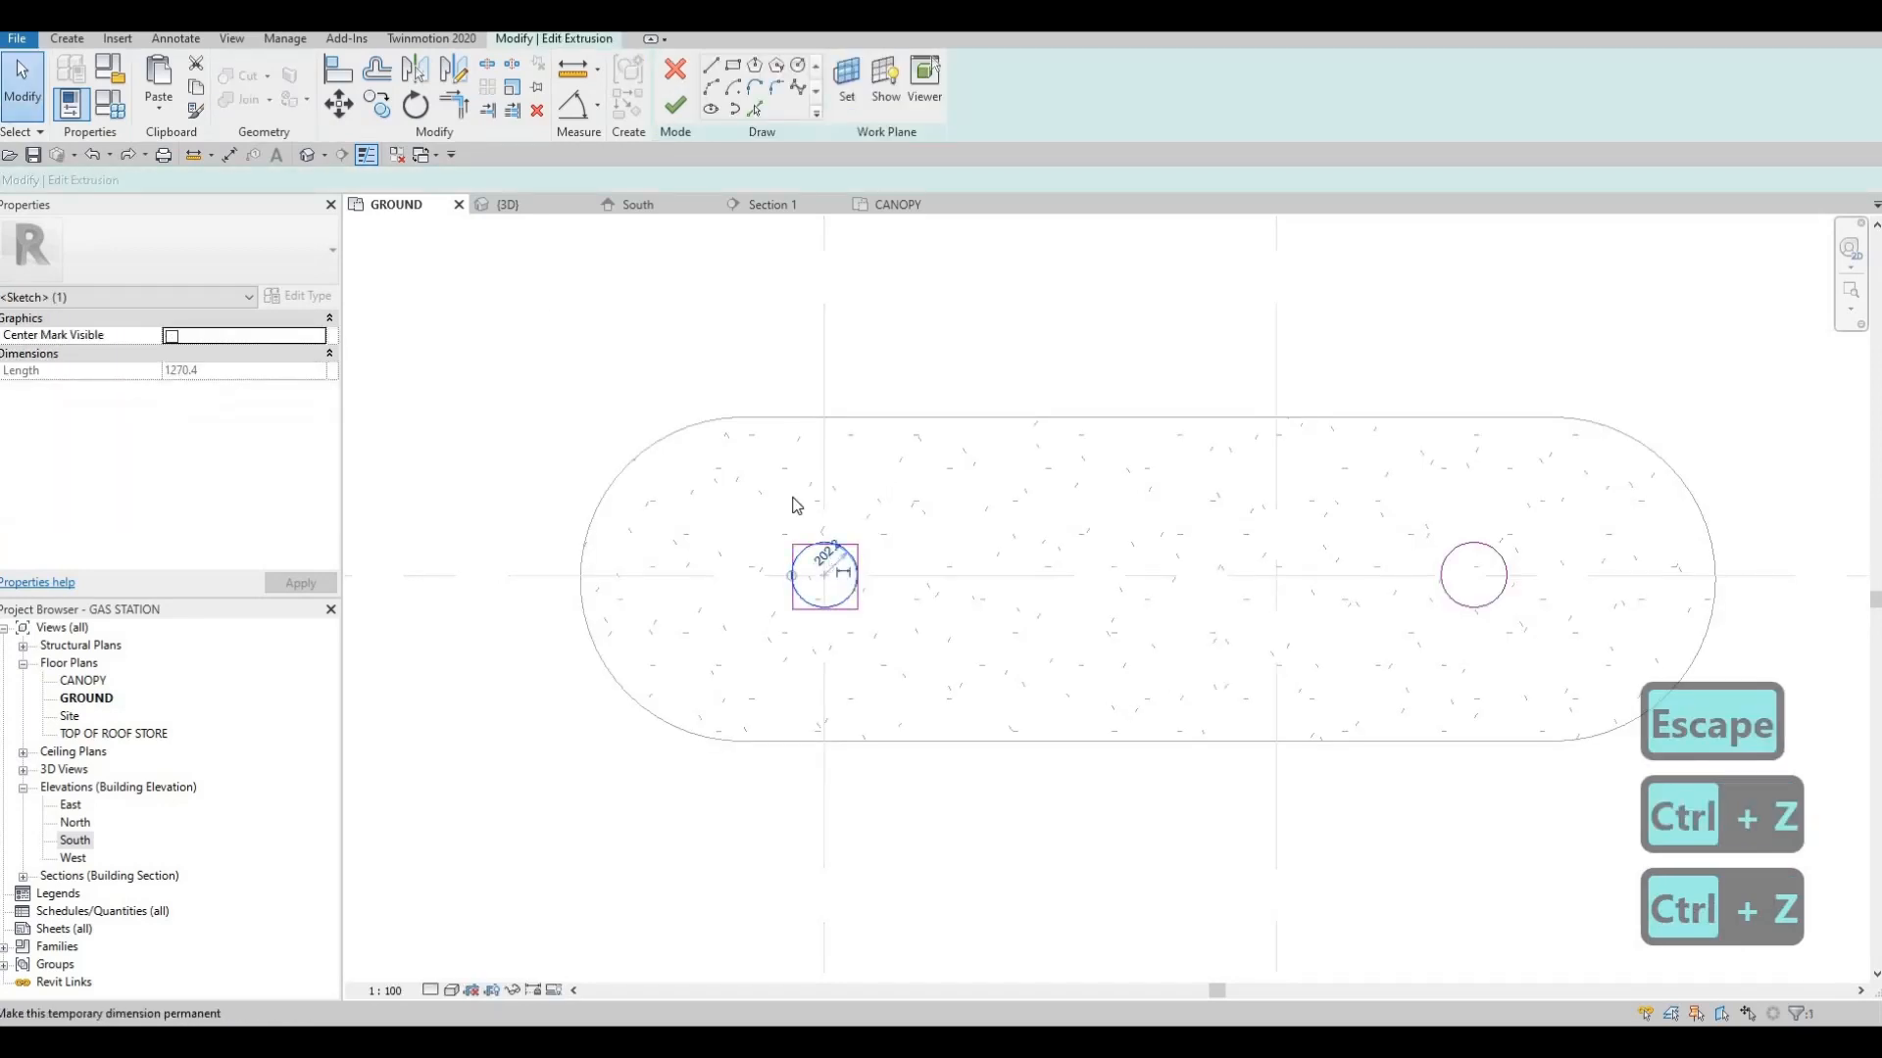
key("Delete")
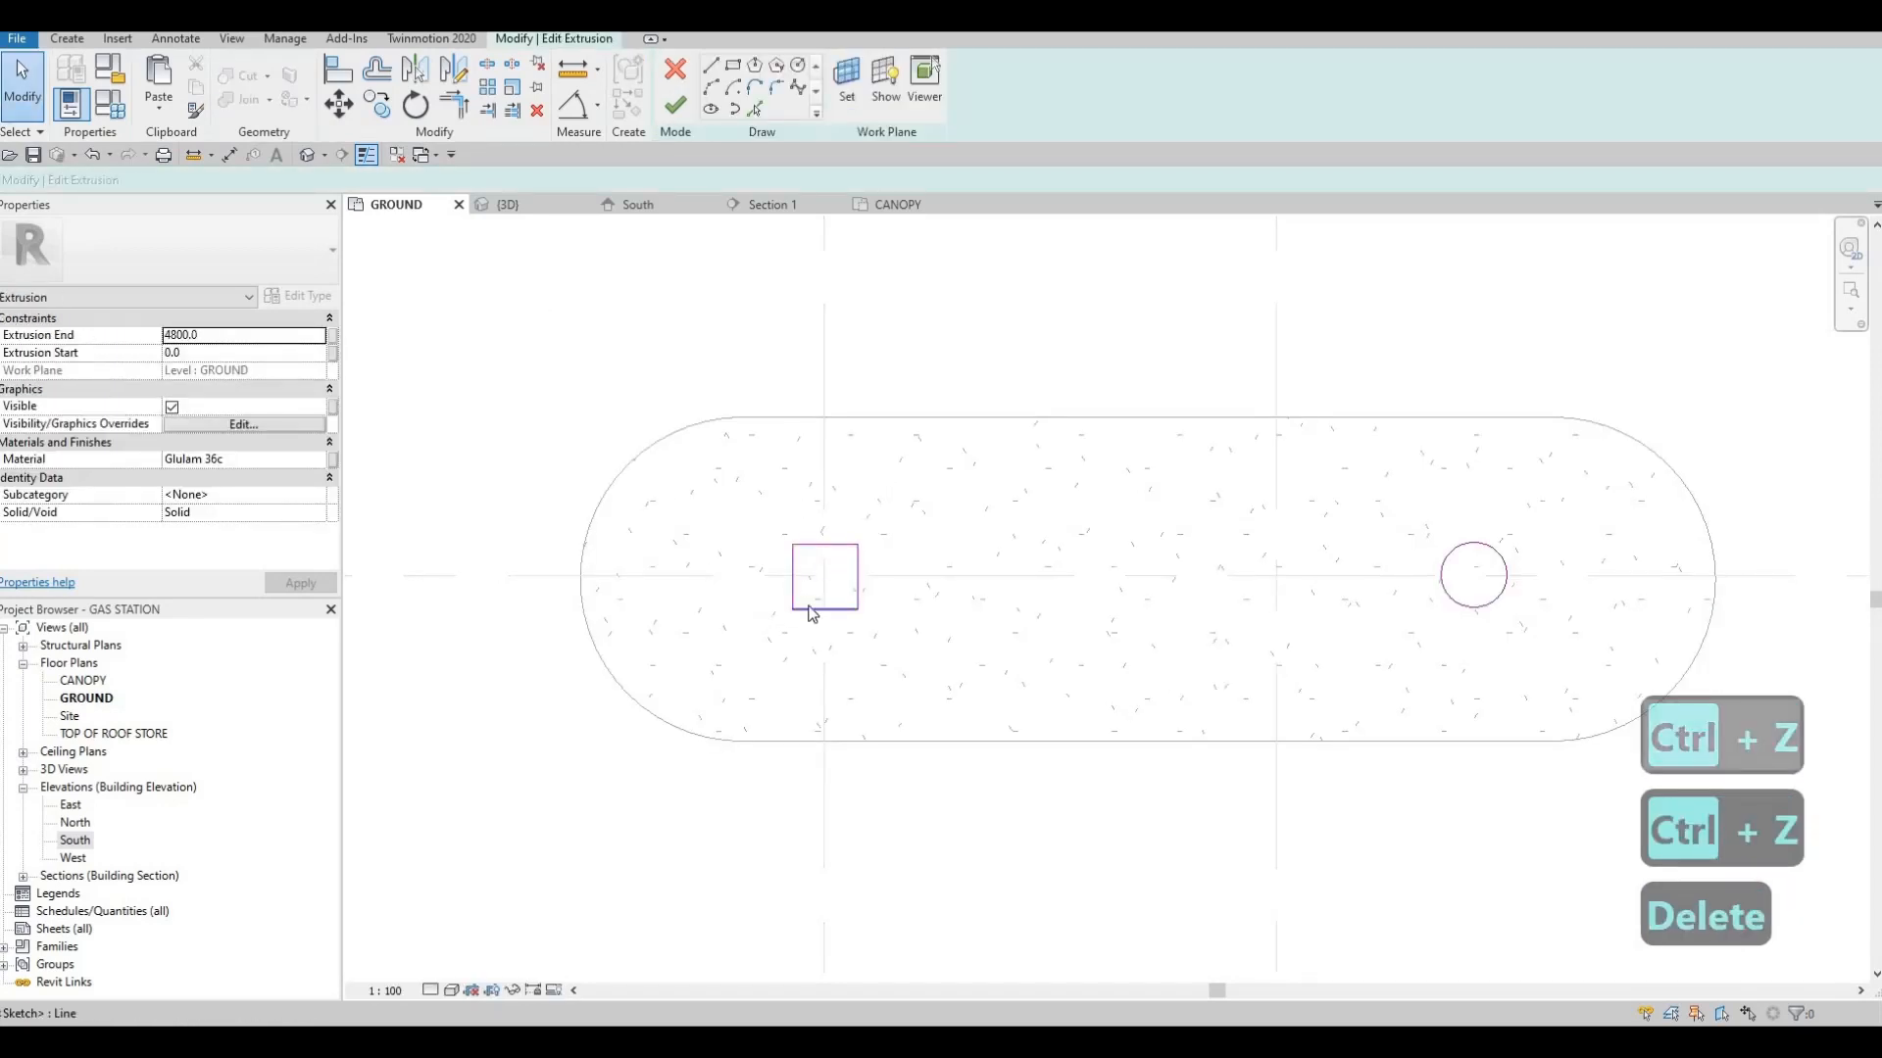
left_click(675, 105)
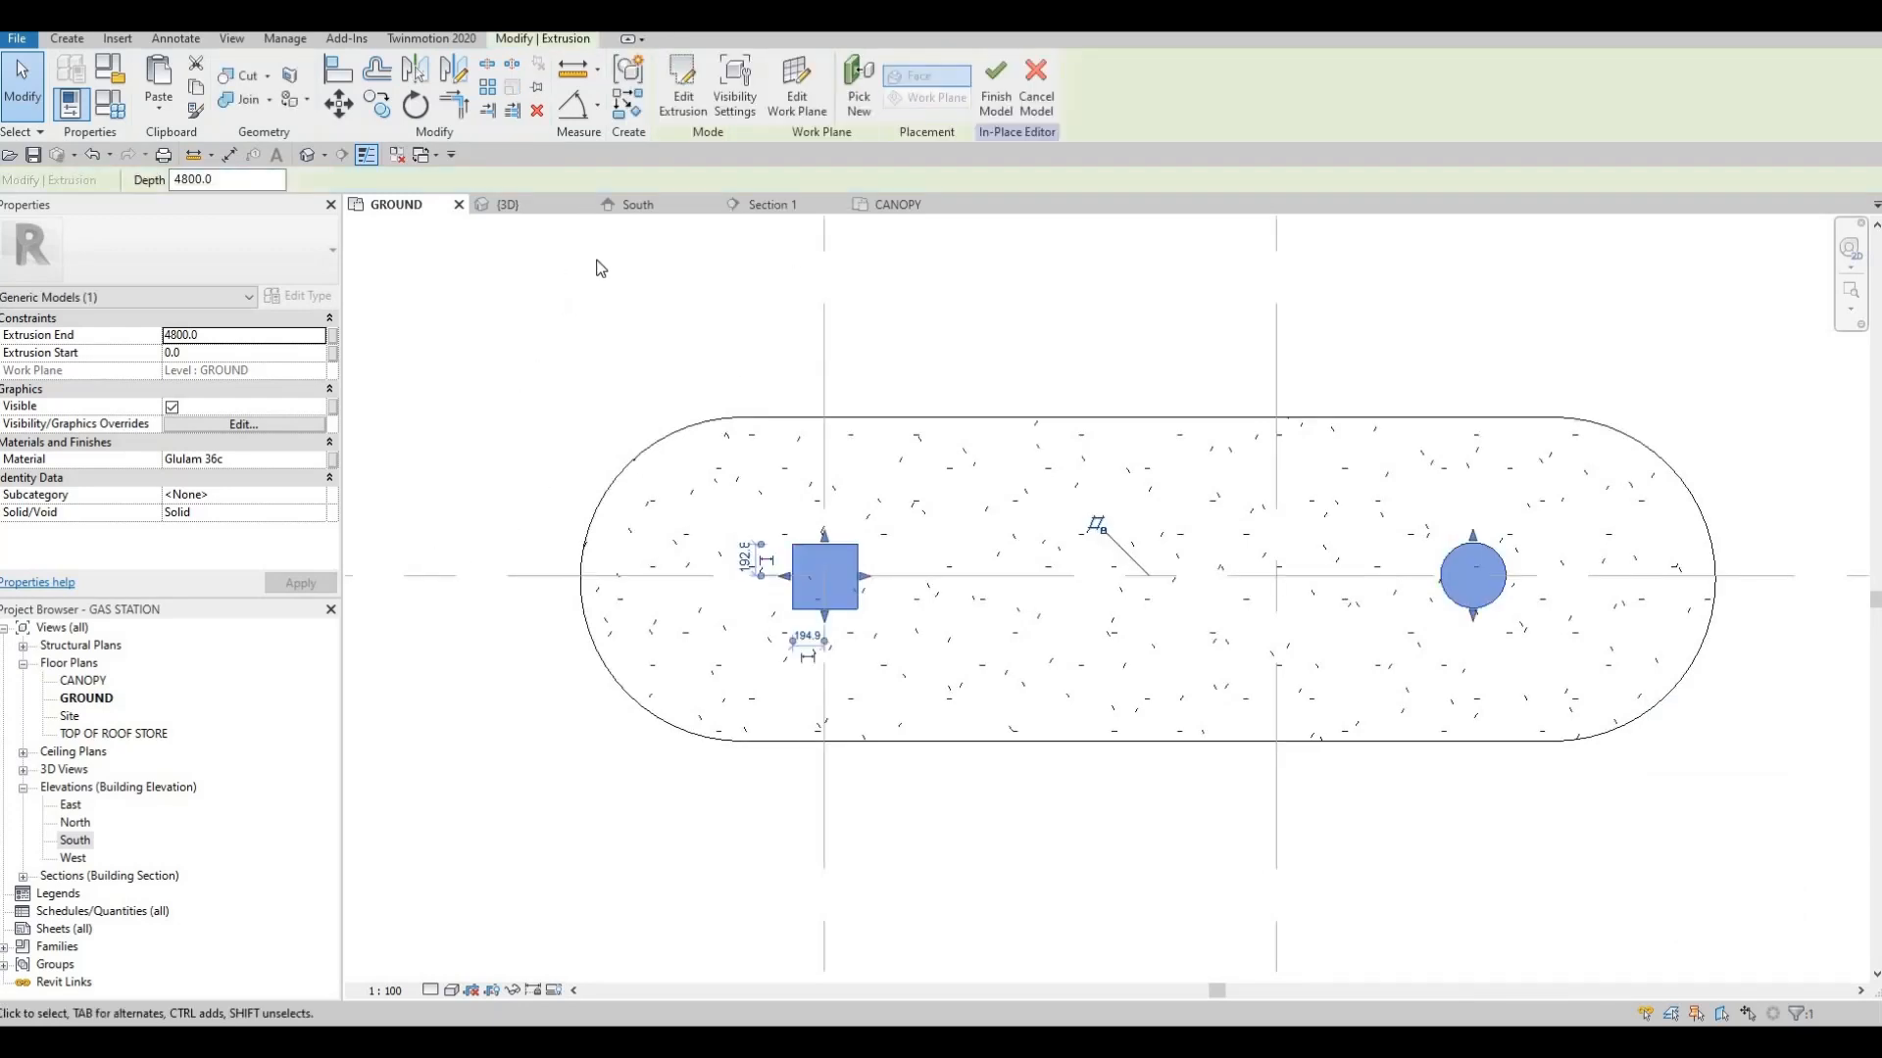
Start a new extrusion in the South elevation, picking the face of the square column at grid 2 as its work plane
left_click(636, 206)
key("Escape")
key("Escape")
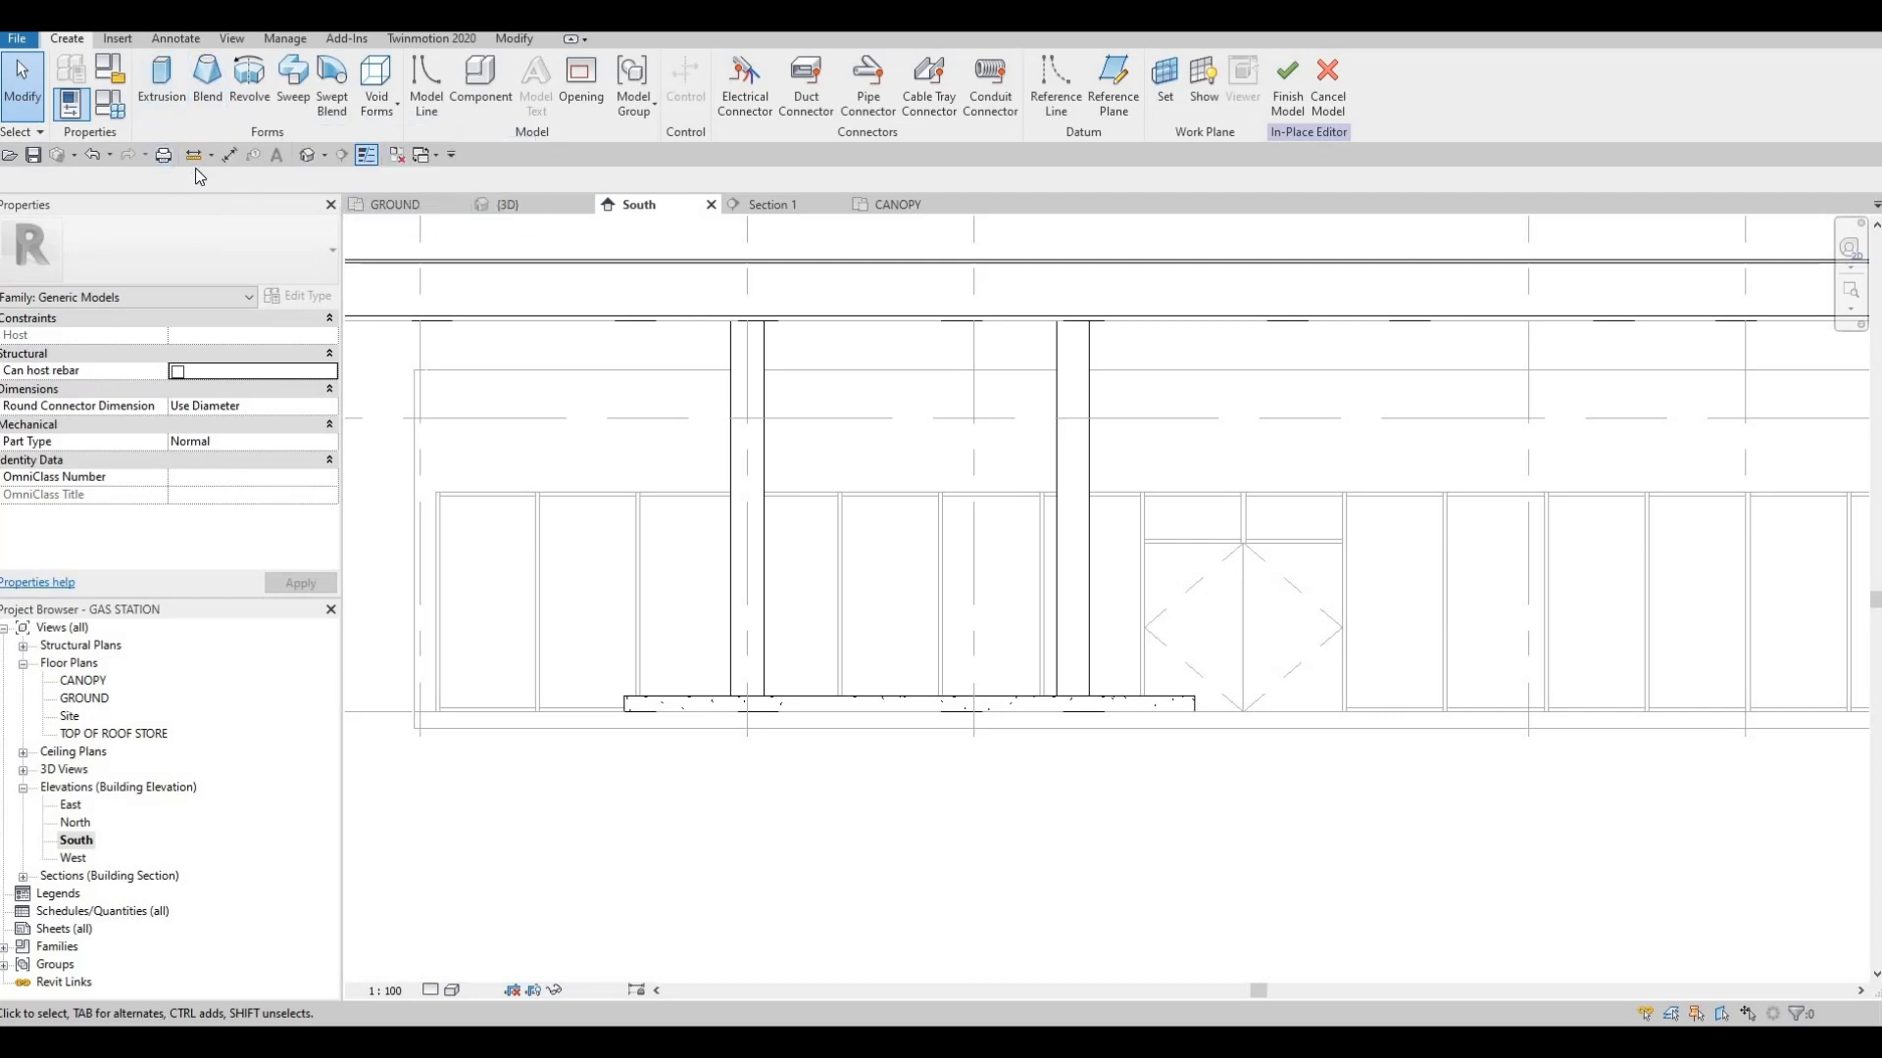
key("Escape")
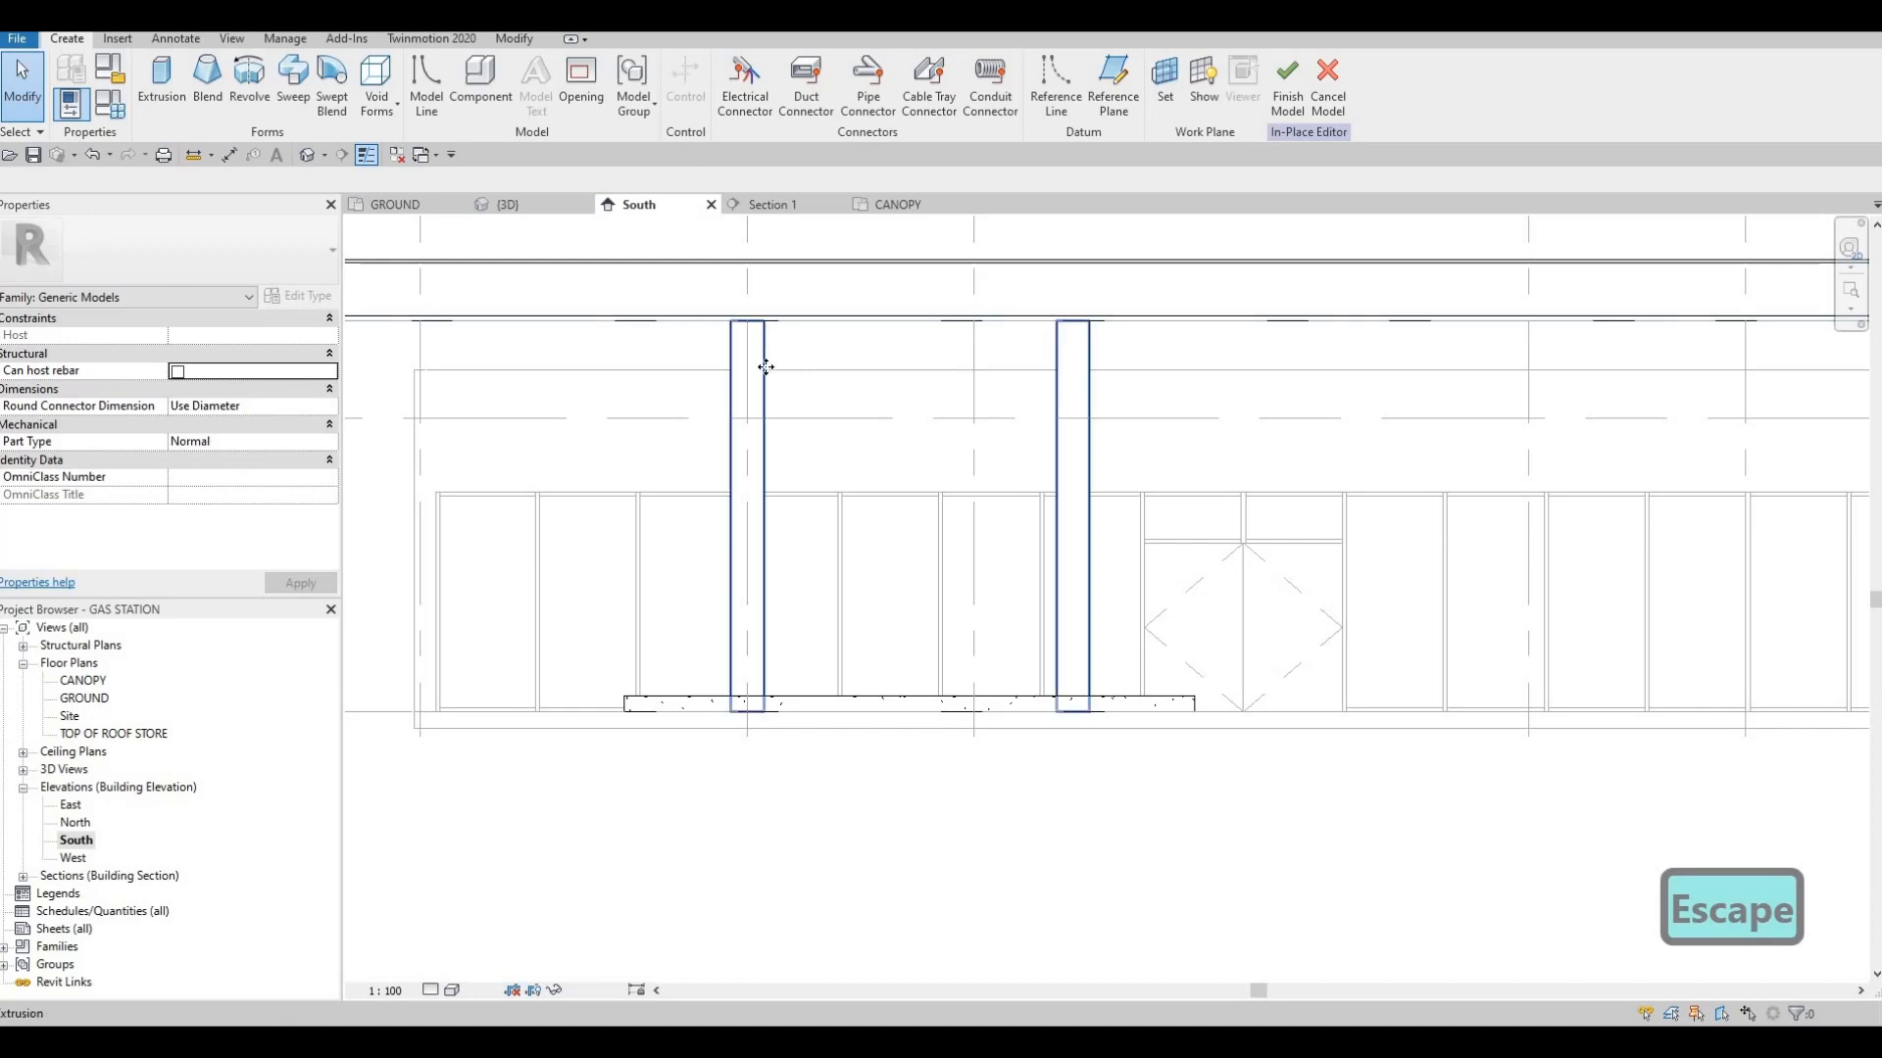
left_click(764, 367)
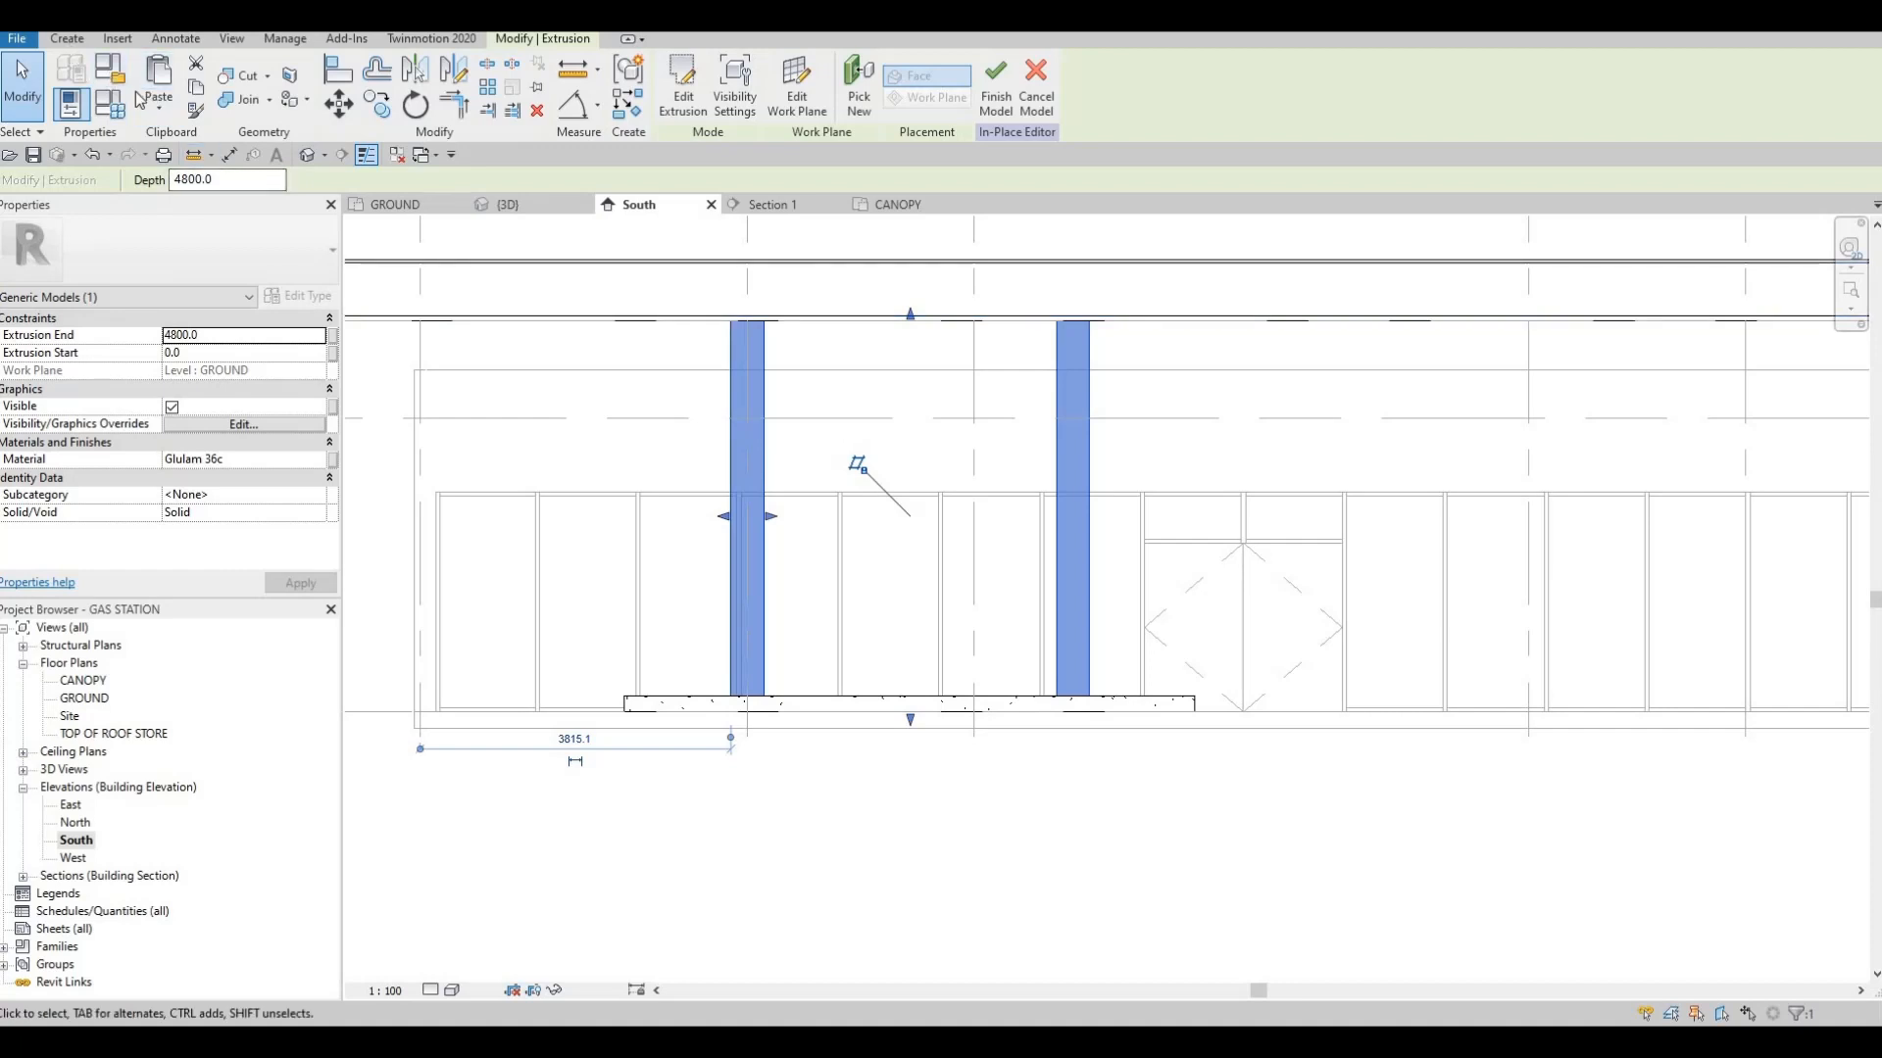
left_click(66, 39)
left_click(162, 83)
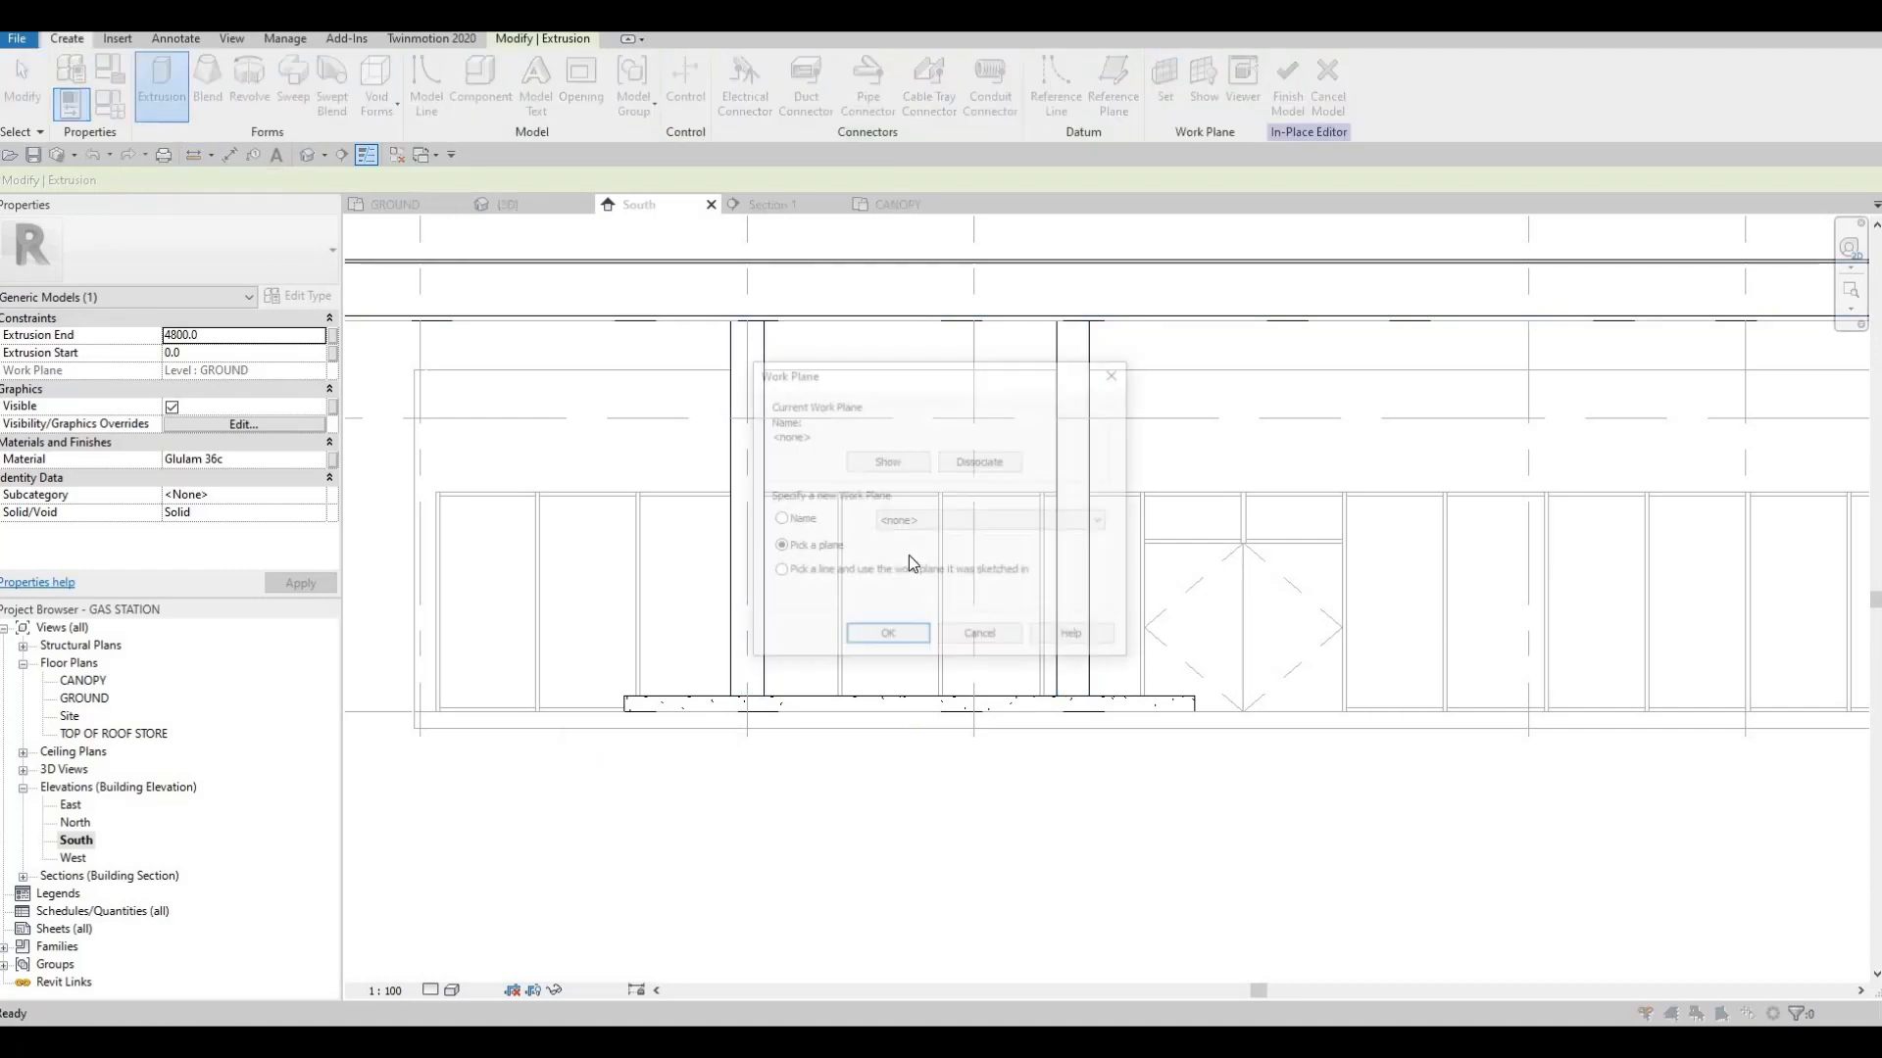
left_click(887, 637)
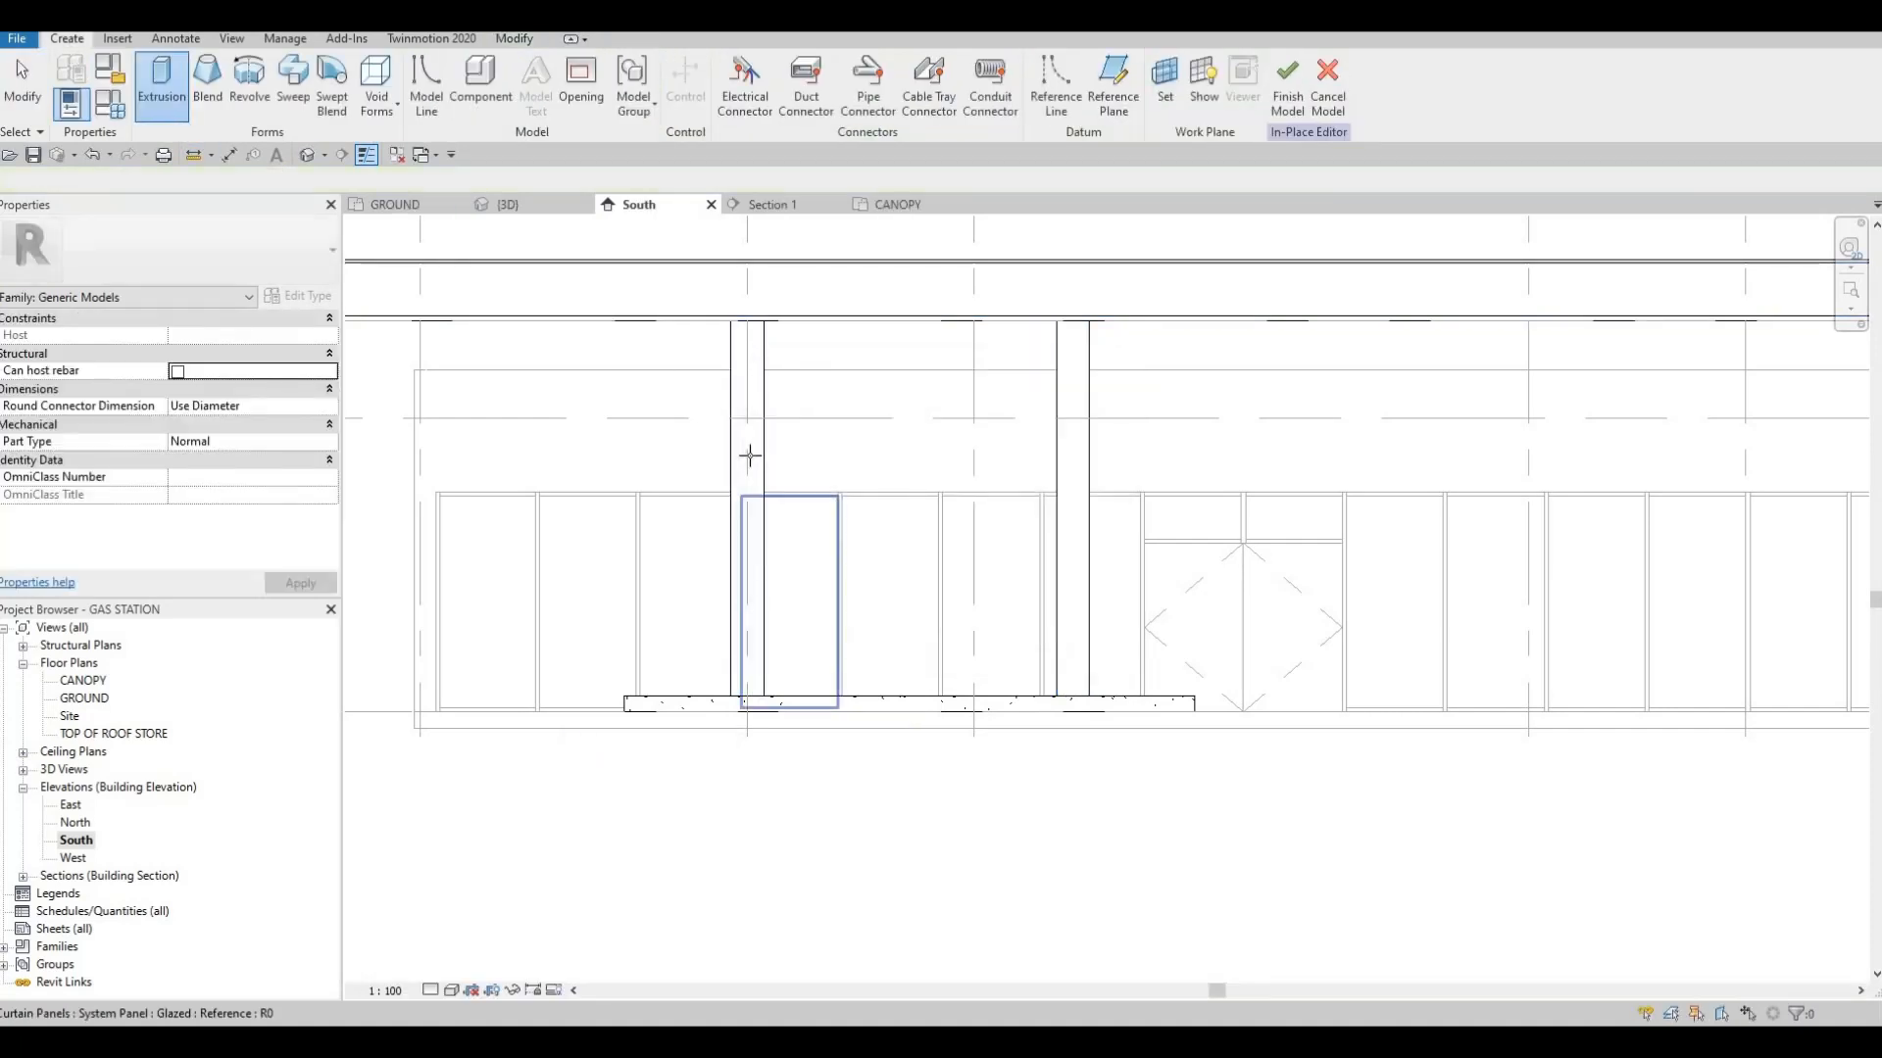
left_click(742, 377)
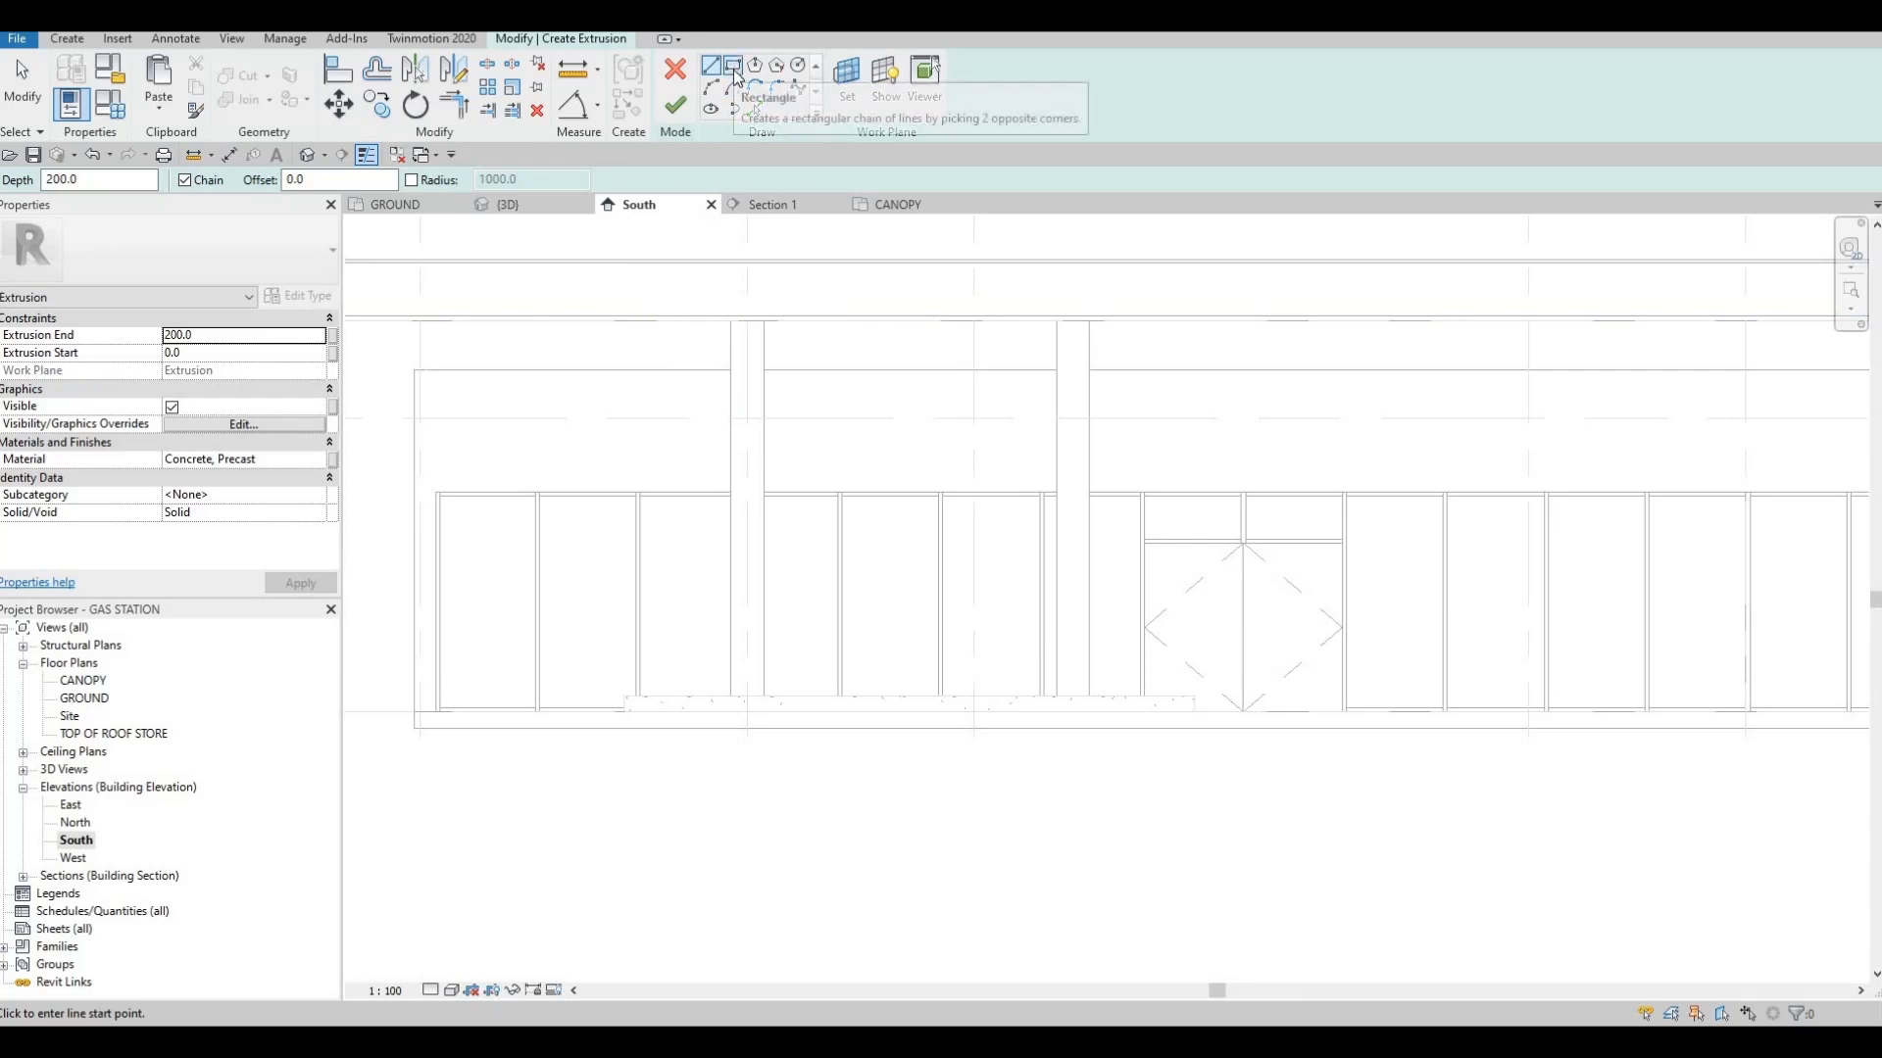
Sketch a 1200 mm high rectangle between the two columns, from the column tops down to the TOP OF ROOF STORE level
left_click(733, 65)
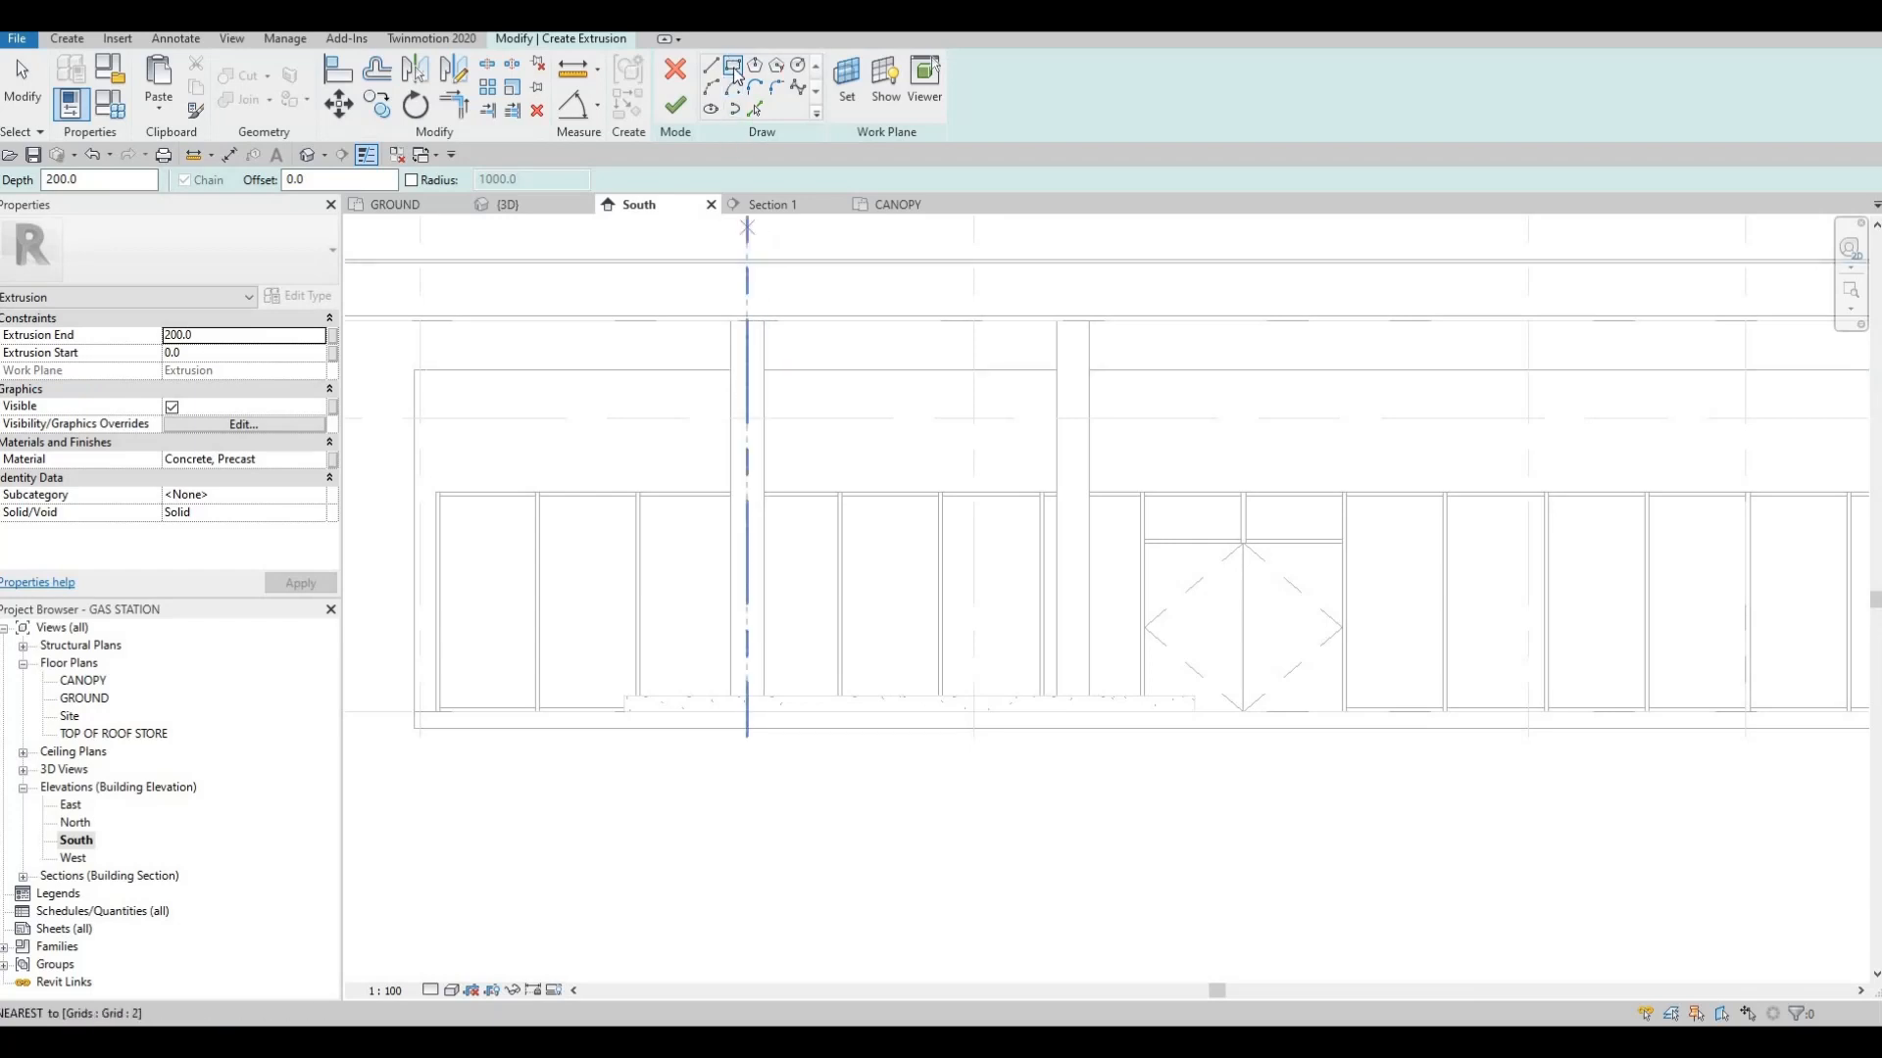
left_click(735, 68)
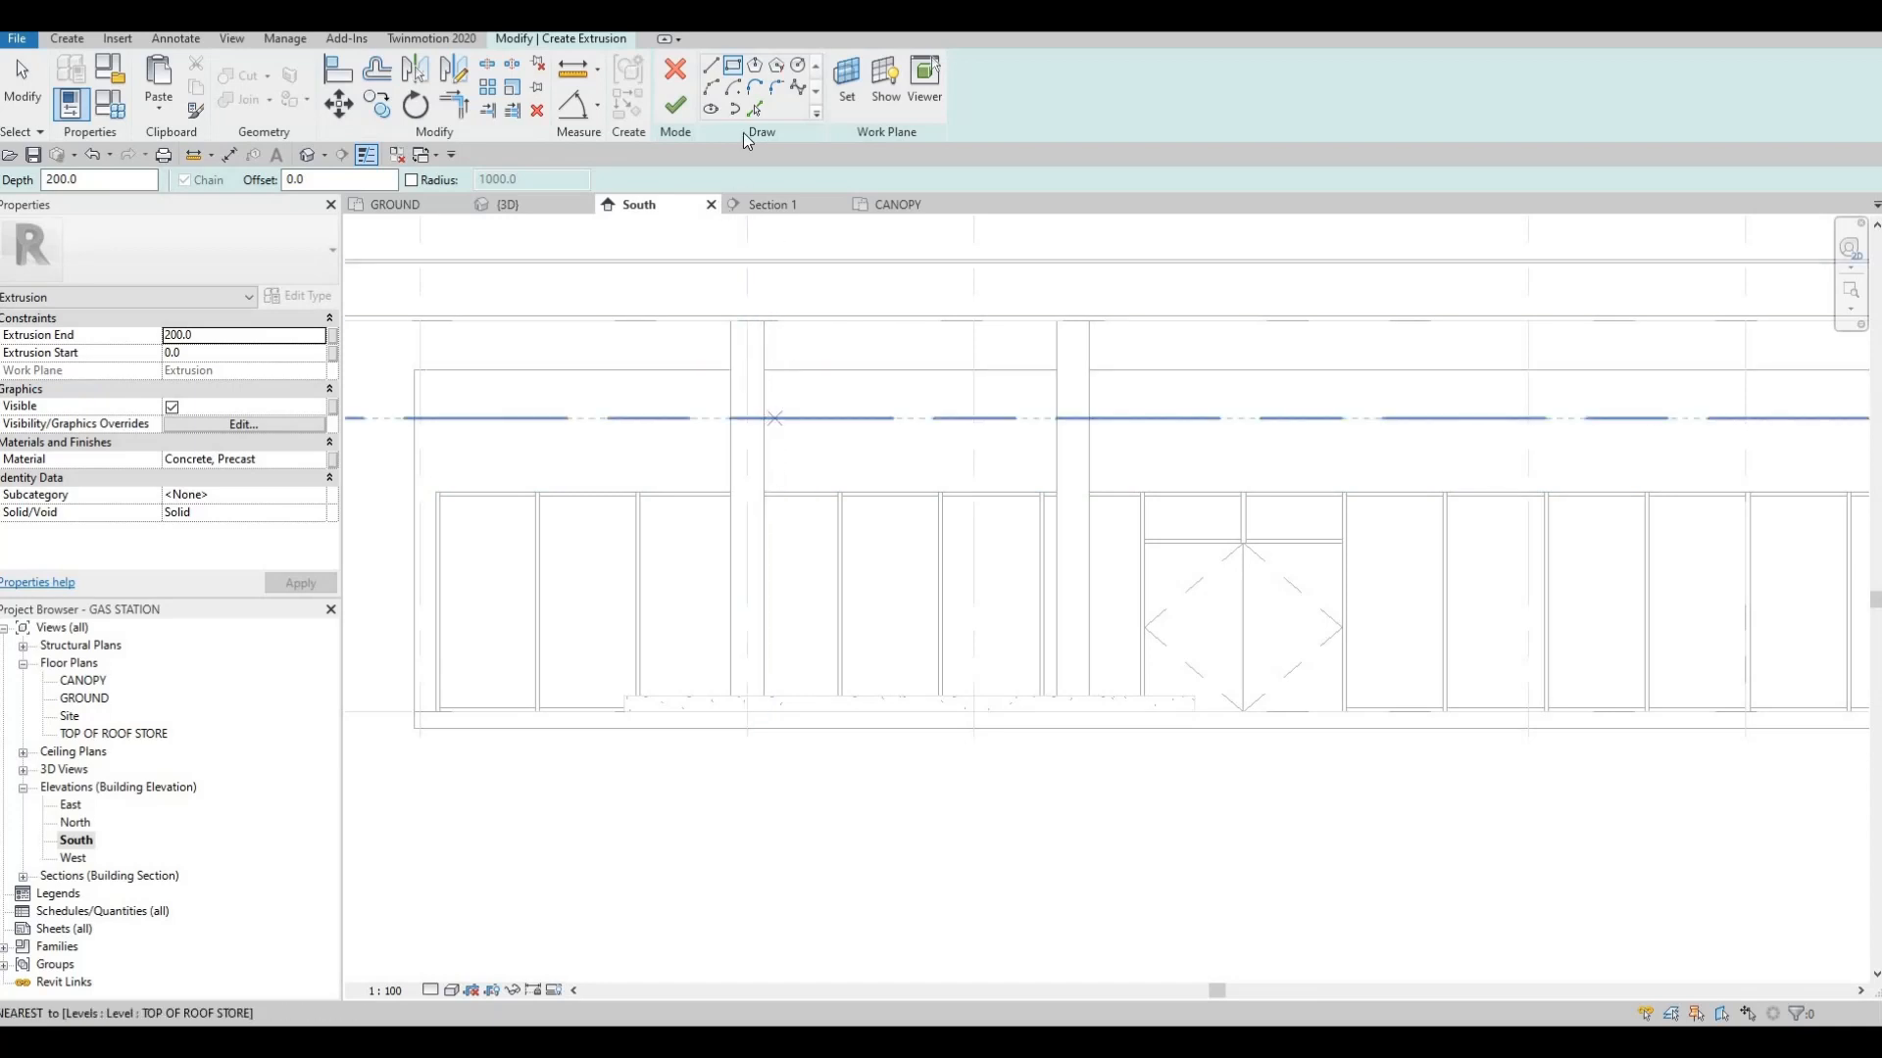
left_click(764, 320)
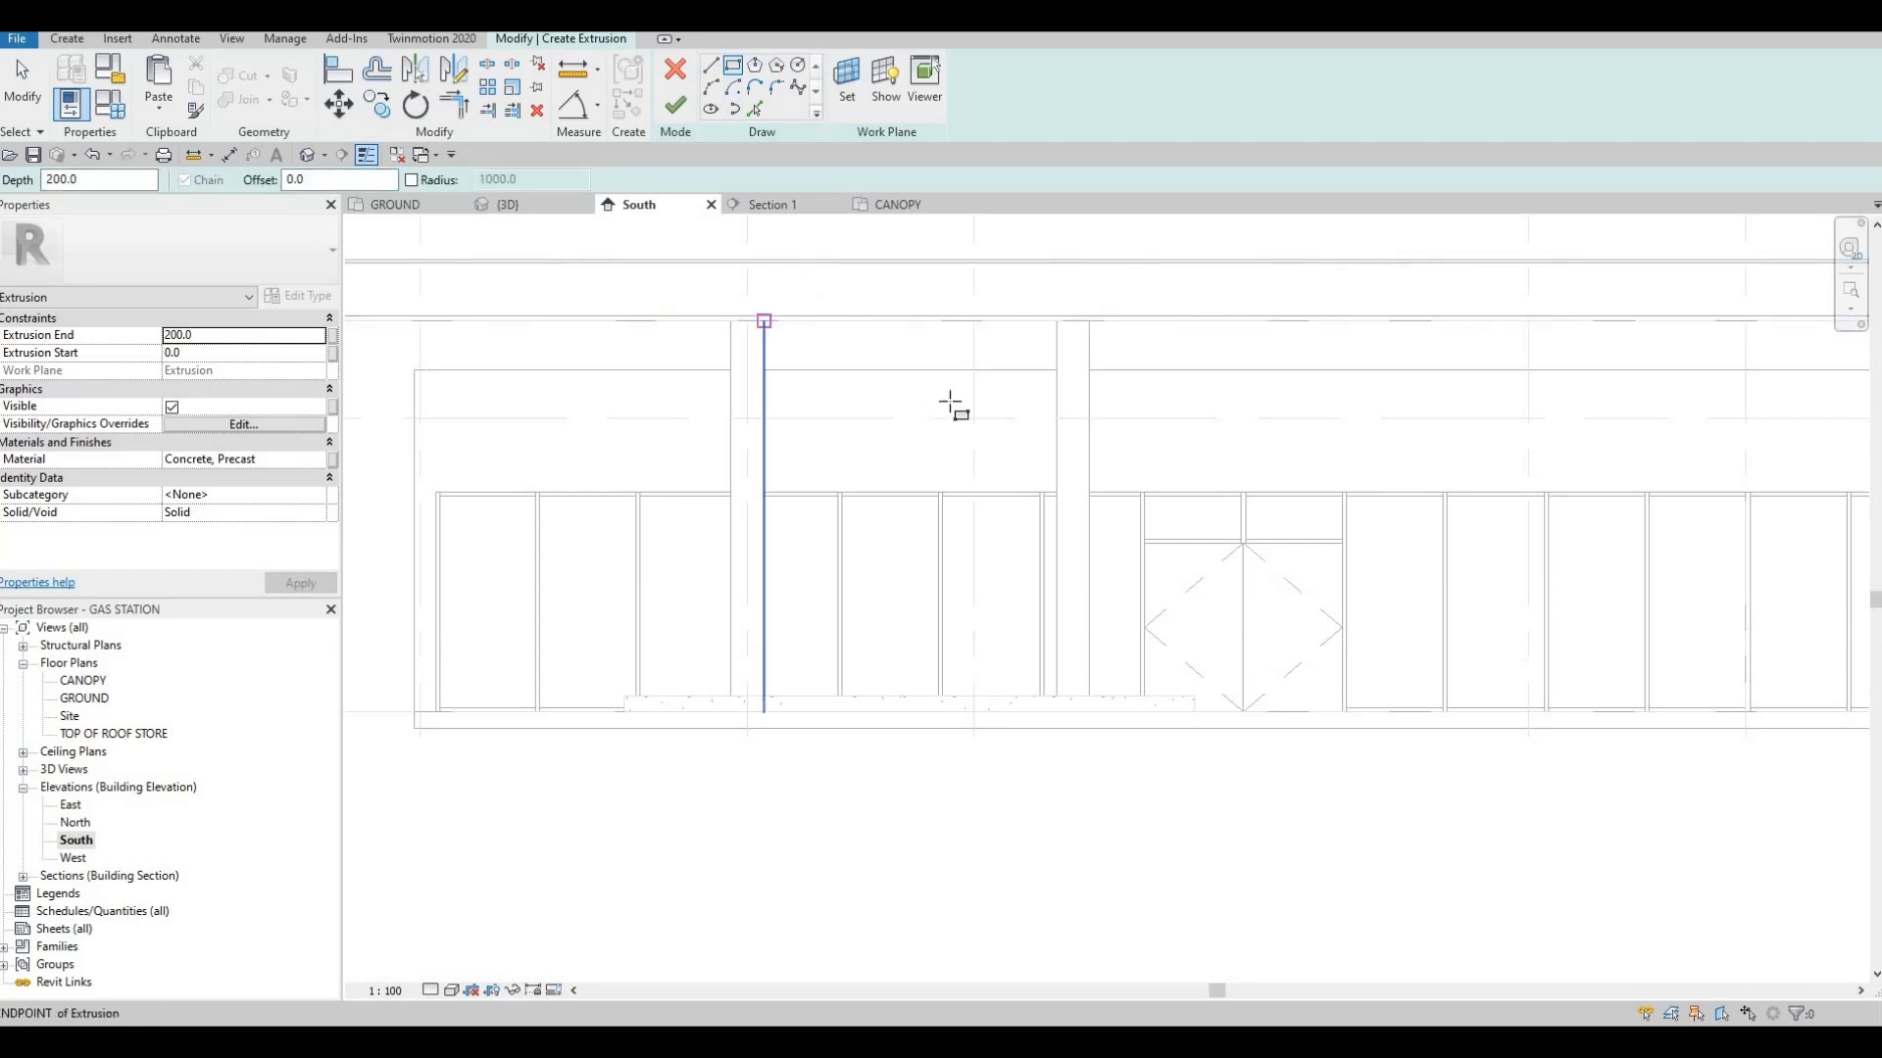
left_click(1059, 418)
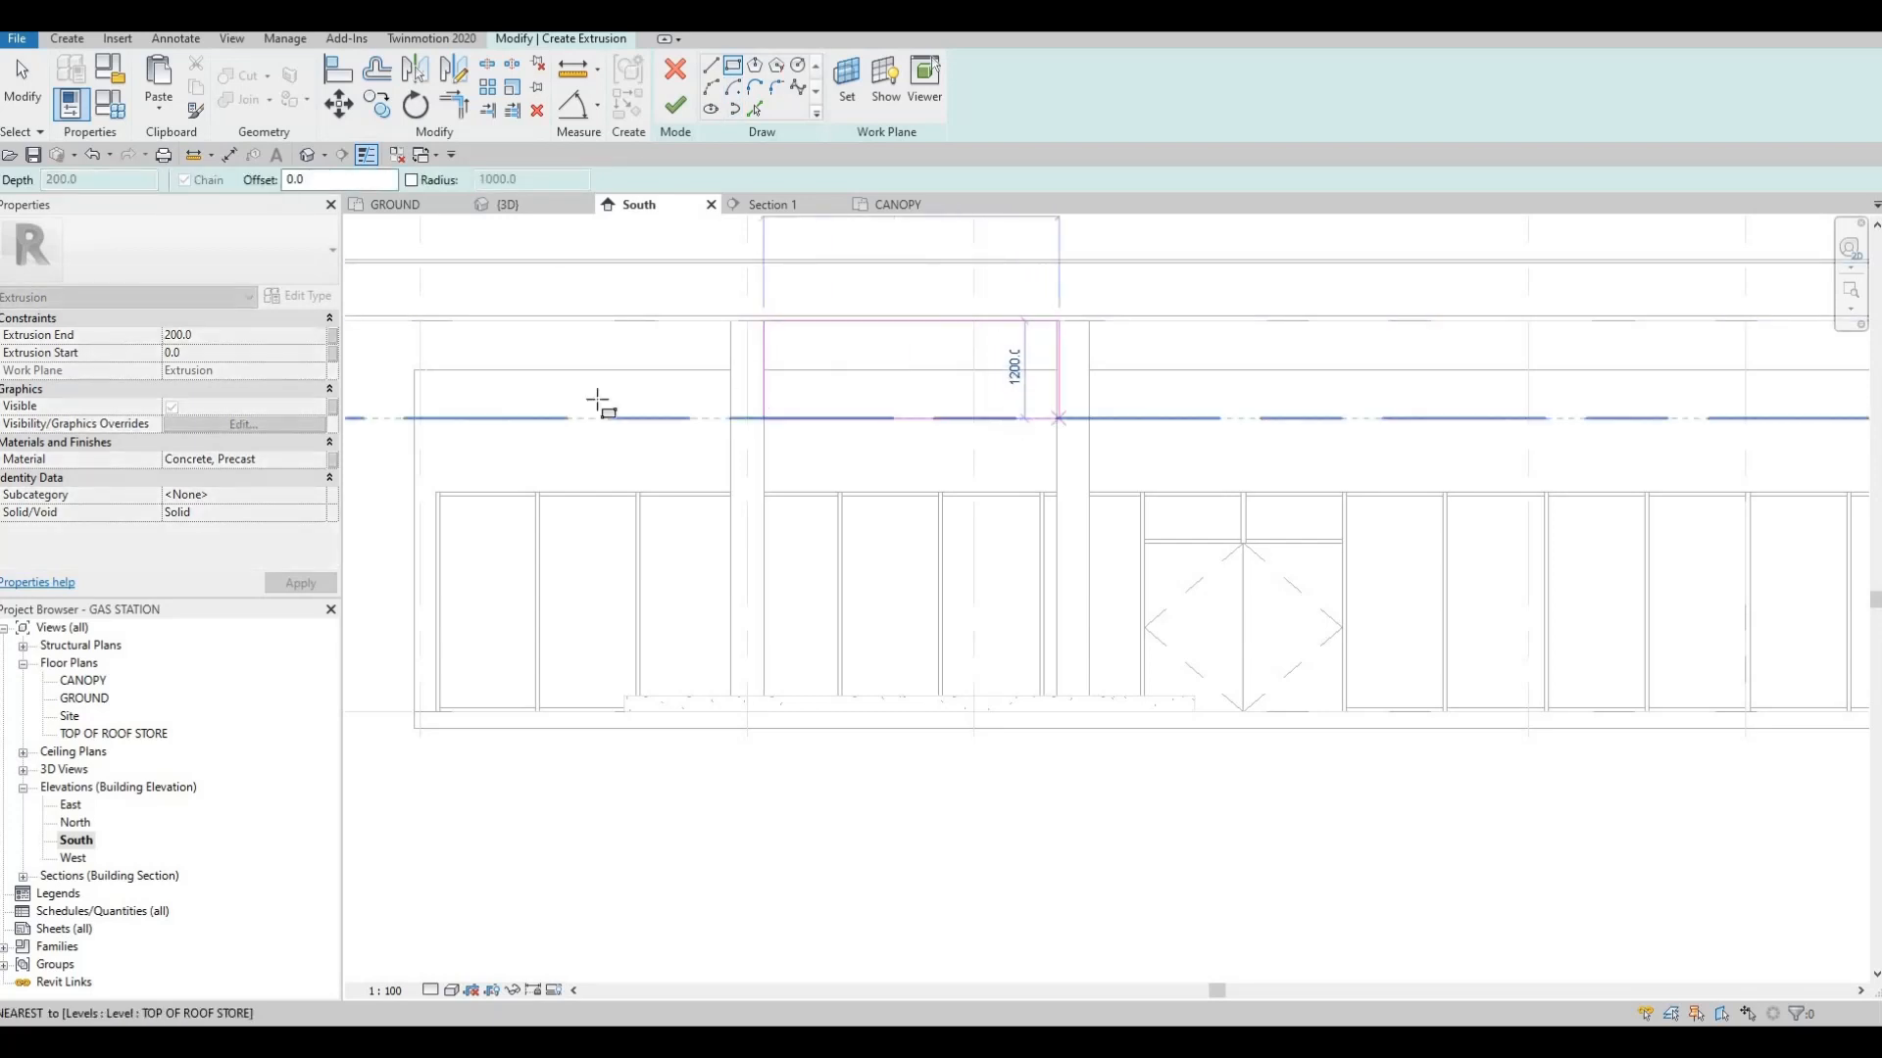
key("Escape")
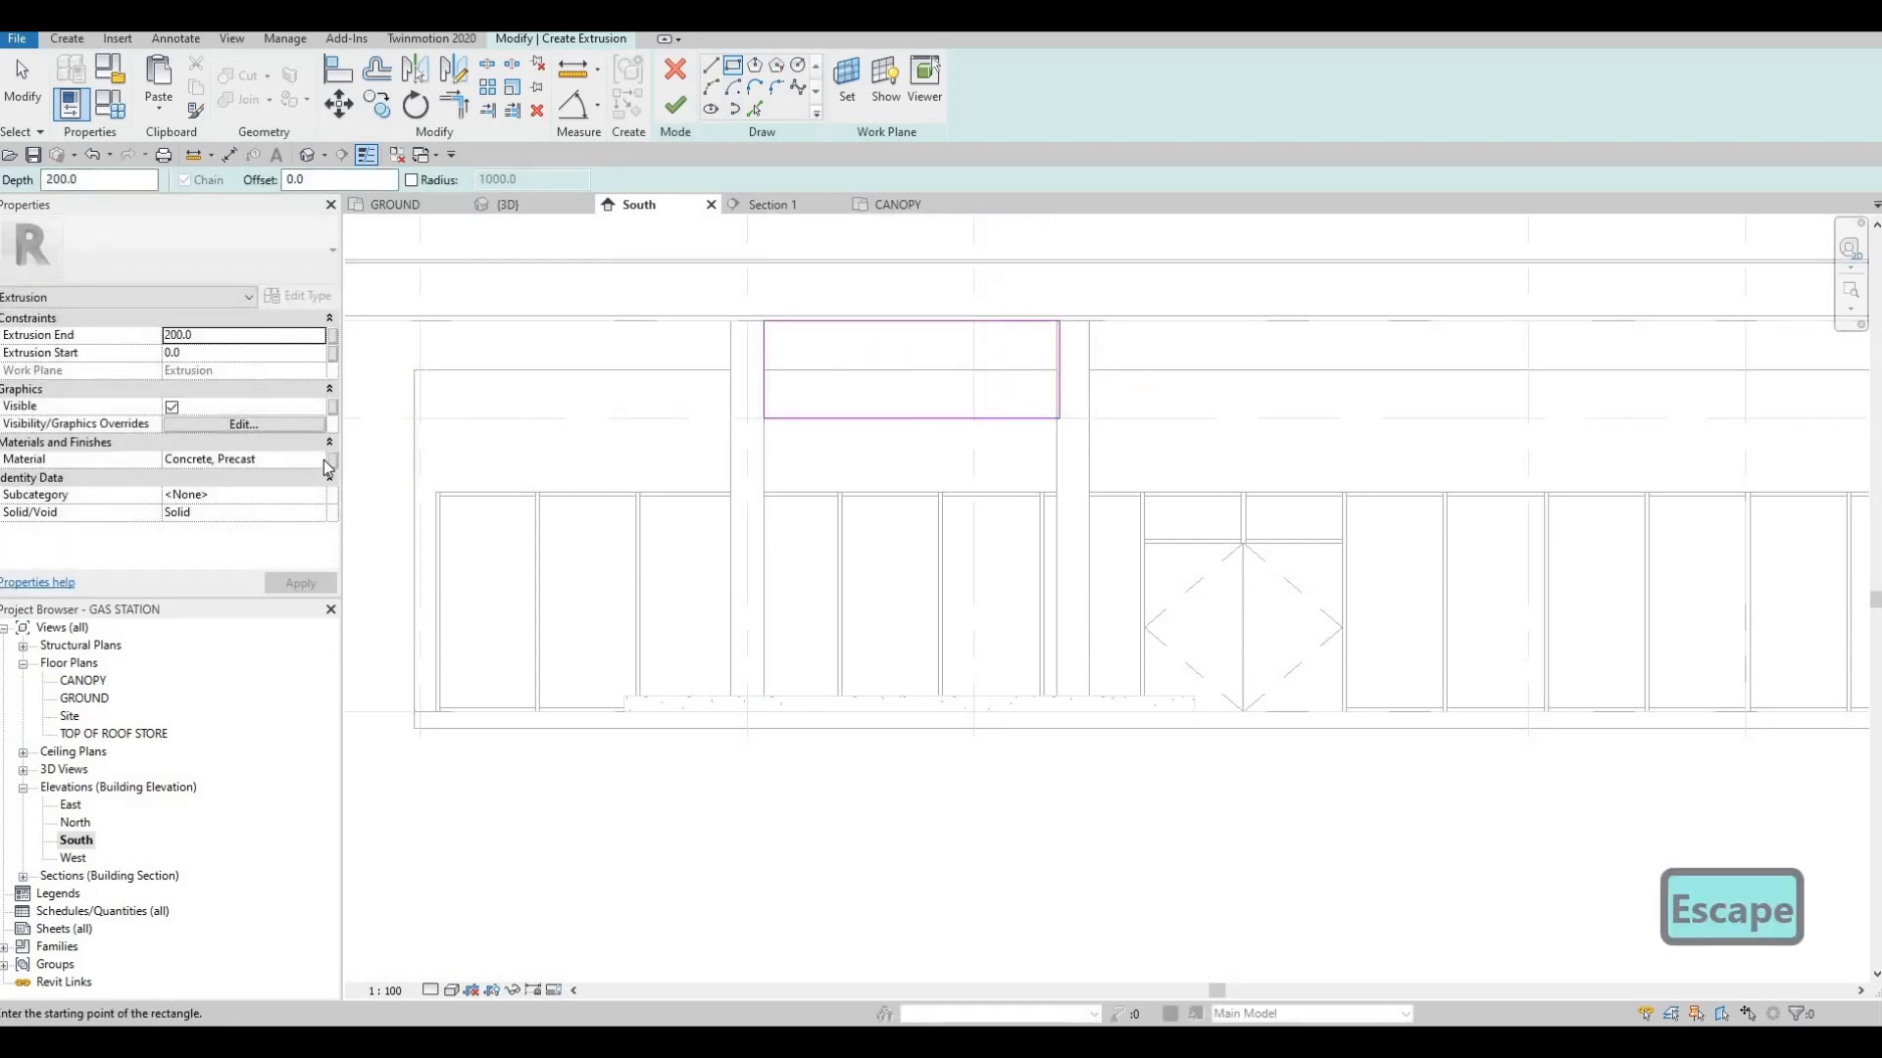
Set the extrusion's material to Plaster from the Plaster category of the AEC Materials library
left_click(323, 460)
left_click(333, 459)
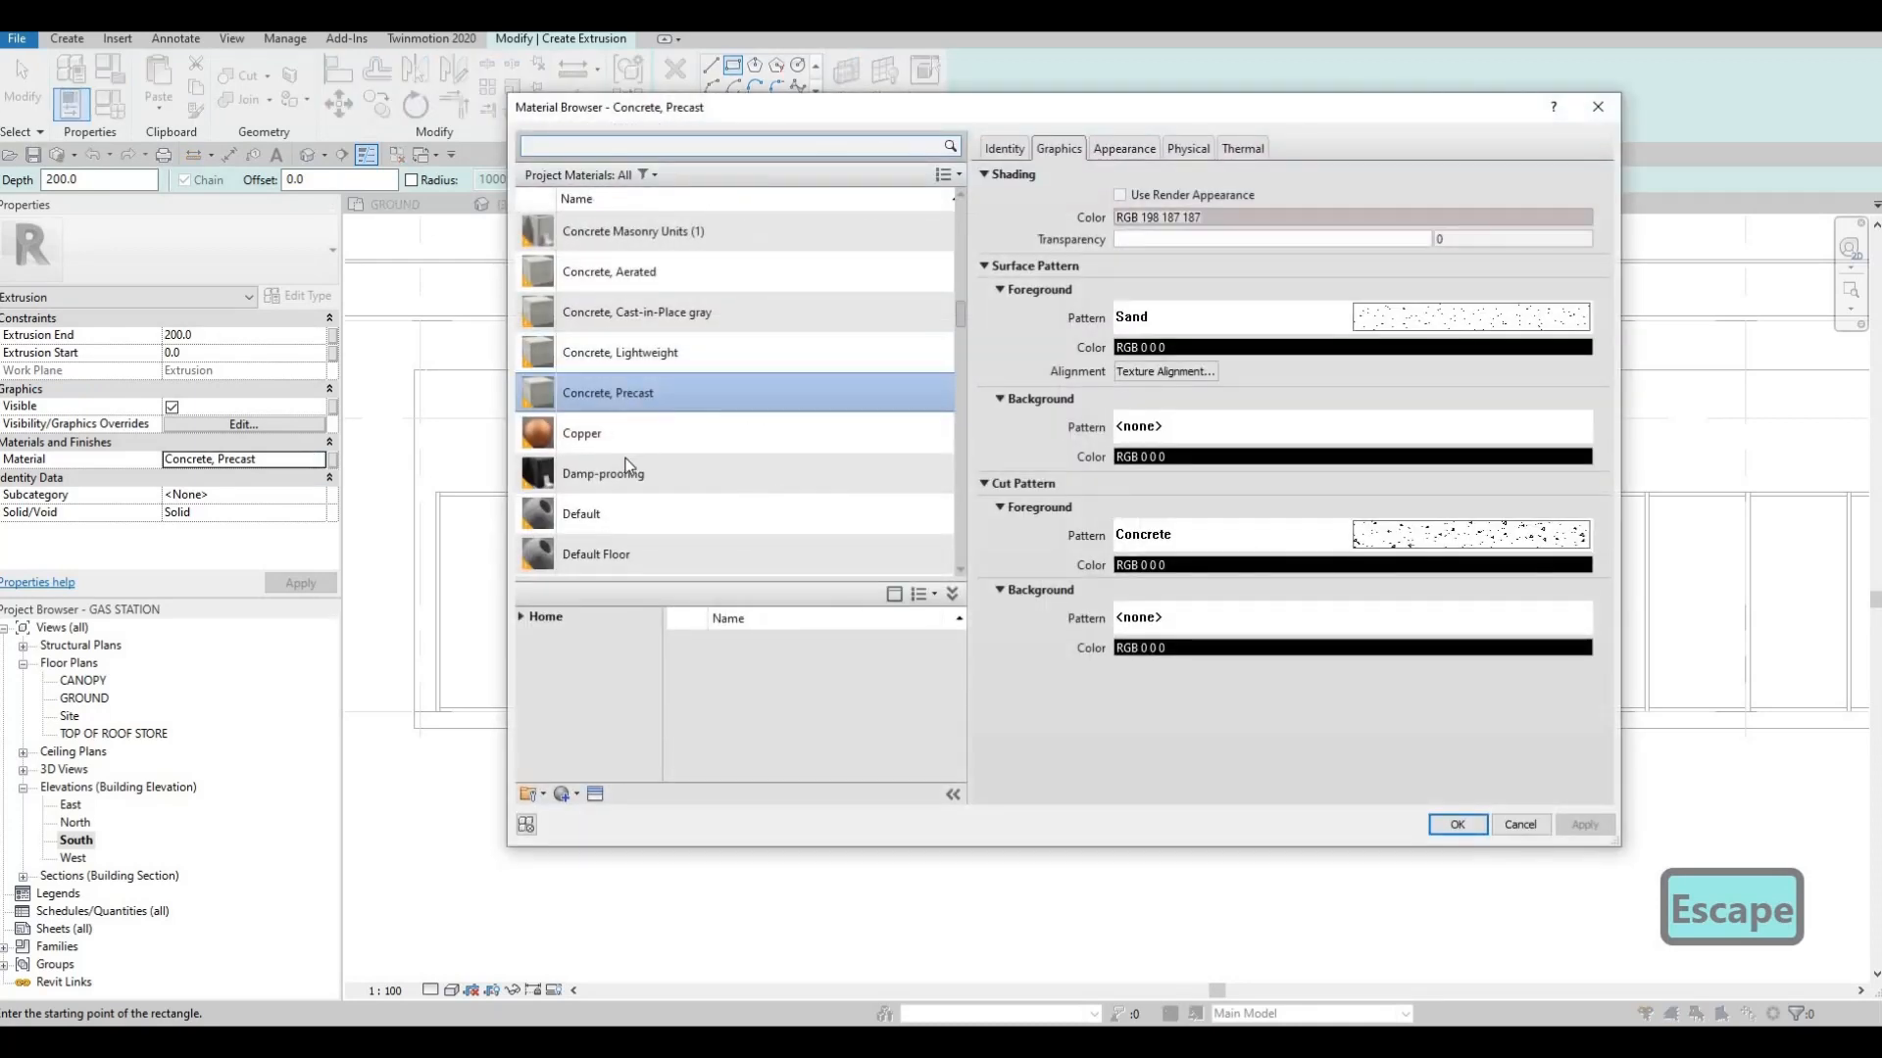
scroll(632, 436, "down", 4)
scroll(606, 338, "up", 5)
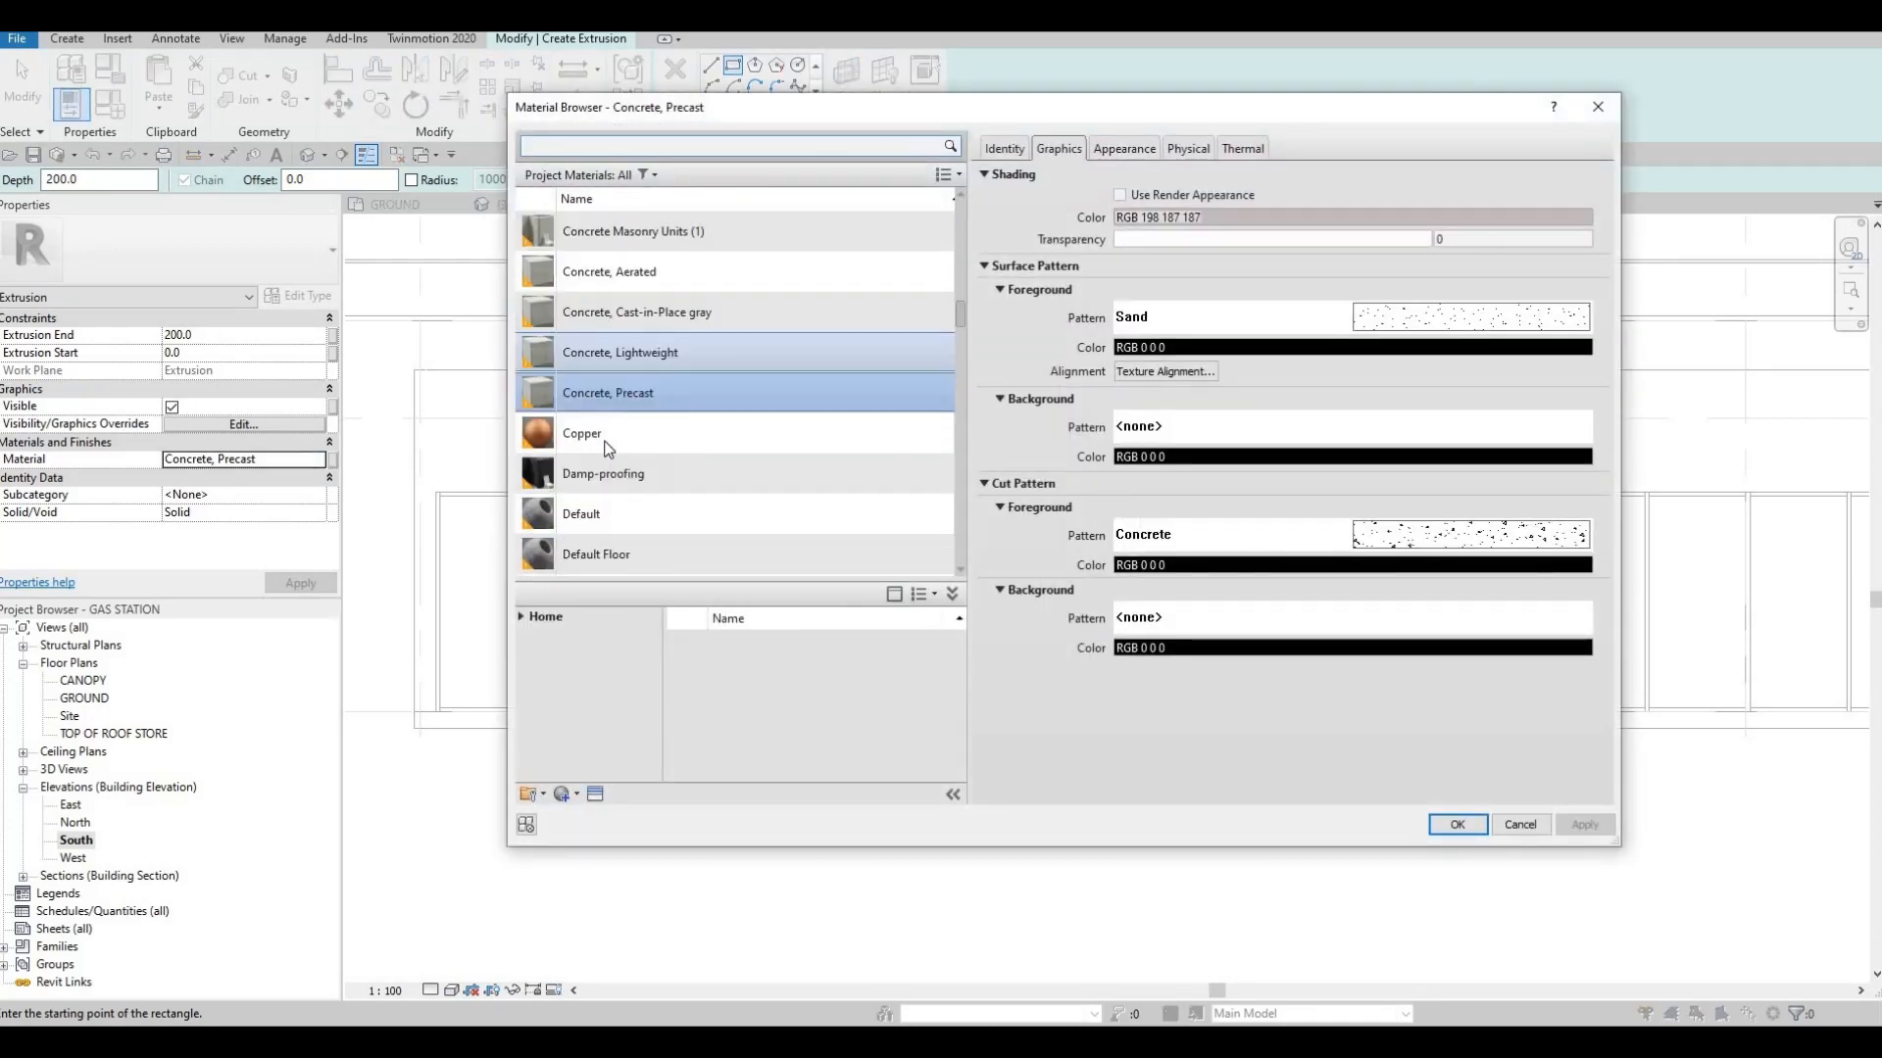
left_click(518, 620)
left_click(529, 653)
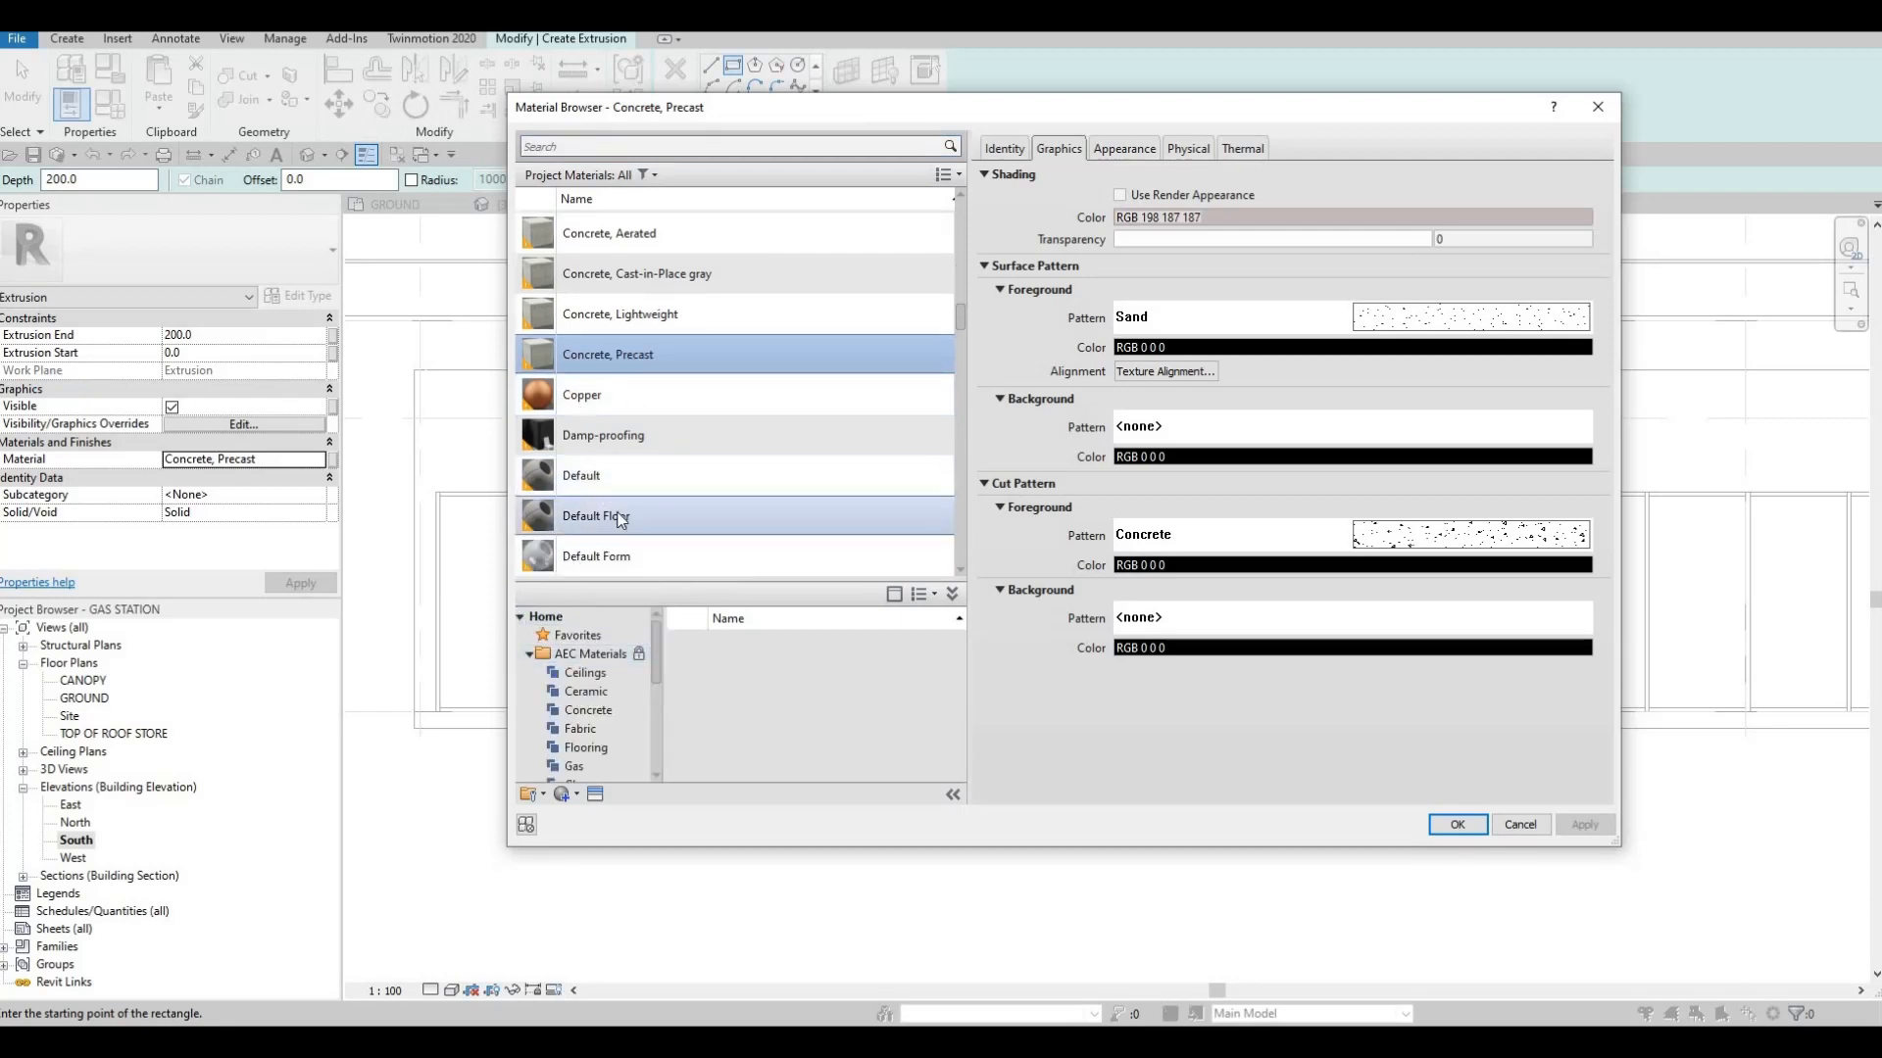
scroll(596, 701, "down", 4)
left_click(580, 729)
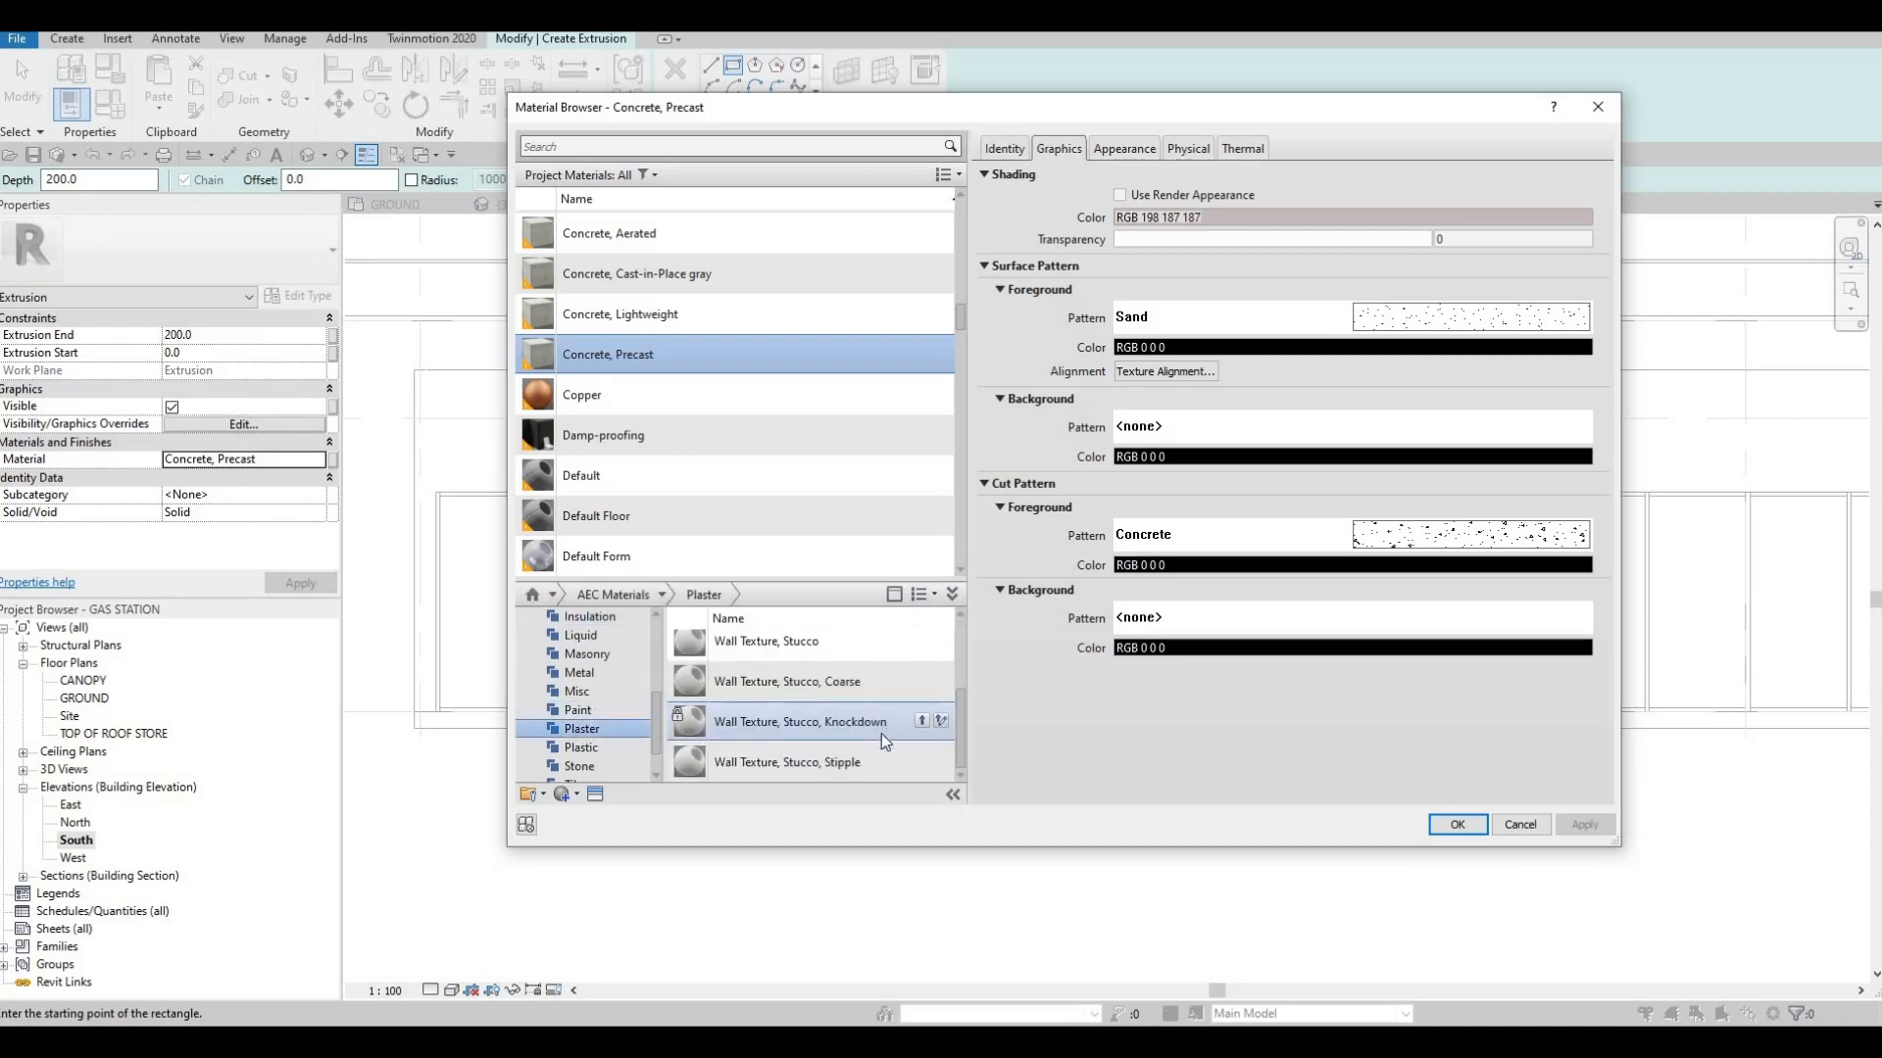
scroll(911, 730, "up", 1)
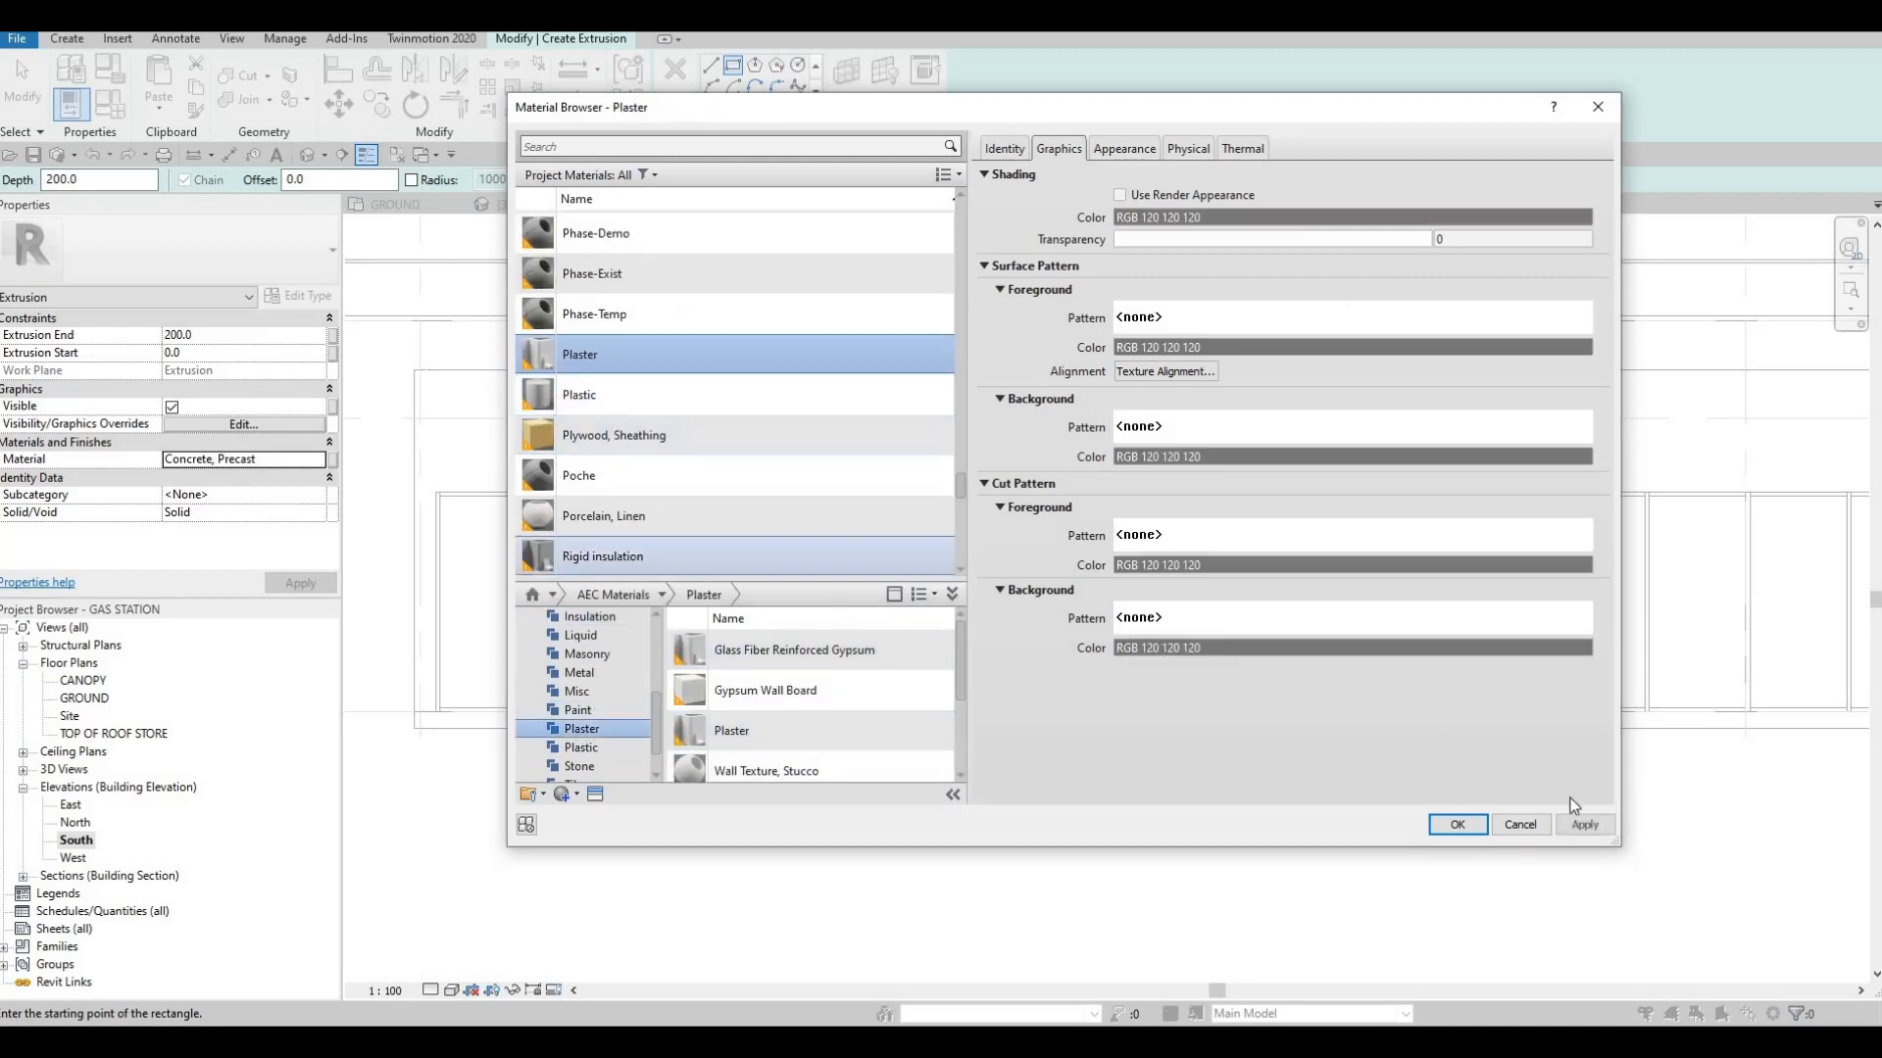
left_click(1458, 824)
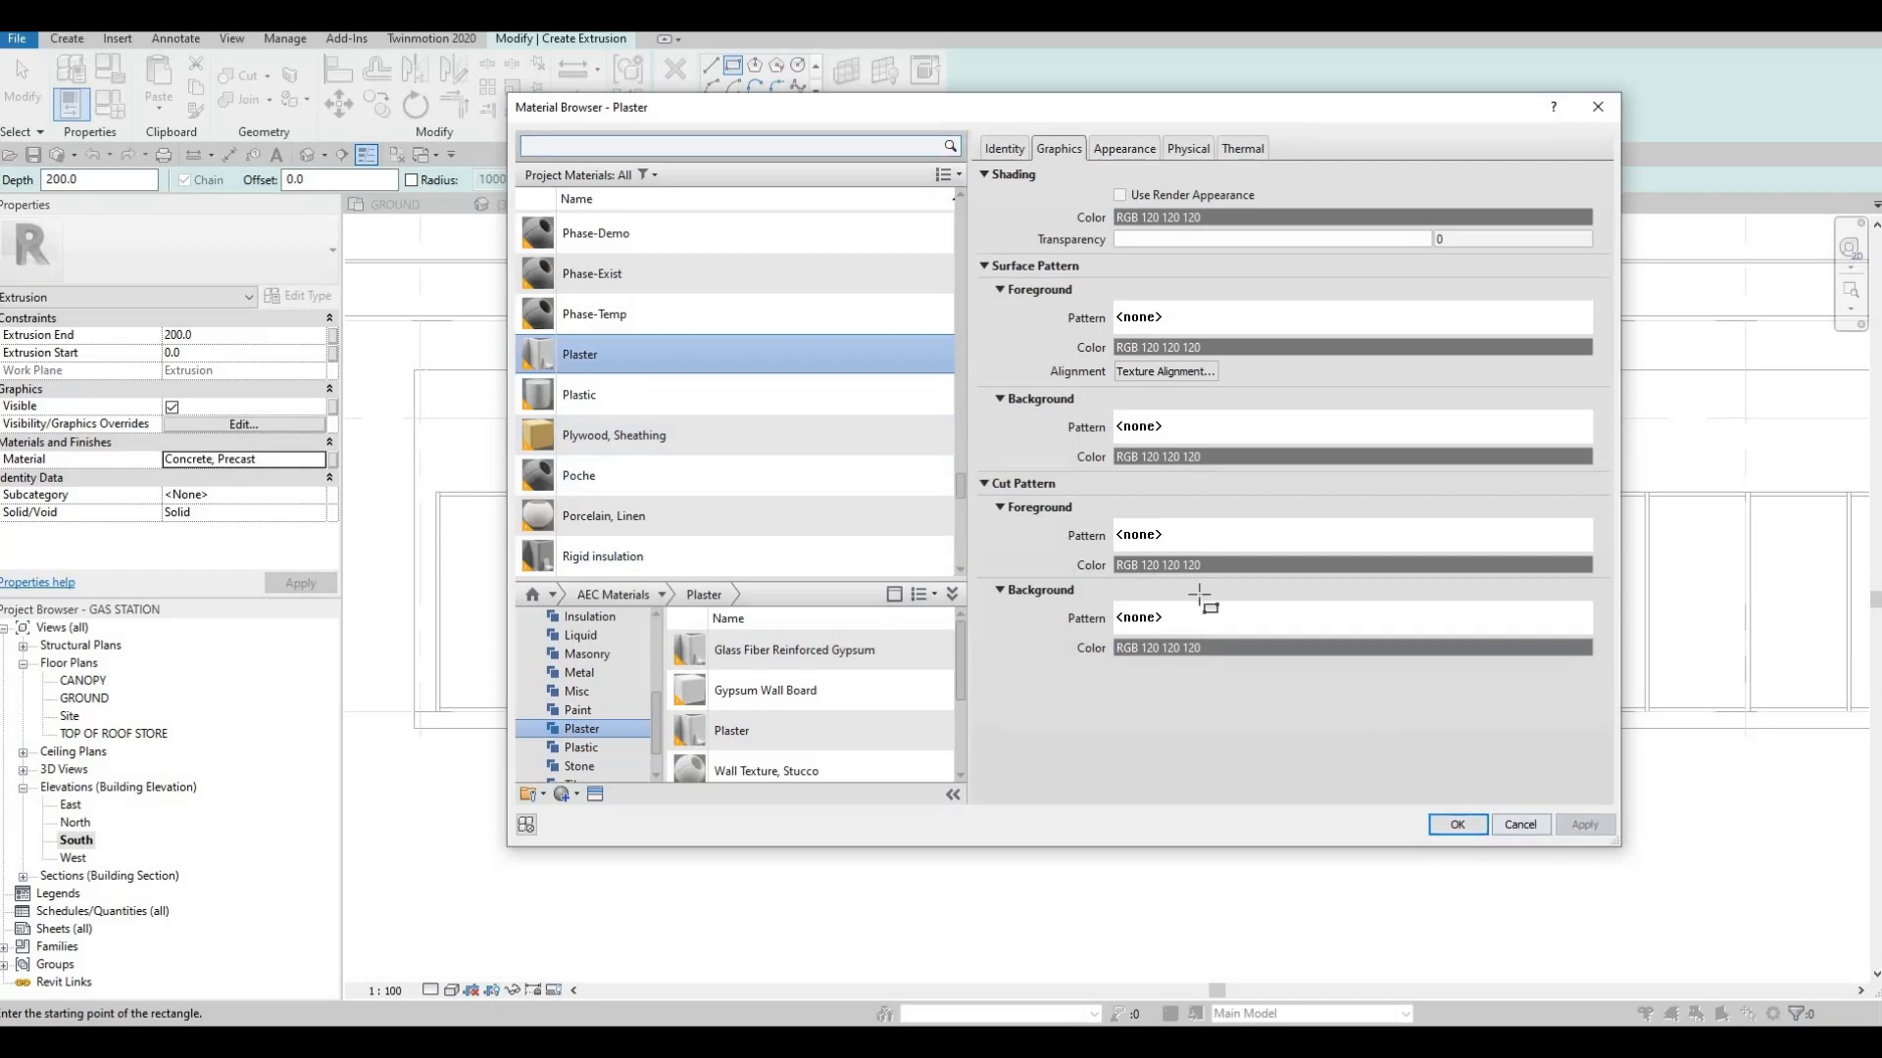
scroll(1019, 349, "up", 2)
key("Escape")
key("Escape")
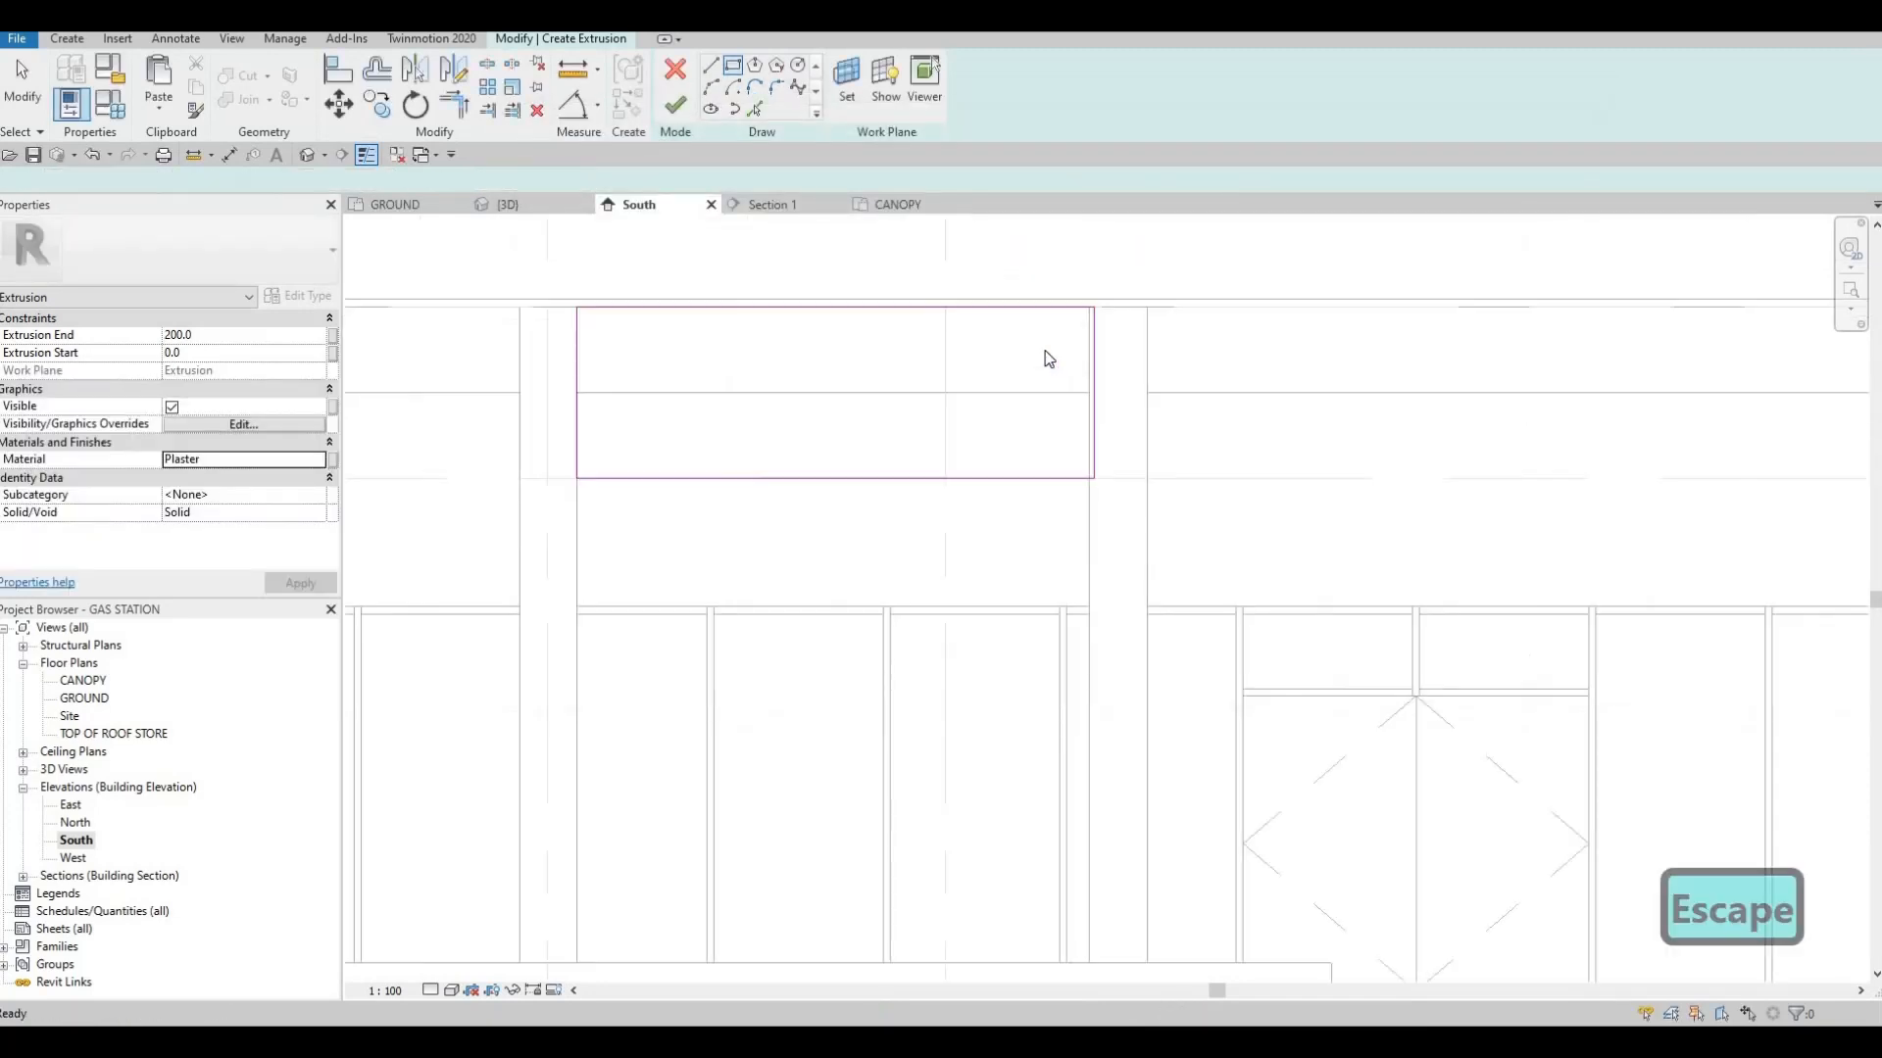
key("a")
key("l")
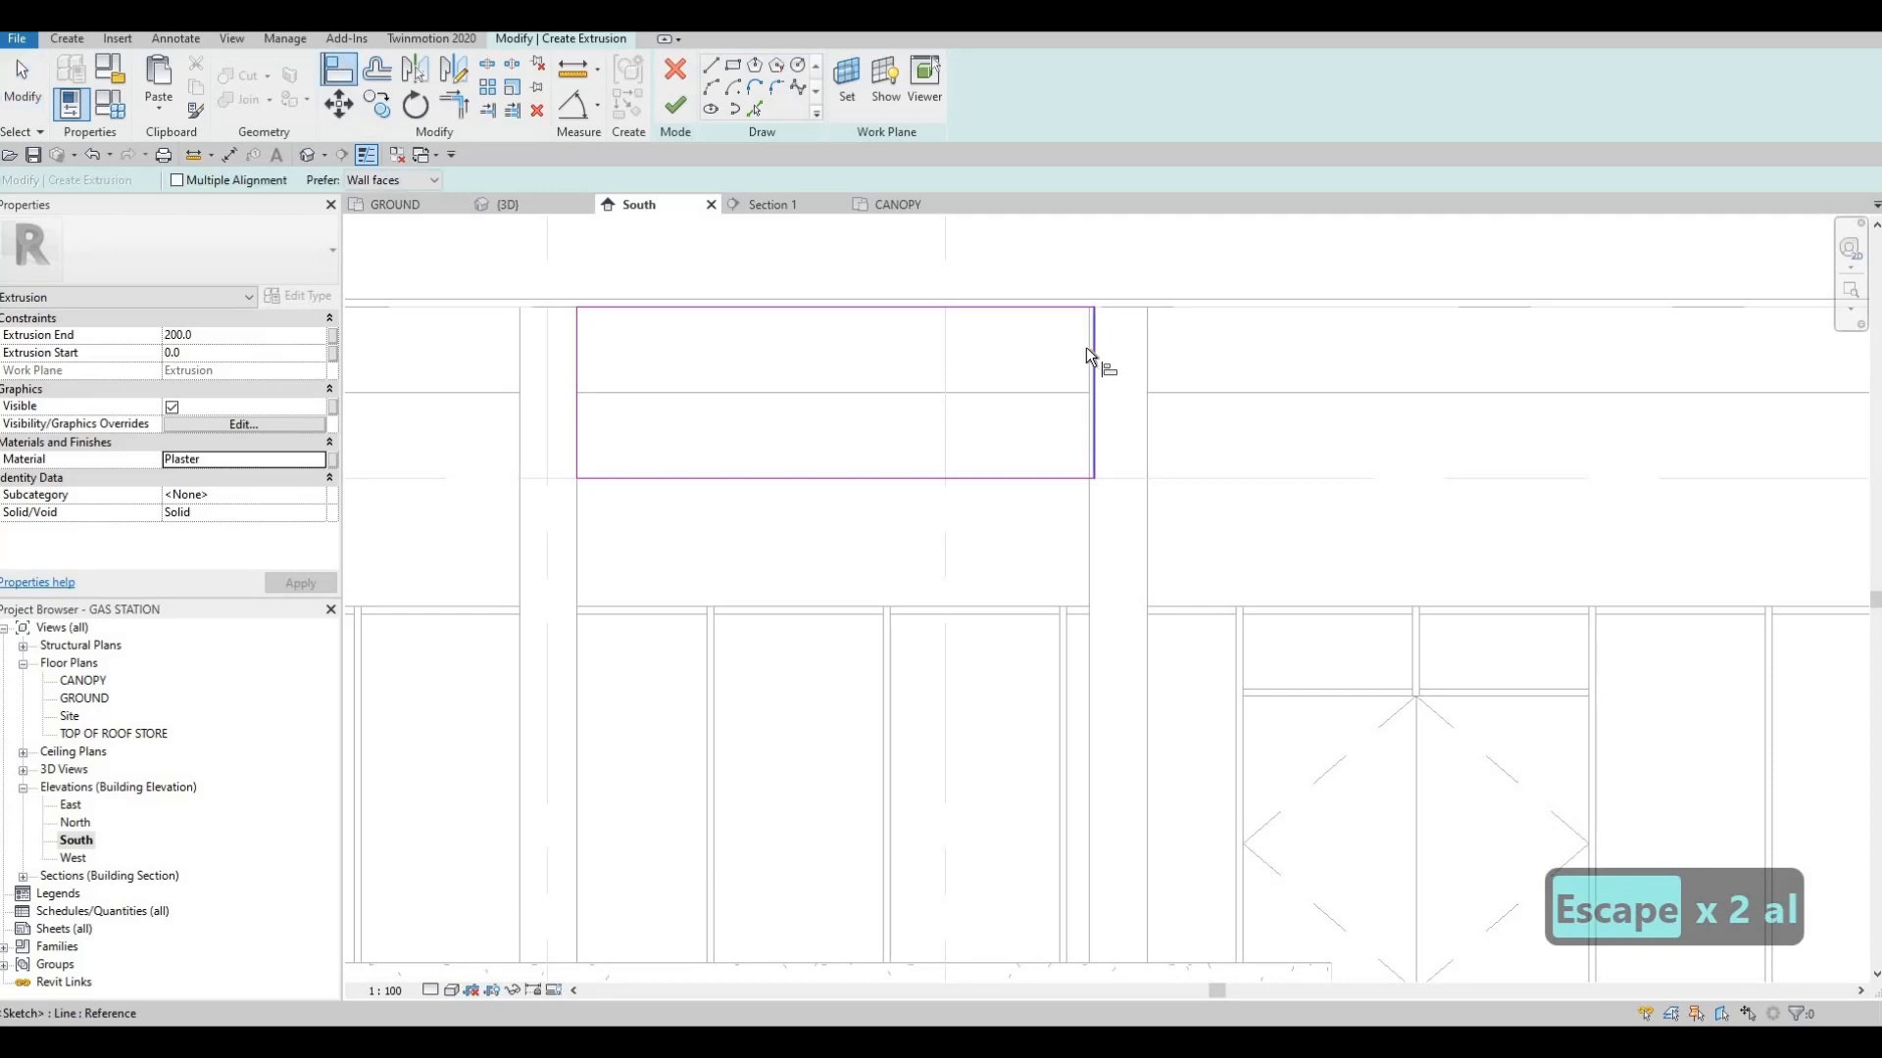
key("Tab")
key("Tab")
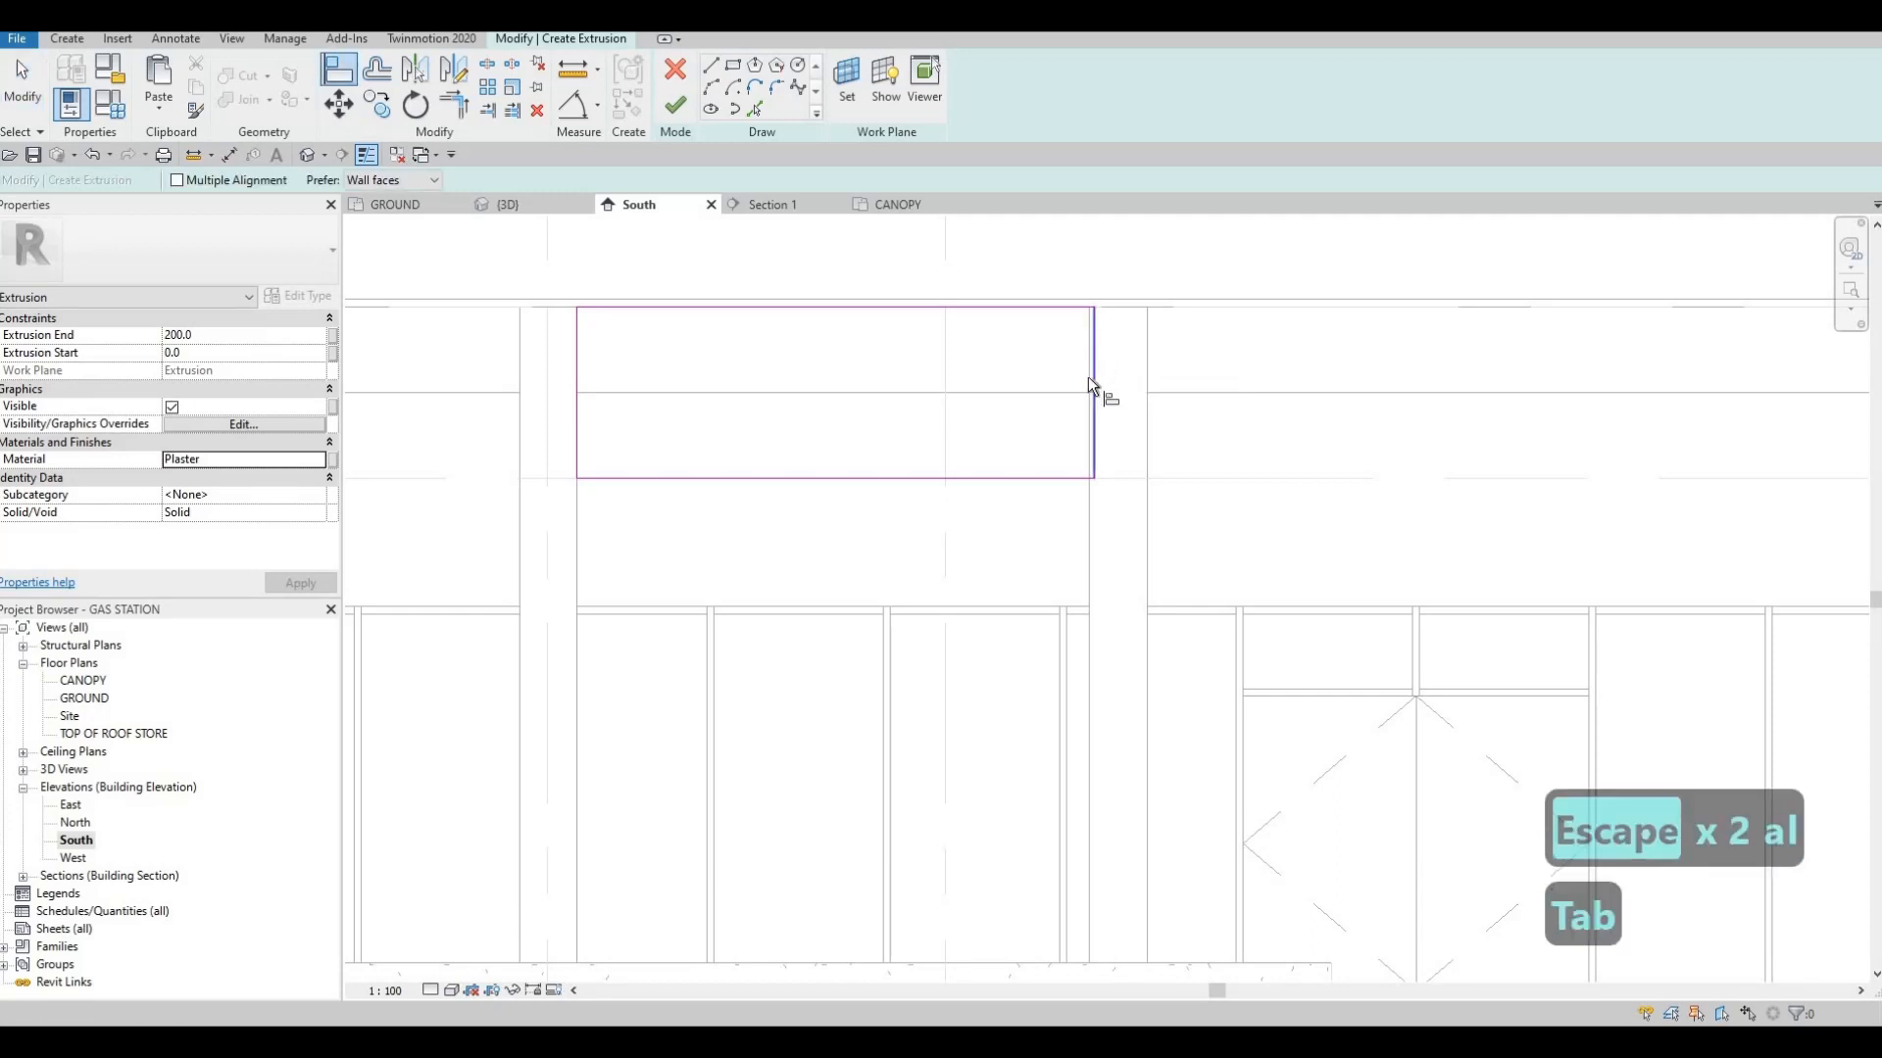
scroll(1094, 373, "up", 2)
scroll(1092, 369, "up", 1)
key("Escape")
key("Escape")
Nudge the rectangle's edge at the round column slightly toward grid 2 and finish the panel extrusion
left_click(1092, 369)
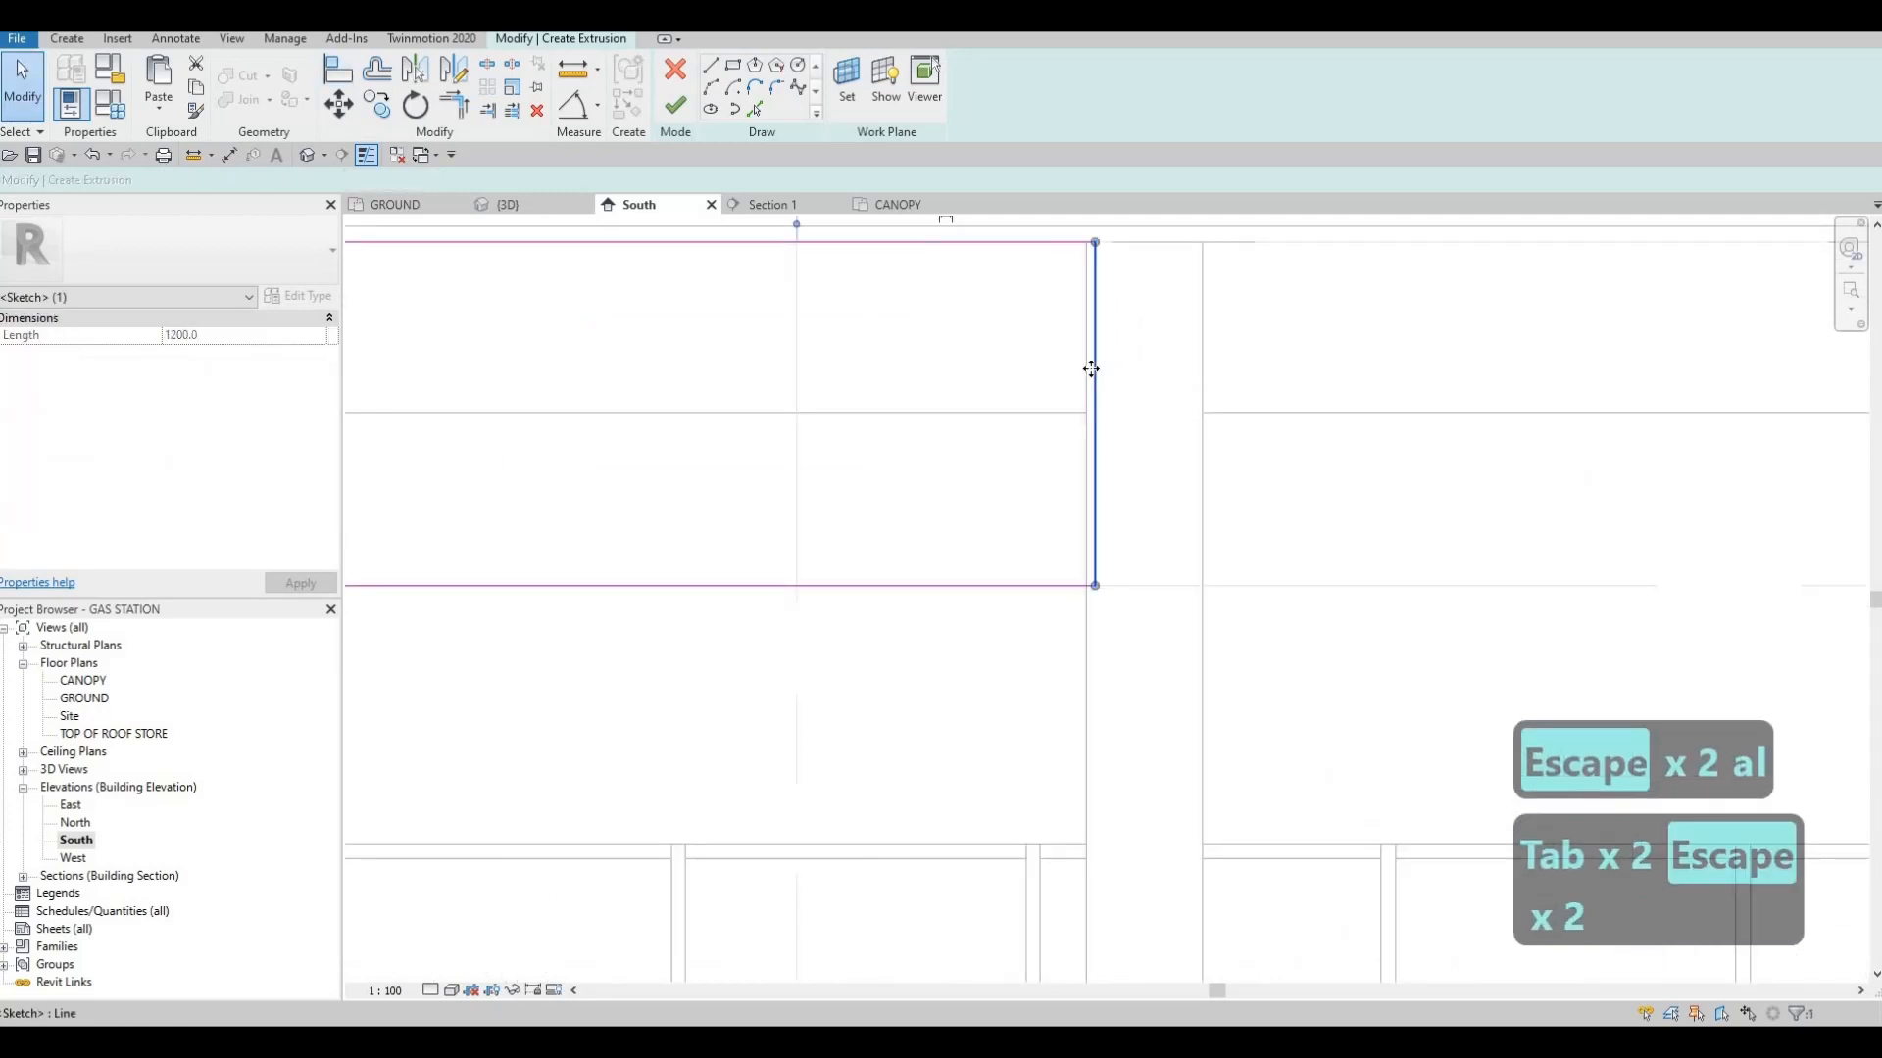
key("Left")
key("Left")
key("Right")
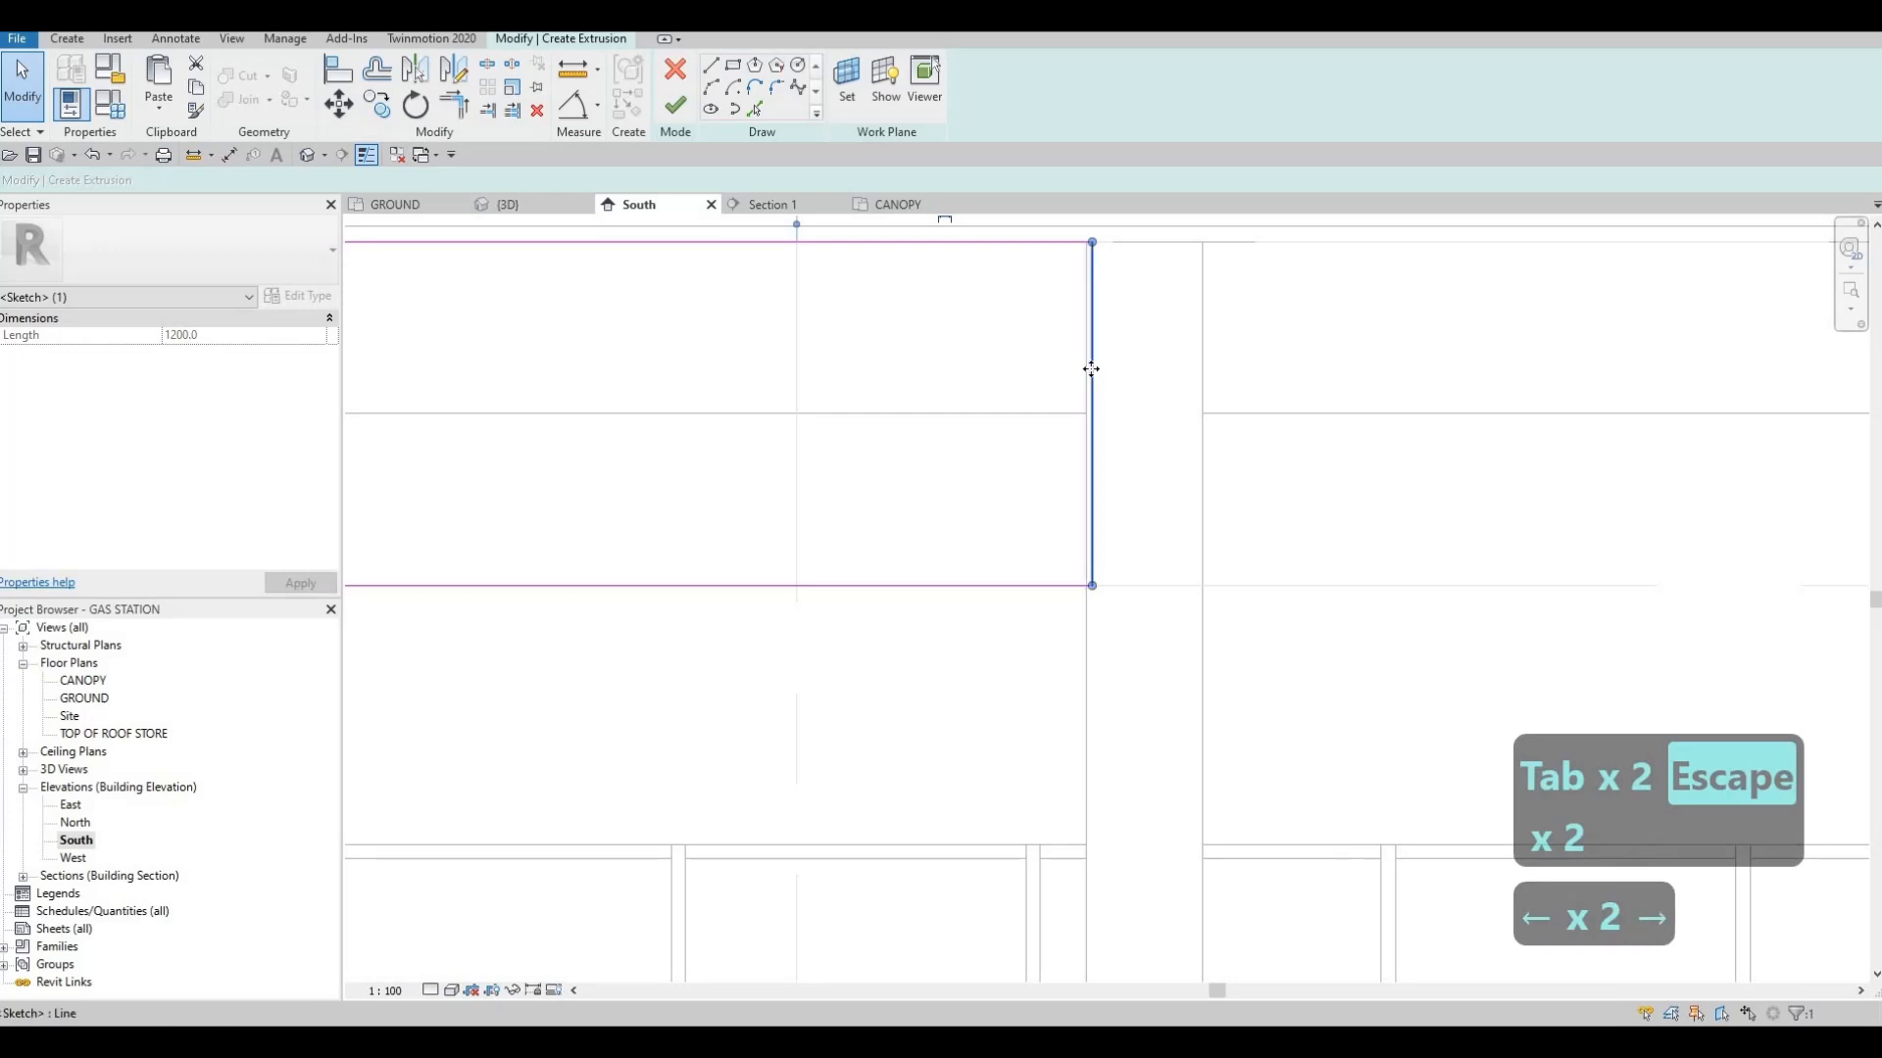
scroll(937, 333, "down", 3)
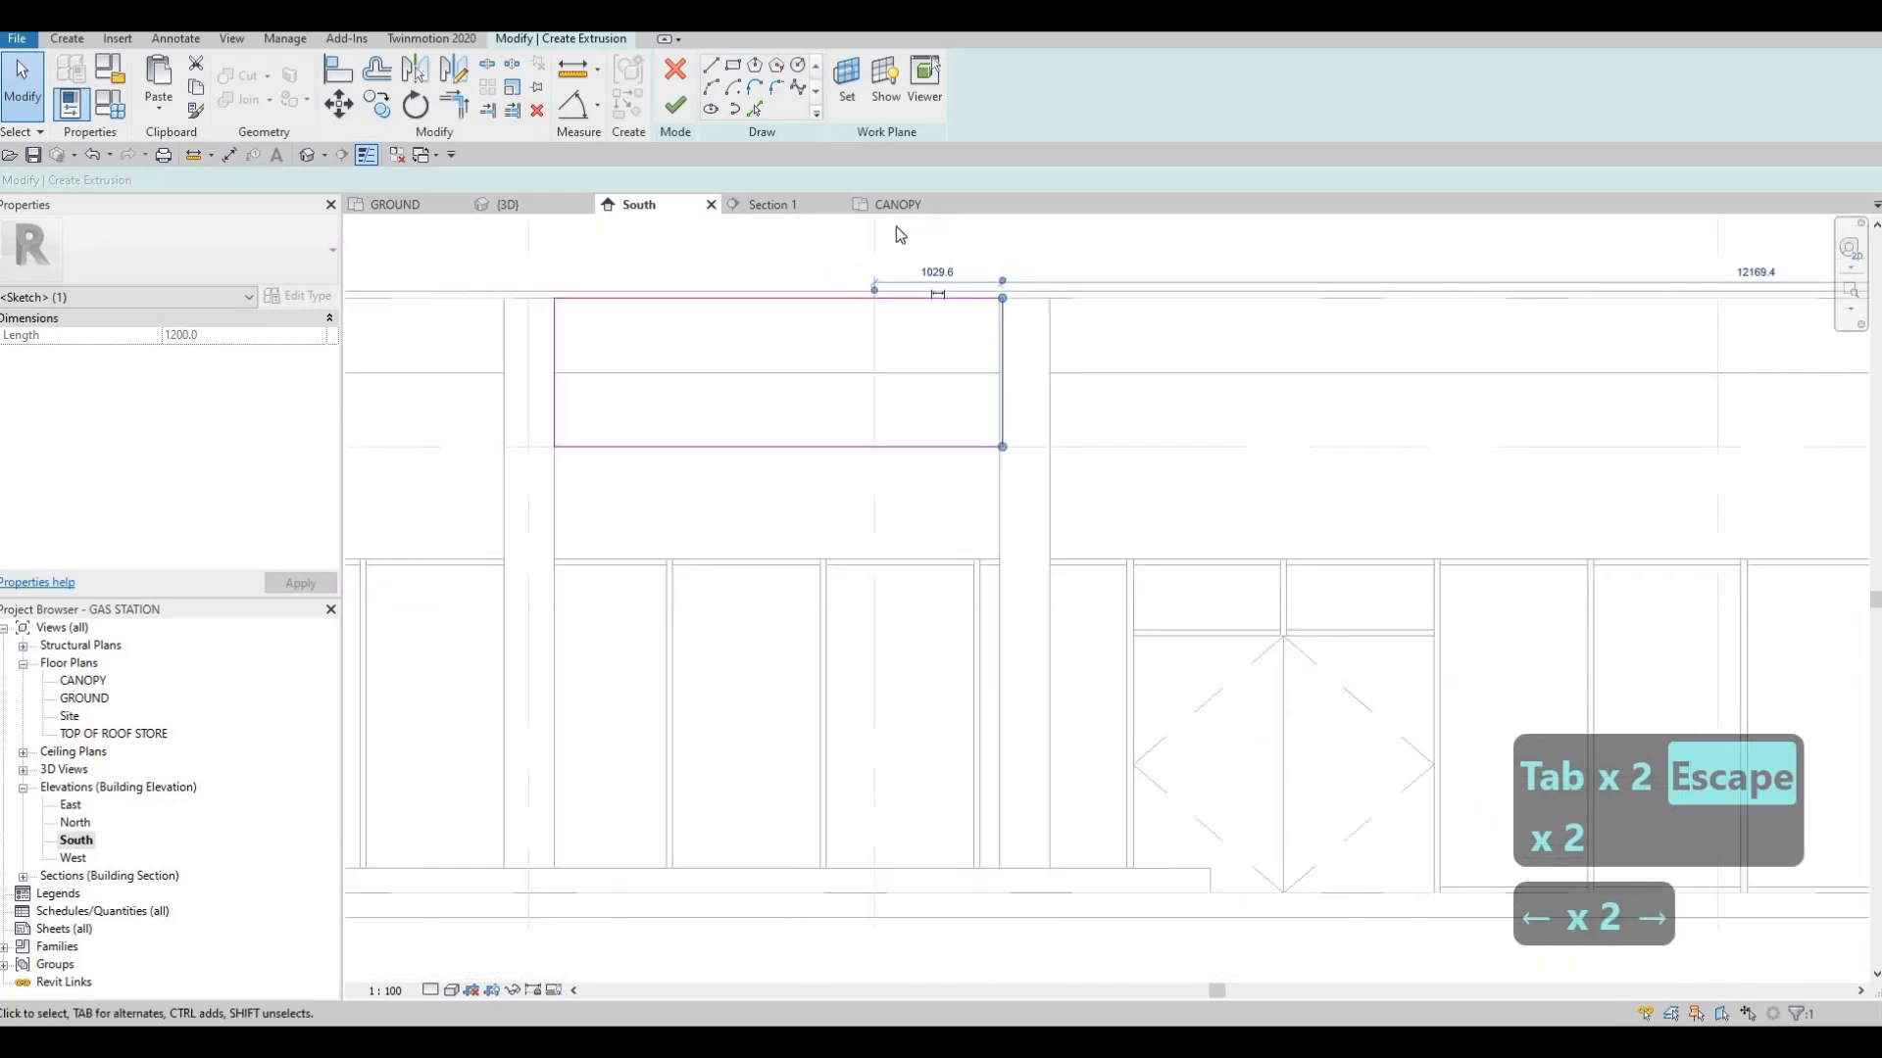
left_click(674, 105)
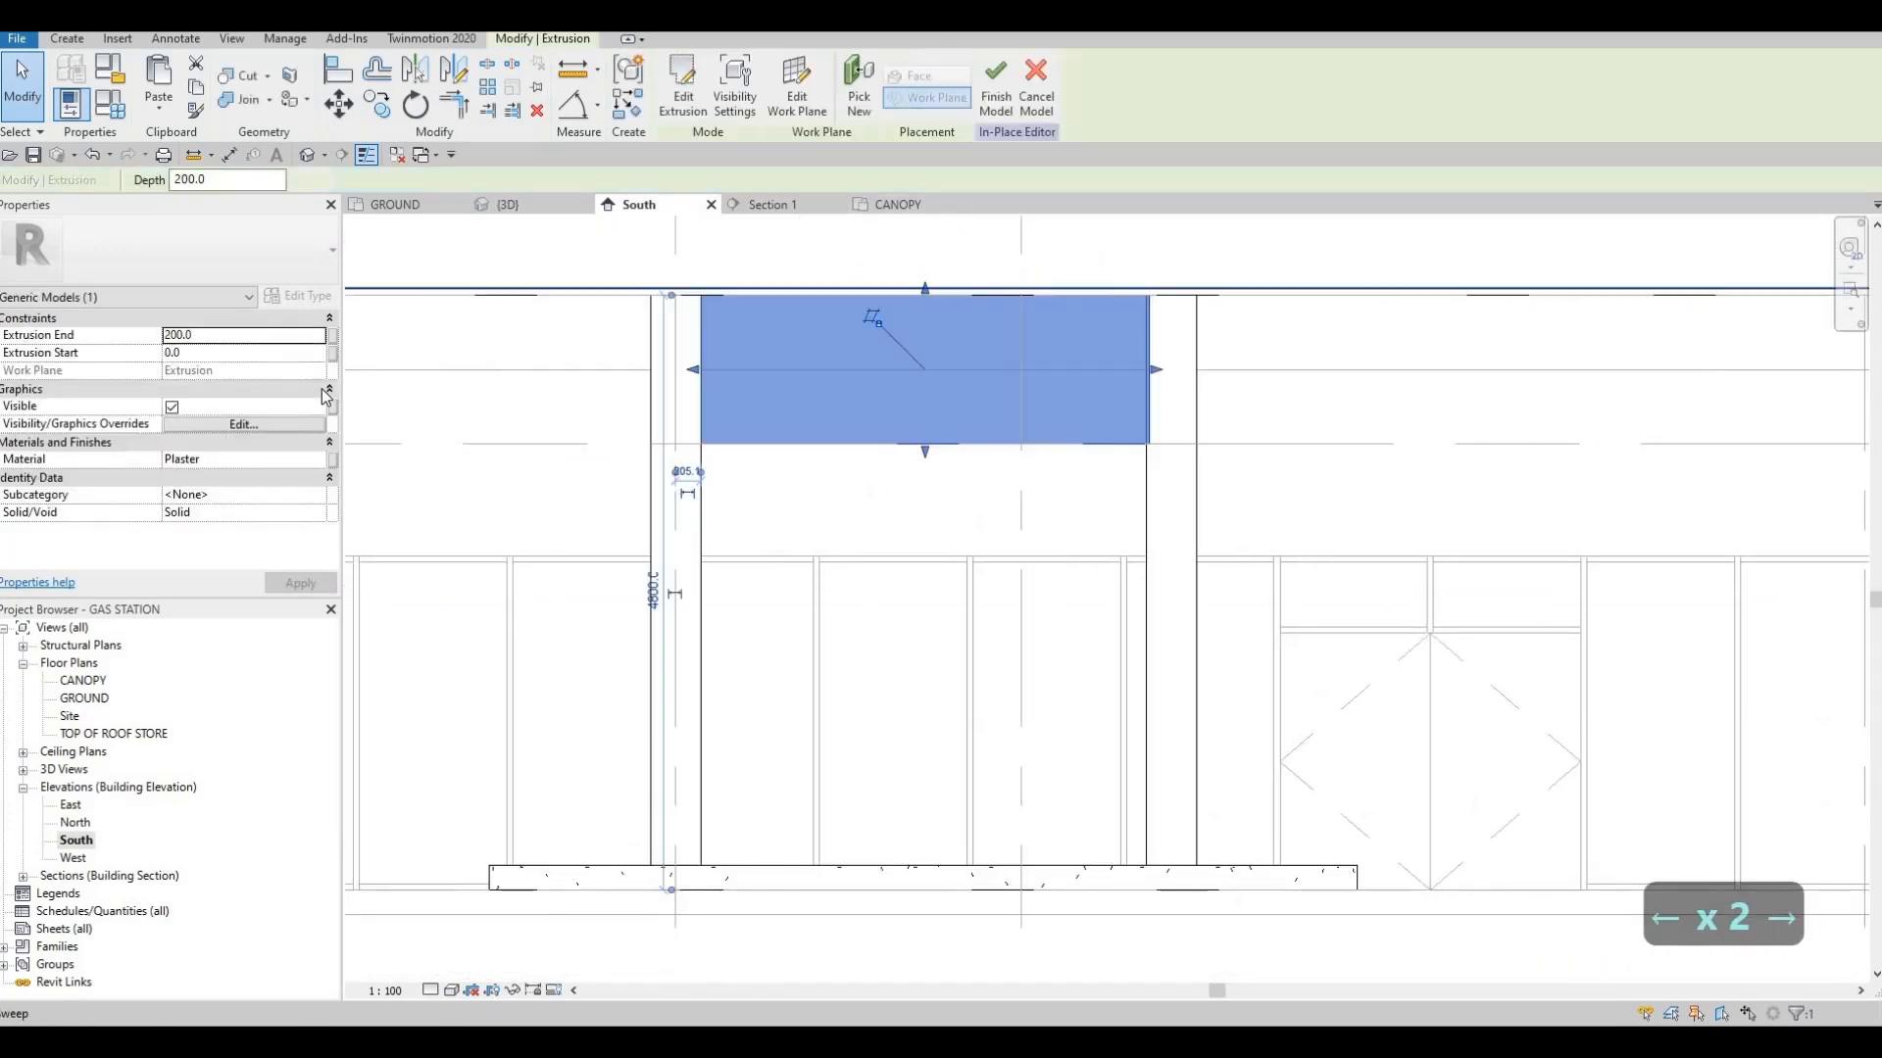
Align the plaster panel with the side face of the square column in the 3D view
left_click(513, 210)
scroll(974, 486, "up", 5)
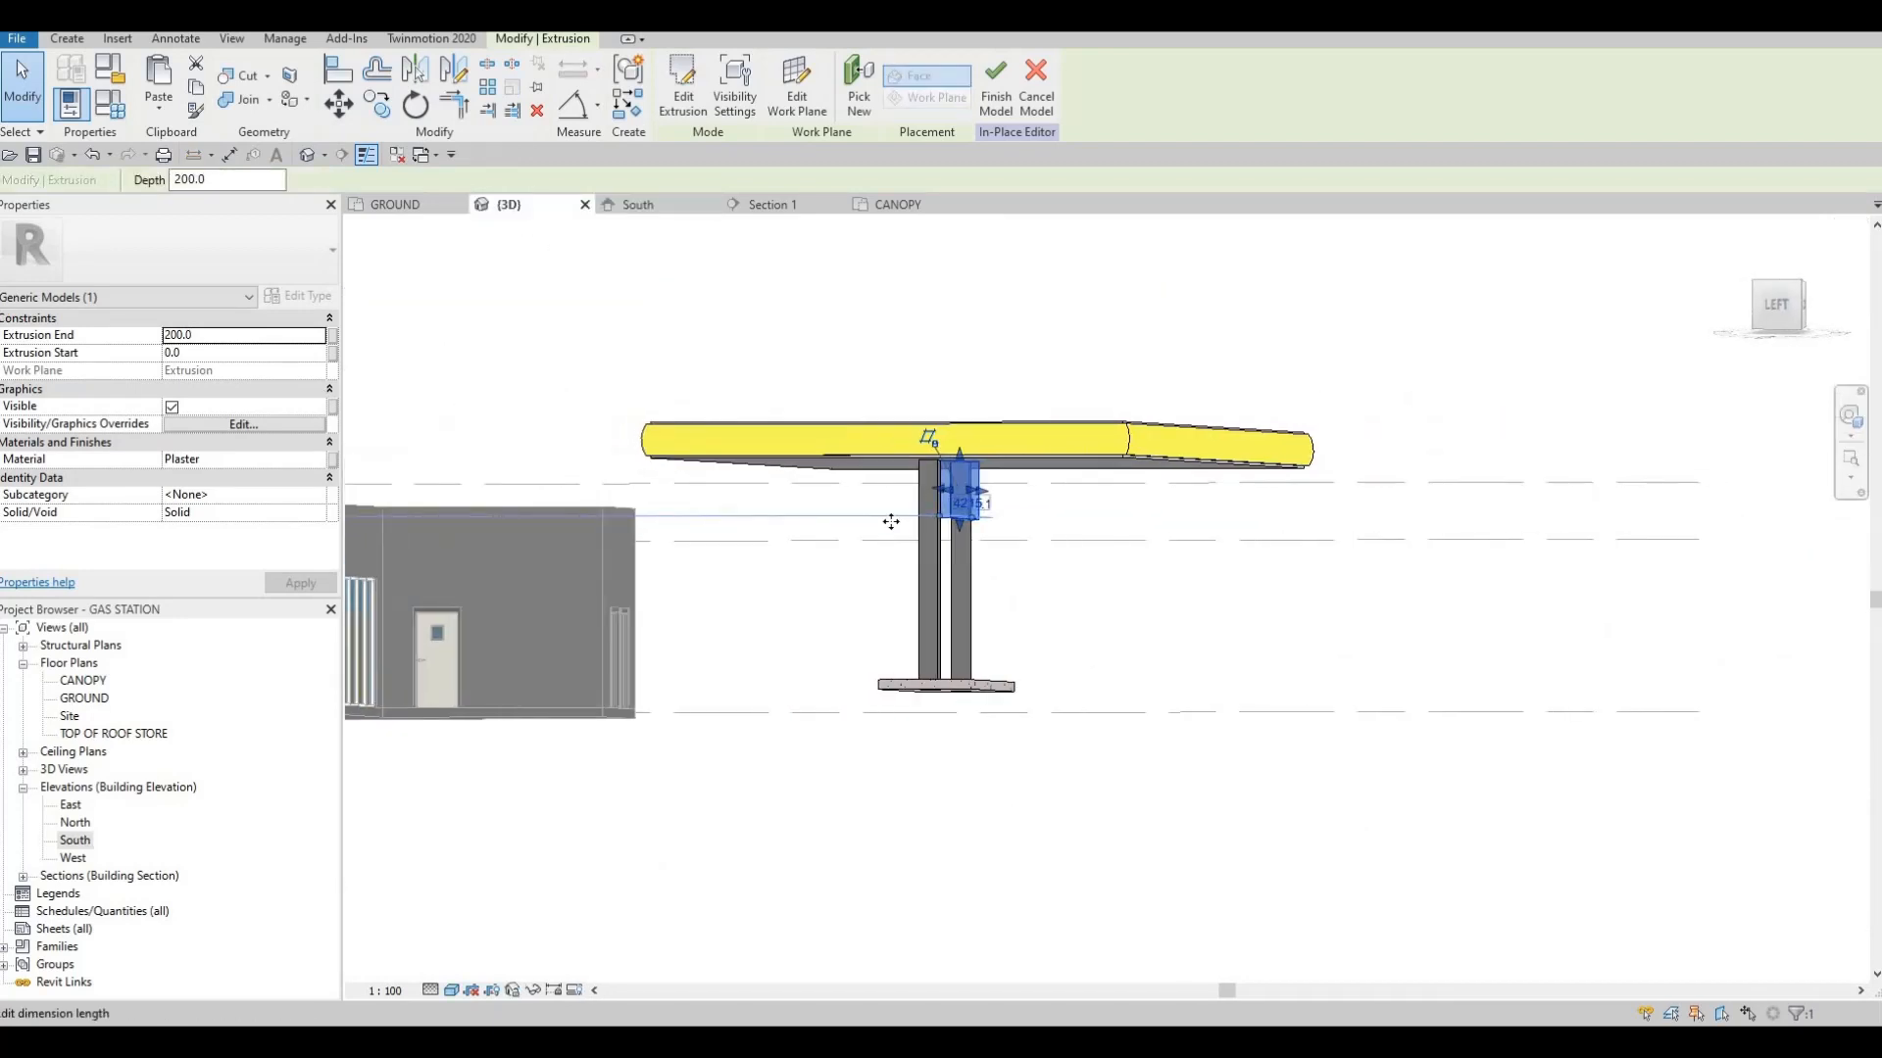
key("Escape")
middle_click_drag(966, 561, 937, 573, "shift")
key("a")
key("l")
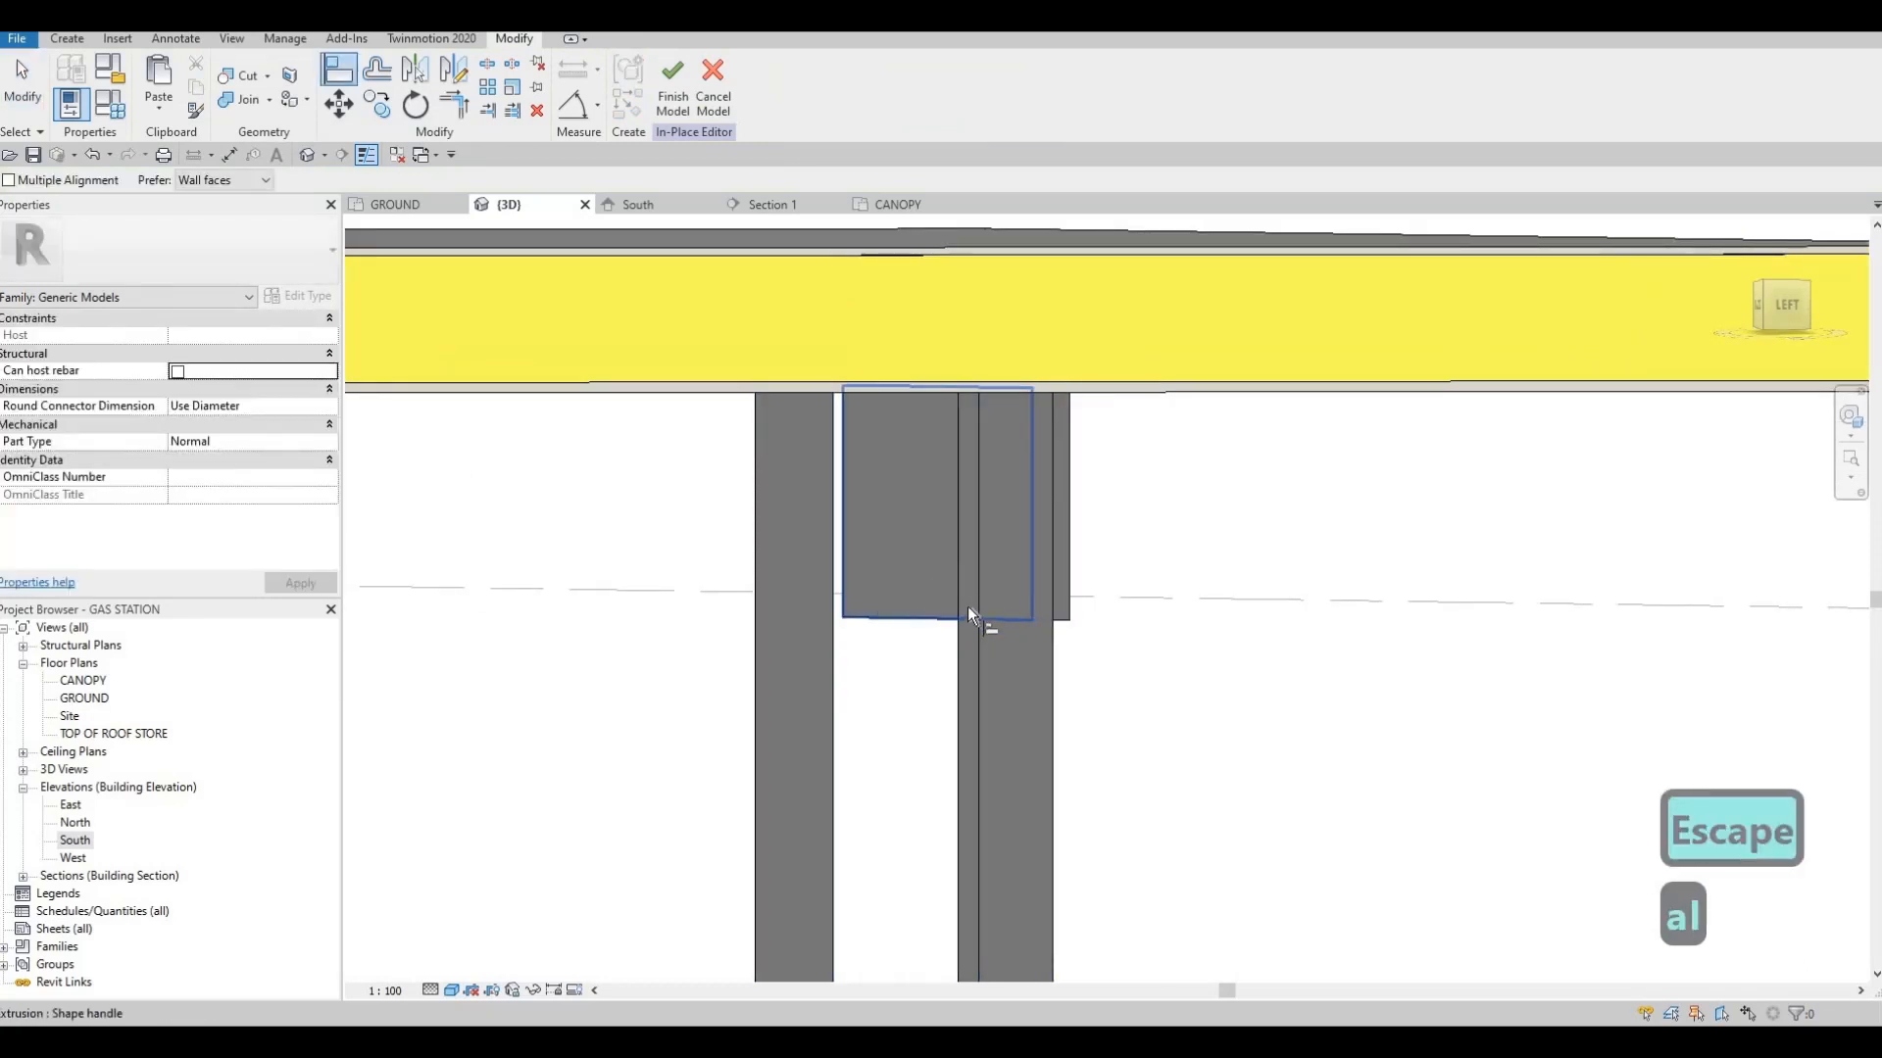
left_click(967, 605)
left_click(846, 609)
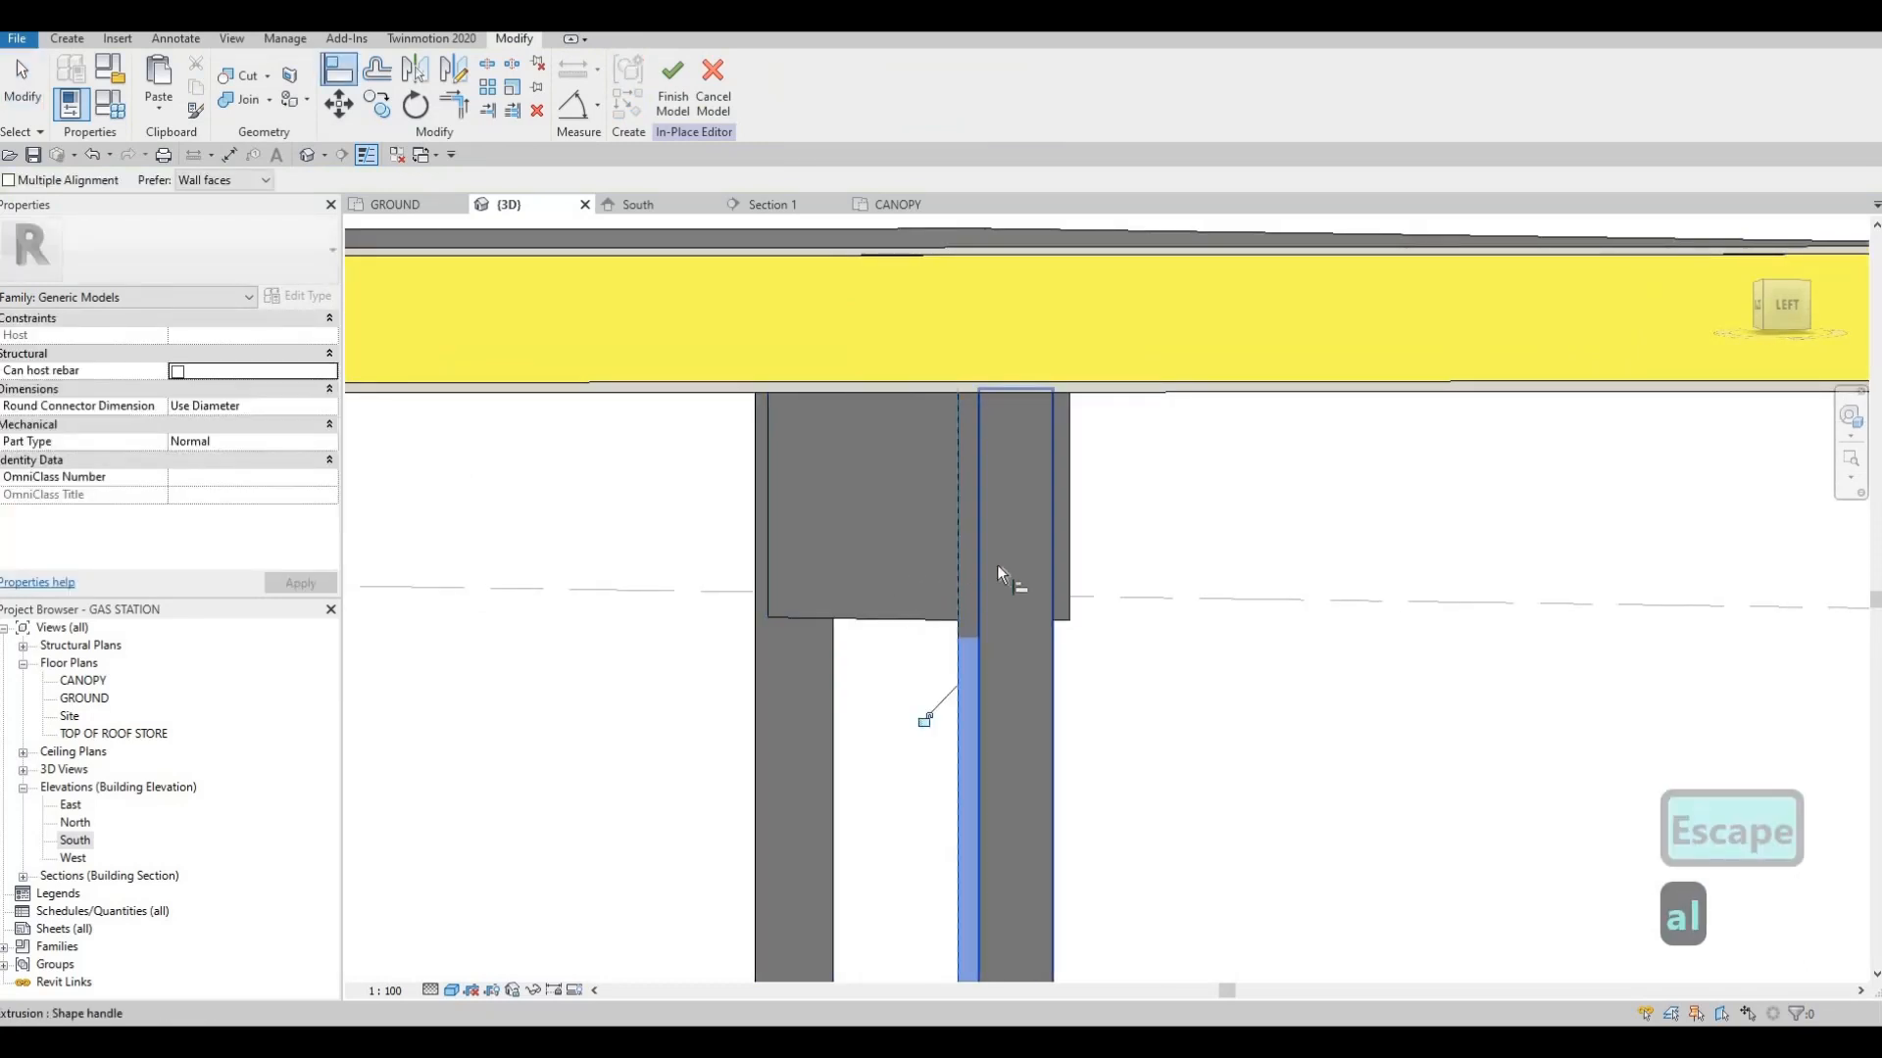
middle_click_drag(1078, 562, 1013, 560, "shift")
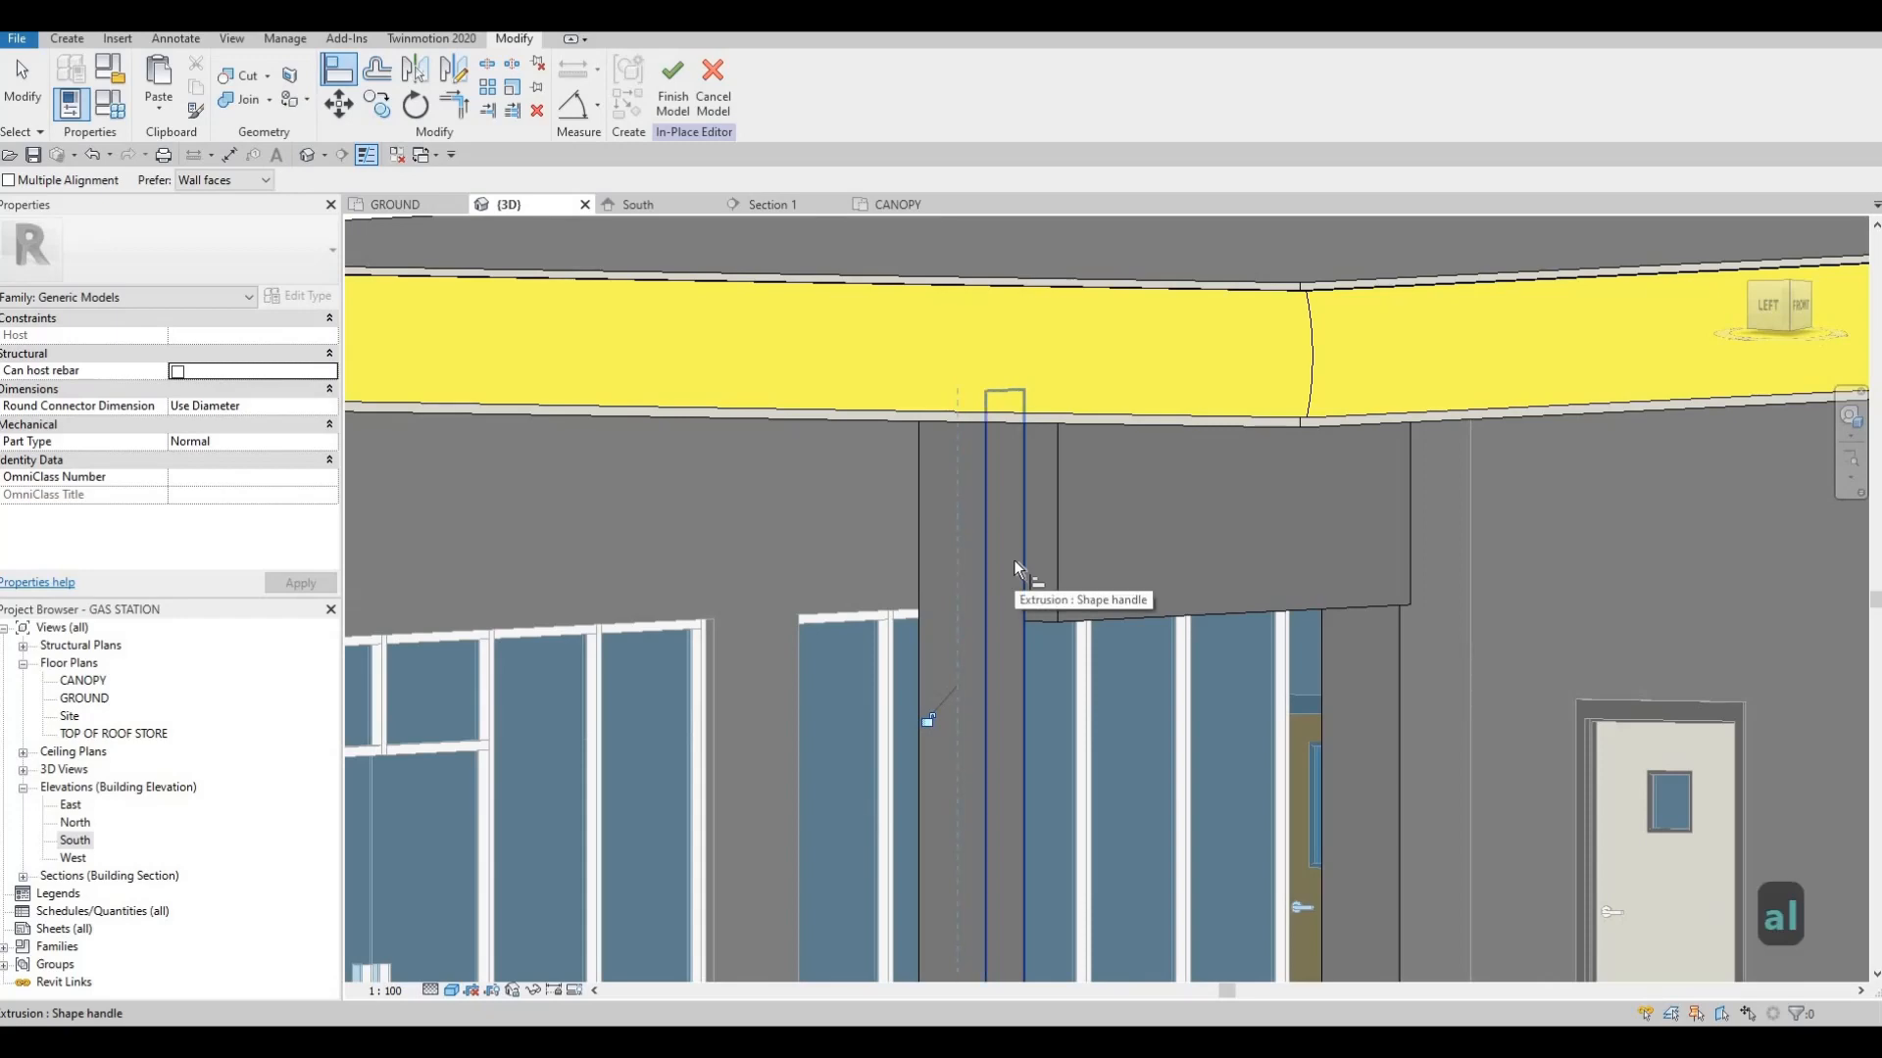
Align the plaster panel's remaining broad face with the matching face of the square column
left_click(1013, 560)
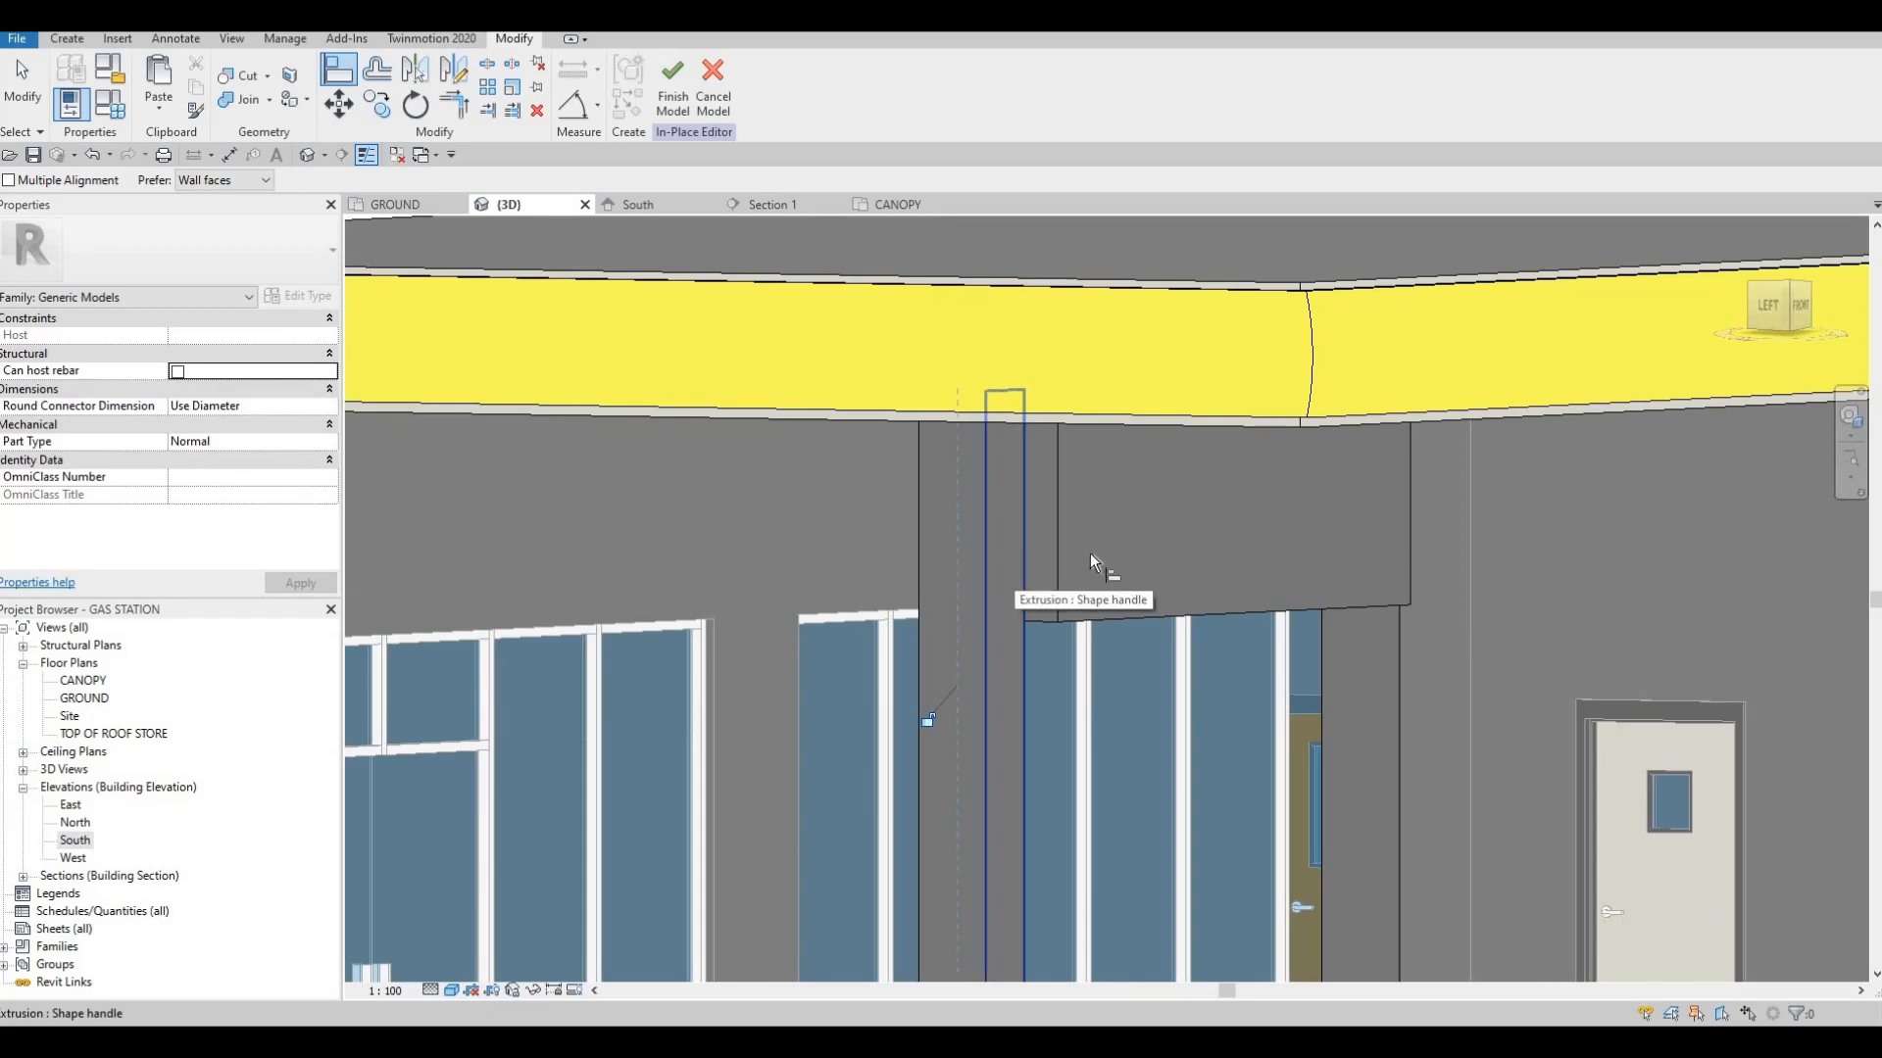
left_click(1036, 614)
key("Escape")
key("Escape")
Extend the plaster panel's end slightly past the outer face of the column between grids 3 and 4
middle_click_drag(1037, 614, 927, 609, "shift")
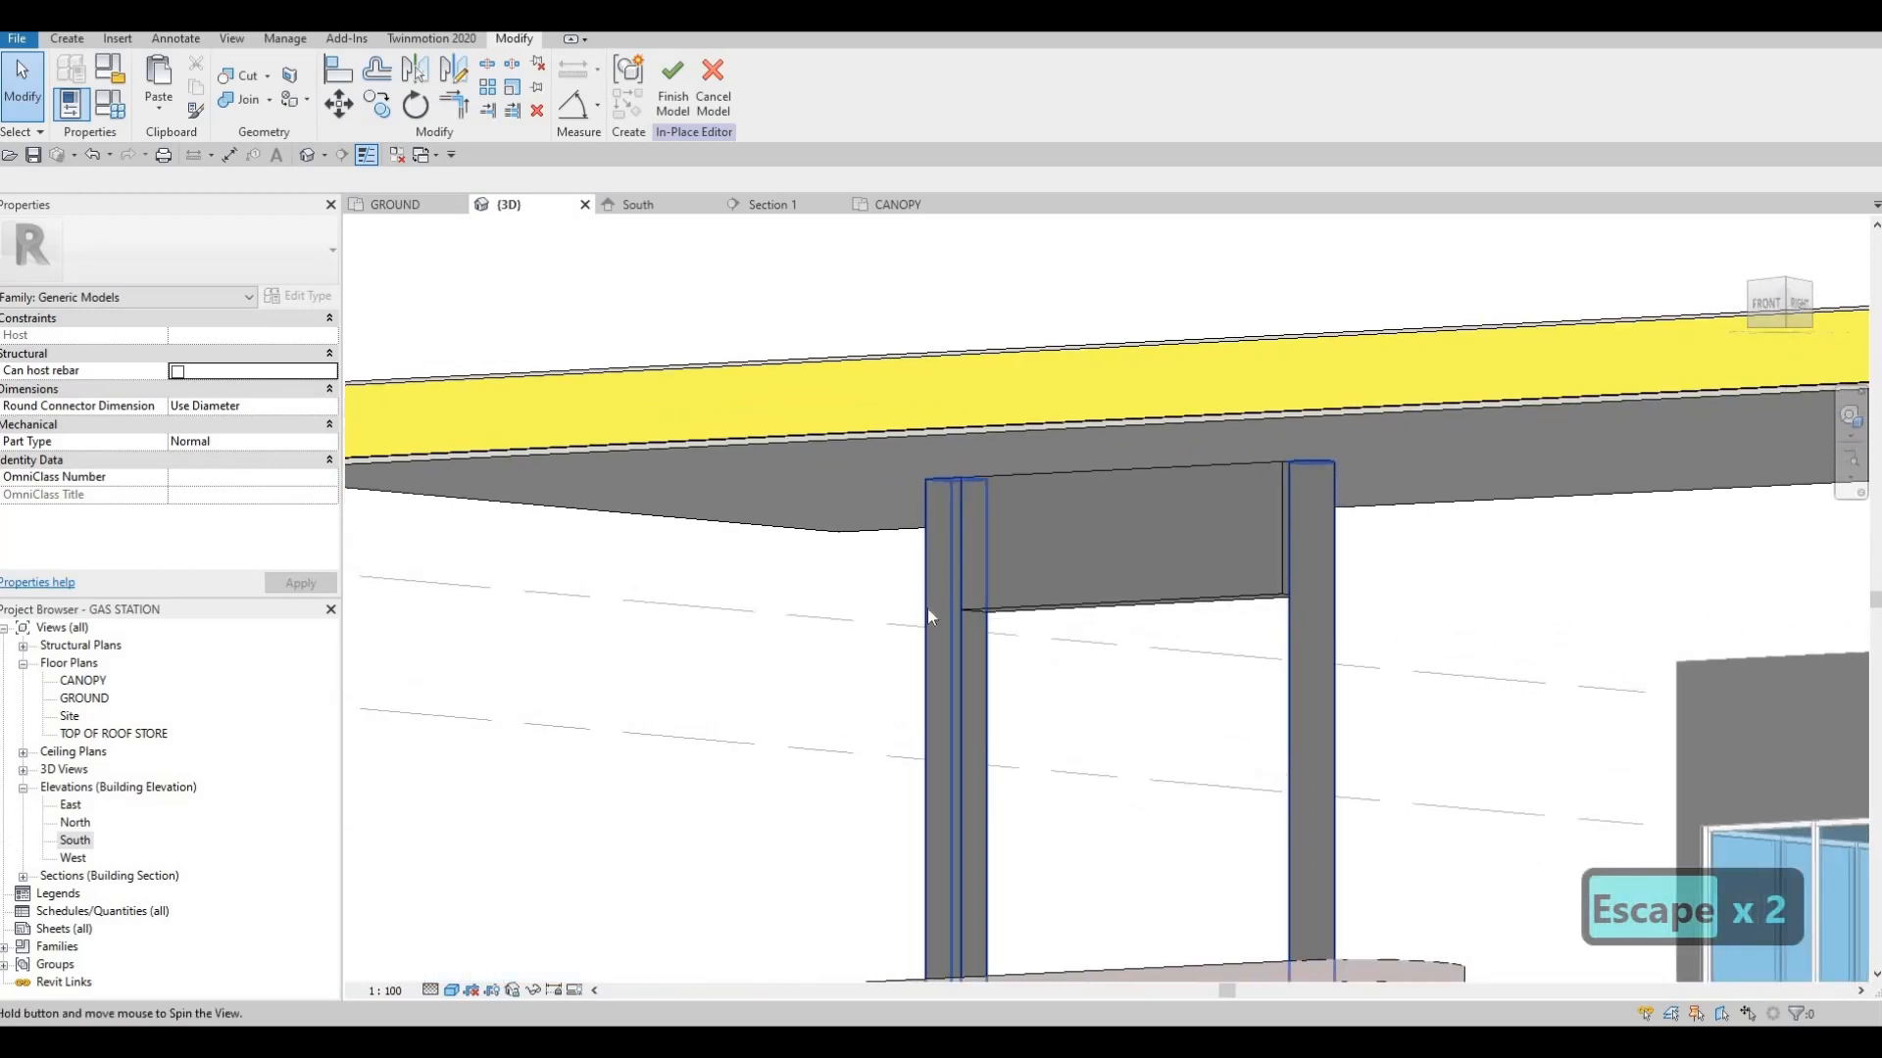
middle_click_drag(1292, 622, 1370, 549, "shift")
key("Escape")
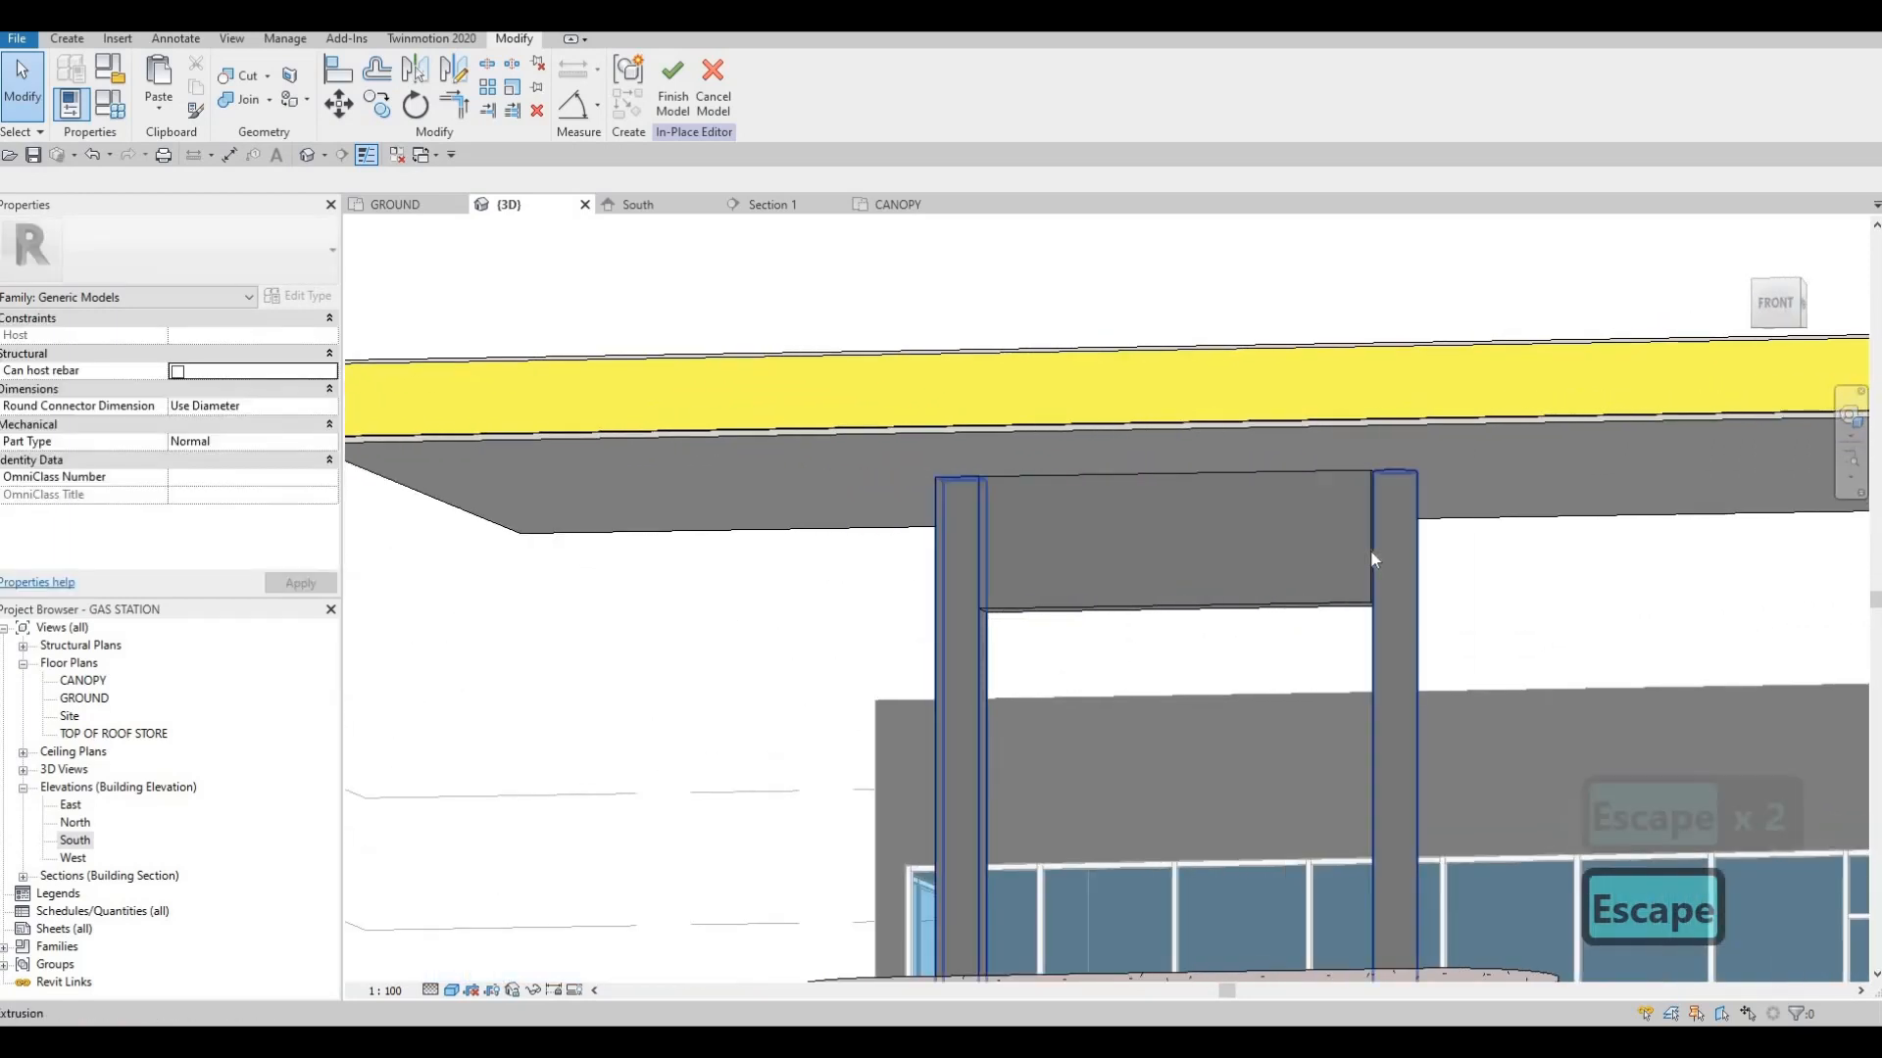
left_click(1382, 550)
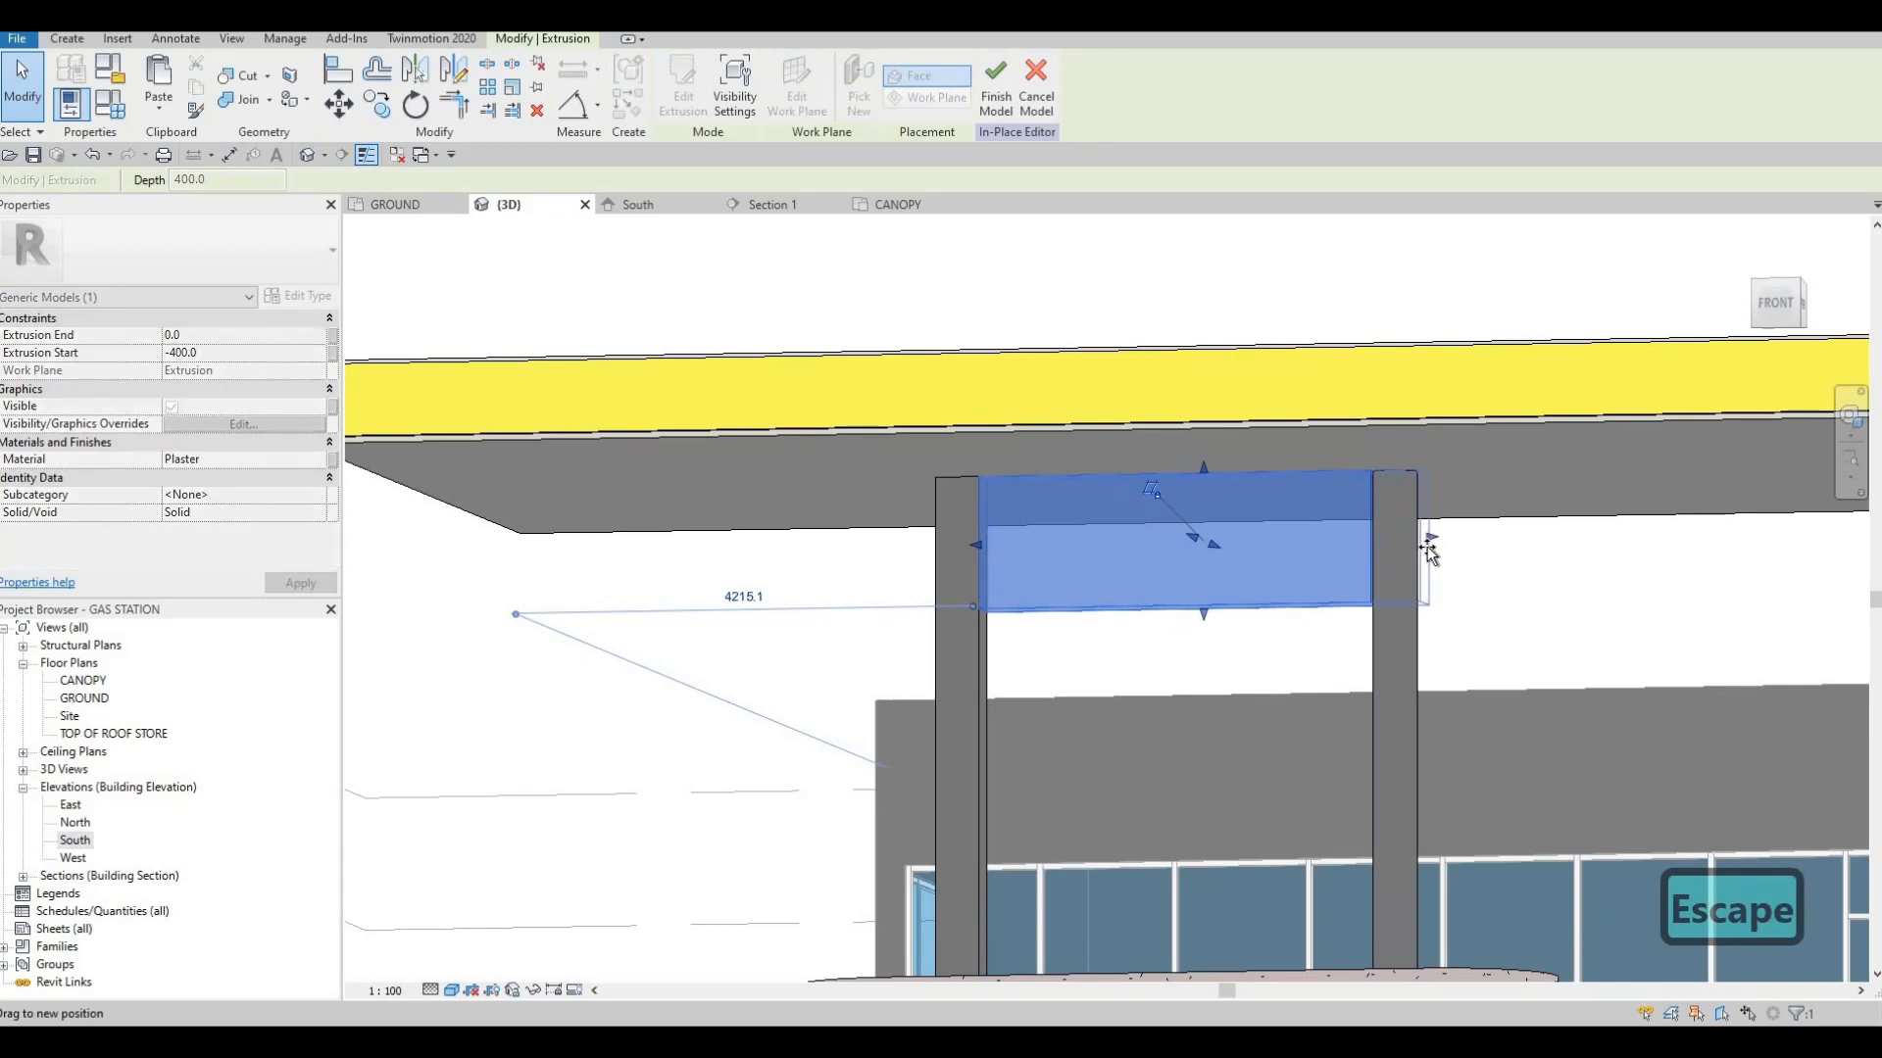
key("Escape")
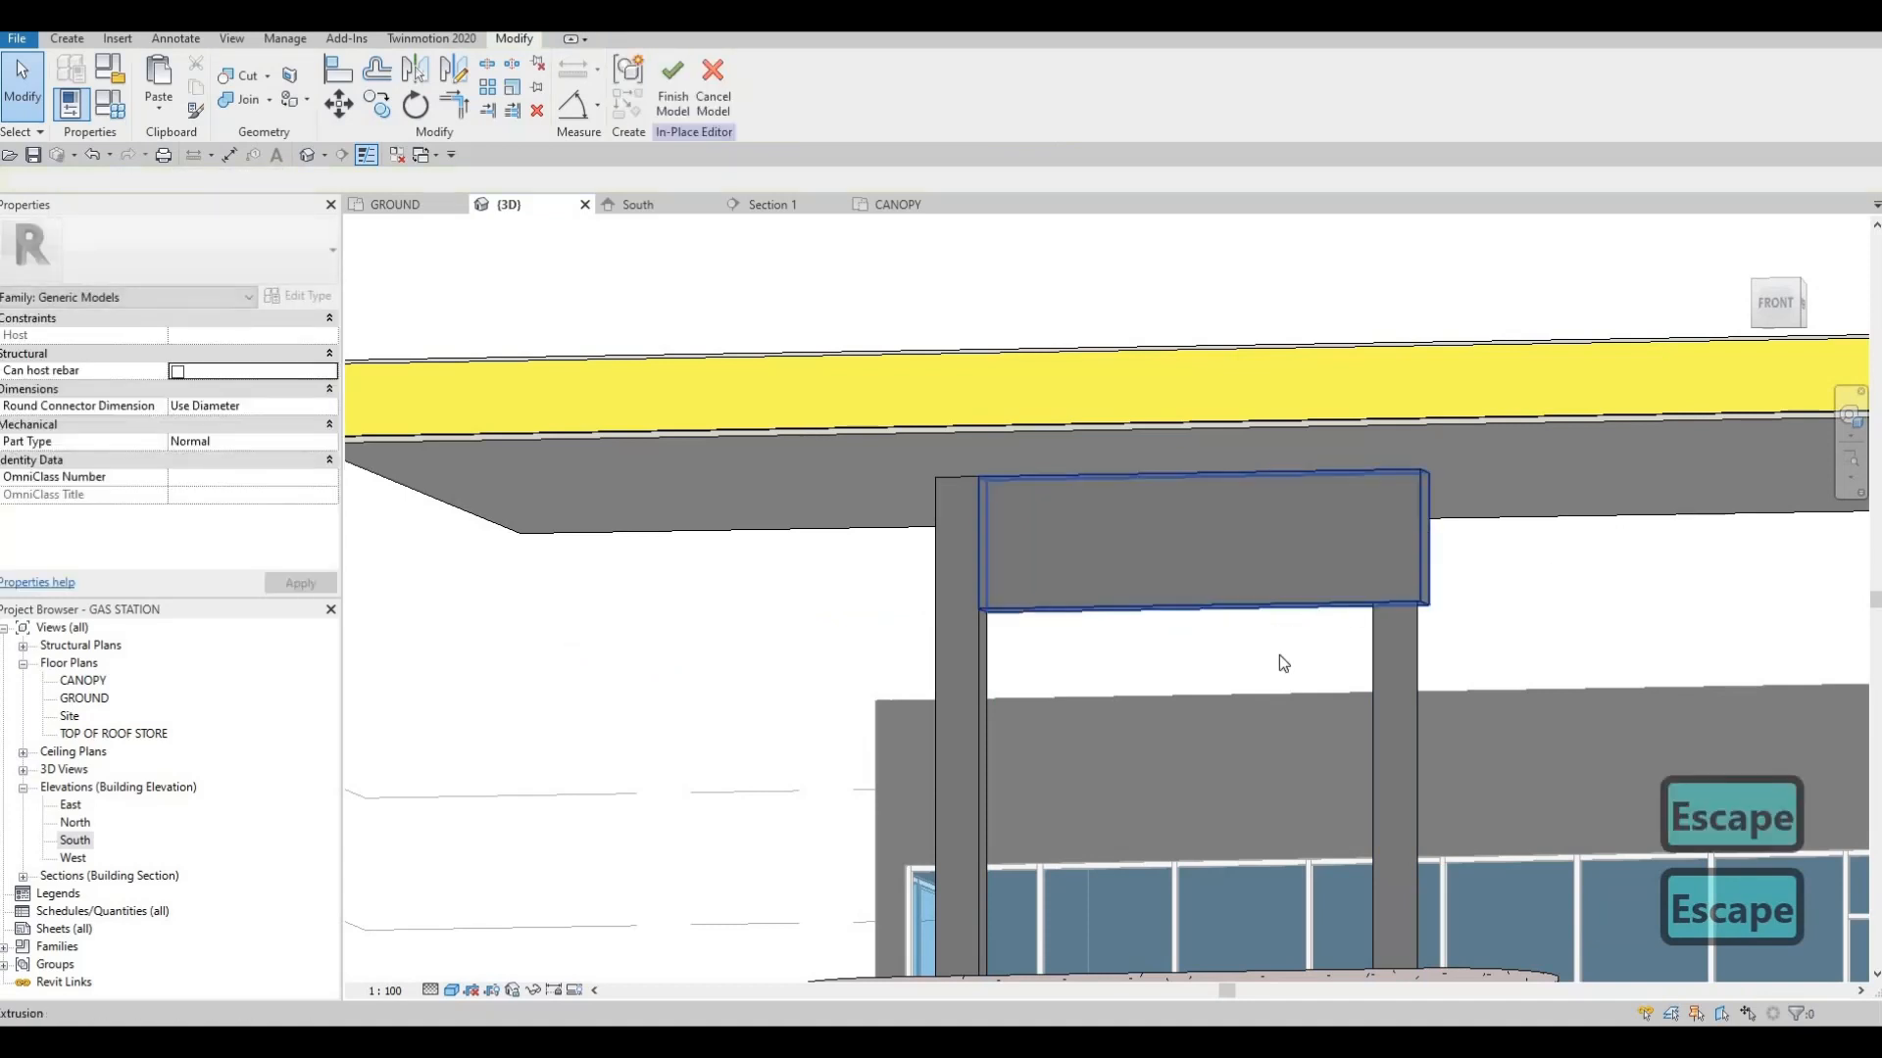
middle_click_drag(1281, 659, 1123, 663, "shift")
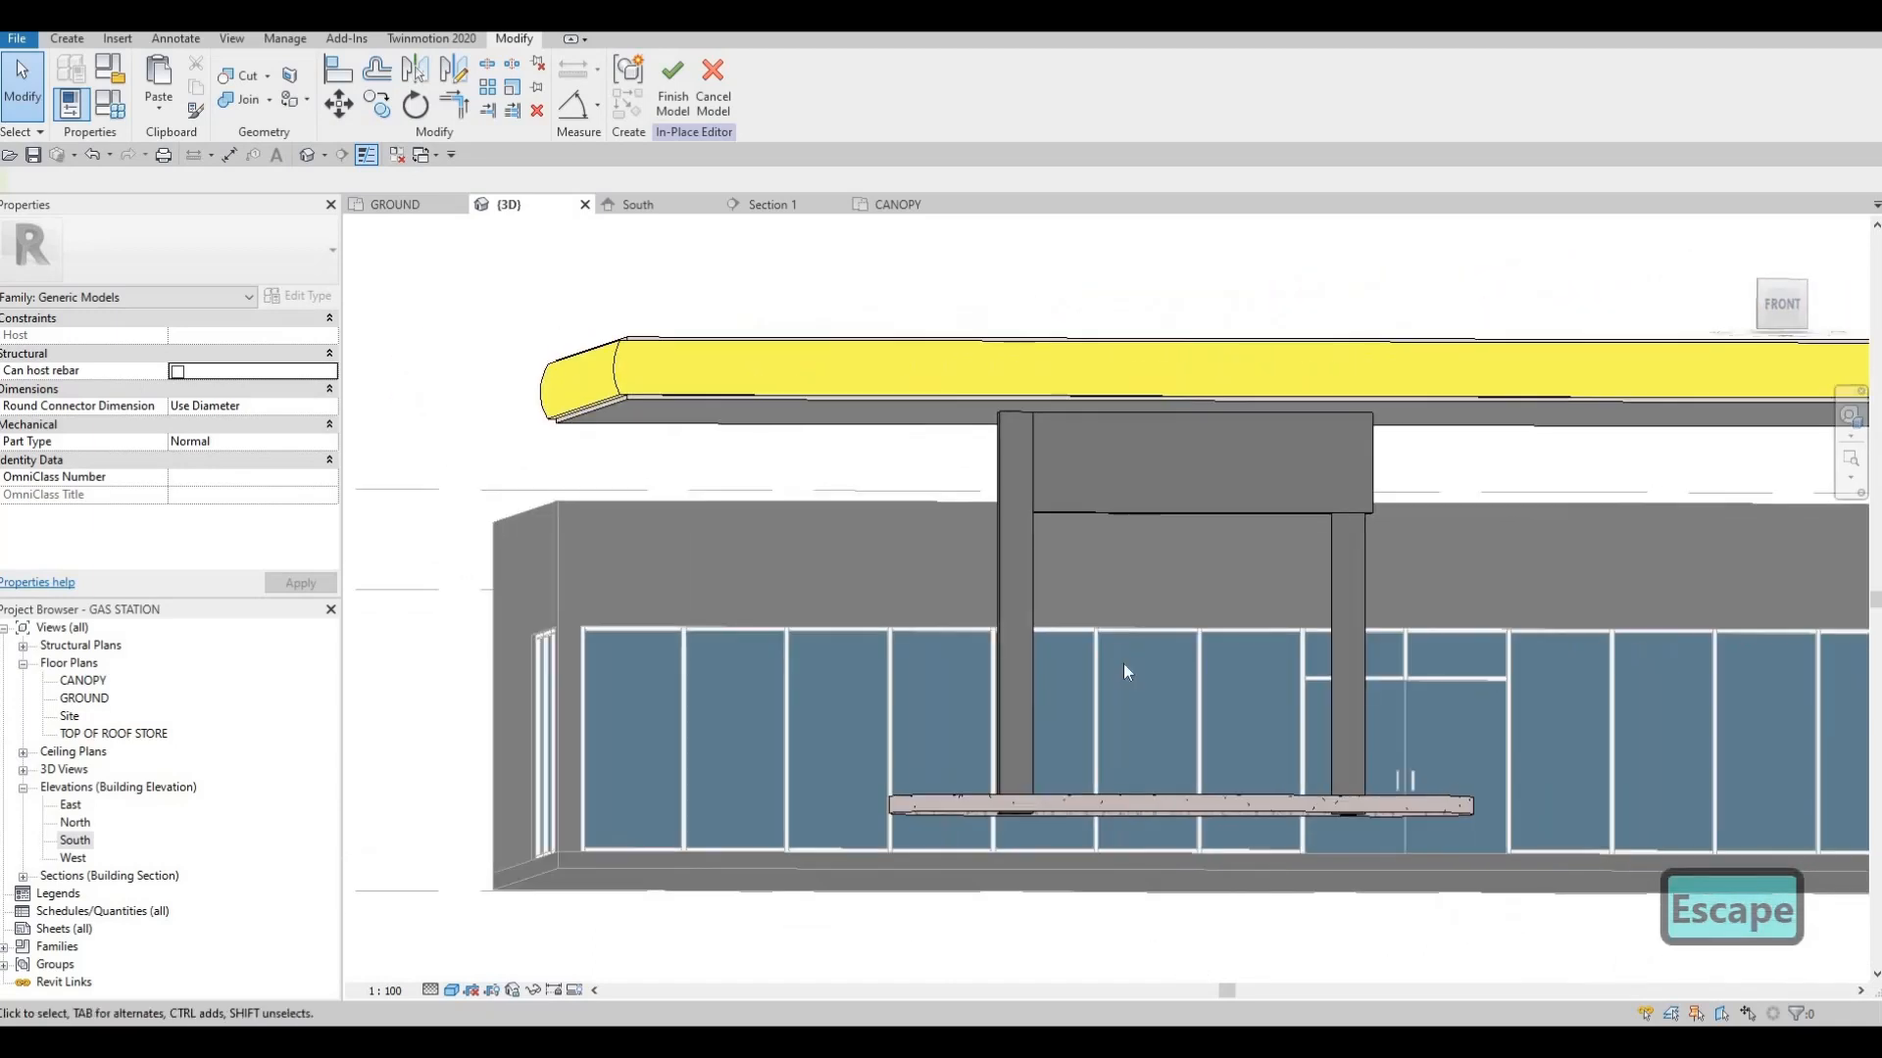
key("Escape")
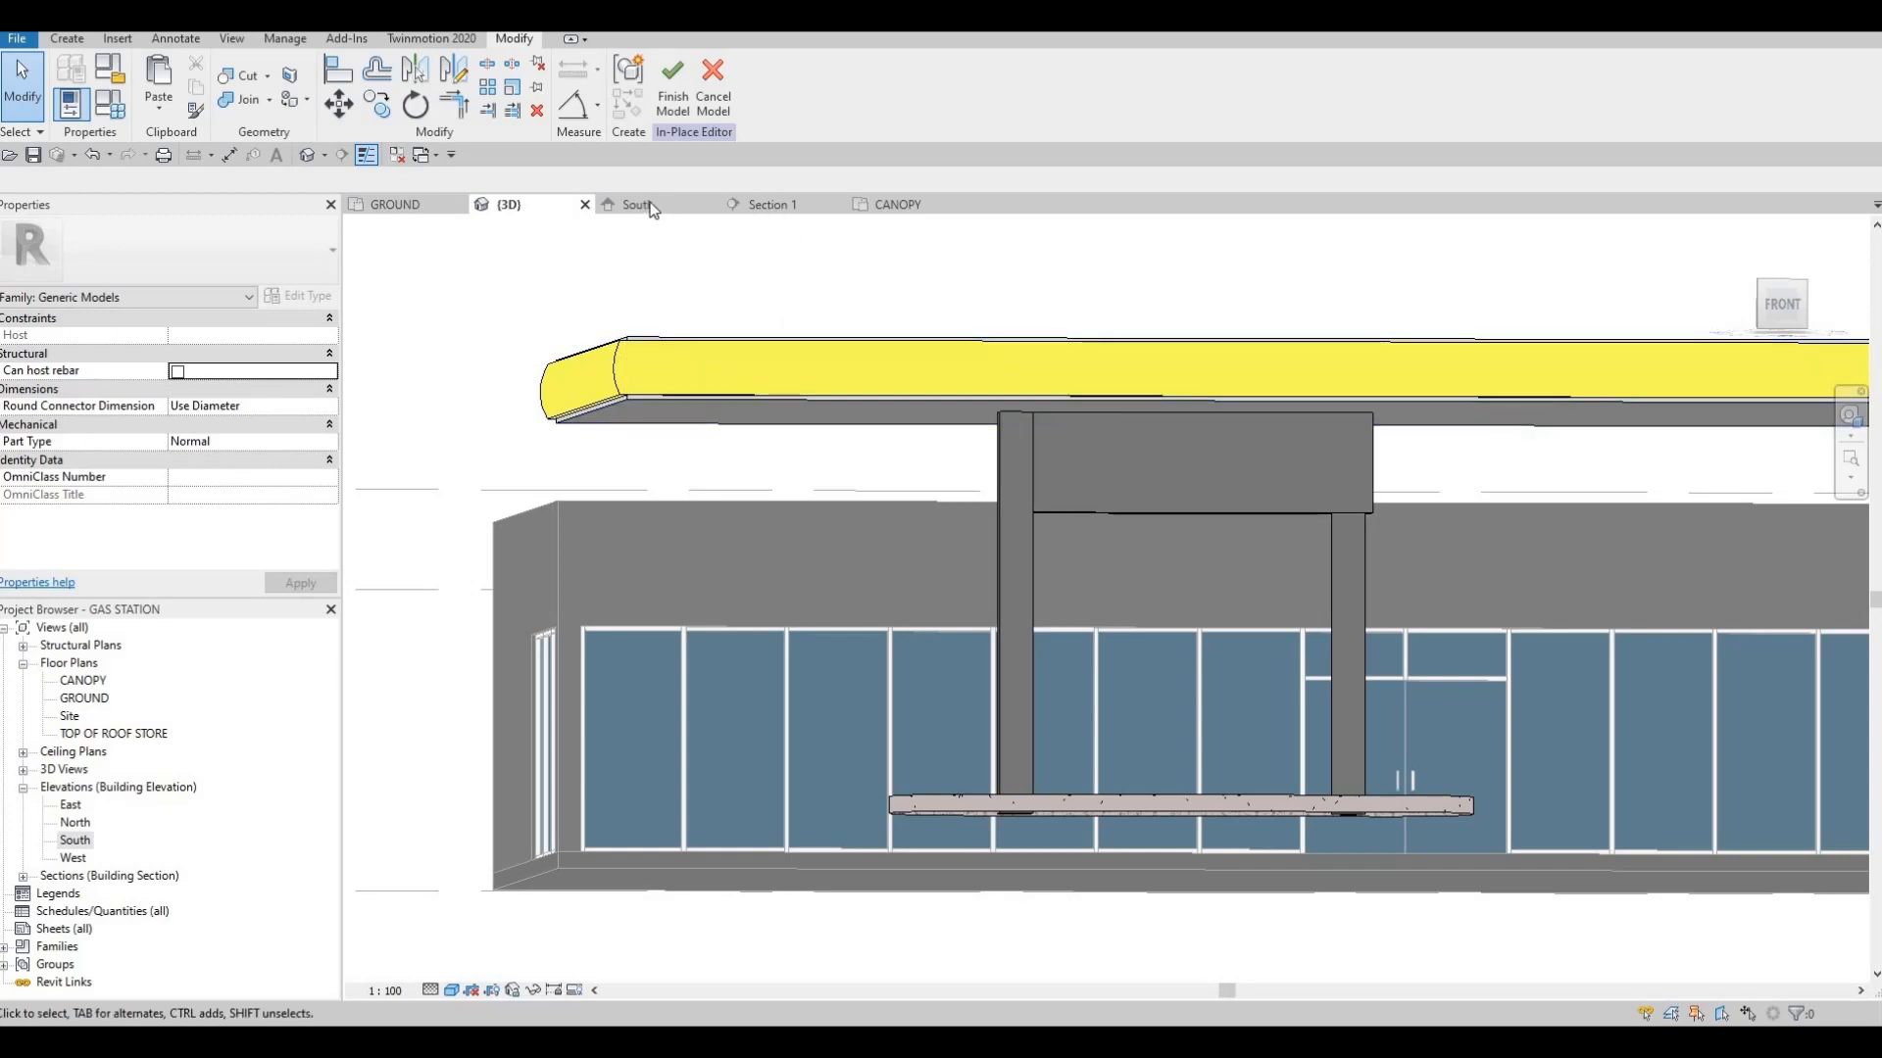
In the South elevation, start a new extrusion with its work plane picked on the plaster panel's face
left_click(752, 206)
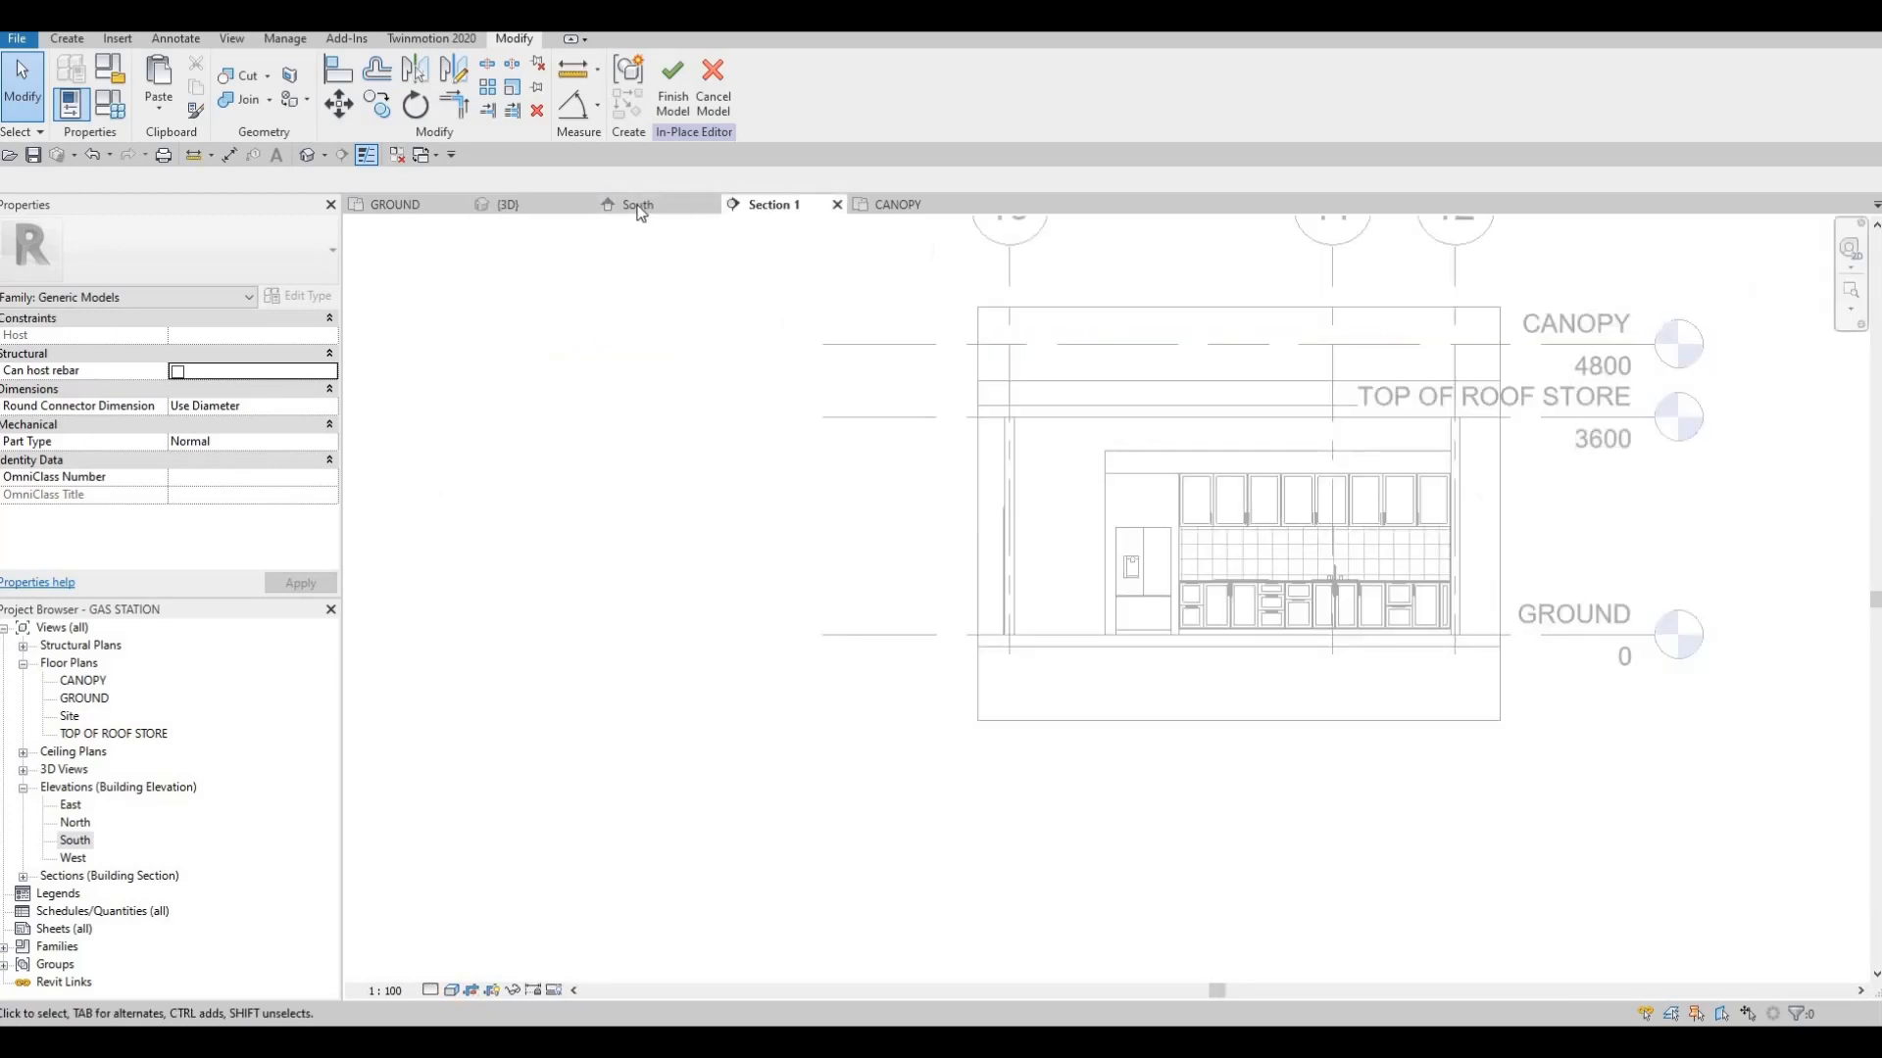
left_click(639, 205)
key("Escape")
scroll(833, 428, "down", 5)
middle_click_drag(825, 425, 896, 377)
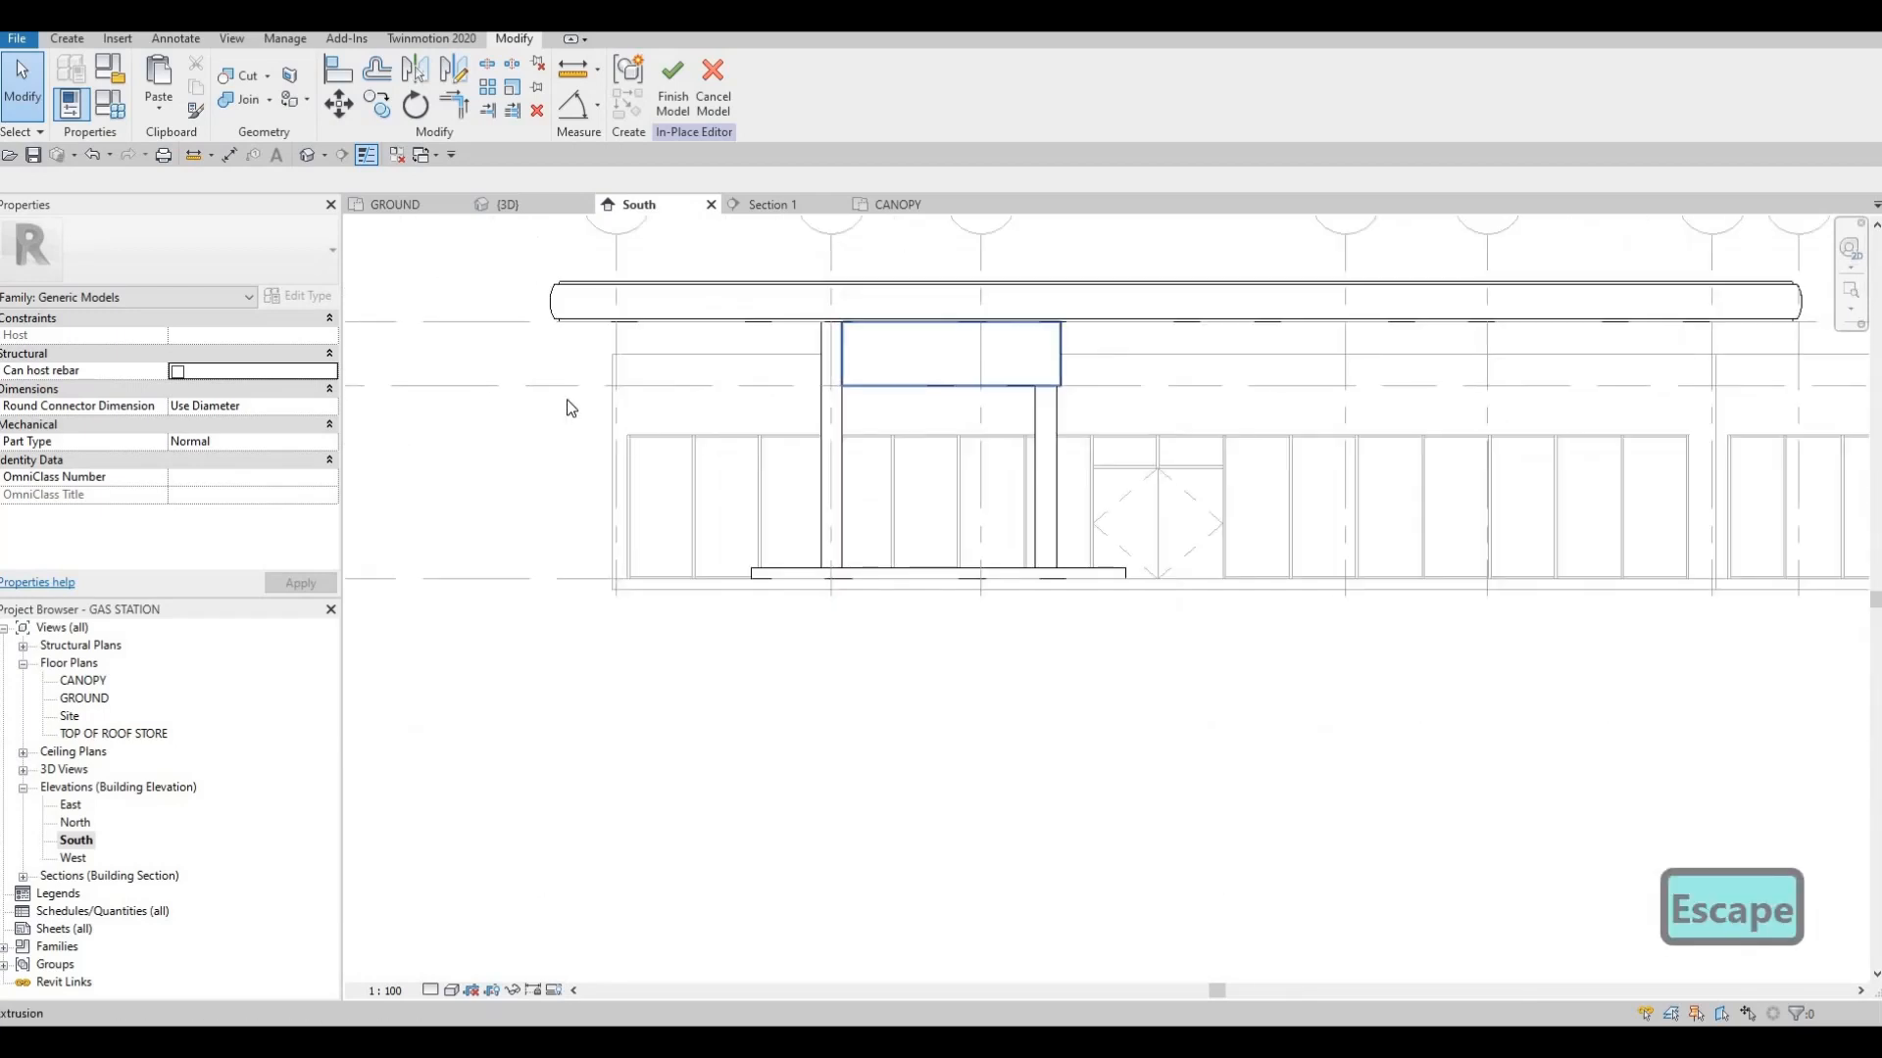
scroll(637, 362, "down", 1)
middle_click_drag(639, 333, 647, 368)
scroll(646, 375, "down", 1)
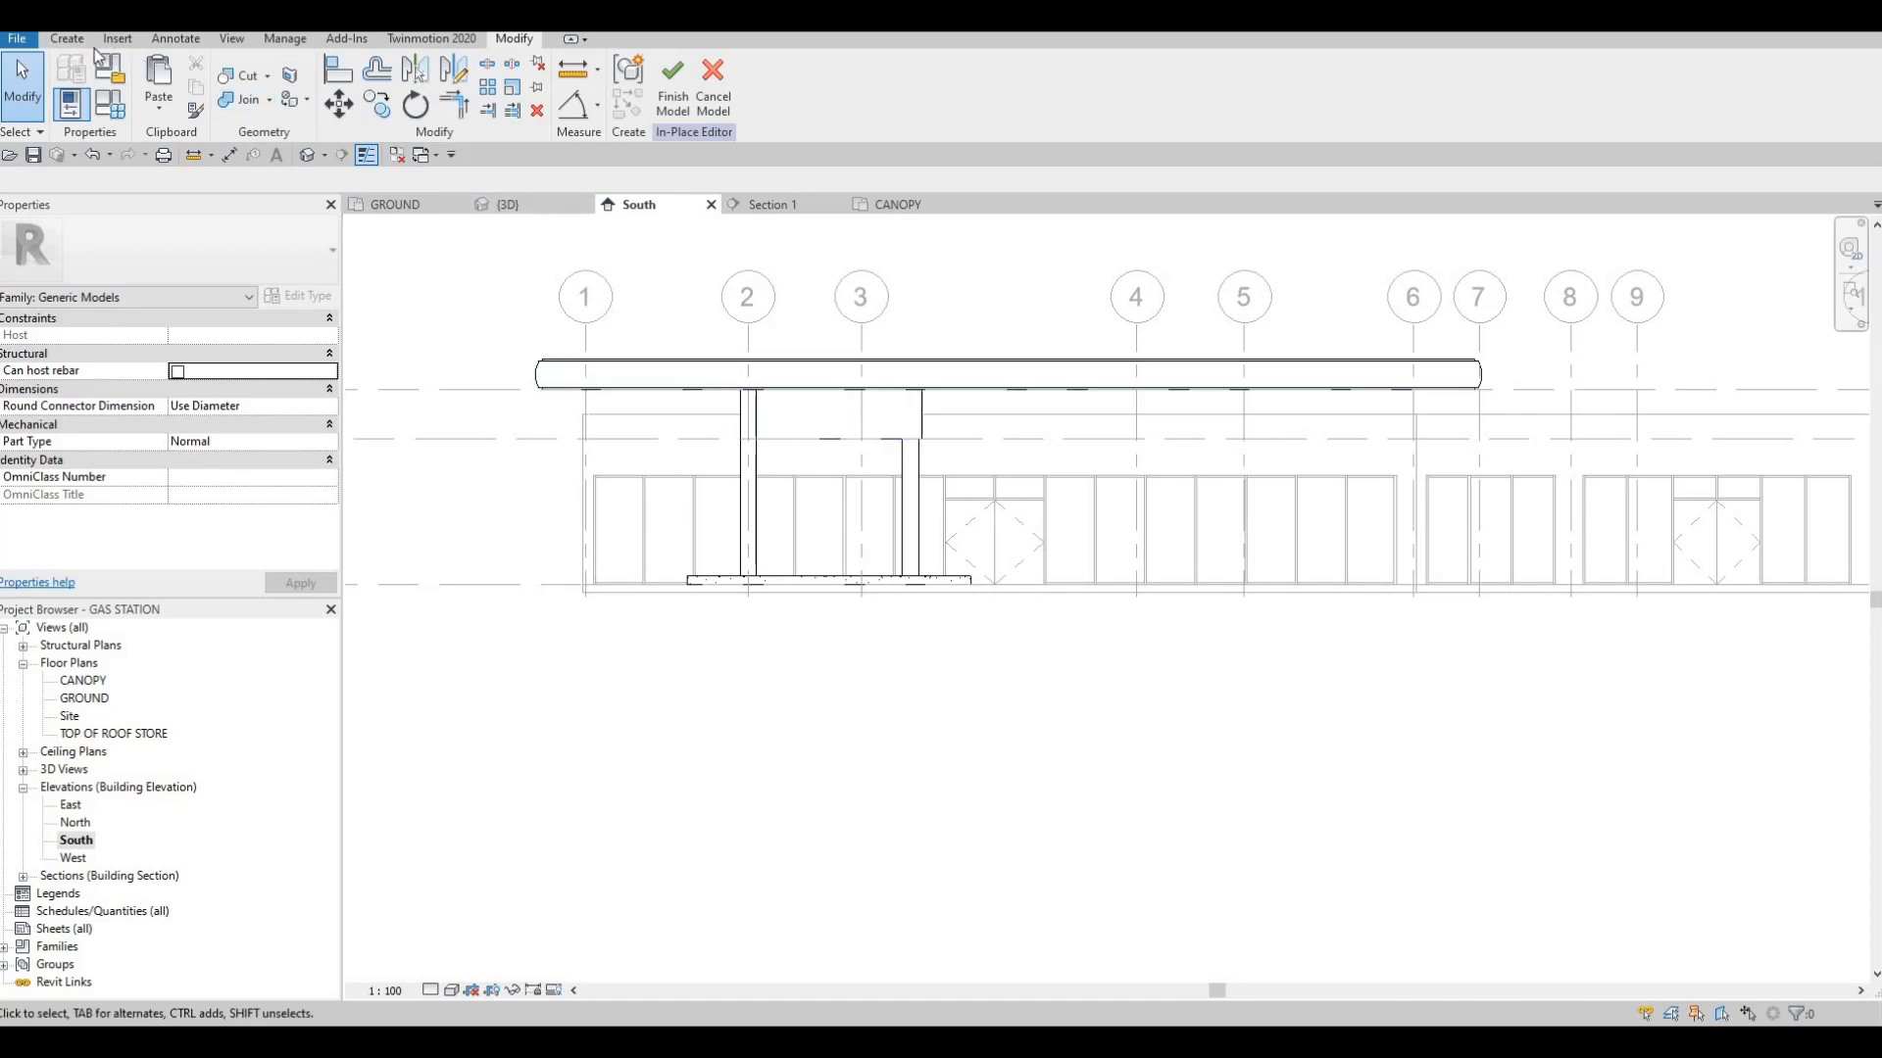
left_click(66, 39)
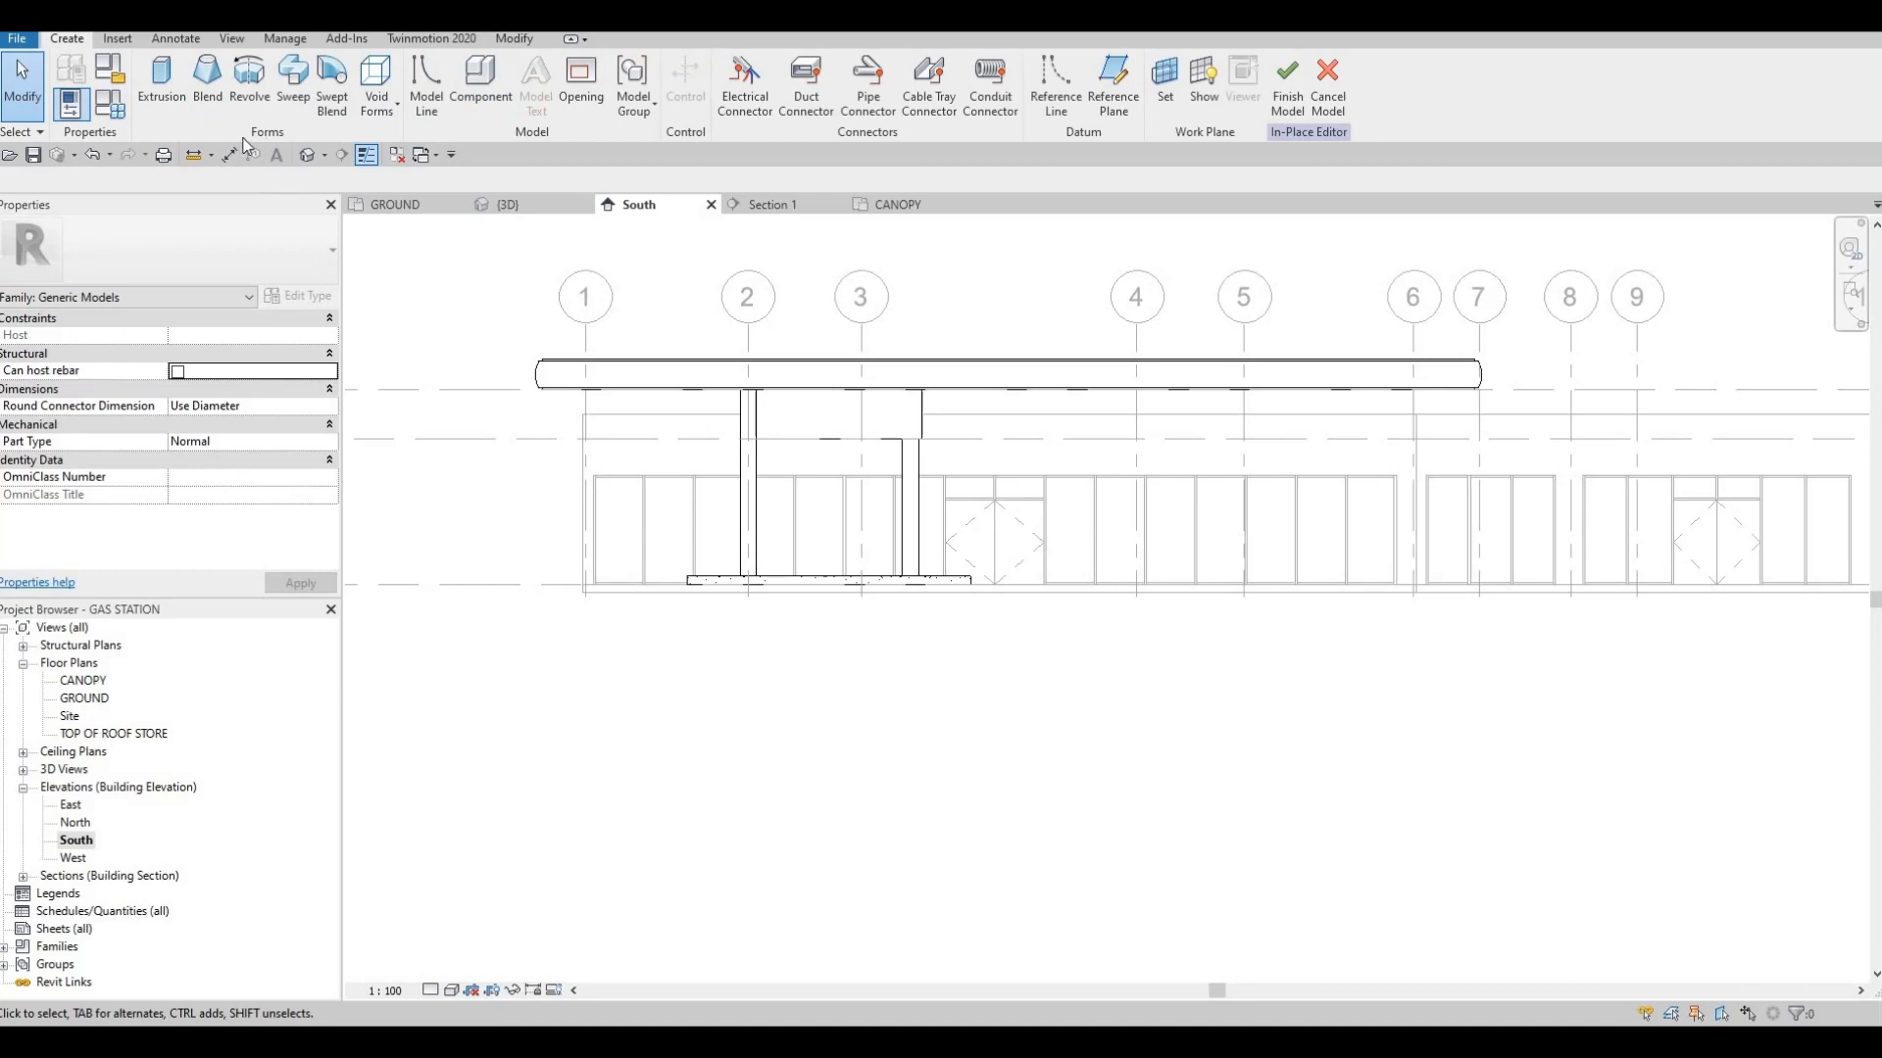
left_click(165, 91)
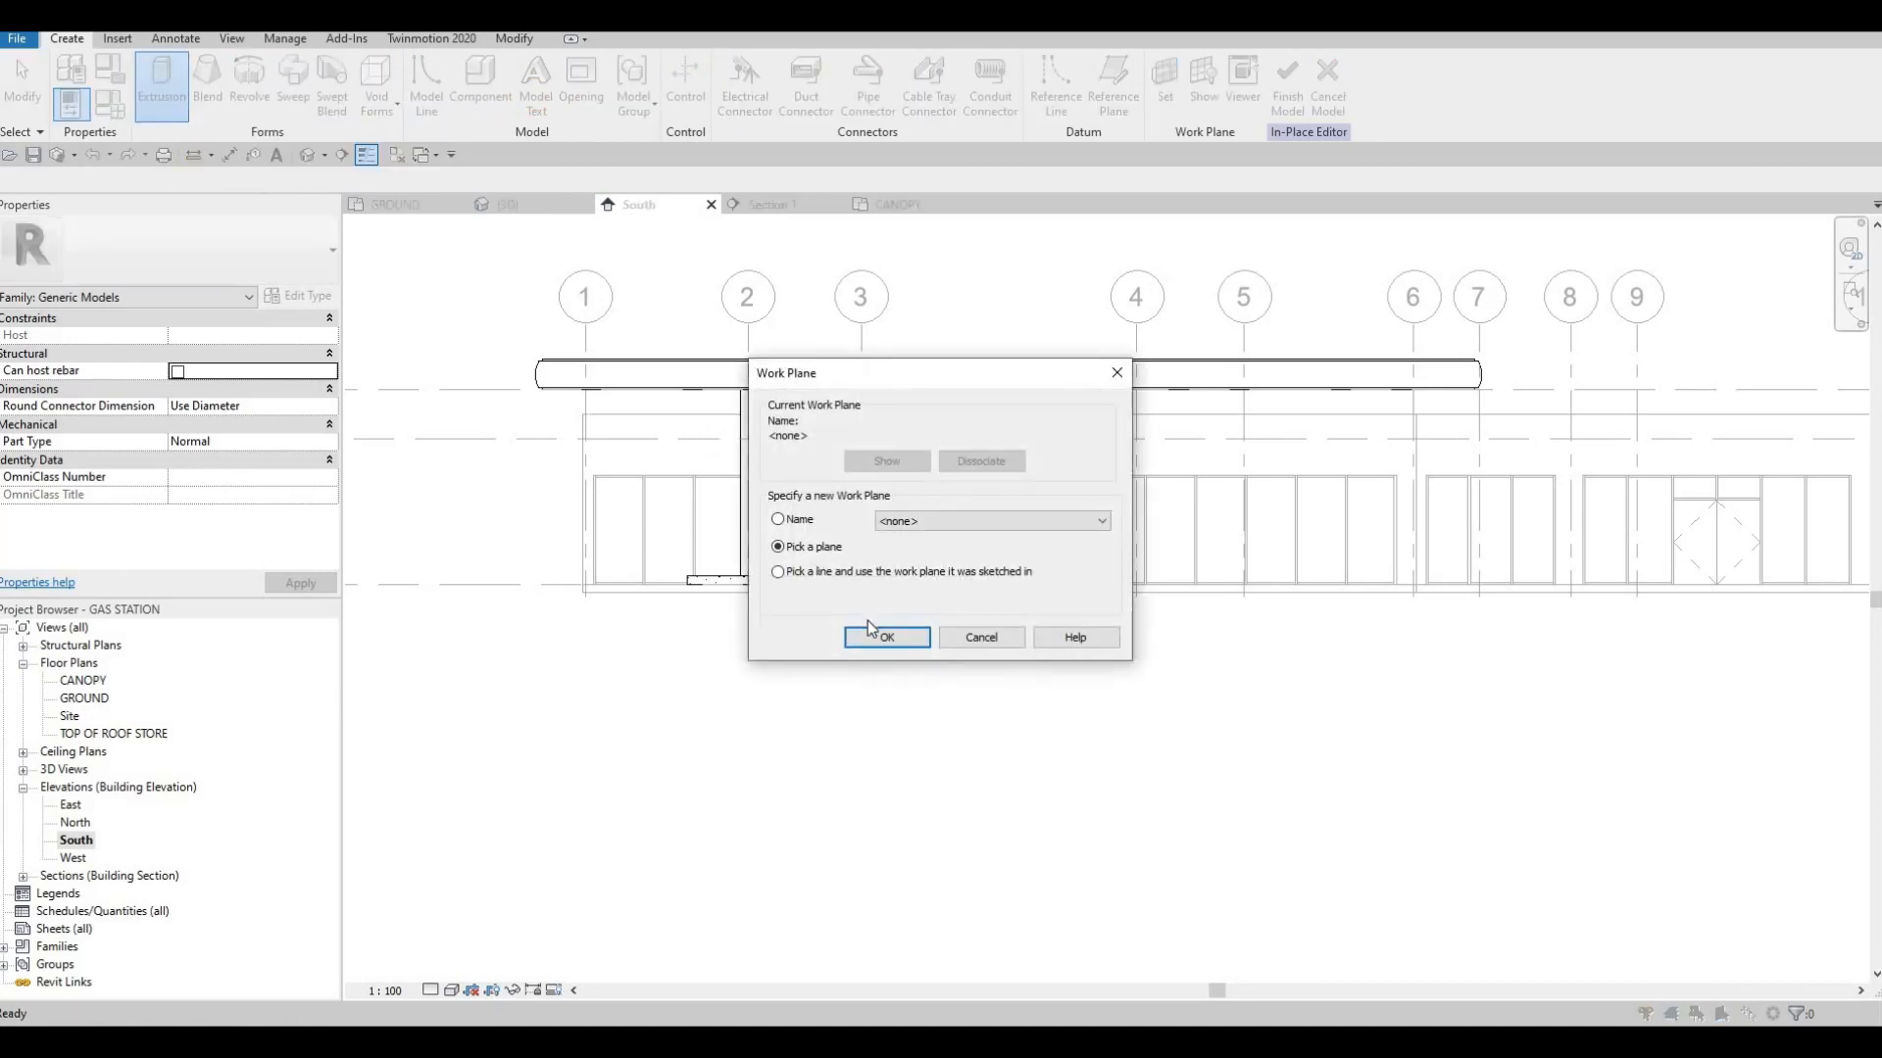
left_click(864, 637)
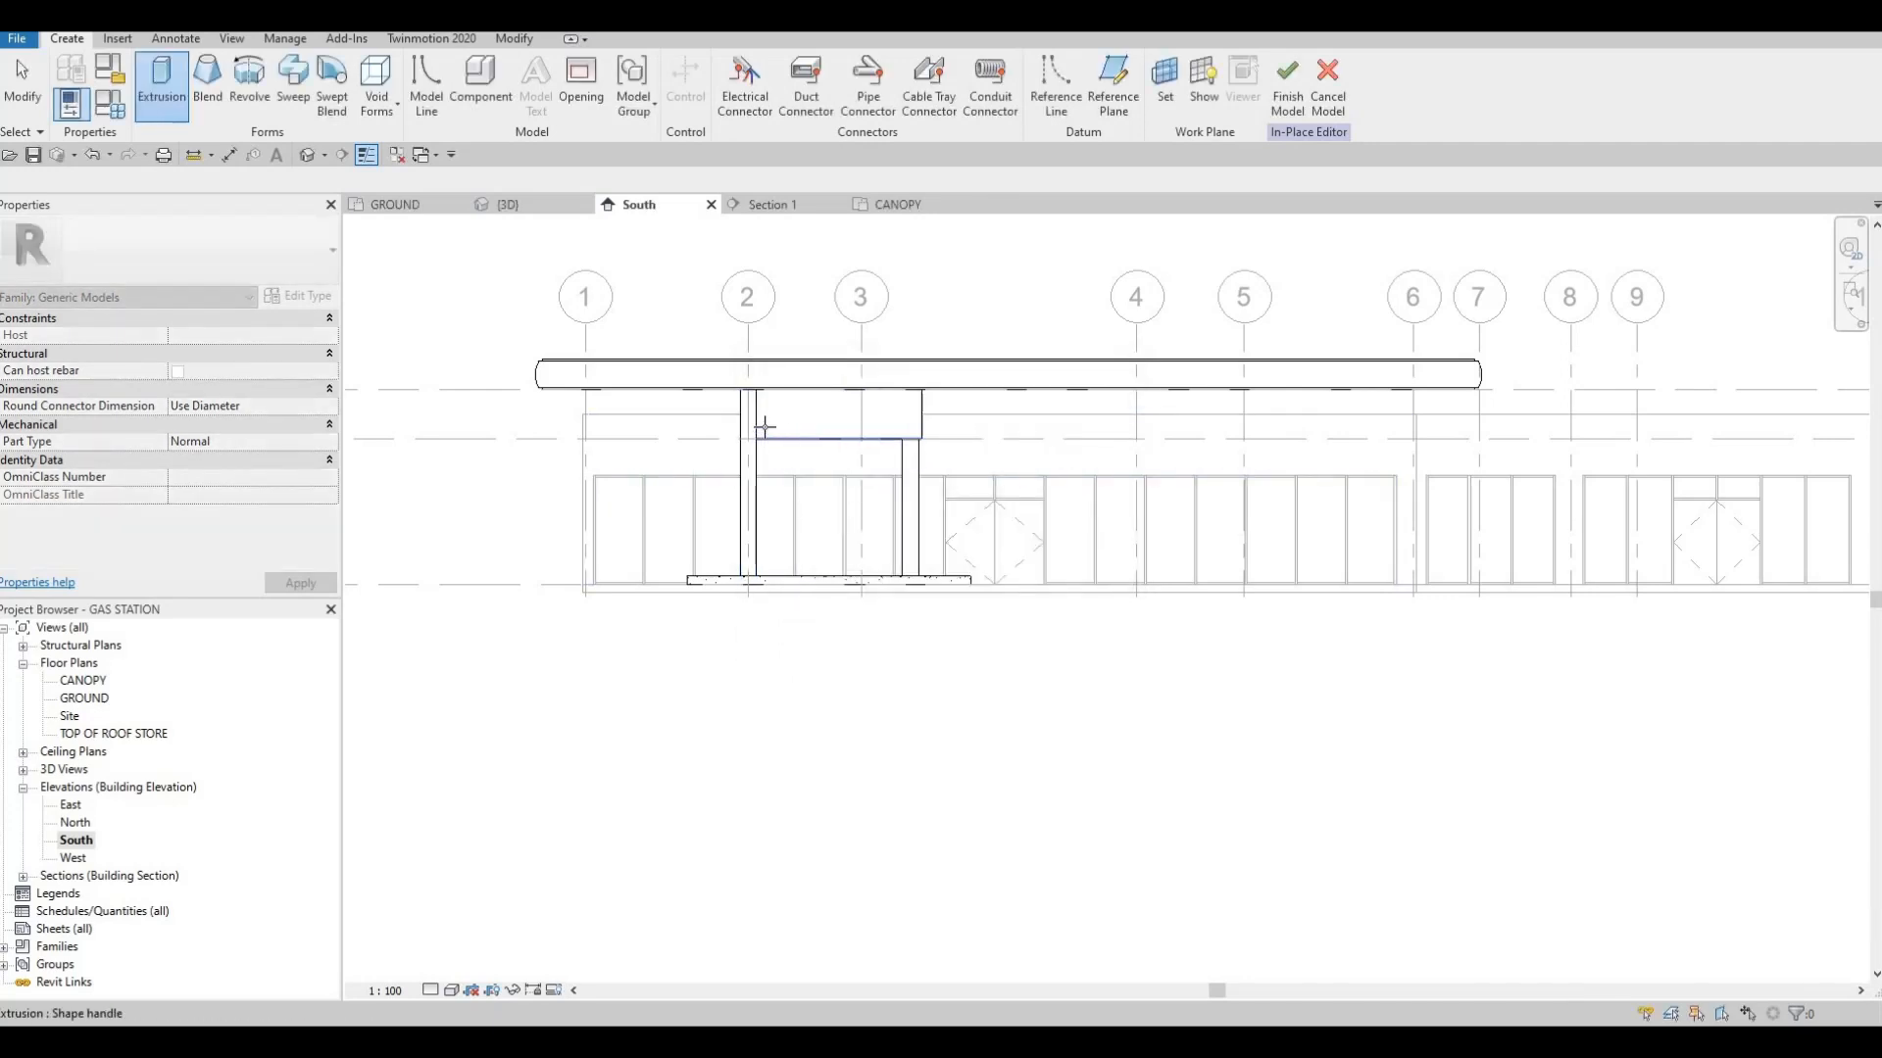
left_click(767, 428)
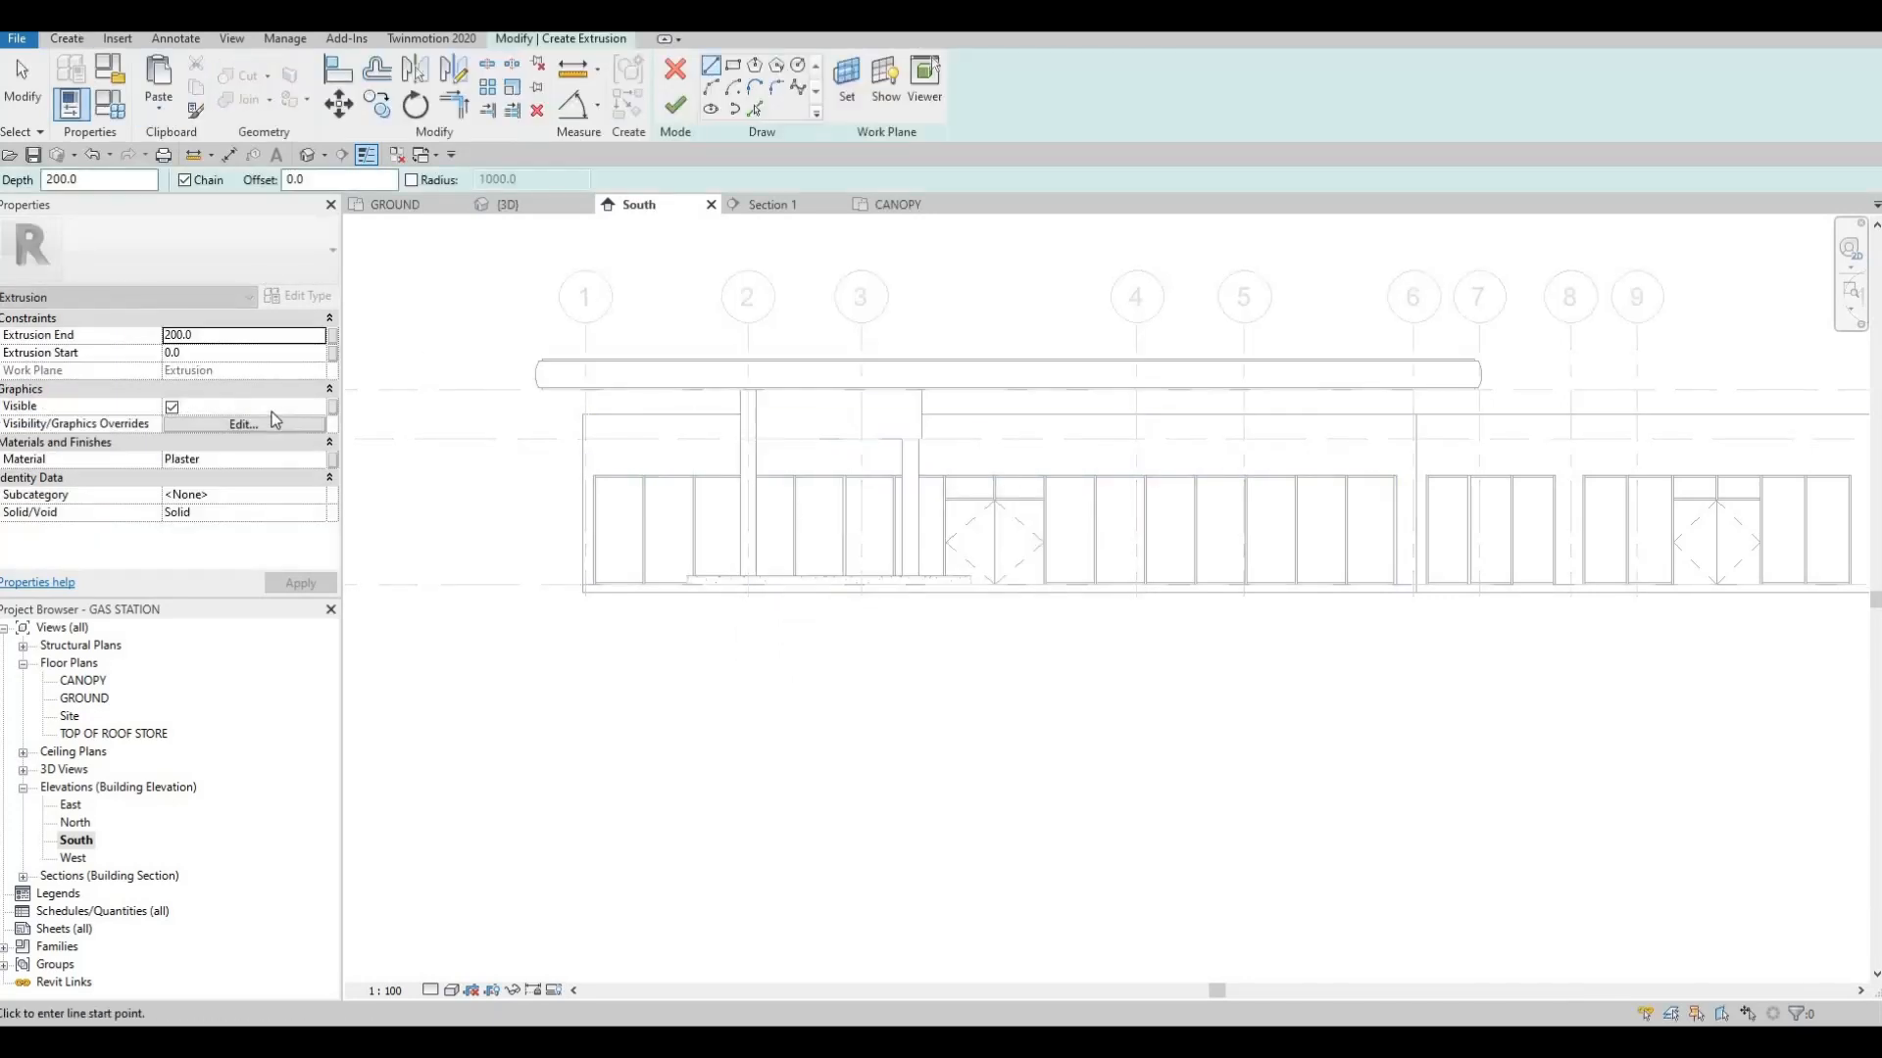
Set the new extrusion's material to Rigid insulation from the project materials
left_click(321, 461)
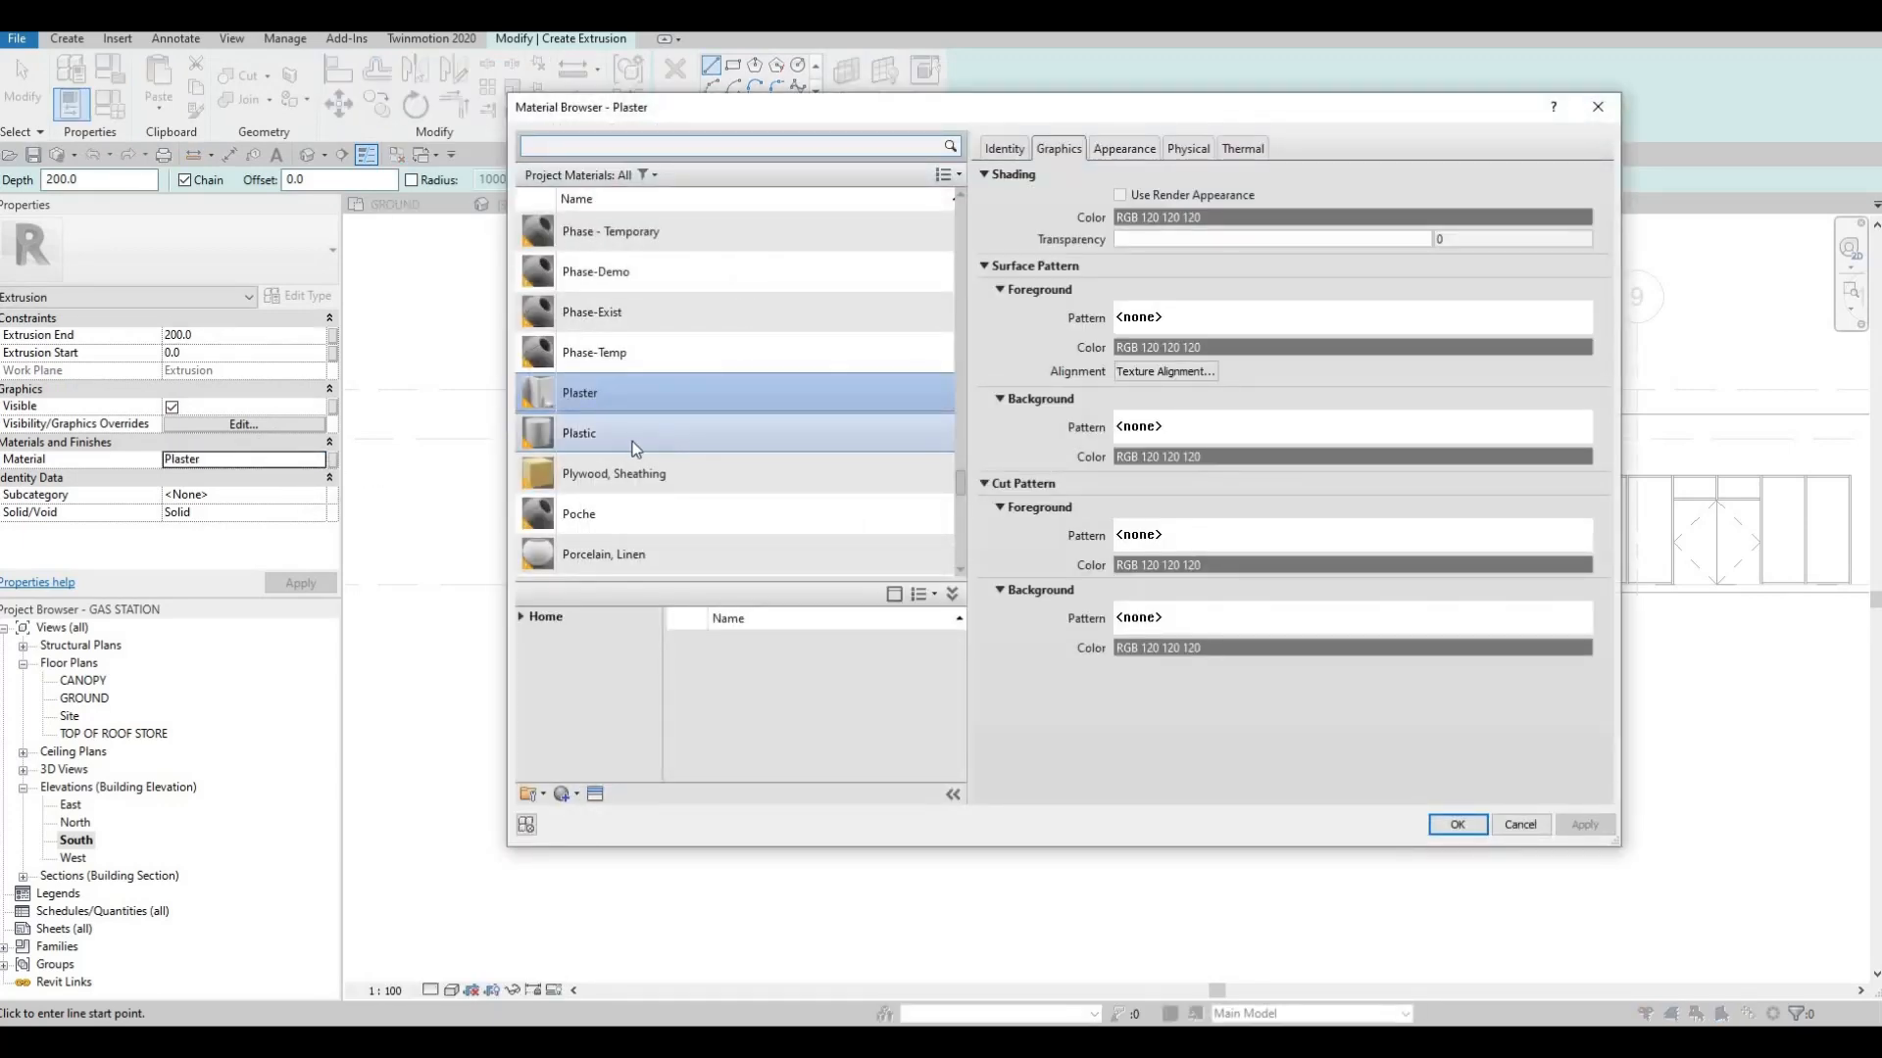
scroll(597, 439, "down", 3)
left_click(630, 416)
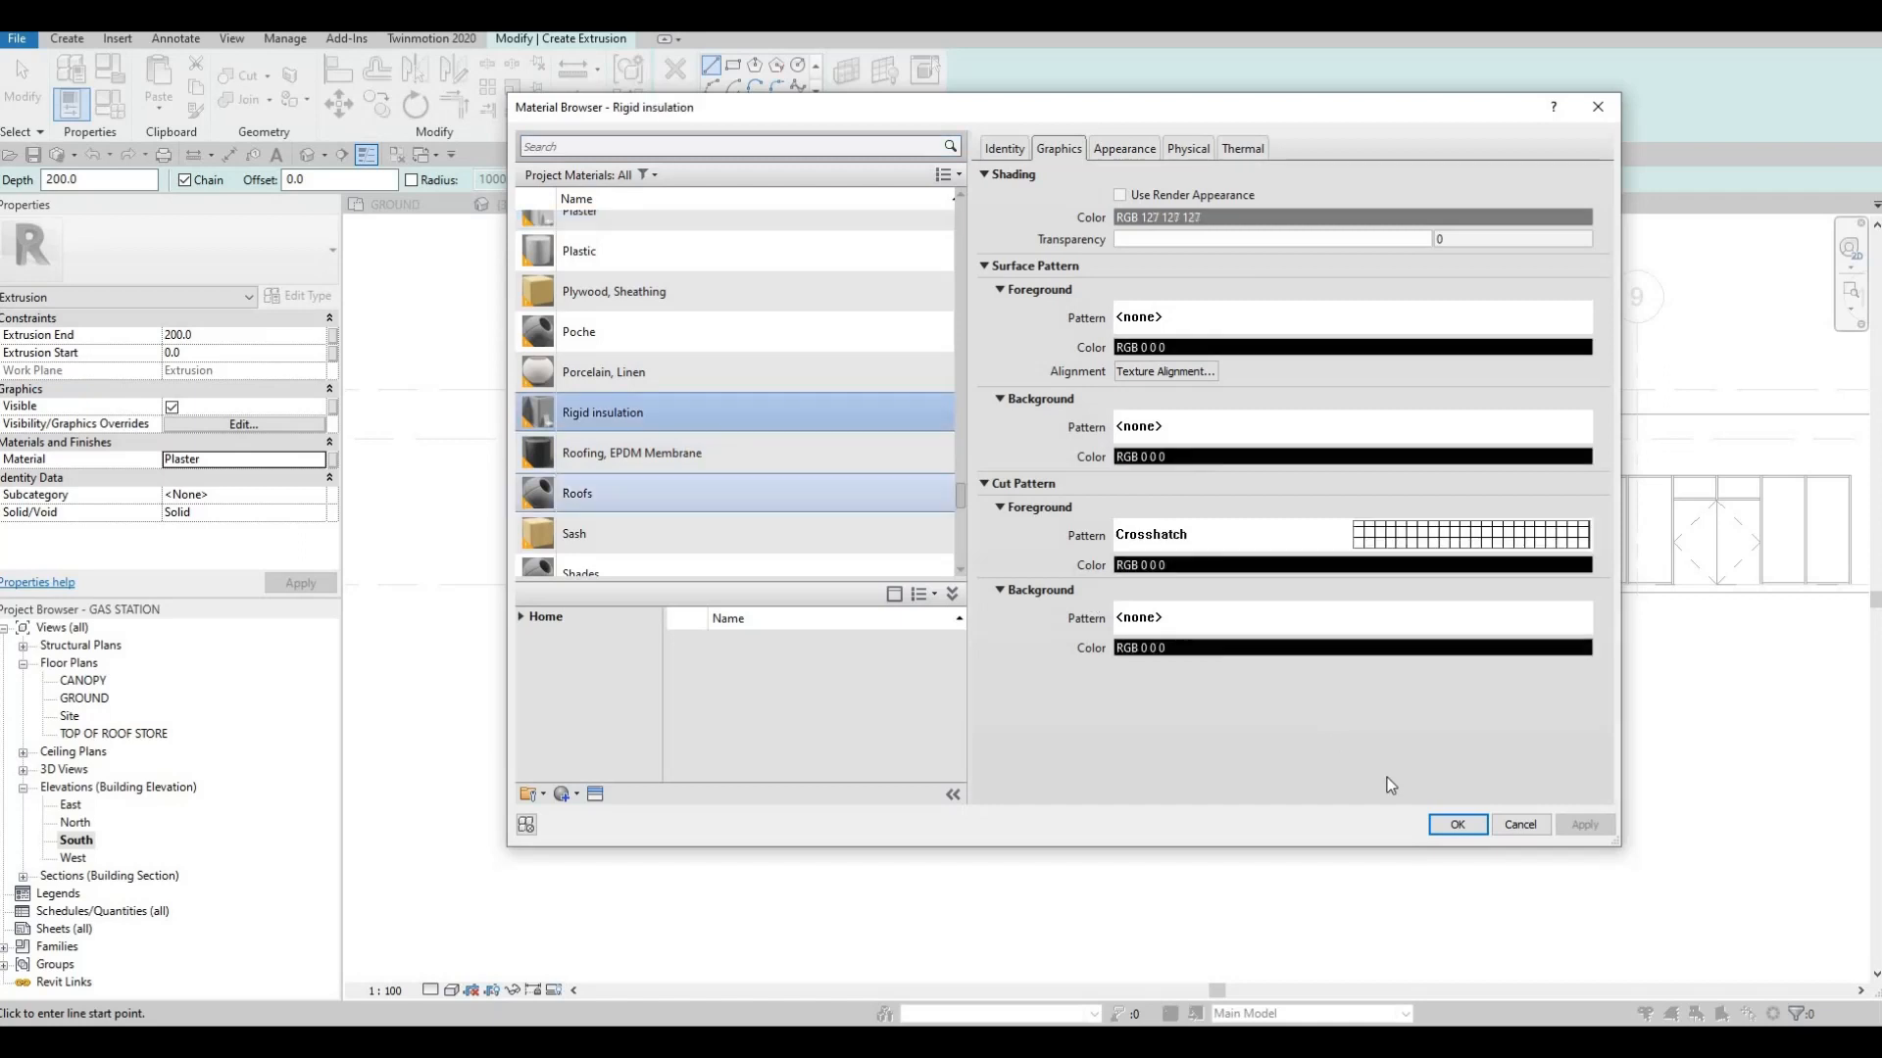
left_click(1458, 824)
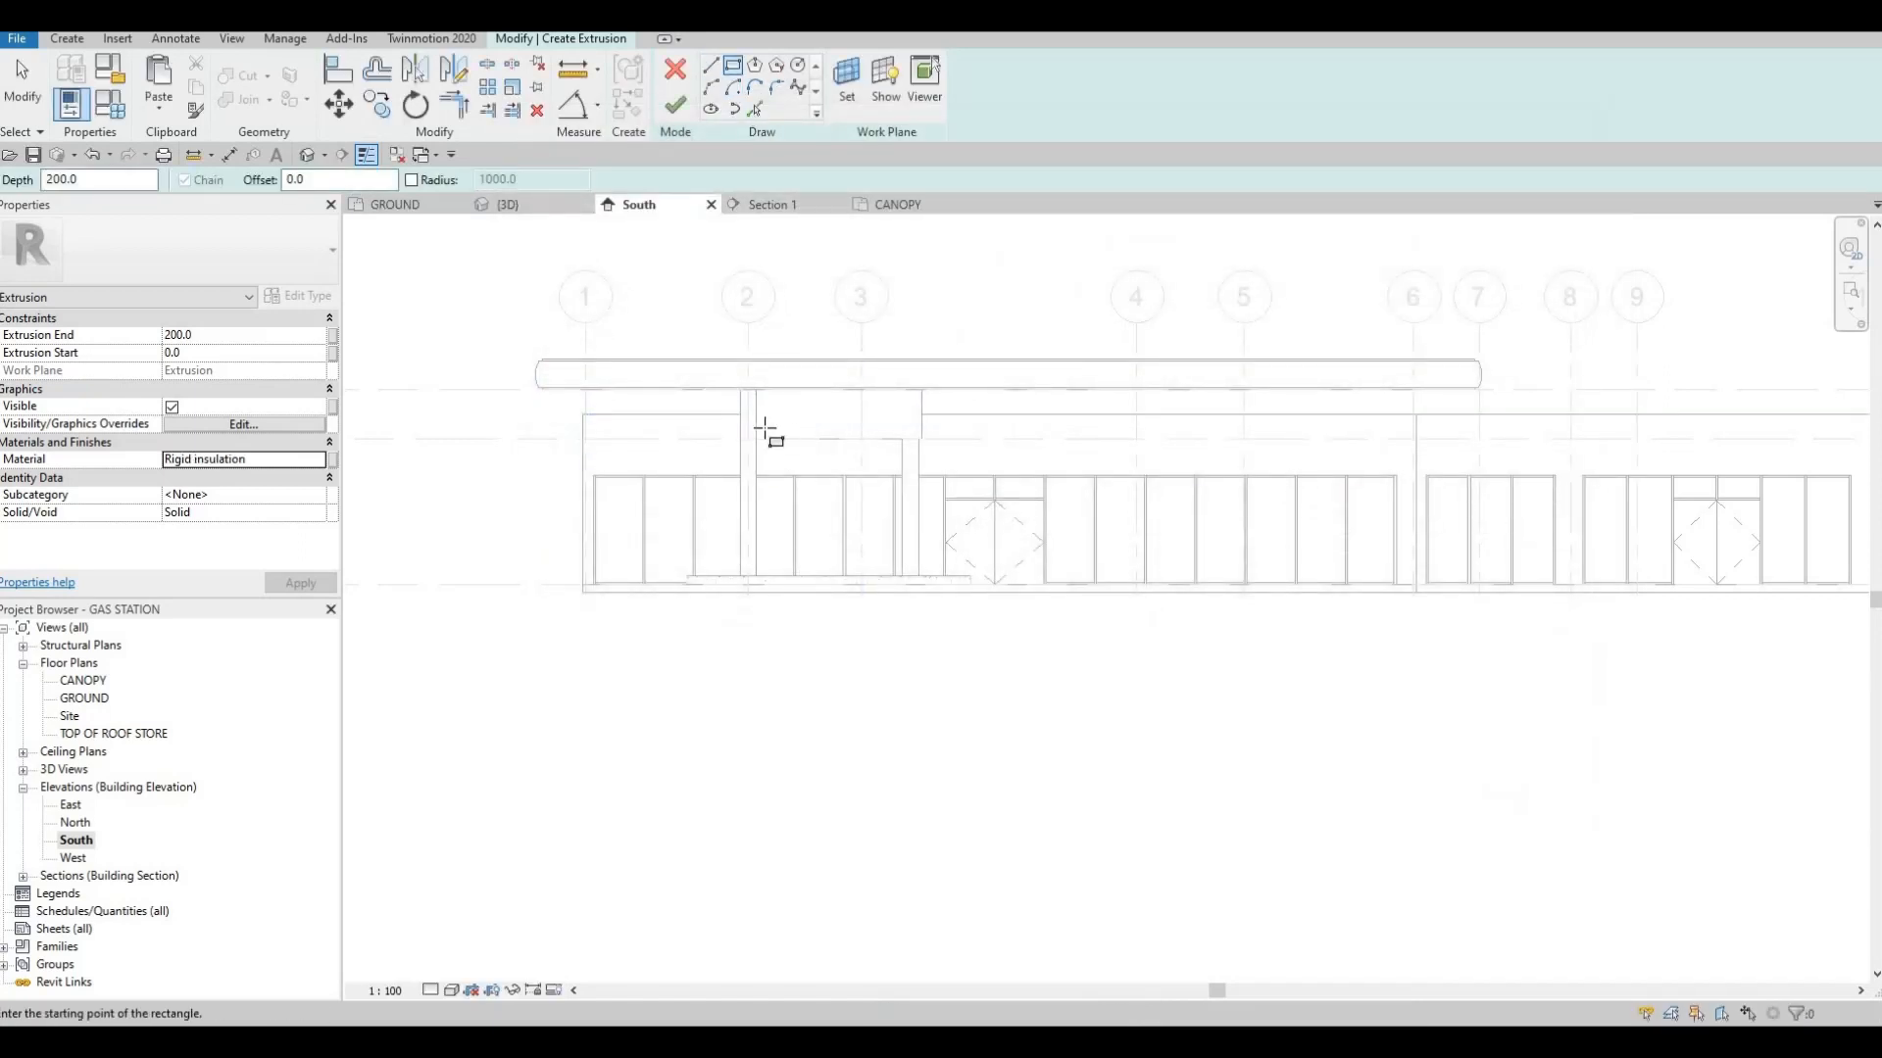
Sketch a rectangle about 4500 mm wide and 1200 mm high from the grid 2 column's outer edge to the panel's far end
scroll(769, 428, "up", 3)
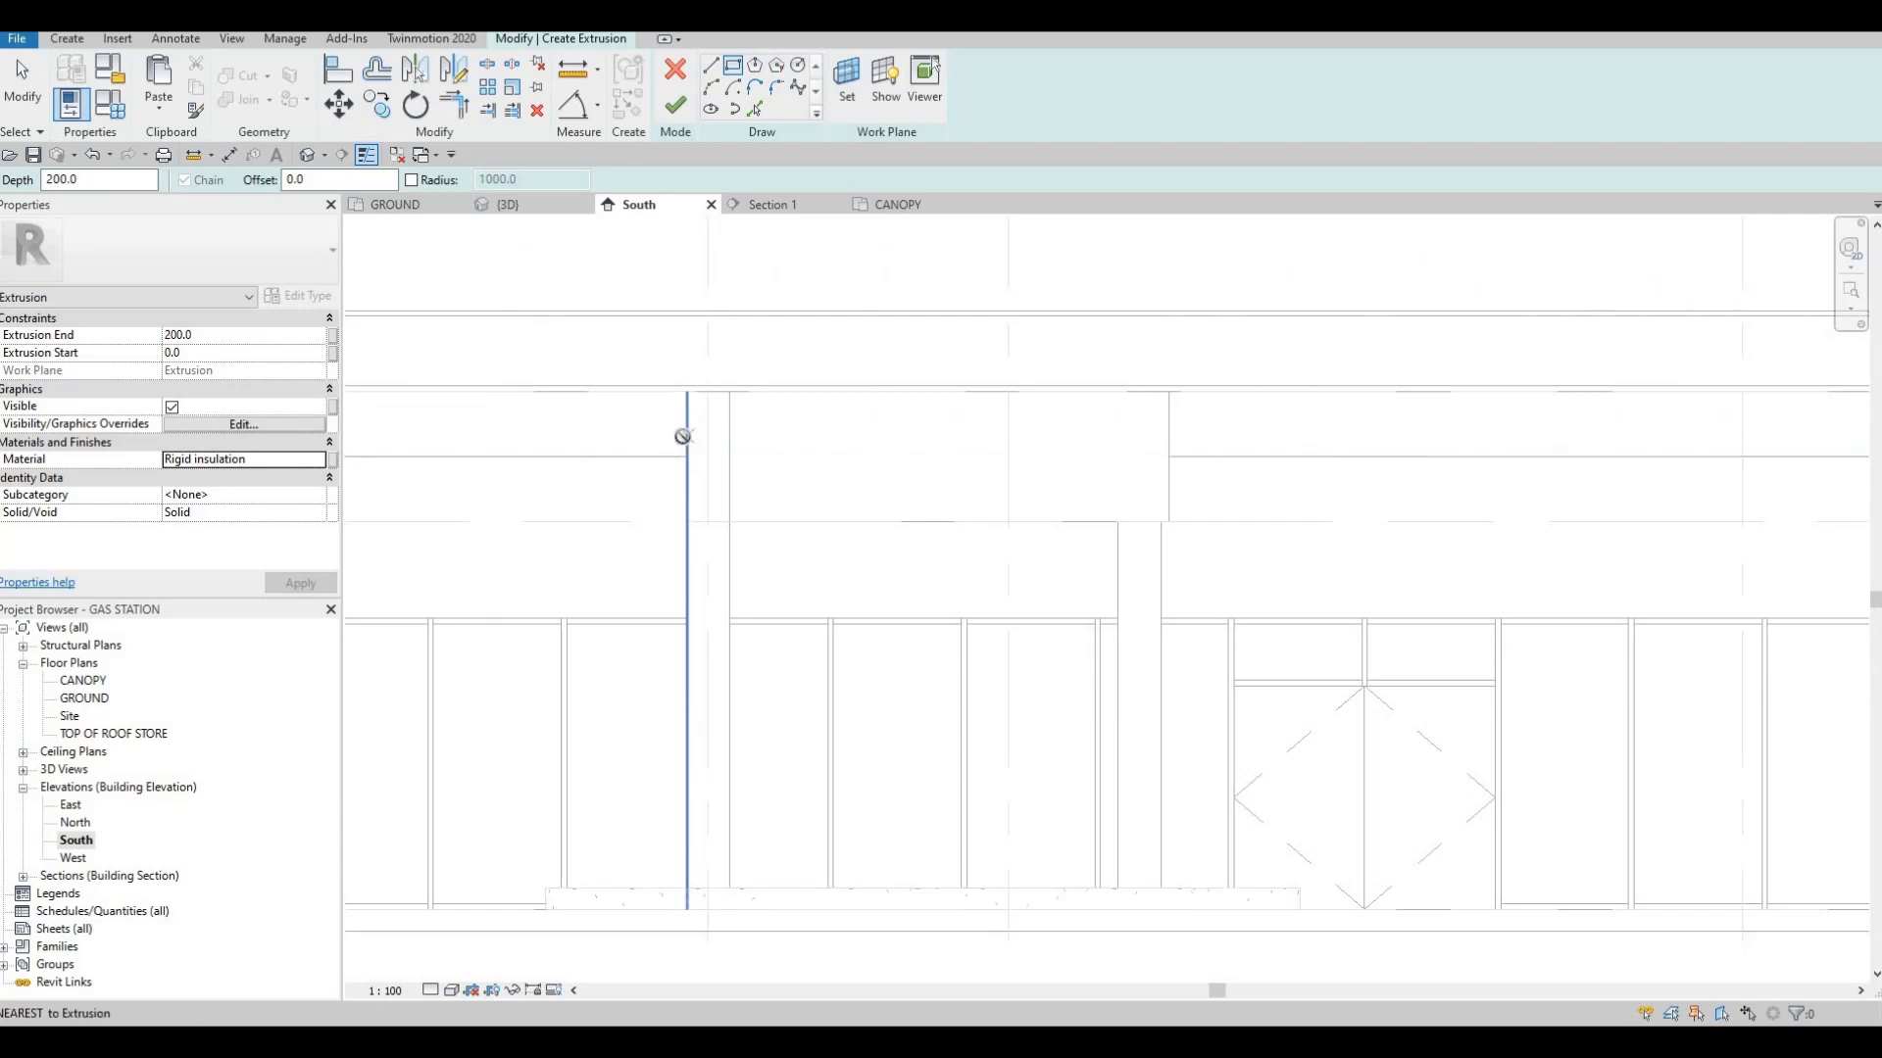
left_click(686, 436)
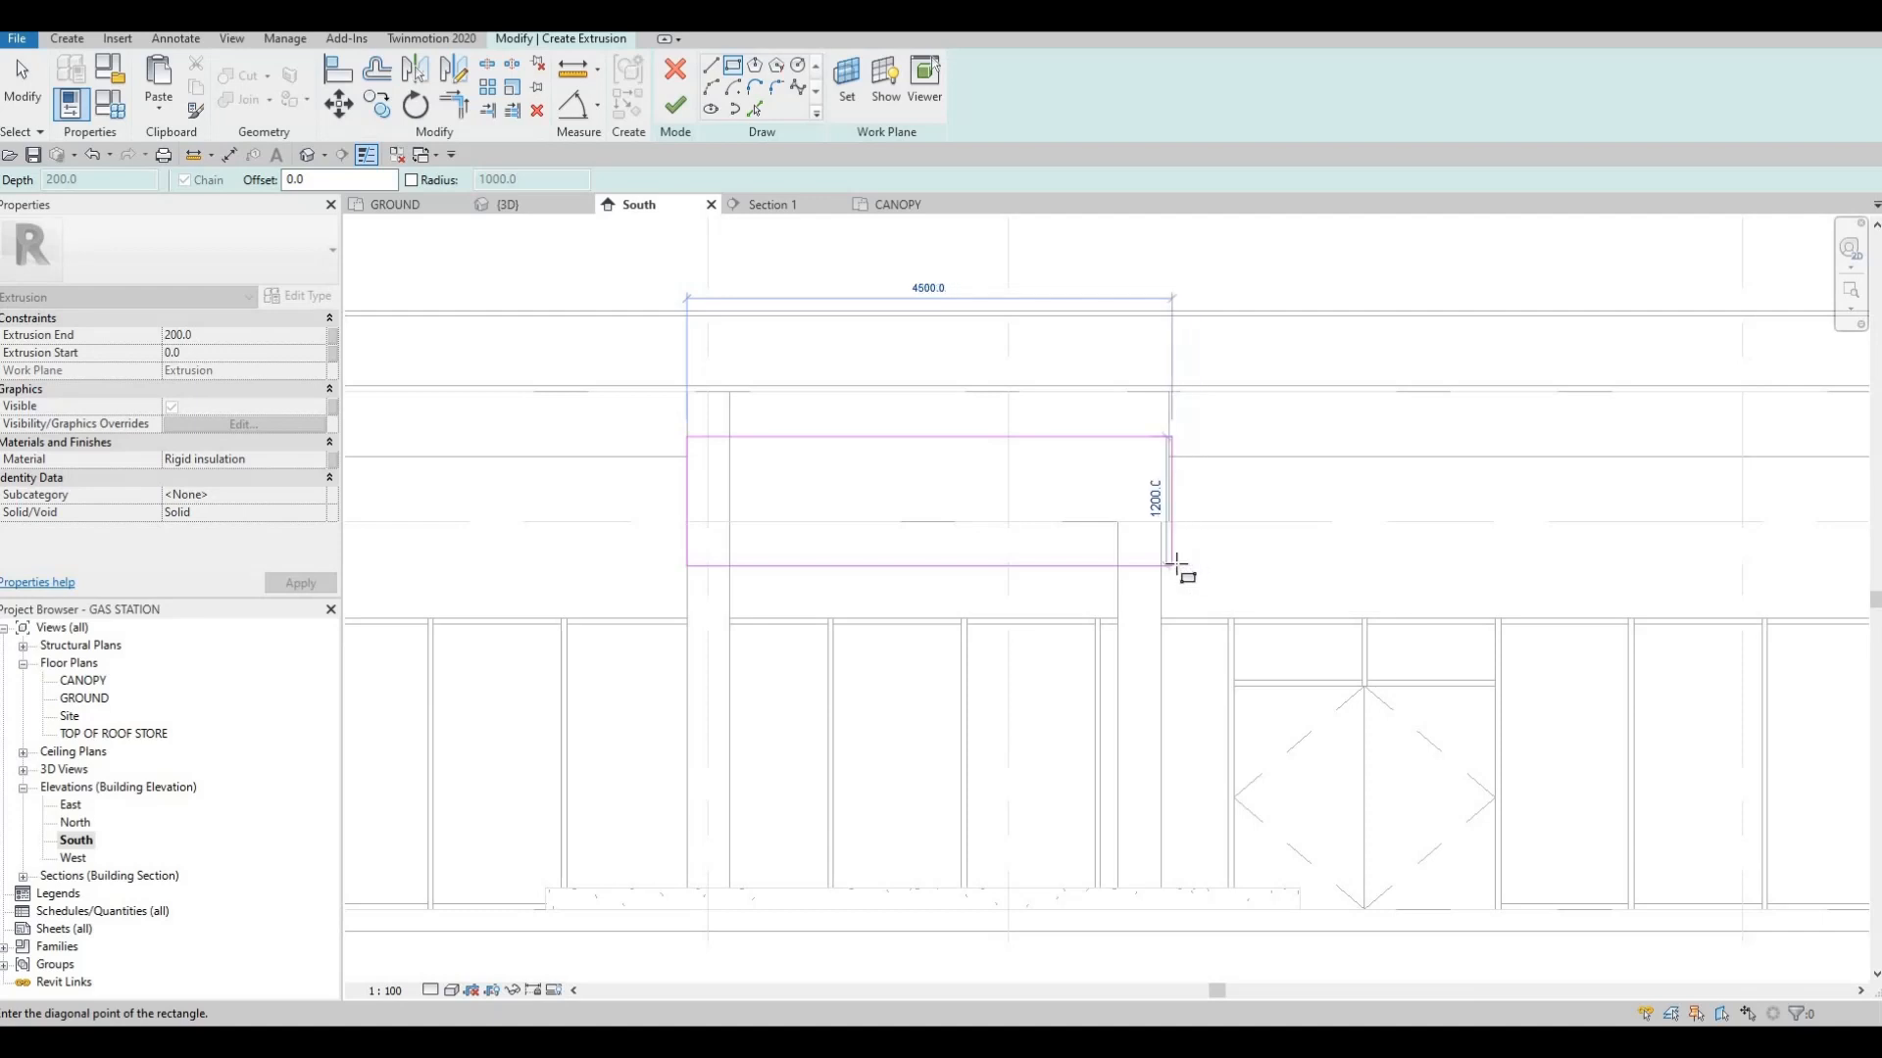
left_click(1171, 566)
key("Escape")
scroll(1244, 433, "up", 3)
key("Escape")
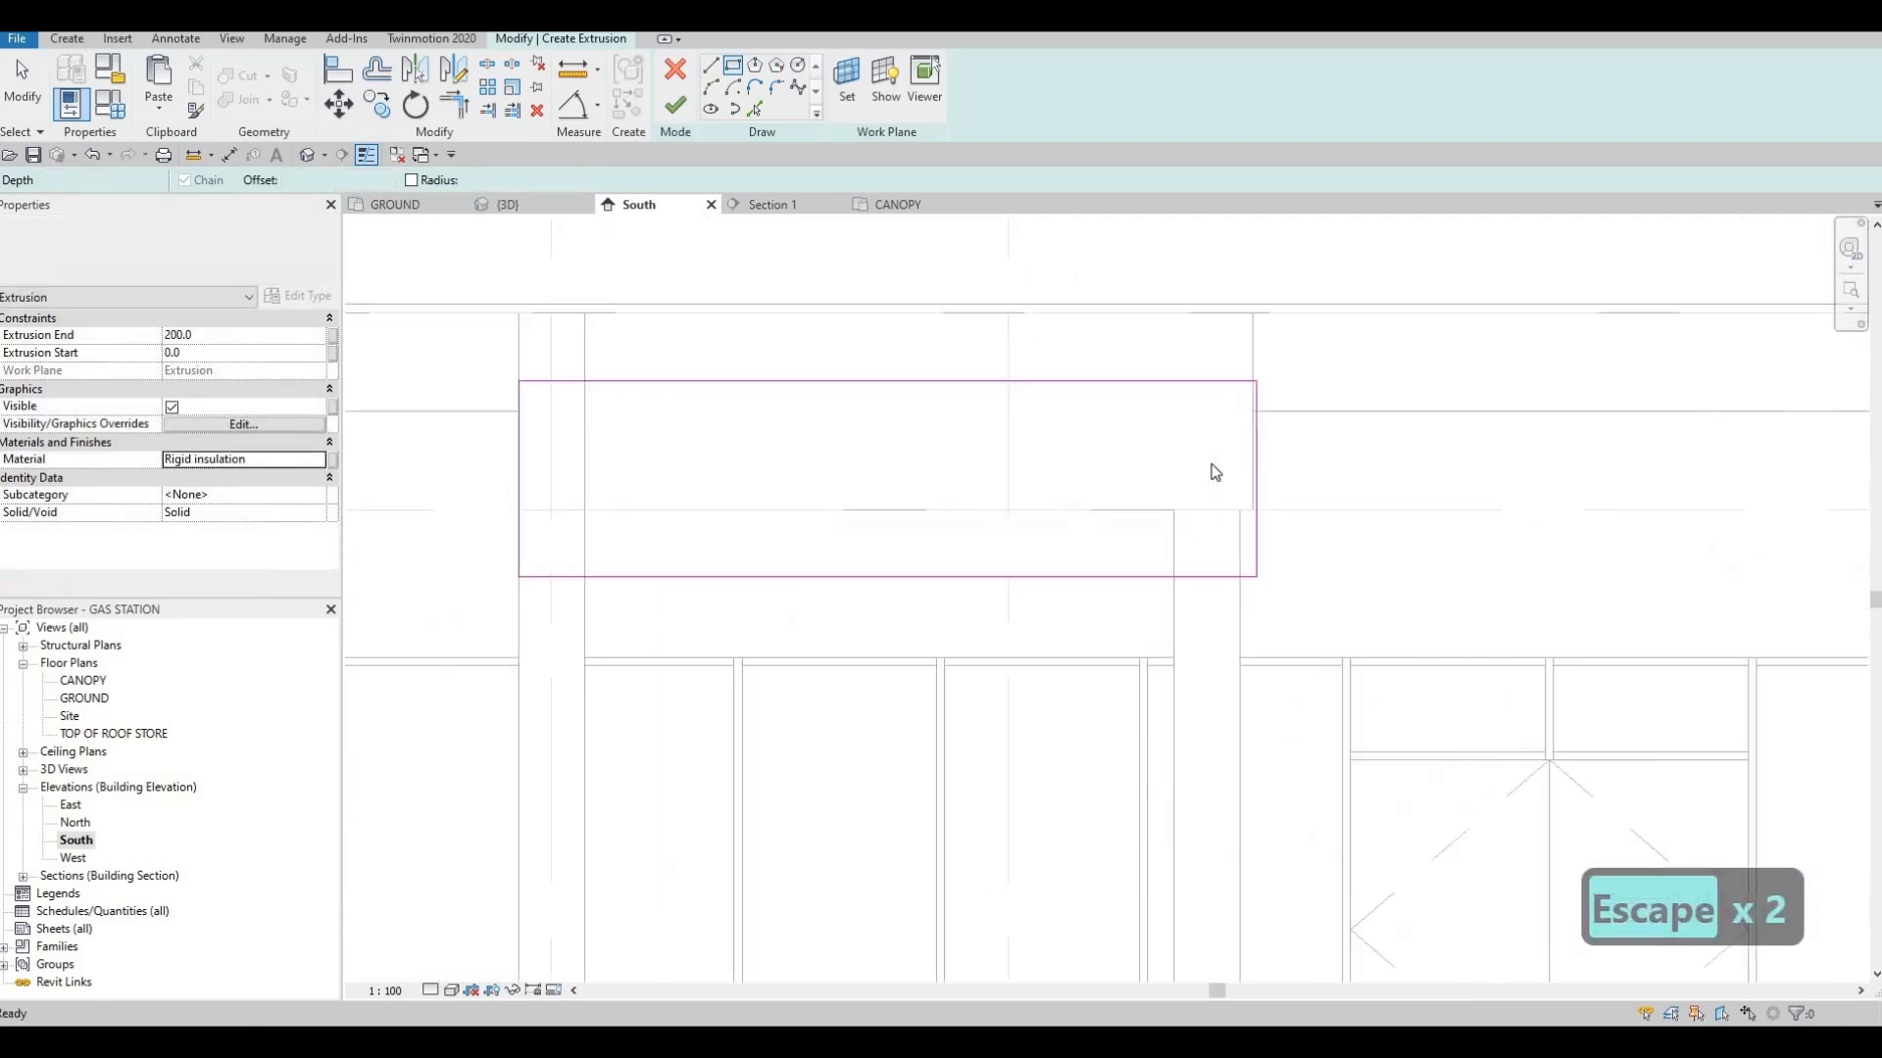
Align the rectangle's end edge with the plaster panel's end beyond grid 3
key("a")
key("l")
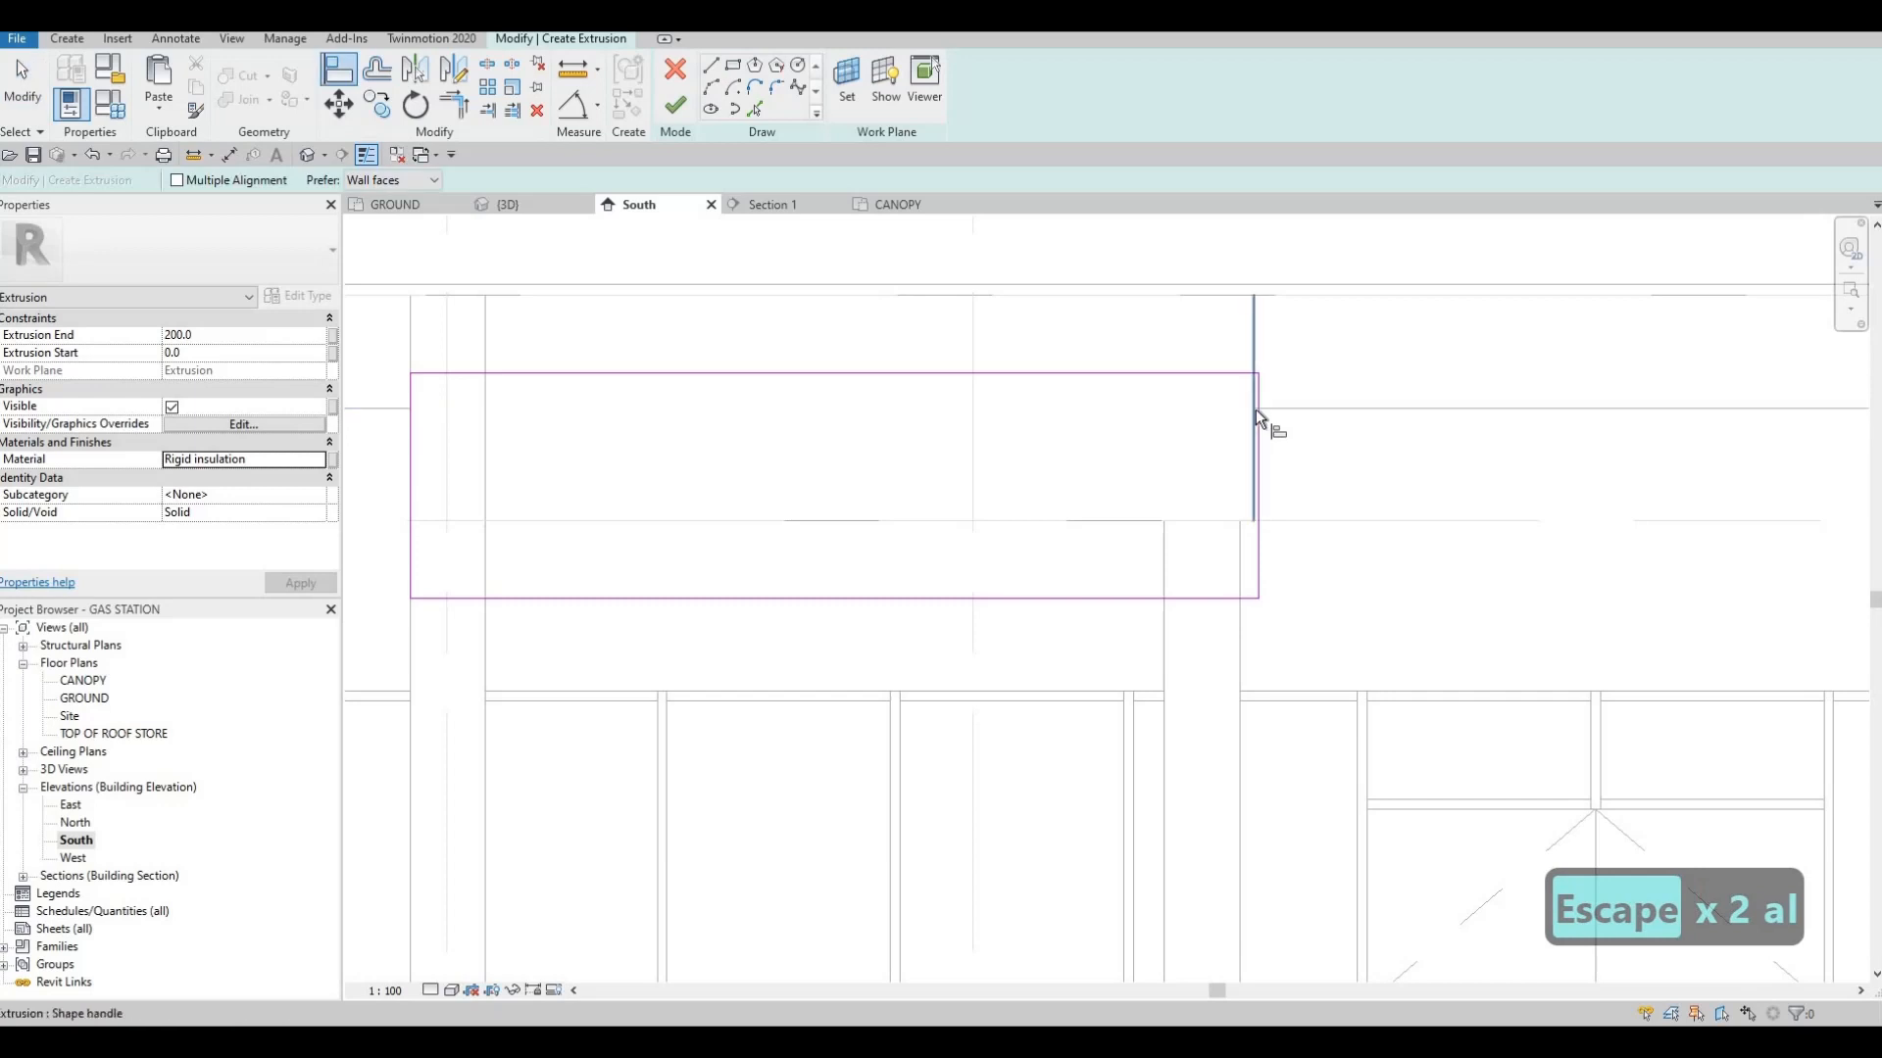
left_click(1253, 408)
left_click(1257, 451)
scroll(940, 450, "down", 3)
key("Escape")
key("Escape")
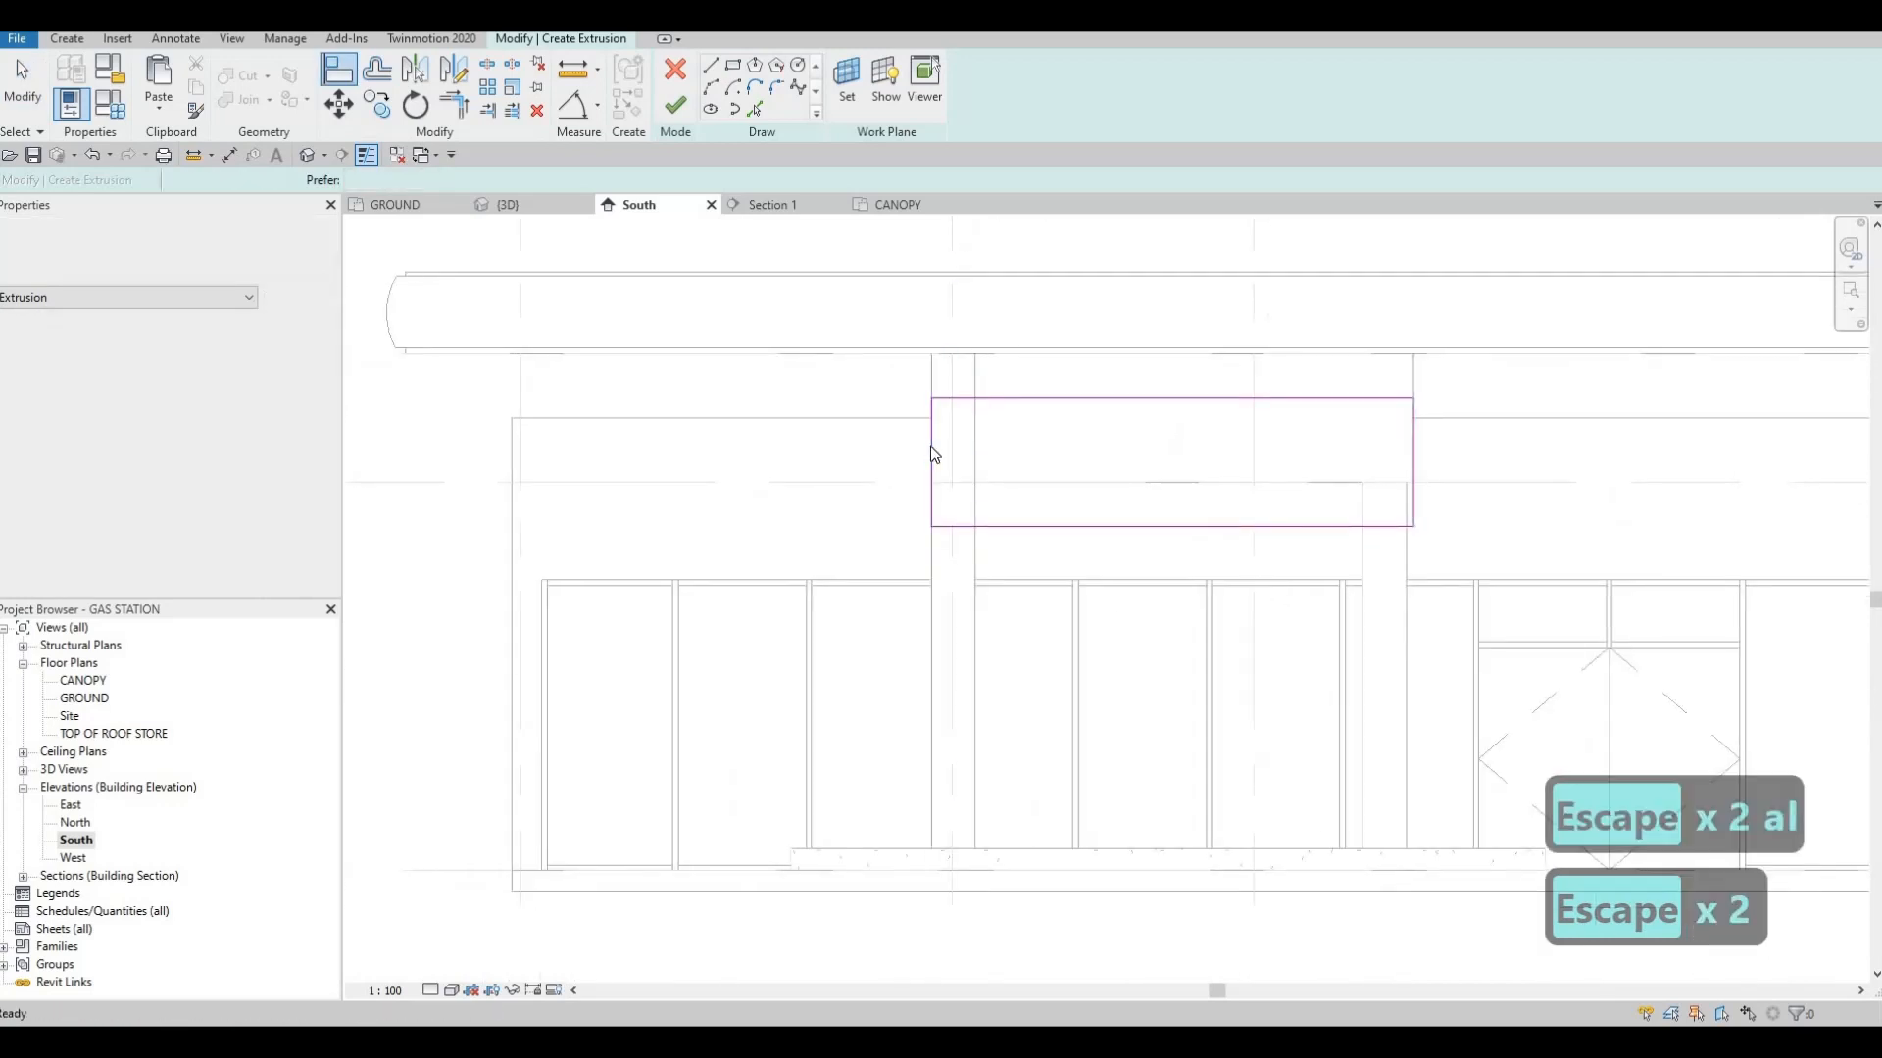
Move the rectangle's opposite vertical edge outward, past the outer face of the grid 2 column
mouse_move(934, 451)
left_mouse_down()
mouse_move(895, 454)
mouse_move(894, 431)
left_mouse_up()
middle_click_drag(911, 438, 869, 372)
middle_click_drag(902, 480, 914, 451)
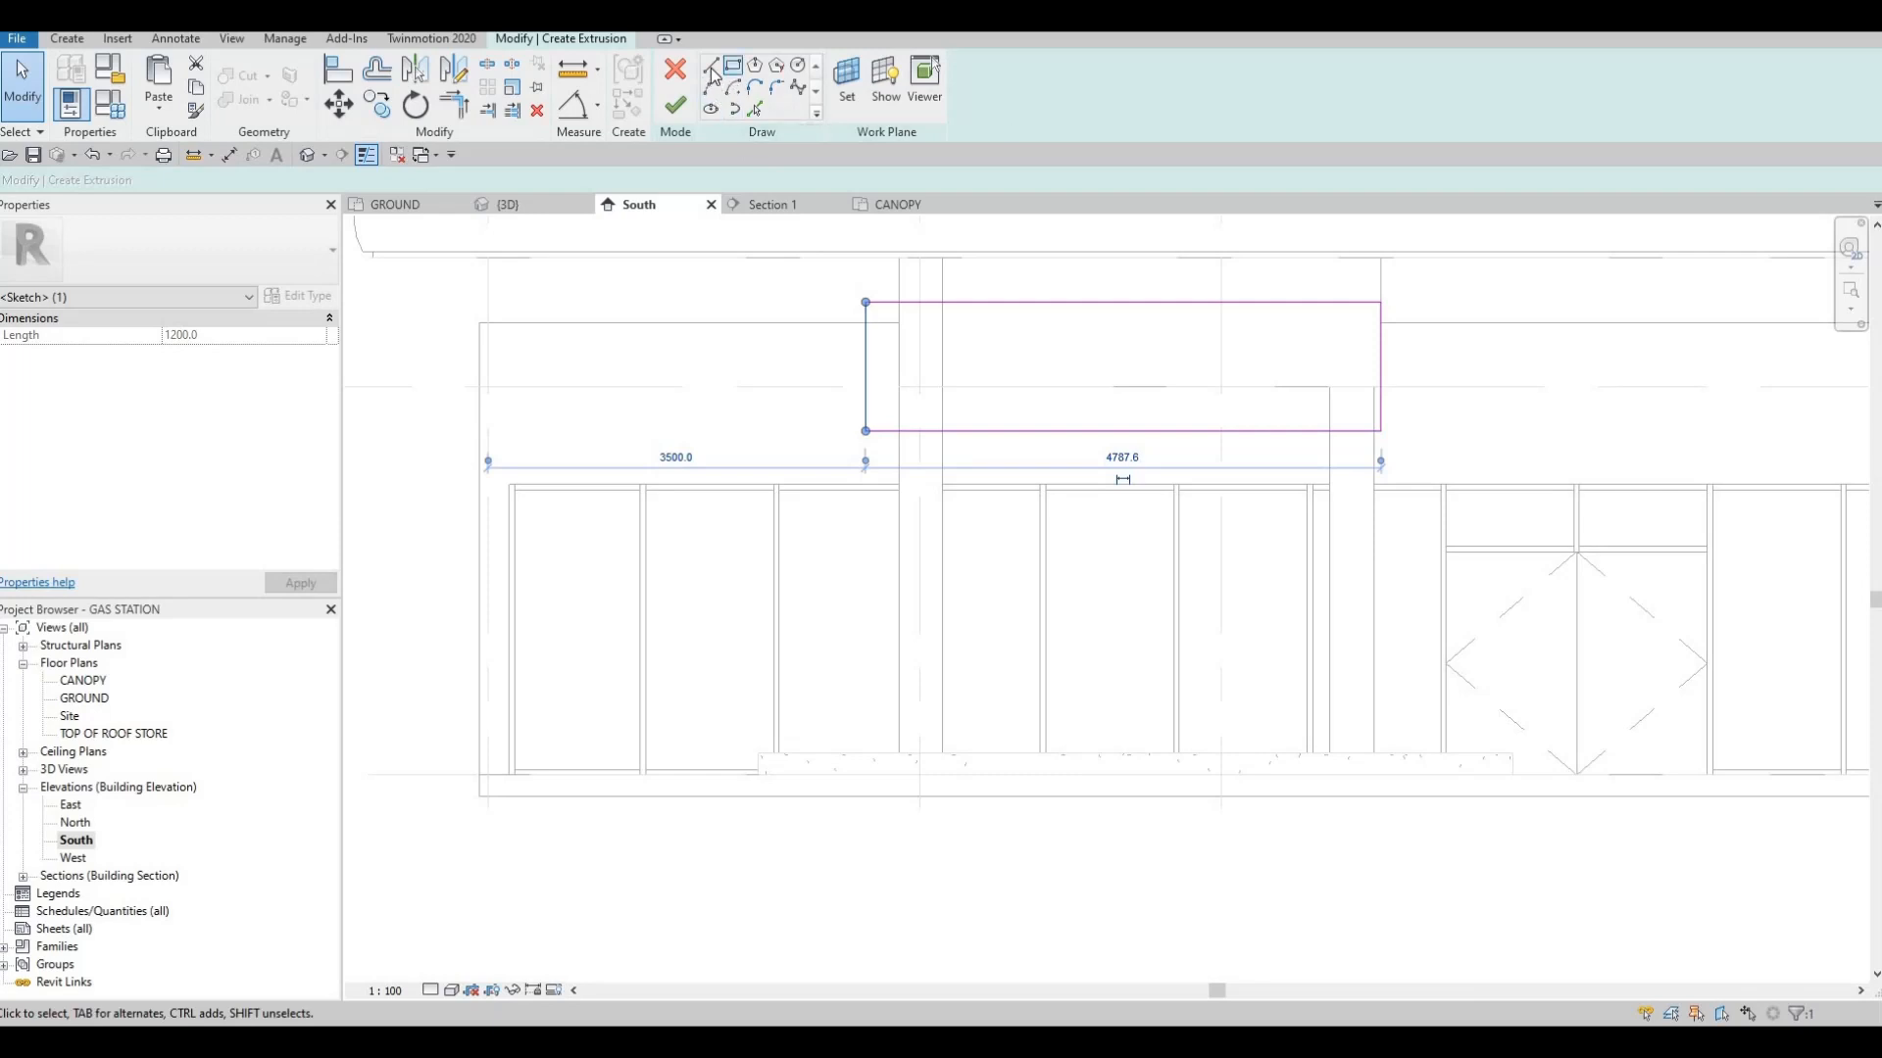
Sketch an 800 by 1600 mm rectangle around the grid 2 column's base, standing on the island in line with the upper rectangle's outer edge
left_click(865, 754)
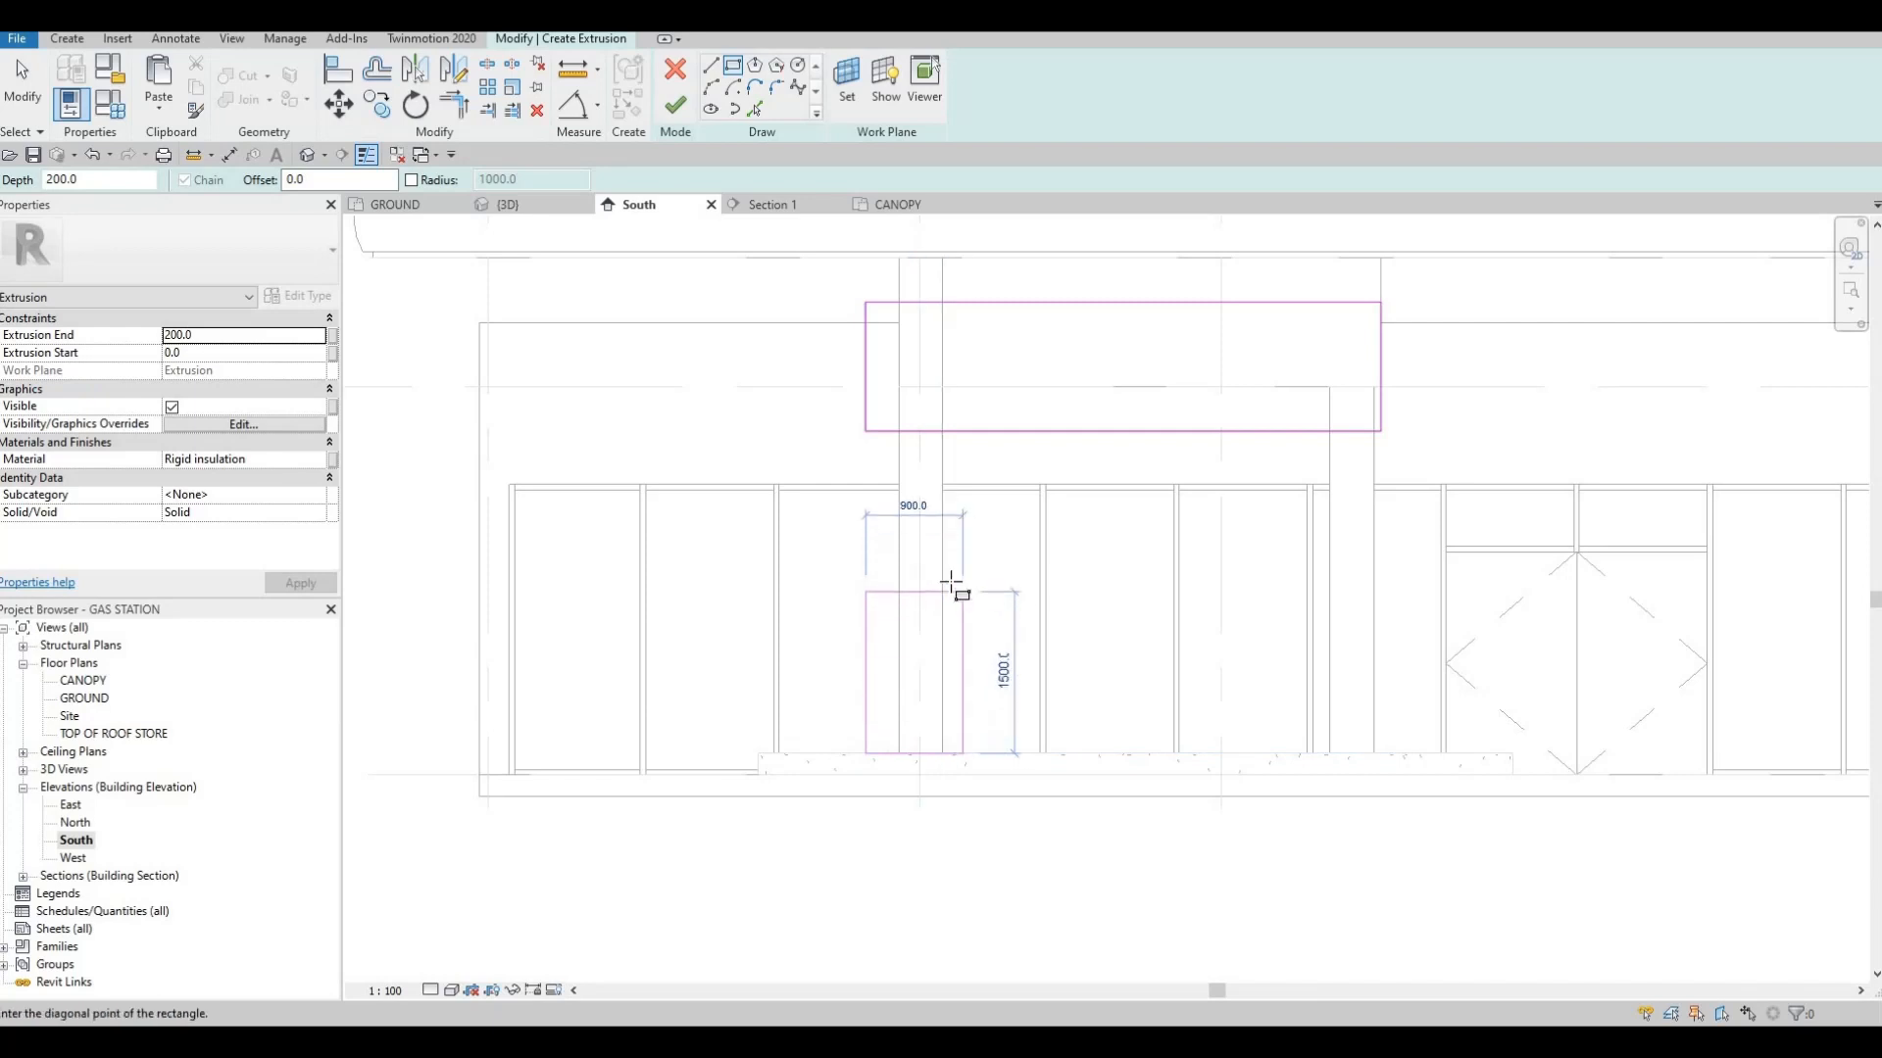
left_click(952, 581)
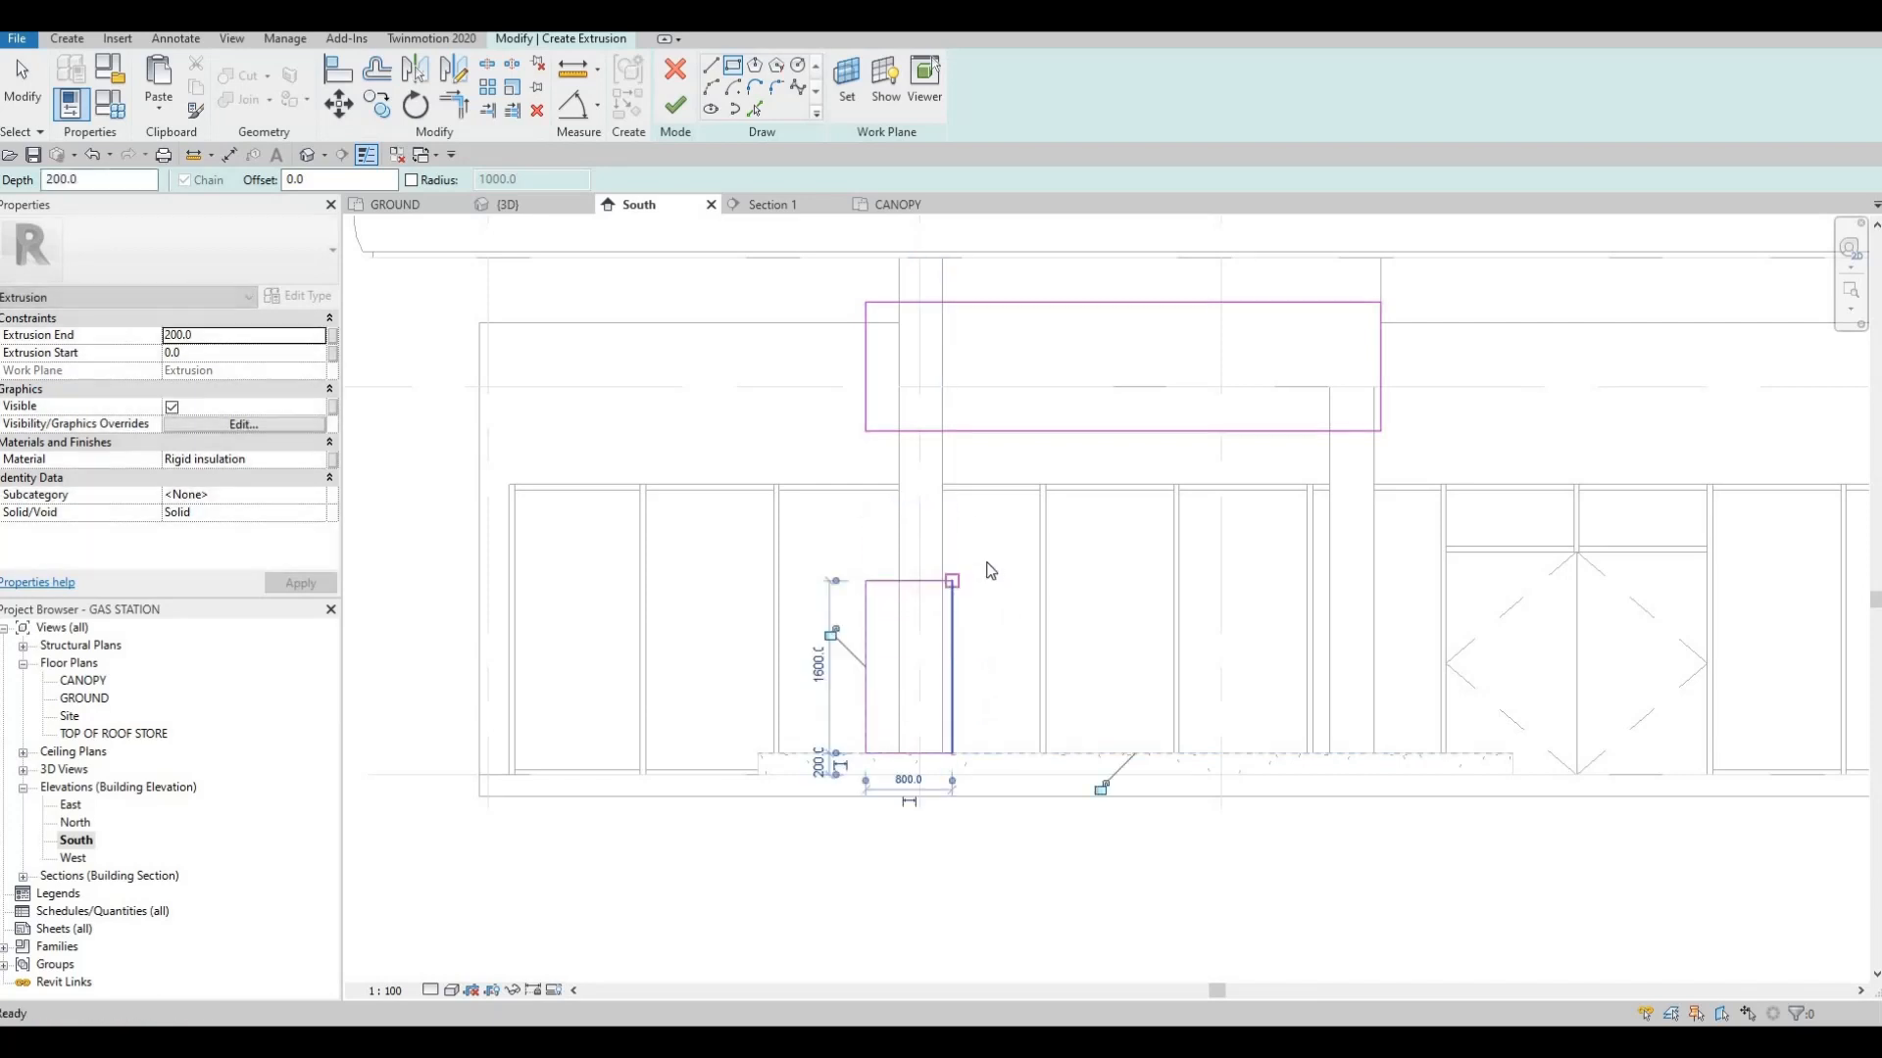
key("Escape")
key("Escape")
key("Escape")
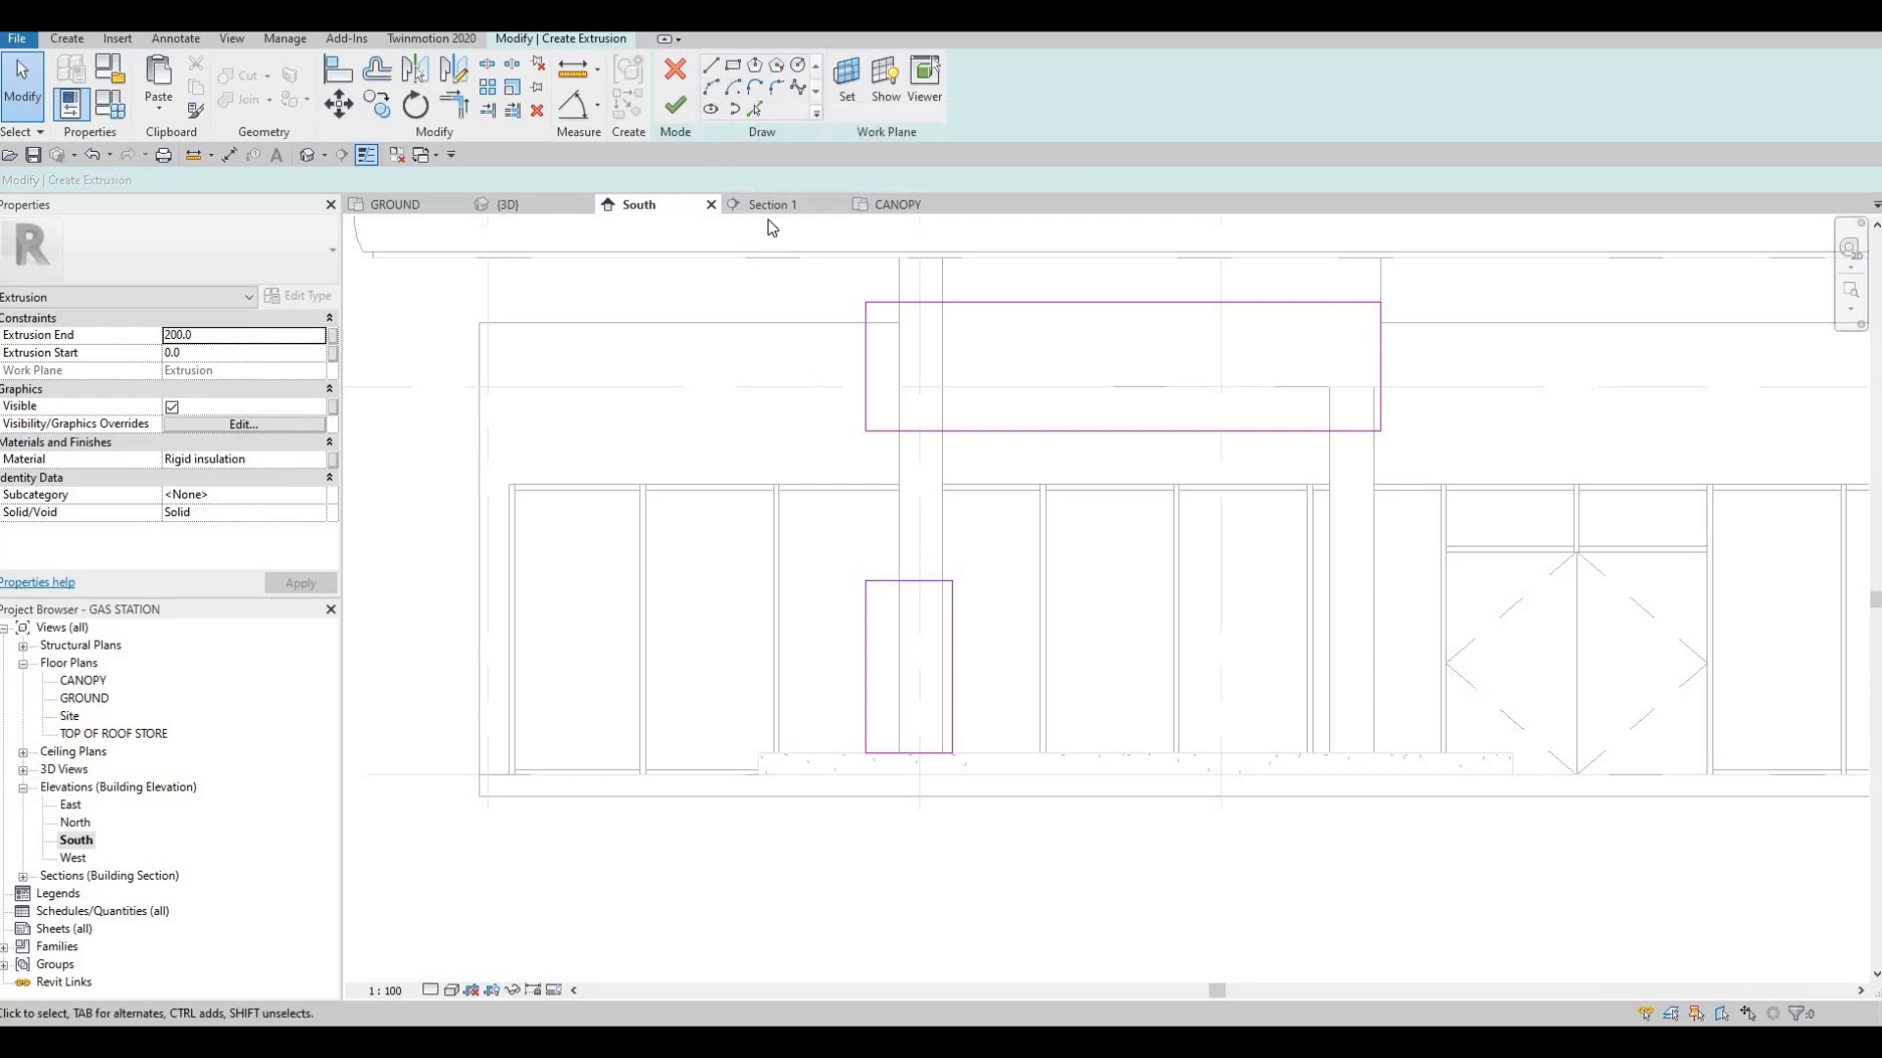
Trim the base rectangle's inner side and the upper rectangle's lower edge into a corner
key("t")
key("r")
left_click(952, 606)
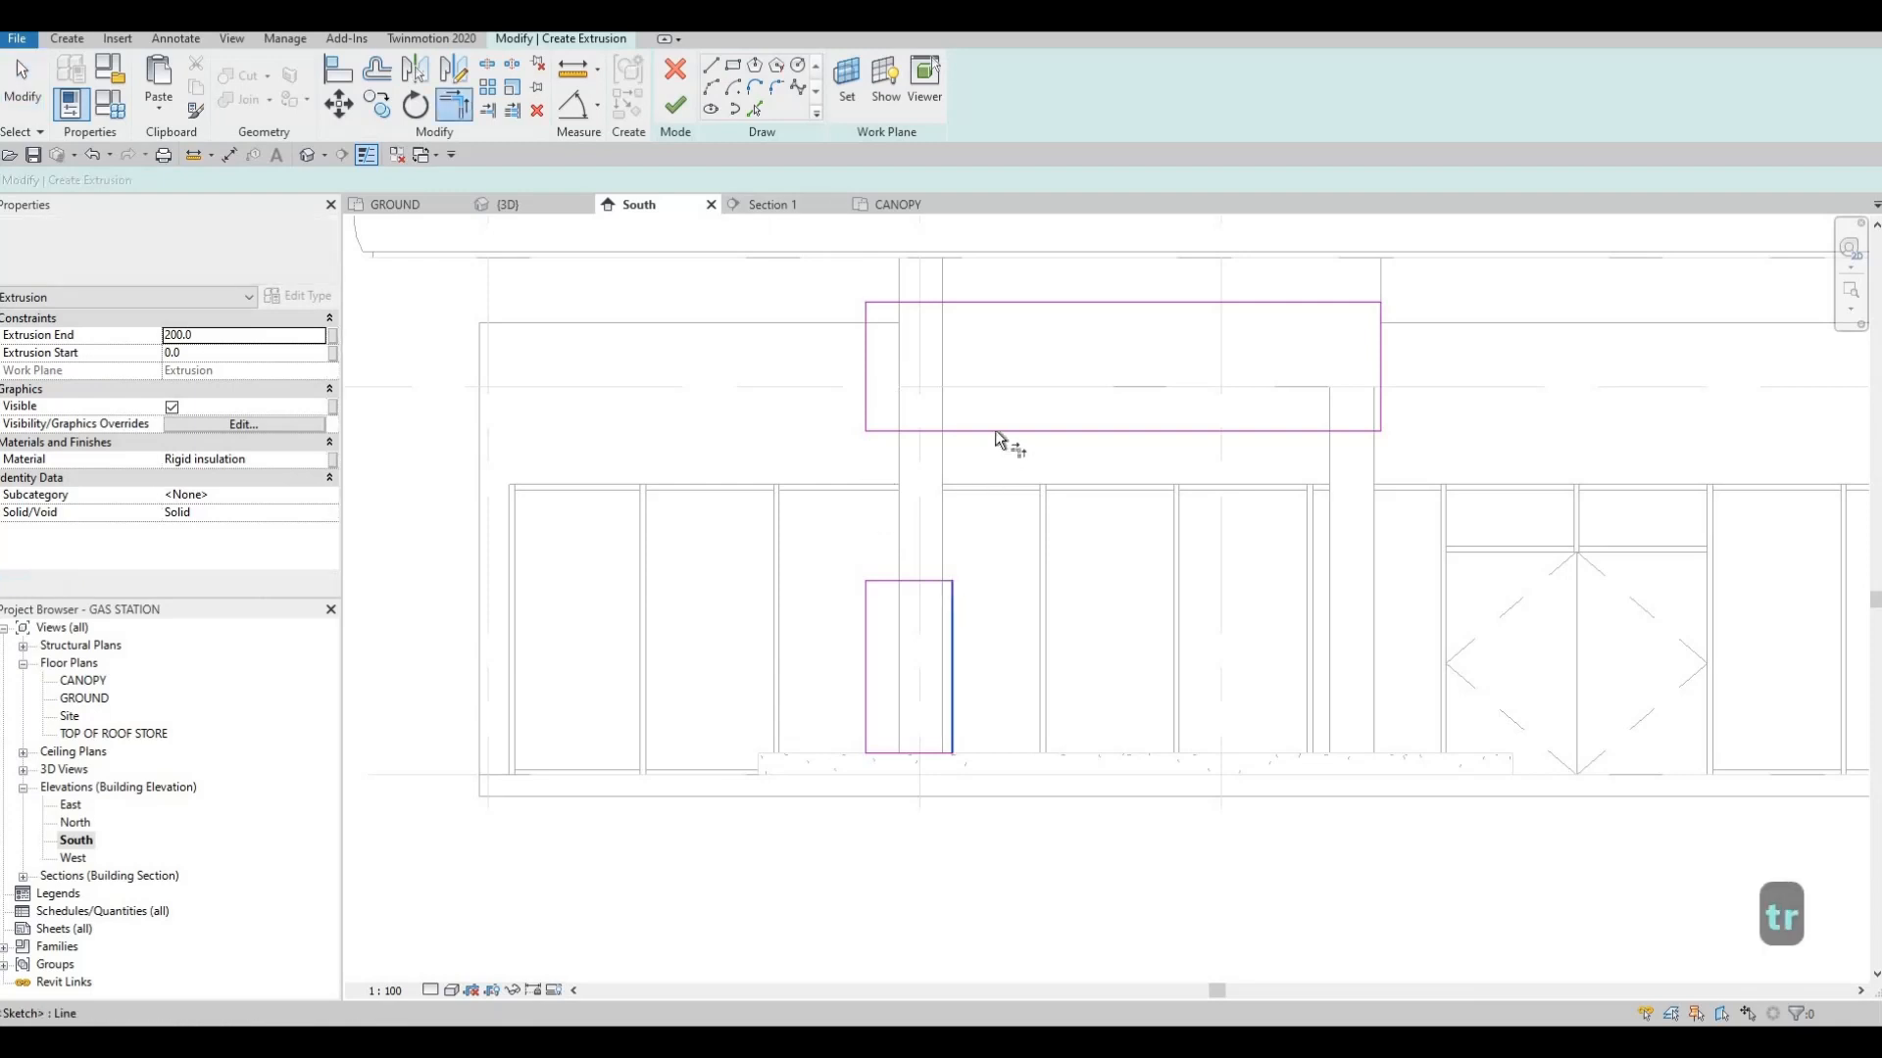
left_click(997, 432)
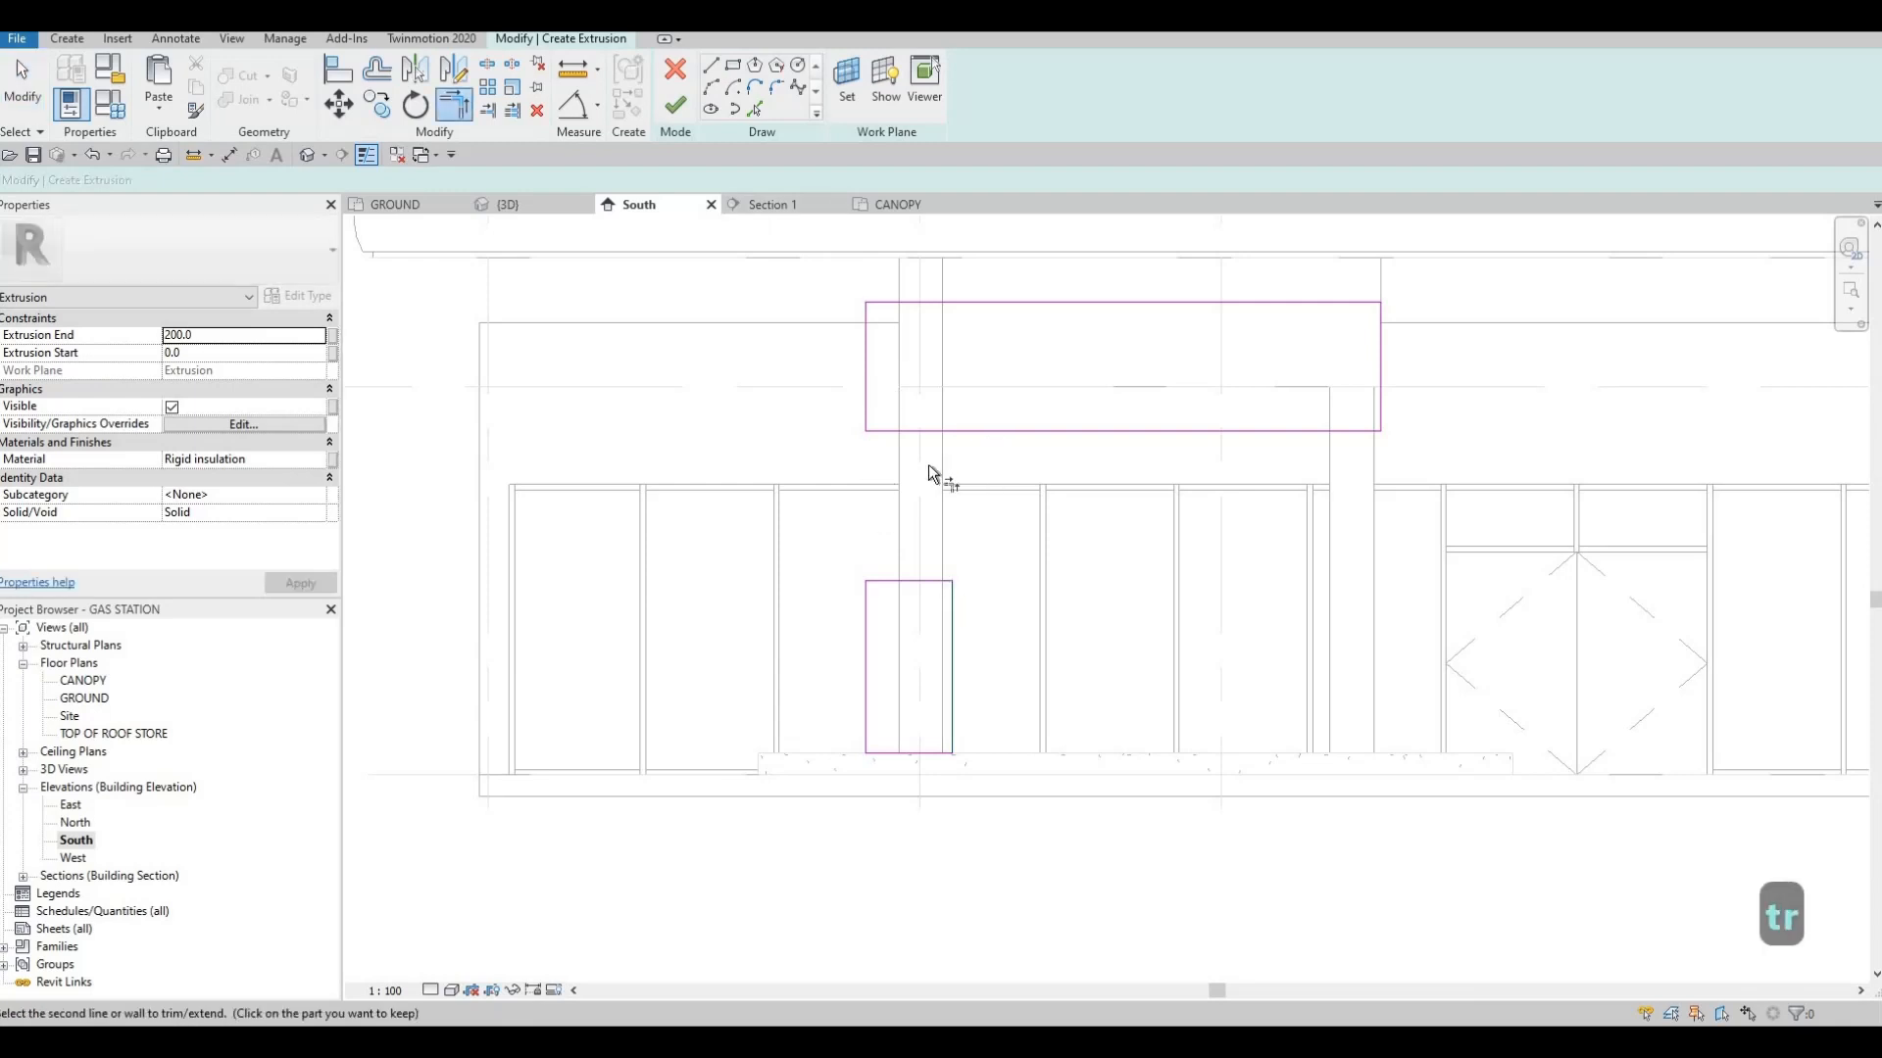
Delete the base rectangle's top edge and its outer side
key("Escape")
left_click(885, 581)
key("Delete")
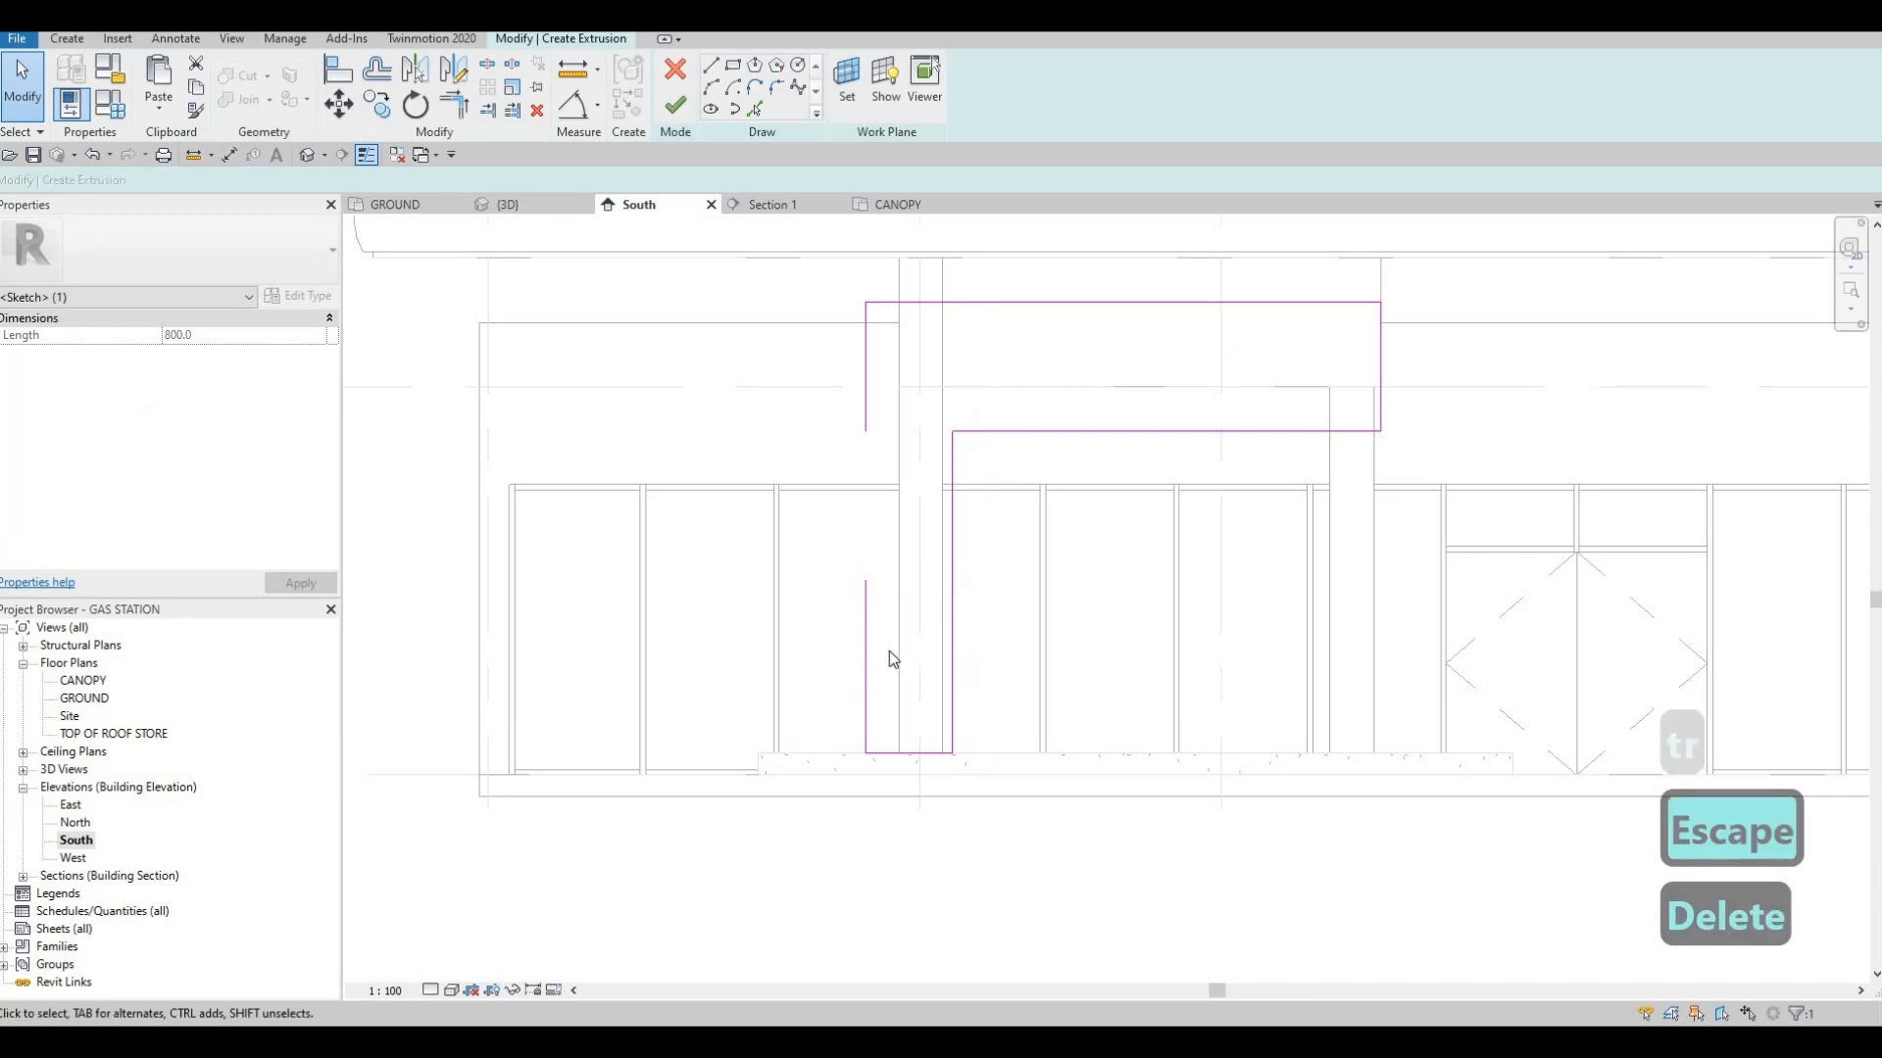
left_click(884, 639)
key("Delete")
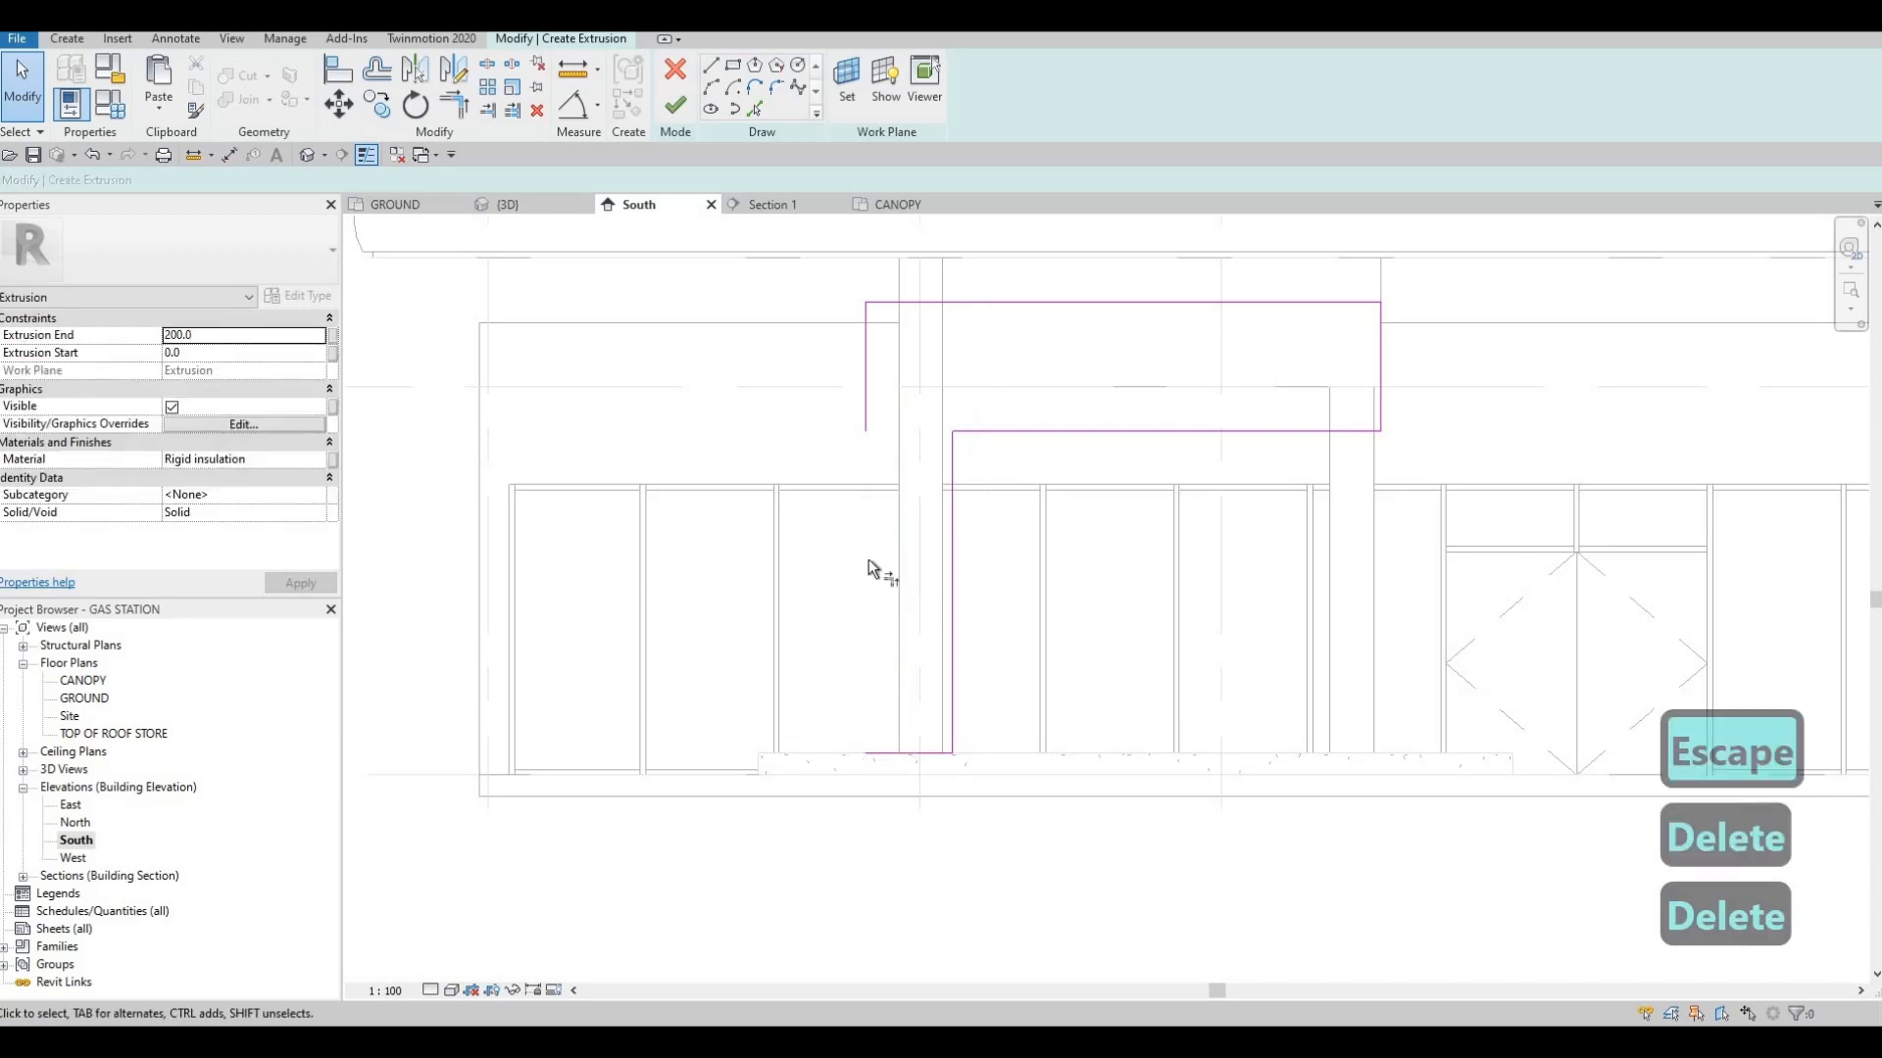
Extend the upper rectangle's outer side down to a corner with the base line, closing the L-shaped profile
key("t")
key("r")
left_click(865, 395)
left_click(901, 749)
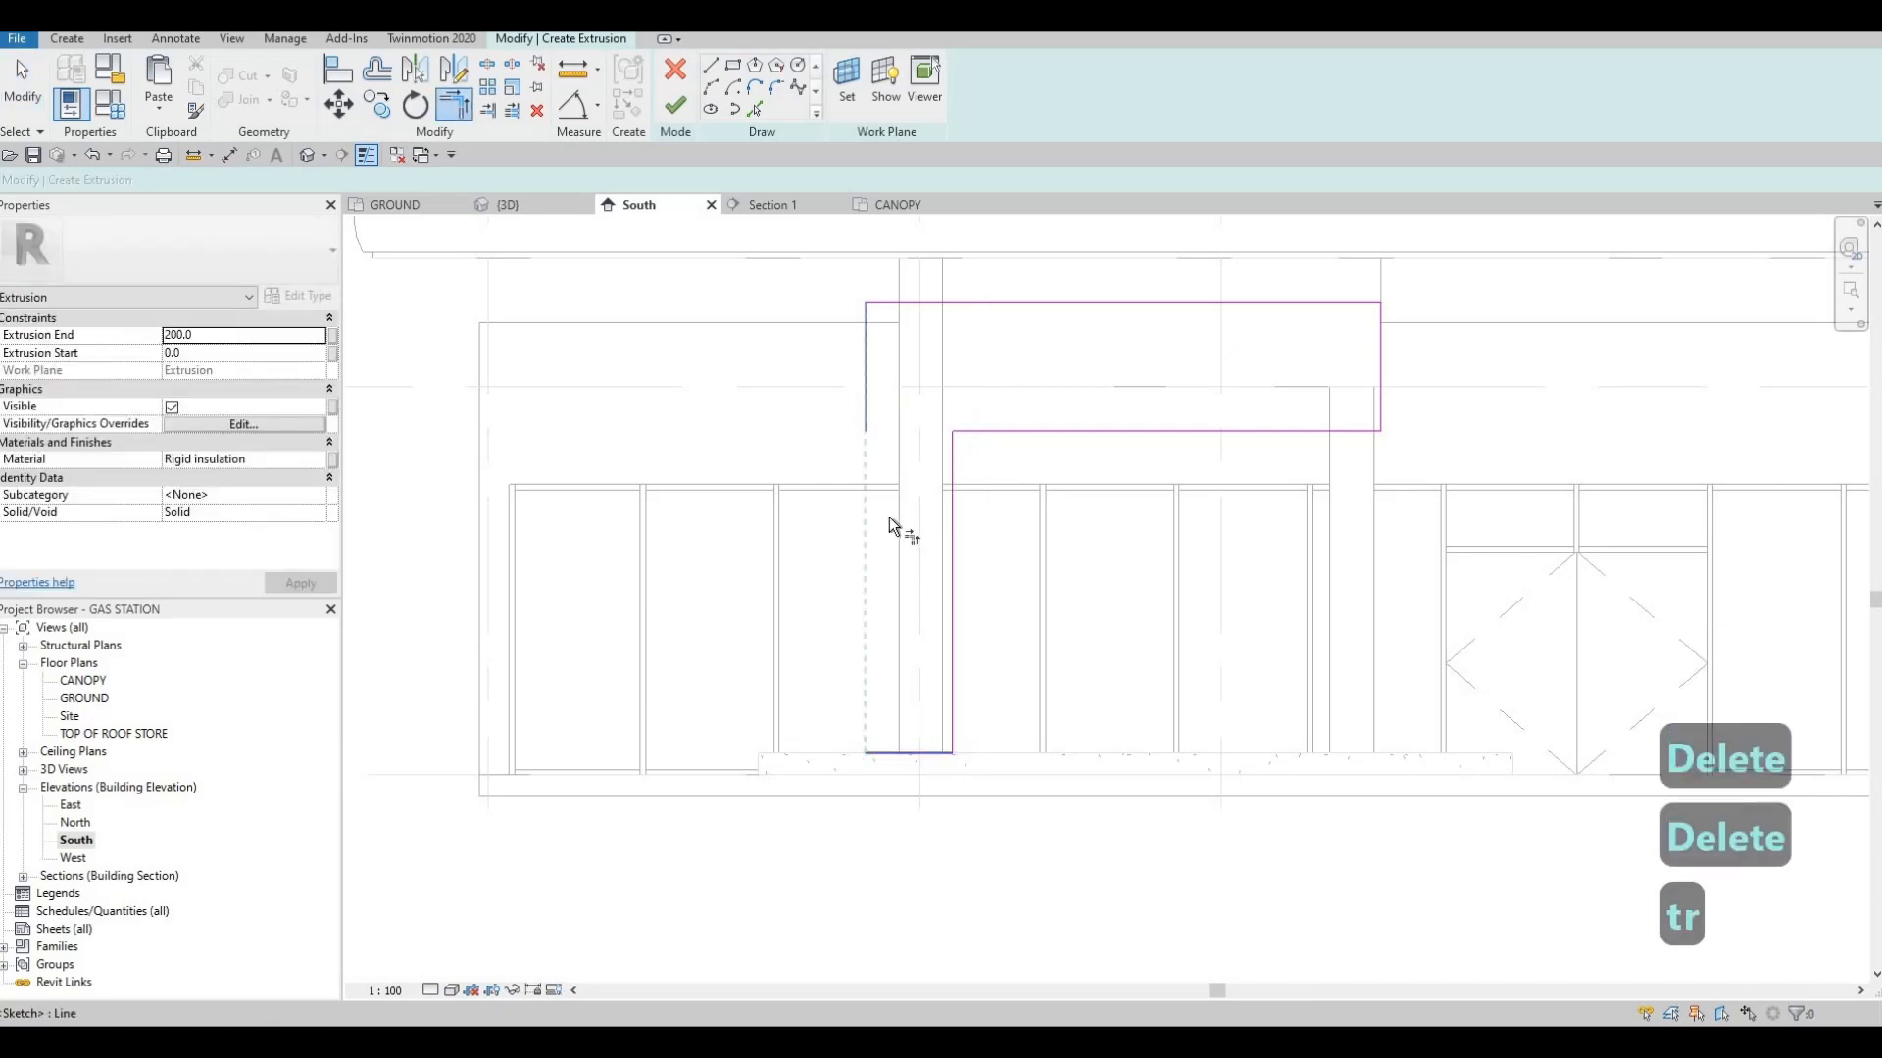
key("Escape")
key("Escape")
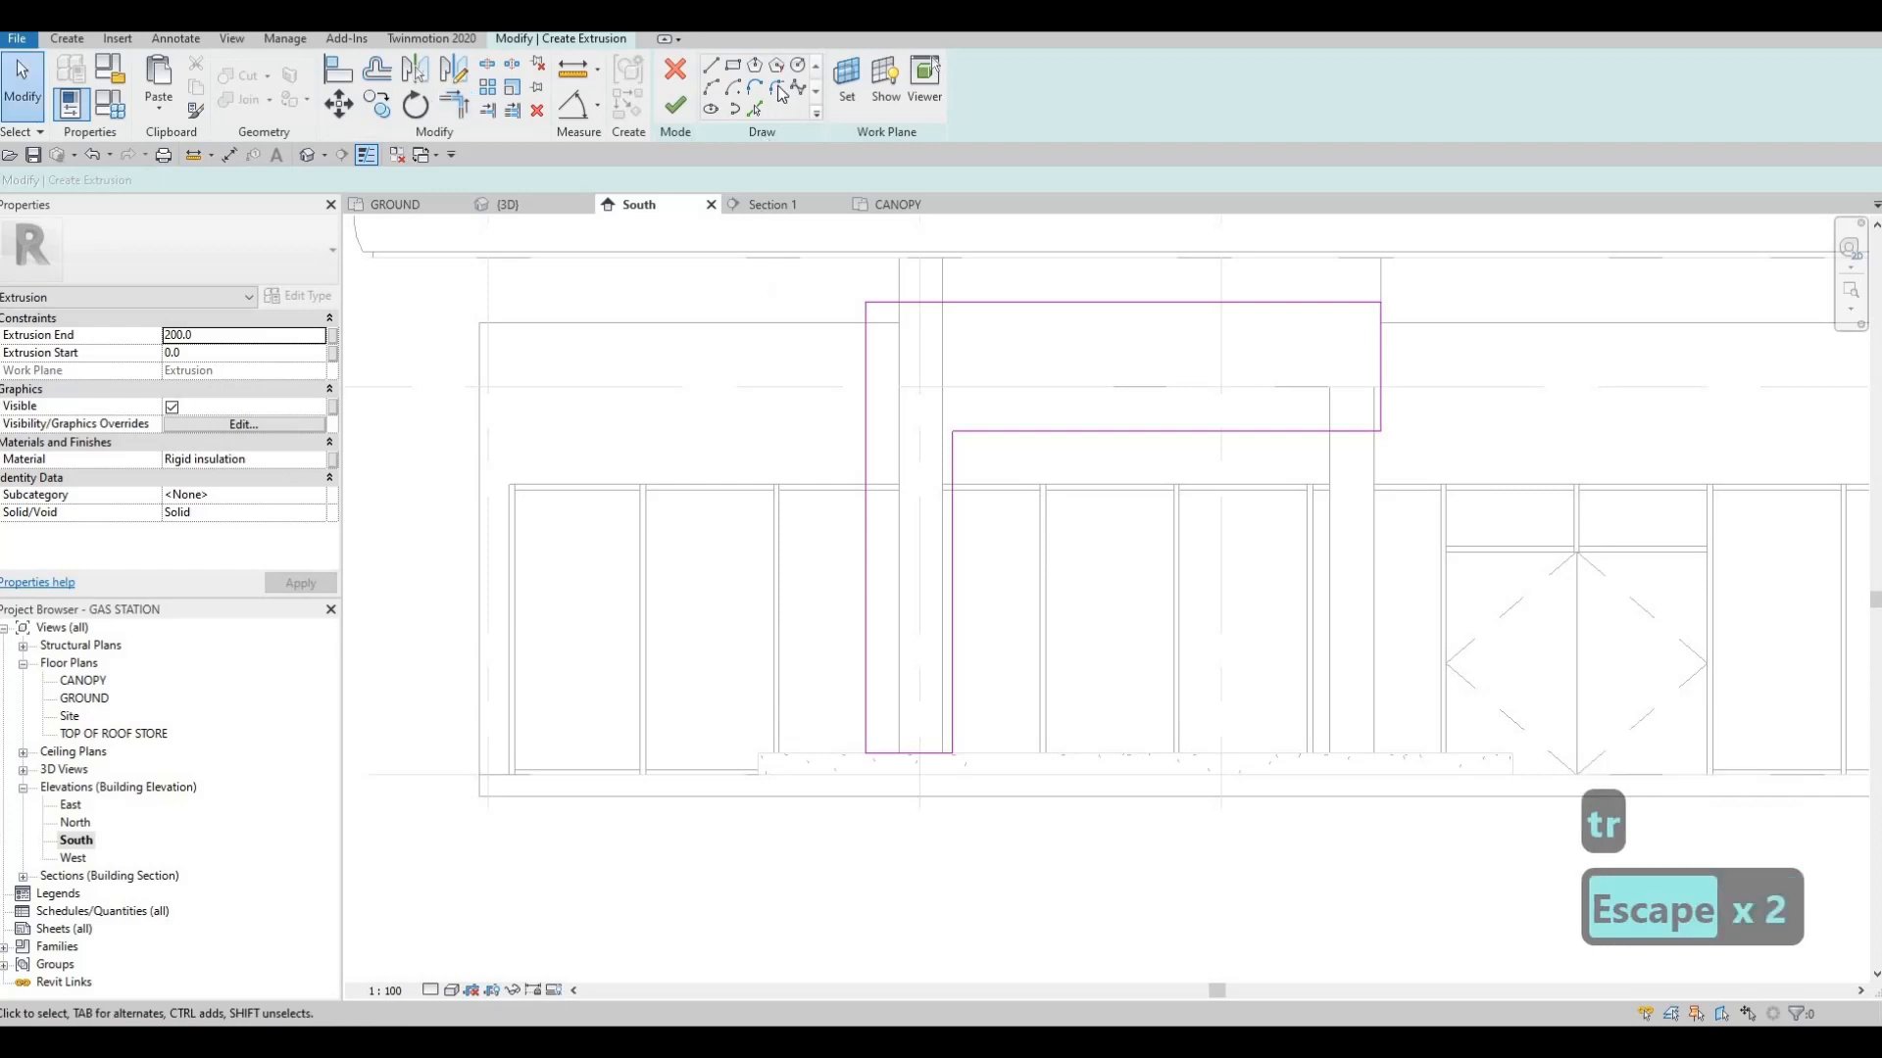
Round the L-profile's inner corner with a fillet arc of about 880 mm radius
left_click(781, 91)
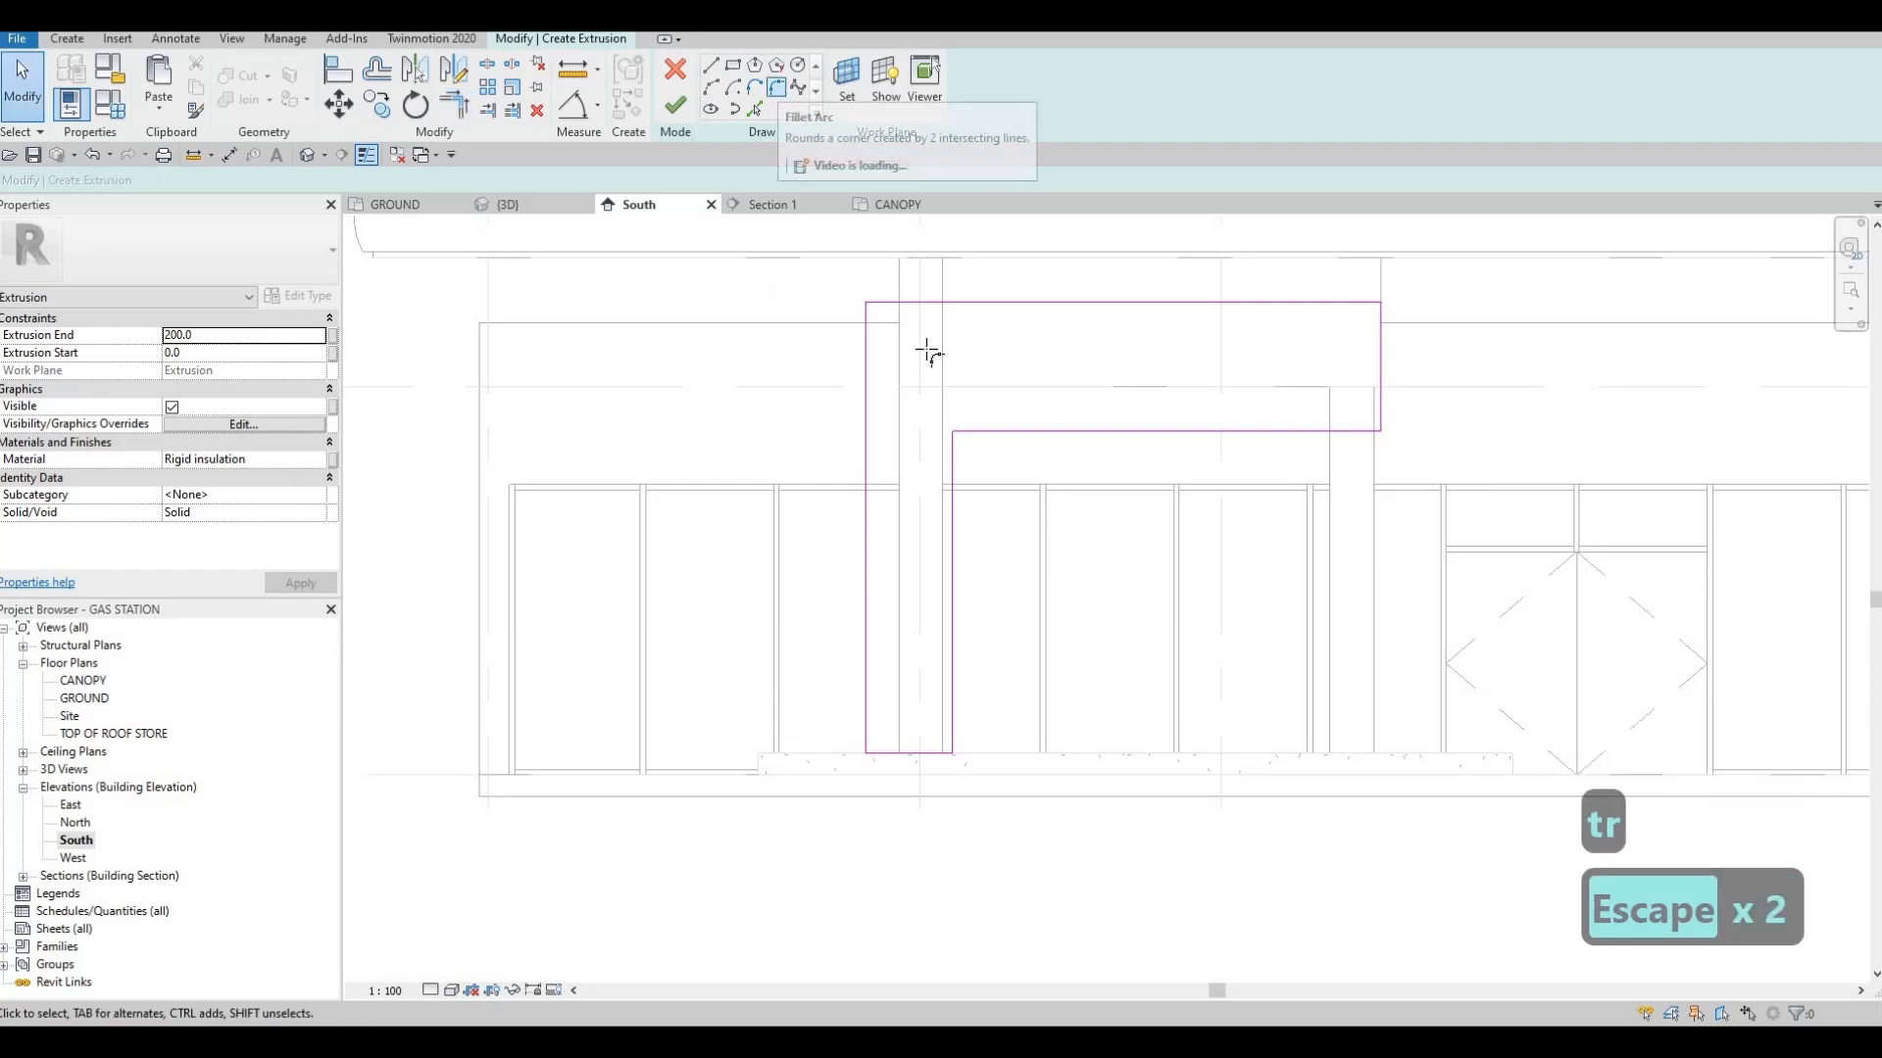
left_click(958, 472)
left_click(970, 472)
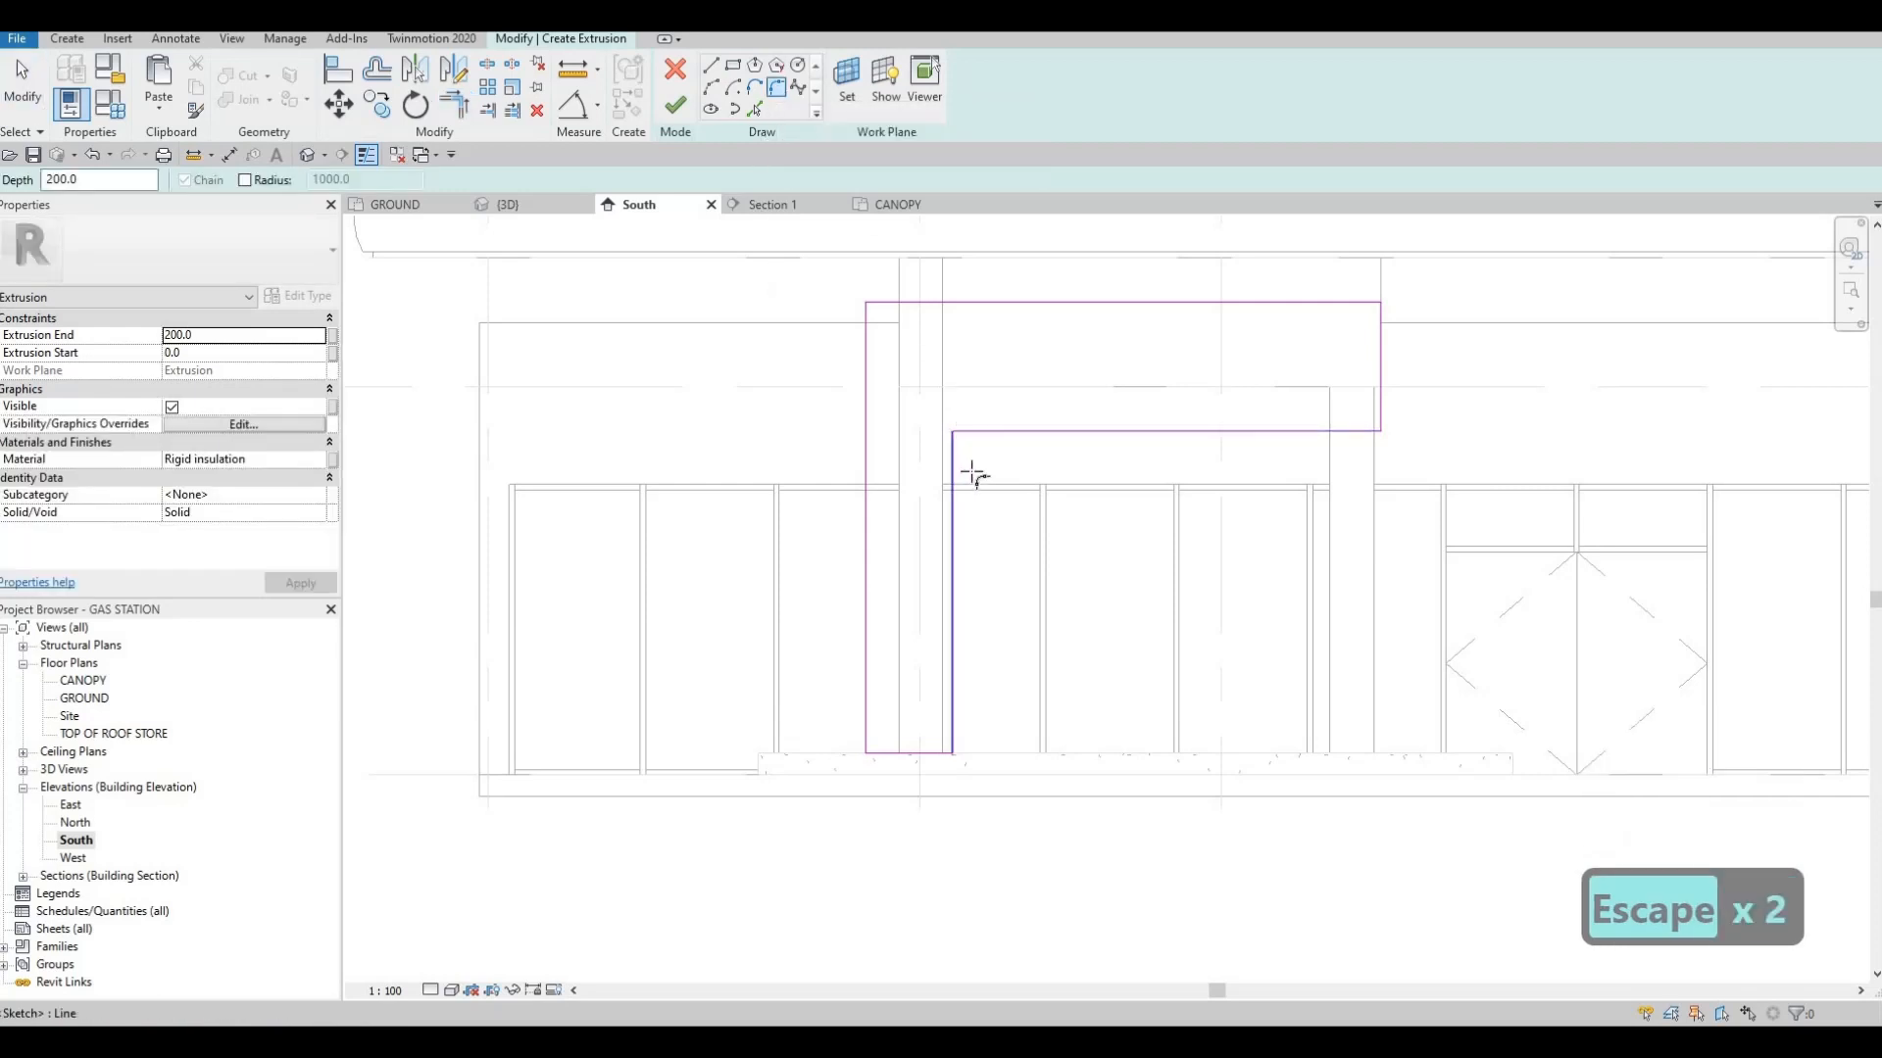
left_click(926, 532)
key("Escape")
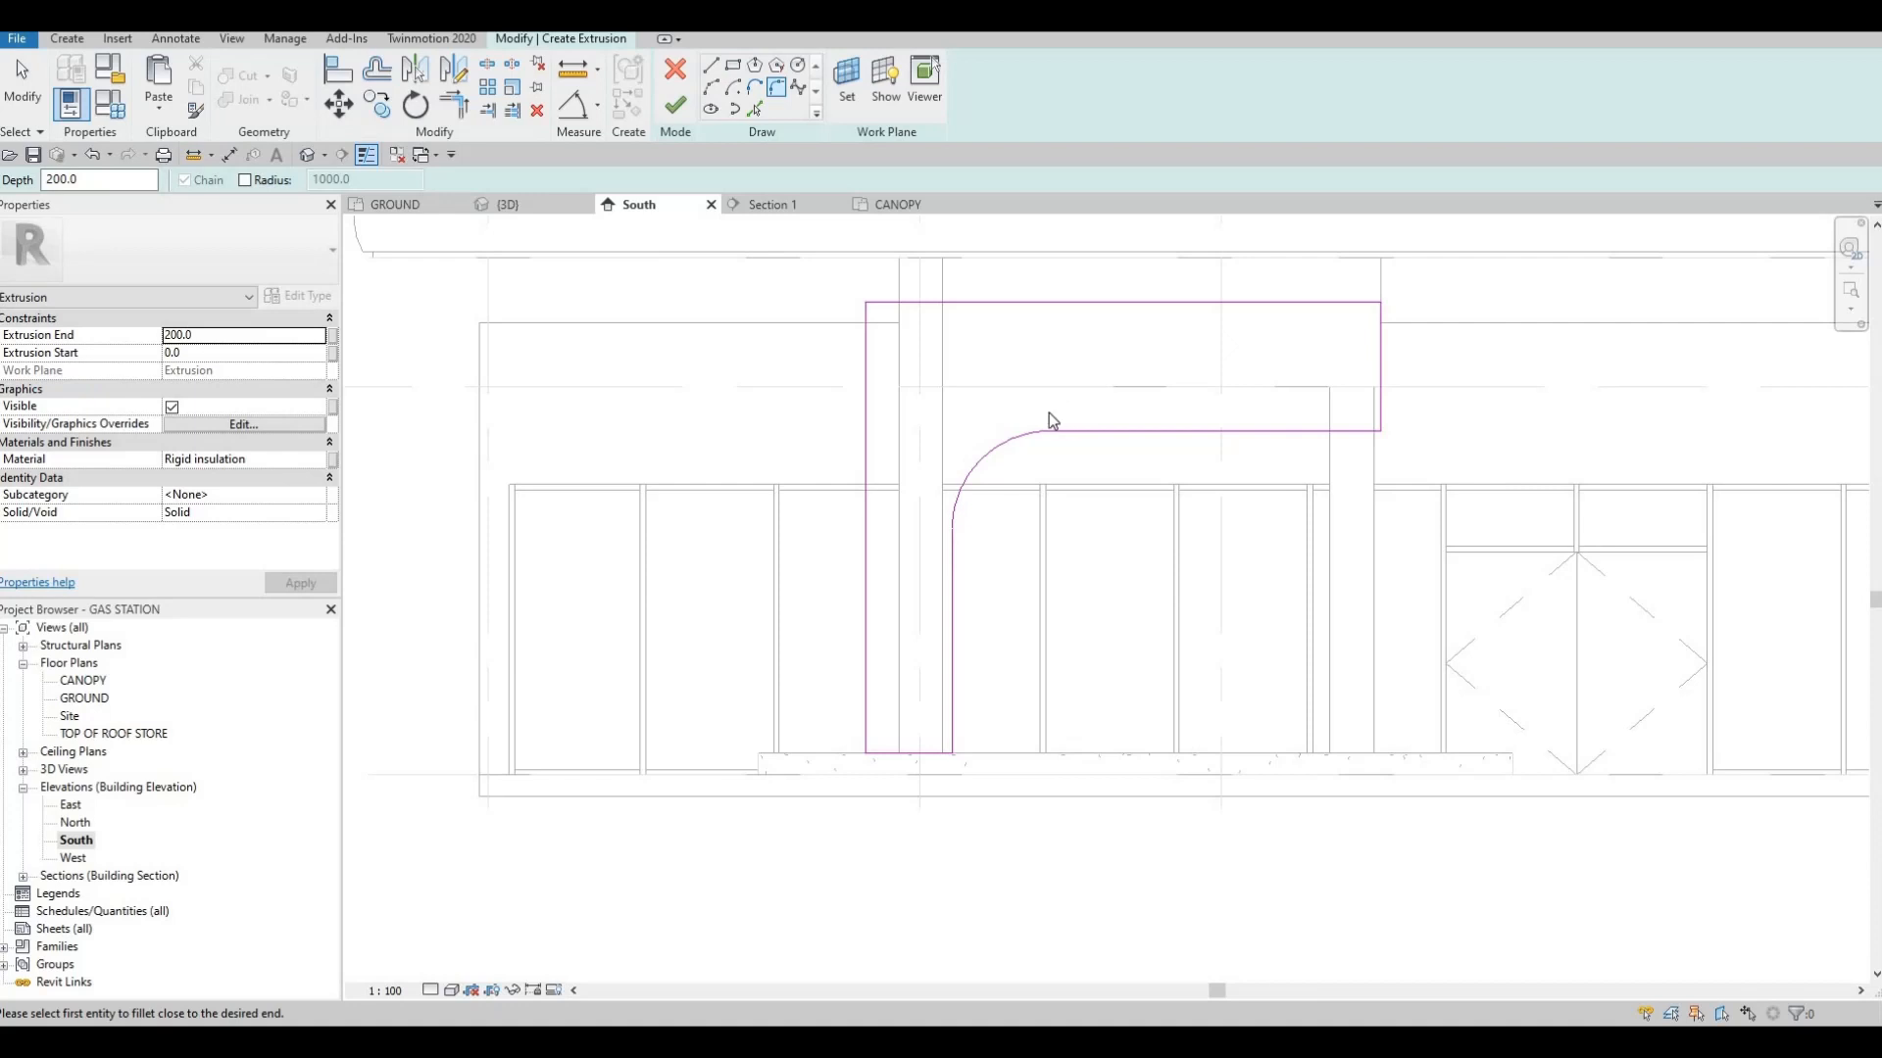
Finish the L-shaped cladding extrusion at 200 mm and pull its inner face into the columns for about 360 mm depth
key("Escape")
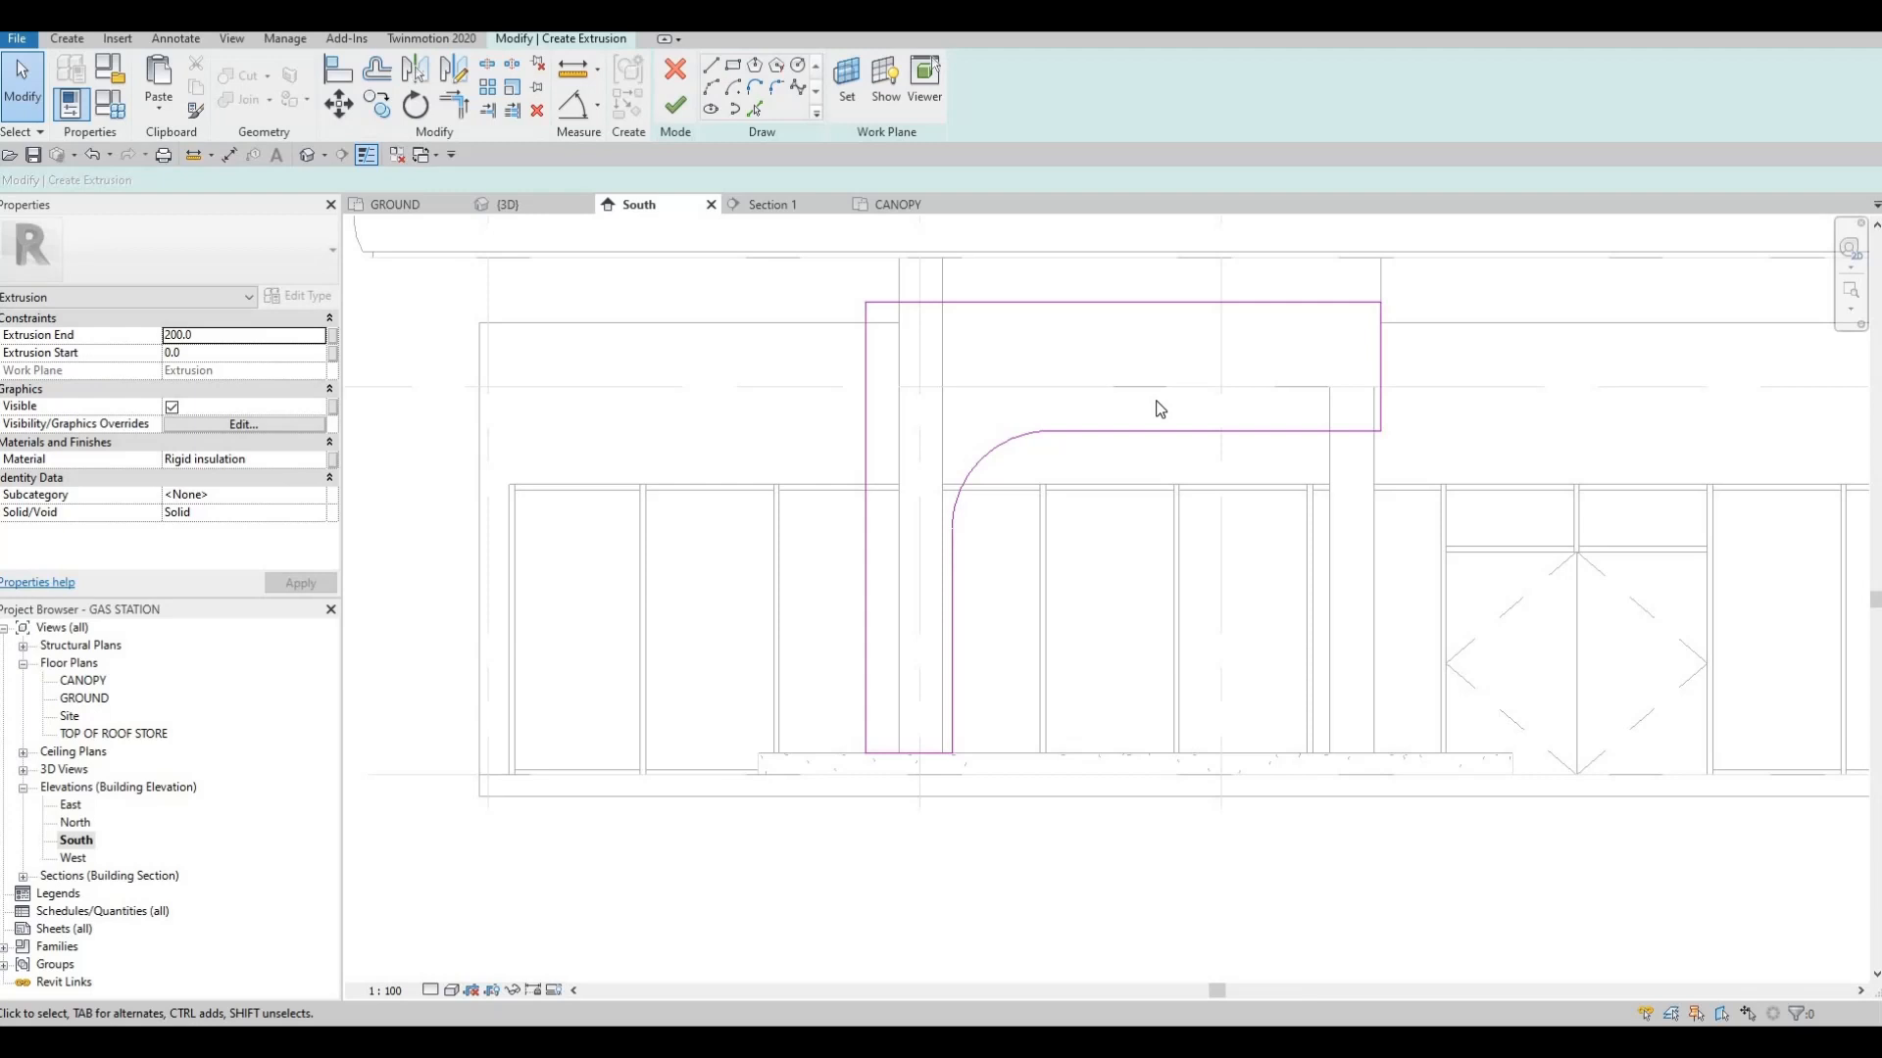
left_click(678, 110)
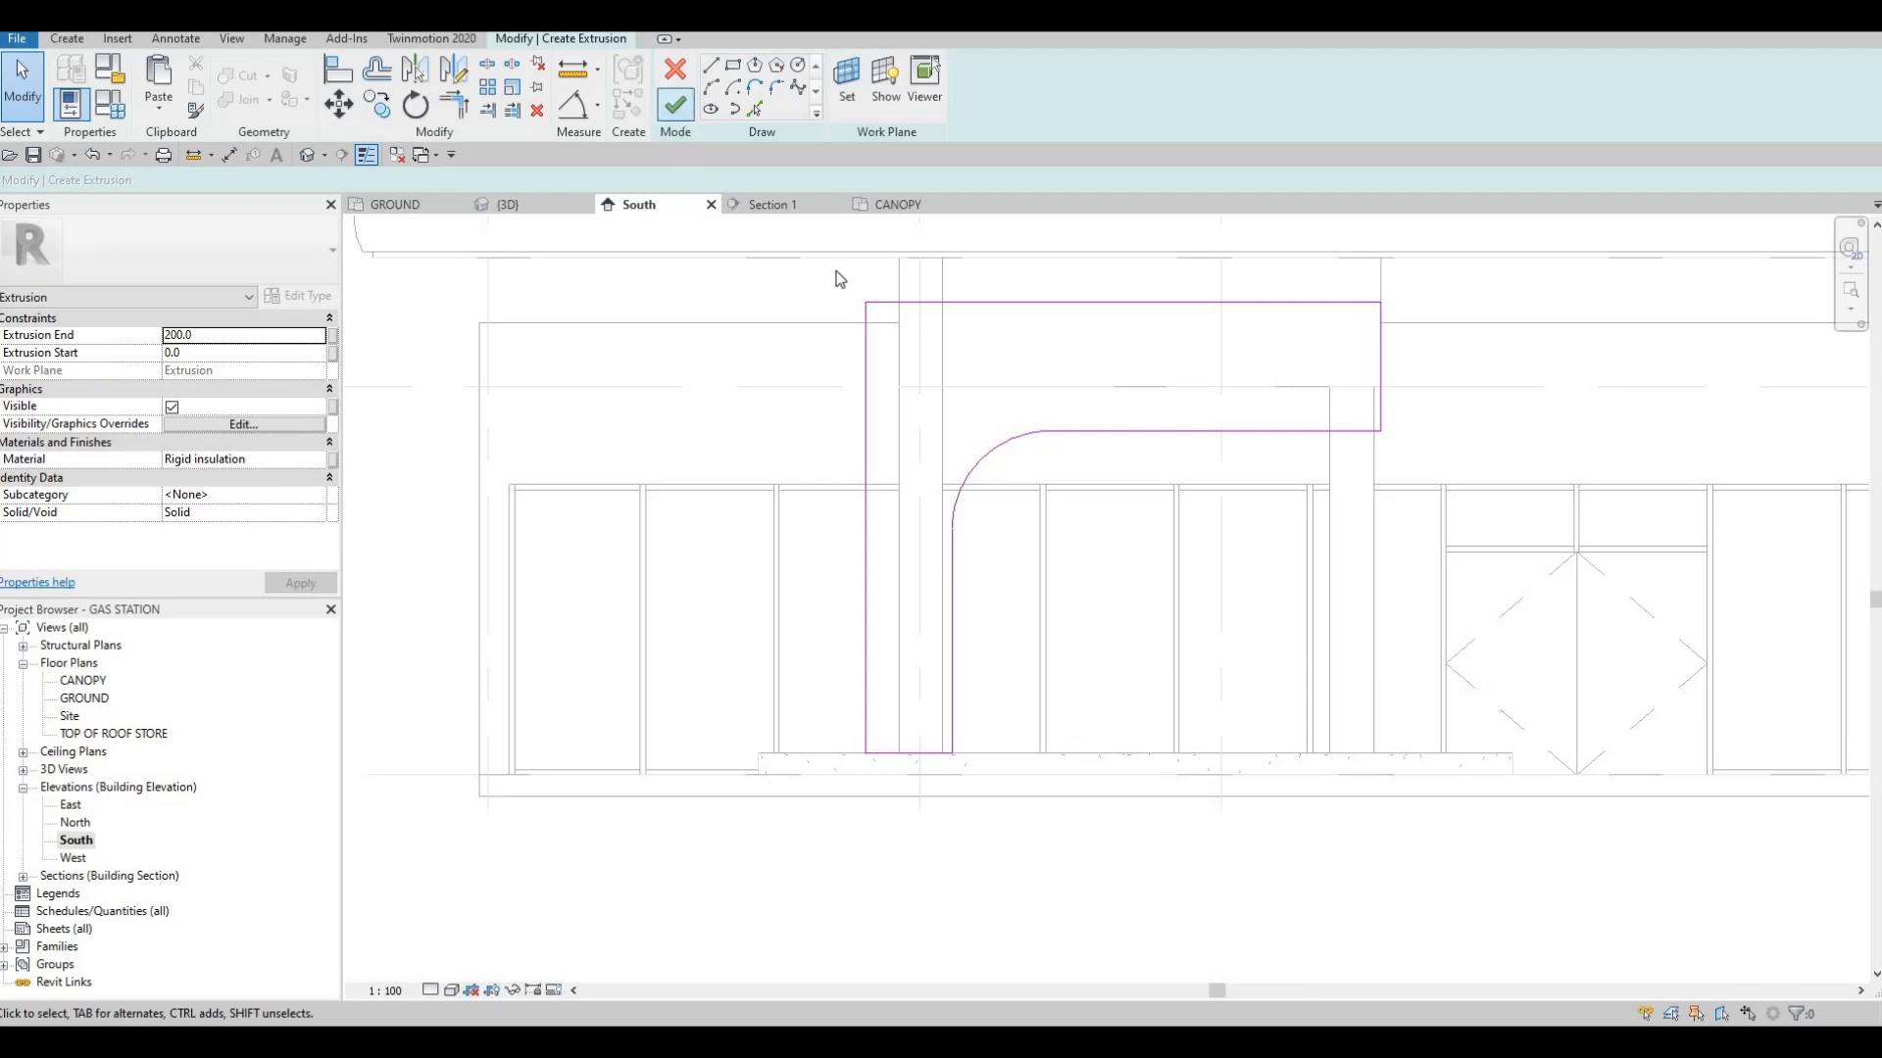
left_click(517, 204)
middle_click_drag(1207, 507, 1151, 623, "shift")
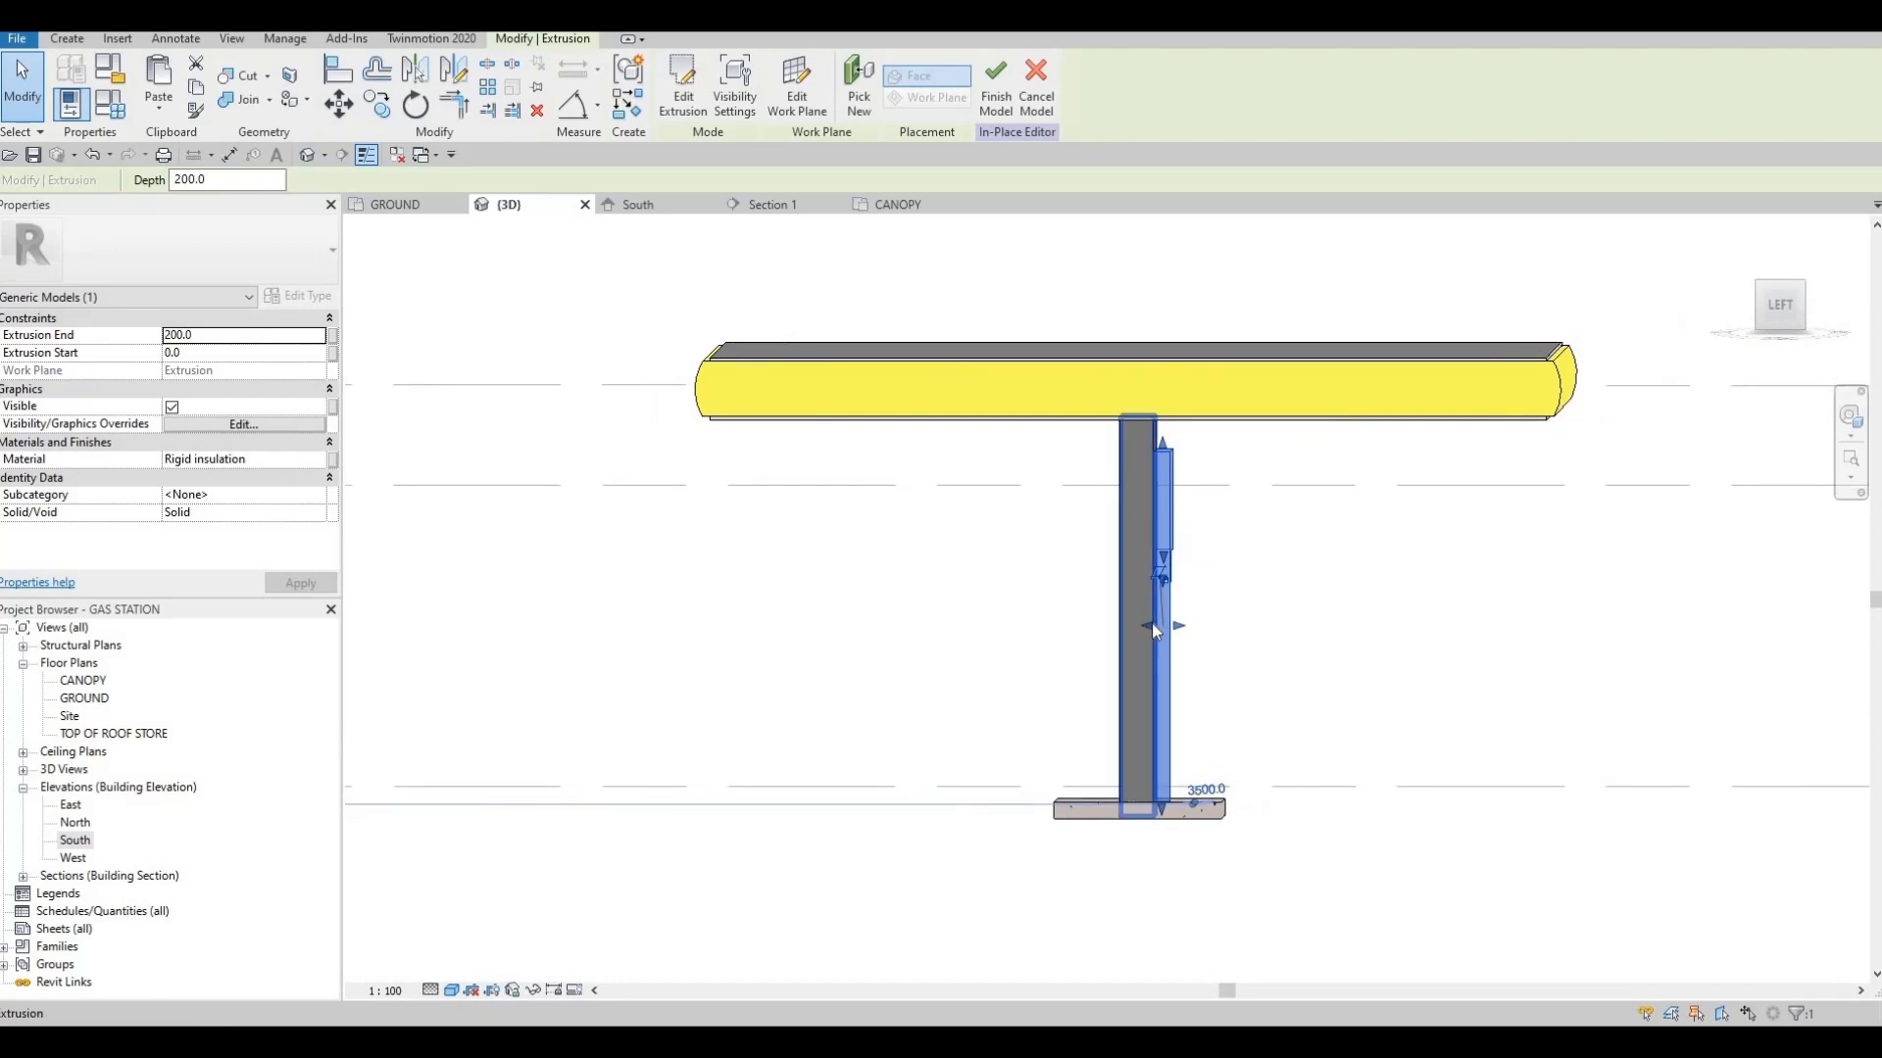
scroll(1145, 622, "up", 1)
left_click_drag(1145, 623, 402, 715)
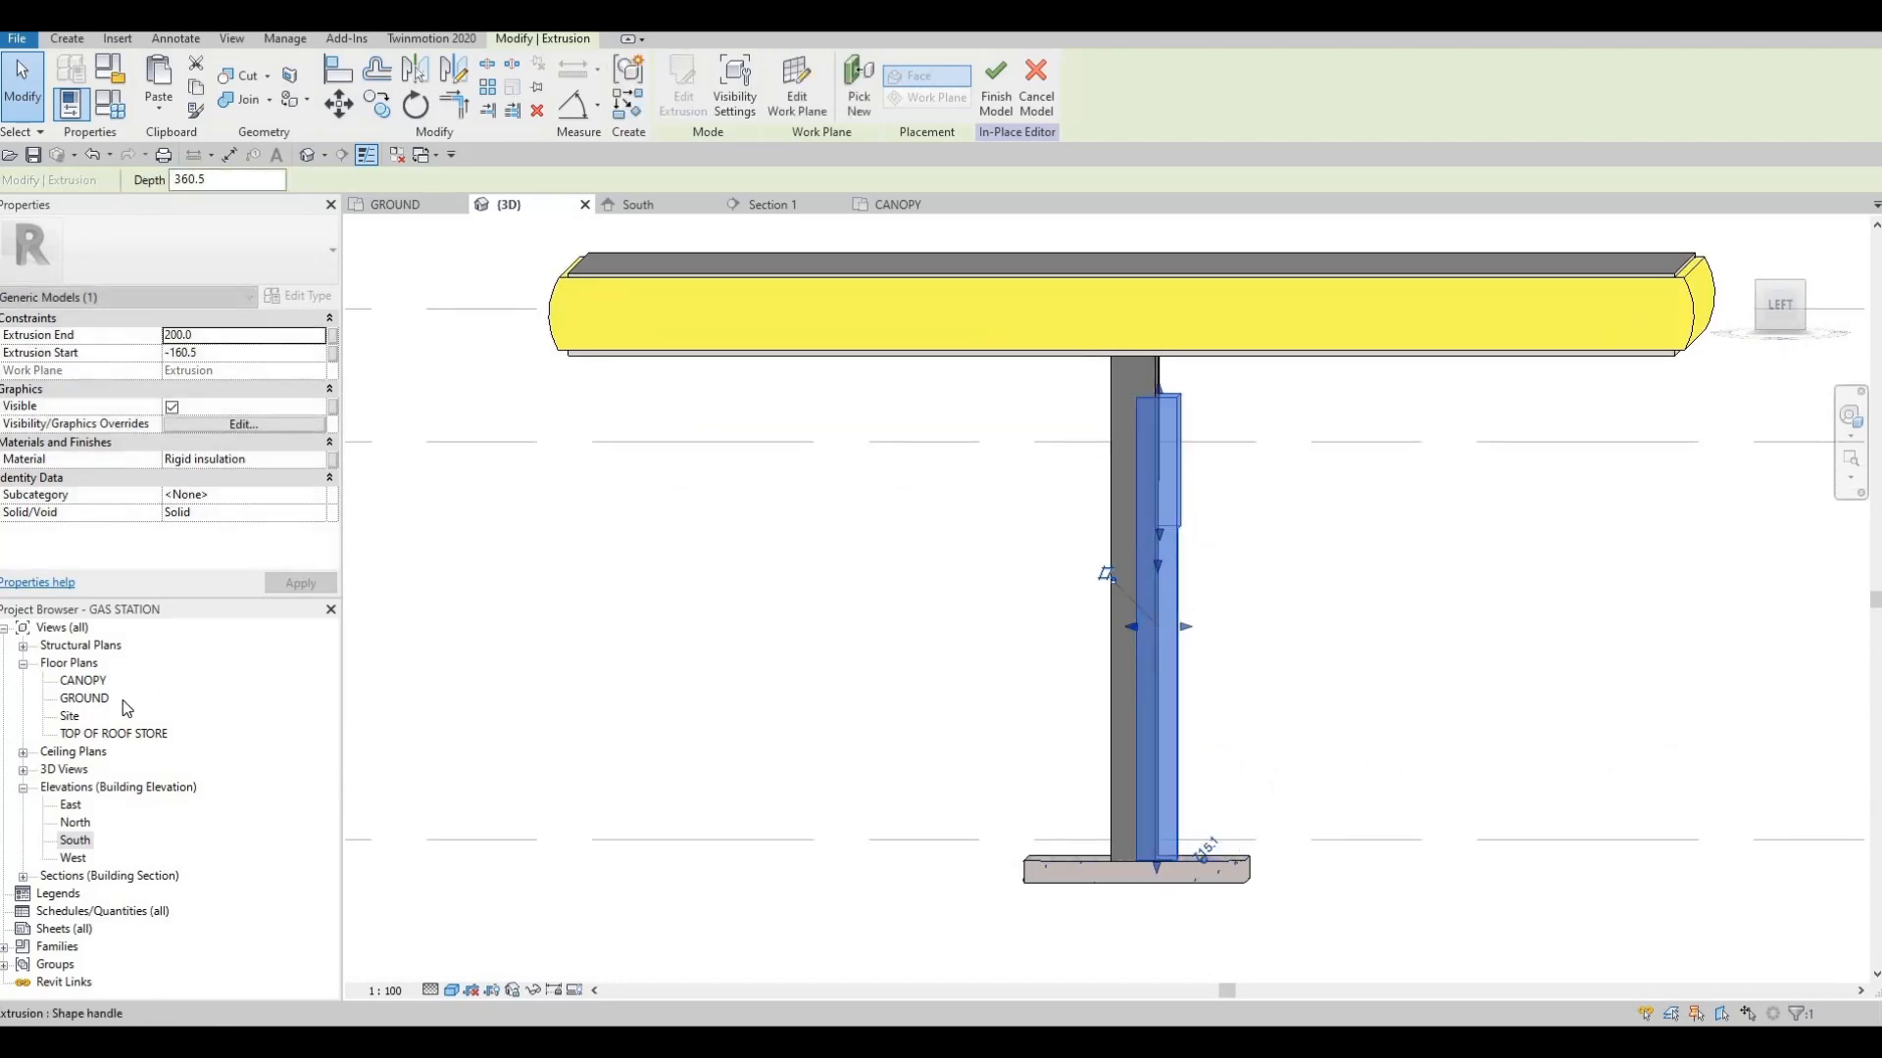
left_click(1033, 637)
In the GROUND plan, stretch the cladding's inner face to the columns' horizontal centre grid line, giving about 407 mm depth
left_click(395, 205)
left_click(784, 594)
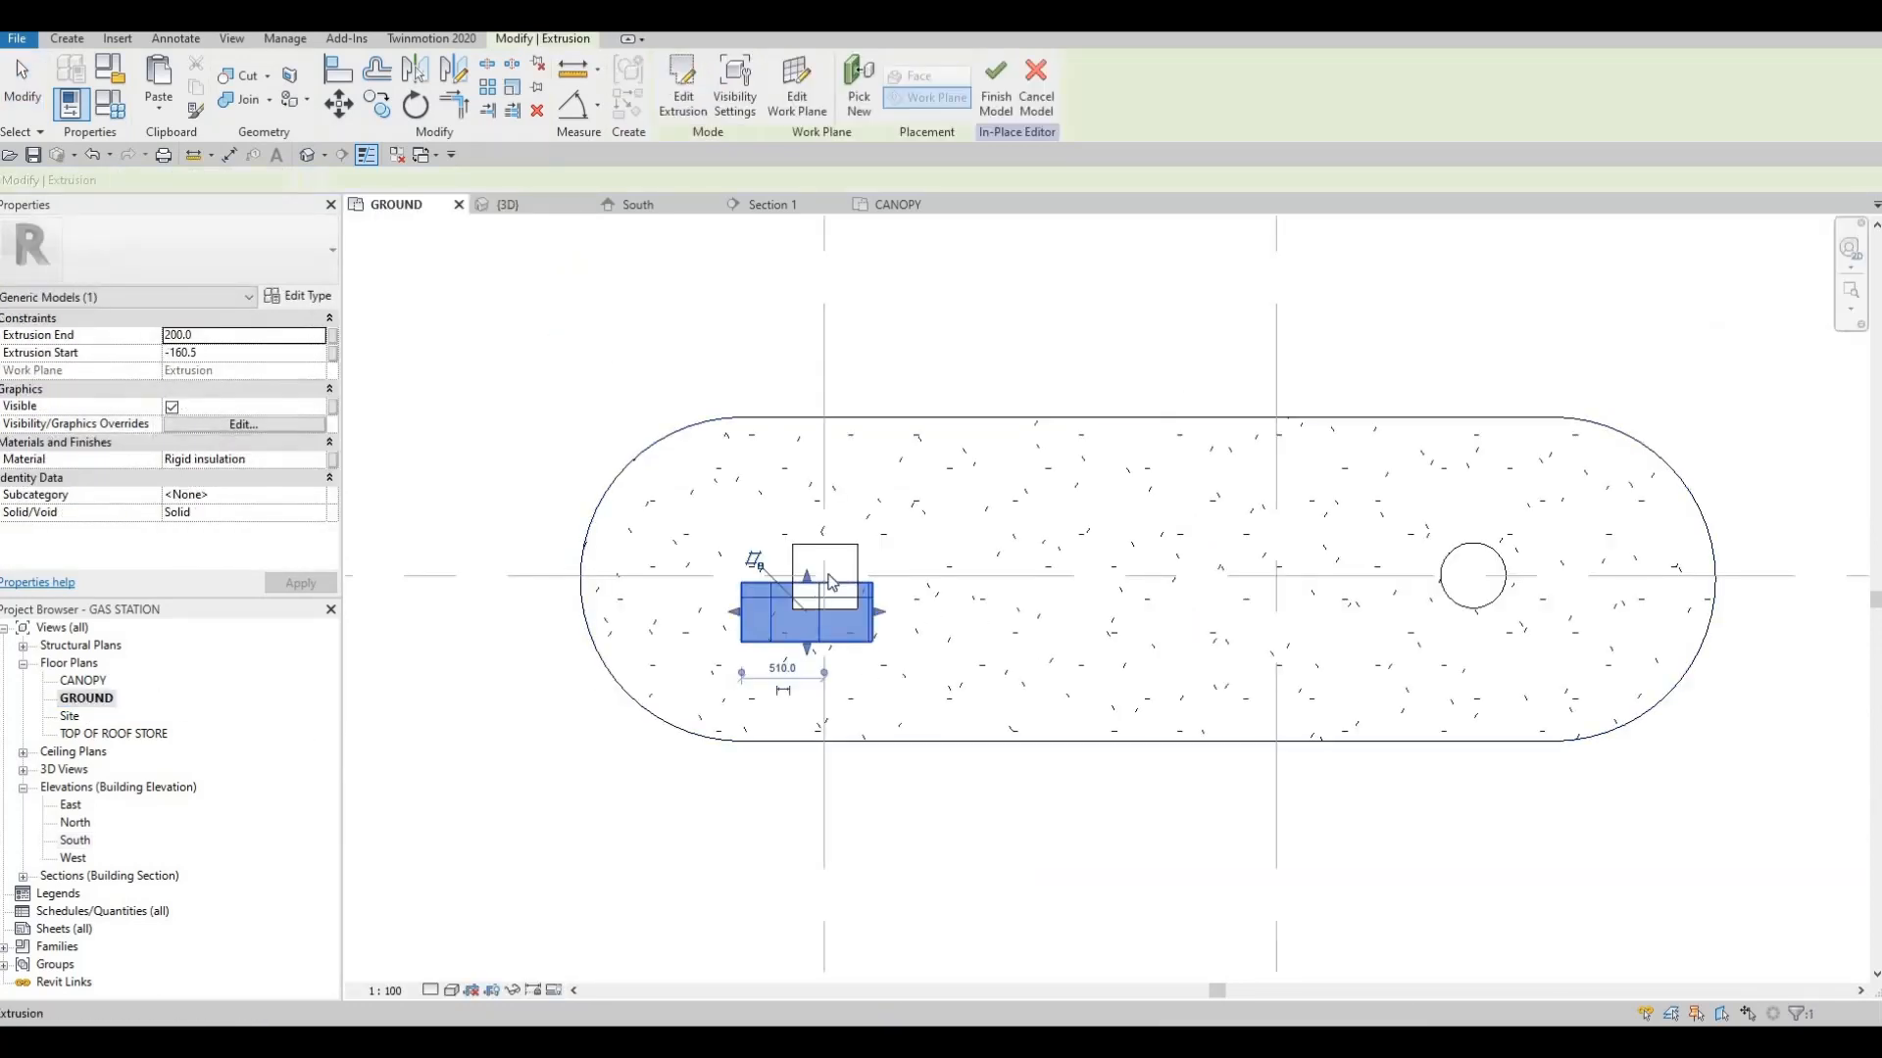
scroll(786, 598, "up", 2)
left_click_drag(824, 563, 870, 542)
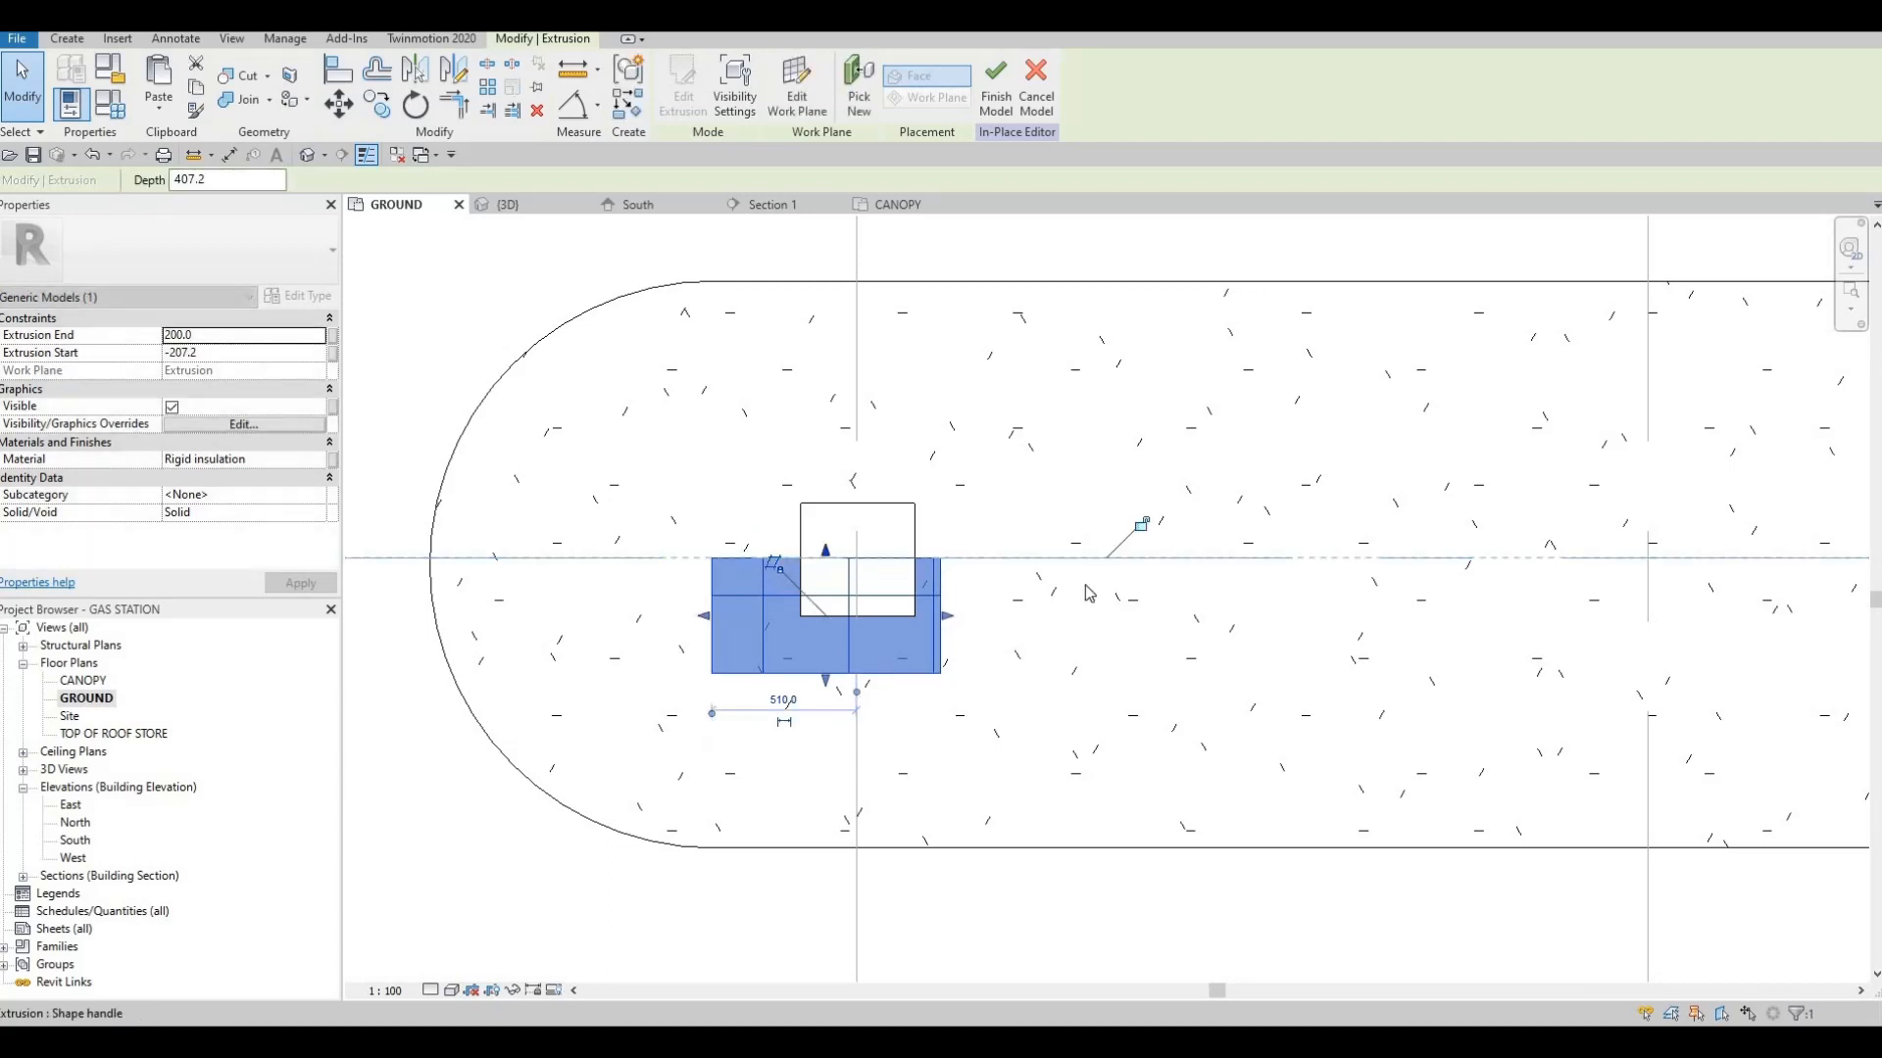
scroll(870, 542, "down", 1)
scroll(831, 568, "down", 1)
scroll(833, 588, "up", 1)
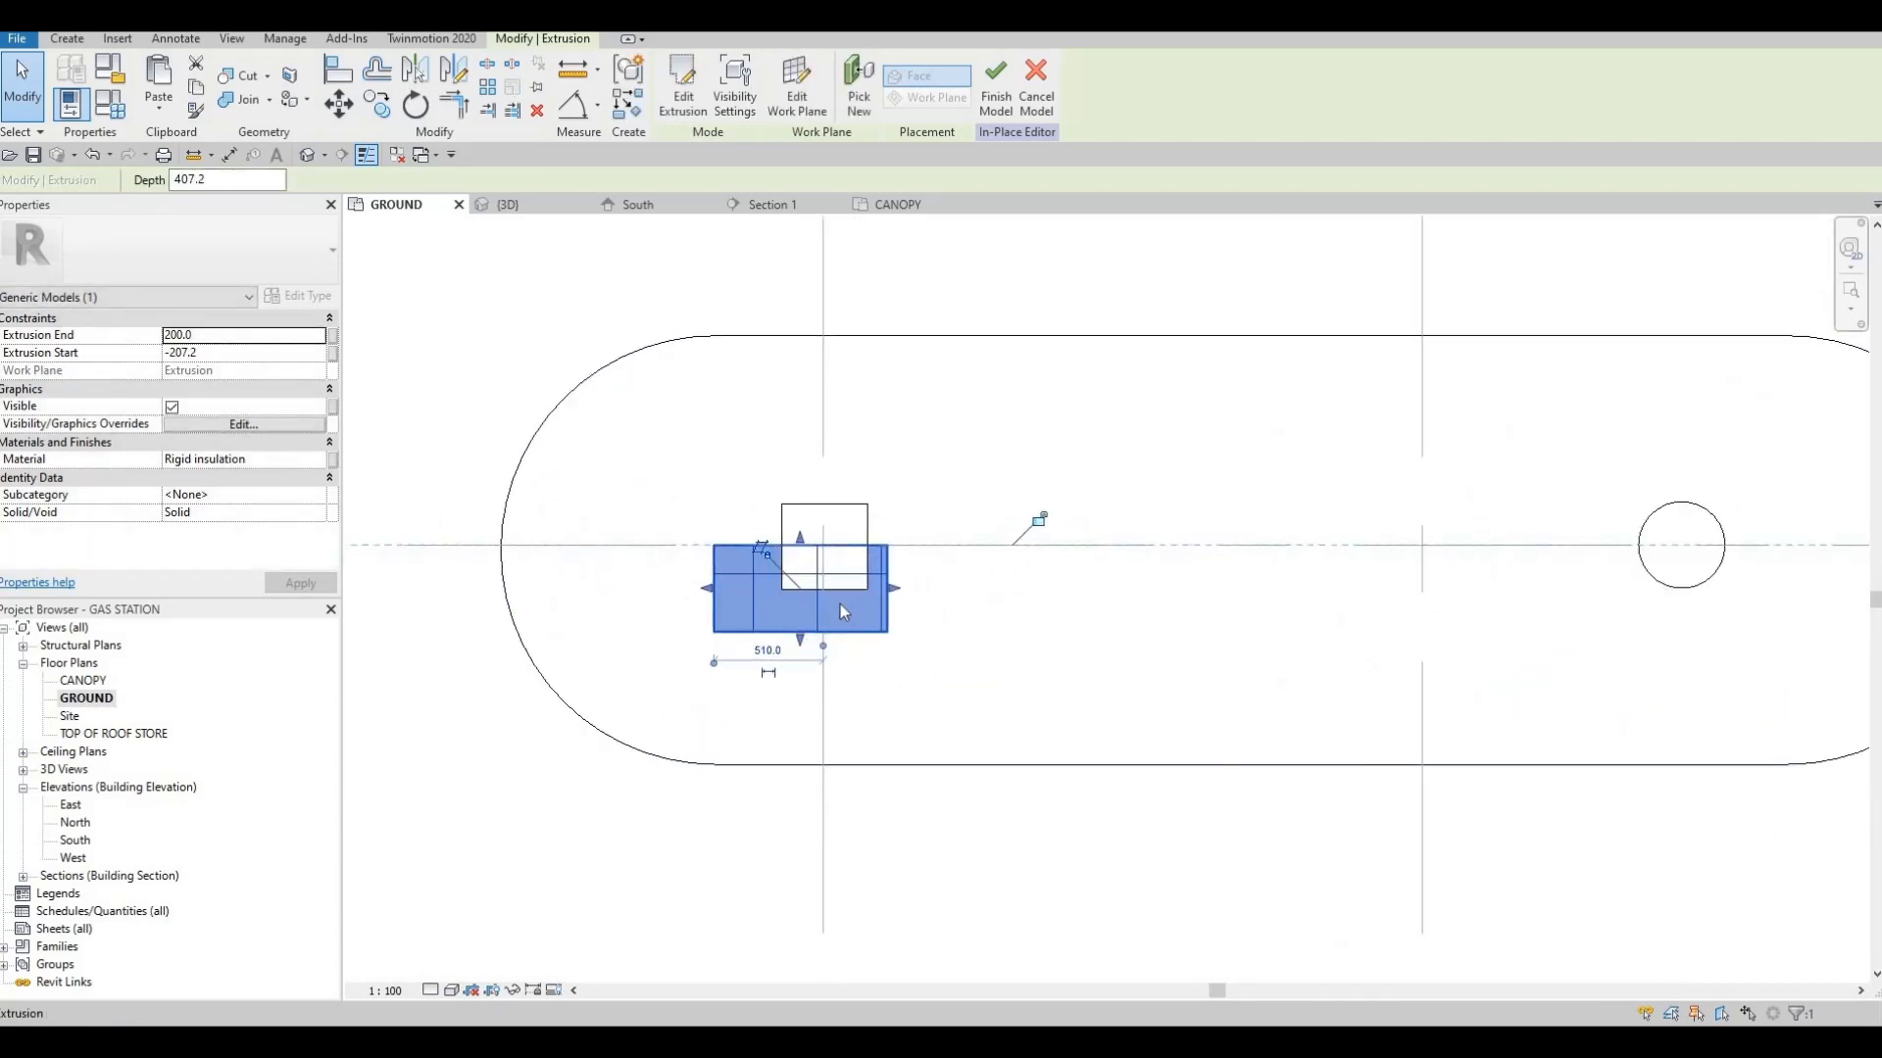
key("Escape")
key("Escape")
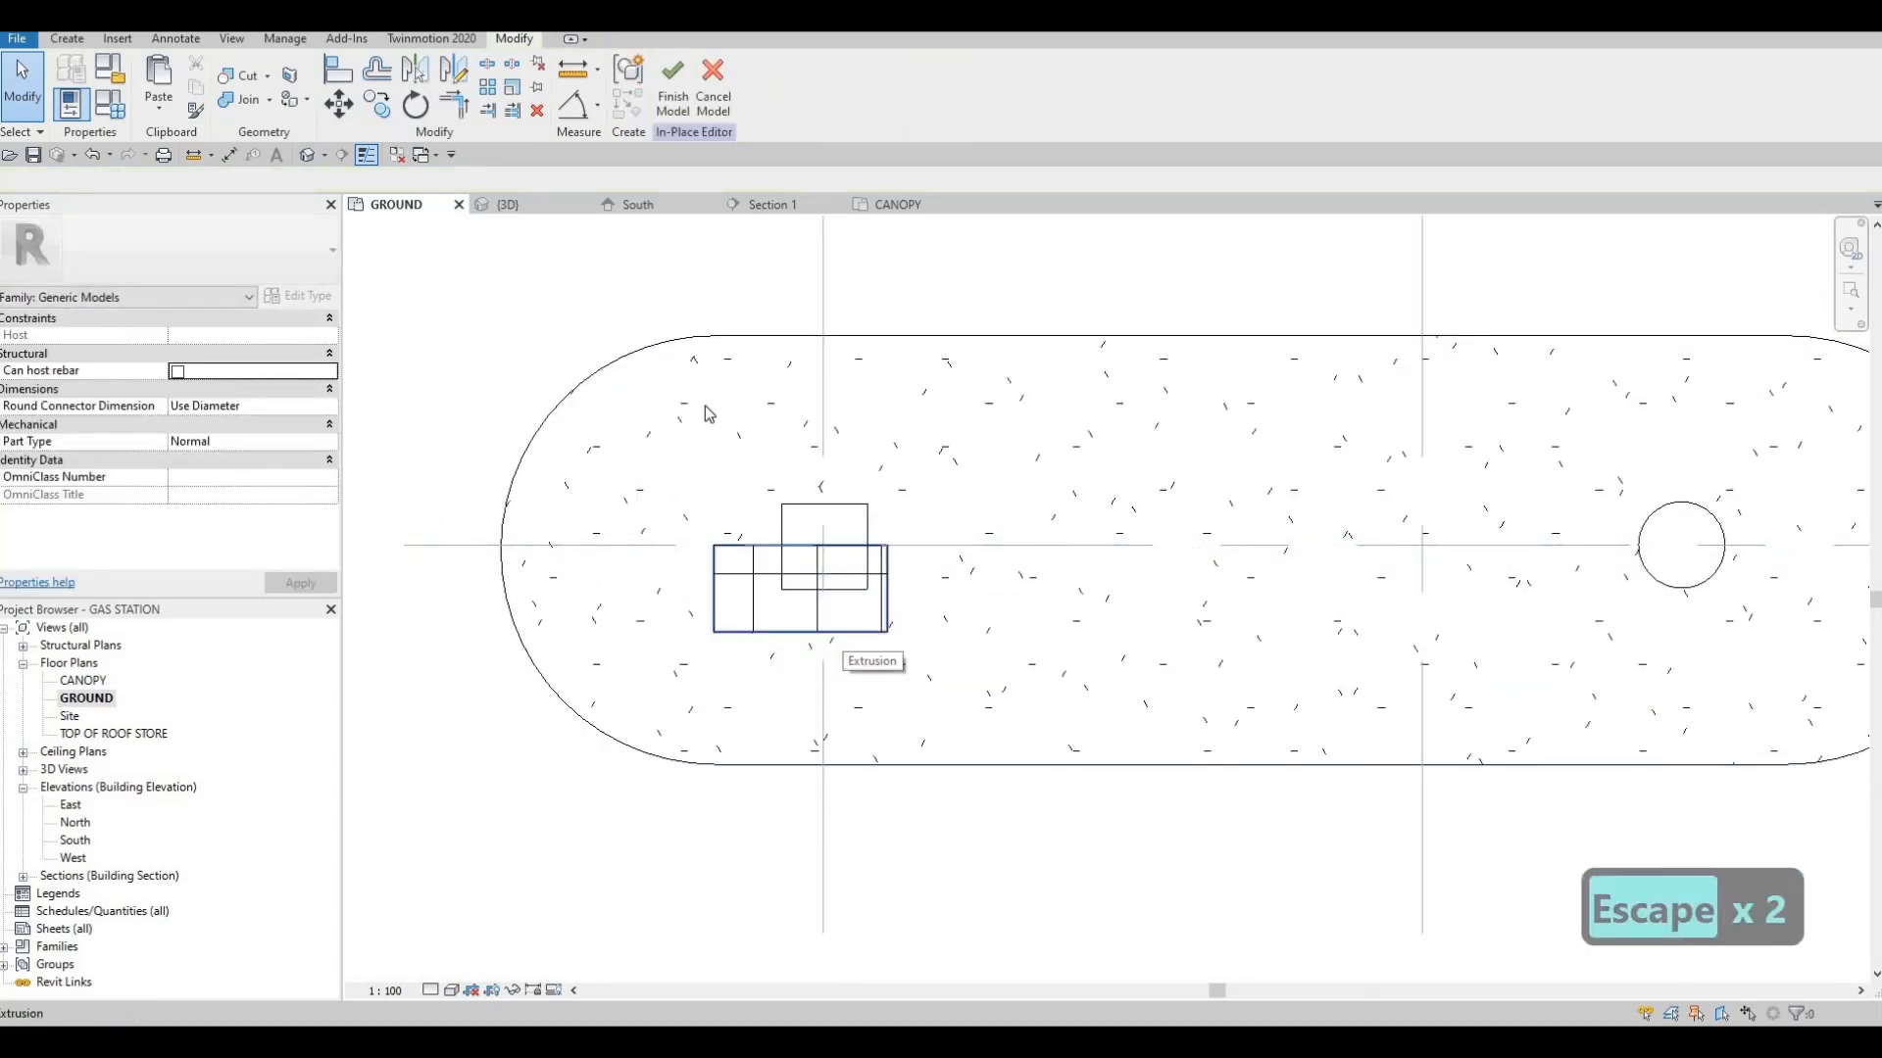
Mirror a copy of the L-shaped cladding across the columns' horizontal centre grid line
left_click(831, 631)
left_click(453, 73)
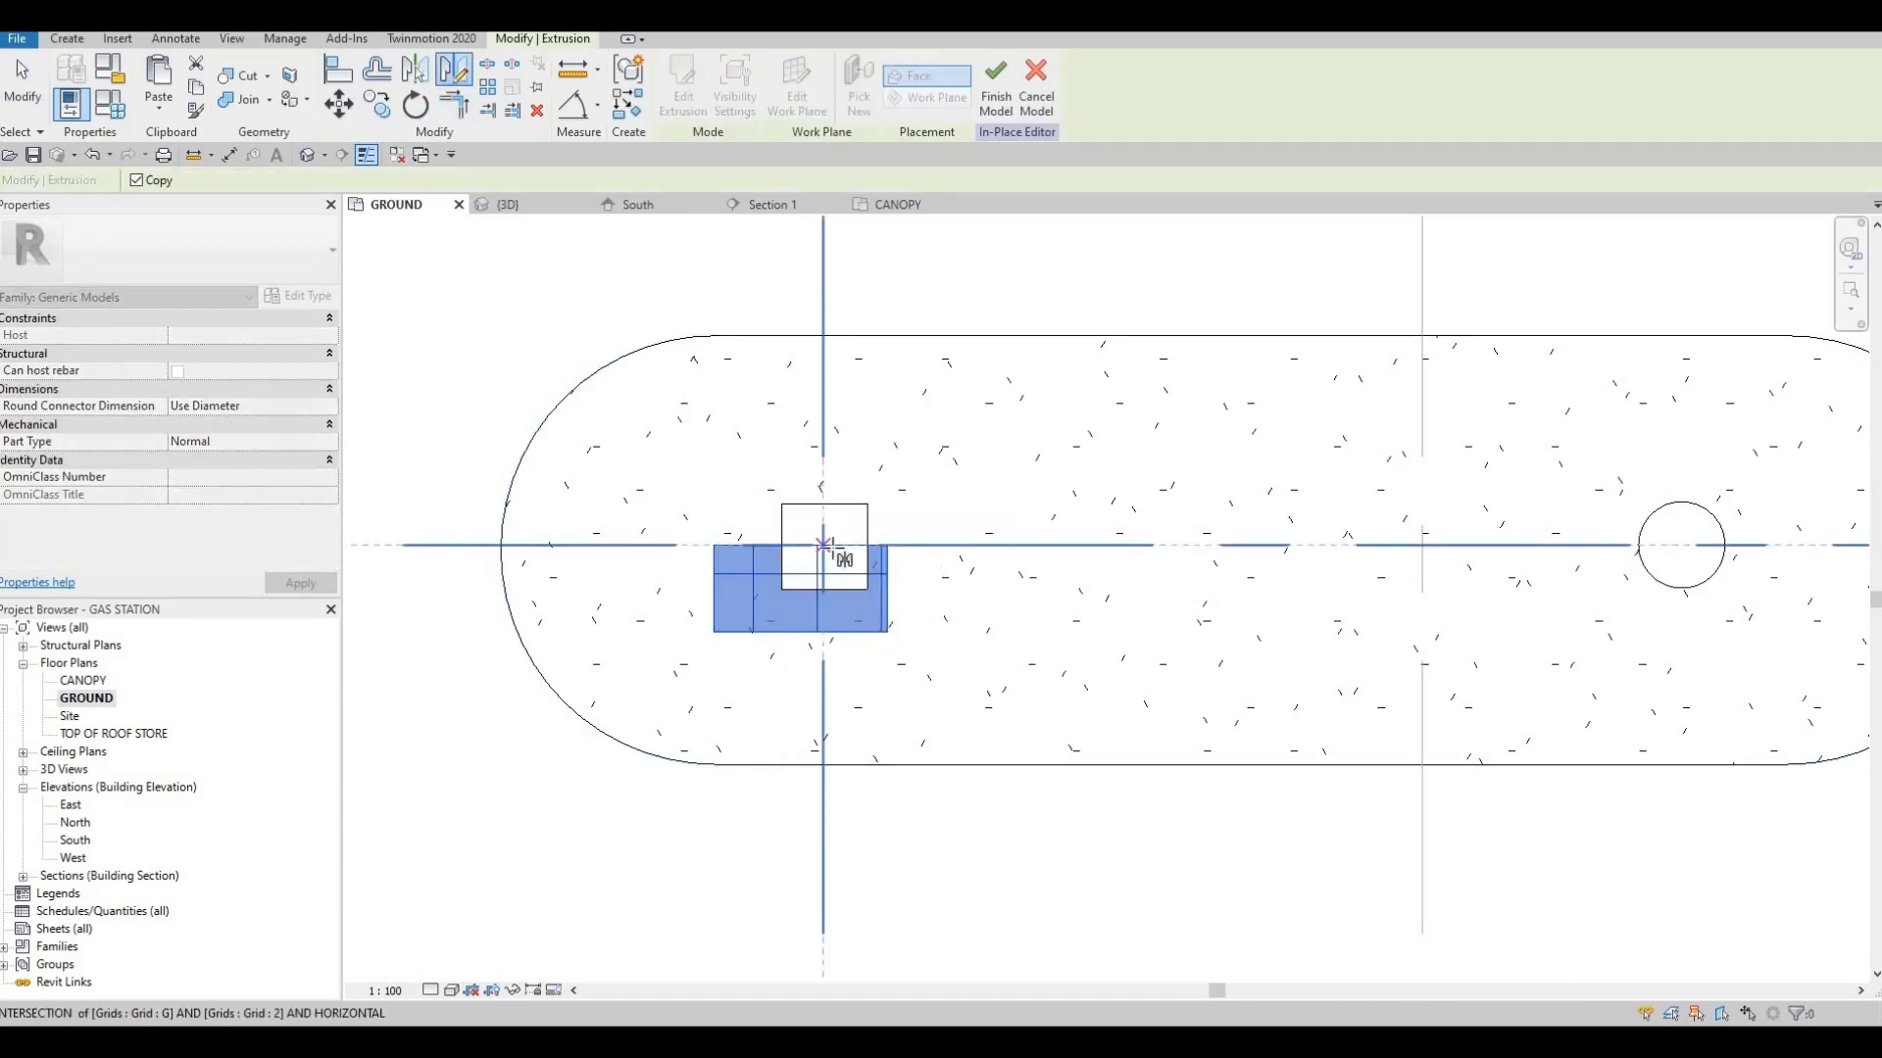
left_click(826, 545)
left_click(588, 545)
key("Escape")
key("Escape")
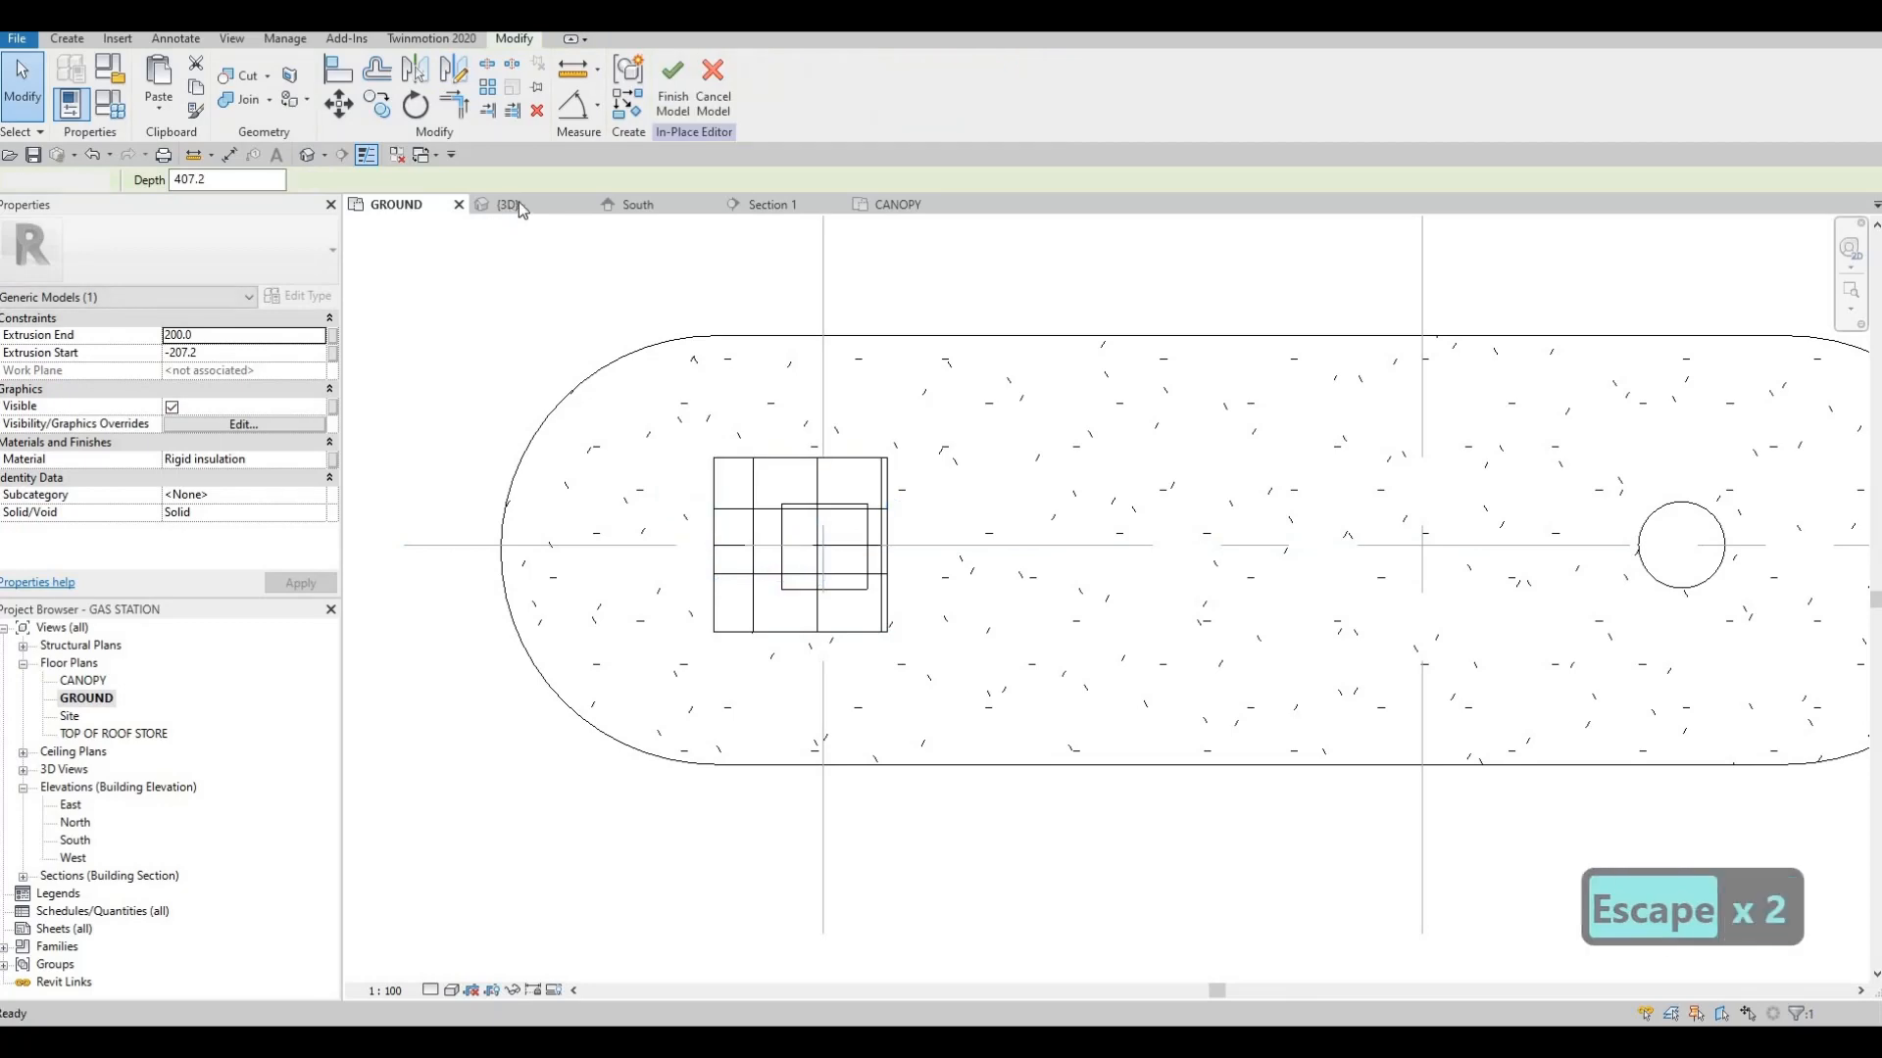
Check the mirrored cladding around the columns in 3D and open the TOP OF ROOF STORE floor plan
left_click(508, 204)
middle_click_drag(978, 496, 765, 604, "shift")
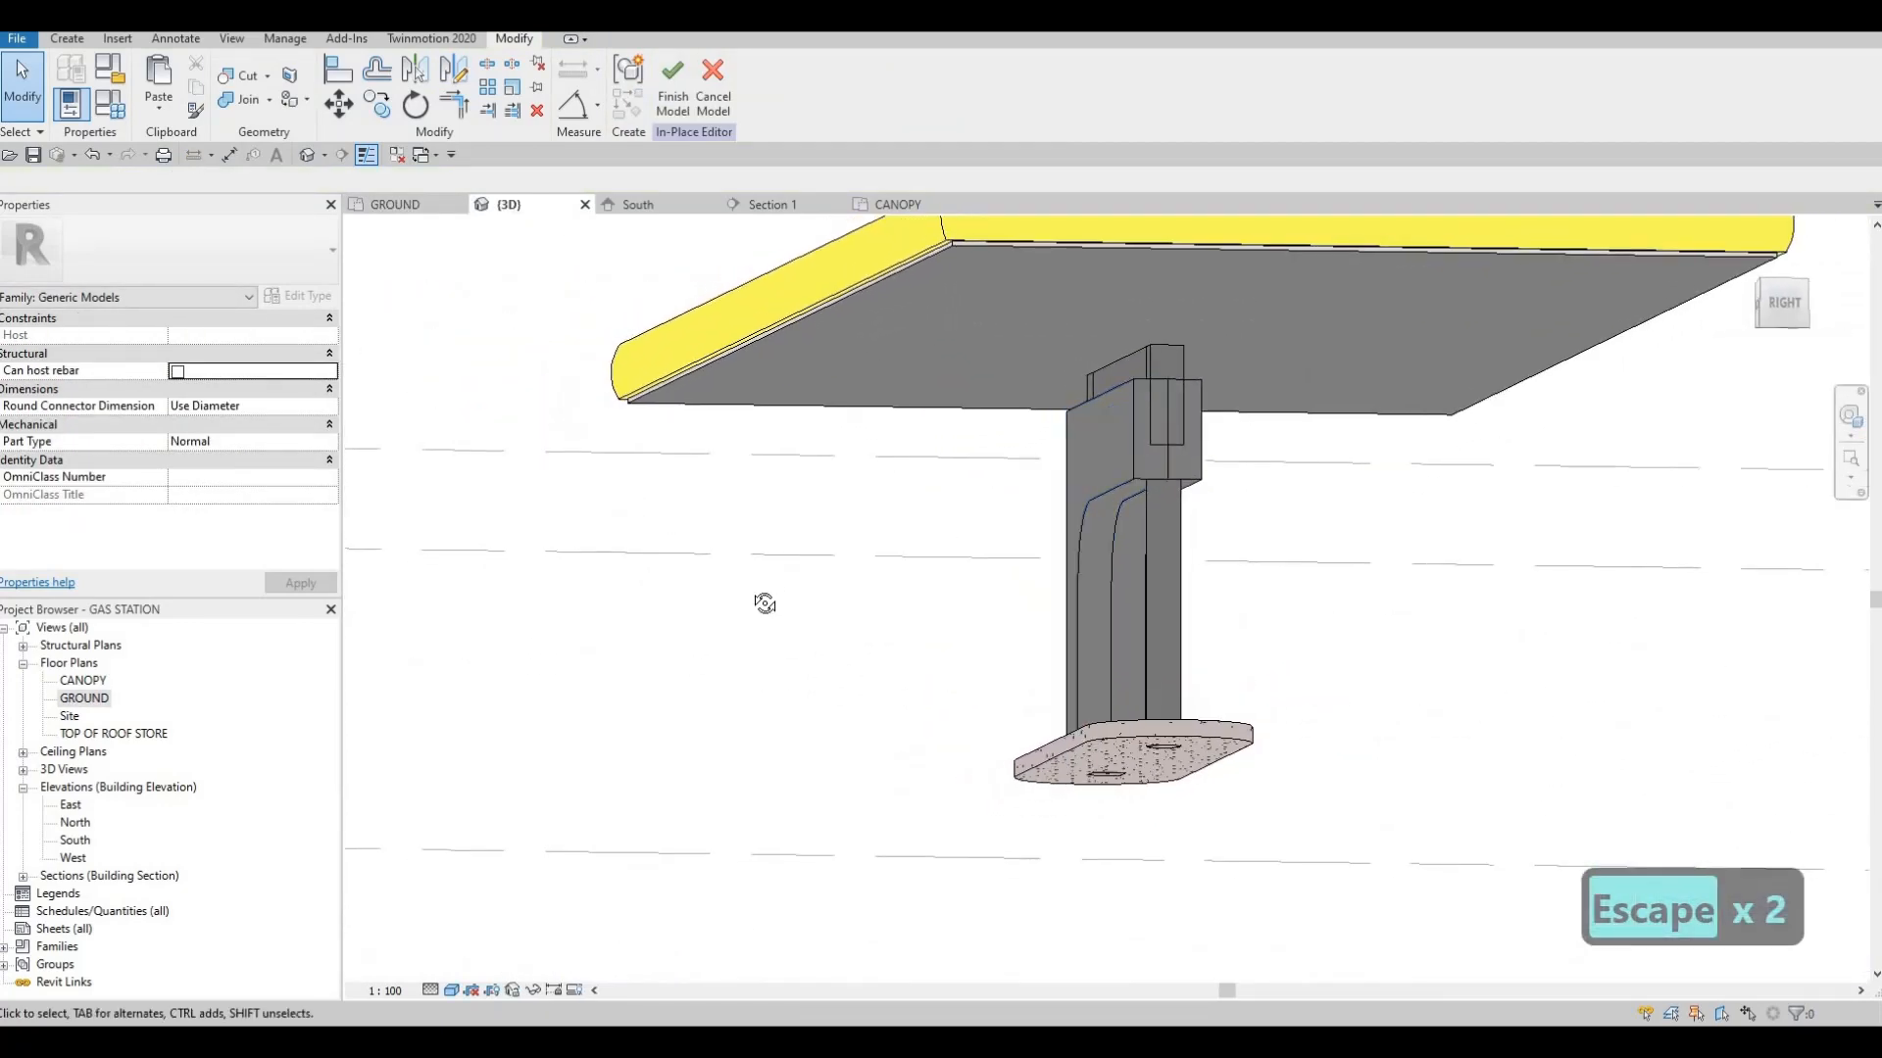
key("Escape")
middle_click_drag(634, 613, 1153, 665, "shift")
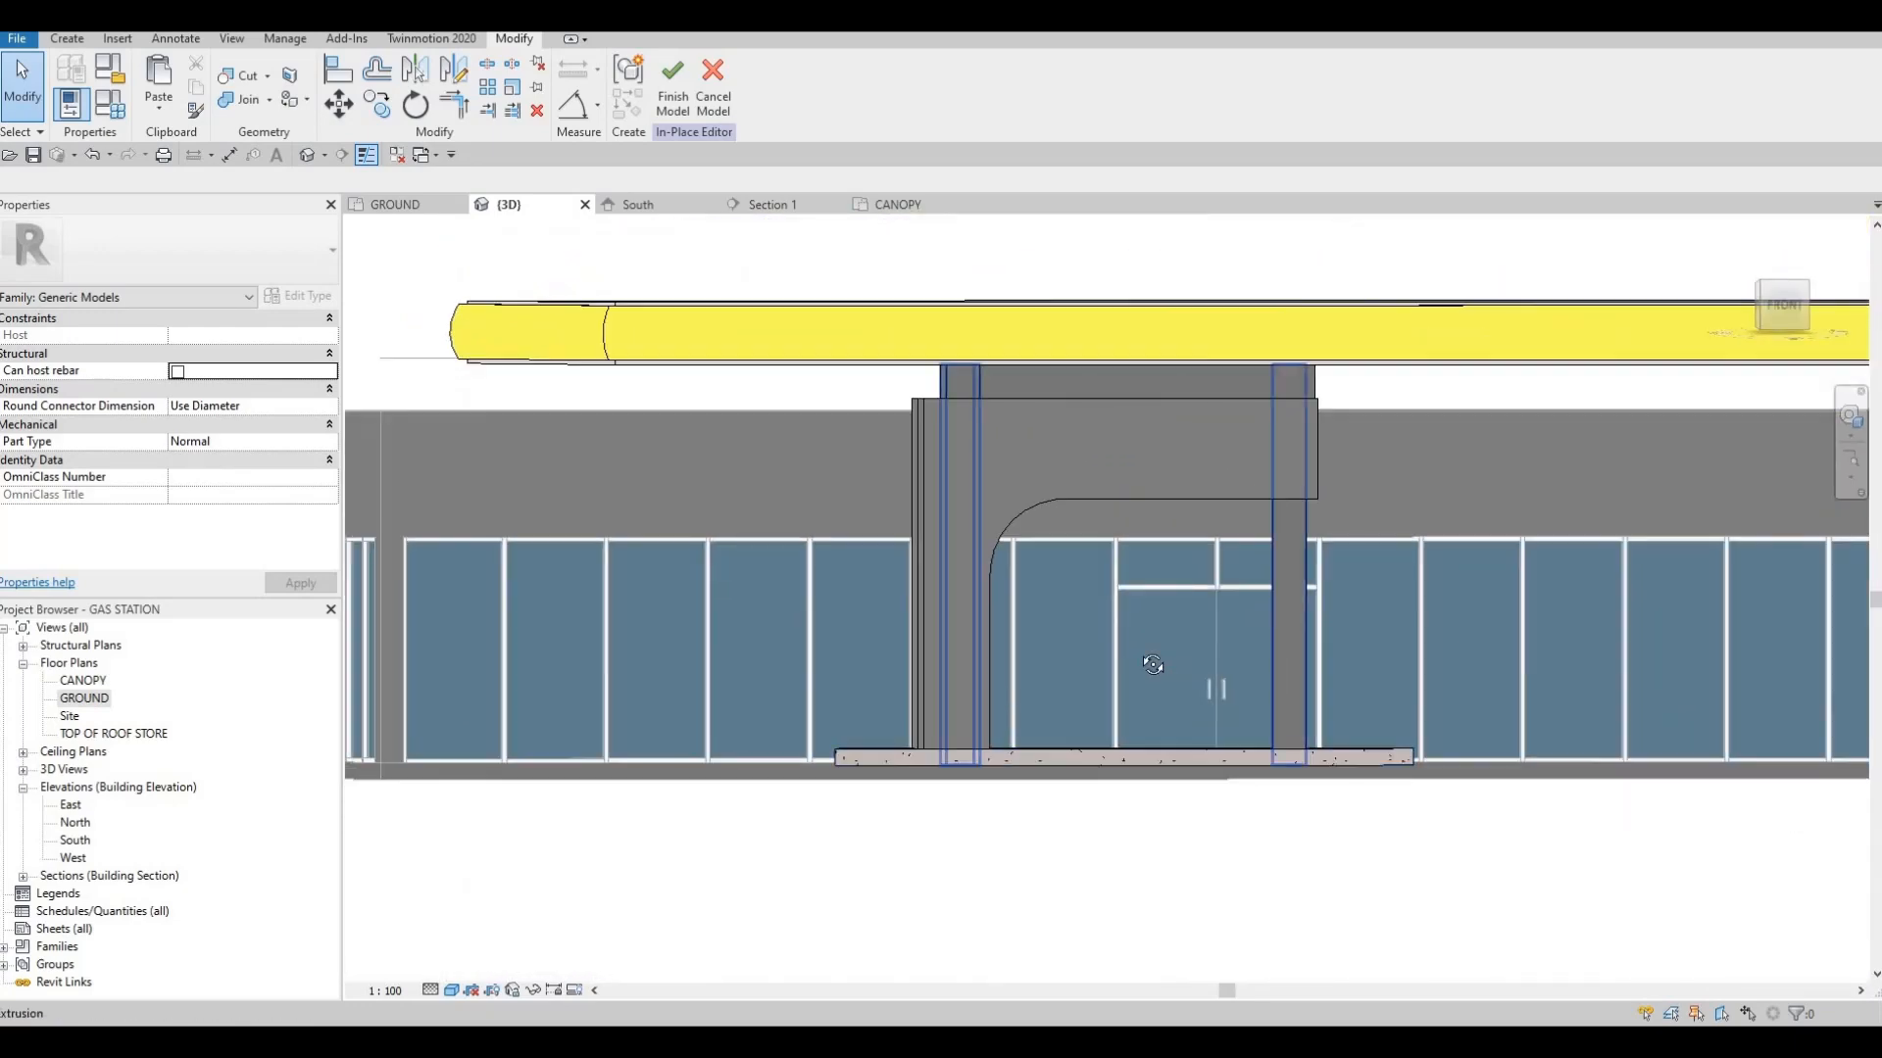
middle_click_drag(1304, 460, 1259, 448, "shift")
double_click(85, 699)
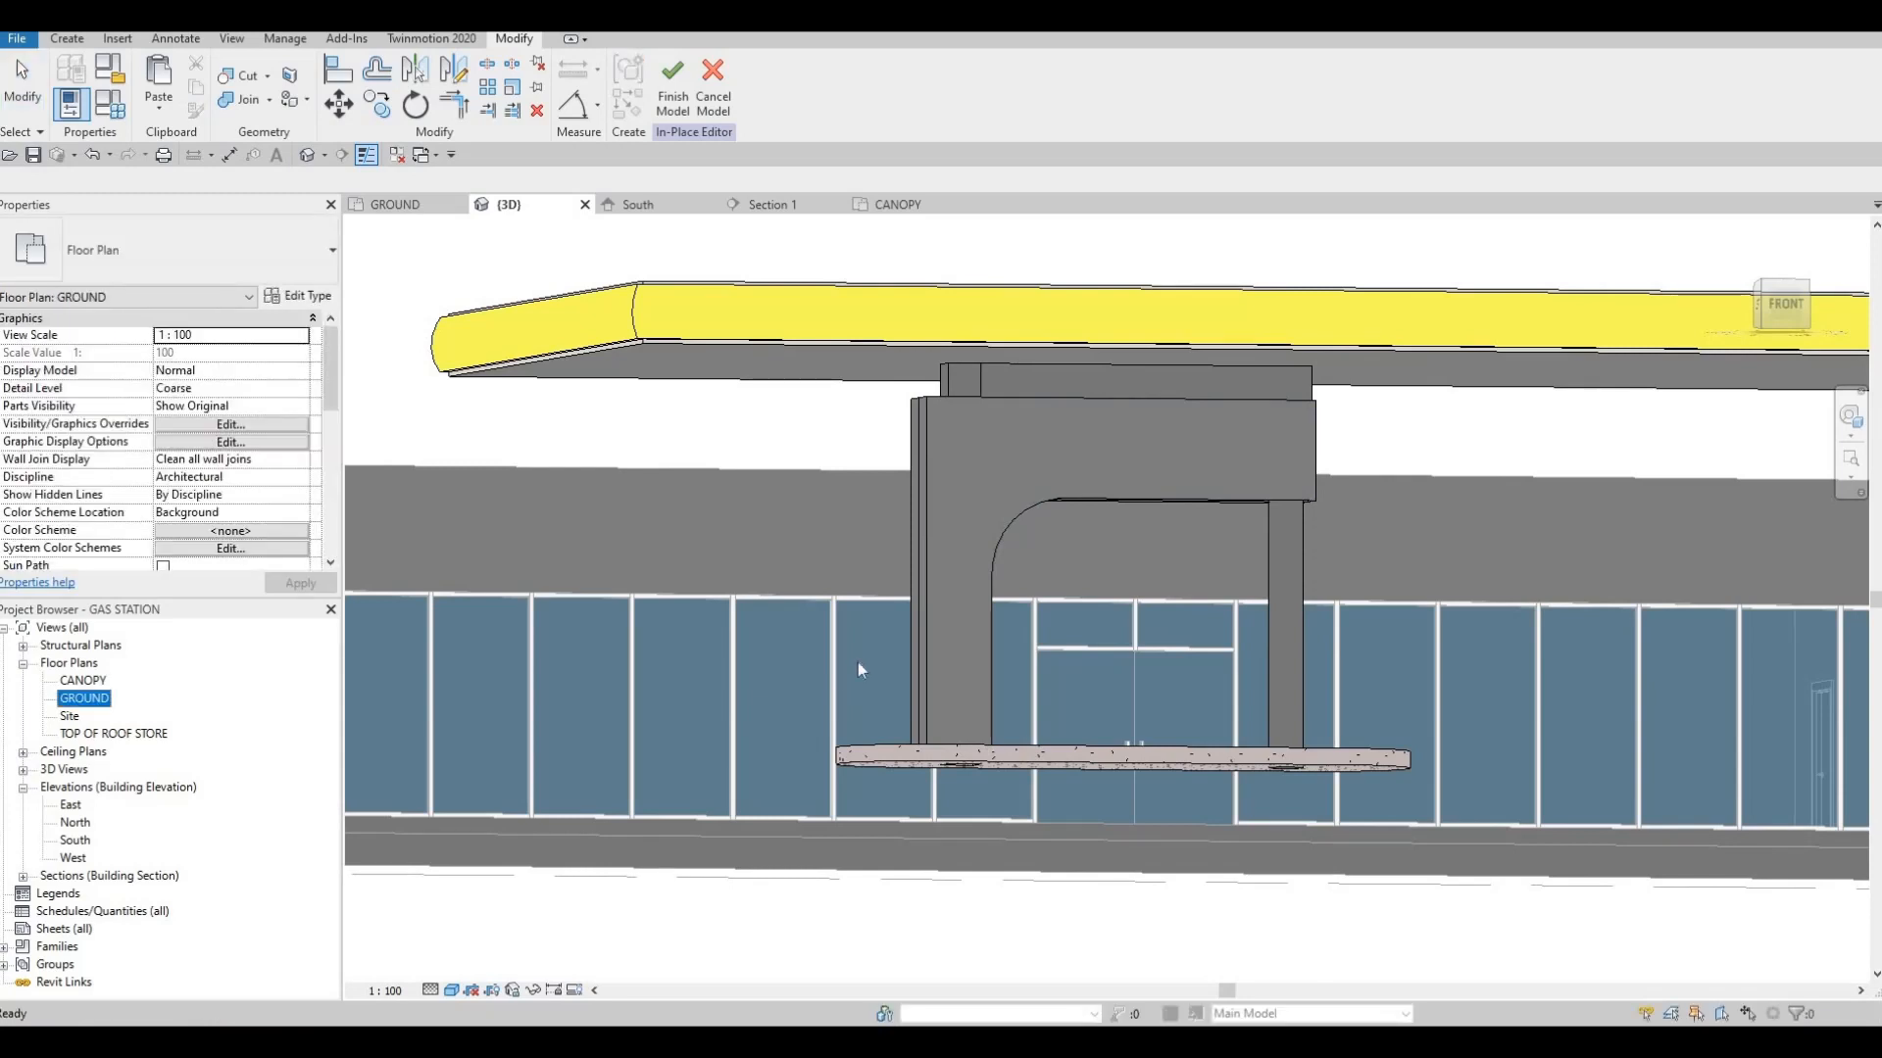
double_click(84, 681)
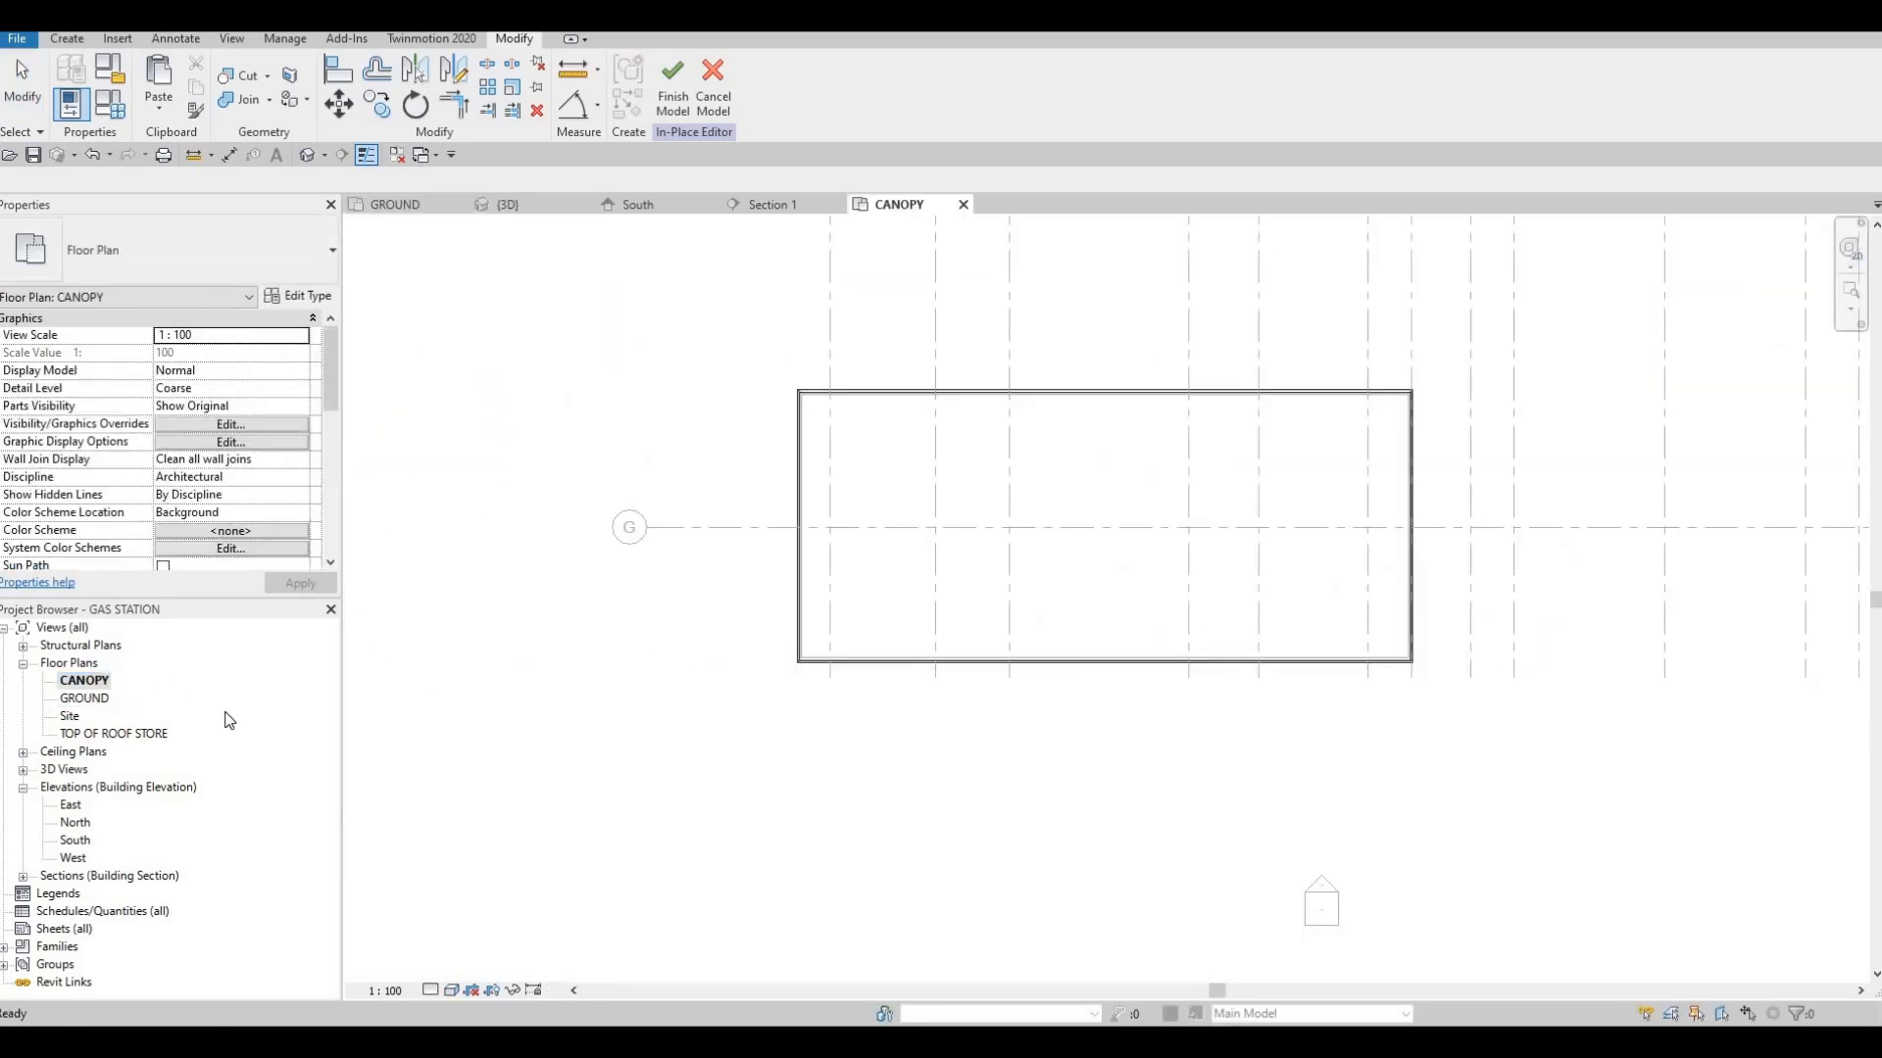
left_click(83, 702)
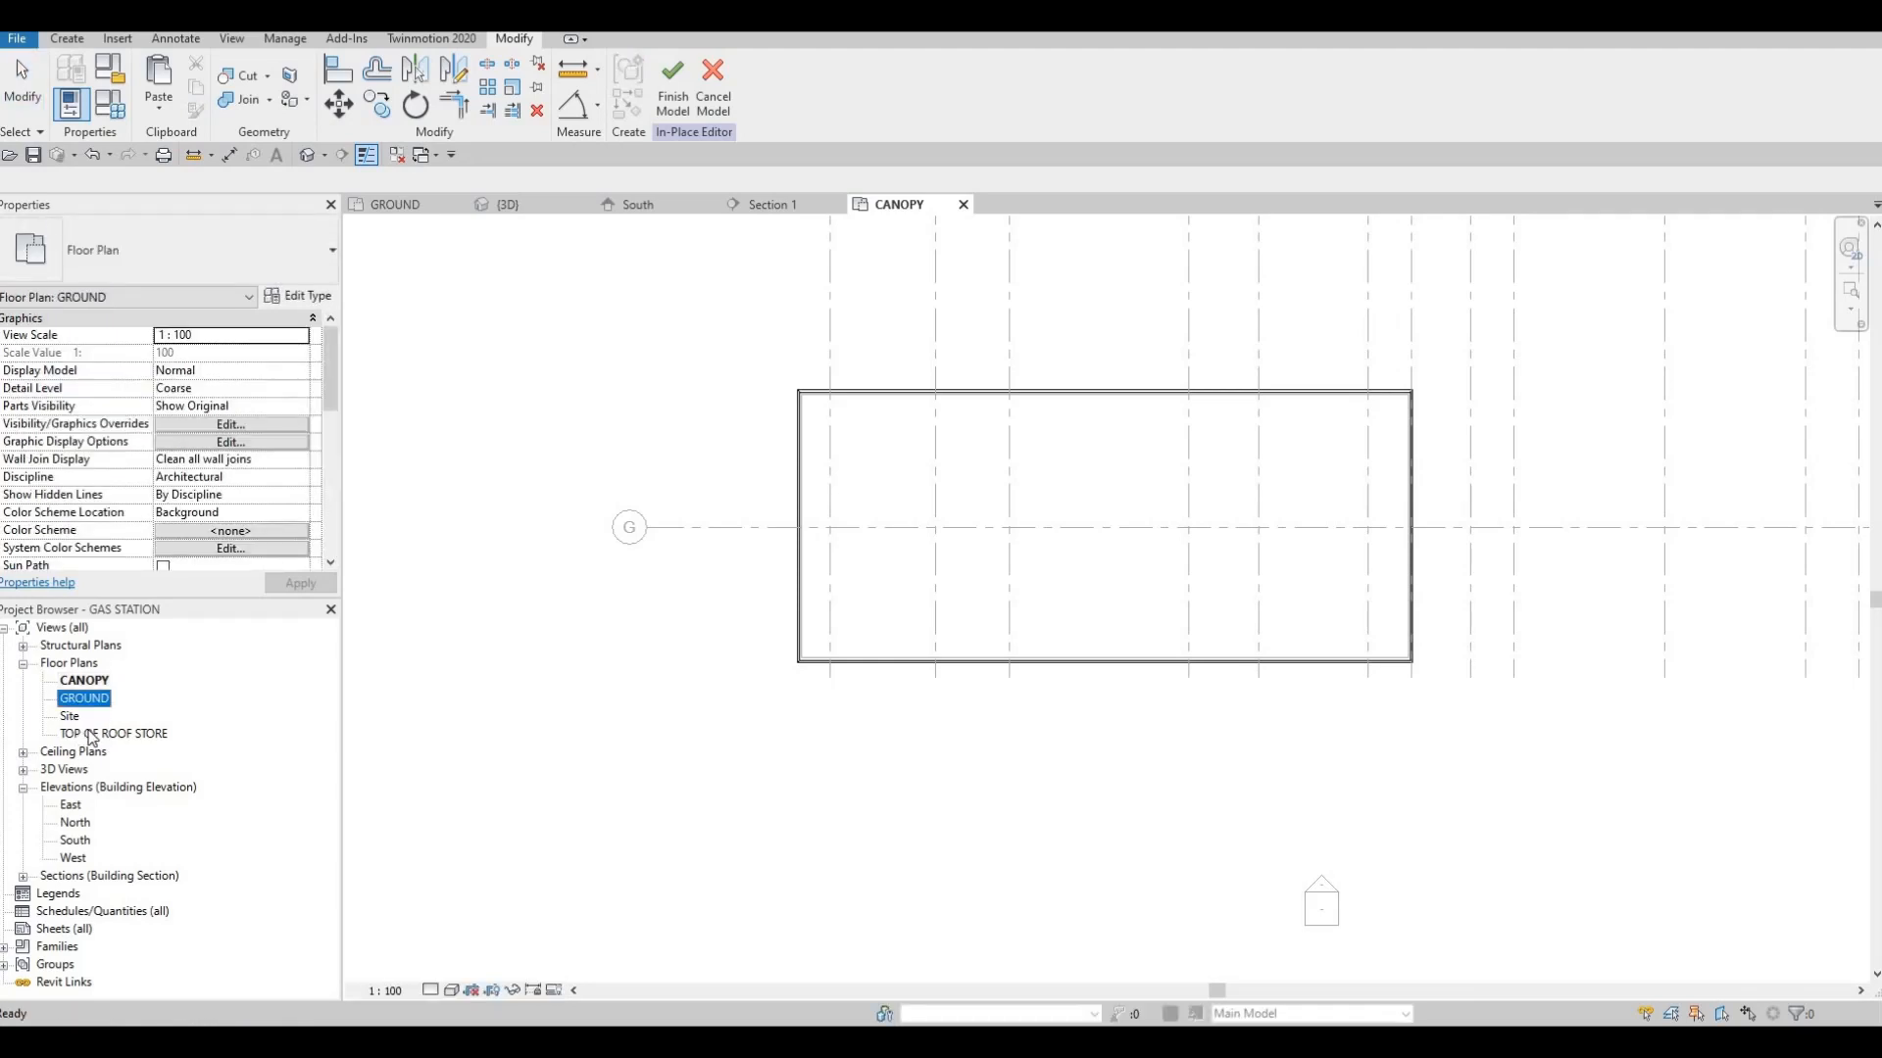
double_click(91, 734)
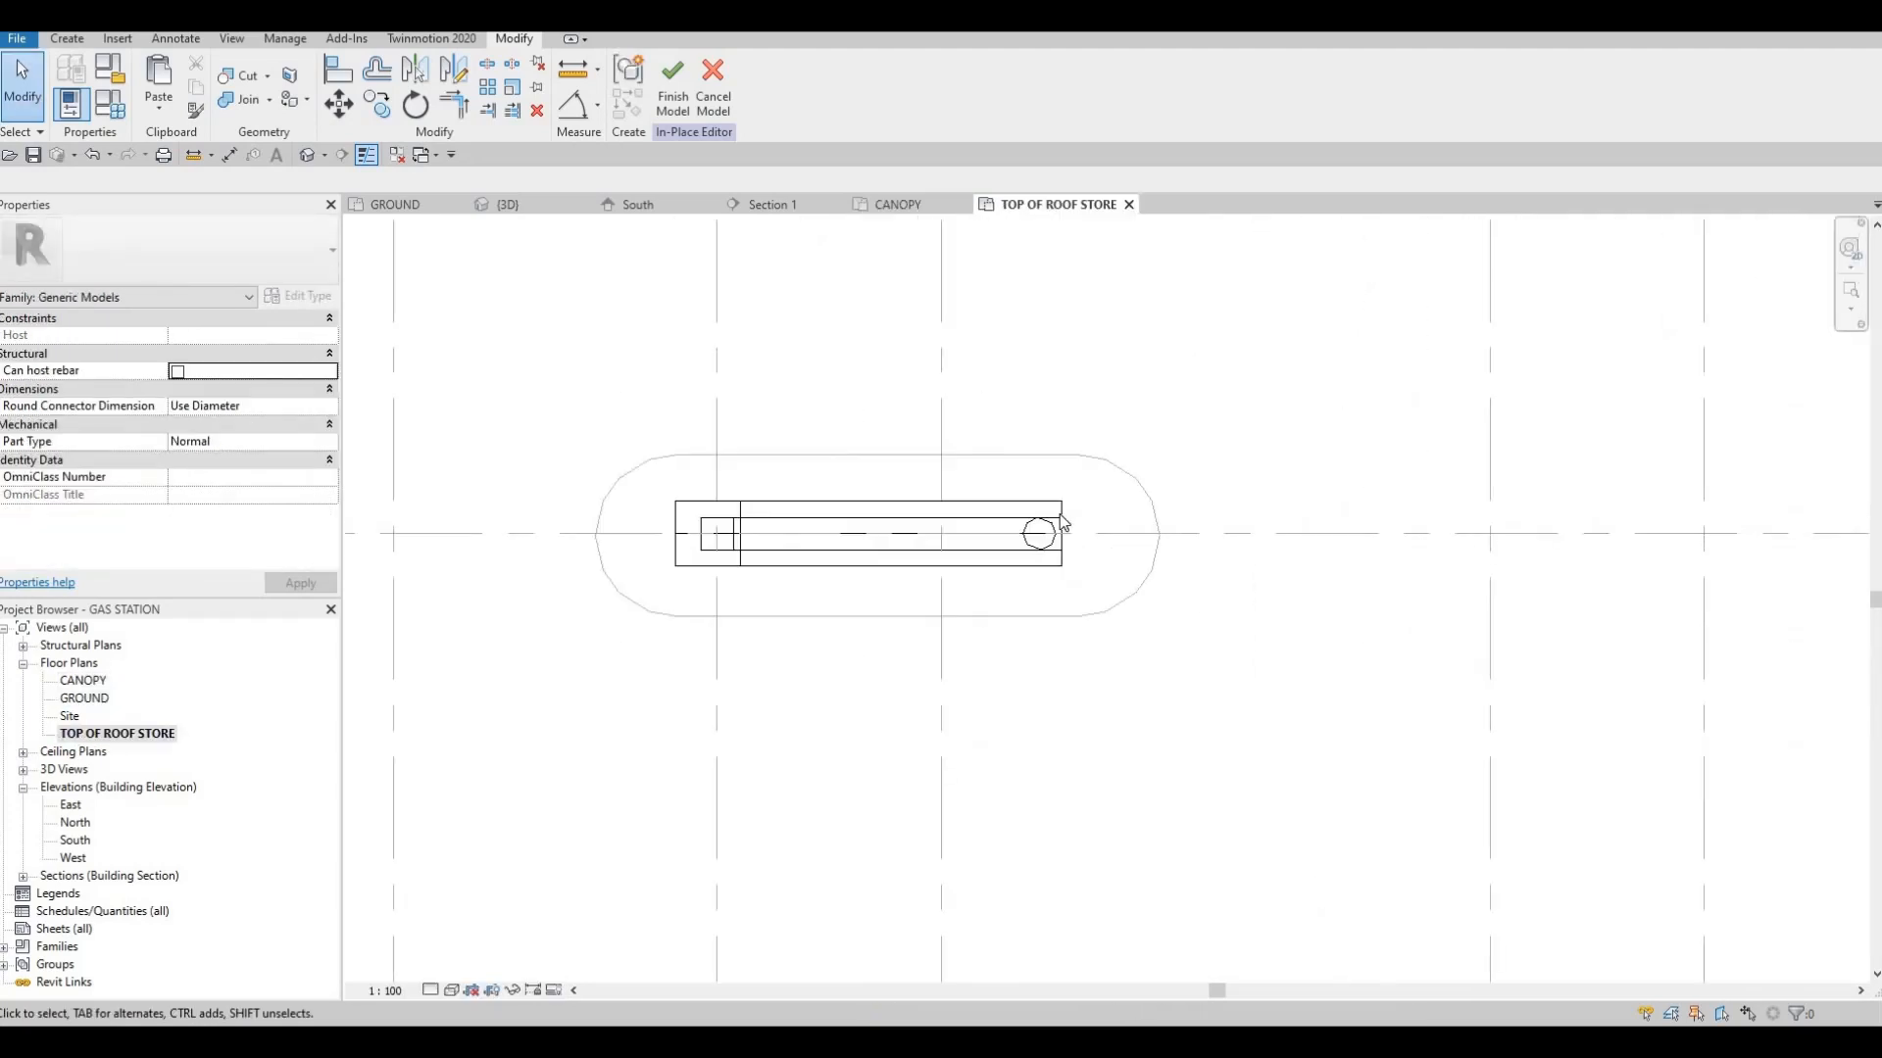
scroll(1063, 522, "up", 2)
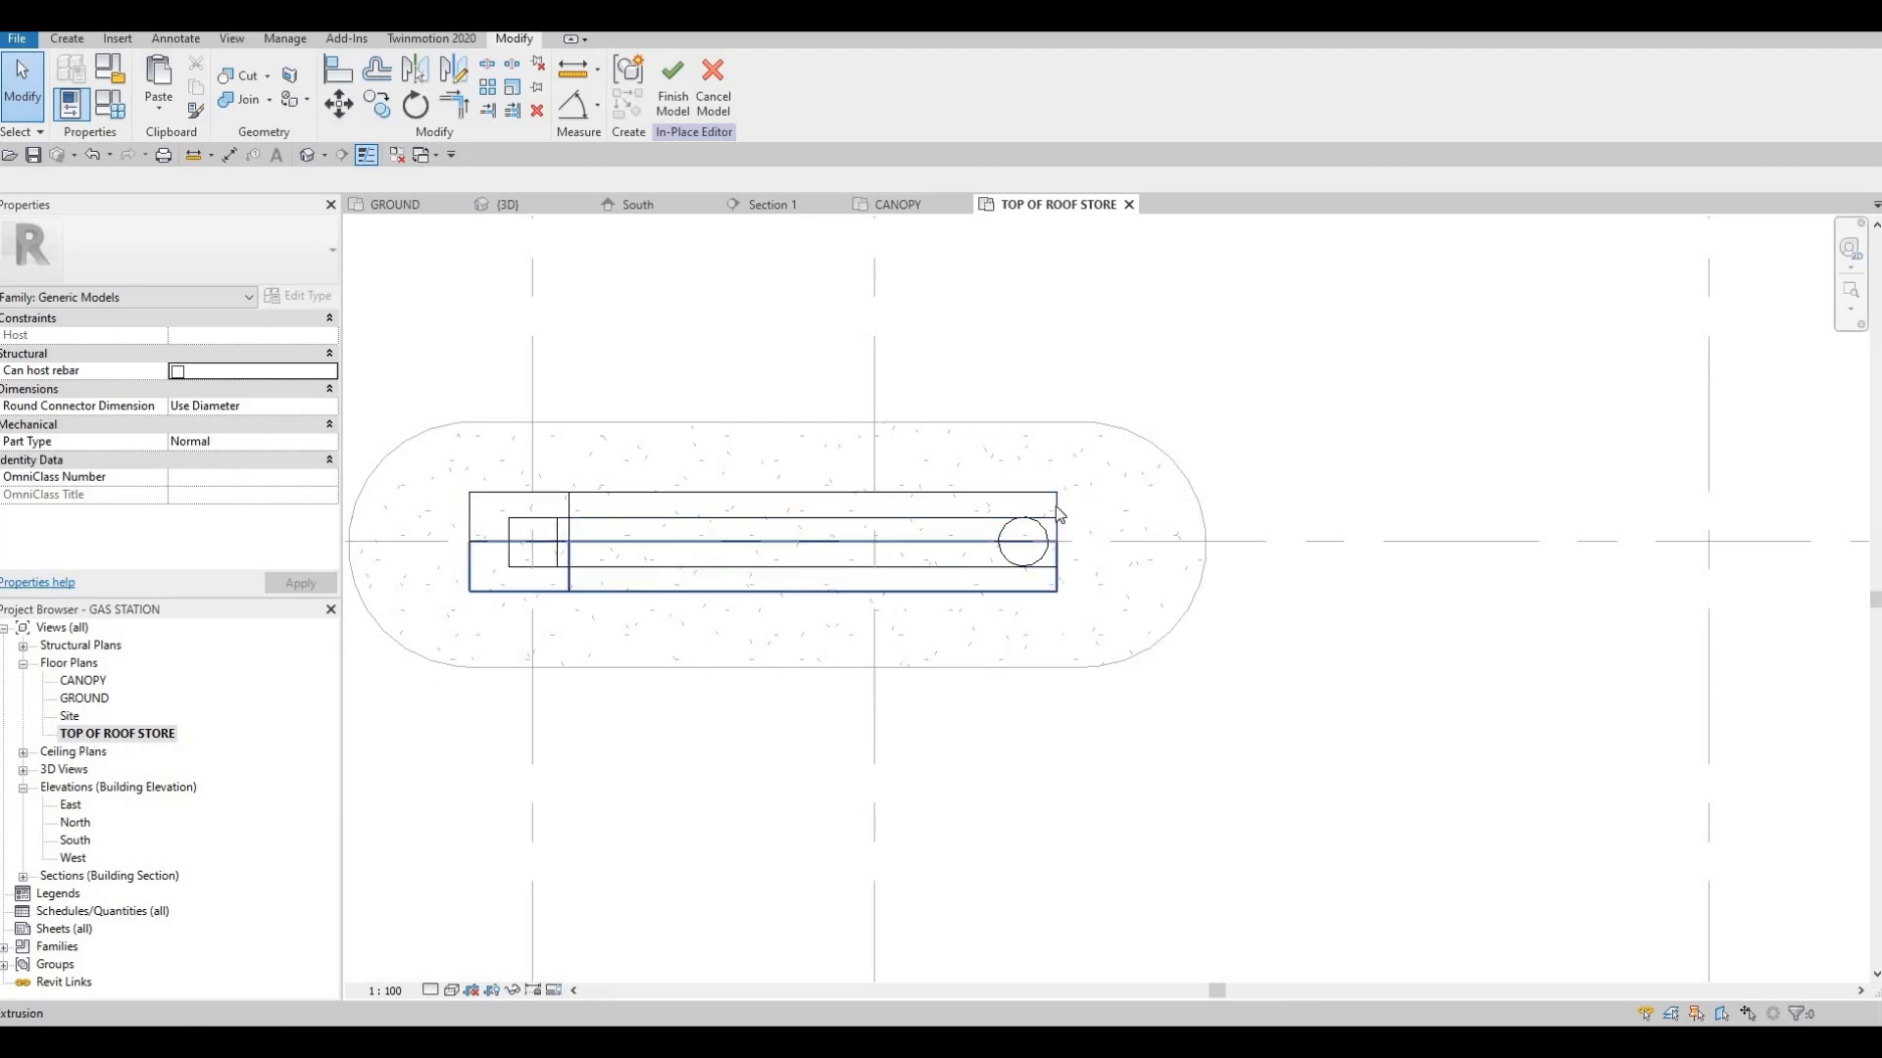
Extrude a semicircular profile about 814 mm wide on the free end of the cladding beam, 200 mm deep
left_click(64, 41)
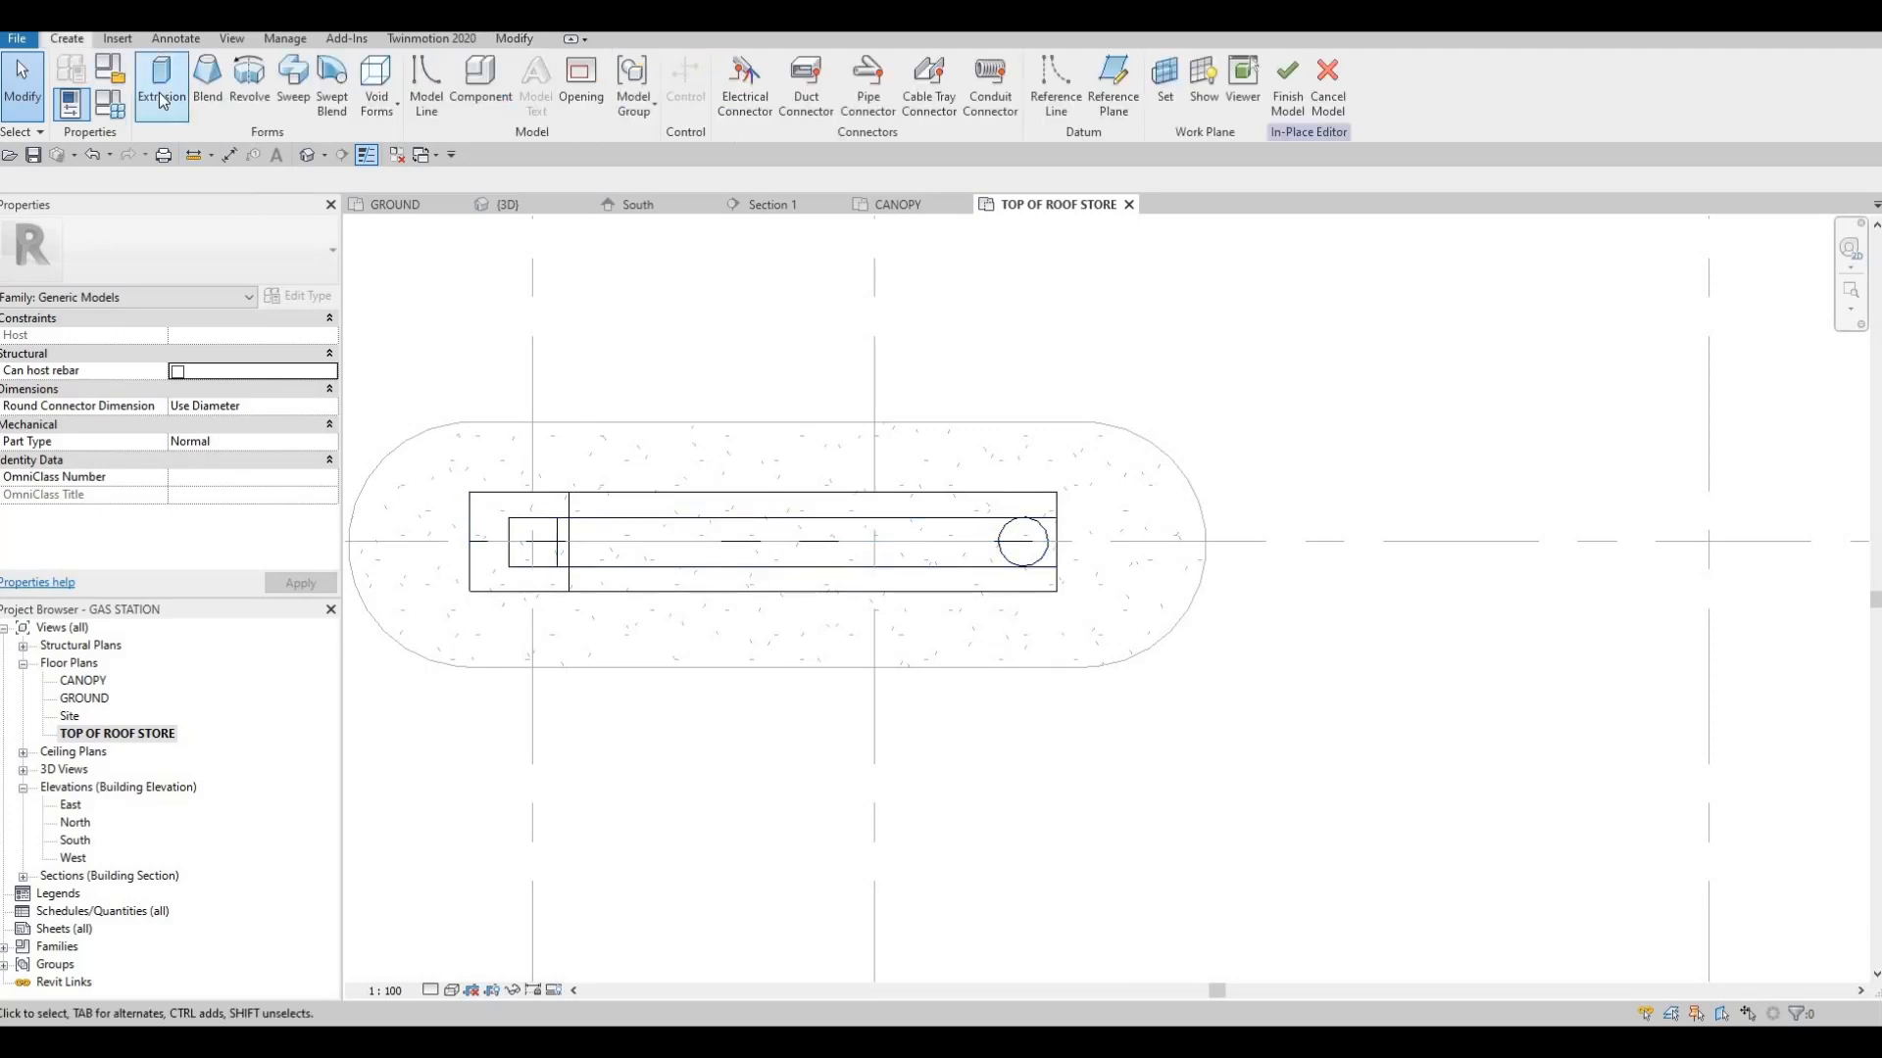
left_click(160, 86)
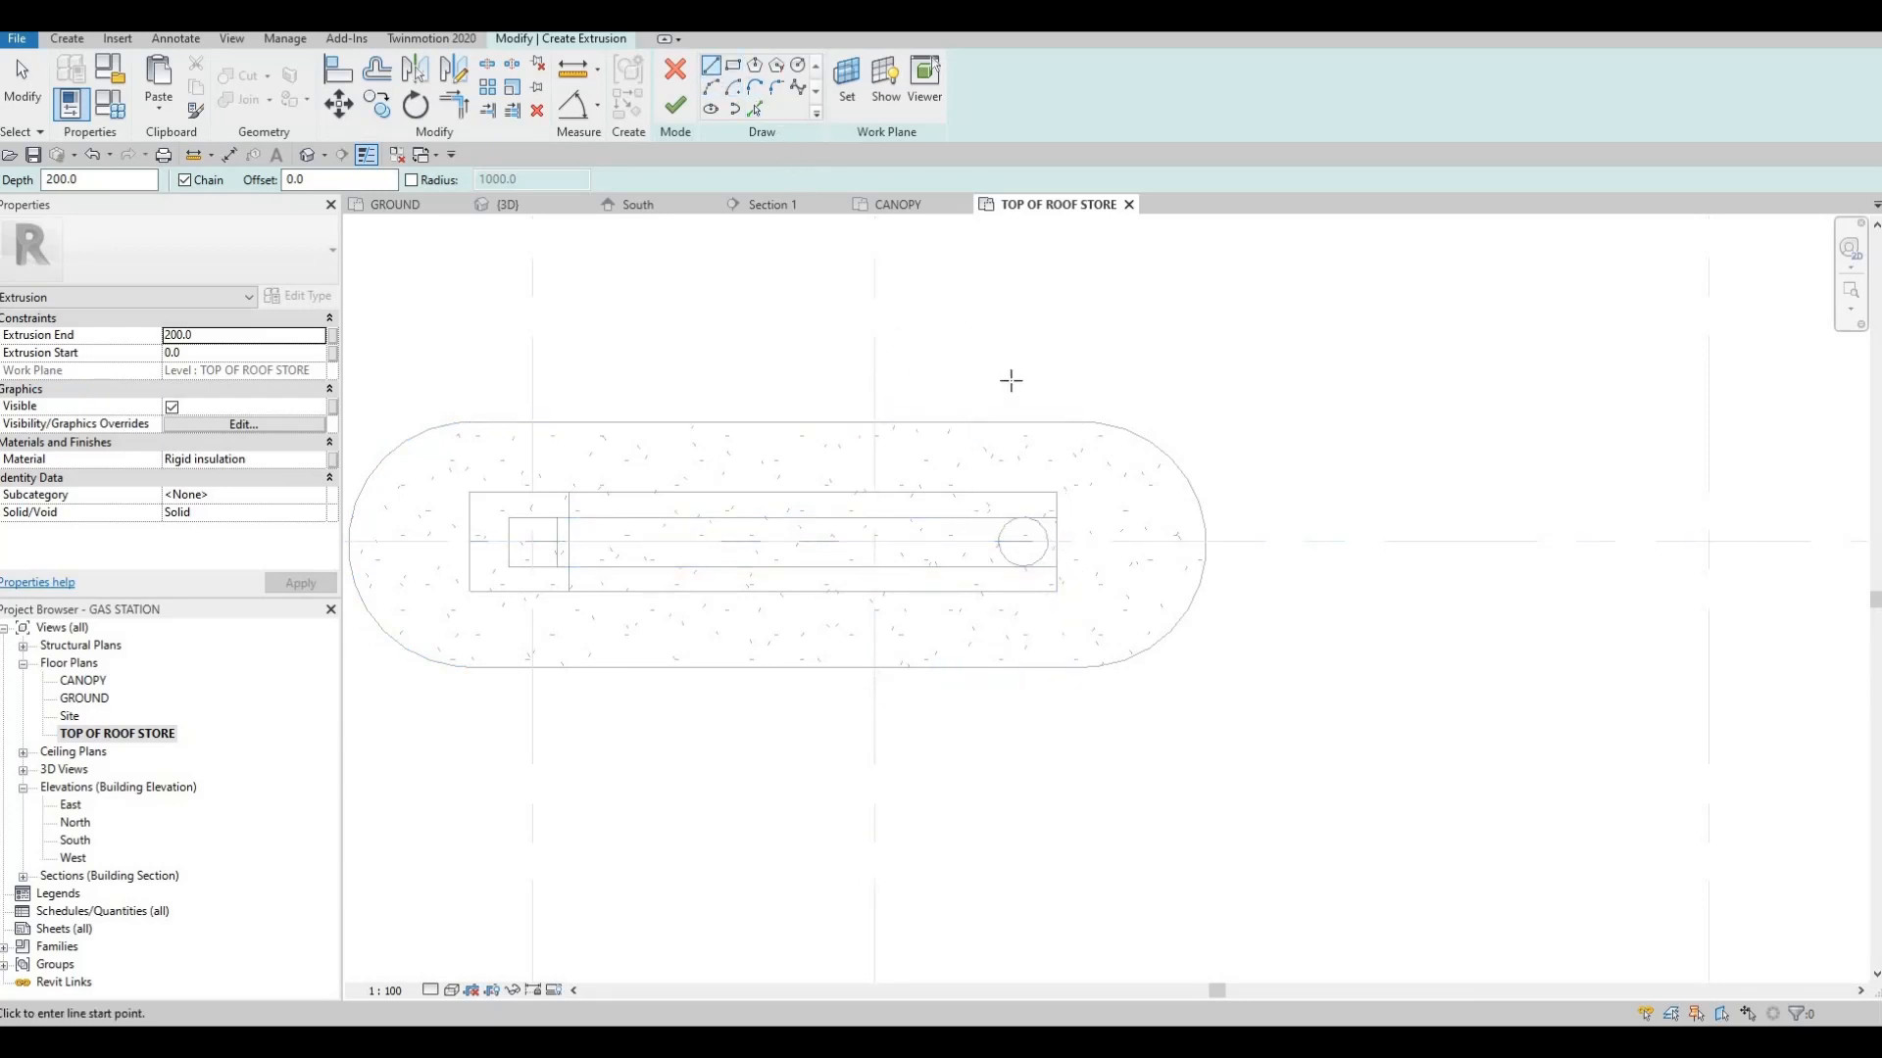
left_click(1057, 591)
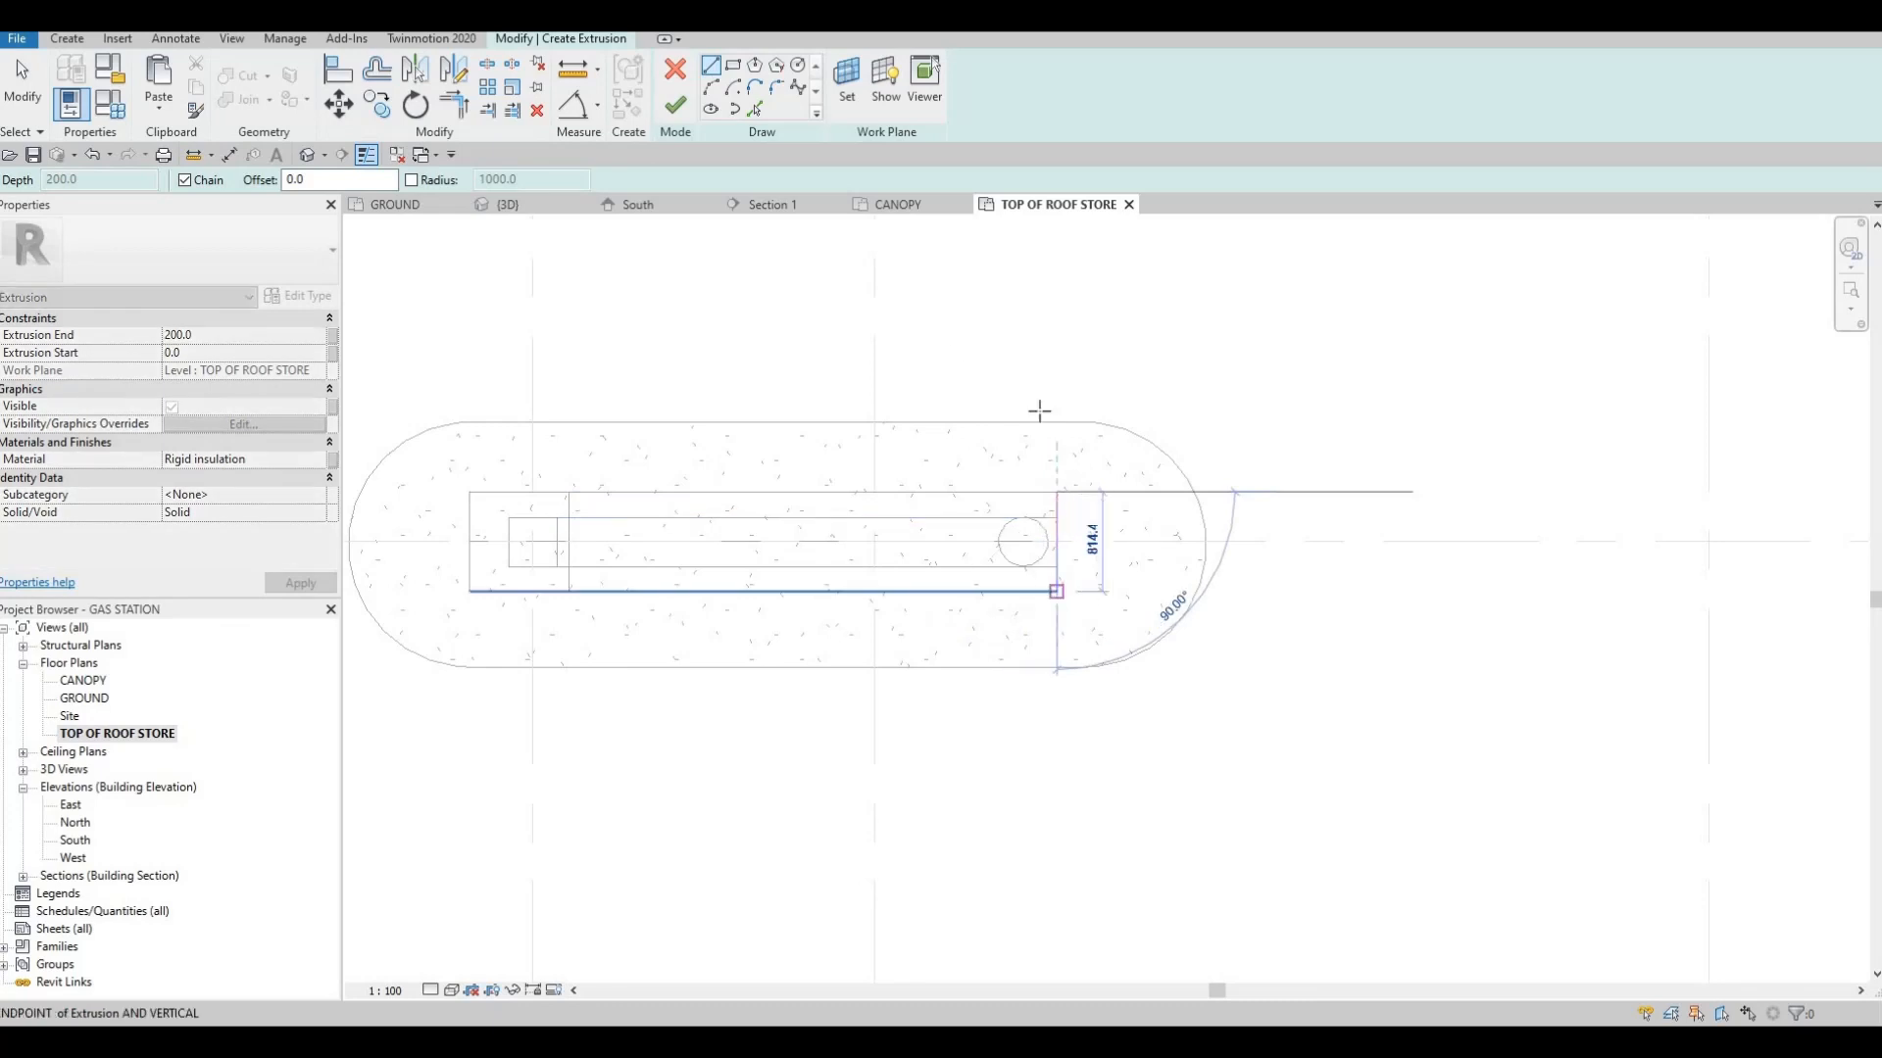
left_click(710, 87)
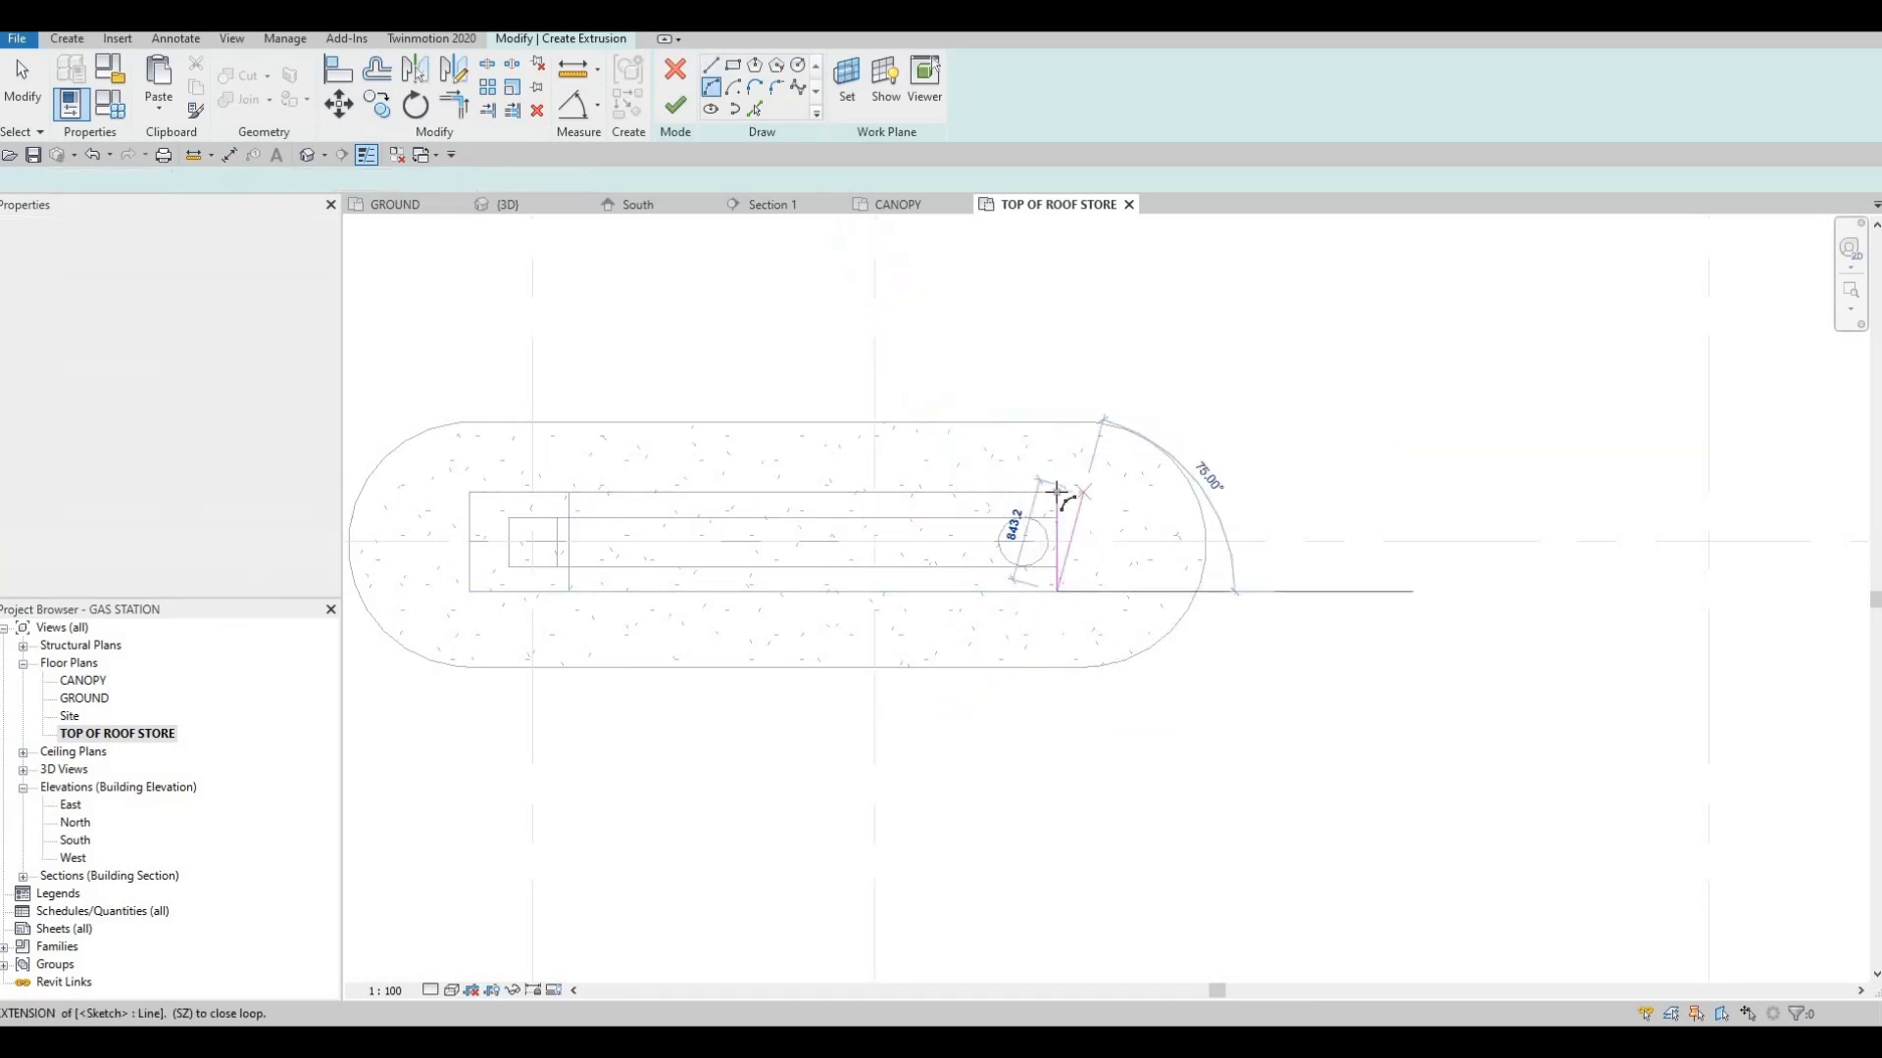
left_click(1057, 493)
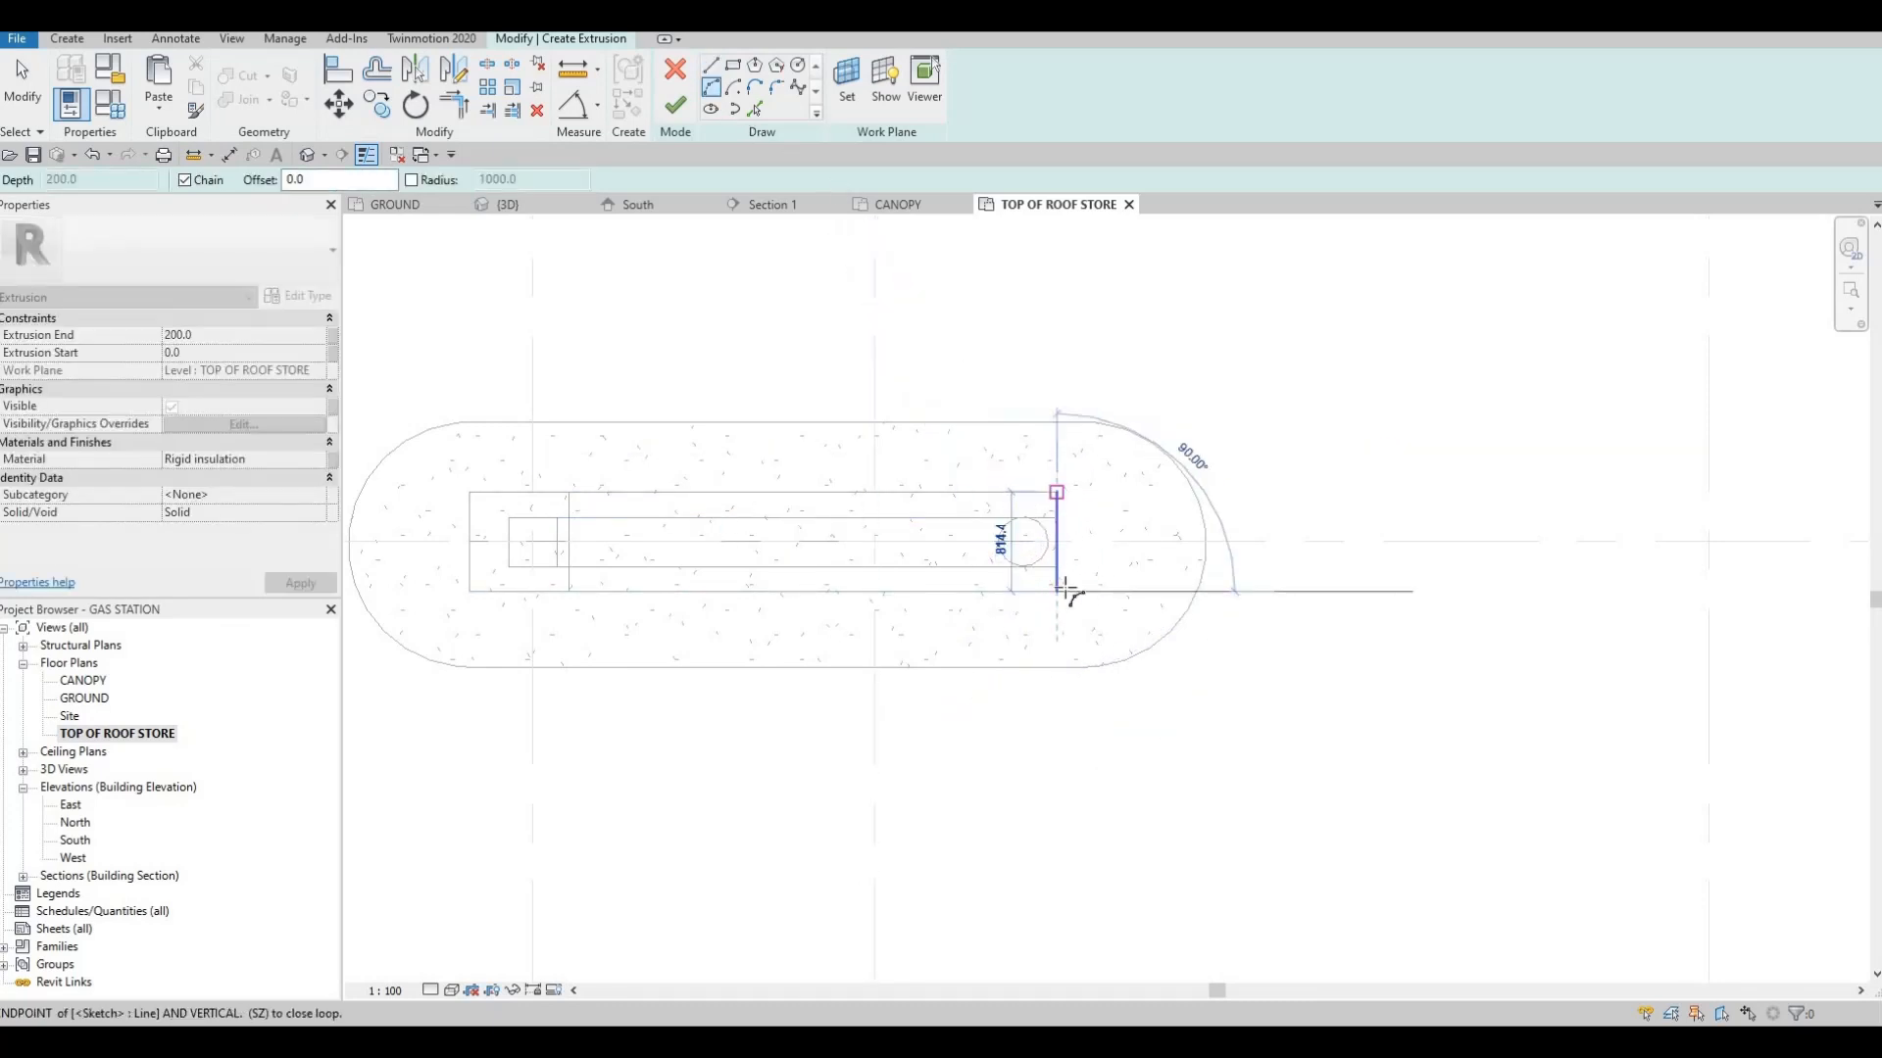
left_click(1105, 542)
key("Escape")
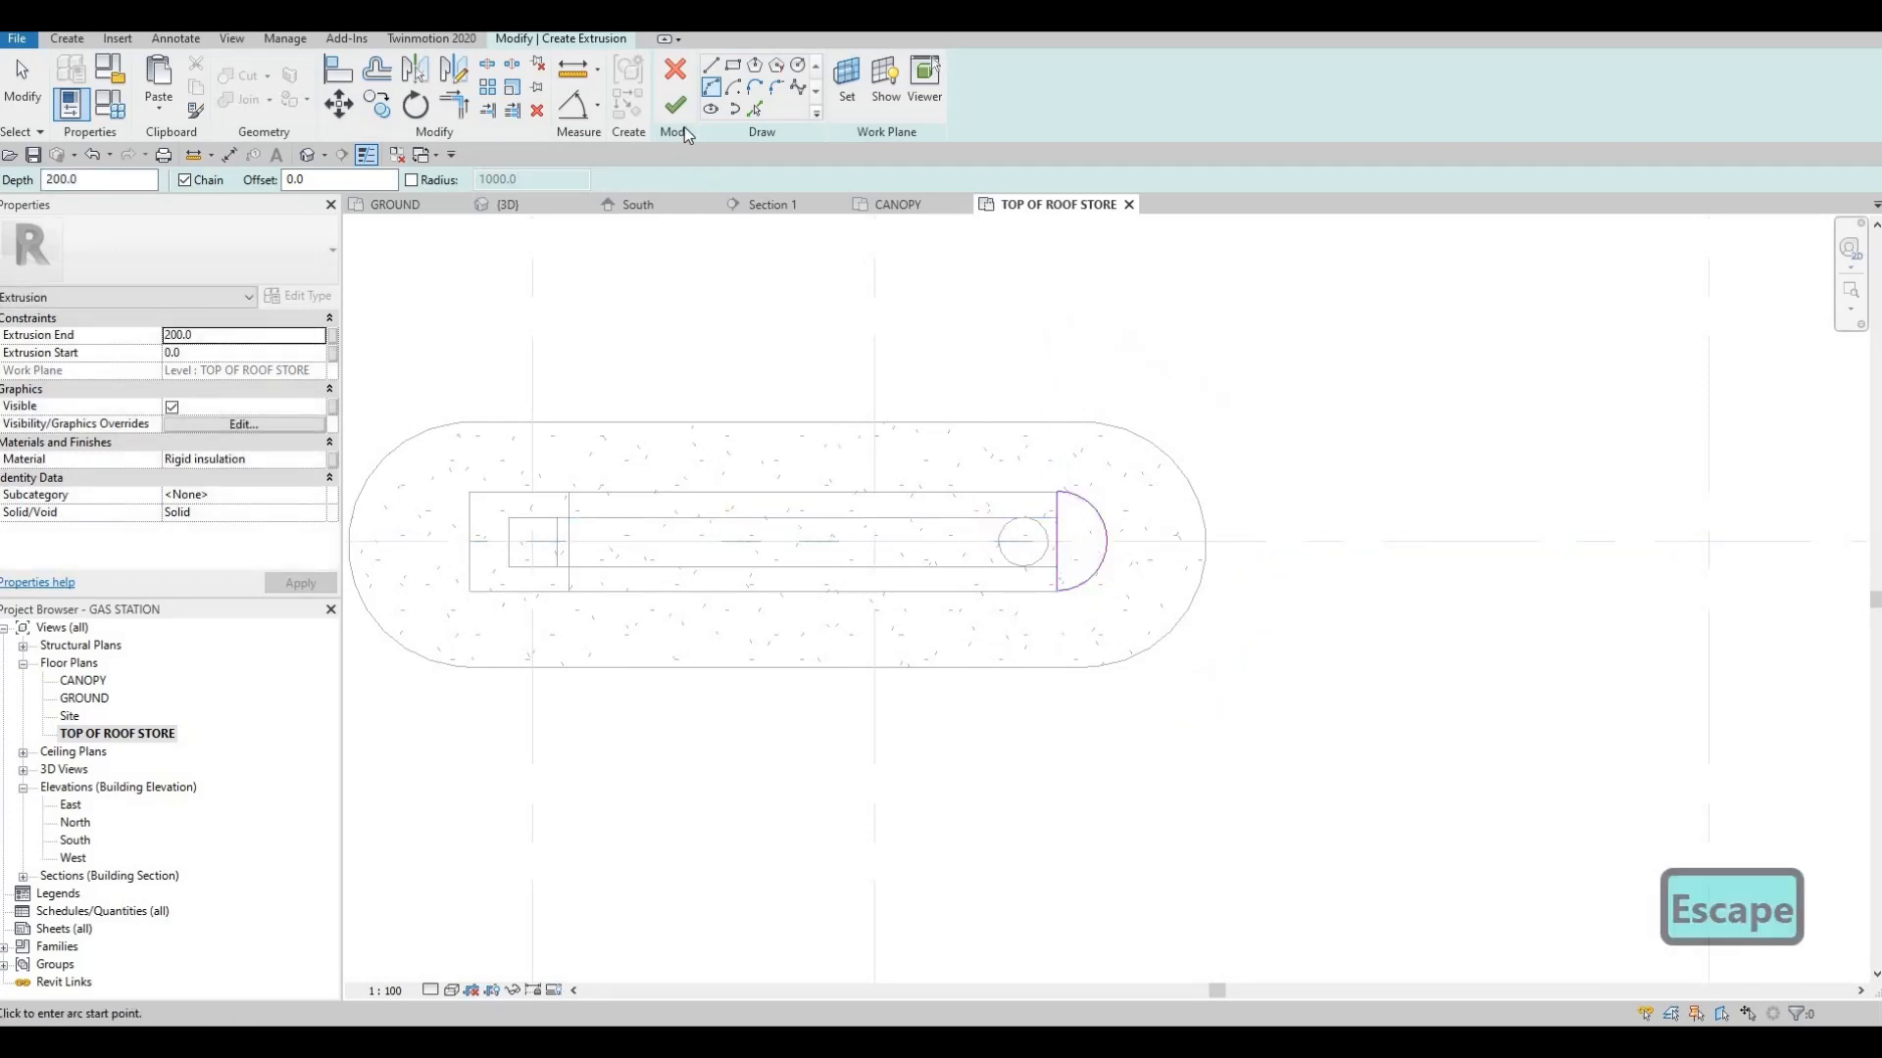
left_click(678, 110)
left_click(669, 108)
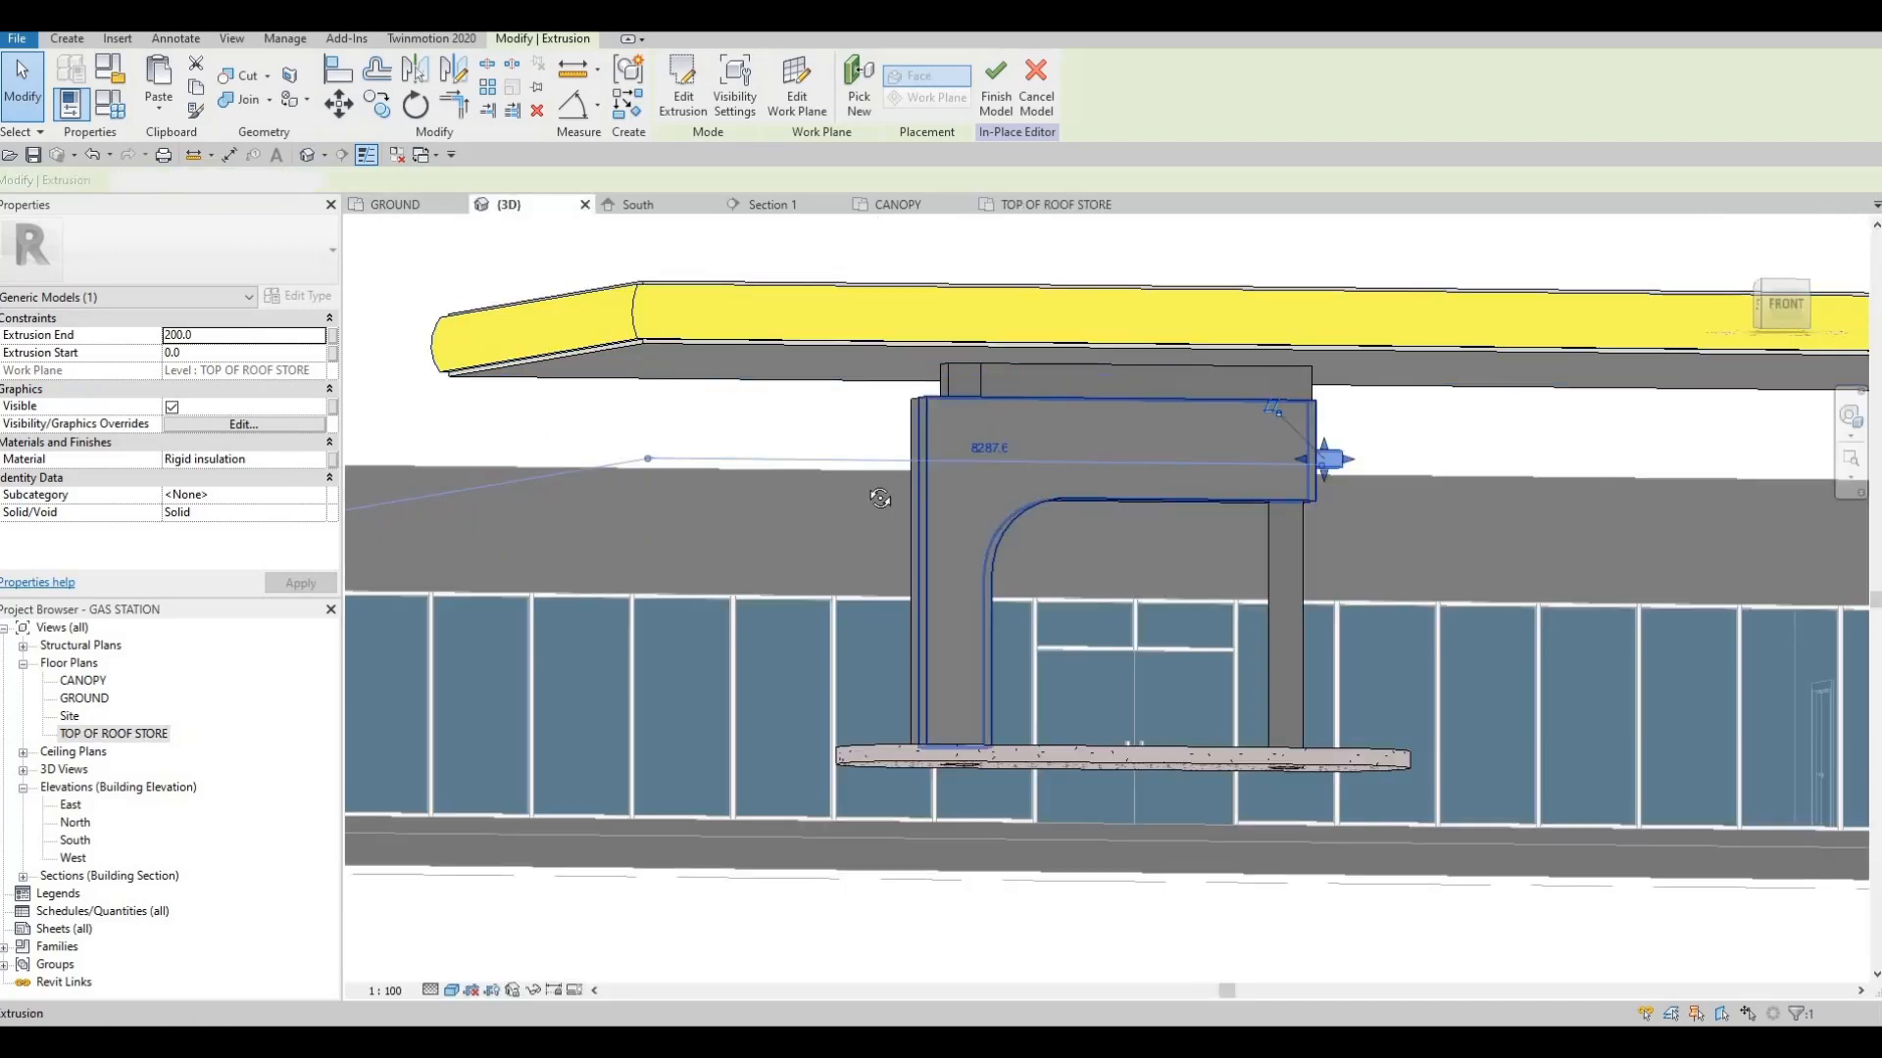
Stretch the half-round end piece in 3D so it aligns with the top and bottom faces of the cladding beam
middle_click_drag(884, 500, 683, 456)
middle_click_drag(984, 396, 1104, 417, "shift")
scroll(1105, 423, "up", 5)
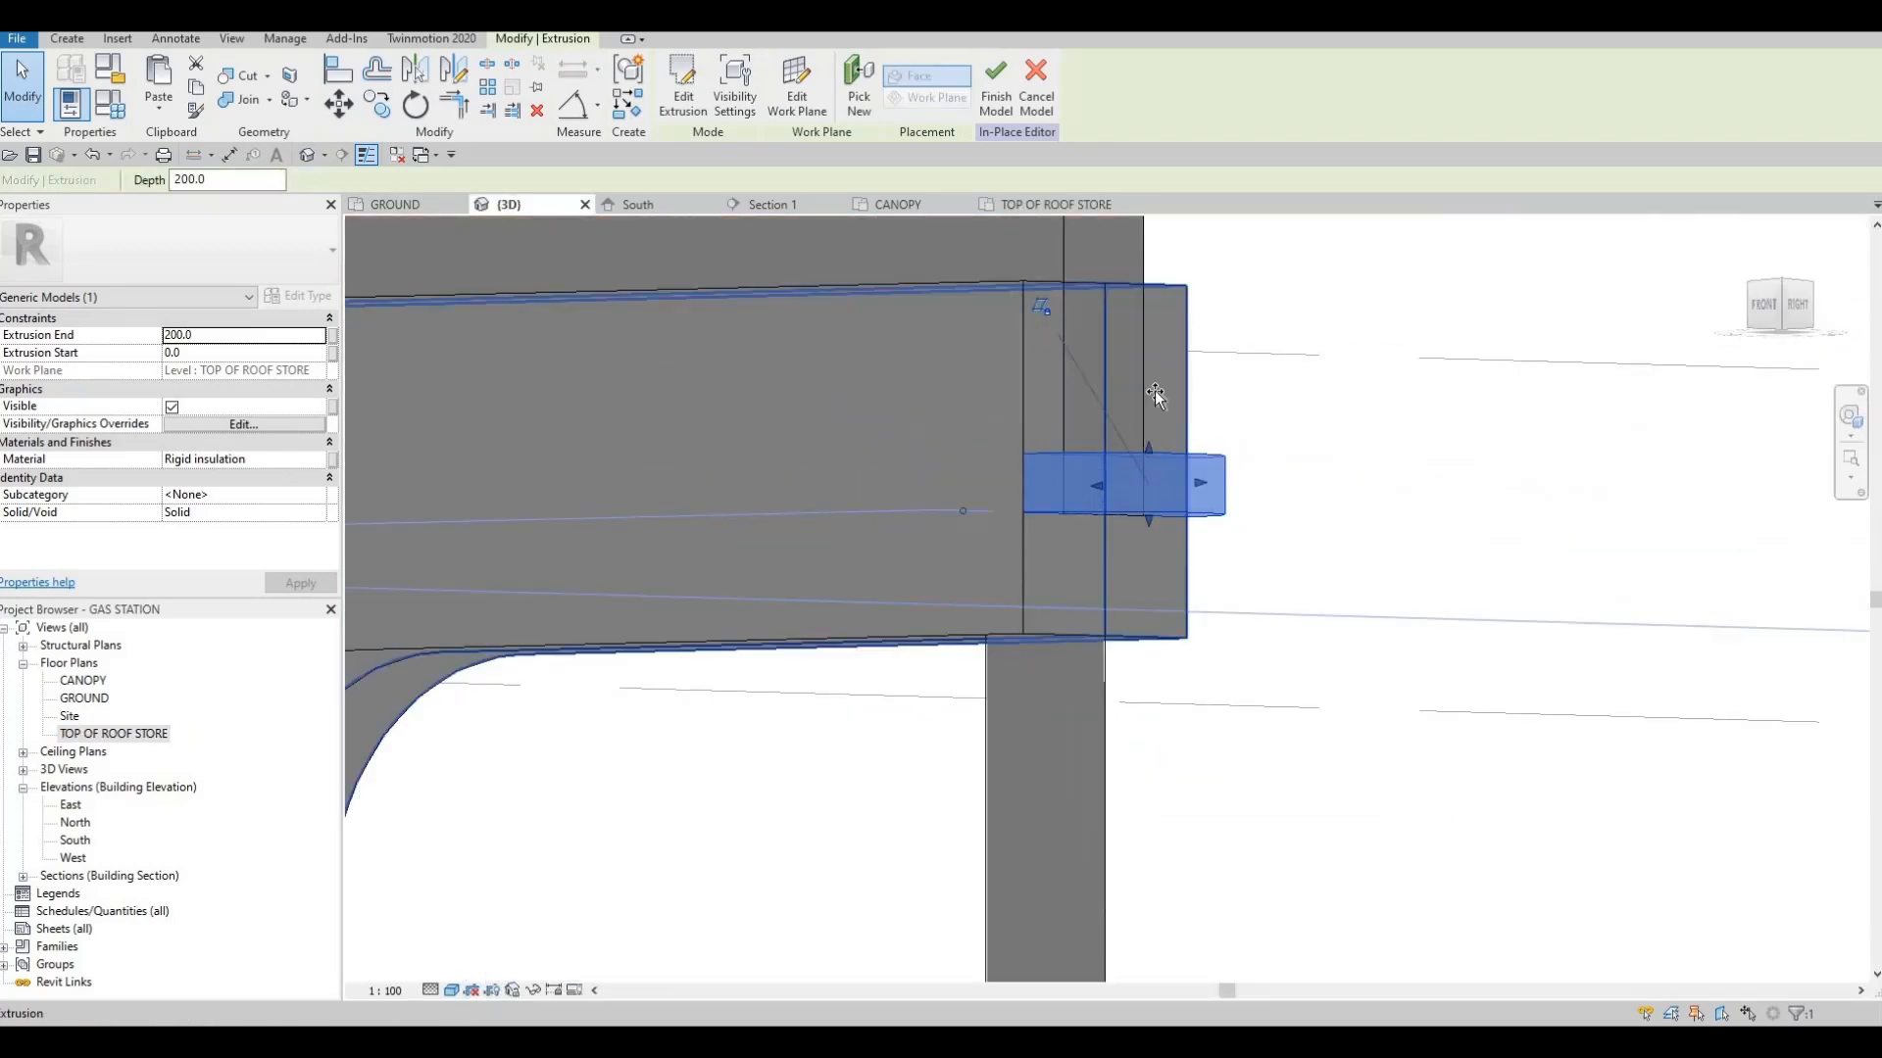
left_click_drag(1155, 390, 1160, 284)
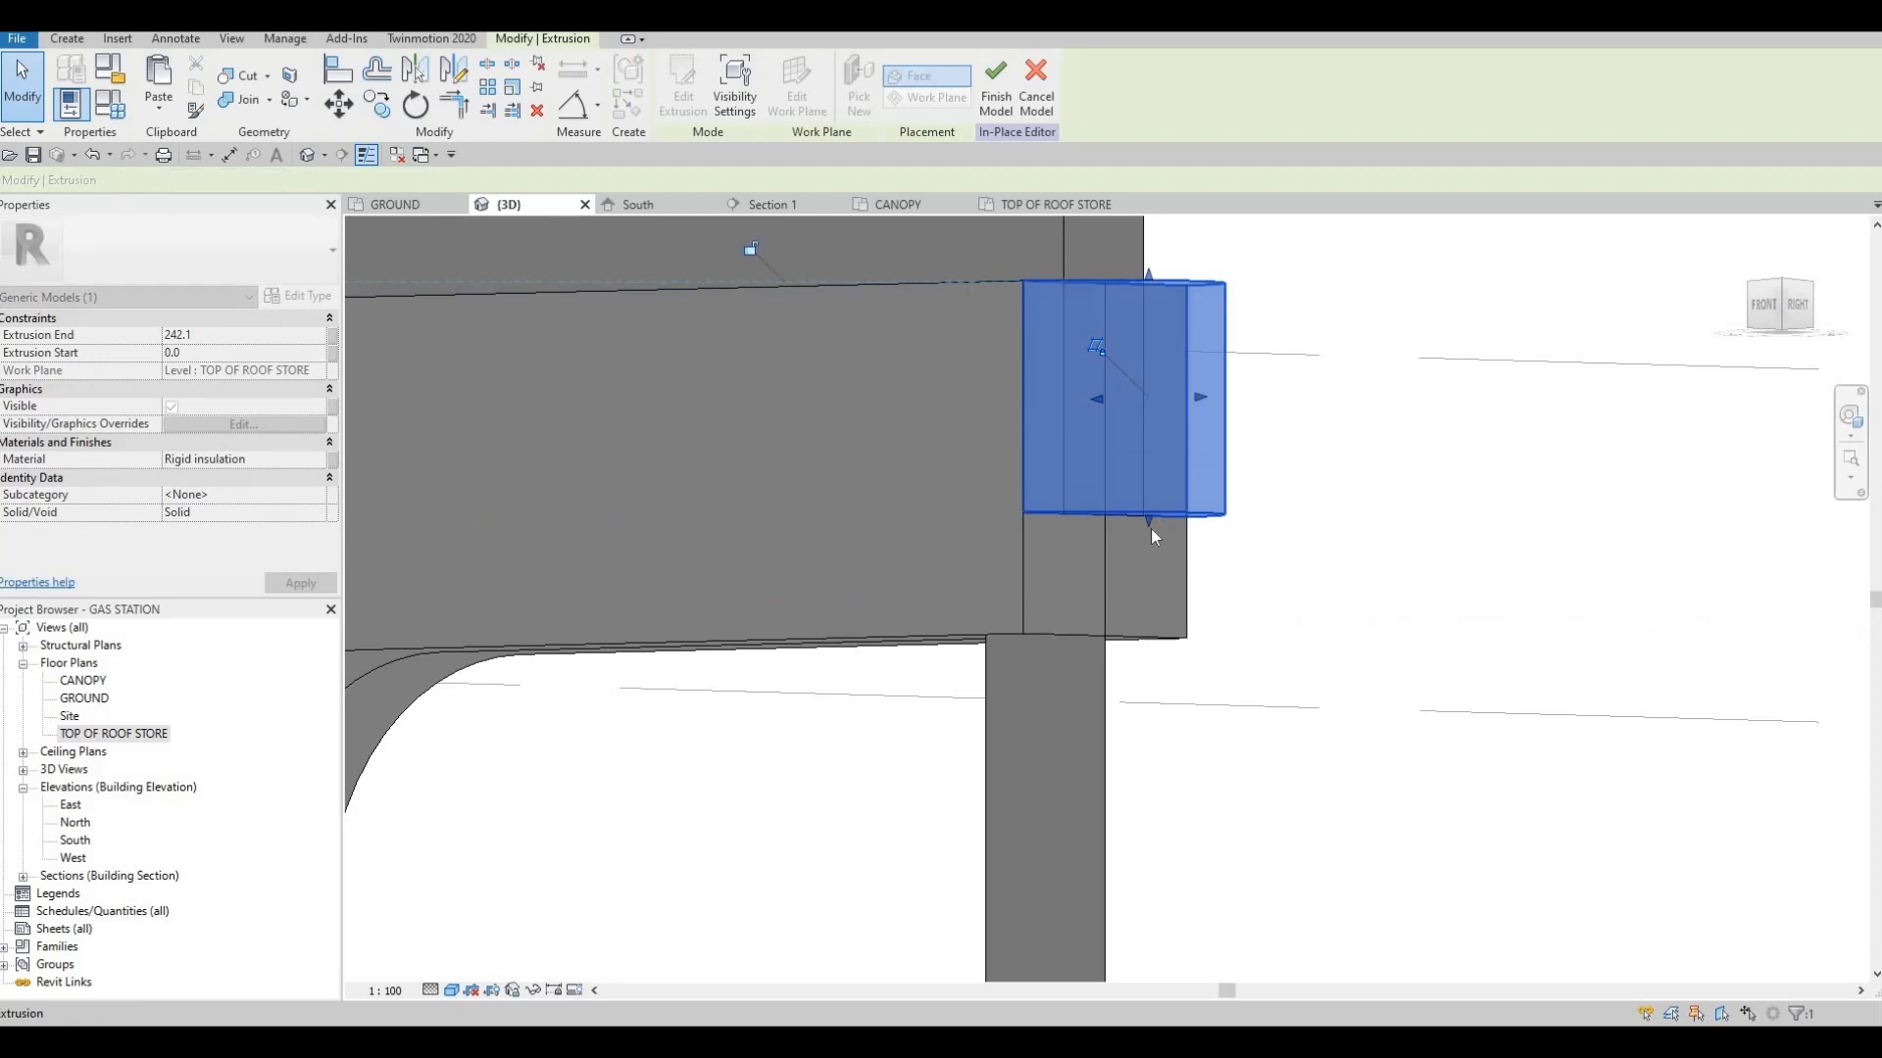
left_click_drag(1133, 637, 1136, 640)
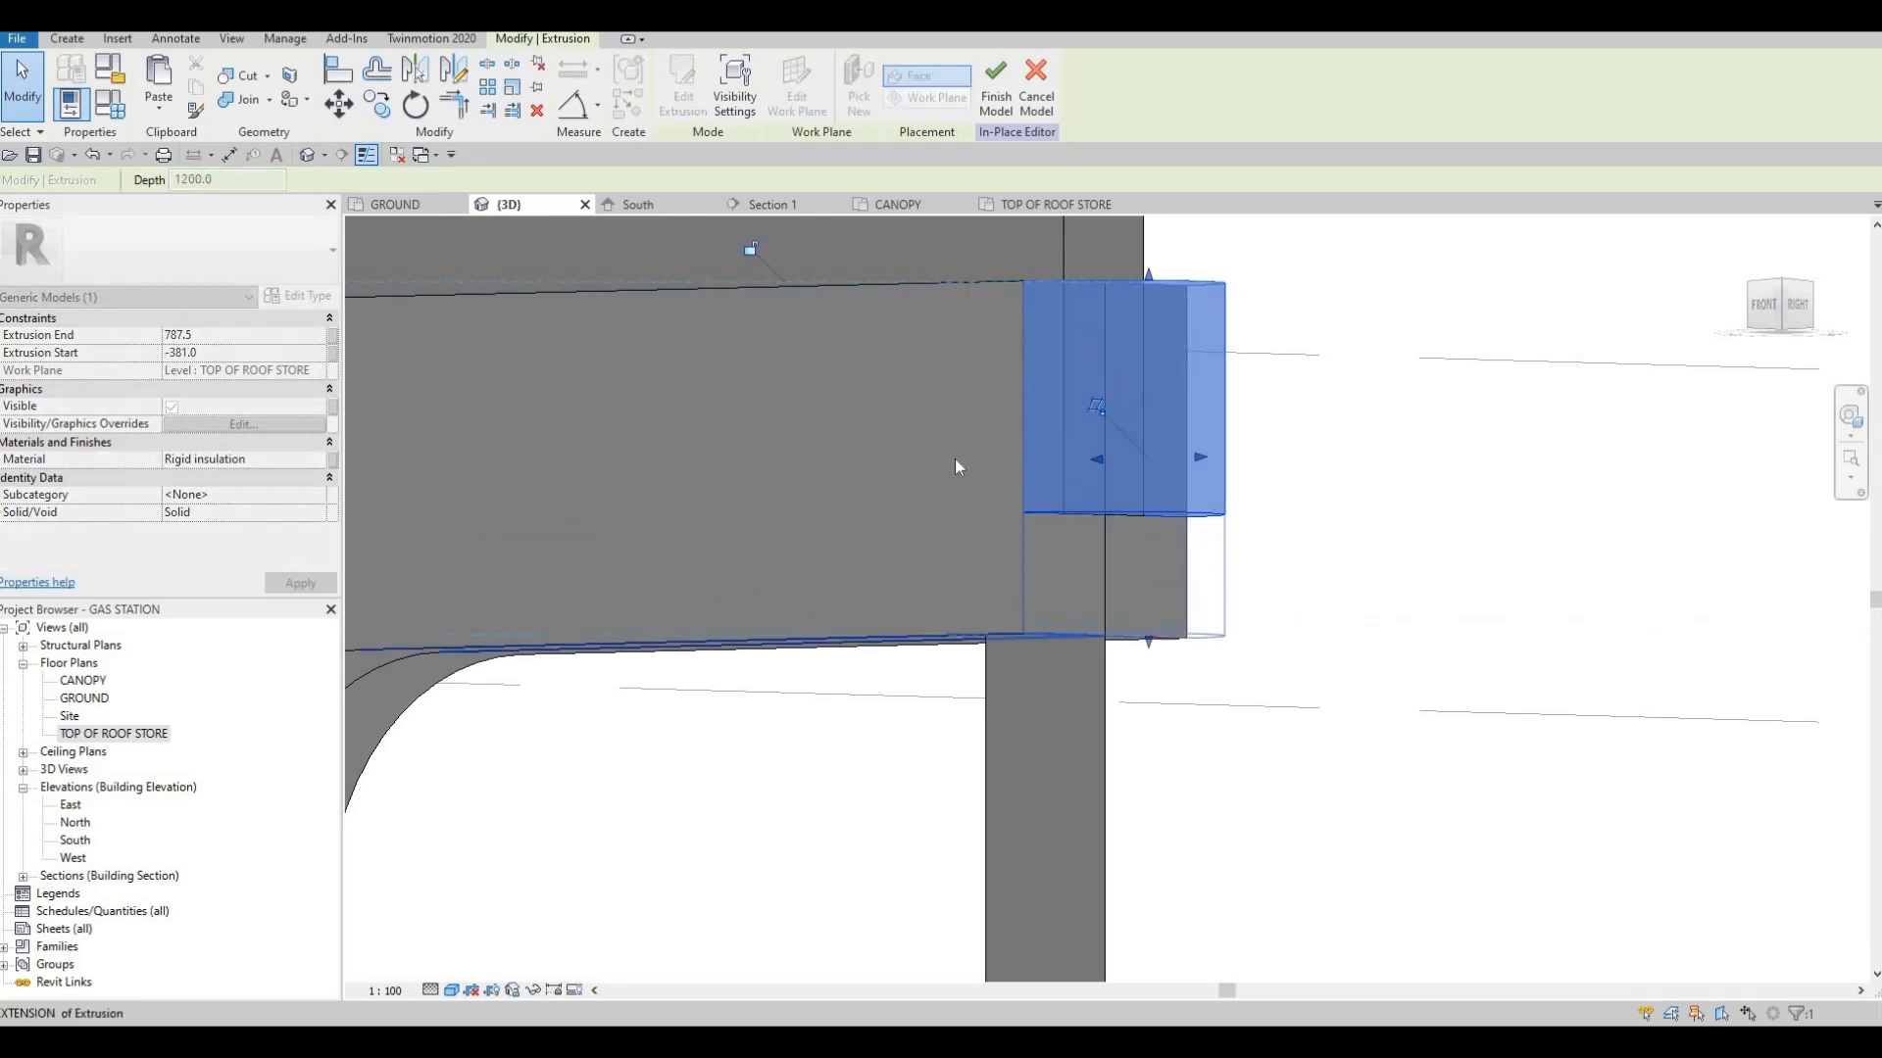
key("Escape")
Check the half-round end against the cladding beam and finish the in-place canopy model
scroll(965, 470, "down", 3)
middle_click_drag(1121, 529, 800, 556, "shift")
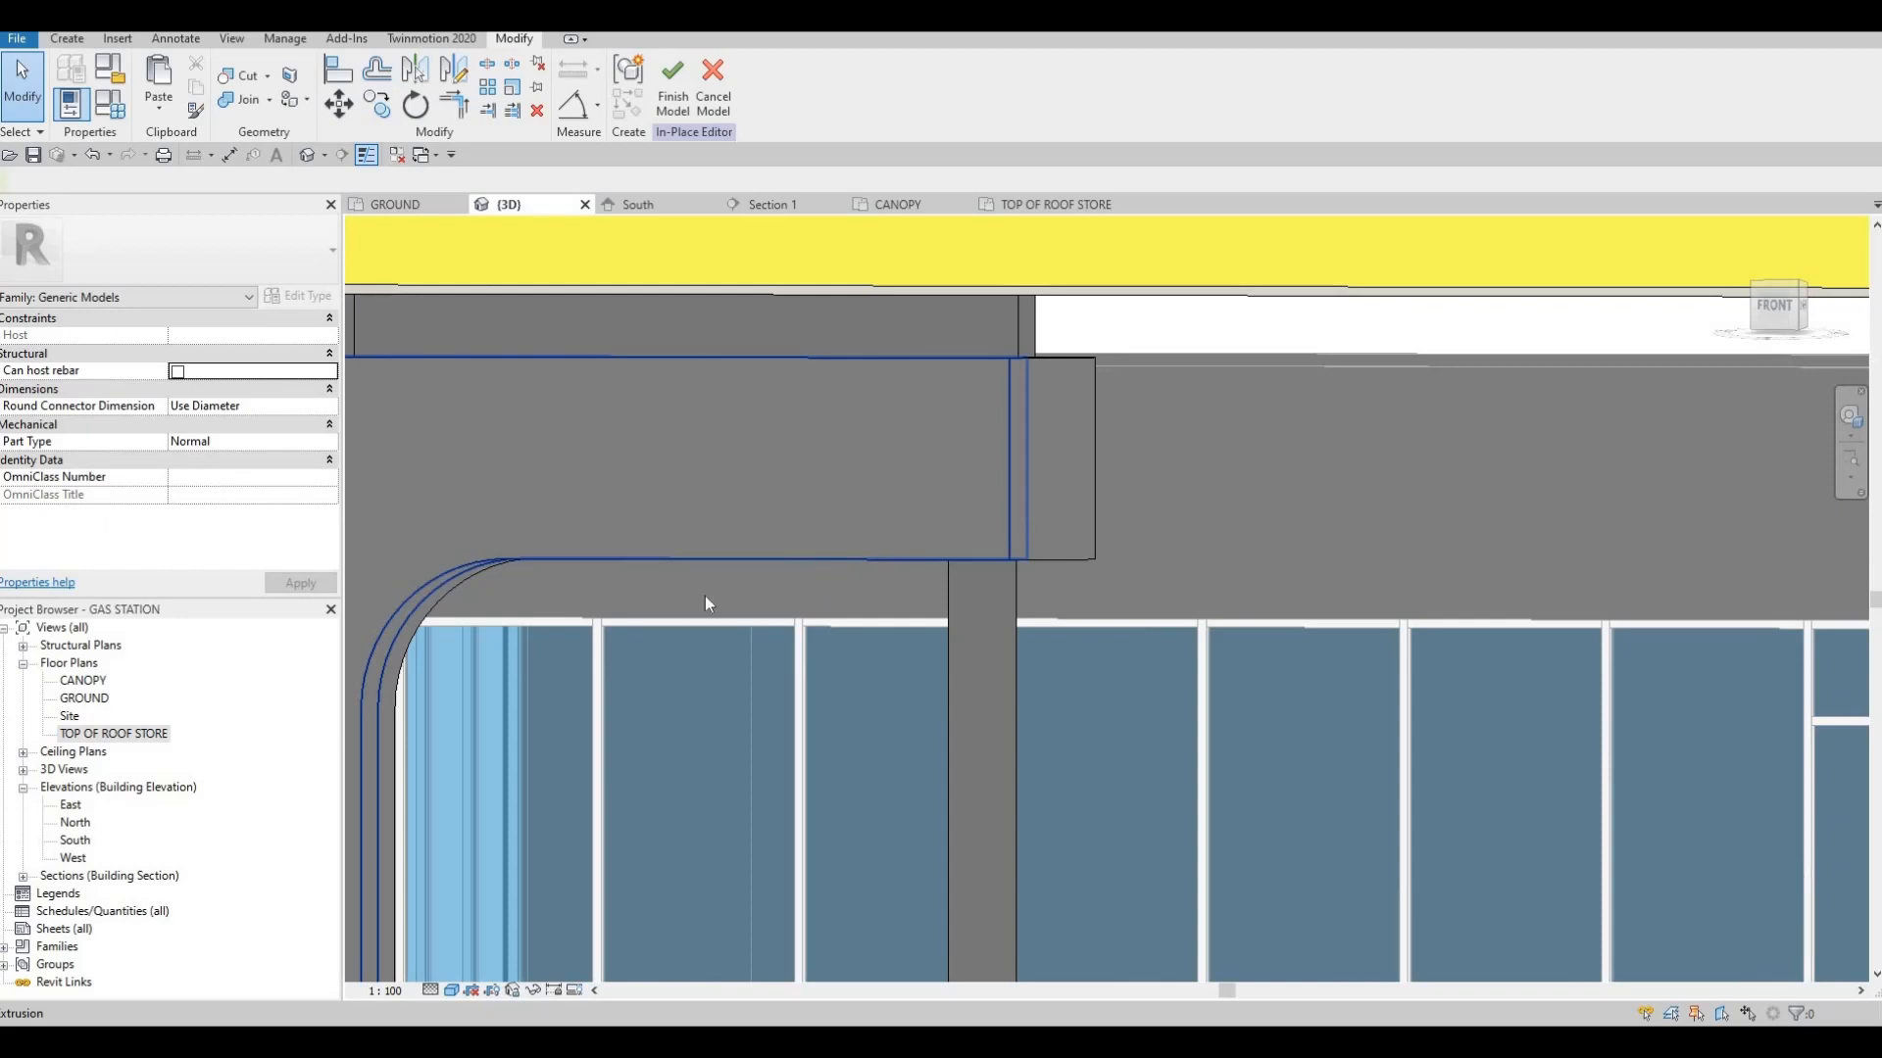
middle_click_drag(704, 596, 925, 585, "shift")
scroll(895, 609, "down", 2)
scroll(923, 584, "down", 1)
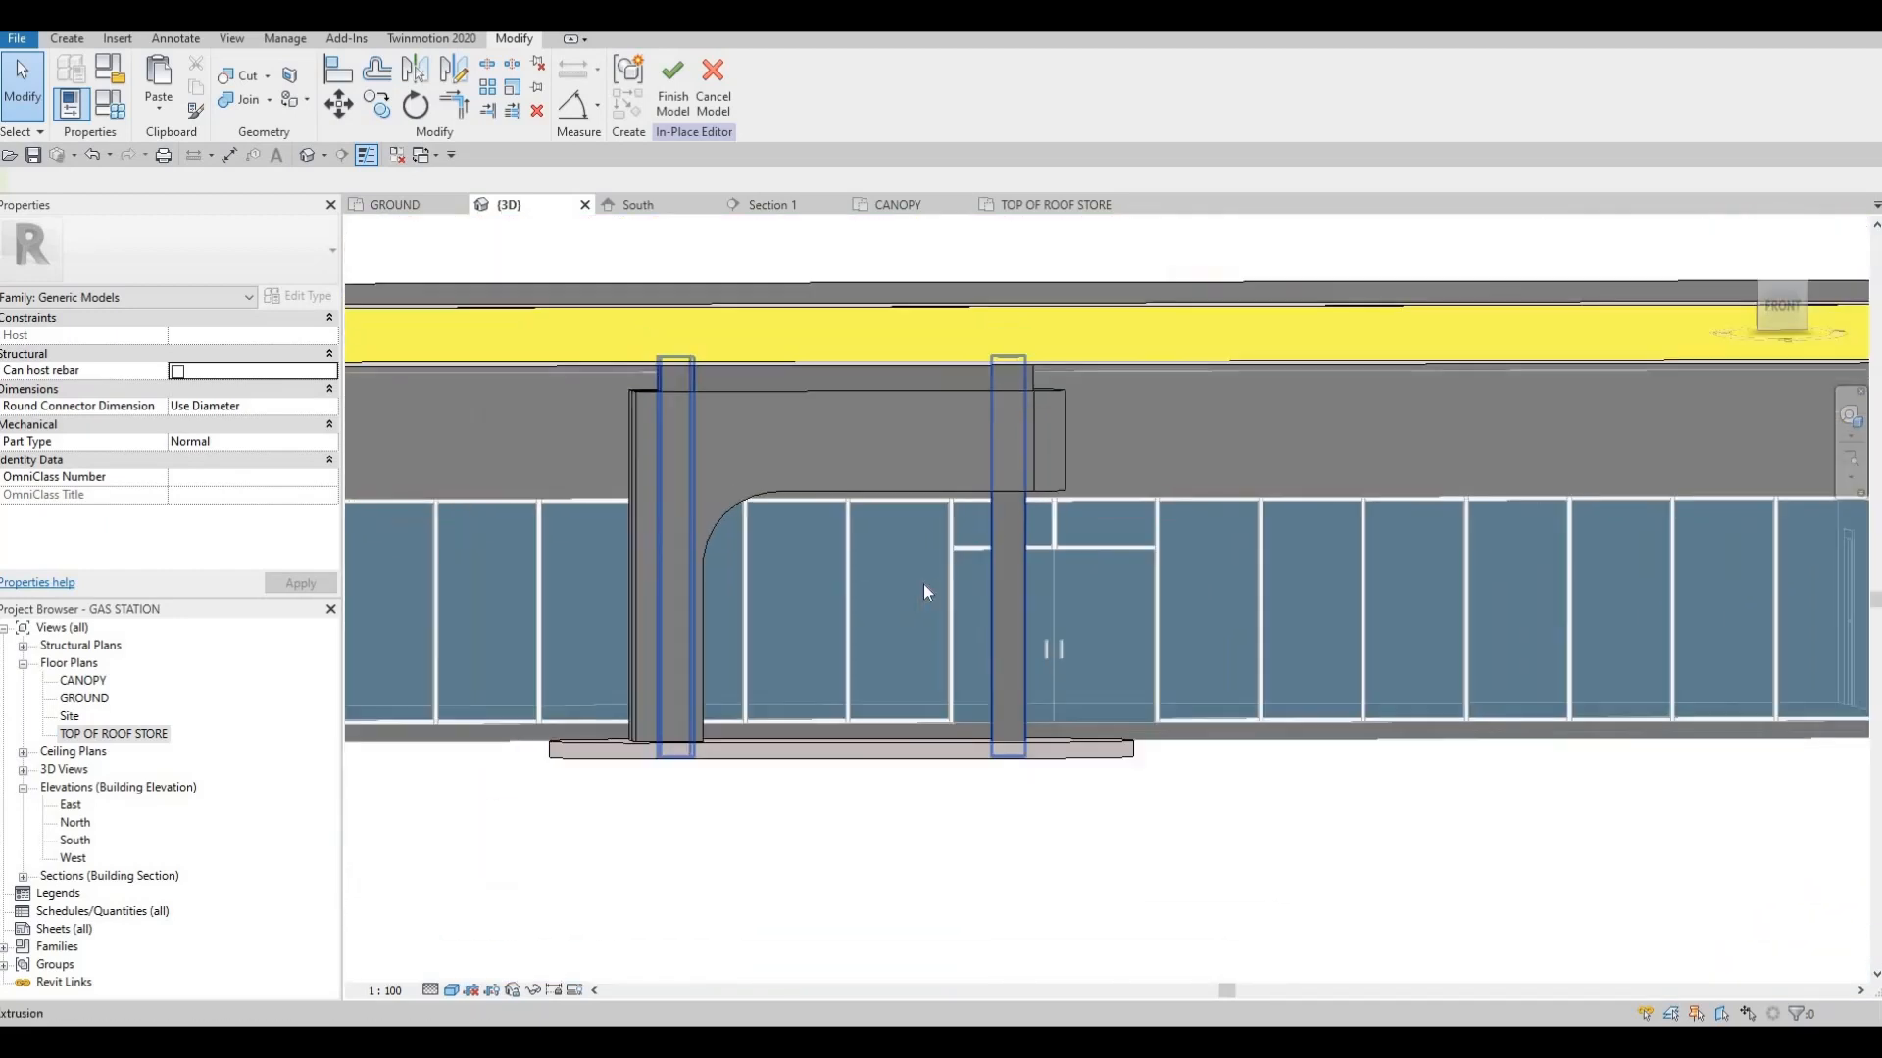
middle_click_drag(1008, 638, 602, 357, "shift")
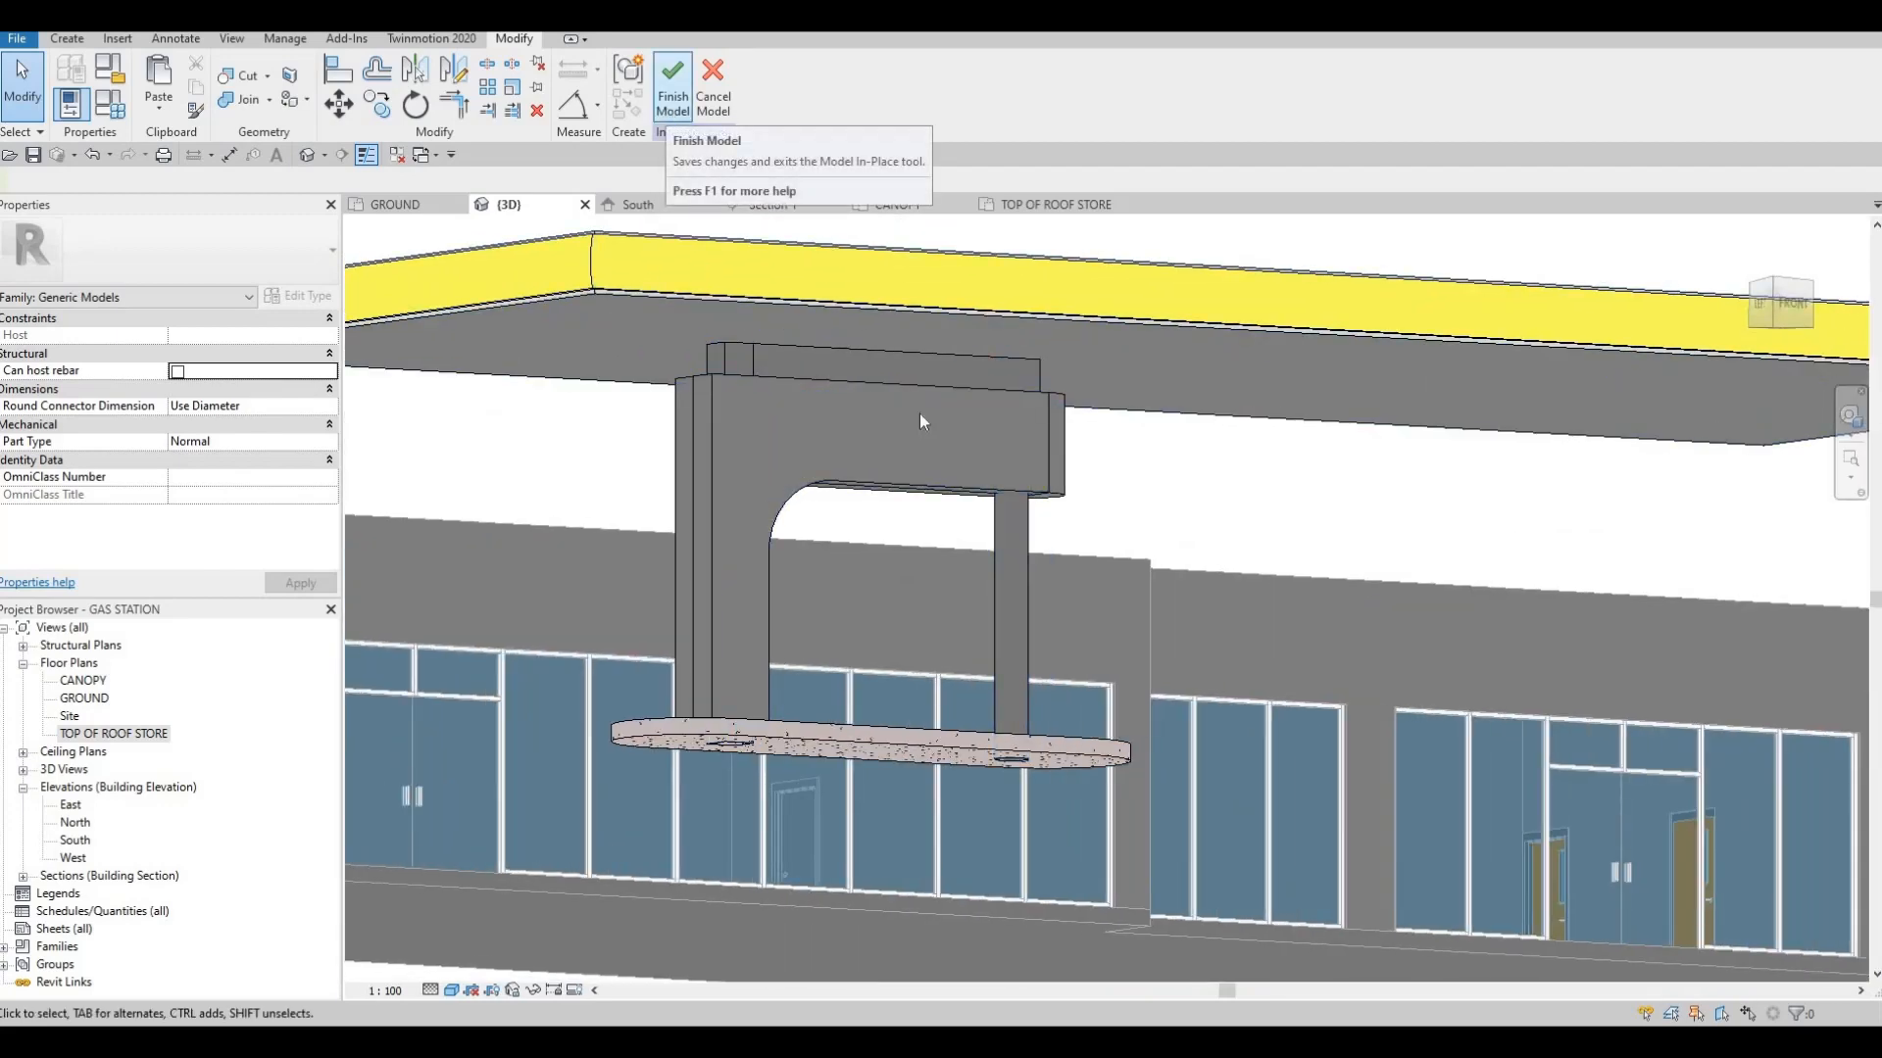
middle_click_drag(957, 462, 812, 509, "shift")
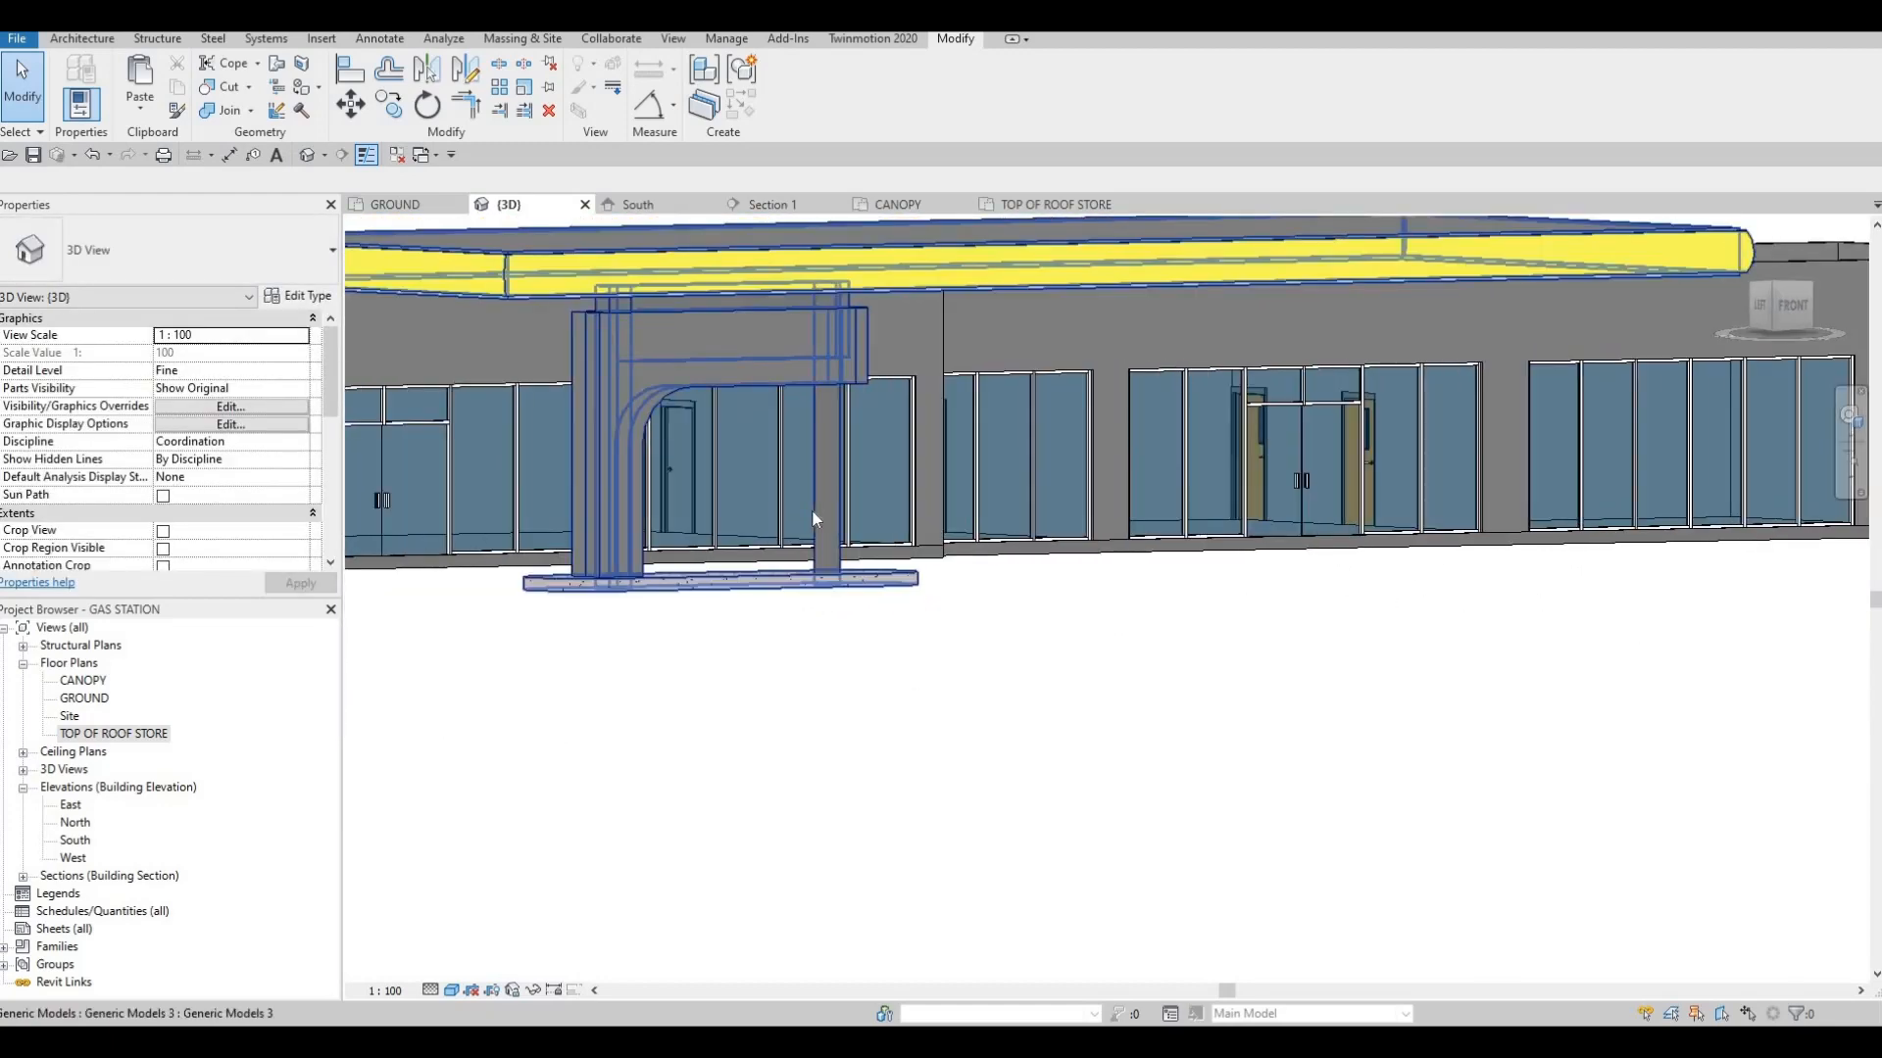
Examine the finished canopy, cladding and columns in front of the store from several angles in 3D
middle_click_drag(778, 392, 1067, 578, "shift")
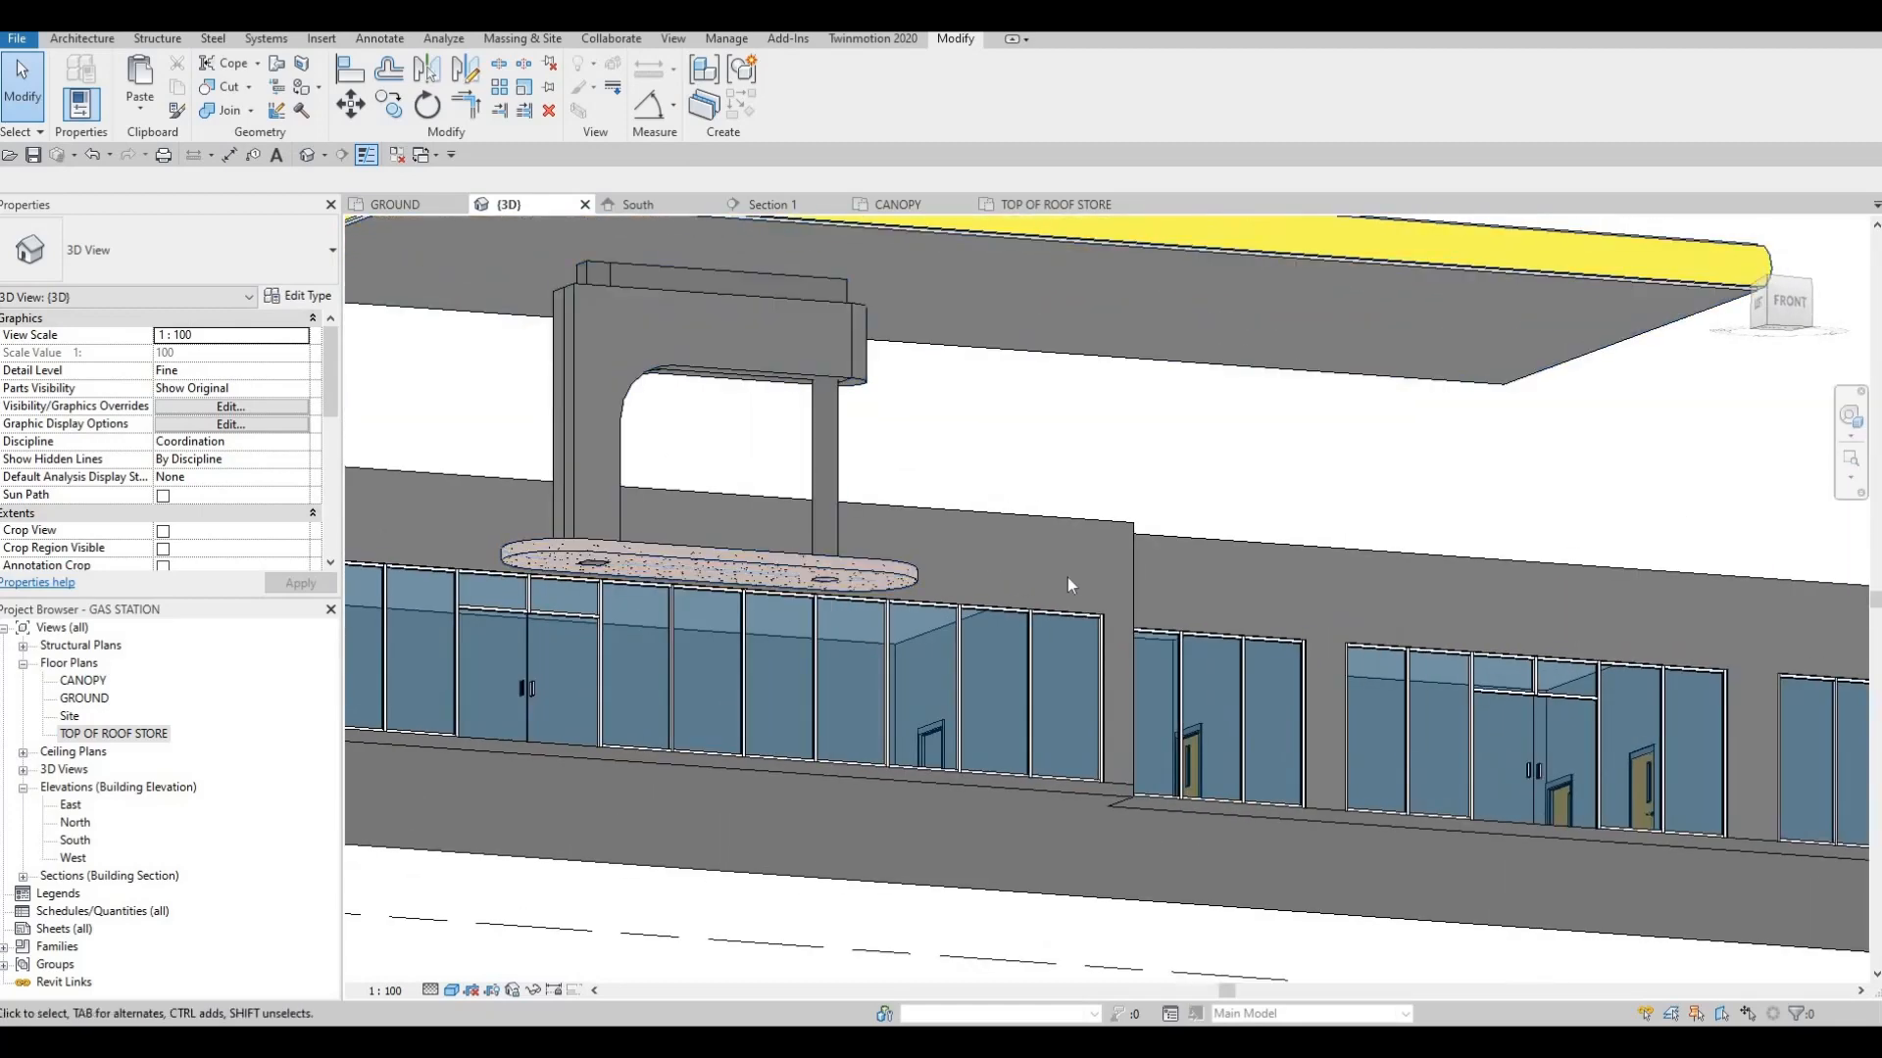
middle_click_drag(974, 653, 1085, 605, "shift")
middle_click_drag(760, 616, 1147, 531, "shift")
scroll(795, 441, "up", 1)
middle_click_drag(793, 439, 995, 478)
scroll(1131, 476, "up", 2)
scroll(996, 479, "down", 1)
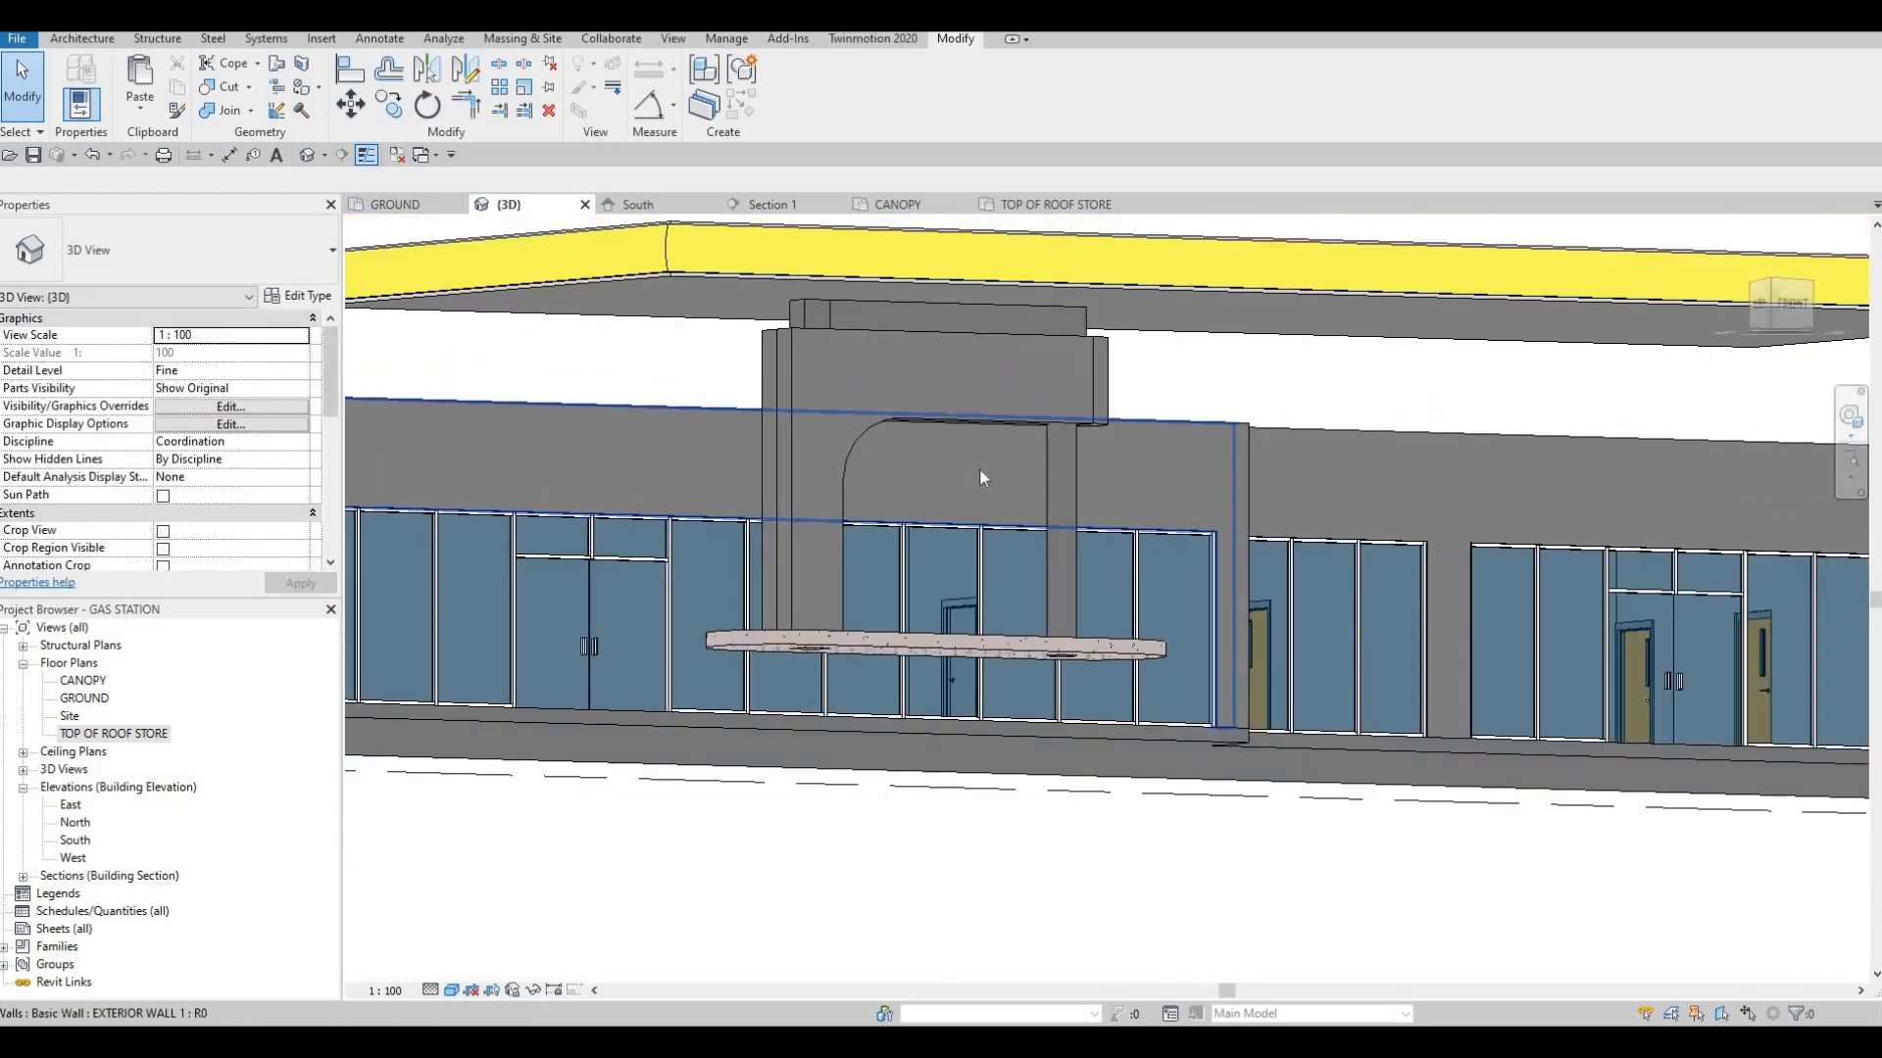
scroll(979, 471, "down", 2)
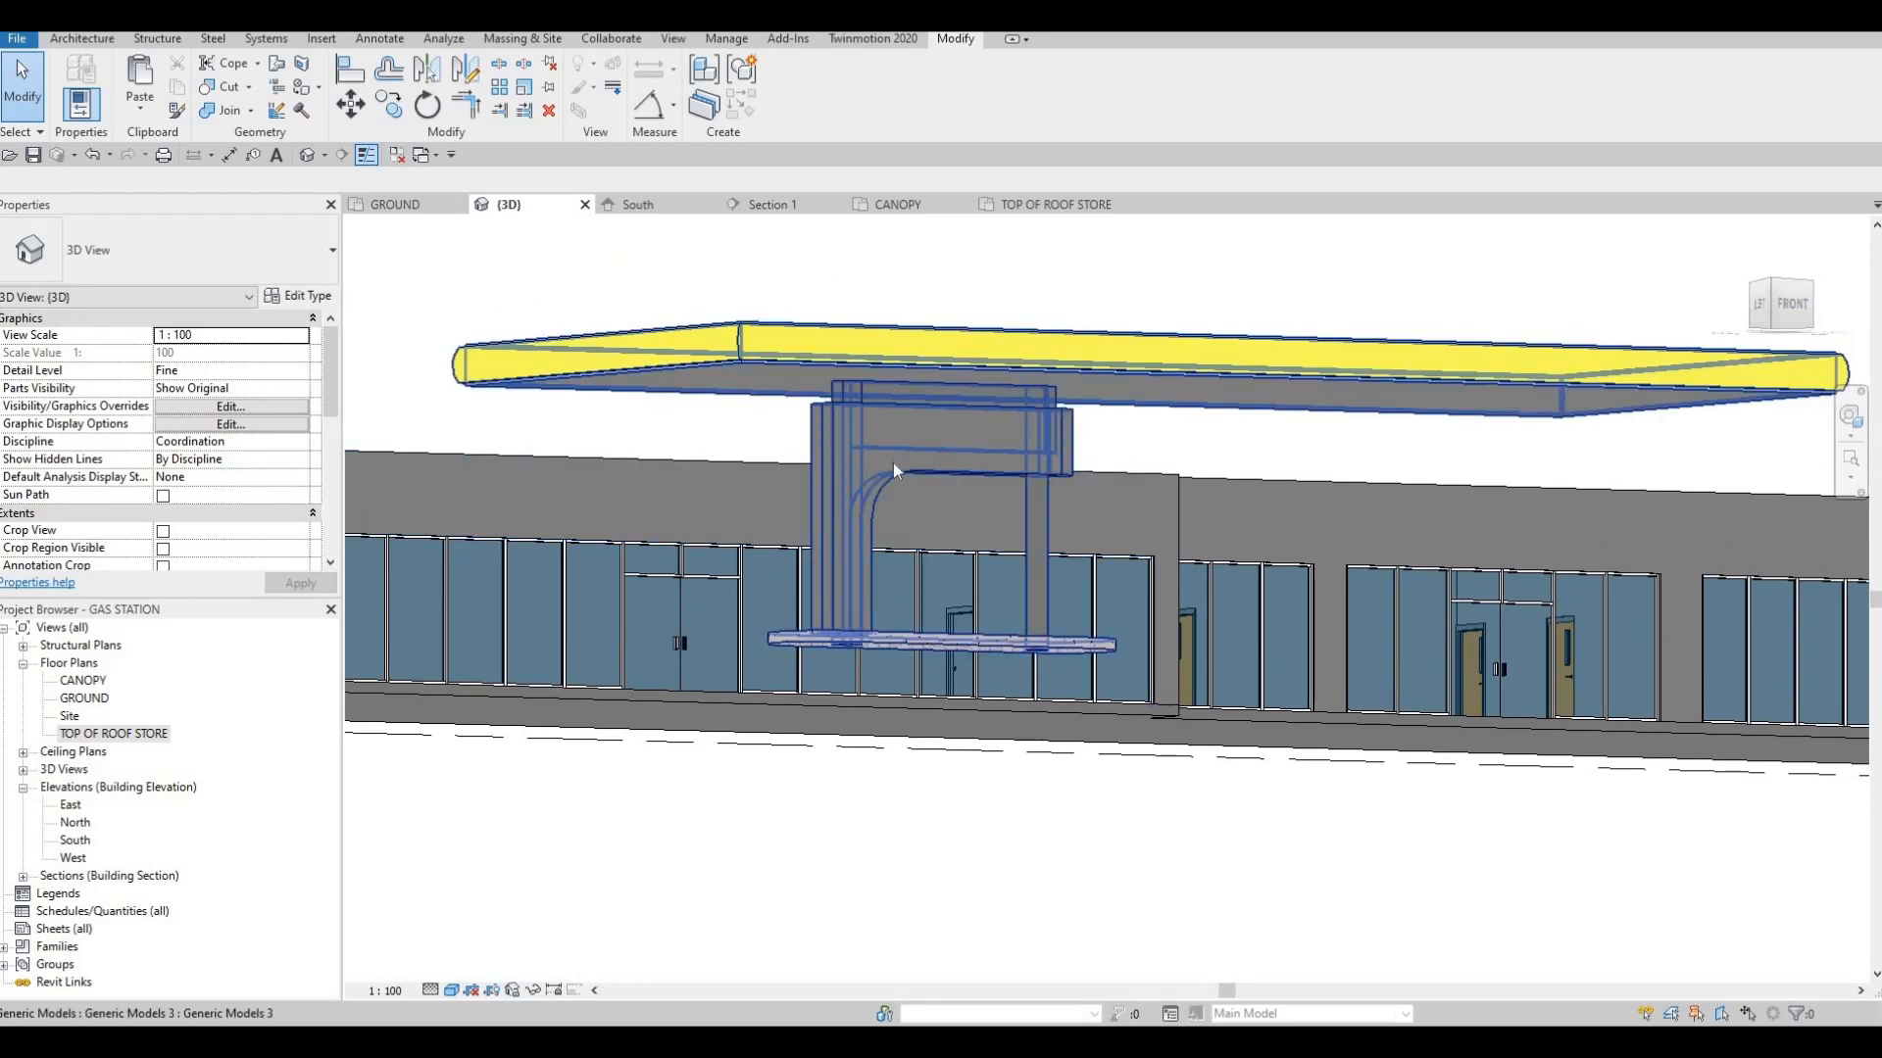
scroll(891, 463, "up", 1)
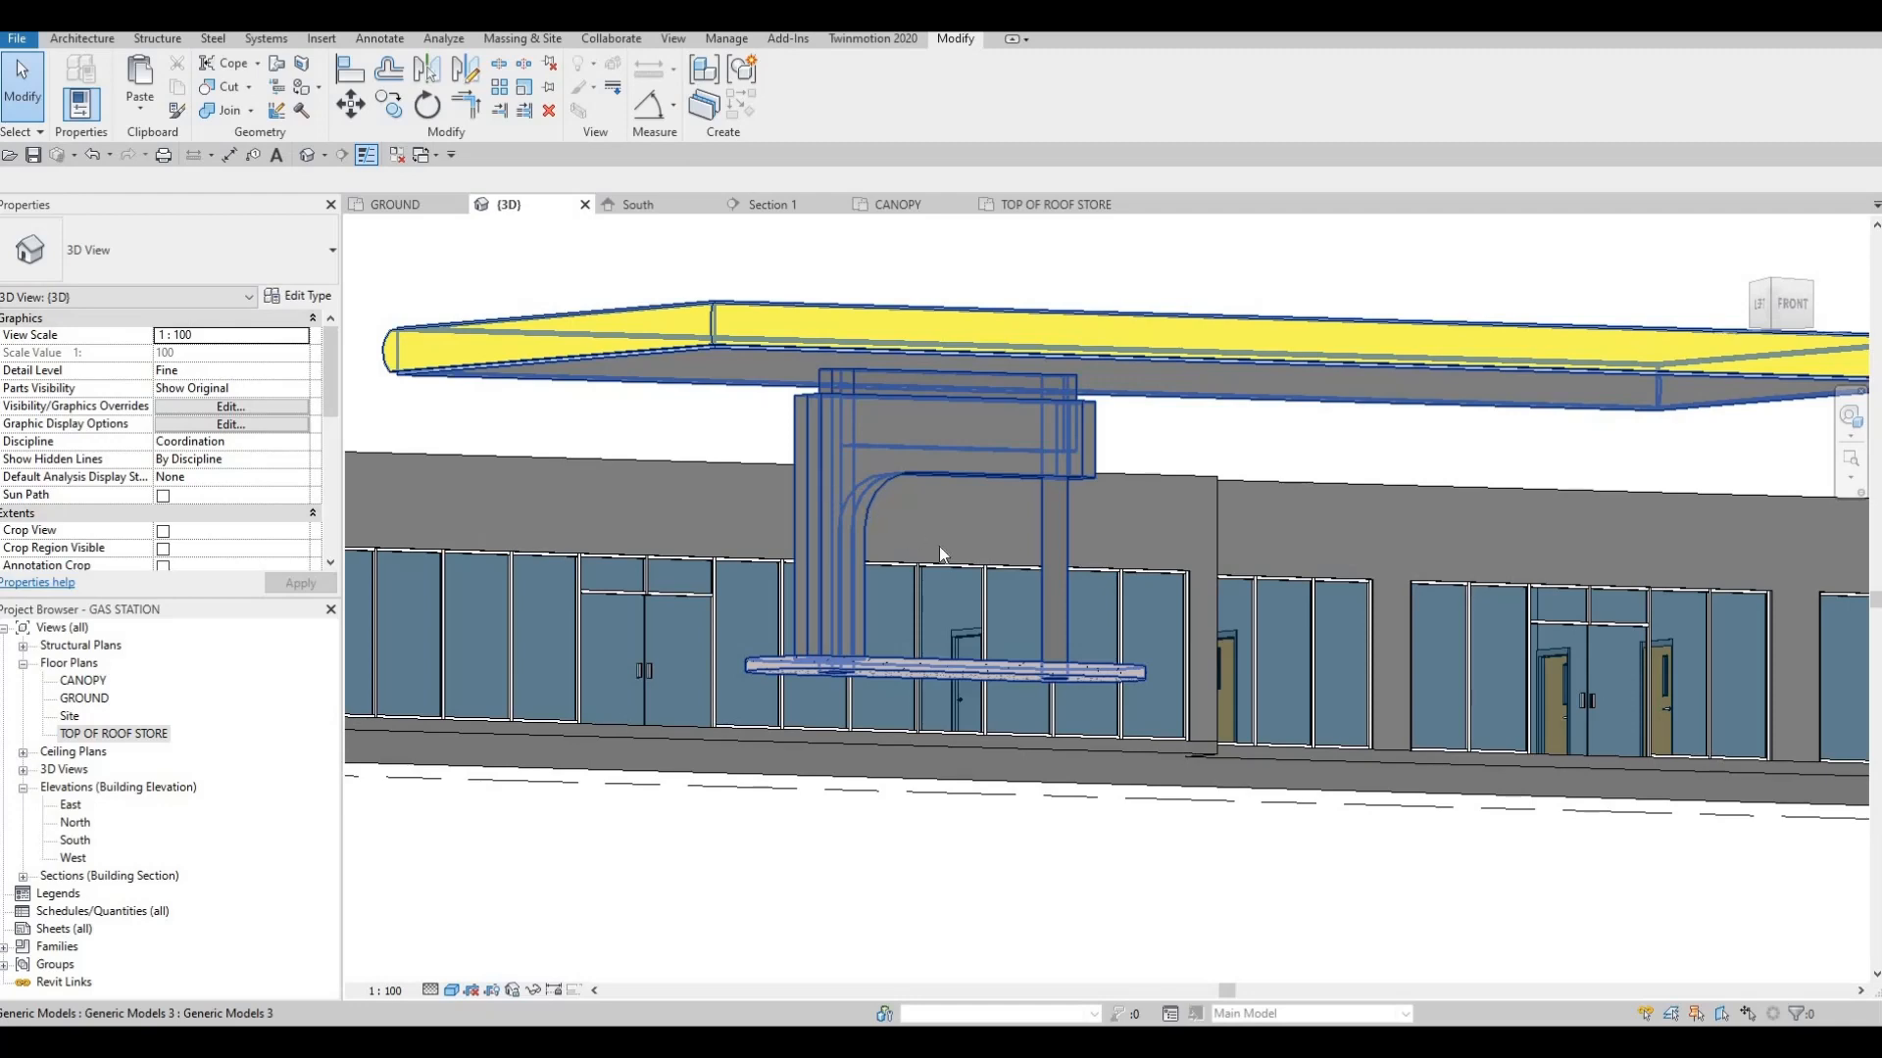
Open the in-place canopy model with the L-shaped cladding for editing in the 3D view
middle_click_drag(939, 545, 1068, 484, "shift")
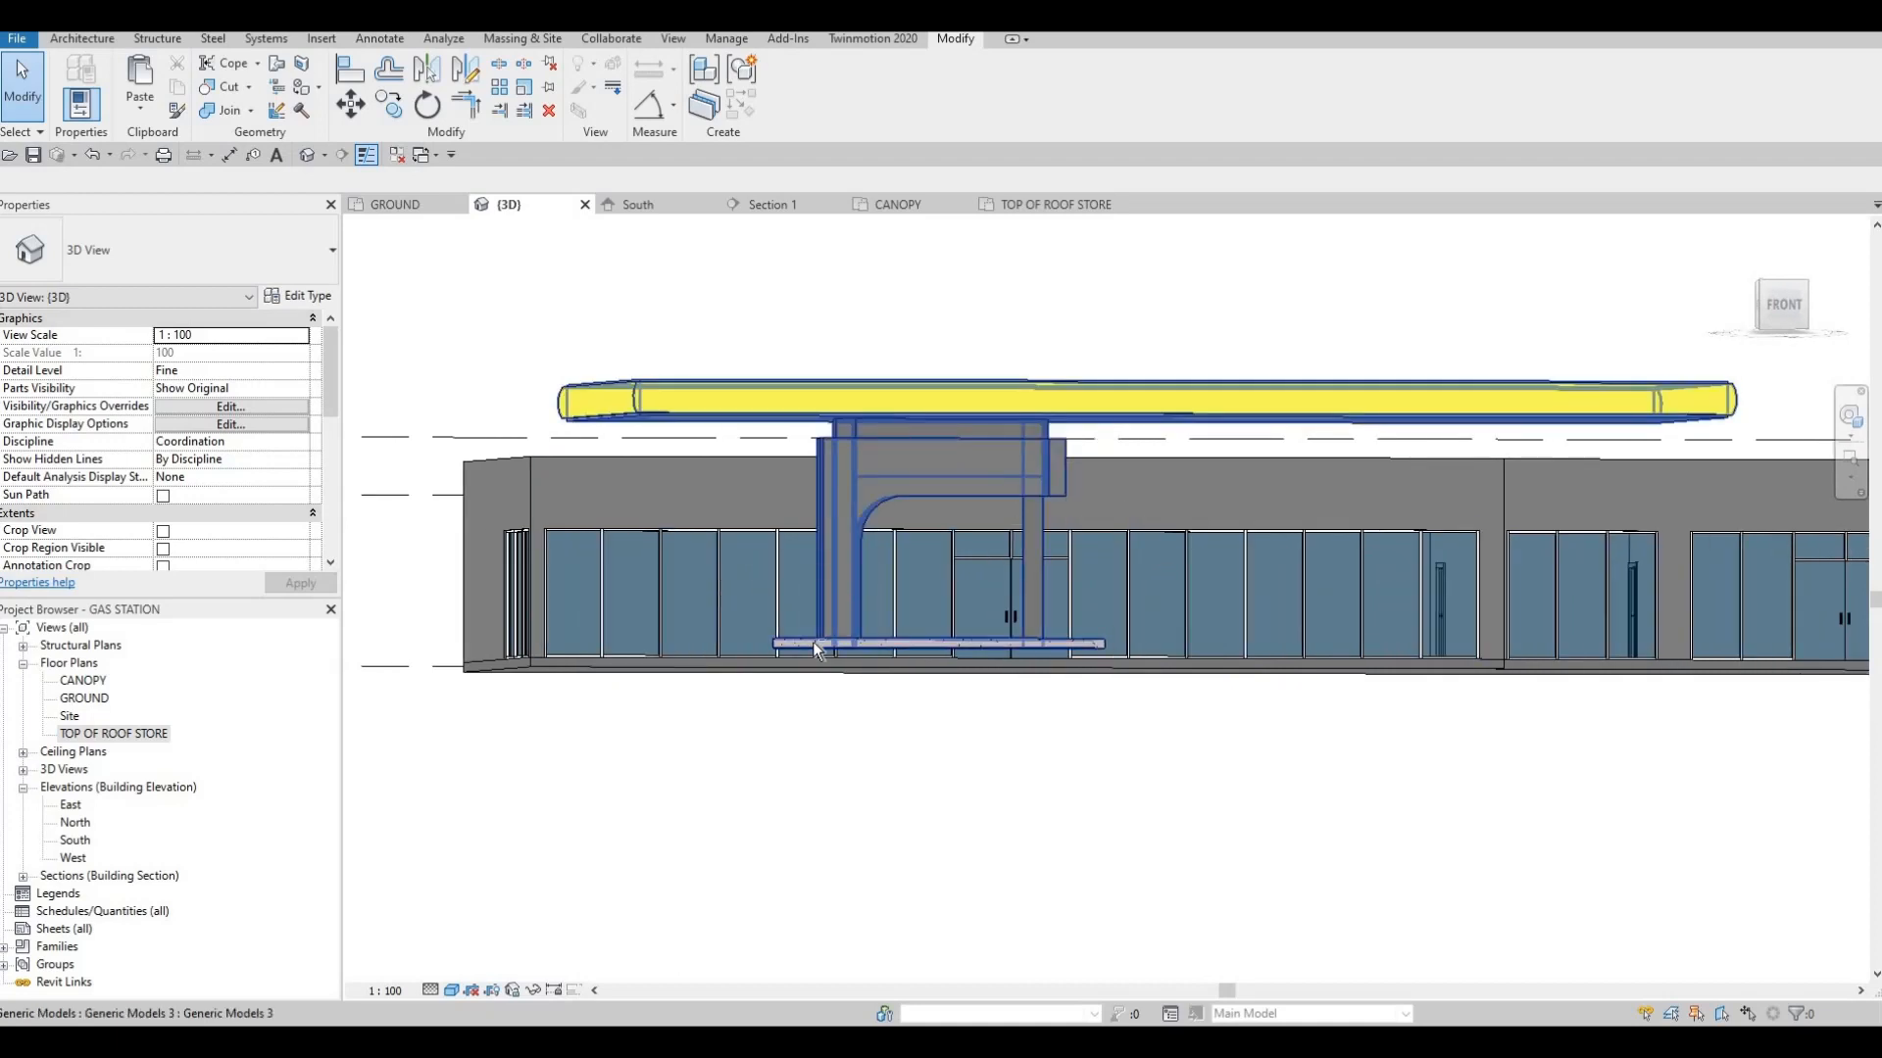
middle_click_drag(804, 617, 837, 545, "shift")
middle_click_drag(737, 639, 880, 594, "shift")
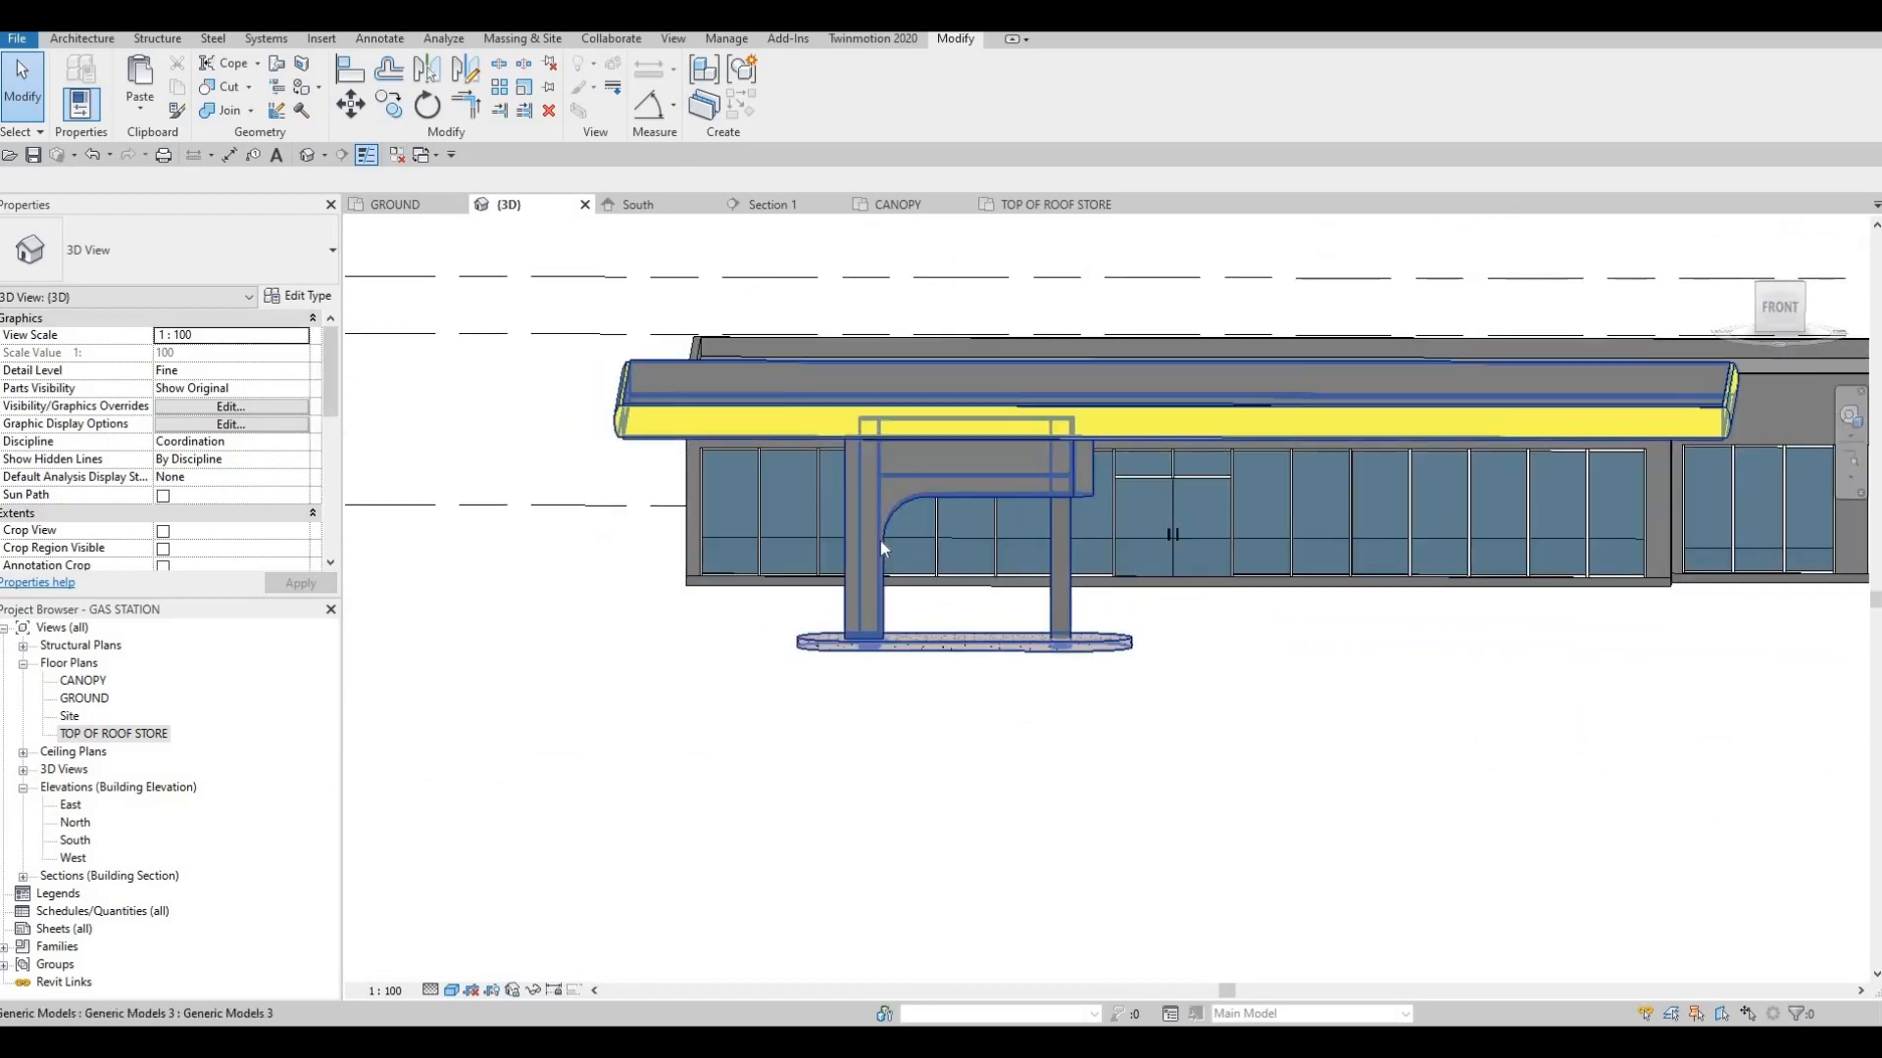
left_click(907, 527)
middle_click_drag(831, 443, 792, 125, "shift")
left_click(793, 95)
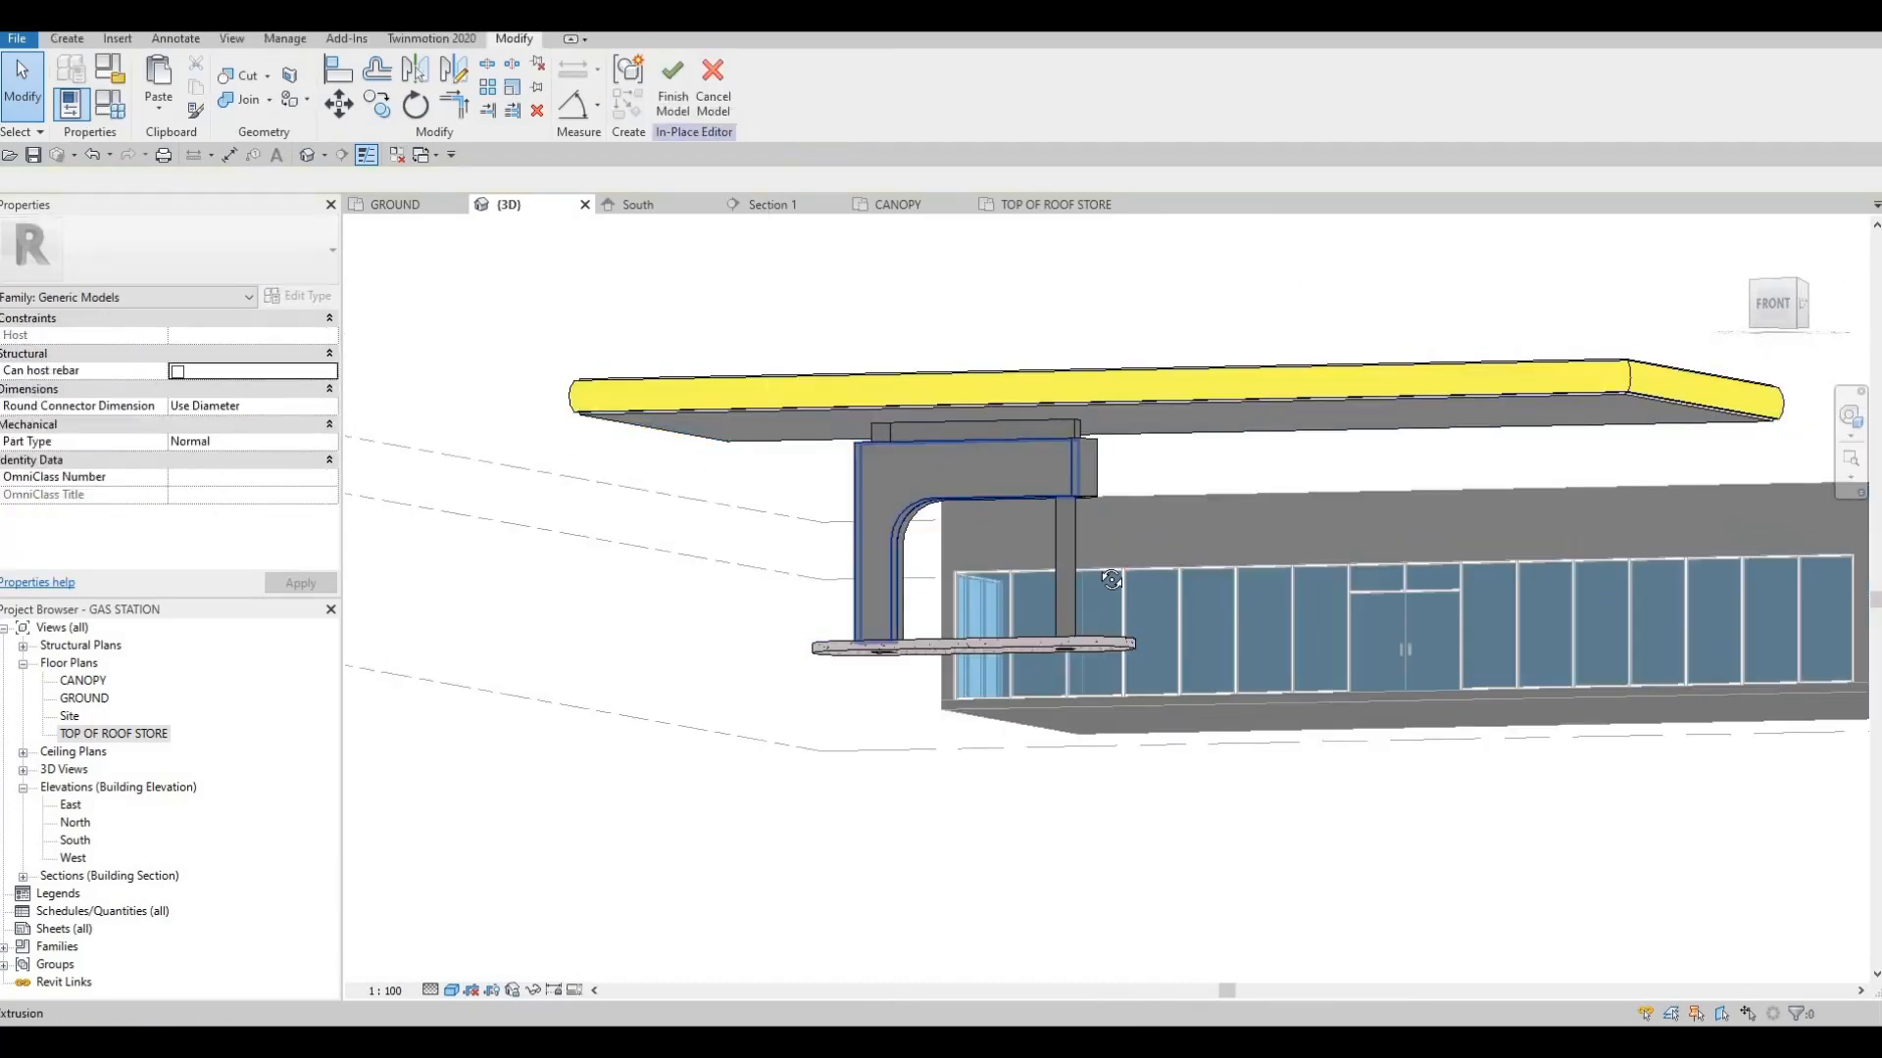
Delete the store-facing mirrored half of the L-shaped cladding
middle_click_drag(1117, 588, 1031, 549, "shift")
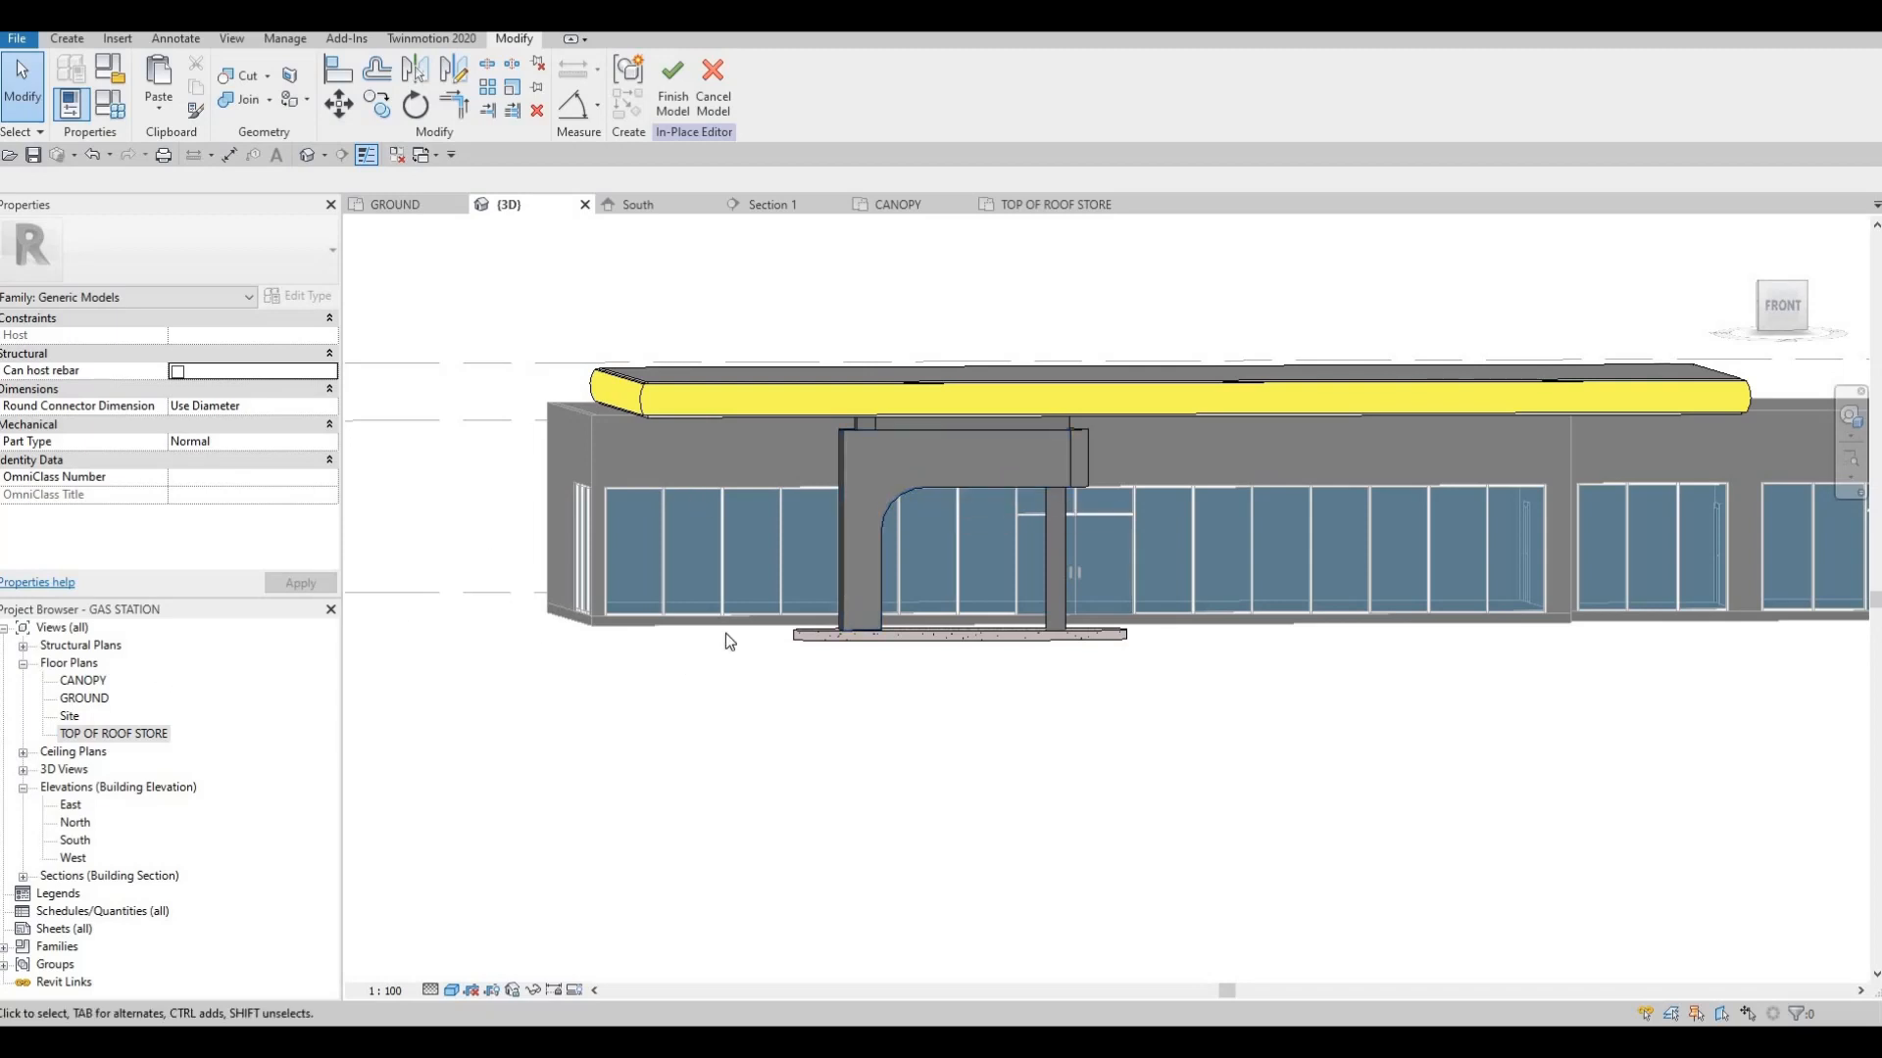
middle_click_drag(725, 642, 1365, 547, "shift")
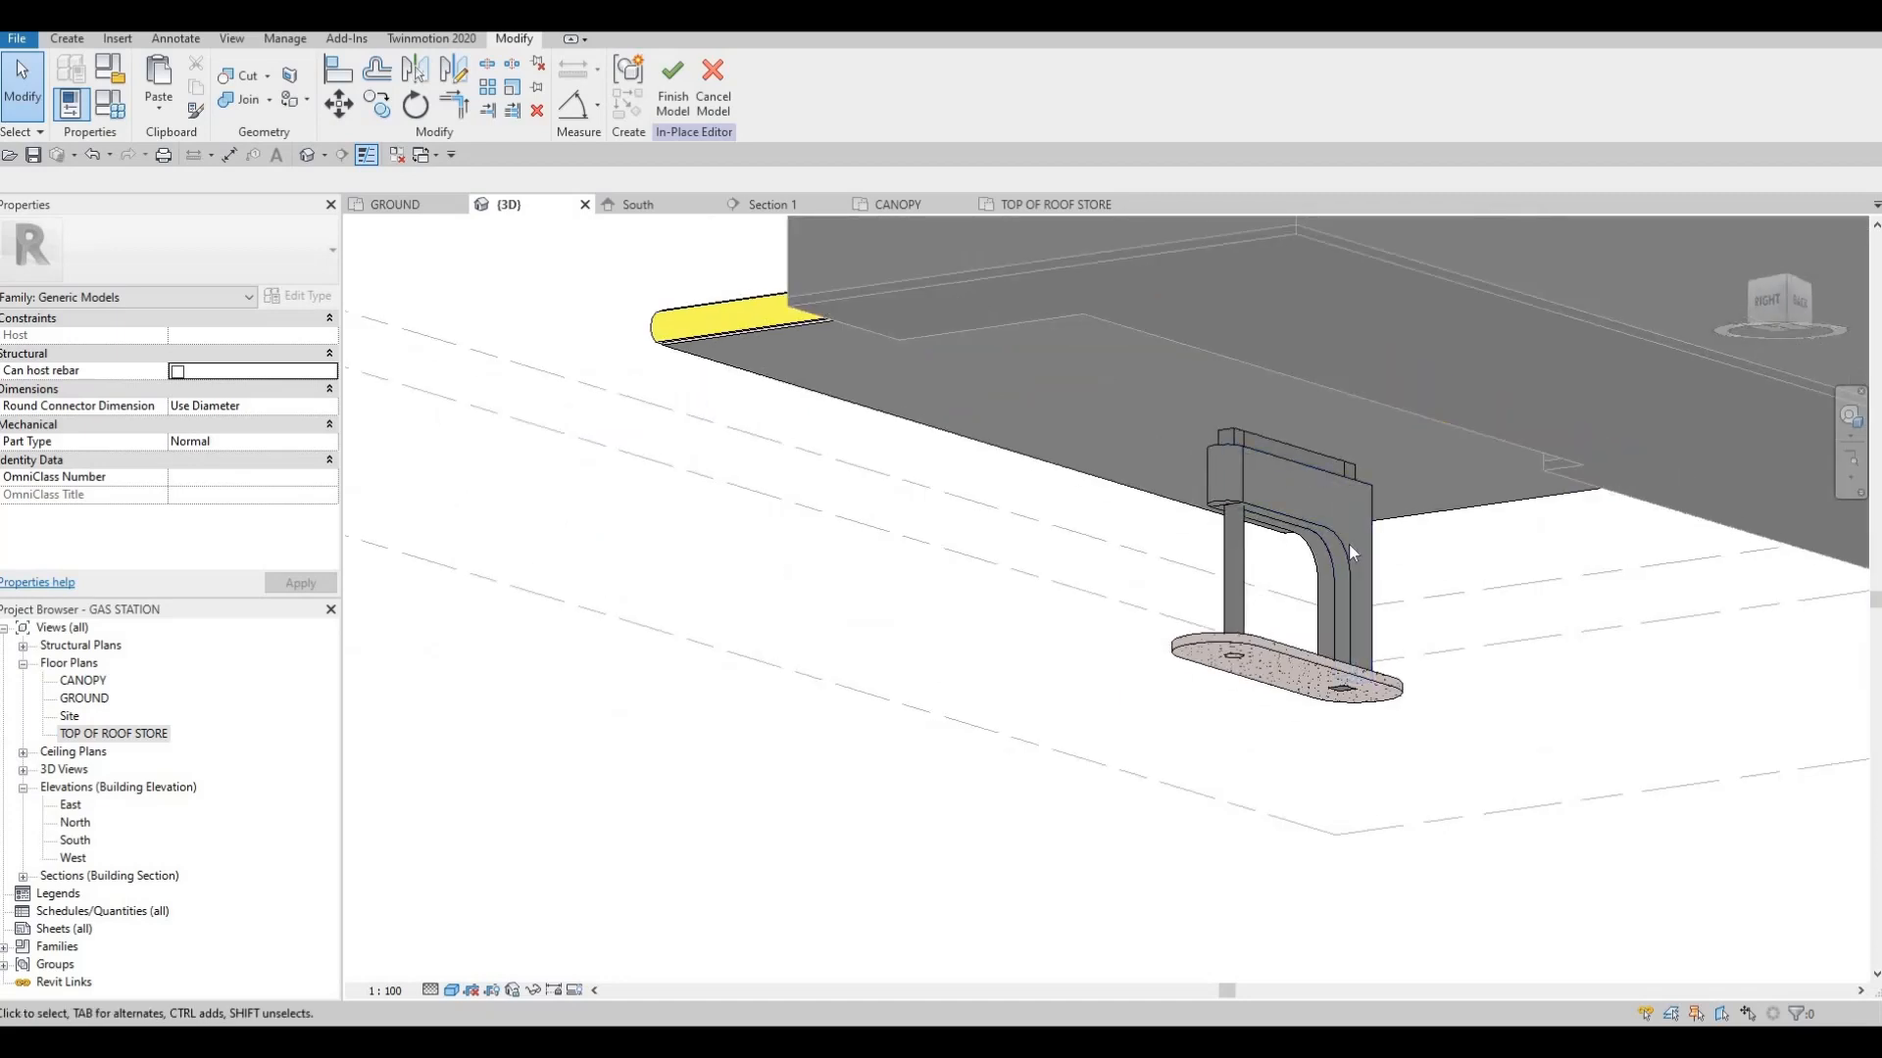
key("Escape")
left_click(1345, 545)
key("Delete")
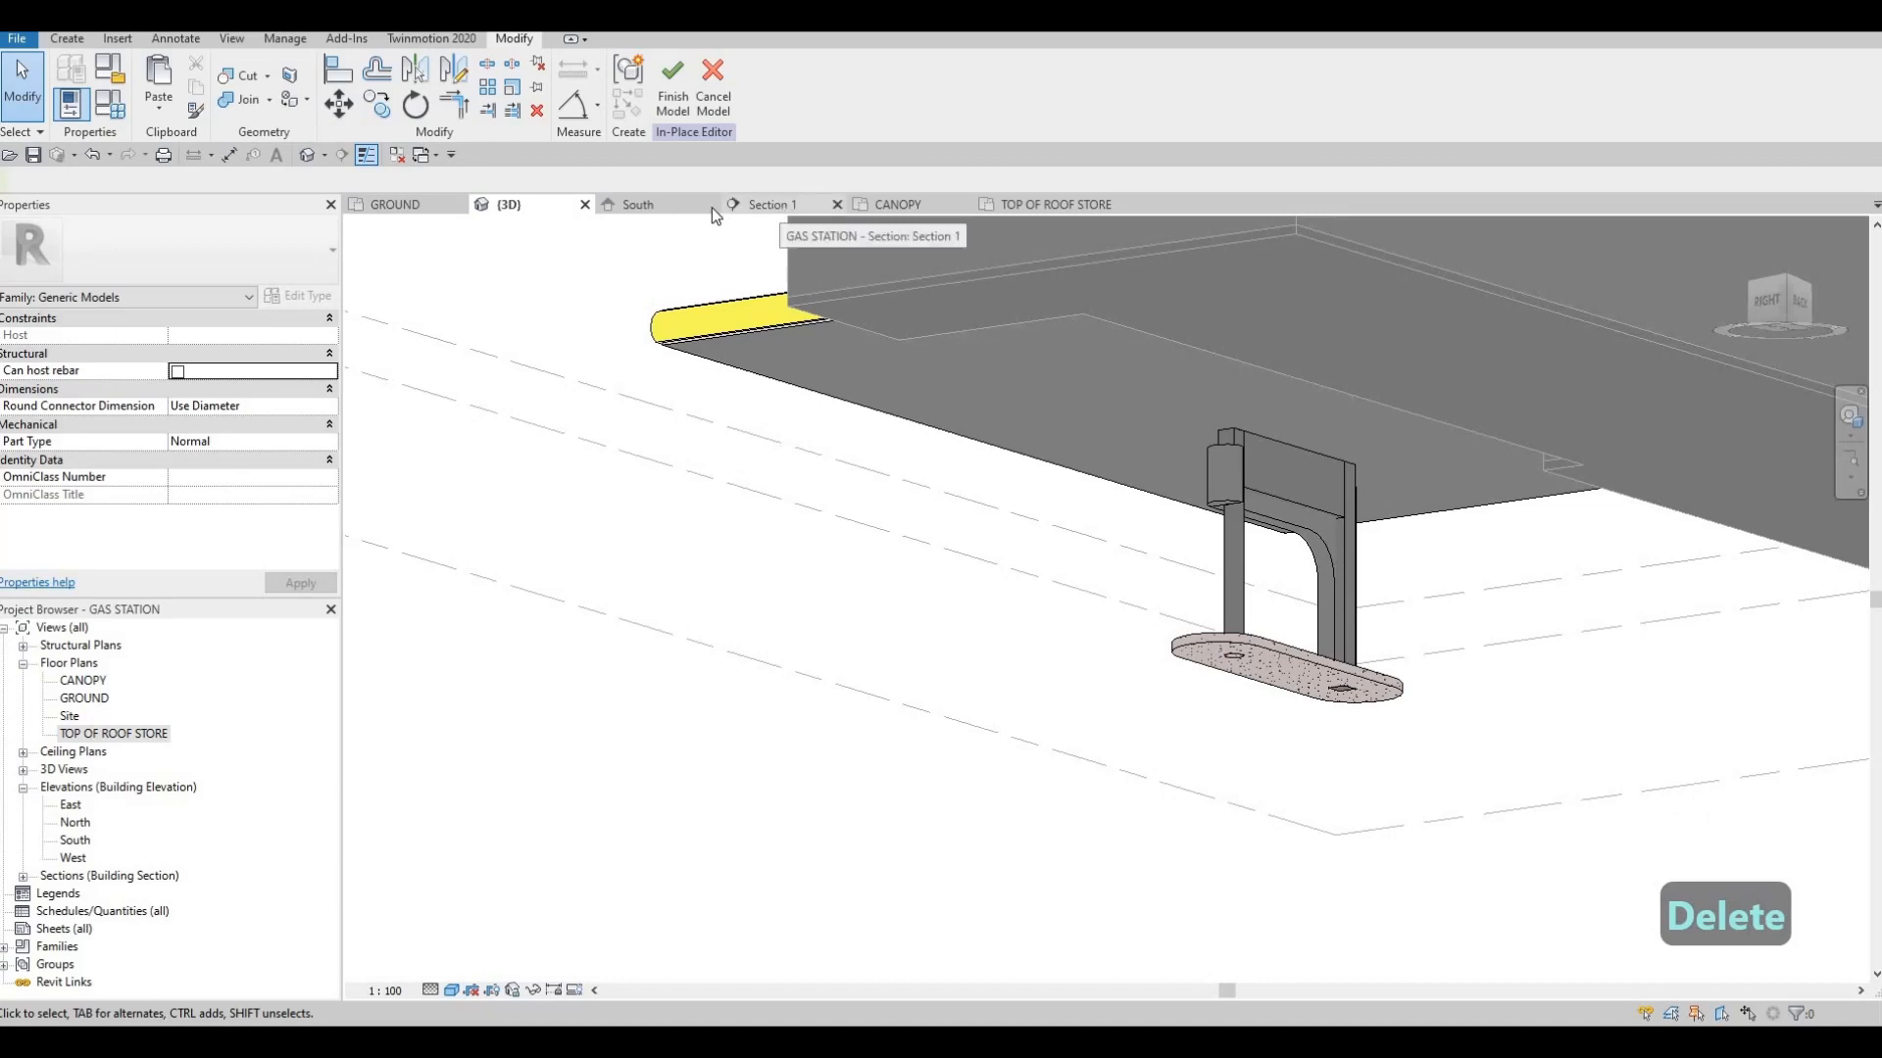
Edit the remaining cladding half's profile in the South elevation, raising the beam's lower edge and slanting the leg's inner edge
left_click(647, 206)
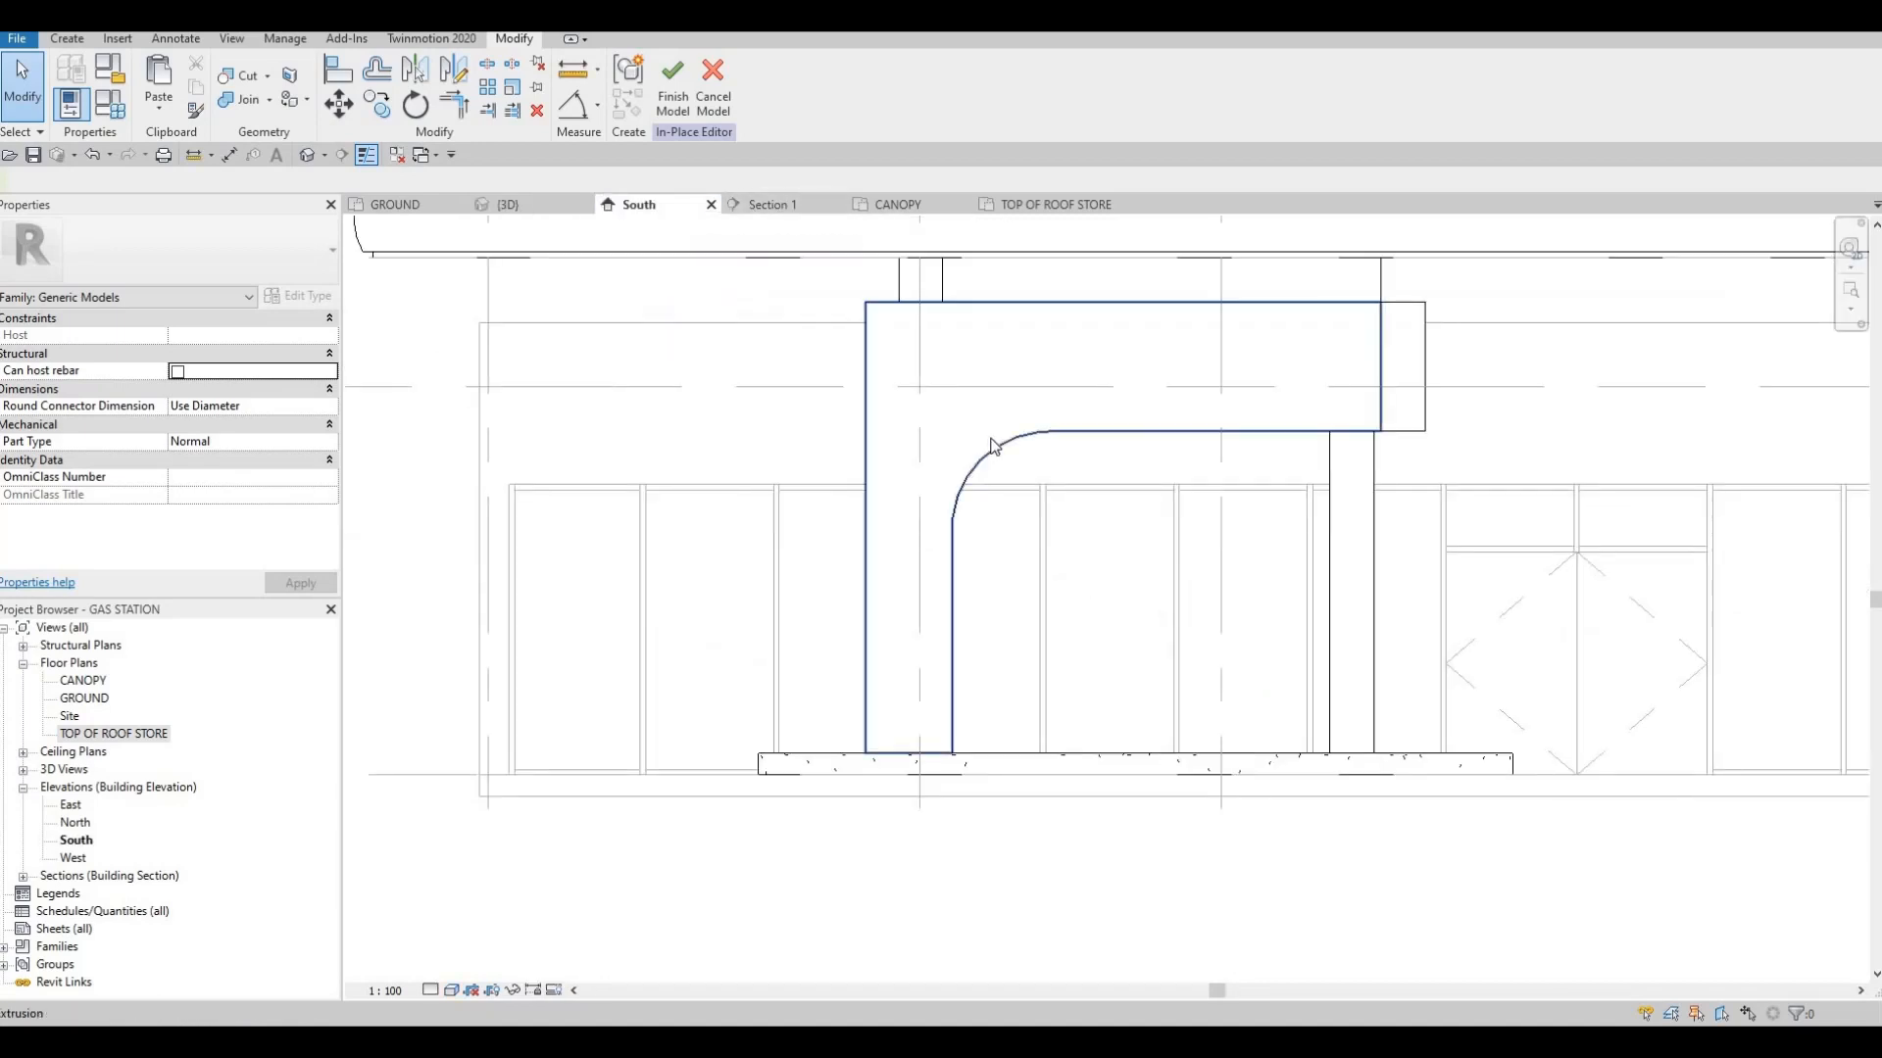
left_click(1014, 432)
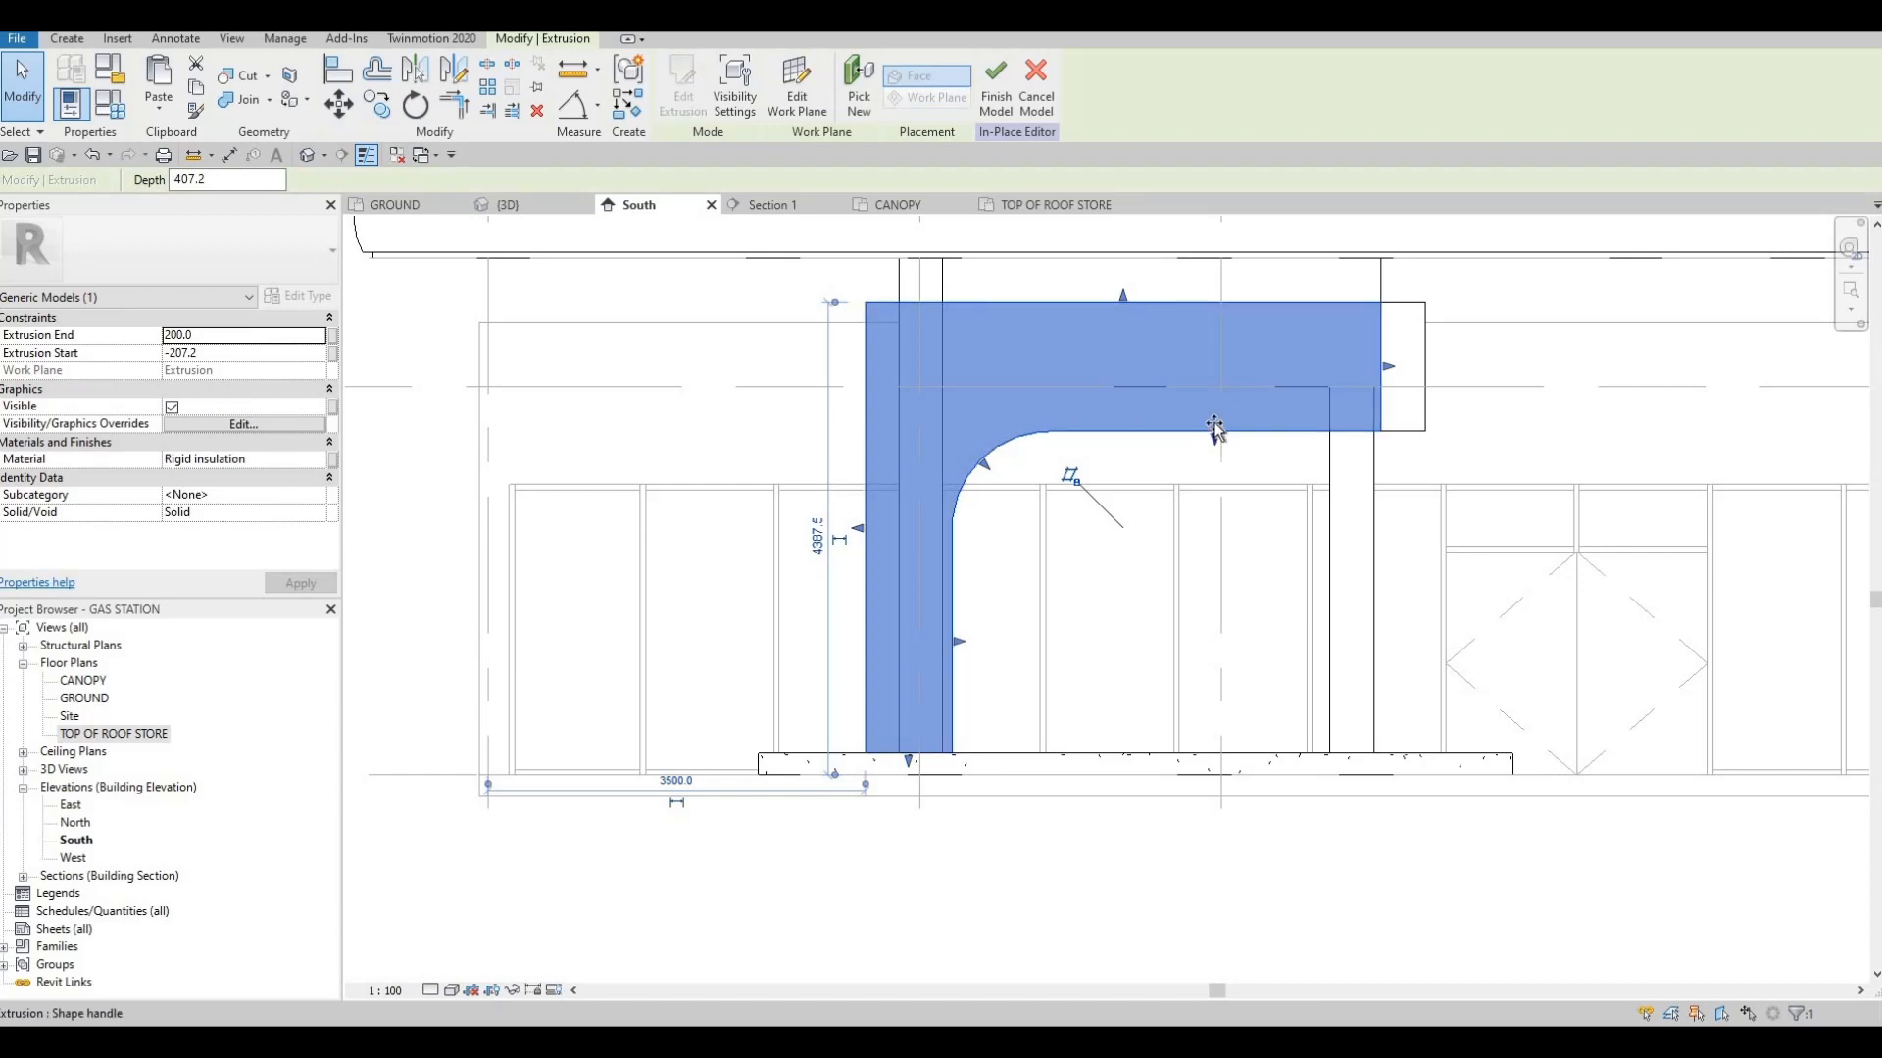
left_click_drag(1217, 408, 1205, 403)
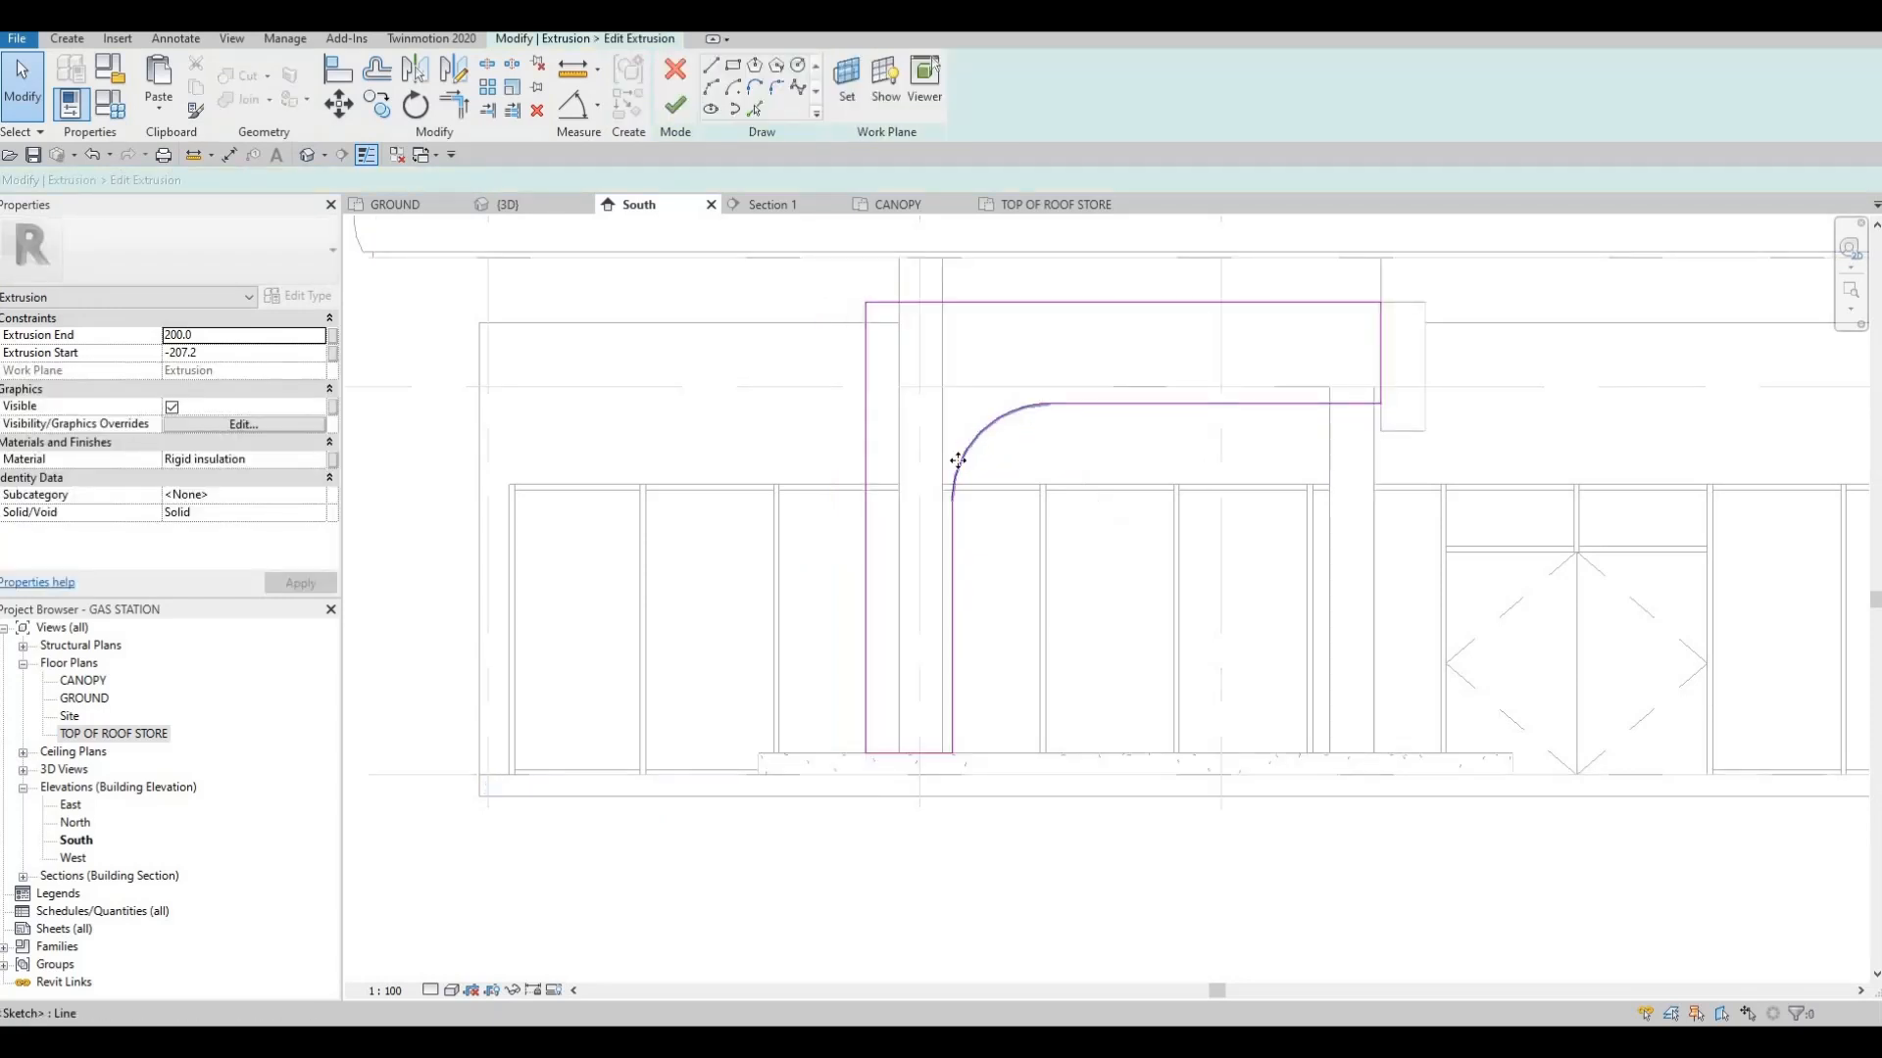
left_click(954, 504)
left_click_drag(968, 460, 986, 435)
key("Escape")
left_click(953, 509)
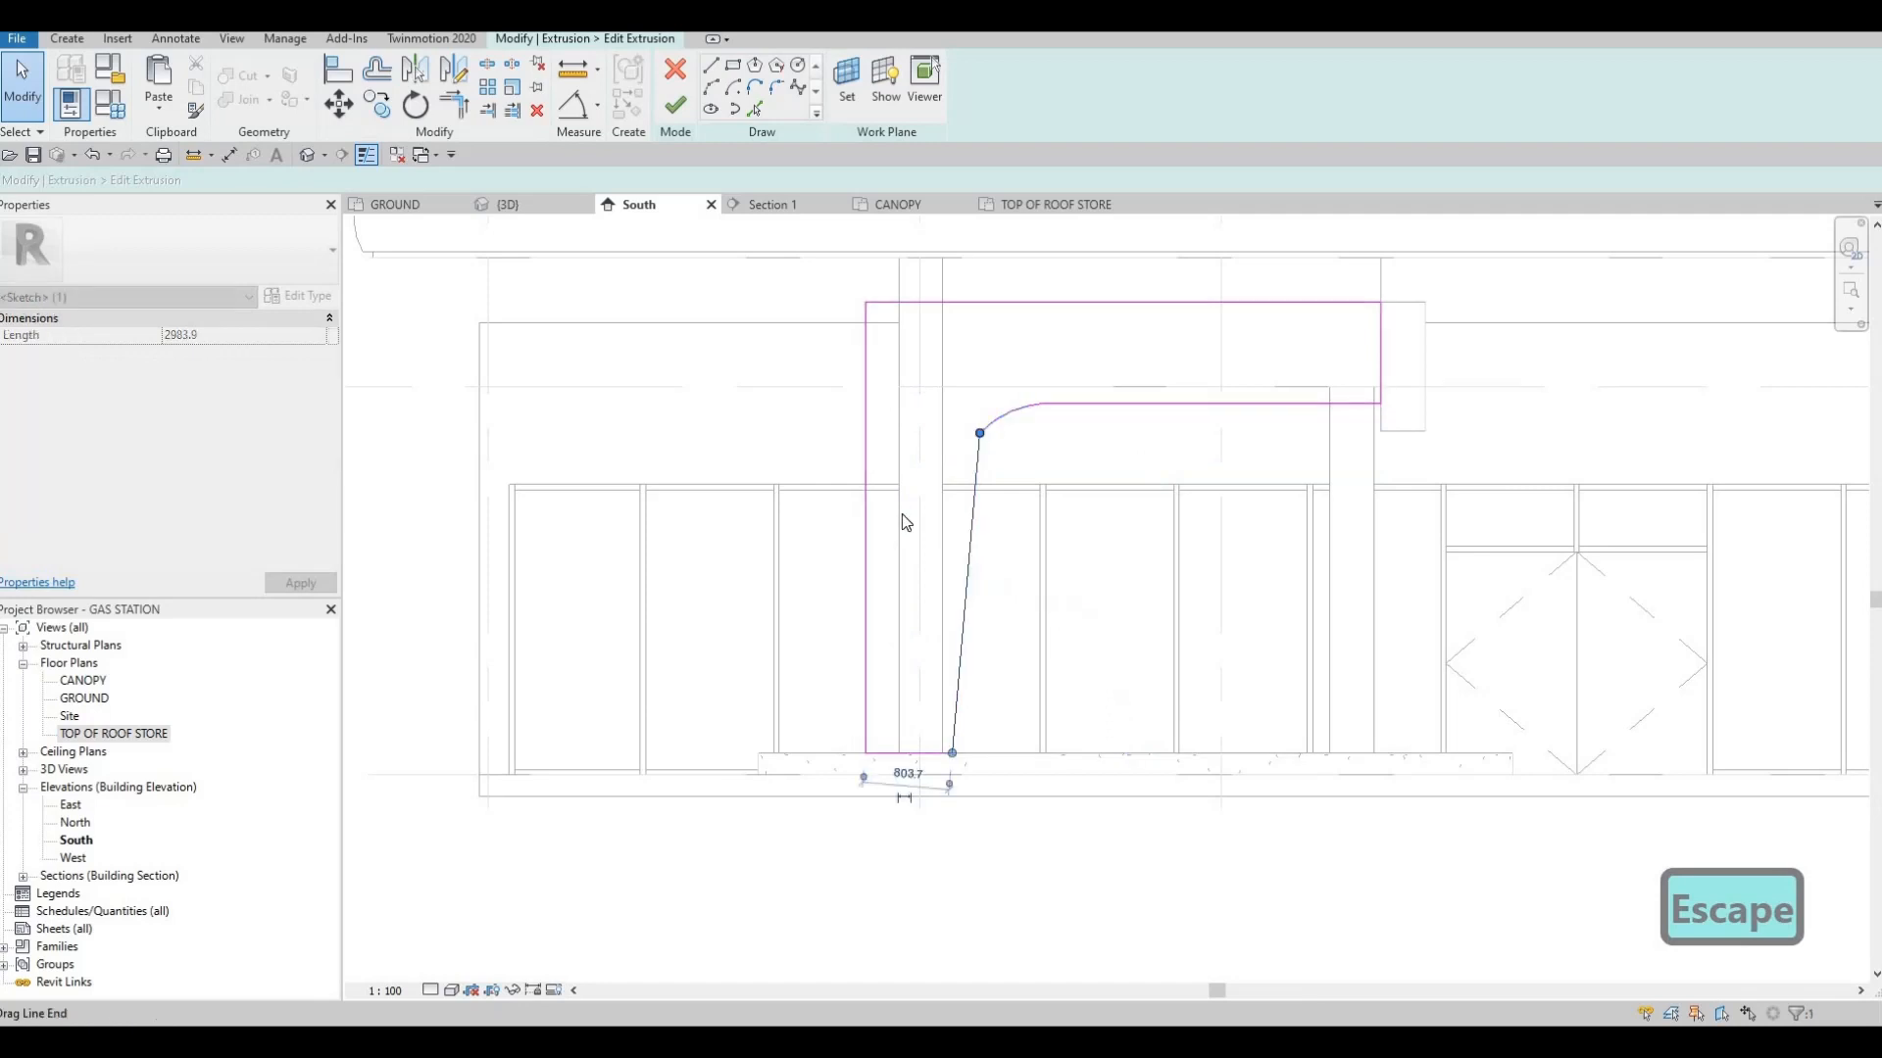
Move the lower end of the leg's outer edge inward and trim the base line to it, tapering the leg
key("Escape")
left_click(875, 708)
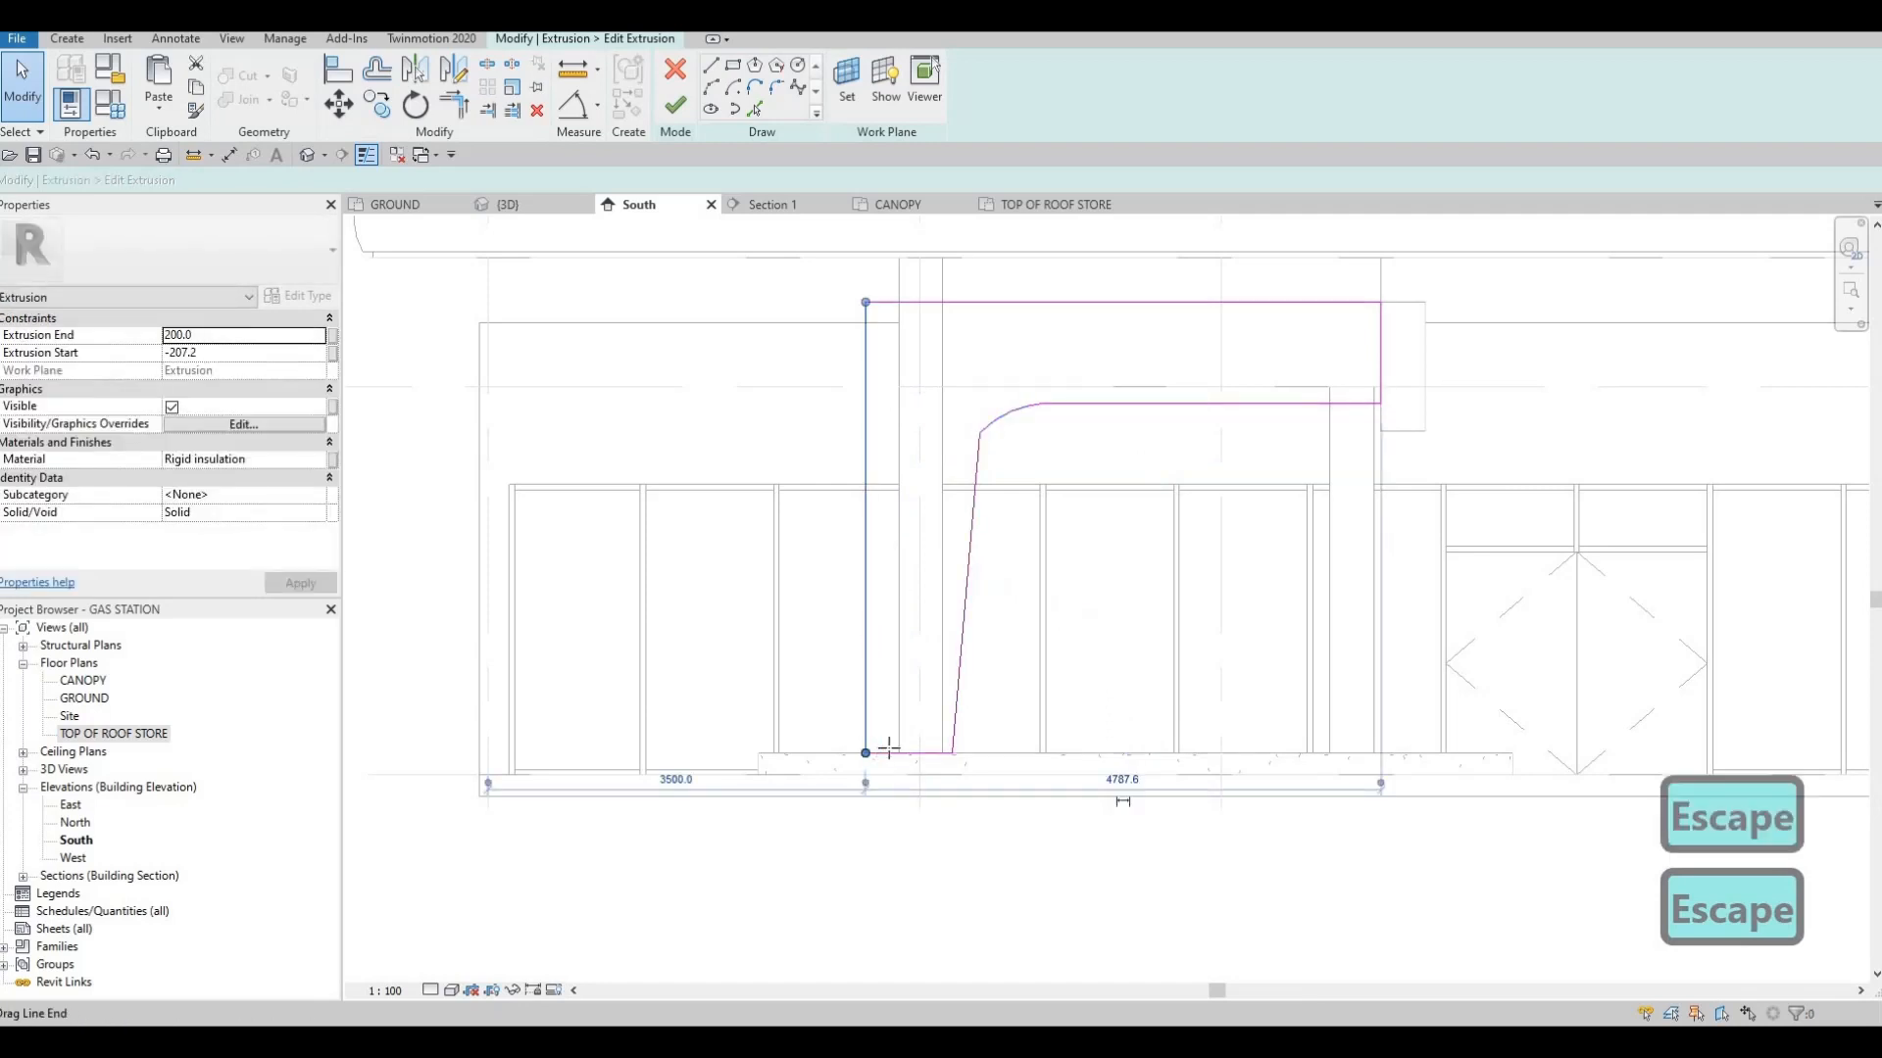
mouse_move(872, 749)
left_mouse_down()
mouse_move(909, 745)
mouse_move(888, 751)
left_mouse_up()
key("Escape")
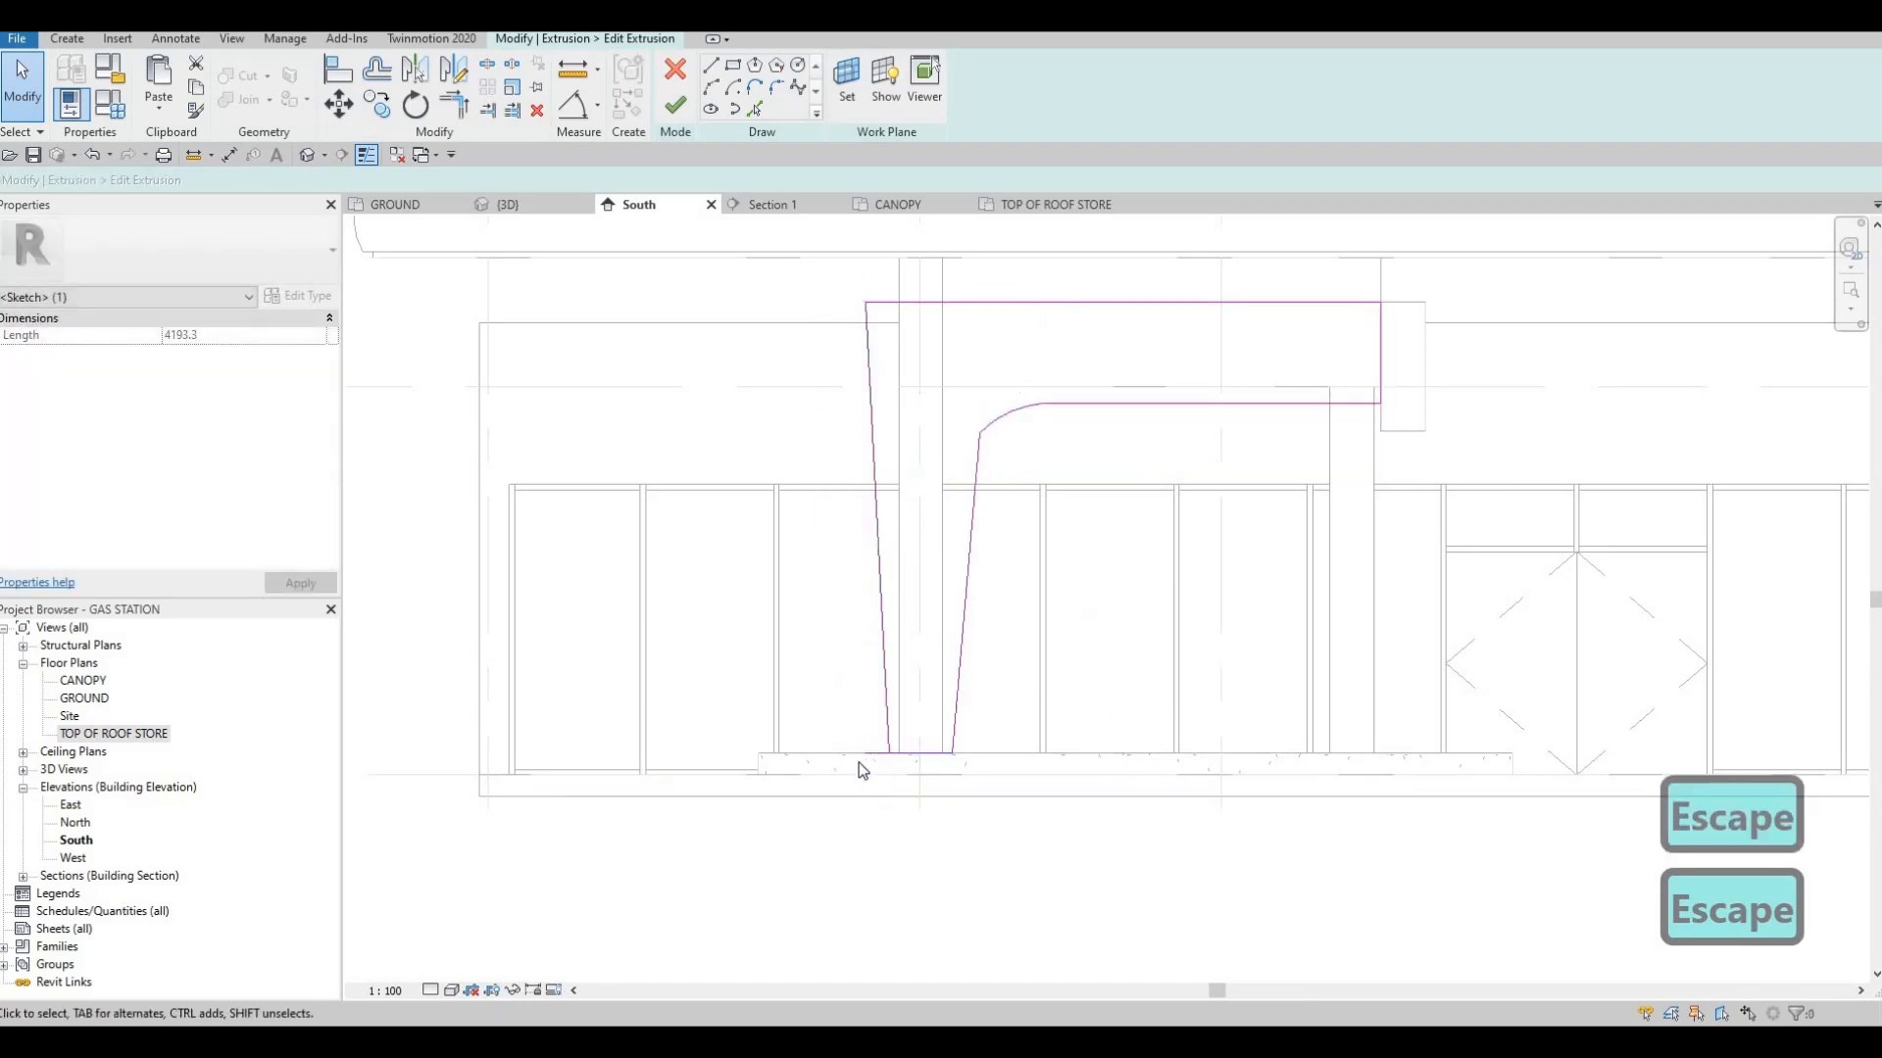
key("Escape")
scroll(851, 763, "up", 3)
key("t")
key("r")
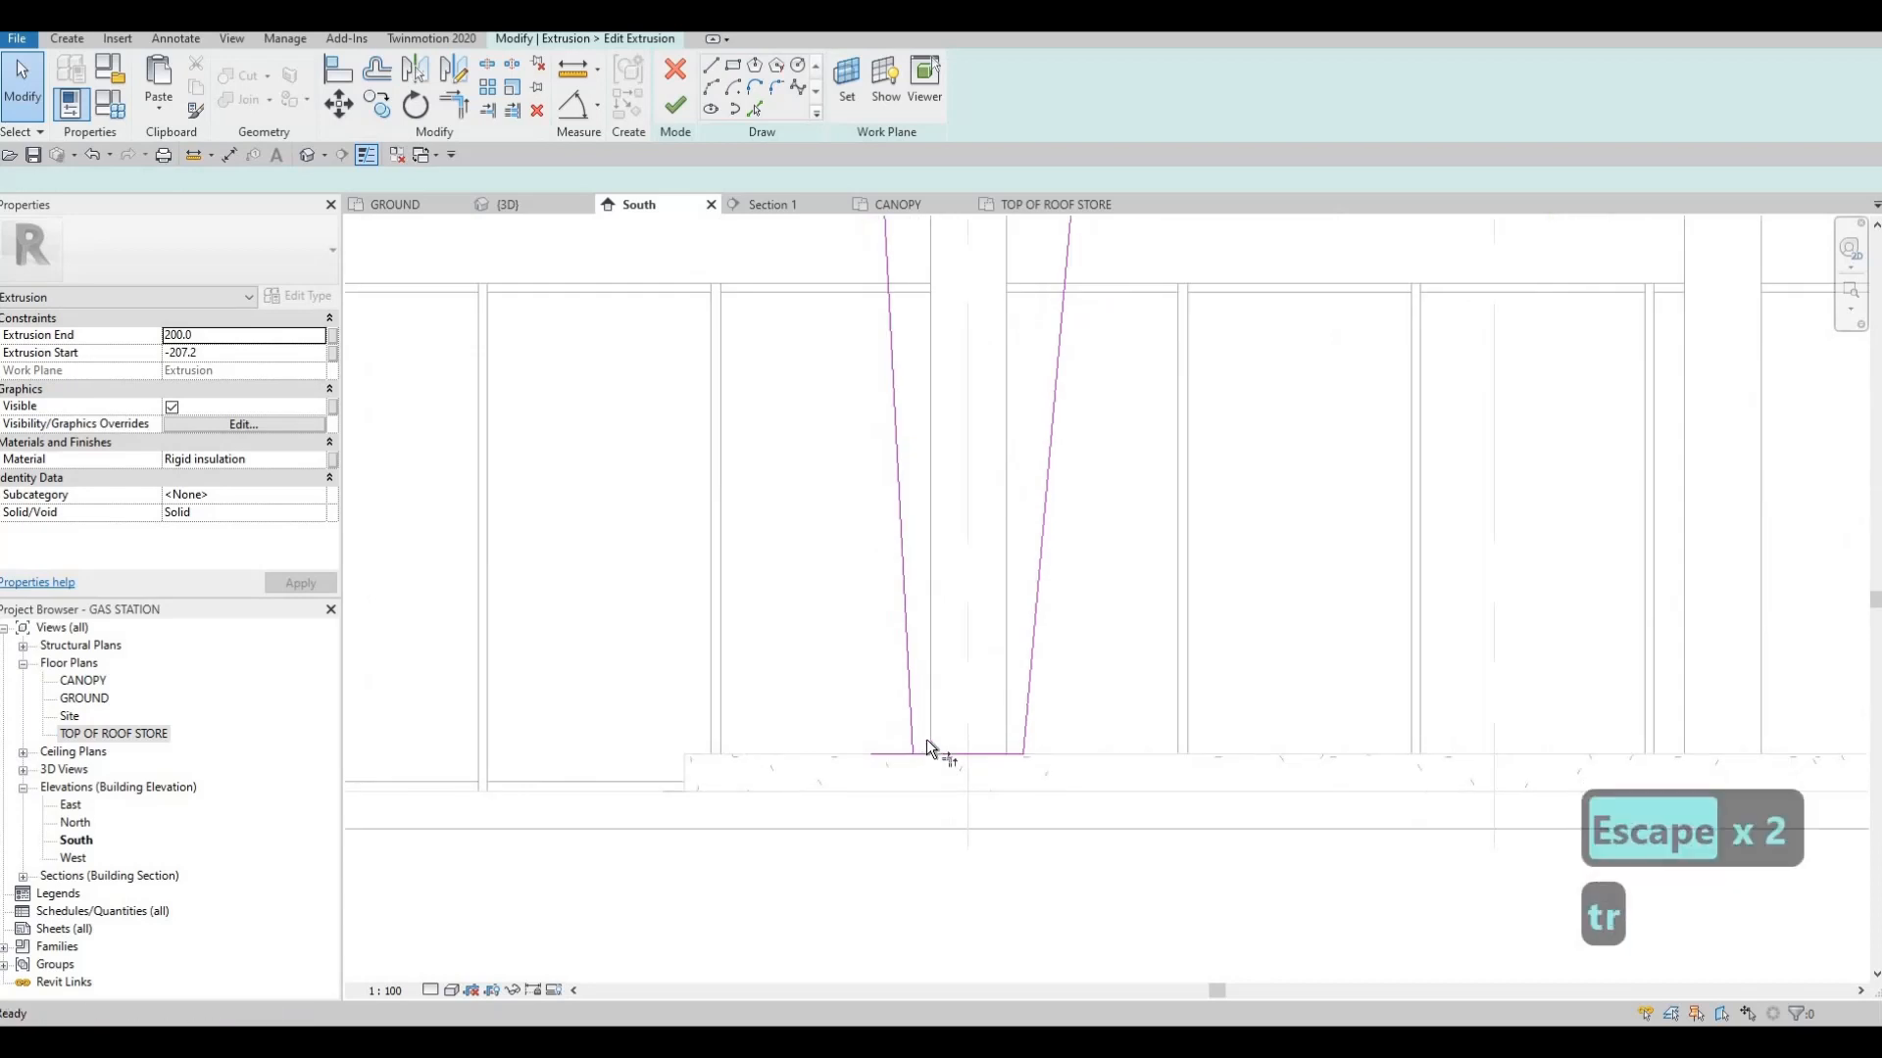
key("Escape")
scroll(931, 469, "down", 3)
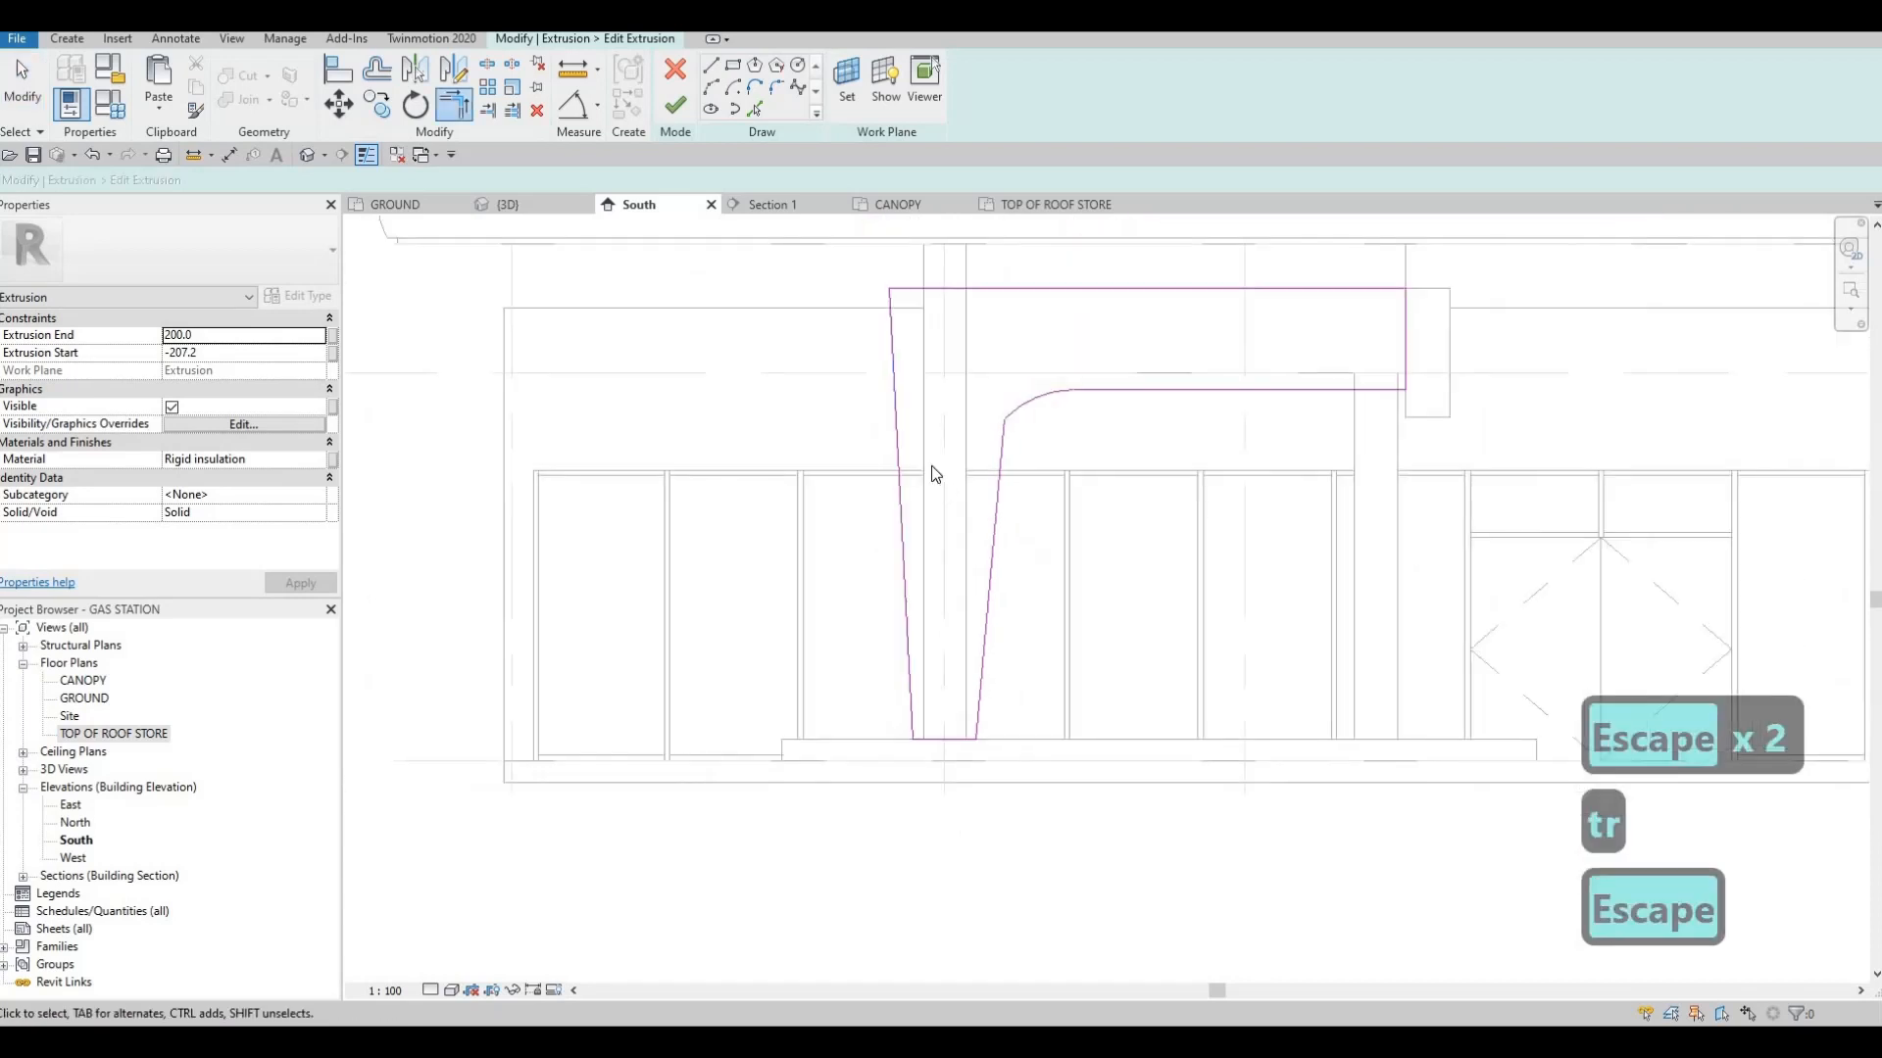
Delete the distorted inner-corner arc and trim the leg's inner edge and the beam's lower edge to a sharp corner
scroll(878, 437, "up", 3)
key("Escape")
left_click(895, 377)
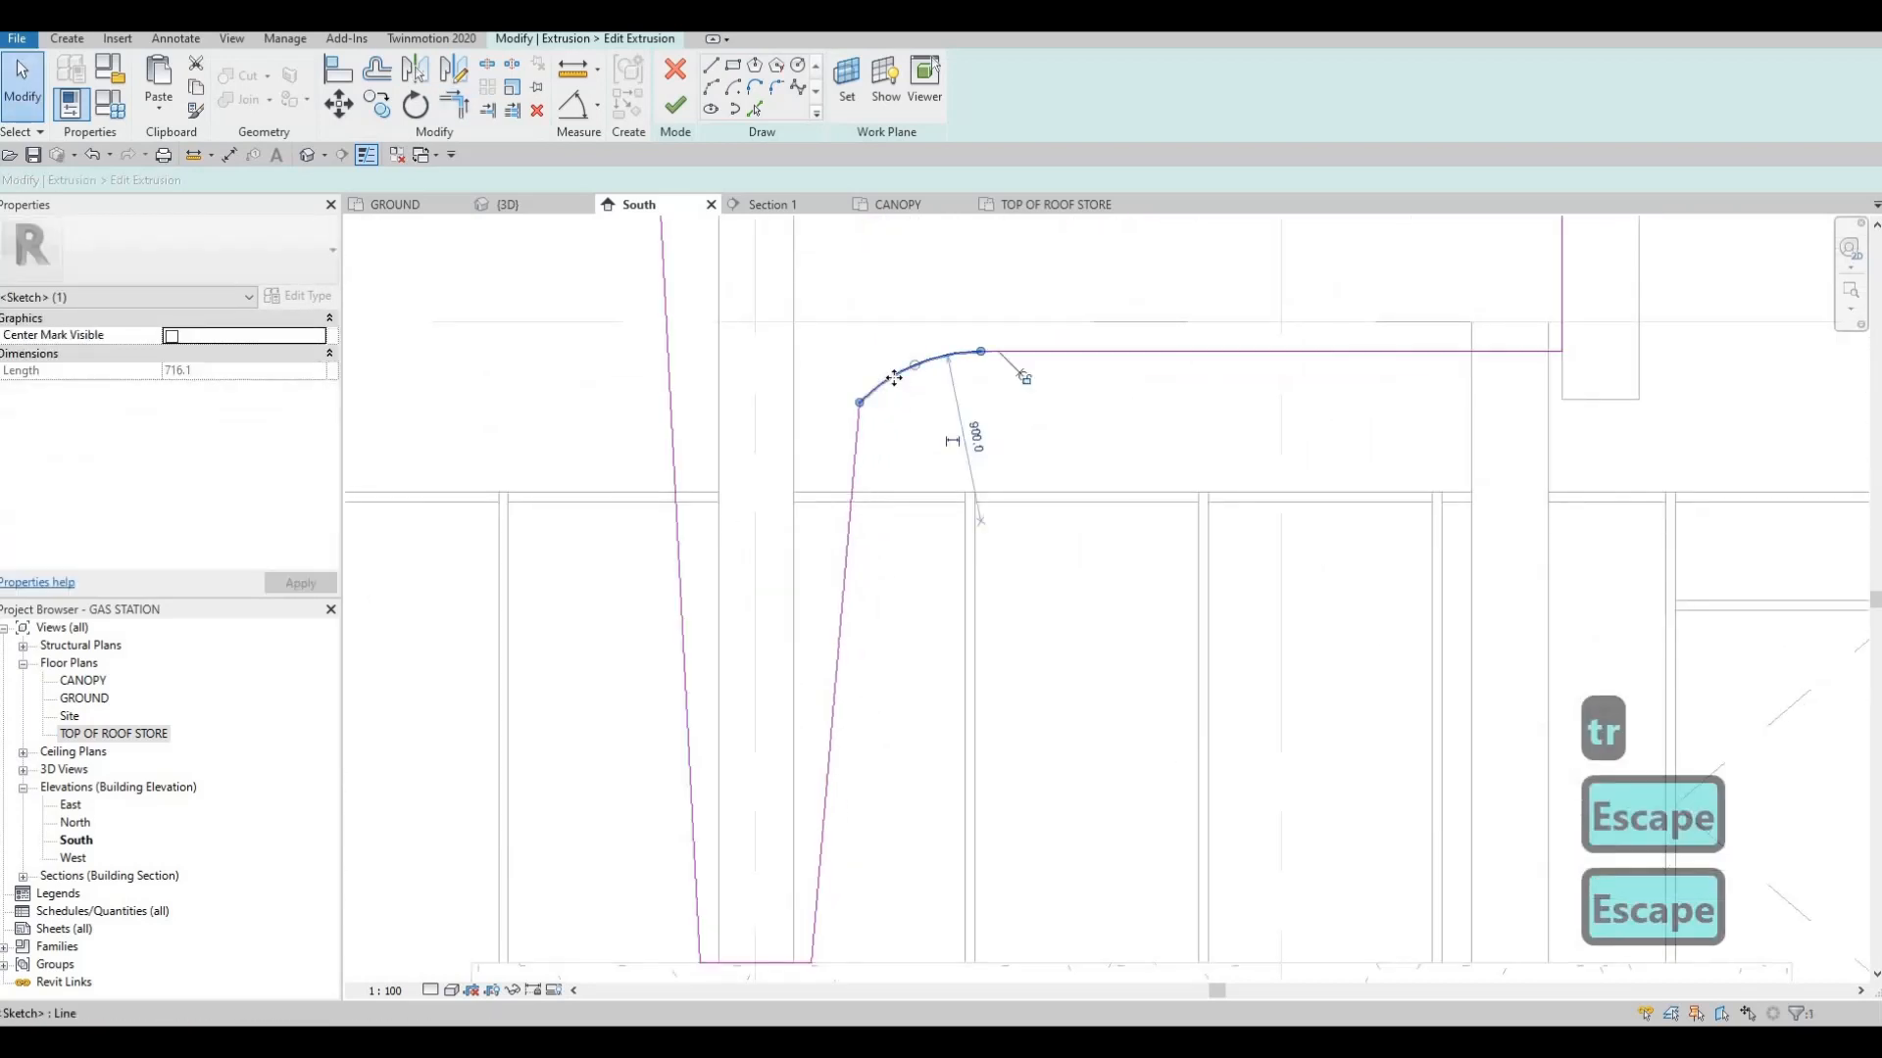
key("Delete")
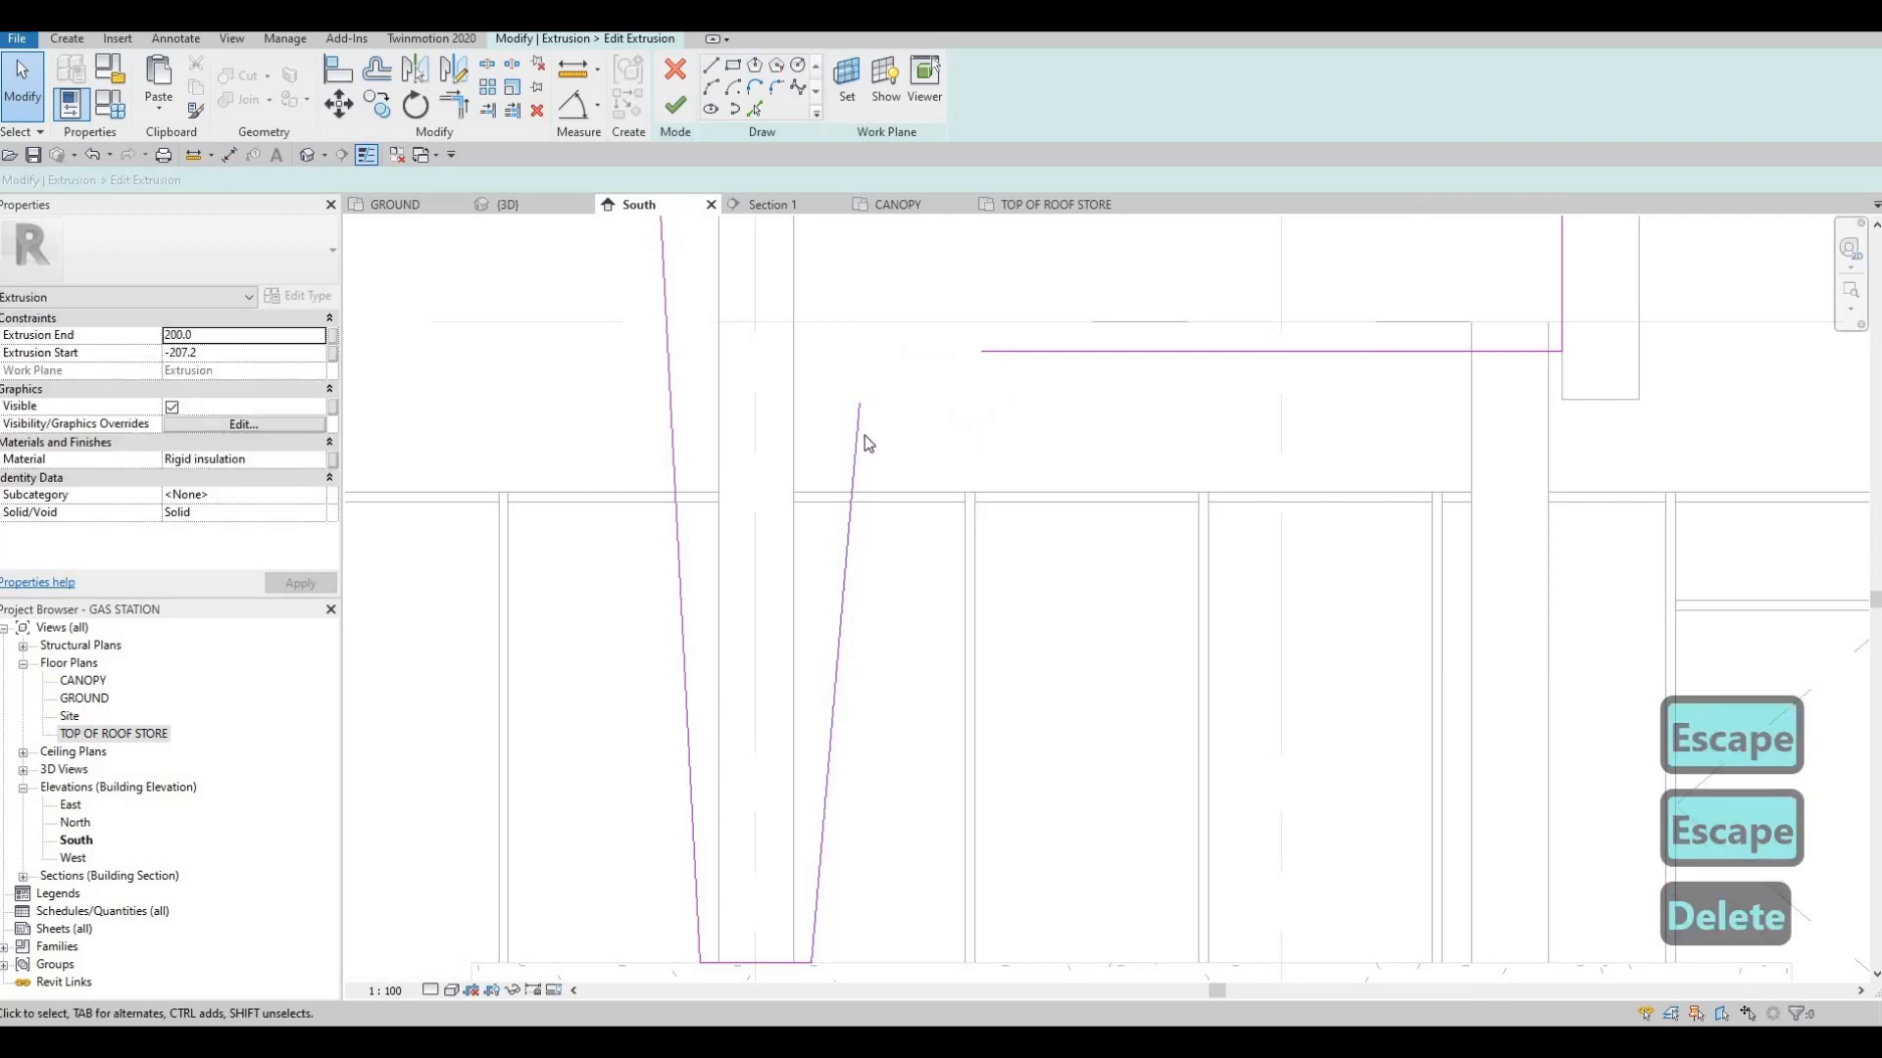
key("t")
key("r")
left_click(857, 421)
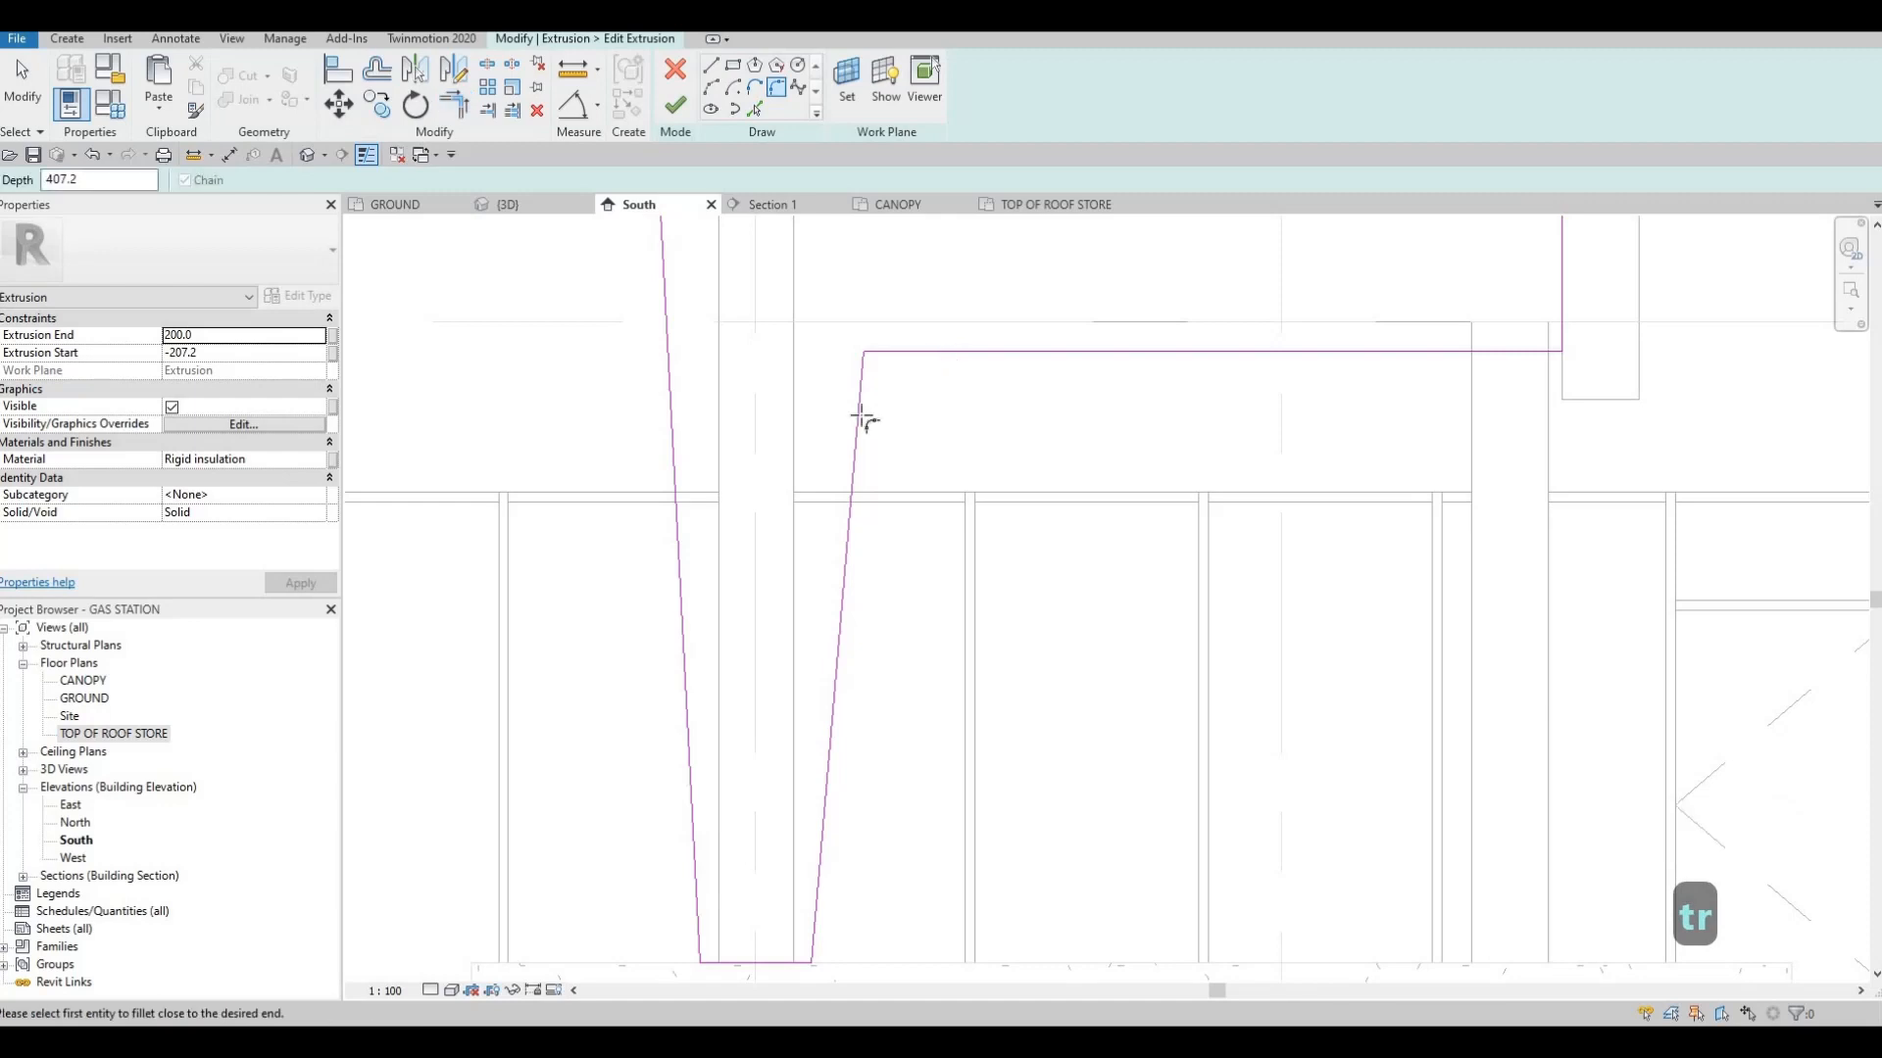
Round the cladding's inner corner with a fillet arc of about 795 mm radius and finish the extrusion sketch
left_click(893, 412)
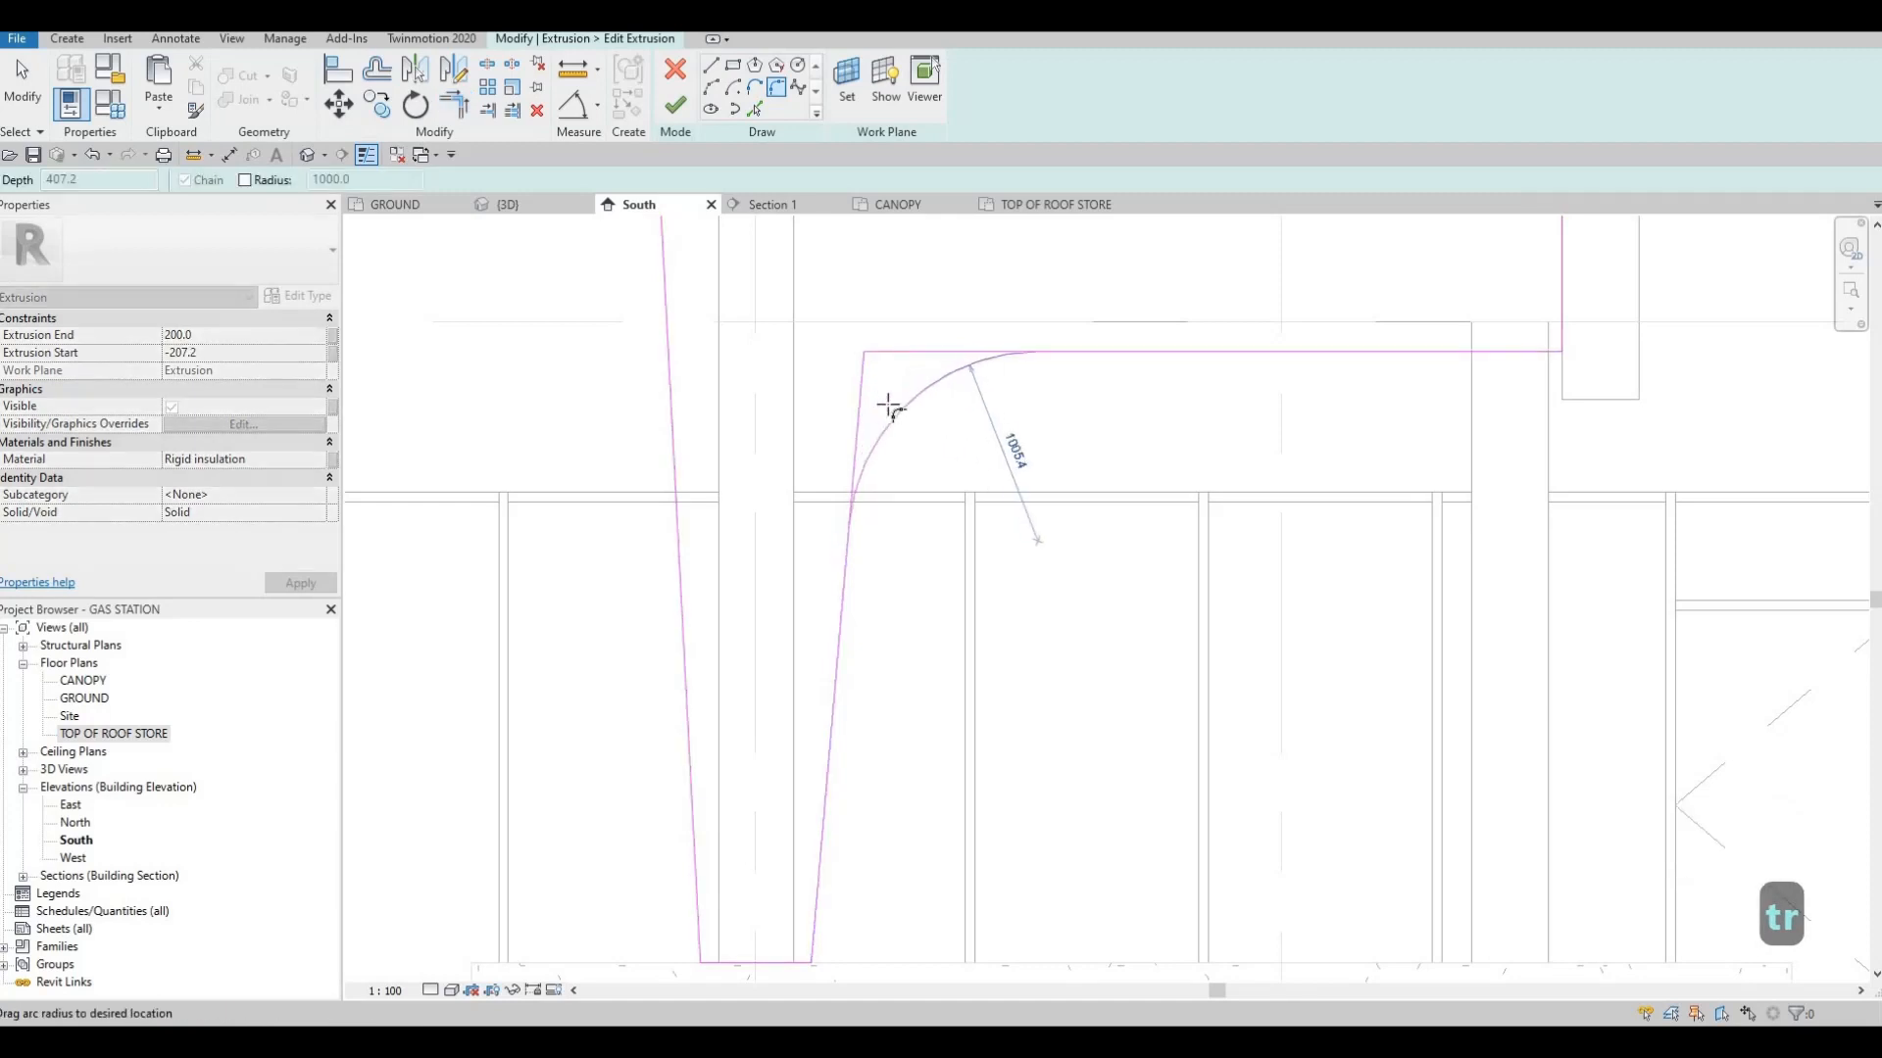
left_click(970, 375)
scroll(1072, 441, "down", 2)
key("Escape")
key("Escape")
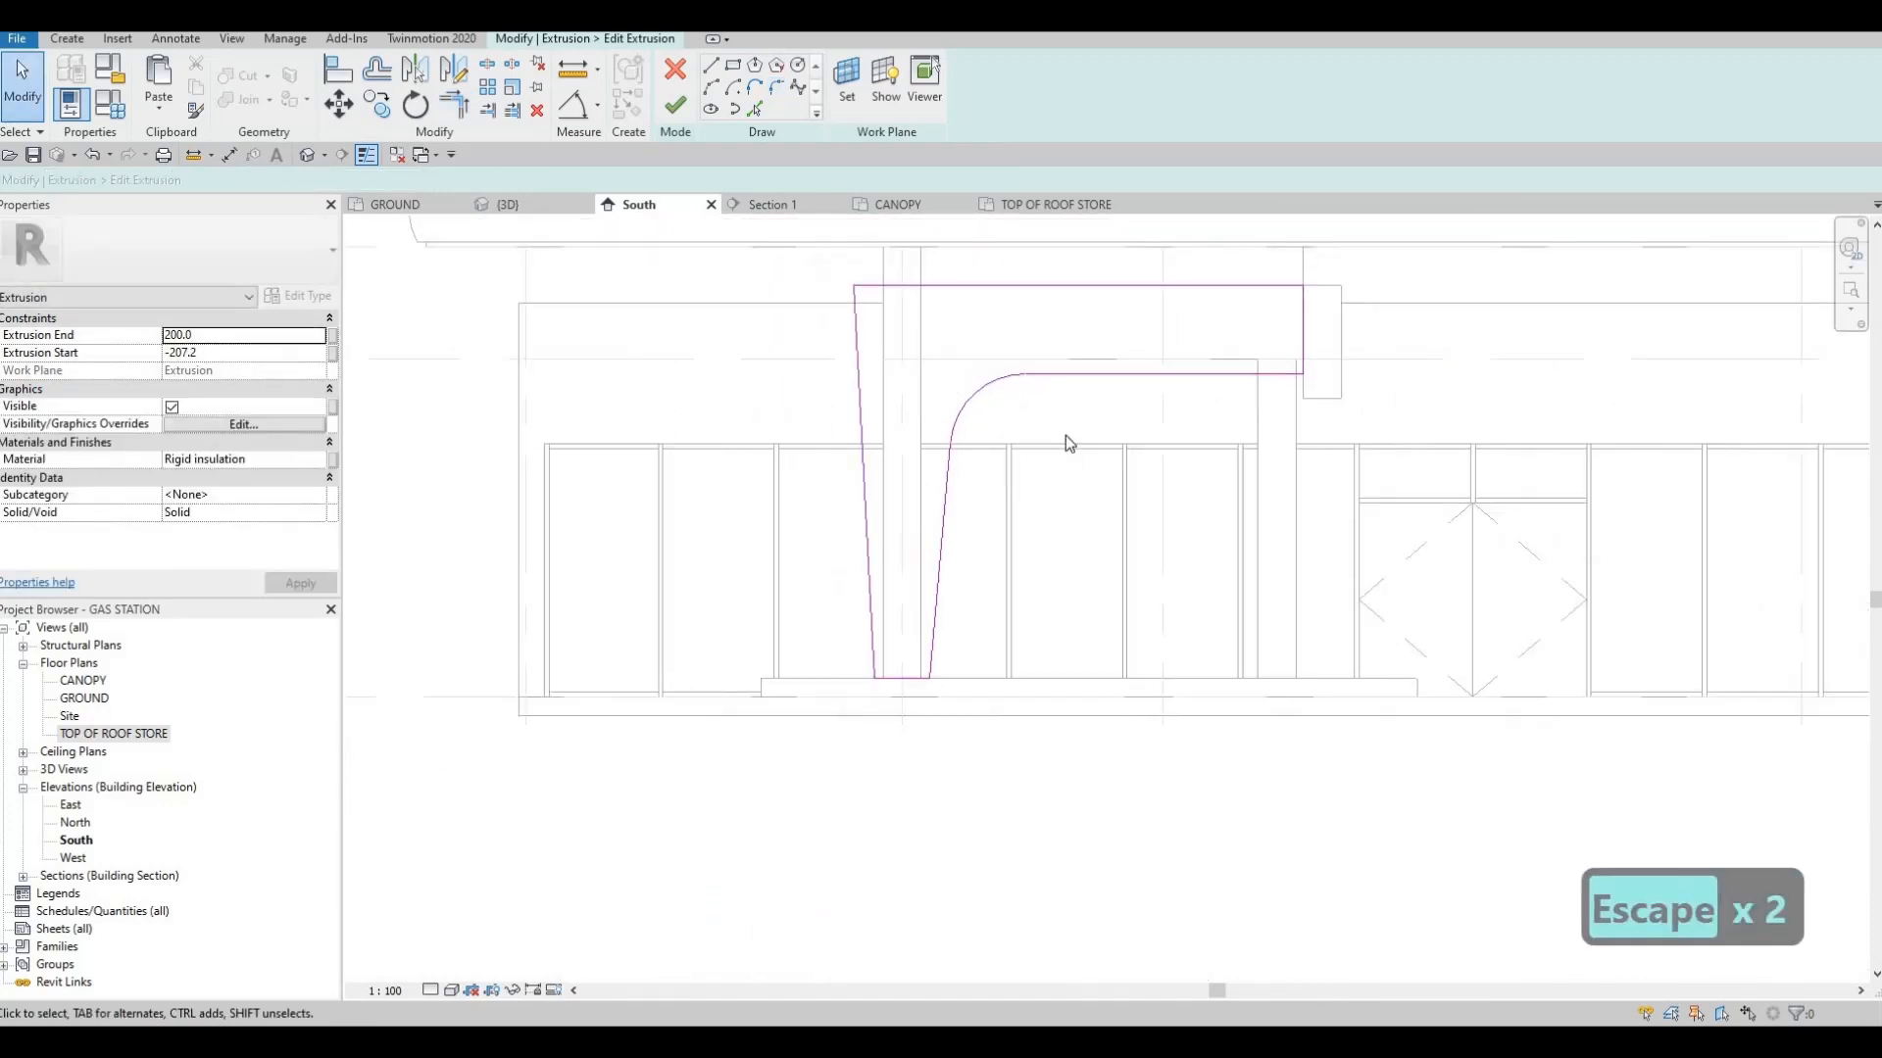
middle_click_drag(1066, 436, 1020, 438)
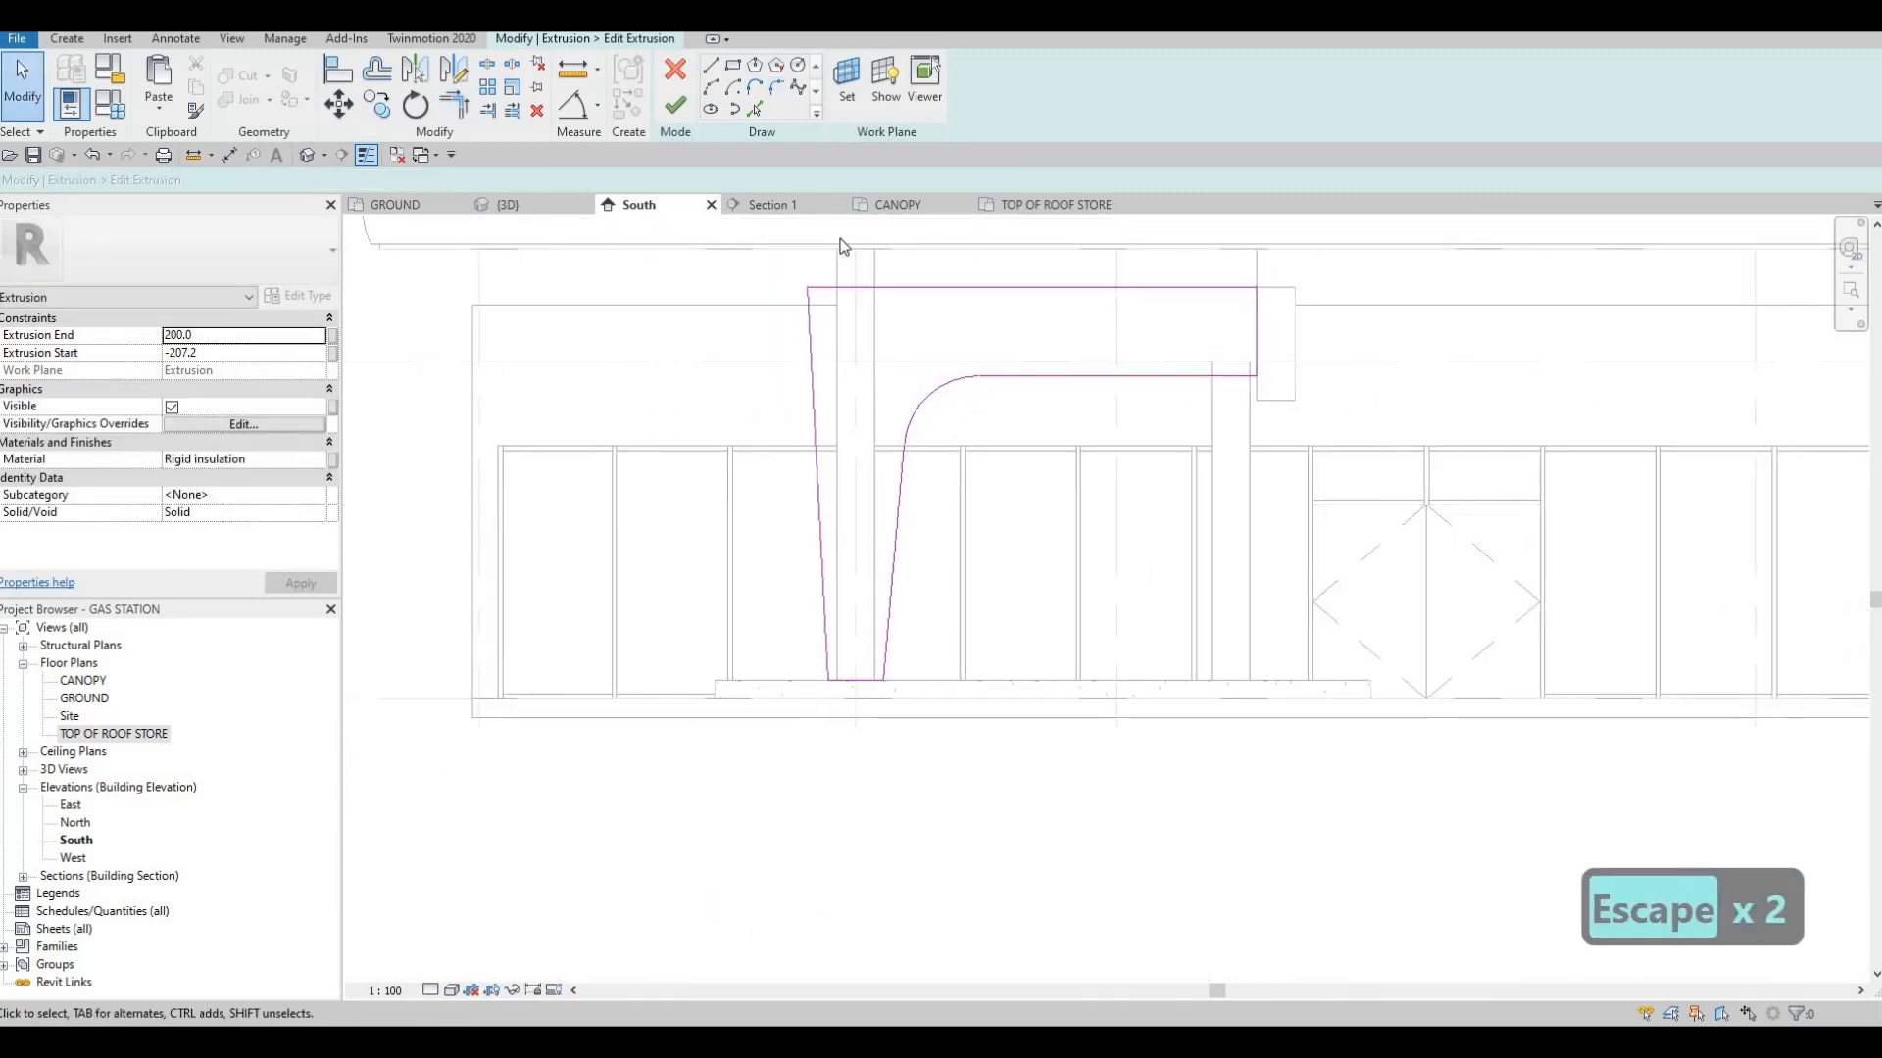
left_click(676, 105)
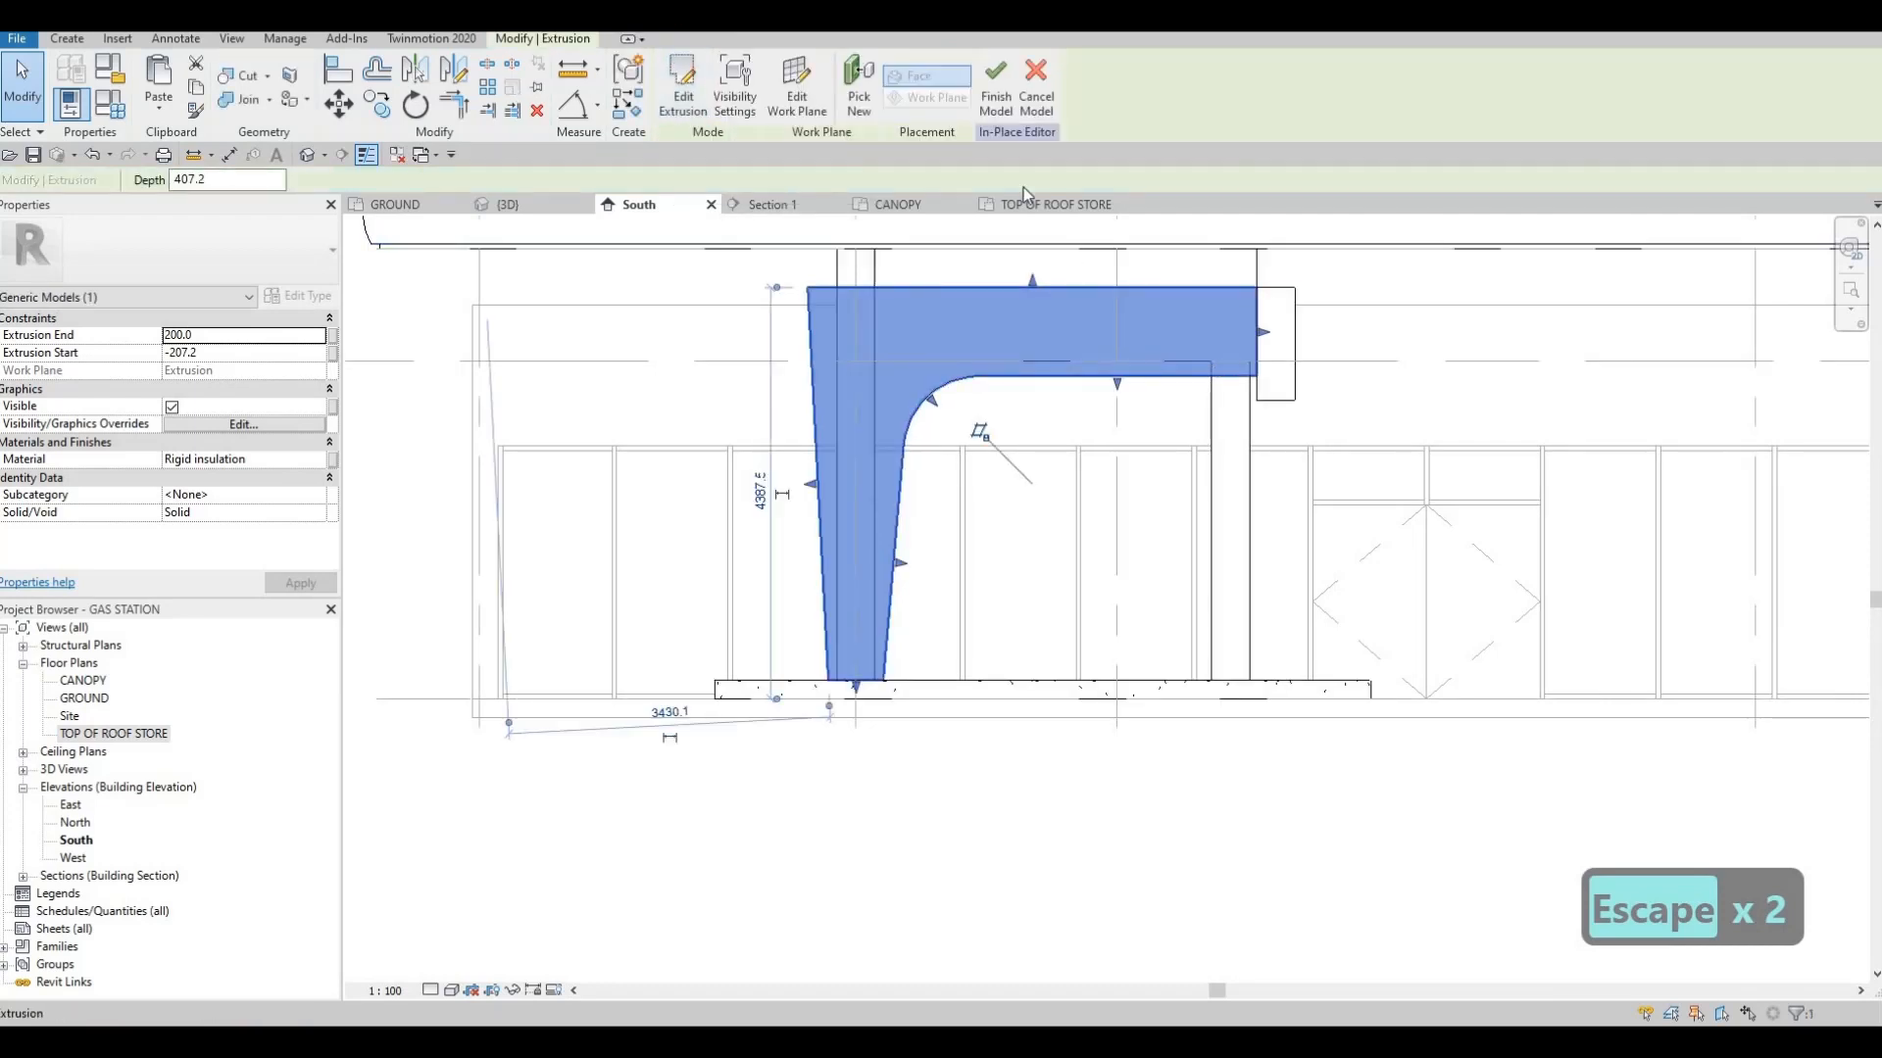
Shorten the half-round end piece so its lower face aligns with the underside of the cladding beam
key("Escape")
left_click(1284, 388)
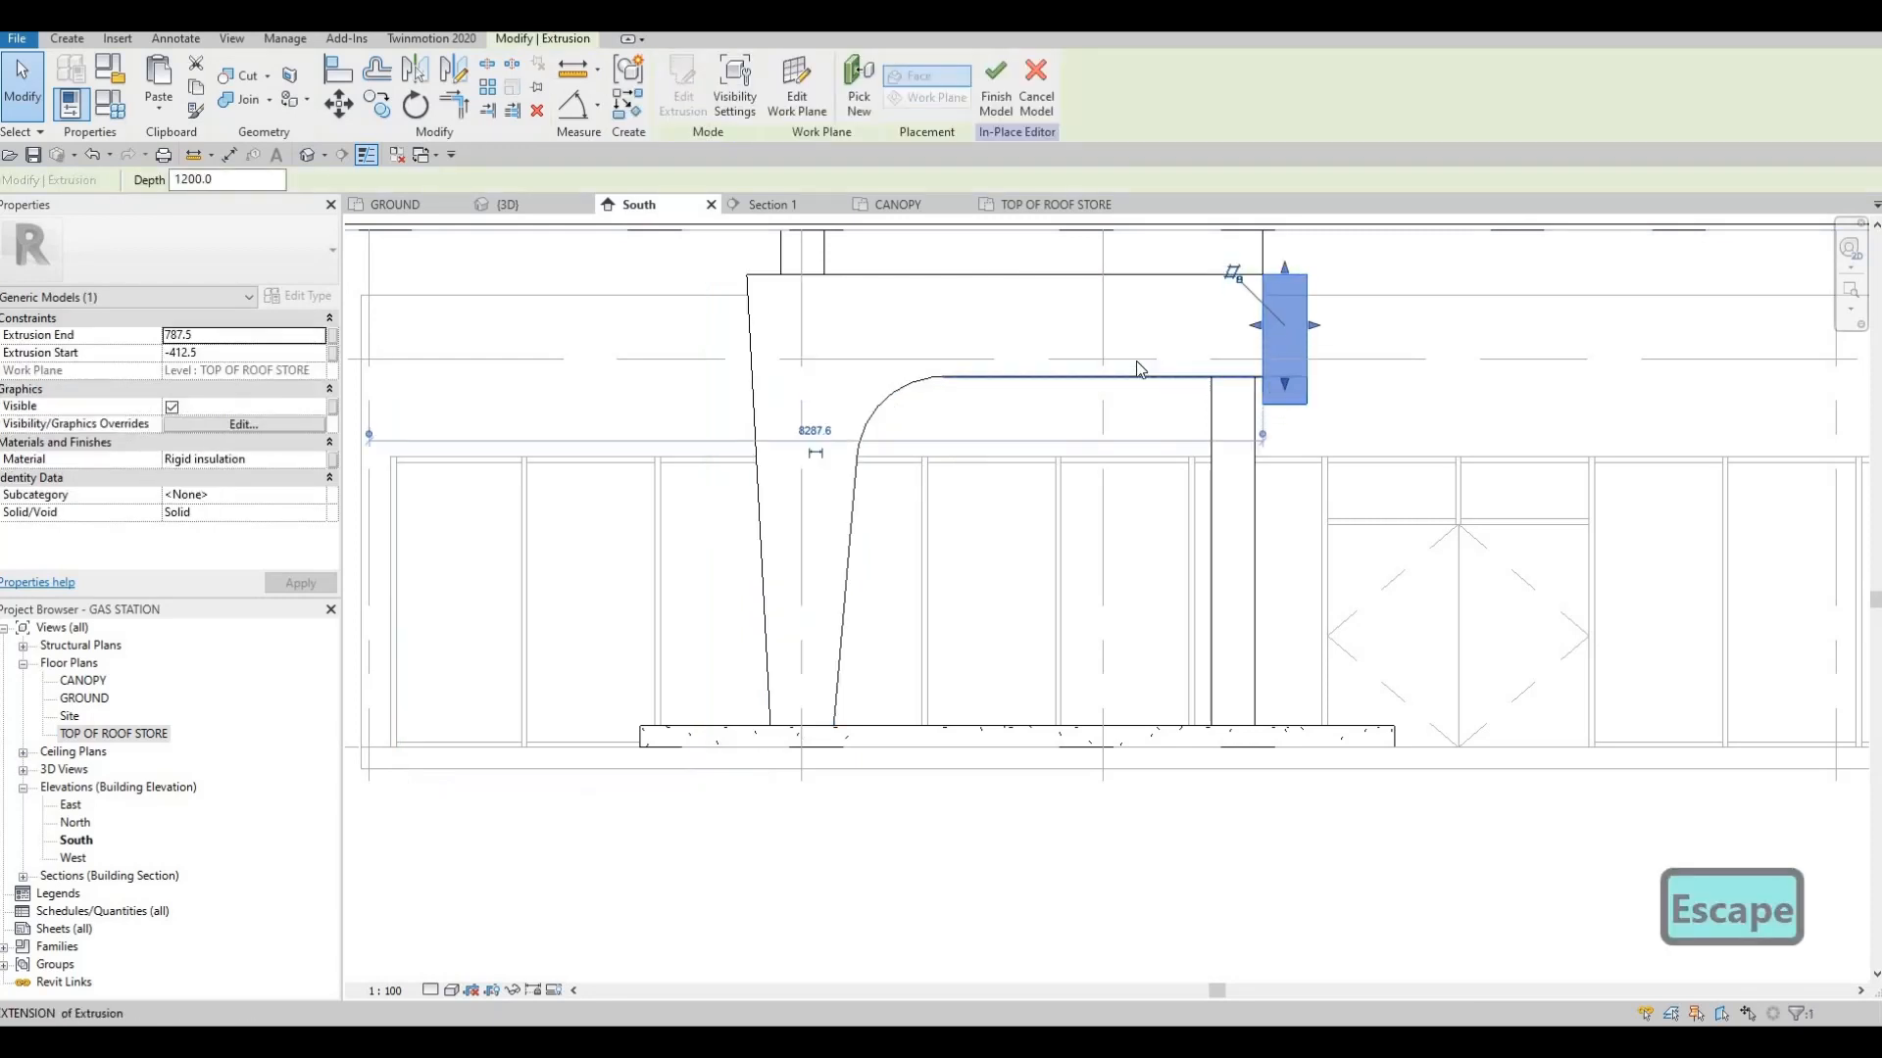
key("Escape")
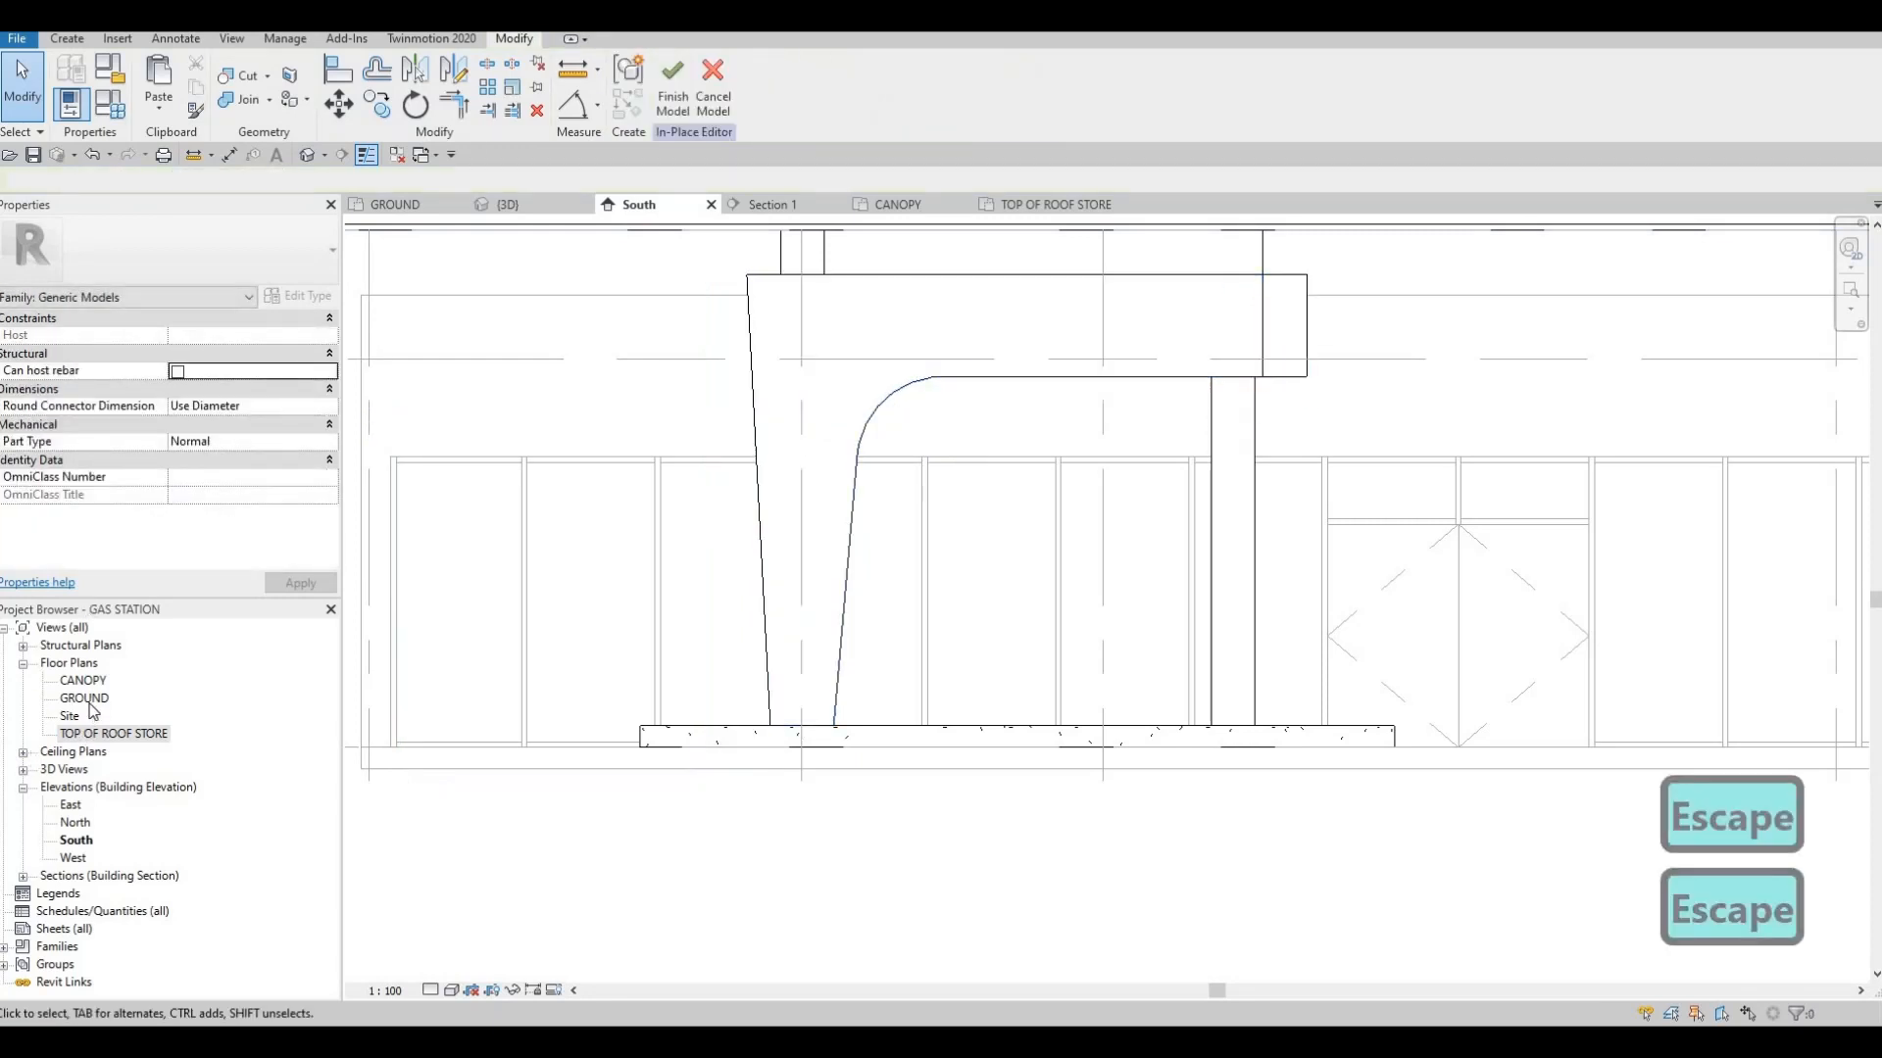
Mirror the tapered cladding half about the island's longitudinal centre line in the GROUND floor plan
double_click(87, 699)
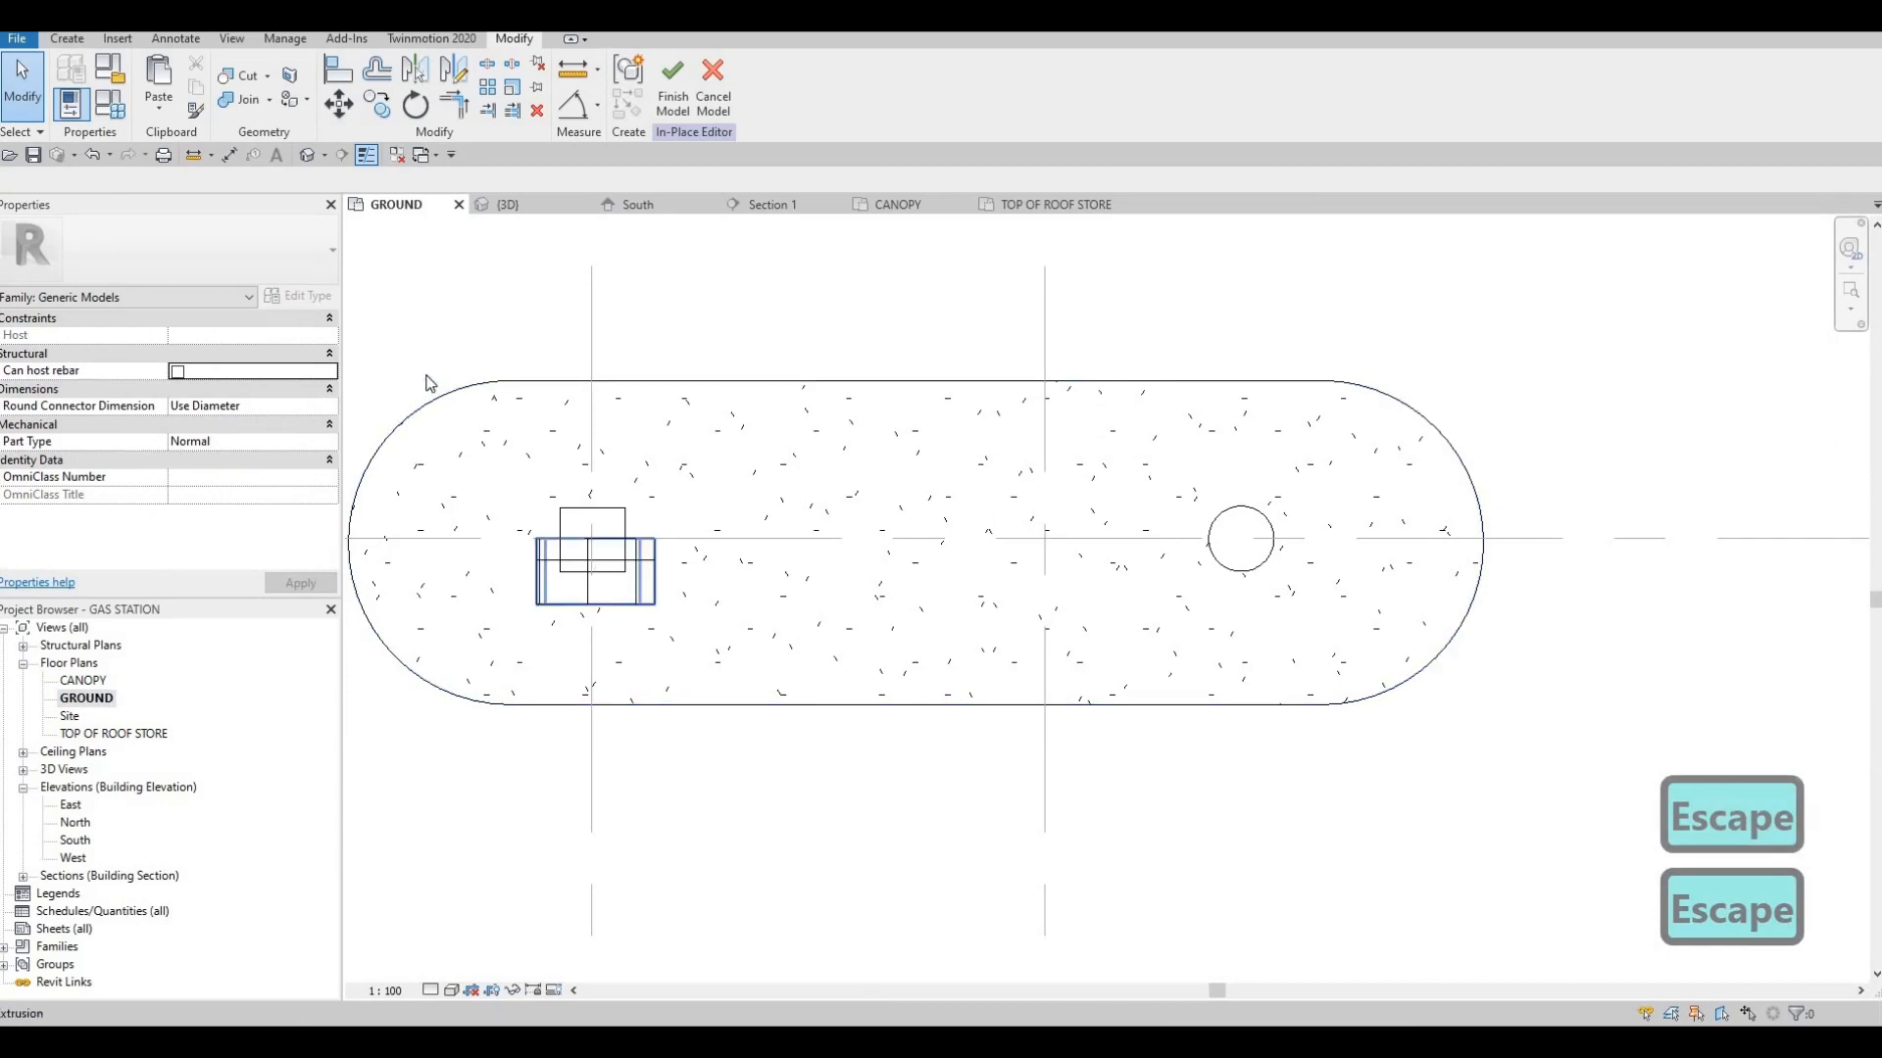
left_click(538, 583)
key("m")
key("v")
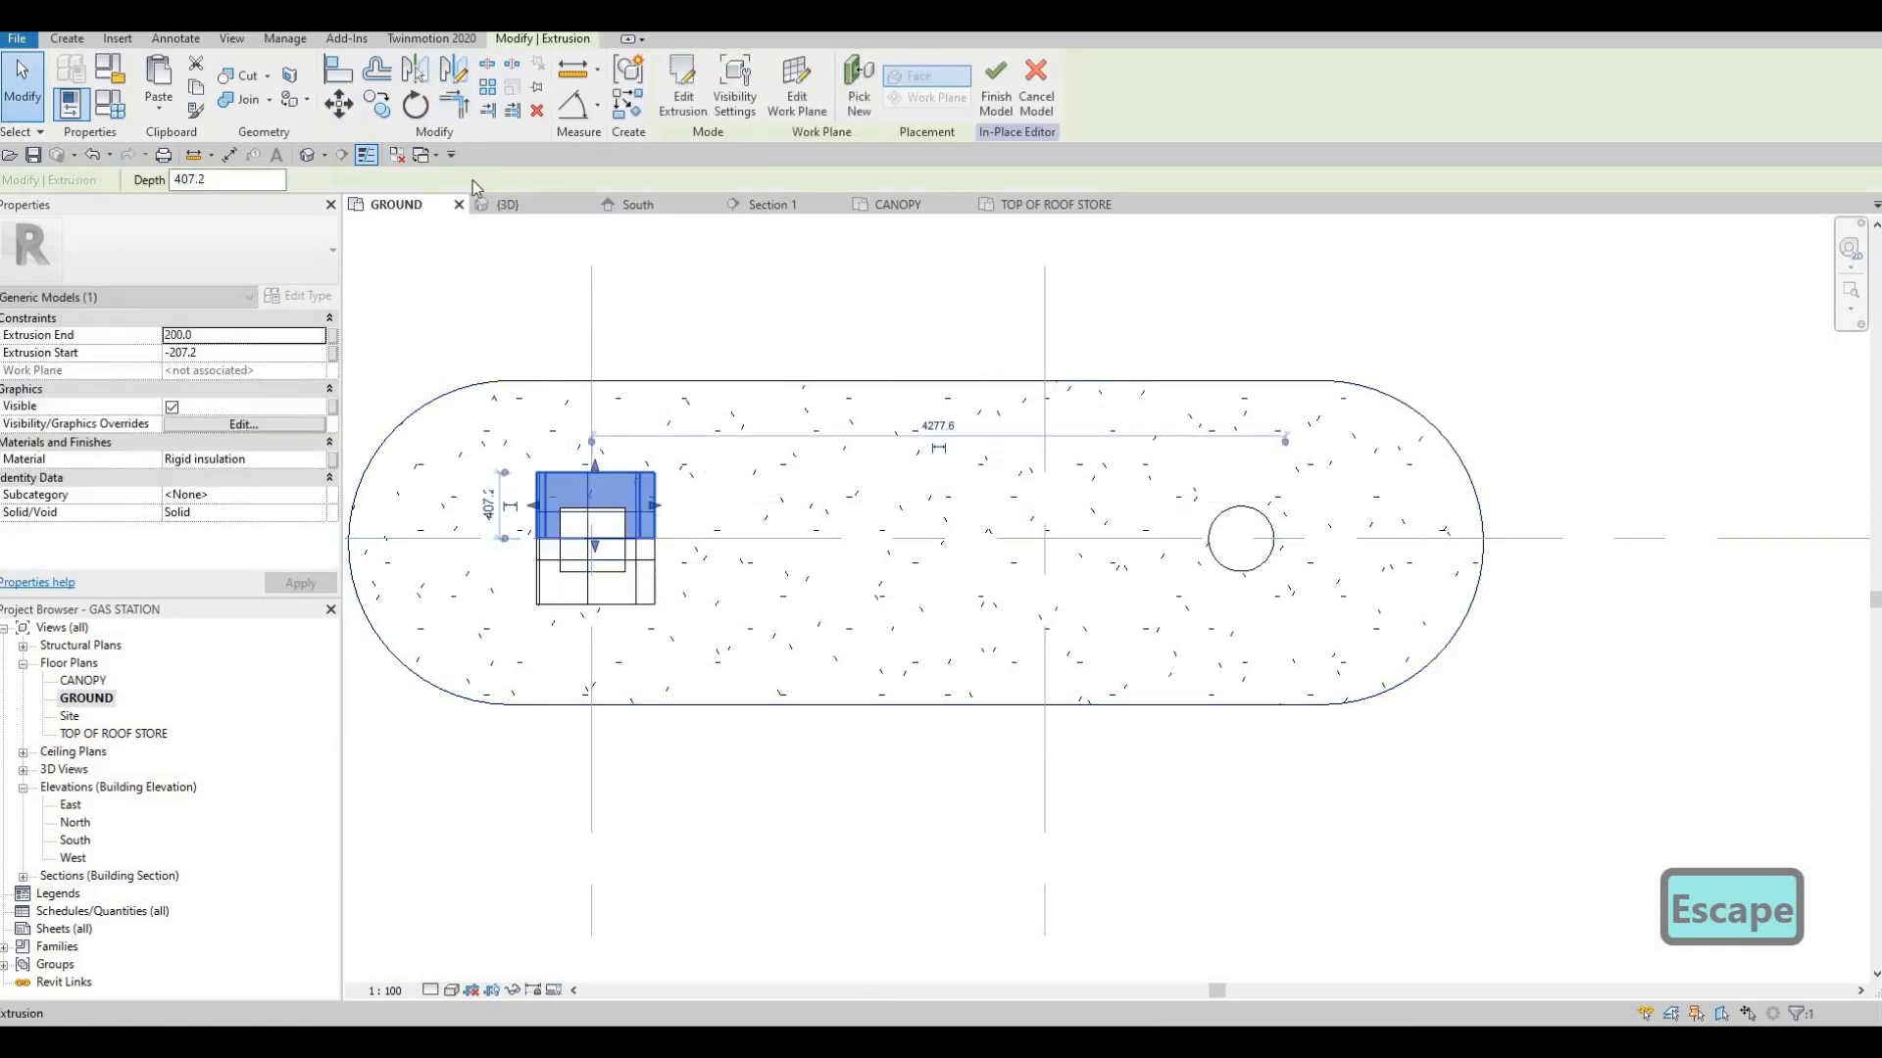
key("Escape")
Mirror a copy of the half-round end piece to the opposite end of the cladding in the TOP OF ROOF STORE plan
left_click(308, 155)
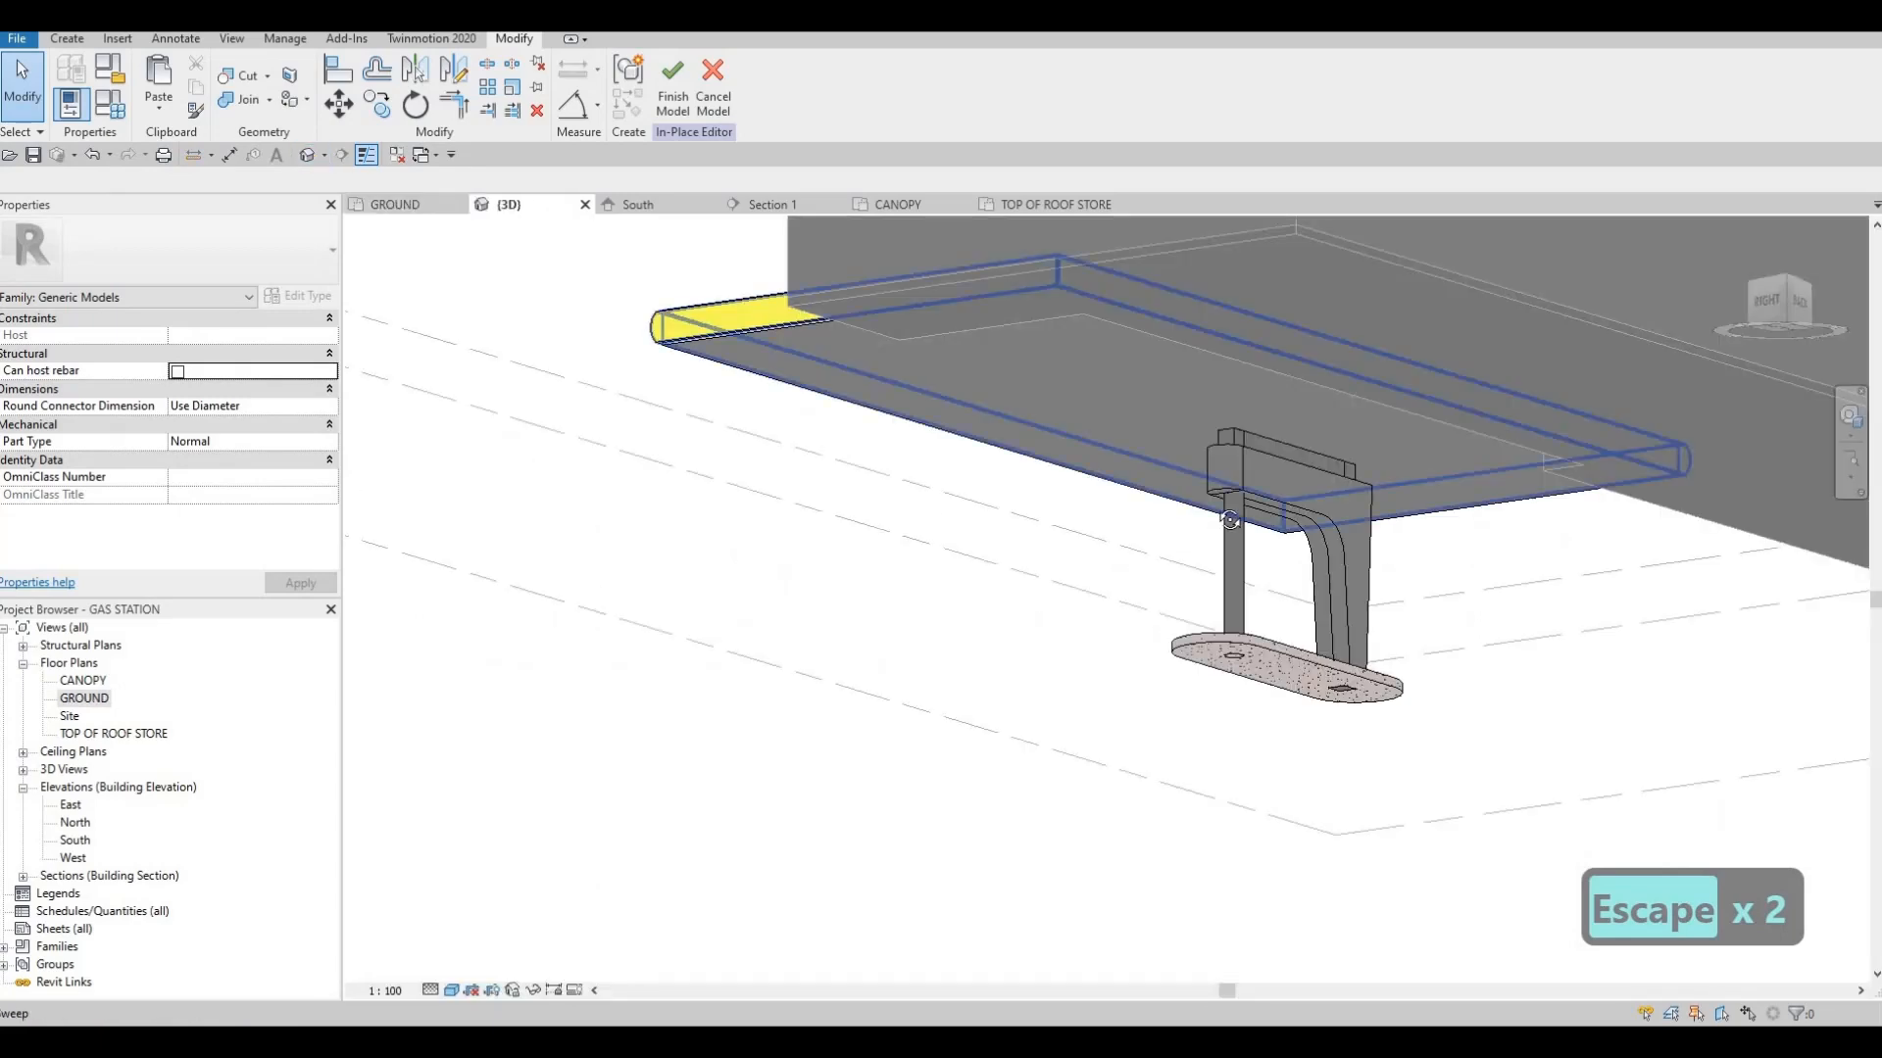
key("Escape")
scroll(867, 353, "down", 2)
middle_click_drag(1386, 549, 956, 432, "shift")
middle_click_drag(1179, 410, 1211, 612, "shift")
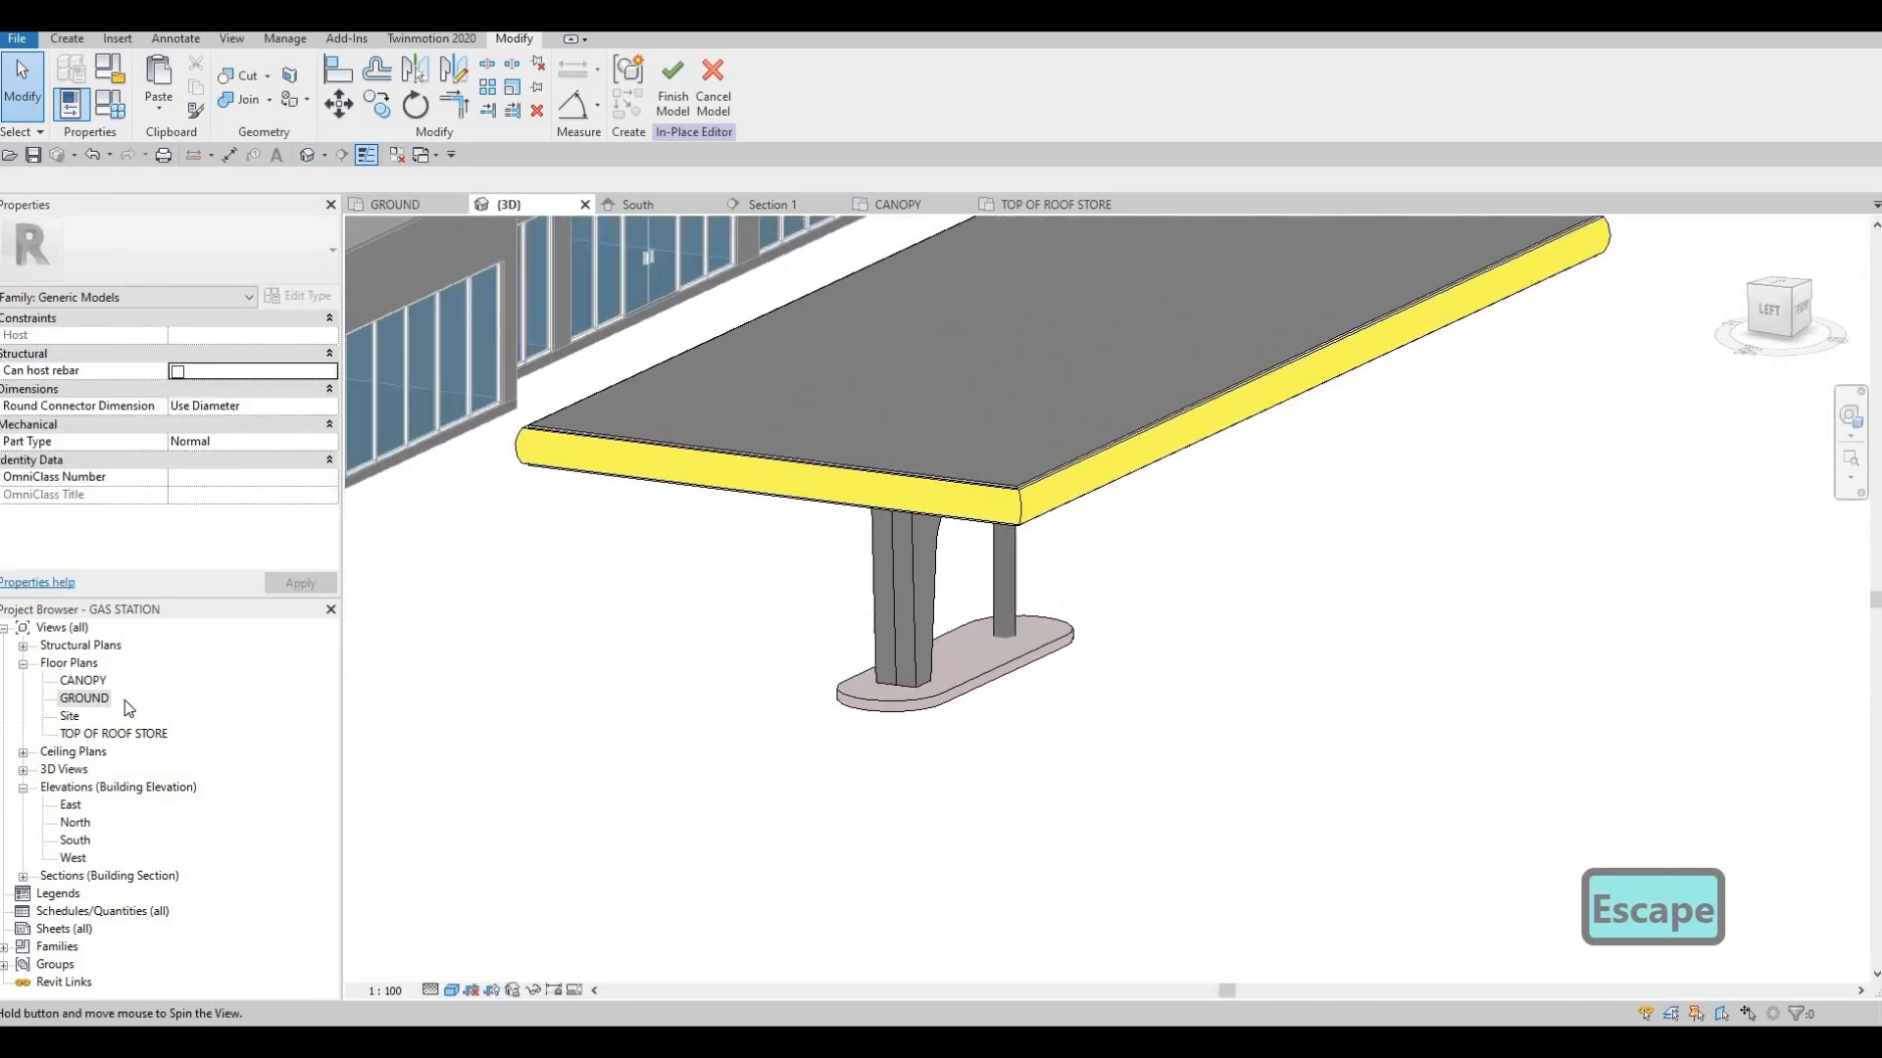
double_click(84, 698)
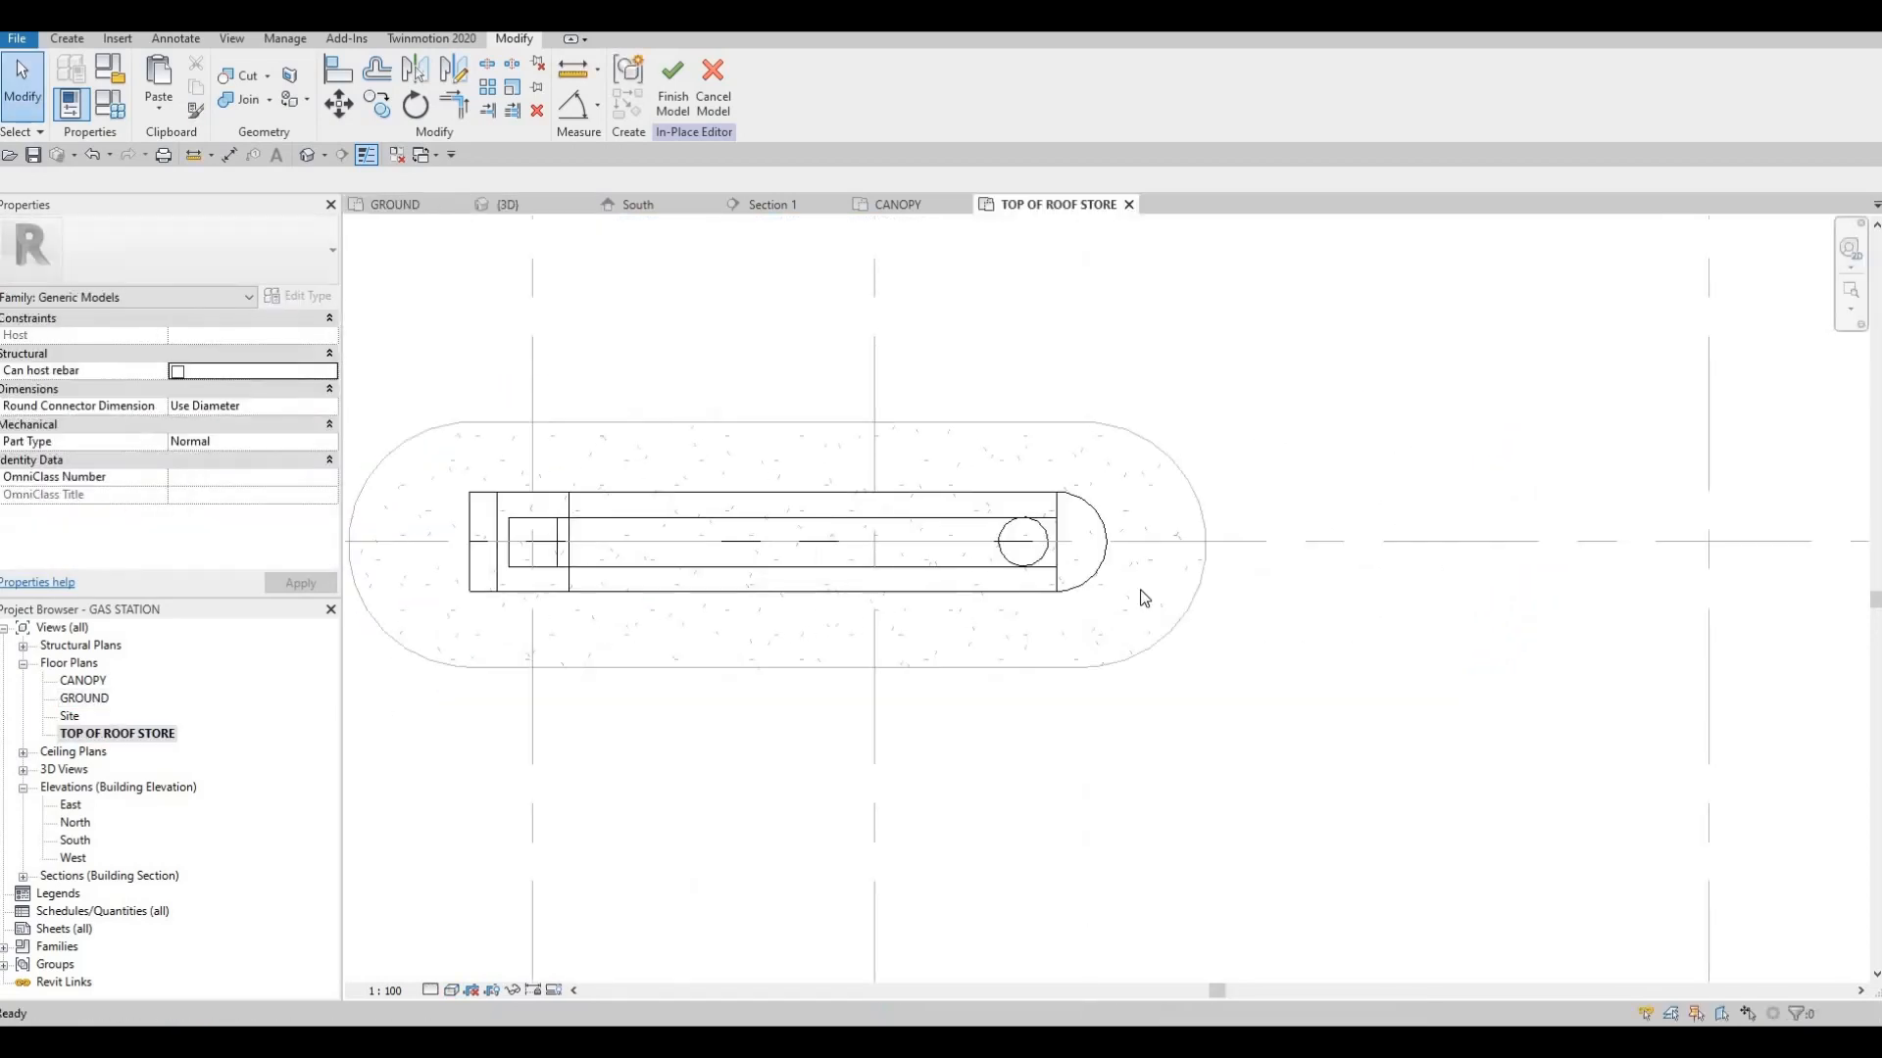
key("Escape")
left_click_drag(1138, 579, 706, 302)
middle_click_drag(705, 302, 915, 277)
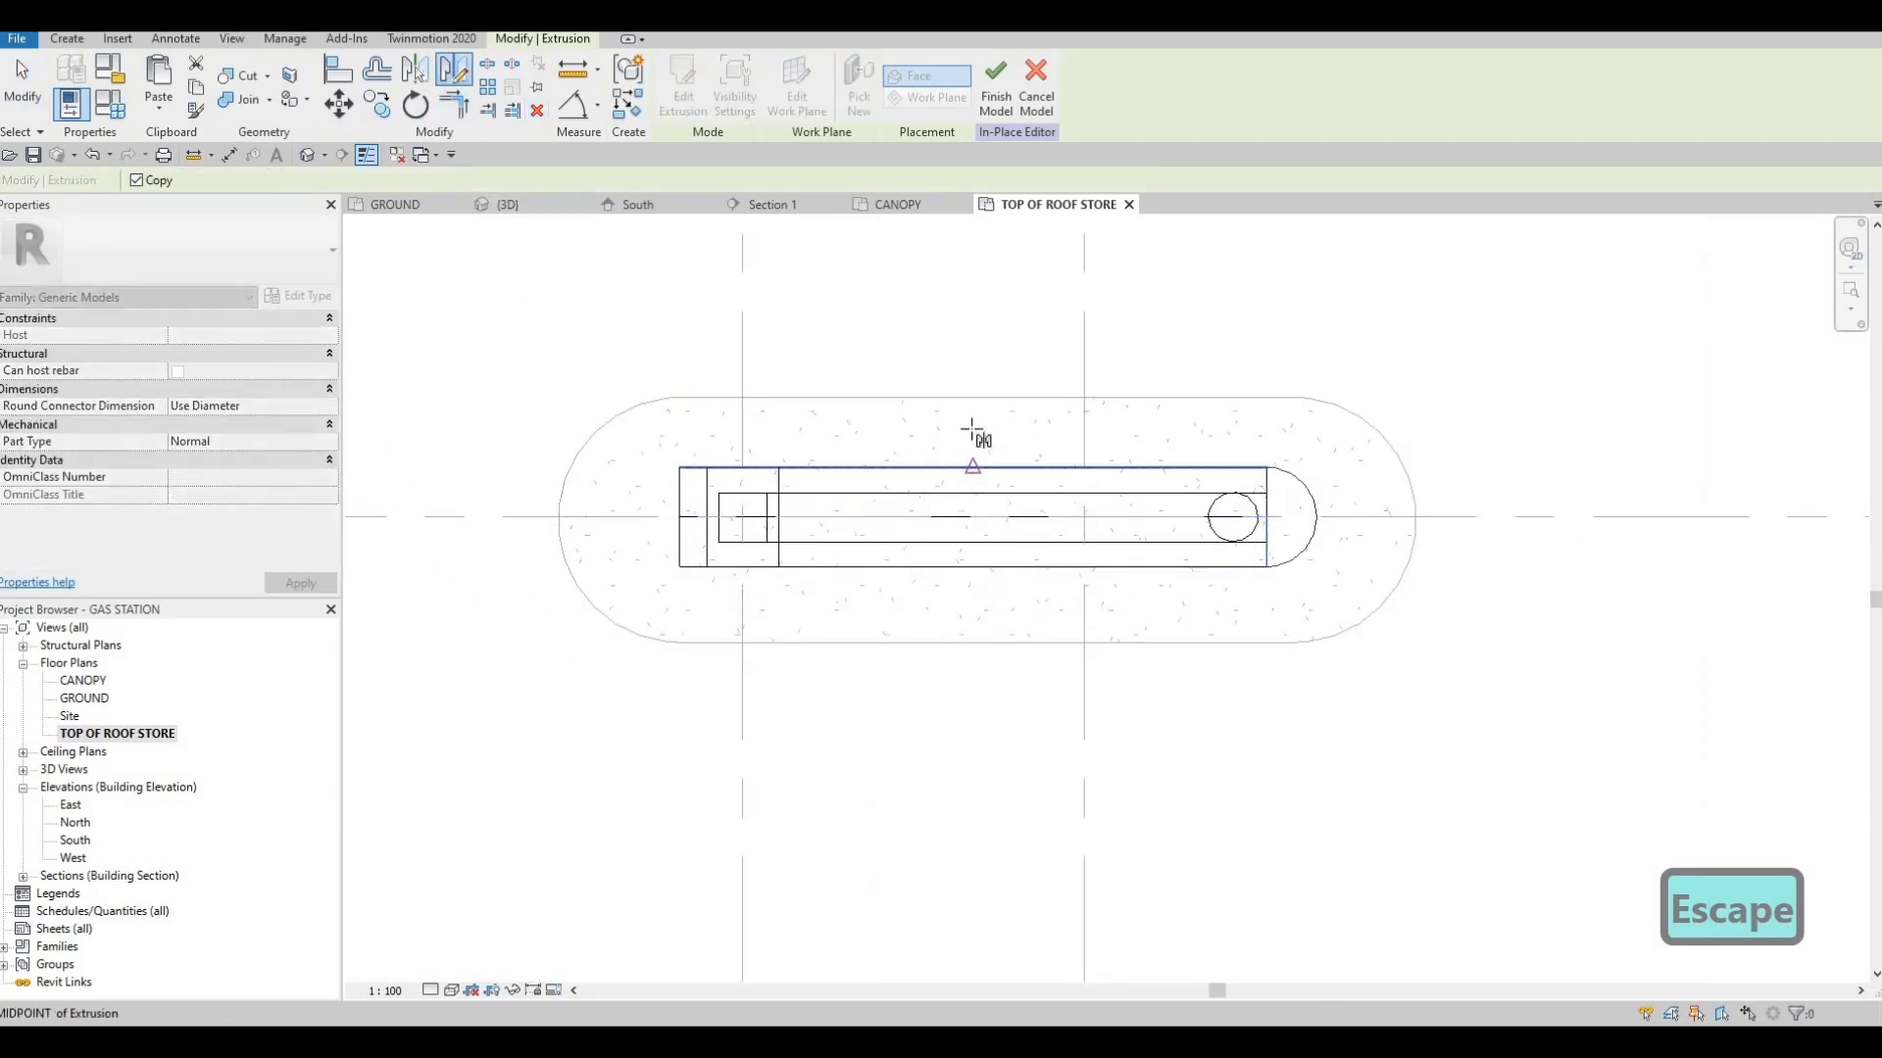
key("Escape")
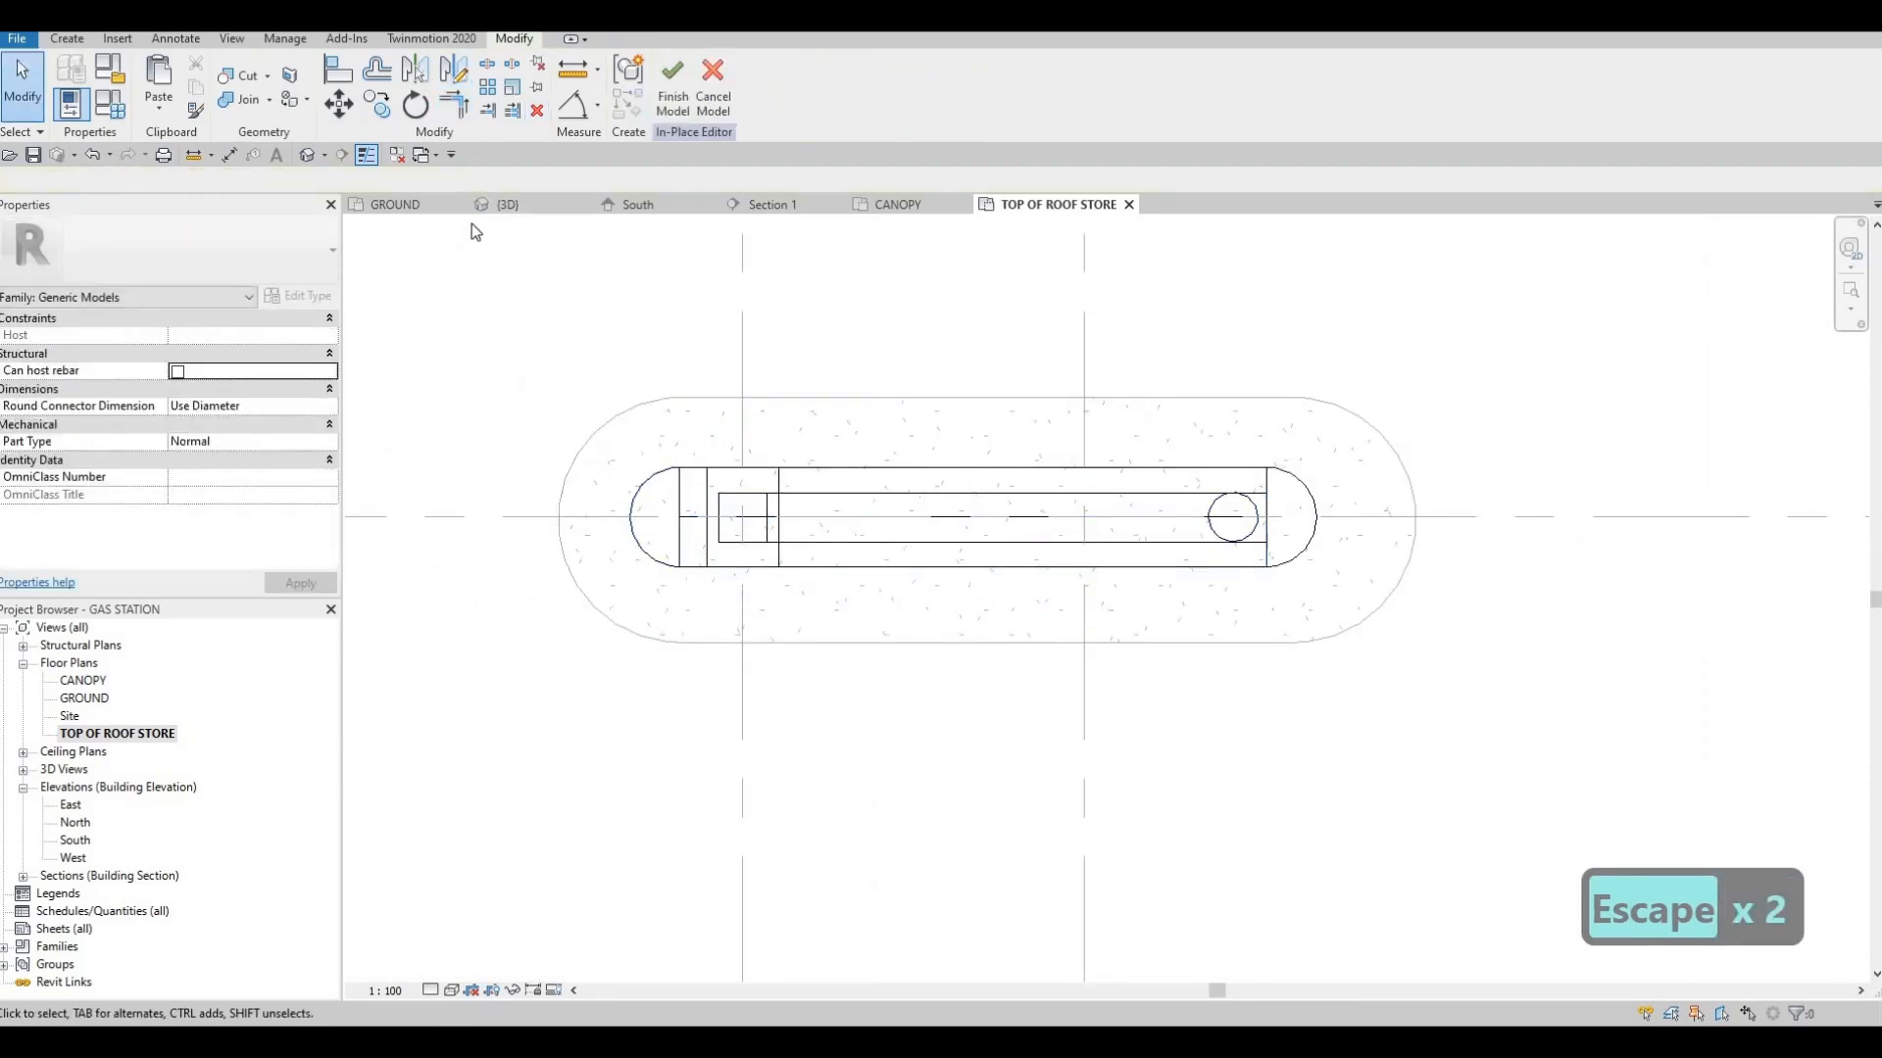
Stretch the copied half-round end piece down to the concrete island beside the tapered leg in 3D
left_click(506, 210)
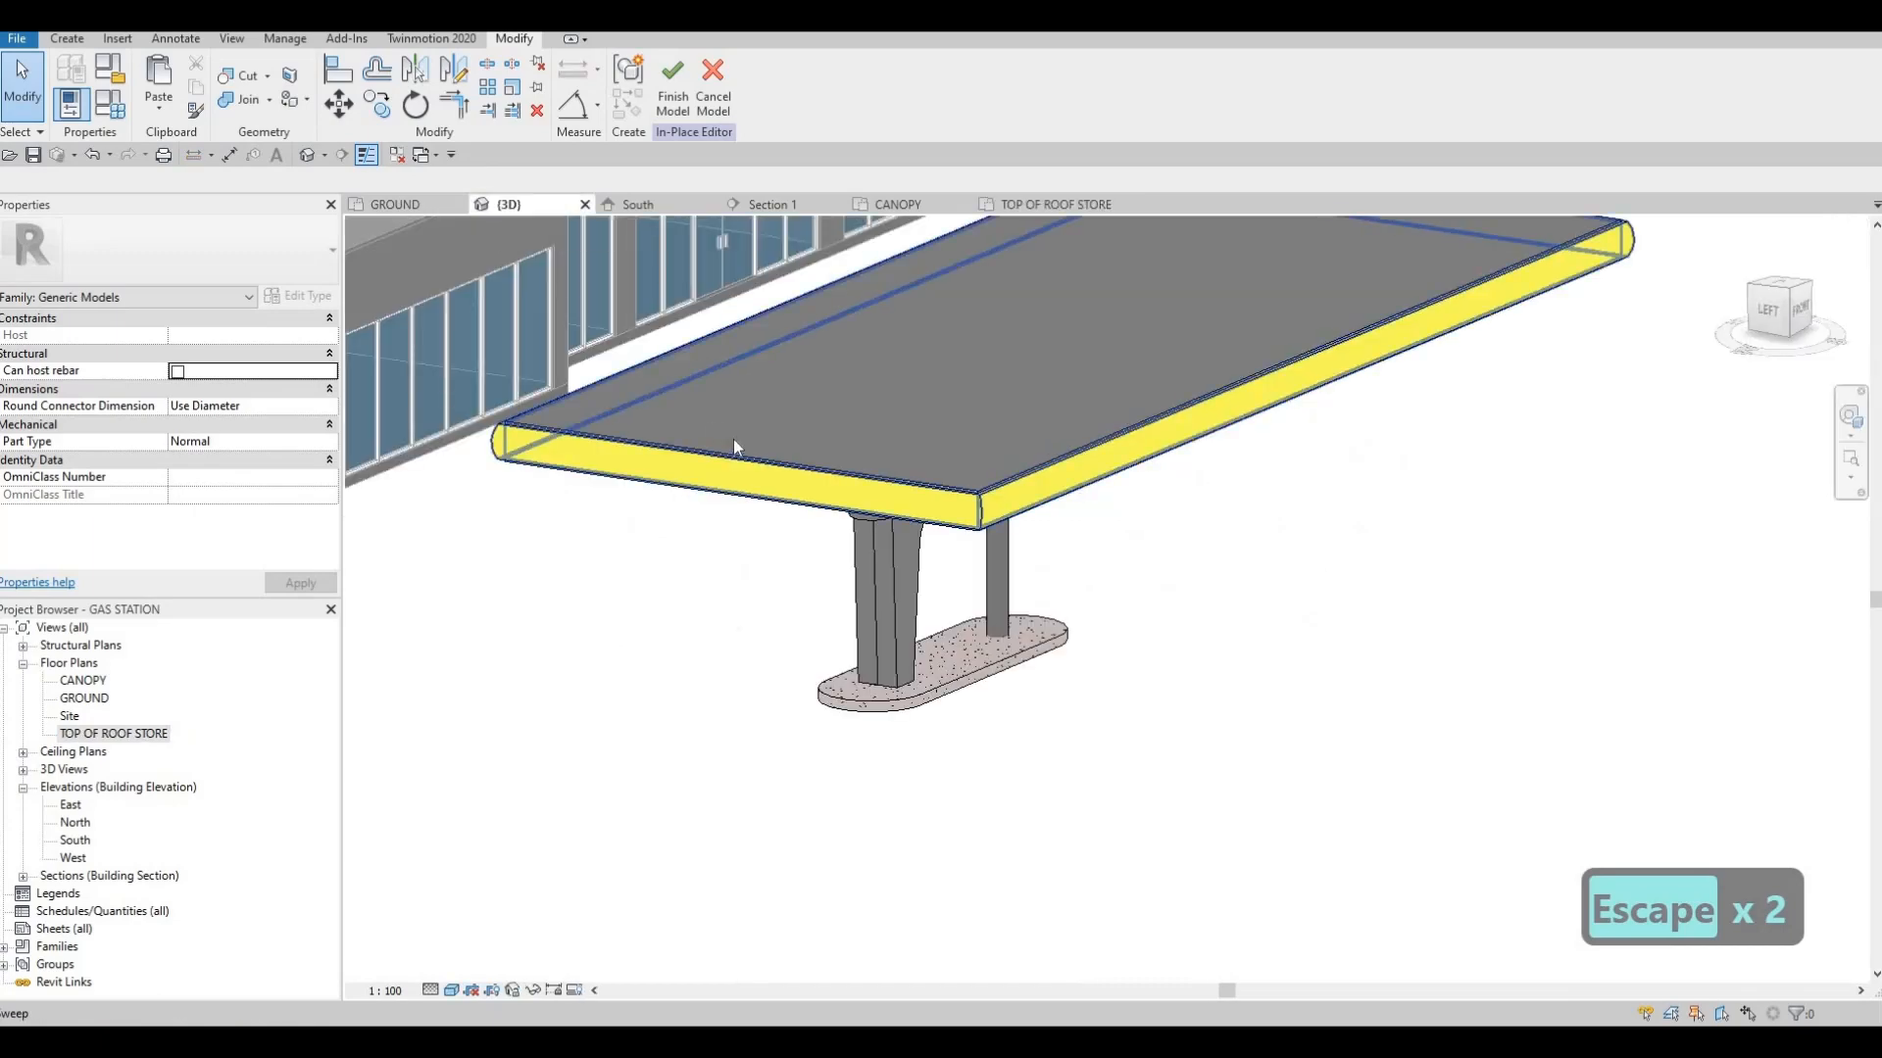
middle_click_drag(733, 439, 716, 408, "shift")
scroll(715, 408, "up", 2)
left_click(713, 427)
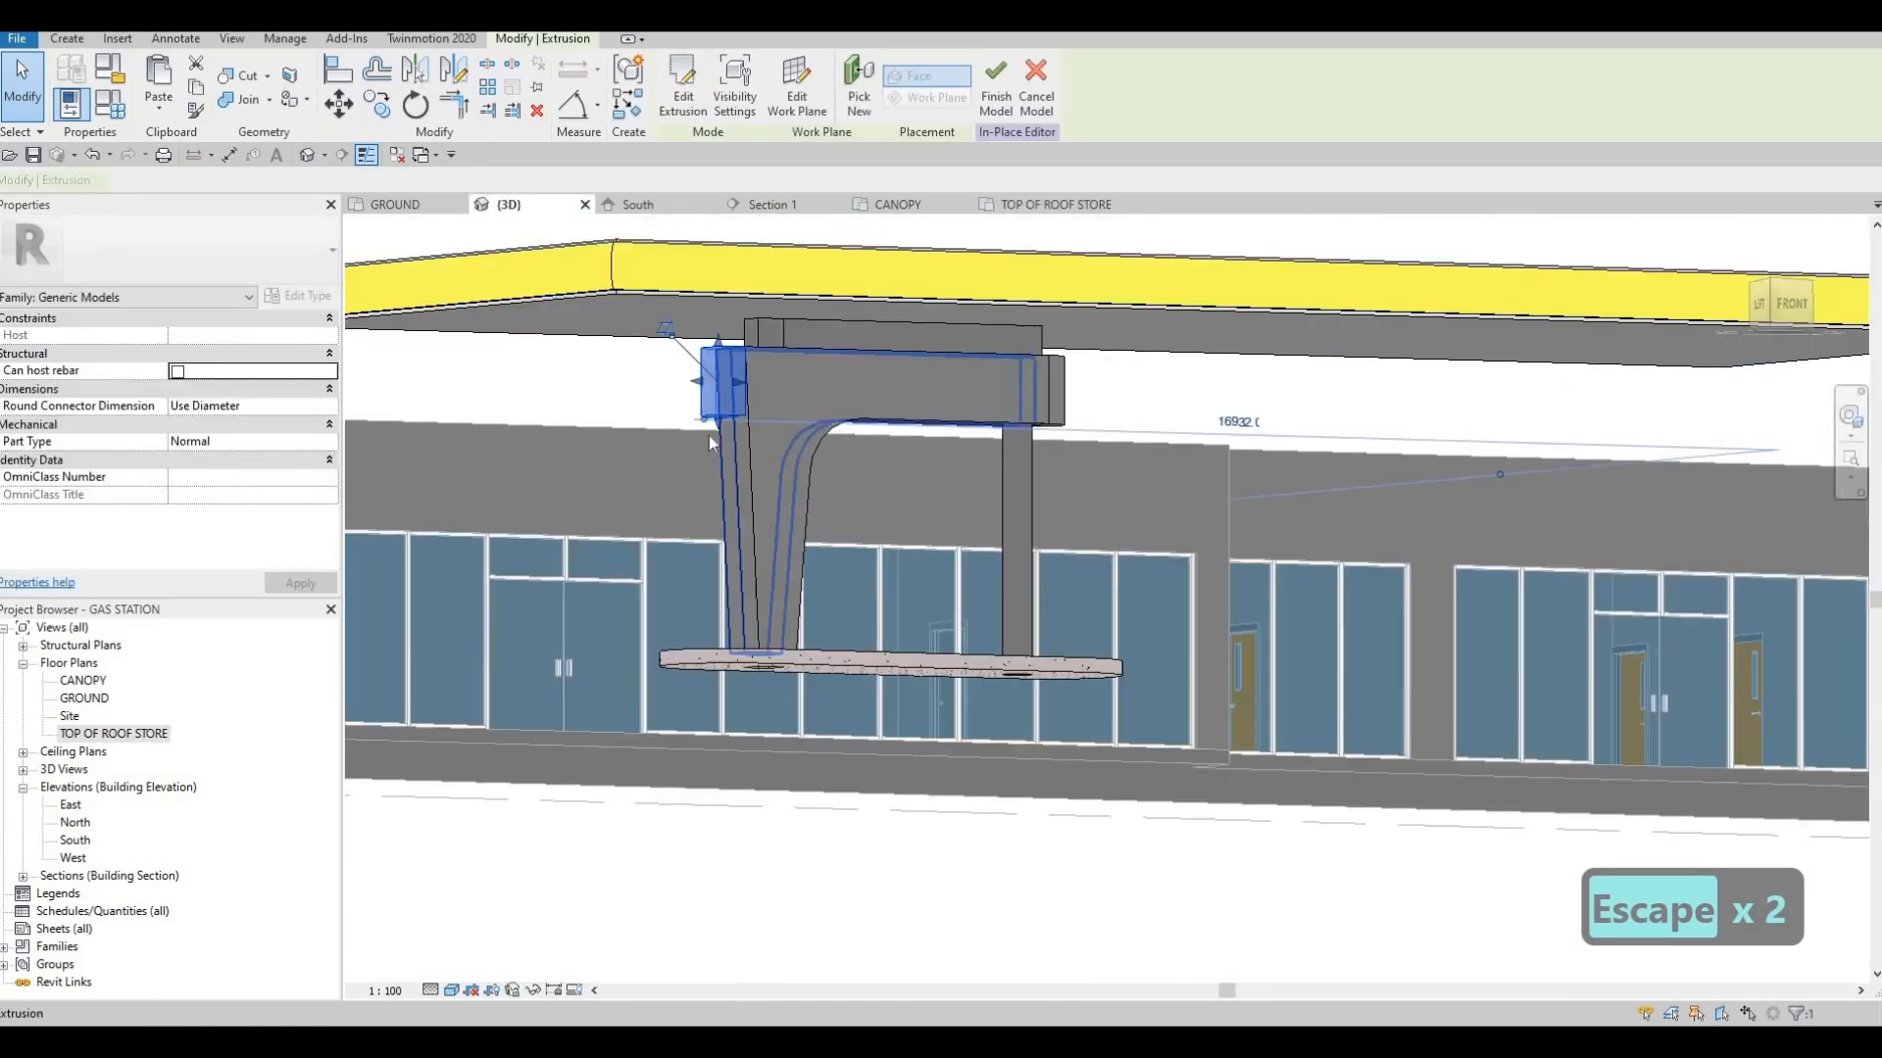
scroll(709, 435, "up", 2)
left_click_drag(720, 427, 784, 559)
key("Escape")
key("Escape")
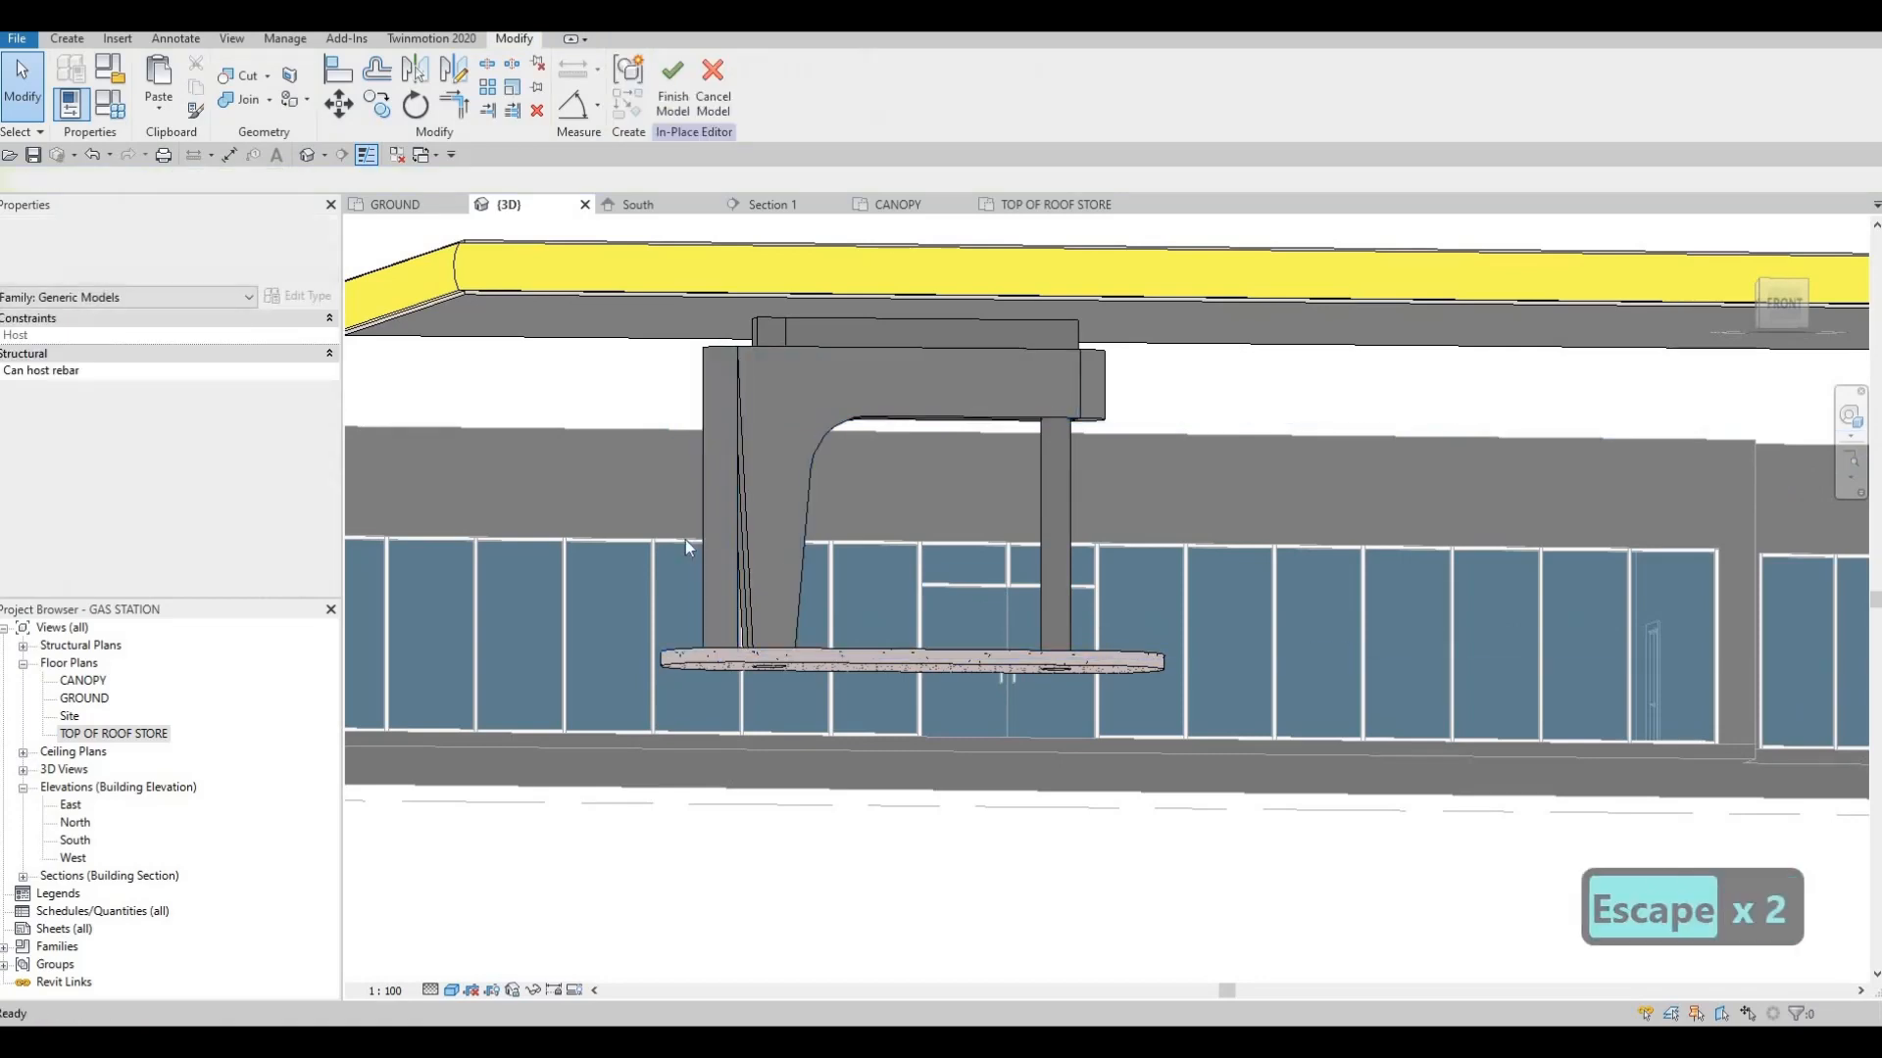
Delete the copied half-round piece beside the tapered leg and check the cladding from the front
left_click(685, 539)
key("Delete")
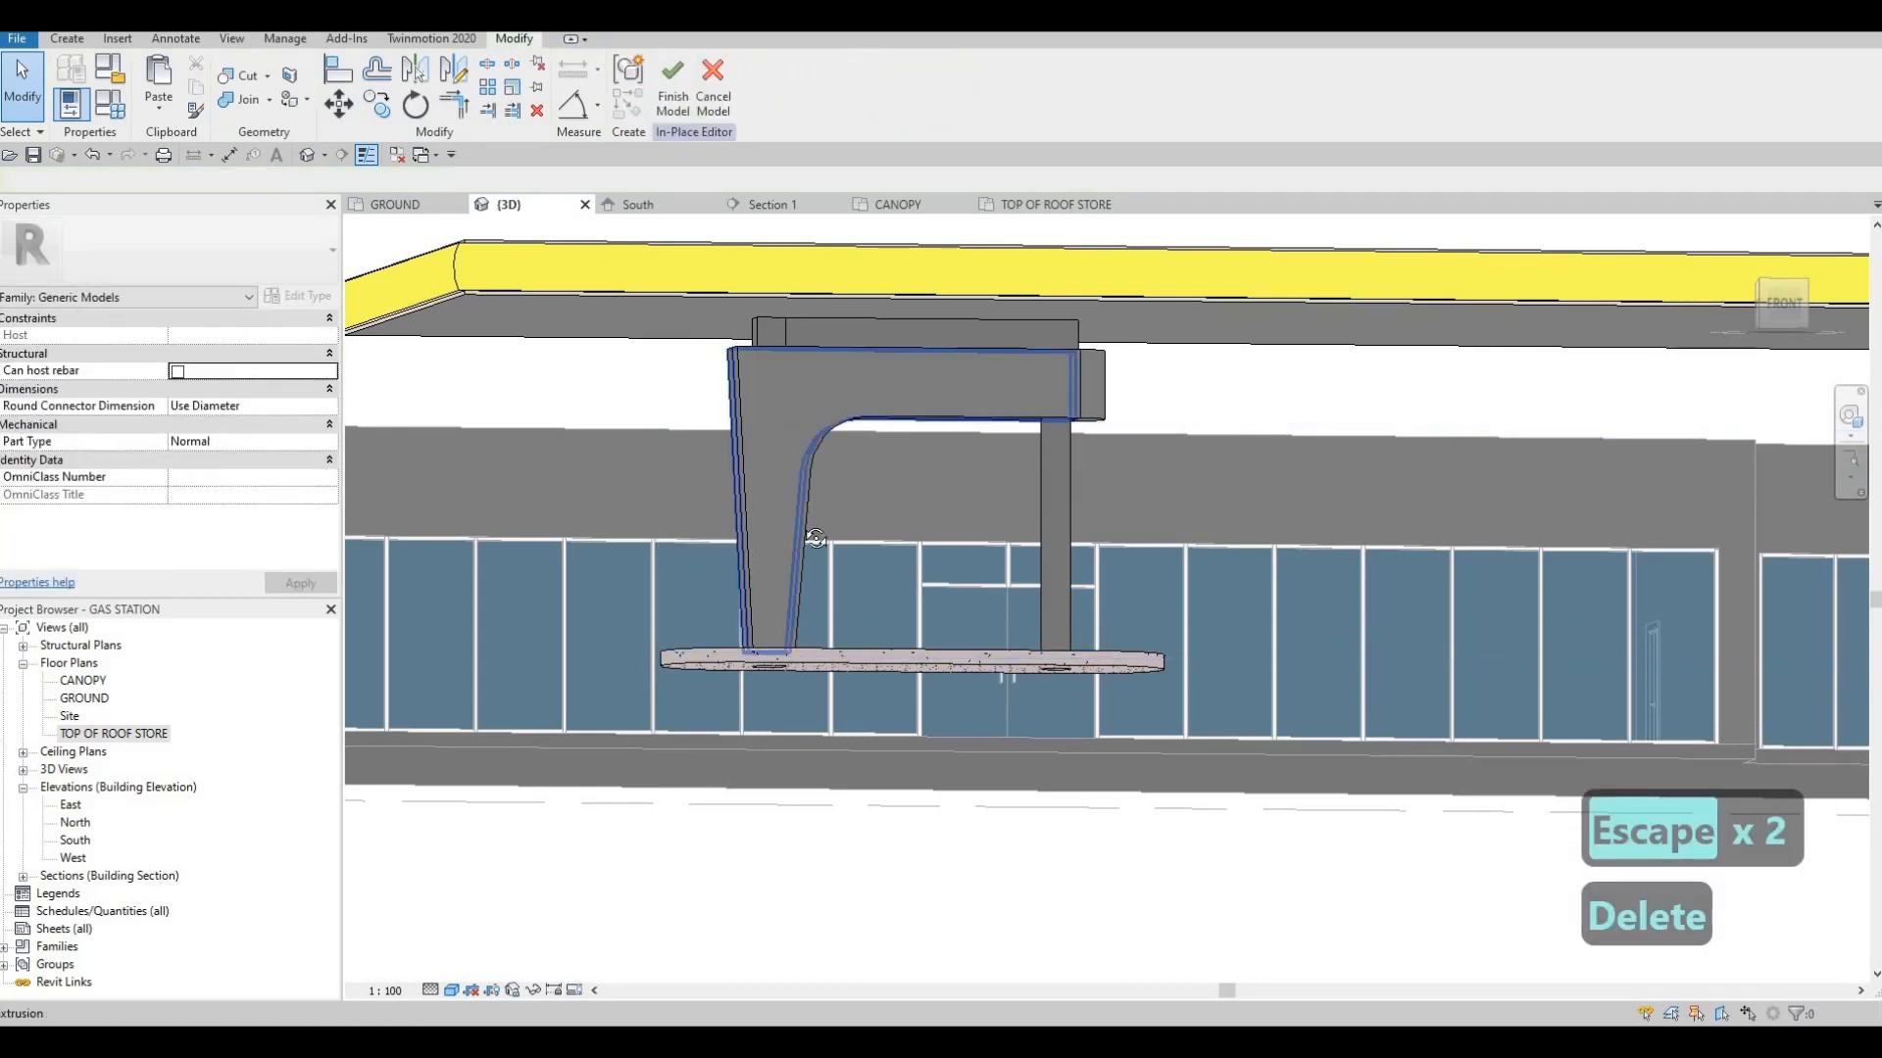
middle_click_drag(888, 534, 810, 533, "shift")
middle_click_drag(792, 568, 969, 503, "shift")
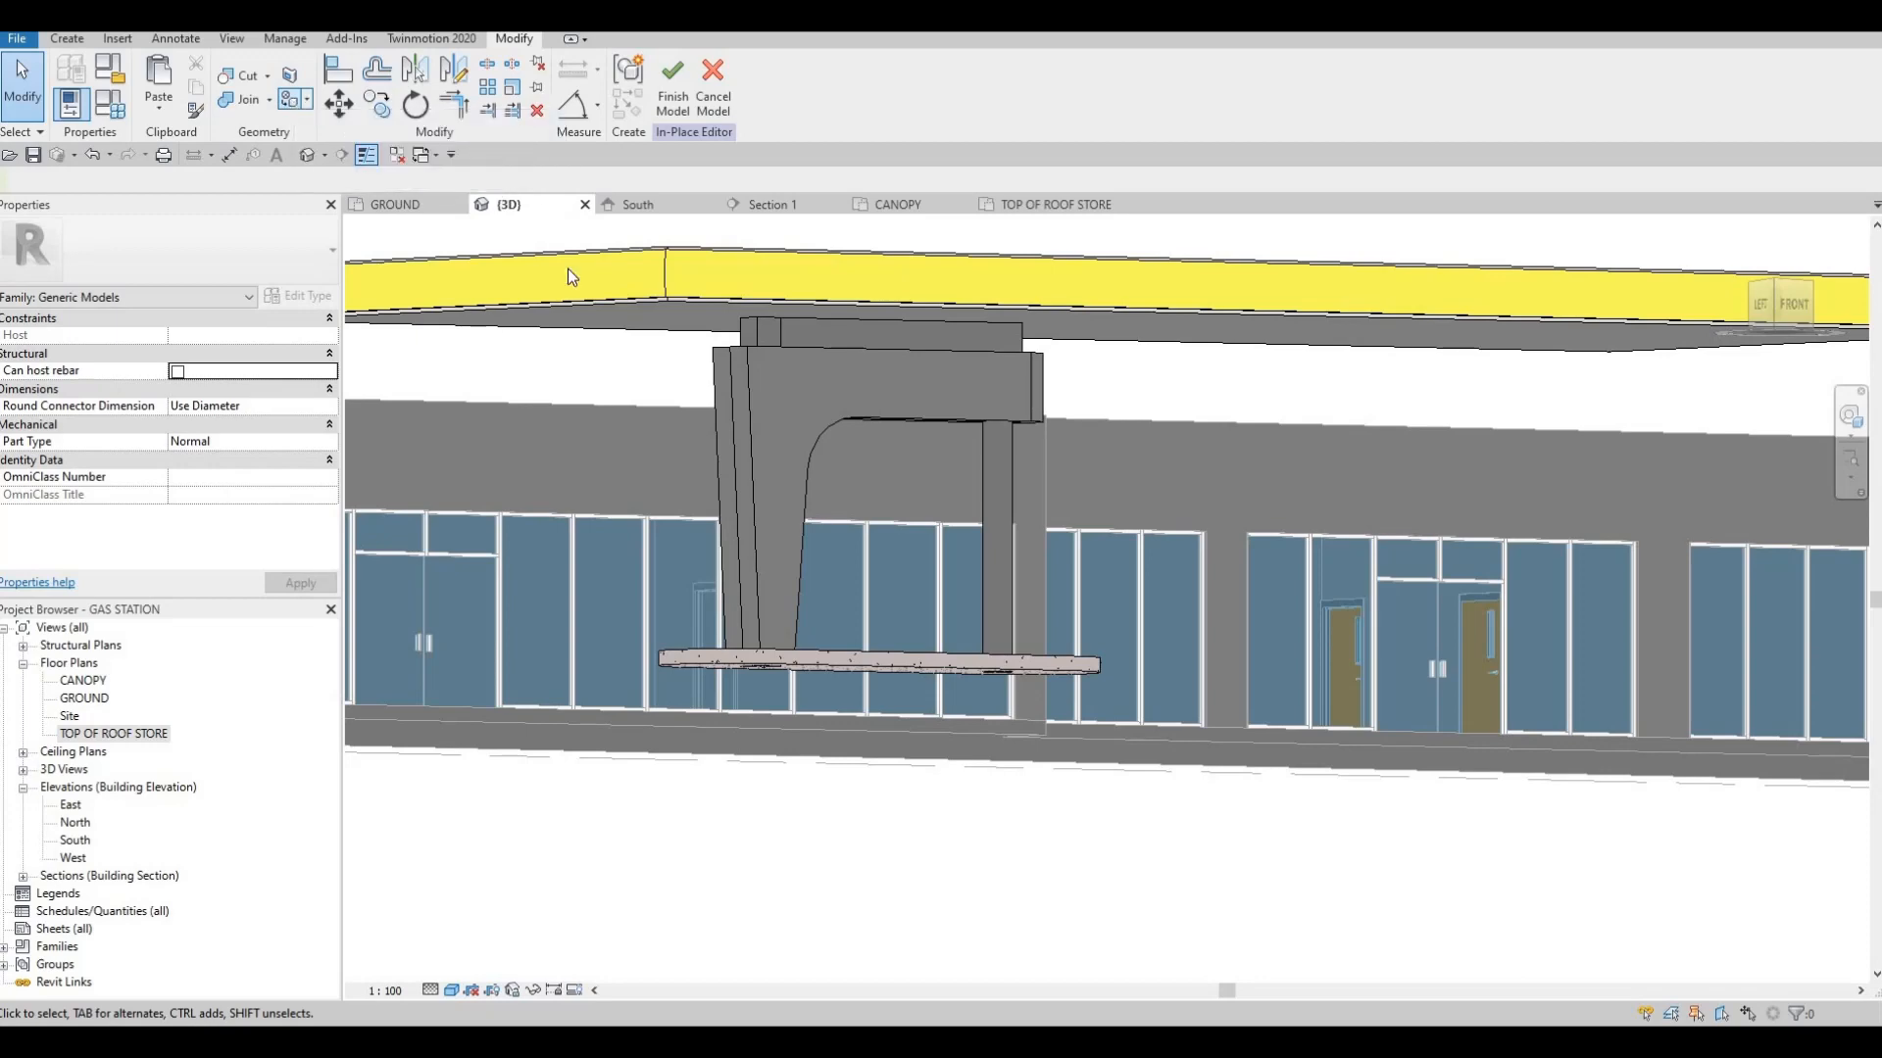
Paint the cladding's front face and half-round end with the Parking Stripe material
left_click(291, 102)
left_click(873, 544)
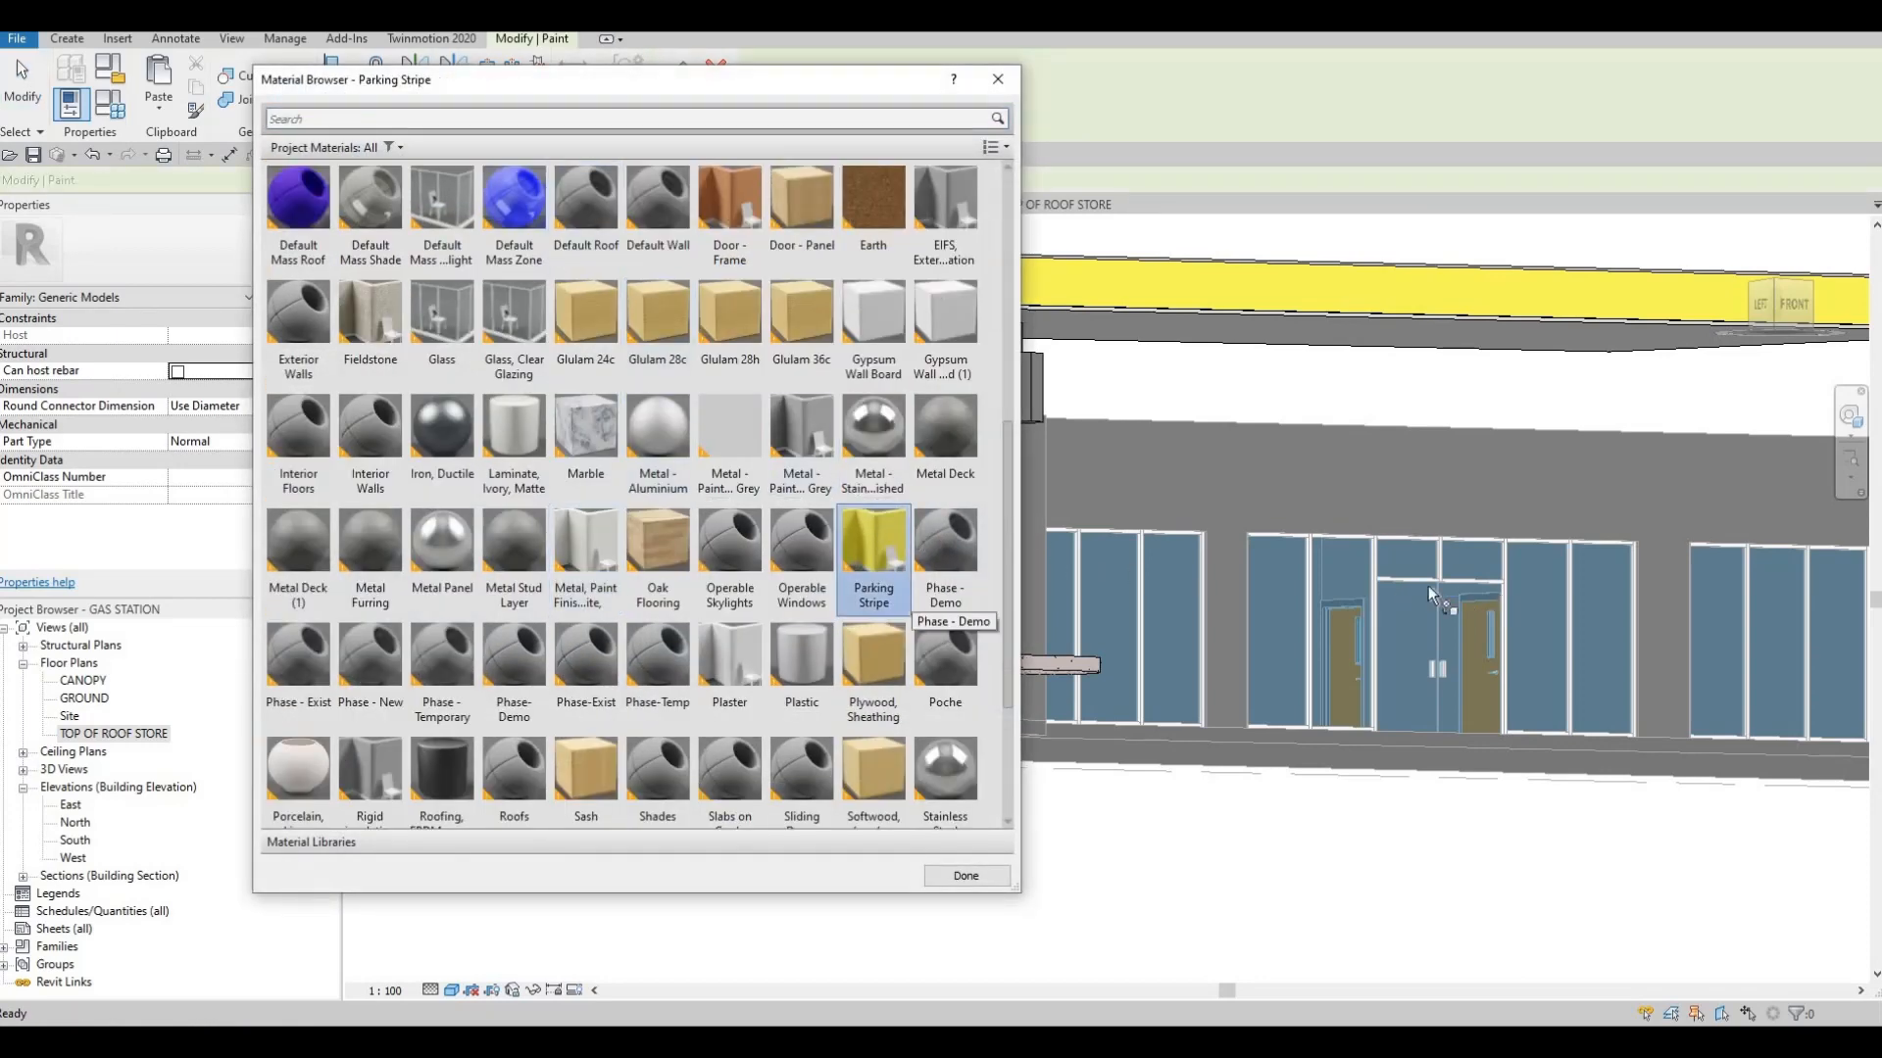
left_click(1176, 439)
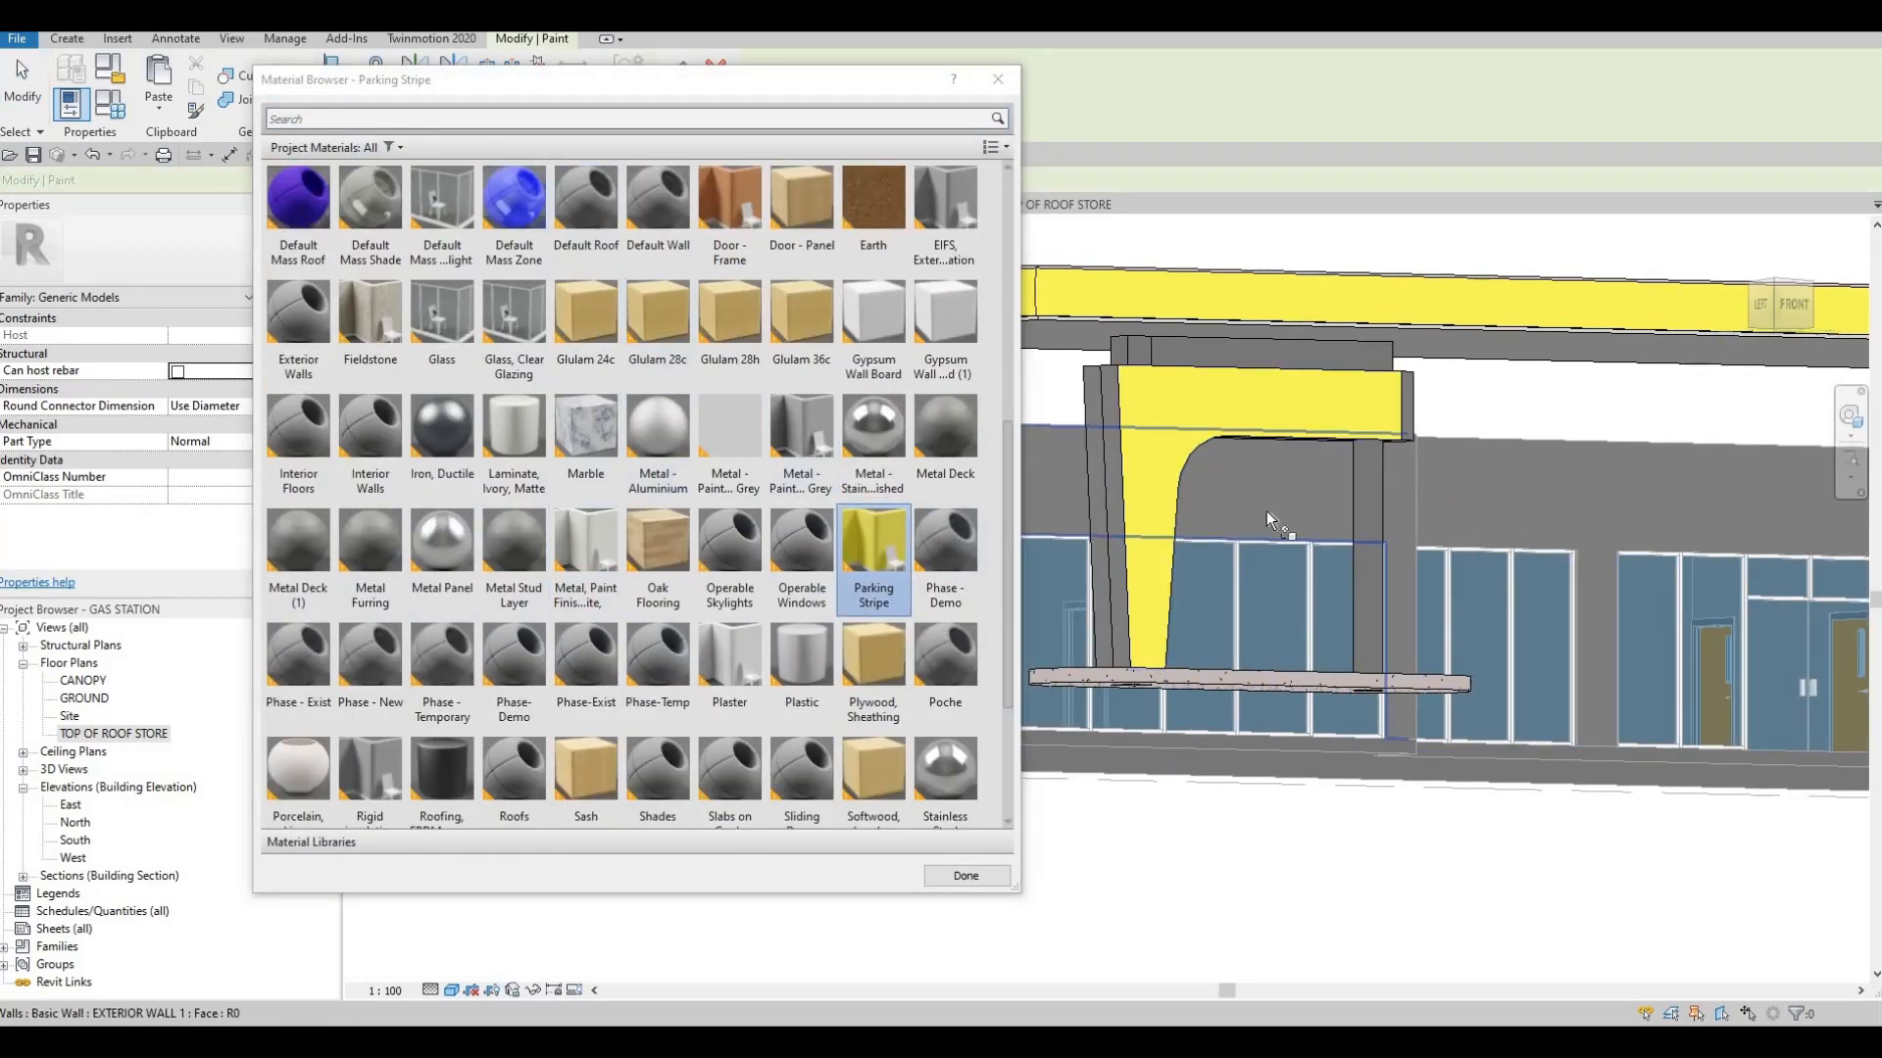
middle_click_drag(1266, 510, 1235, 547, "shift")
mouse_move(1301, 445)
middle_mouse_down("shift")
mouse_move(1344, 426)
mouse_move(1128, 471)
mouse_move(1127, 566)
mouse_move(1096, 551)
mouse_move(1088, 533)
mouse_move(1425, 479)
mouse_move(1349, 507)
mouse_move(1538, 520)
mouse_move(1495, 533)
mouse_move(1631, 552)
mouse_move(1458, 500)
mouse_move(952, 262)
middle_mouse_up("shift")
left_click(1088, 535)
left_click(992, 881)
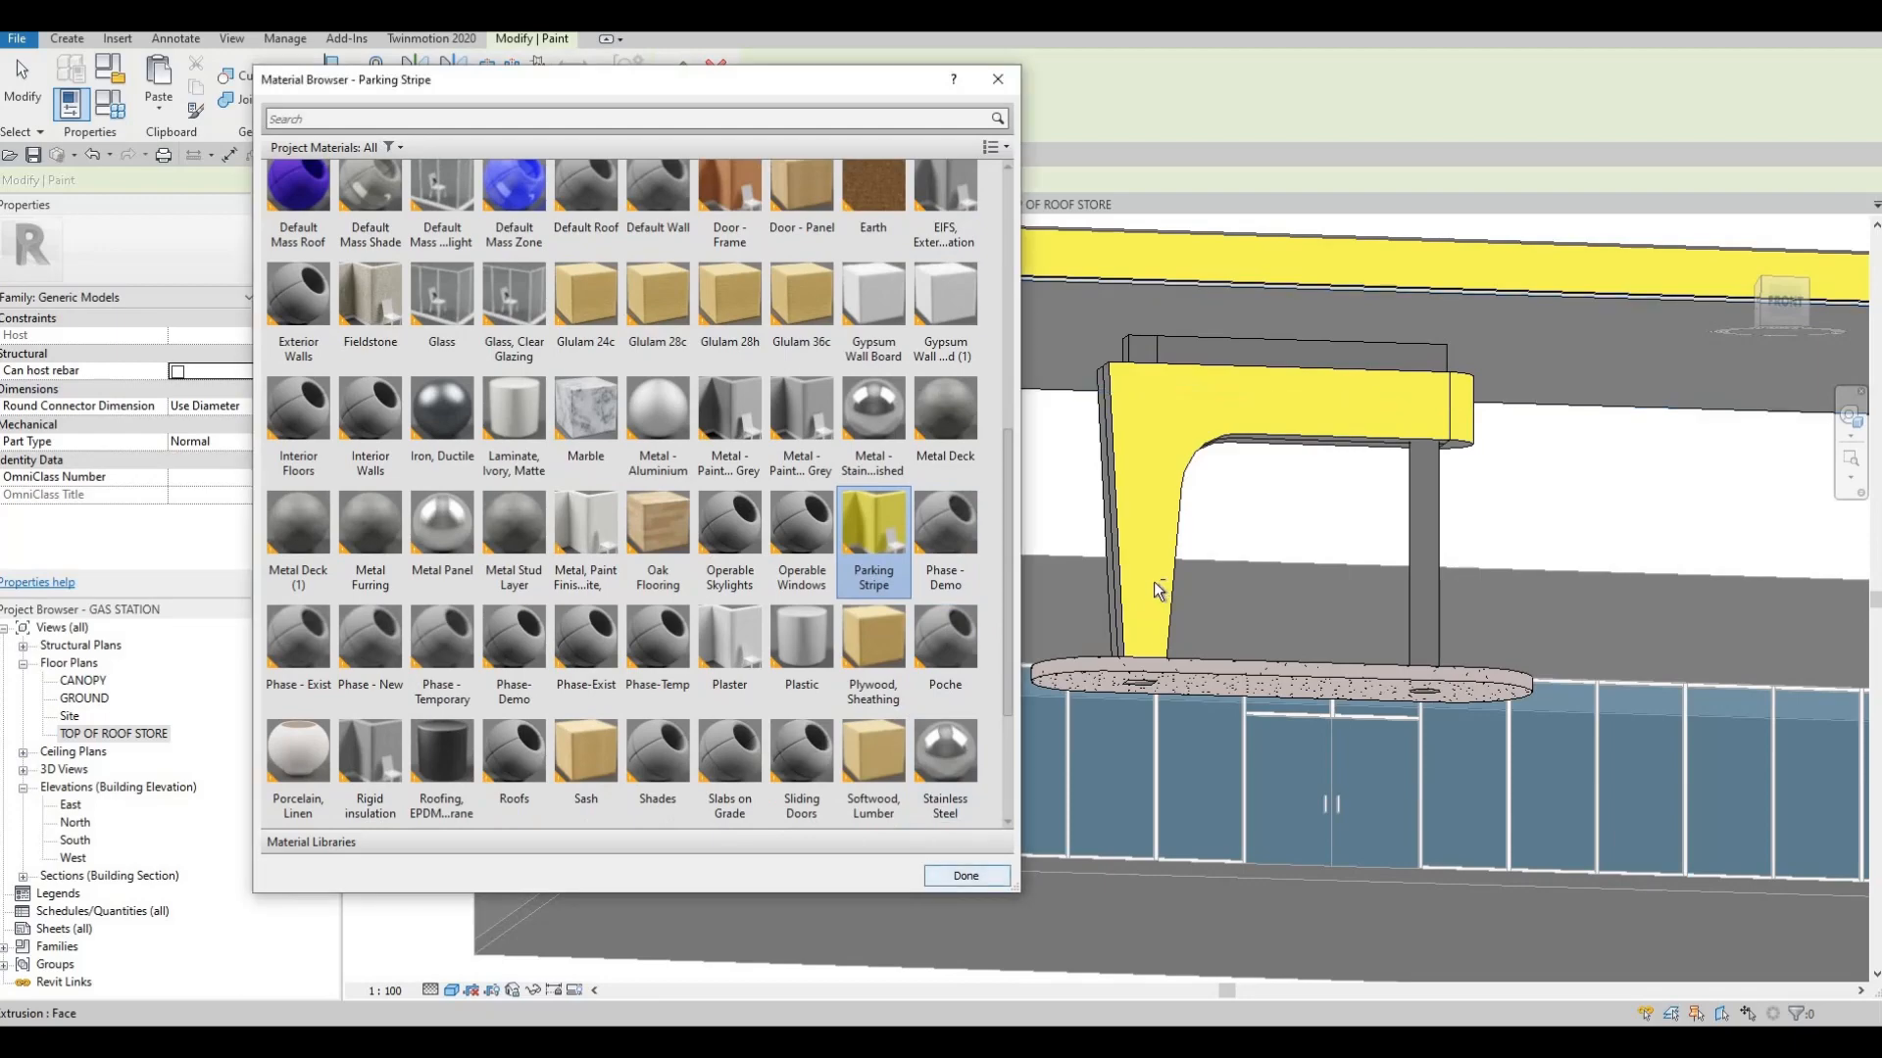
Check the painted cladding beneath the canopy and finish the in-place model
scroll(1152, 582, "down", 1)
middle_click_drag(1155, 580, 1332, 664, "shift")
middle_click_drag(834, 239, 690, 119, "shift")
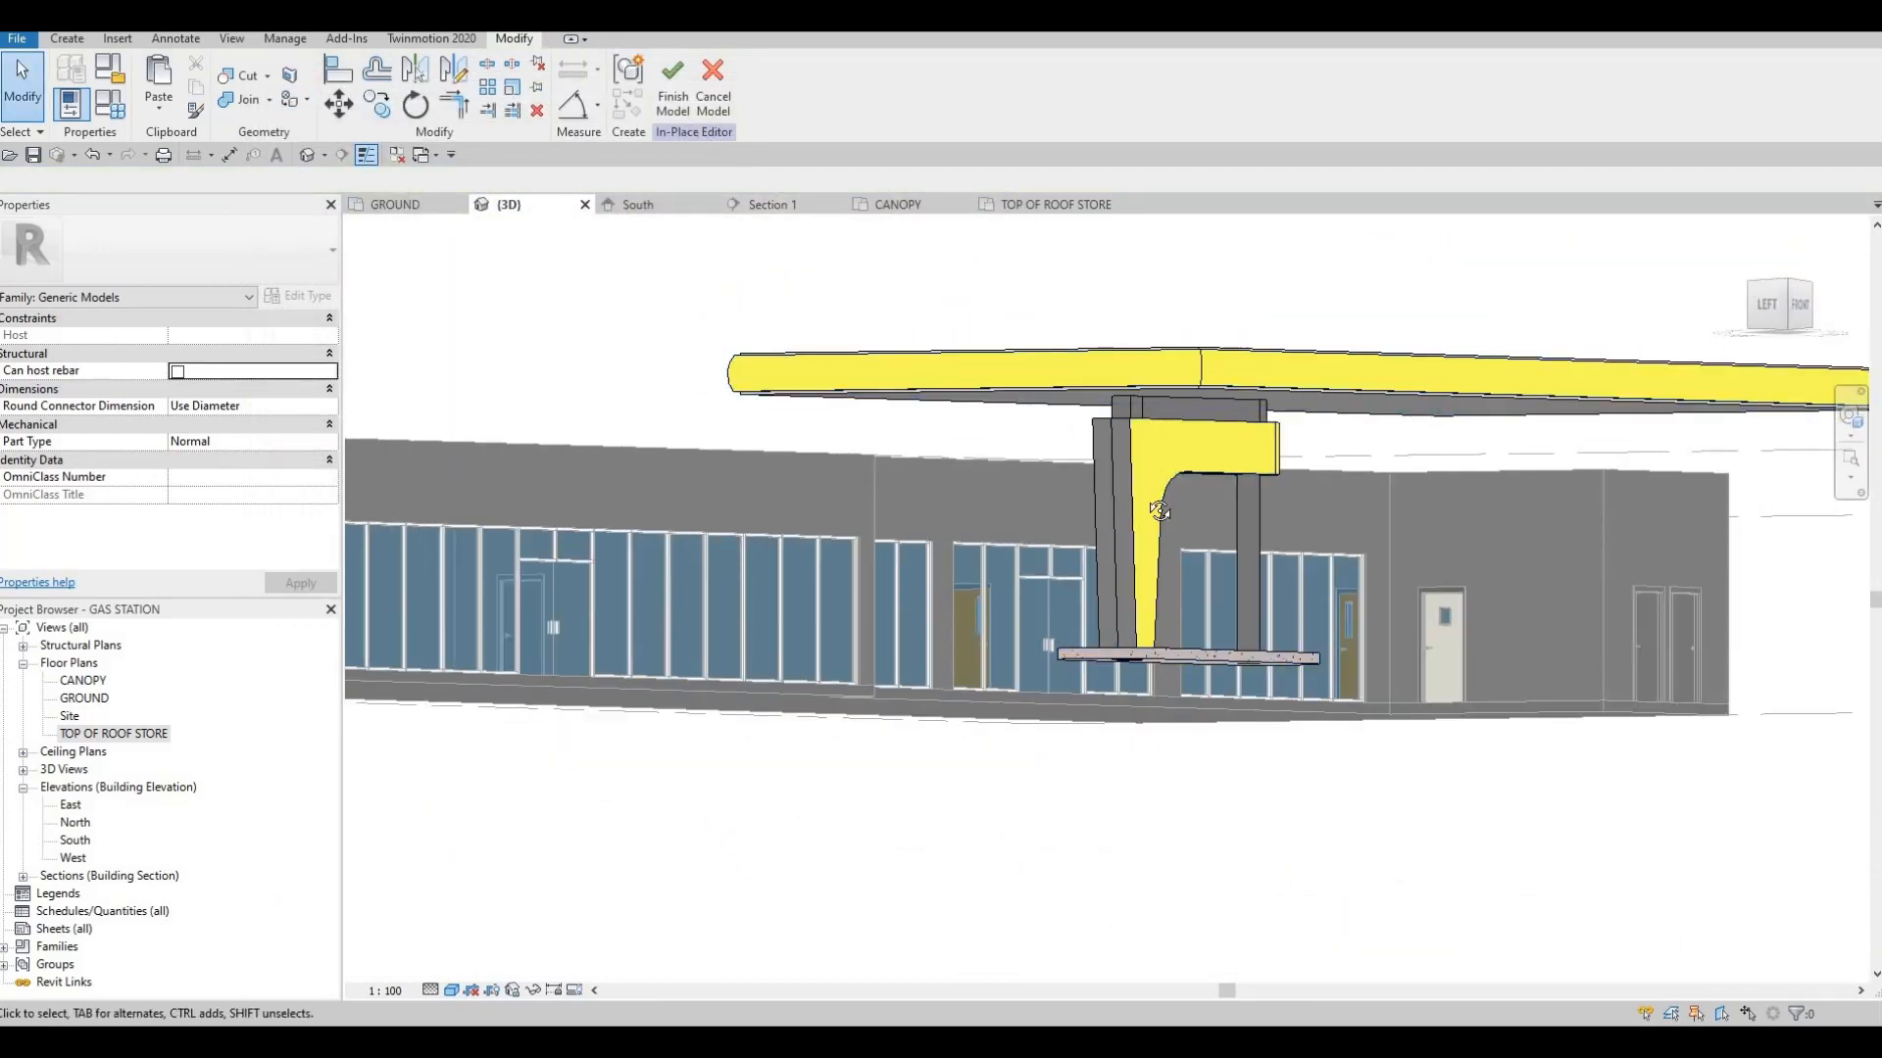
middle_click_drag(839, 356, 664, 110, "shift")
left_click(670, 106)
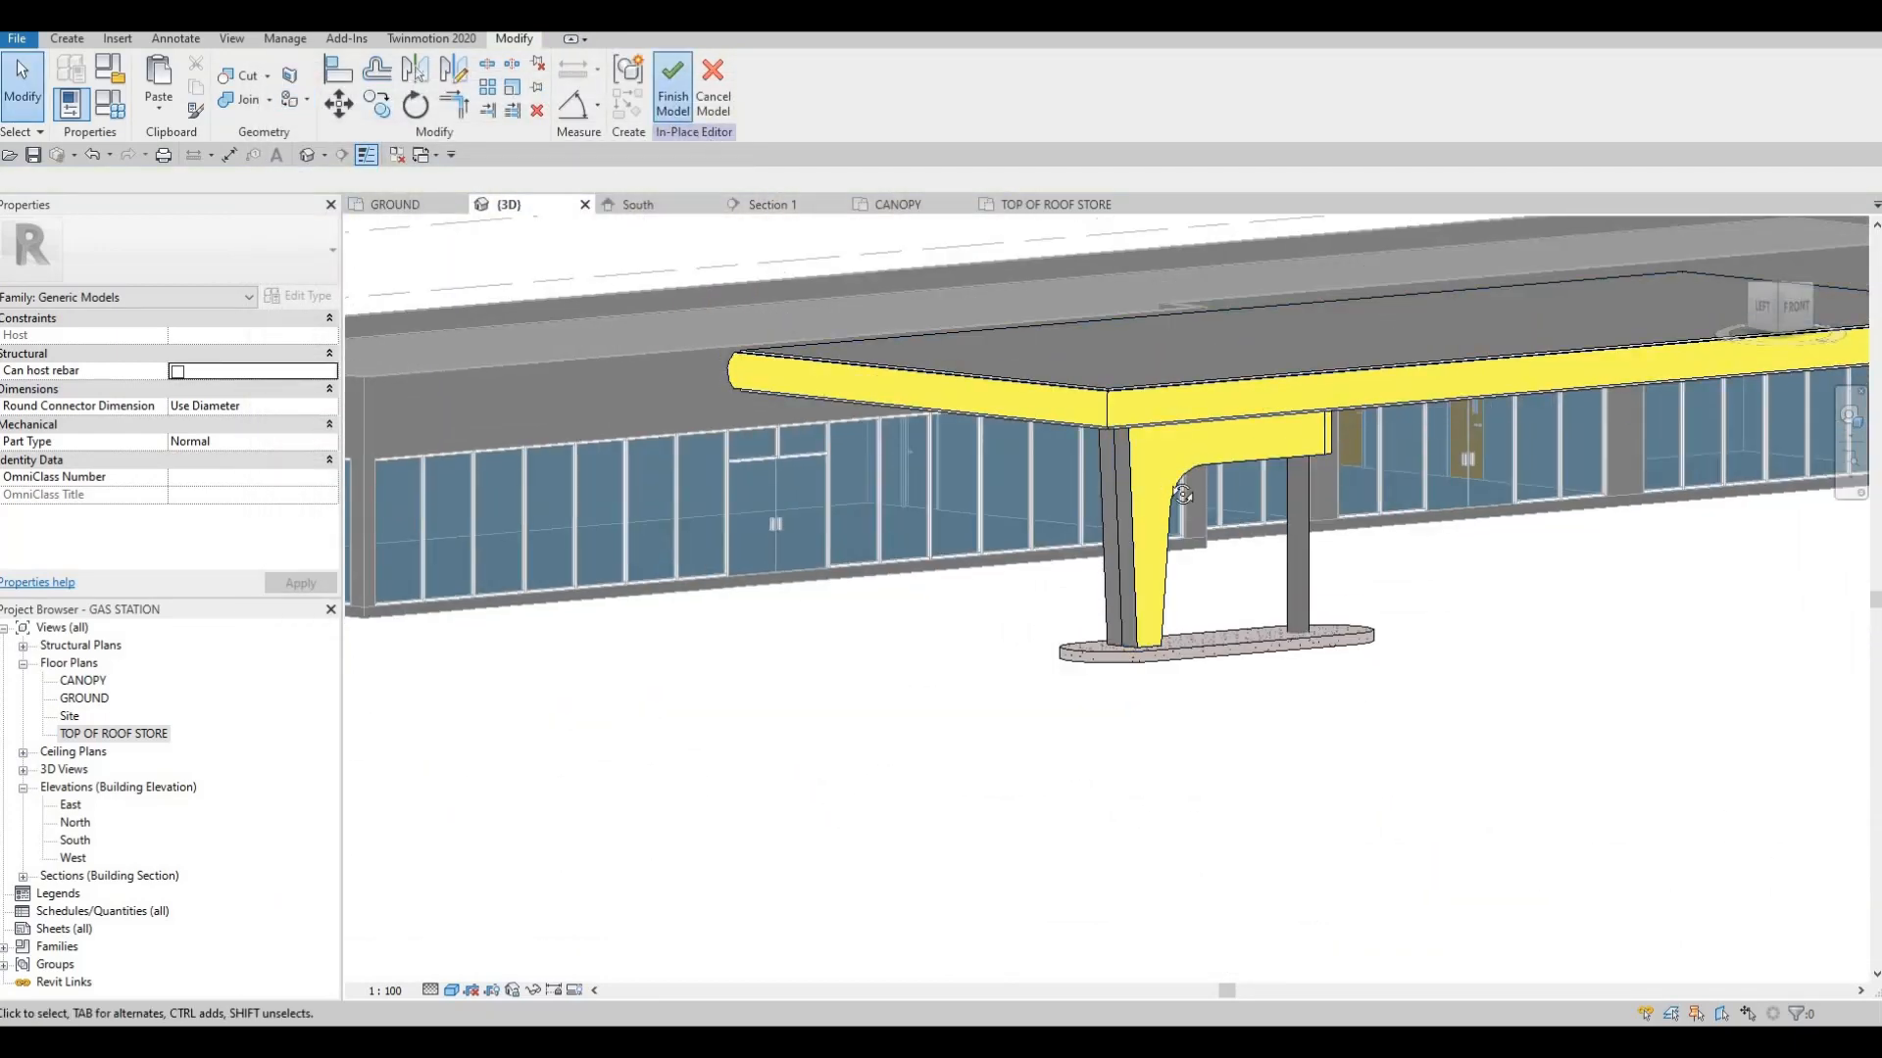
Examine the finished canopy, its painted cladding, column and concrete island from below, close up and in front of the store
middle_click_drag(1379, 449, 1002, 582, "shift")
middle_click_drag(1176, 597, 1333, 496, "shift")
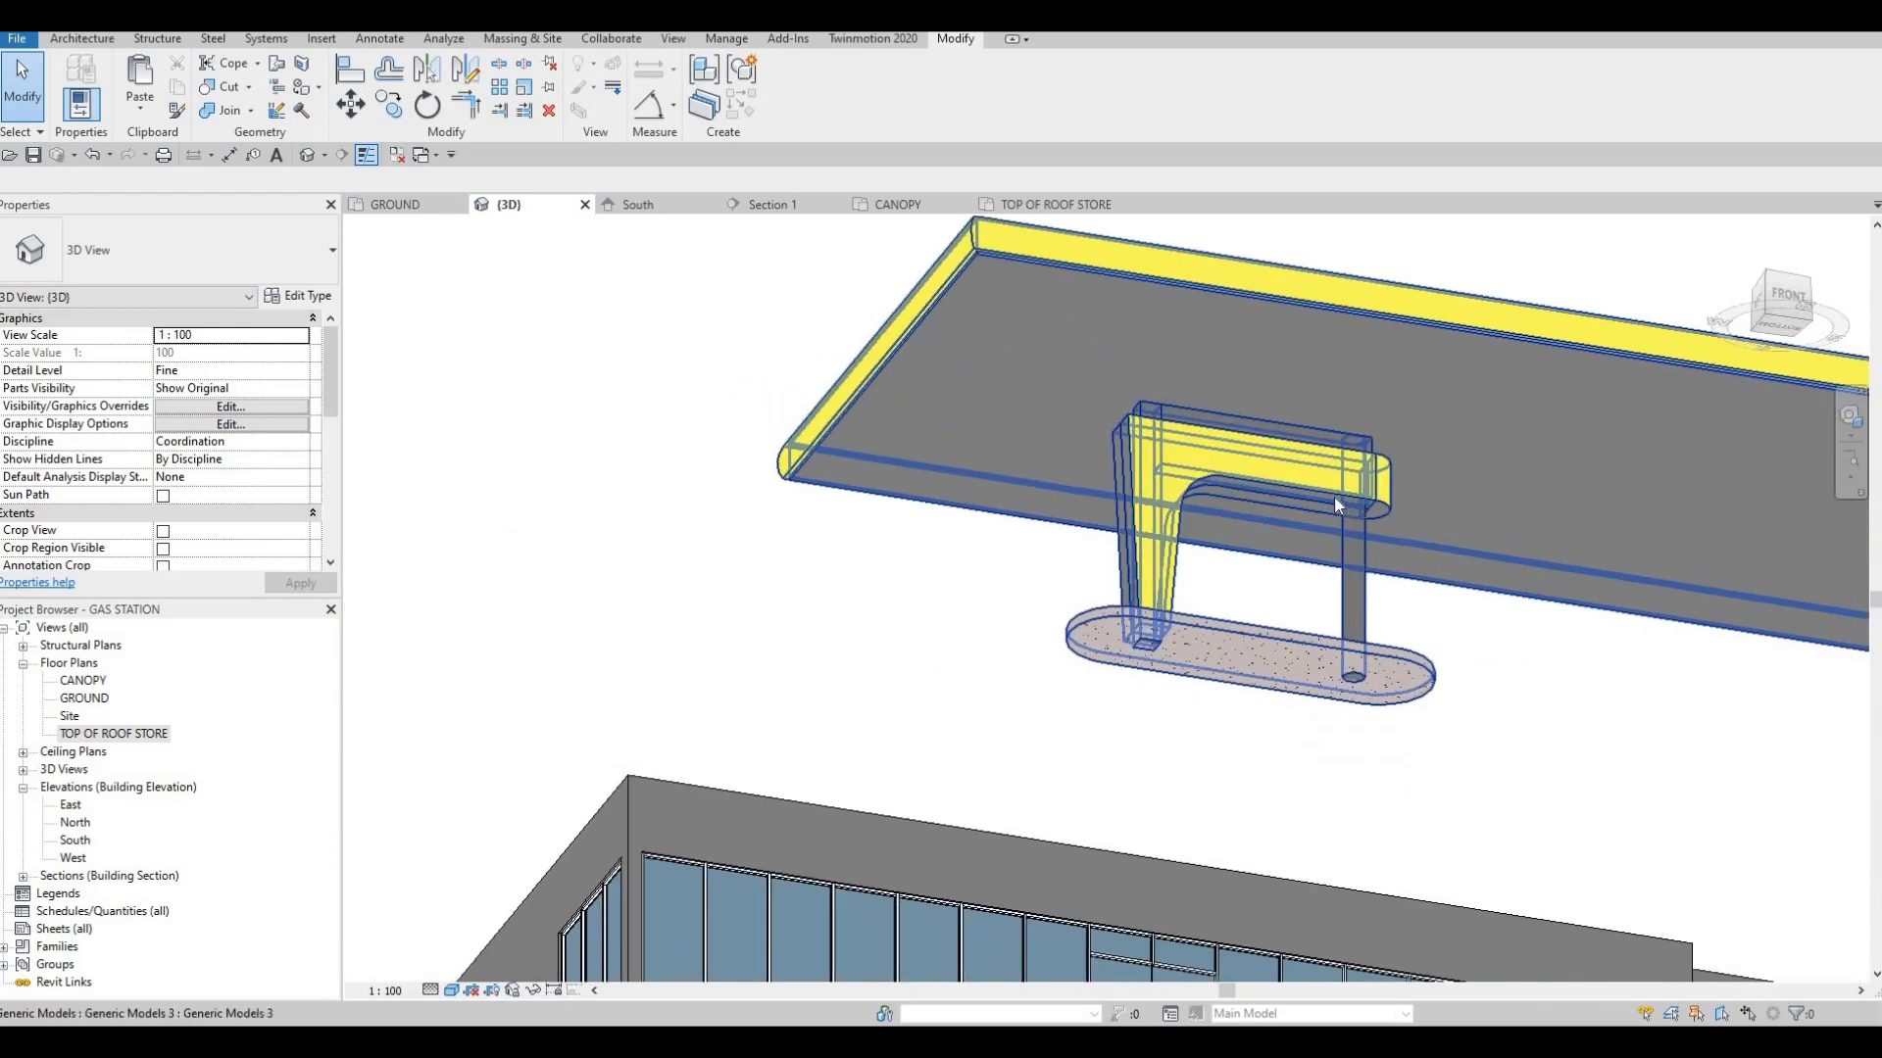
scroll(1162, 495, "up", 3)
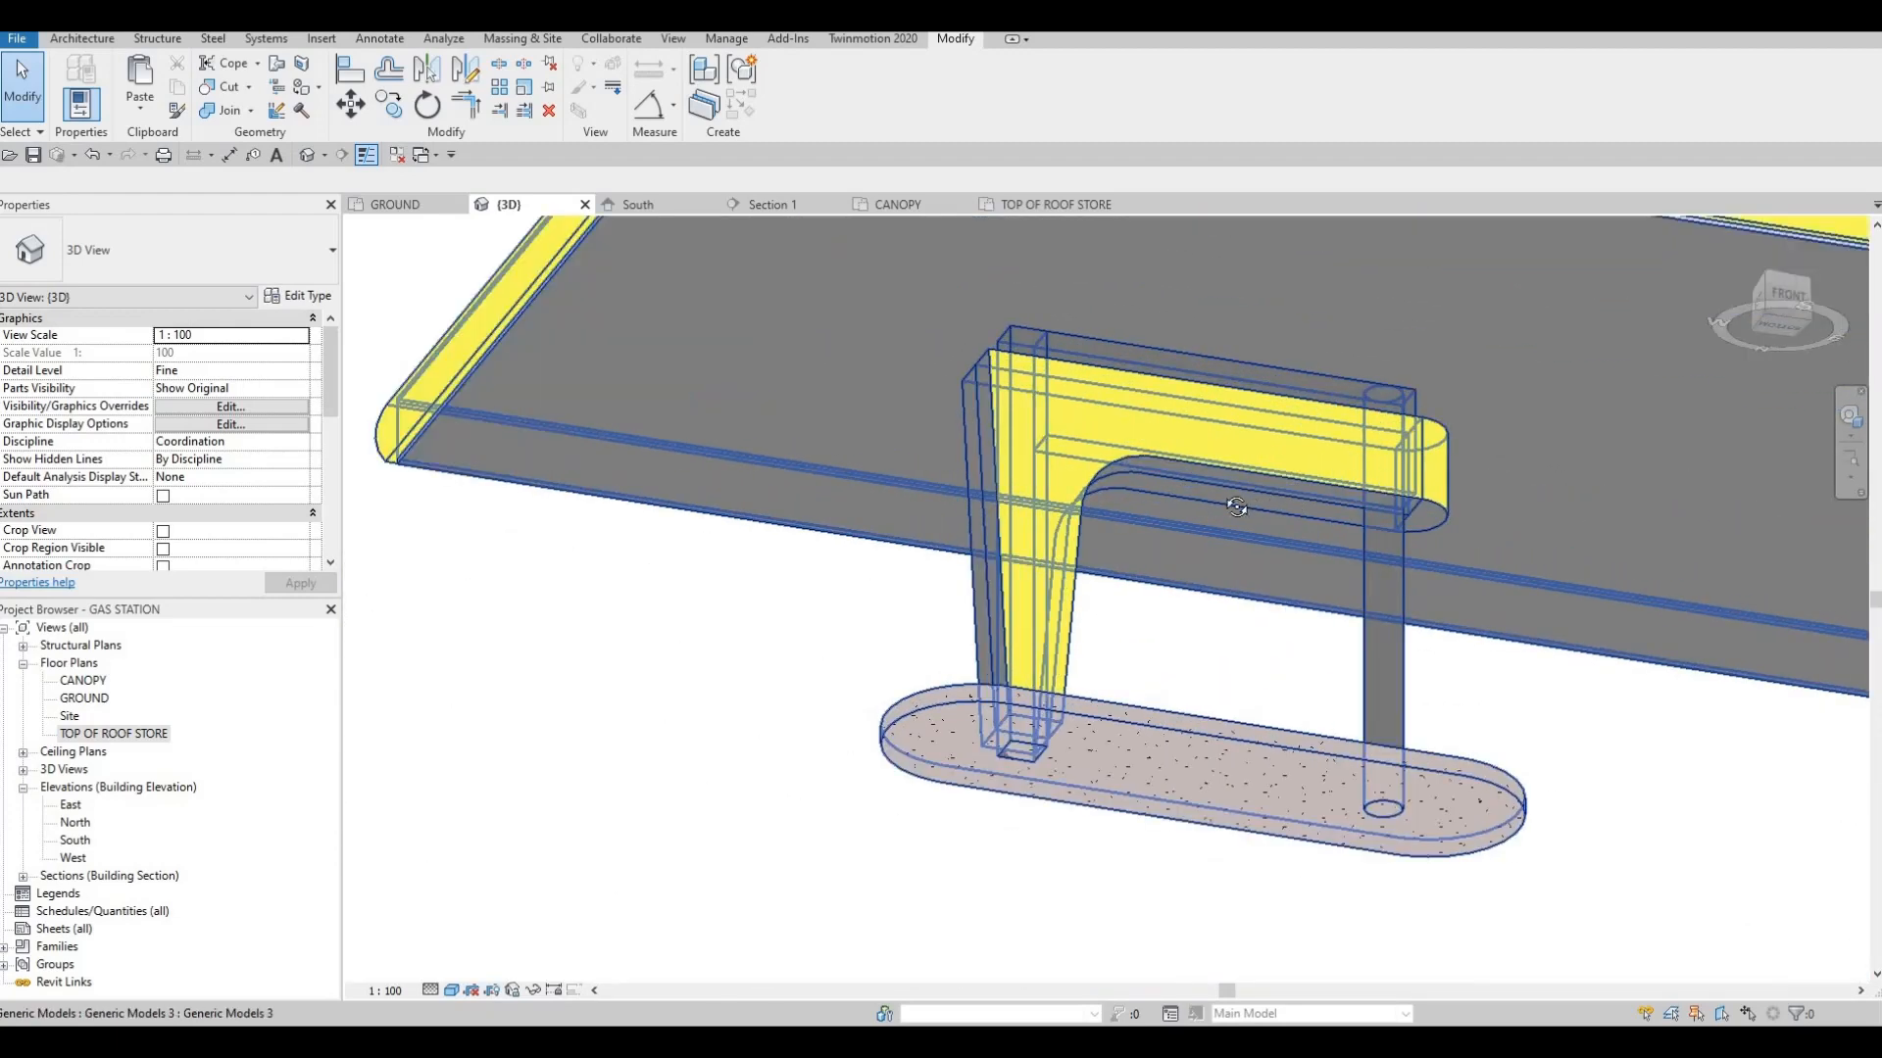
middle_click_drag(1123, 449, 1018, 475, "shift")
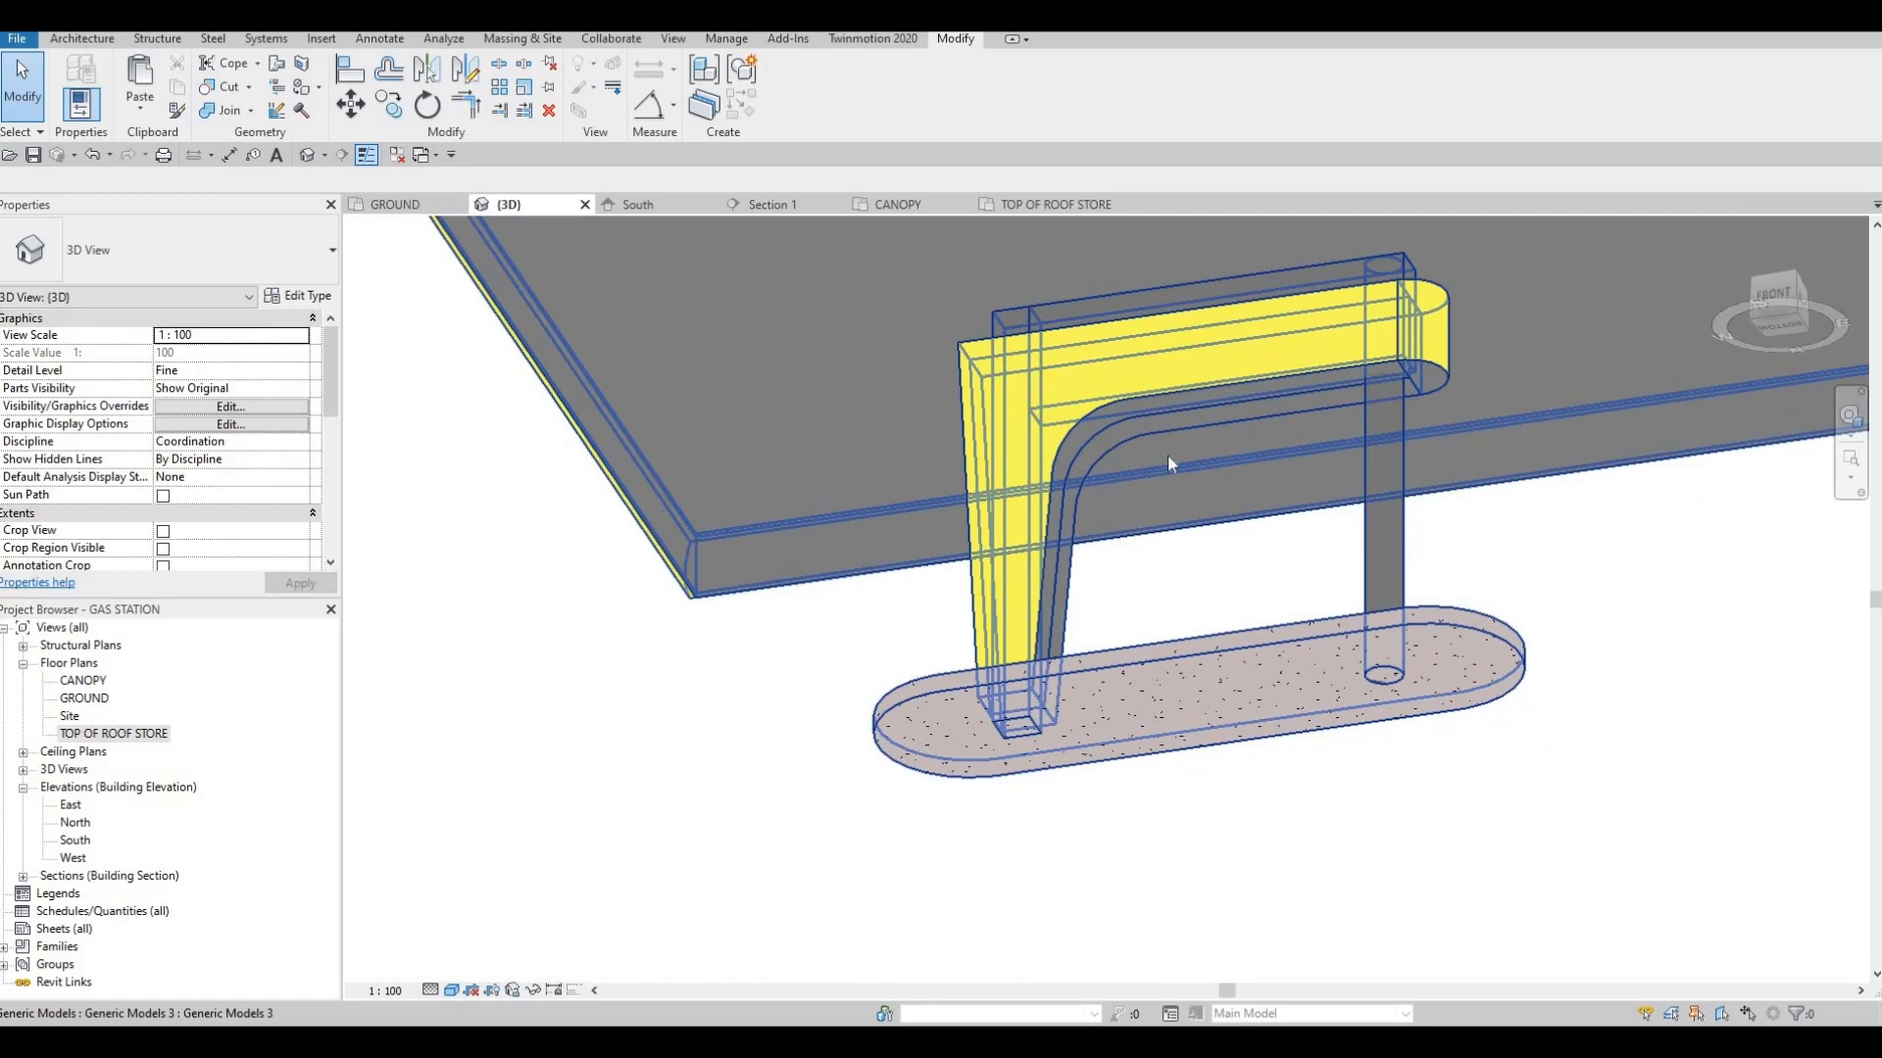
middle_click_drag(1167, 455, 1285, 634, "shift")
key("Escape")
key("Escape")
scroll(1373, 761, "down", 2)
scroll(1284, 634, "down", 3)
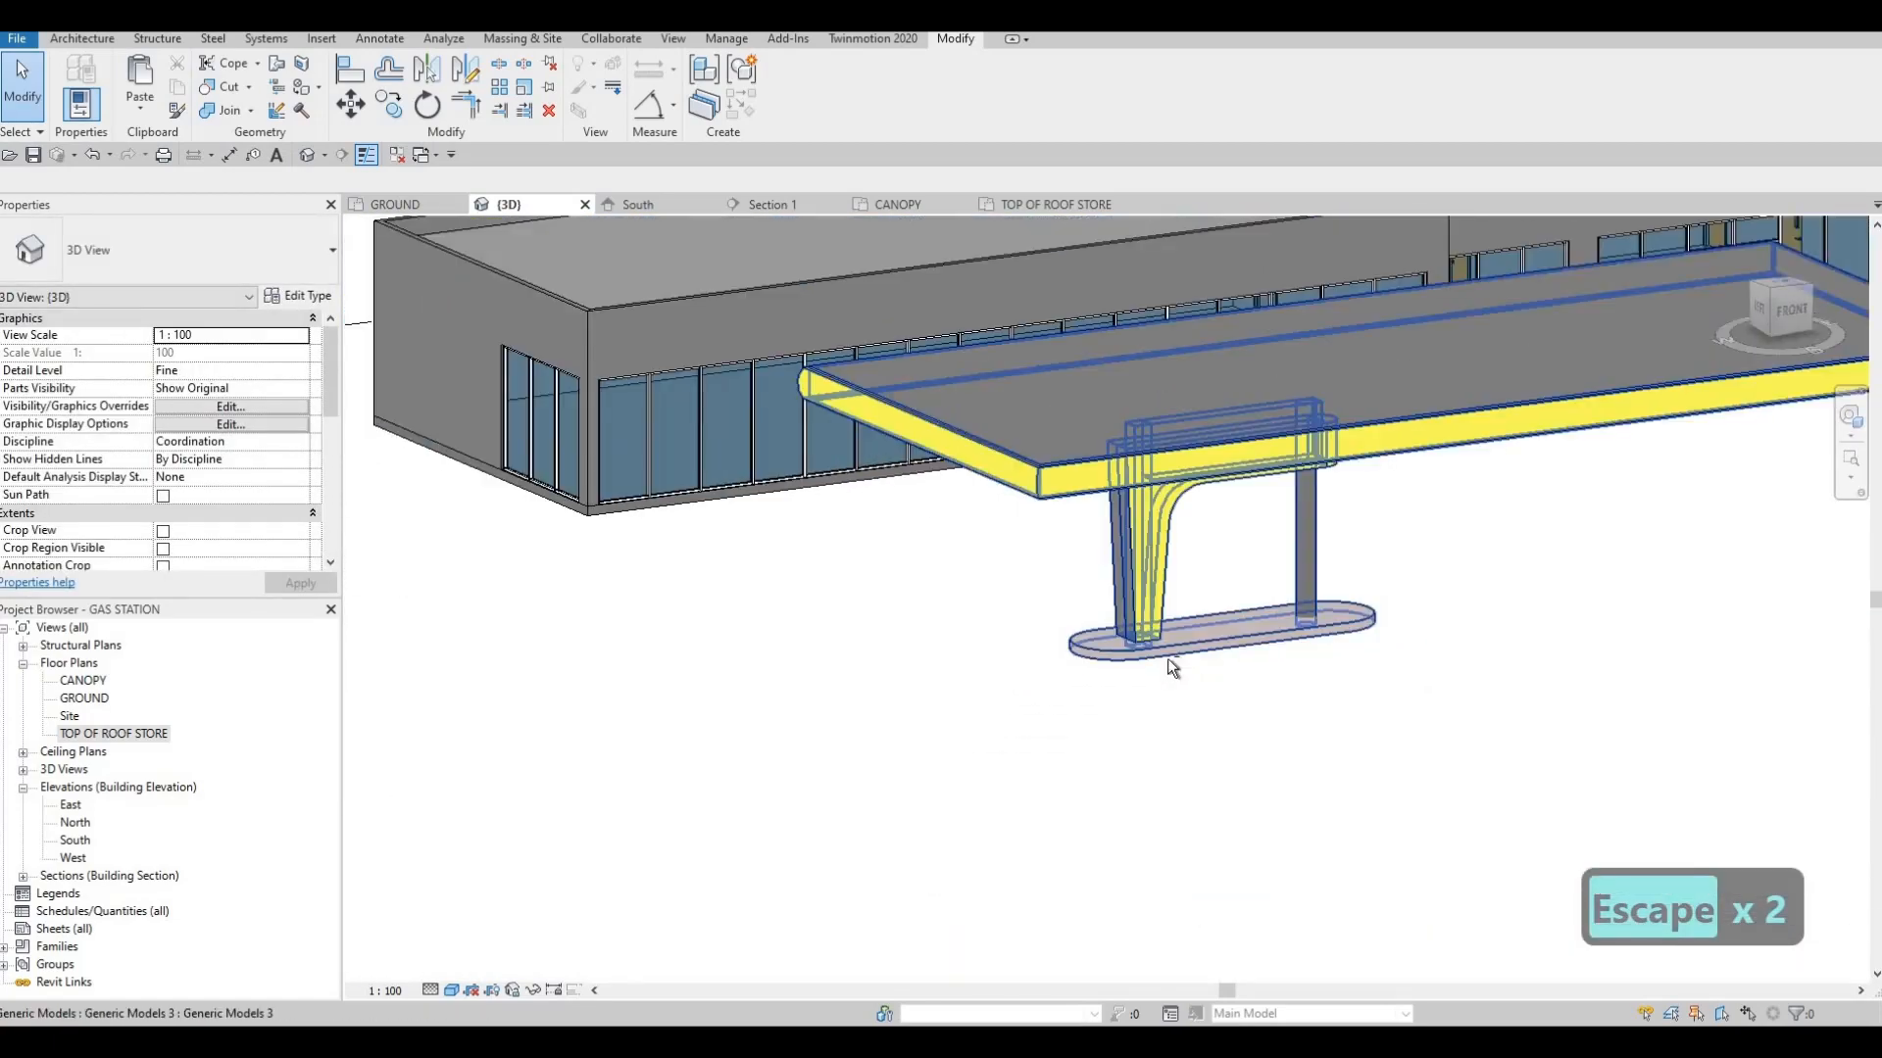
middle_click_drag(1168, 661, 1243, 632, "shift")
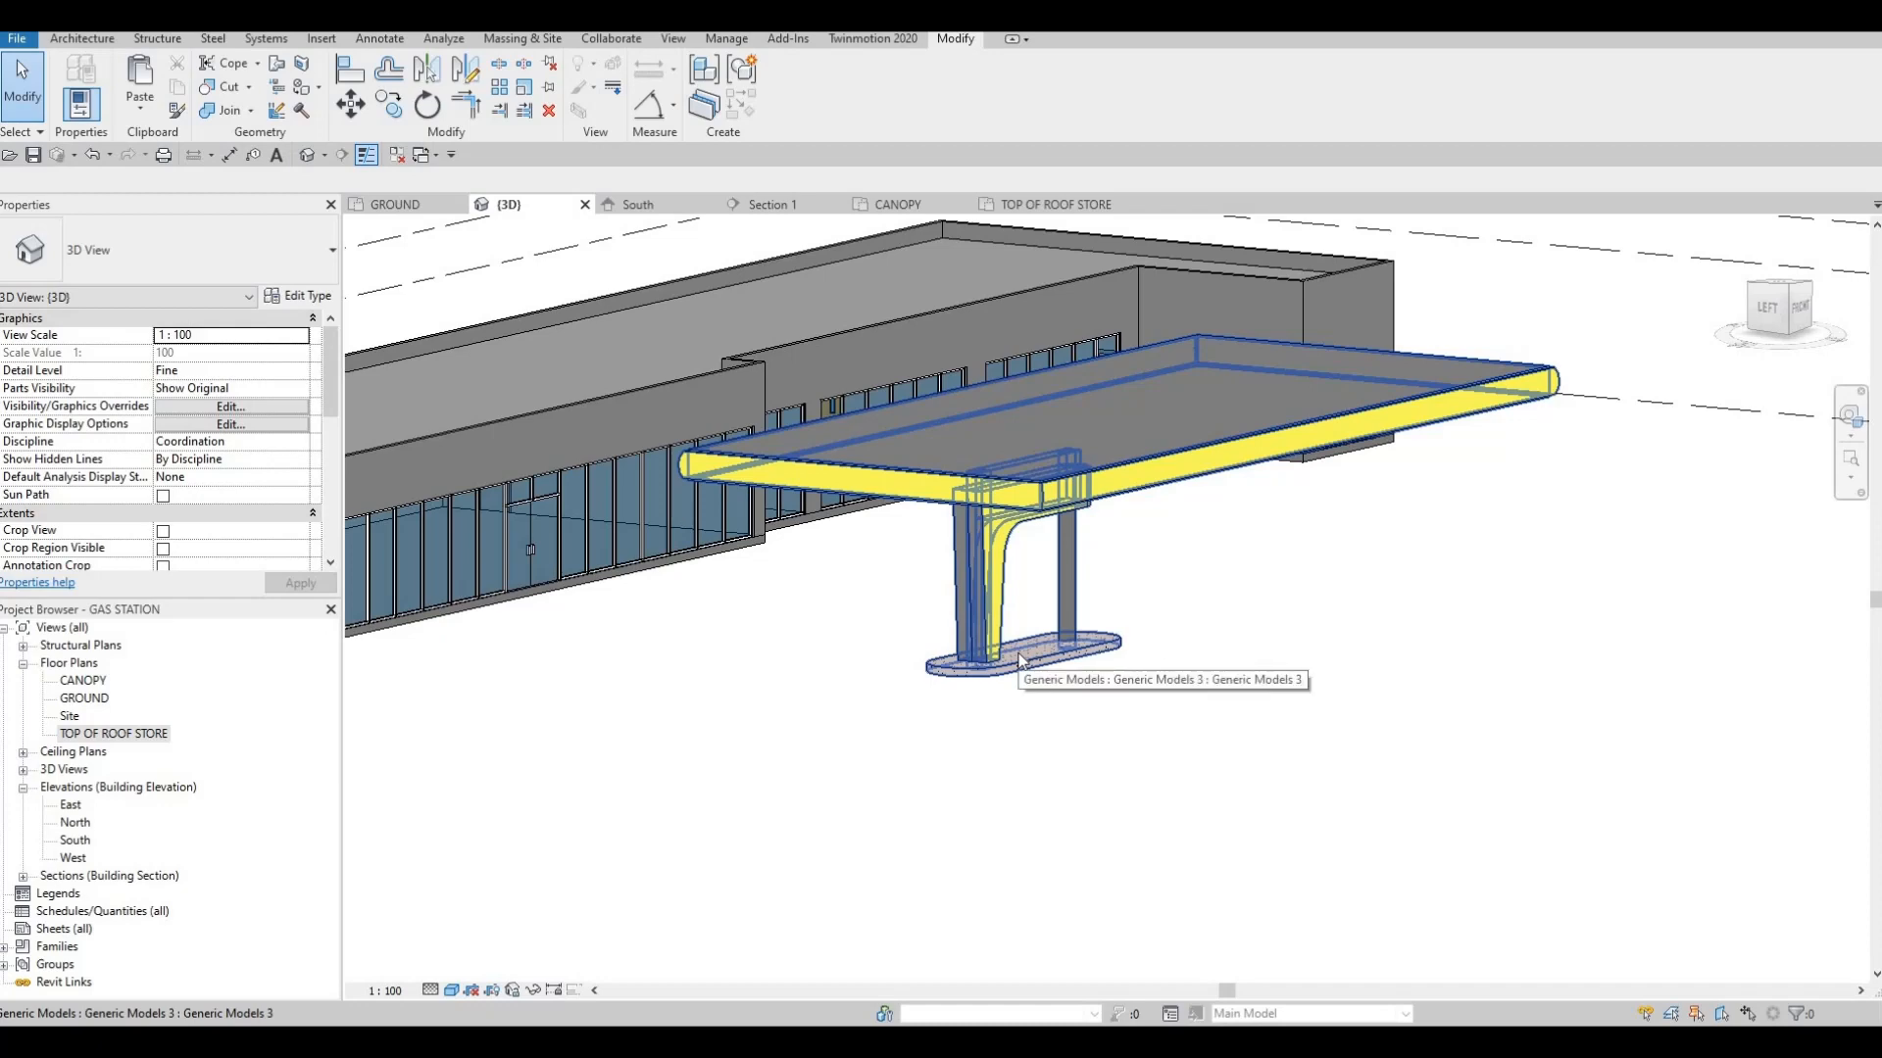
middle_click_drag(932, 798, 1020, 822, "shift")
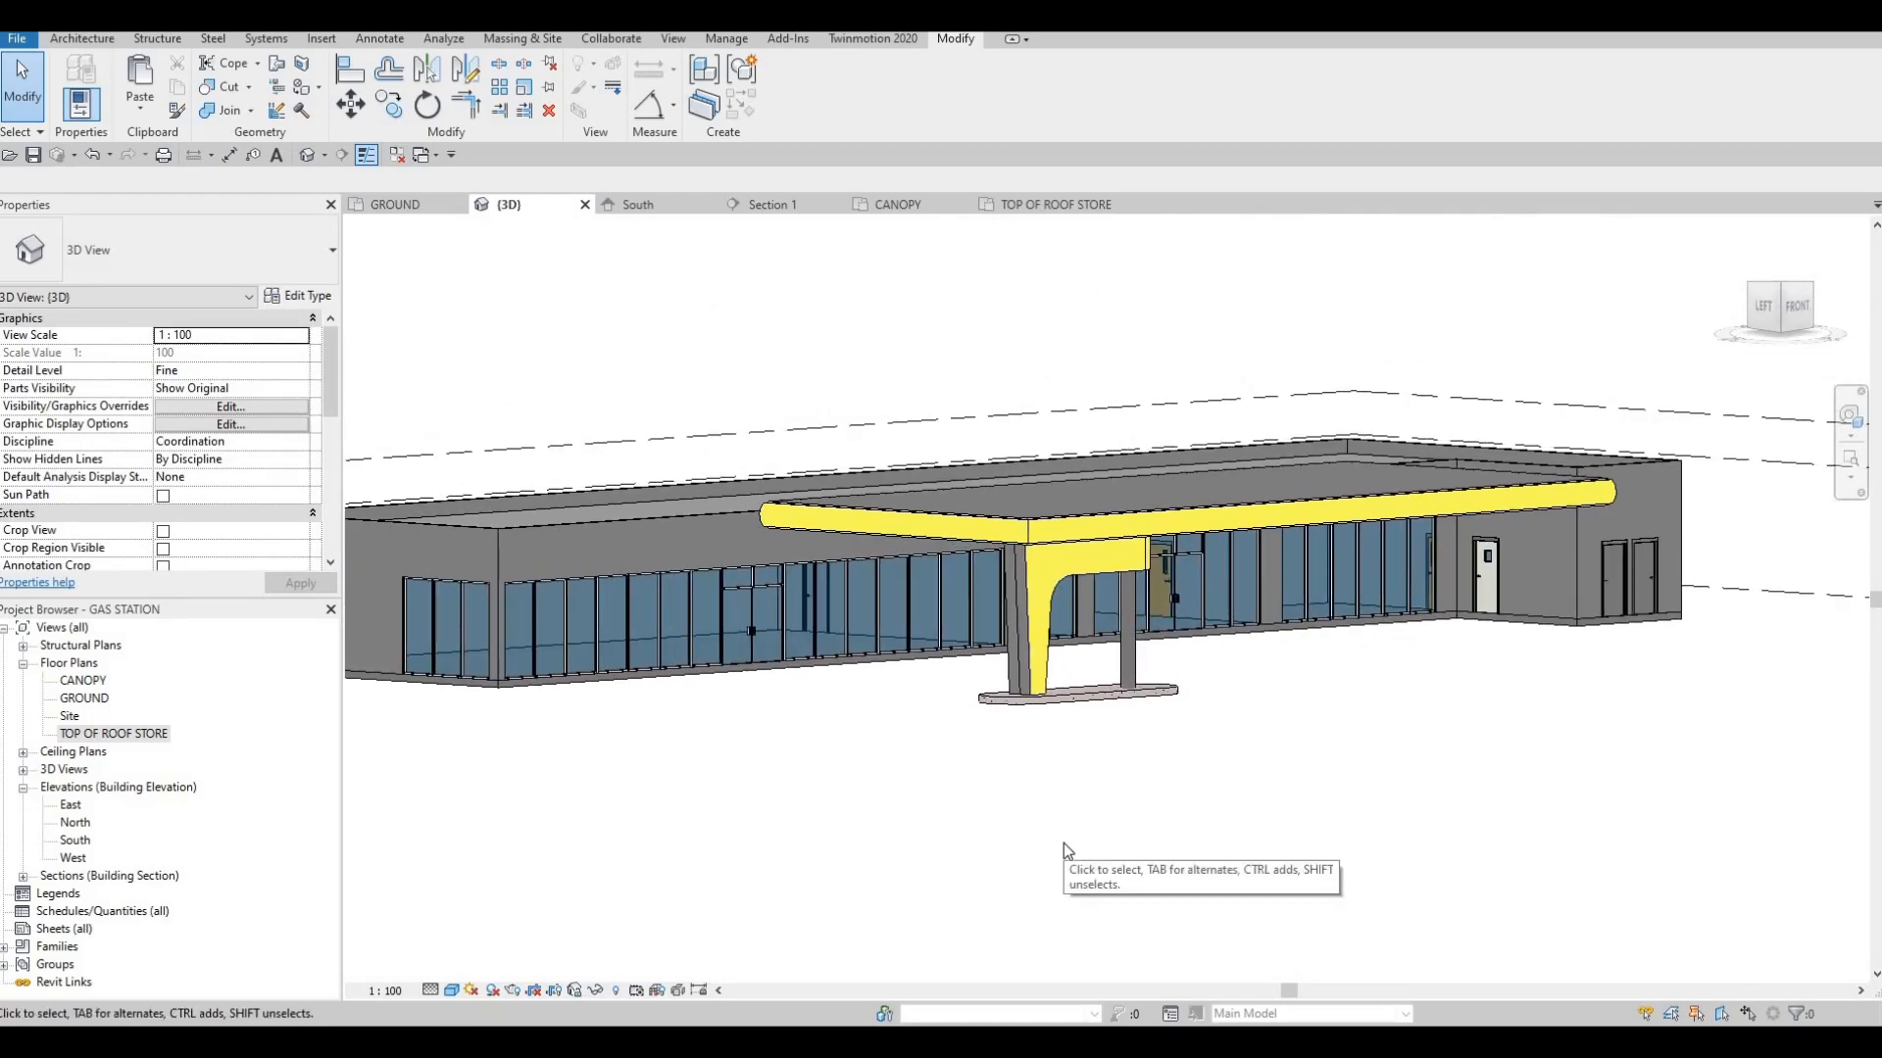